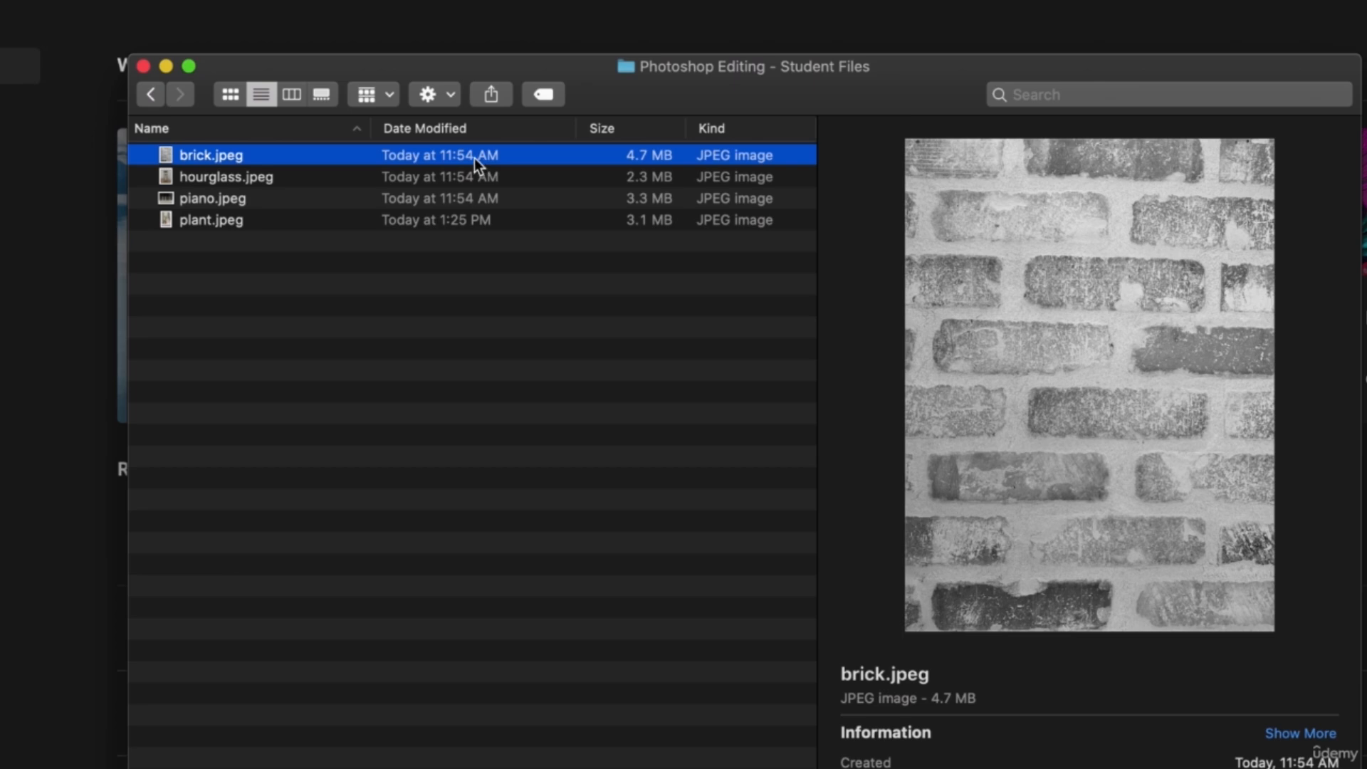
Preview the hourglass, piano and plant images in the student files folder.
click(260, 171)
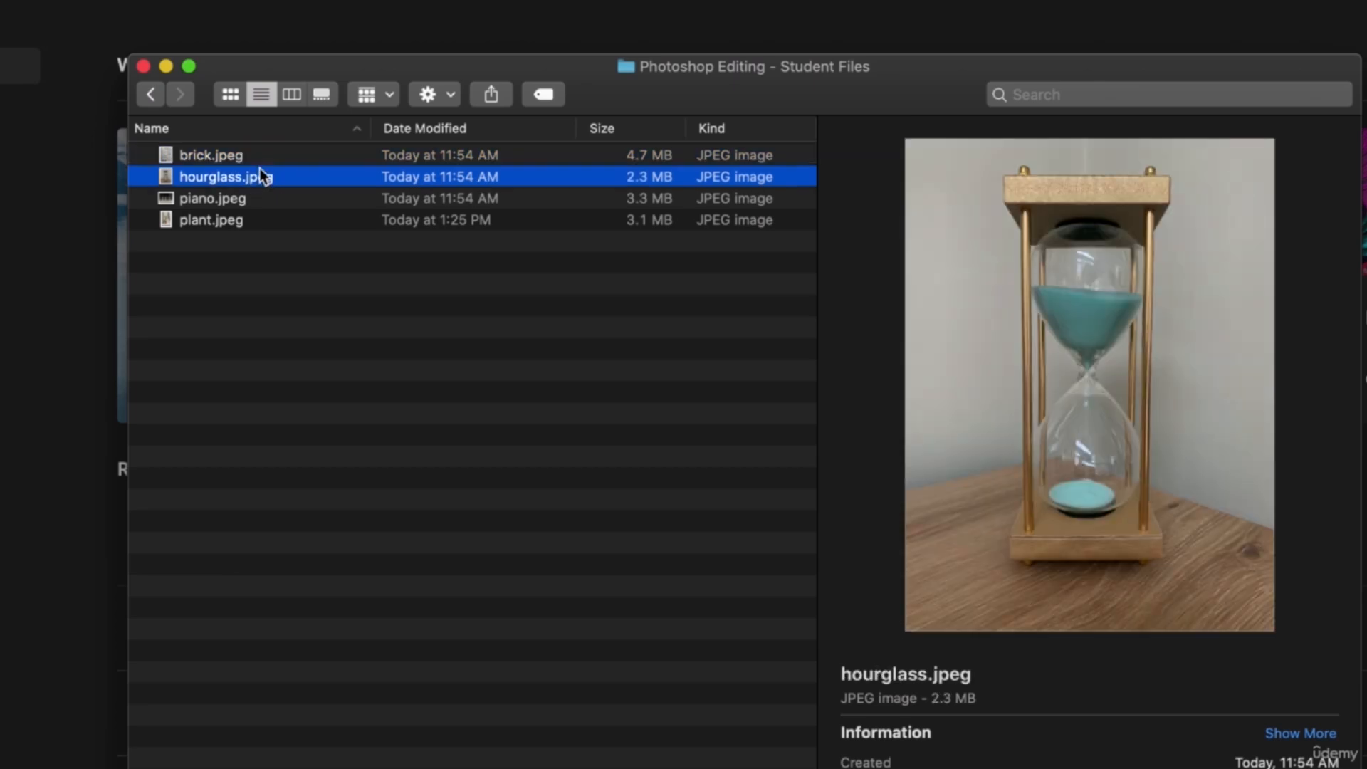
click(222, 198)
click(223, 217)
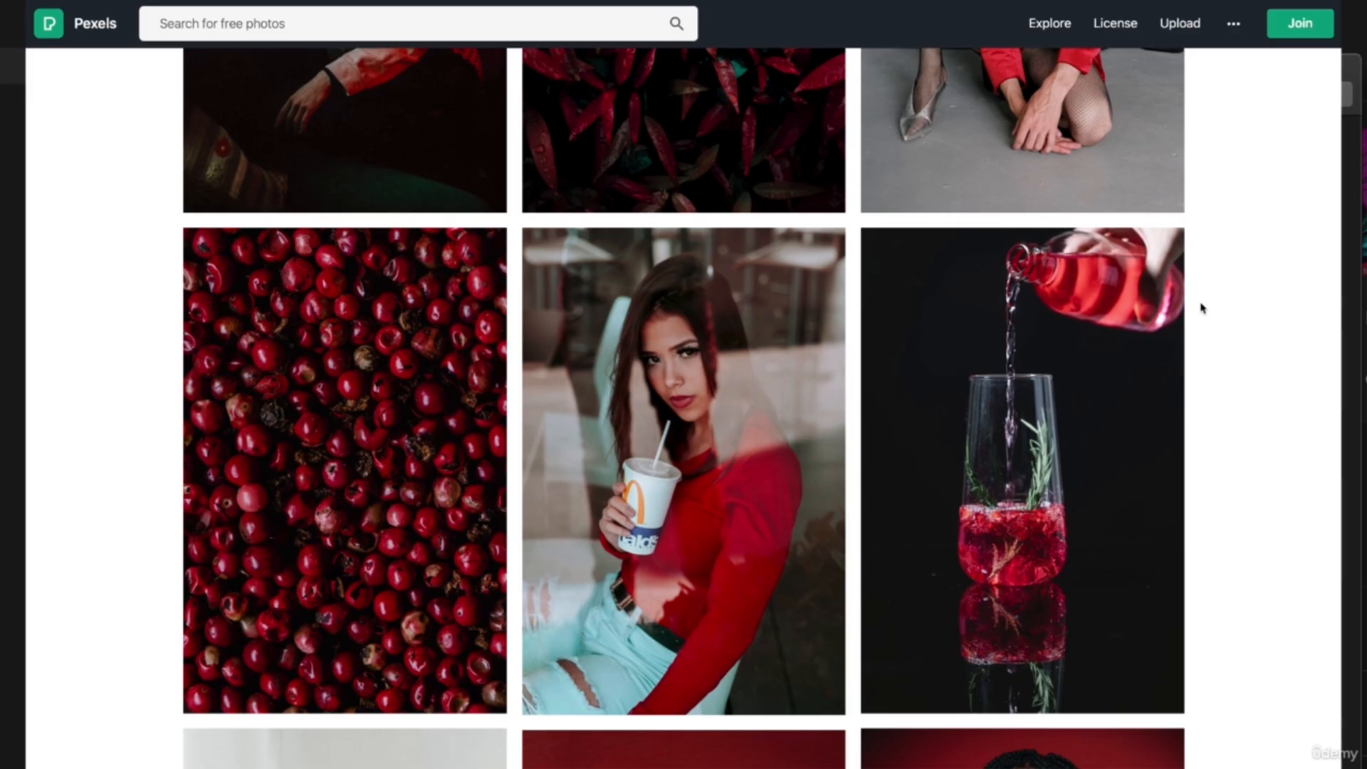
Browse the free photos on the Pexels website.
scroll(1201, 308, down, 6)
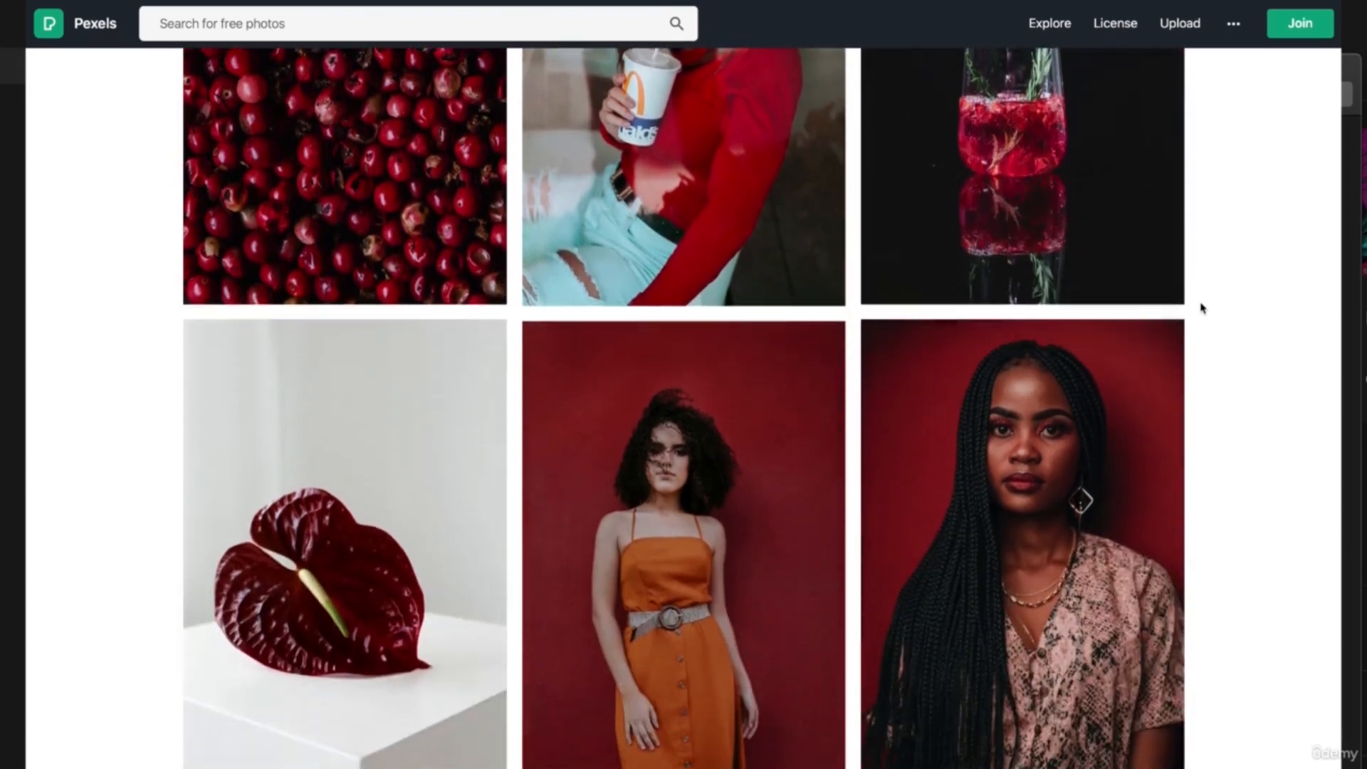
scroll(1201, 308, down, 3)
scroll(1202, 308, down, 3)
scroll(1201, 307, down, 4)
scroll(1201, 308, down, 3)
scroll(1201, 307, down, 4)
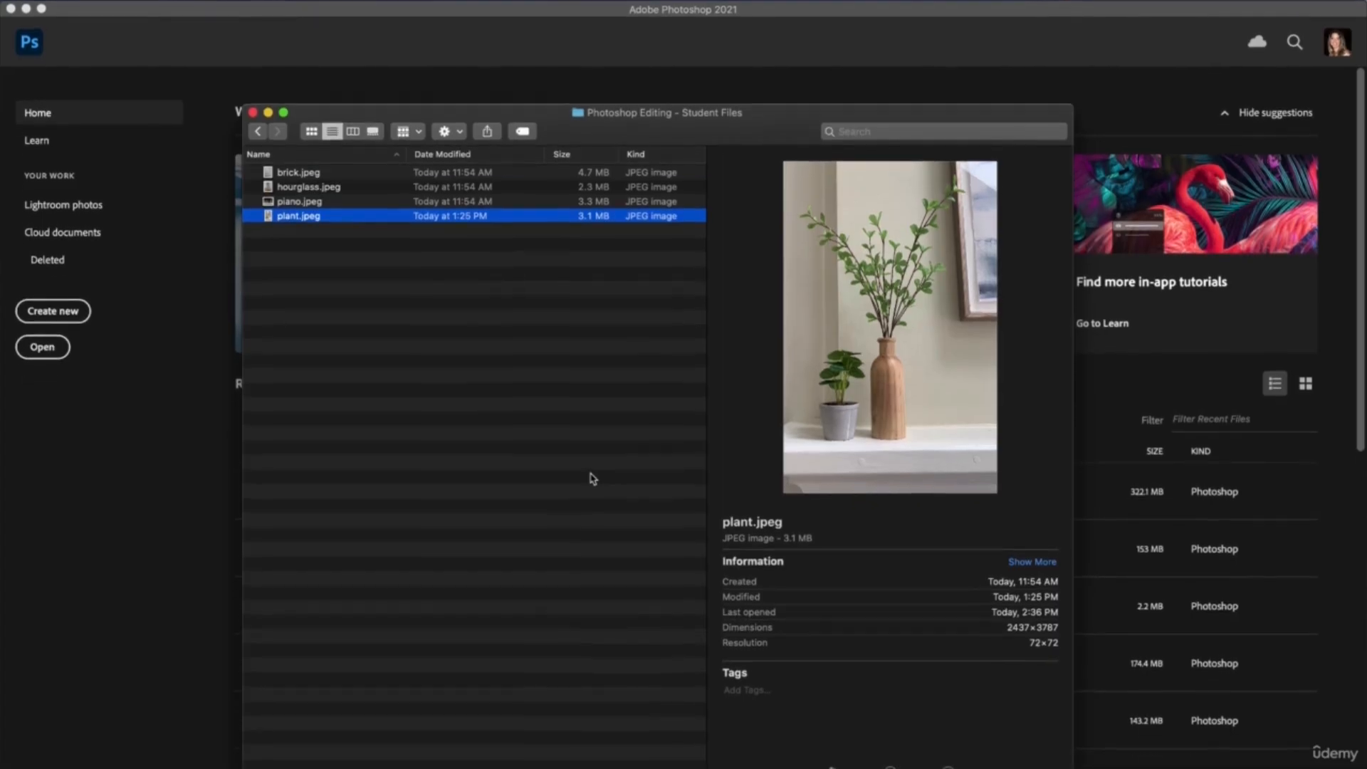
Open hourglass.jpeg from the student files in Photoshop and convert its Background layer to a smart object.
click(338, 187)
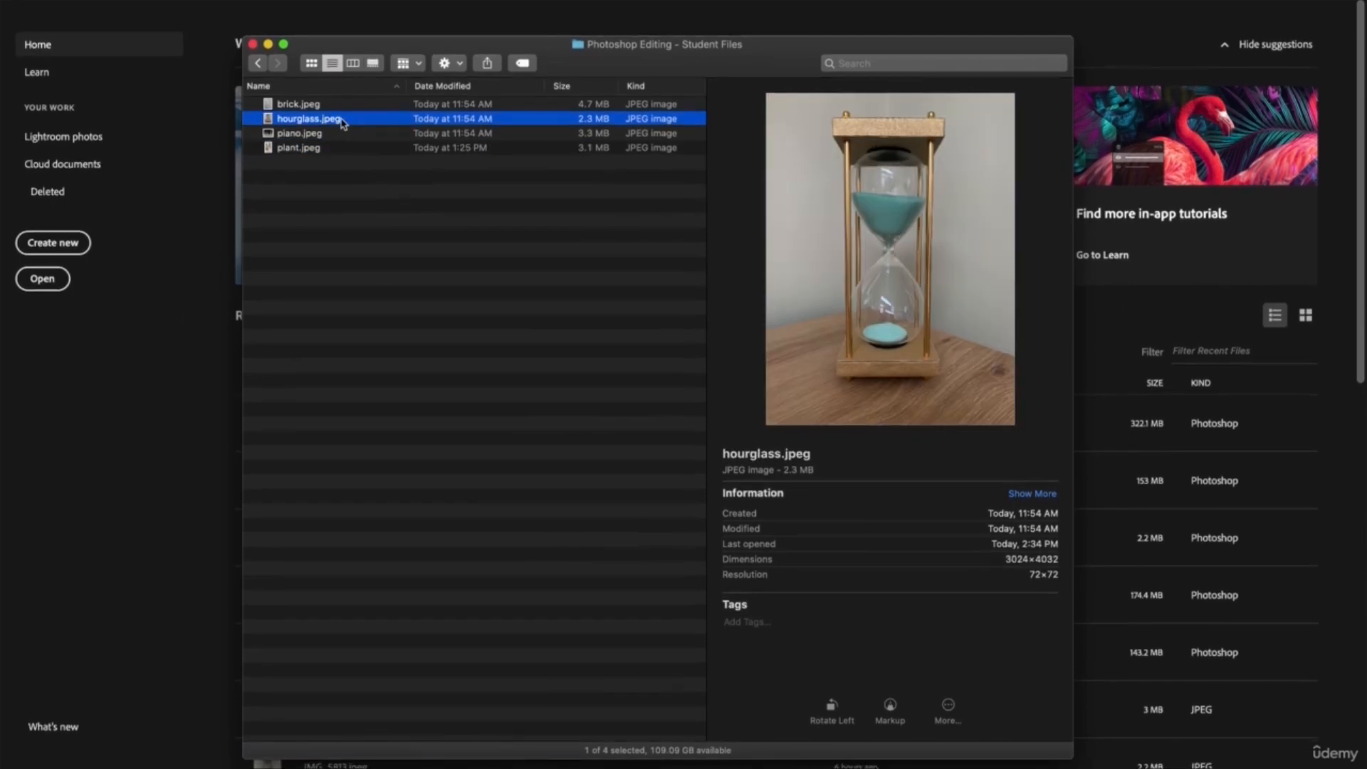
drag(342, 123, 370, 755)
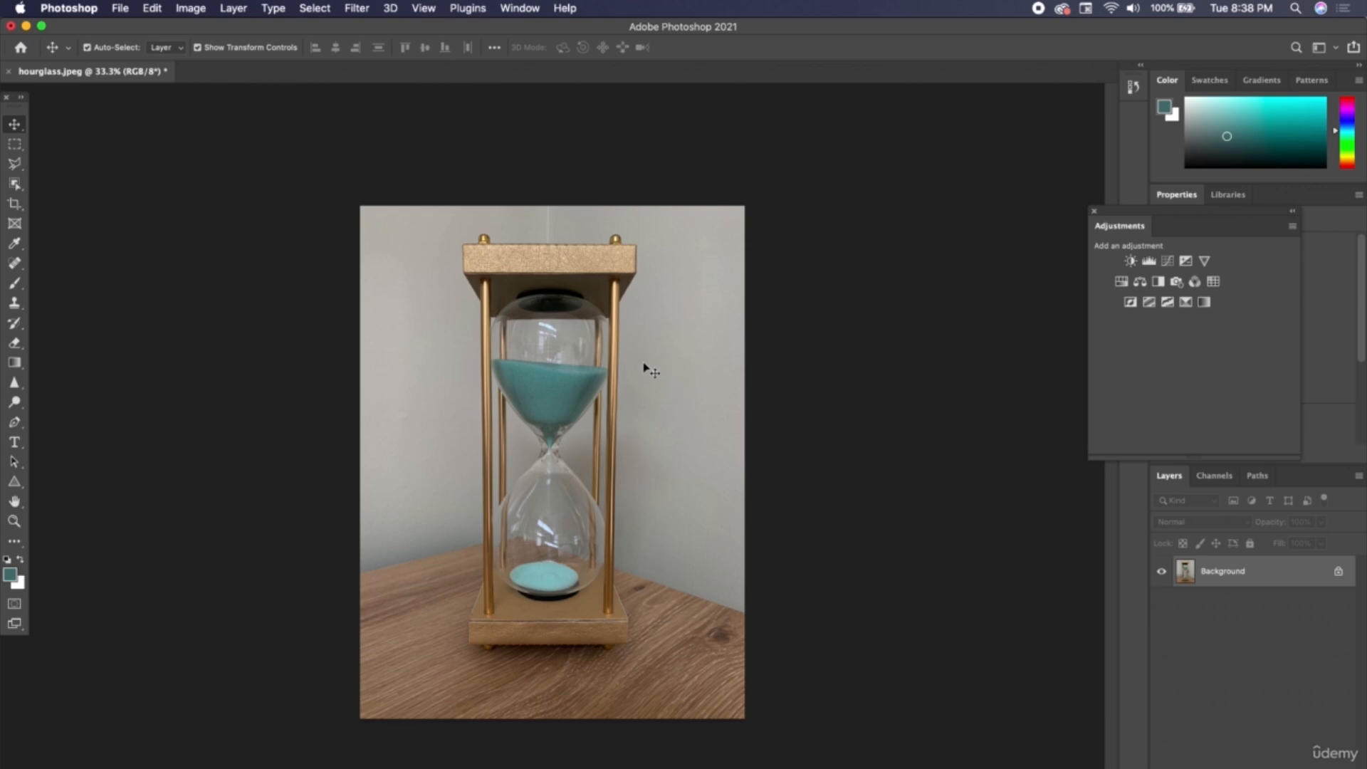
right_click(1289, 573)
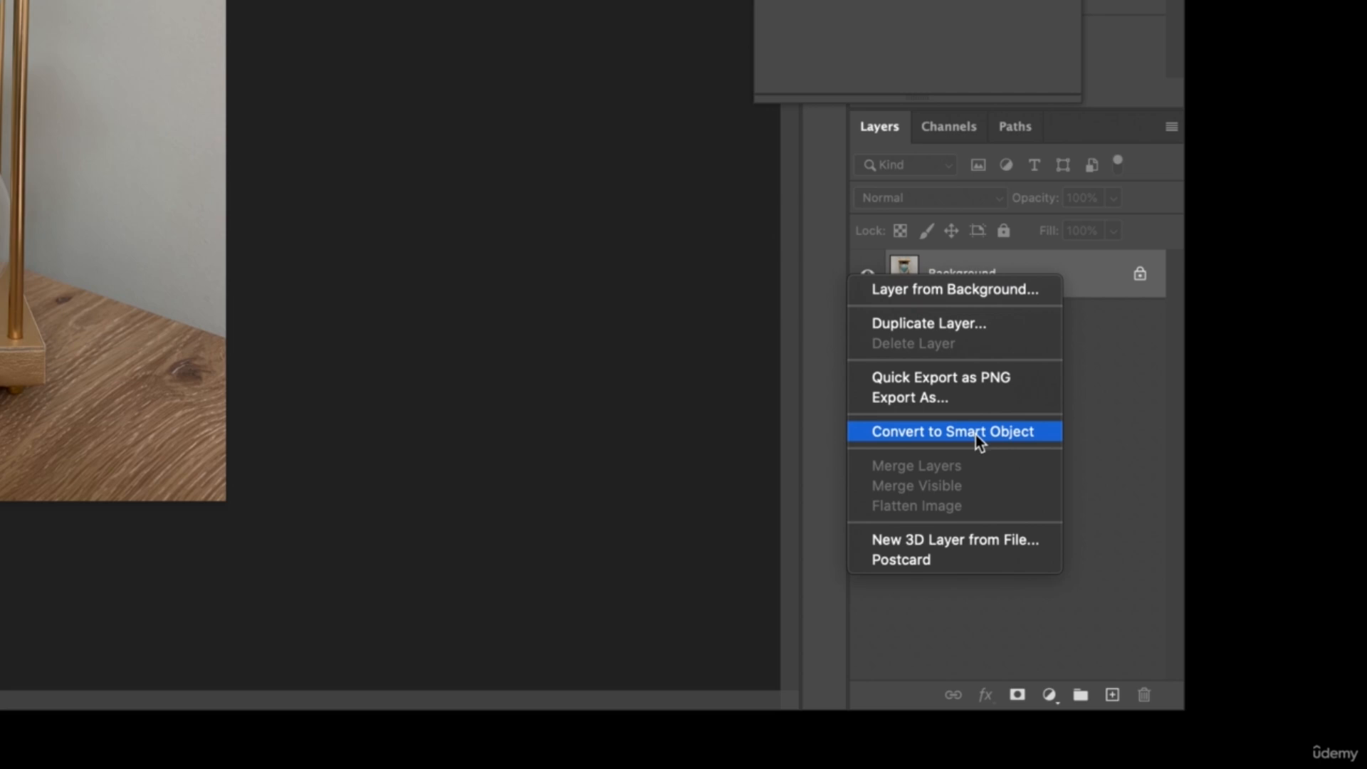
click(975, 431)
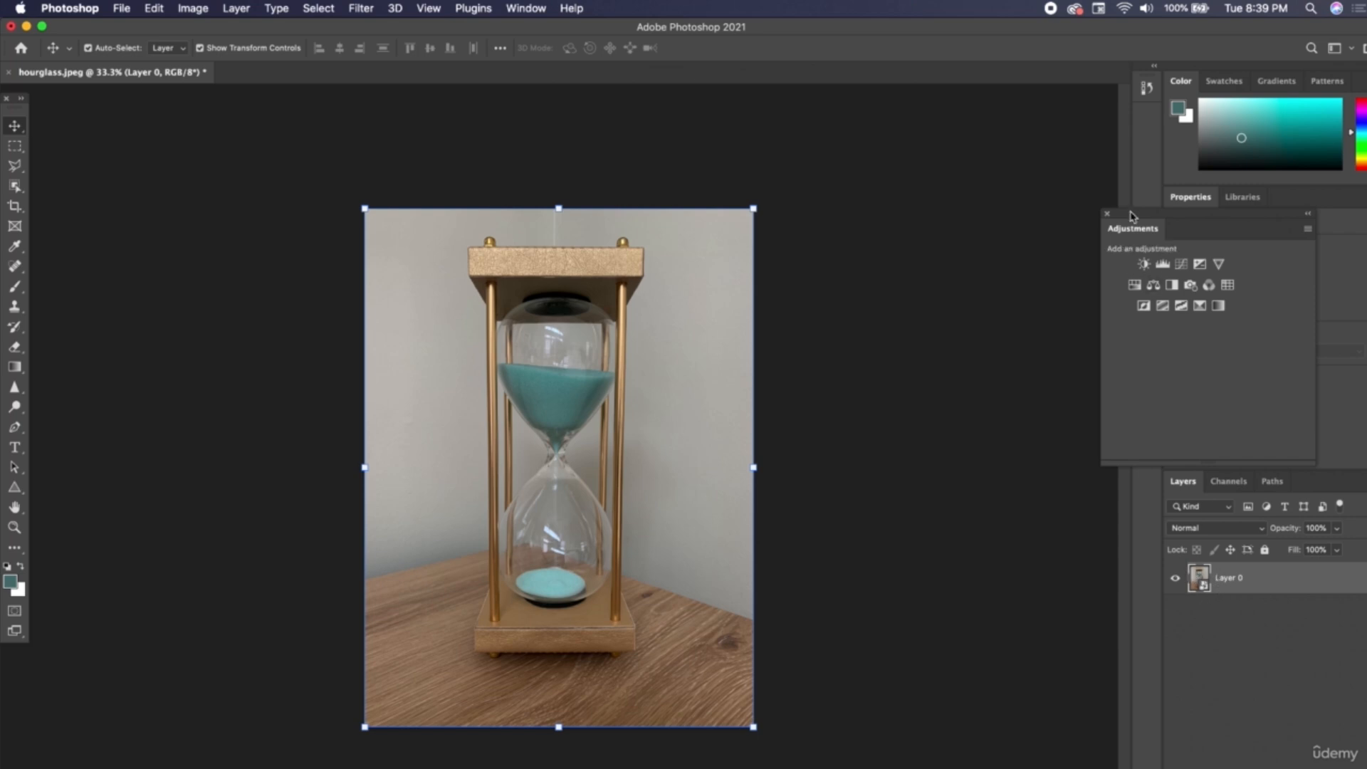
Place the Adjustments panel beside the hourglass photo and look over the available image adjustment commands.
drag(1133, 216, 799, 214)
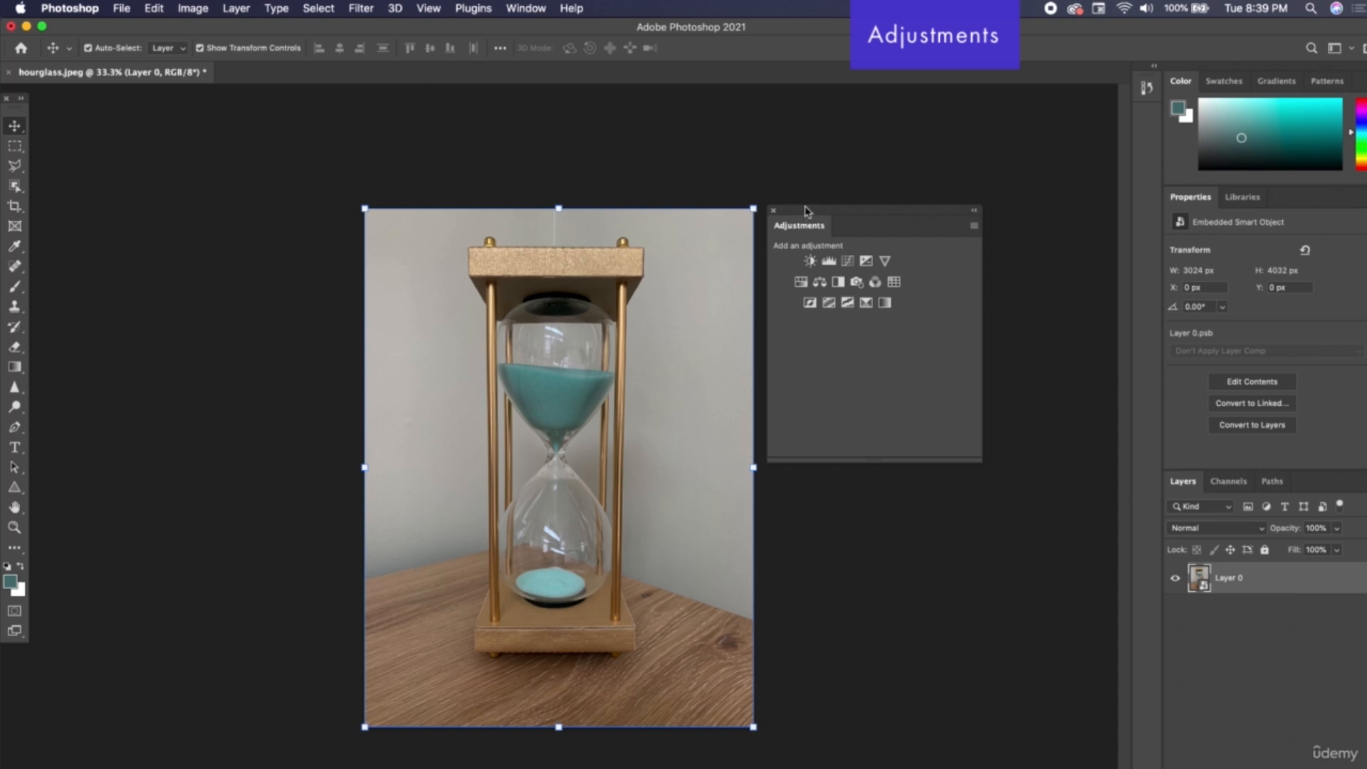
click(200, 10)
mouse_move(207, 52)
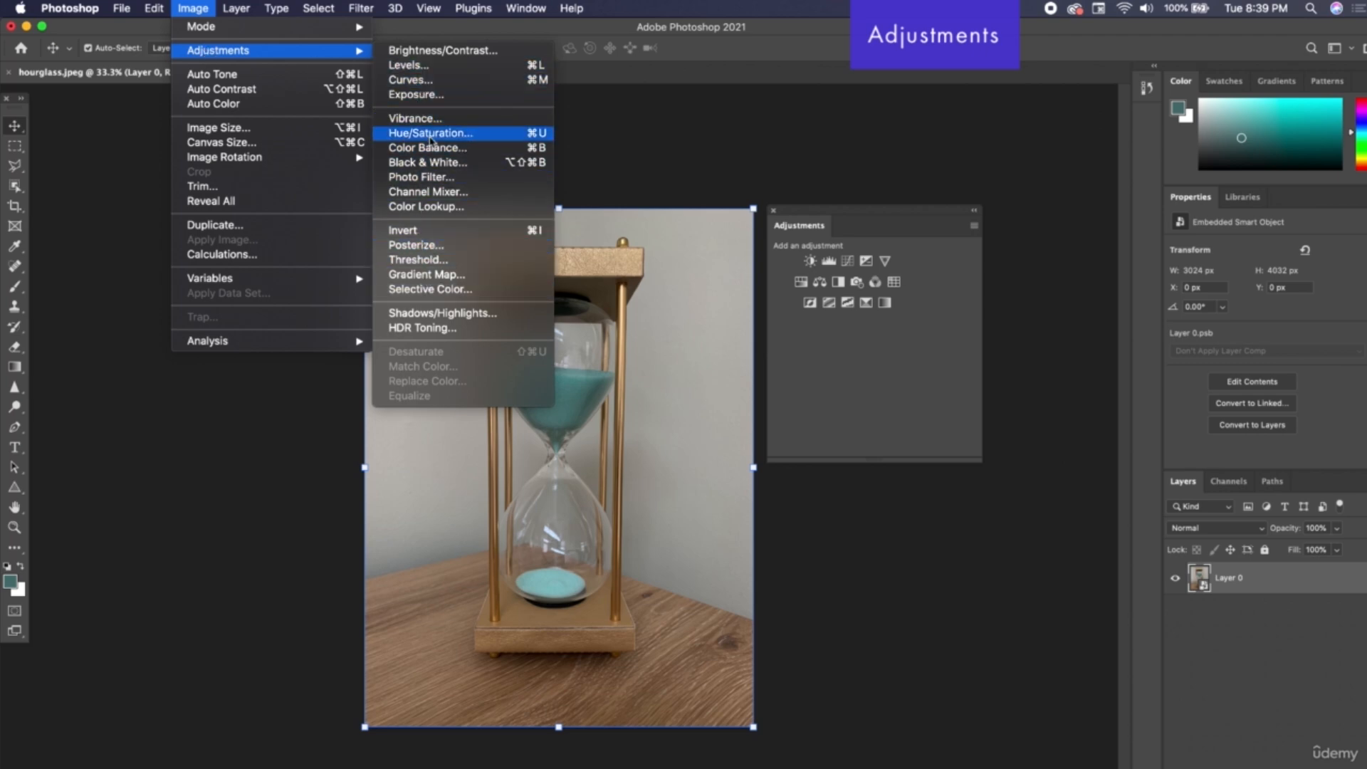
click(200, 7)
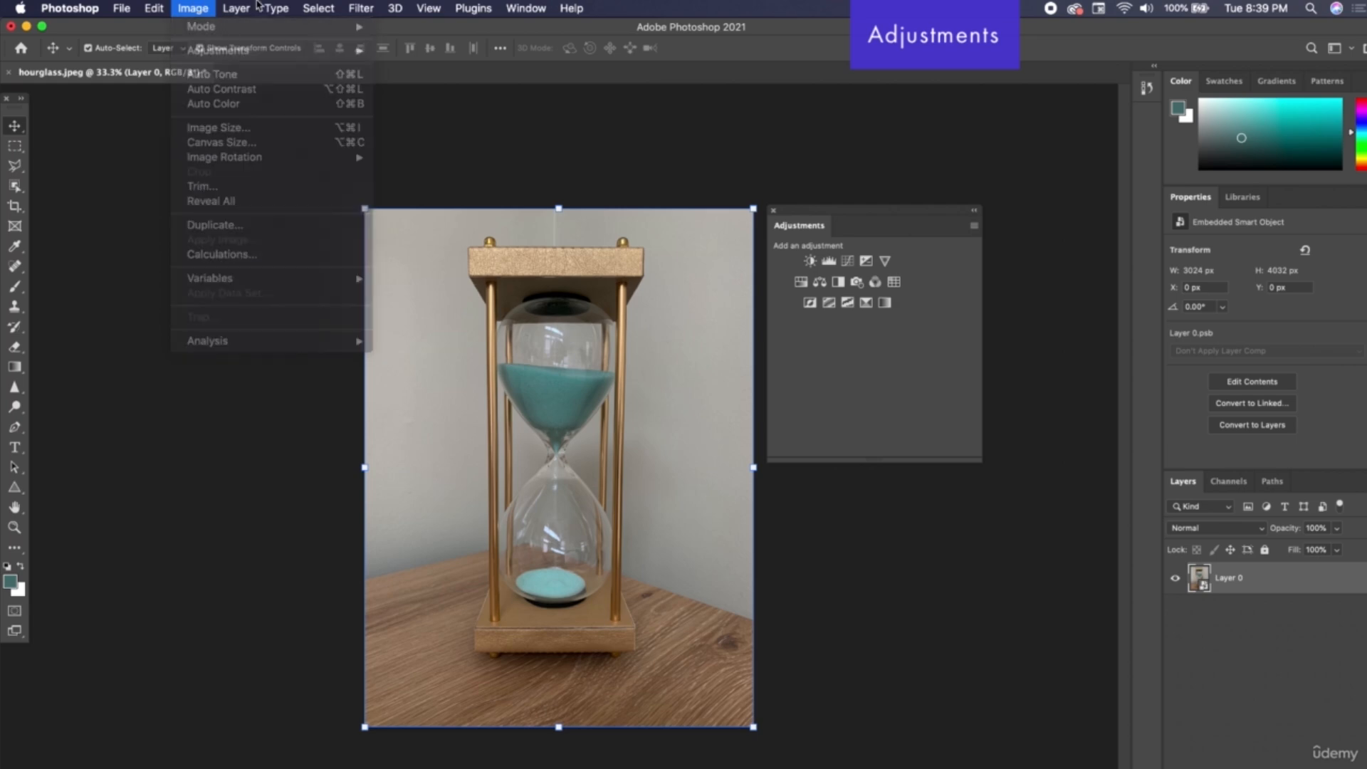
drag(828, 214, 835, 215)
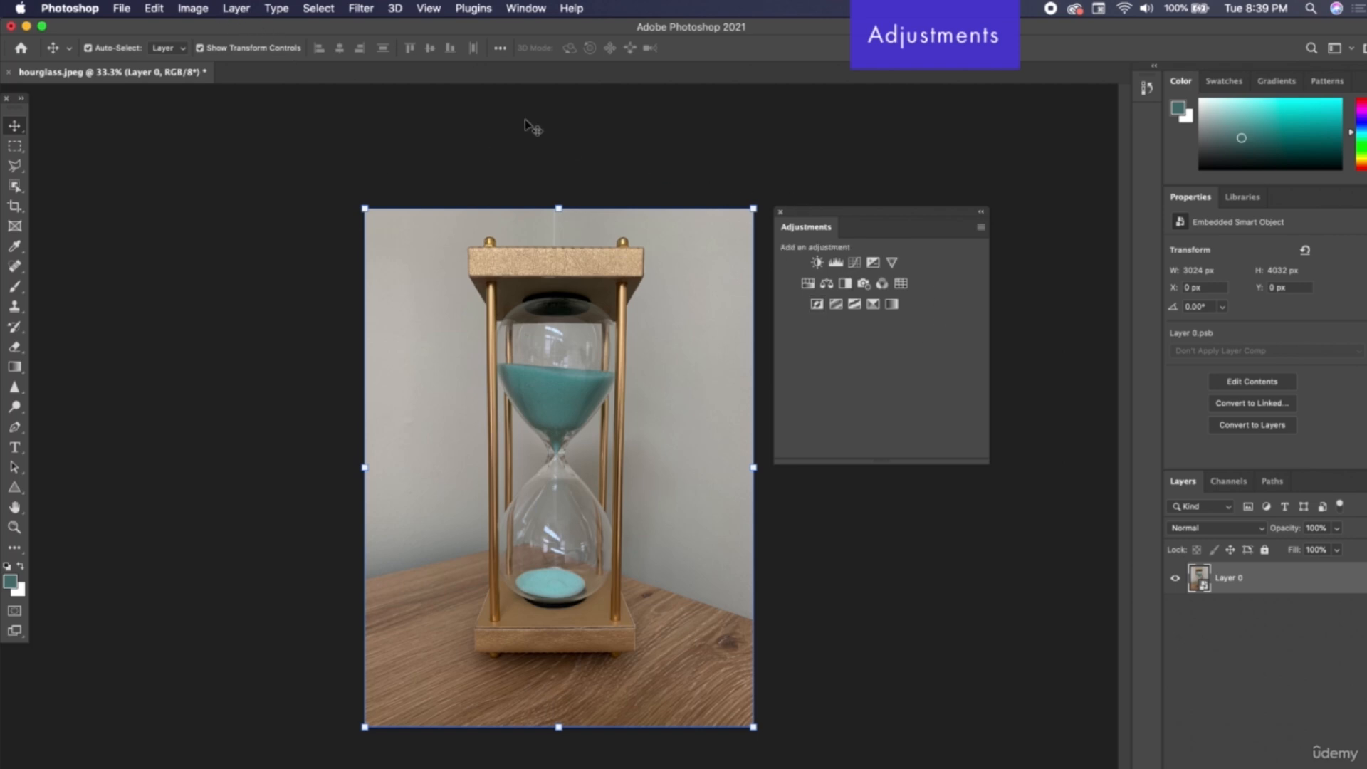
click(531, 11)
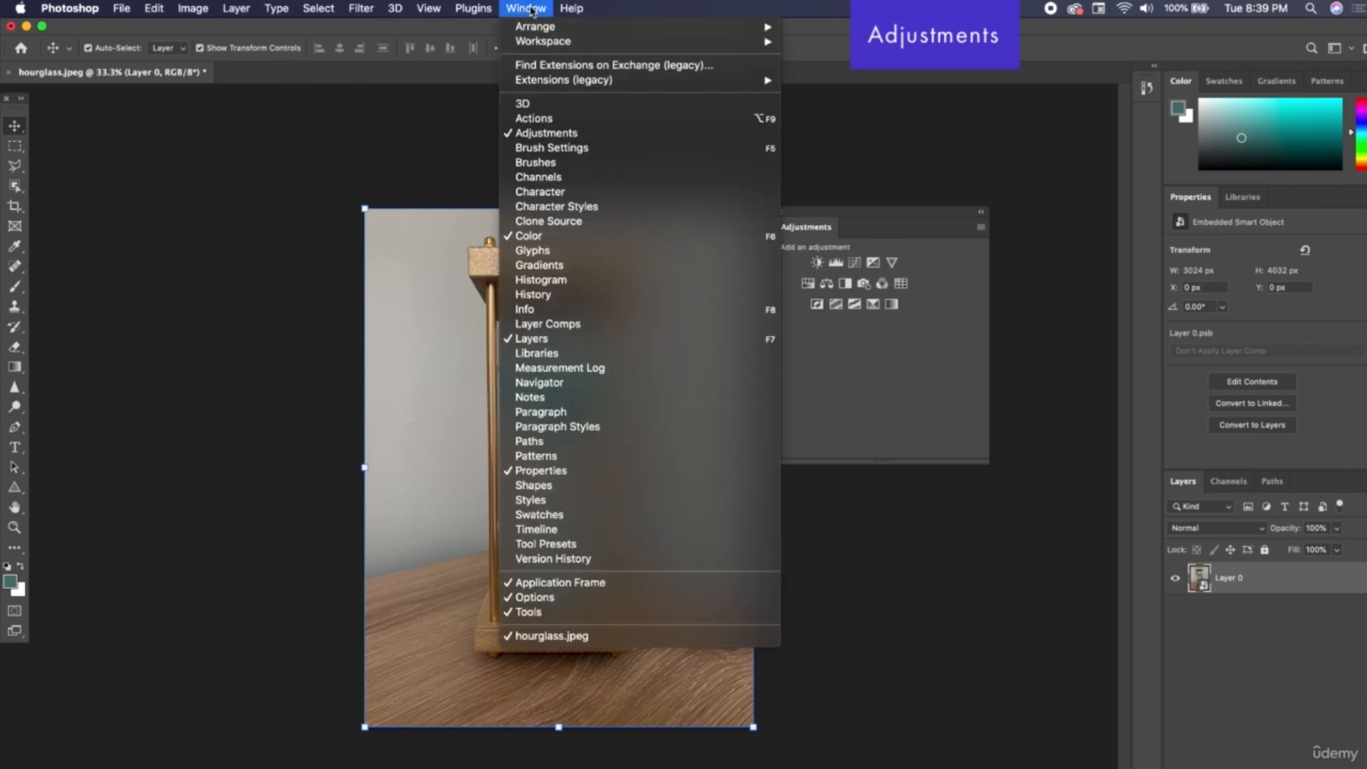
click(547, 133)
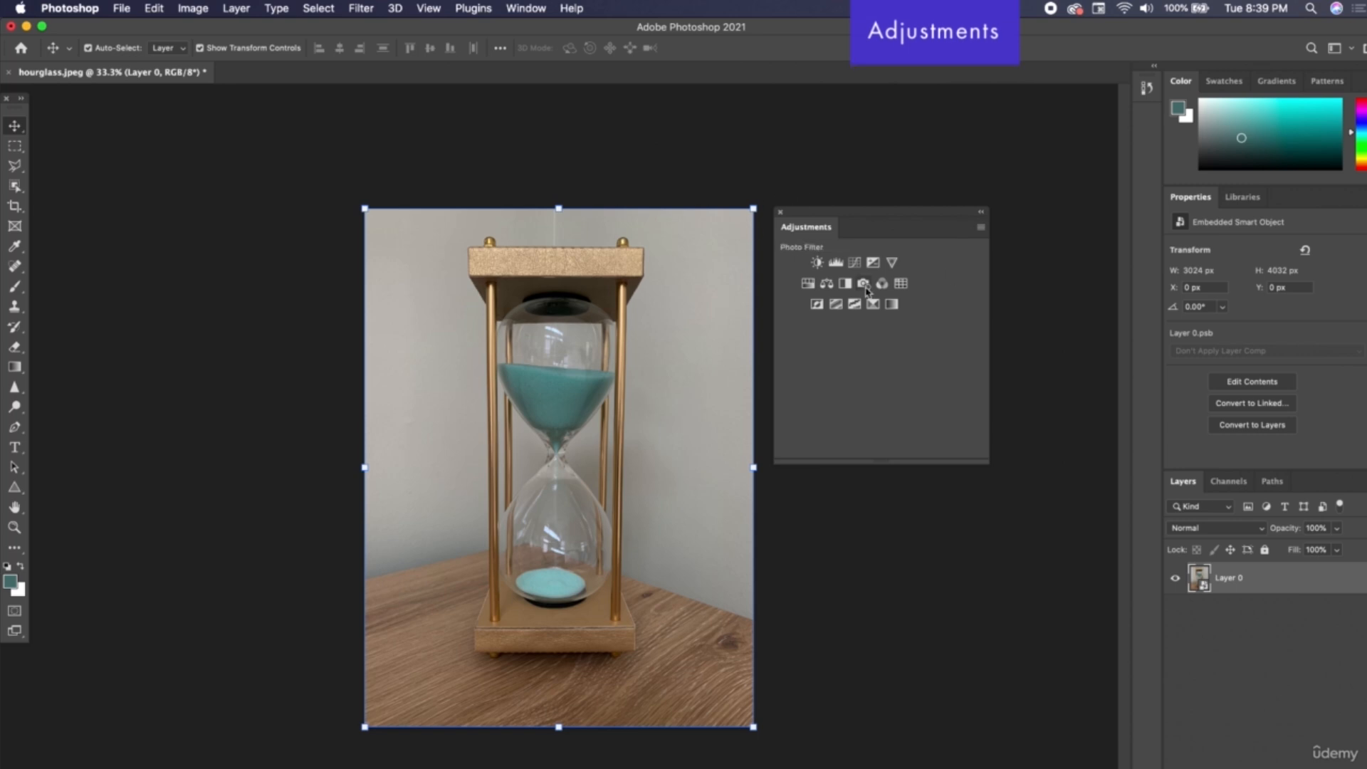
click(188, 8)
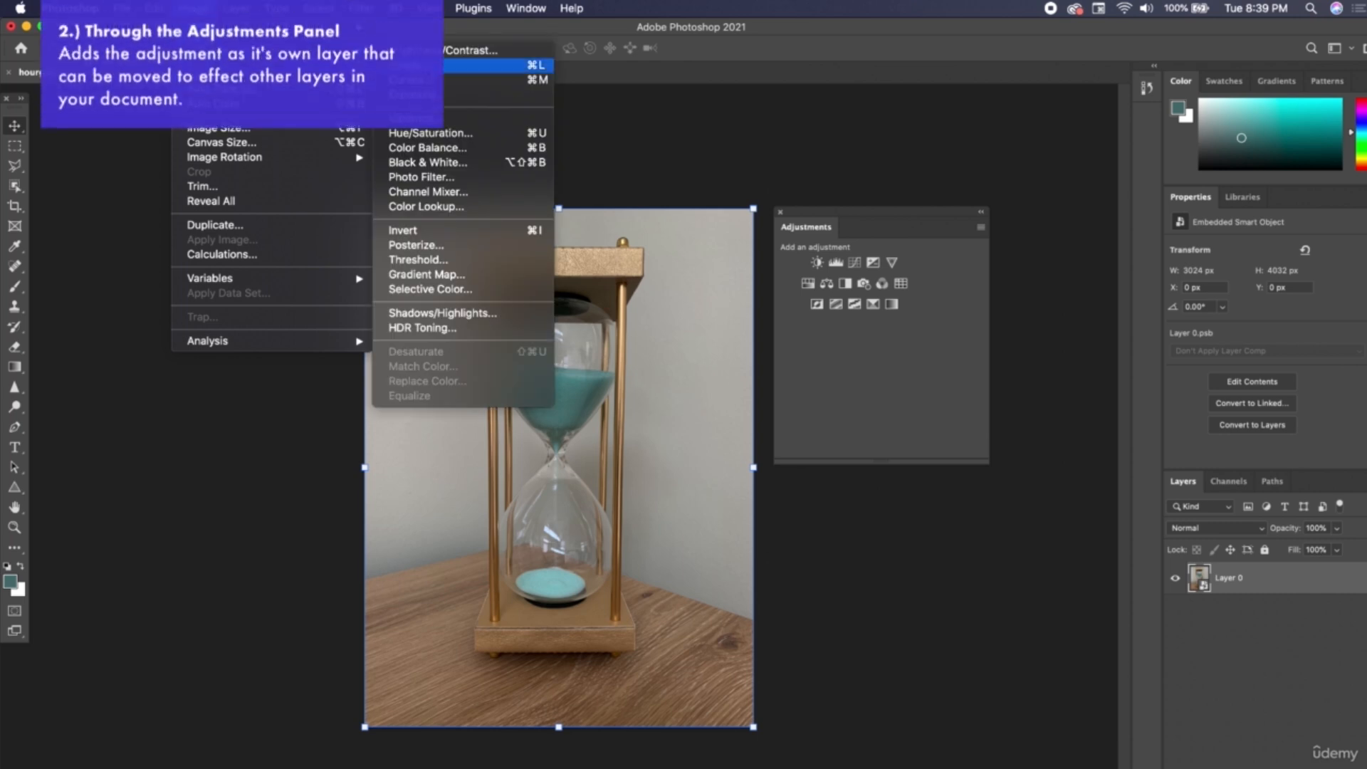
click(194, 8)
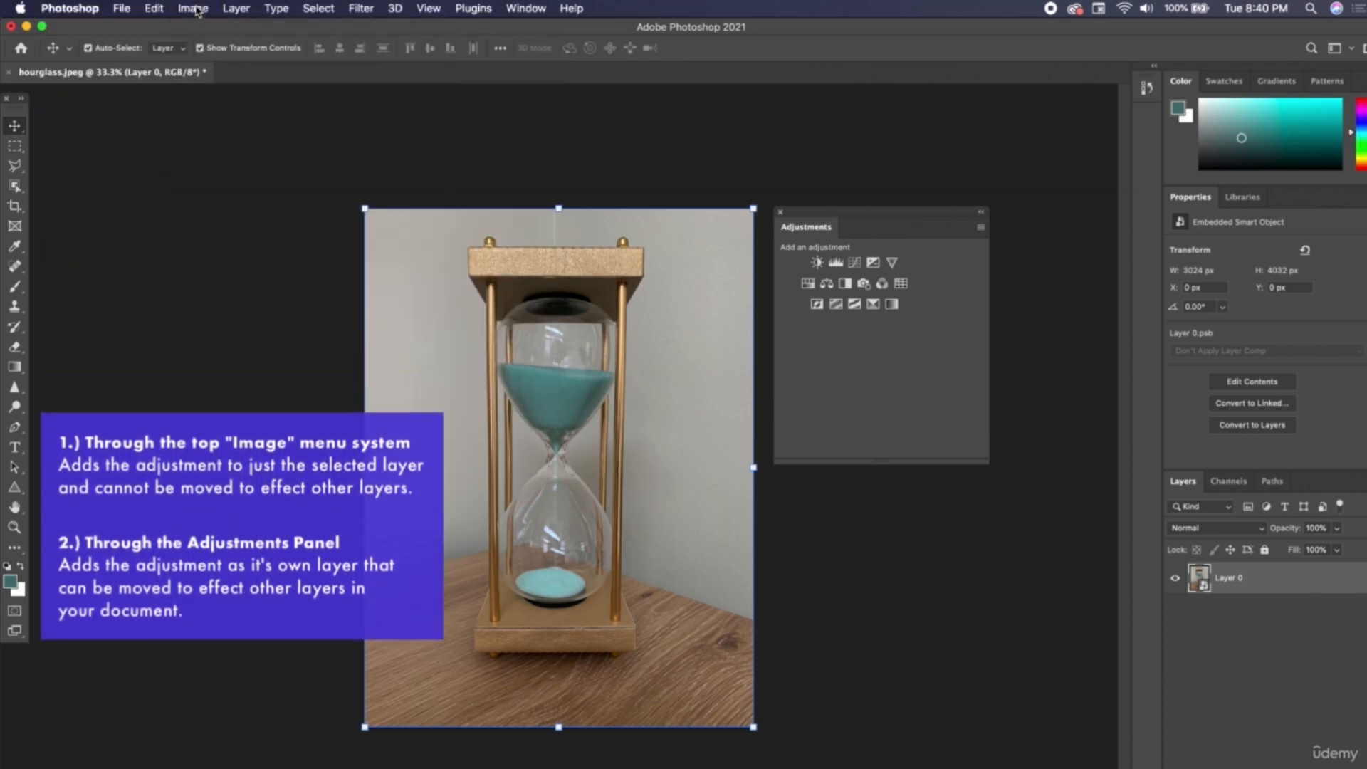
Apply a Brightness/Contrast adjustment directly to Layer 0 with brightness 26 and contrast 33.
click(196, 8)
mouse_move(201, 51)
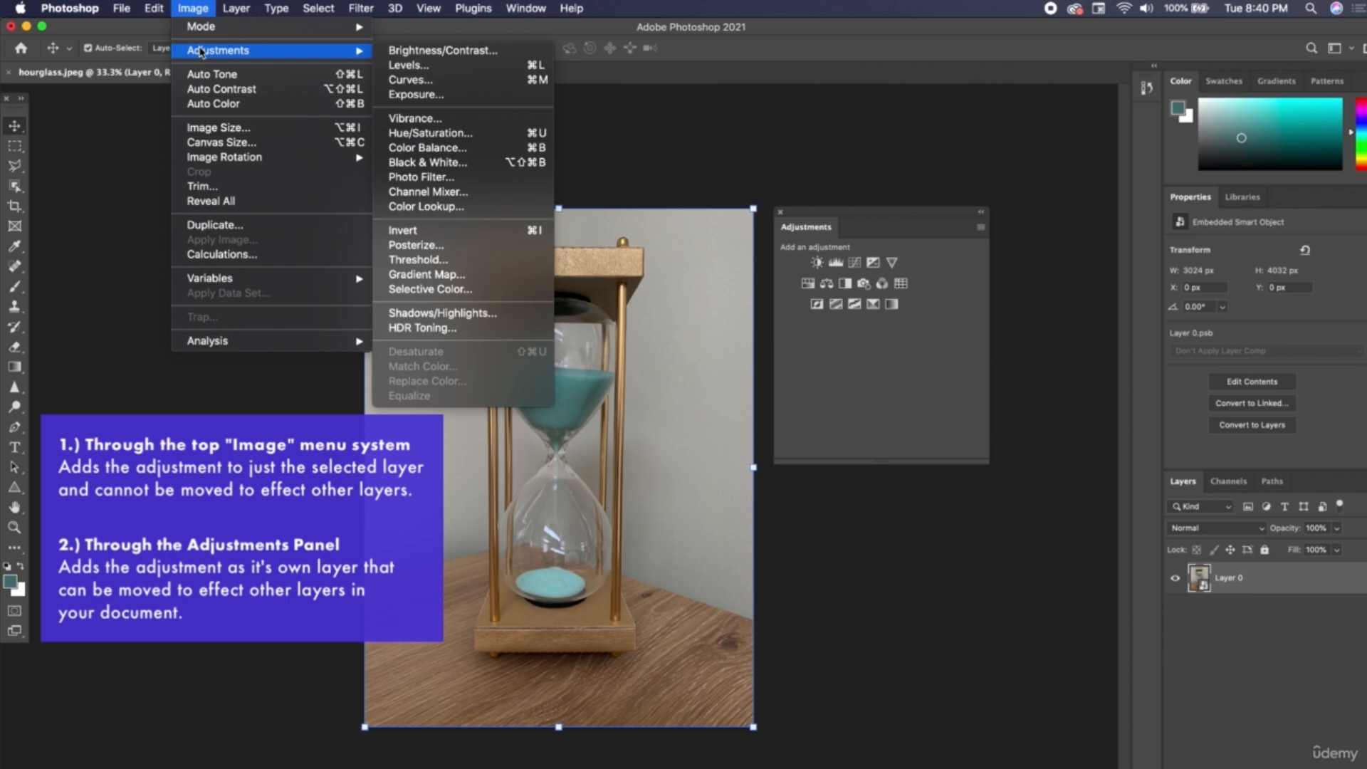
click(451, 56)
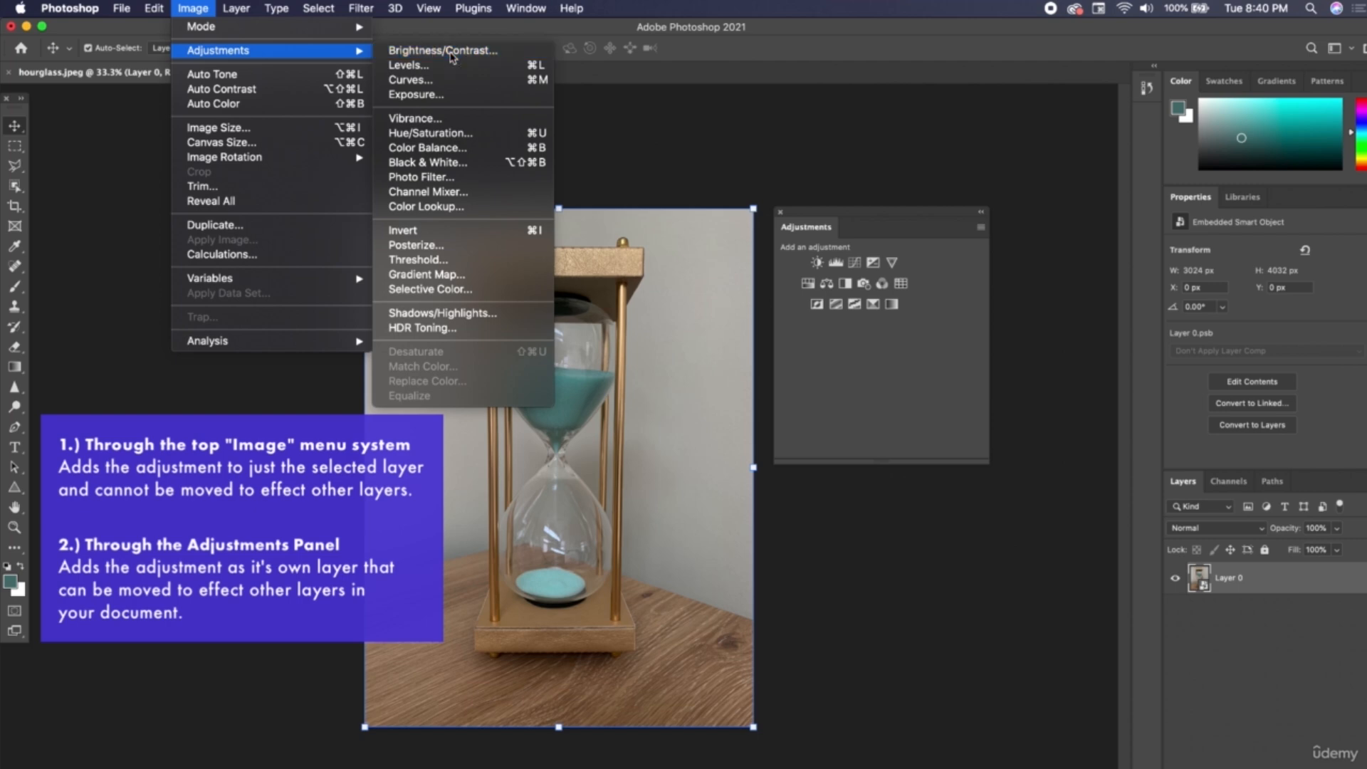
drag(769, 191, 712, 158)
drag(753, 205, 764, 206)
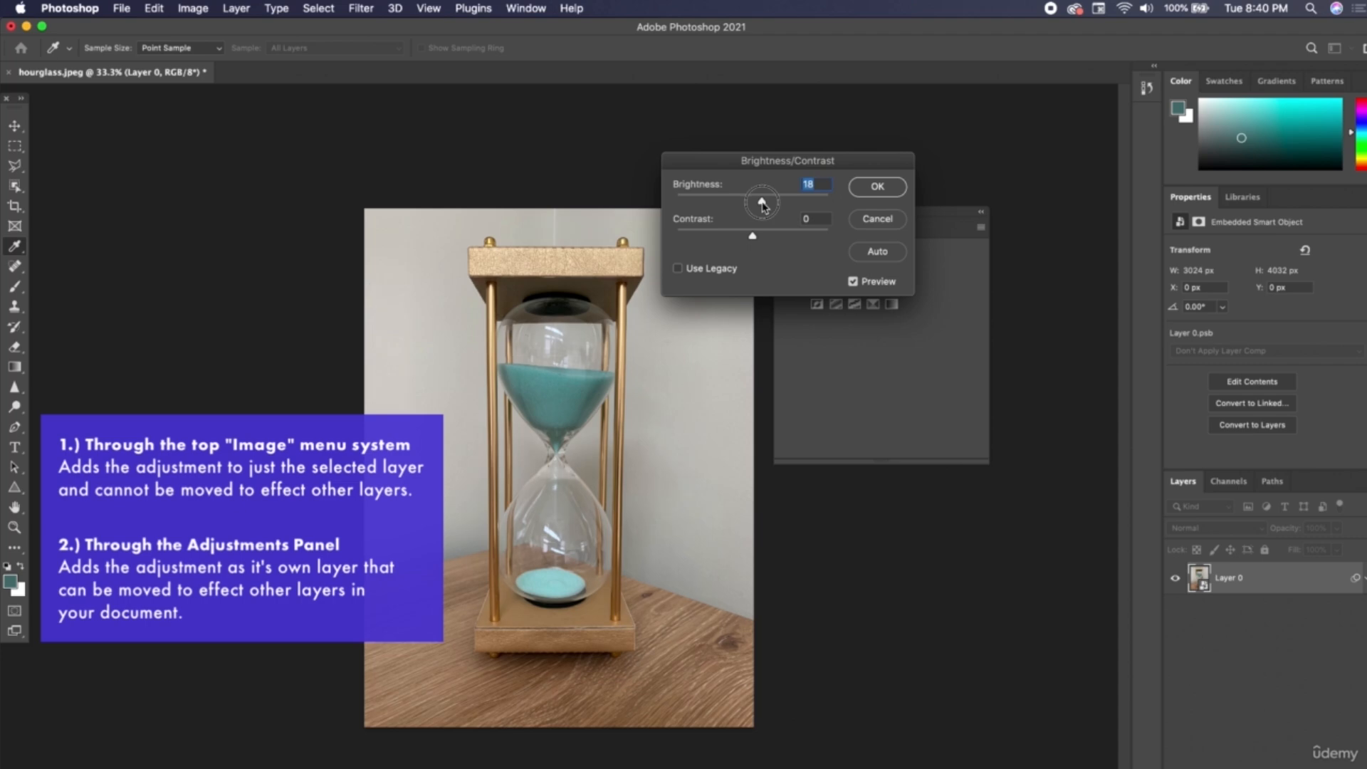
drag(764, 206, 766, 206)
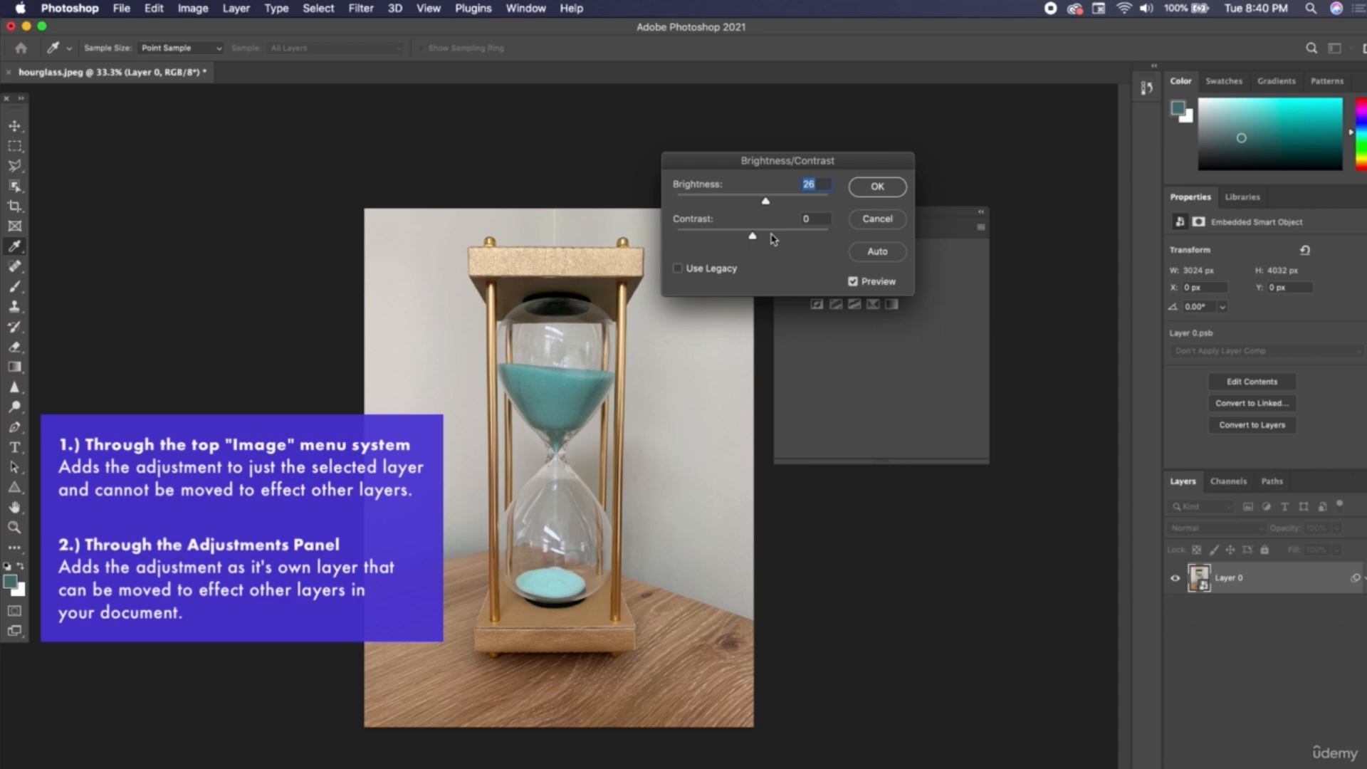
click(778, 236)
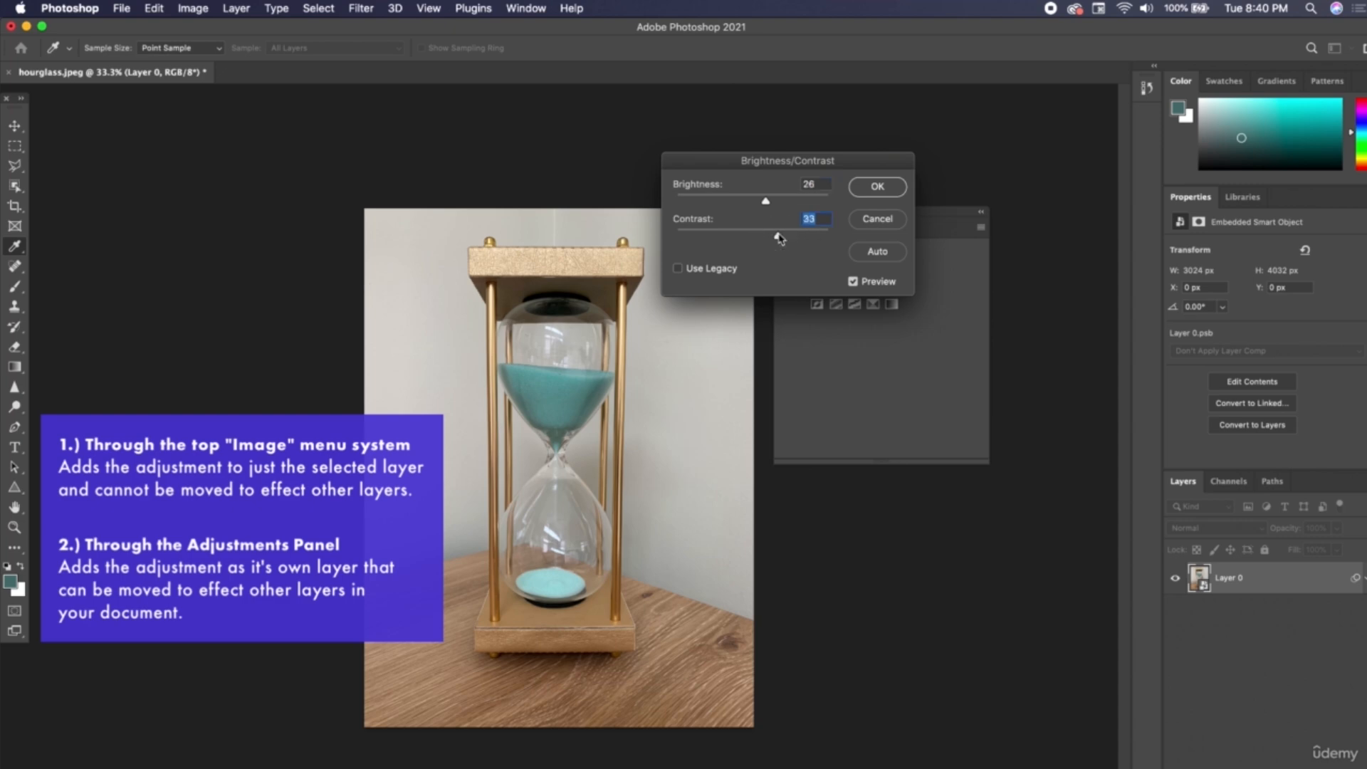
click(878, 187)
key(v)
Toggle the visibility of Layer 0's smart filters off and on to compare the photo with and without the adjustment.
click(189, 8)
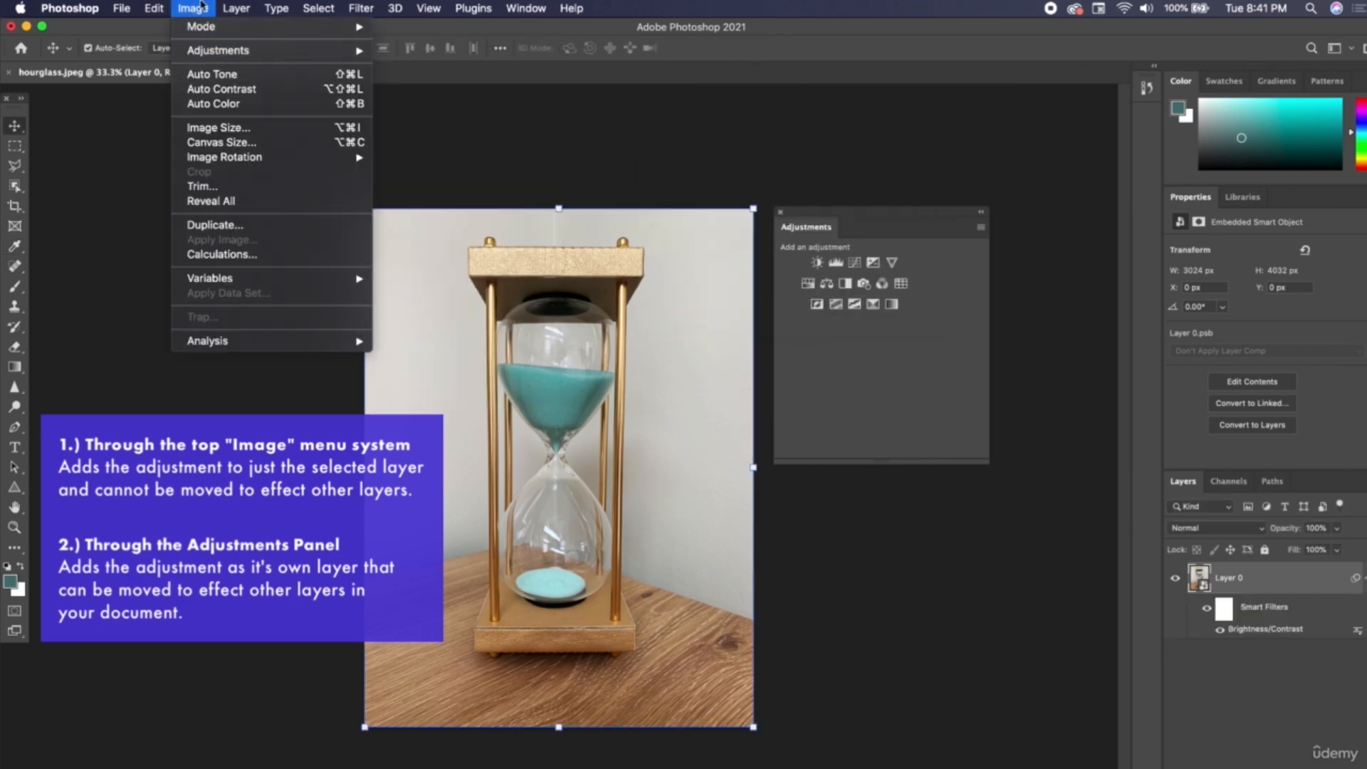
click(201, 7)
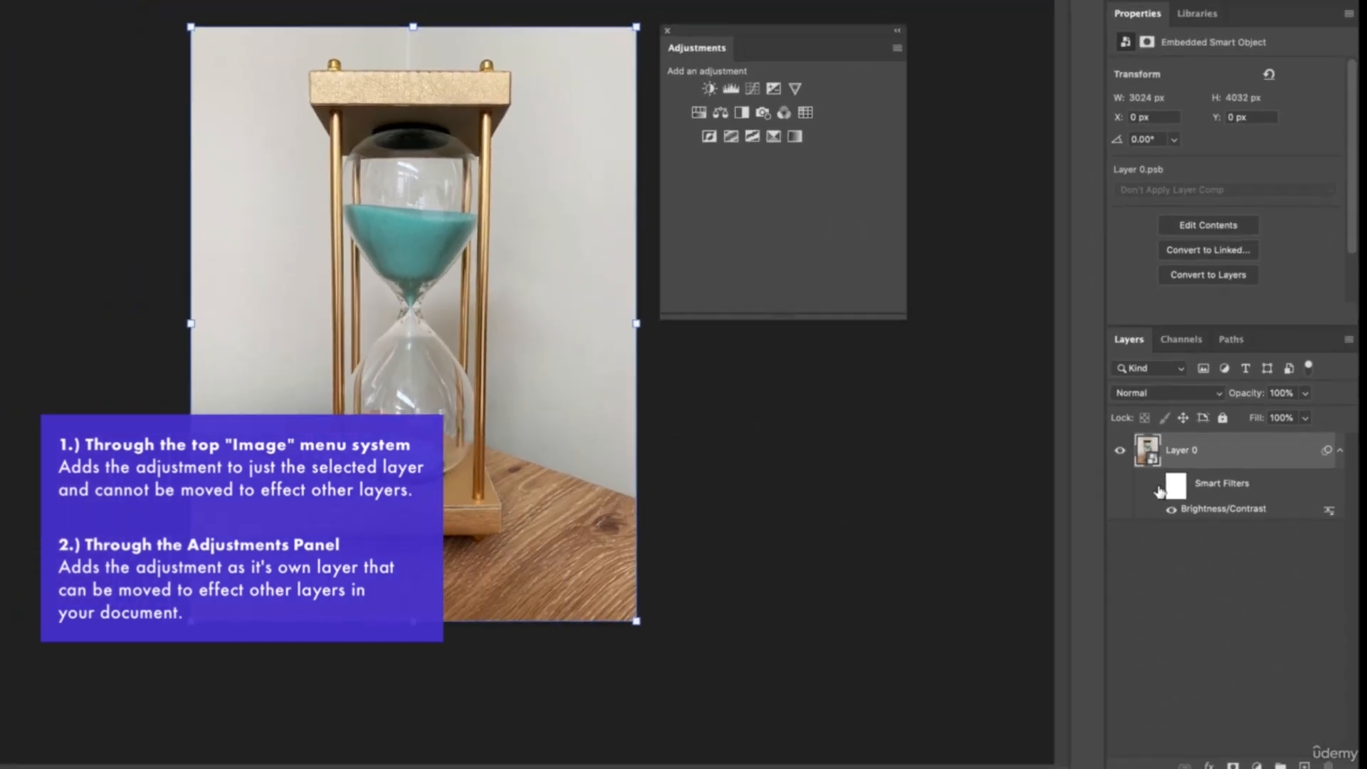
click(961, 388)
click(1183, 499)
click(1182, 499)
click(1182, 499)
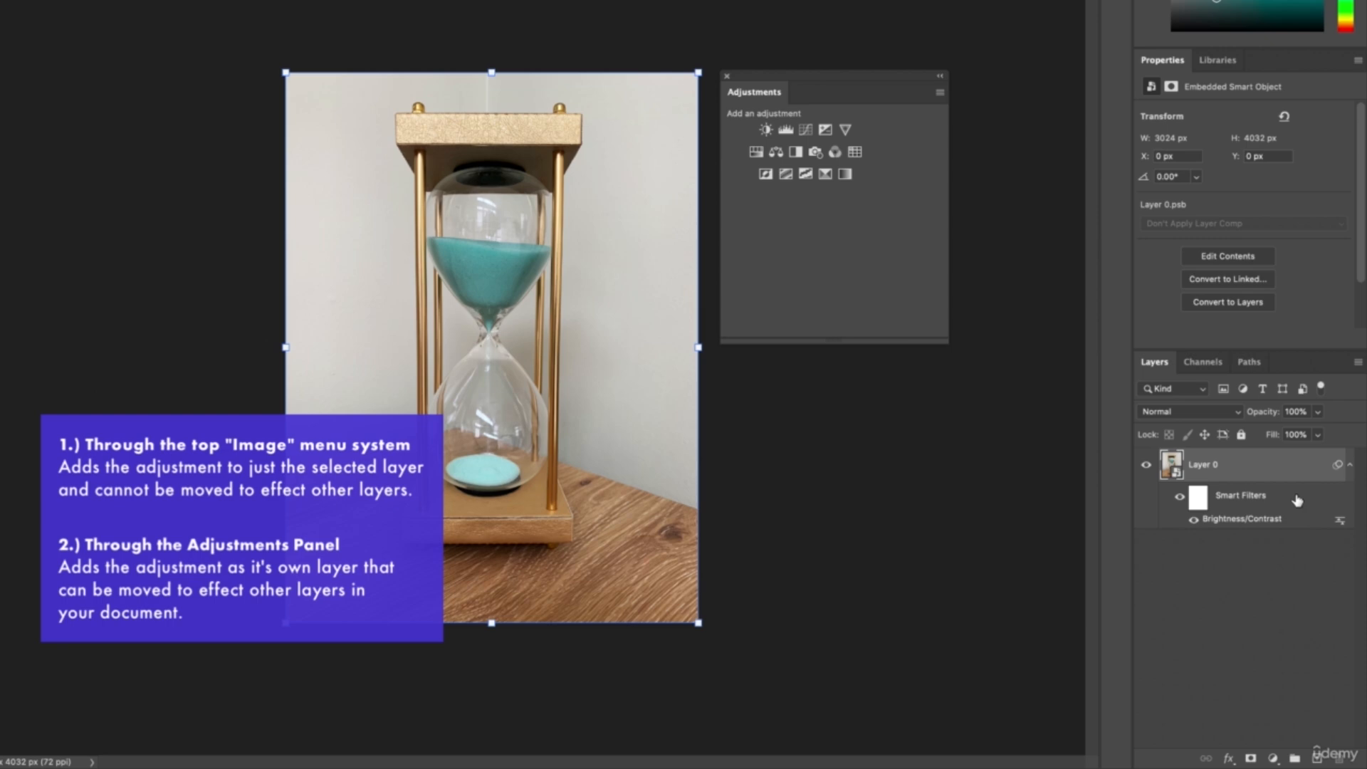
Delete the smart filters from Layer 0 and rasterize the layer.
drag(1297, 500, 1336, 756)
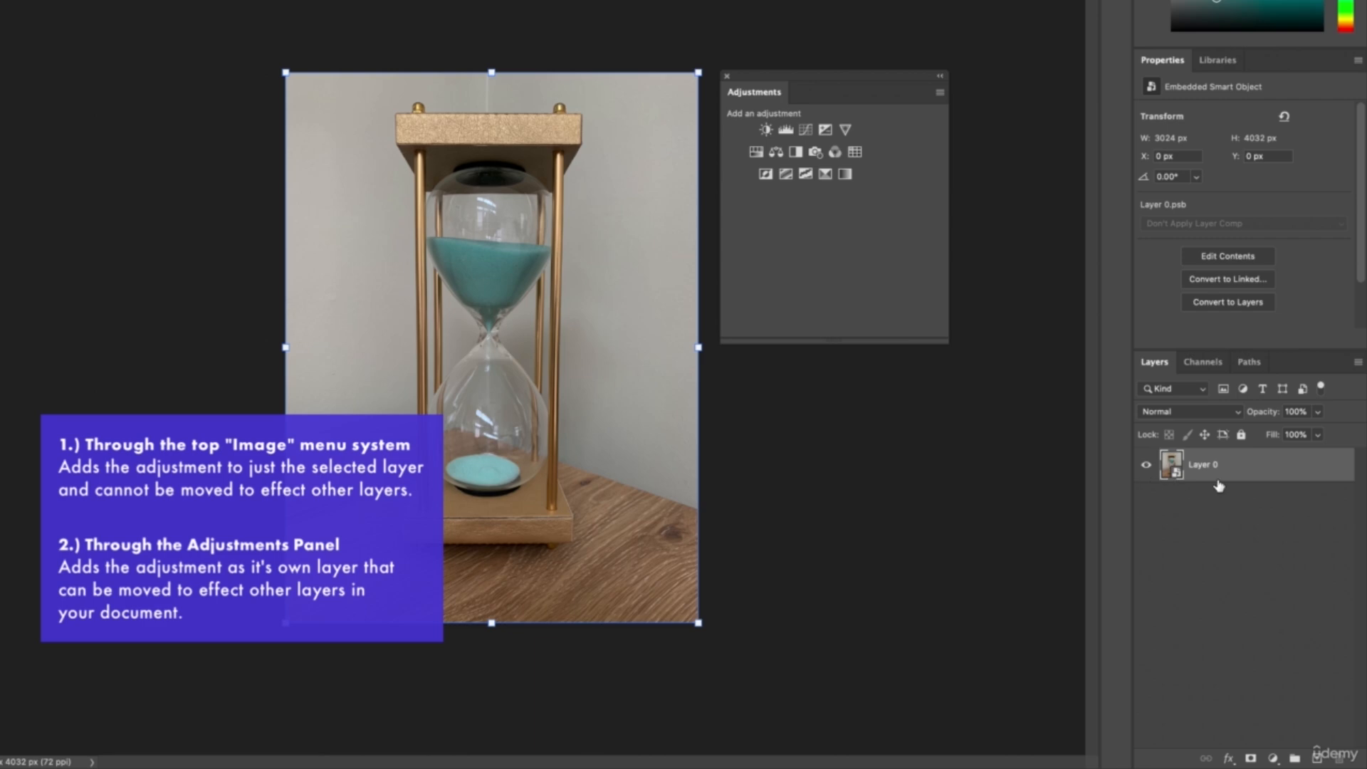
right_click(1303, 469)
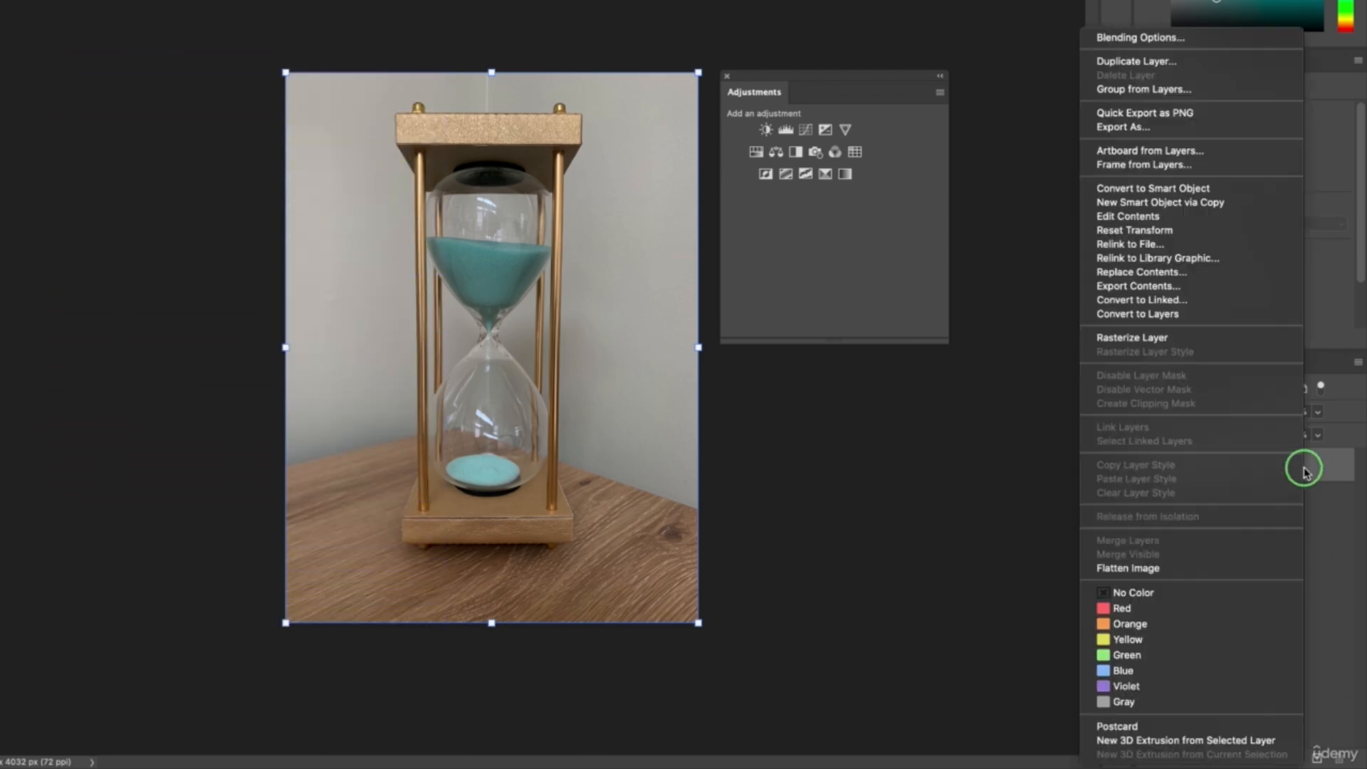
click(1154, 342)
click(1220, 480)
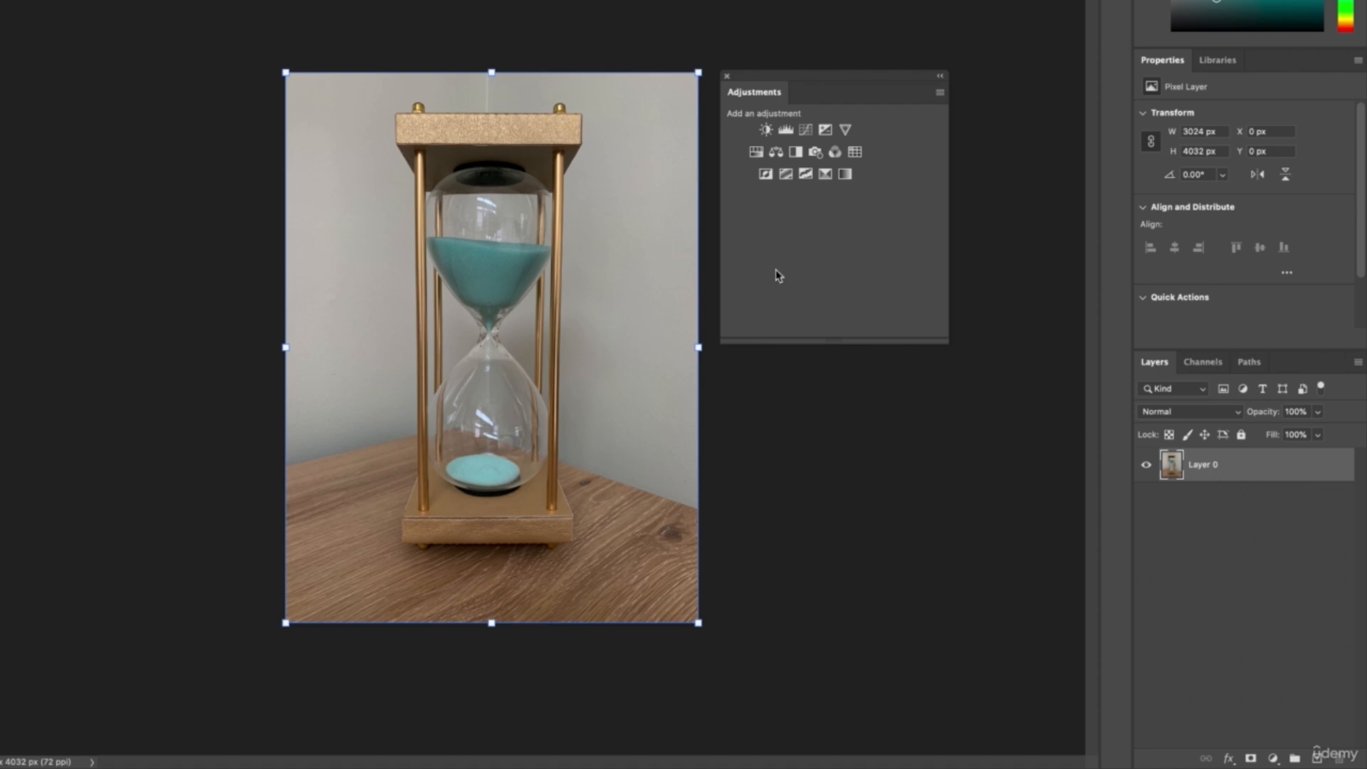
Apply a Brightness/Contrast adjustment directly to the rasterized Layer 0 with brightness 95 and contrast 59, and deselect the layer.
click(189, 5)
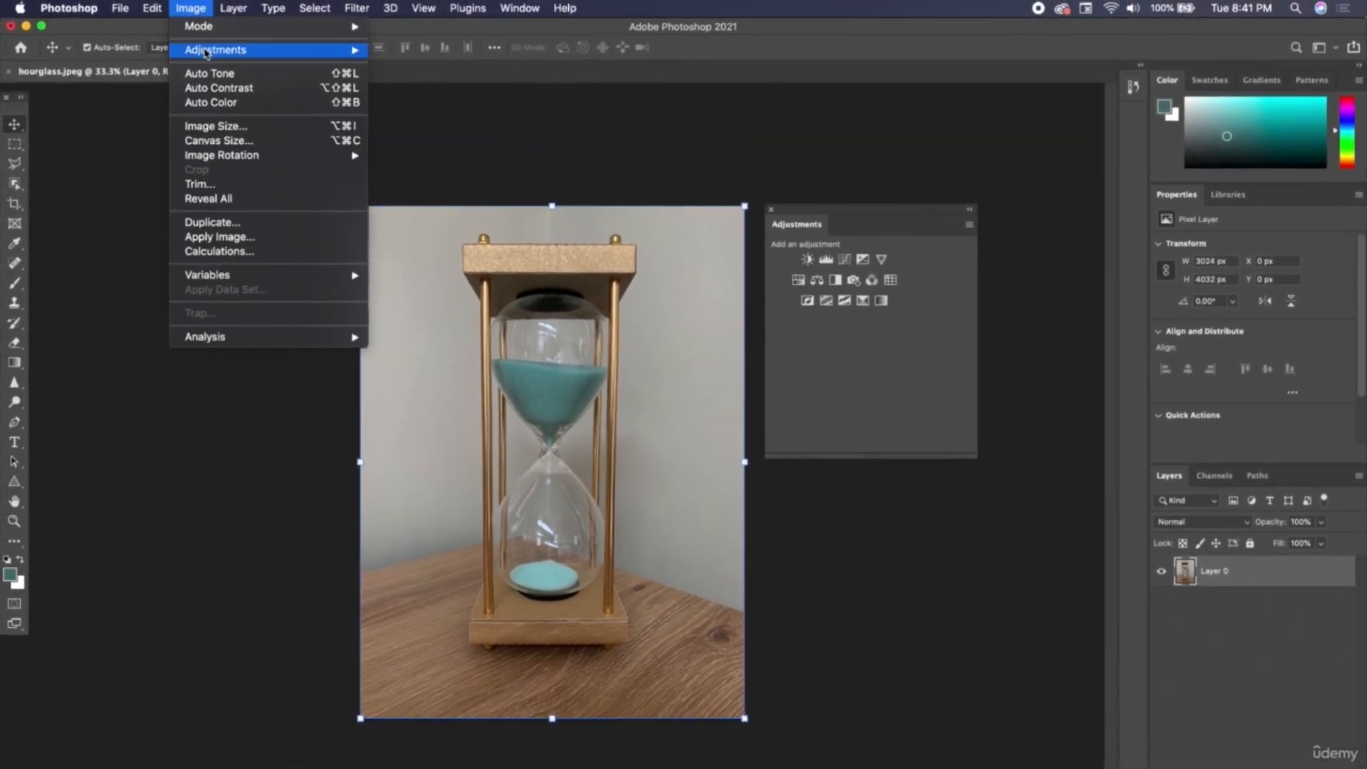
mouse_move(333, 45)
click(418, 54)
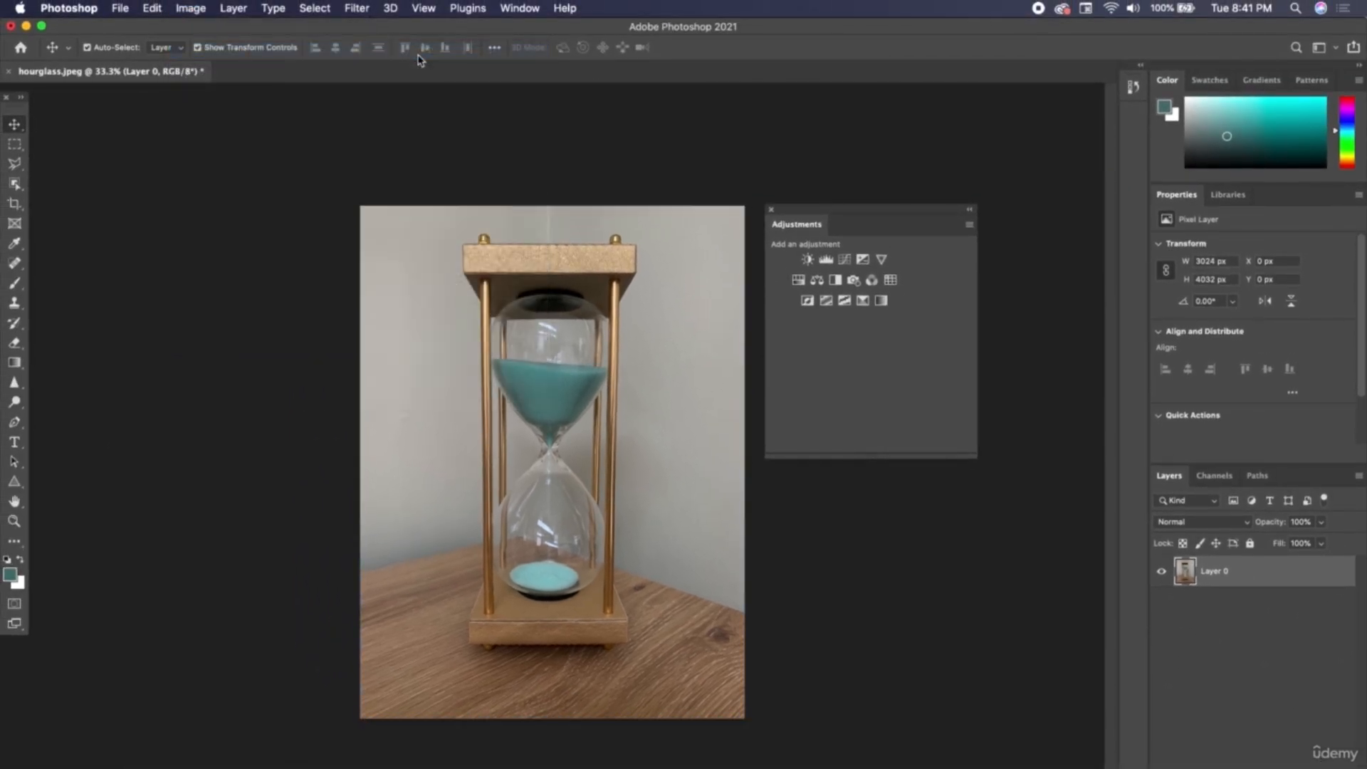
drag(648, 287, 695, 322)
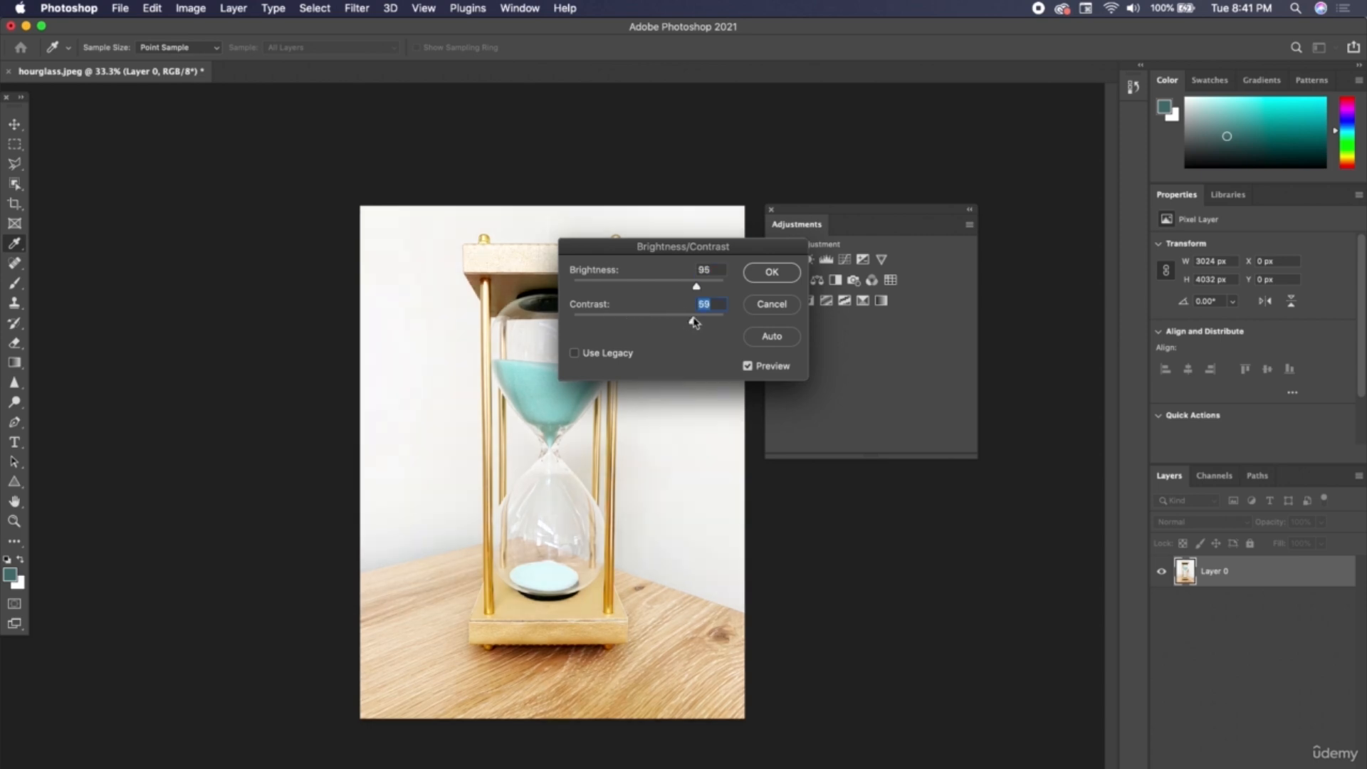
click(765, 270)
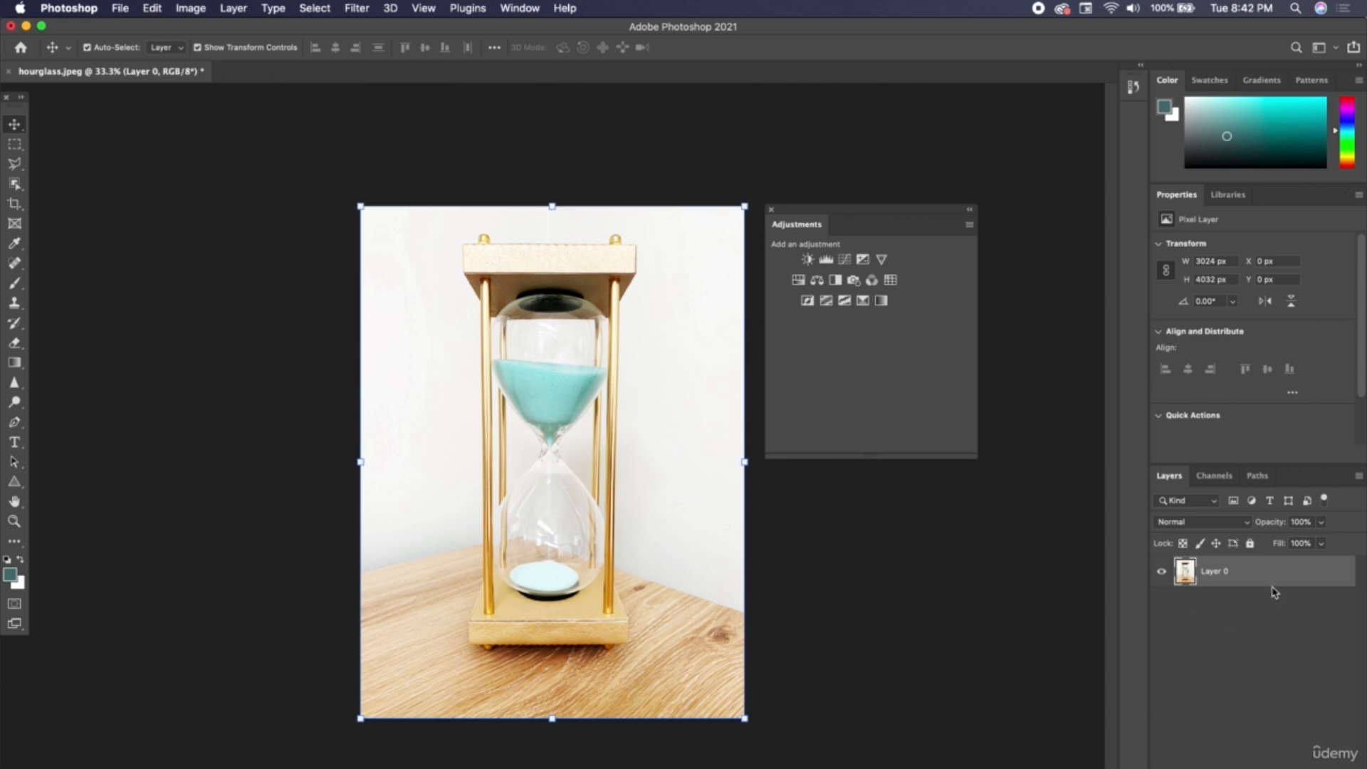
click(1240, 651)
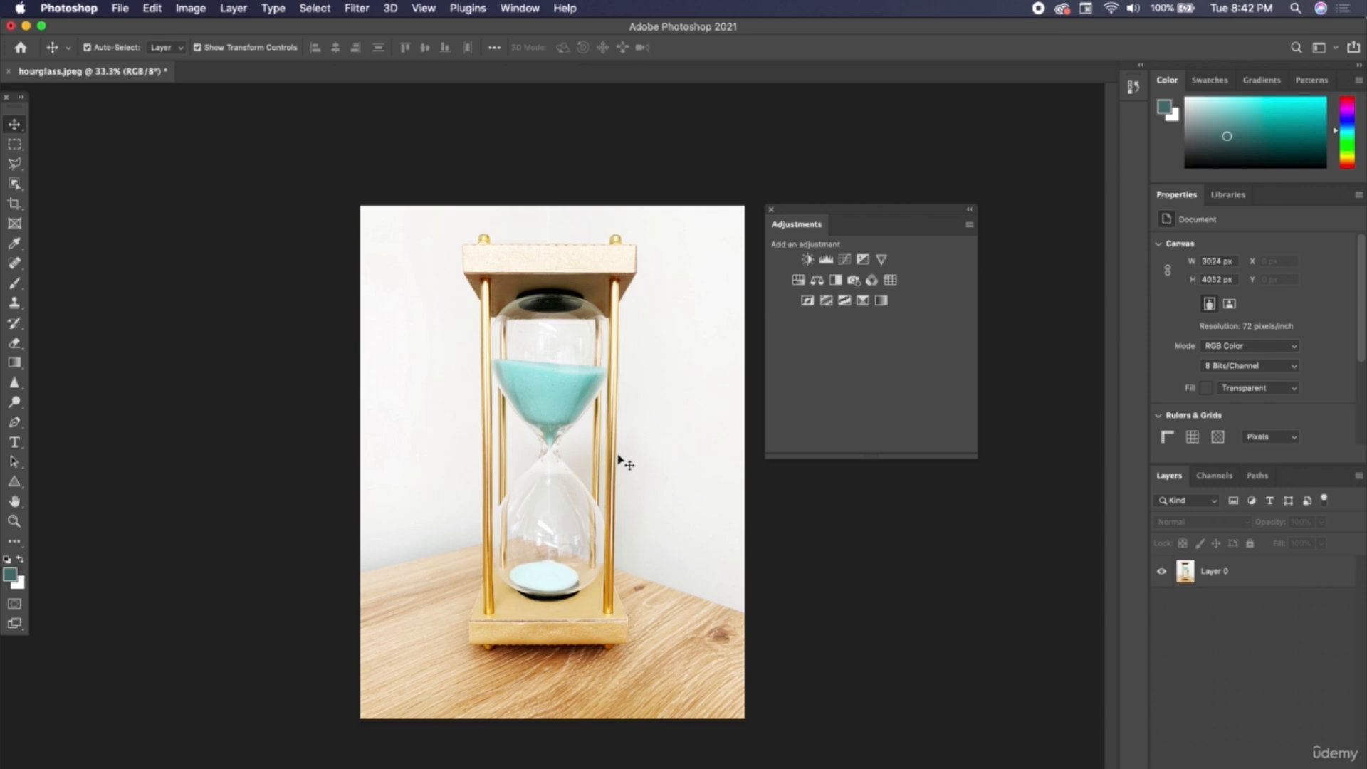
Switch between the Rasterize Layer and Brightness/Contrast history states to compare the photo before and after the permanent adjustment.
click(1134, 86)
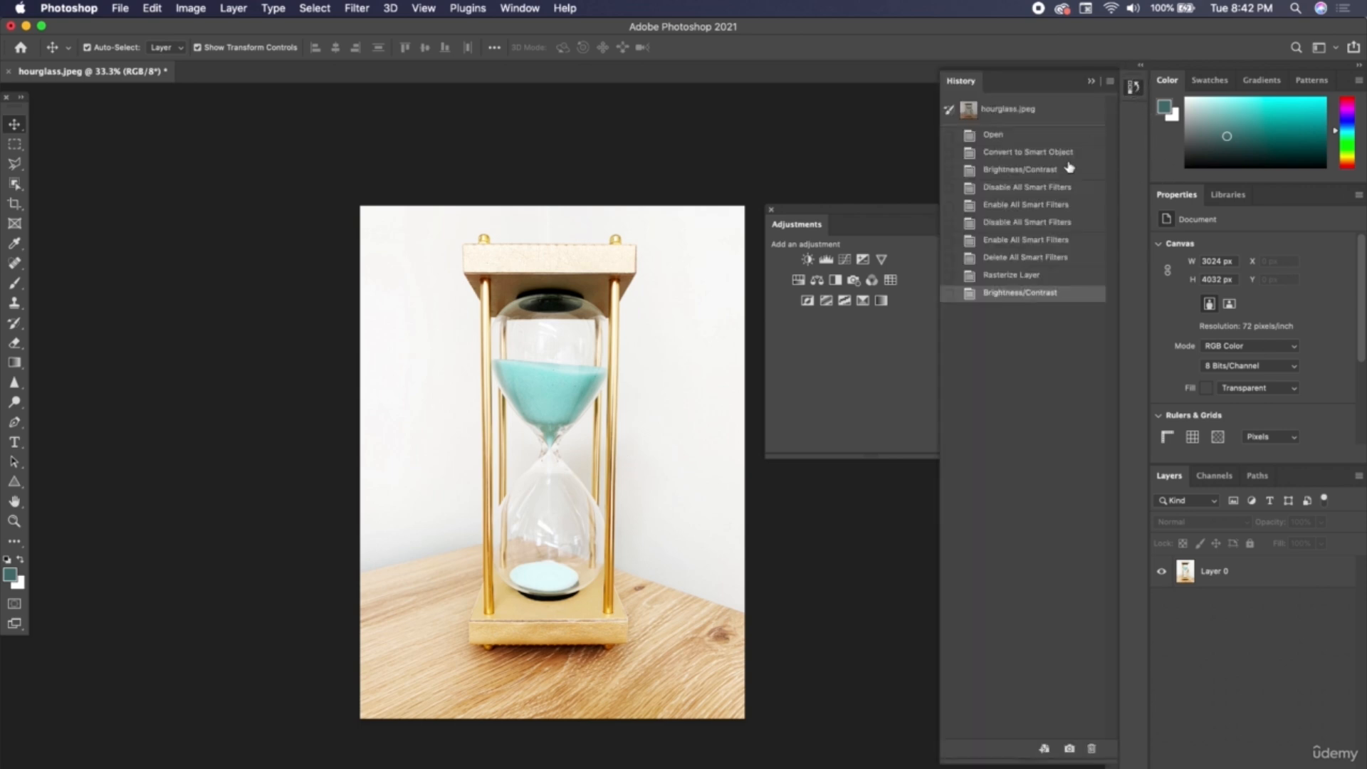
click(1011, 275)
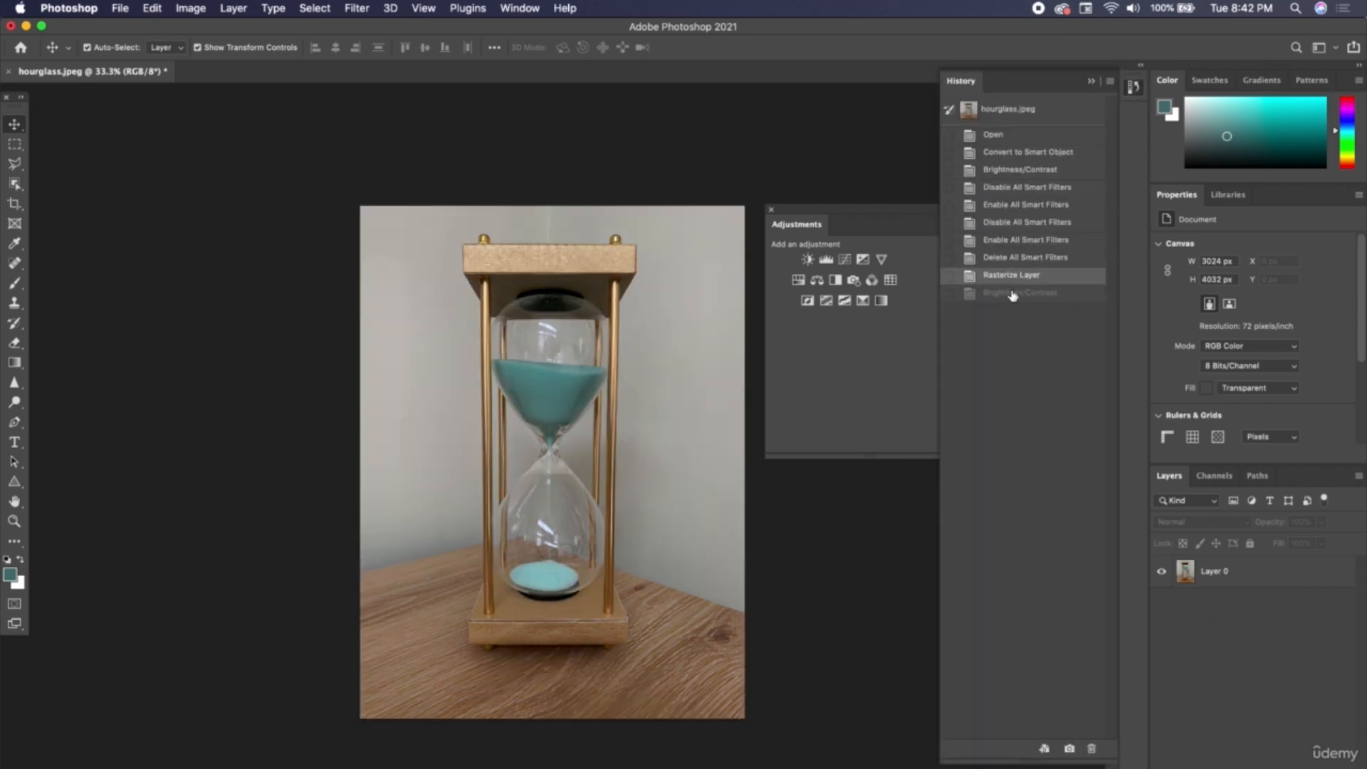
click(1013, 293)
click(1092, 83)
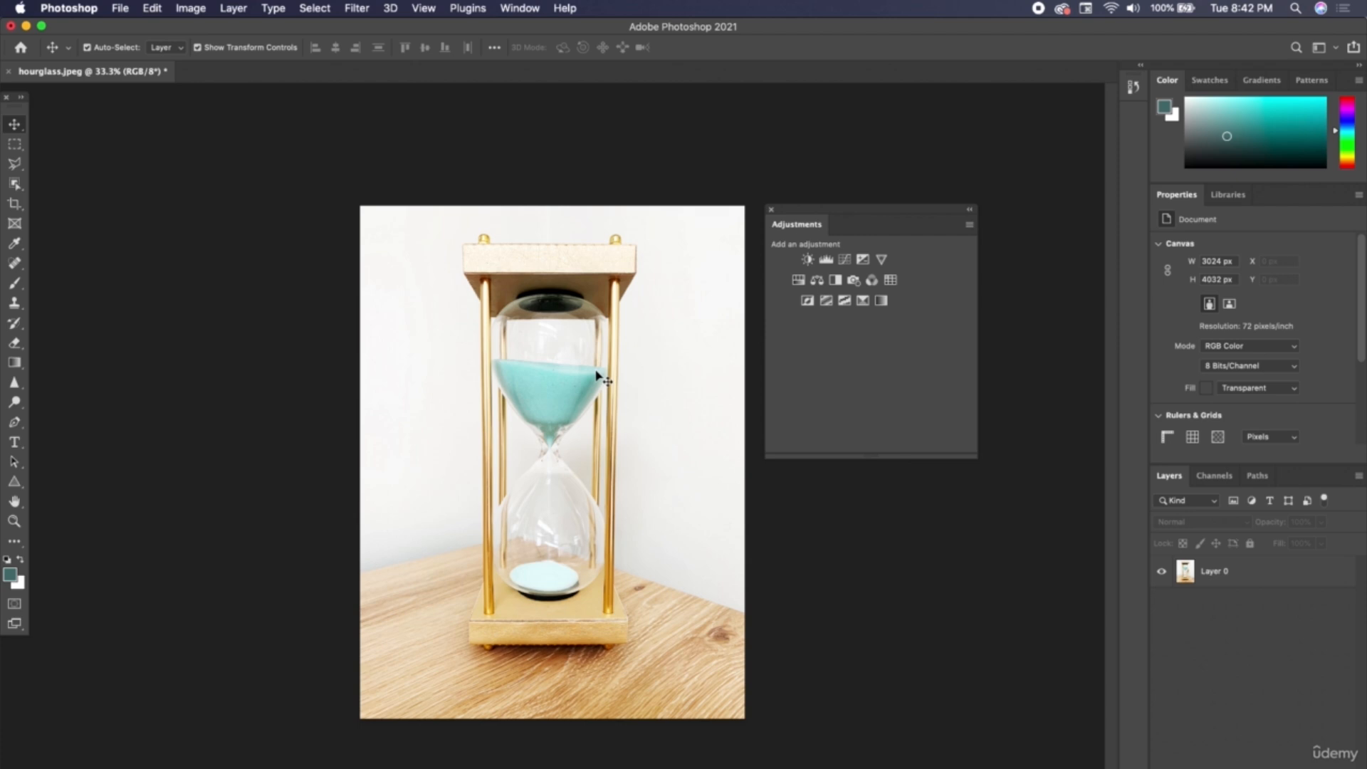
click(1134, 88)
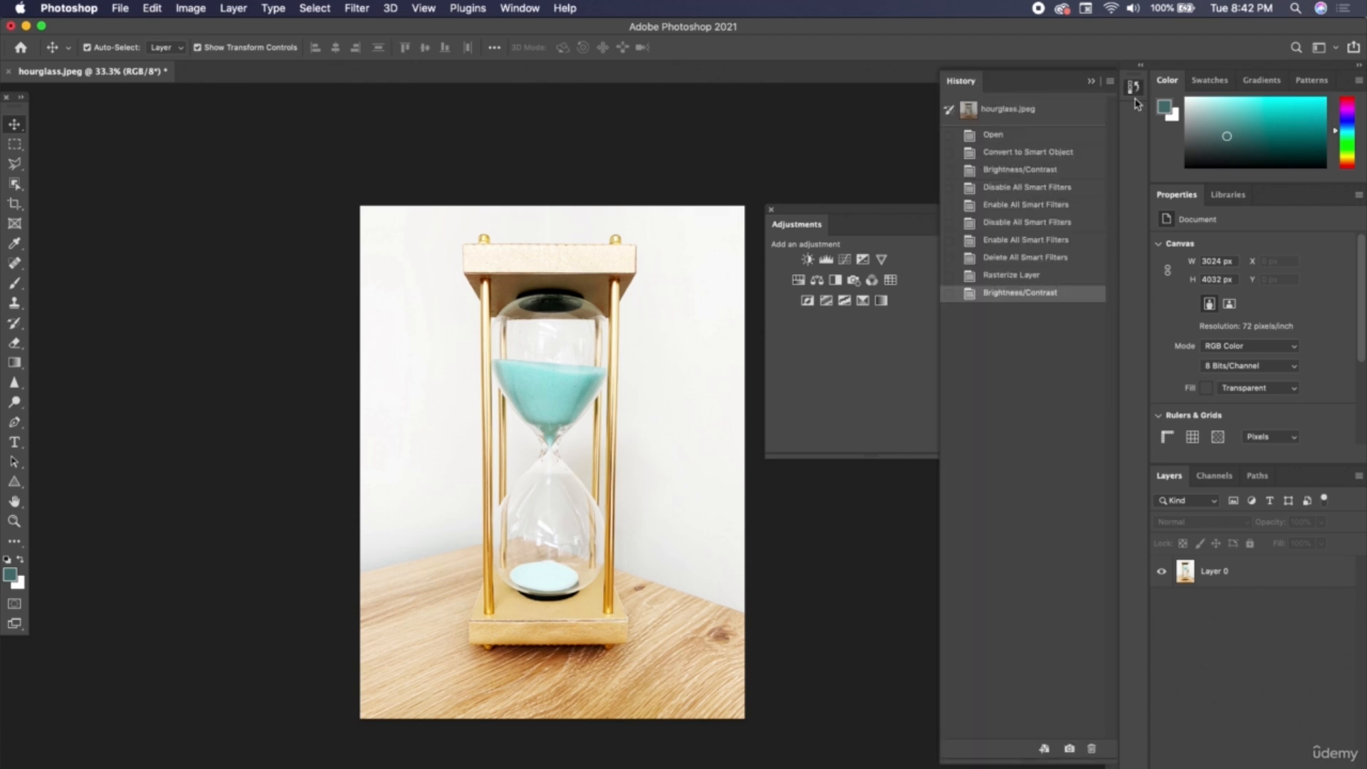
click(1020, 280)
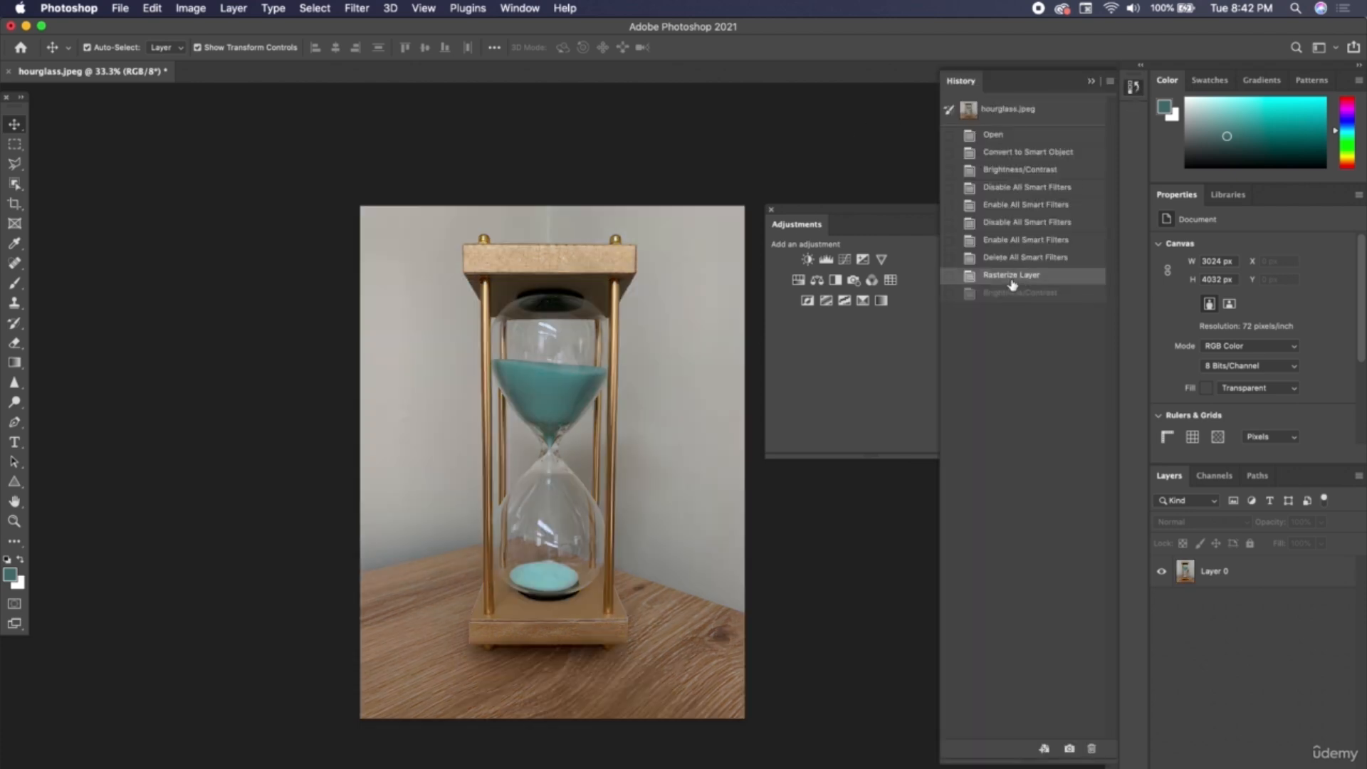
click(1020, 293)
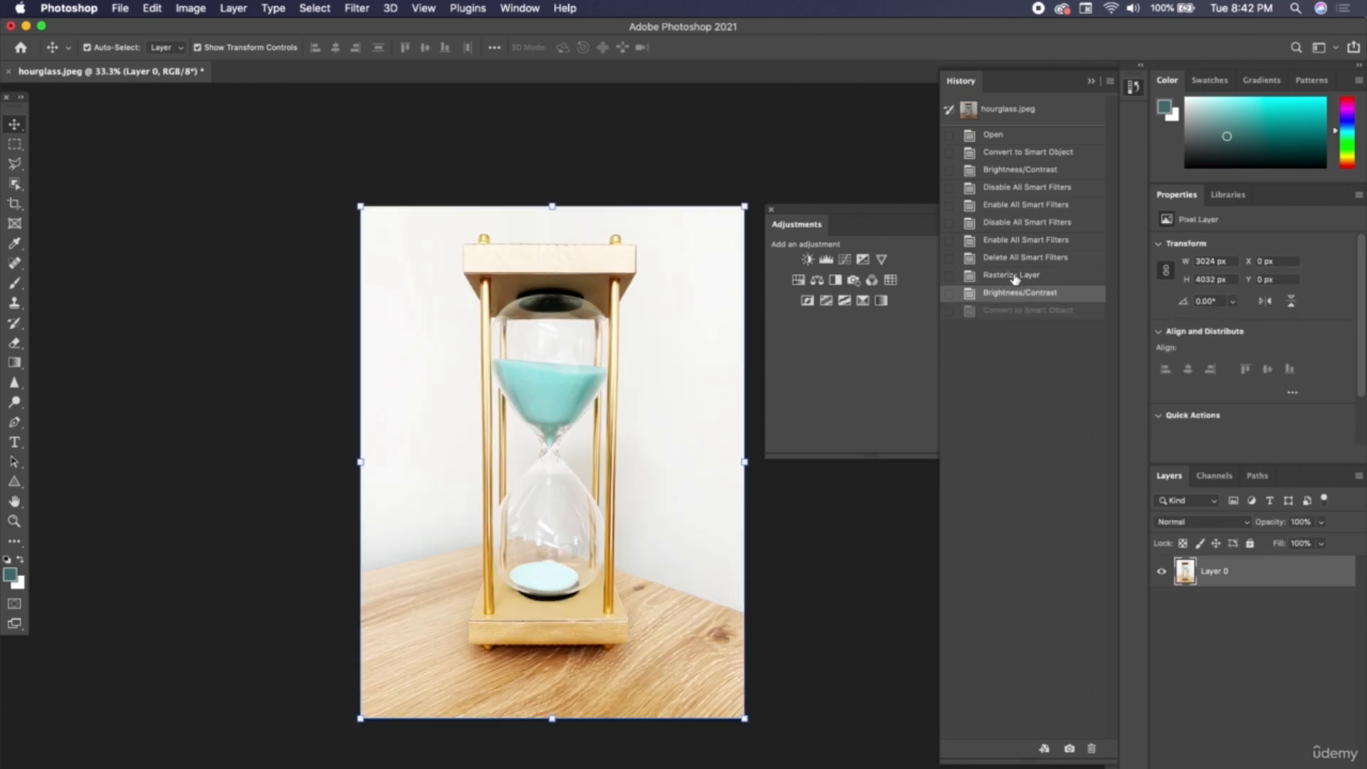
Roll the document back to the Delete All Smart Filters history state, where Layer 0 is still a smart object.
click(1015, 277)
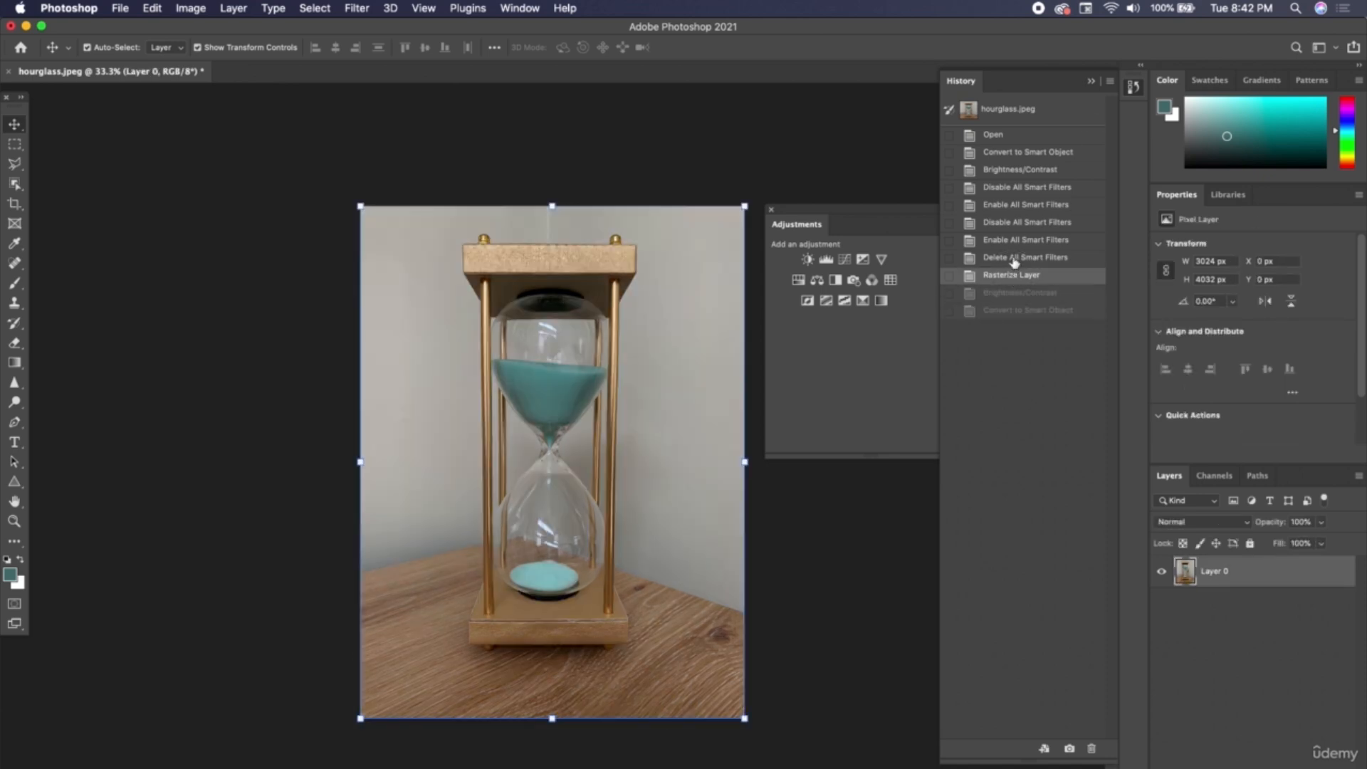
click(1015, 258)
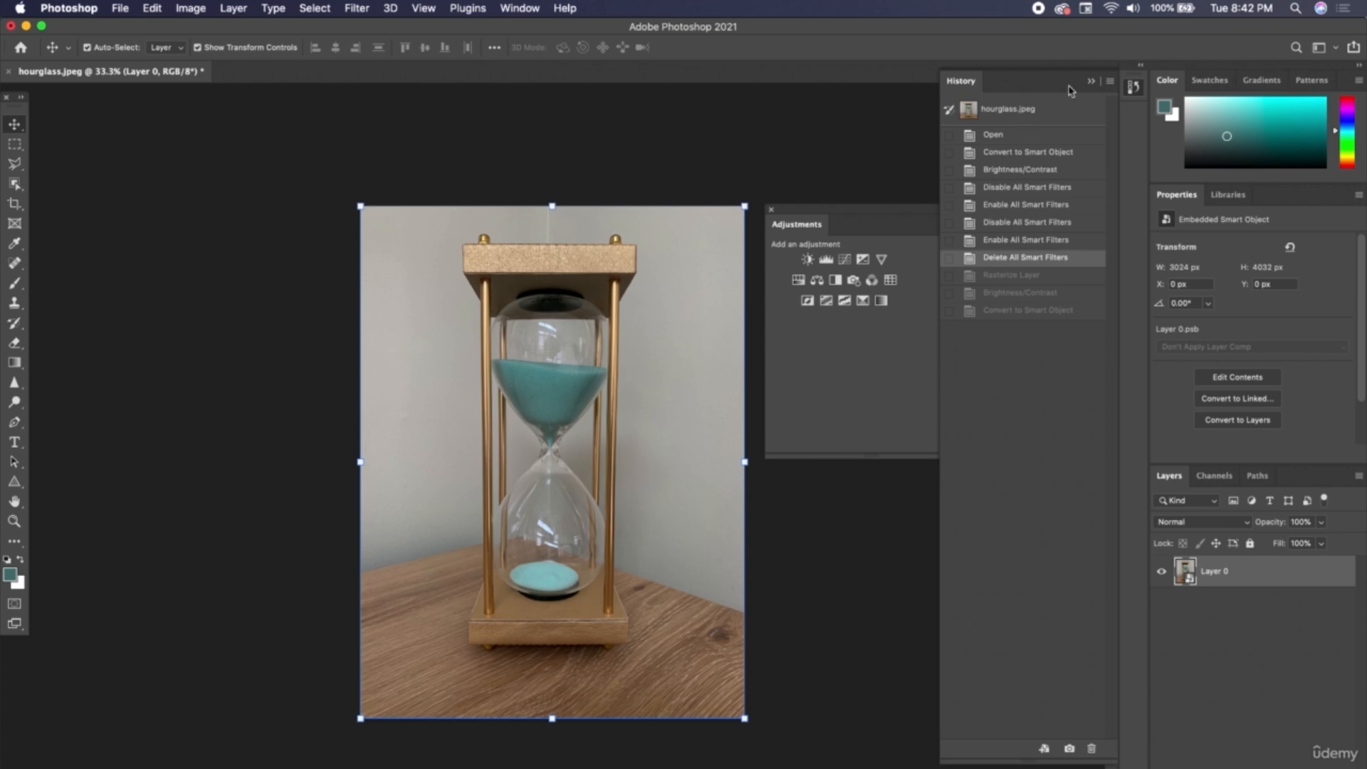
click(1091, 80)
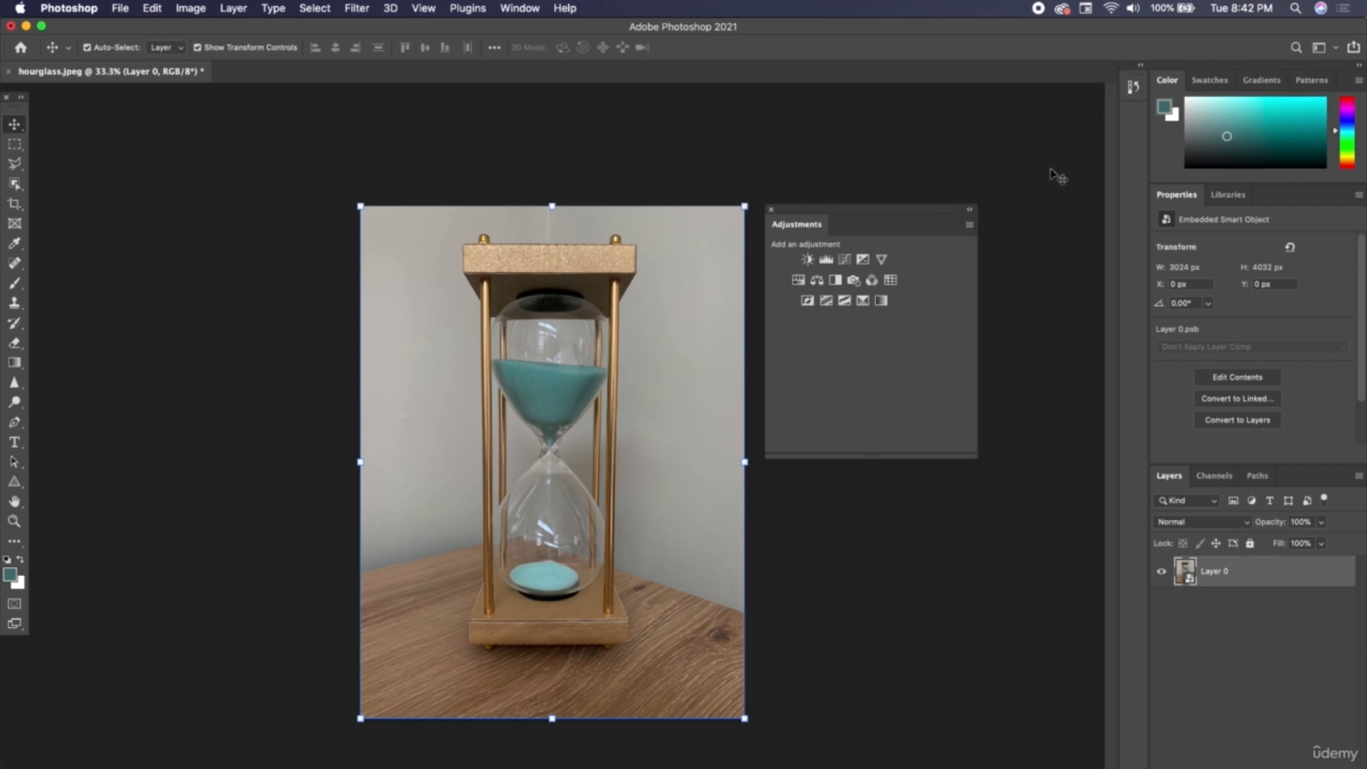
Apply a Brightness/Contrast adjustment directly to the Layer 0 smart object with brightness 150, and return to the Move tool.
click(183, 5)
mouse_move(214, 51)
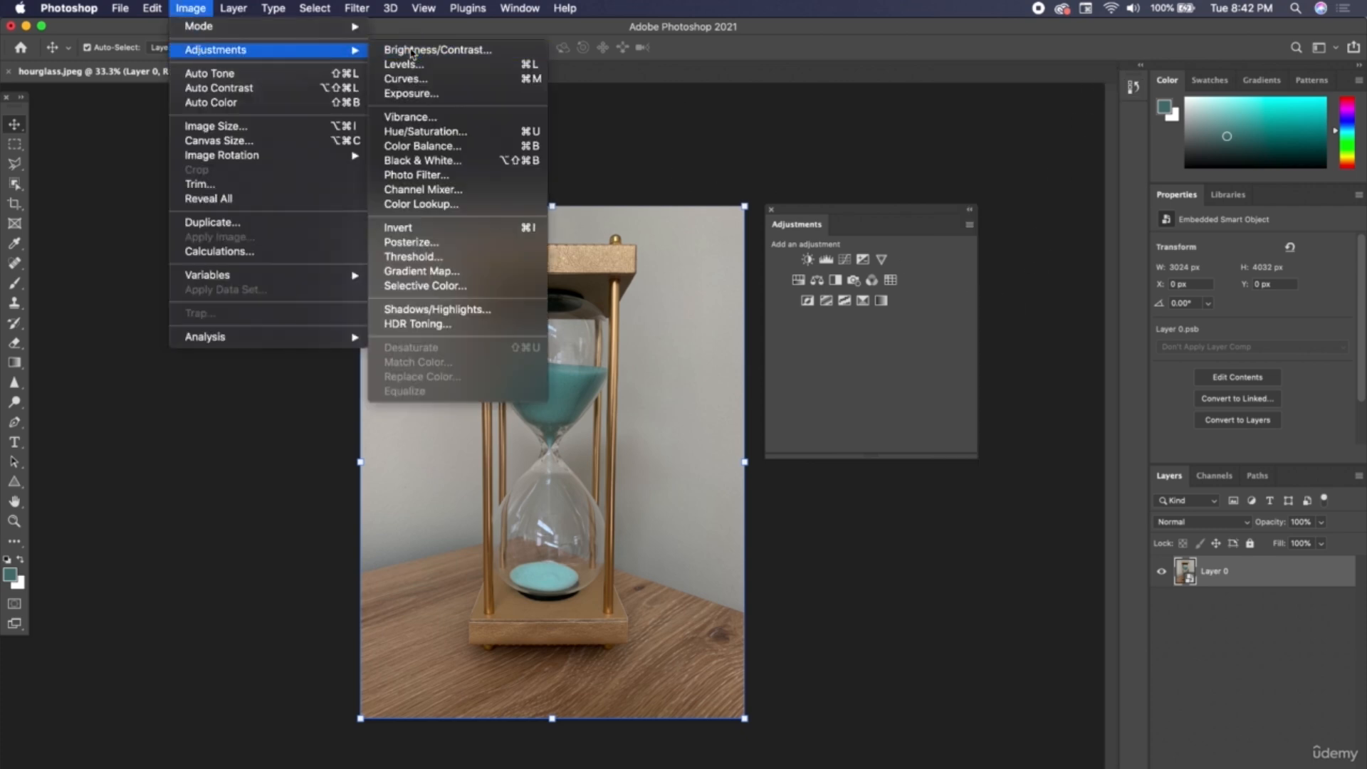
click(497, 85)
drag(780, 199, 829, 200)
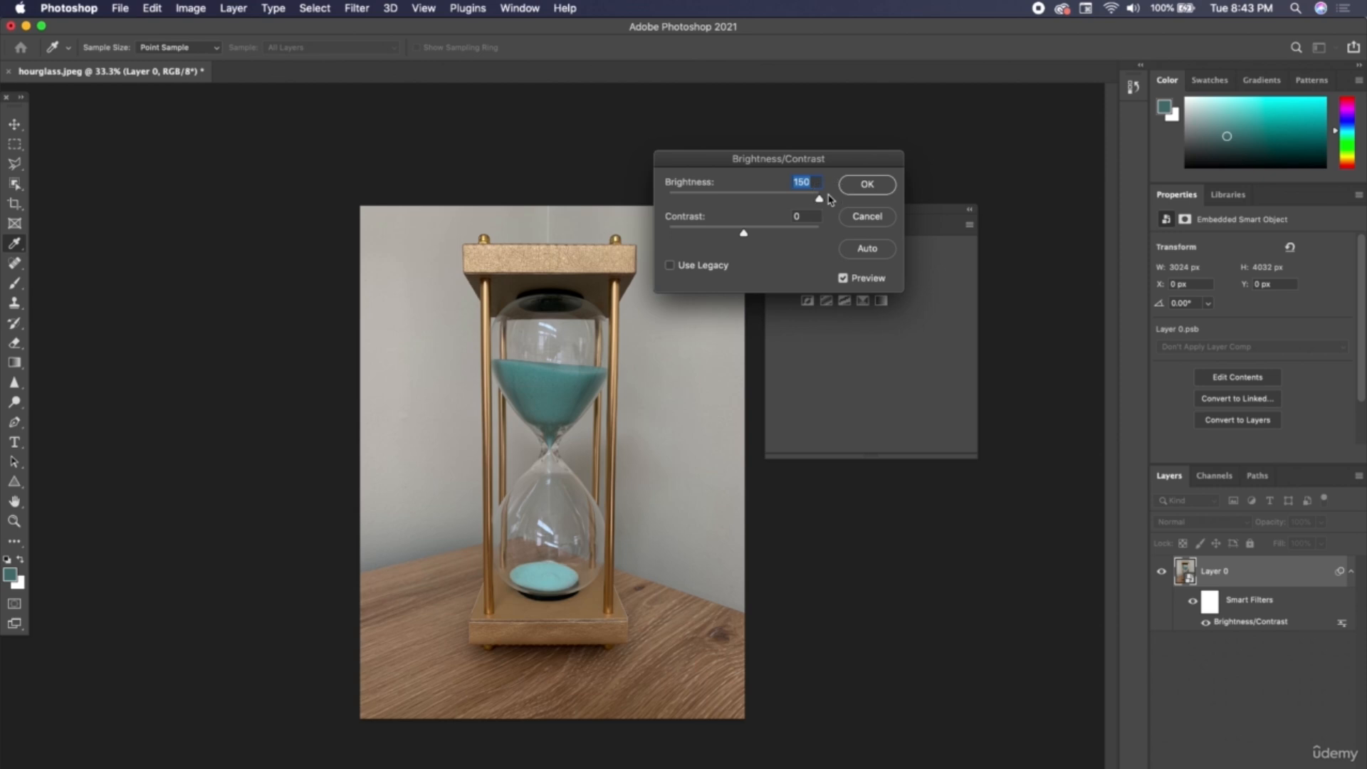
click(868, 186)
key(v)
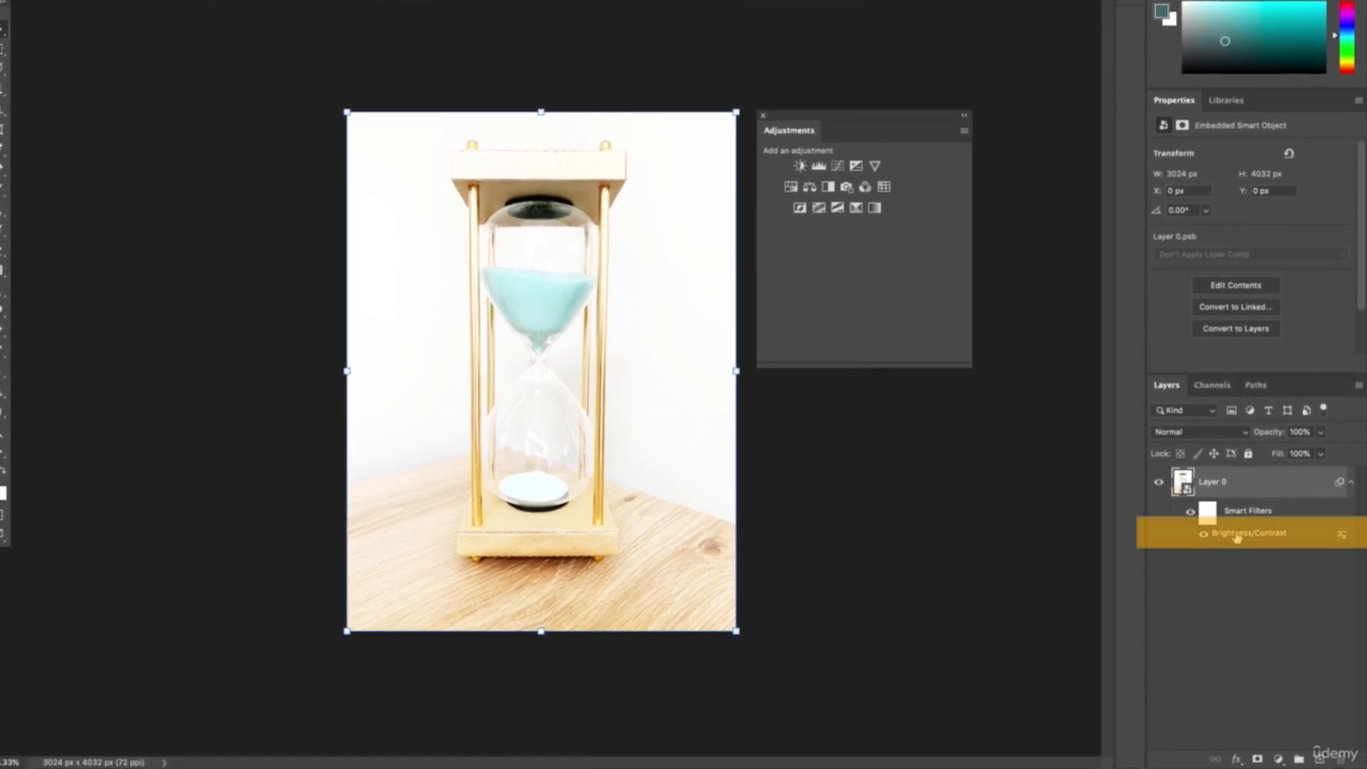
Edit Layer 0's Brightness/Contrast smart filter, setting brightness to 44 and contrast to 24.
double_click(1237, 535)
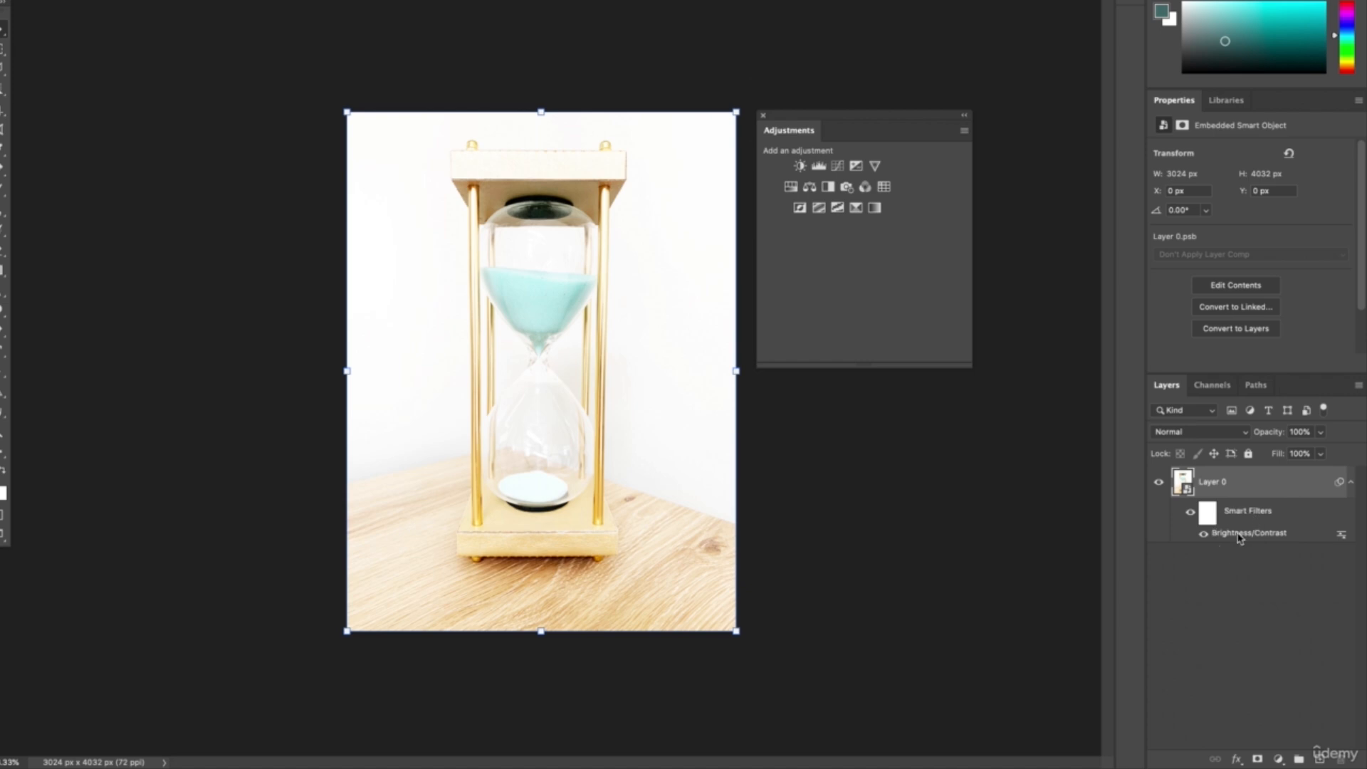
drag(812, 105, 757, 111)
click(753, 138)
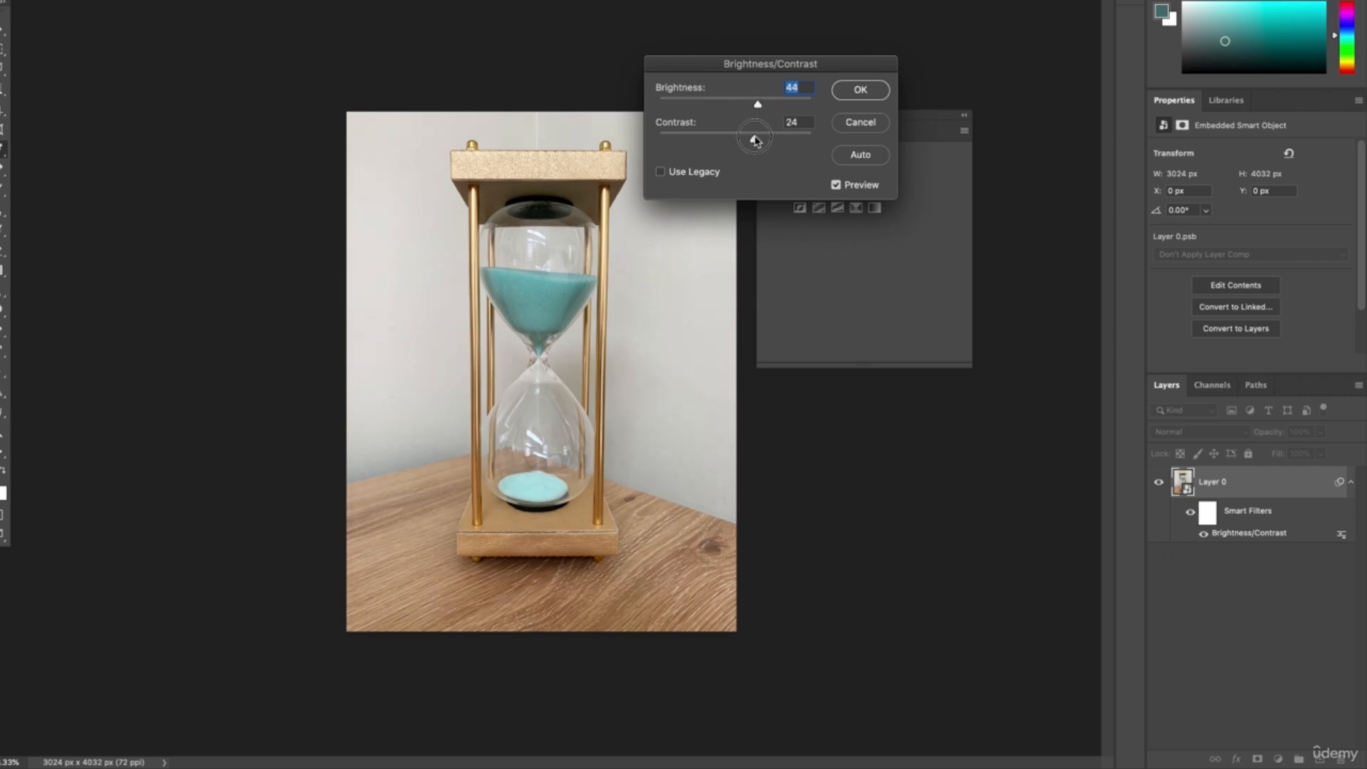
click(857, 90)
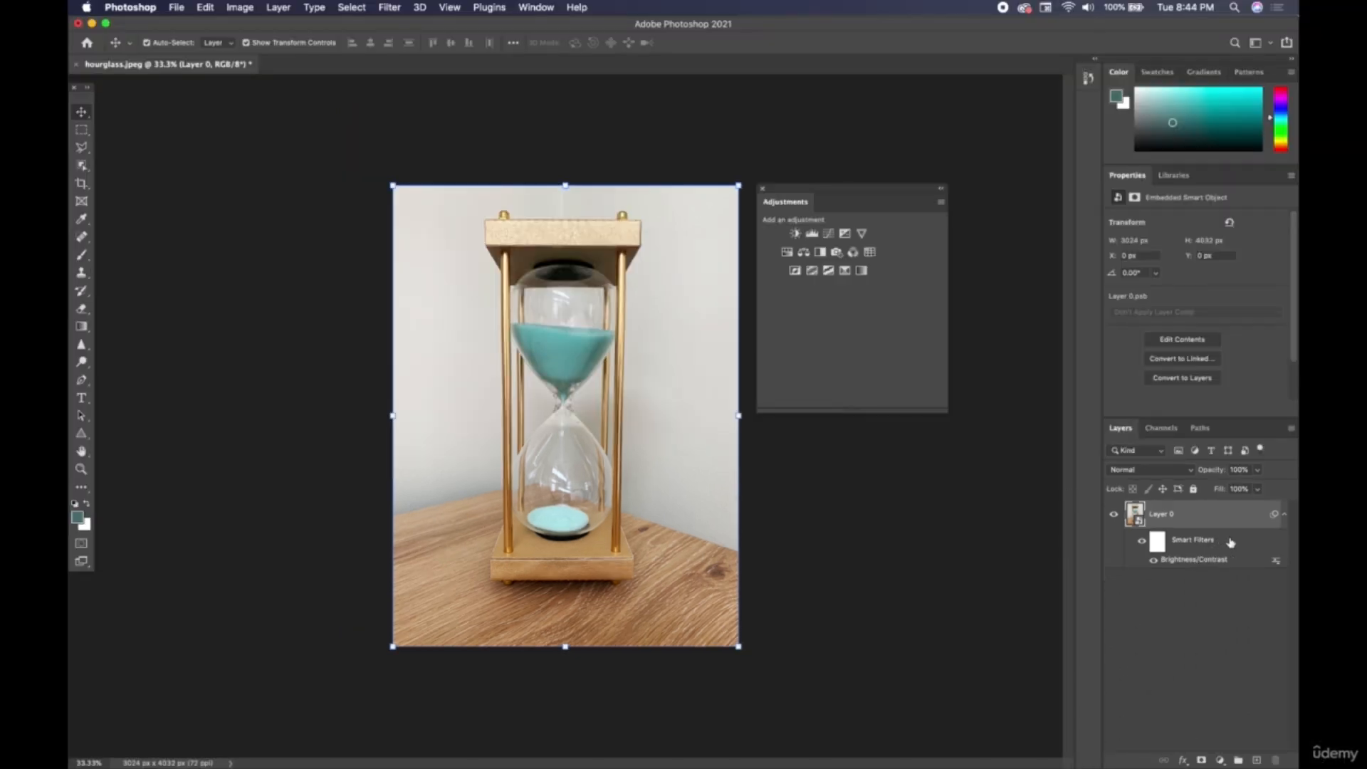
Delete Layer 0's smart filters and apply a new direct Brightness/Contrast adjustment with brightness 91 and contrast 70.
drag(1231, 542, 1275, 760)
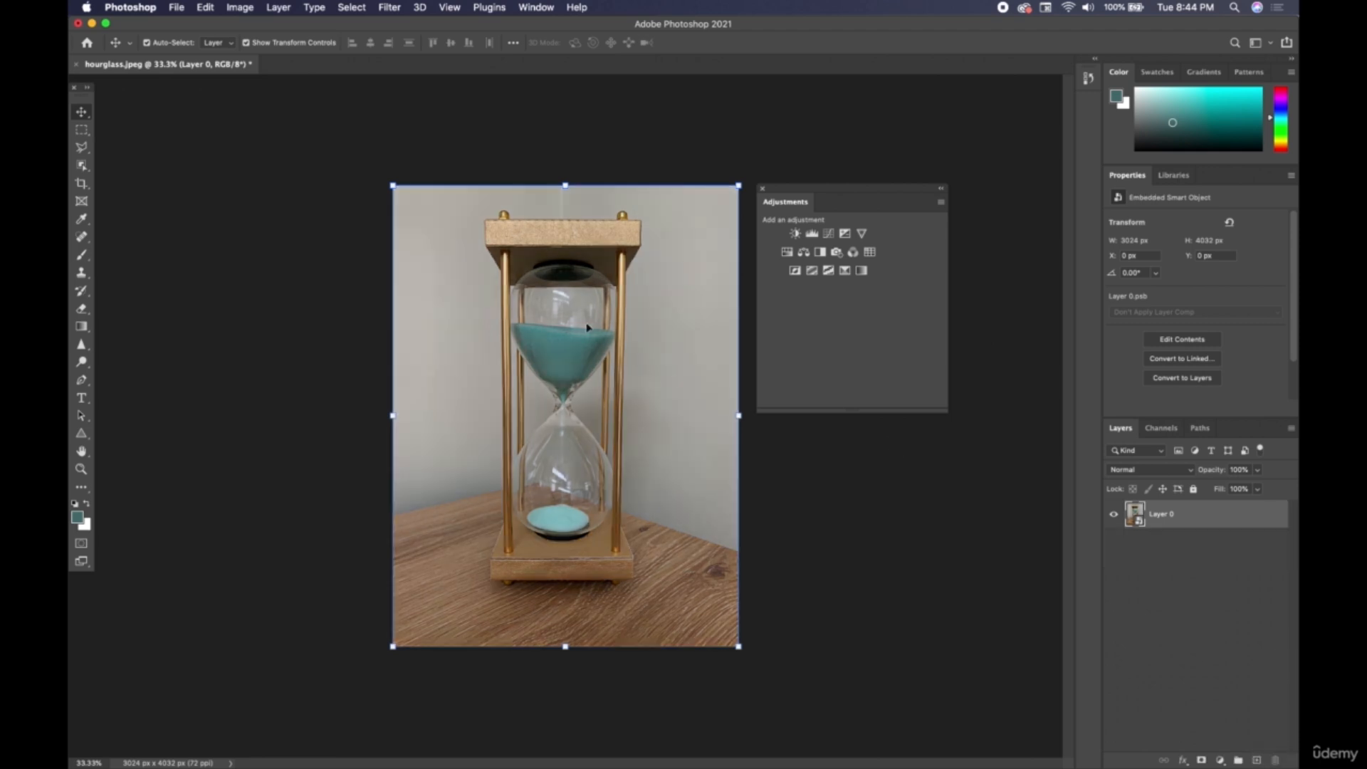
click(239, 8)
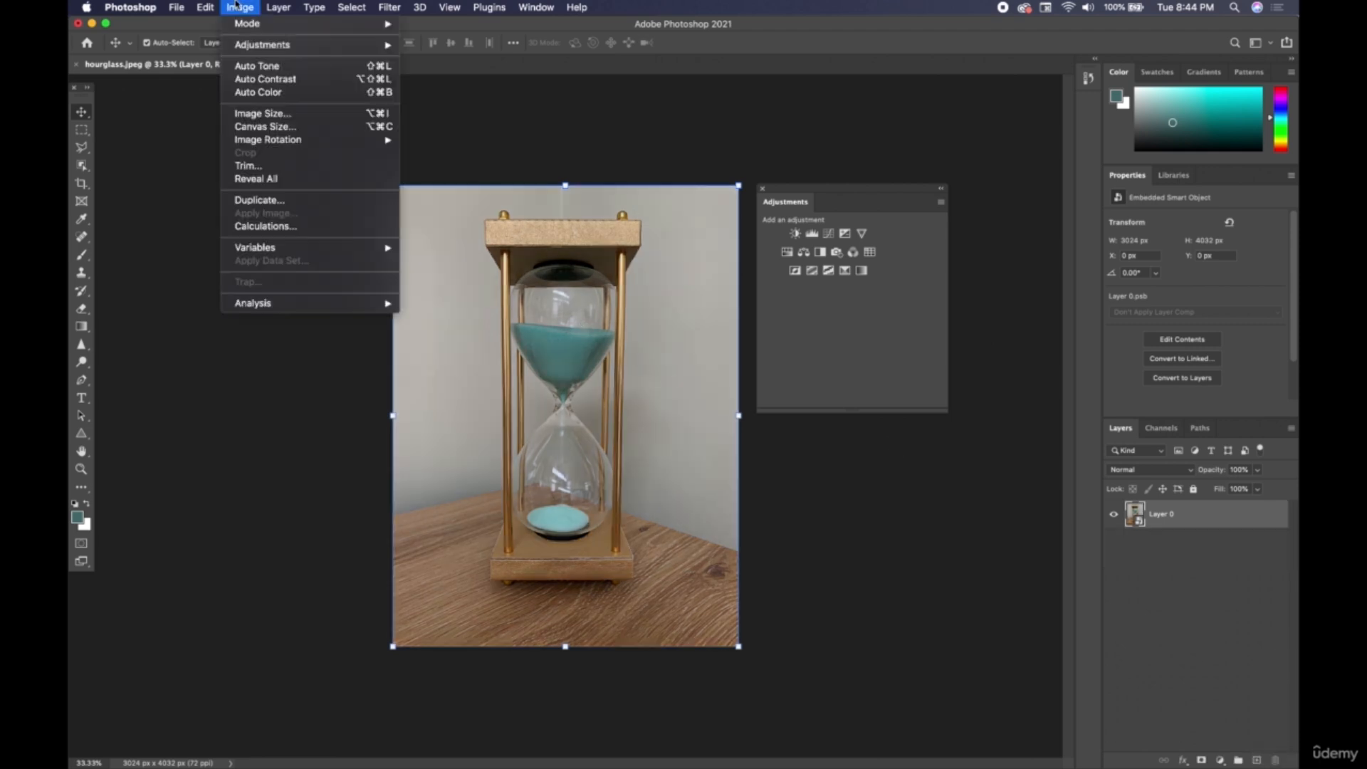
mouse_move(247, 49)
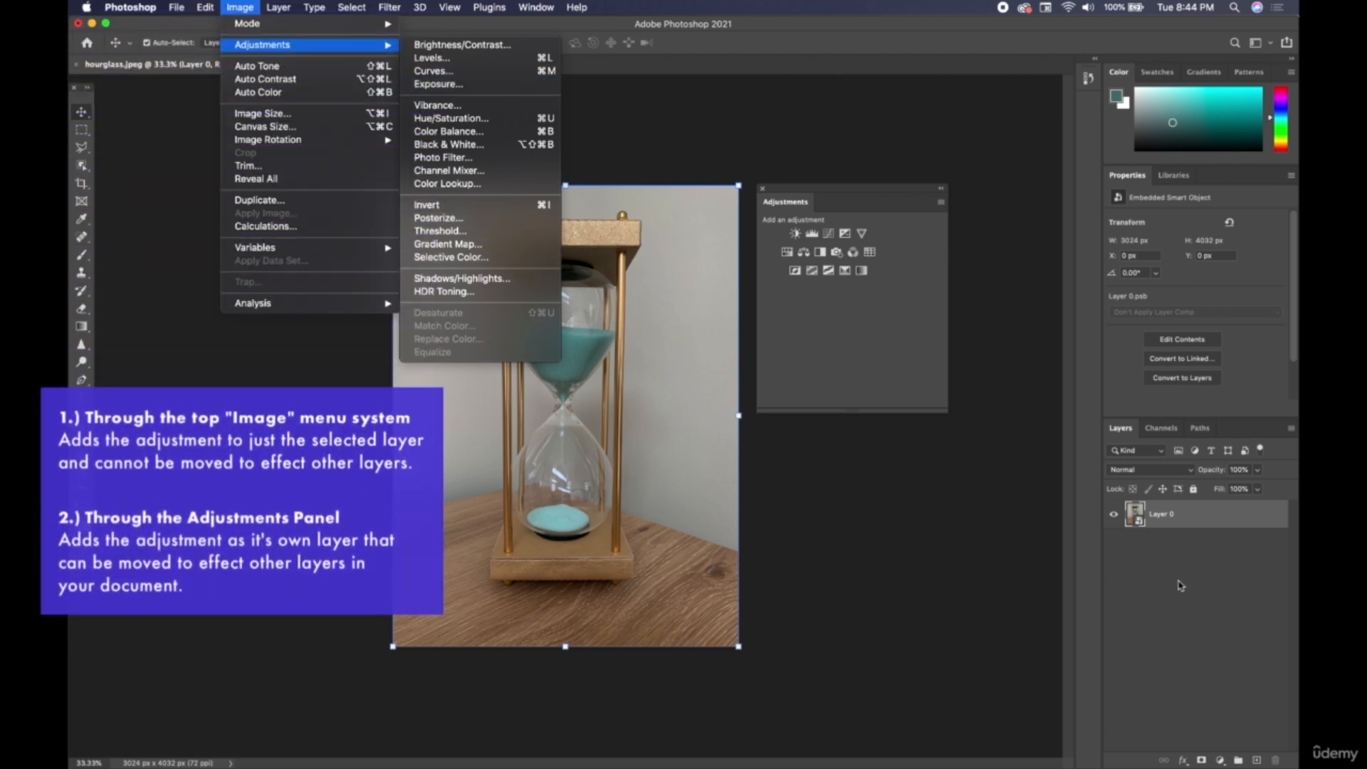
click(455, 44)
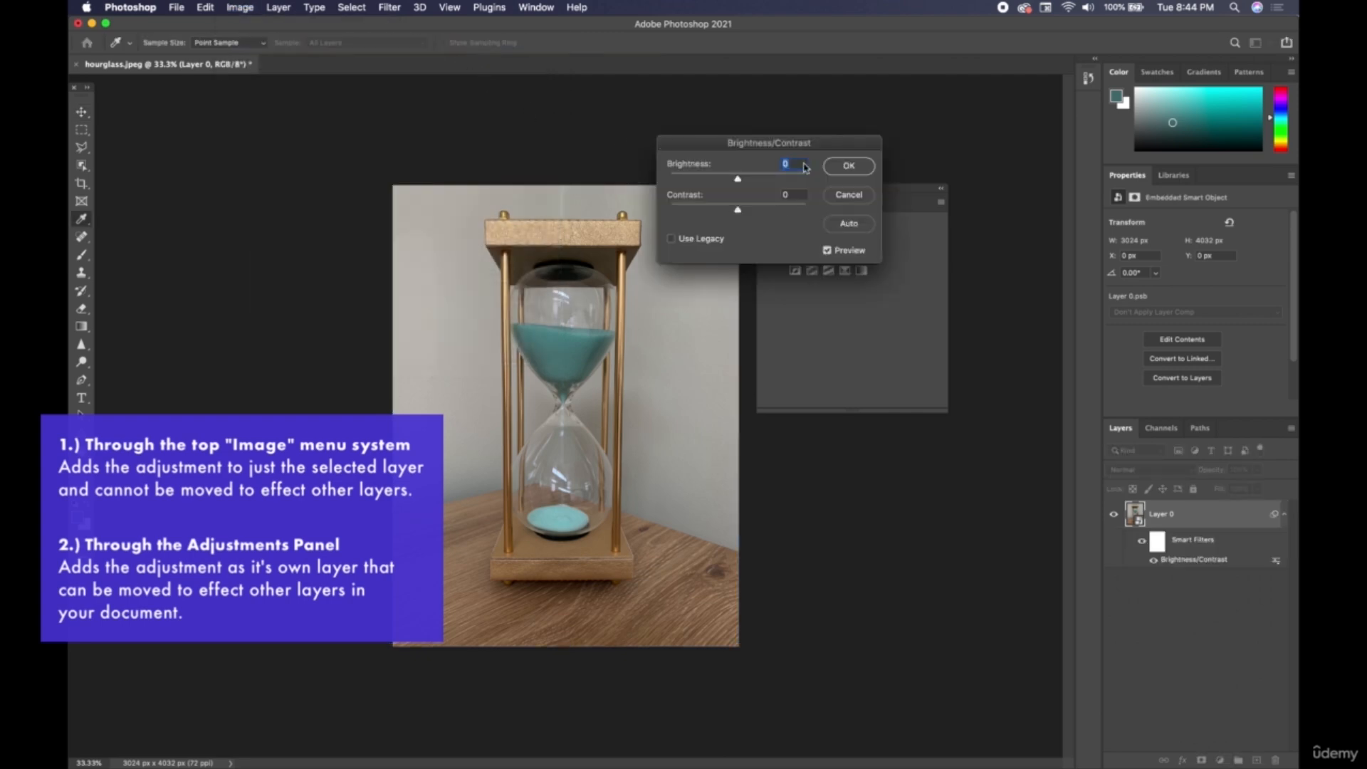
drag(739, 178, 779, 178)
click(786, 209)
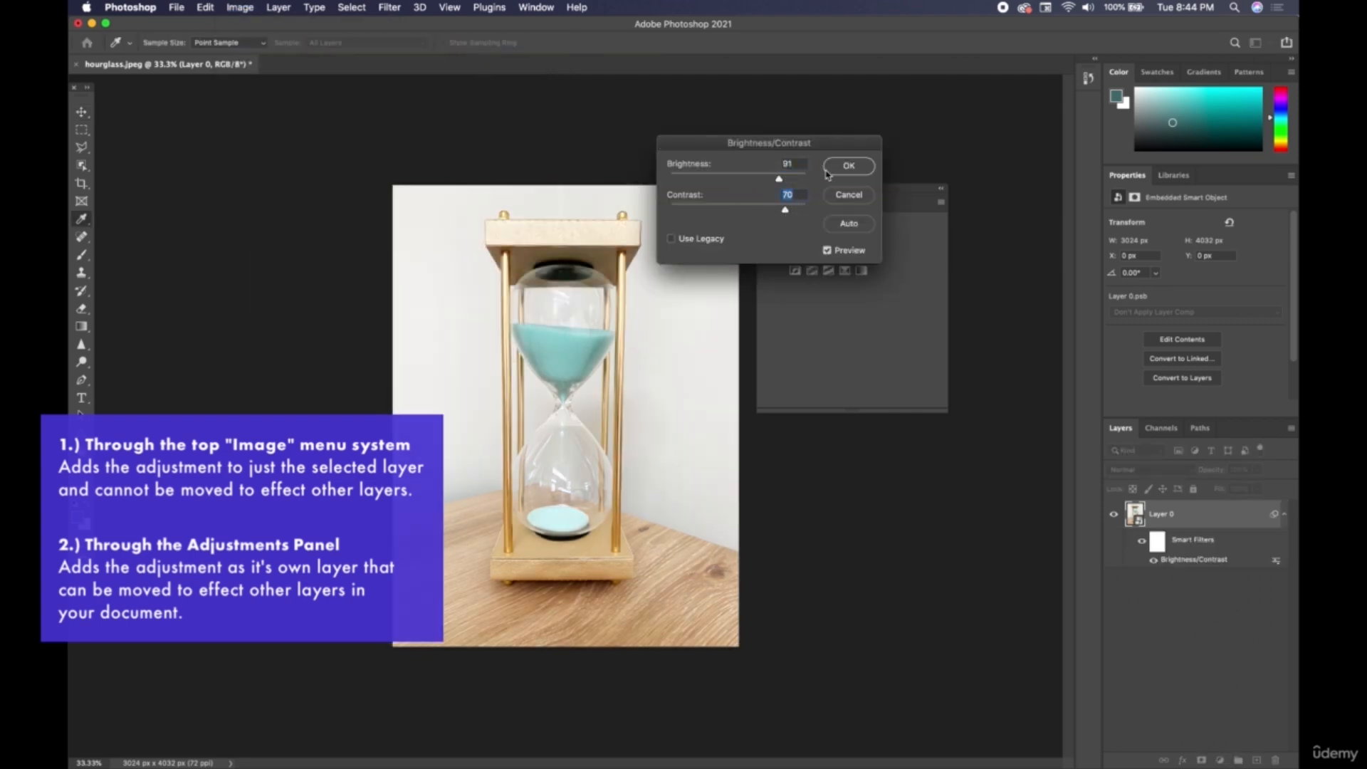
click(842, 168)
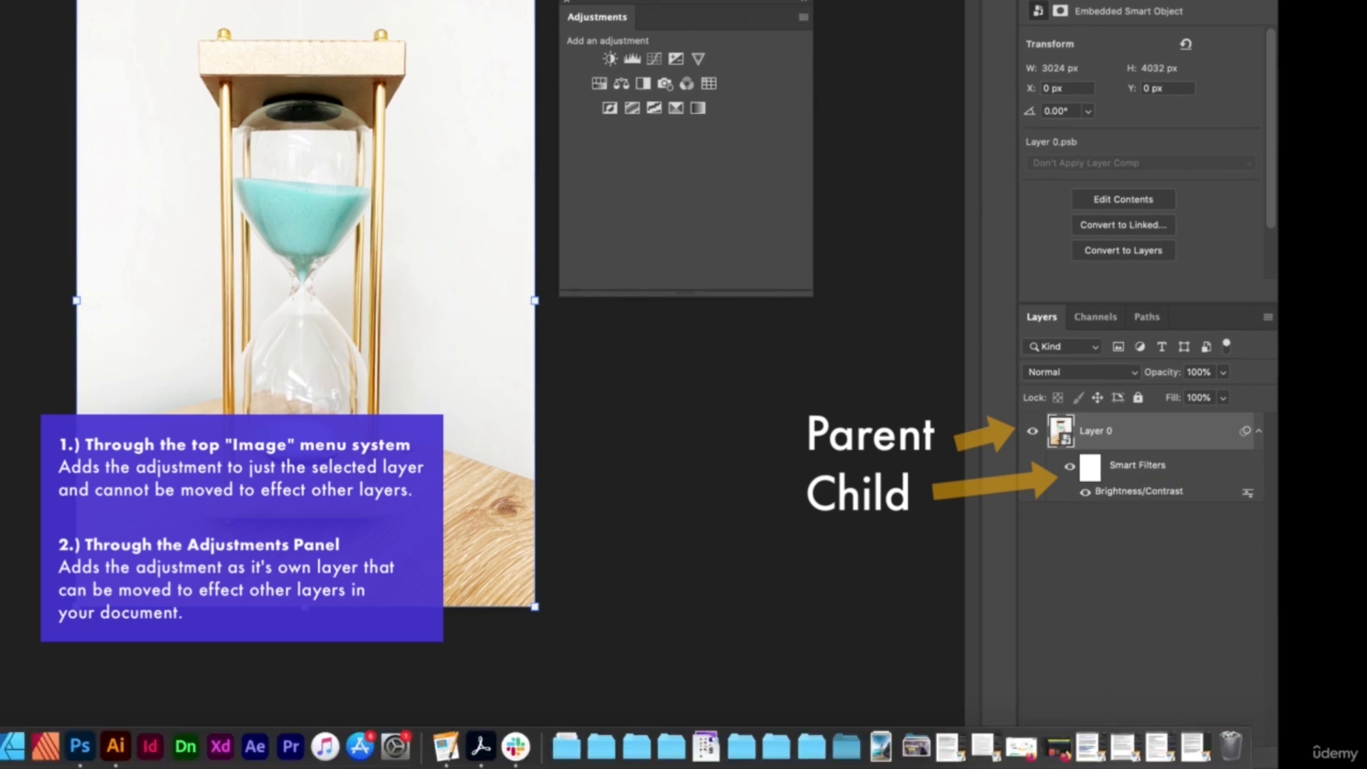
Place the piano.jpeg image into the hourglass document and move its layer beneath Layer 0.
click(6, 747)
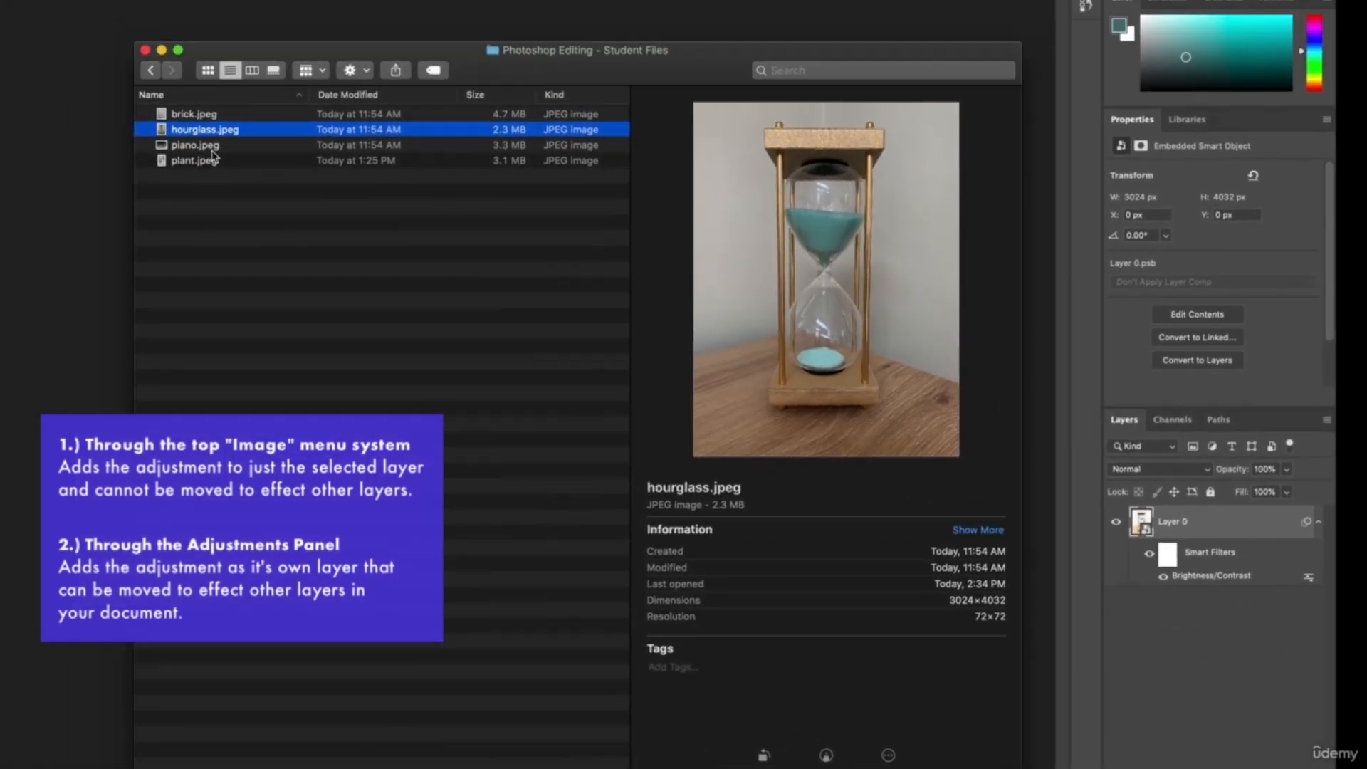
click(212, 148)
click(67, 336)
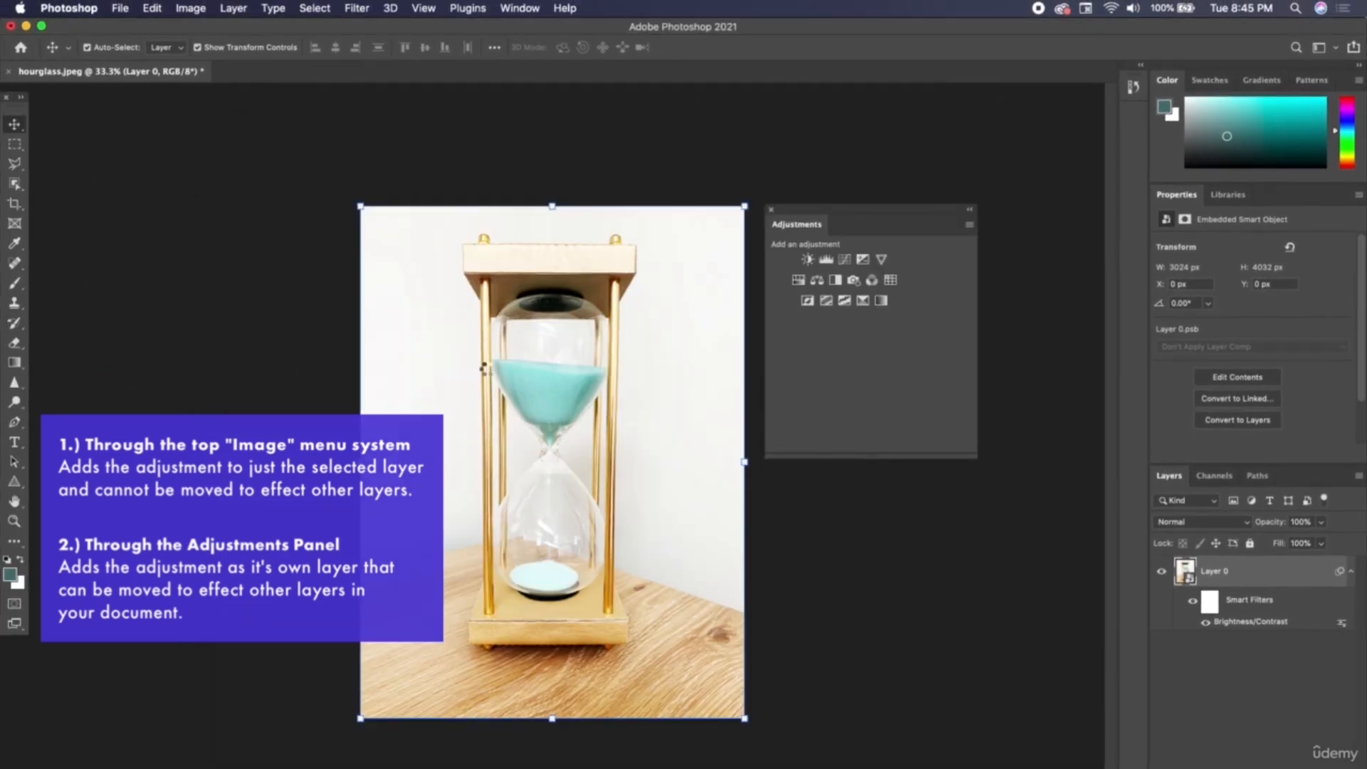
drag(483, 368, 502, 377)
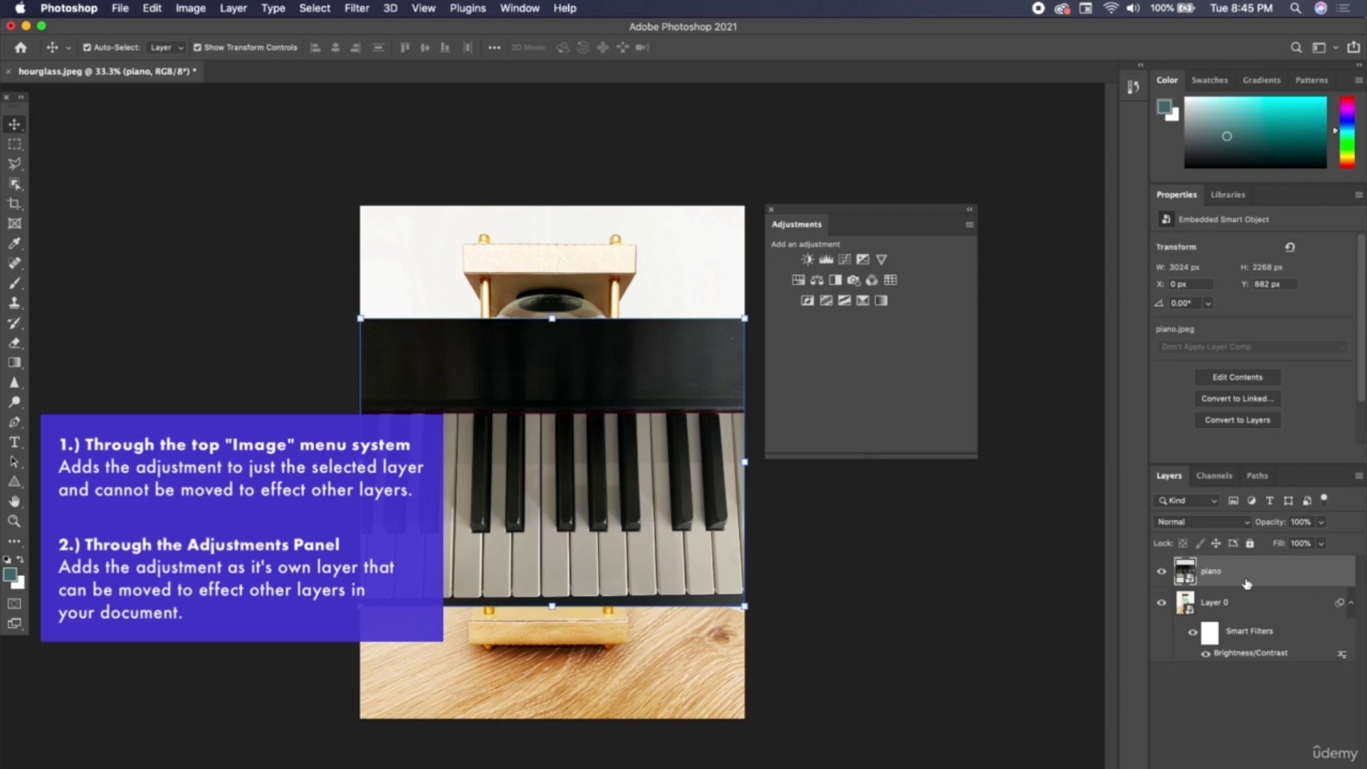
drag(1253, 574, 1254, 658)
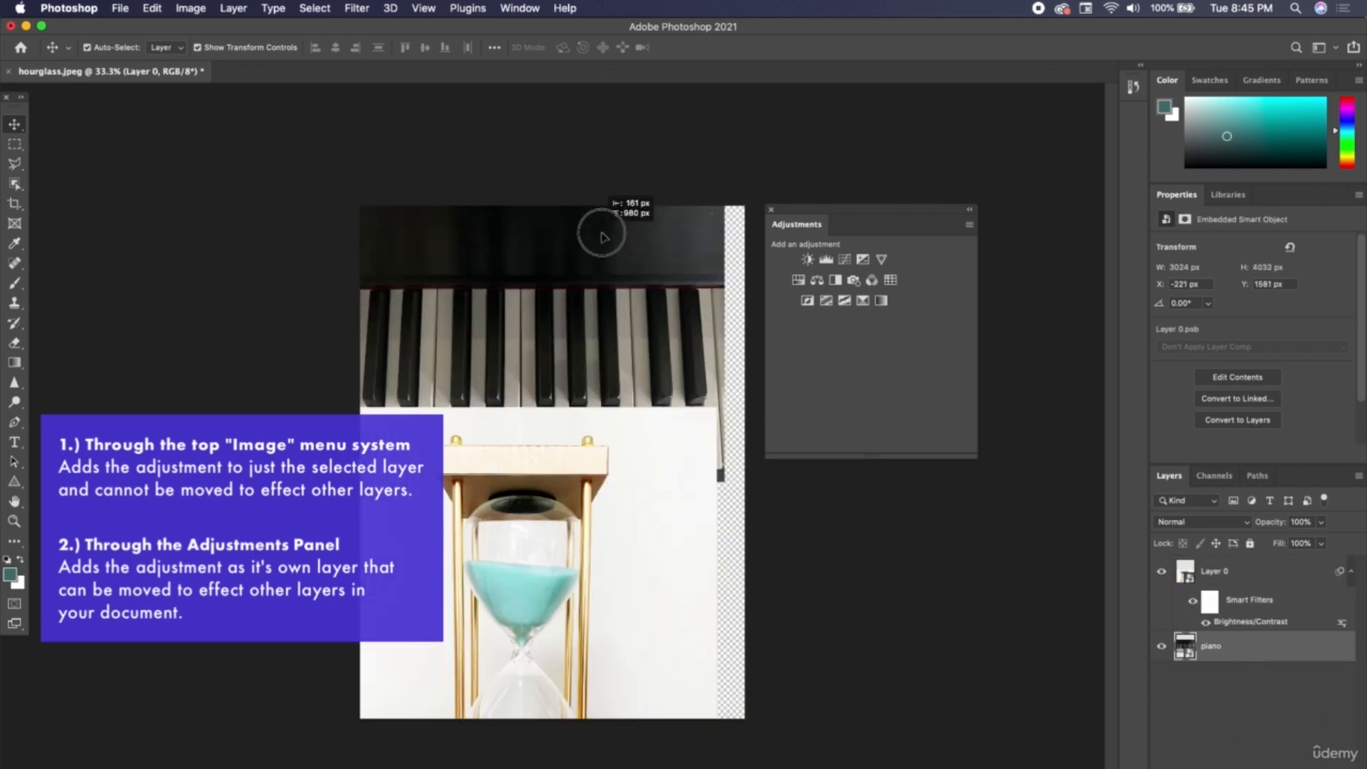
Try moving the hourglass photo down and the piano photo to the top of the canvas to show both.
mouse_move(601, 235)
mouse_down()
mouse_move(626, 230)
mouse_move(619, 245)
mouse_up()
drag(652, 394, 684, 519)
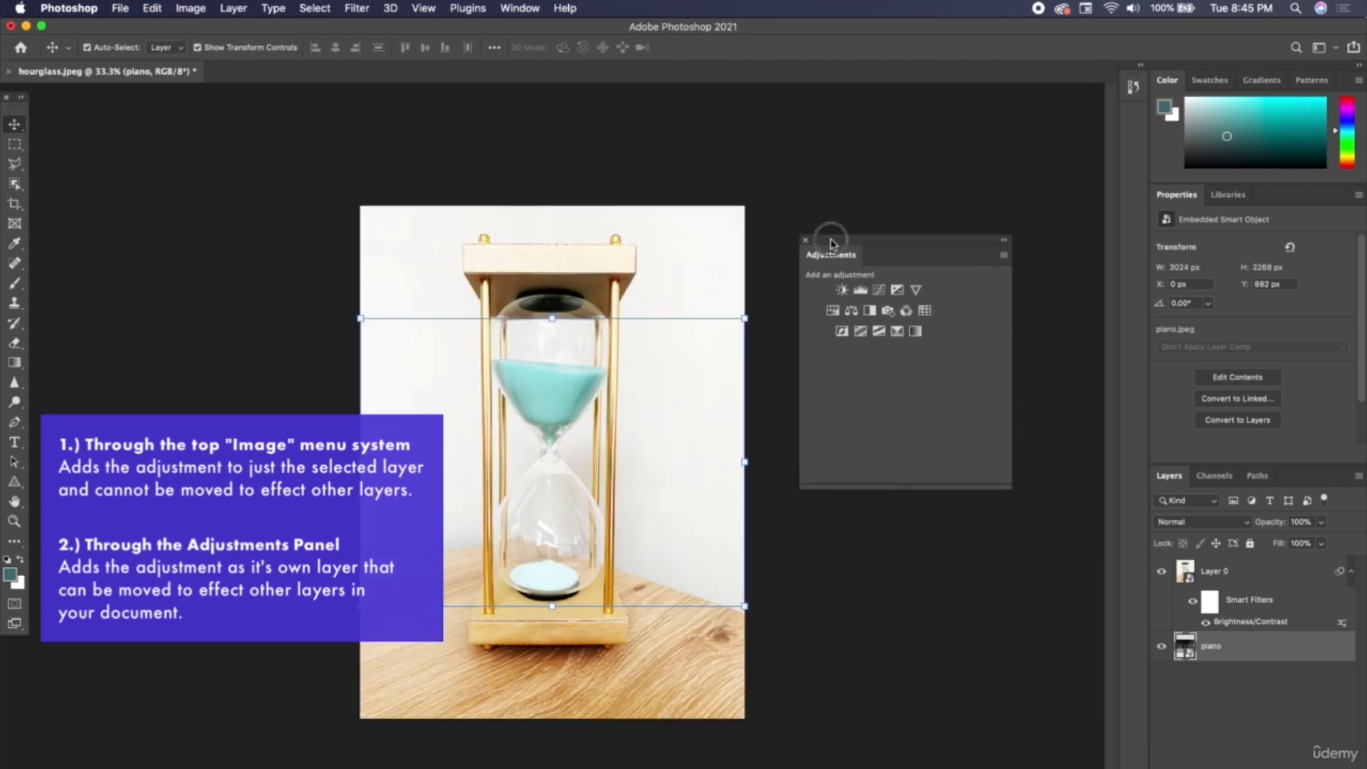
drag(831, 245, 795, 220)
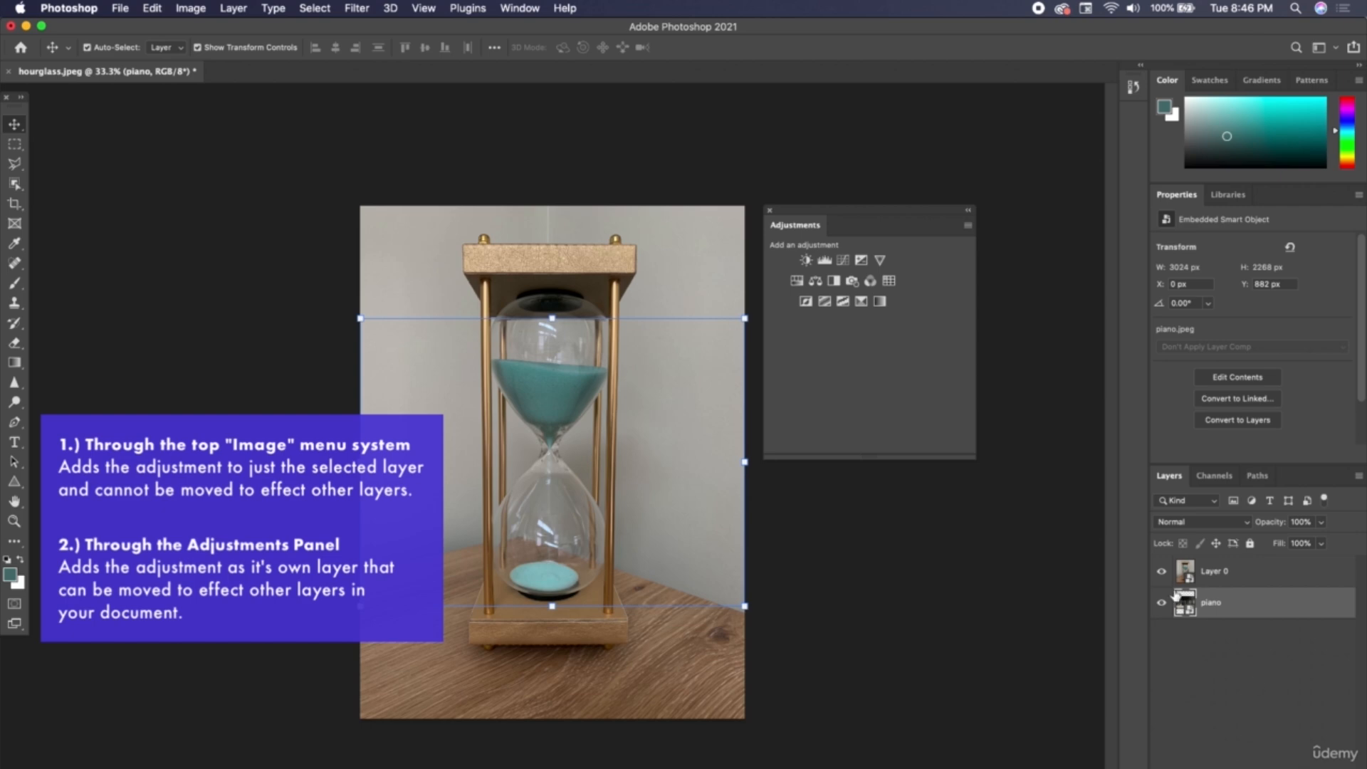
Scale the hourglass photo to about two thirds in the canvas's lower-left corner and move the piano photo to the canvas's top edge.
click(610, 238)
drag(745, 205, 598, 372)
key(Return)
drag(658, 406, 661, 292)
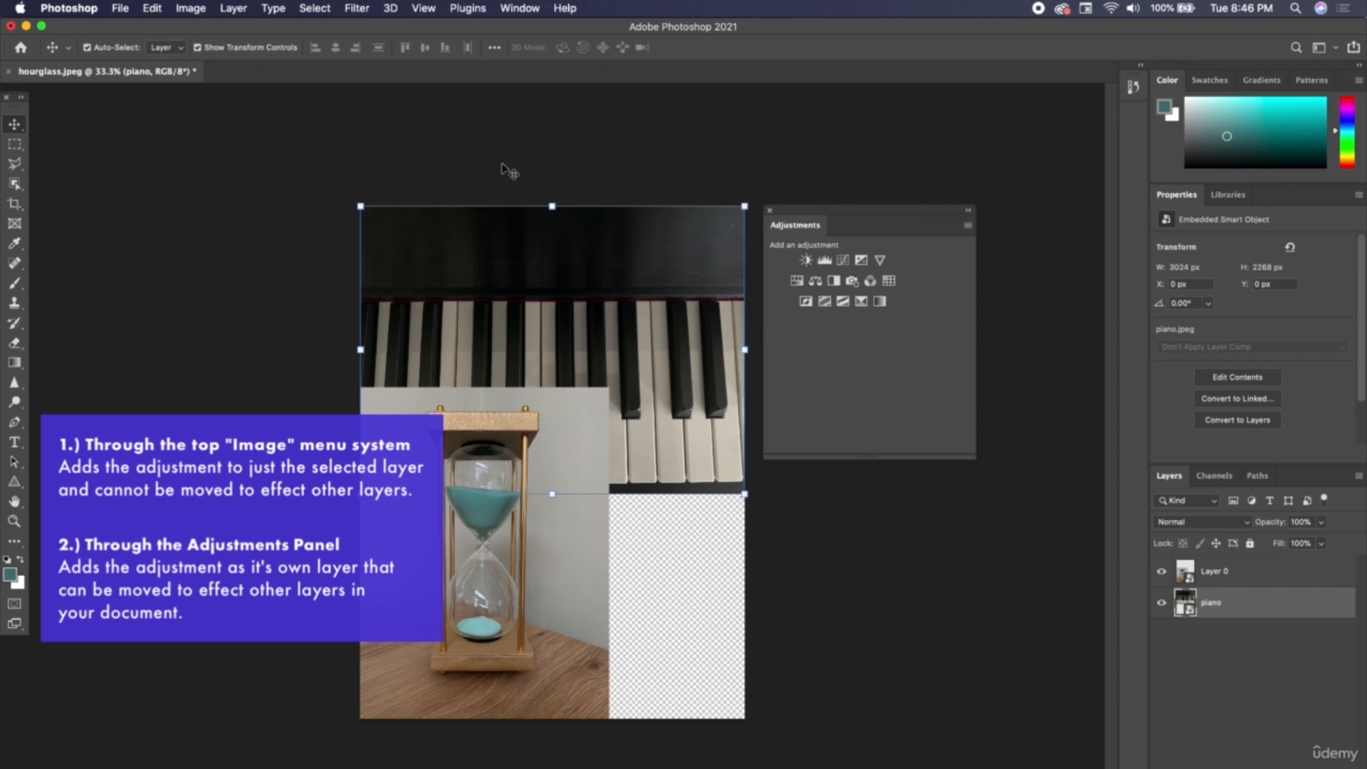
Add a Hue/Saturation adjustment layer above the piano layer with hue +120 and saturation +100.
click(205, 7)
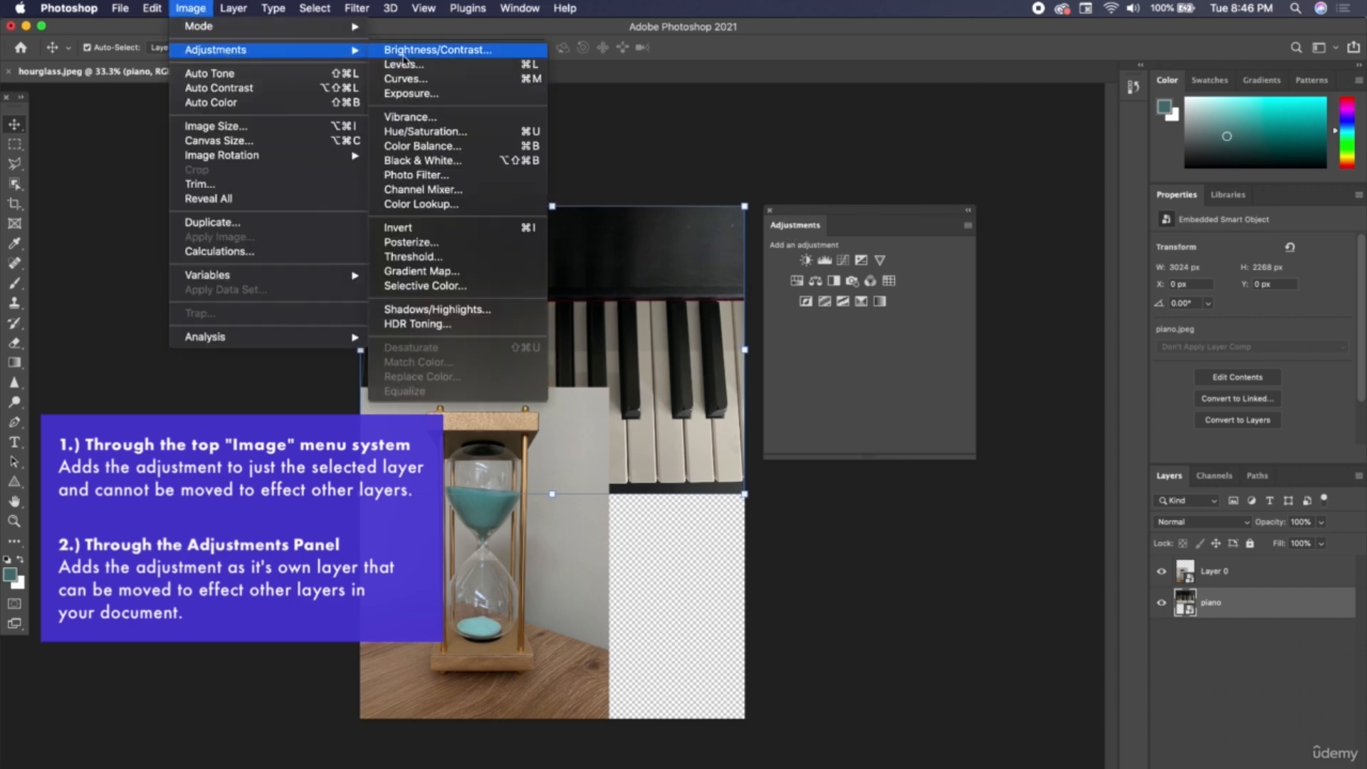
click(189, 7)
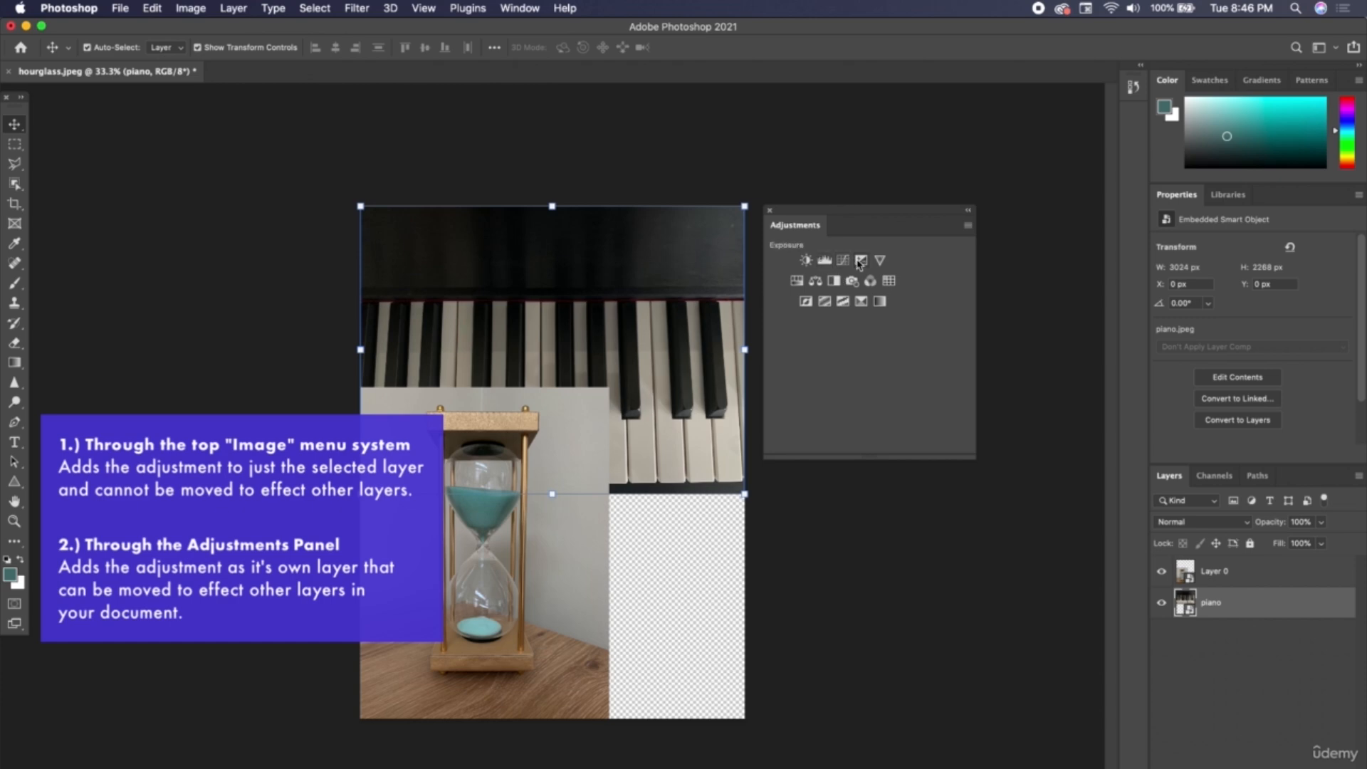
click(797, 282)
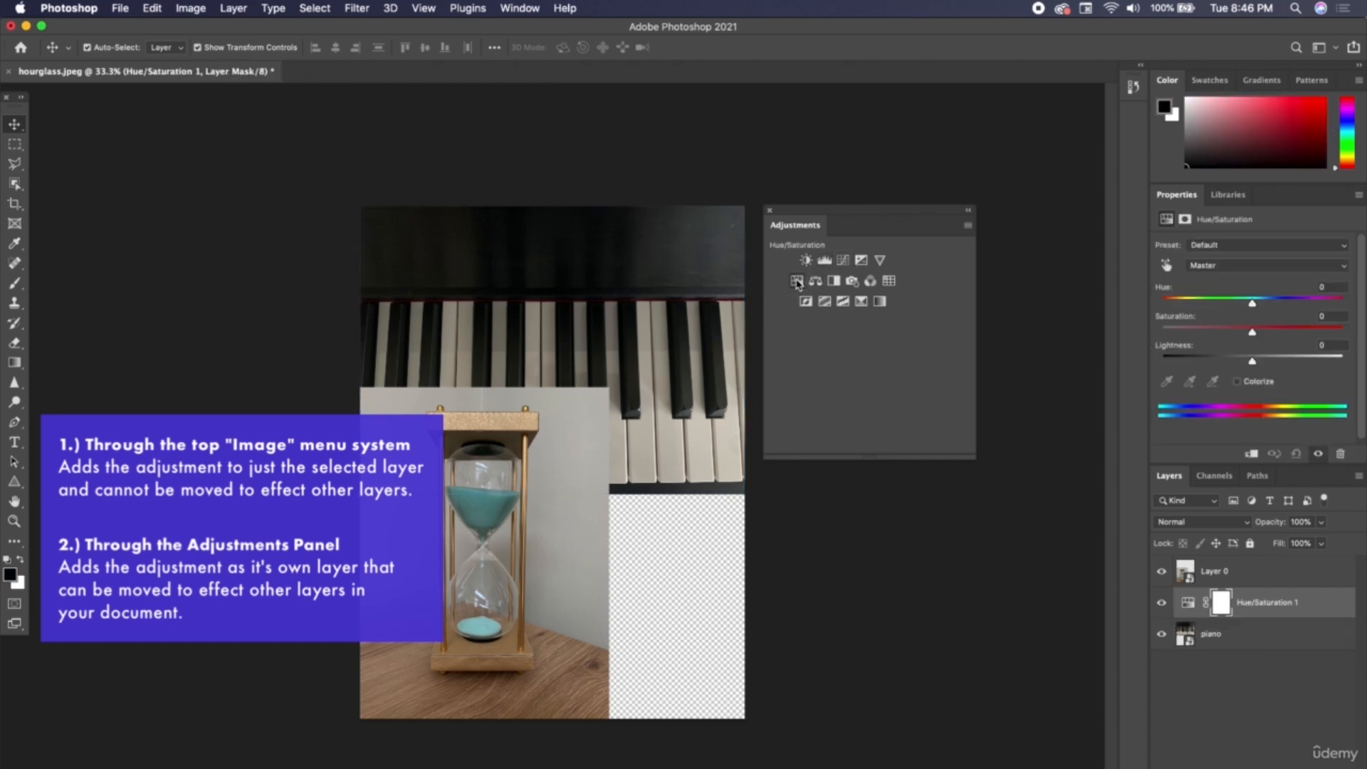
drag(1258, 304, 1321, 311)
drag(1253, 332, 1350, 332)
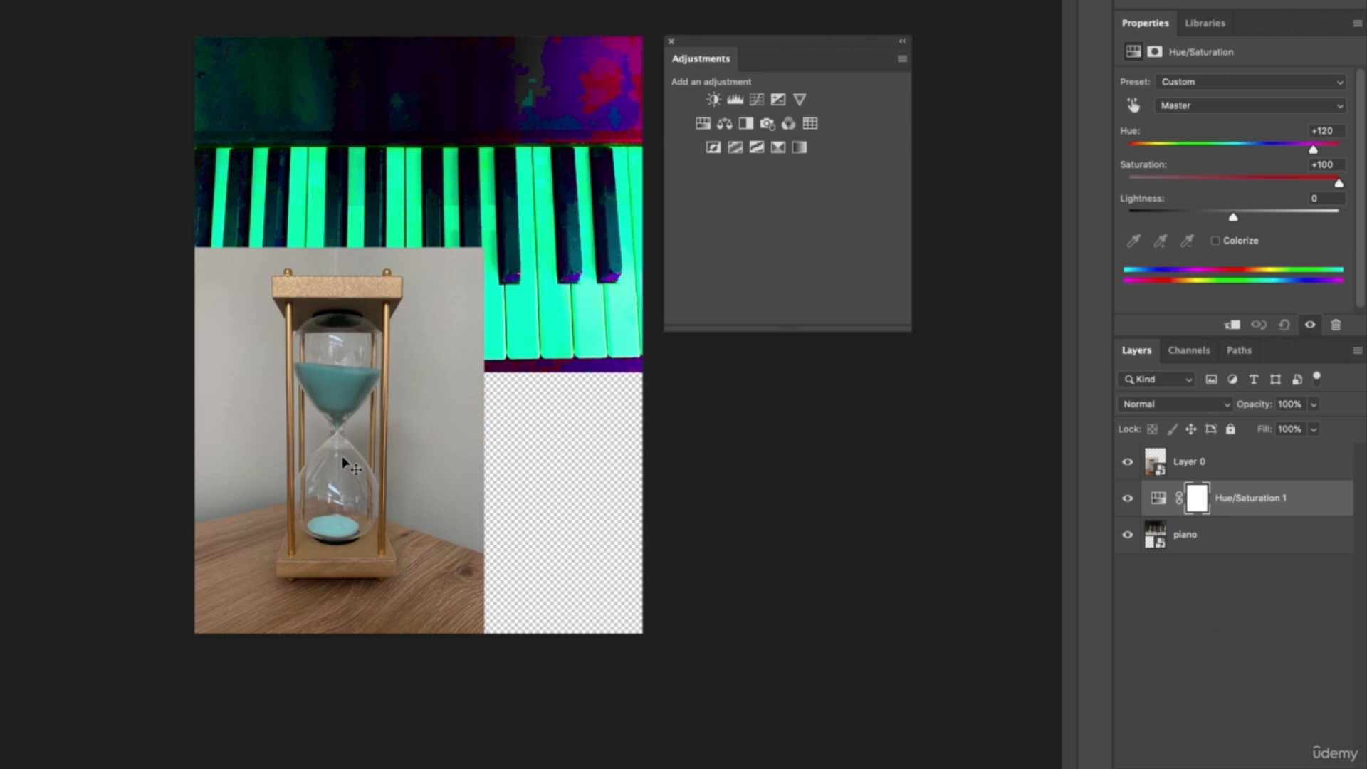
Move the Hue/Saturation adjustment layer above Layer 0 and shift the hourglass photo to the right side of the canvas.
mouse_move(1300, 504)
mouse_down()
mouse_move(1282, 474)
mouse_move(1296, 539)
mouse_move(1297, 495)
mouse_up()
drag(1301, 510, 1282, 456)
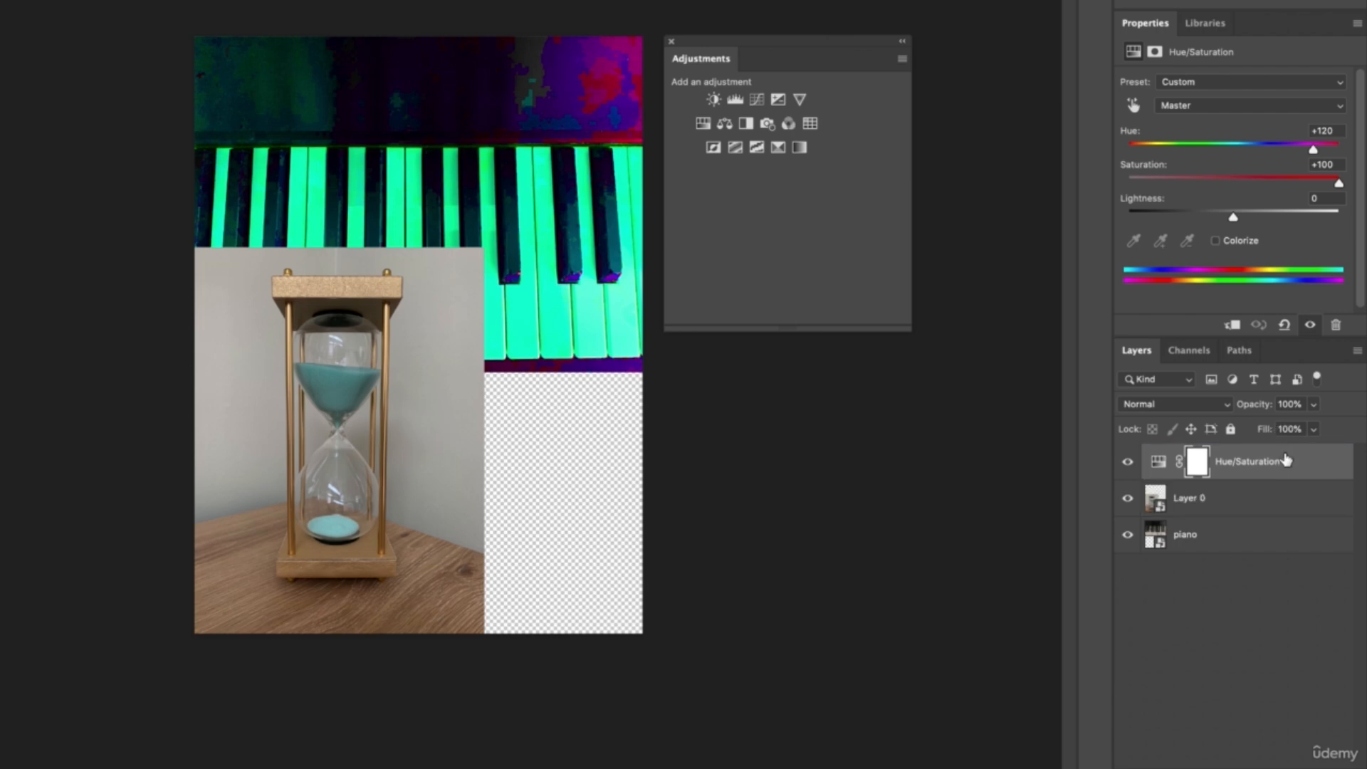
drag(387, 451, 671, 448)
Toggle the Hue/Saturation adjustment layer's visibility off and on to compare its effect on both photos.
click(1229, 463)
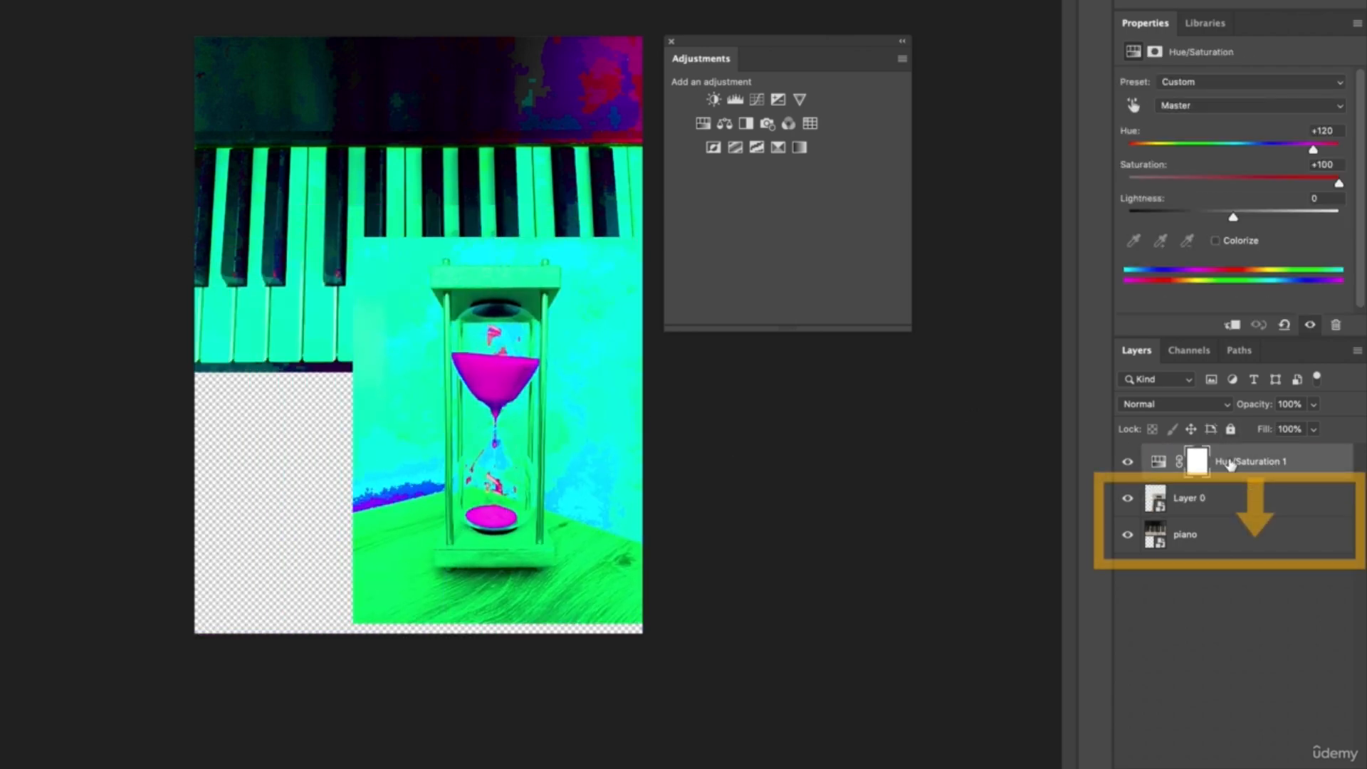
click(1127, 463)
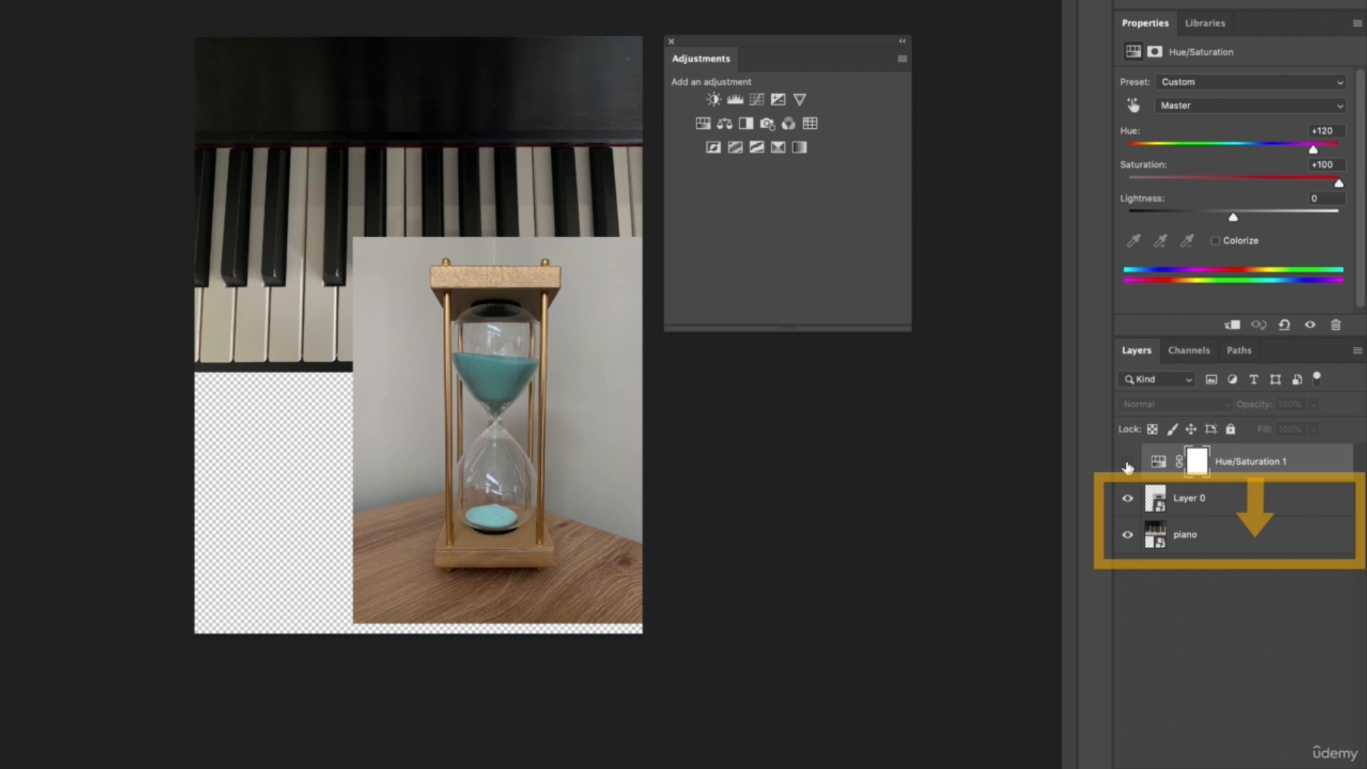
click(1127, 463)
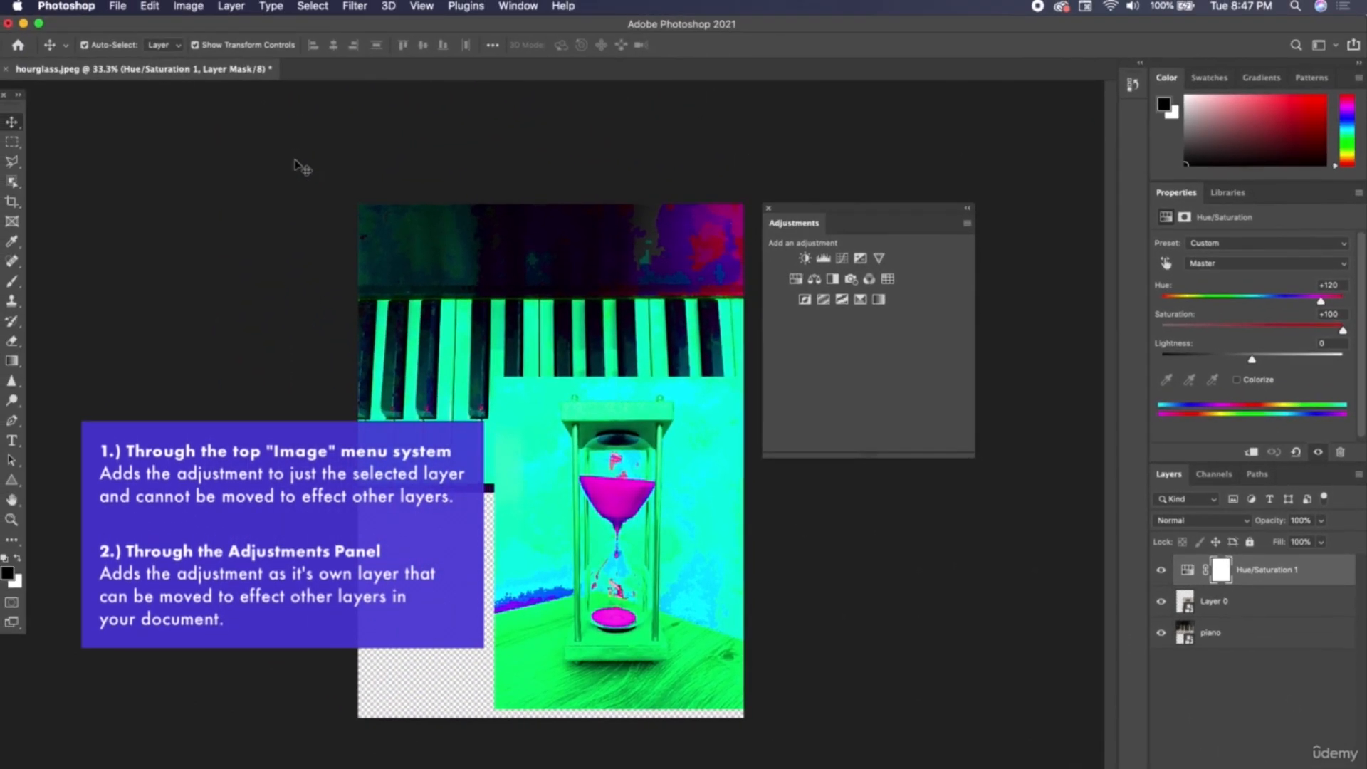
click(188, 6)
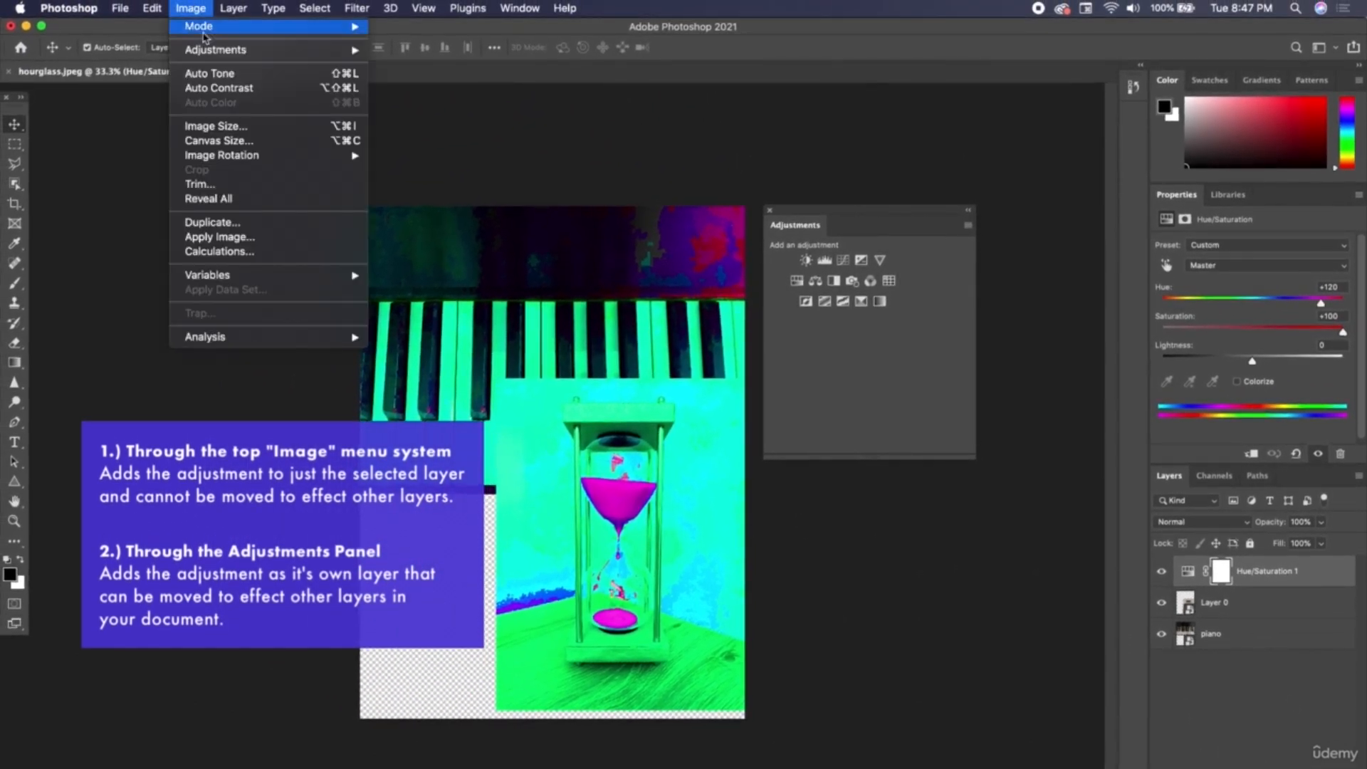
mouse_move(214, 47)
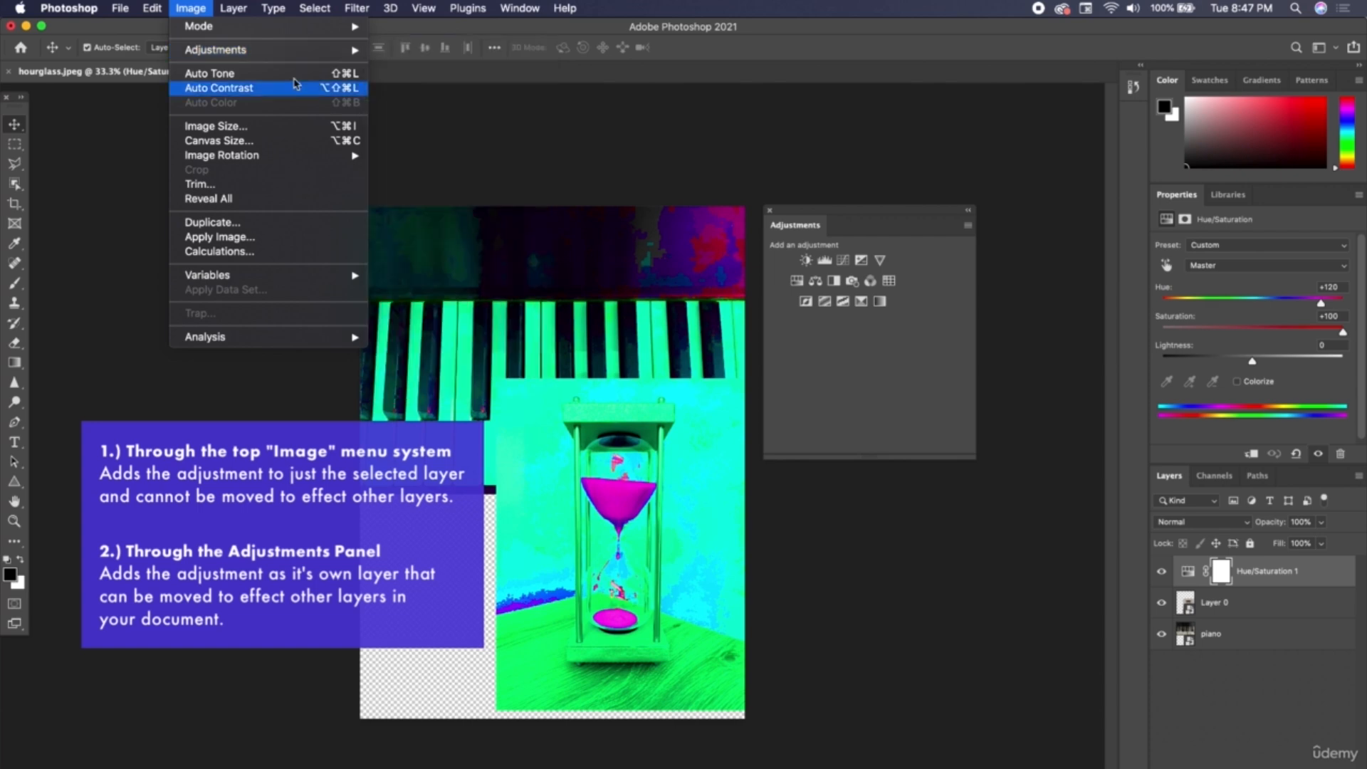
click(190, 7)
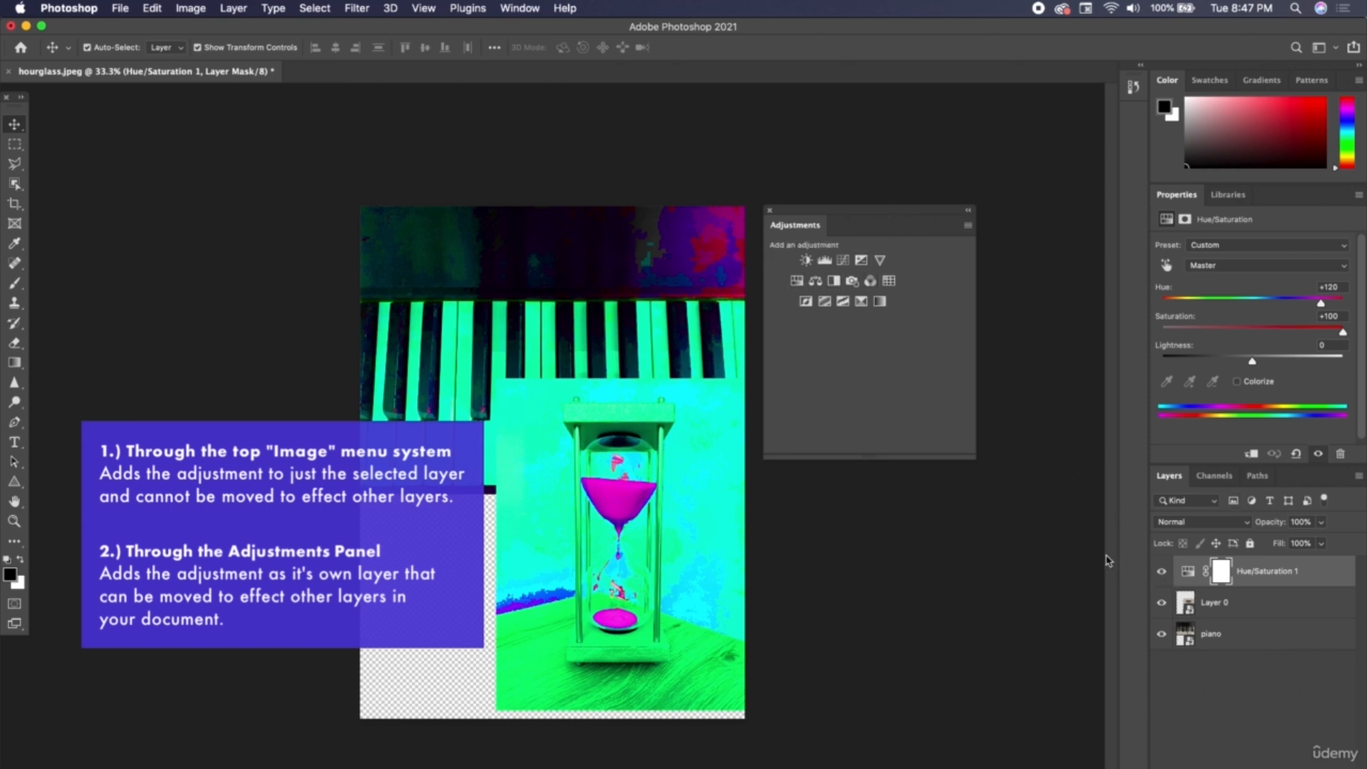
click(190, 7)
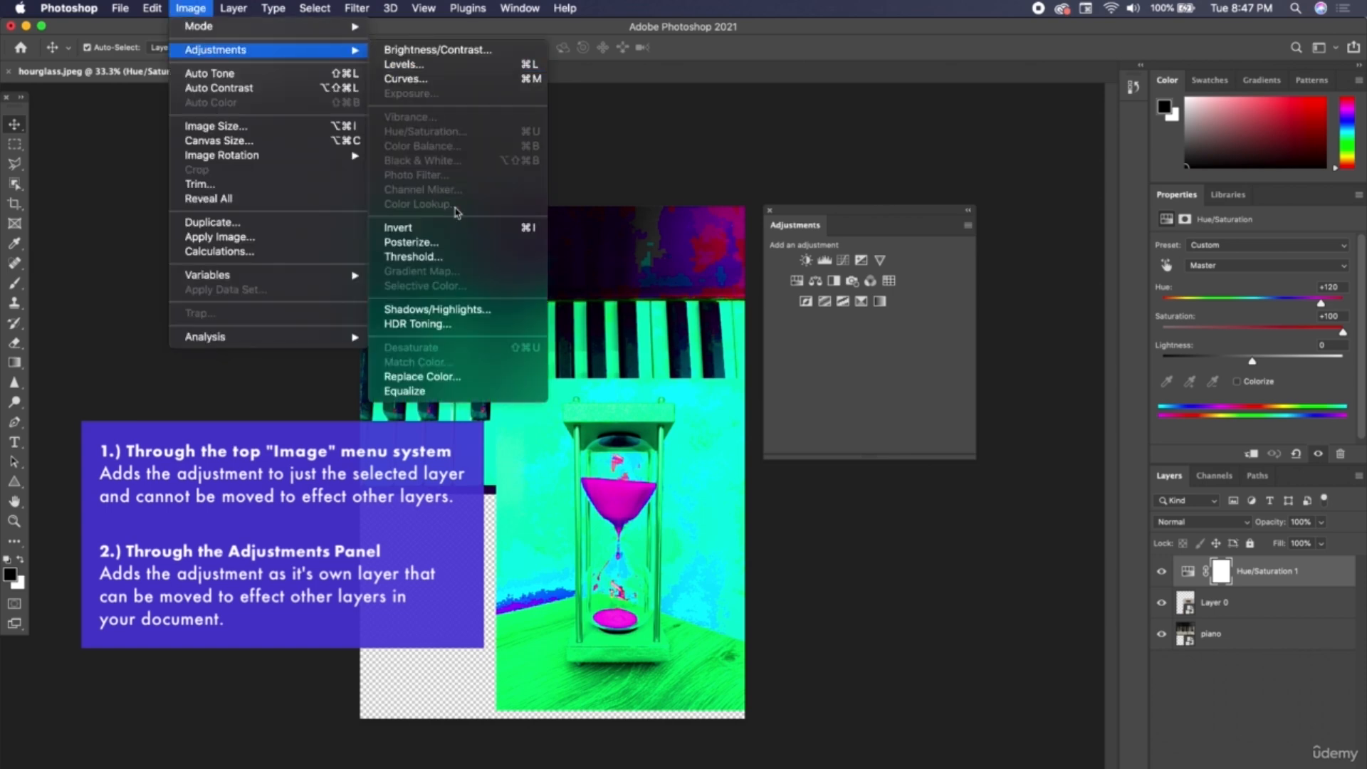
click(180, 7)
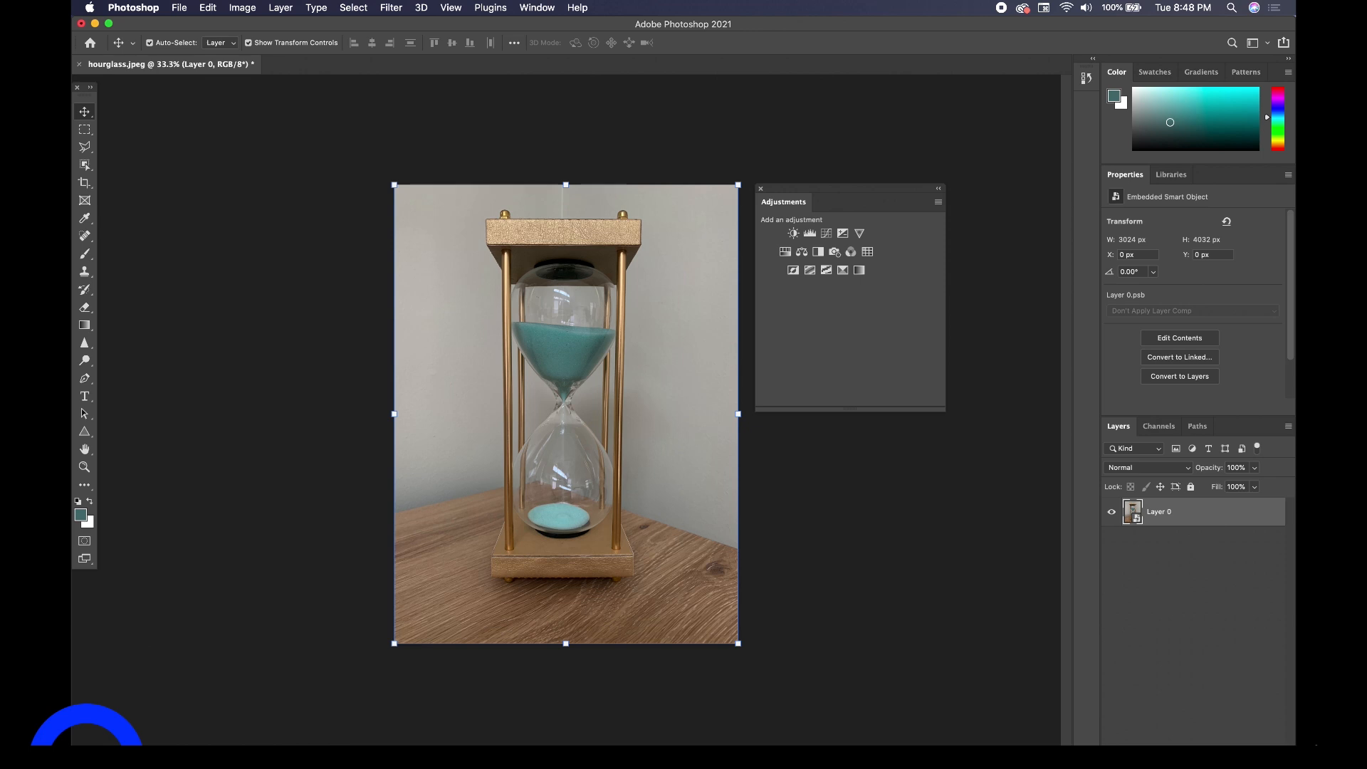
Add a Brightness/Contrast adjustment layer above the hourglass photo and move the floating Adjustments panel off the photo.
key(super+plus)
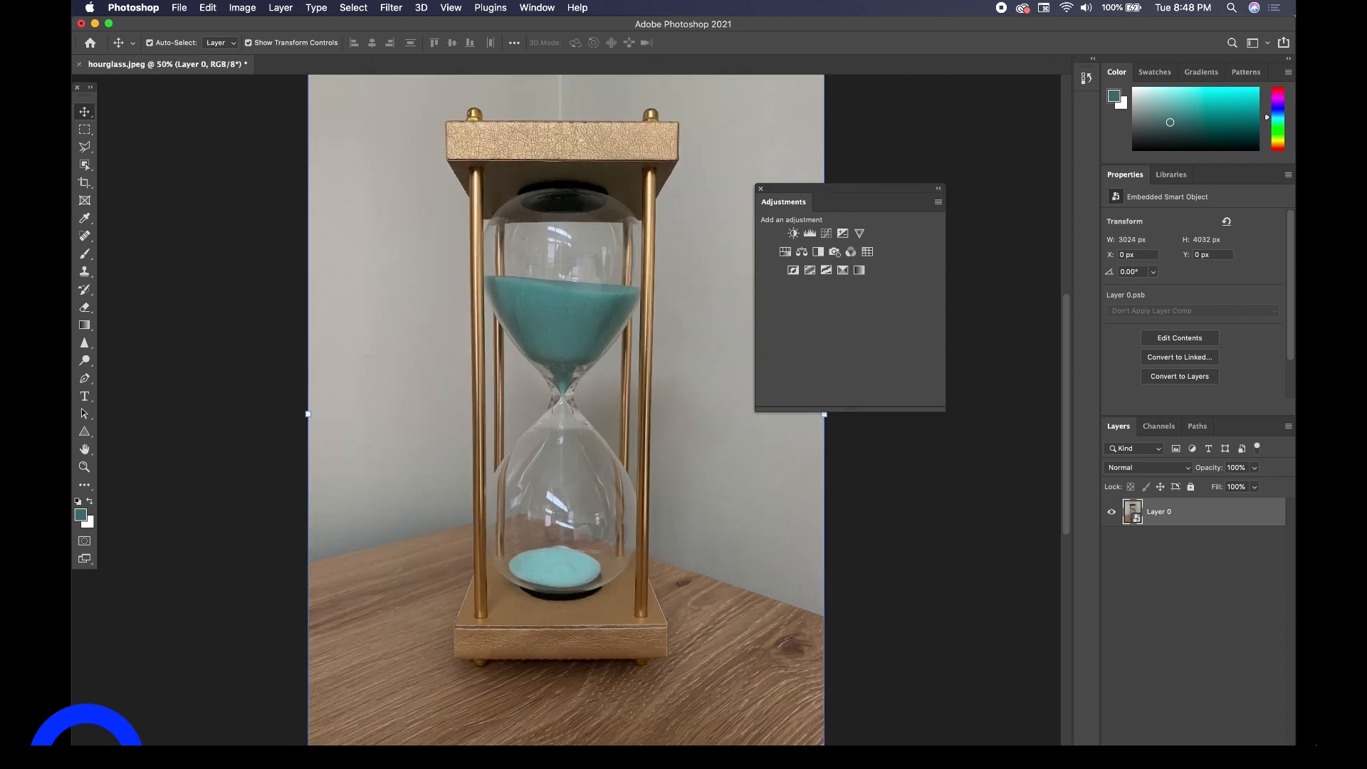
click(897, 579)
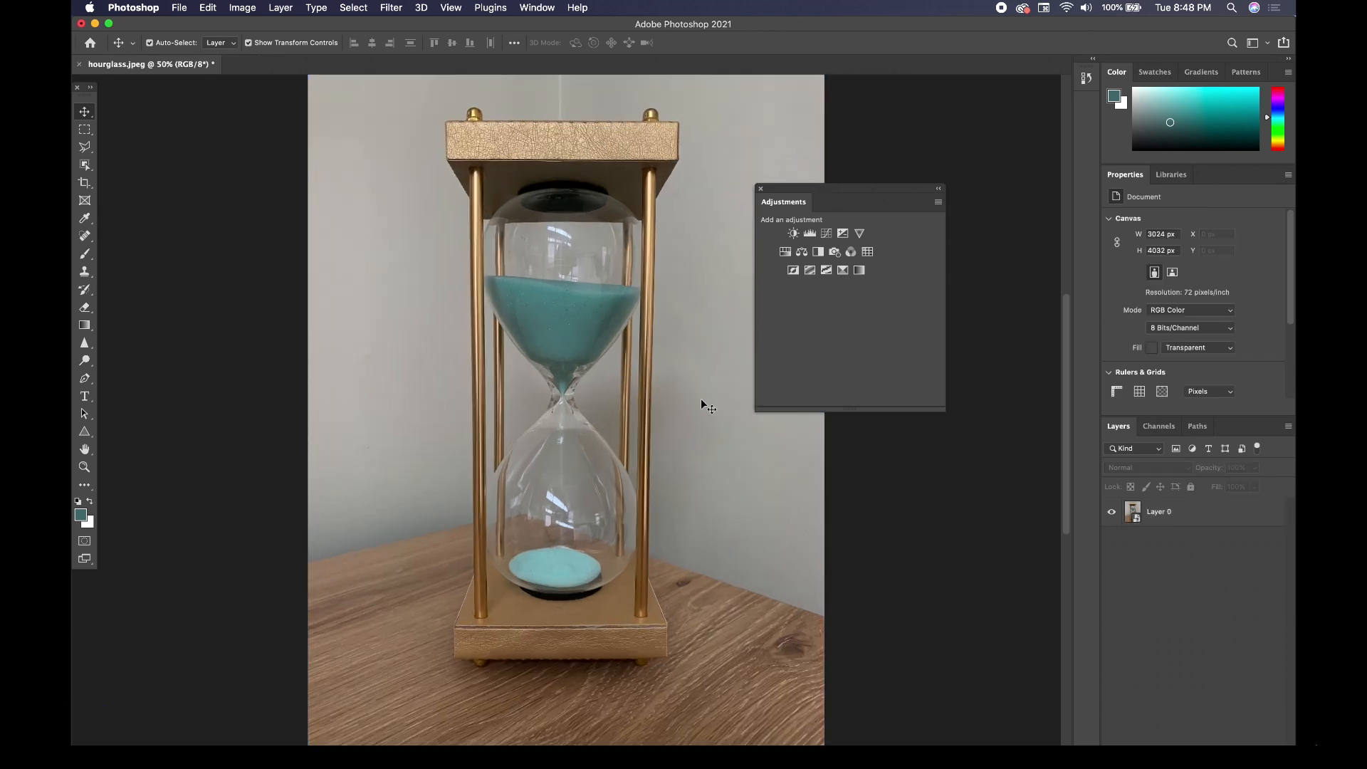
click(701, 400)
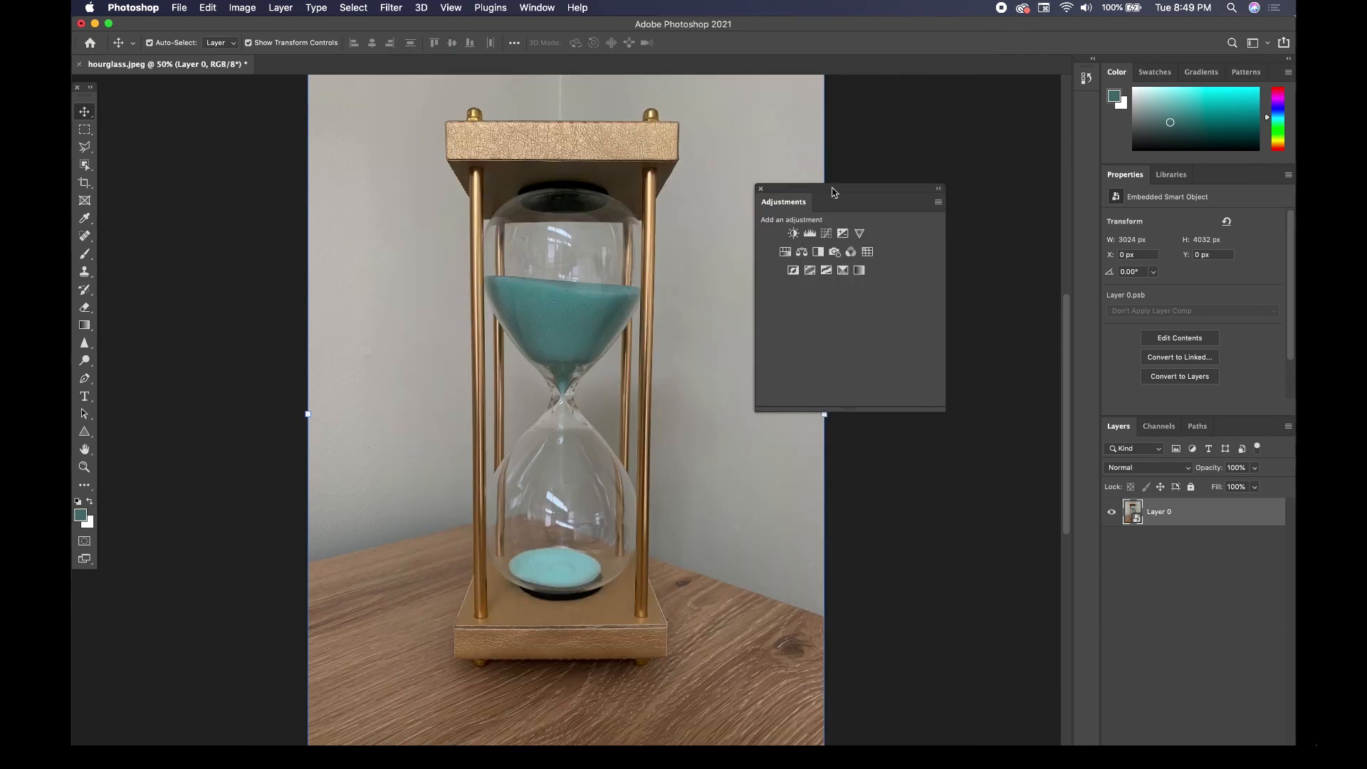
click(810, 189)
drag(811, 190, 795, 208)
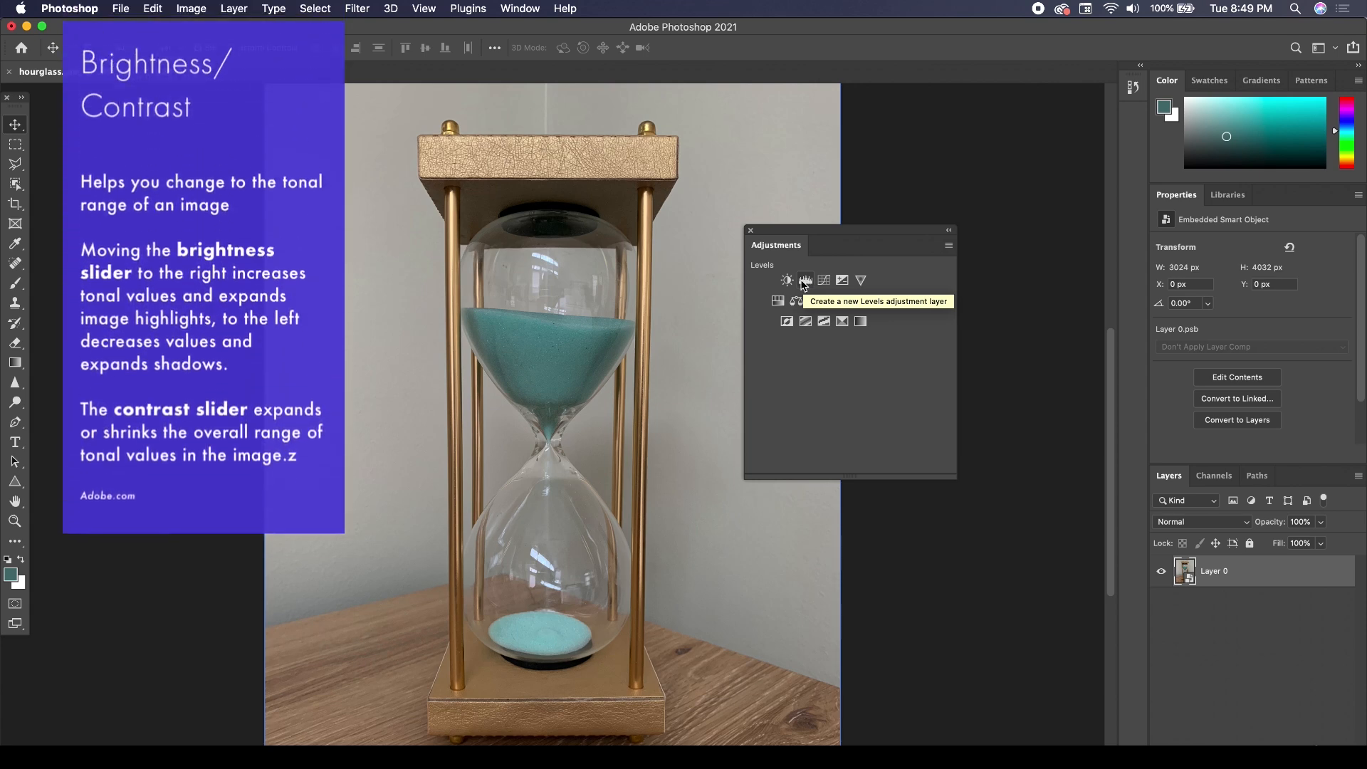
click(787, 281)
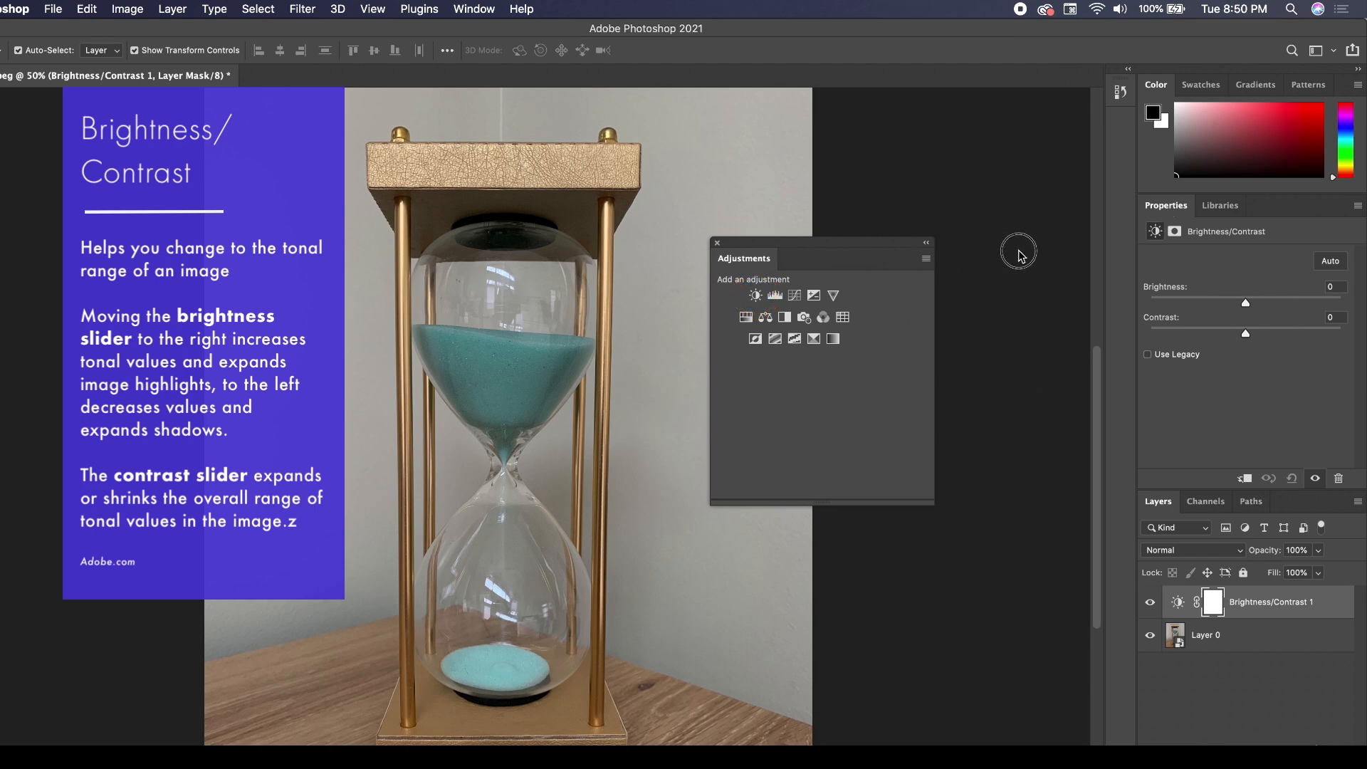
drag(862, 249, 1048, 228)
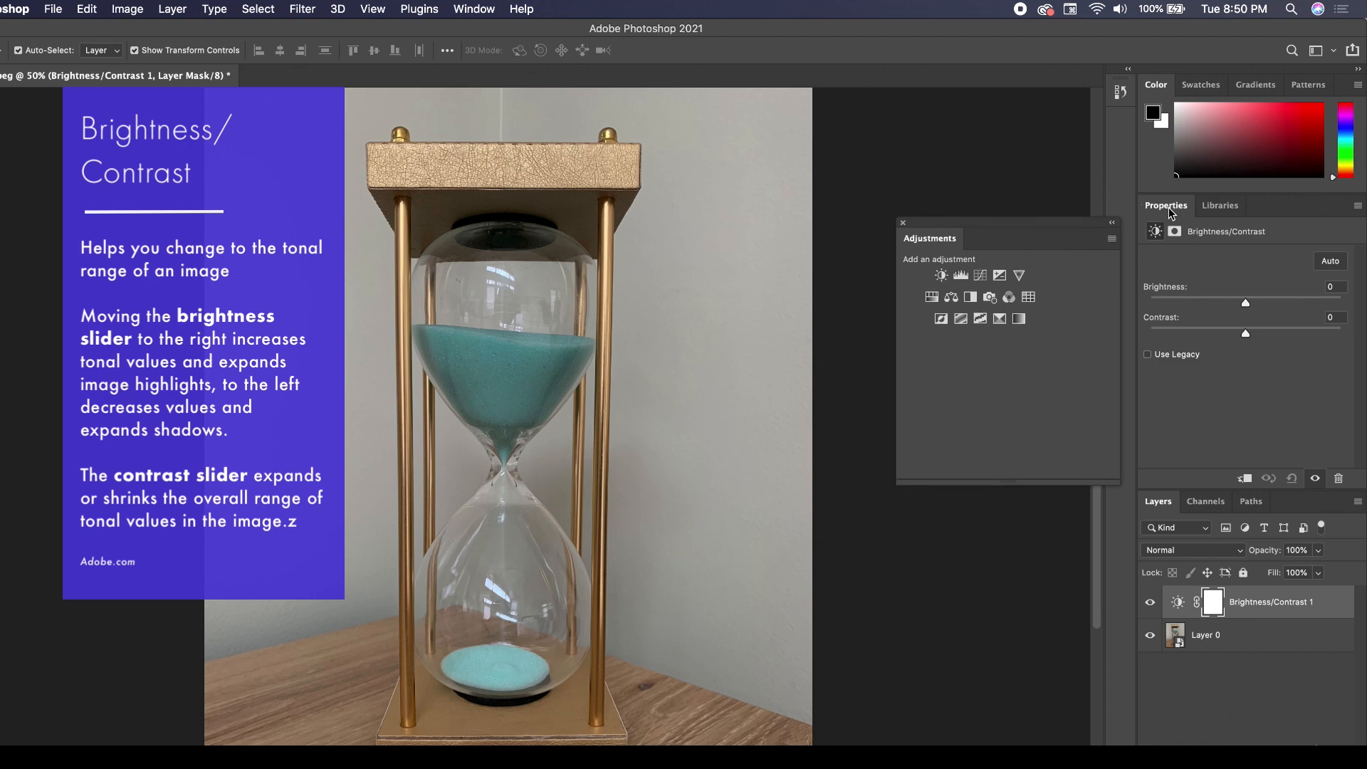
Try the Brightness/Contrast layer's brightness at 43 and -43, and settle on a brightness of 24.
click(474, 9)
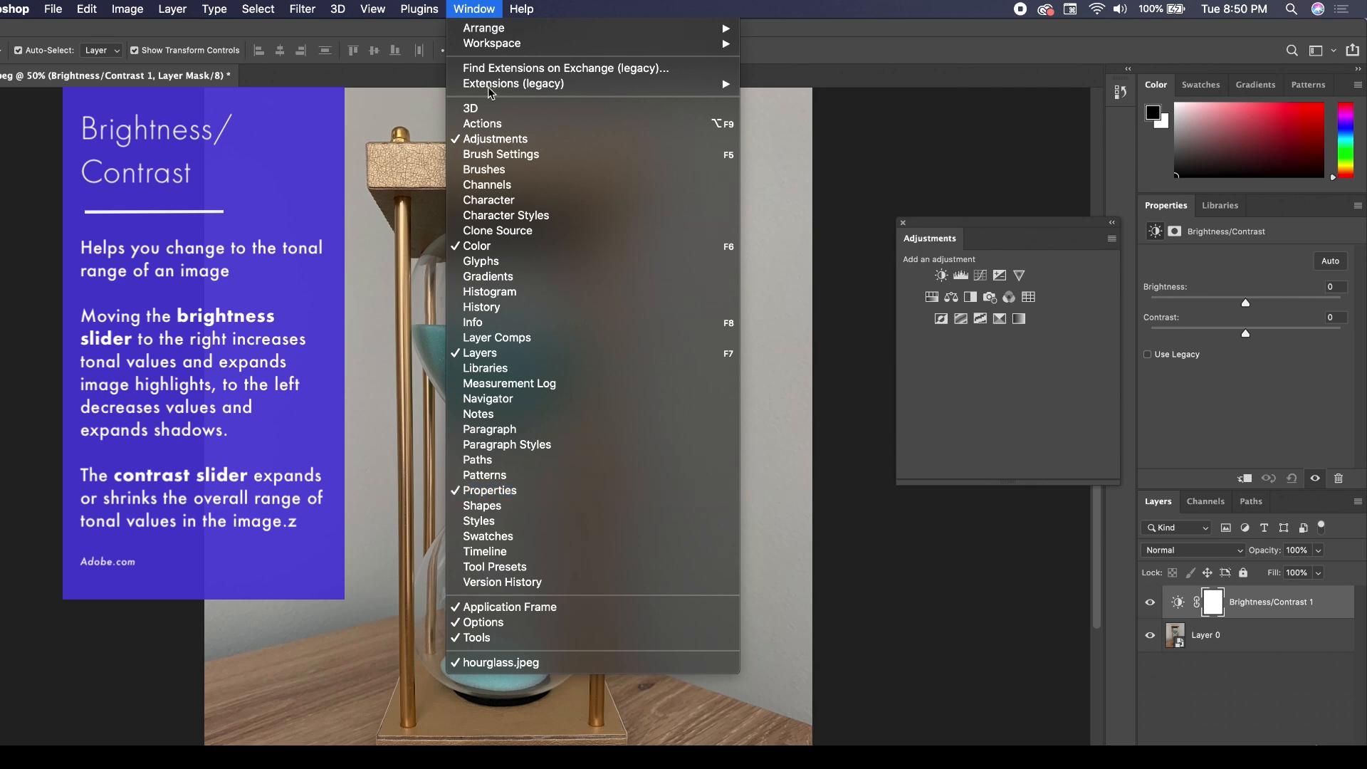
click(475, 7)
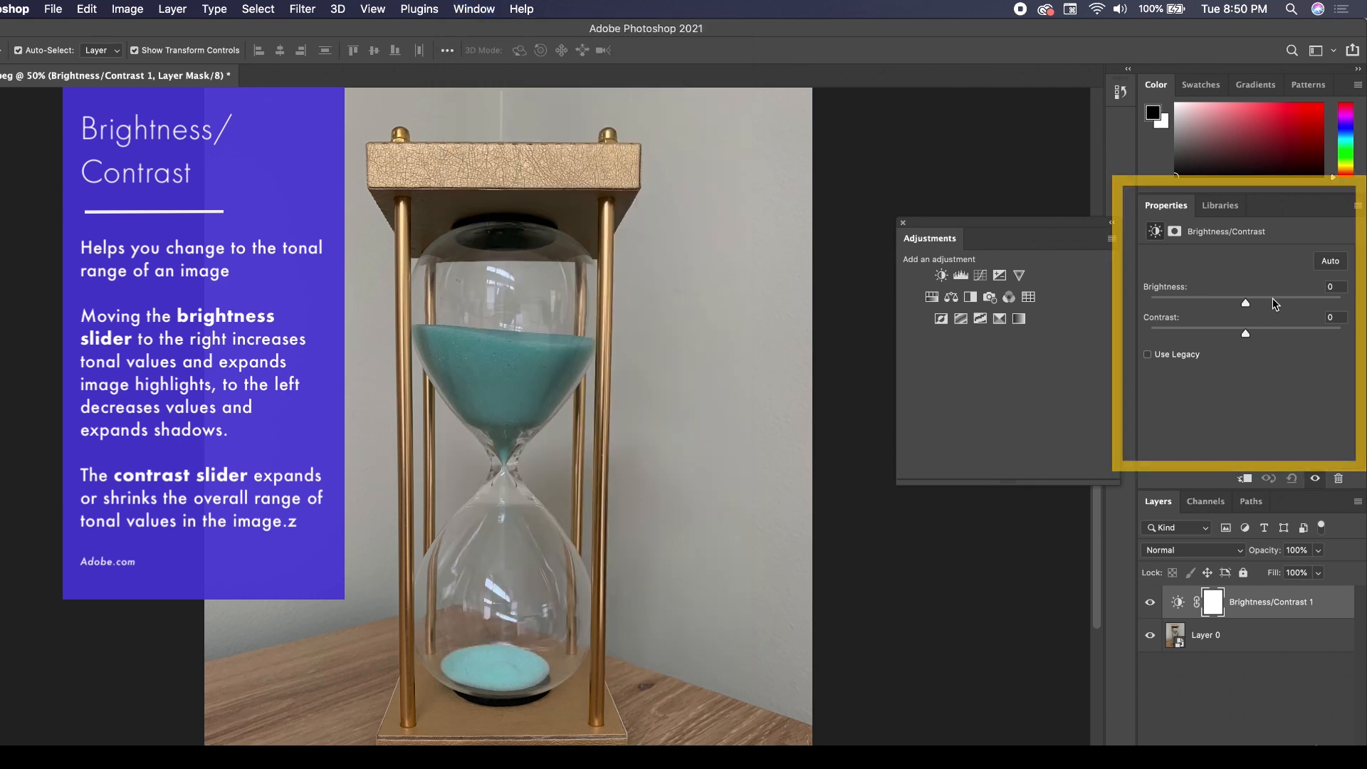
click(1272, 302)
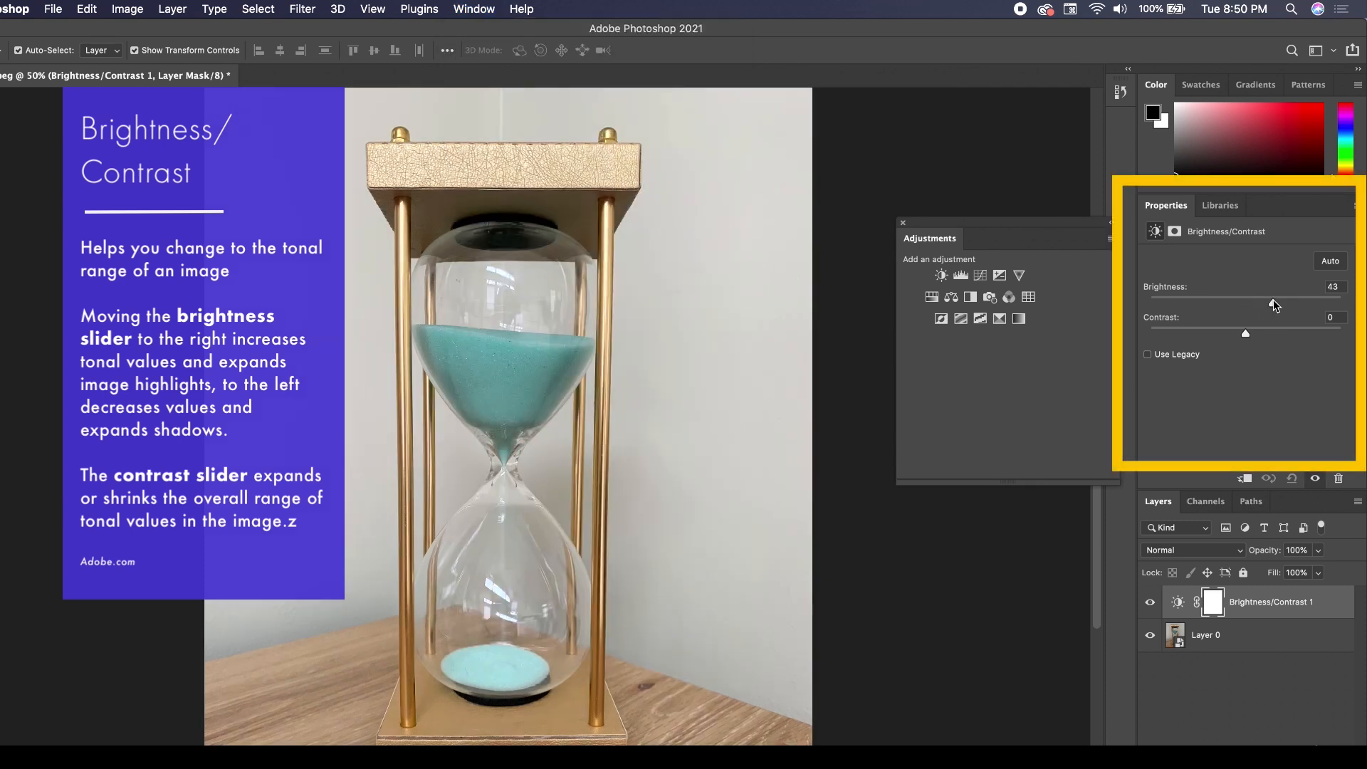
click(1218, 299)
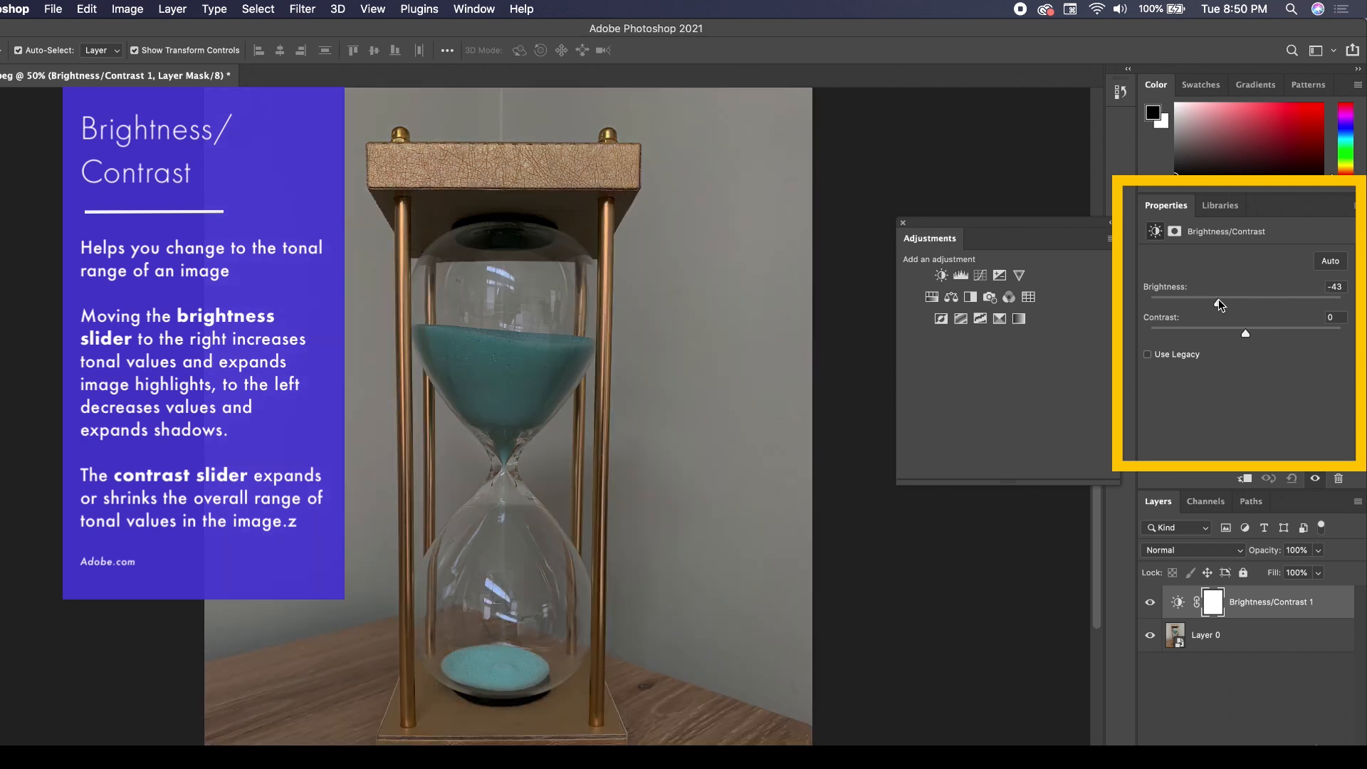
mouse_move(1241, 303)
mouse_down()
mouse_move(1338, 300)
mouse_move(1261, 304)
mouse_up()
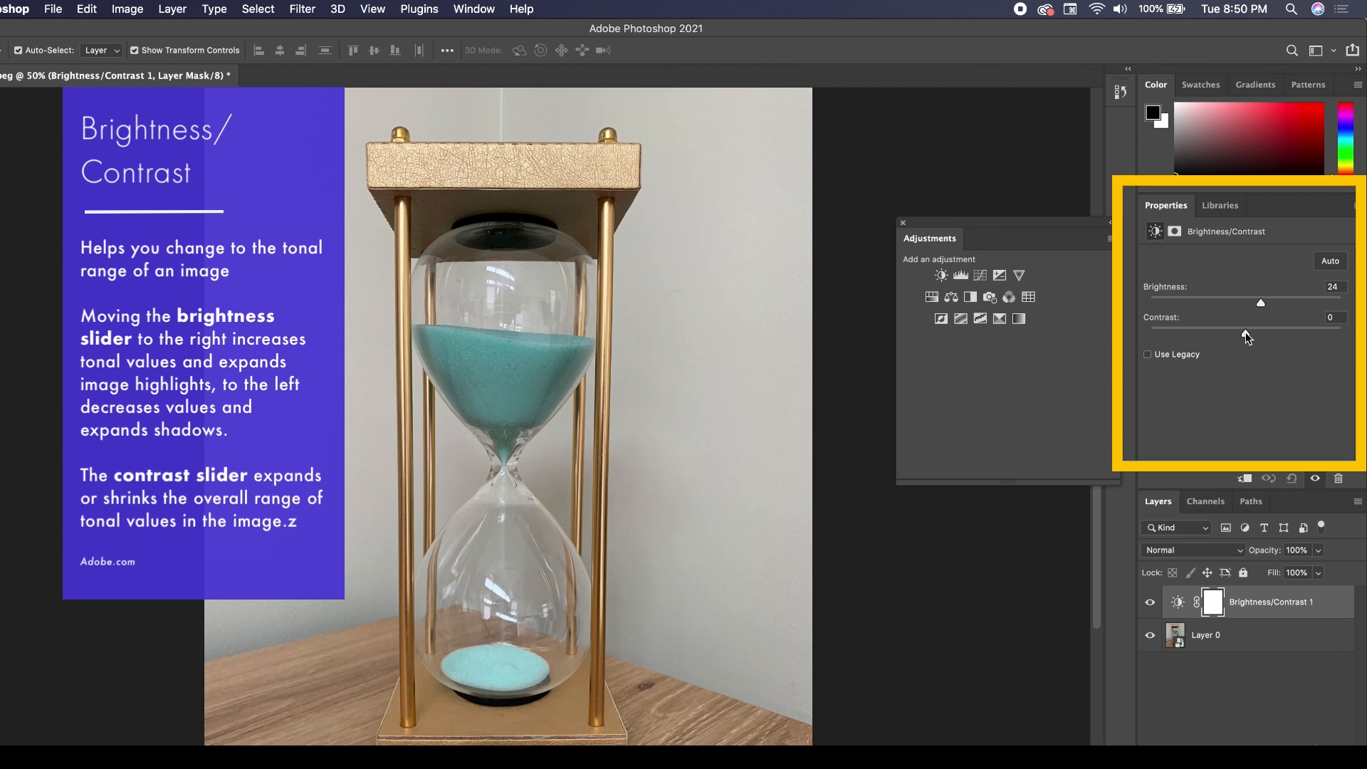
Try the Brightness/Contrast layer's contrast at 57, 100 and -50, and settle on a contrast of 50.
click(1302, 332)
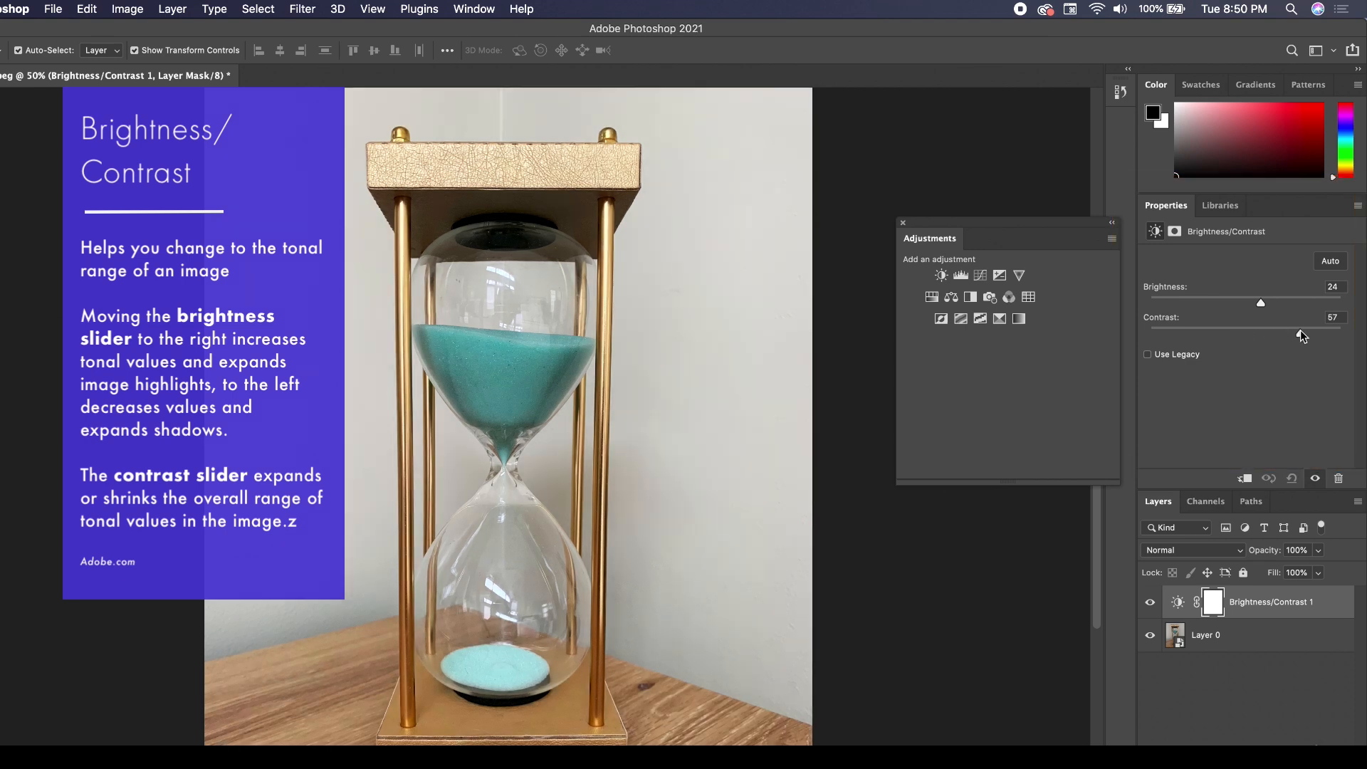
drag(1301, 332, 1350, 334)
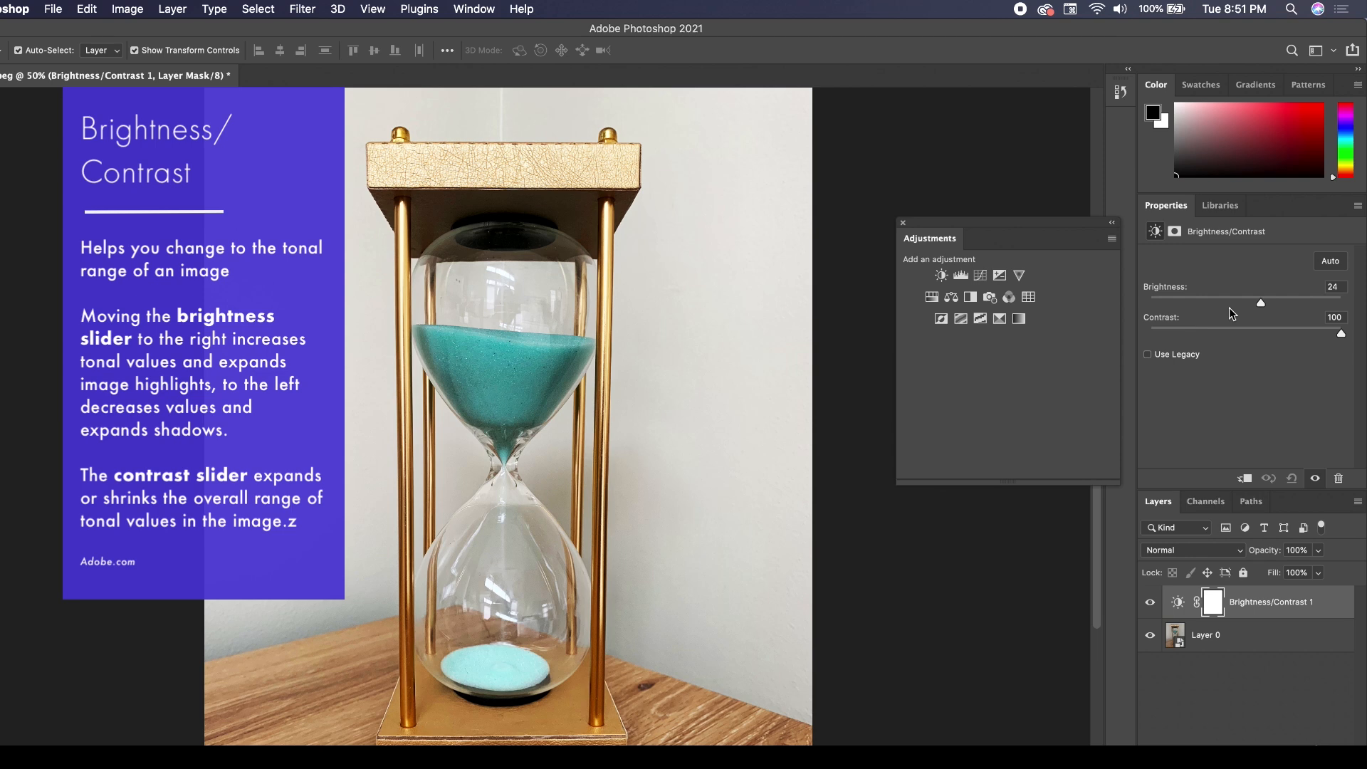
drag(1183, 331, 1119, 329)
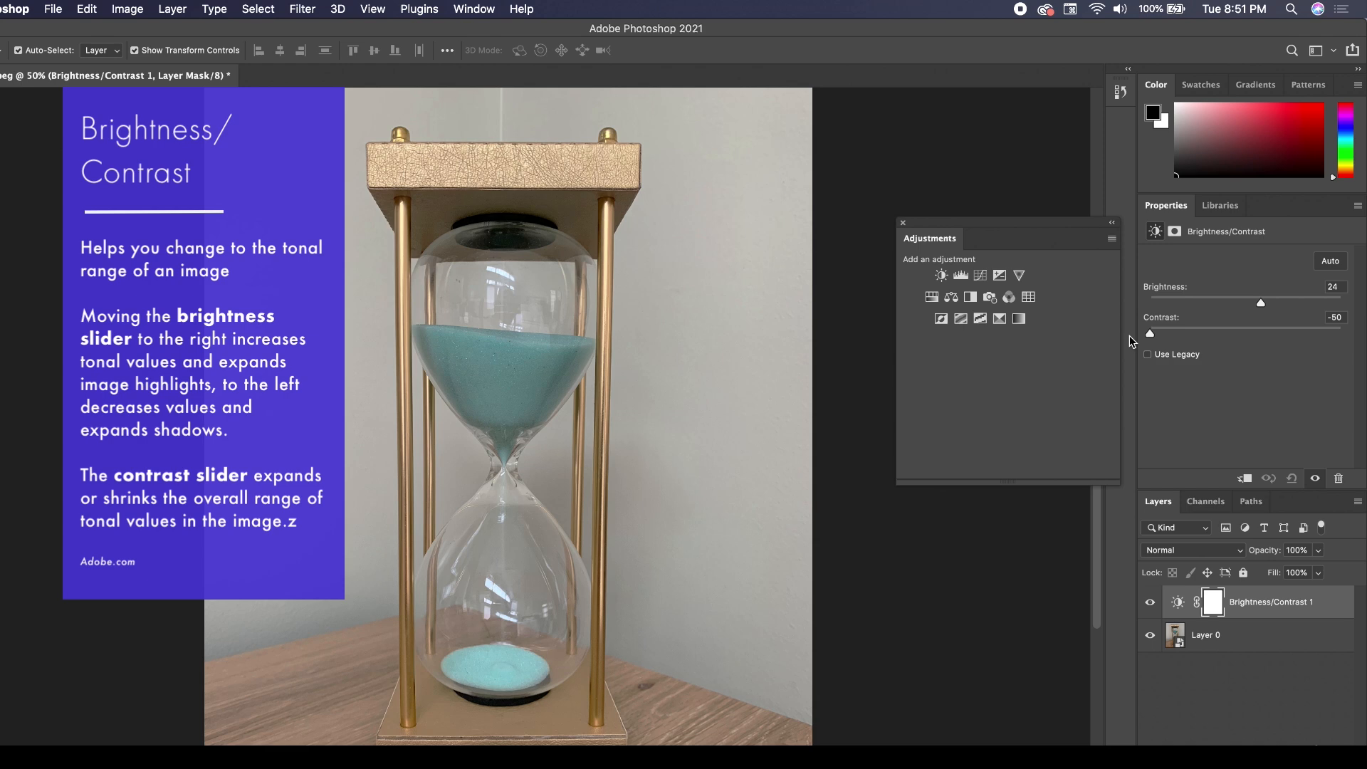
click(1292, 331)
mouse_move(1296, 335)
mouse_down()
mouse_move(1348, 337)
mouse_move(1295, 334)
mouse_up()
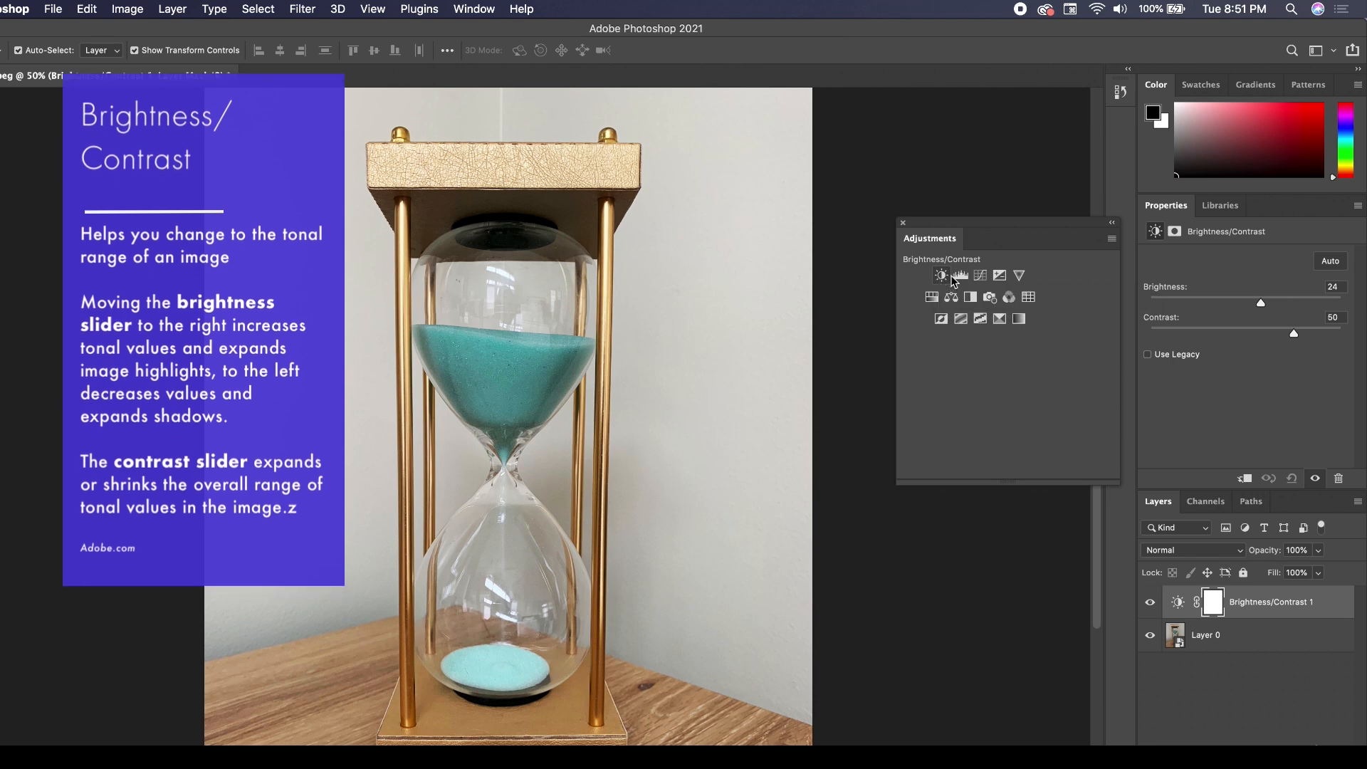
Add a Levels adjustment layer above Brightness/Contrast, and undock its Properties and the enlarged Layers panel beside the photo.
click(961, 276)
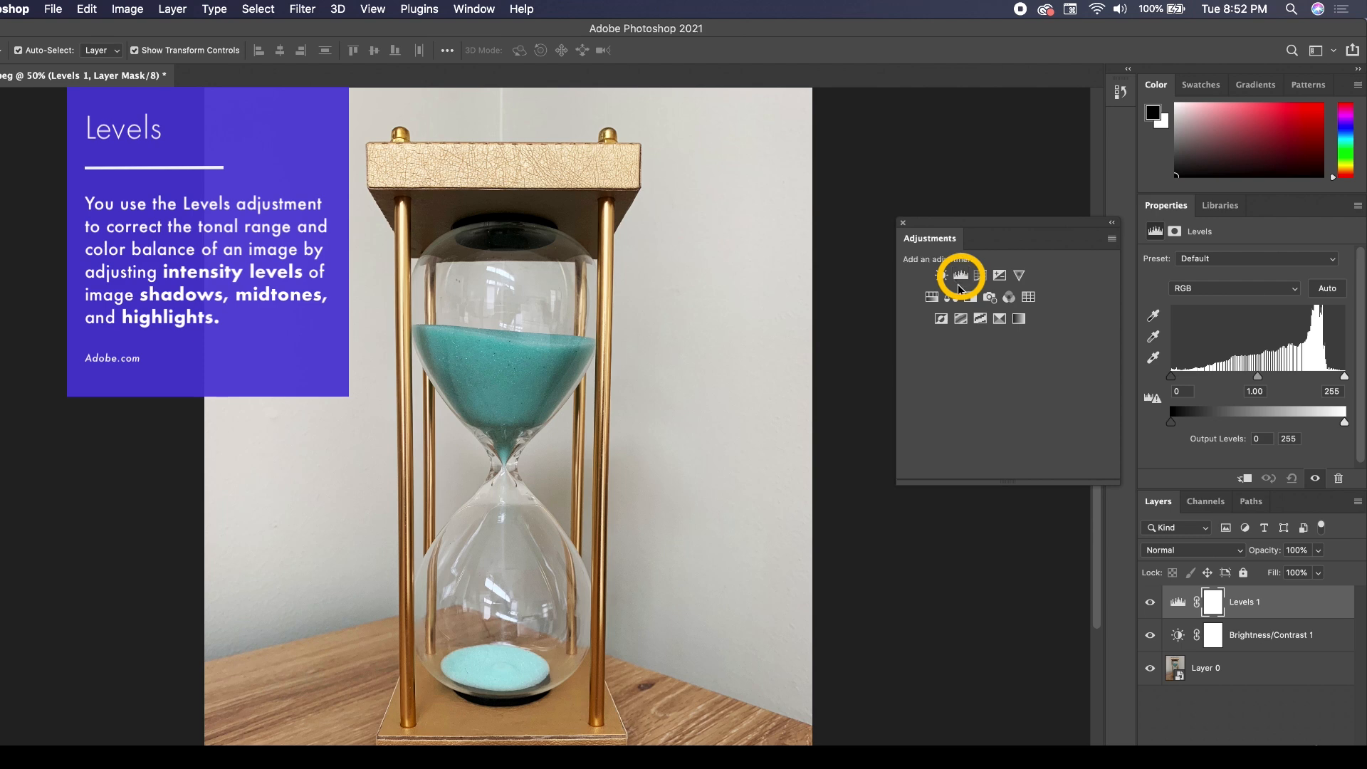
drag(1165, 207, 696, 223)
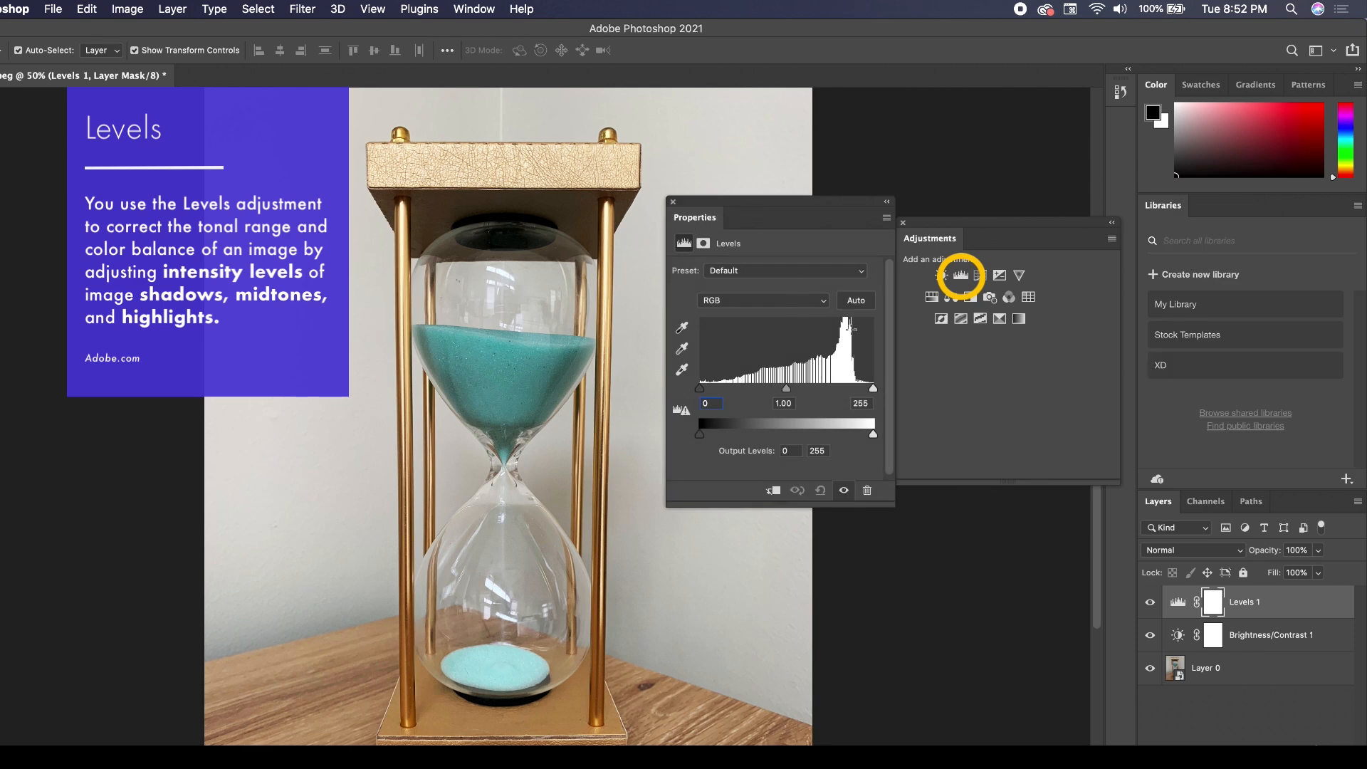
drag(1157, 501, 928, 404)
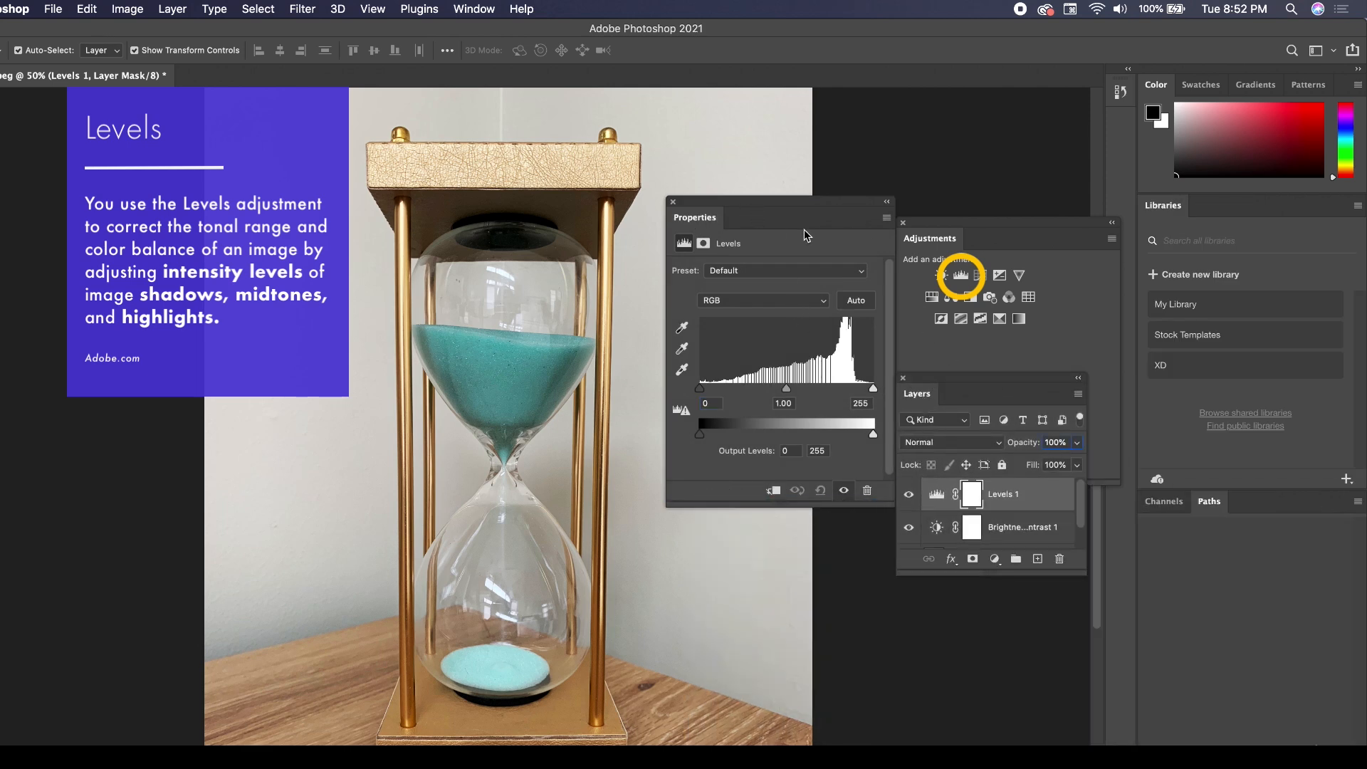
drag(1085, 571, 1116, 639)
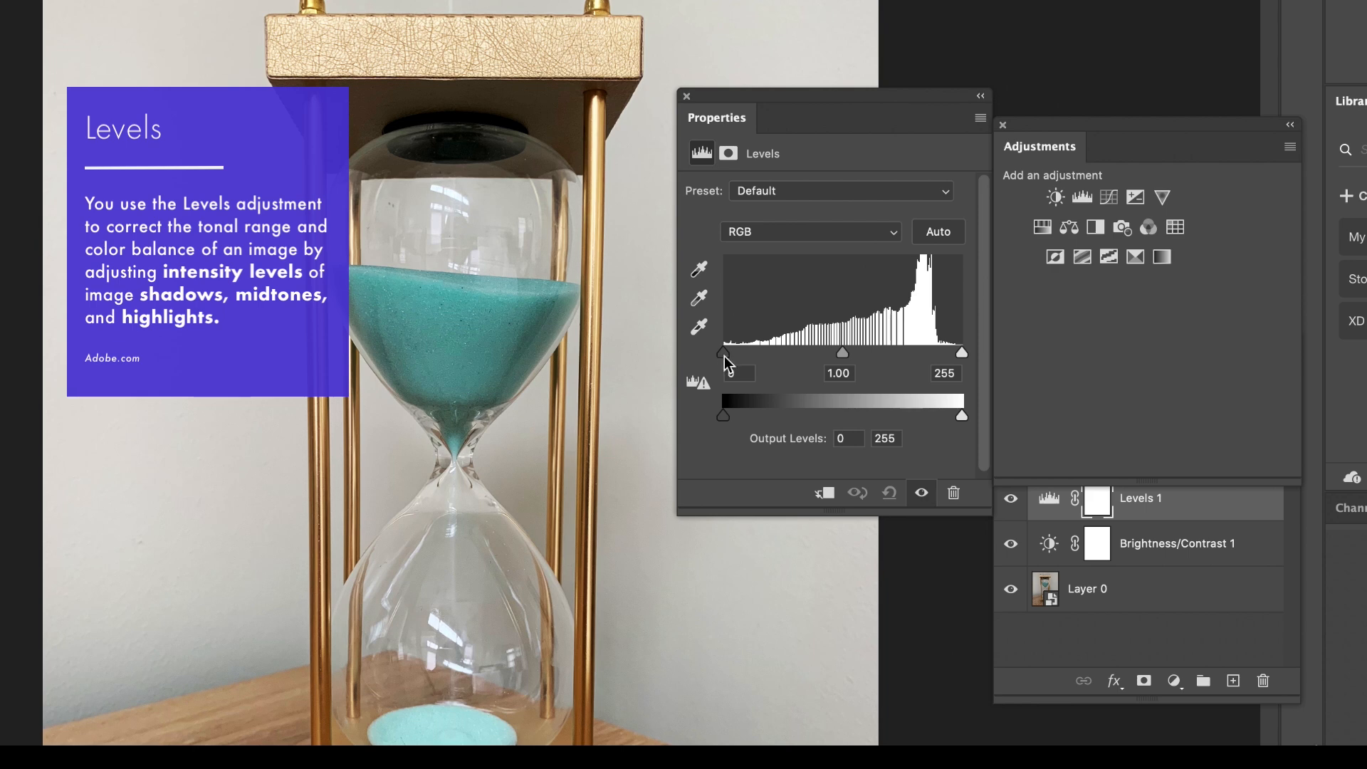
Try the Levels black input at 45 and at 106, resetting it to 0 after each trial.
drag(724, 356, 766, 364)
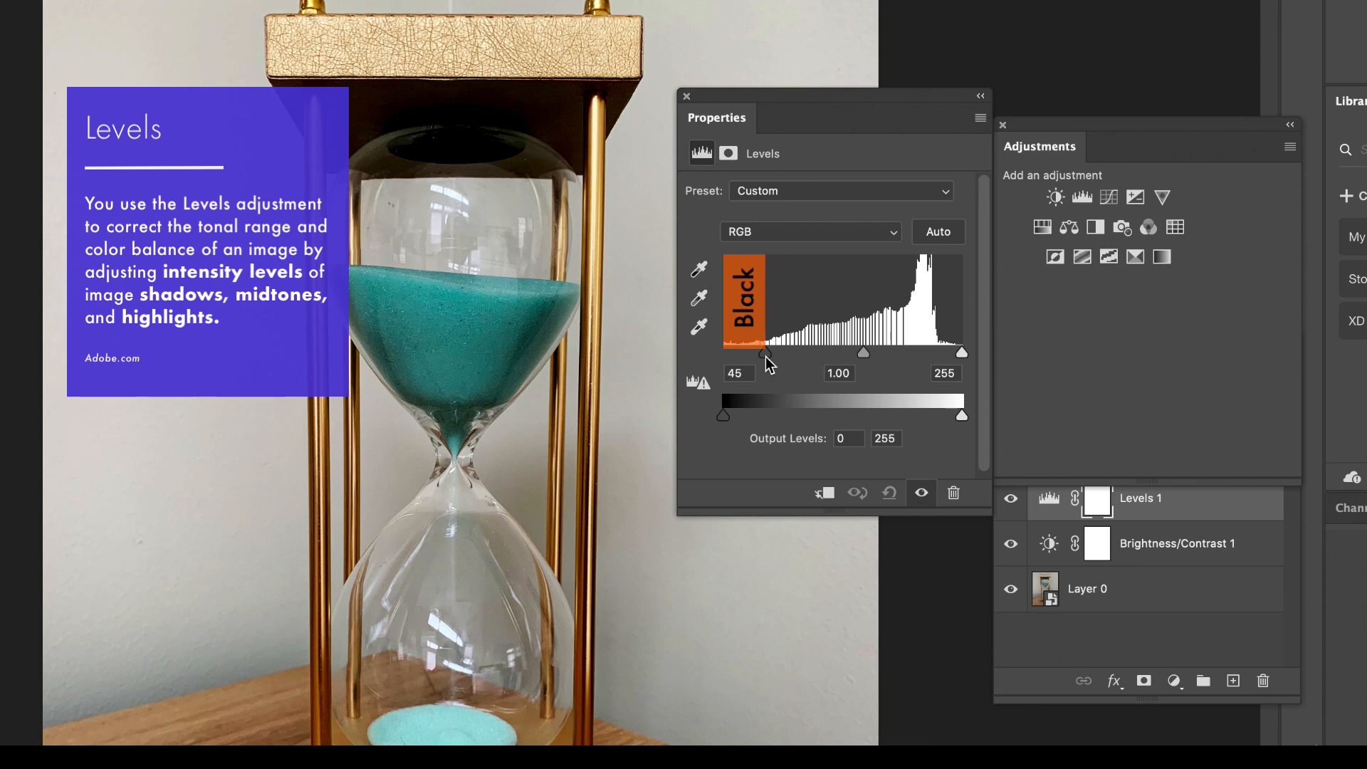
drag(767, 357, 721, 354)
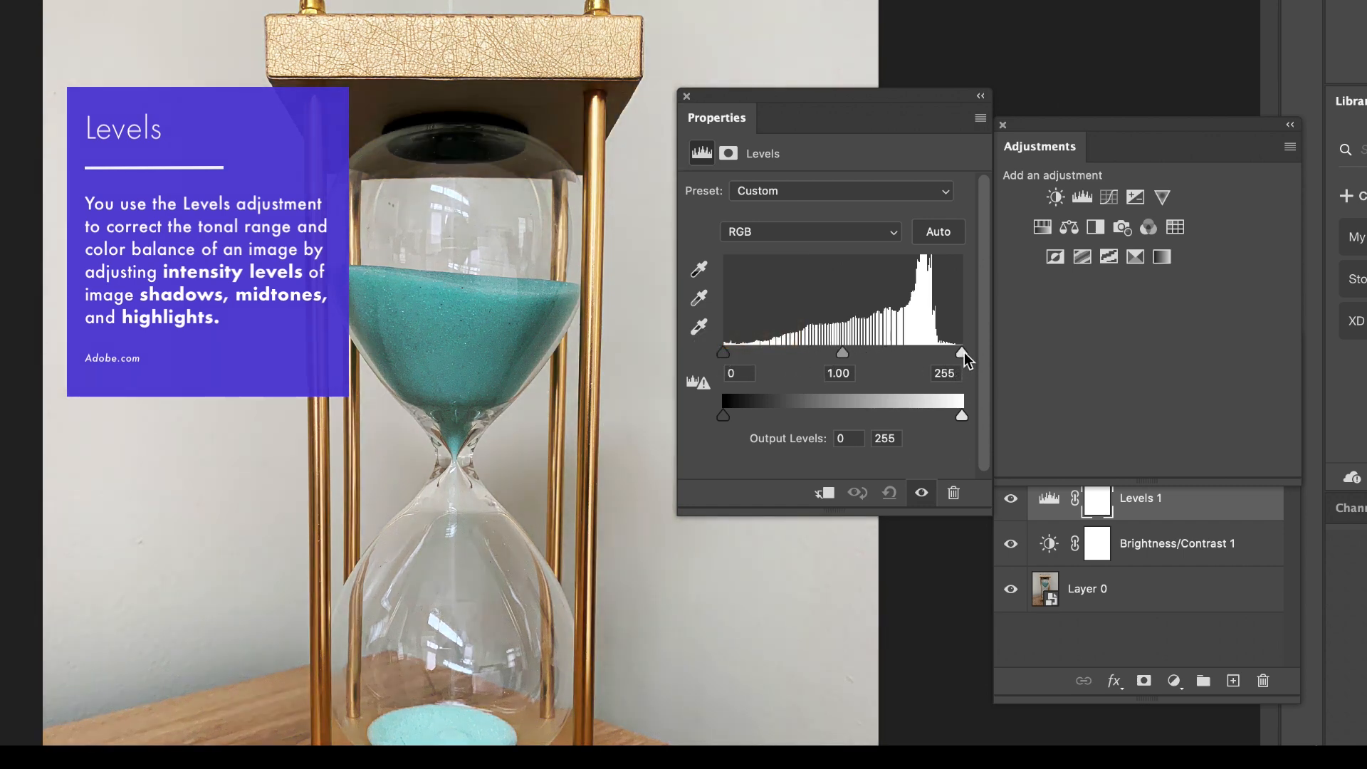
mouse_move(965, 358)
mouse_down()
mouse_move(769, 355)
mouse_move(989, 354)
mouse_up()
drag(721, 354, 824, 361)
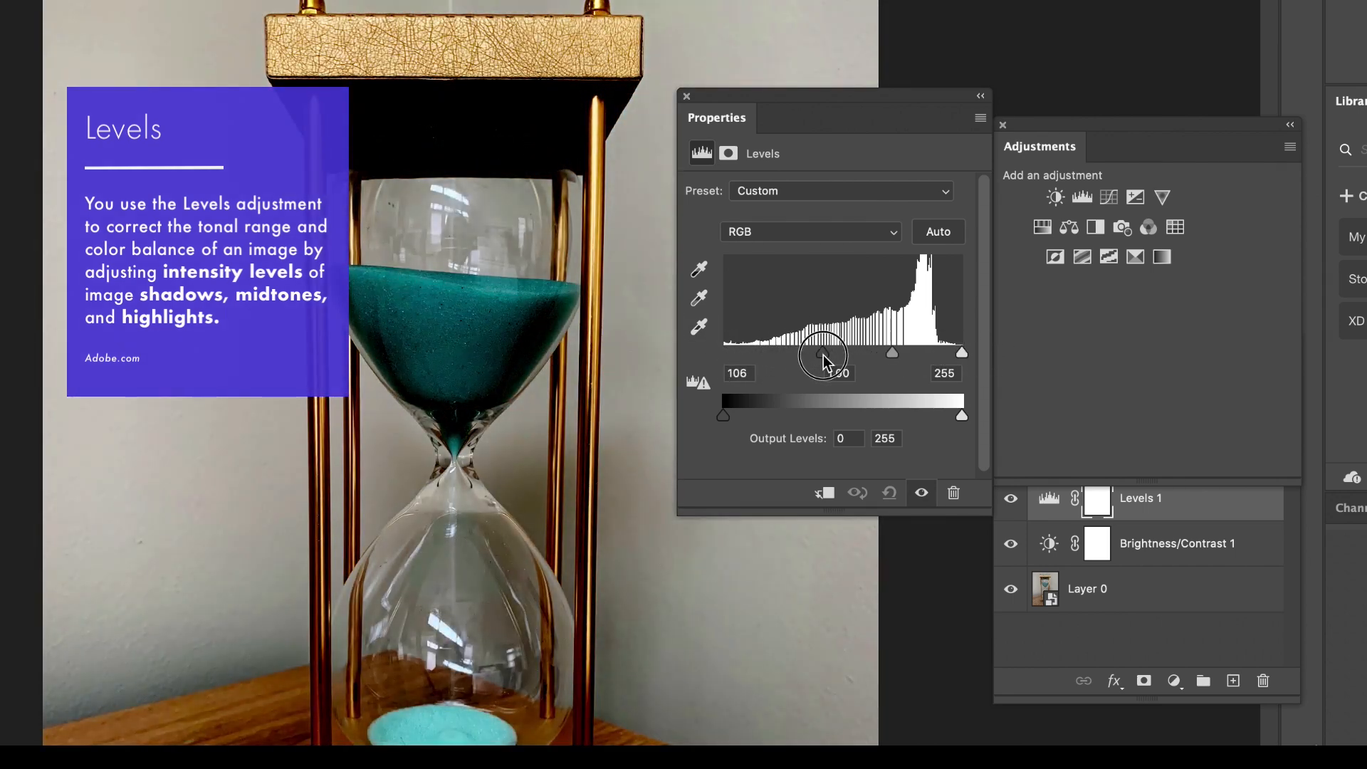
drag(824, 361, 723, 356)
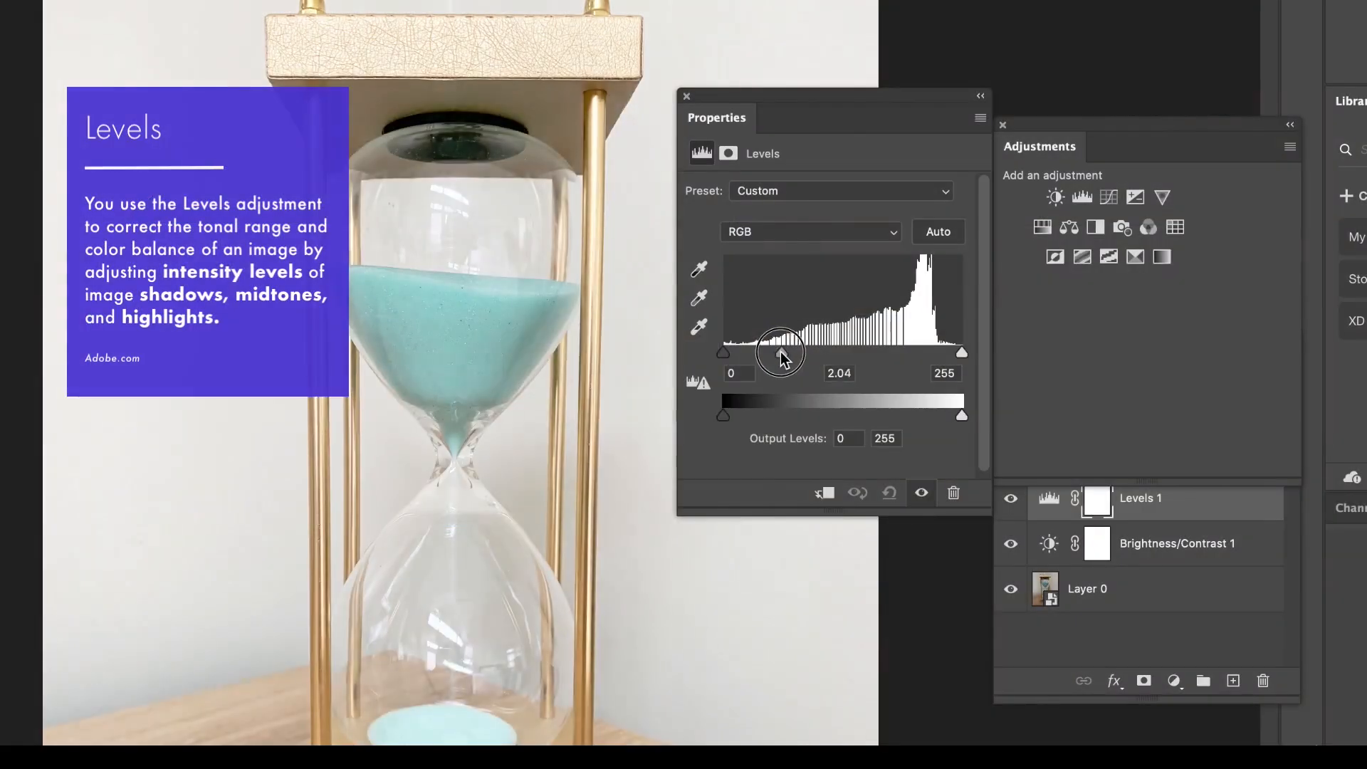
Set the Levels input values to 24 for shadows, 1.05 for midtones and 246 for highlights.
drag(778, 357, 840, 352)
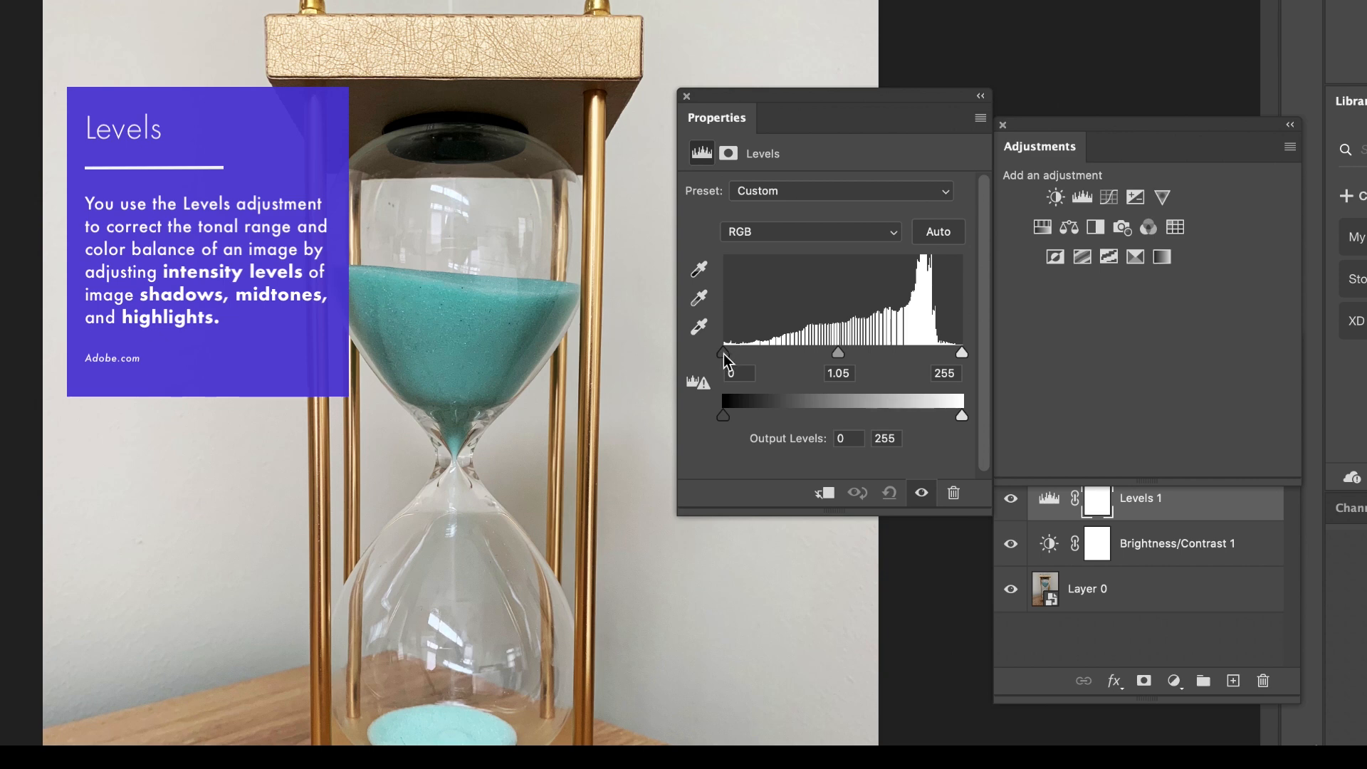
drag(725, 354, 759, 362)
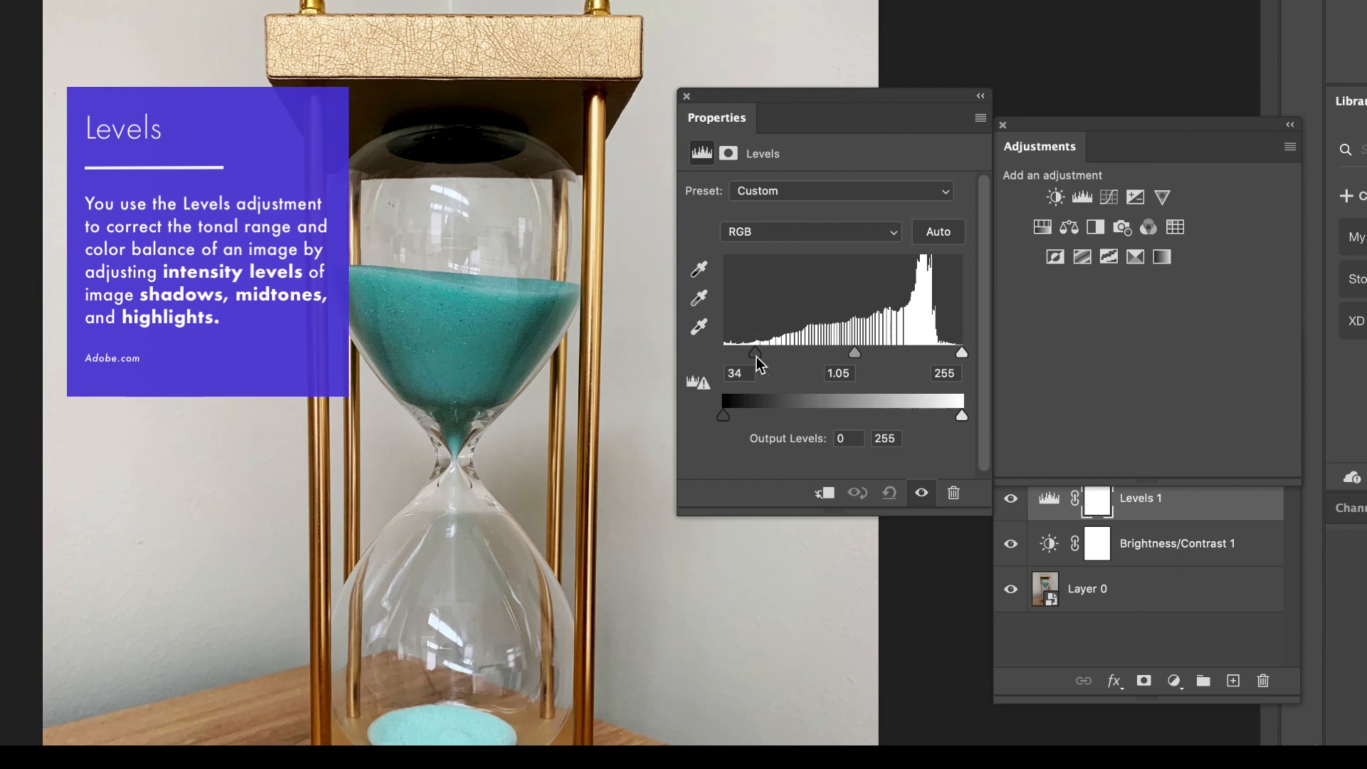
drag(963, 356, 919, 359)
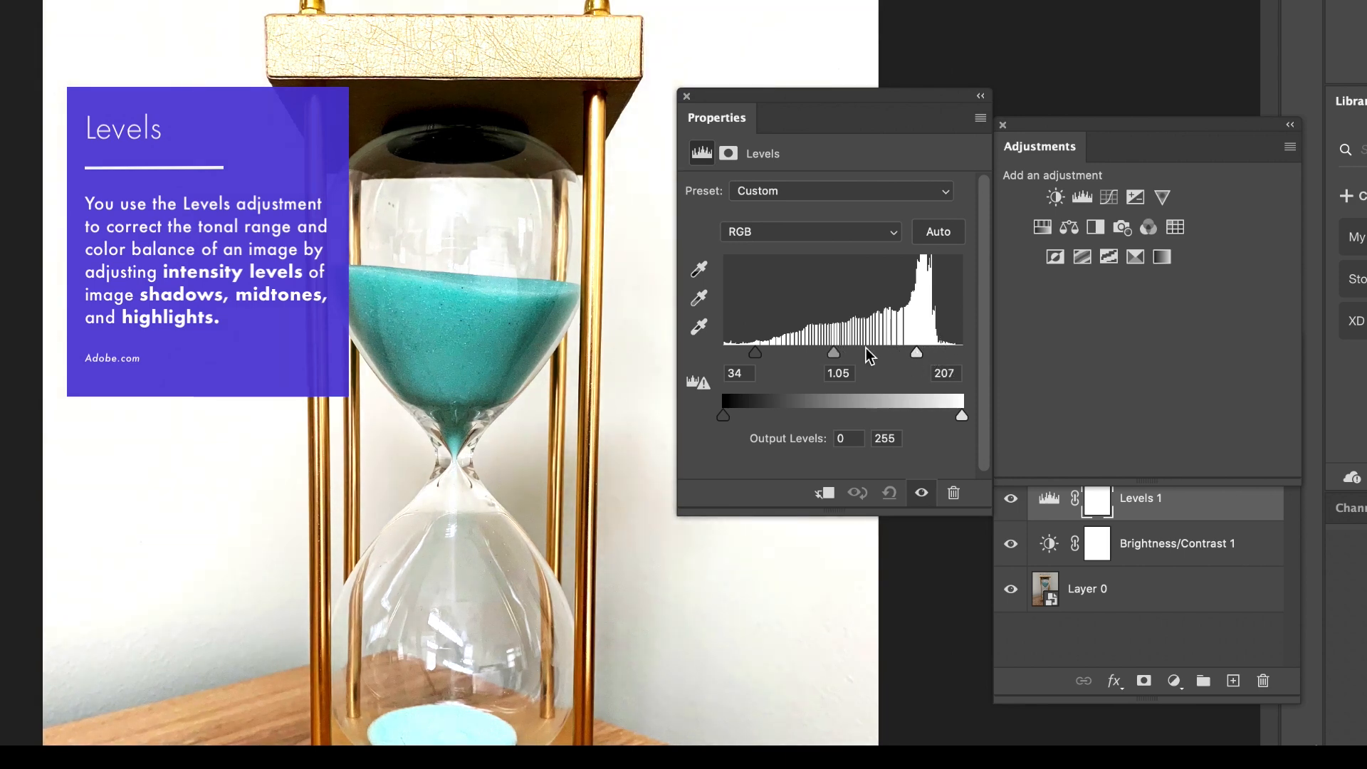
drag(754, 354, 745, 354)
drag(917, 354, 953, 356)
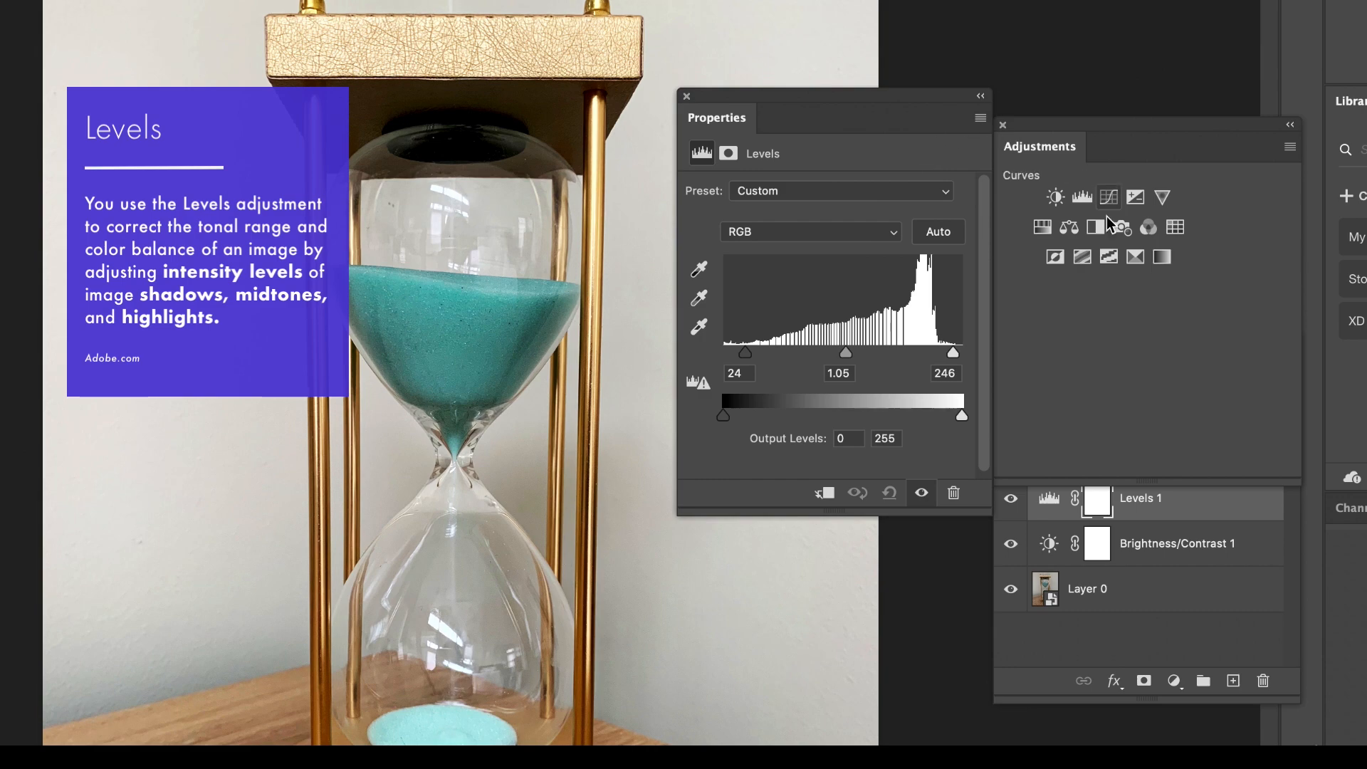
Arrange the floating Adjustments panel directly above the Layers panel and select the hourglass photo layer.
drag(1102, 131, 1083, 1)
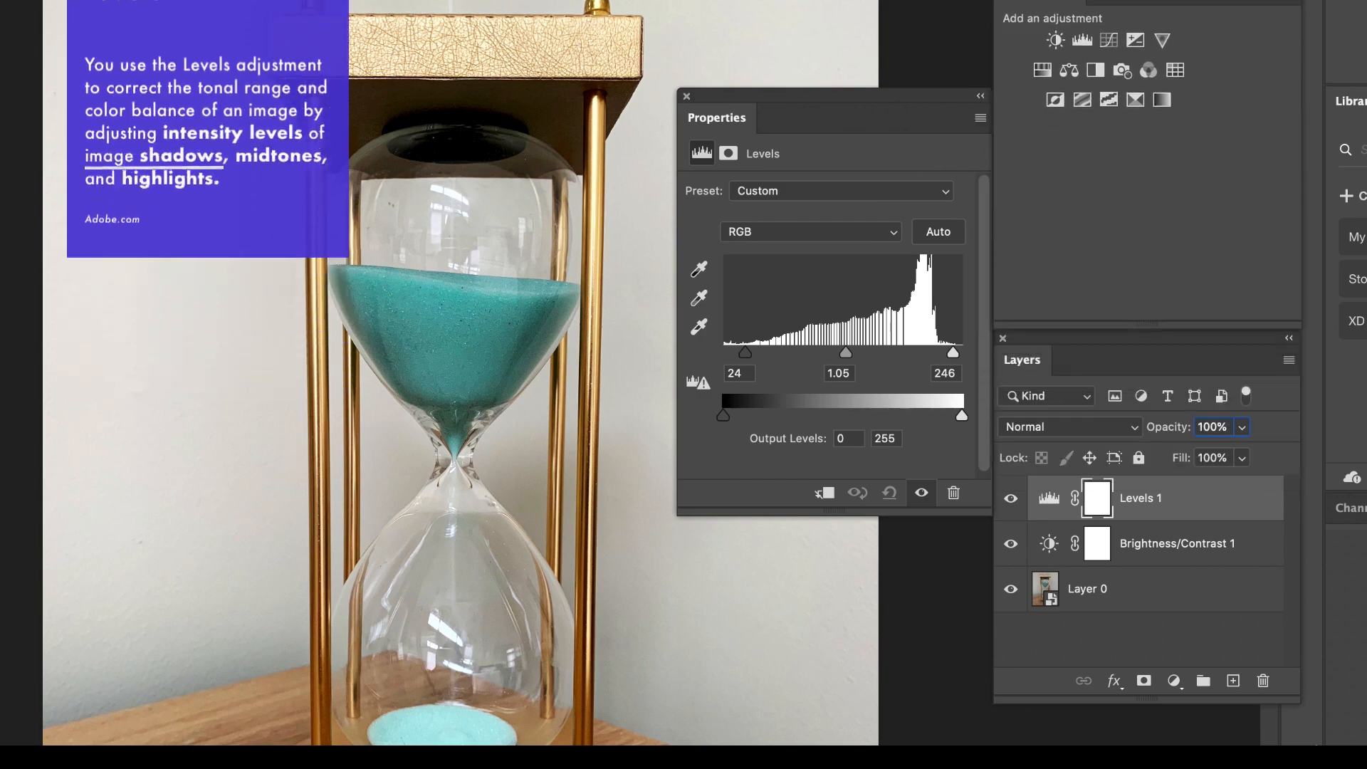
mouse_move(1104, 344)
mouse_down()
mouse_move(1099, 368)
mouse_move(1093, 353)
mouse_up()
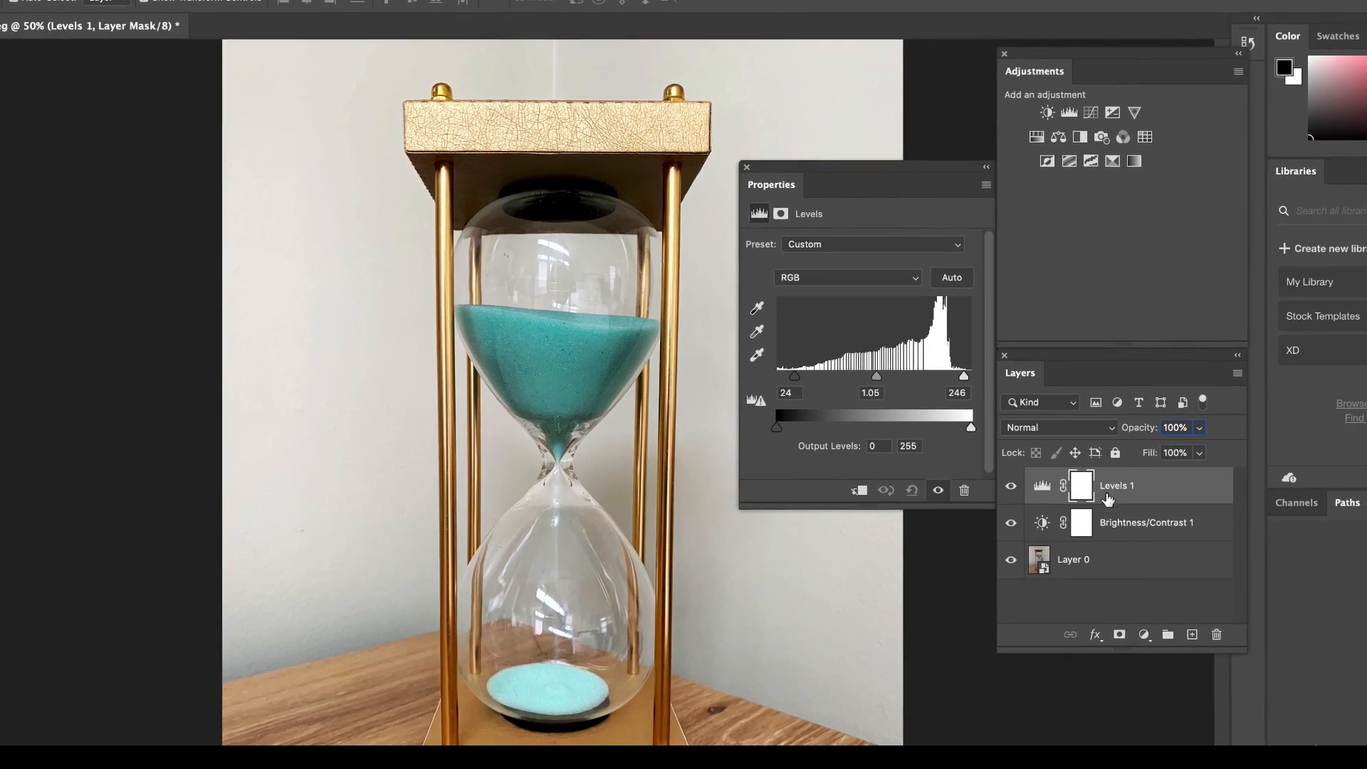
mouse_move(1153, 491)
mouse_down()
mouse_move(1144, 545)
mouse_move(1156, 486)
mouse_up()
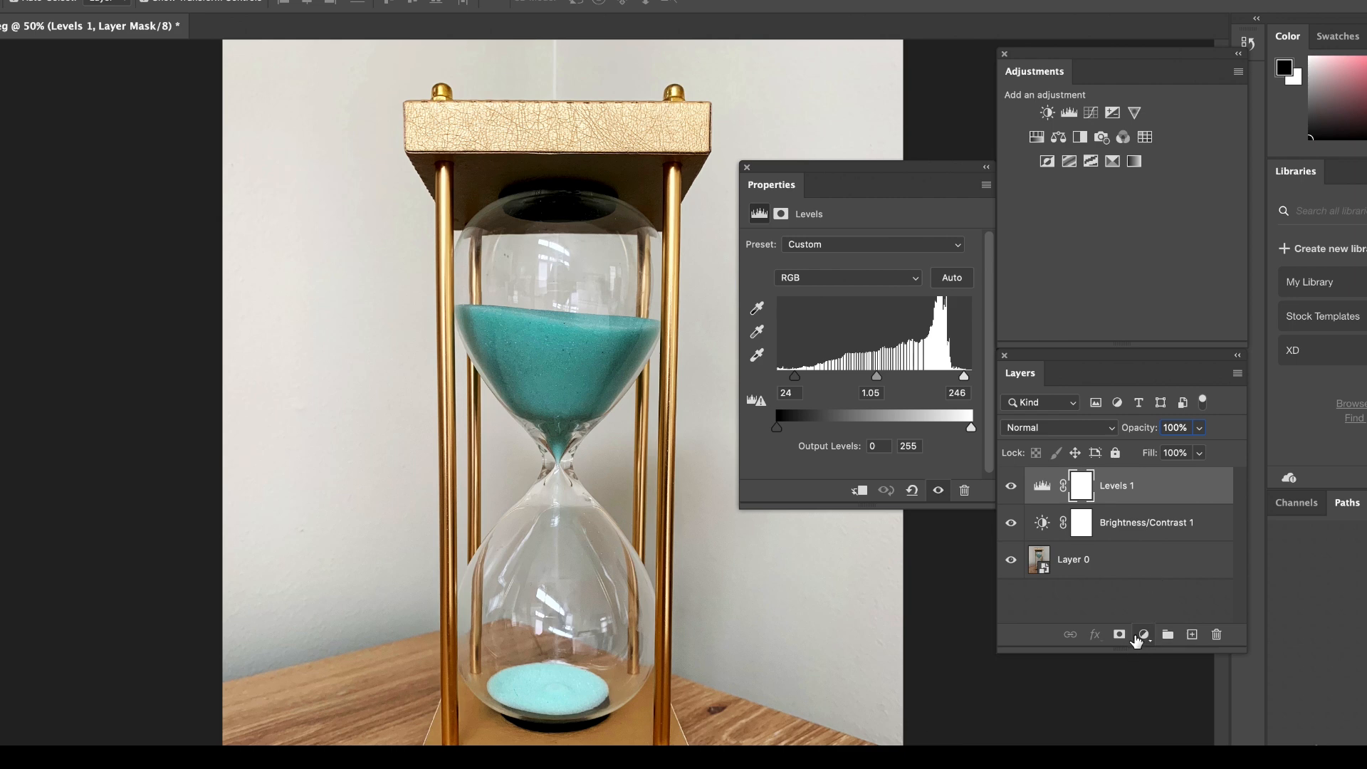
click(1097, 566)
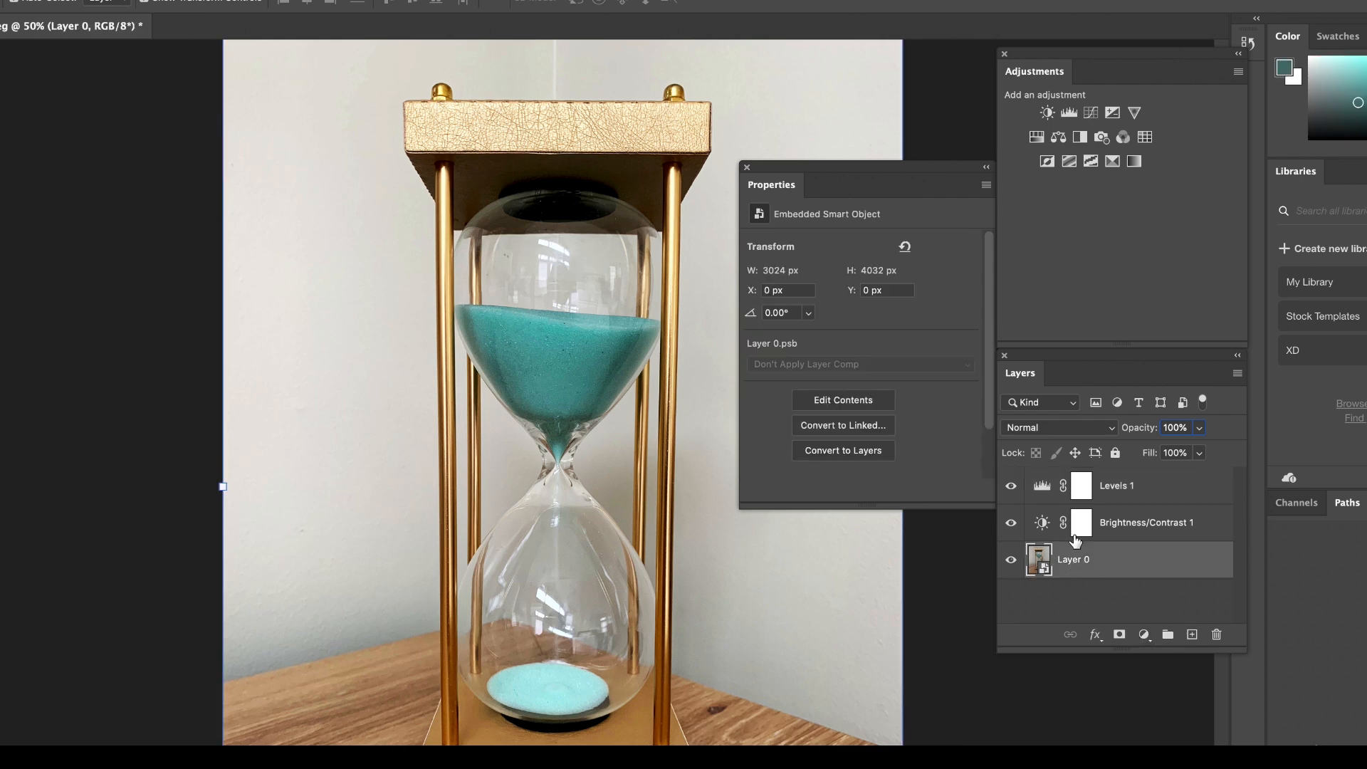
Review the settings of the Levels and Brightness/Contrast adjustment layers against the photo layer and the direct image commands.
click(1115, 486)
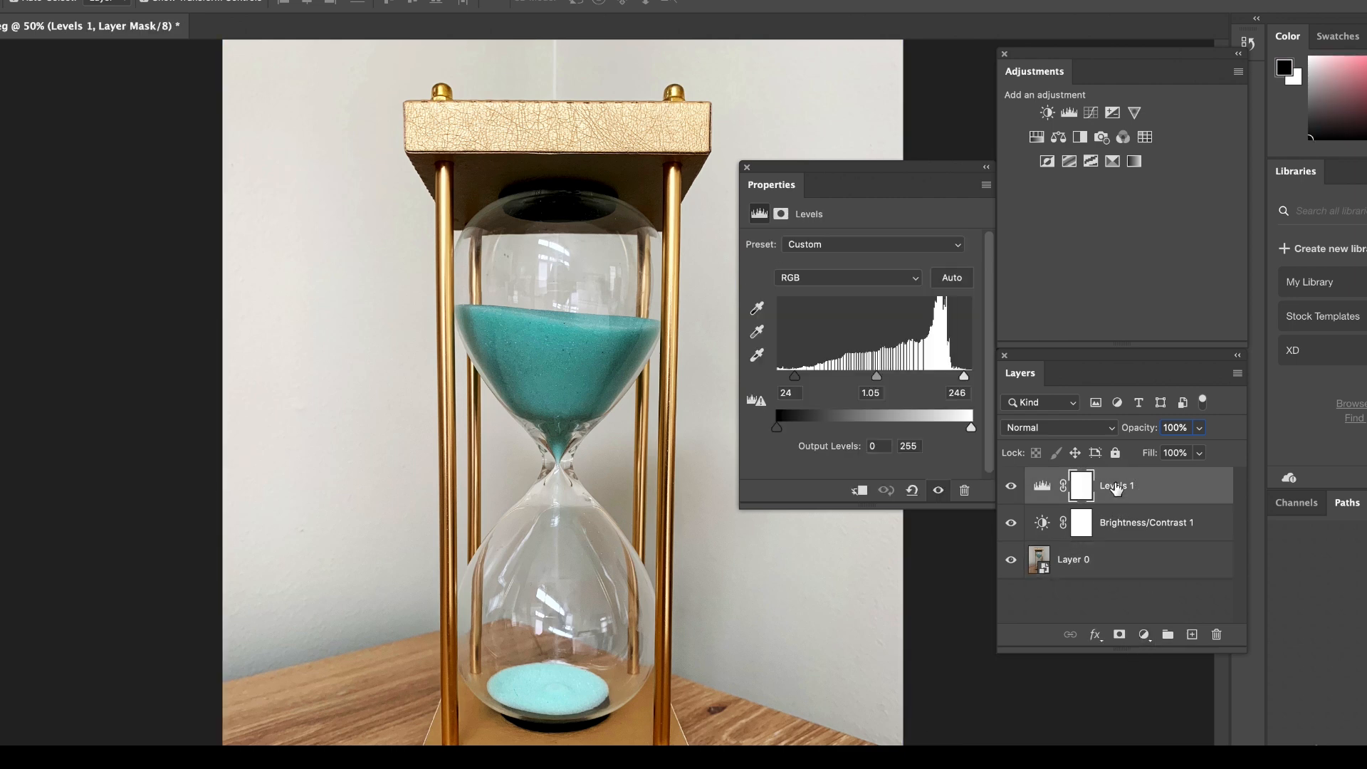
click(1131, 528)
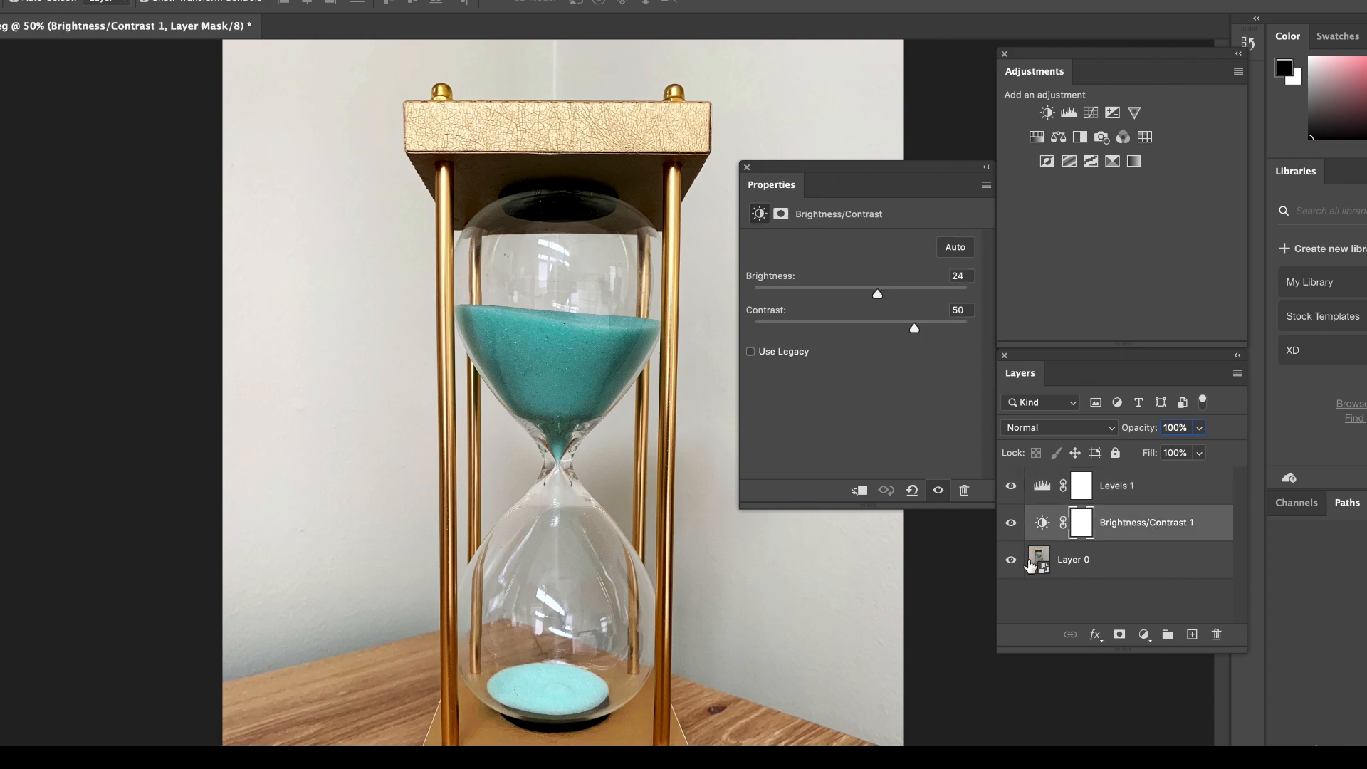
click(1107, 572)
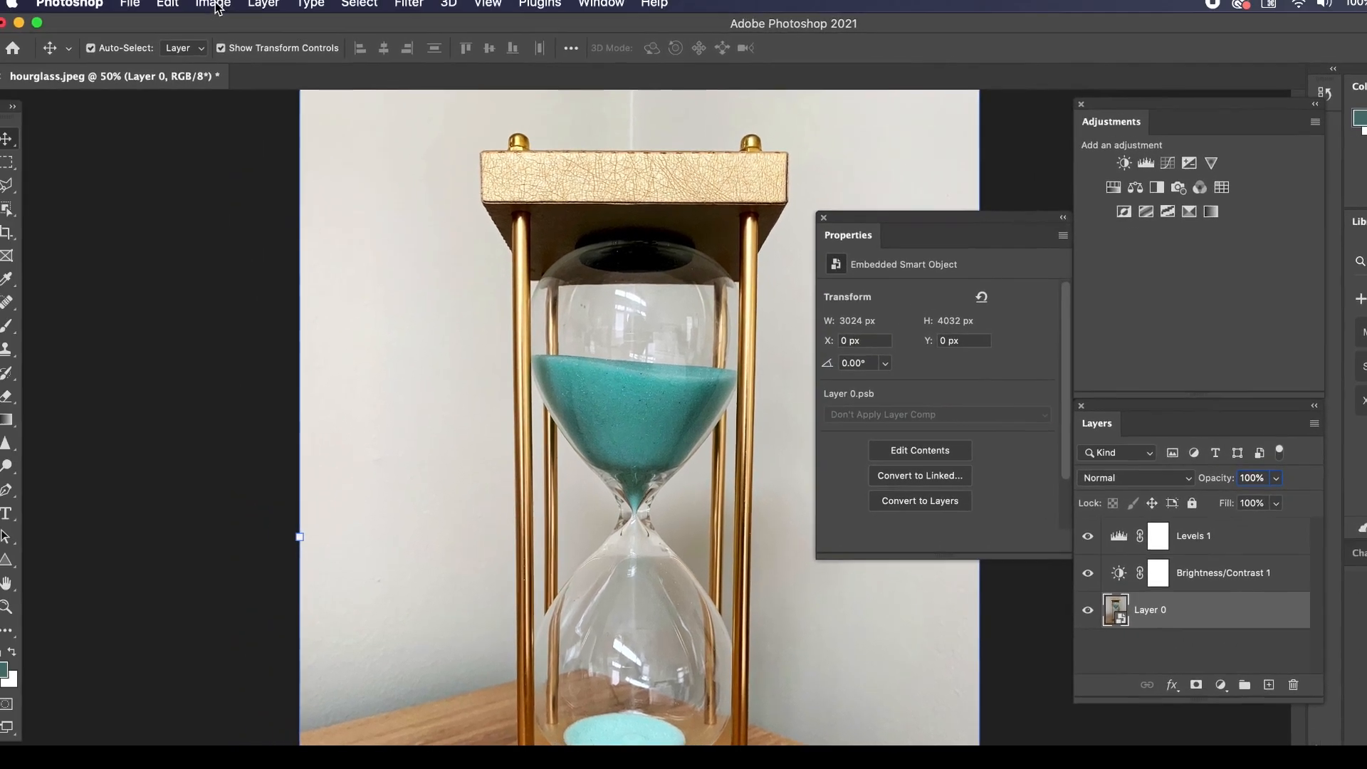
click(216, 8)
mouse_move(236, 57)
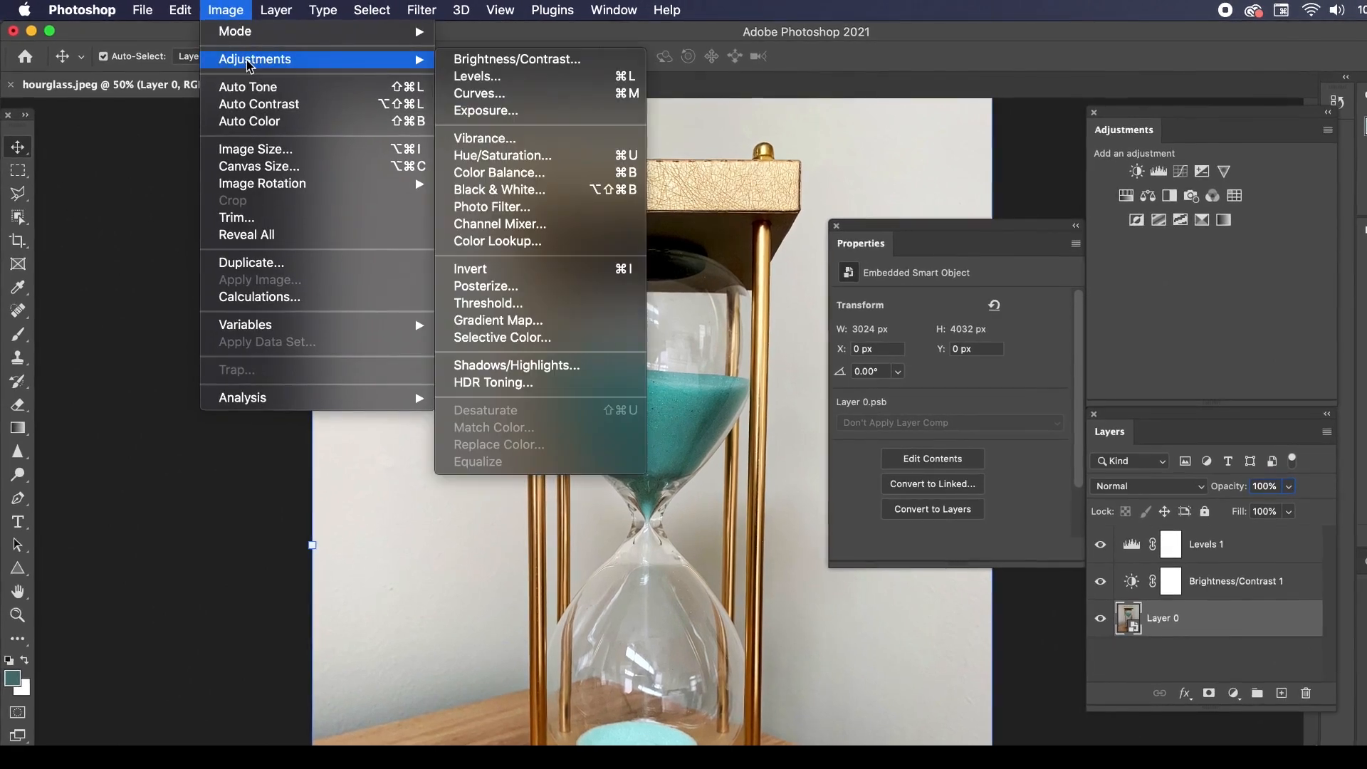
click(240, 12)
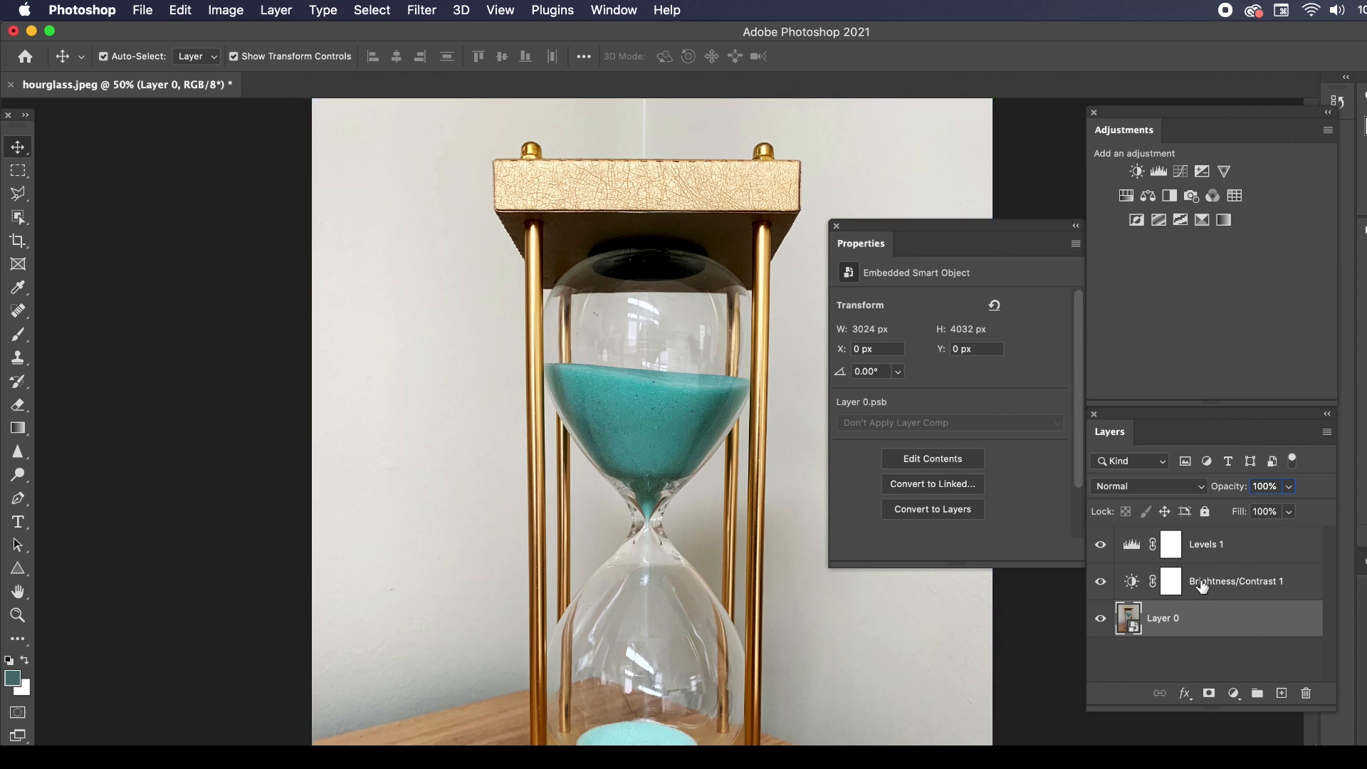
click(1168, 583)
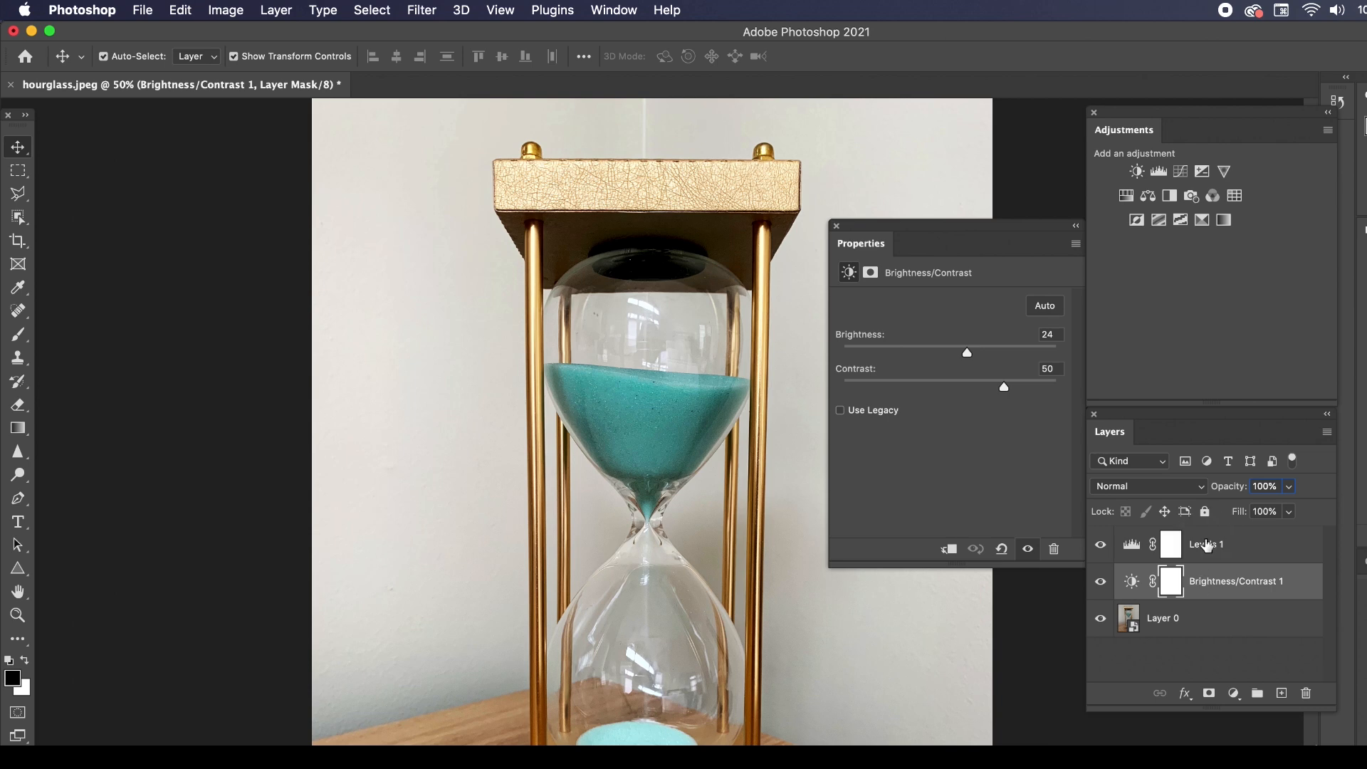
Set the Levels adjustment layer's shadow input to 15 and its highlight input to 249.
click(1215, 552)
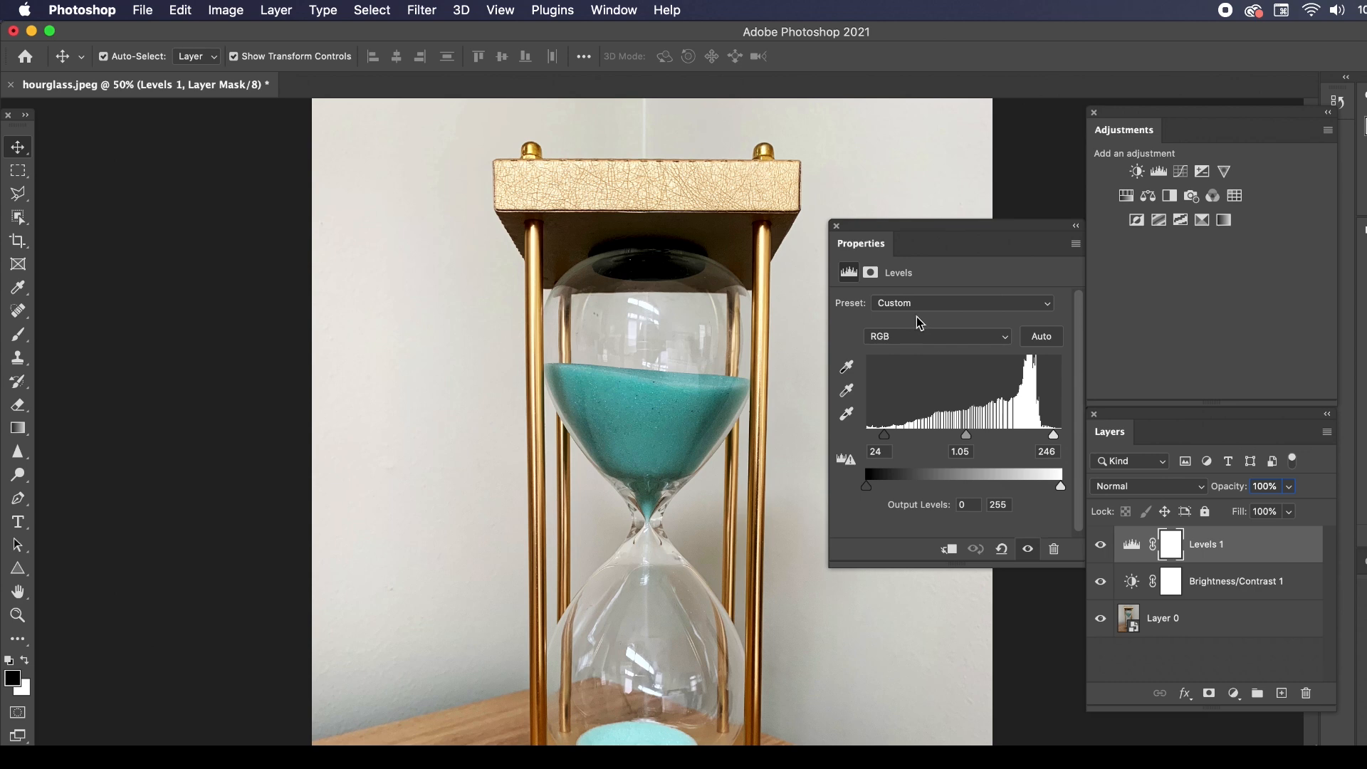
drag(884, 434, 878, 435)
drag(1054, 440, 1059, 440)
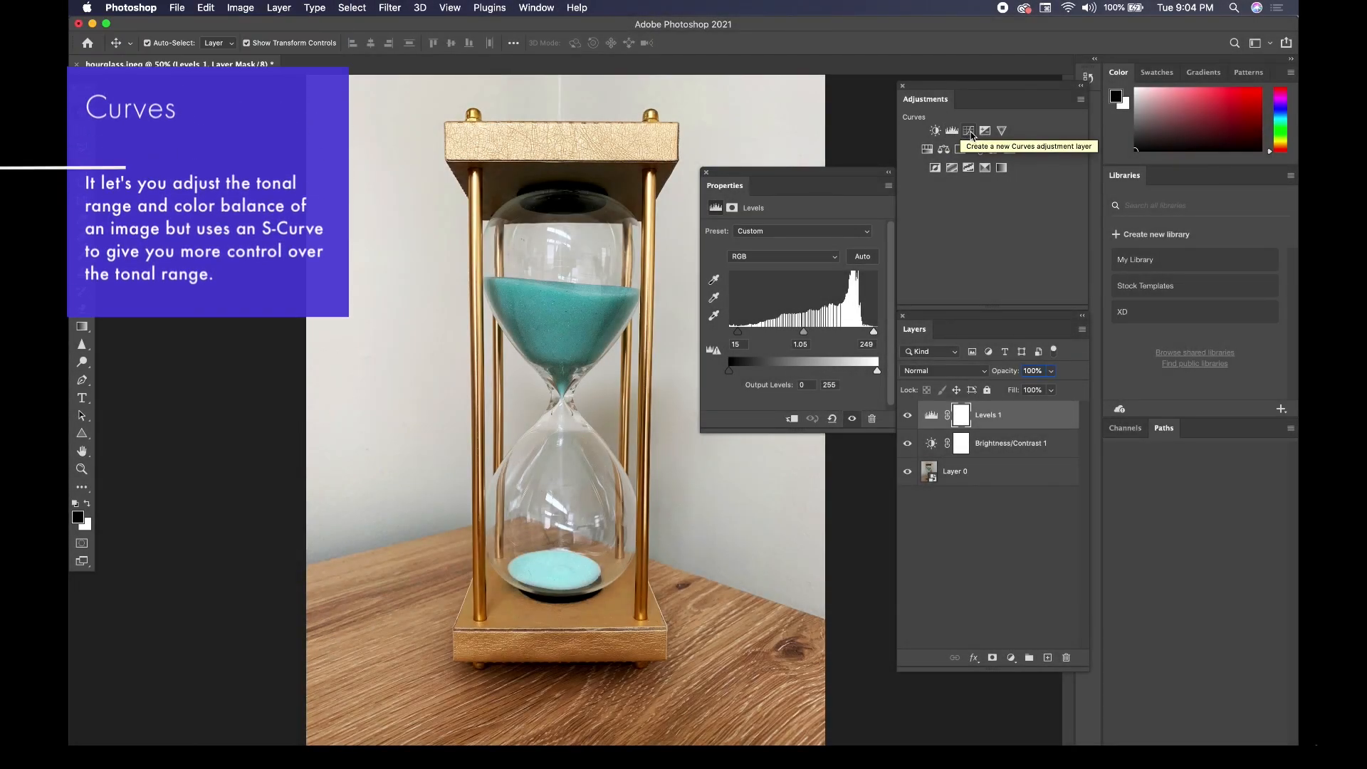
Add a Curves adjustment layer above Levels and brighten the shadows with a raised point near the curve's dark end.
click(970, 133)
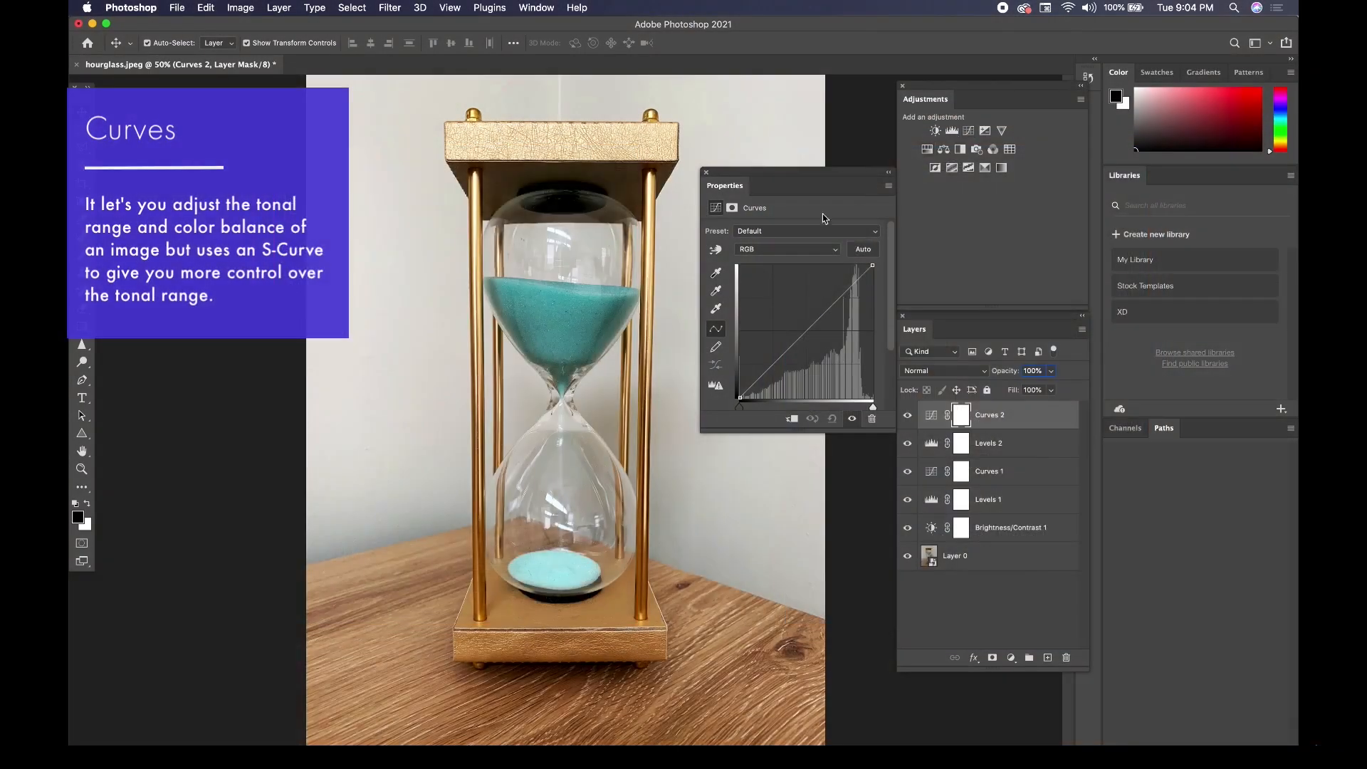
click(739, 407)
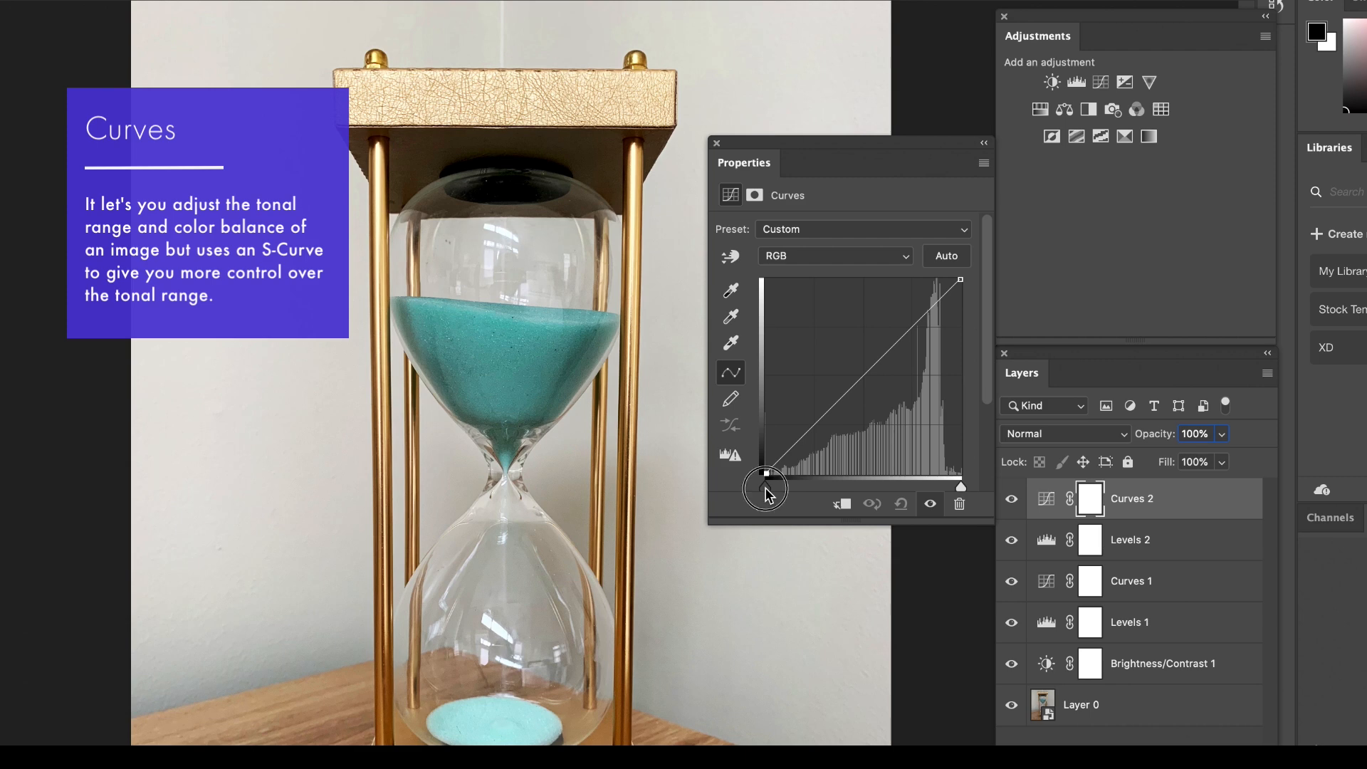
mouse_move(765, 487)
mouse_down()
mouse_move(815, 489)
mouse_move(757, 482)
mouse_up()
mouse_move(960, 484)
mouse_down()
mouse_move(898, 482)
mouse_move(960, 486)
mouse_up()
mouse_move(789, 447)
mouse_down()
mouse_move(787, 433)
mouse_move(780, 452)
mouse_up()
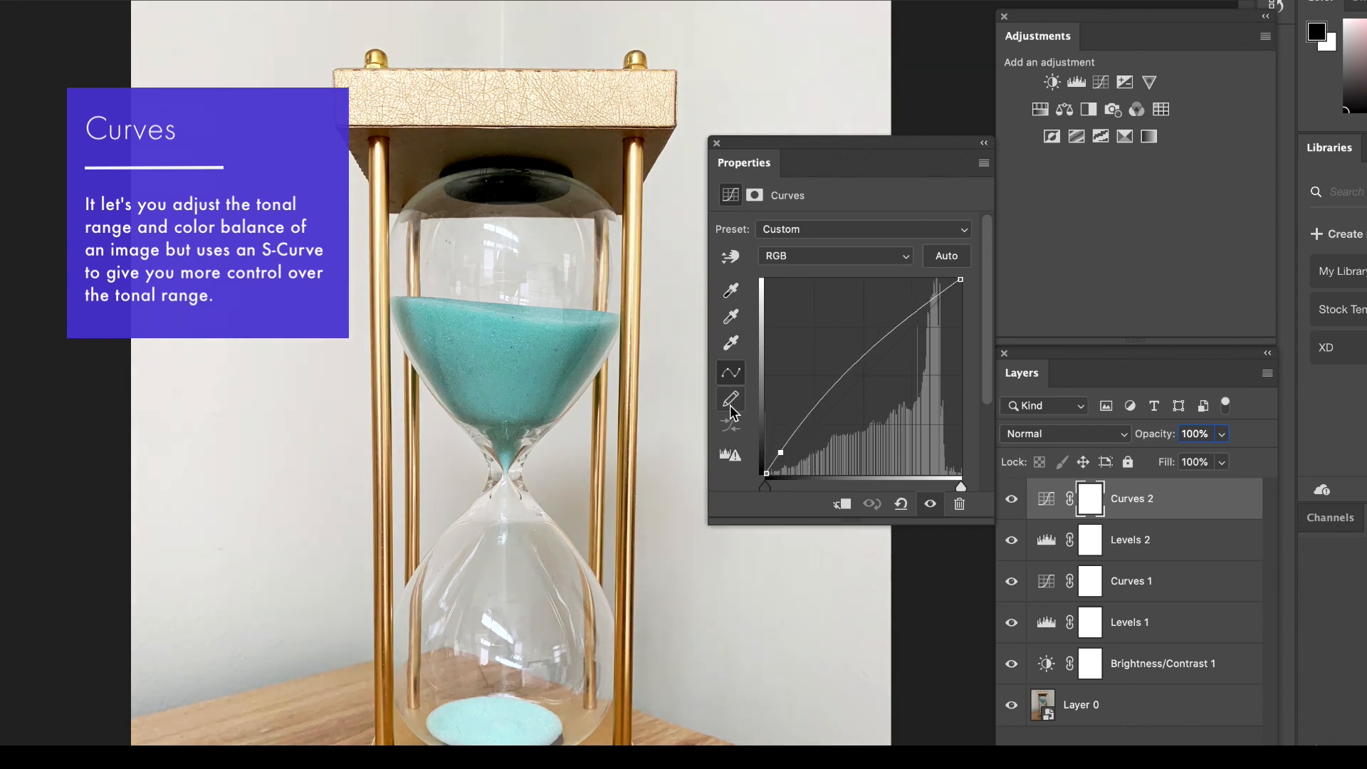
Shape the Curves 2 line with additional points, lowering the midtones and adjusting the highlight region.
click(779, 449)
mouse_move(853, 366)
mouse_down()
mouse_move(847, 347)
mouse_move(853, 384)
mouse_up()
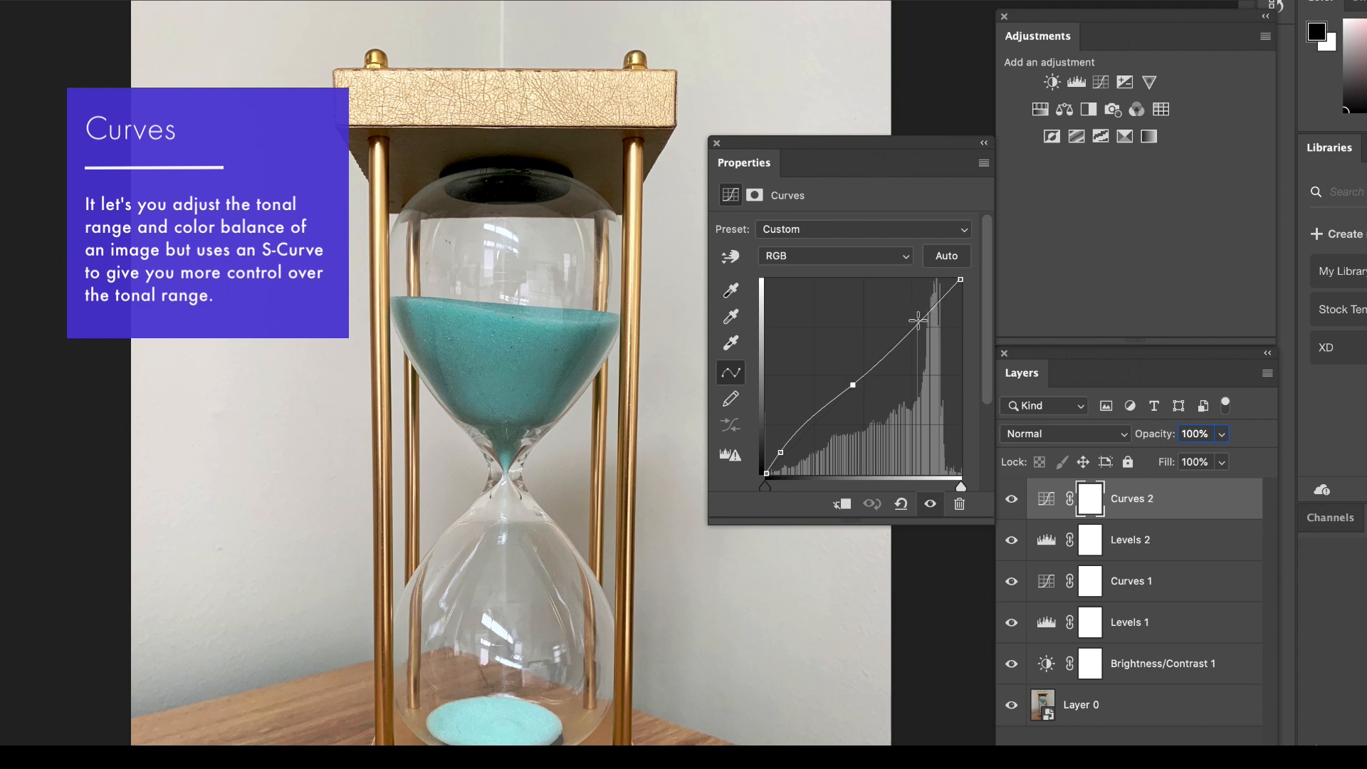
mouse_move(930, 308)
mouse_down()
mouse_move(933, 331)
mouse_move(927, 282)
mouse_move(923, 311)
mouse_up()
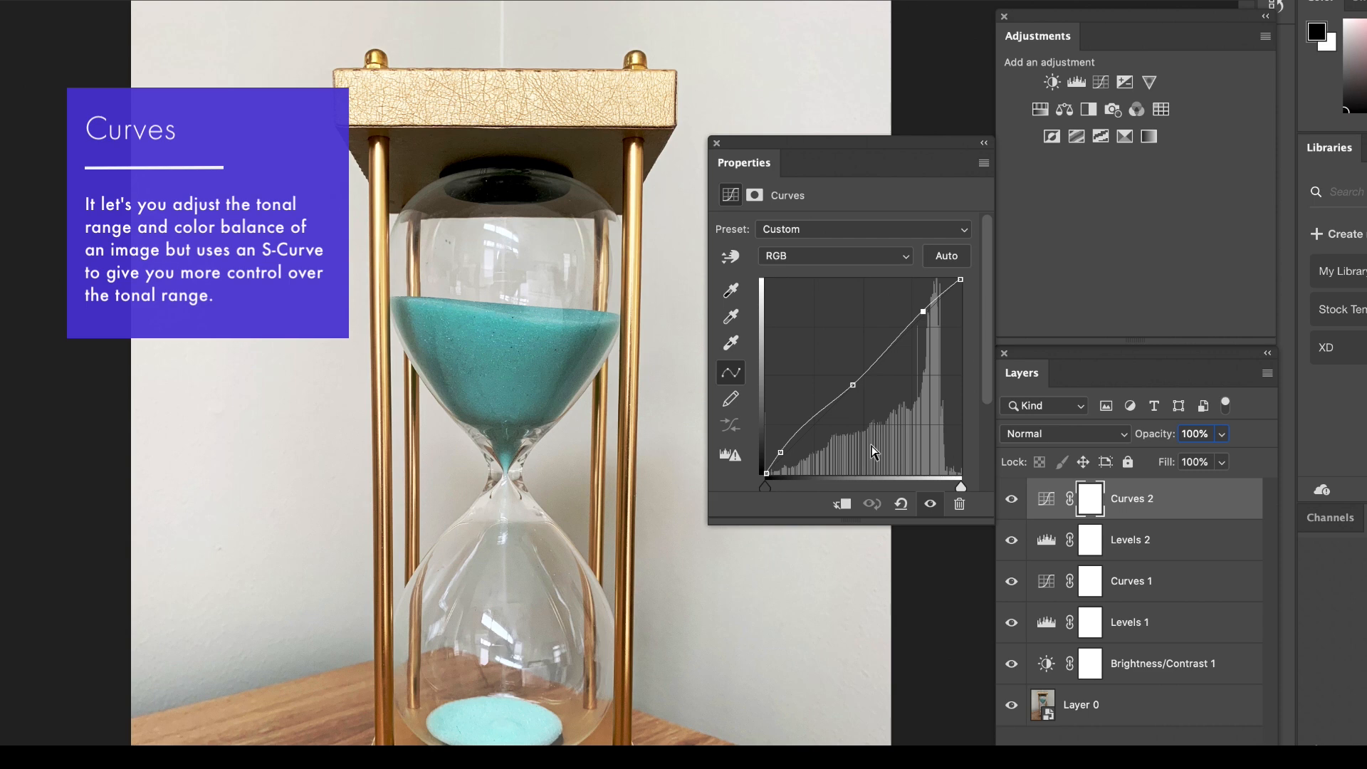
drag(891, 343, 893, 343)
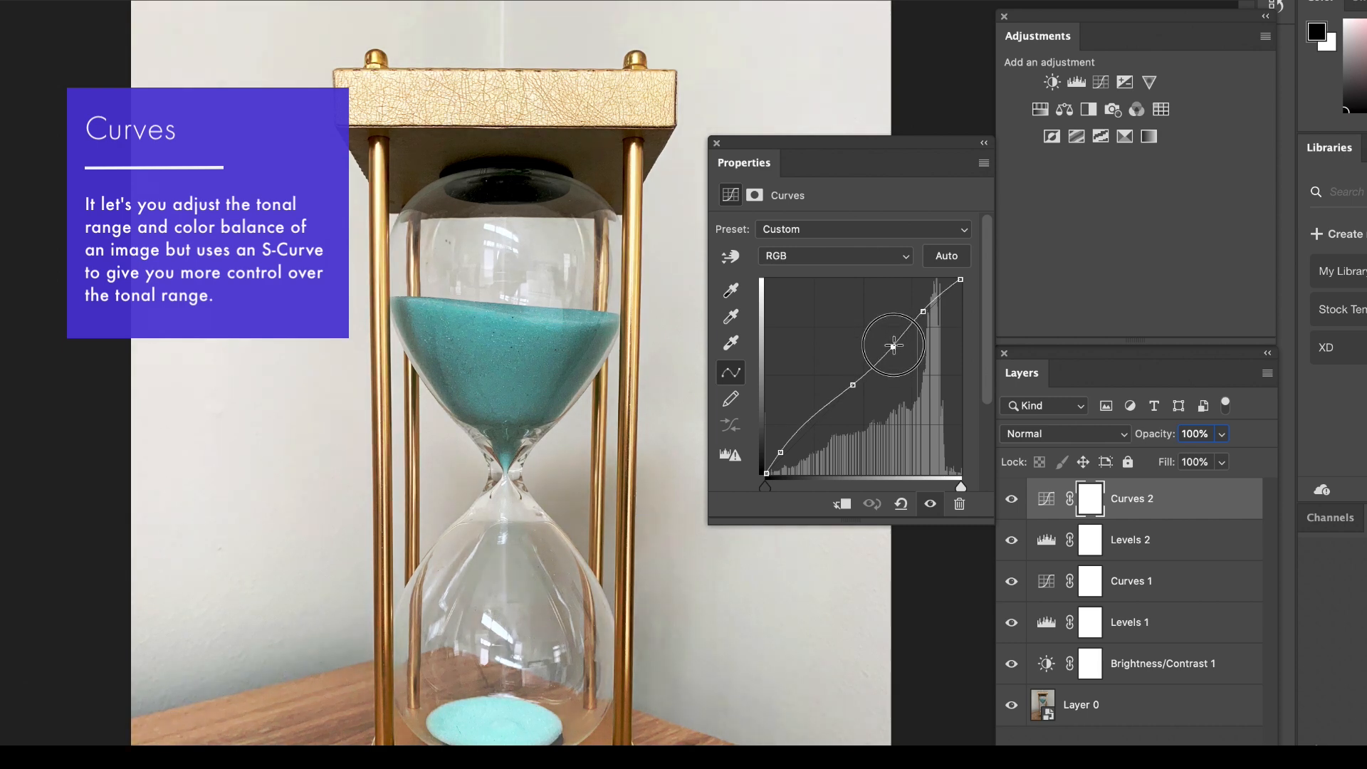
drag(892, 342, 895, 347)
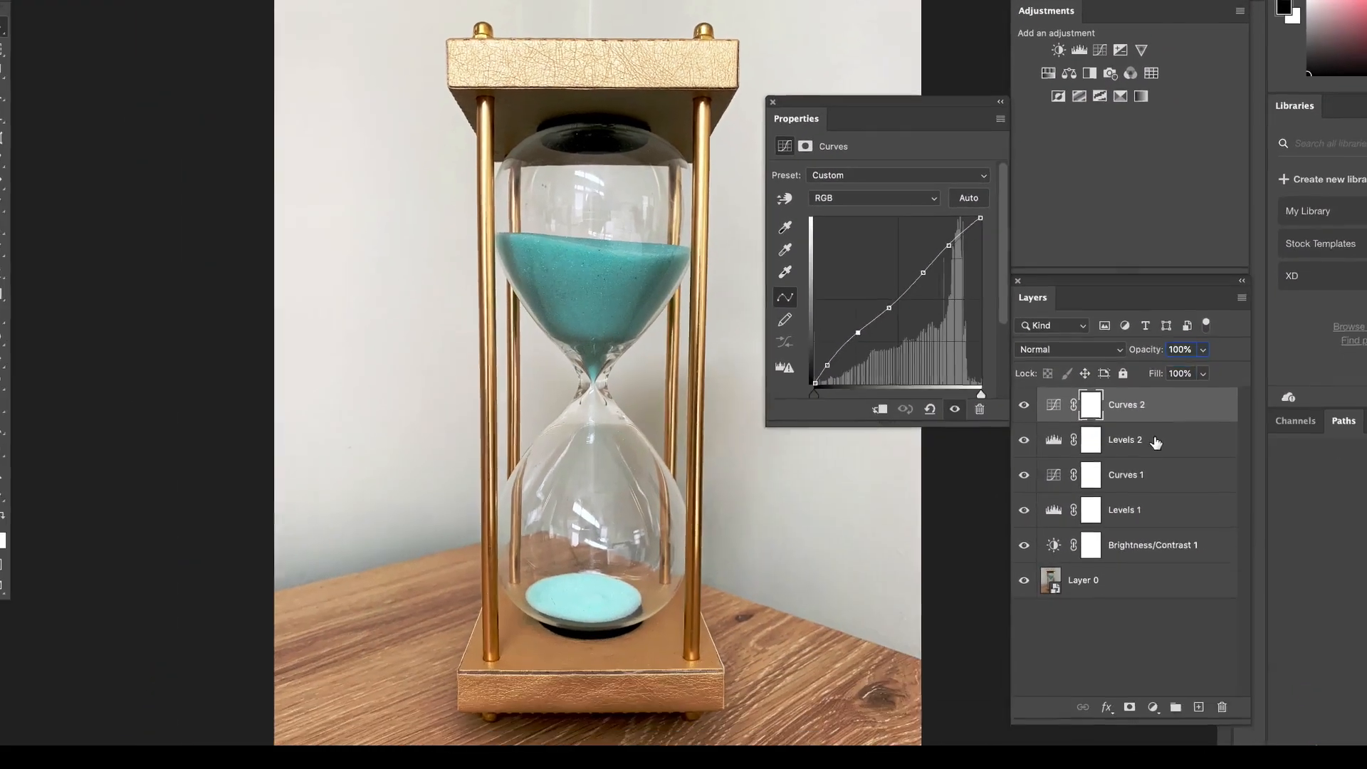
Delete the Levels 2 and Curves 2 adjustment layers, and shape the remaining Curves layer with midtone and highlight points.
drag(1154, 445, 1222, 690)
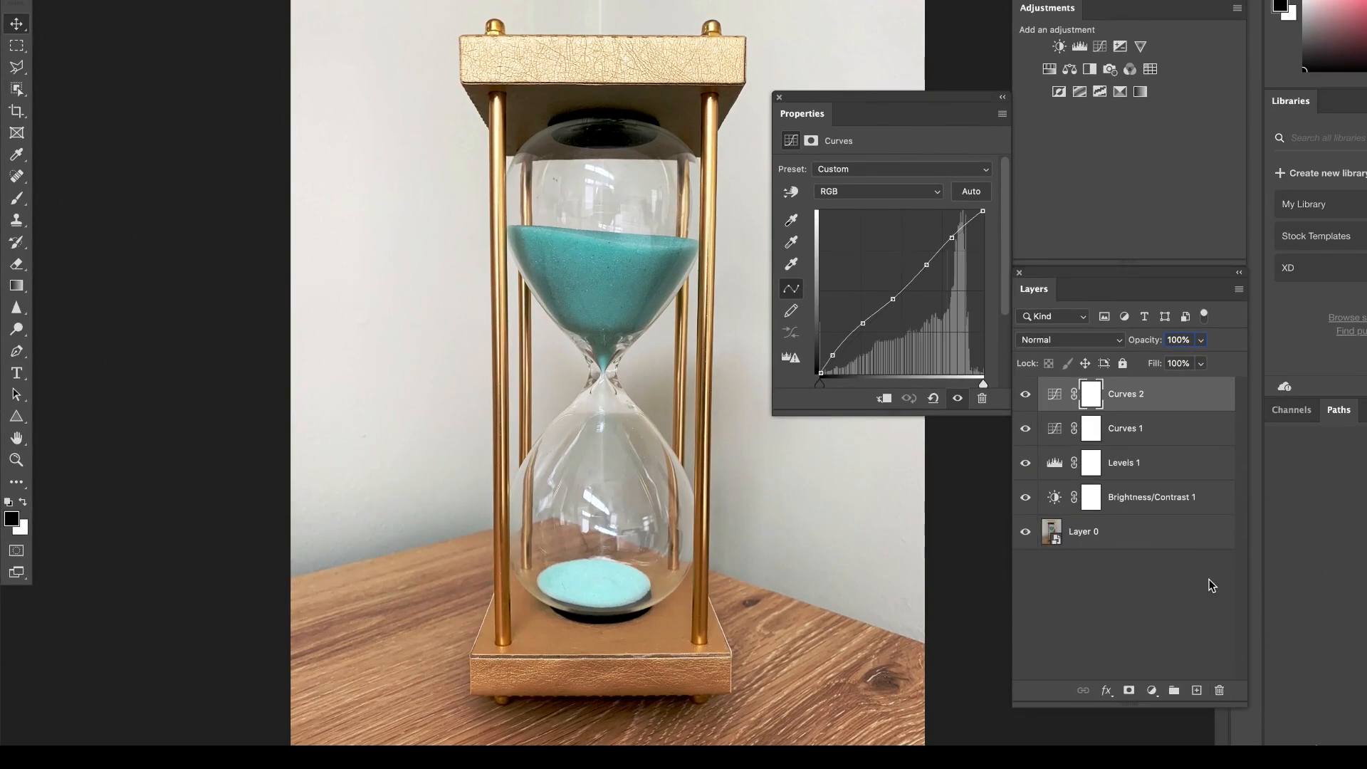
drag(1171, 404, 1219, 690)
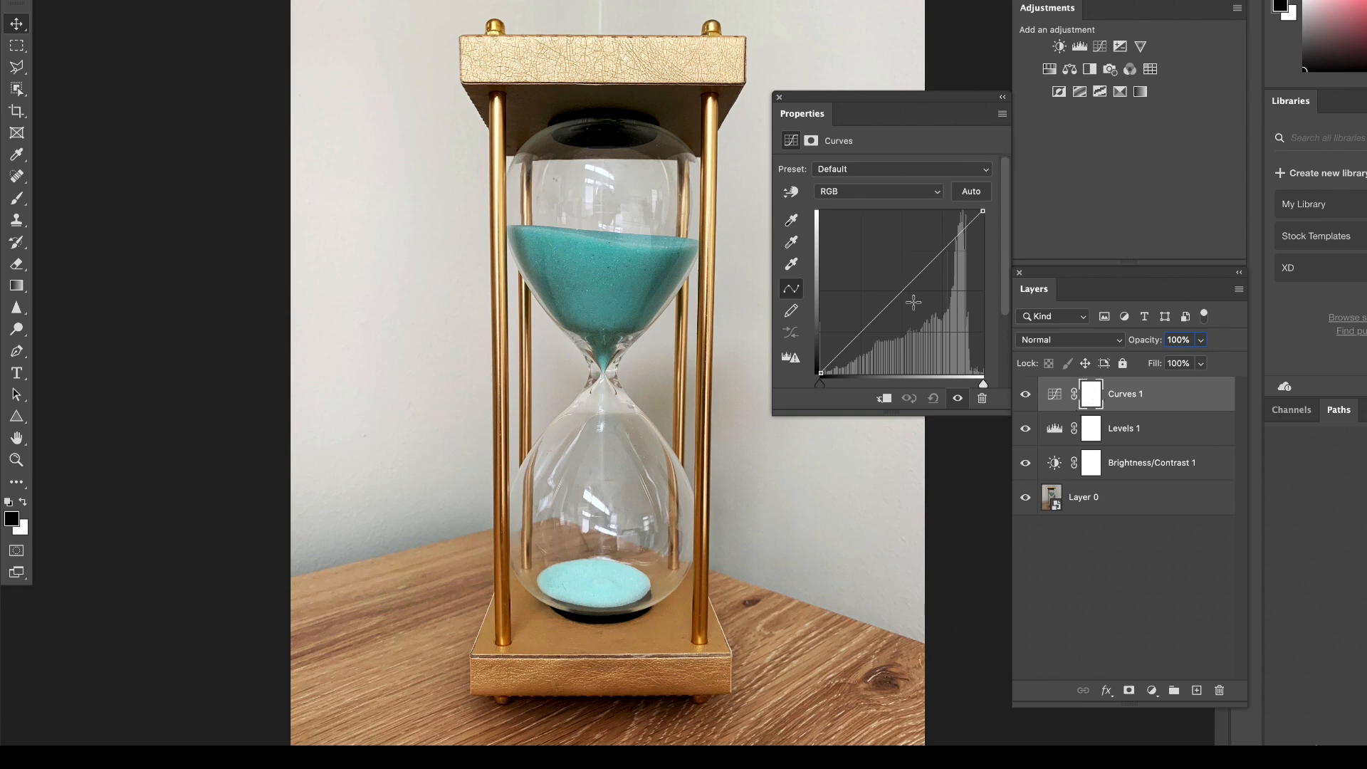
drag(898, 297, 901, 306)
mouse_move(964, 230)
mouse_down()
mouse_move(953, 235)
mouse_move(963, 228)
mouse_up()
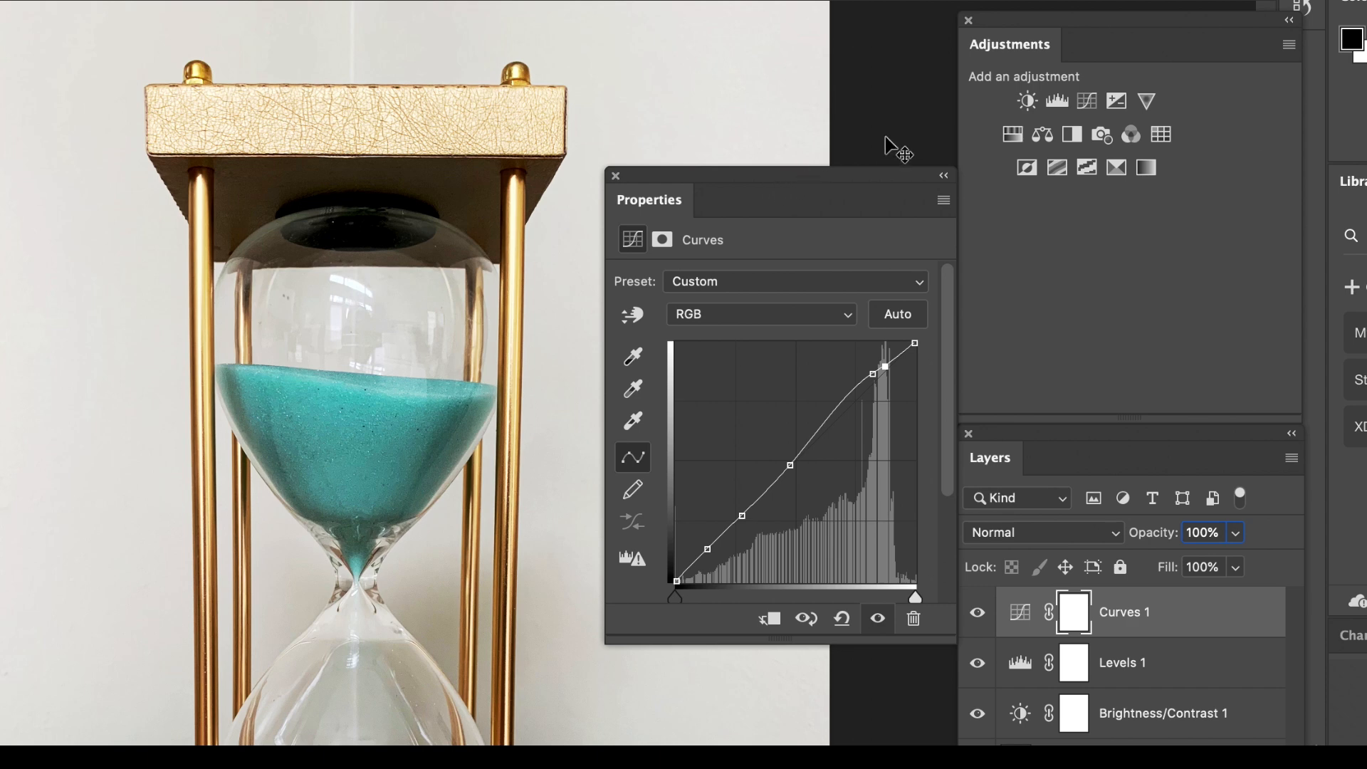
Add an Exposure adjustment layer above Curves and try extreme overexposure and underexposure down to -19.66, returning Exposure to 0.00.
click(1117, 101)
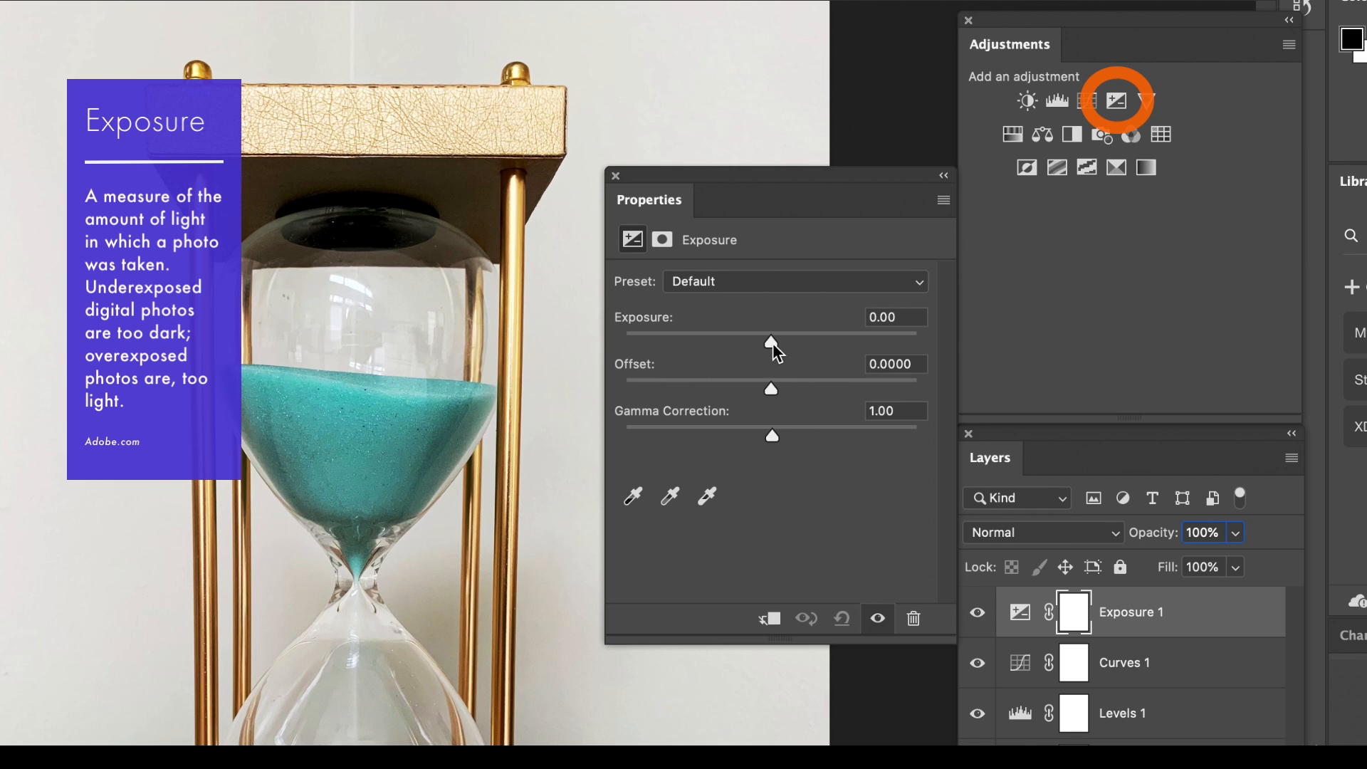
drag(772, 340, 811, 342)
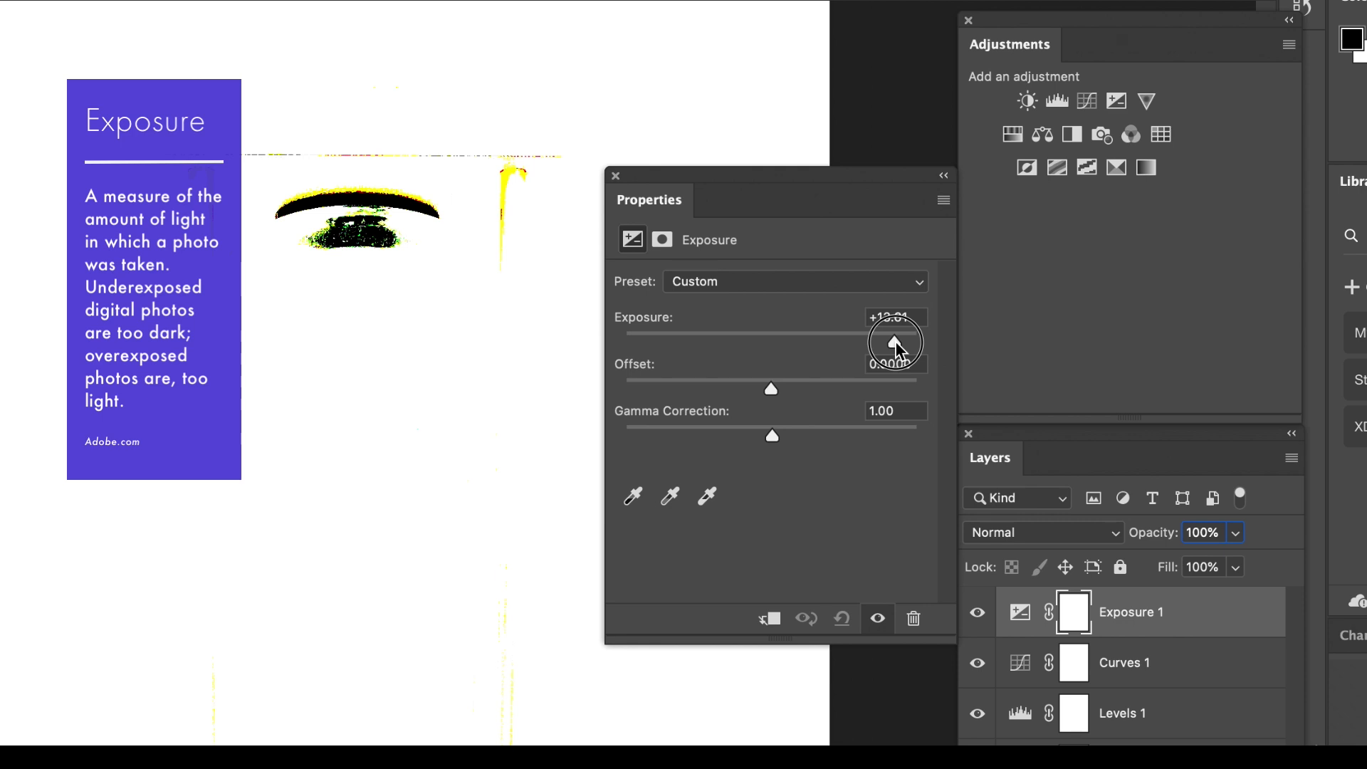
drag(895, 342, 625, 336)
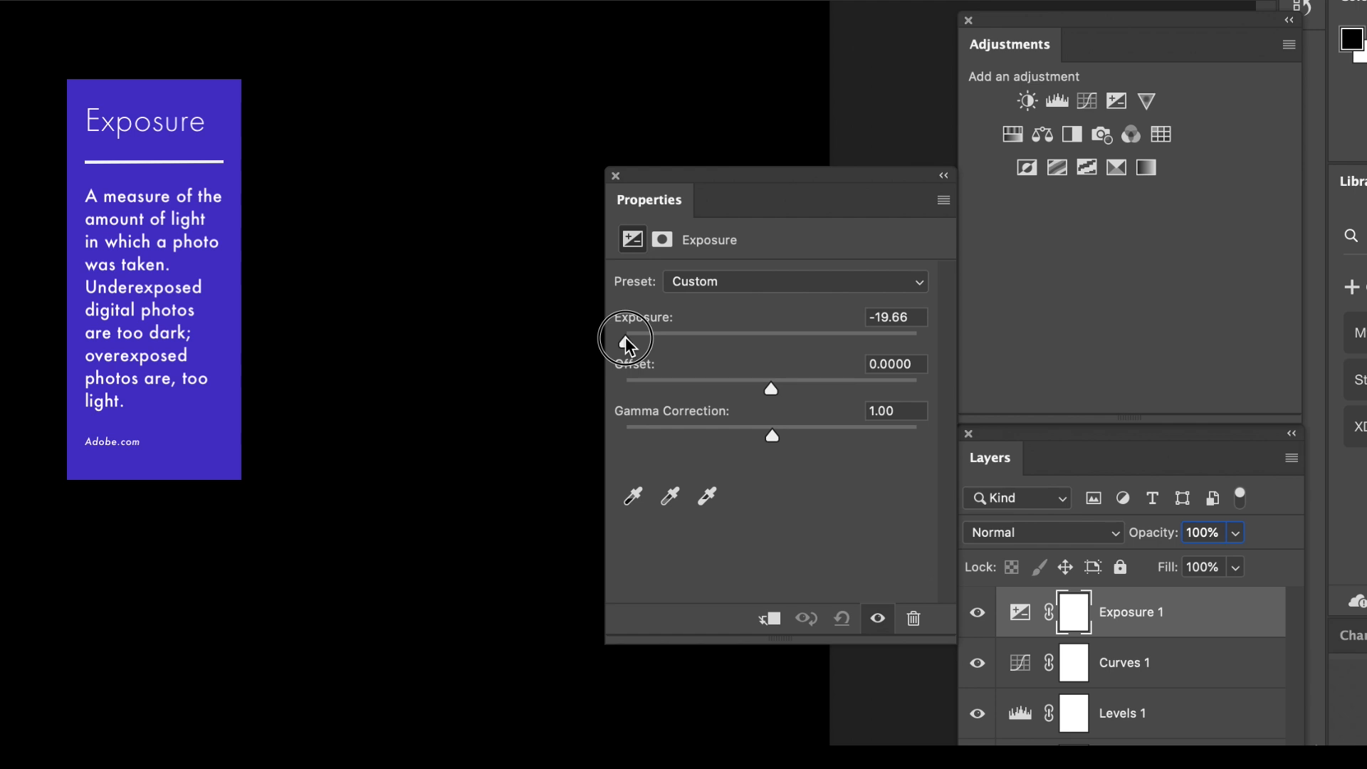
drag(625, 336, 771, 341)
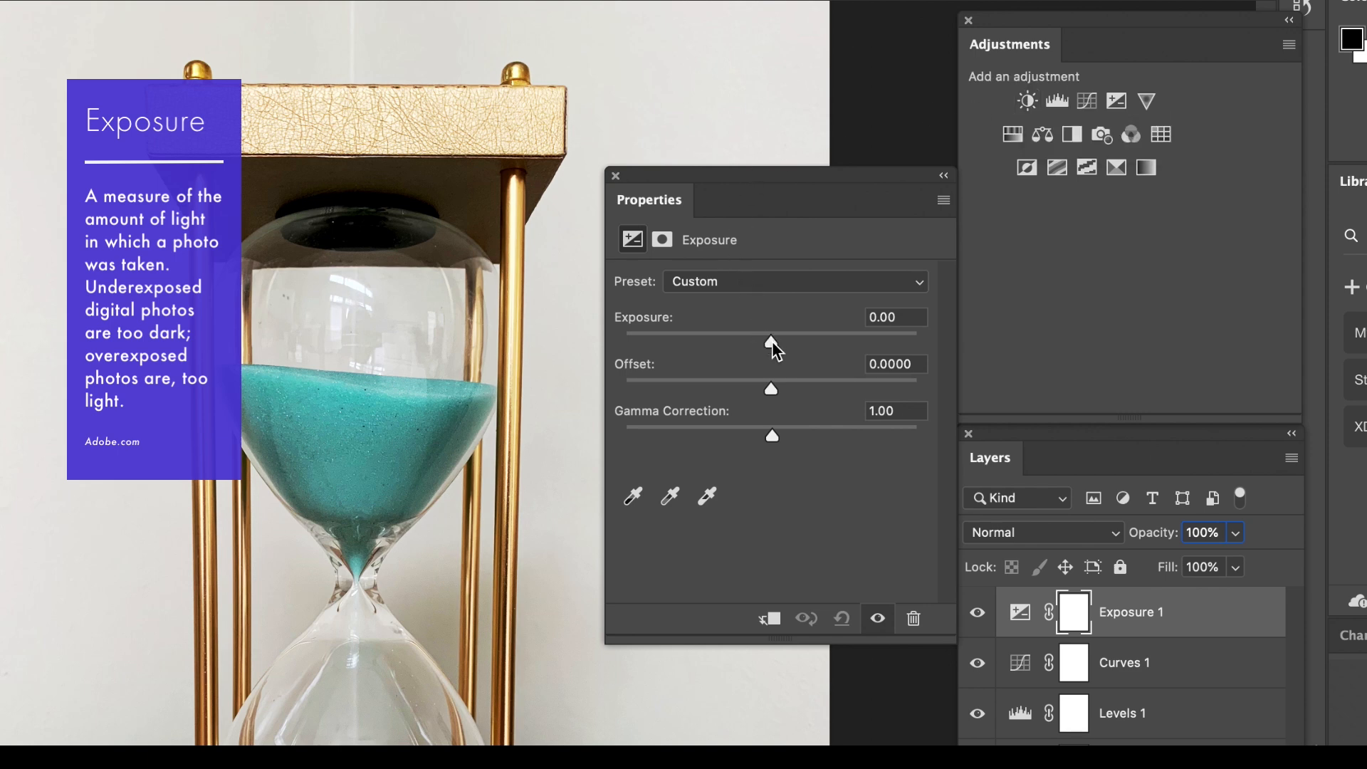
drag(772, 340, 772, 342)
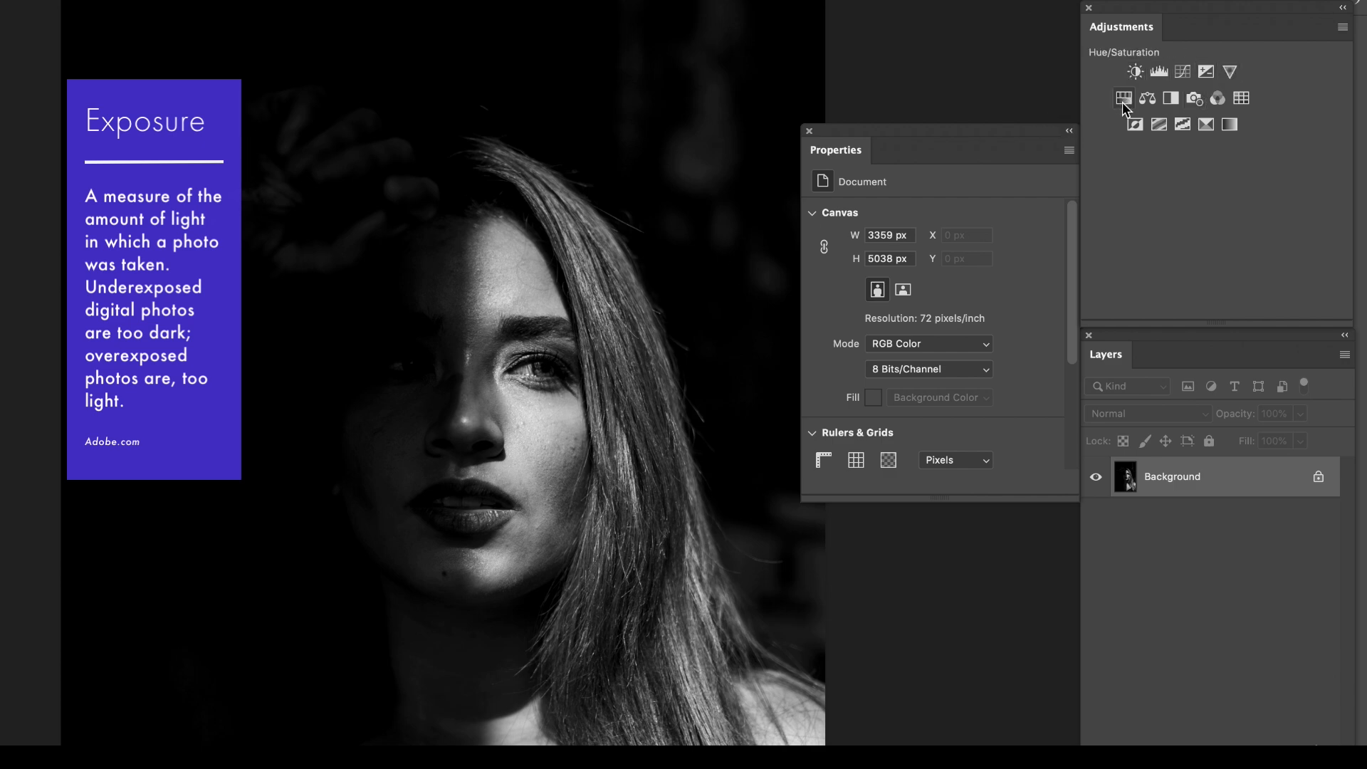
Add an Exposure adjustment layer to the dark portrait photo and set its Exposure to +0.39.
click(1206, 72)
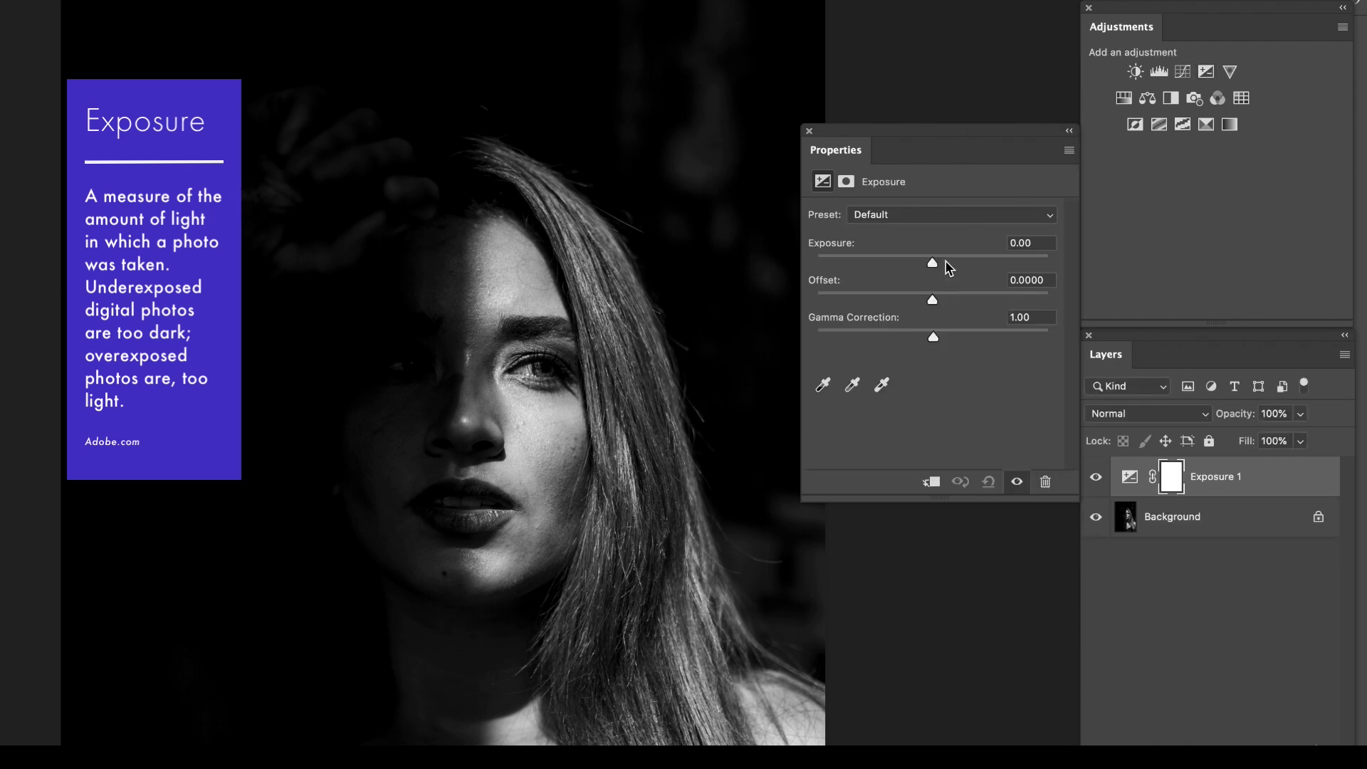
drag(933, 262, 977, 265)
click(946, 265)
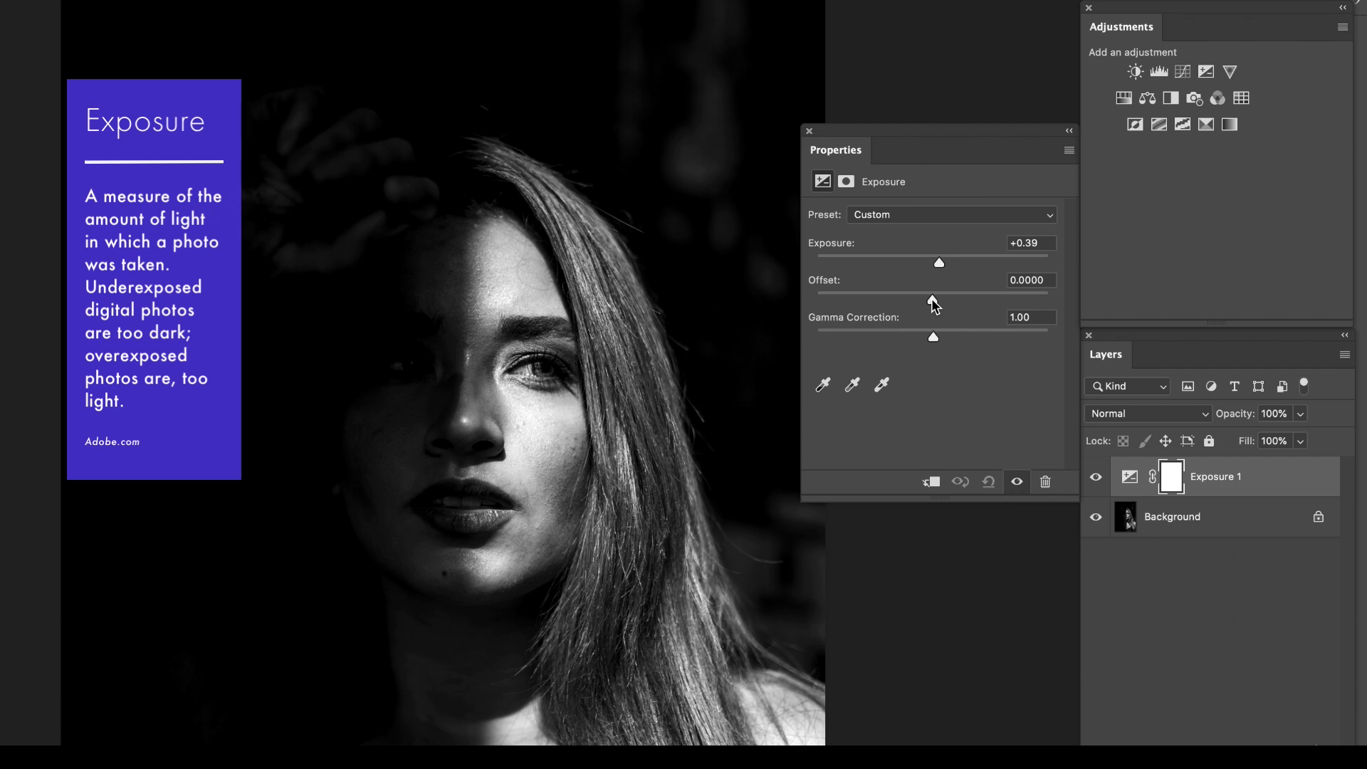
Try Offset at +0.1597 and +0.0042 and Gamma Correction at 0.82 and 1.10, and reset the portrait's Exposure adjustment to its defaults.
click(968, 298)
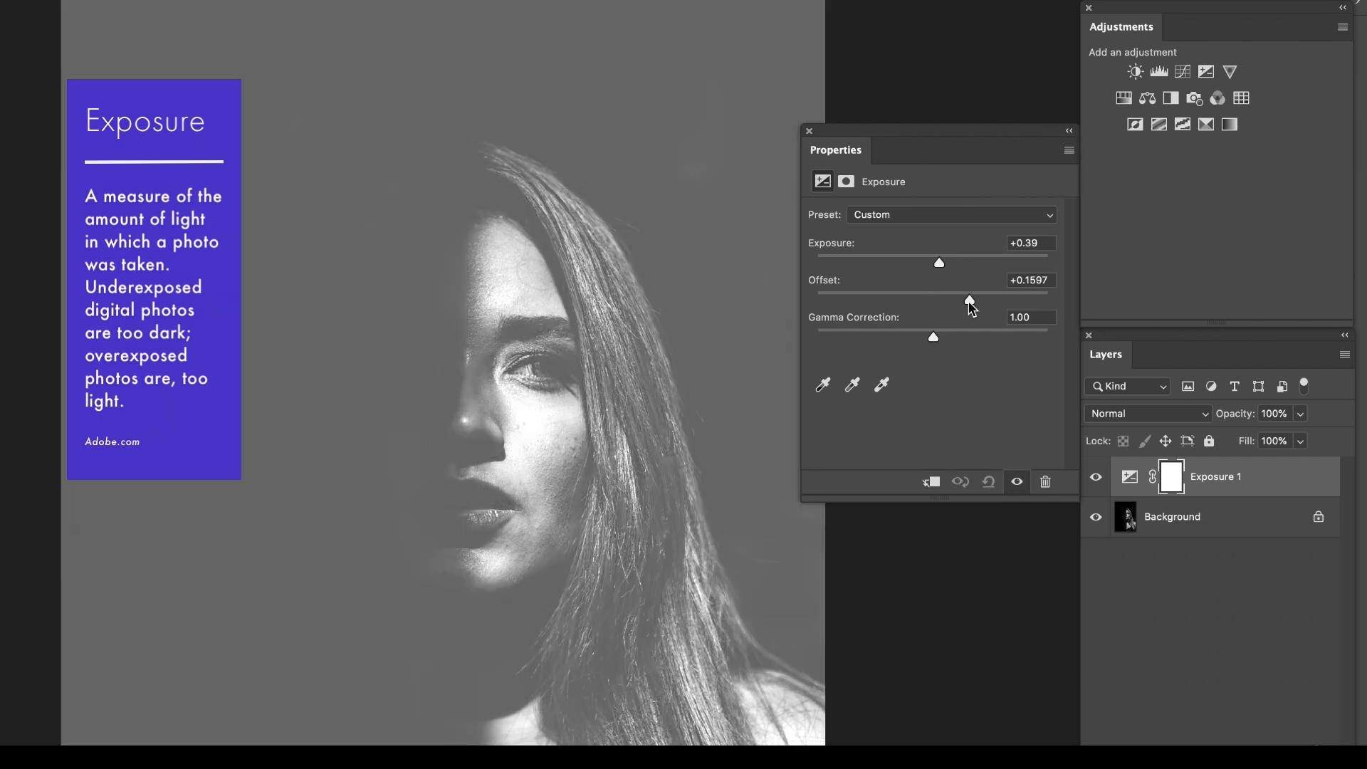
drag(975, 304, 933, 302)
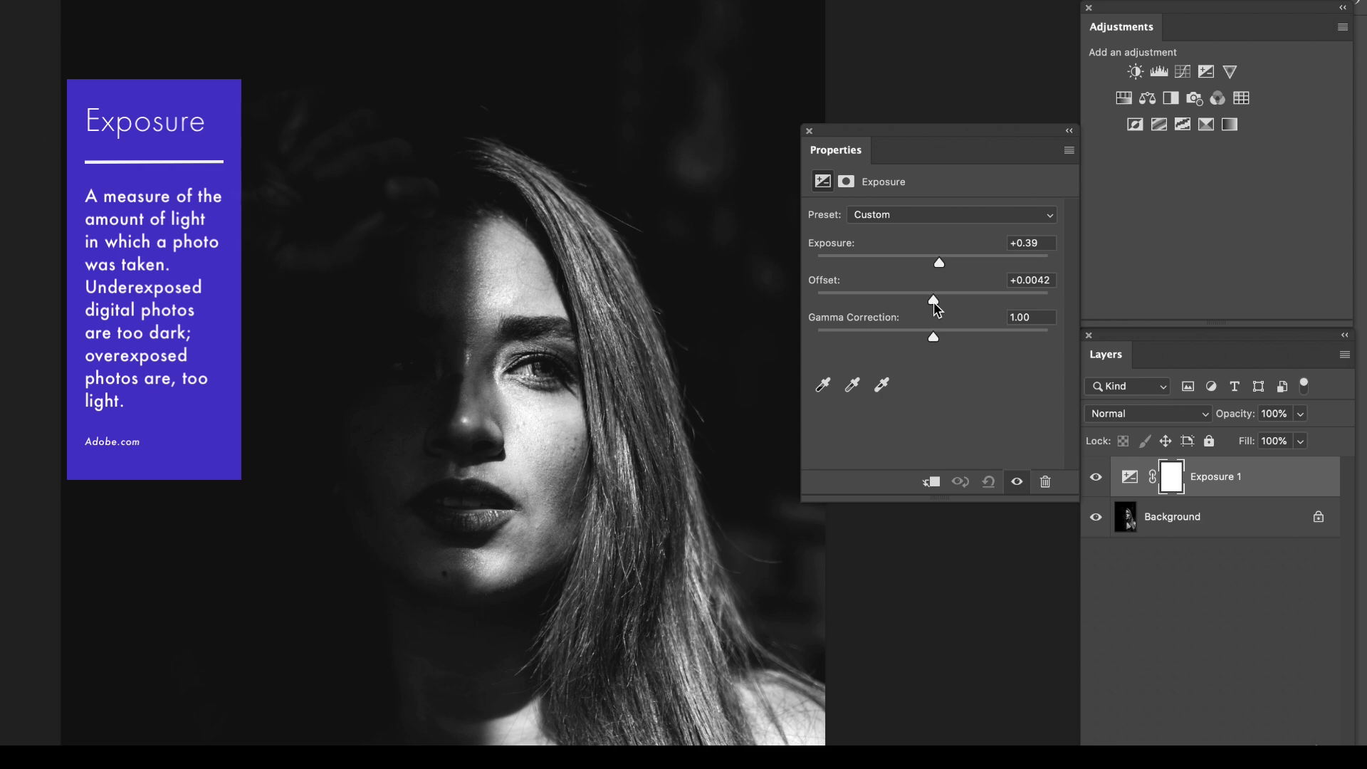
click(948, 337)
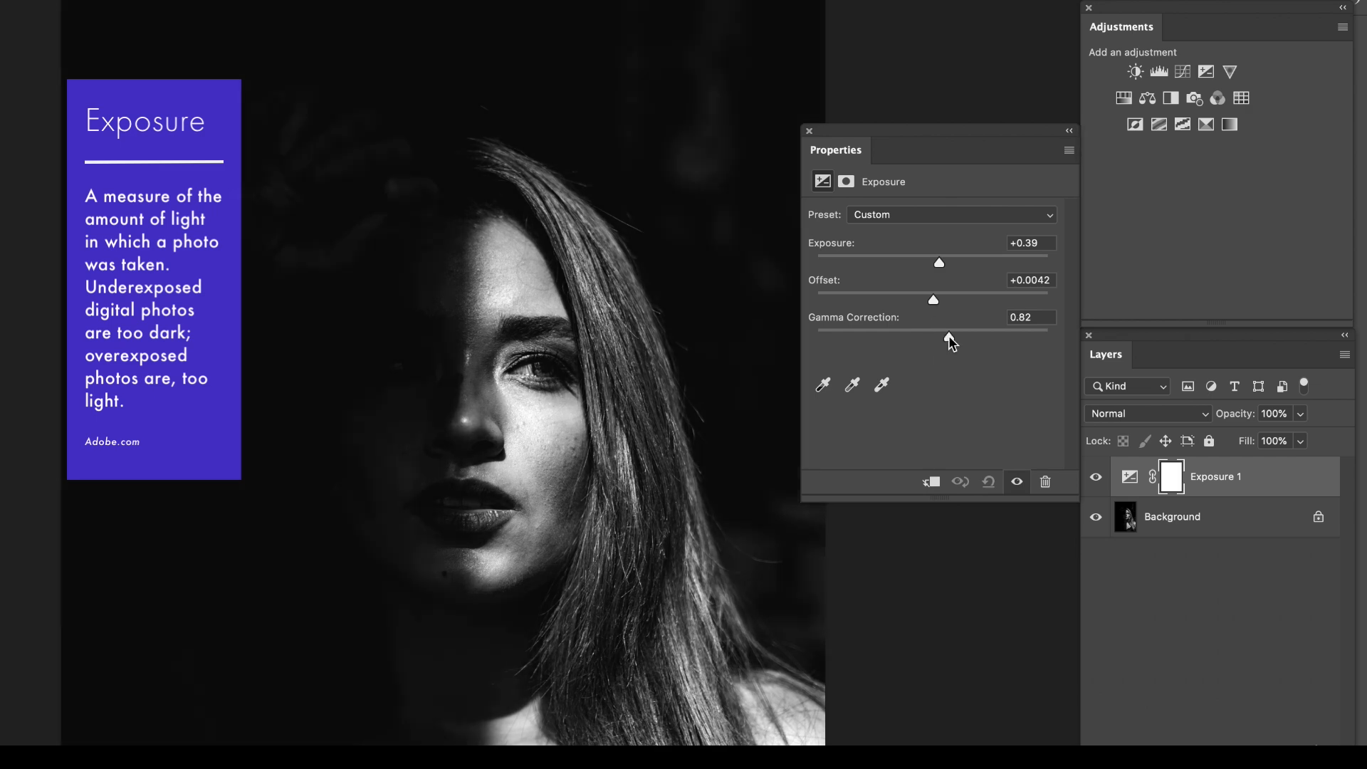
mouse_move(949, 336)
mouse_down()
mouse_move(931, 335)
mouse_move(977, 345)
mouse_move(925, 345)
mouse_up()
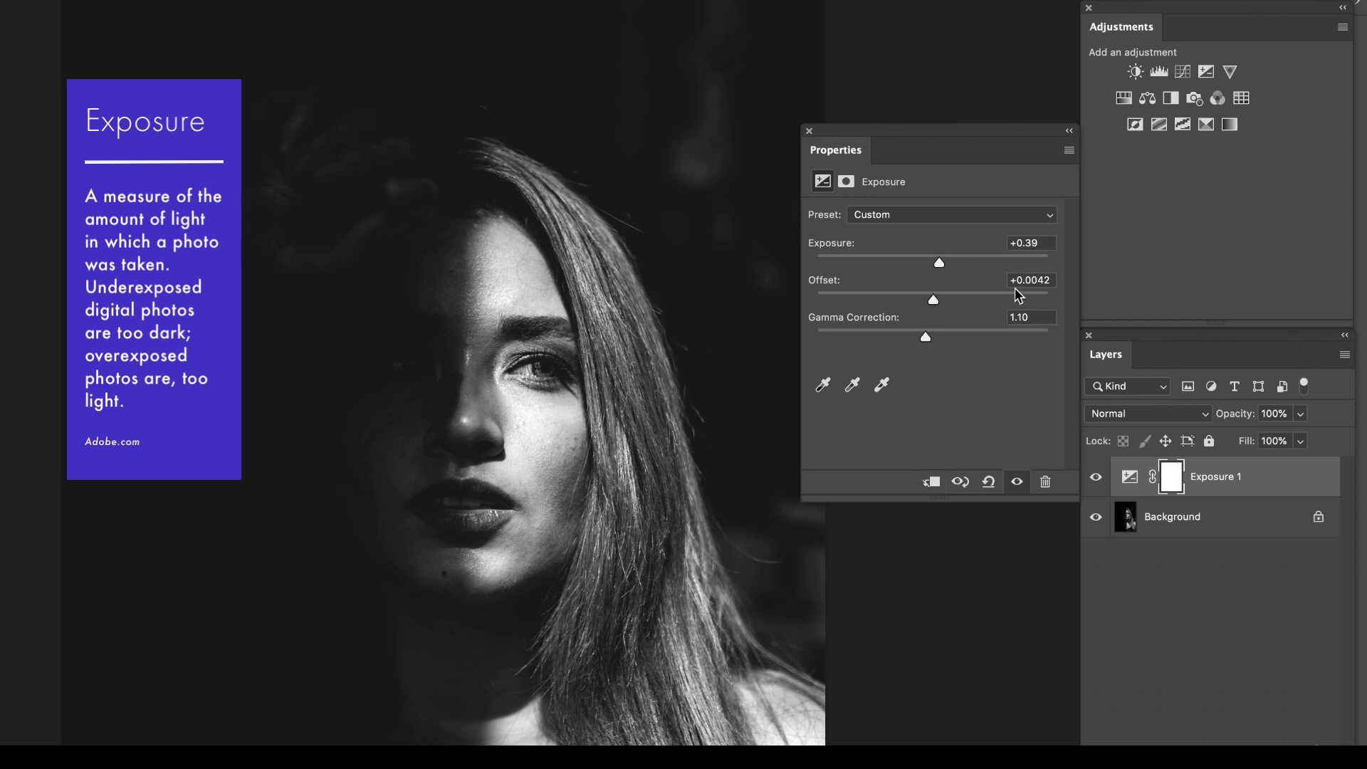
click(993, 490)
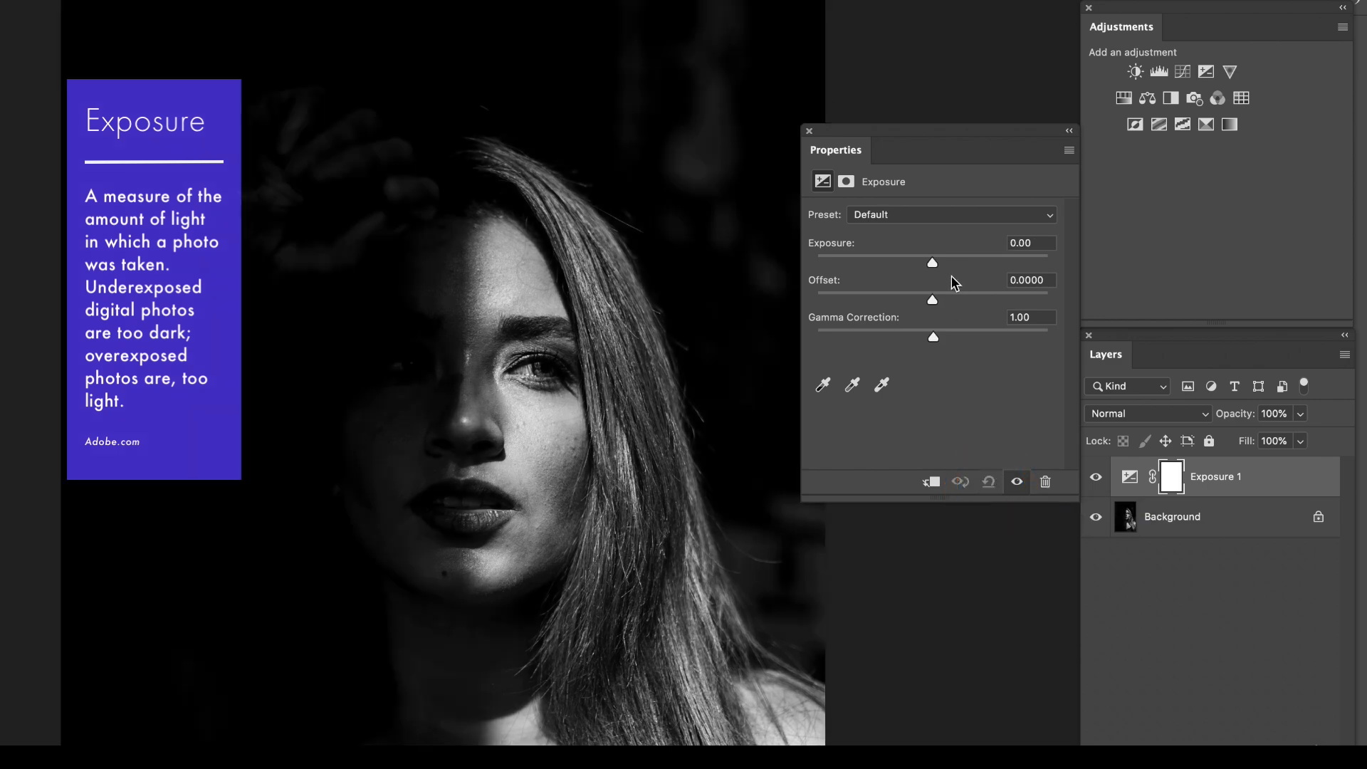
Set the portrait's Exposure to +0.62 and Gamma Correction to 1.22, and brighten the gamma slightly further.
drag(941, 265, 946, 265)
drag(928, 340, 916, 337)
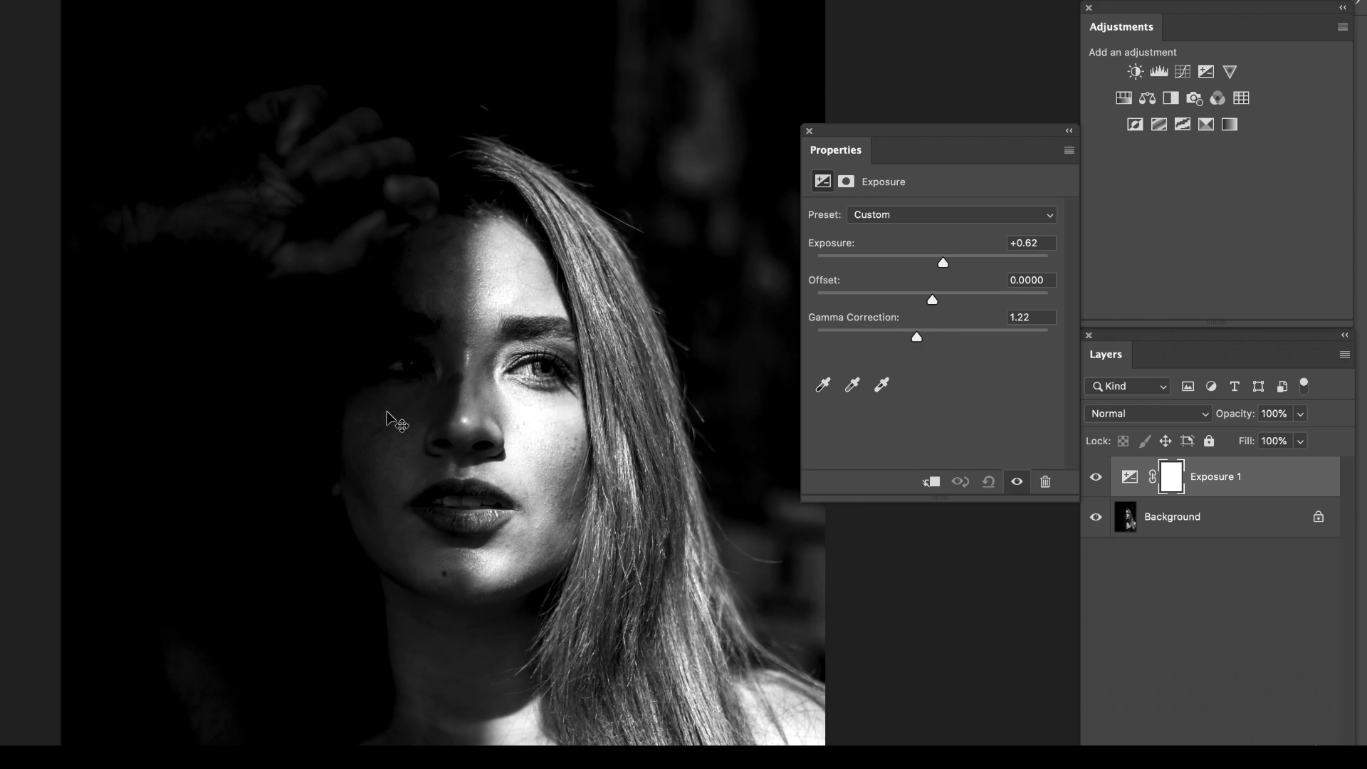
drag(917, 336, 909, 336)
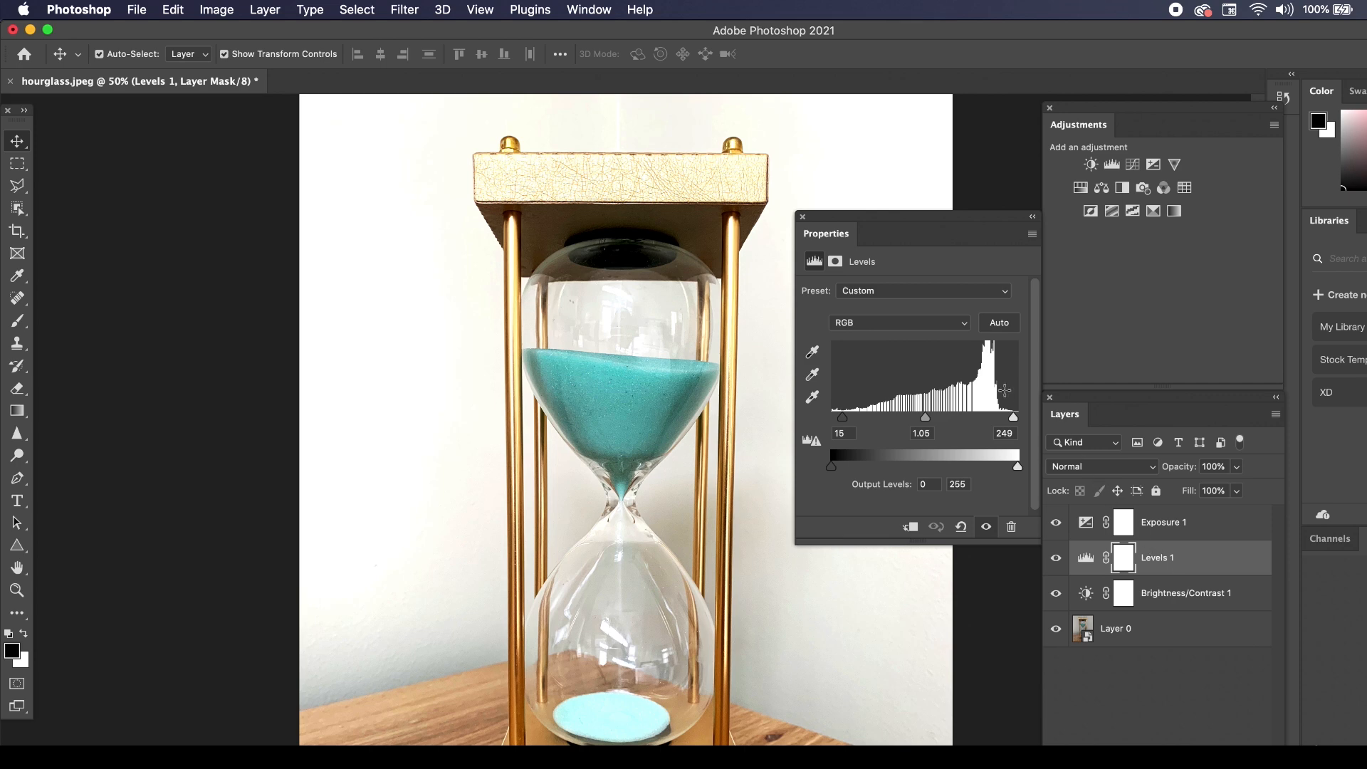
Set the hourglass photo's Exposure adjustment layer to an Exposure of +0.22 and raise its Gamma Correction slightly.
click(1157, 525)
click(930, 331)
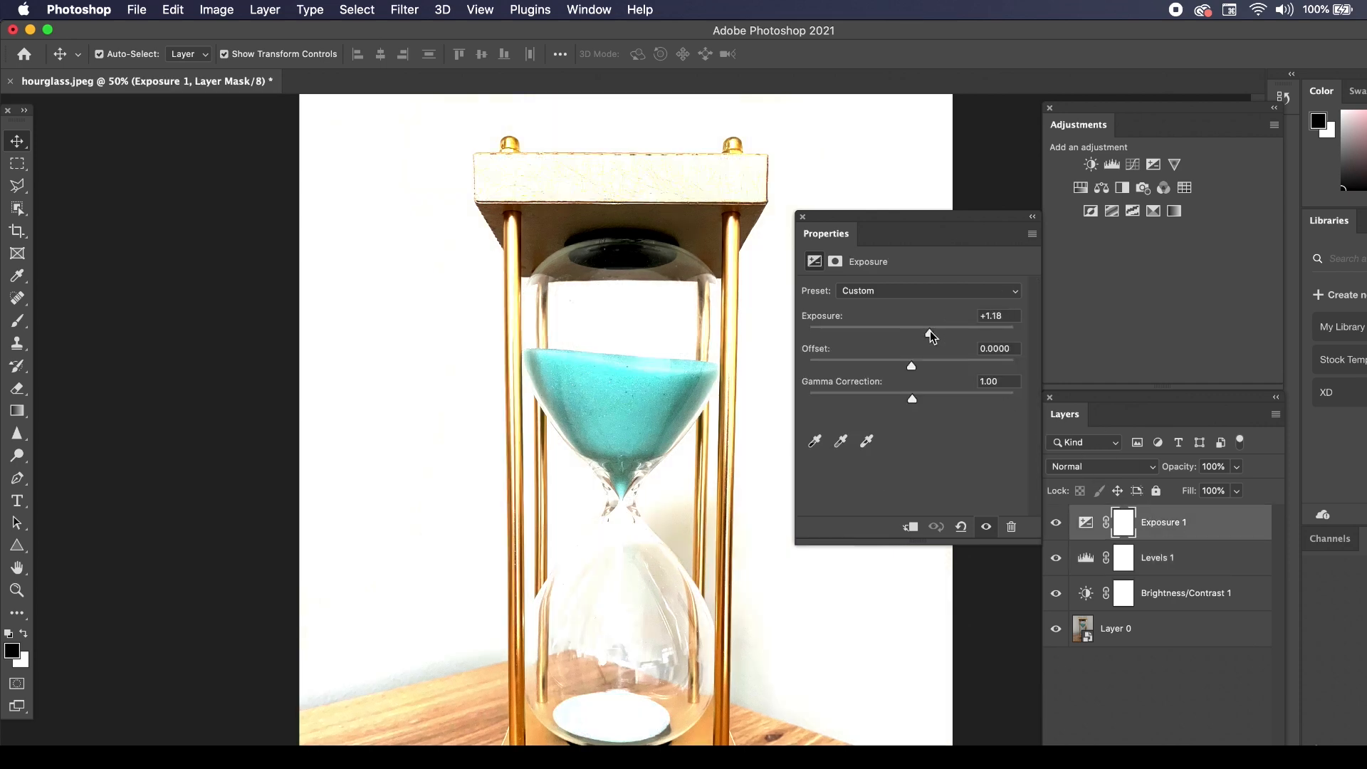
drag(918, 333, 919, 337)
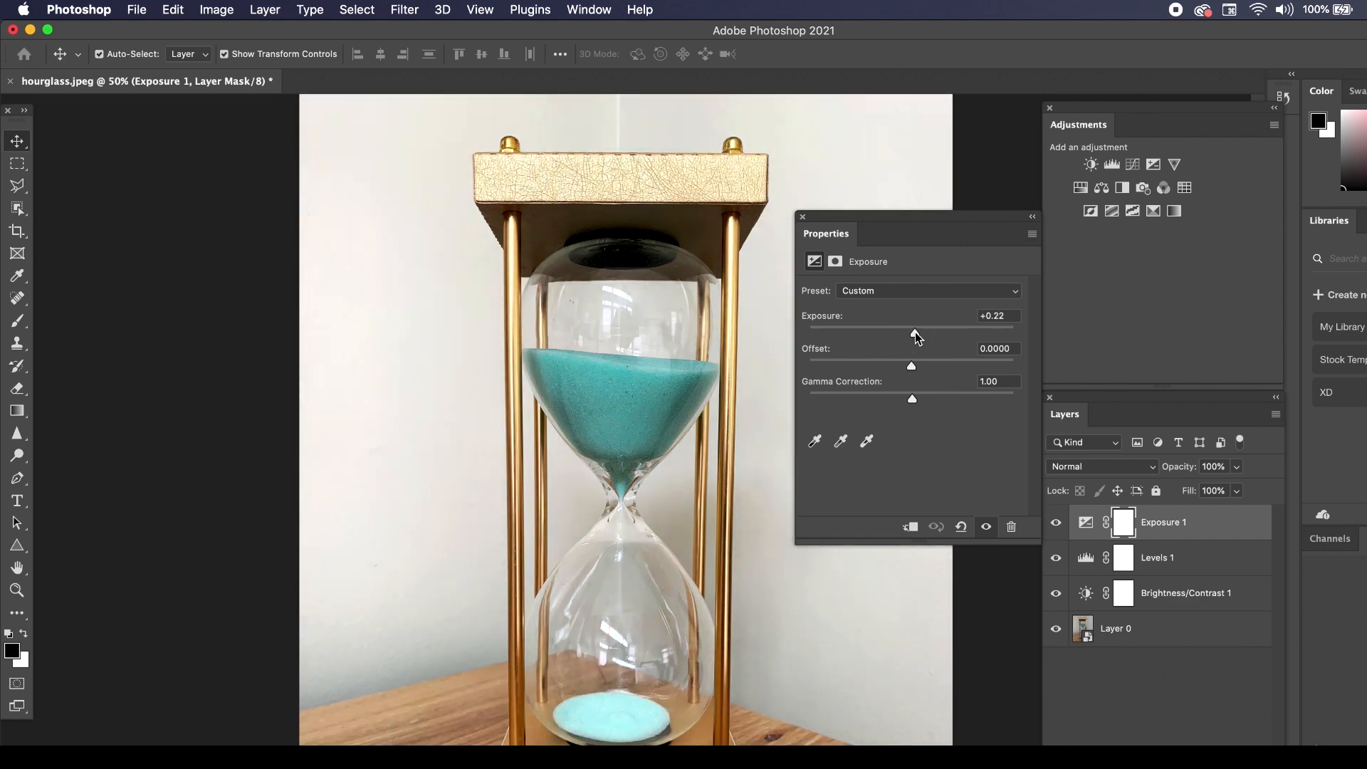
drag(901, 402, 899, 400)
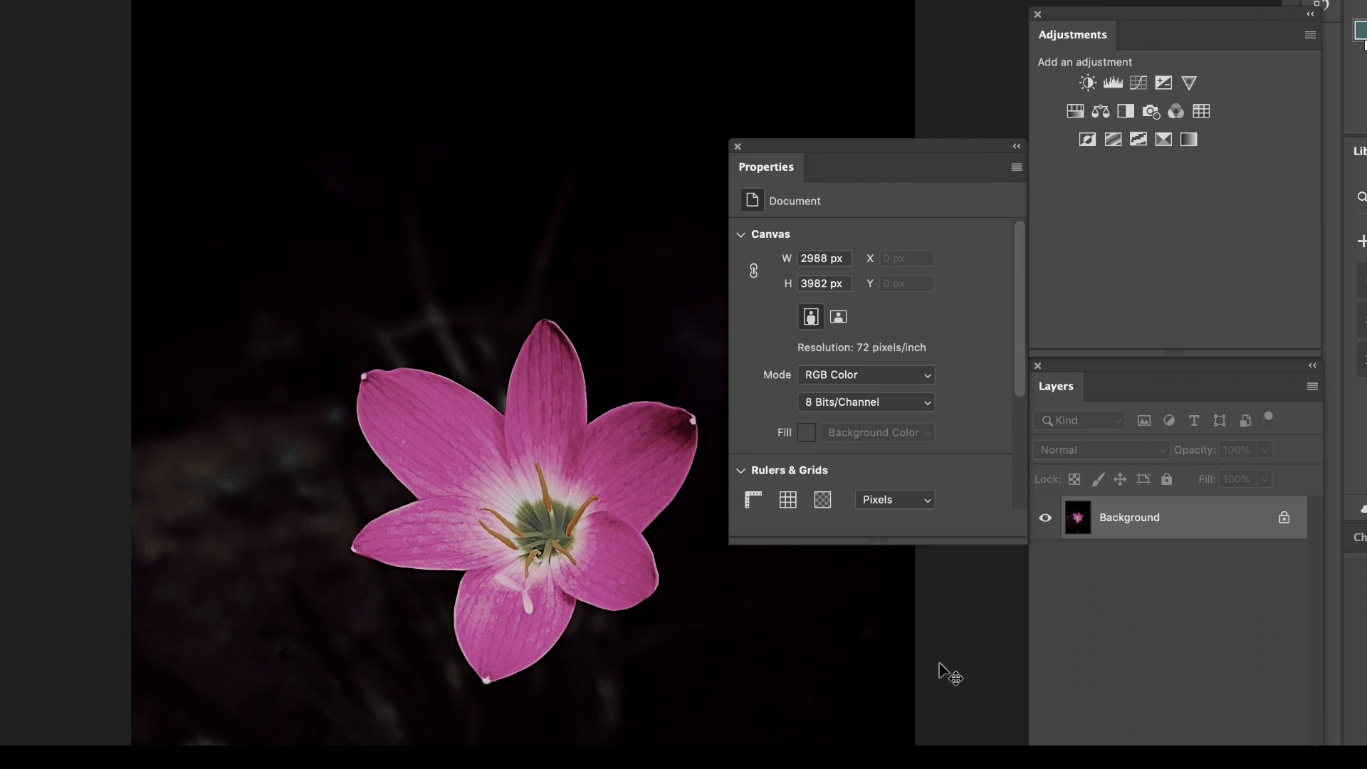
Add a Vibrance adjustment layer to the pink flower photo and set its Saturation to +42.
click(1187, 85)
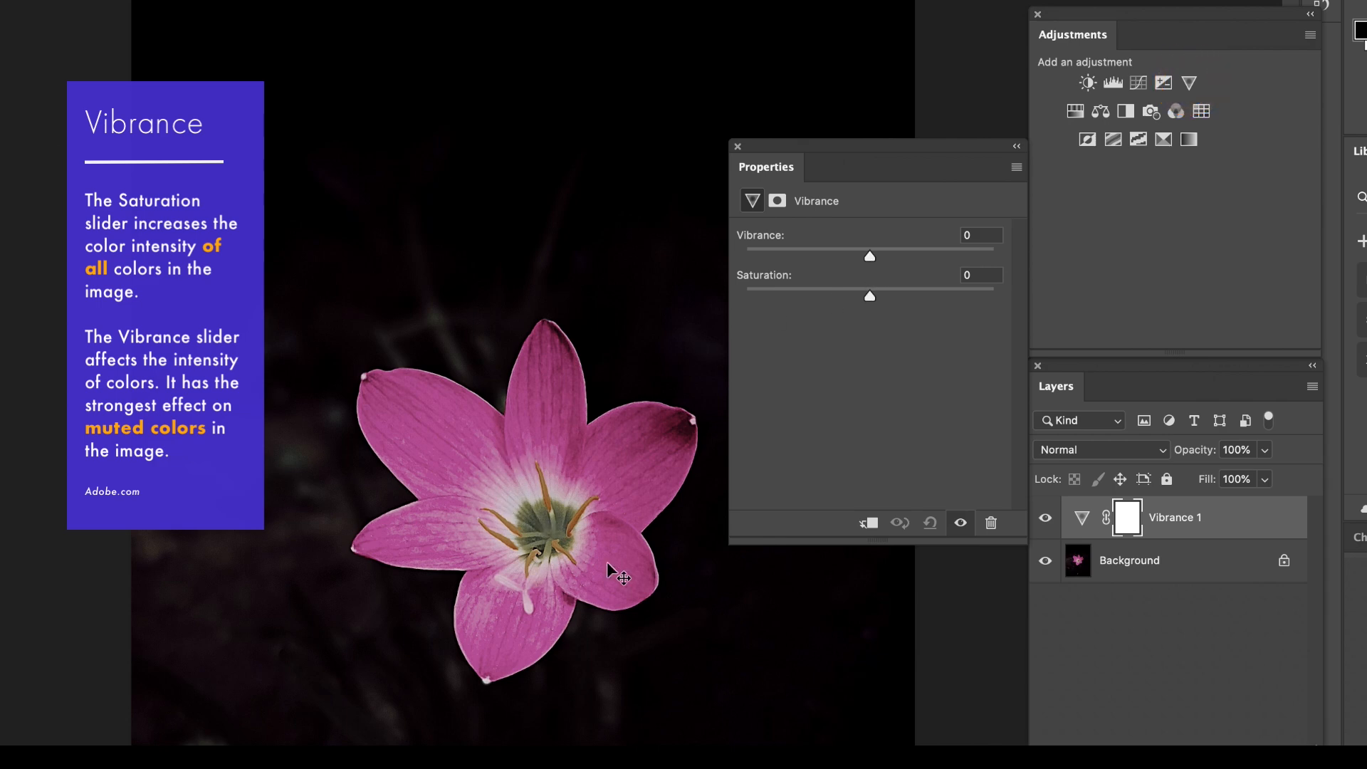
scroll(626, 633, up, 5)
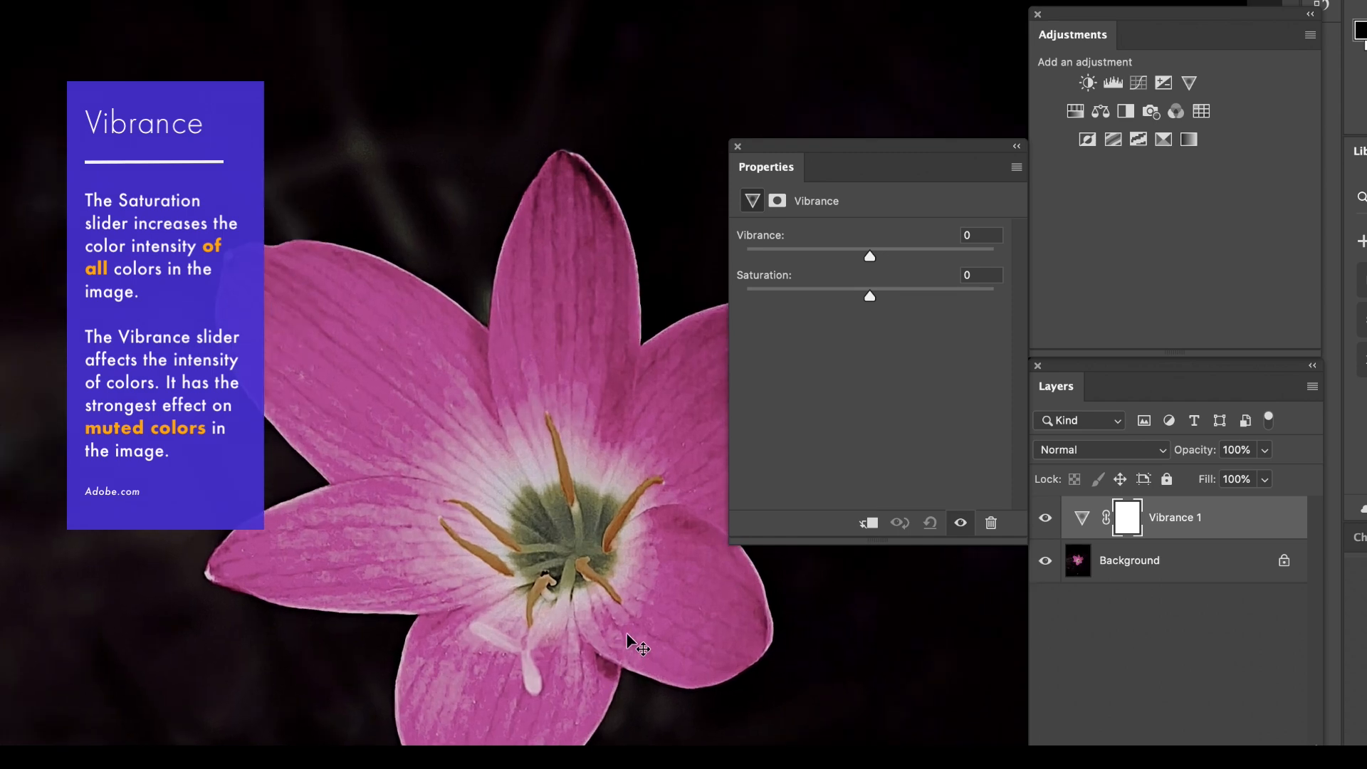
scroll(626, 630, right, 4)
scroll(627, 630, up, 3)
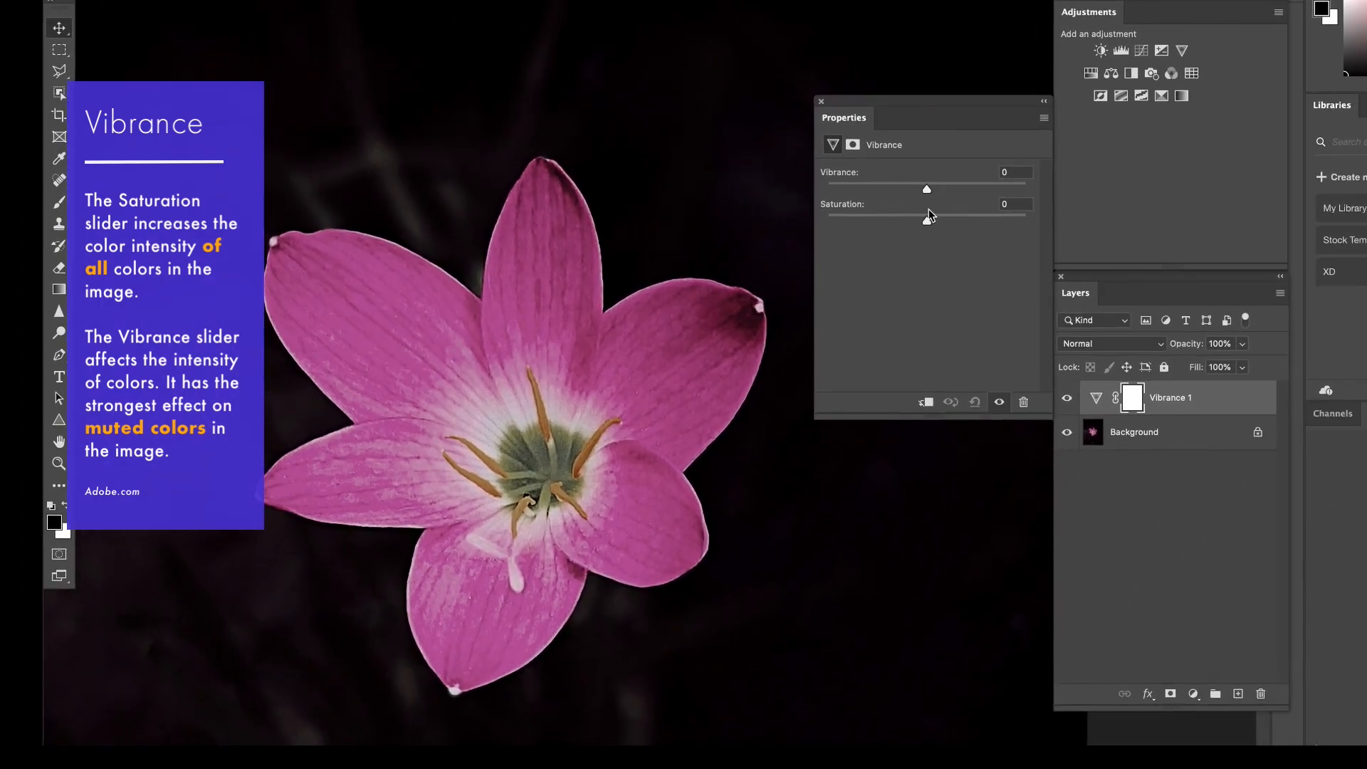
drag(927, 221, 970, 228)
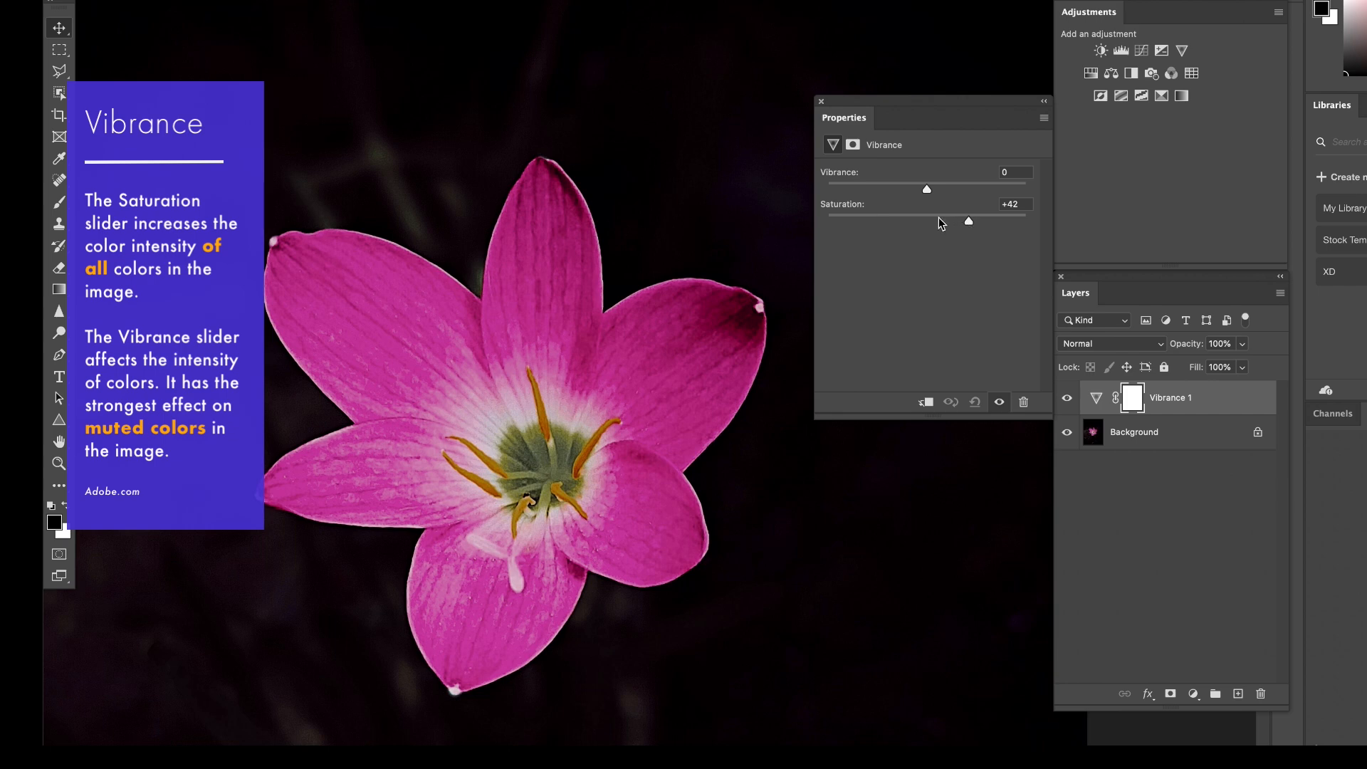
Try the flower's Saturation at -100 and +100, and bring it back close to neutral after each extreme.
click(822, 219)
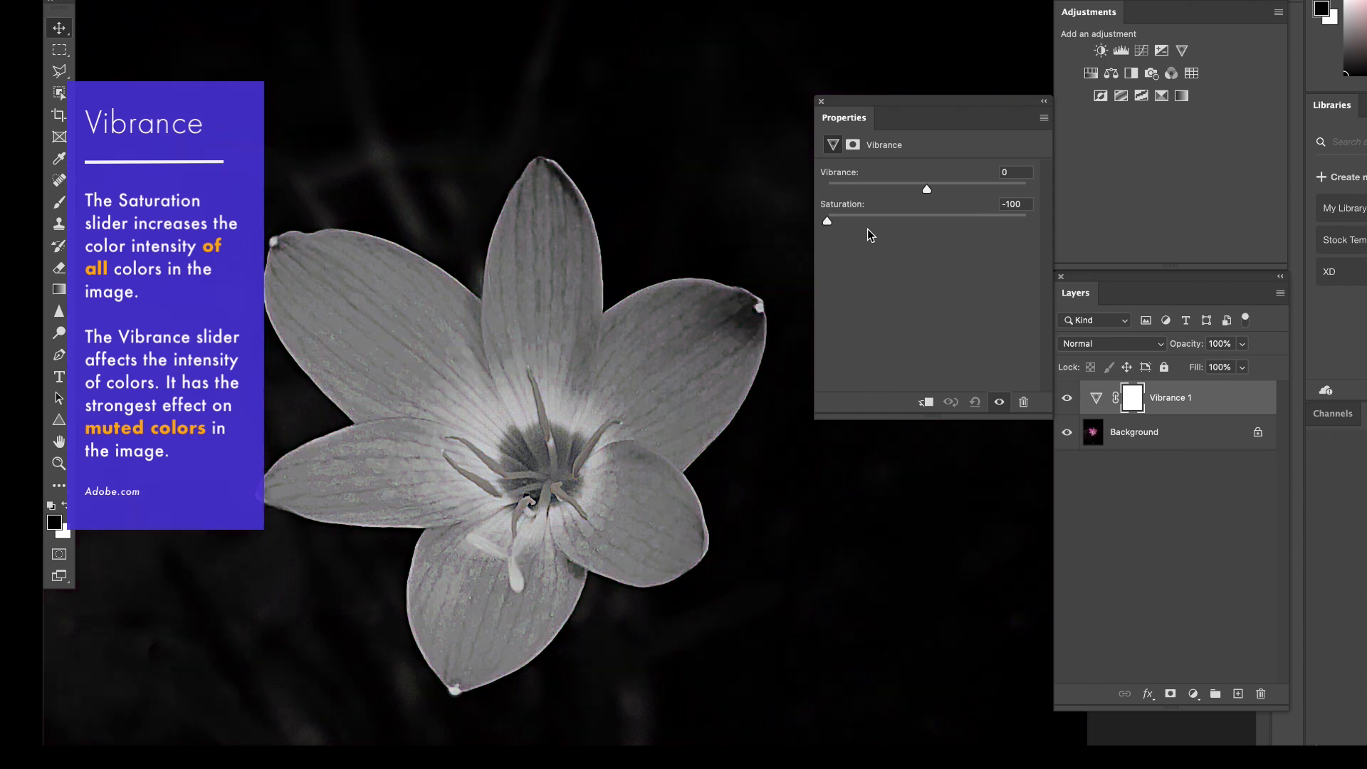
click(925, 217)
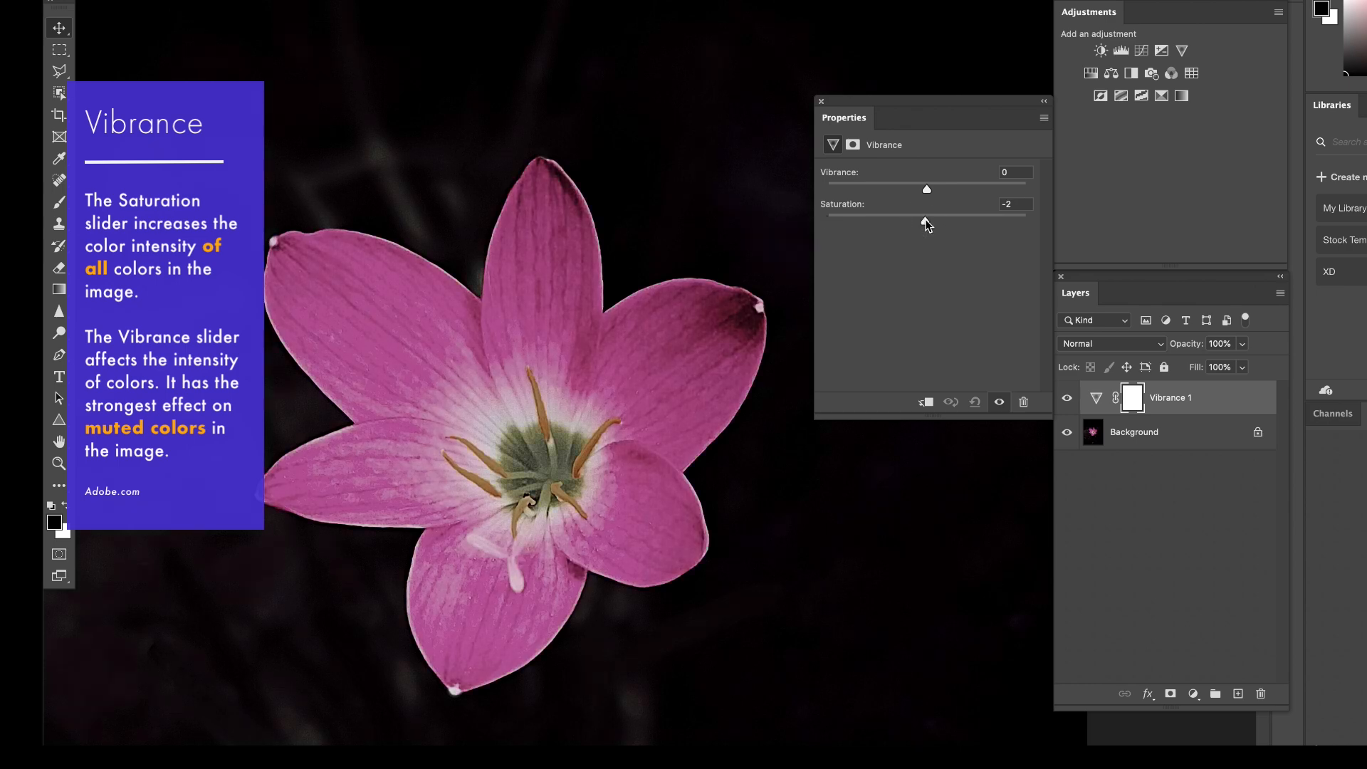
drag(925, 223, 1028, 221)
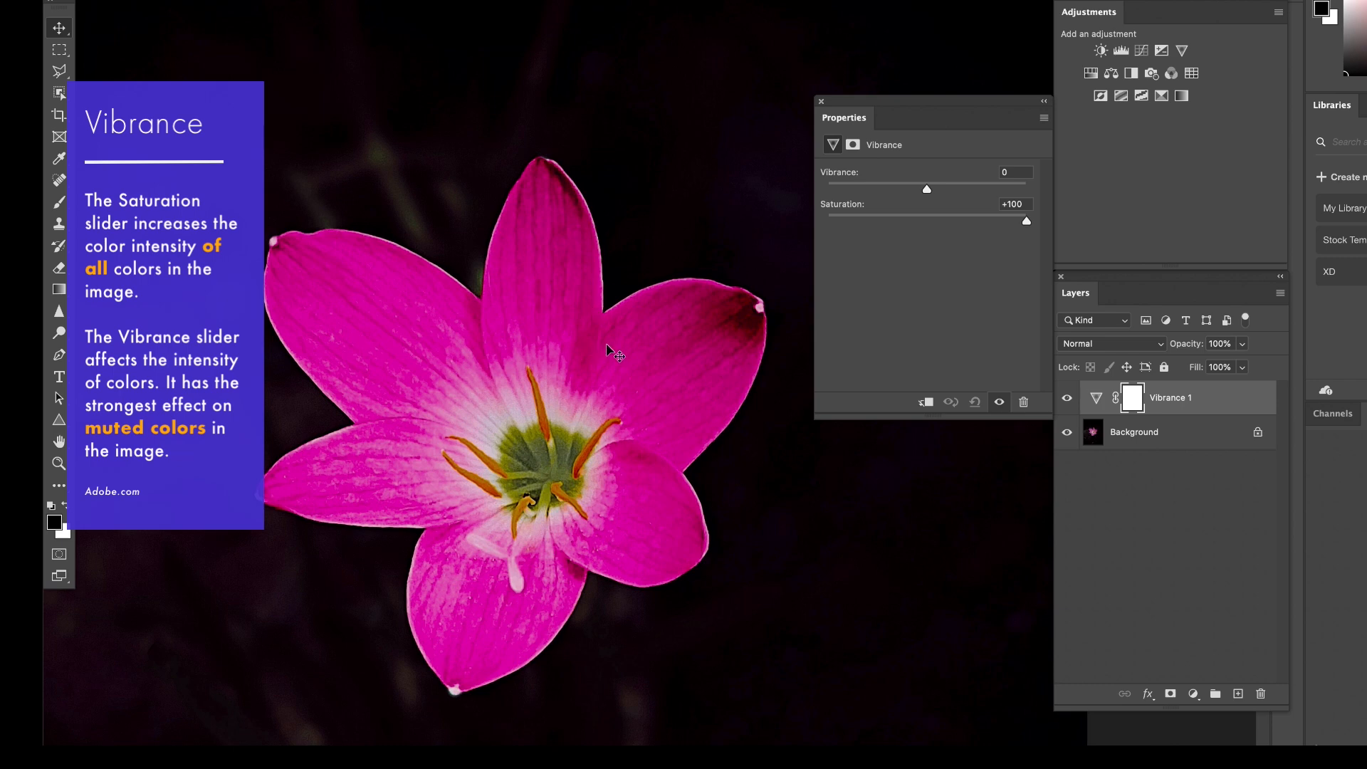
click(929, 215)
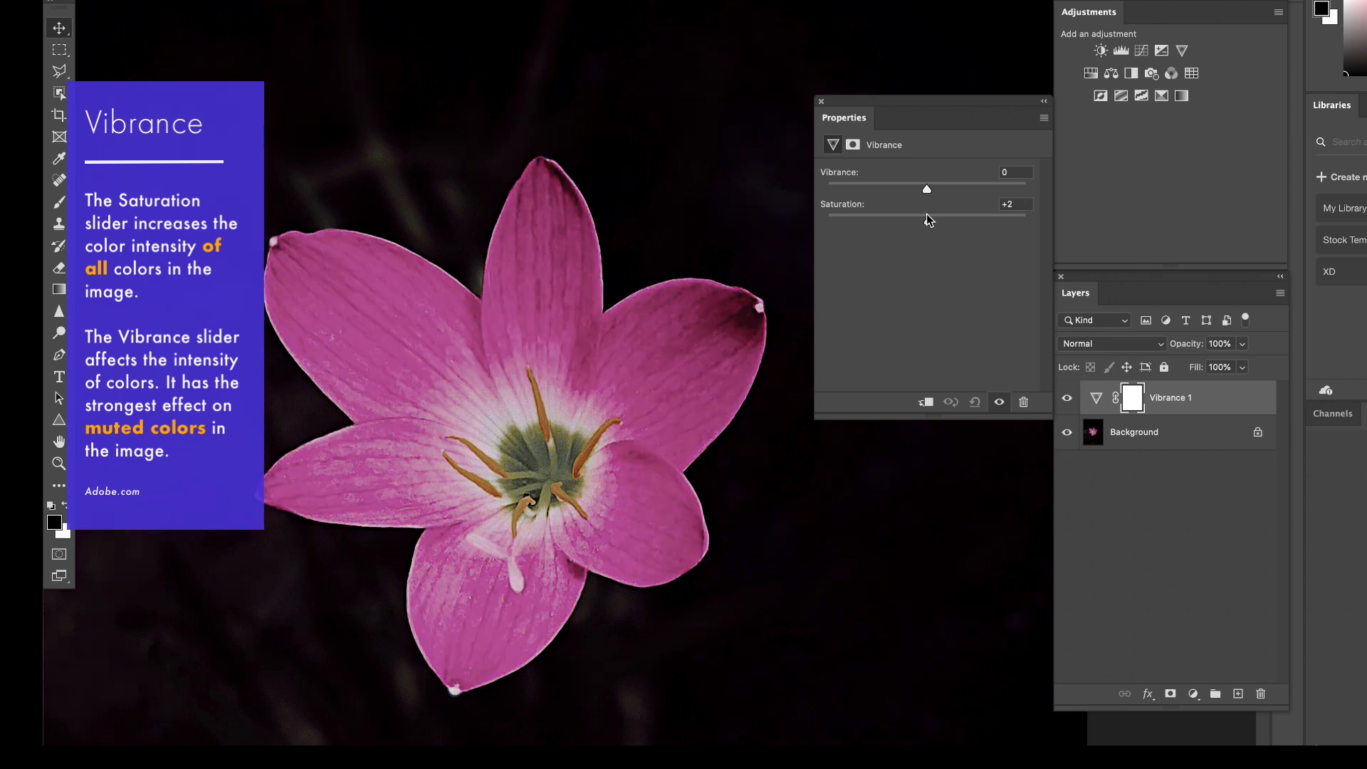
click(927, 223)
drag(927, 223, 930, 218)
Compare a Saturation of +98 at Vibrance +3 with a Vibrance of +100 at Saturation +3 on the flower.
drag(927, 189, 1025, 223)
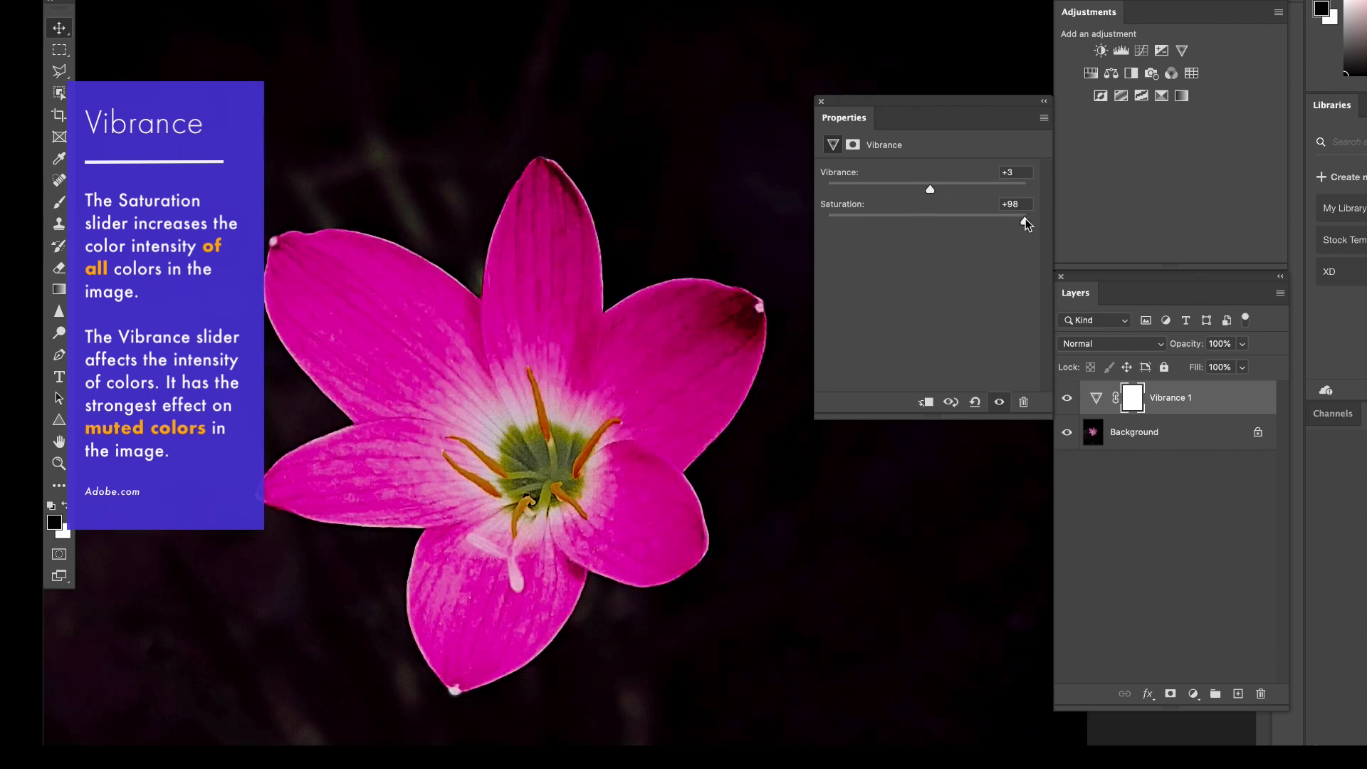
drag(1024, 220, 930, 220)
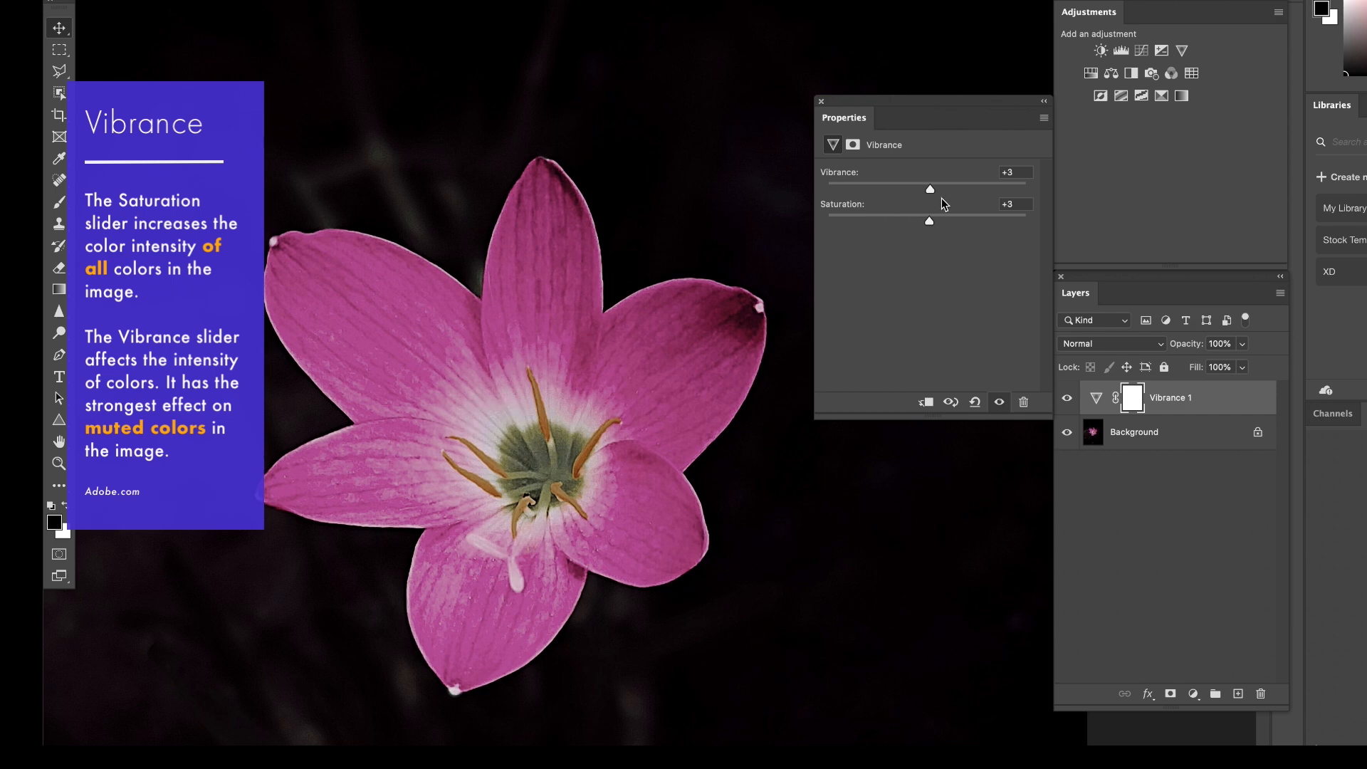
drag(931, 189, 1030, 192)
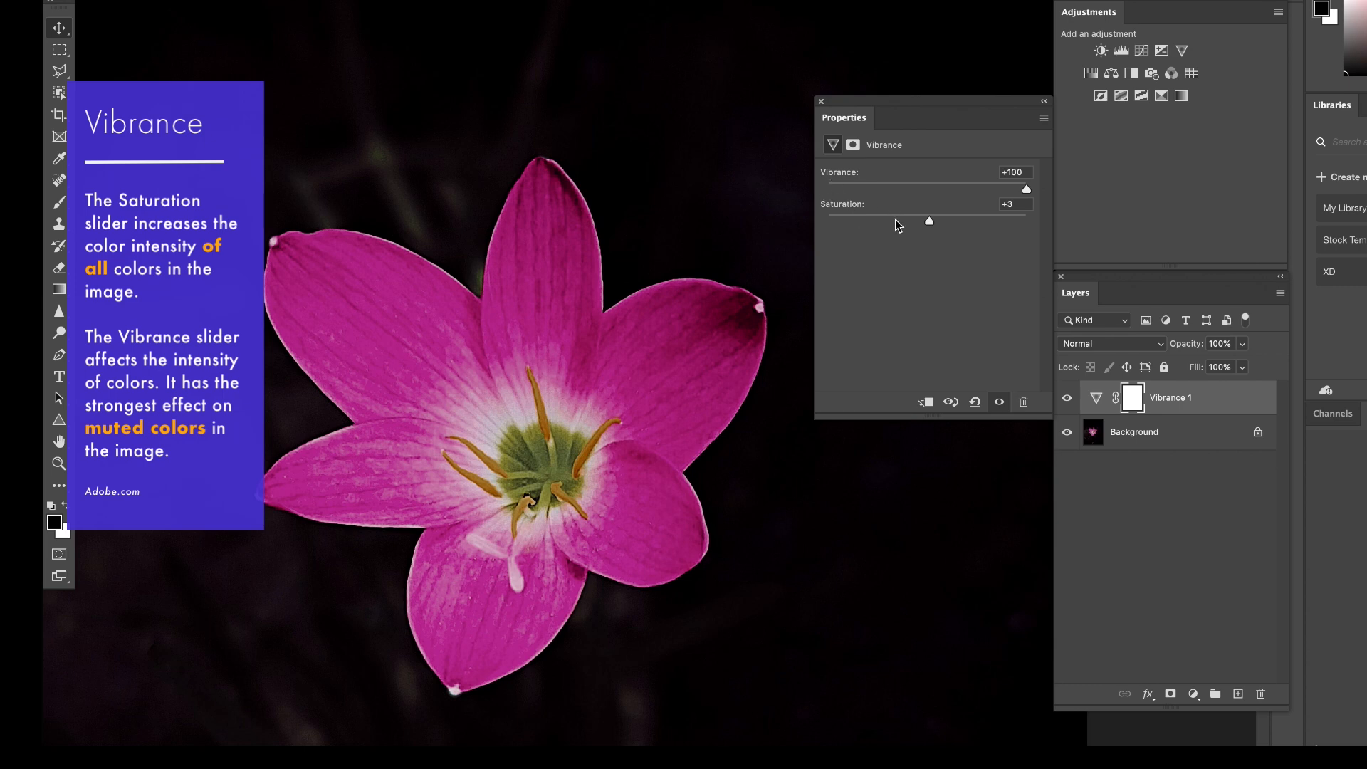
Set the flower's Vibrance to +71 and its Saturation to +19.
click(933, 188)
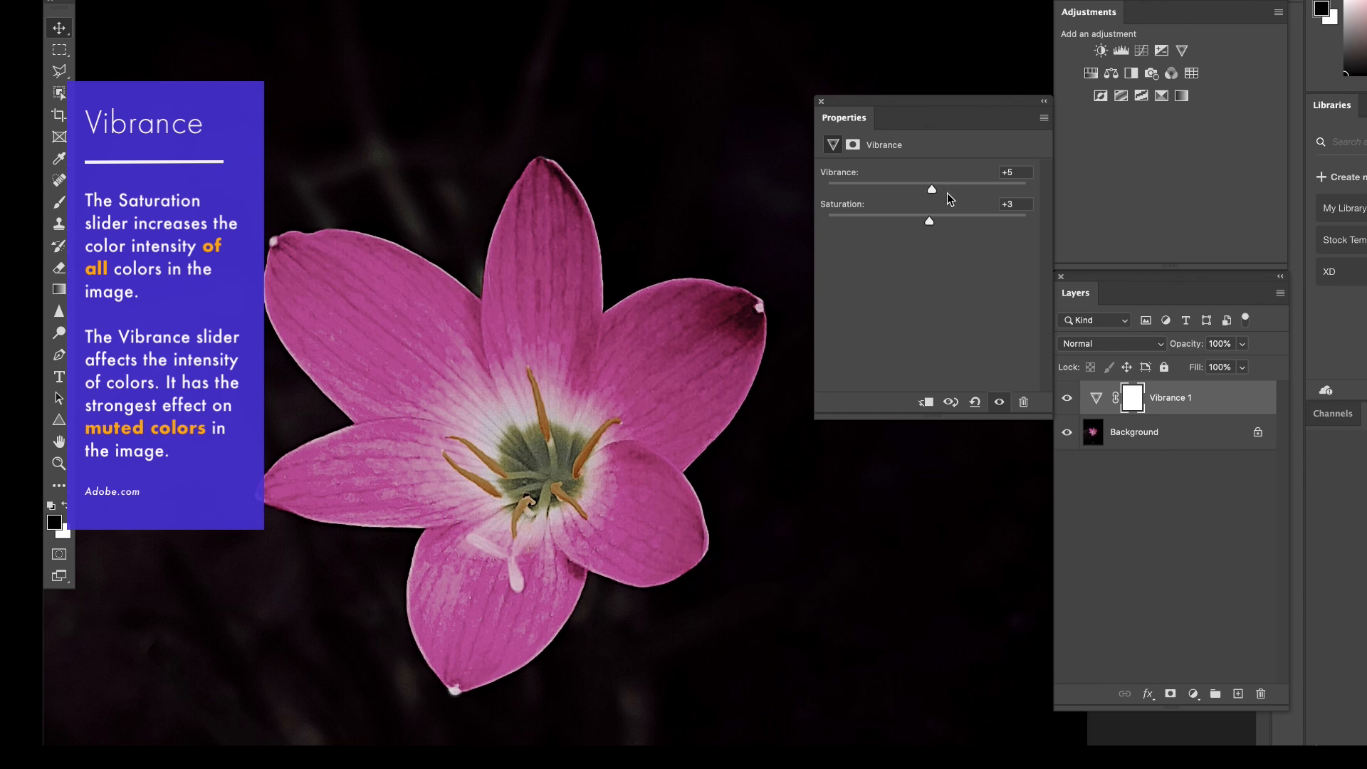
drag(932, 189, 997, 190)
drag(931, 221, 945, 221)
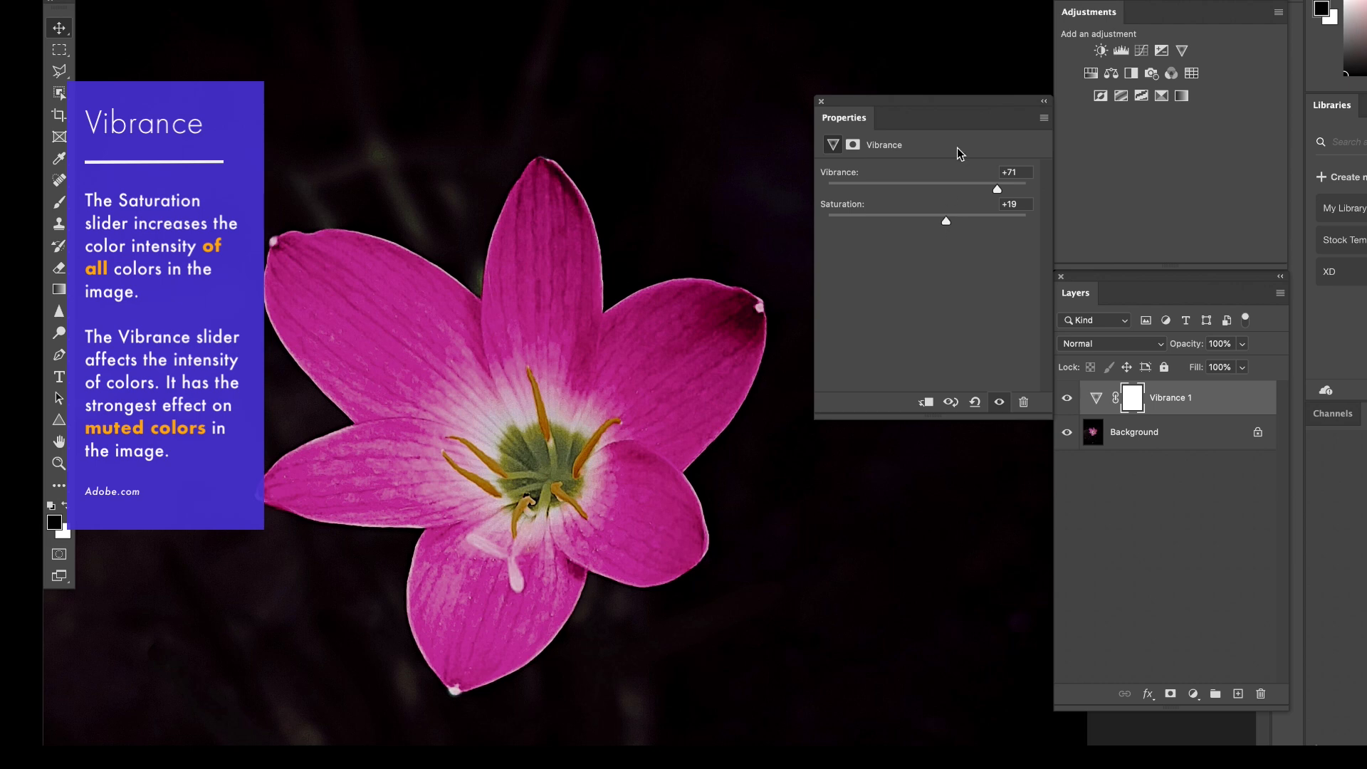
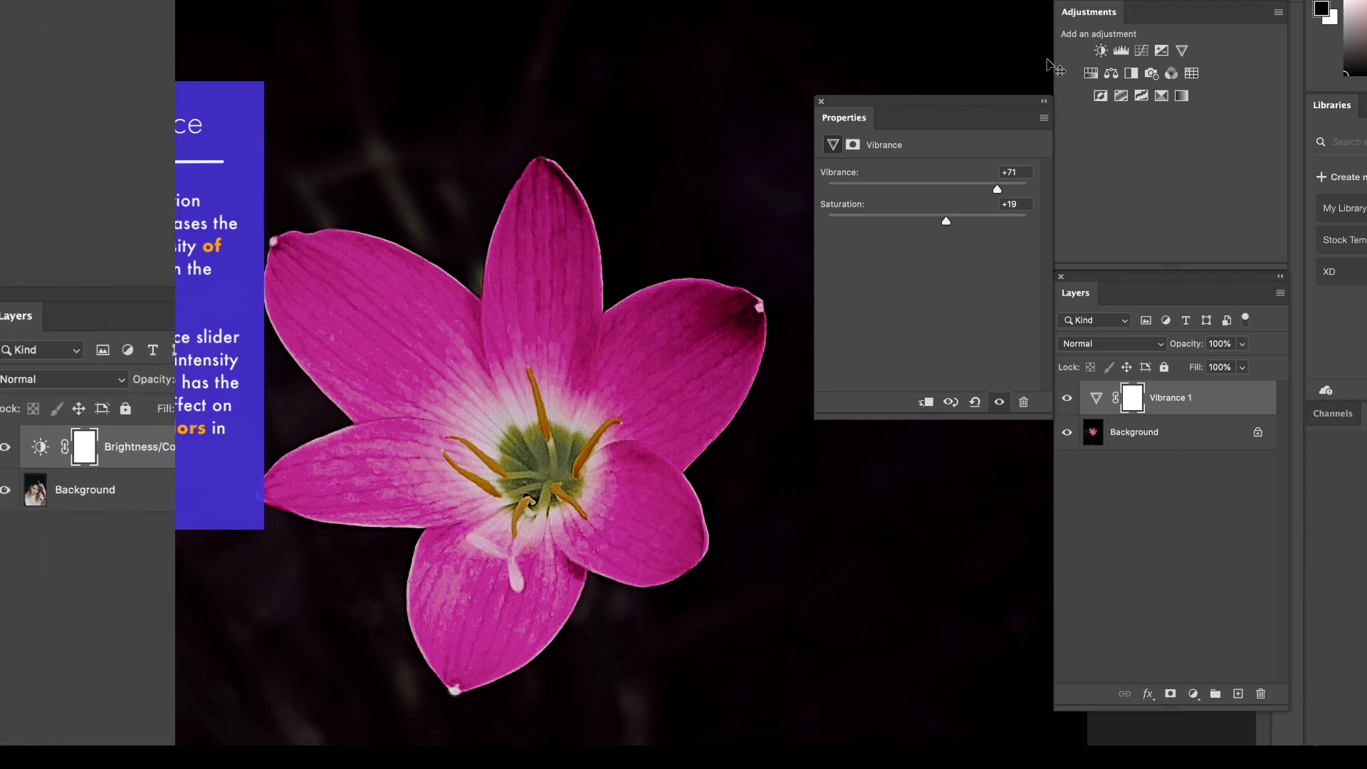
Set the Brightness/Contrast layer on the daisy portrait to Brightness 4 and Contrast -17.
drag(2, 173, 360, 174)
drag(360, 175, 668, 174)
drag(668, 175, 852, 175)
drag(851, 213, 930, 215)
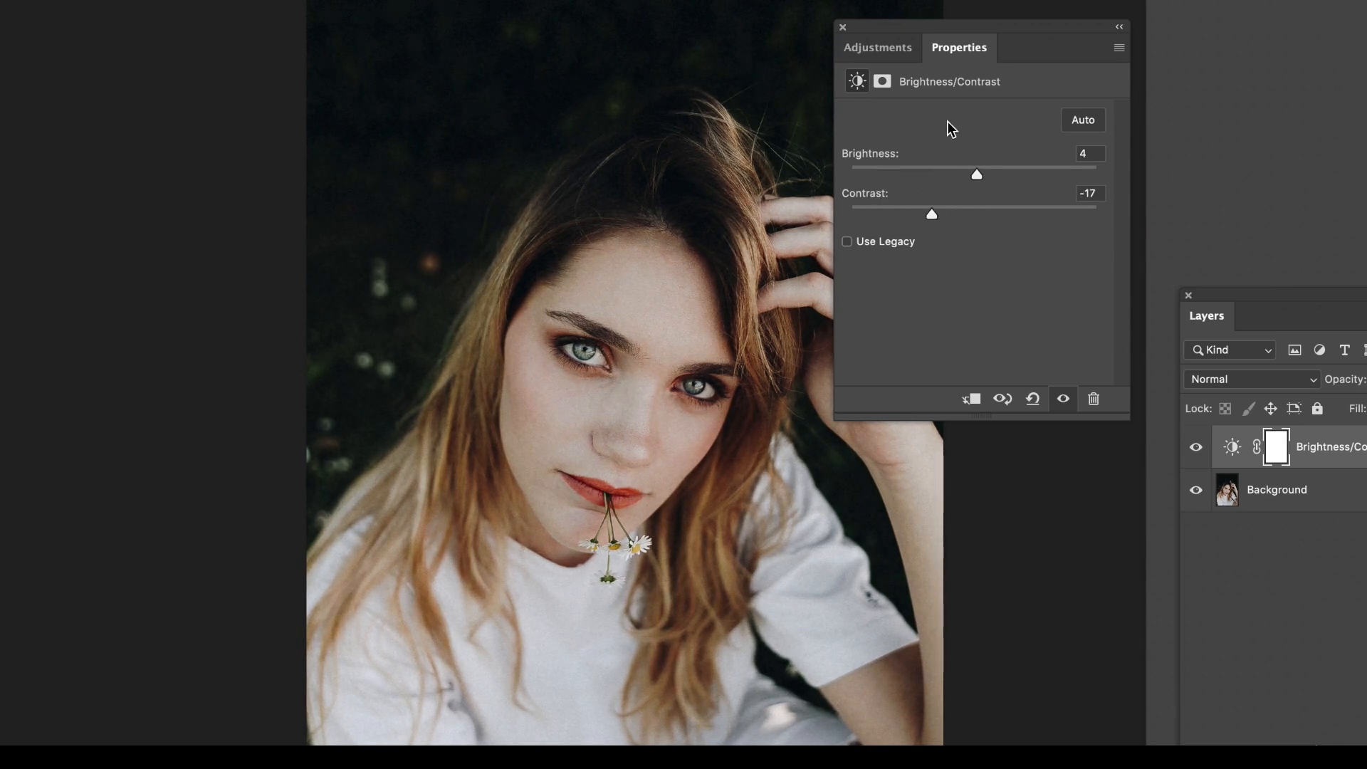
Add a Curves adjustment layer to the daisy portrait and adjust one shadow point and one highlight point on its RGB curve.
click(883, 50)
click(944, 96)
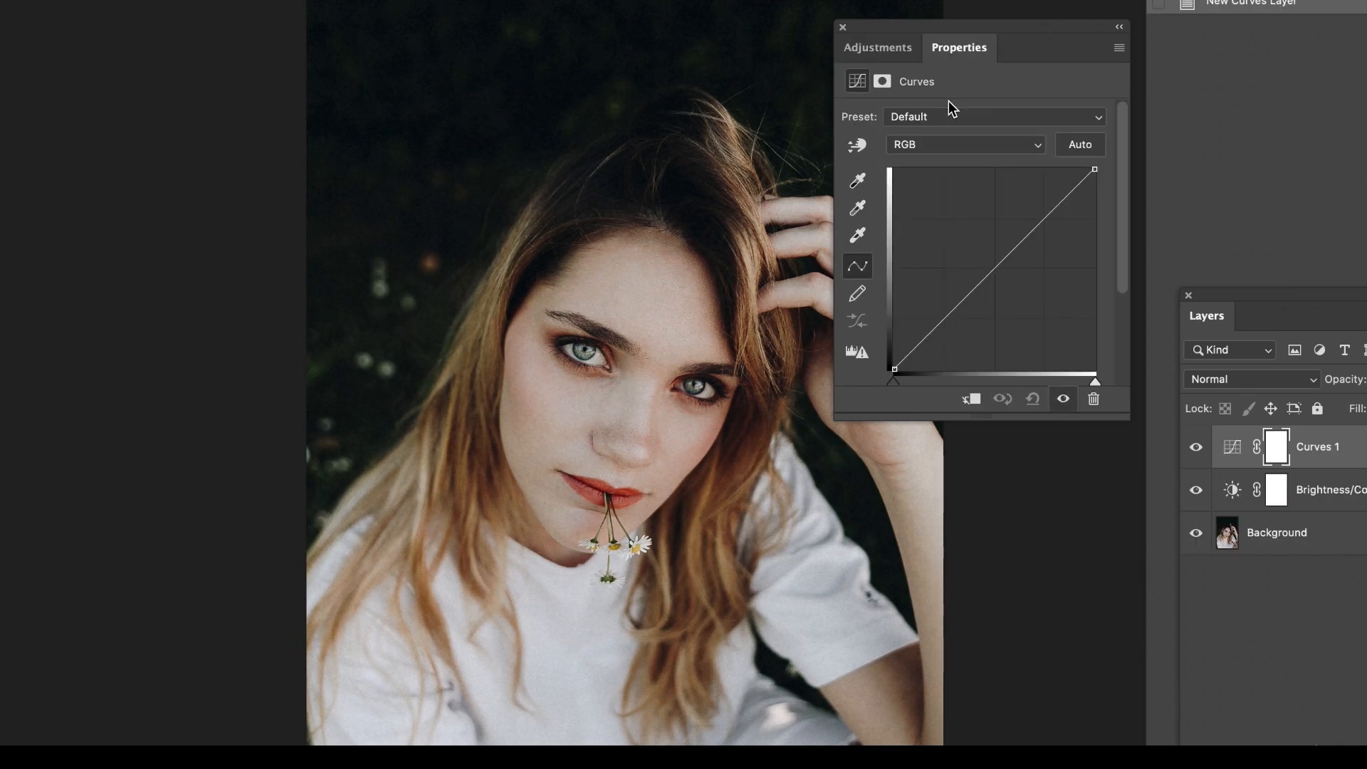
drag(941, 320, 930, 334)
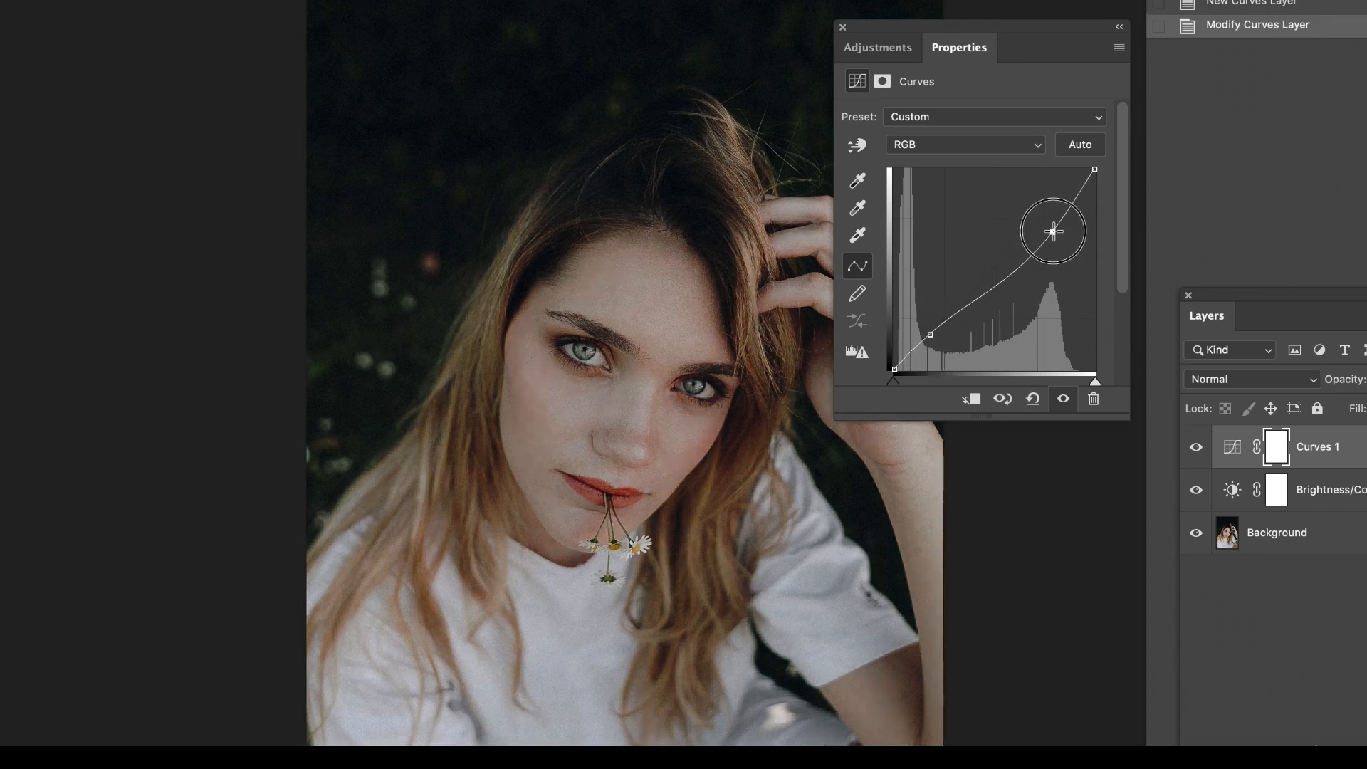
click(1043, 218)
Add a Hue/Saturation adjustment layer to the daisy portrait, try Colorize at Hue 18 and Saturation 25, and turn Colorize off again.
click(895, 53)
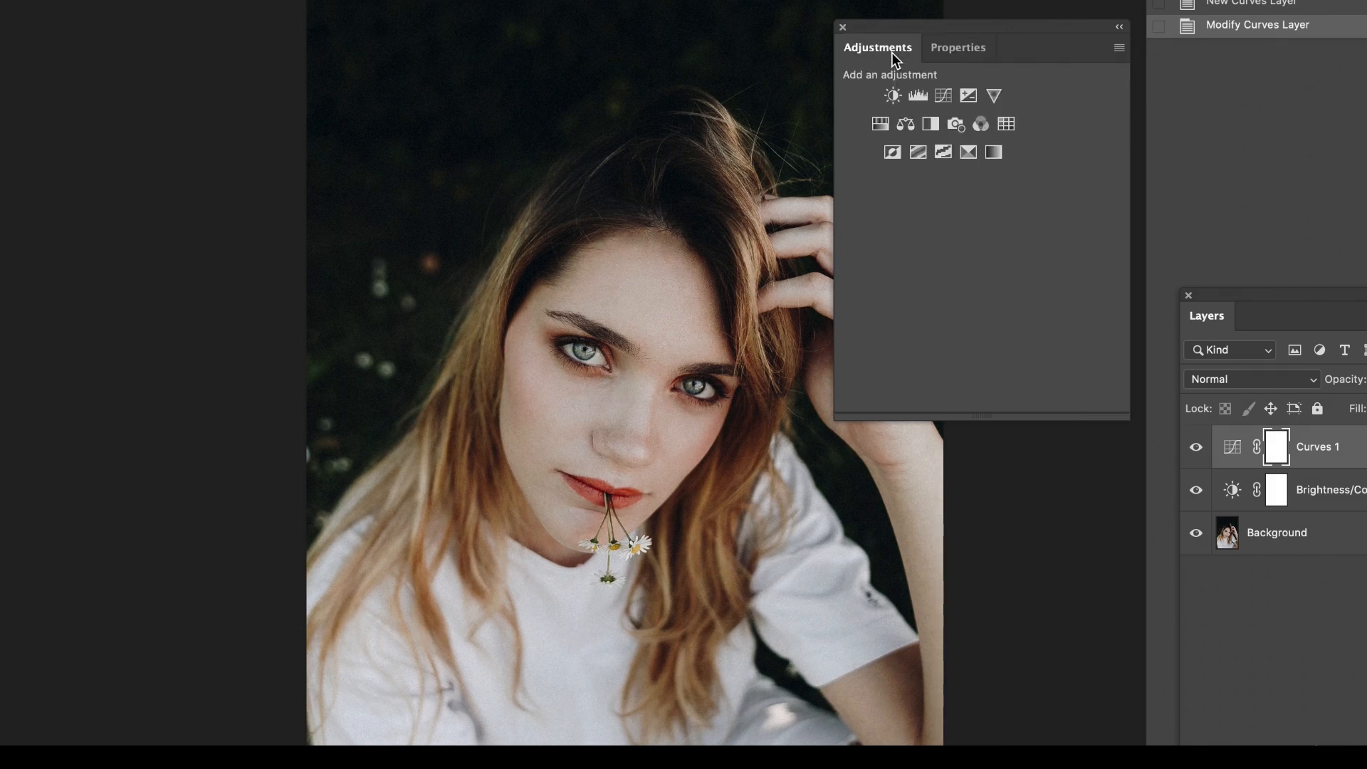
click(880, 124)
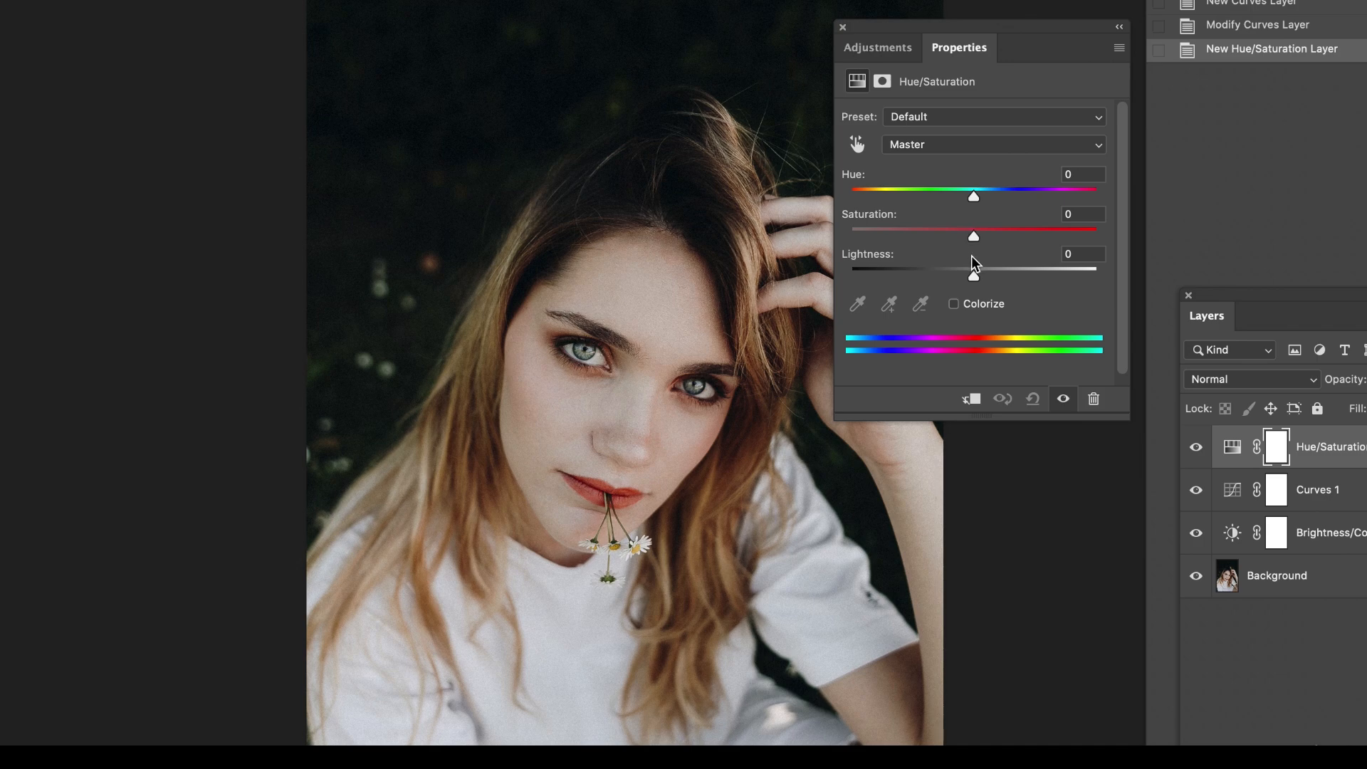
click(955, 304)
drag(989, 190, 863, 192)
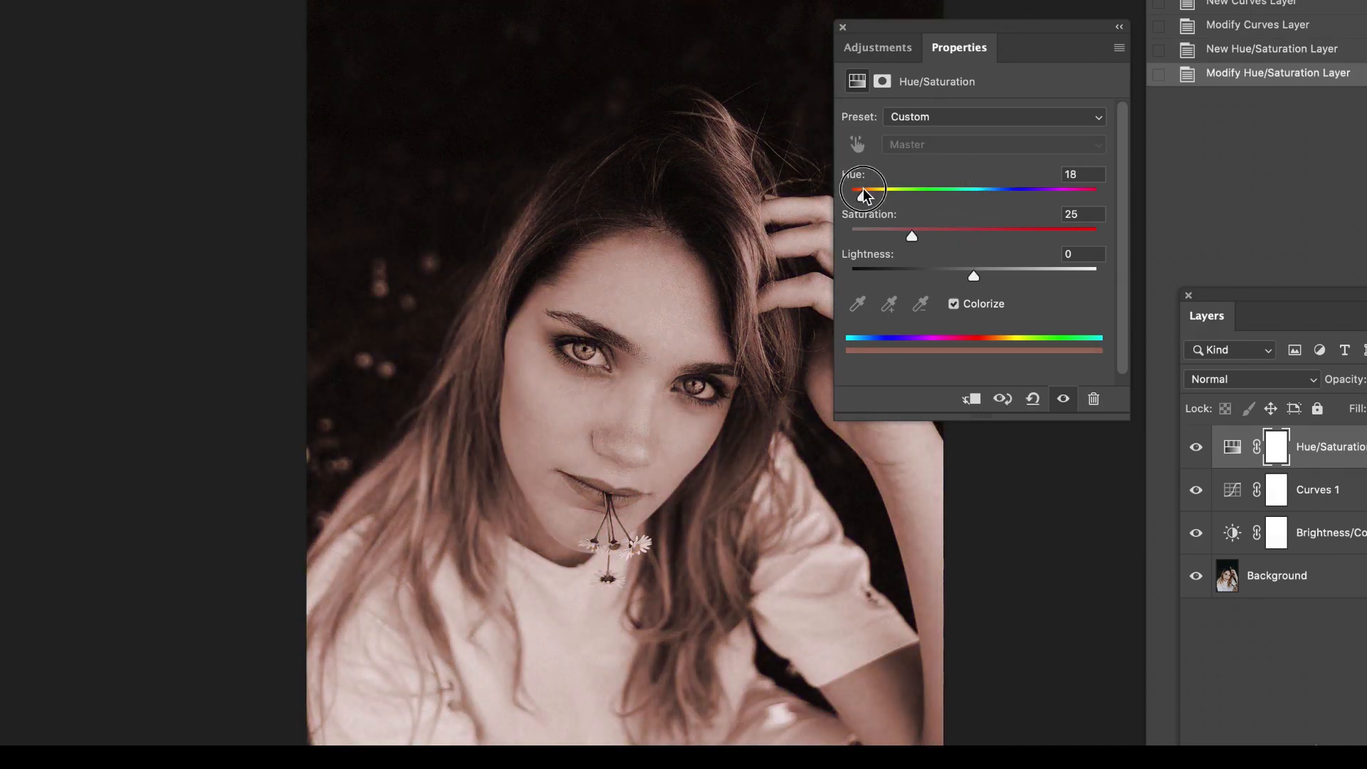
click(954, 304)
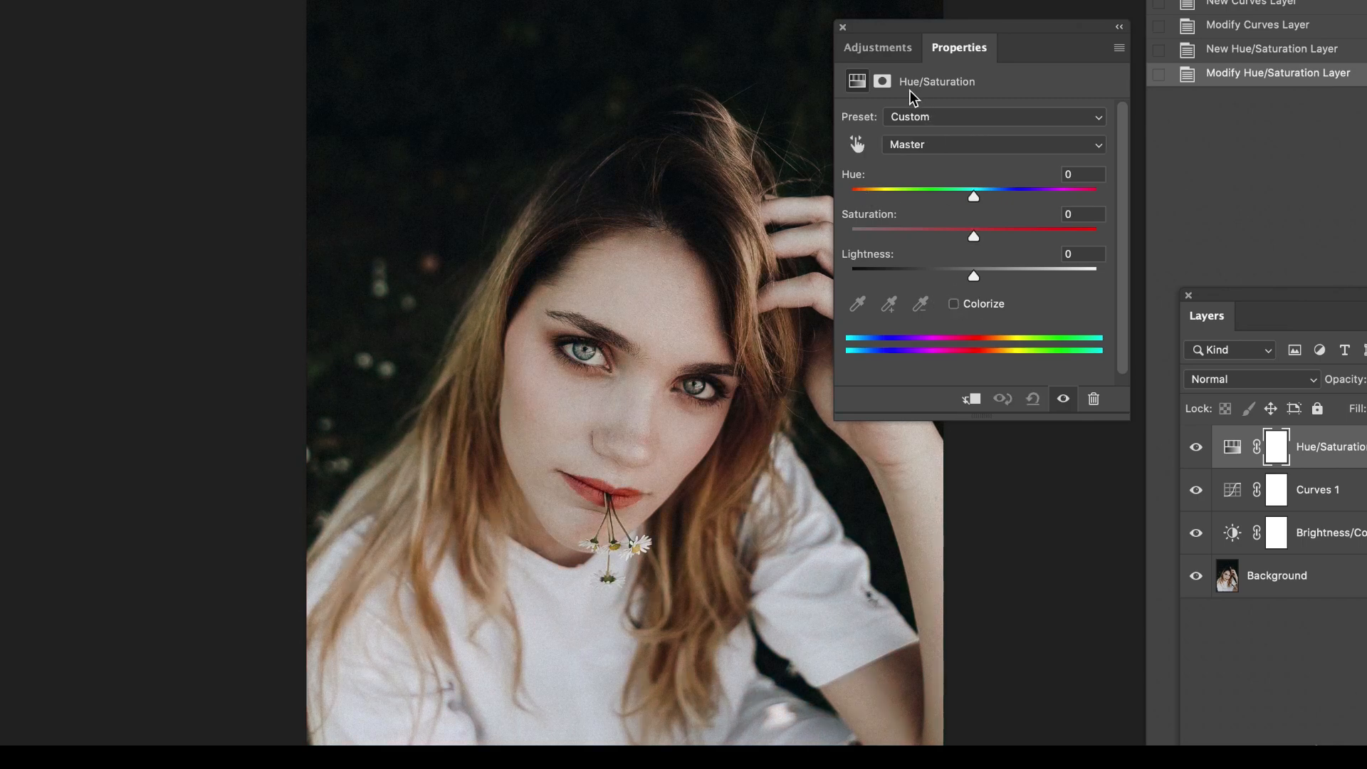
Add a Vibrance adjustment layer to the daisy portrait and raise its Vibrance.
click(880, 47)
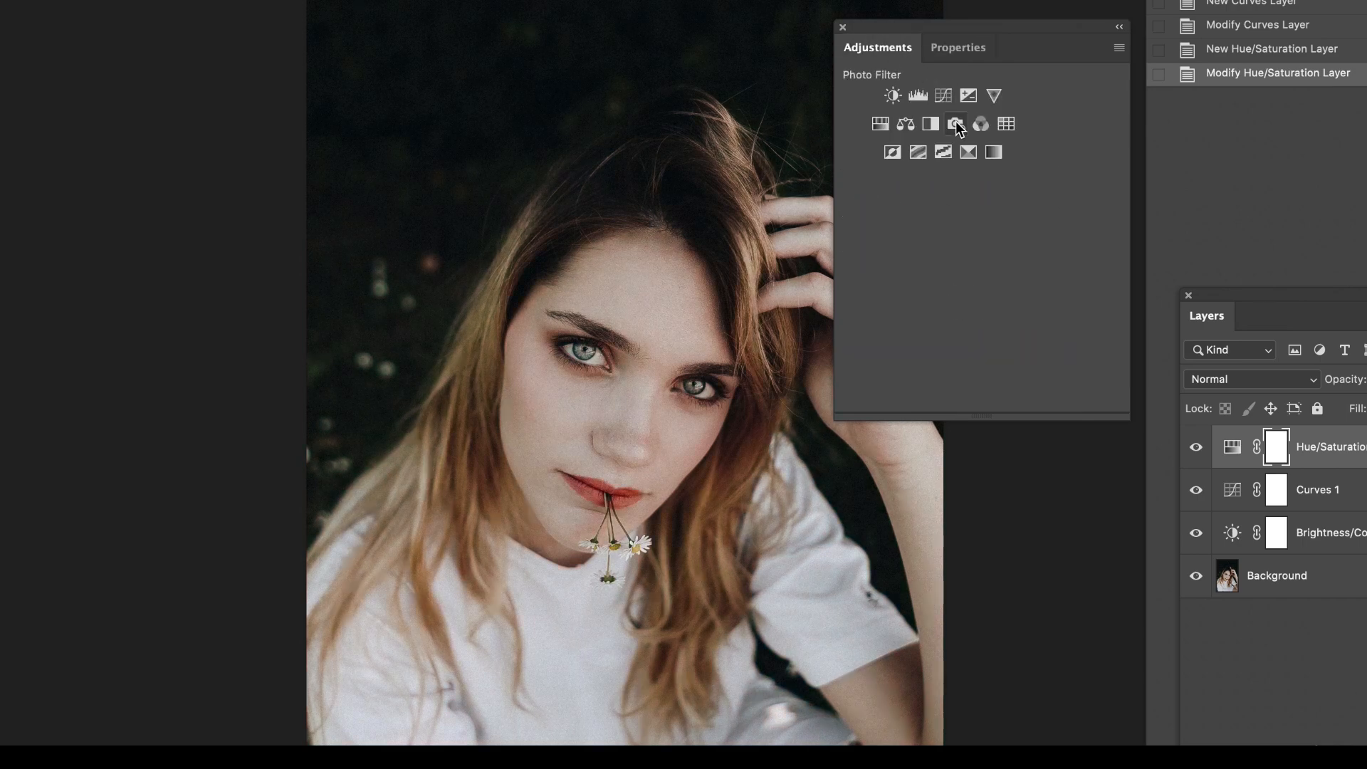
click(992, 96)
drag(974, 136, 982, 135)
drag(983, 135, 1041, 135)
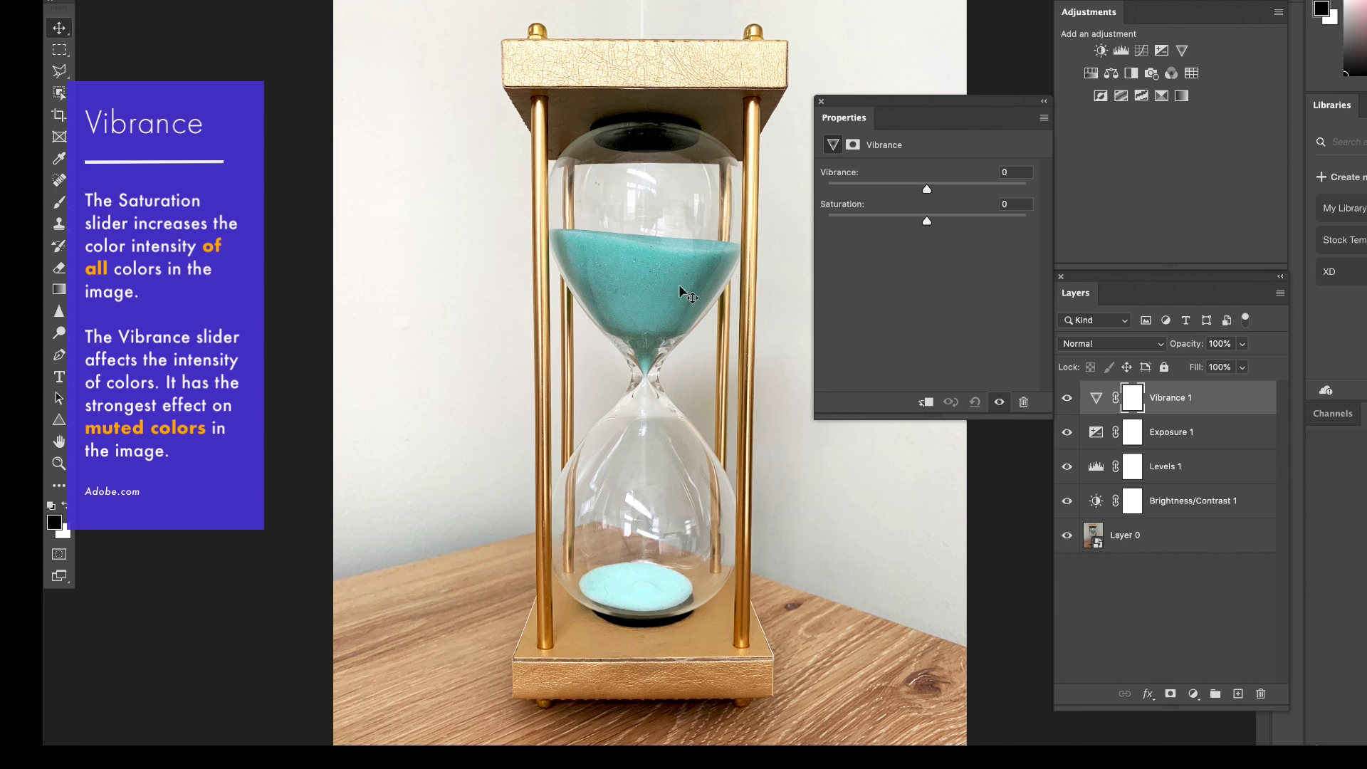
Try a Saturation of +76 on the hourglass photo's Vibrance layer, and settle on Saturation -1 with Vibrance +80.
drag(929, 221, 1002, 223)
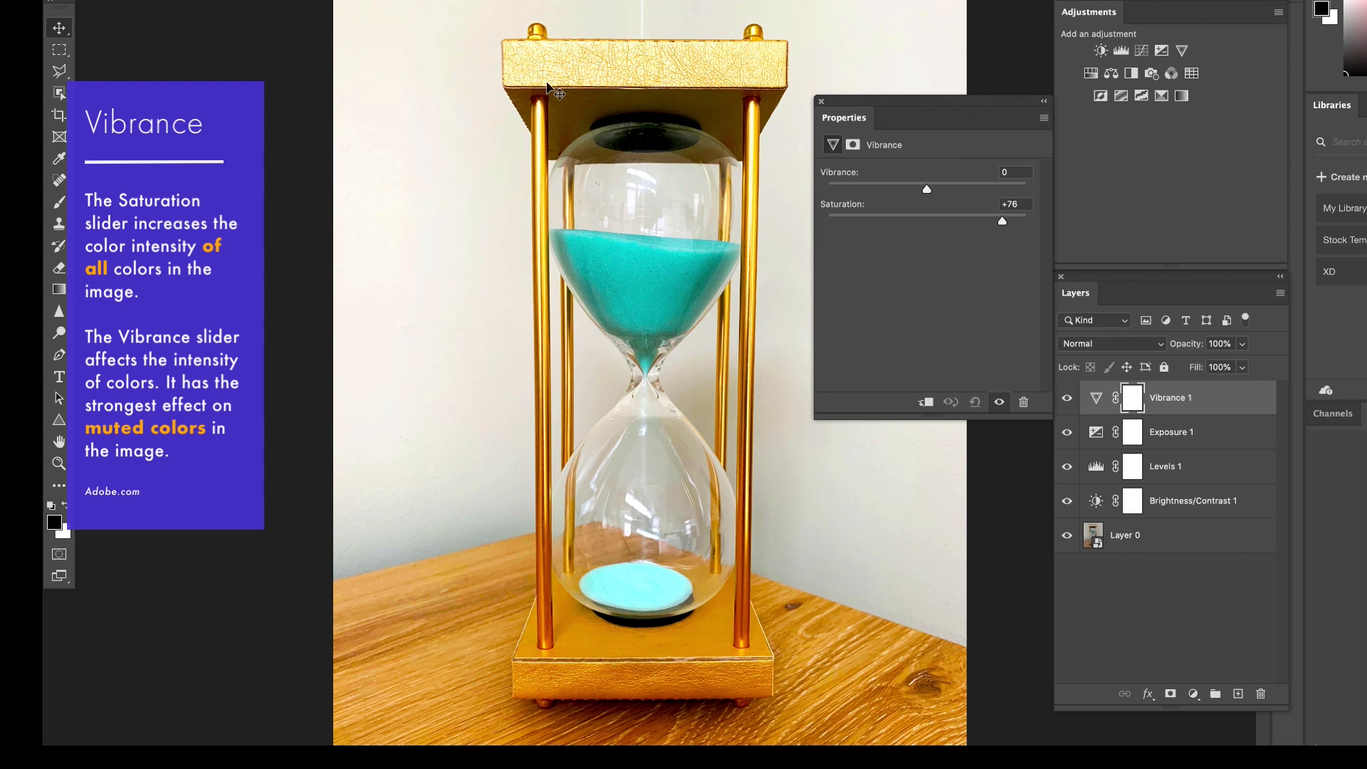
click(924, 216)
drag(928, 190, 1007, 188)
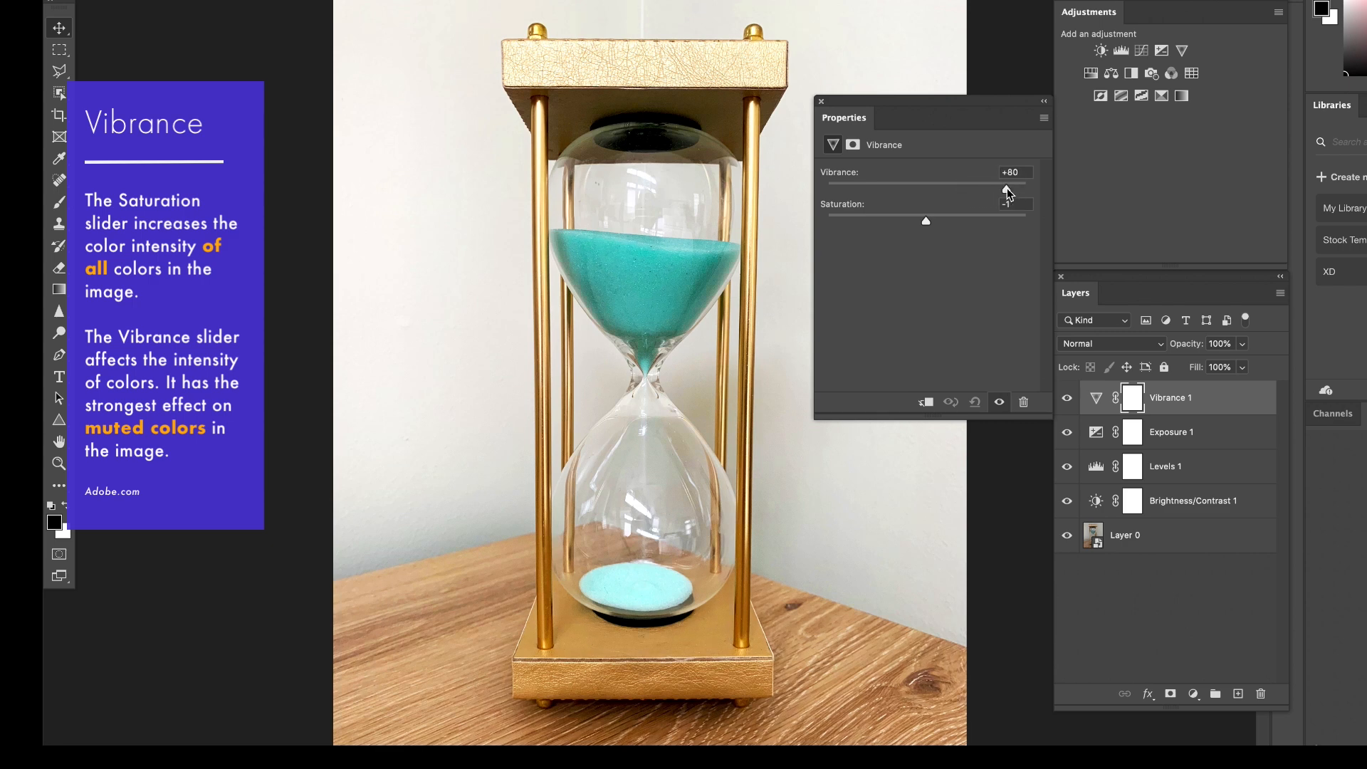
Add a Hue/Saturation layer to the hourglass, try Hue at -180, and return to Hue +2, Saturation +1 and Lightness +1.
click(1090, 73)
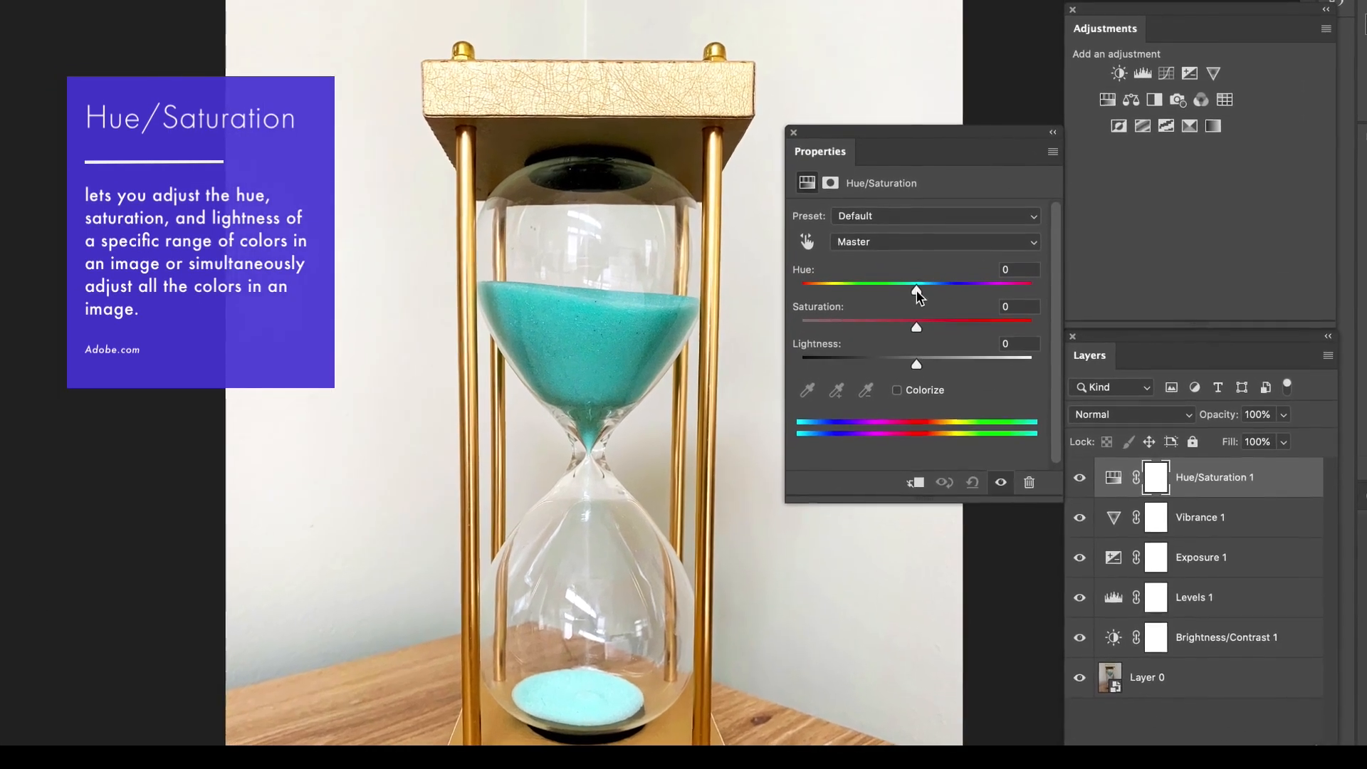
drag(917, 290, 787, 292)
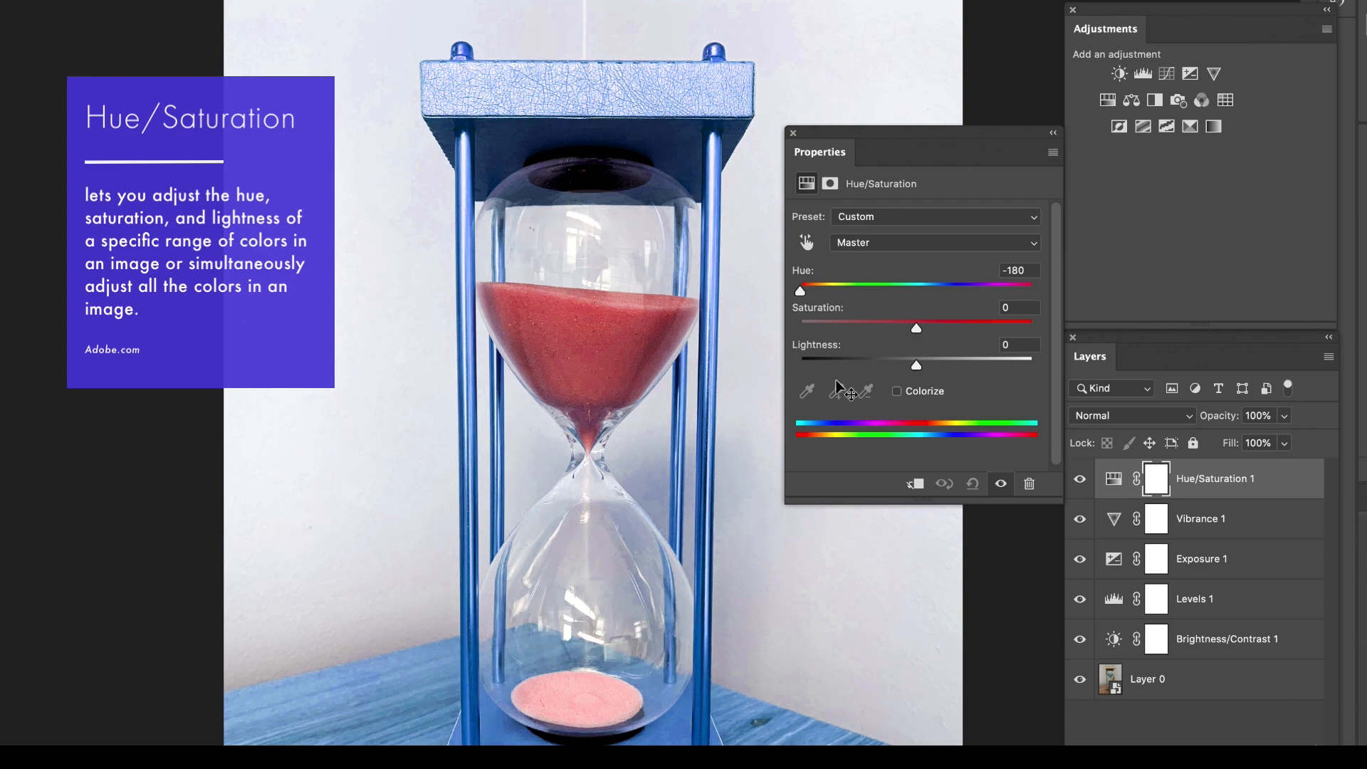
drag(799, 292, 917, 370)
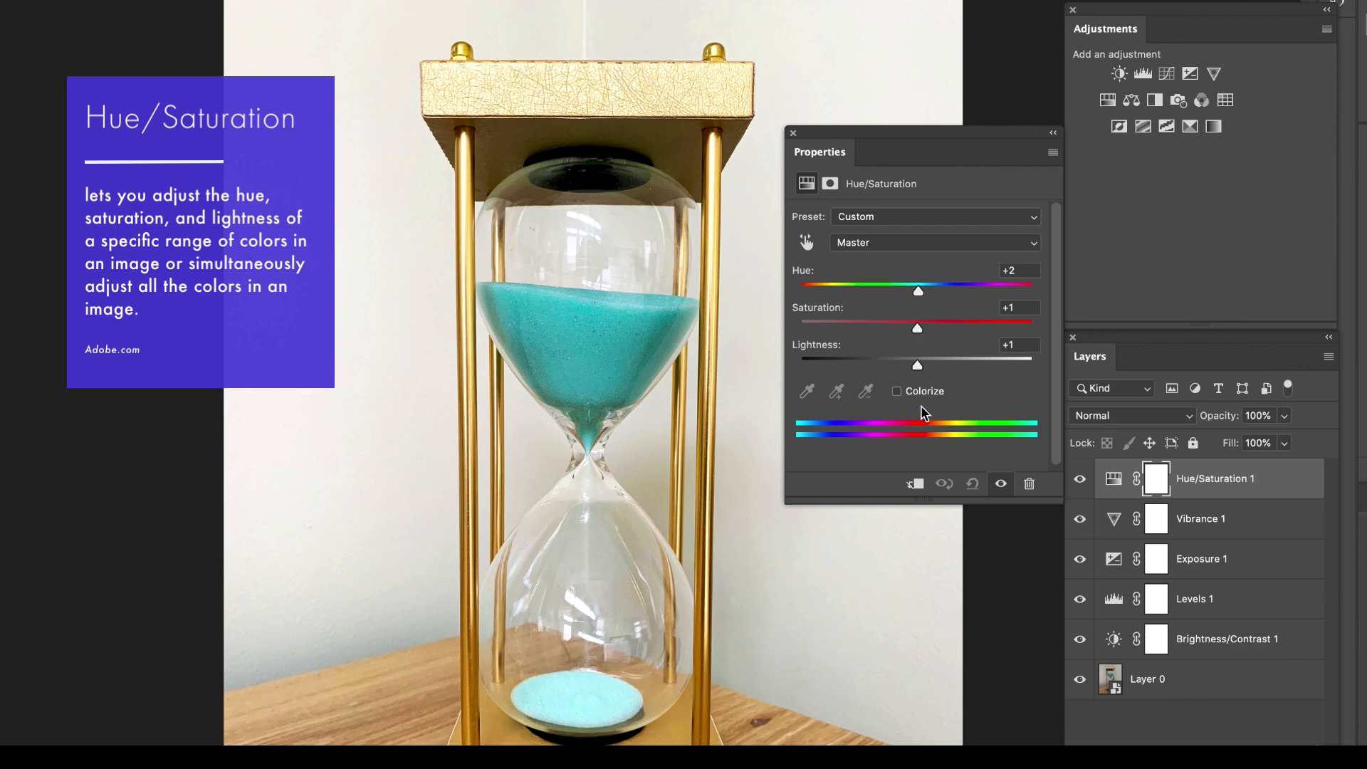
Try Colorize on the hourglass with Hue 118 at Saturation 100 and Hue 188 at Saturation 46, and turn it off again.
click(896, 391)
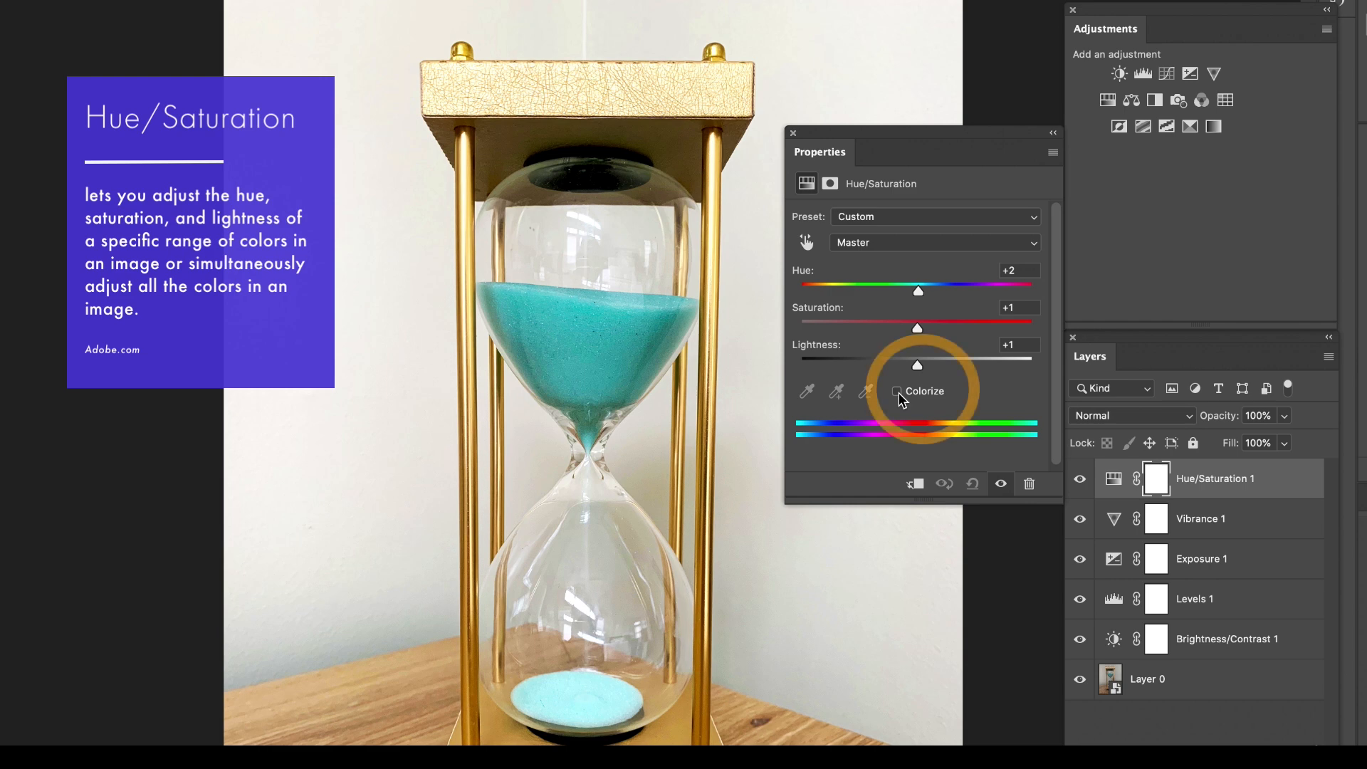
click(897, 392)
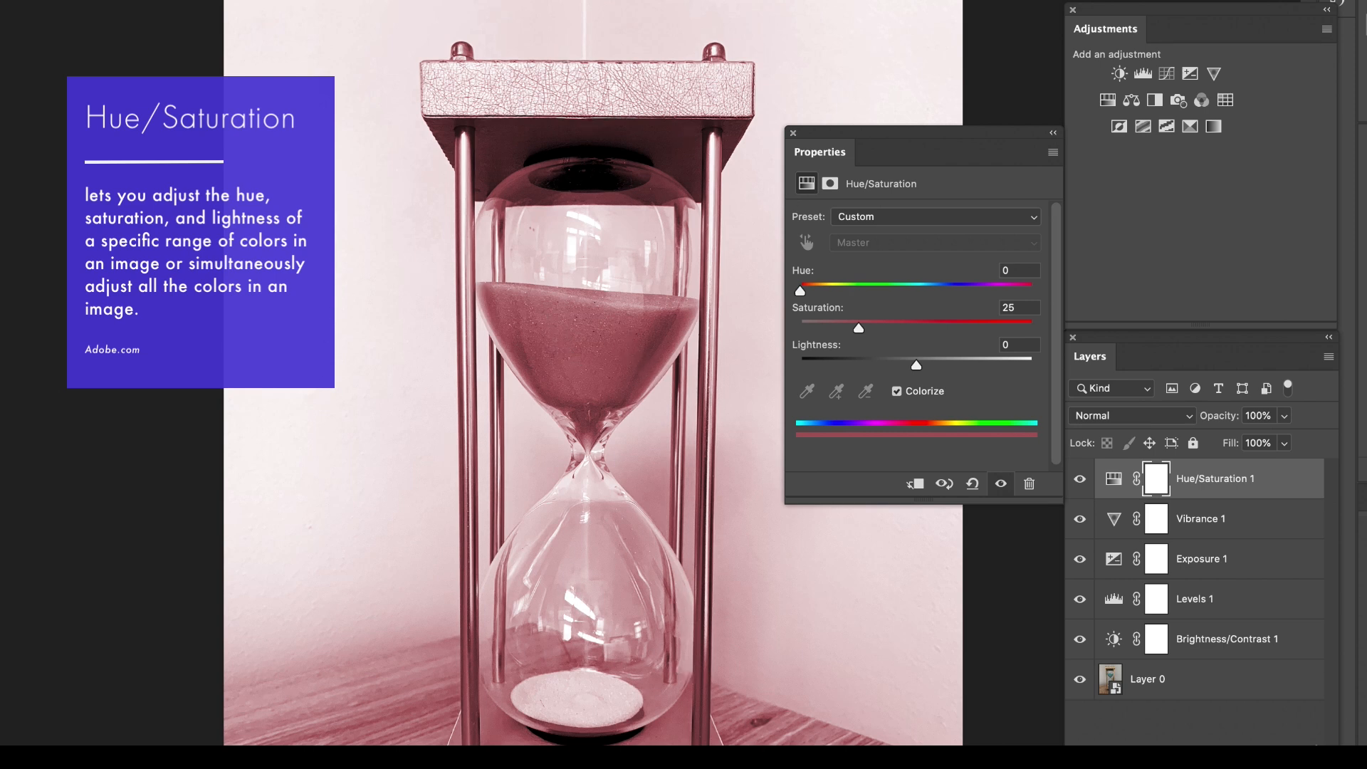
drag(805, 292, 1048, 308)
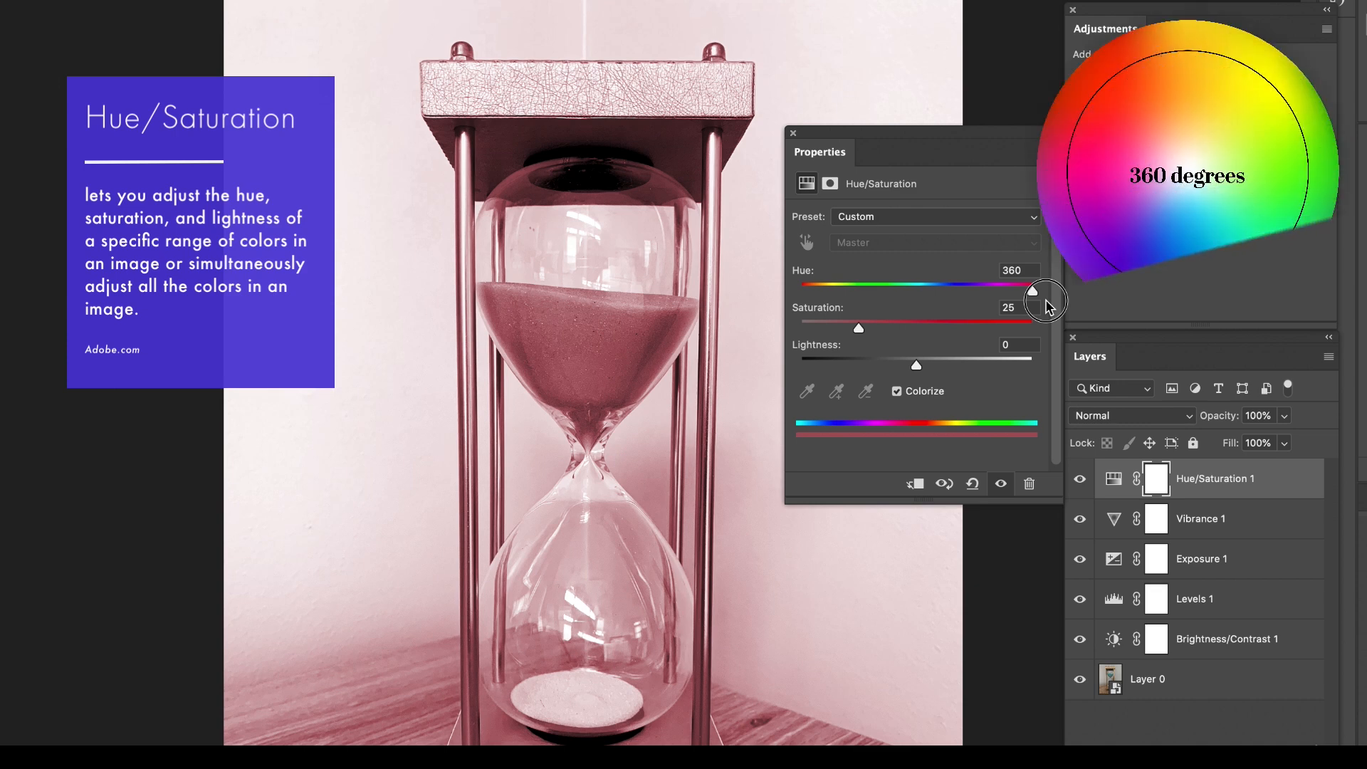
drag(1046, 307, 1027, 331)
drag(915, 290, 876, 290)
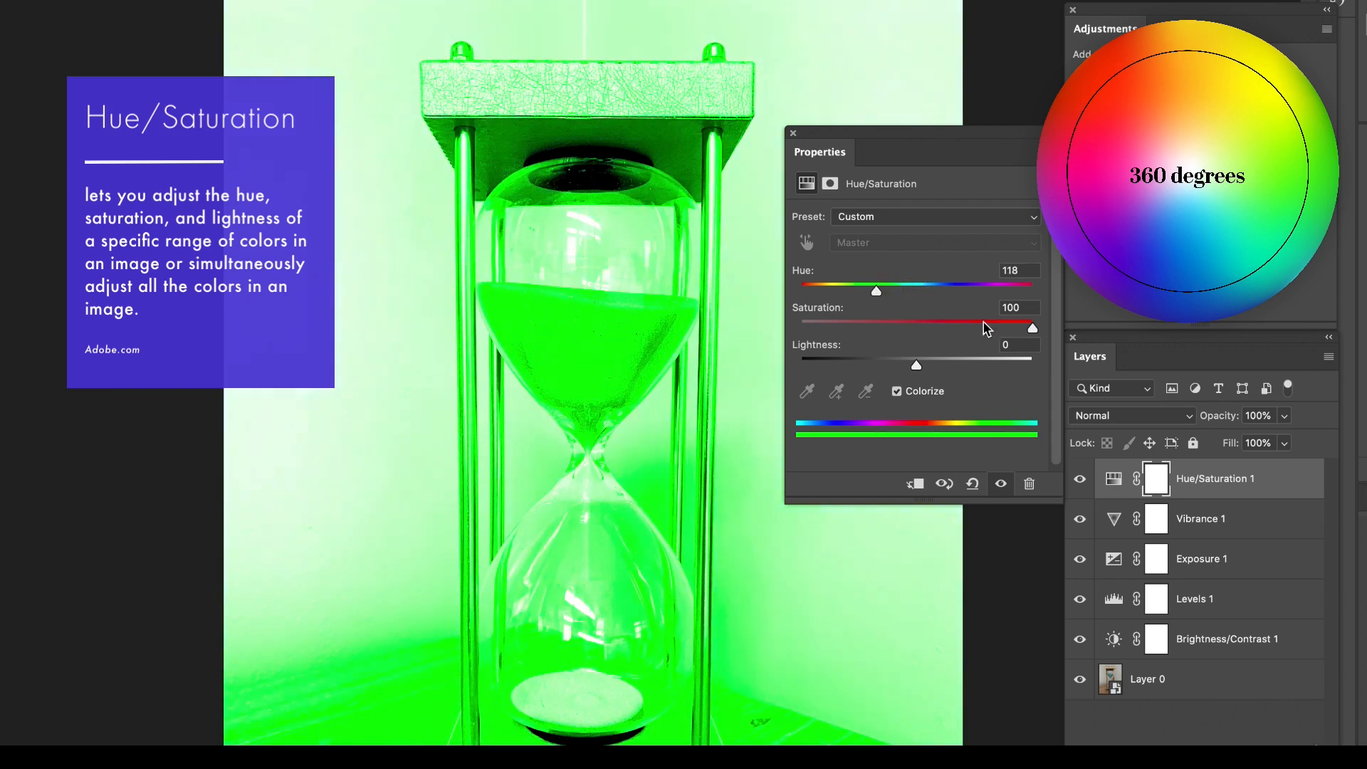
drag(1009, 331, 921, 298)
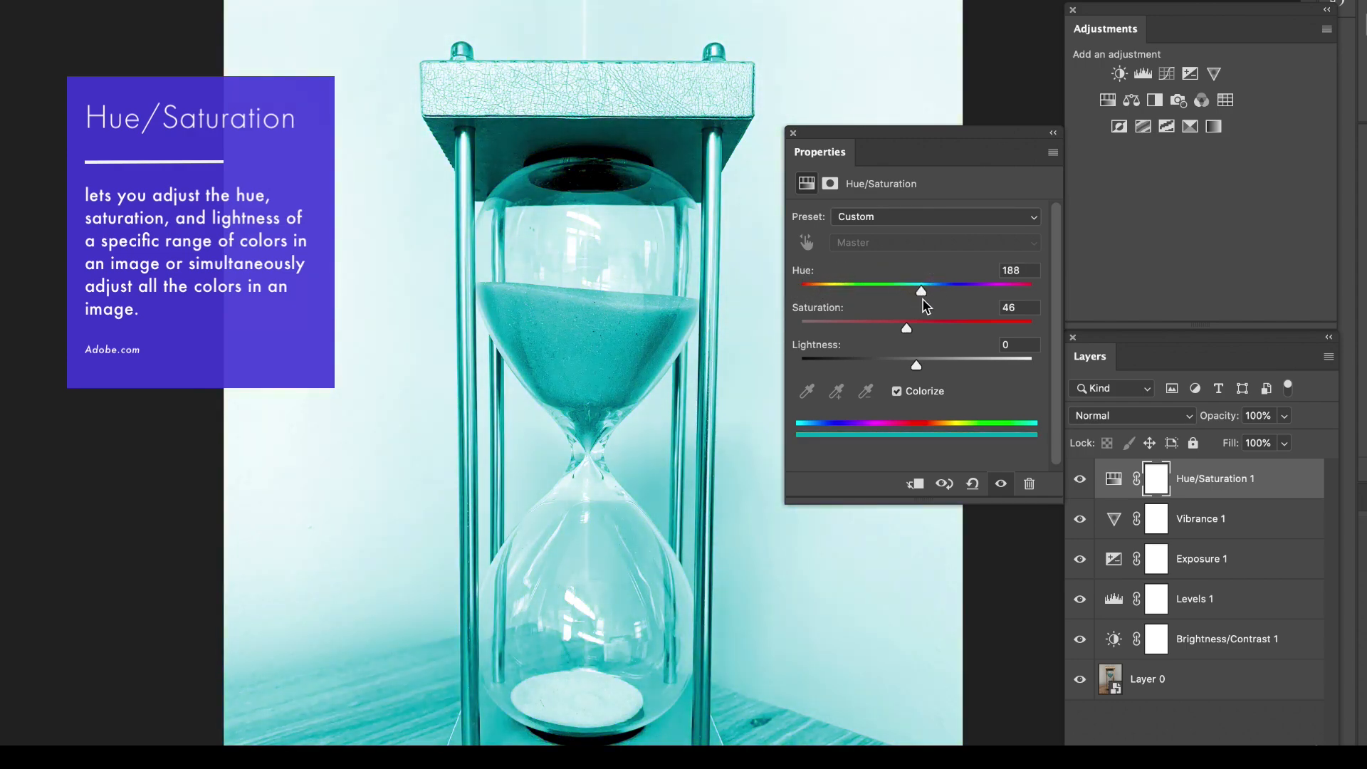
click(896, 391)
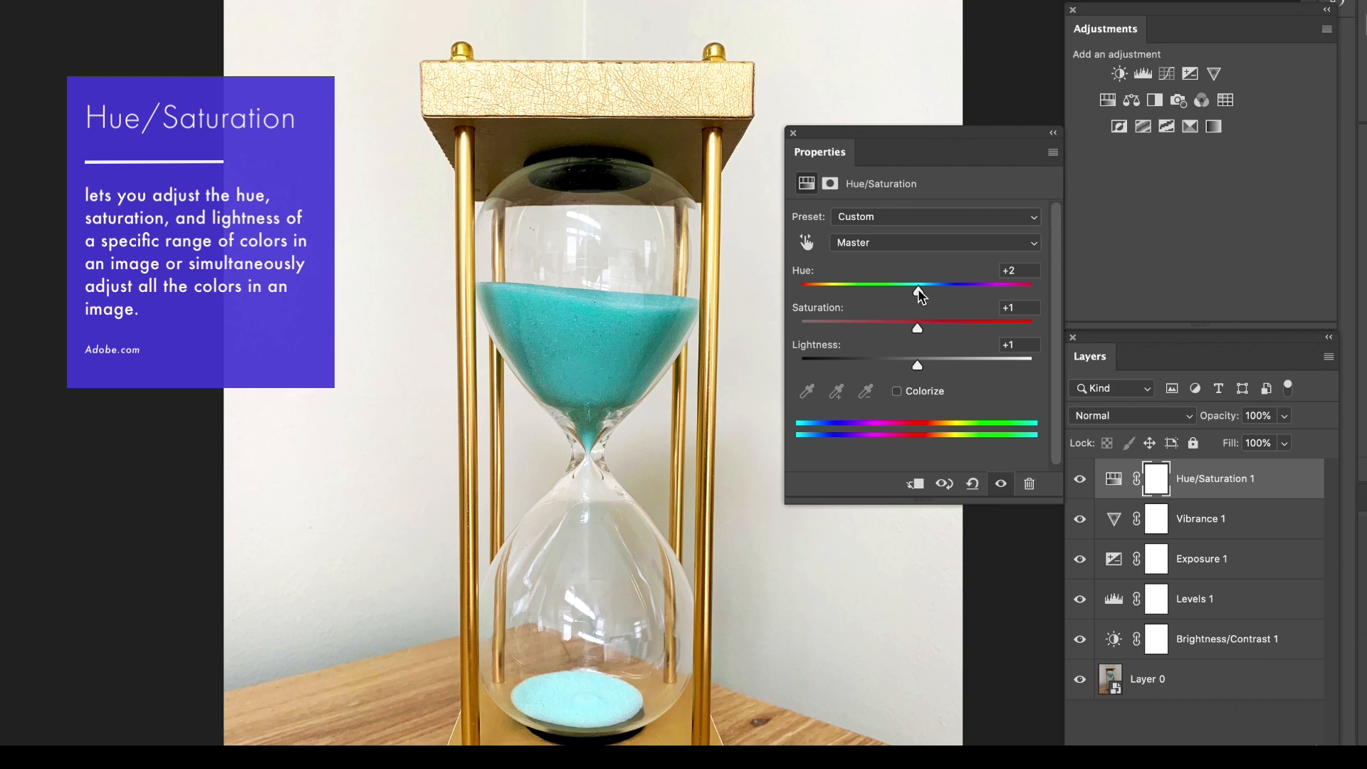
Try the hourglass's Hue at -24 and set it to -4.
drag(919, 288, 890, 293)
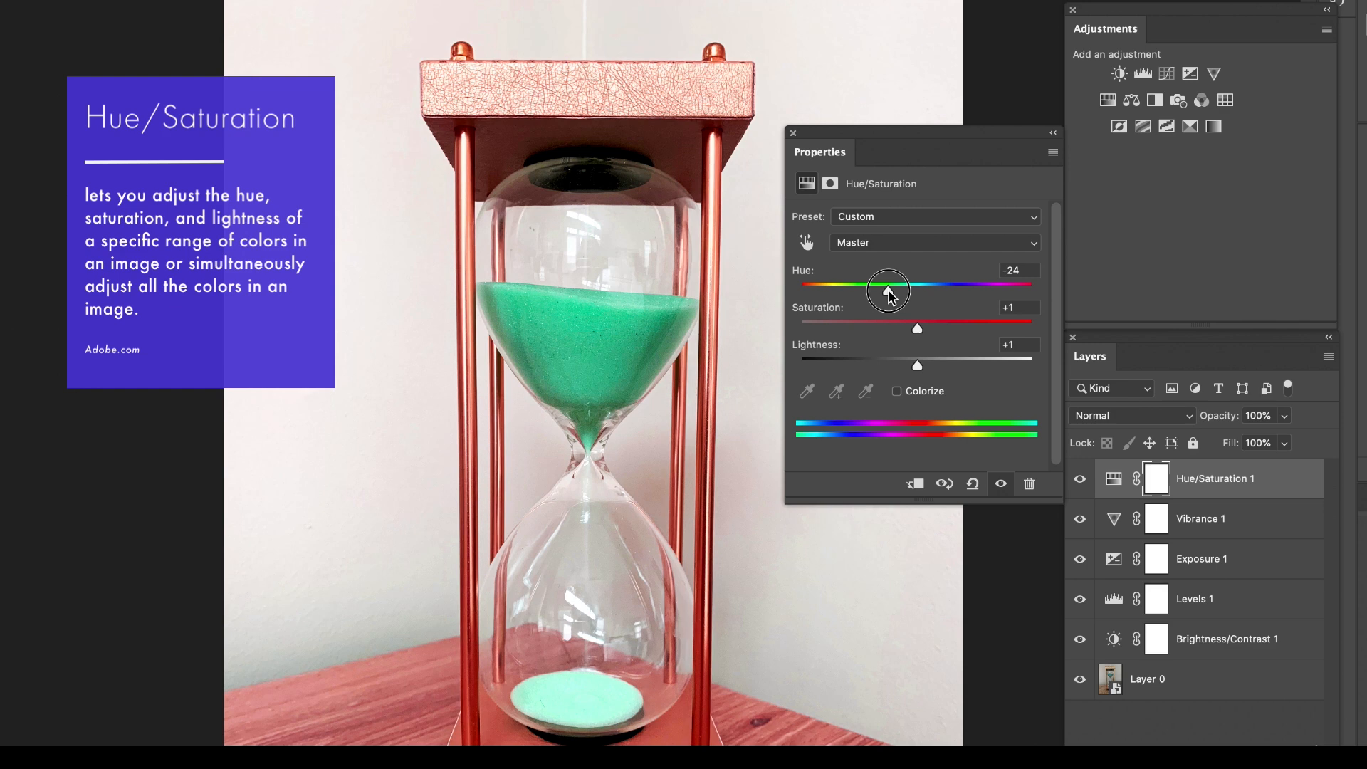
drag(890, 293, 910, 295)
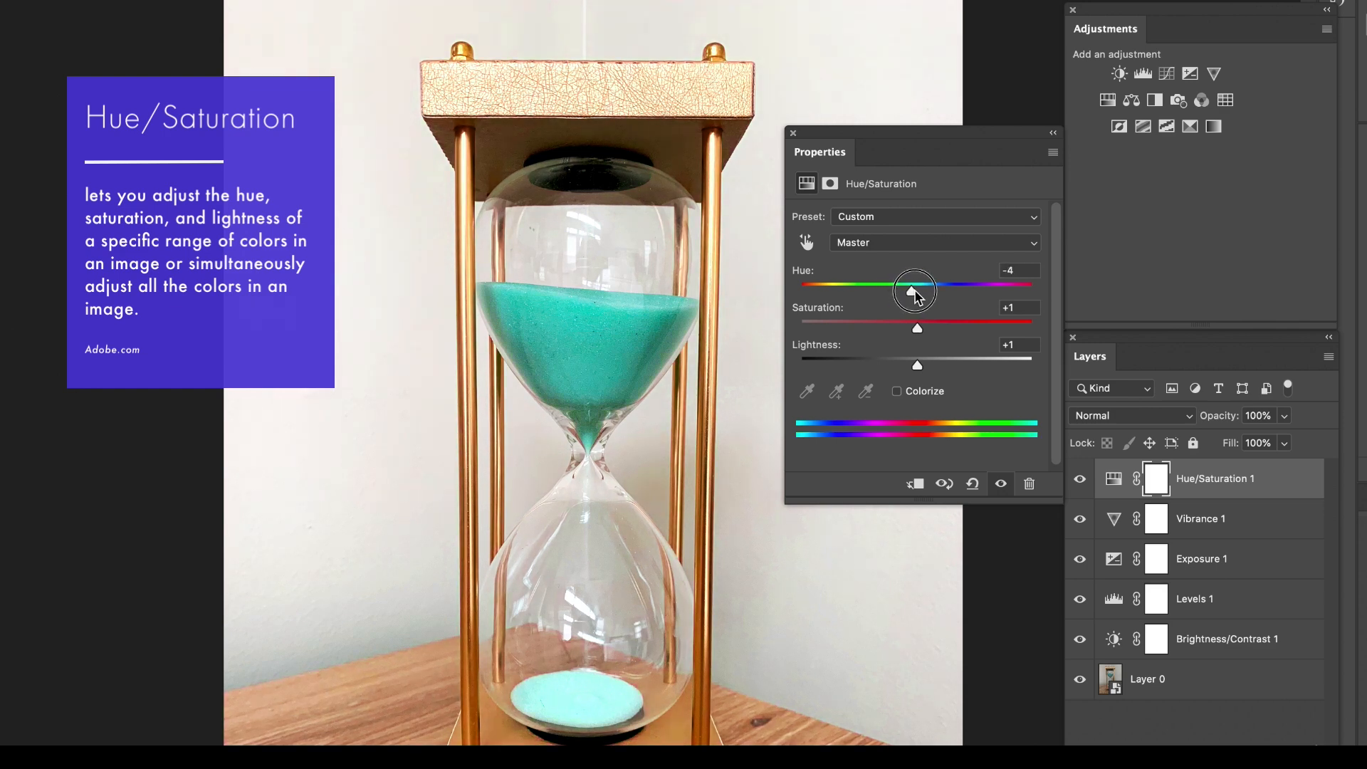
Toggle the visibility of the Hue/Saturation, Vibrance and Exposure layers to compare the hourglass with and without each one.
click(1081, 480)
click(1081, 482)
click(1081, 481)
click(1082, 522)
click(1081, 524)
click(1081, 562)
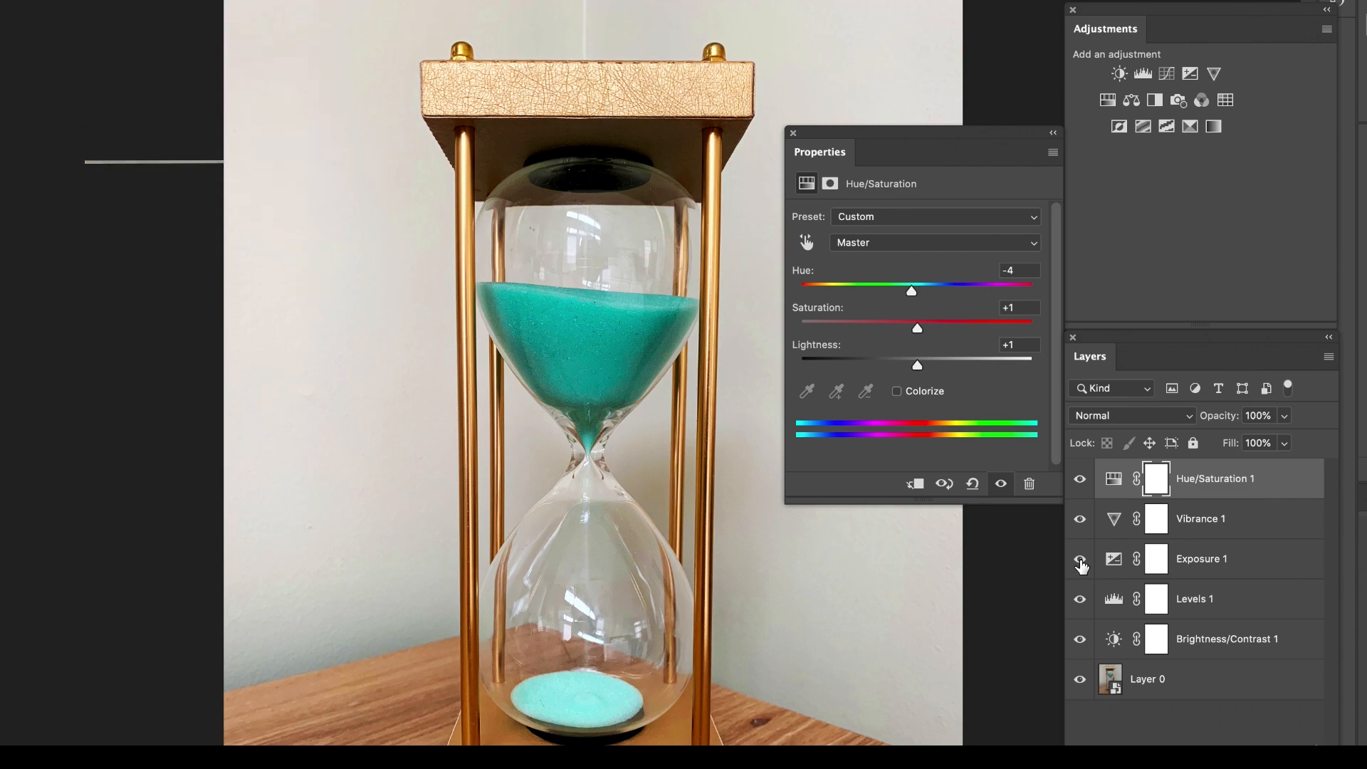
click(1081, 561)
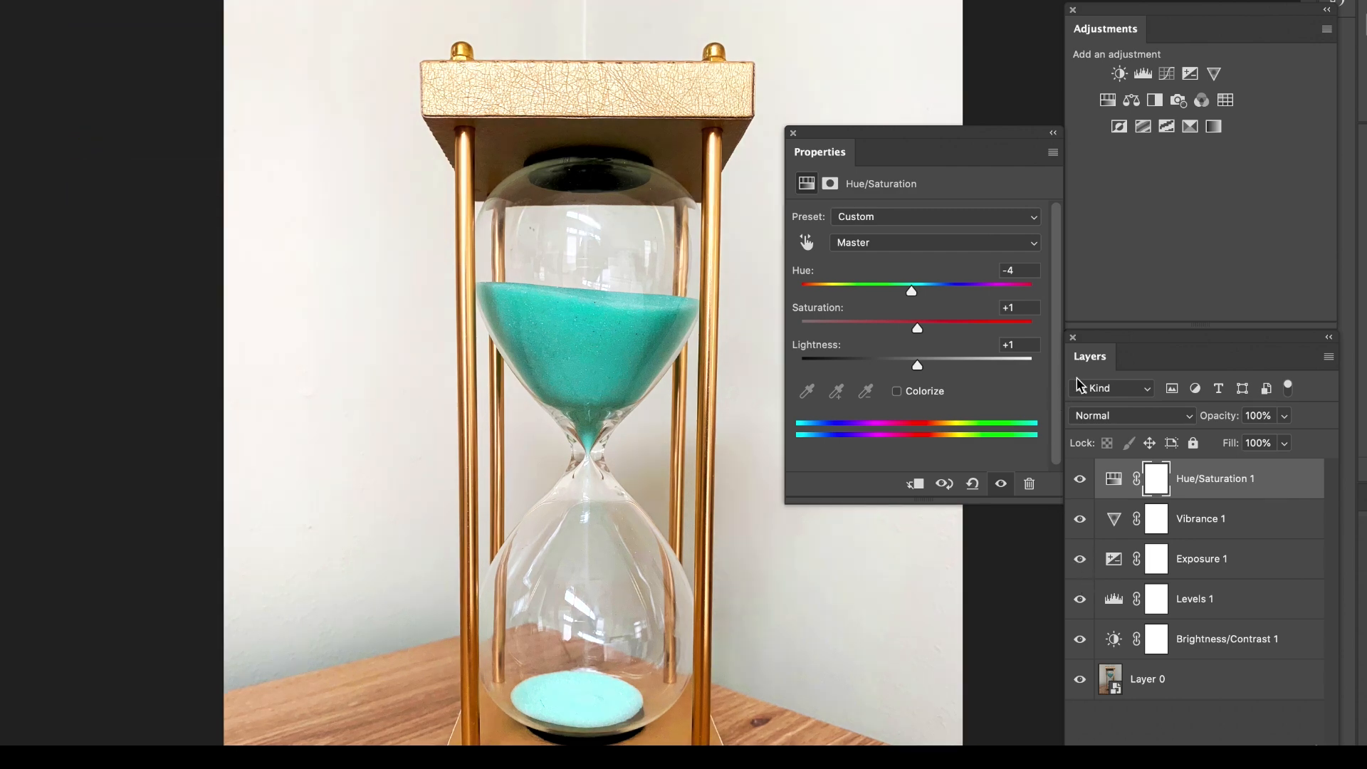
Add a Color Balance layer to the hourglass and set its Midtones to Cyan-Red +4, Magenta-Green +2 and Yellow-Blue +25, trying Yellow-Blue -35 first.
click(1132, 101)
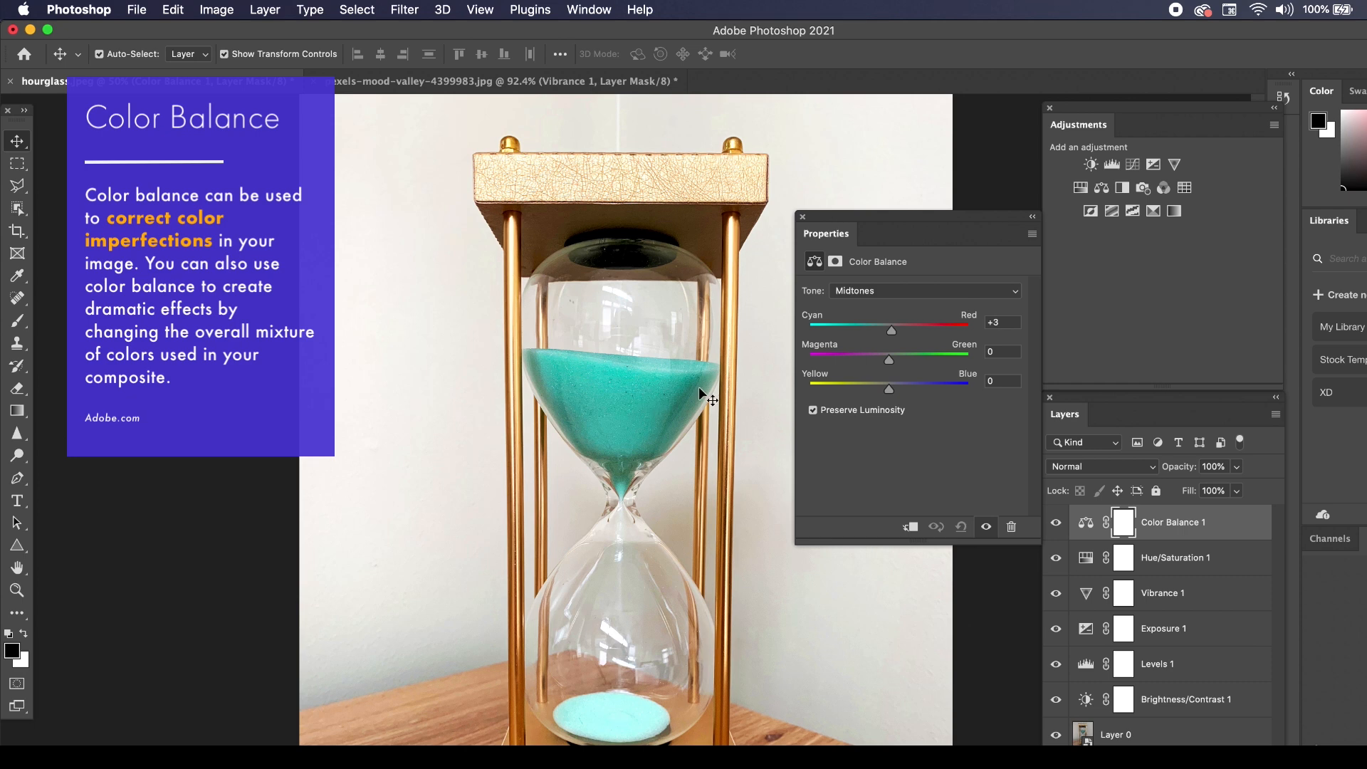
mouse_move(892, 332)
mouse_down()
mouse_move(946, 336)
mouse_move(845, 343)
mouse_move(888, 339)
mouse_up()
mouse_move(892, 363)
mouse_down()
mouse_move(915, 365)
mouse_move(848, 359)
mouse_move(881, 360)
mouse_up()
mouse_move(889, 390)
mouse_down()
mouse_move(916, 389)
mouse_move(862, 392)
mouse_up()
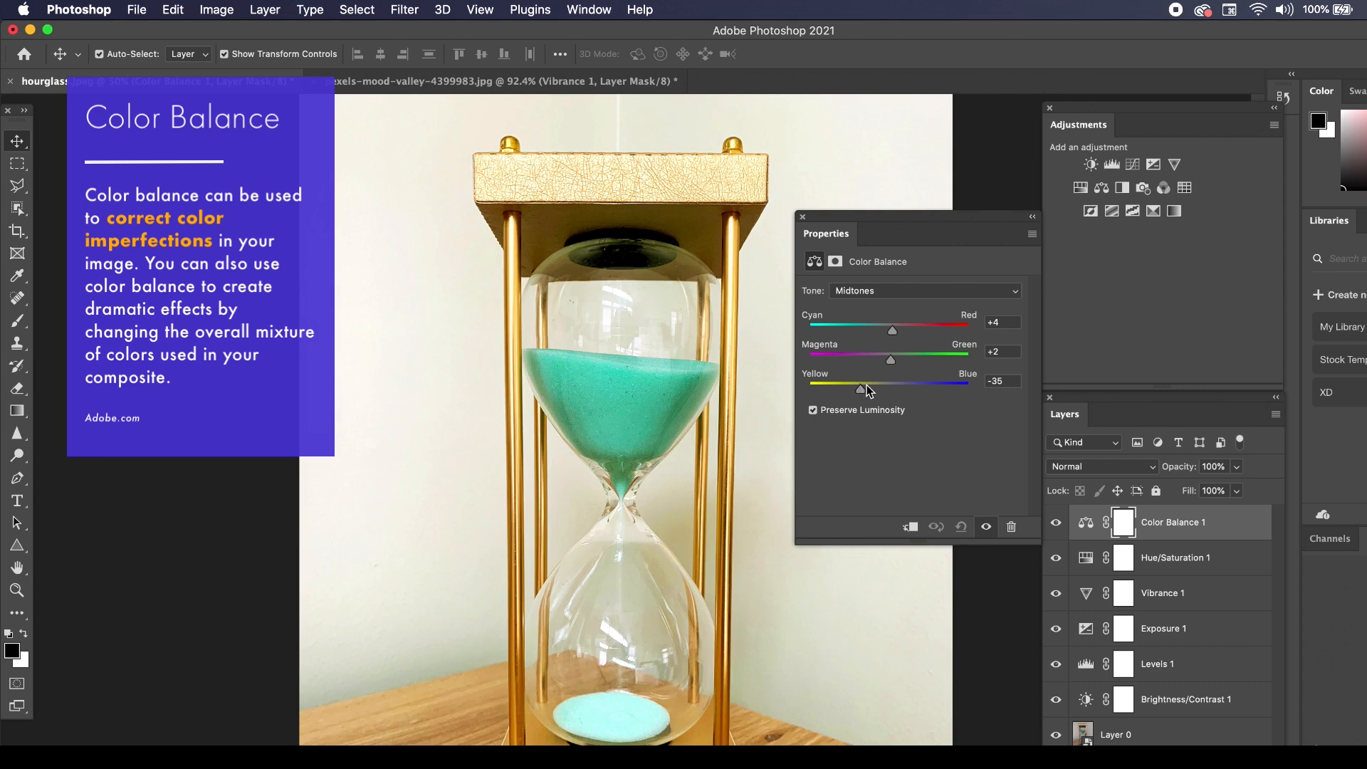
click(910, 385)
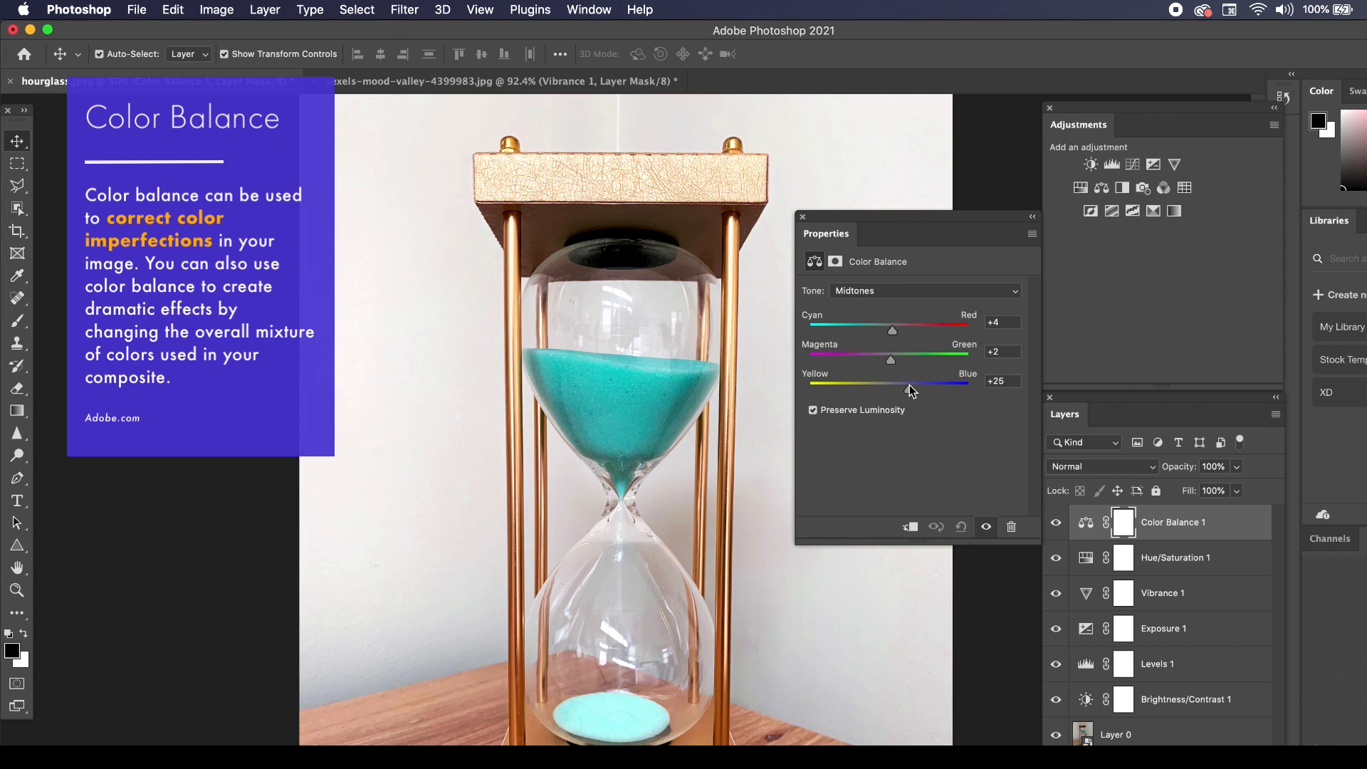
Switch the hourglass's Color Balance tone to Highlights and shift Yellow-Blue slightly toward blue.
click(882, 292)
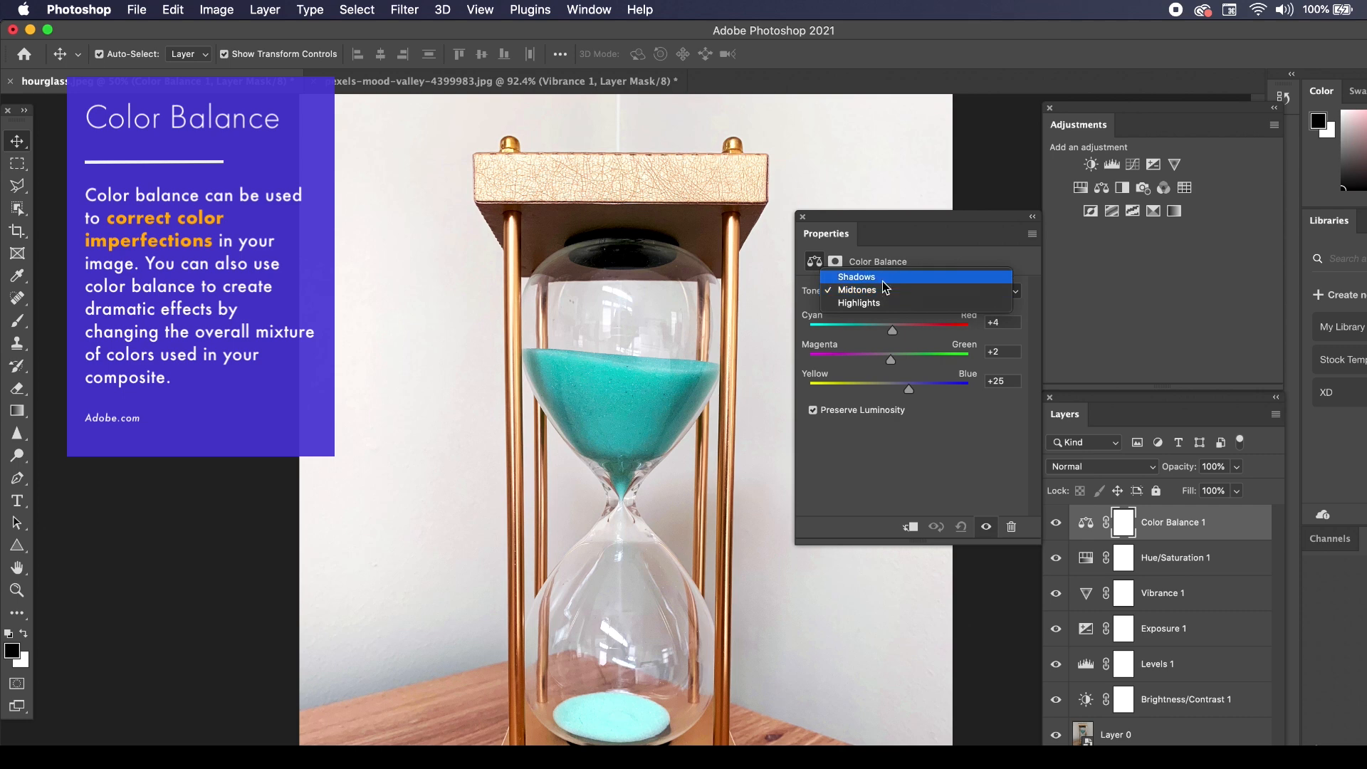
click(883, 305)
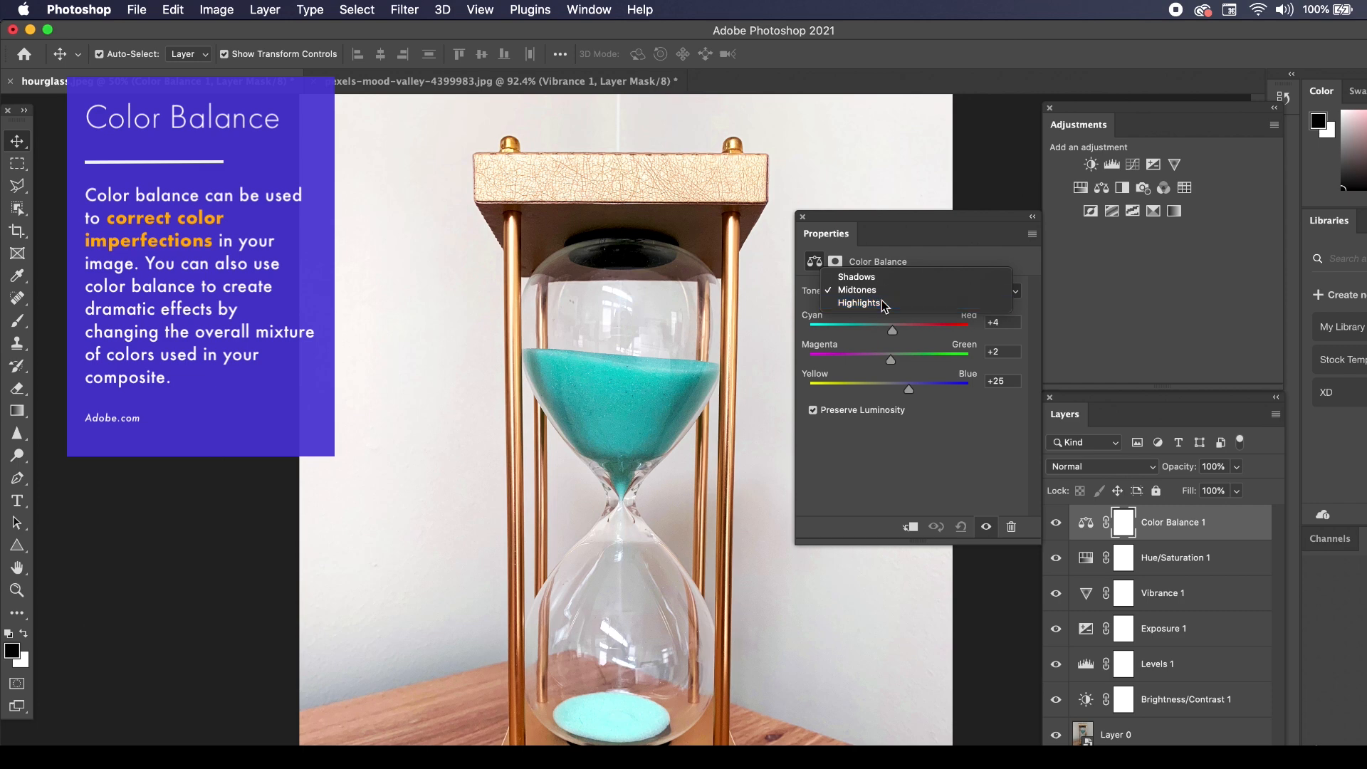
mouse_move(891, 394)
mouse_down()
mouse_move(916, 389)
mouse_move(868, 392)
mouse_move(893, 391)
mouse_up()
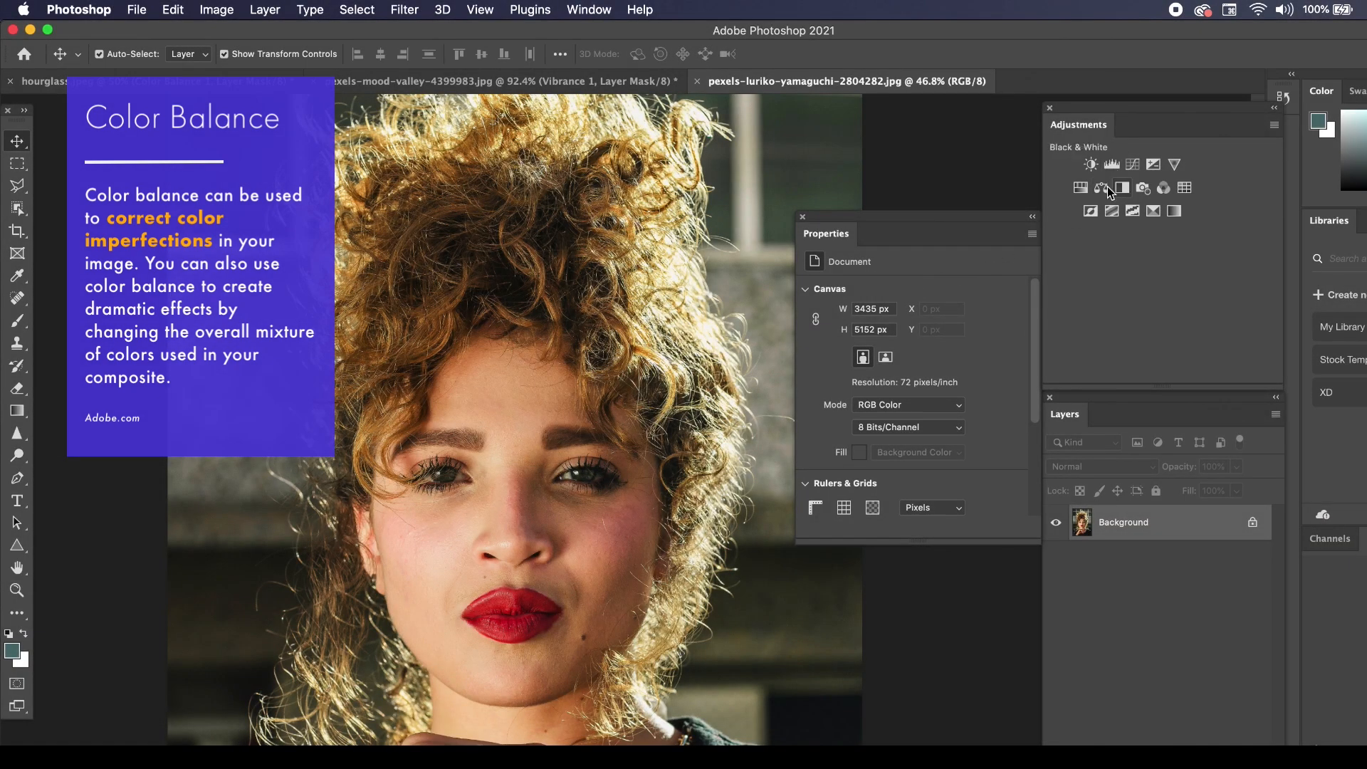
Add a Color Balance layer to the curly-haired portrait and set its Midtones Yellow-Blue to +34, comparing it with -1.
click(1103, 187)
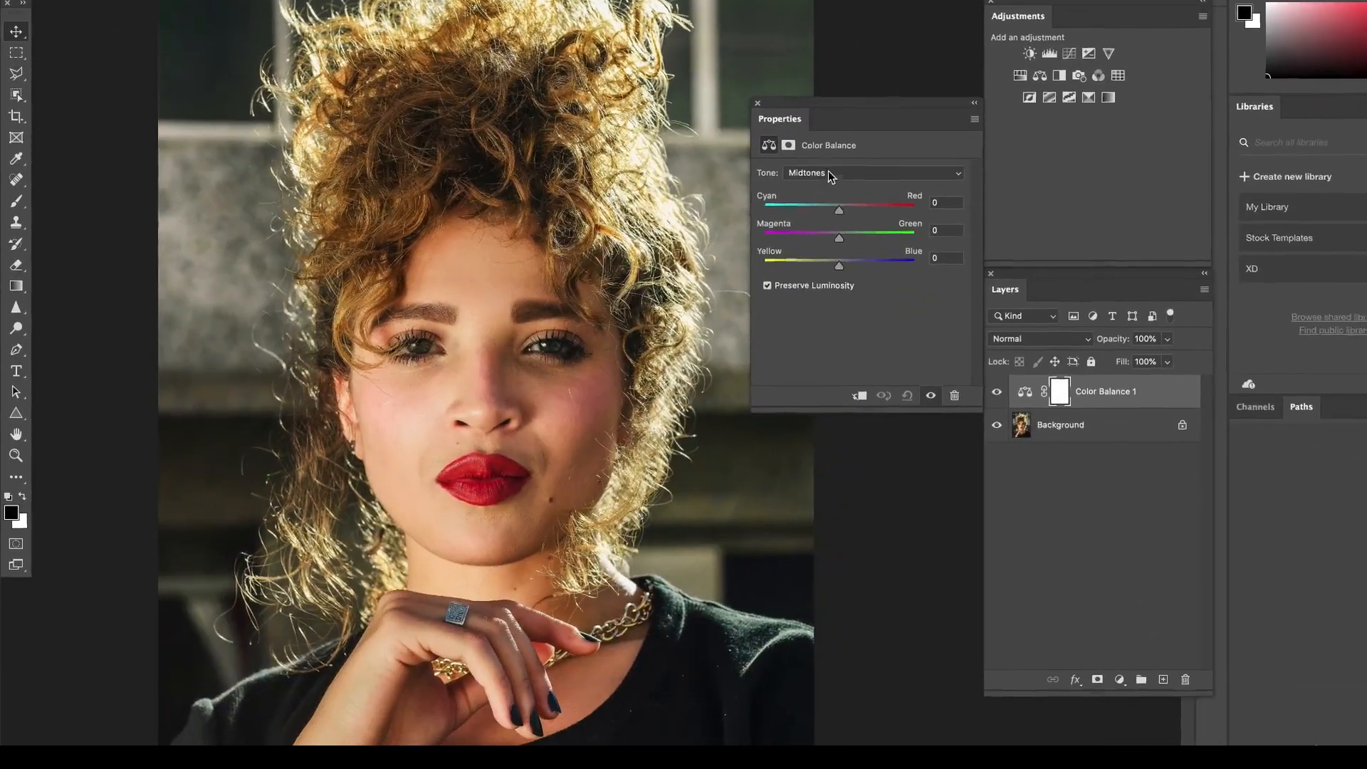
click(861, 254)
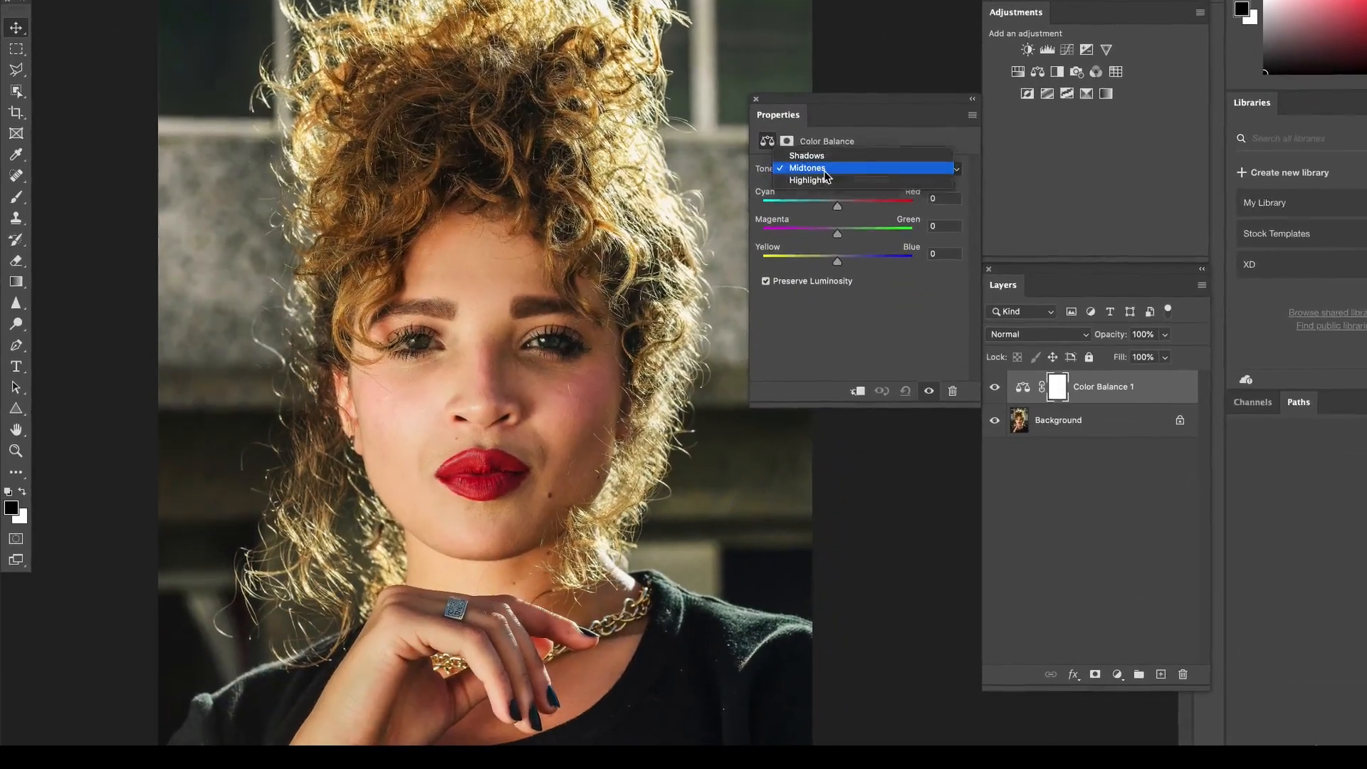
click(825, 169)
drag(838, 263, 866, 268)
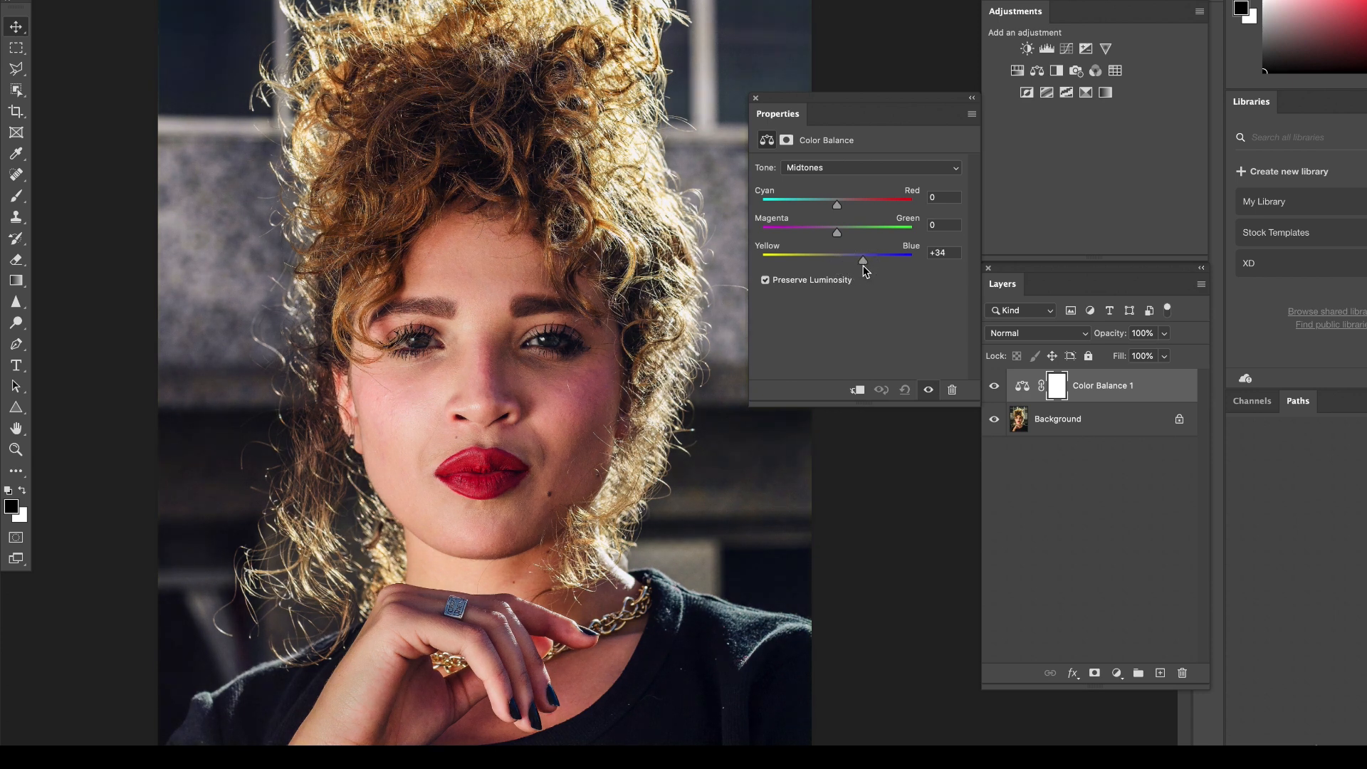
drag(843, 262, 837, 259)
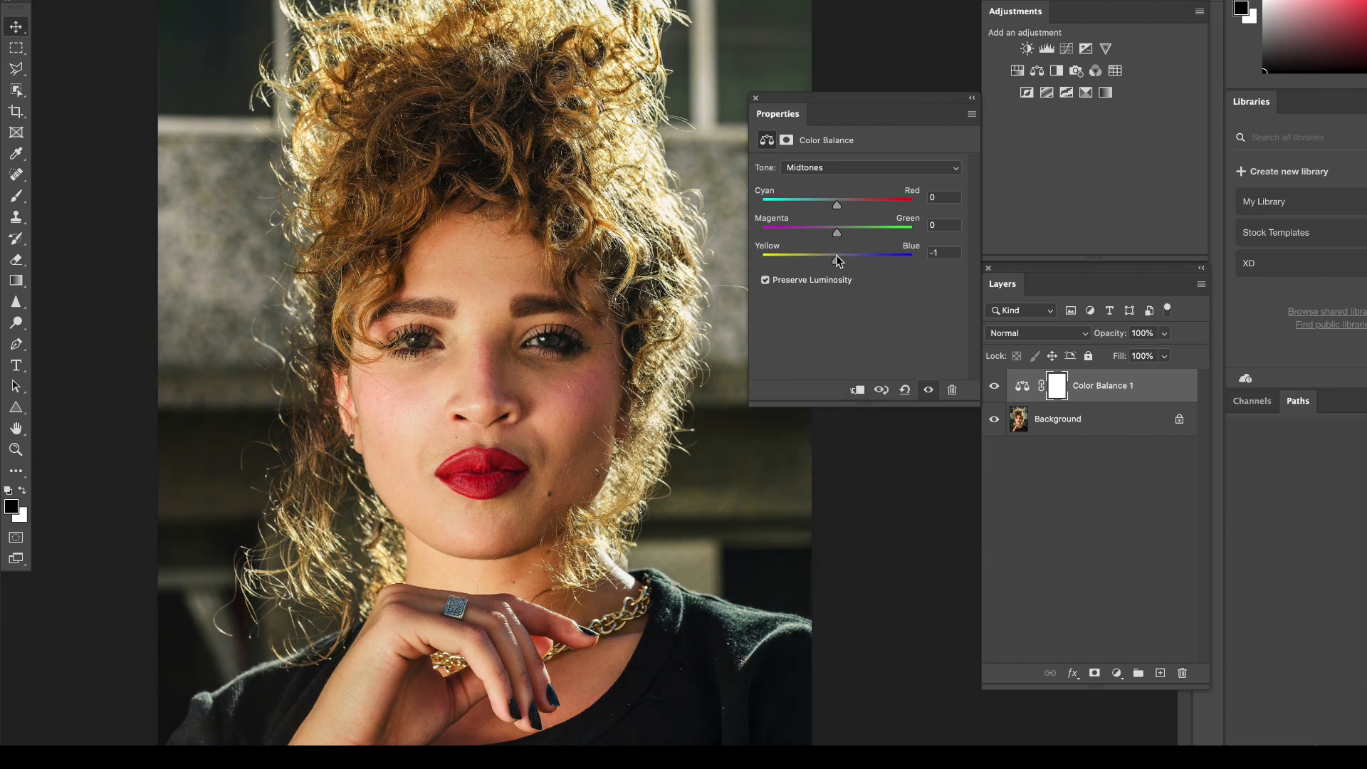
click(863, 262)
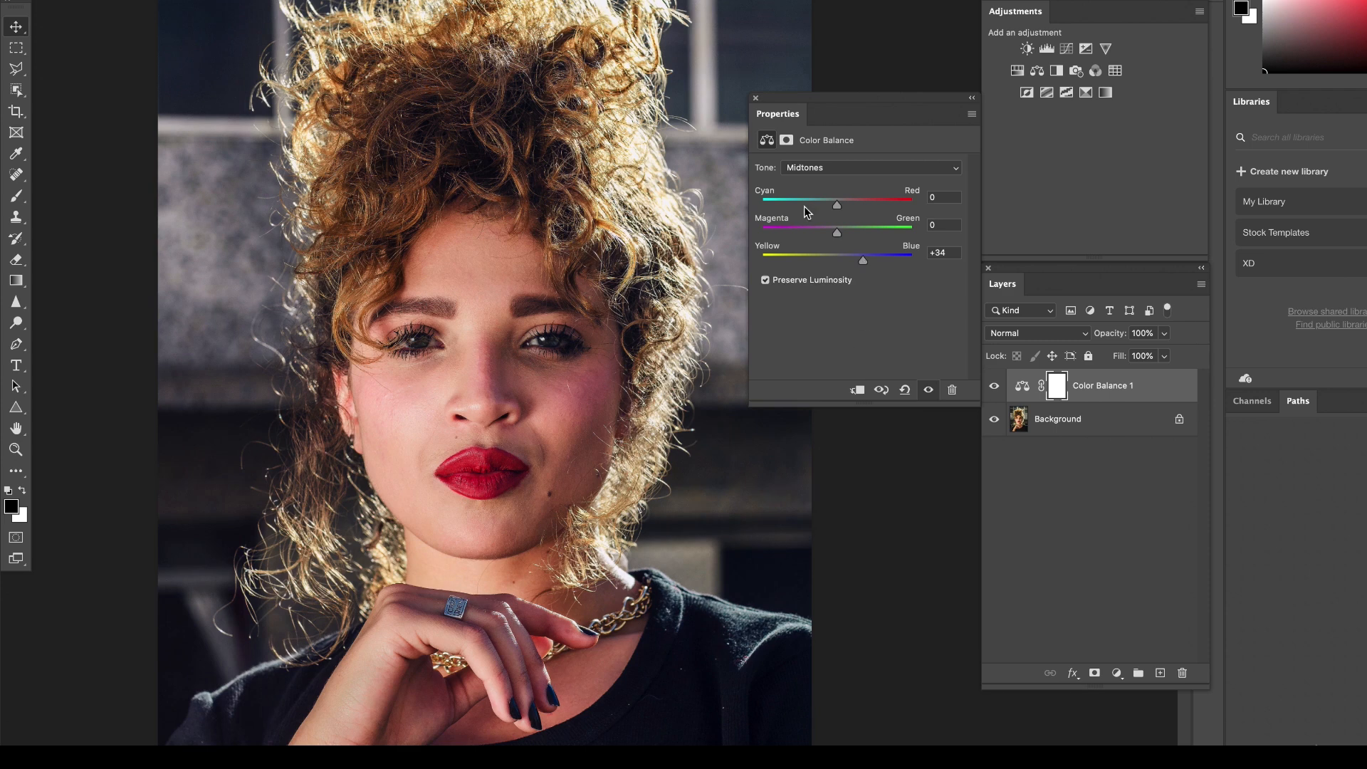
Switch the portrait's Color Balance tone to Shadows and shift Yellow-Blue slightly toward blue.
click(807, 169)
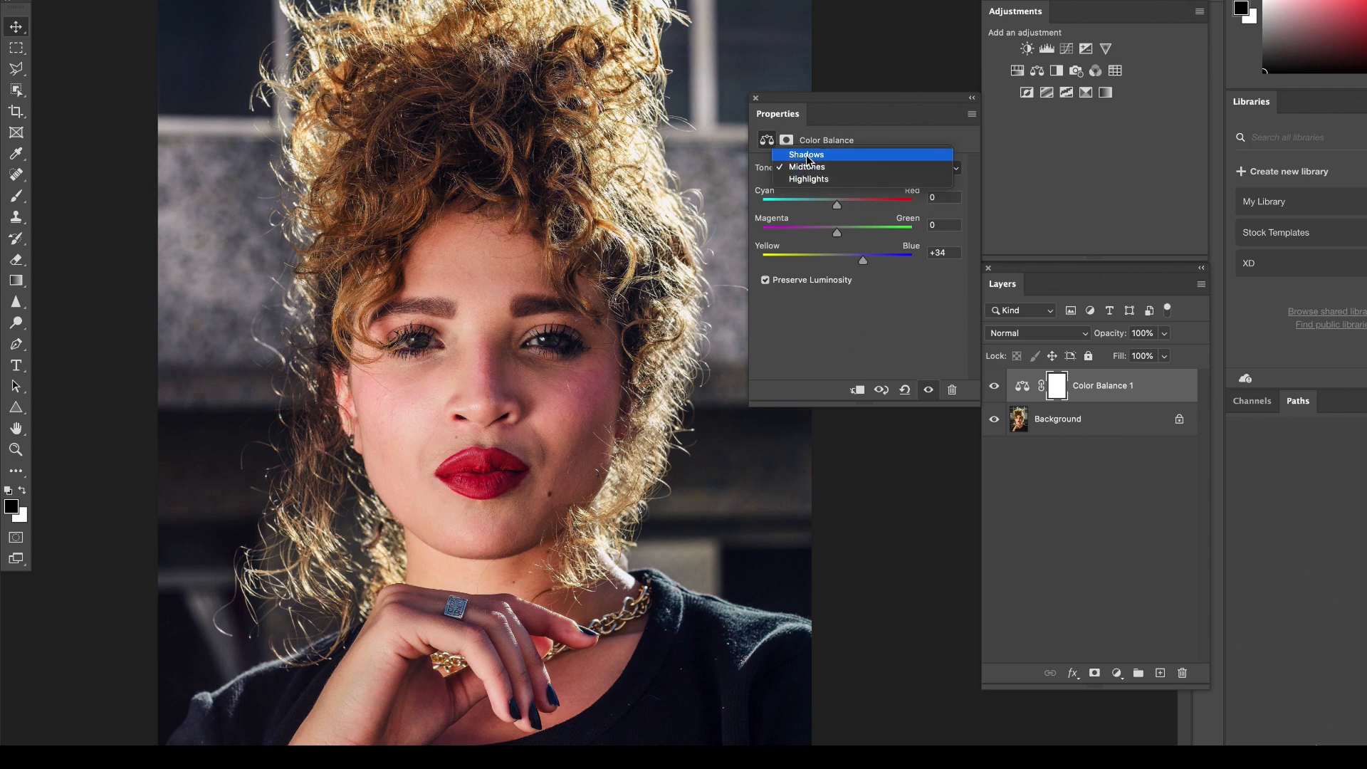
click(809, 155)
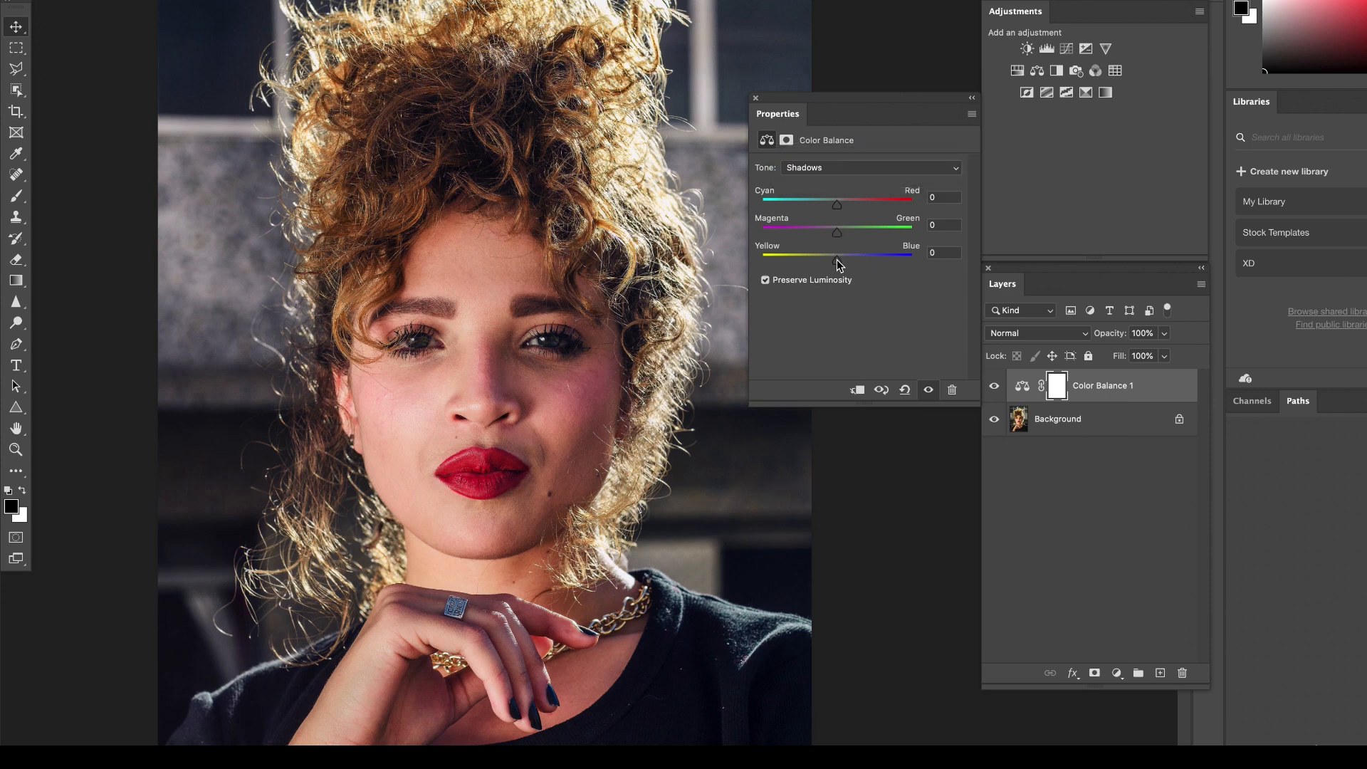
drag(839, 262, 848, 261)
Check the portrait's Highlights tone, return to Midtones and set Magenta-Green to -5, trying +30 first.
click(808, 166)
click(811, 192)
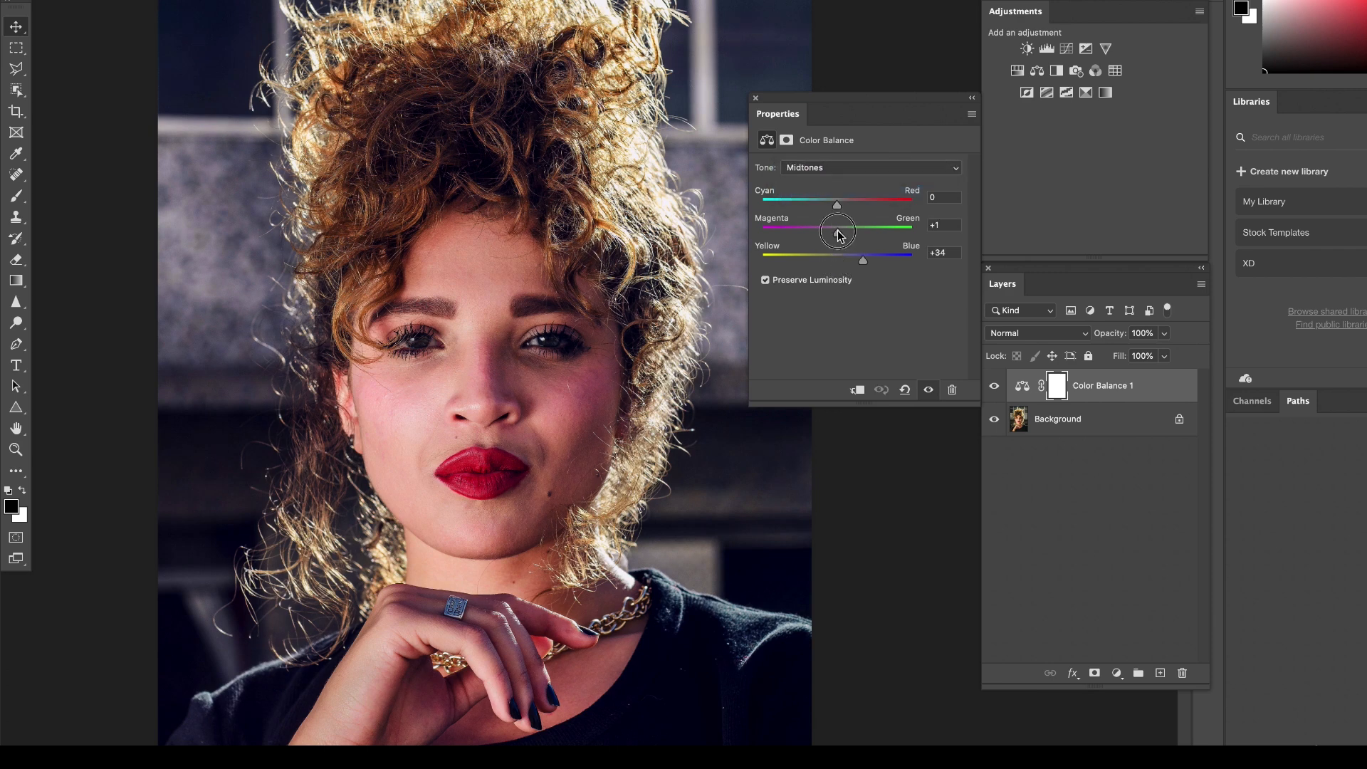
drag(838, 232, 862, 236)
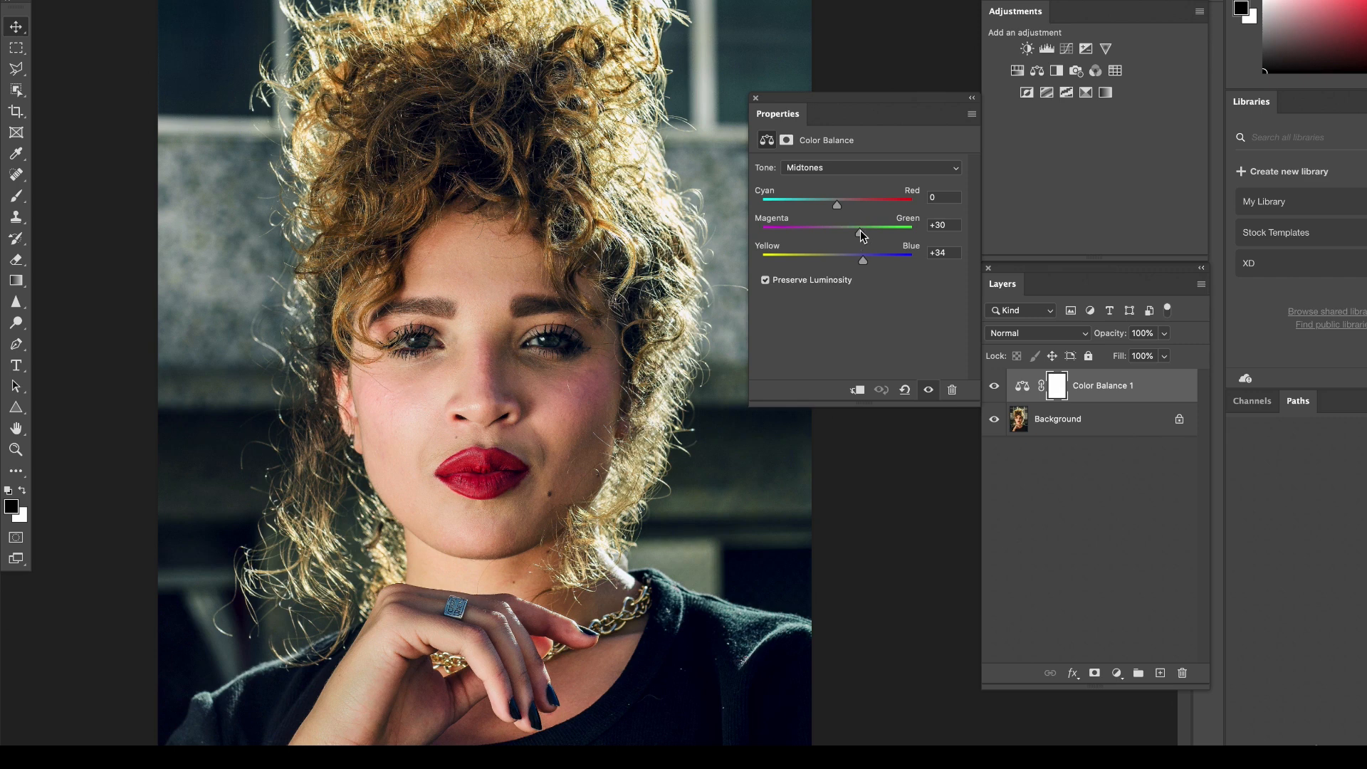
drag(859, 232, 835, 236)
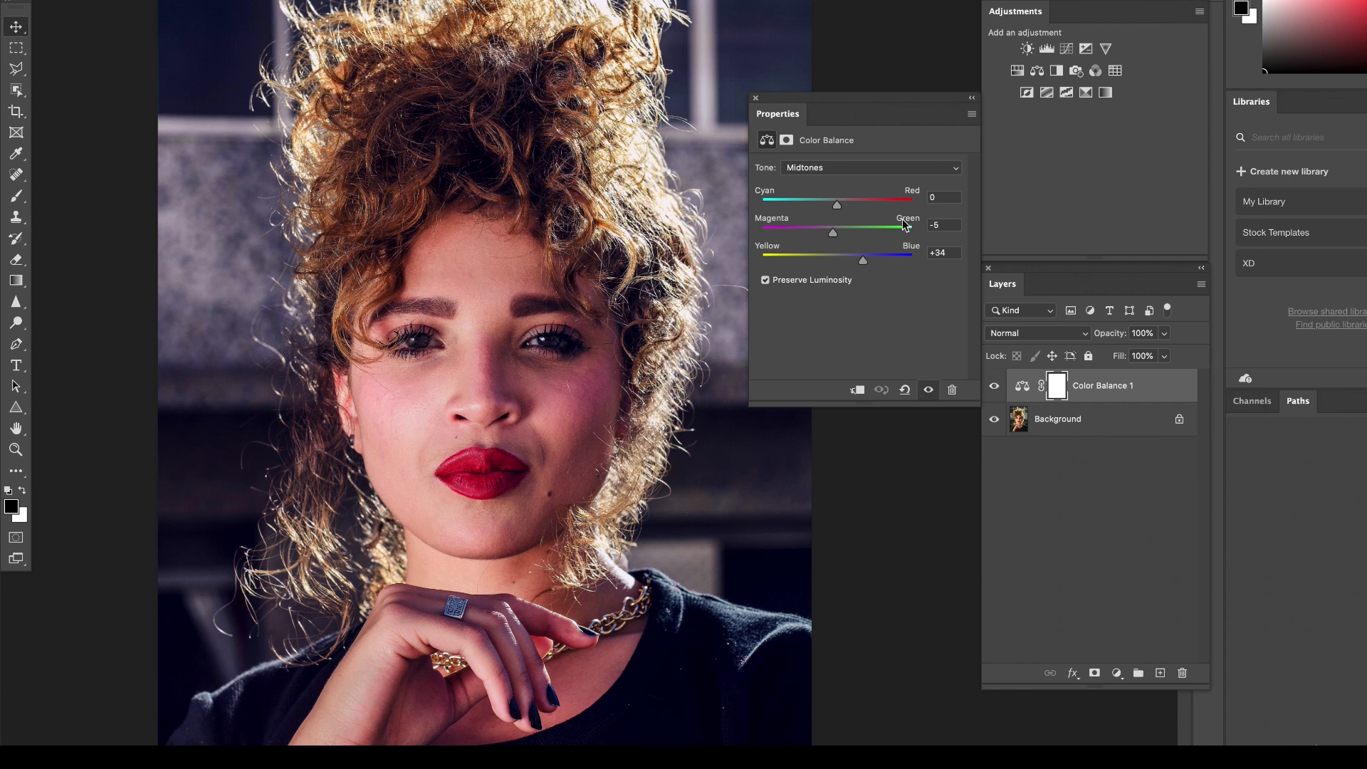
Compare the portrait's originally opened state with its color-balanced version using the document history.
click(1208, 2)
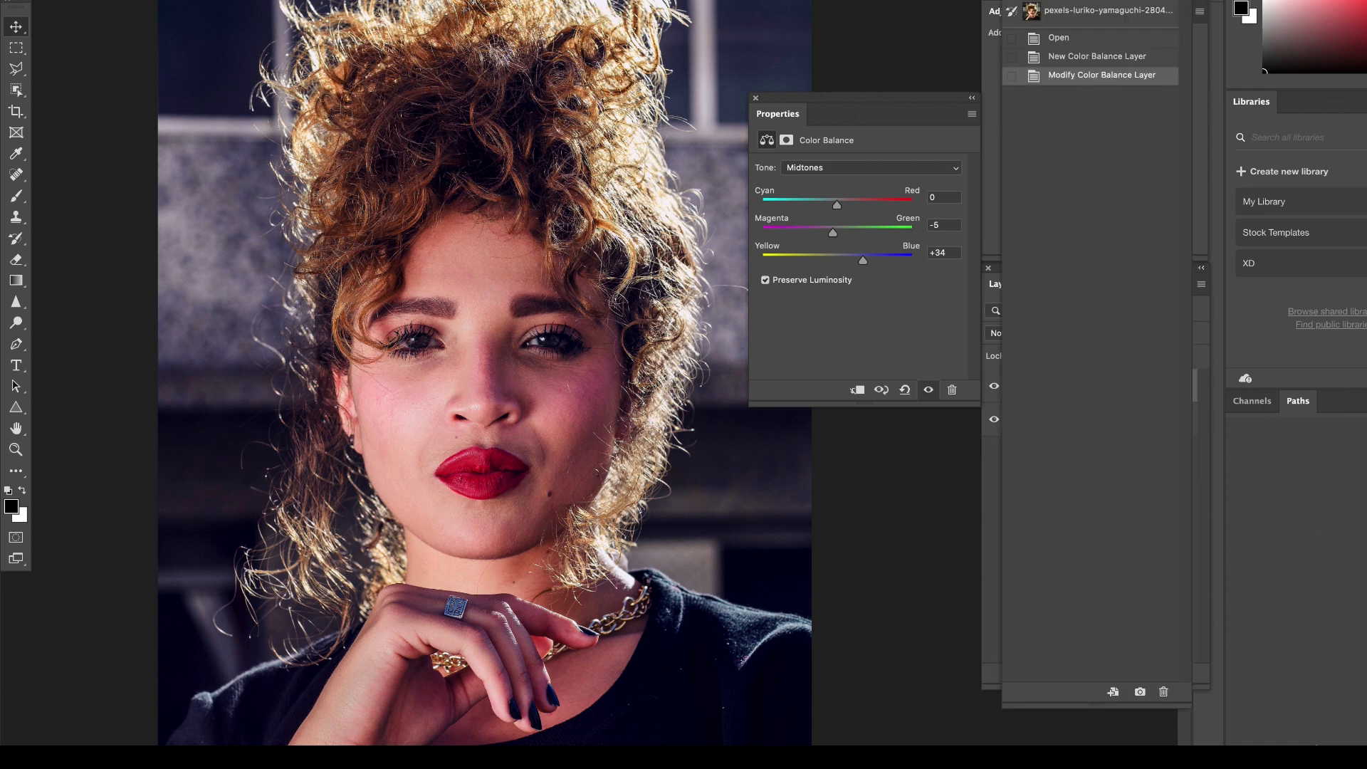
click(1081, 43)
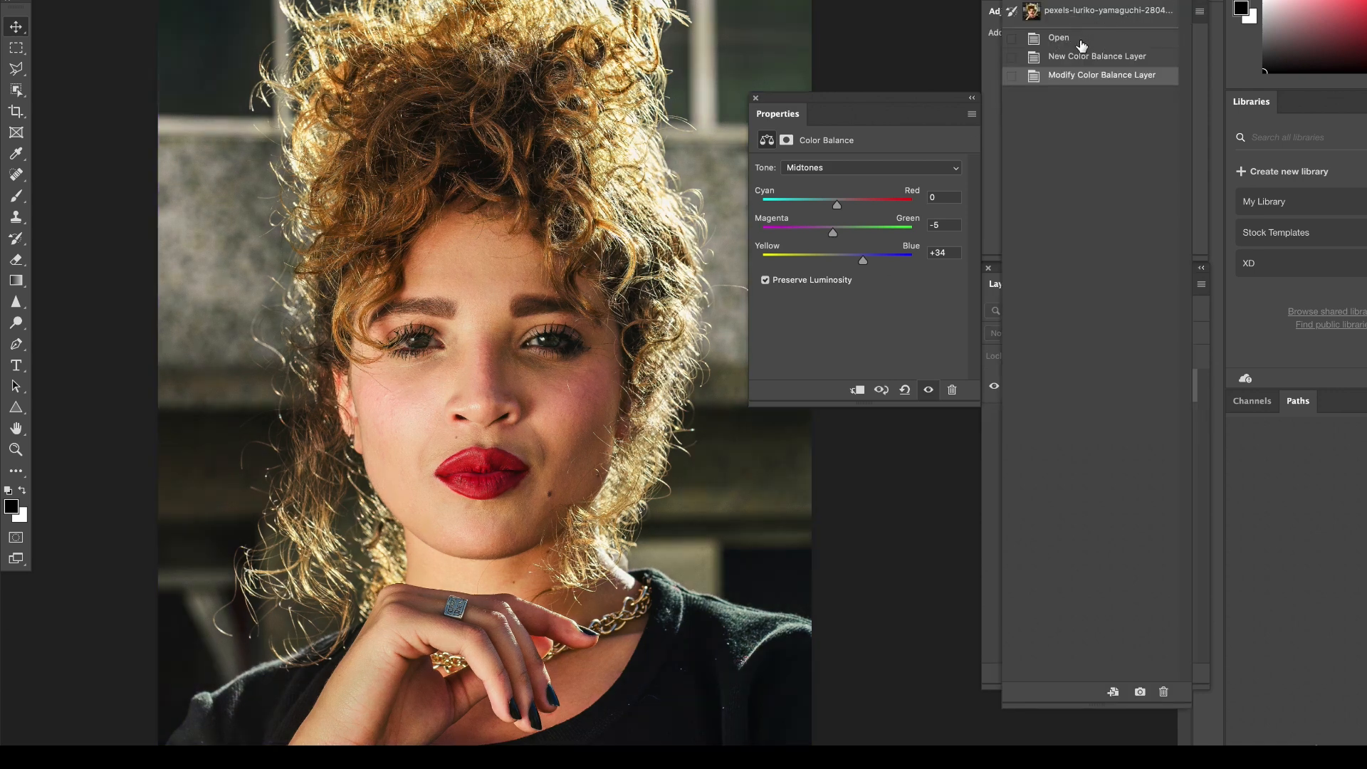
click(1078, 79)
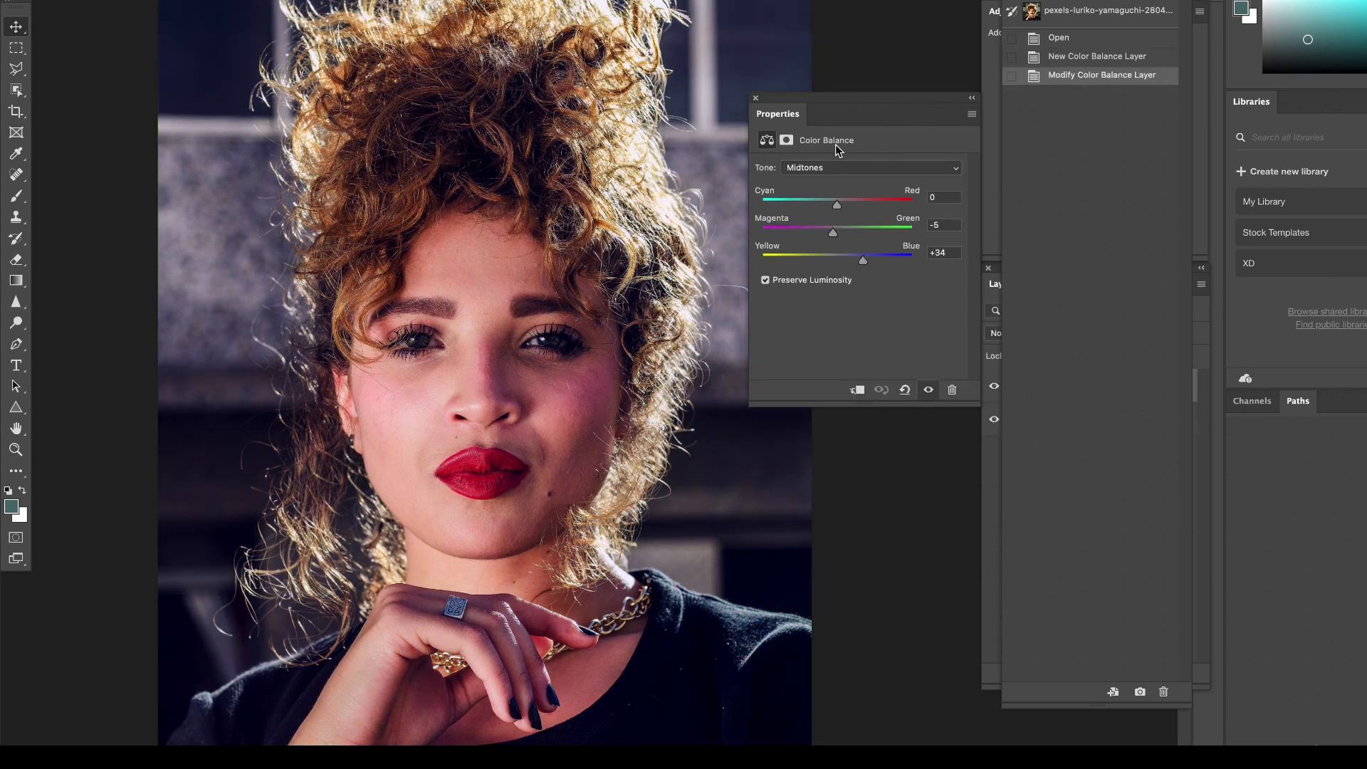
click(1091, 20)
click(1084, 77)
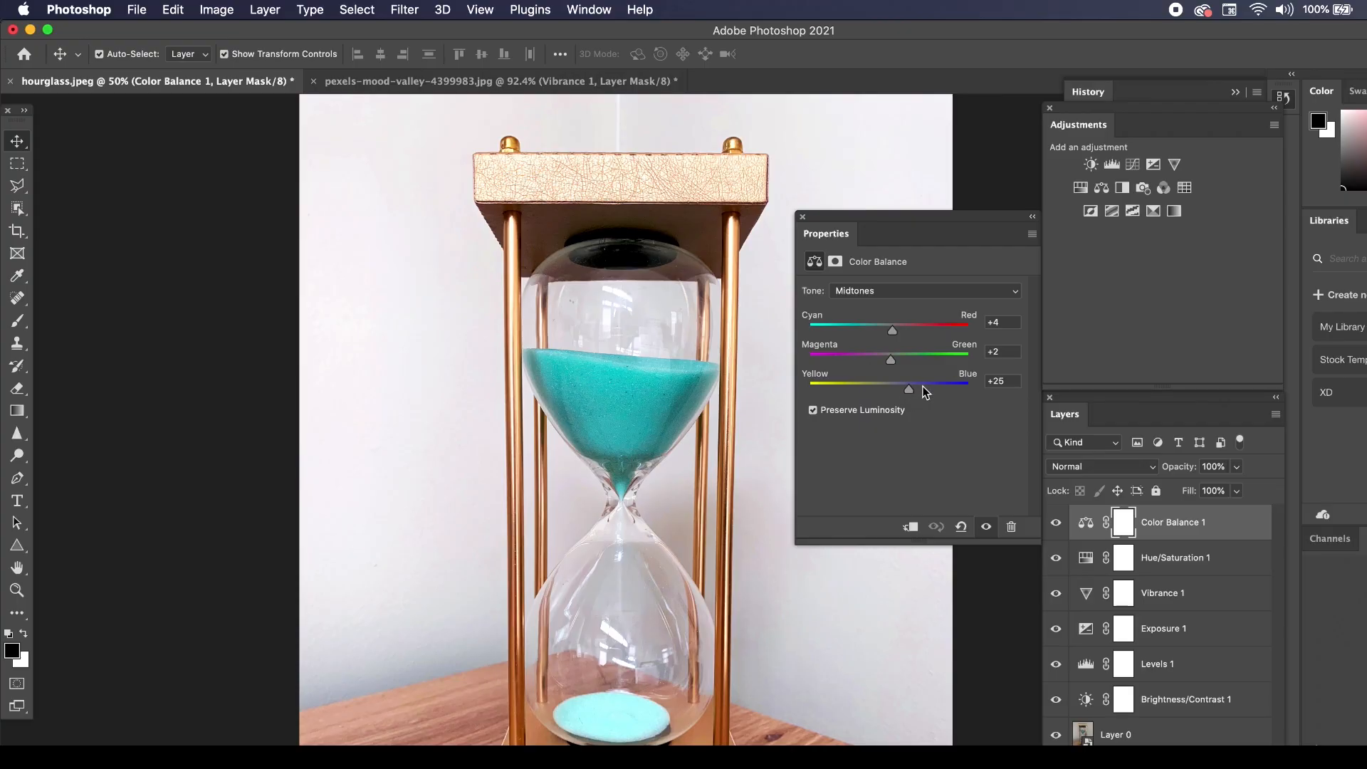
Set the hourglass's Color Balance Midtones Yellow-Blue to +19 and adjust the Highlights Yellow-Blue, trying +23.
mouse_move(910, 389)
mouse_down()
mouse_move(884, 395)
mouse_move(904, 390)
mouse_up()
click(865, 291)
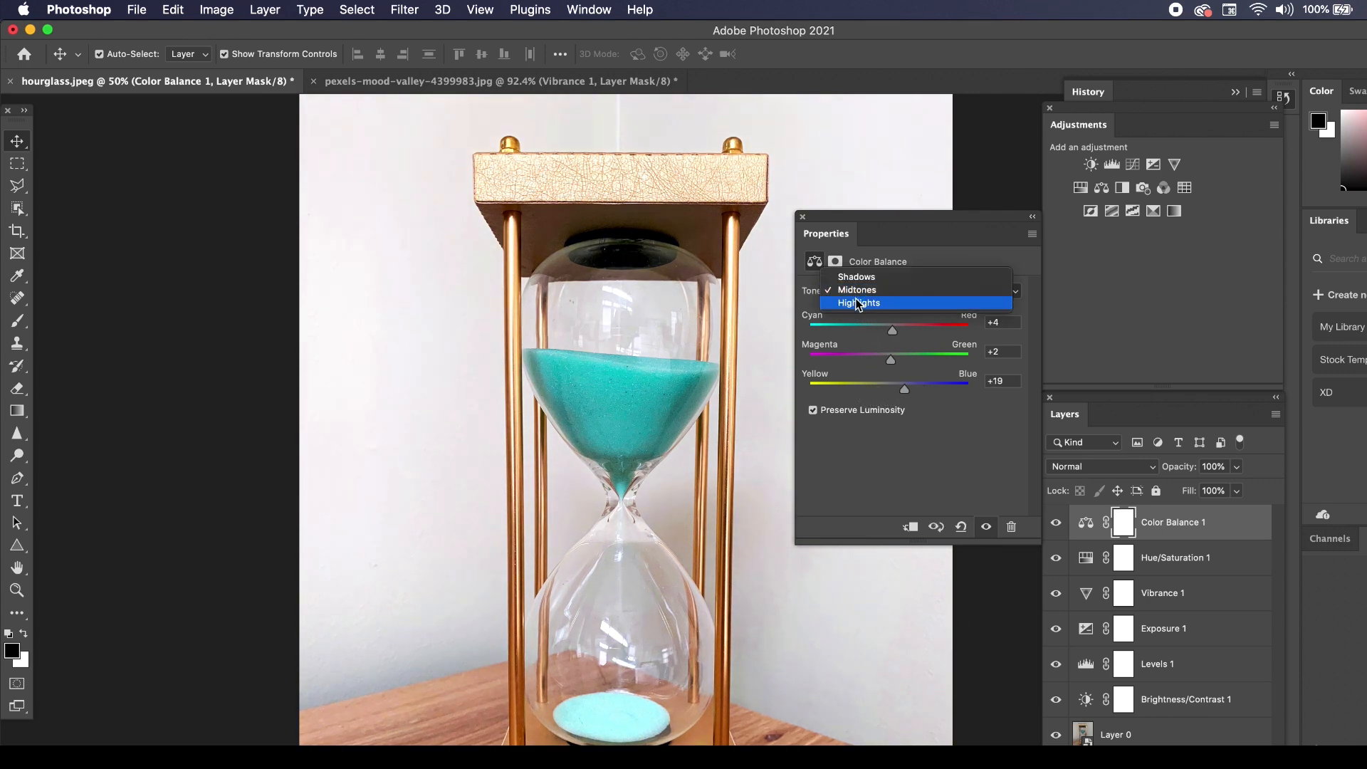
click(862, 303)
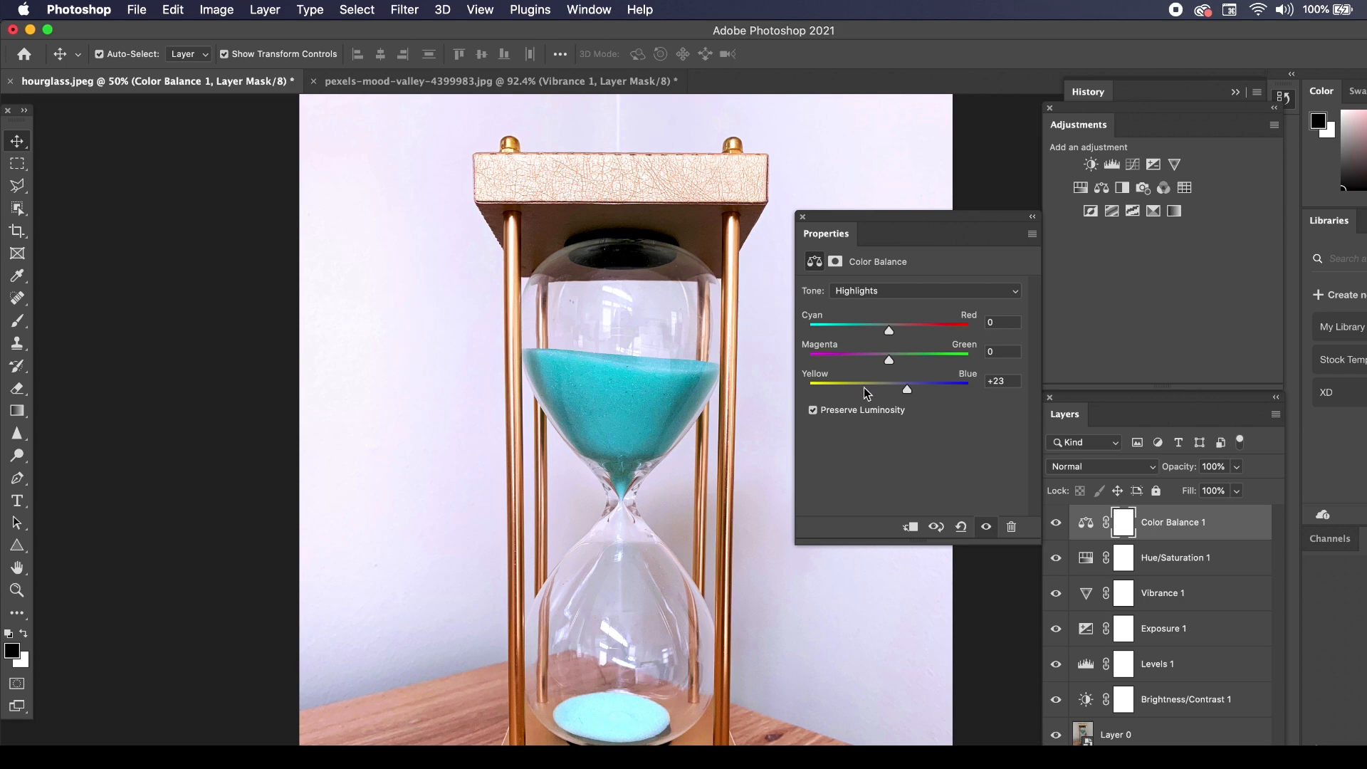
drag(895, 387, 891, 385)
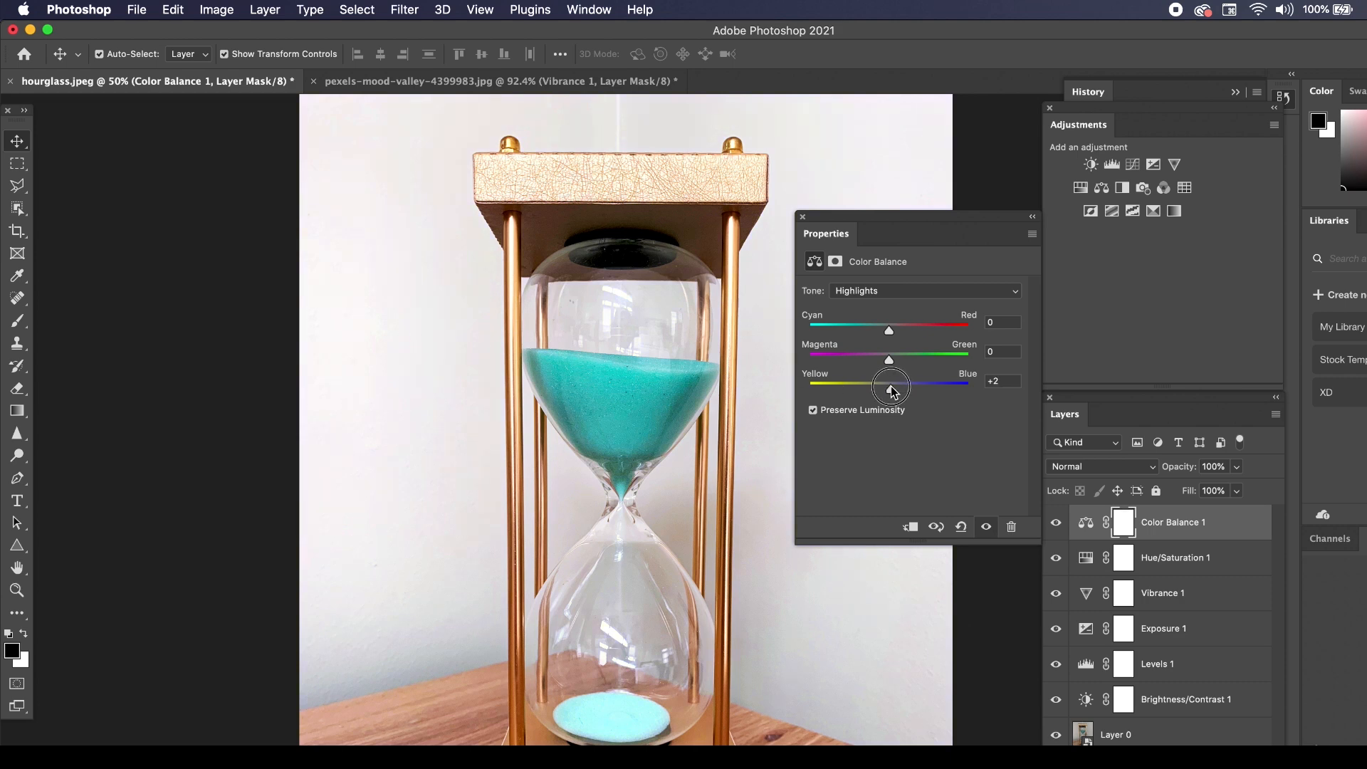
Switch the hourglass's Color Balance tone to Shadows and set Yellow-Blue to +8, trying +61 first.
click(890, 290)
click(890, 261)
drag(901, 389, 940, 389)
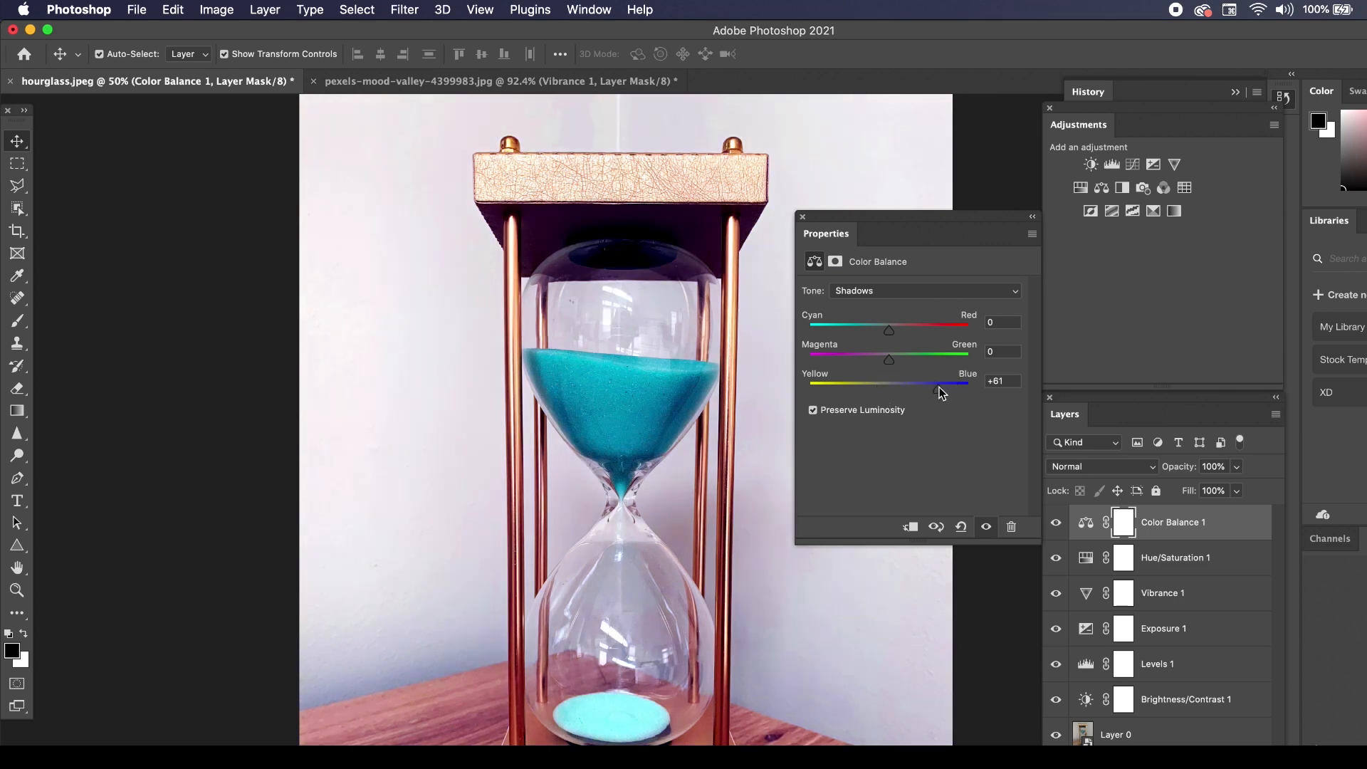
click(894, 386)
drag(894, 389, 895, 389)
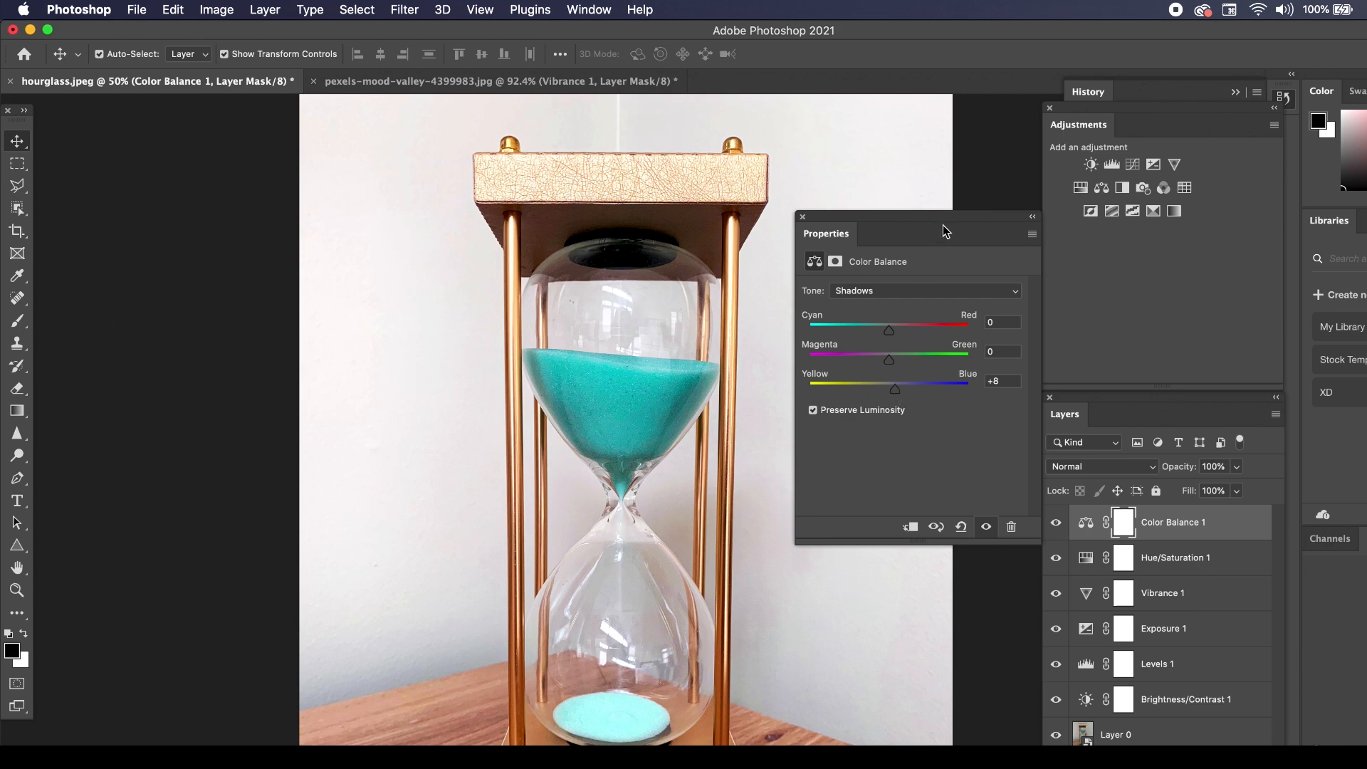
Add a Black & White layer to the hourglass and set Reds to 61, Yellows to 39, Cyans to 37 and Magentas to 42.
click(1122, 191)
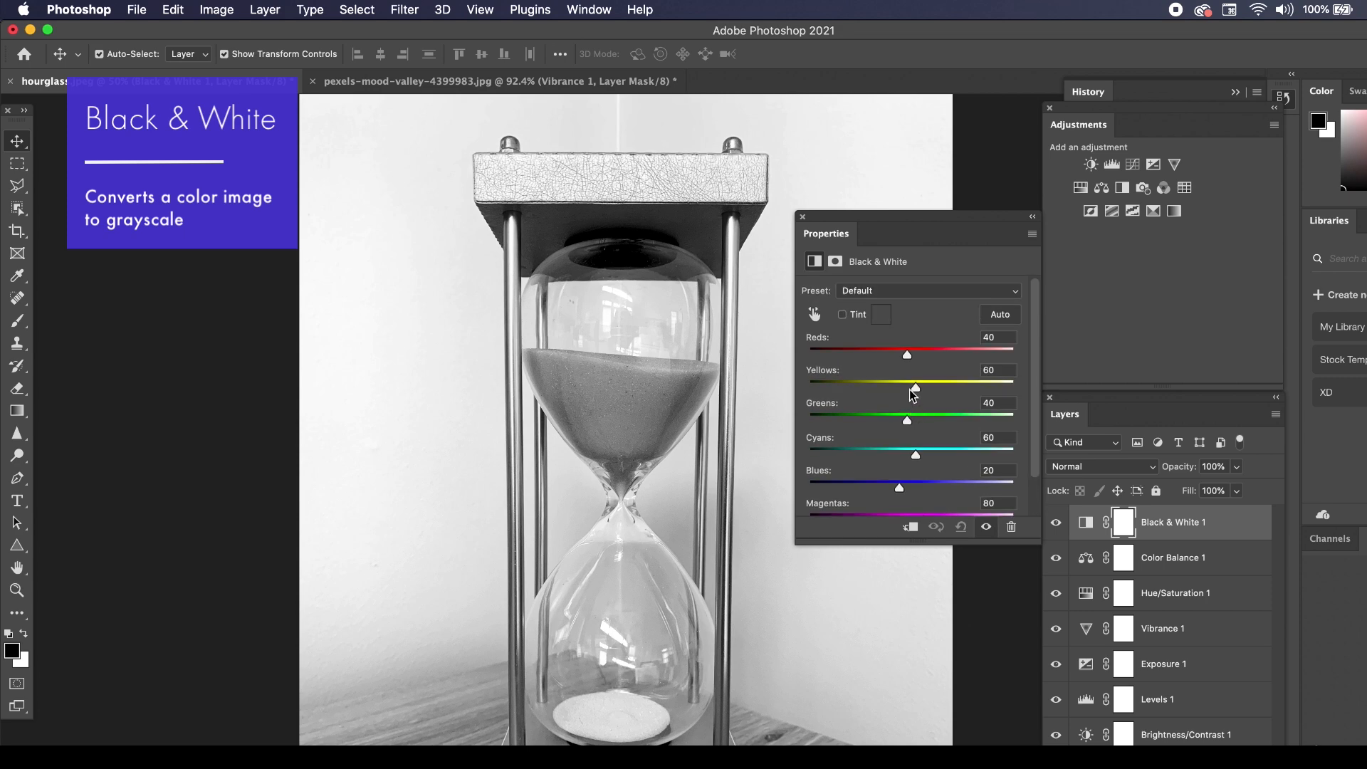
drag(910, 361, 915, 355)
scroll(909, 462, down, 2)
scroll(907, 456, up, 2)
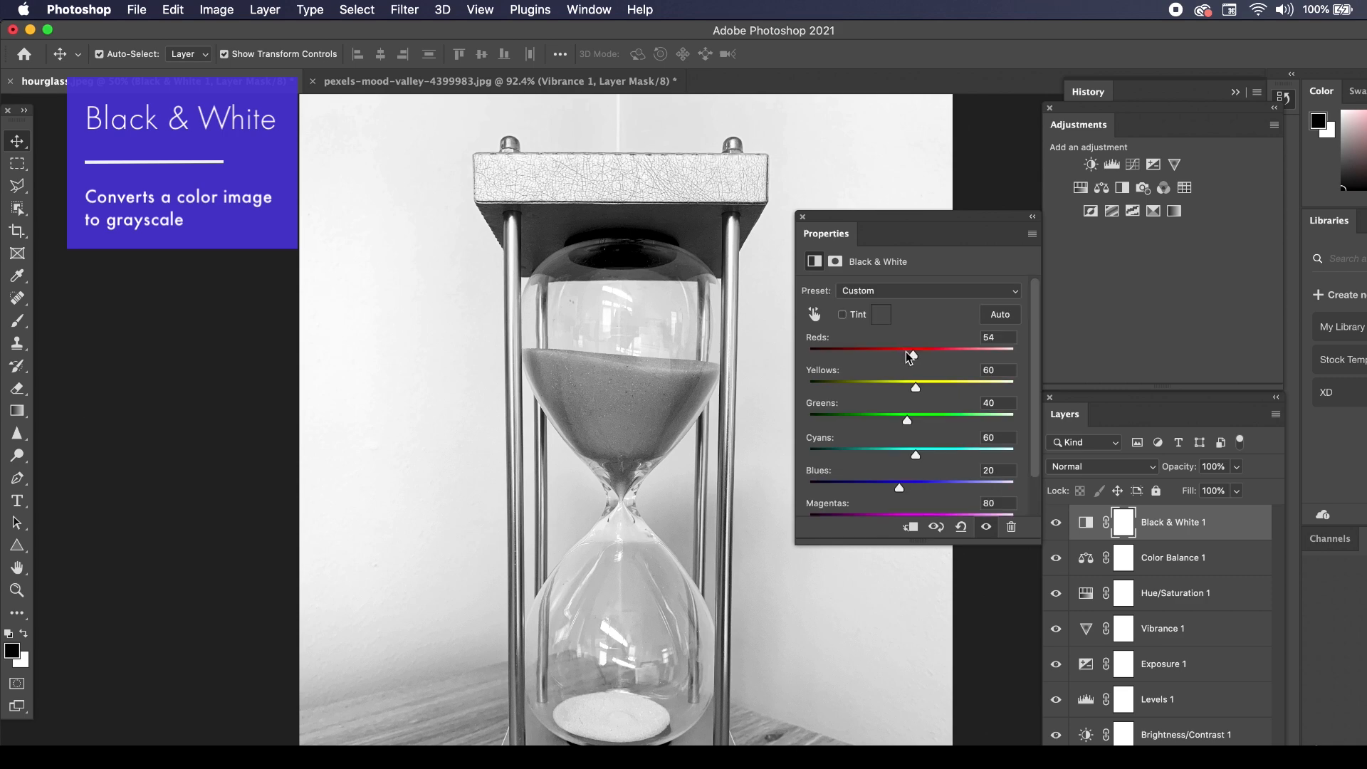
drag(916, 361, 906, 411)
scroll(910, 423, down, 1)
mouse_move(923, 476)
mouse_down()
mouse_move(954, 475)
mouse_move(867, 473)
mouse_move(908, 476)
mouse_up()
scroll(921, 418, up, 2)
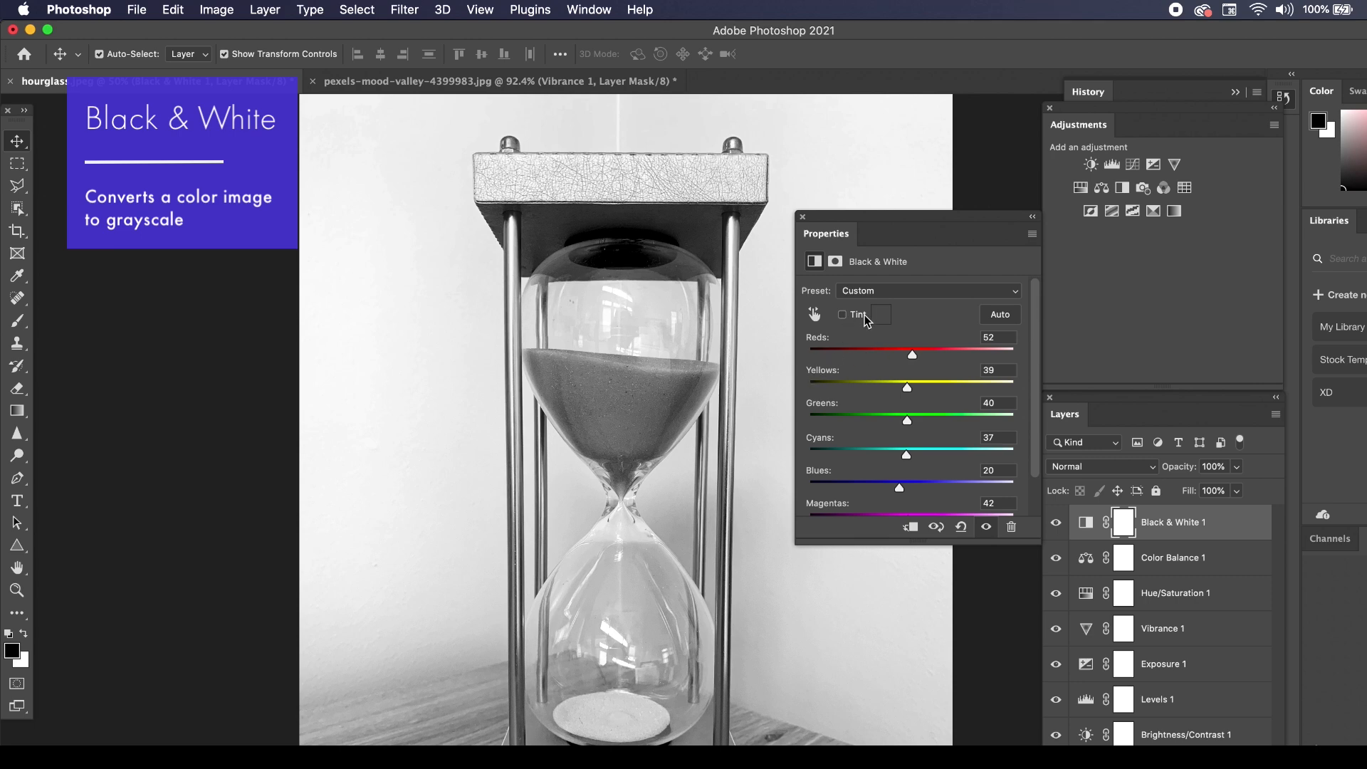
mouse_move(912, 356)
mouse_down()
mouse_move(892, 356)
mouse_move(915, 357)
mouse_up()
Try beige, blue and dark pink tints on the Black & White layer, cancel the tint and delete the layer.
click(843, 316)
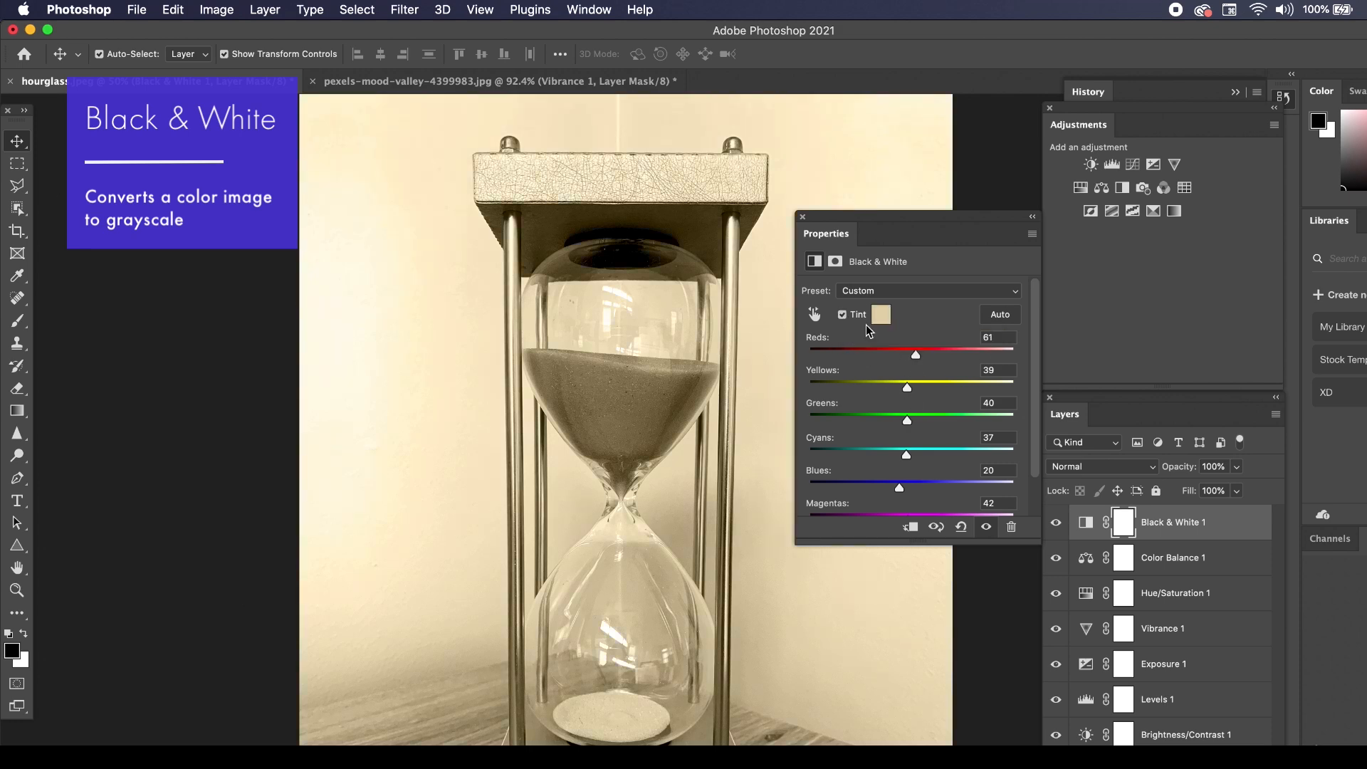
click(882, 315)
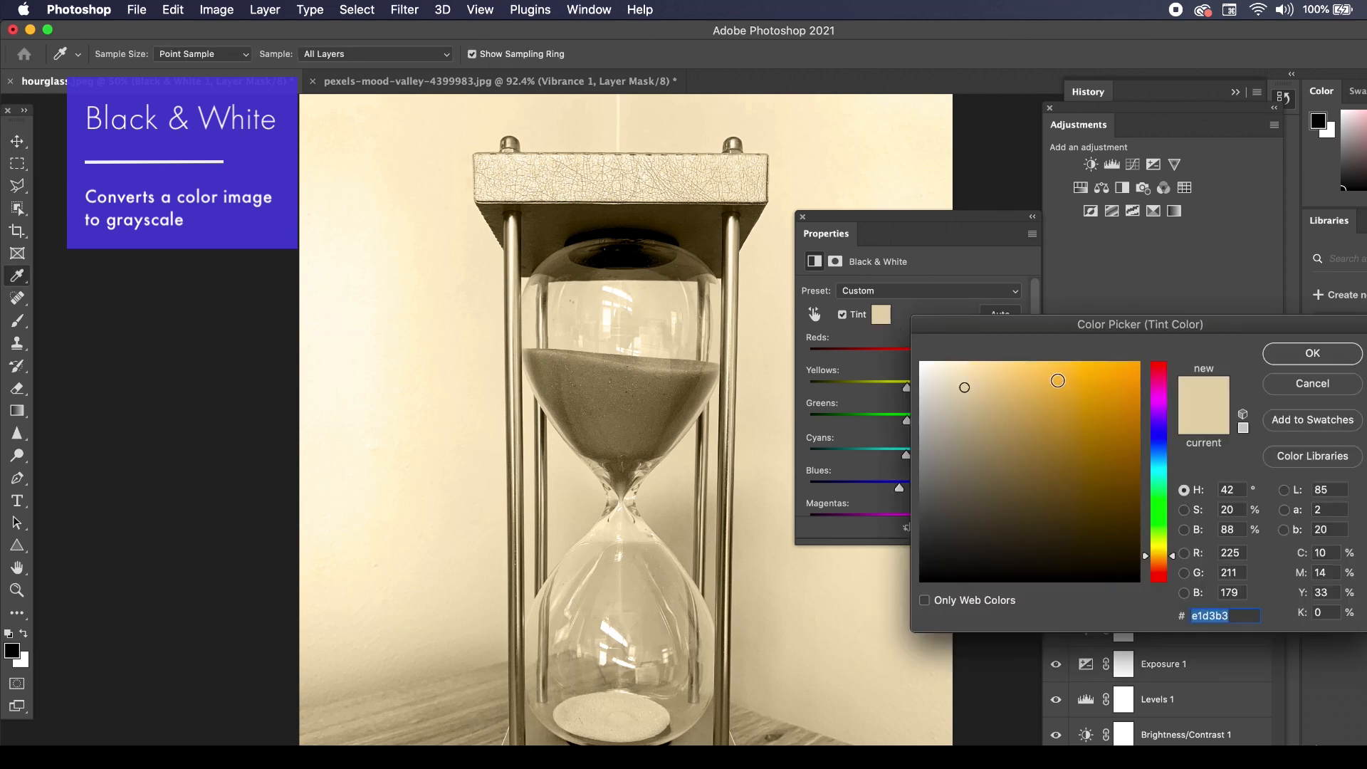
click(1067, 377)
click(1162, 438)
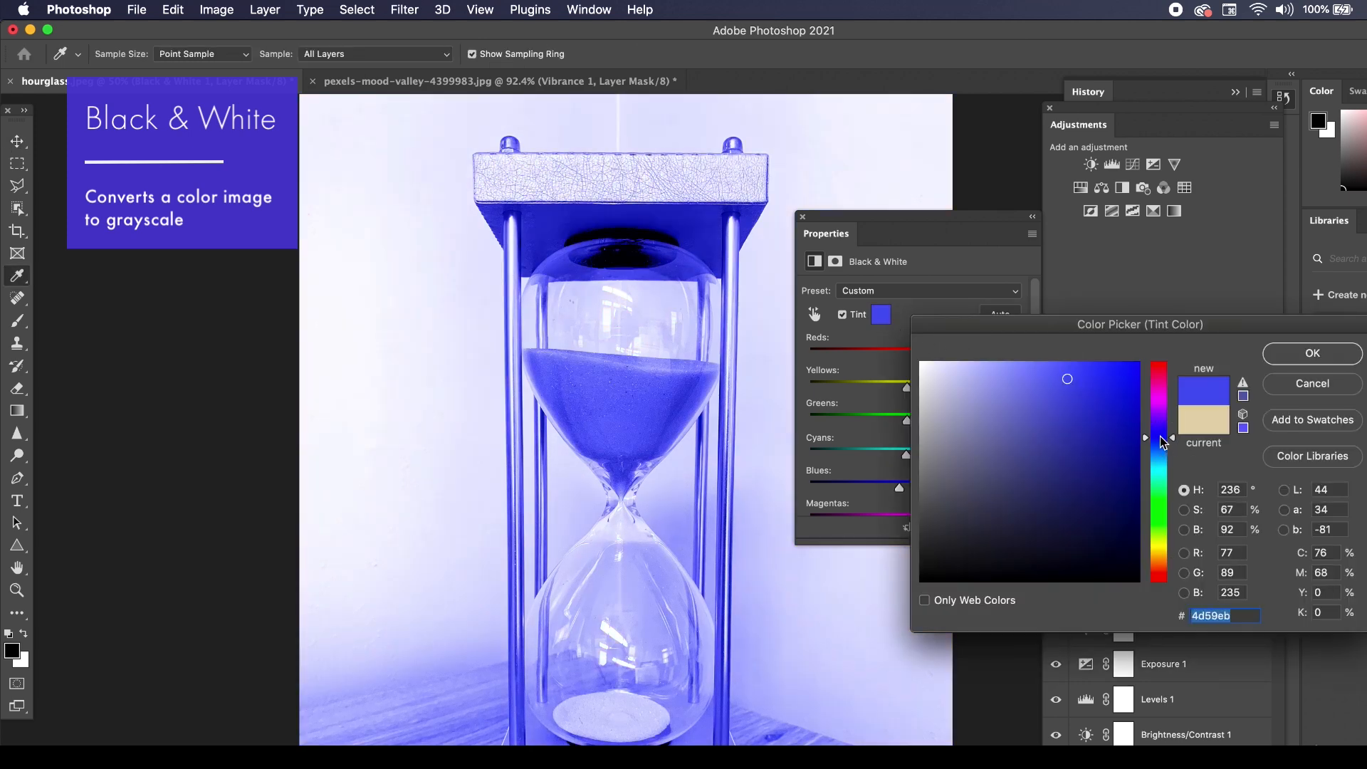
click(1097, 383)
click(1093, 484)
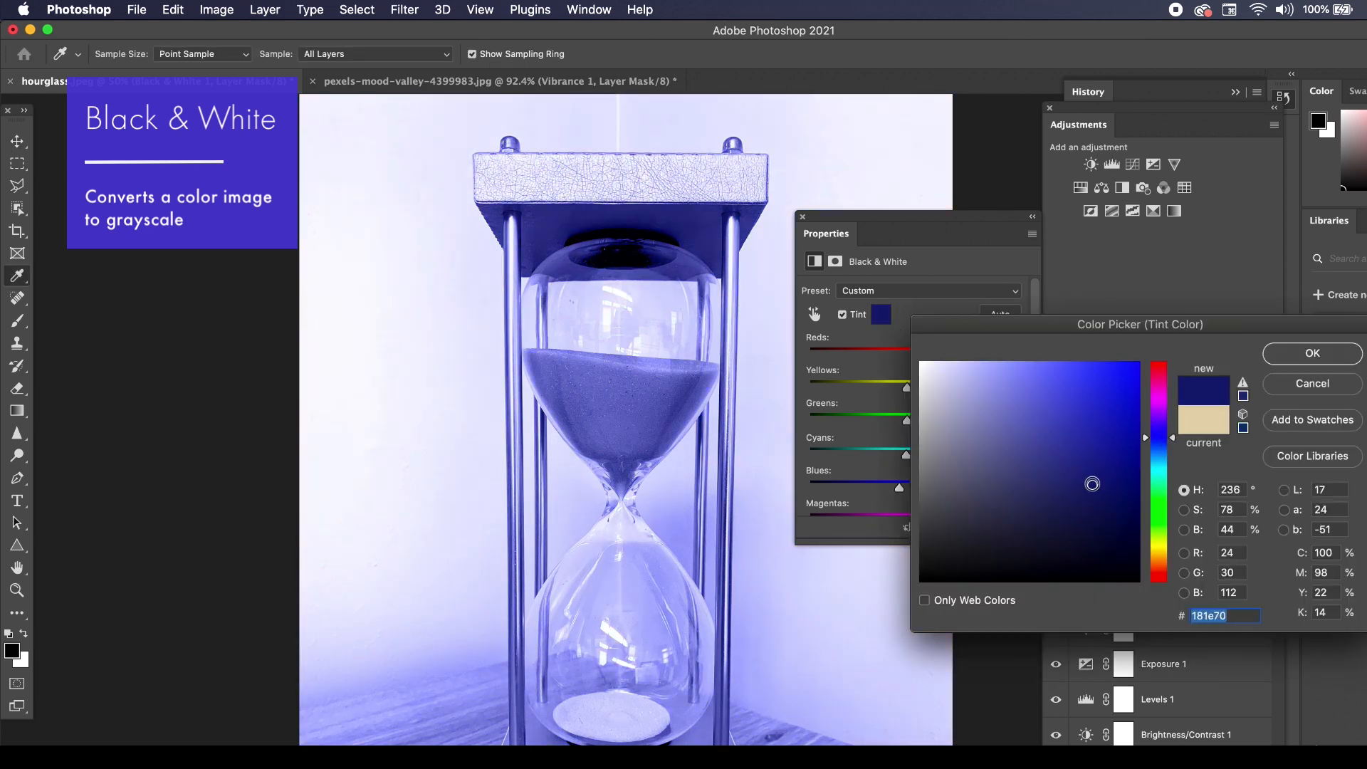
click(1160, 377)
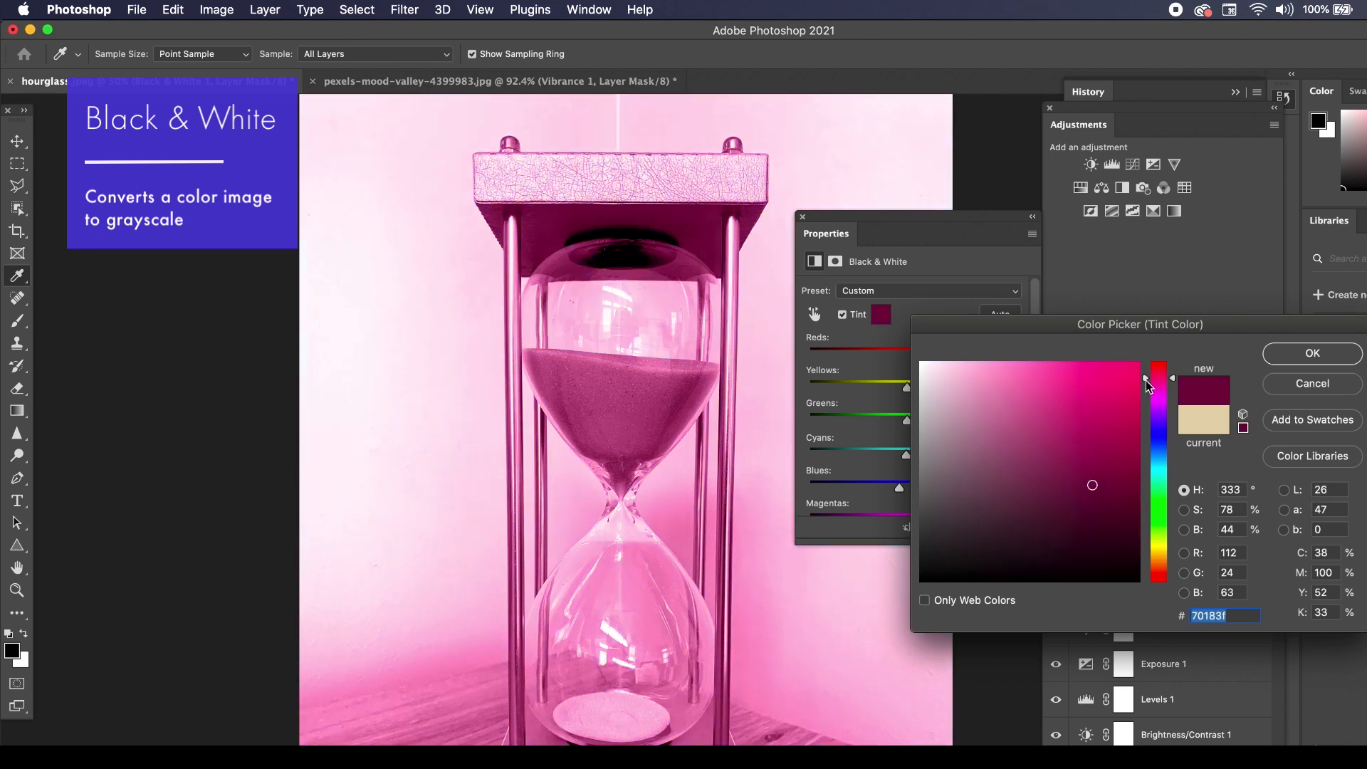
click(1087, 501)
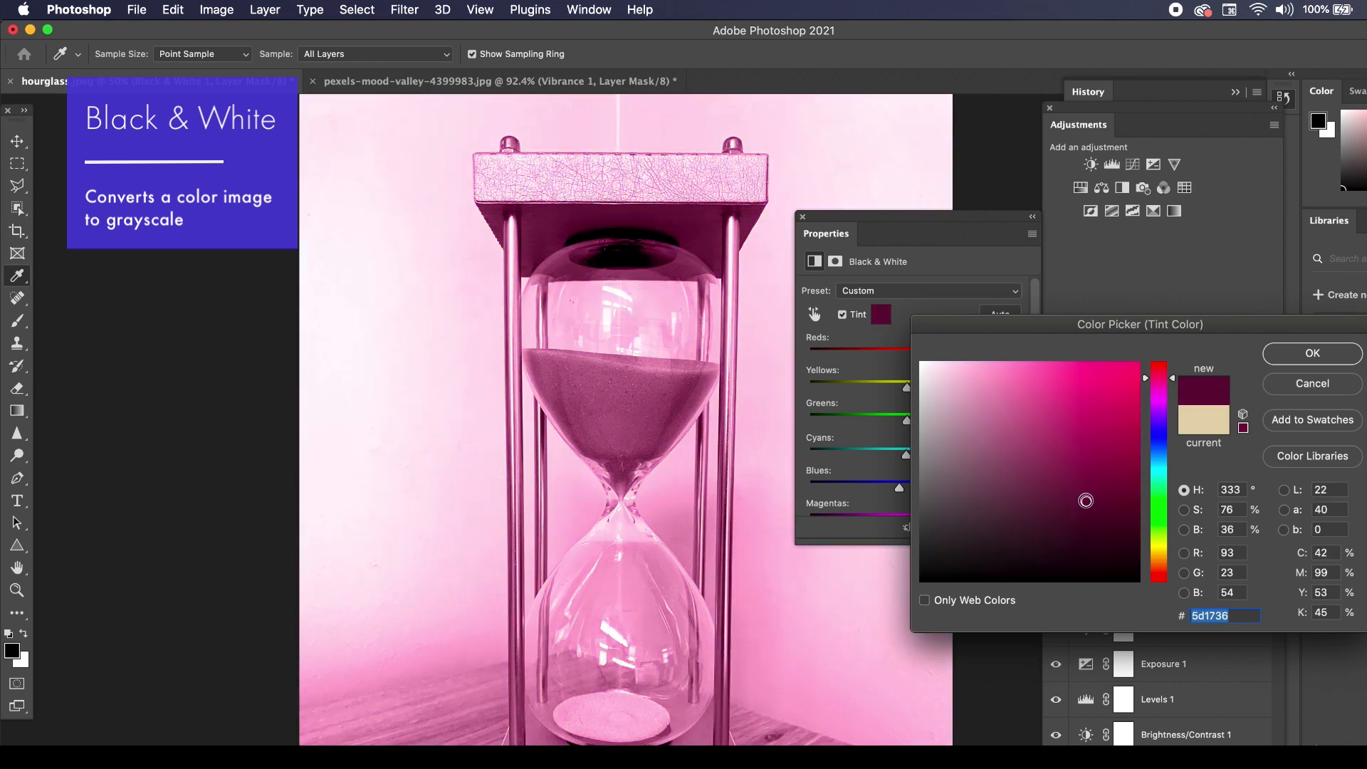
key(Escape)
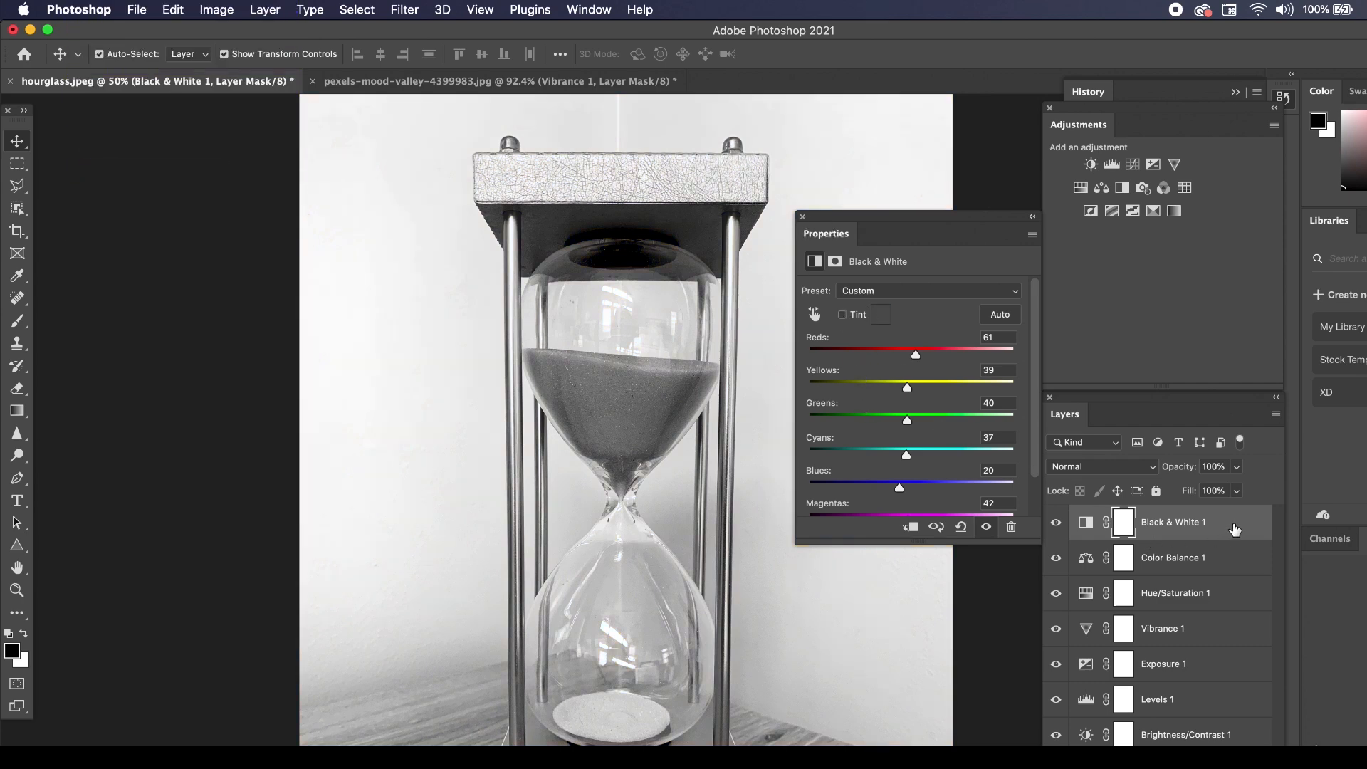
drag(1227, 528, 1246, 762)
Add a Photo Filter layer to the hourglass and set it to Cooling Filter (82), trying Warming Filter (LBA) and Cooling Filter (80) first.
click(1143, 187)
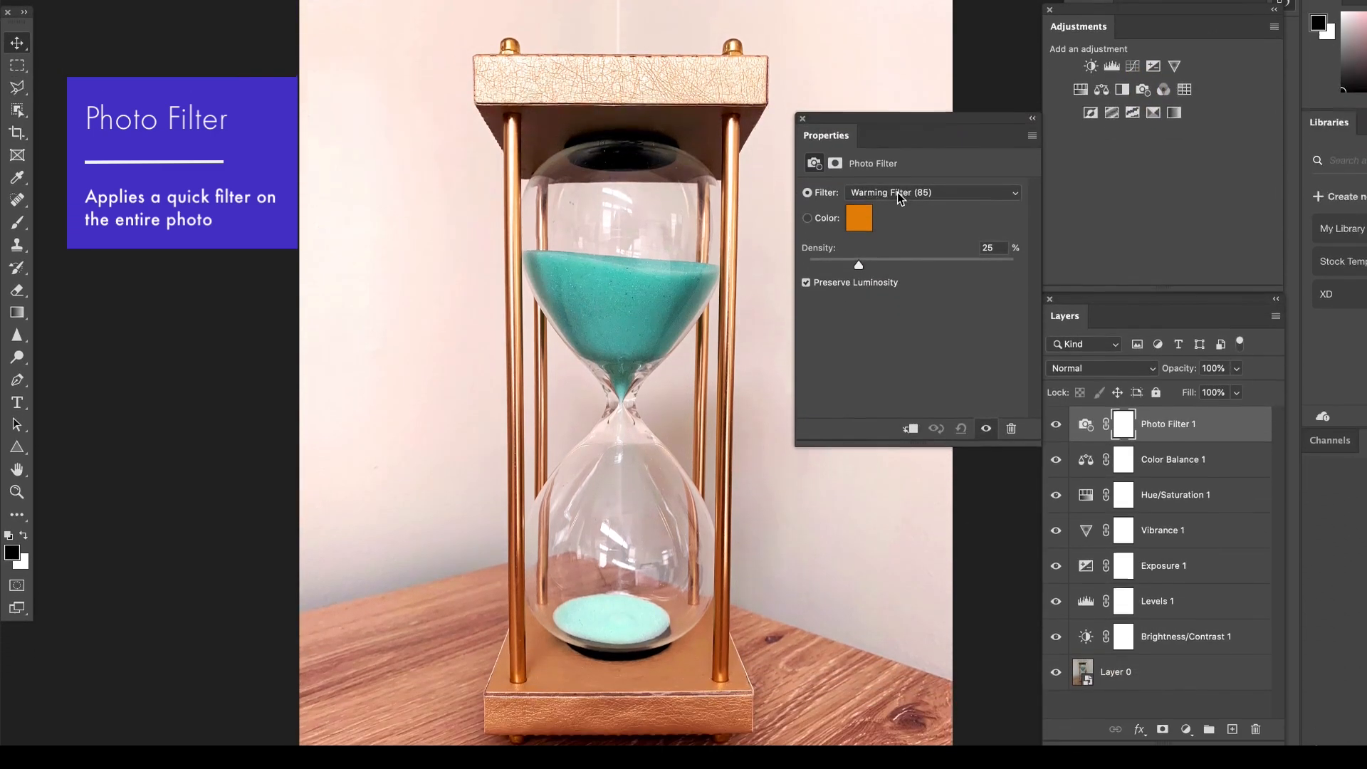
click(897, 270)
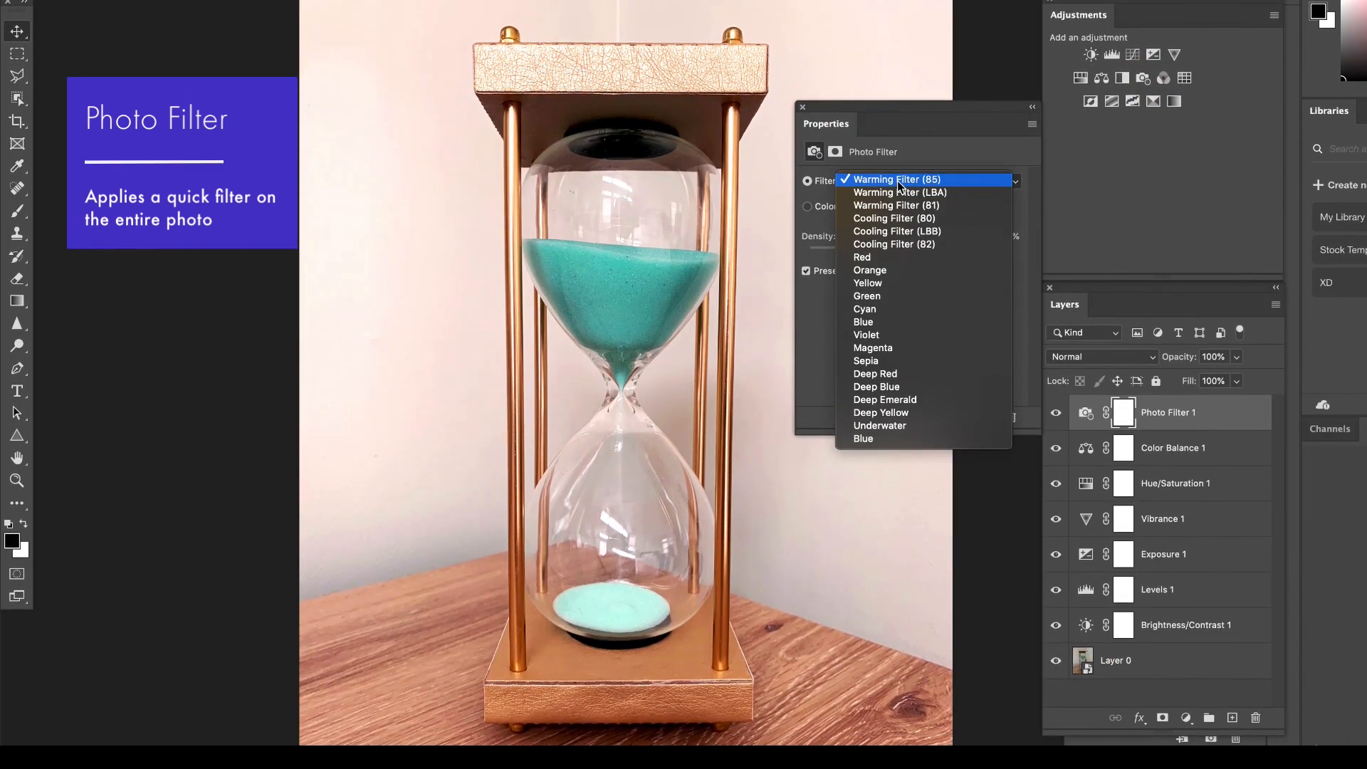
click(896, 193)
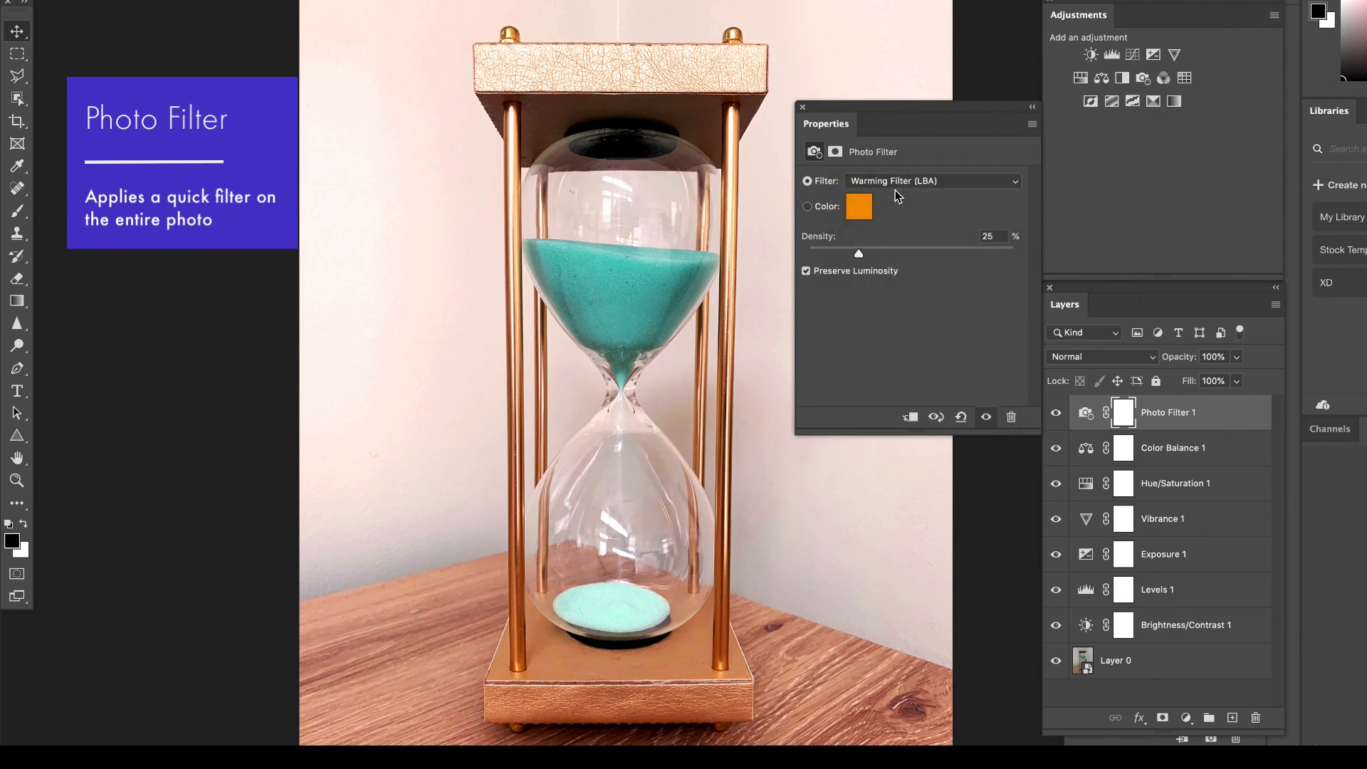
click(899, 188)
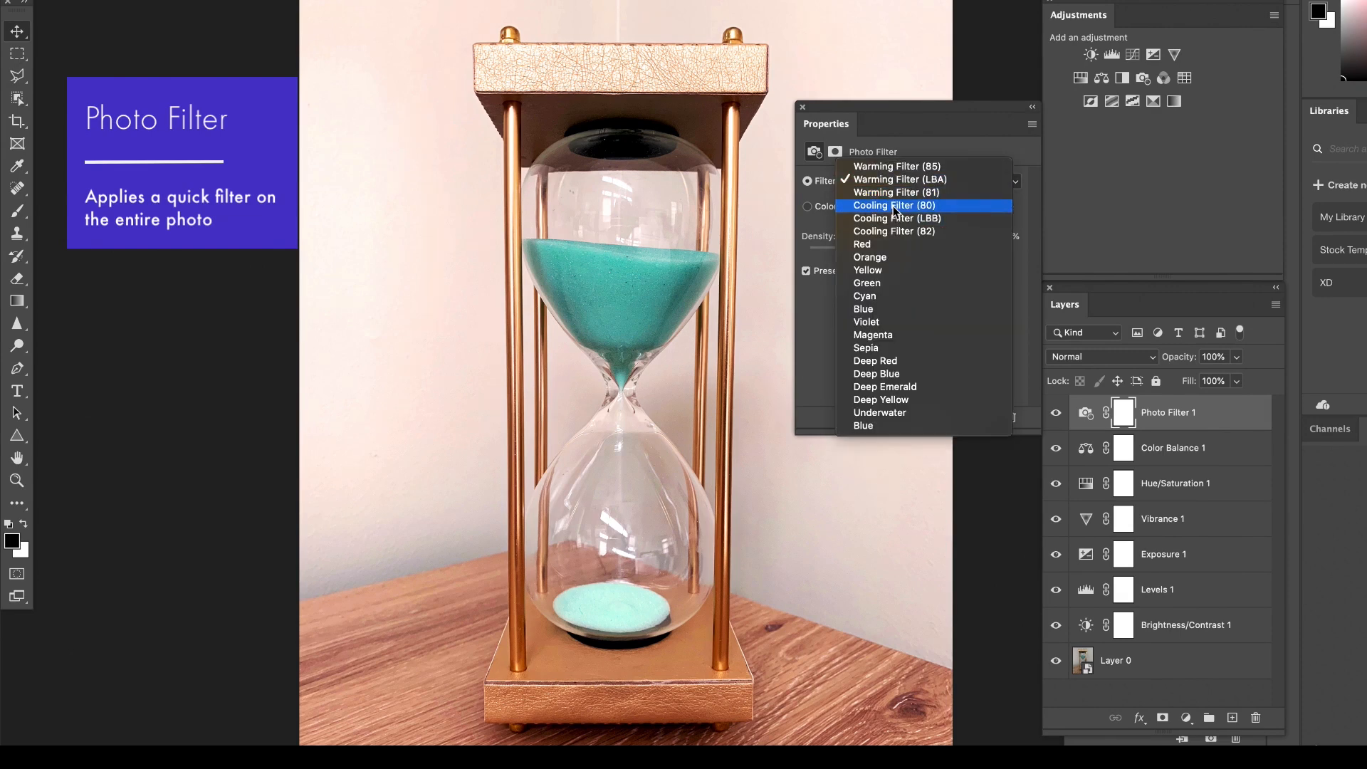
click(895, 206)
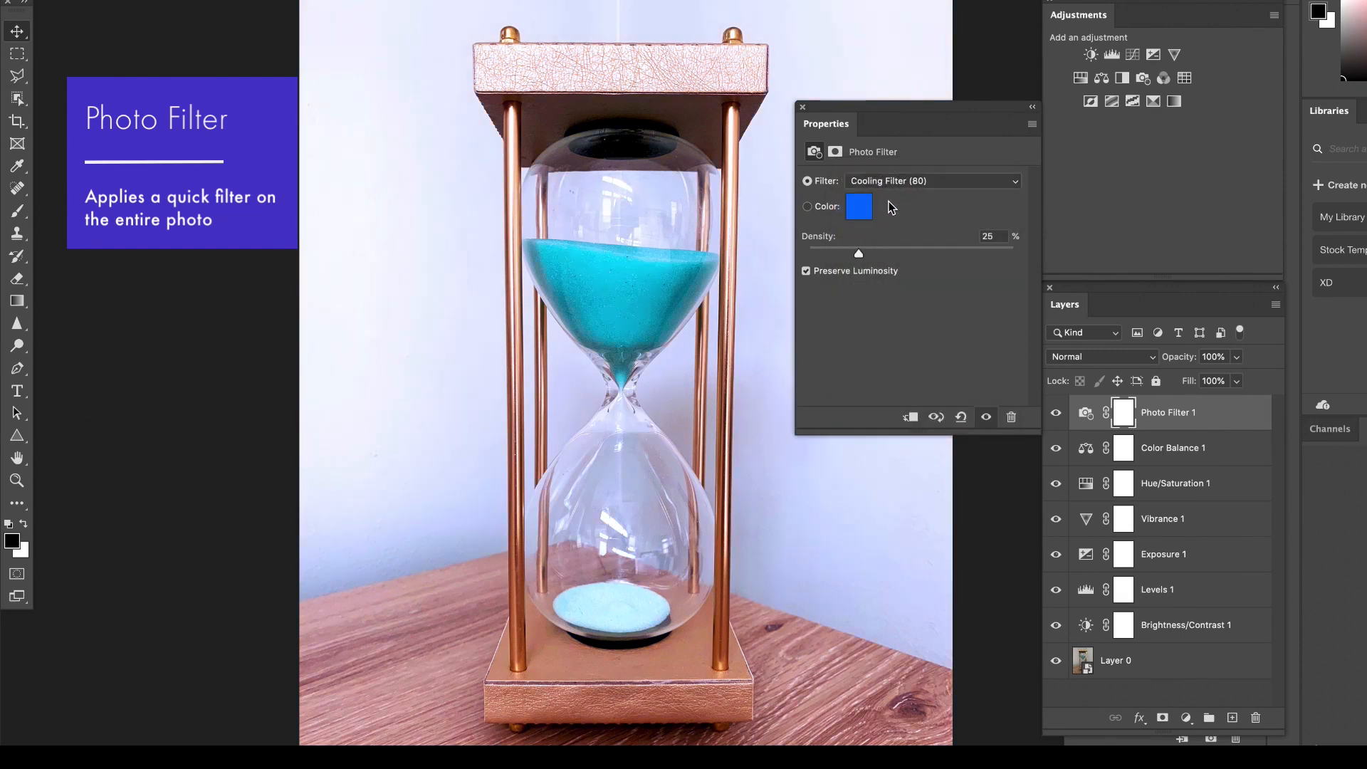
click(894, 183)
click(890, 207)
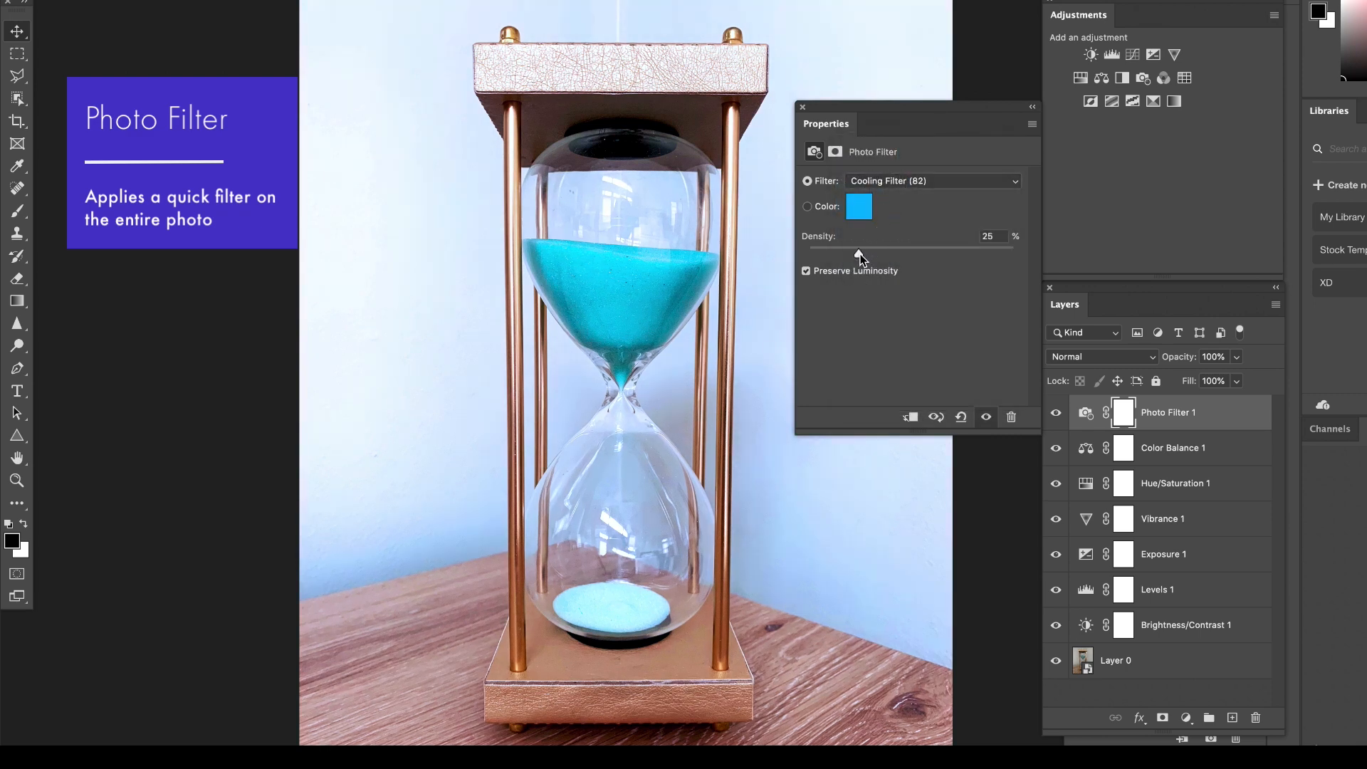
Switch the hourglass's Photo Filter to Warming Filter (85) and lower its density, trying Cooling Filter (82) at 100% first.
drag(860, 254, 1024, 254)
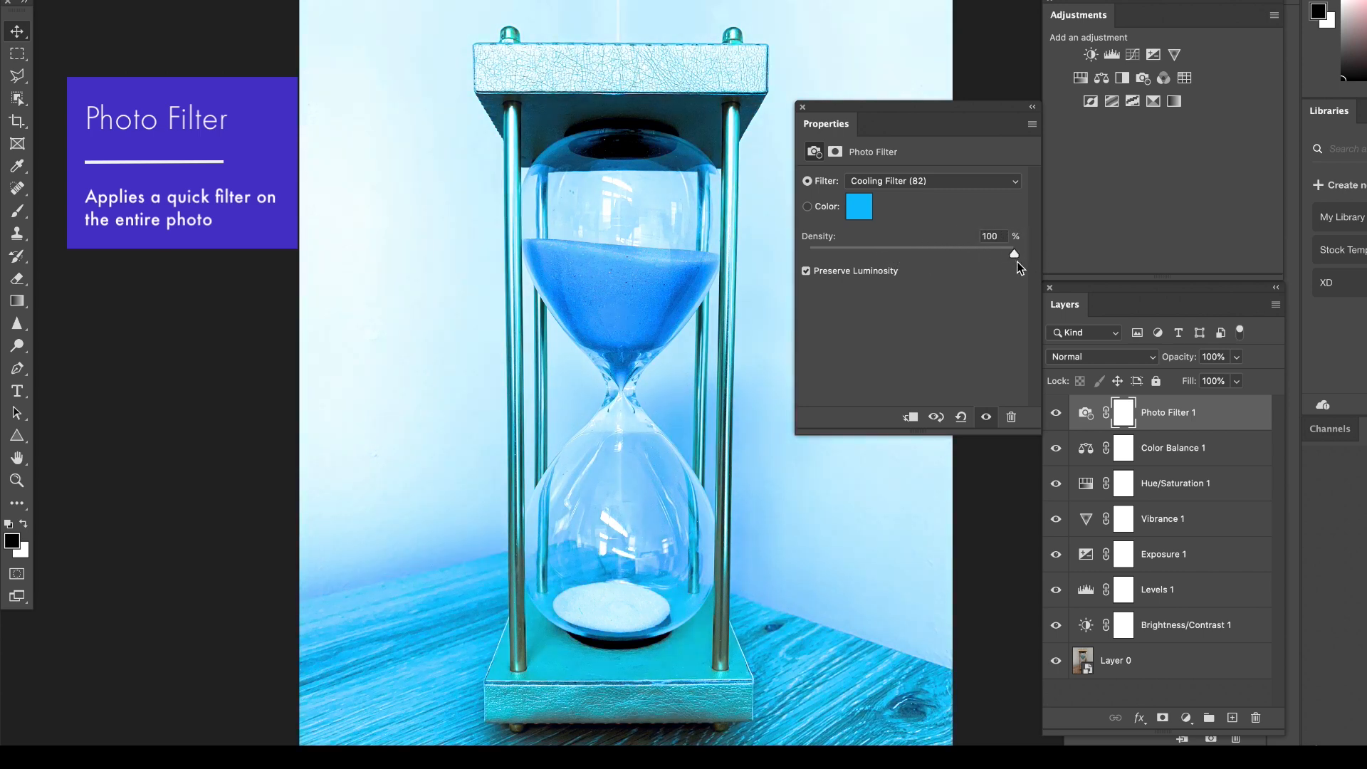
click(908, 183)
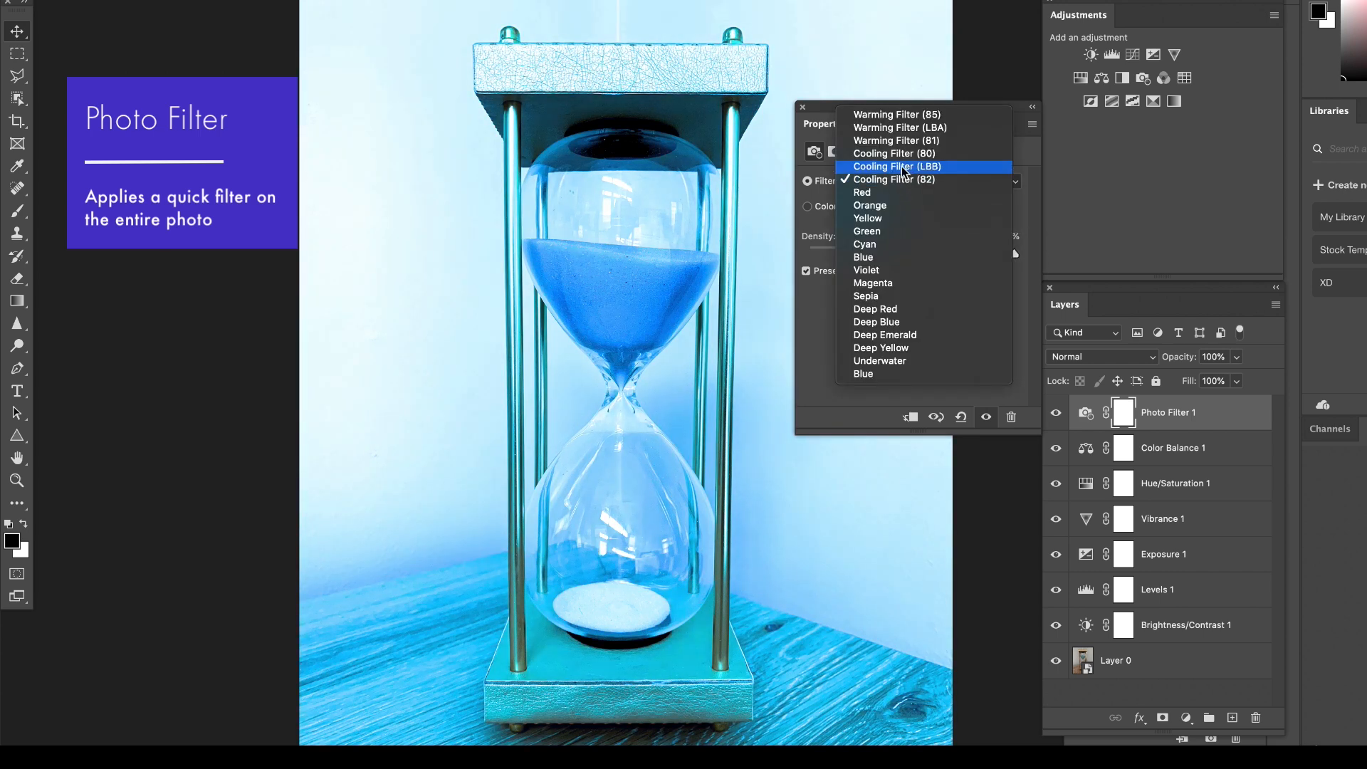
click(899, 122)
drag(936, 255, 856, 254)
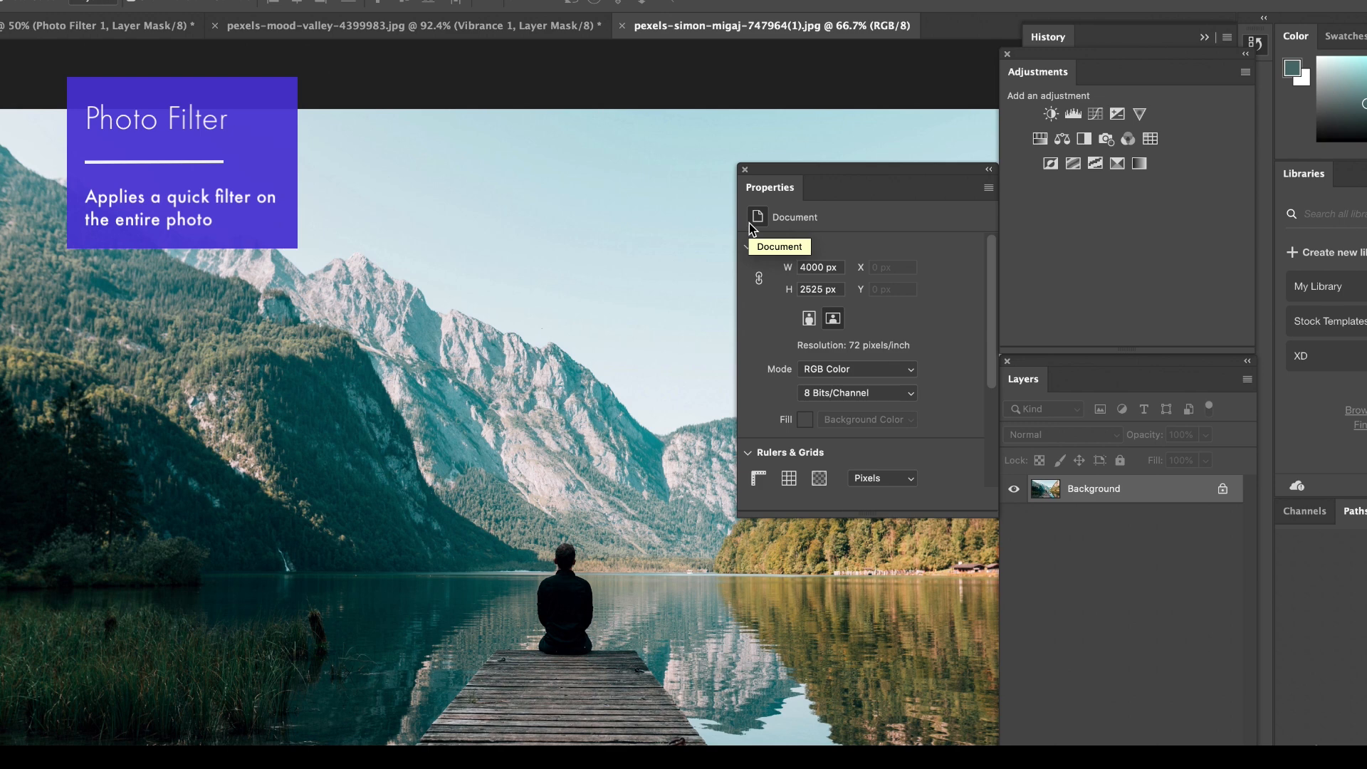
Add a Photo Filter layer with Warming Filter (85) to the mountain lake photo and look through the preset filters.
click(1108, 141)
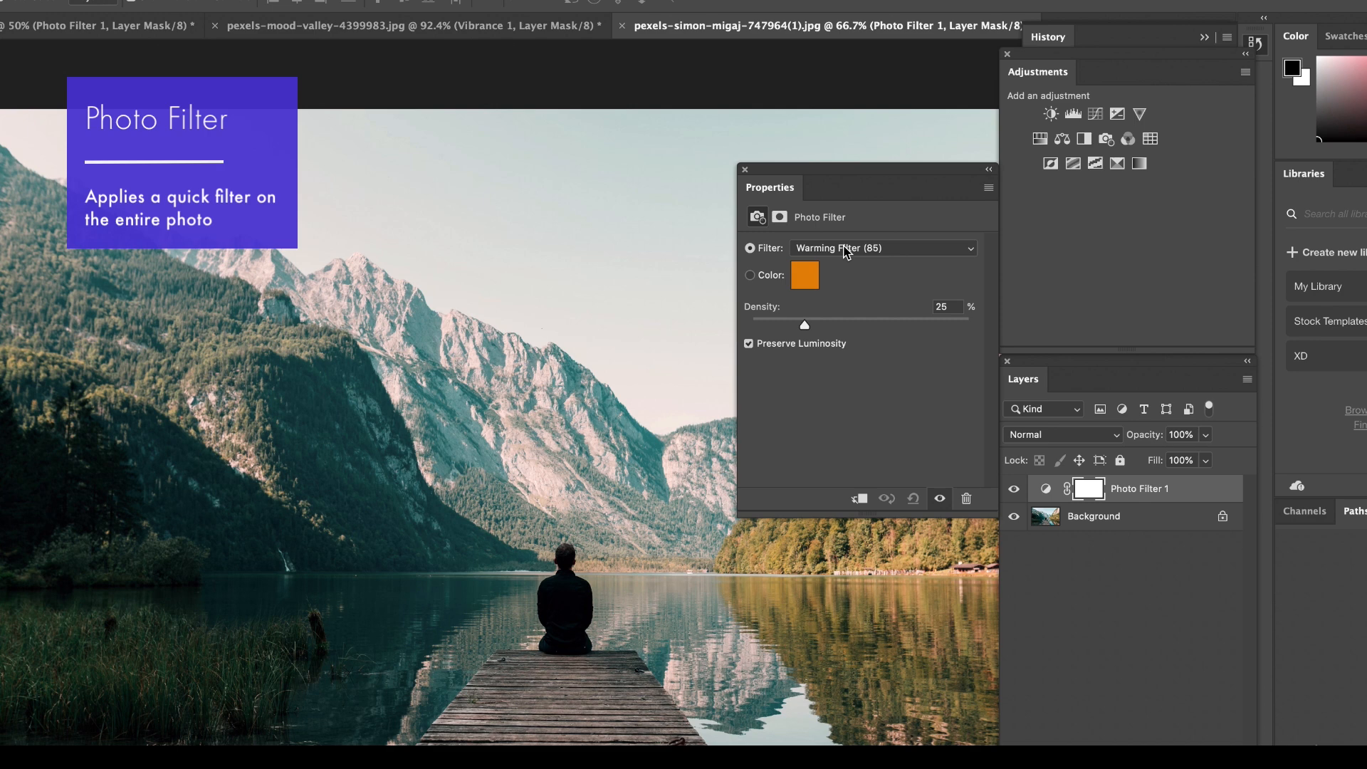
click(816, 248)
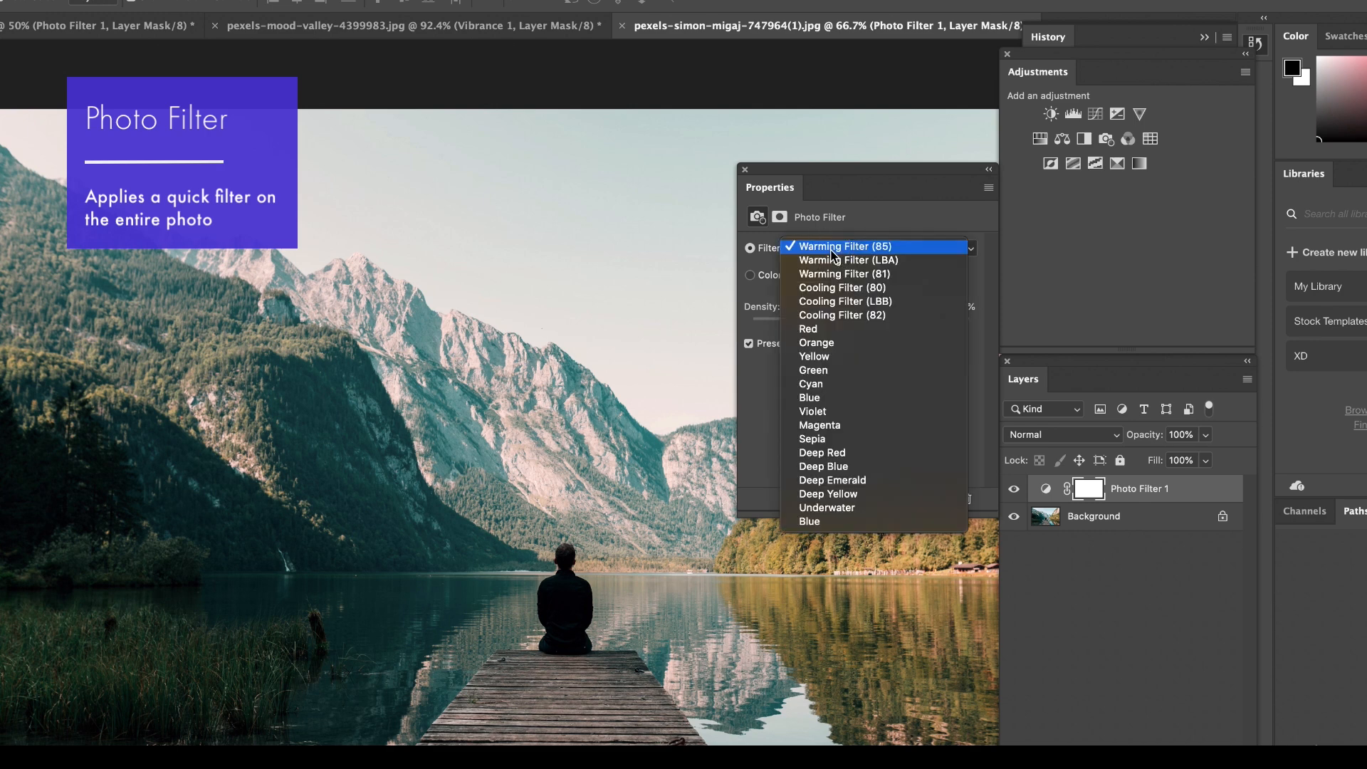
click(796, 251)
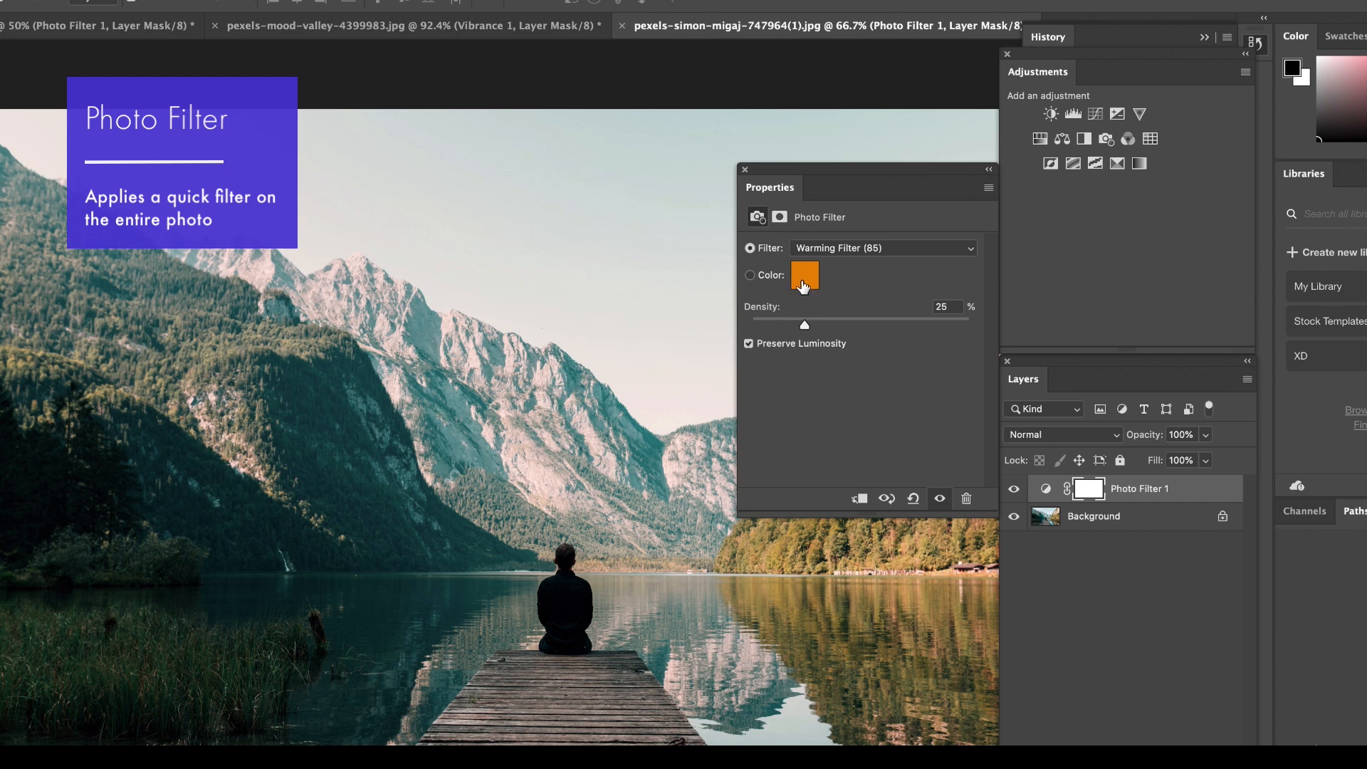
click(751, 277)
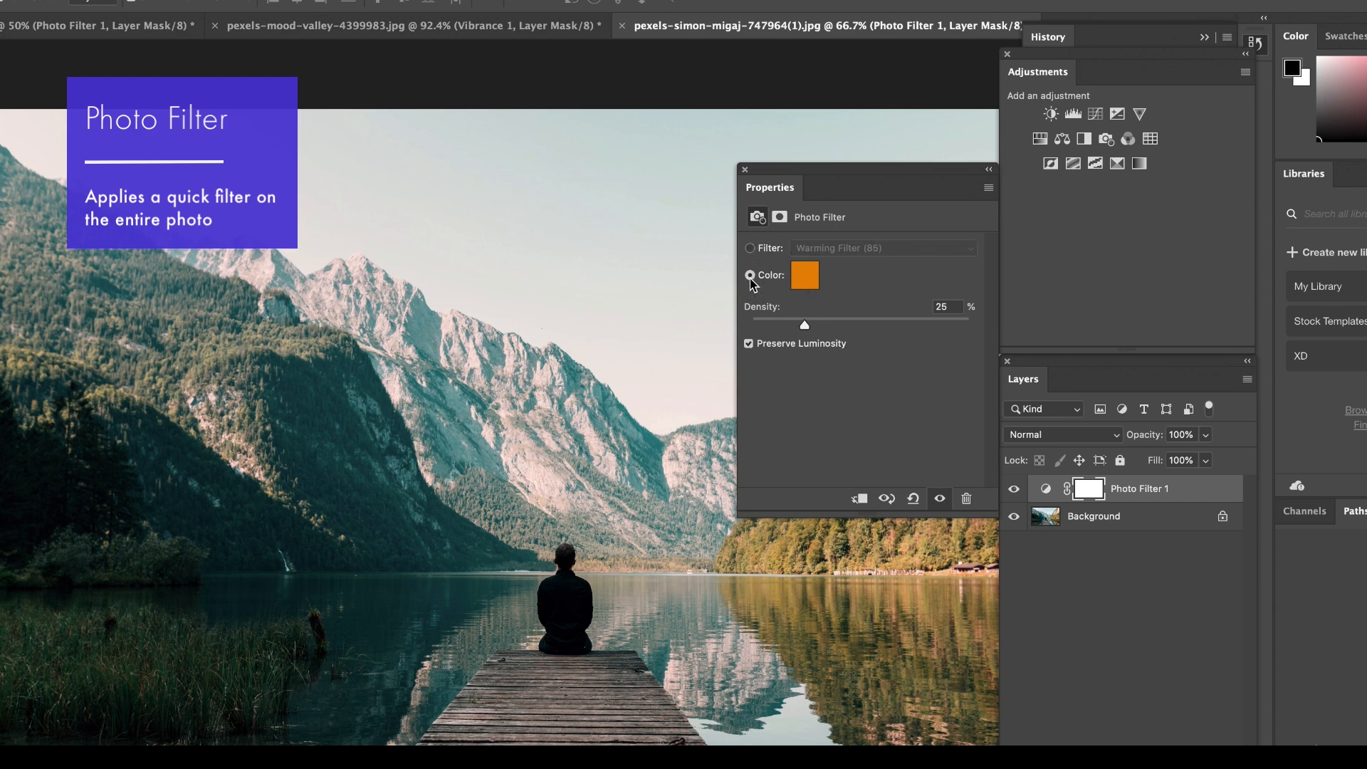
click(750, 249)
click(832, 253)
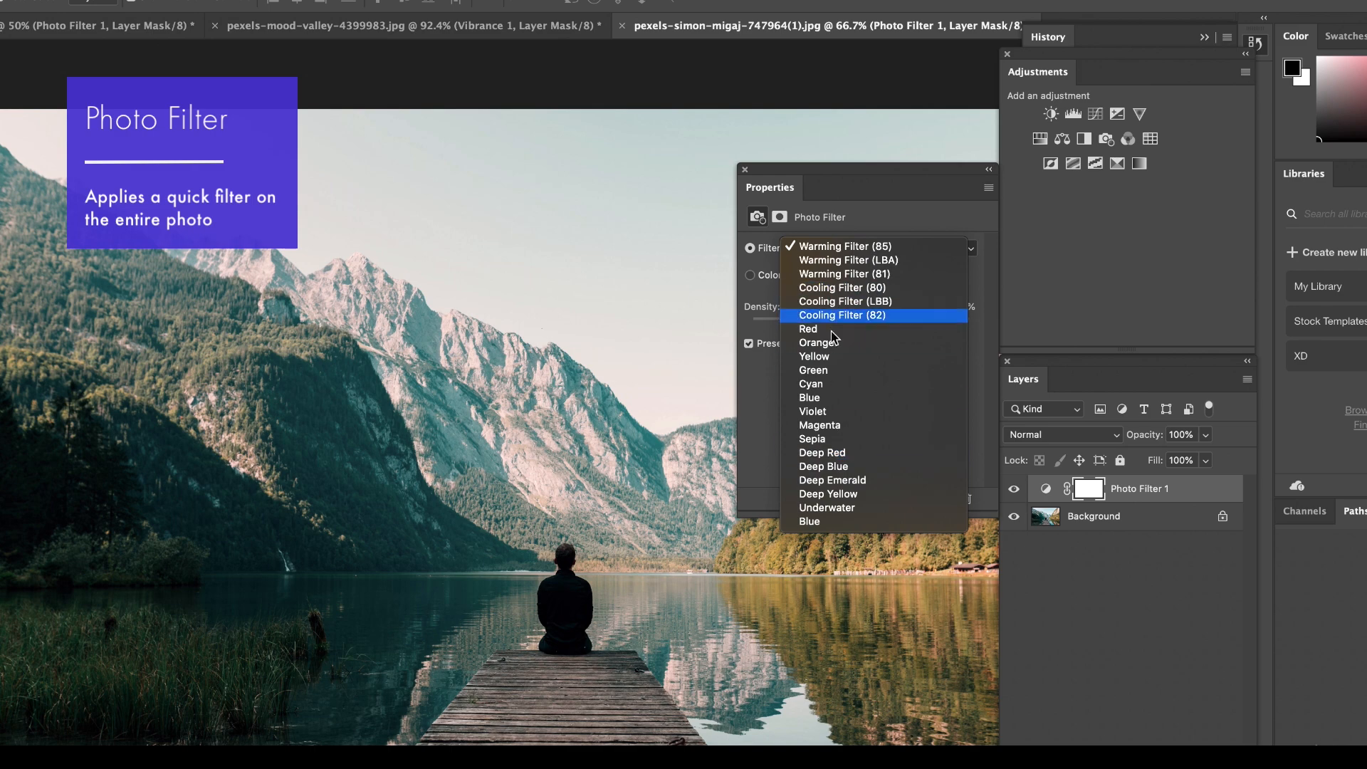
click(763, 252)
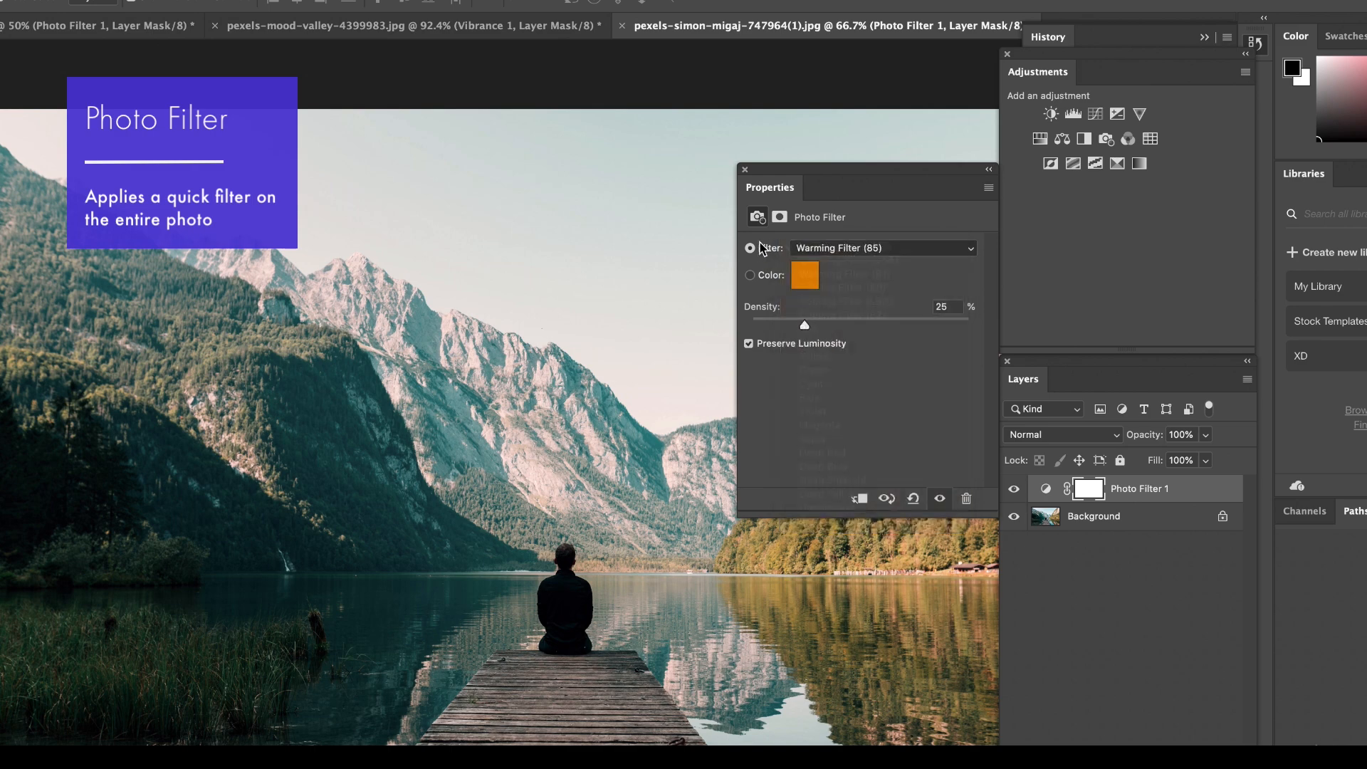
Switch the Photo Filter to a custom color, try other orange shades and cancel the color change.
click(750, 276)
click(805, 276)
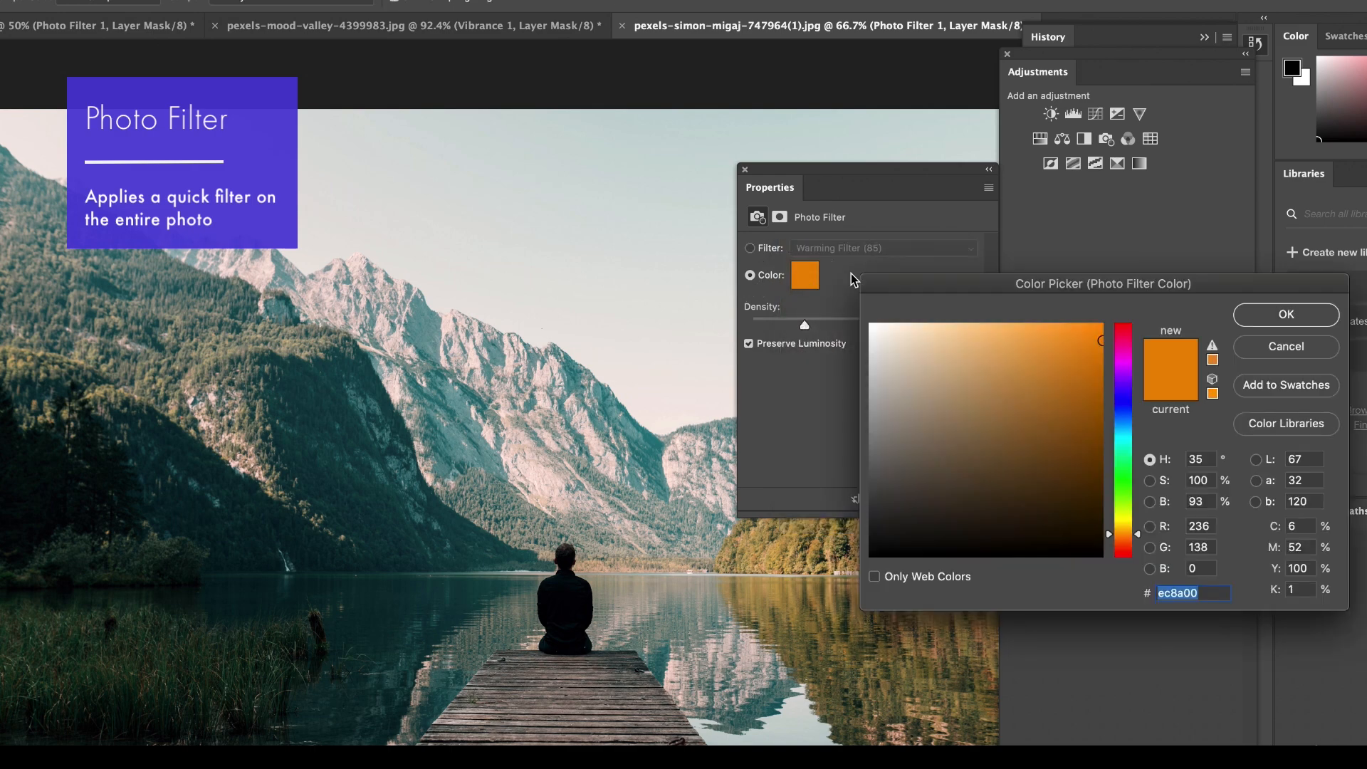
click(1058, 390)
mouse_move(1041, 364)
mouse_down()
mouse_move(1032, 351)
mouse_move(1090, 333)
mouse_up()
click(1272, 347)
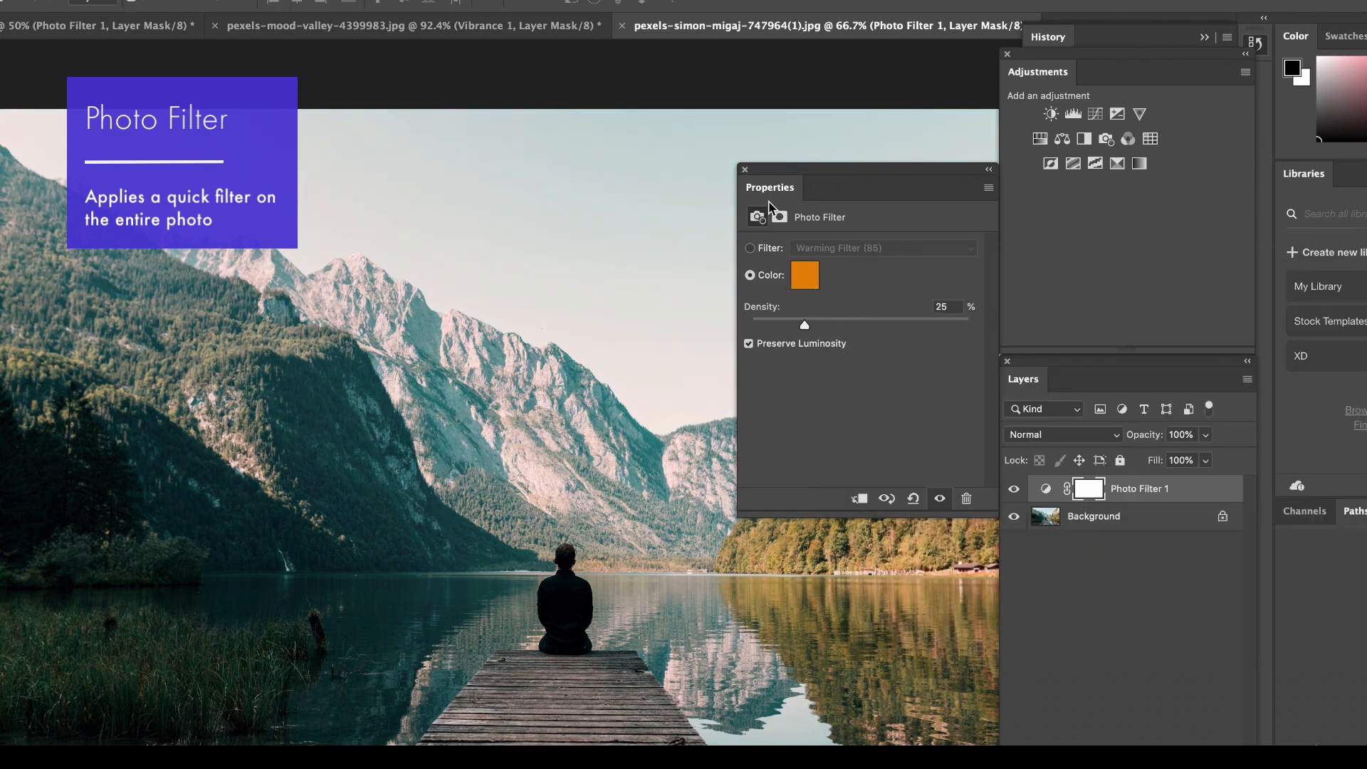
Adjust the Photo Filter's density on the lake photo, comparing with and without the filter at 36% before lowering it.
drag(773, 174, 899, 298)
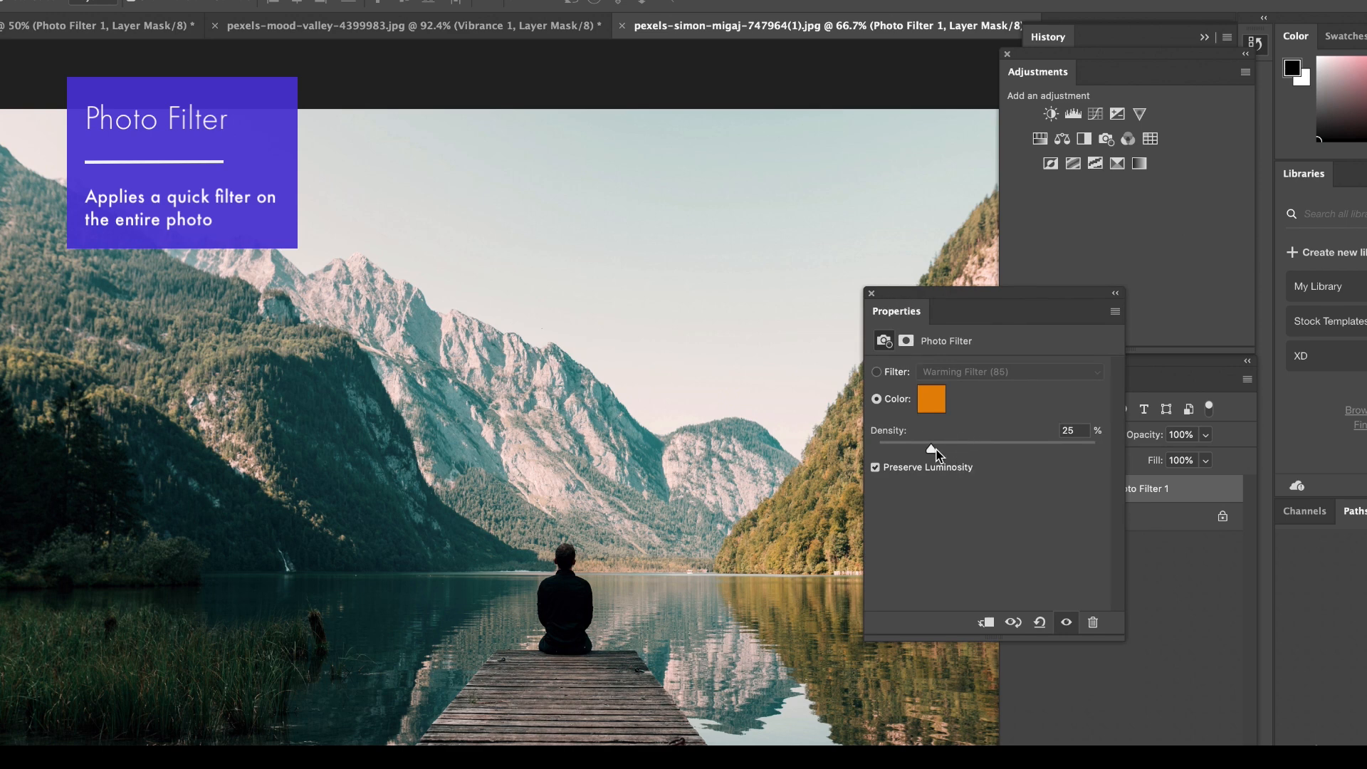
mouse_move(956, 447)
mouse_down()
mouse_move(978, 445)
mouse_move(955, 450)
mouse_up()
drag(964, 299, 826, 85)
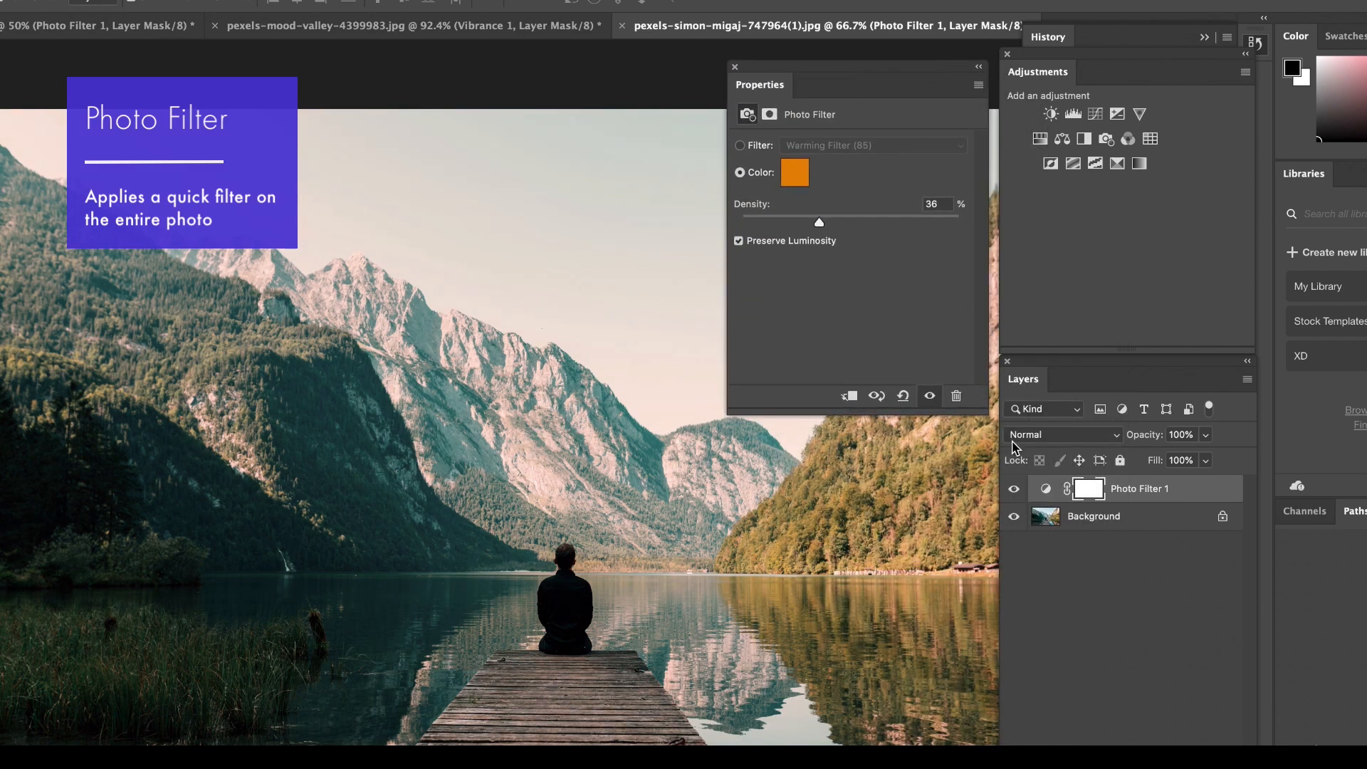
click(1014, 490)
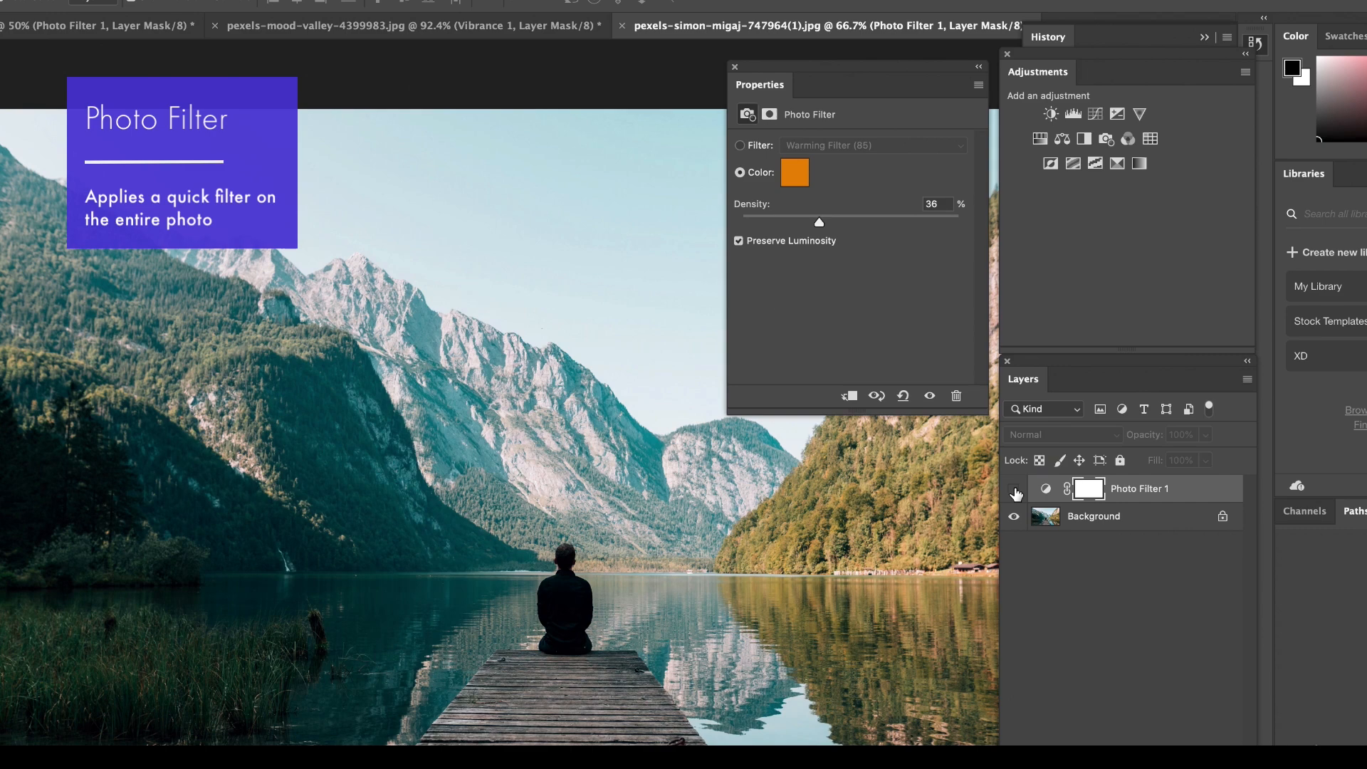
click(1014, 490)
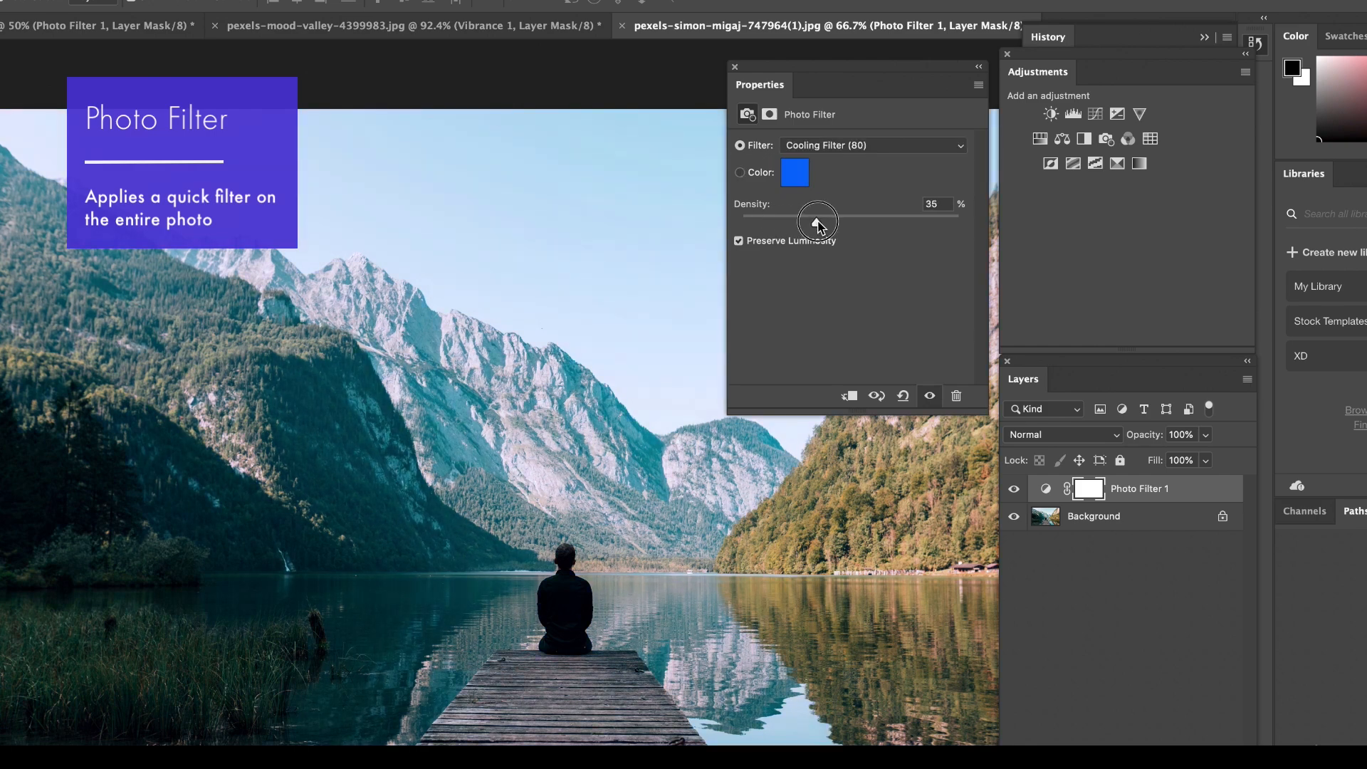
drag(817, 221, 765, 224)
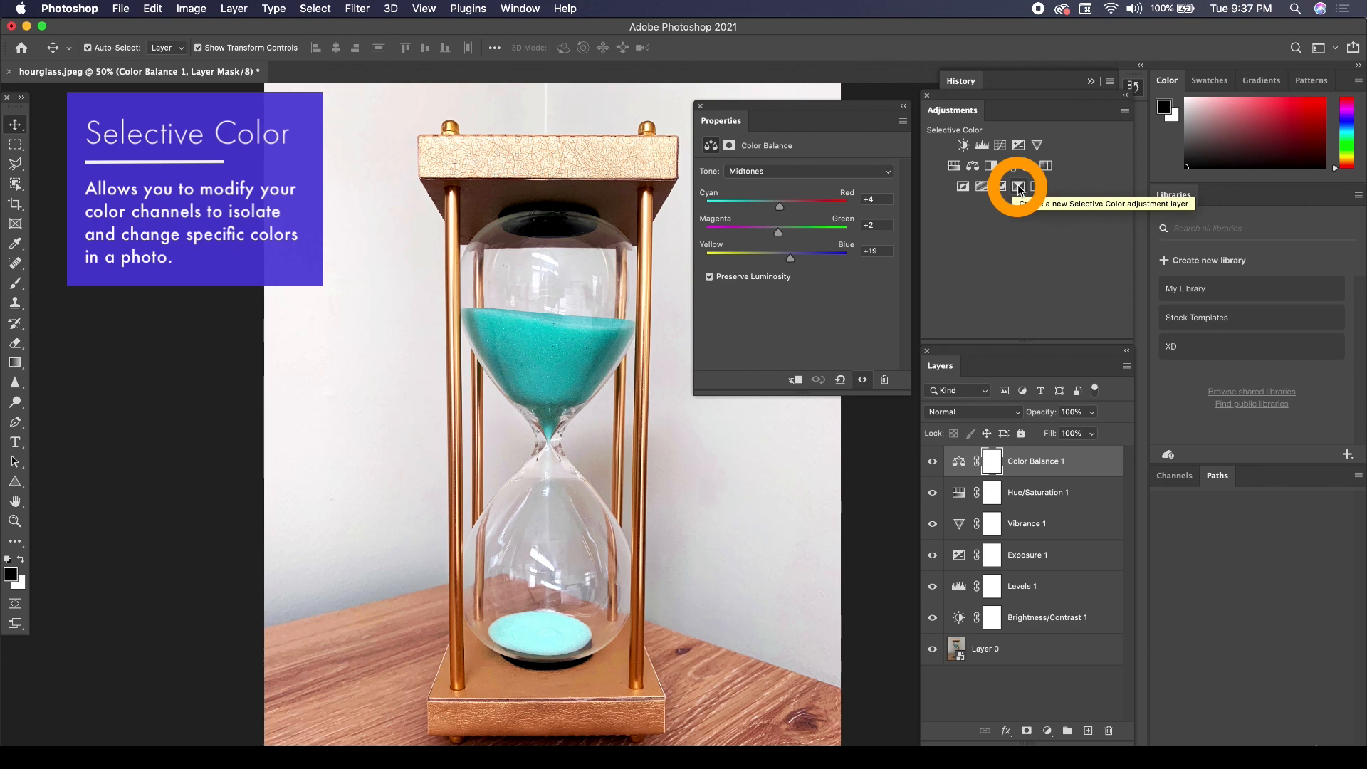
Add a Selective Color layer to the hourglass image and look through the color ranges it can adjust.
click(1020, 188)
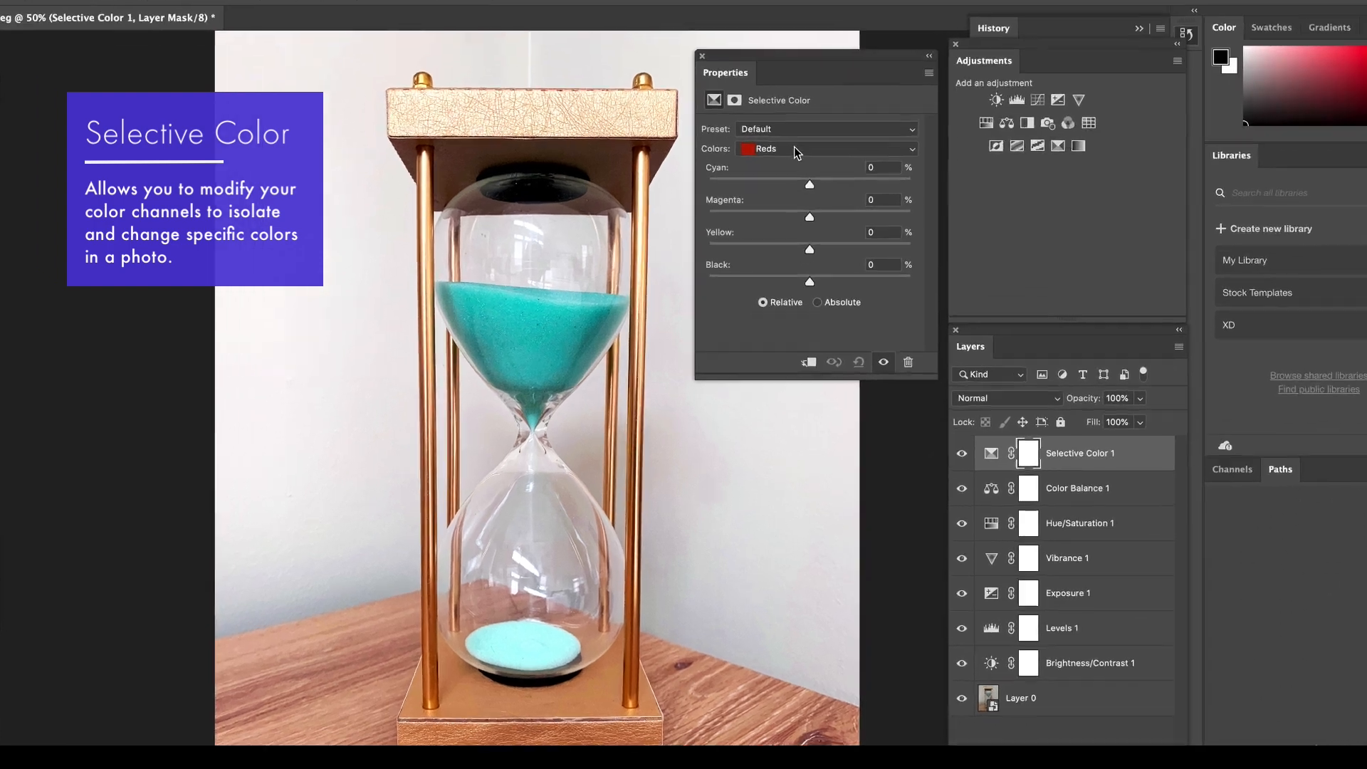
click(793, 147)
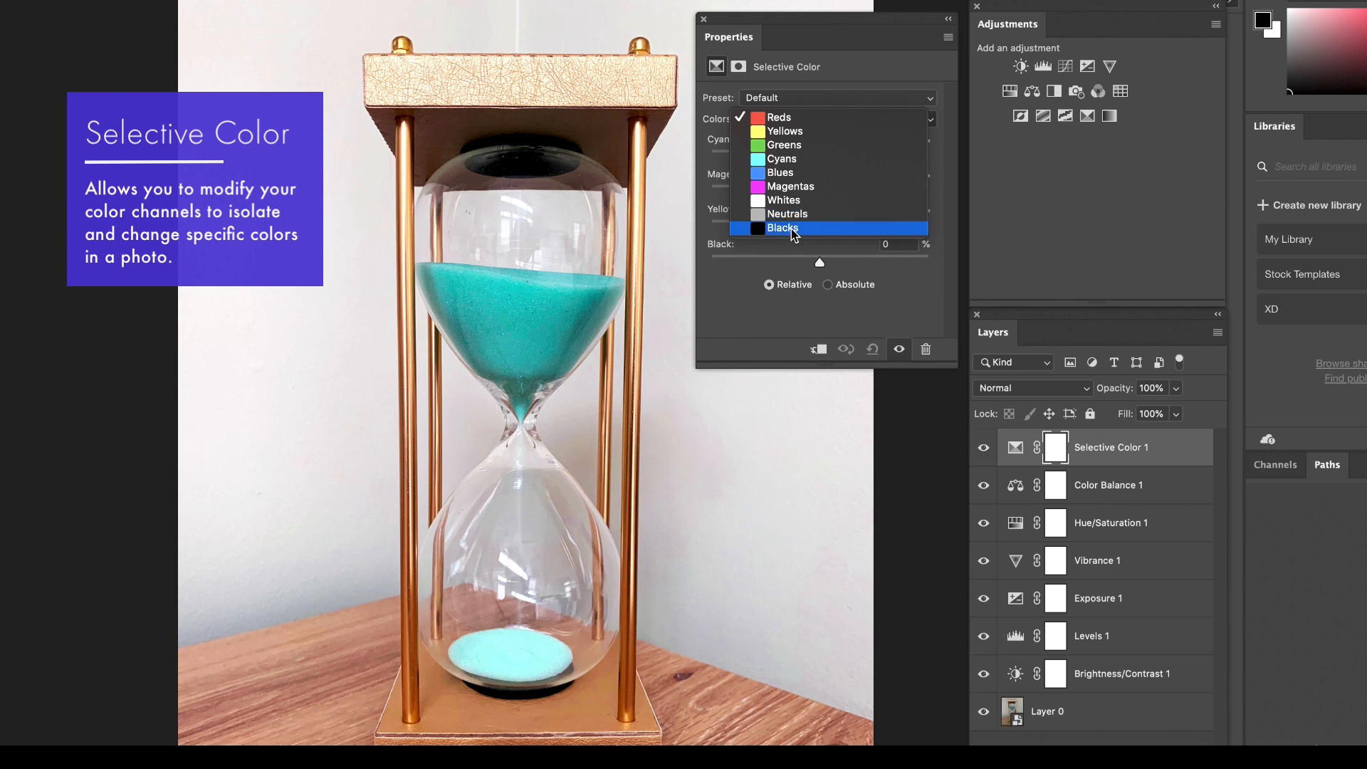
click(856, 60)
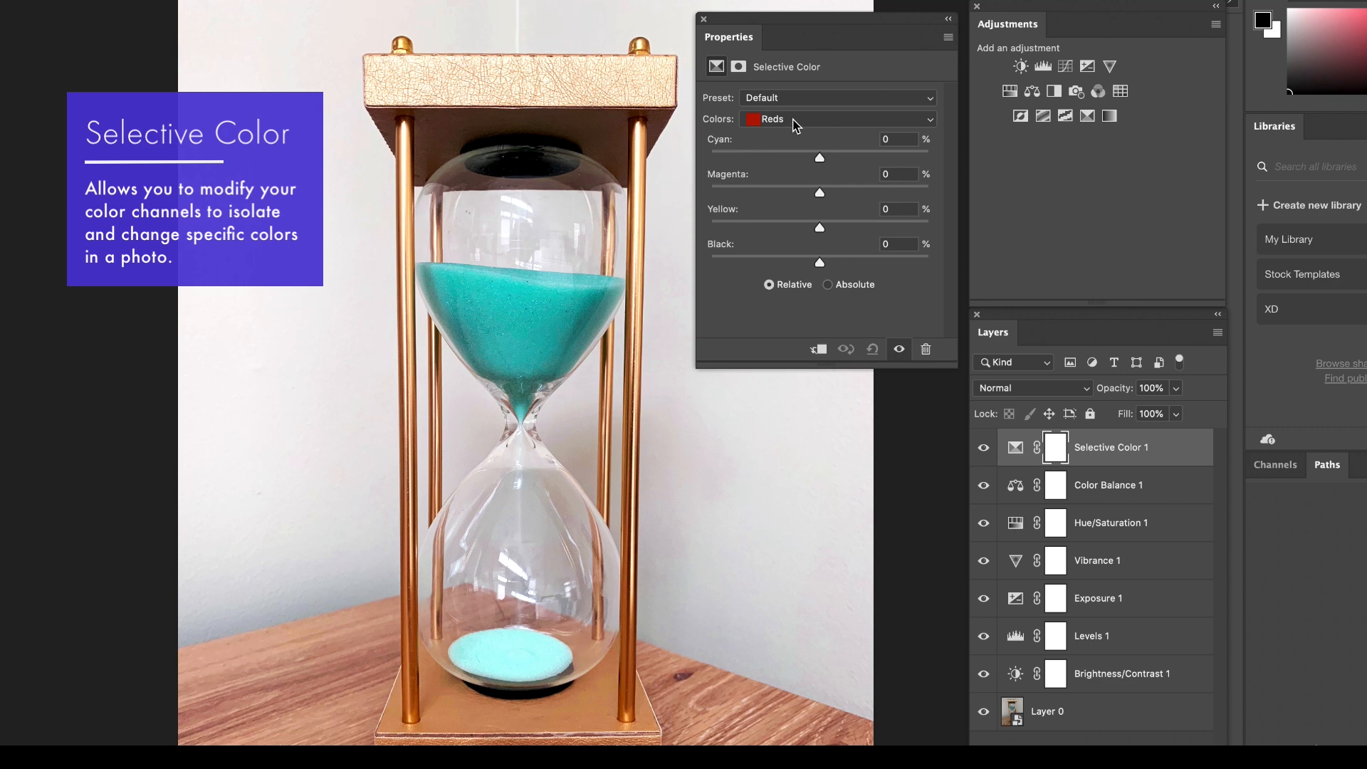
For the Cyans in the hourglass's Selective Color layer, set Cyan to +33, Magenta to +33, Yellow to +3 and Black to +9.
click(796, 122)
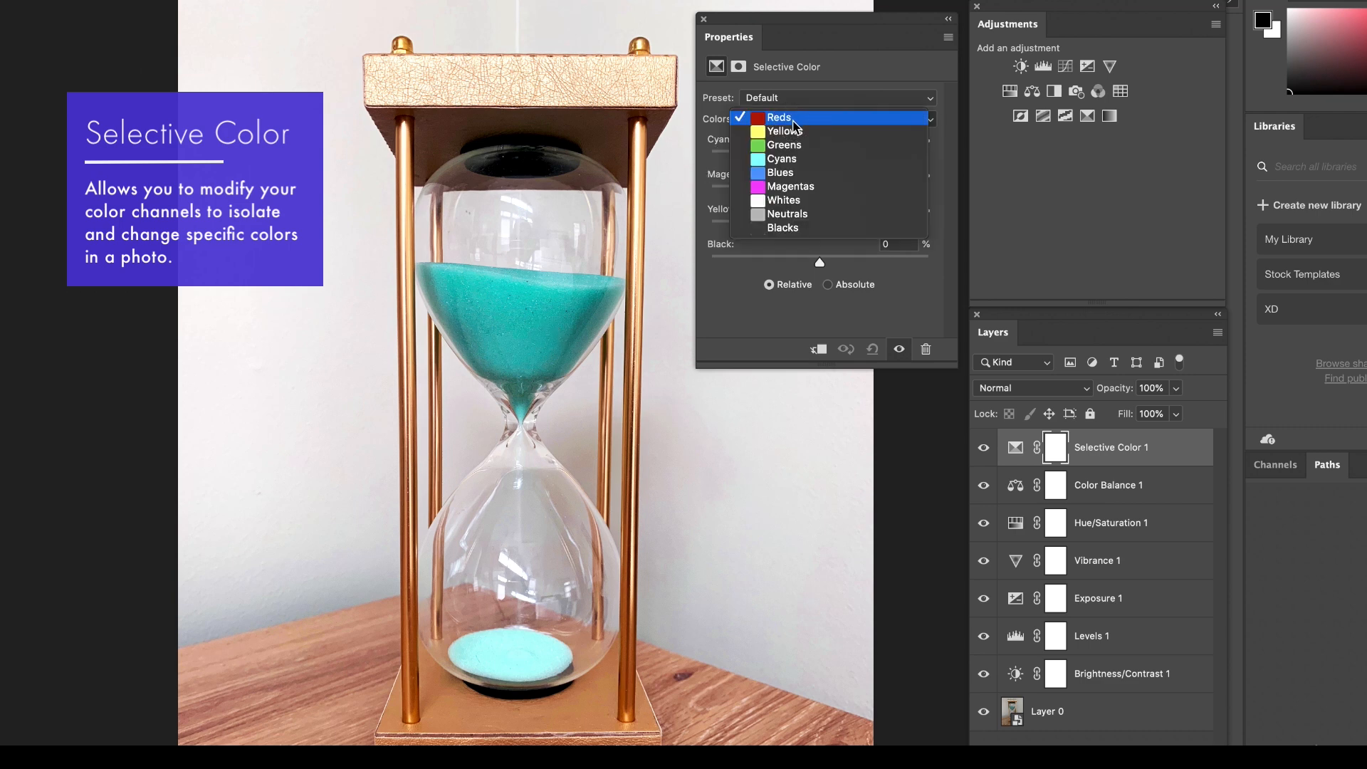
click(784, 158)
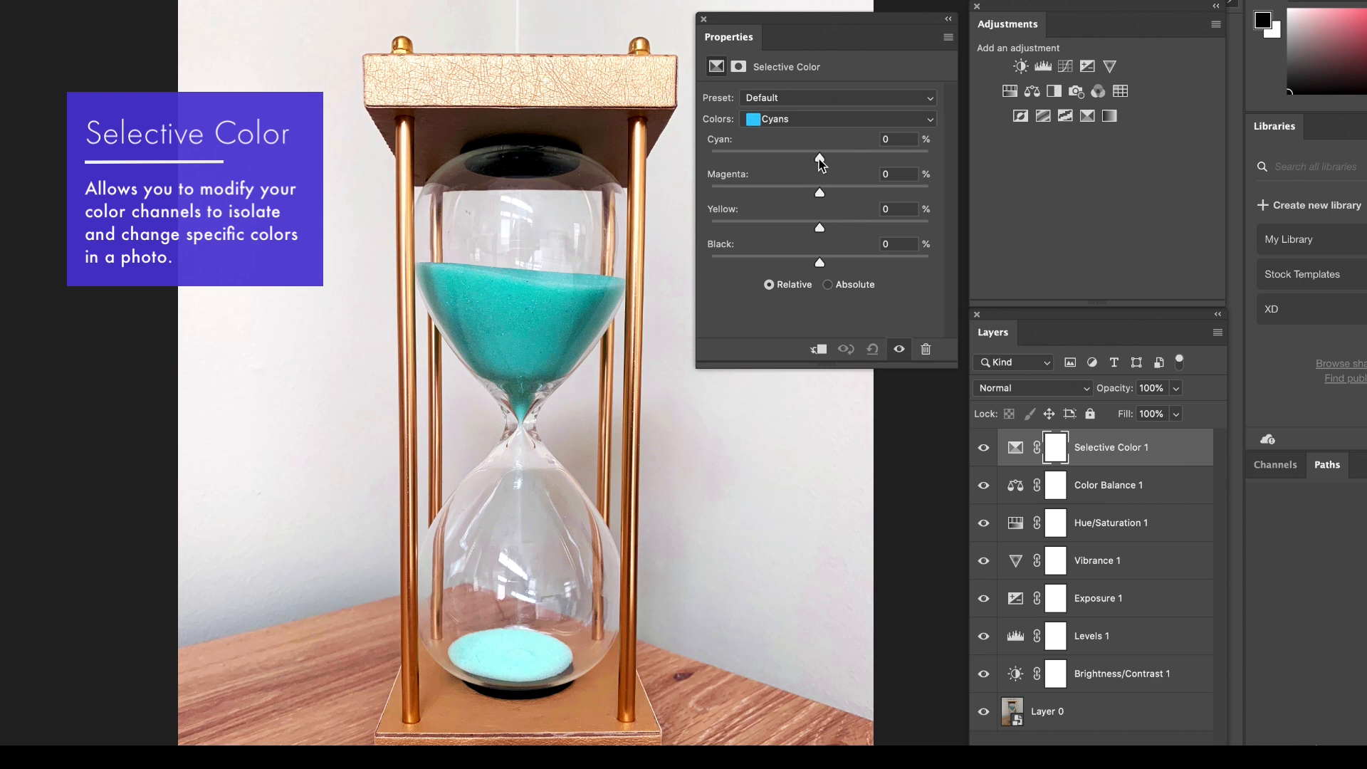
drag(818, 160, 818, 192)
mouse_move(821, 264)
mouse_down()
mouse_move(896, 267)
mouse_move(714, 263)
mouse_move(830, 264)
mouse_up()
drag(824, 157, 855, 157)
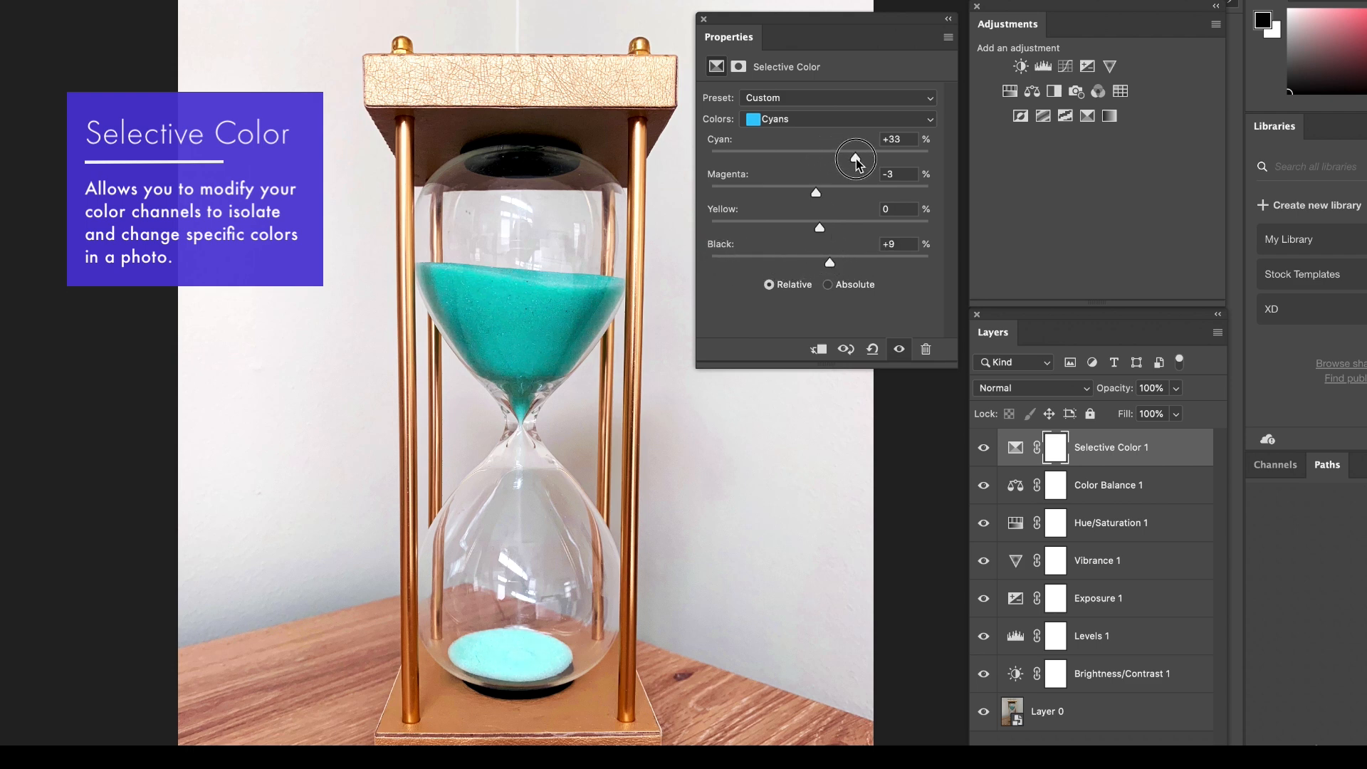
drag(820, 226, 823, 227)
drag(816, 192, 856, 194)
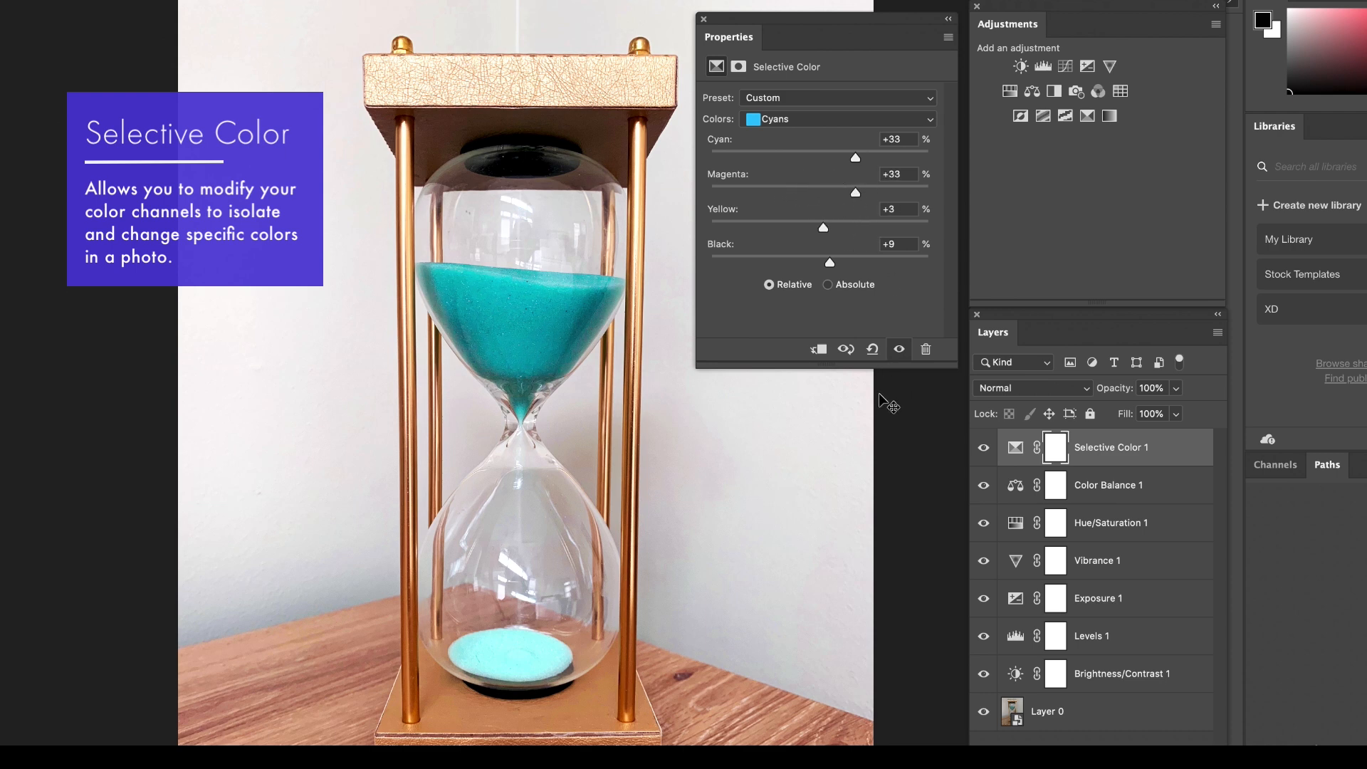
For the Blues in the hourglass's Selective Color layer, set Black to -3, trying +2 first.
click(804, 128)
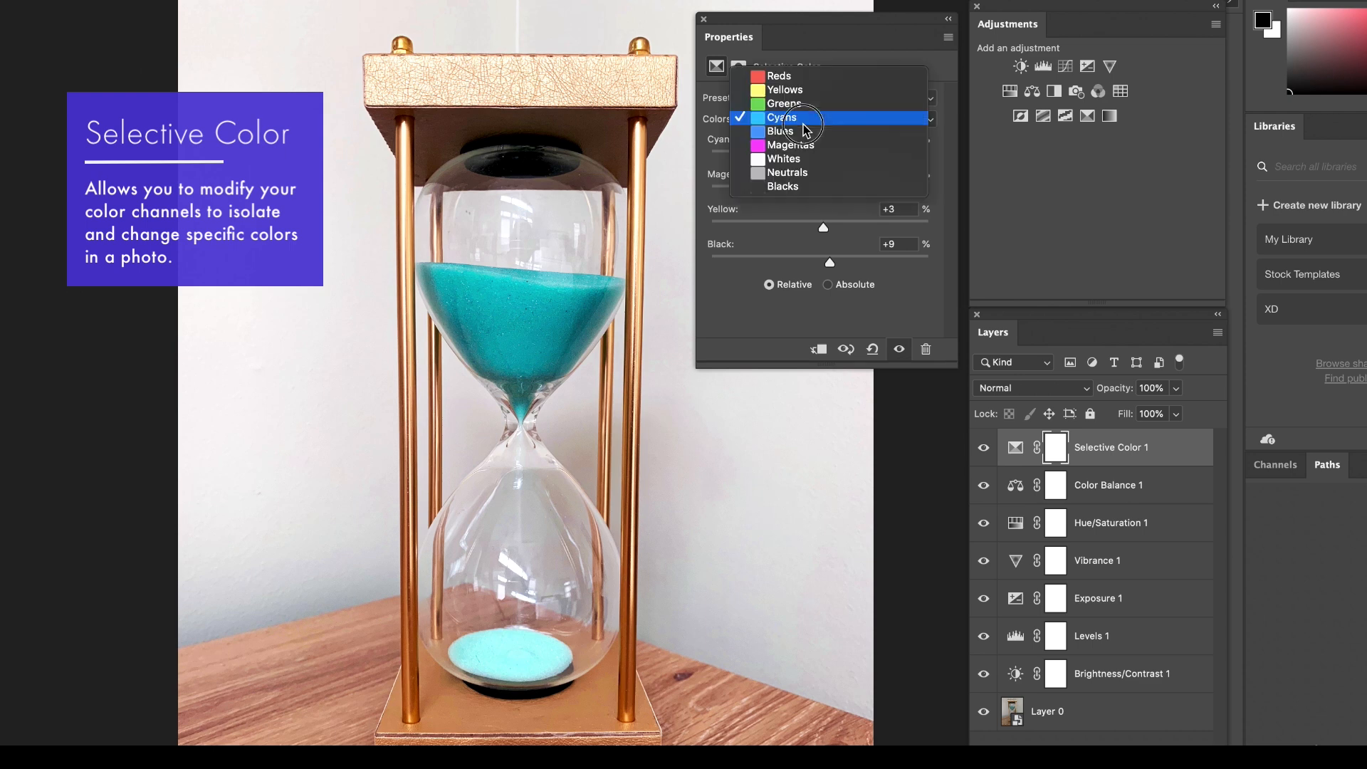
click(802, 132)
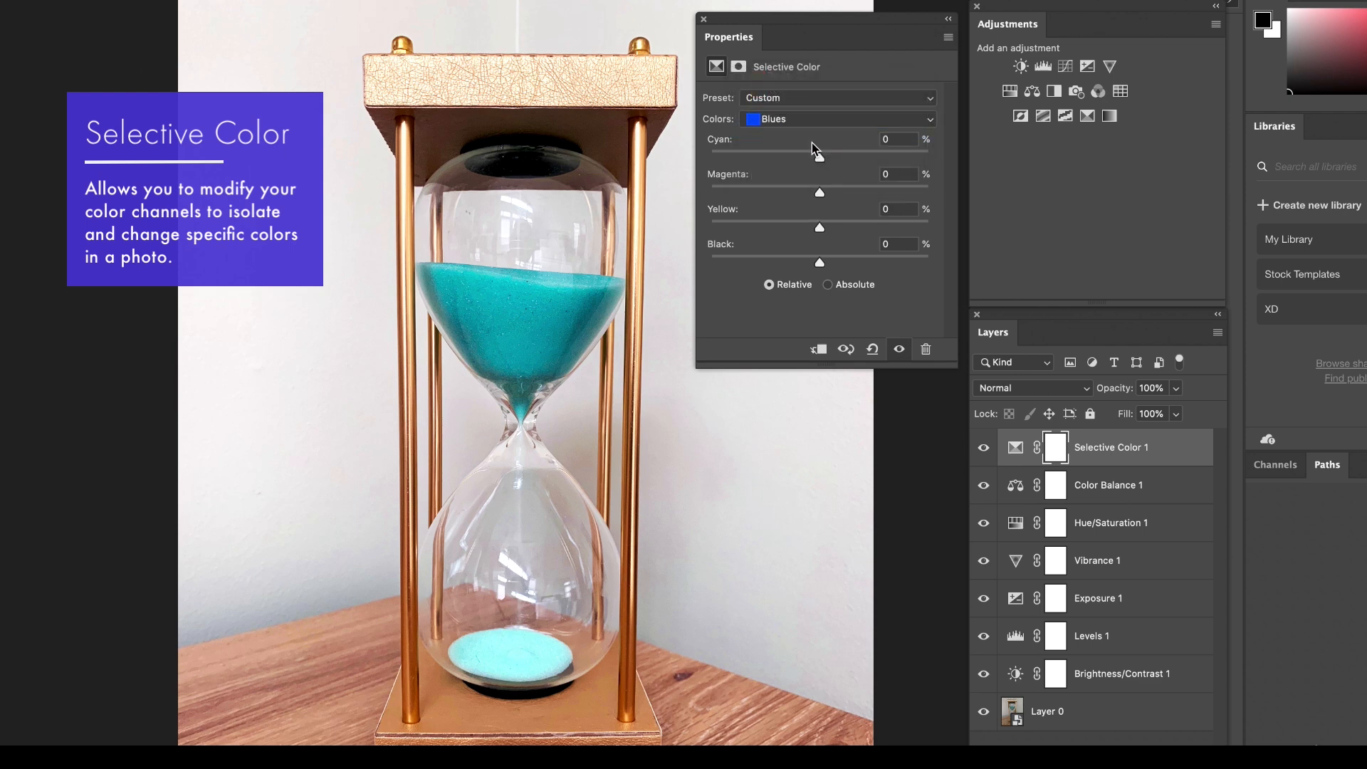
click(800, 121)
click(792, 116)
drag(820, 262, 822, 262)
click(804, 128)
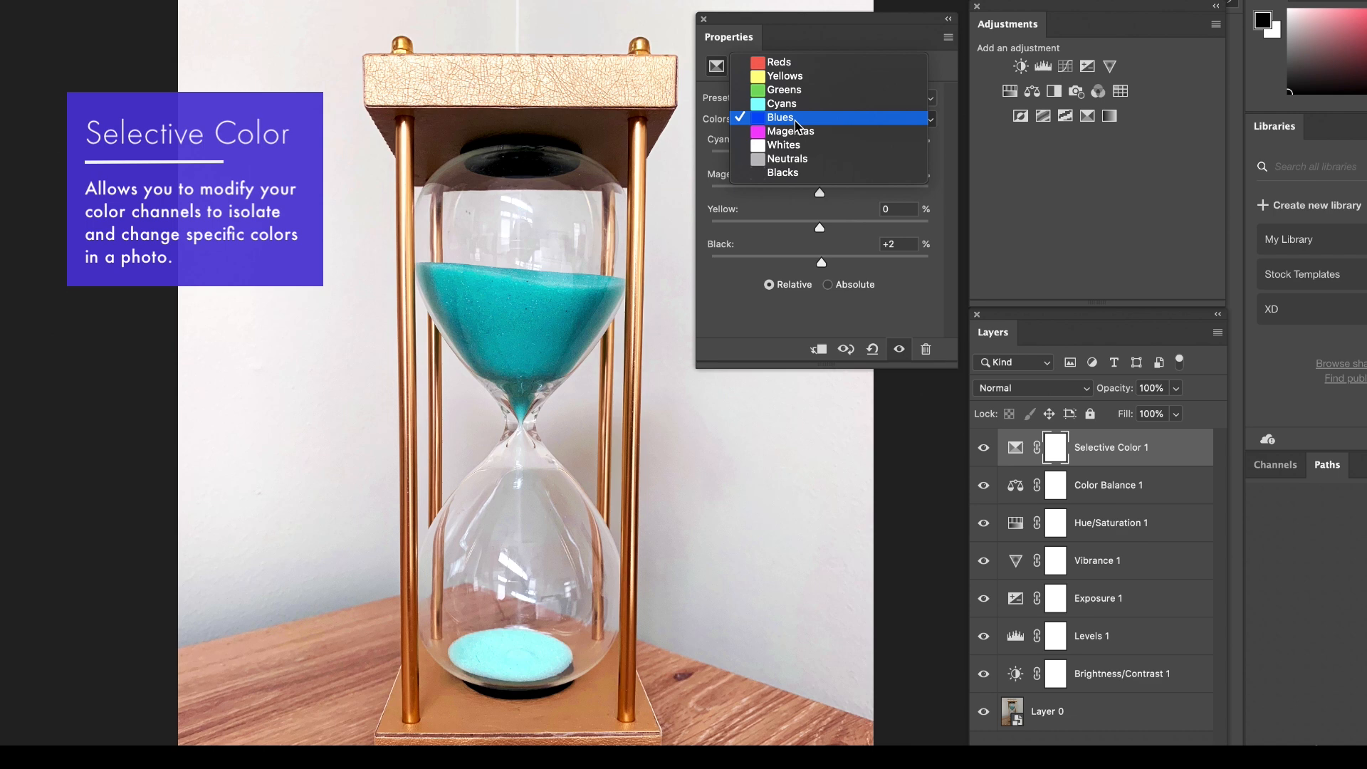
click(793, 119)
mouse_move(823, 267)
mouse_down()
mouse_move(925, 265)
mouse_move(804, 263)
mouse_up()
drag(896, 271, 818, 268)
Choose the Neutrals in the hourglass's Selective Color layer and adjust their amounts slightly, starting with Black.
click(811, 120)
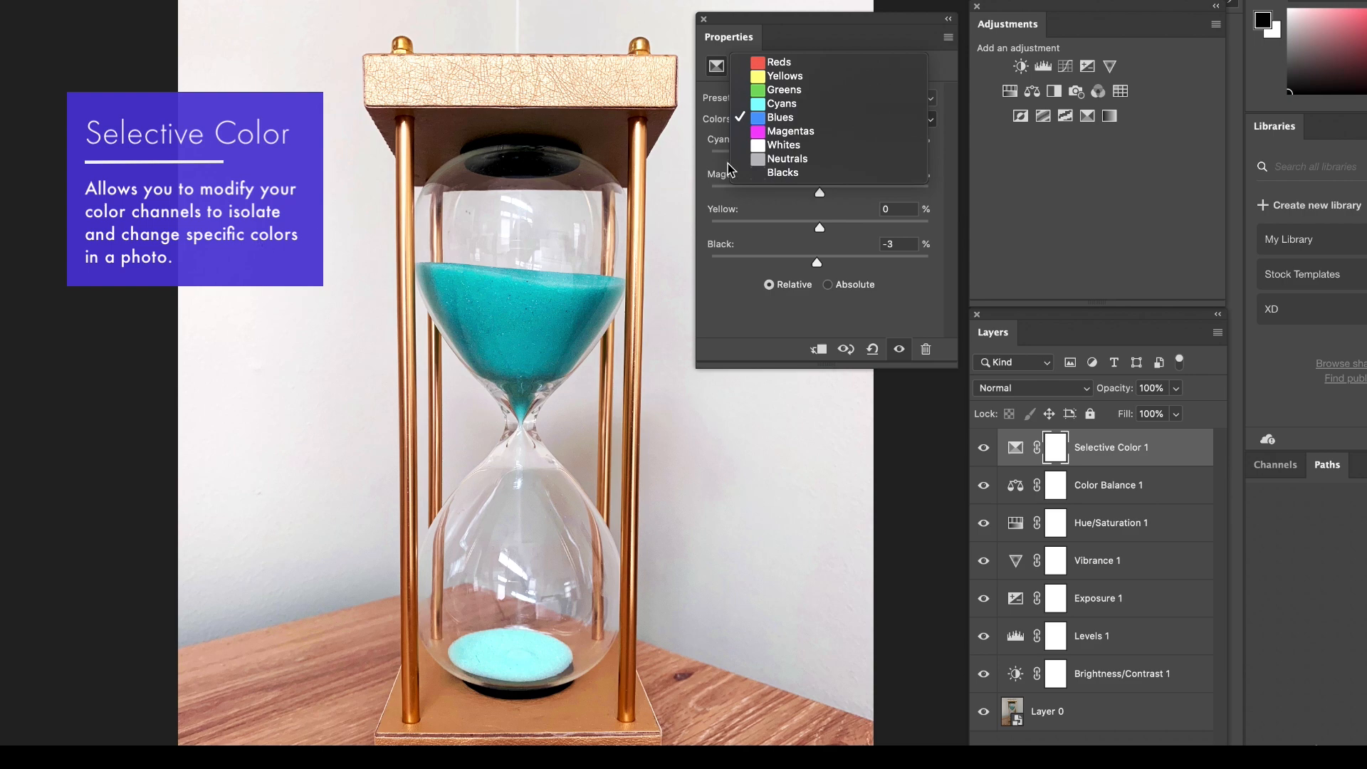
click(809, 161)
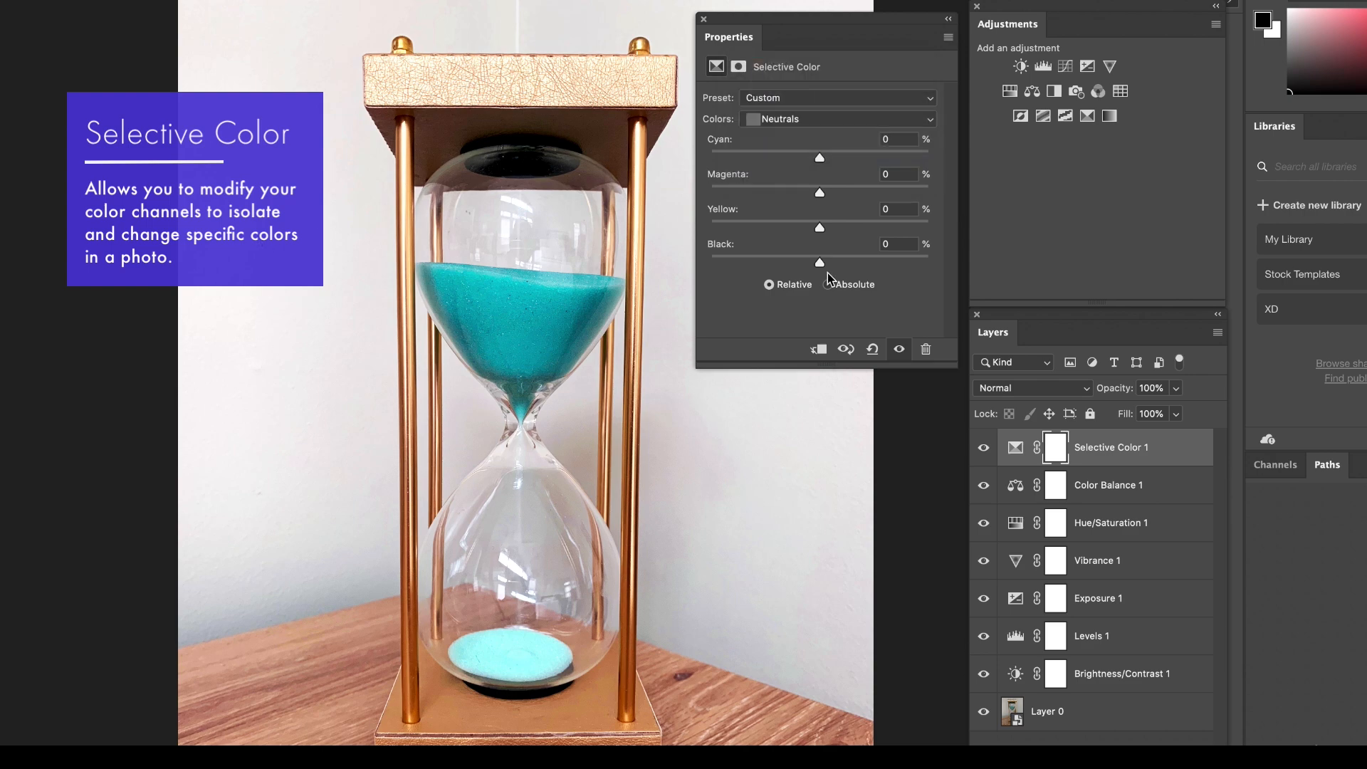
drag(820, 265, 813, 226)
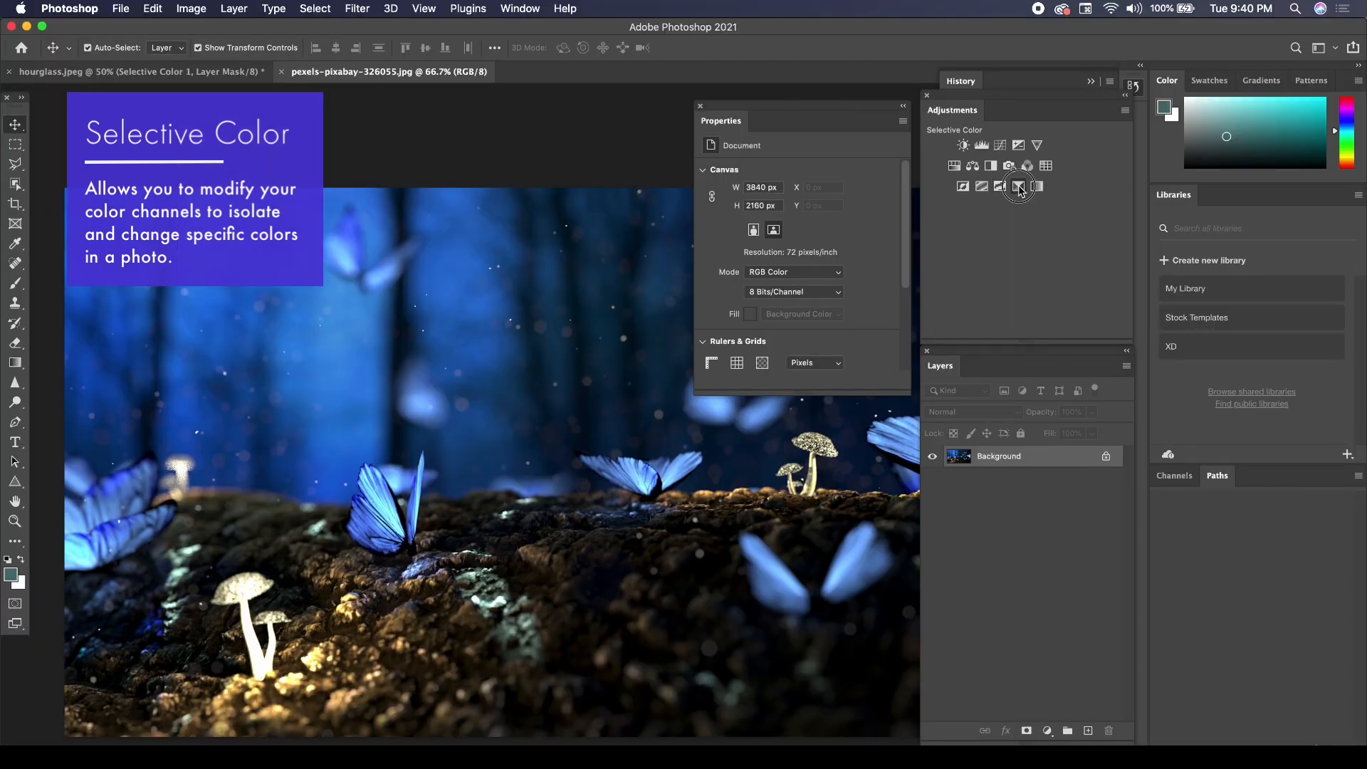
Add a Selective Color layer to the butterfly photo and set the Blues to Cyan +66, Magenta +1, Yellow -37 and Black +3.
click(1019, 187)
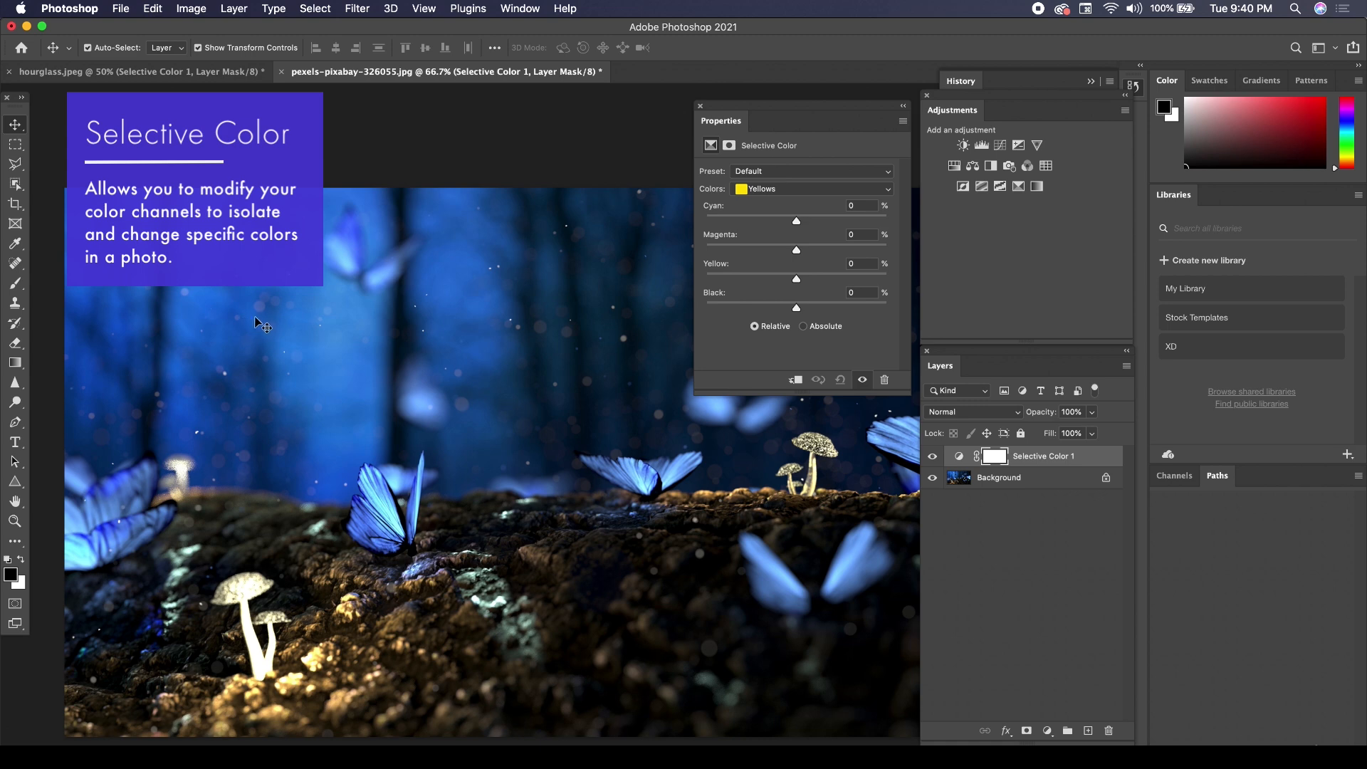
click(748, 190)
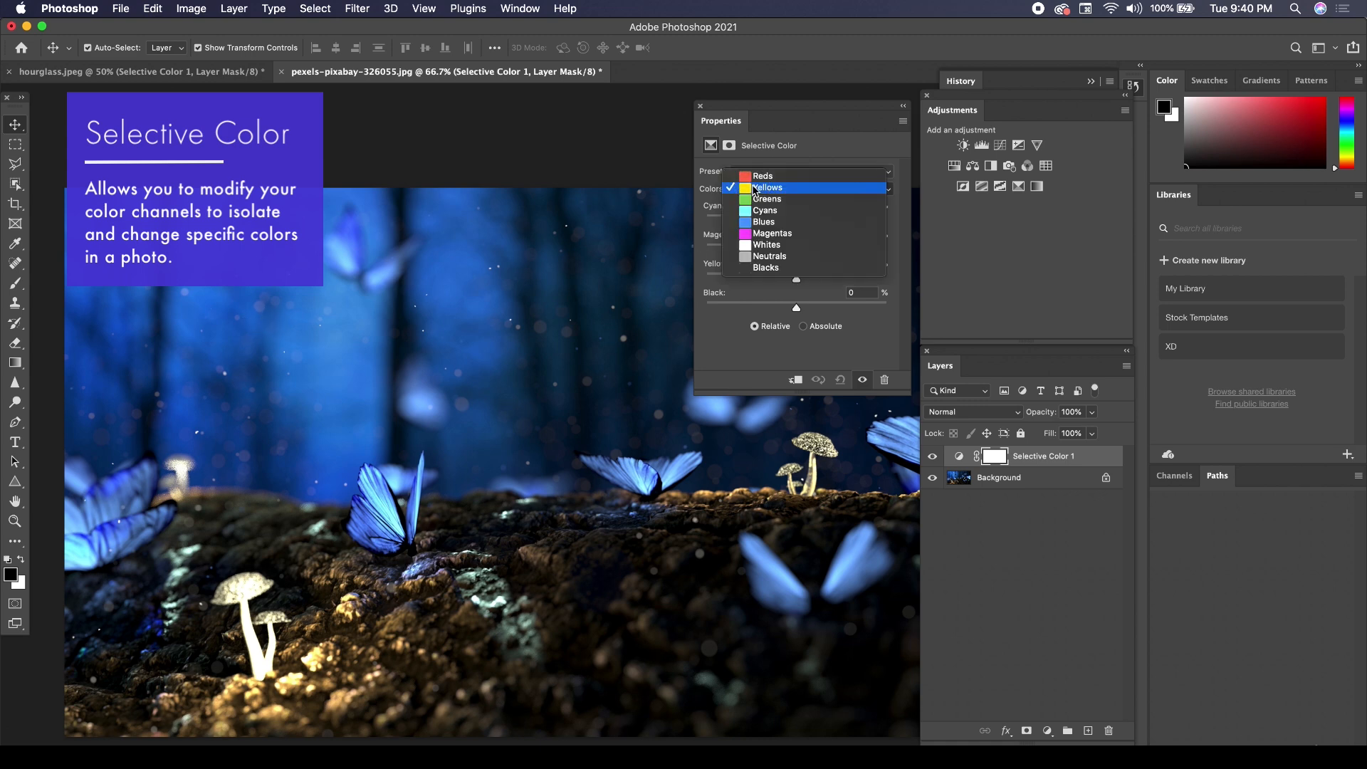
click(763, 222)
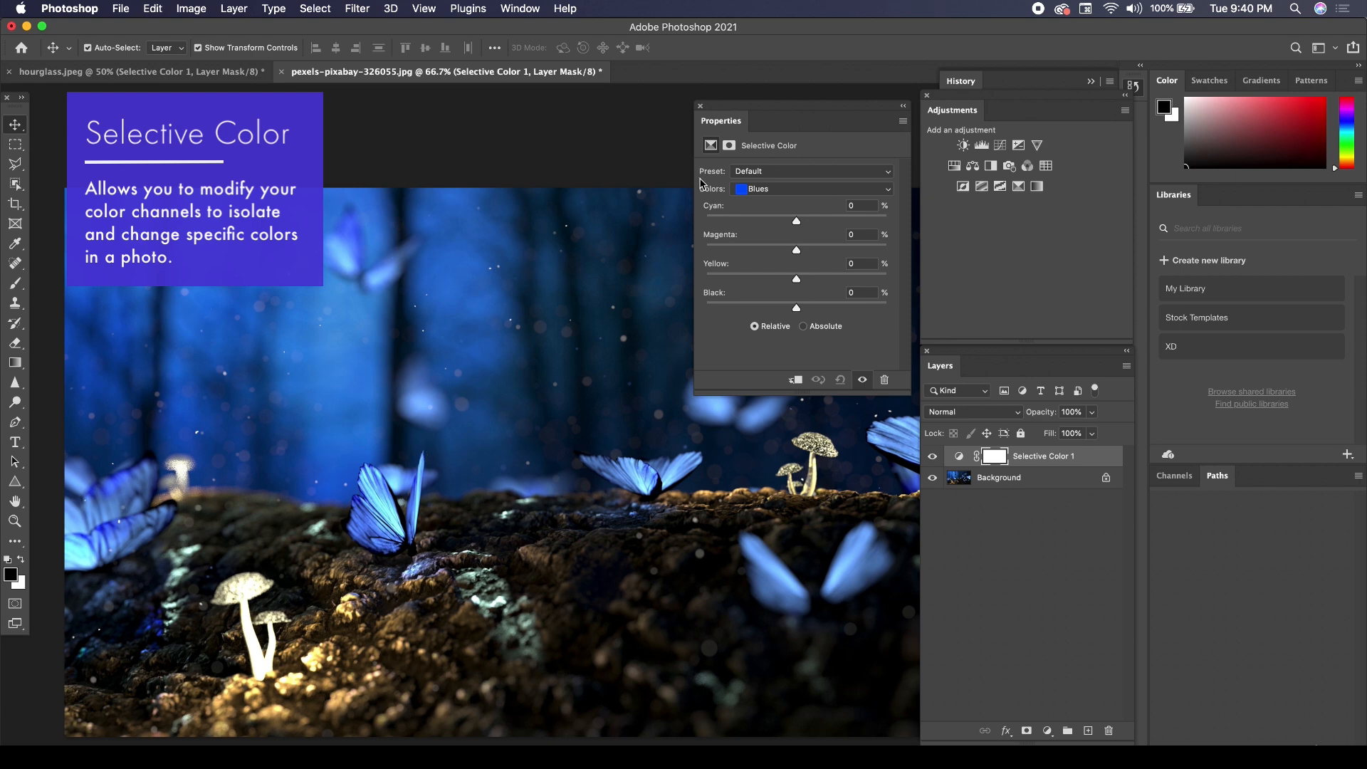
drag(745, 116, 811, 134)
drag(864, 237, 830, 299)
mouse_move(862, 325)
mouse_down()
mouse_move(922, 327)
mouse_move(786, 324)
mouse_move(895, 326)
mouse_move(802, 328)
mouse_move(867, 327)
mouse_up()
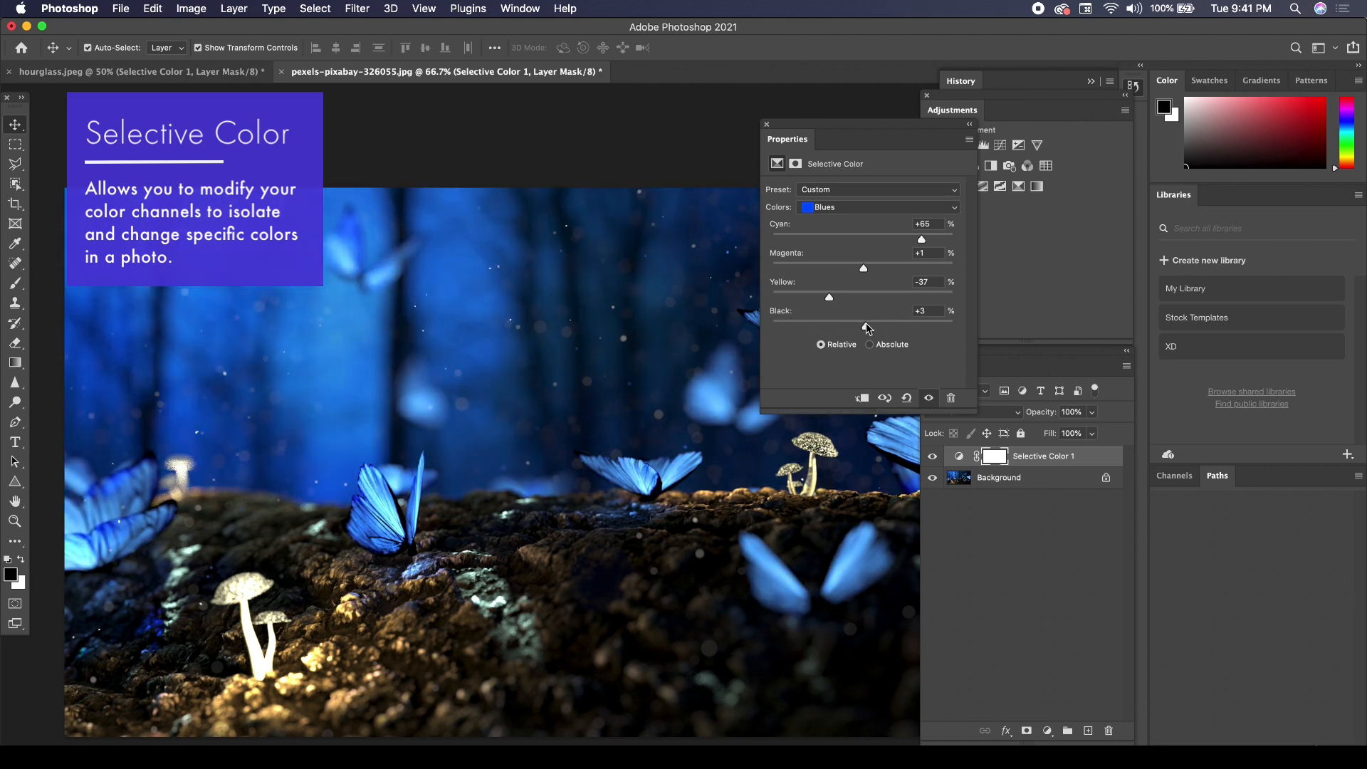
For the Reds in the butterfly photo's Selective Color layer, set Cyan to -64, Magenta to +69, Yellow to +69 and Black to -100.
click(844, 209)
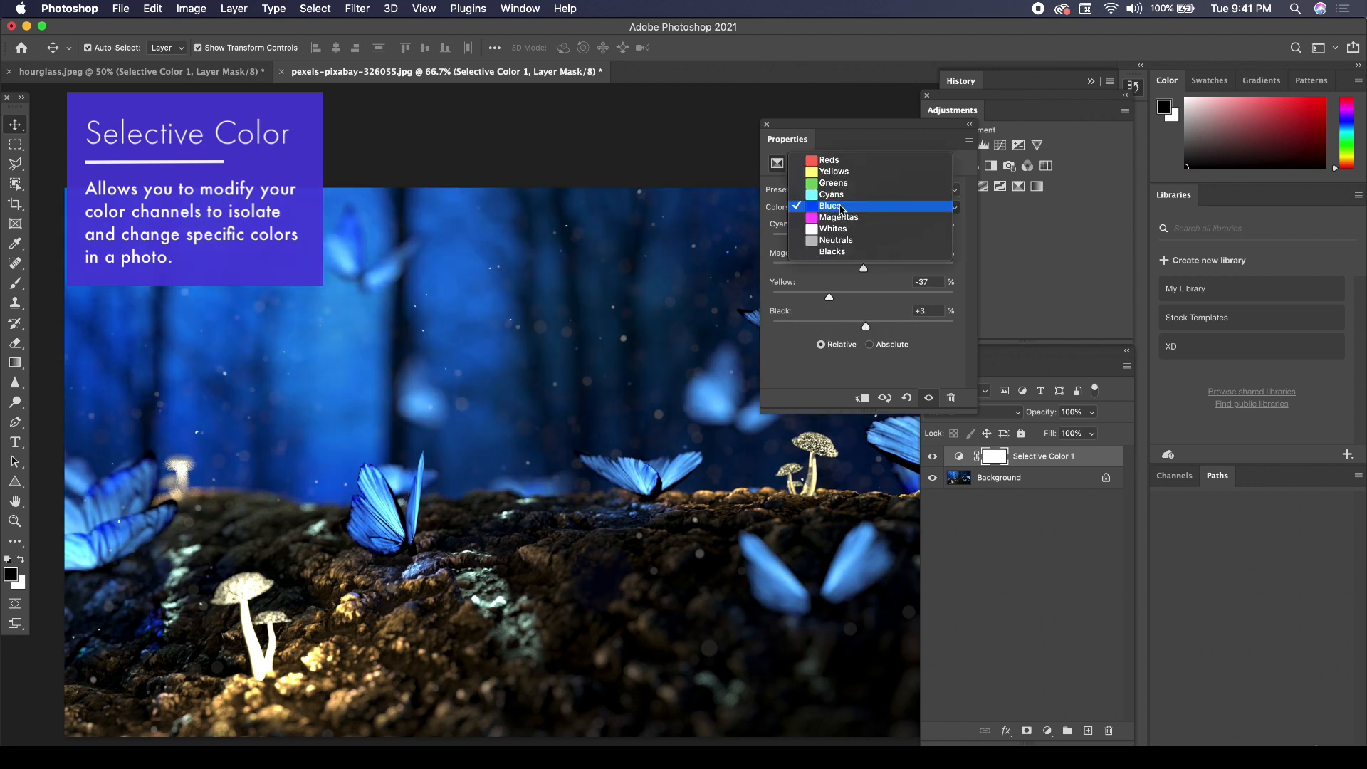
click(840, 167)
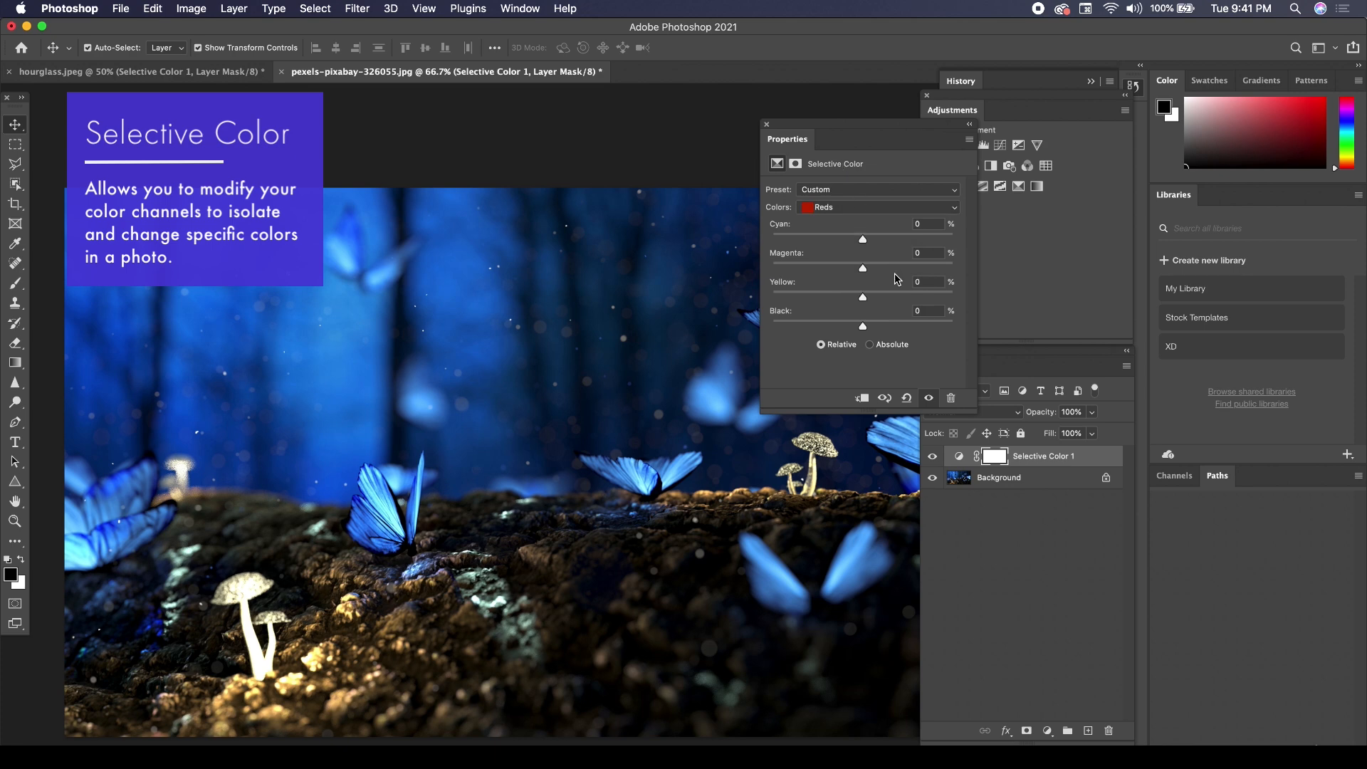
mouse_move(861, 327)
mouse_down()
mouse_move(877, 330)
mouse_move(761, 331)
mouse_move(856, 328)
mouse_up()
drag(861, 262, 805, 240)
drag(862, 297, 926, 297)
drag(858, 328, 772, 327)
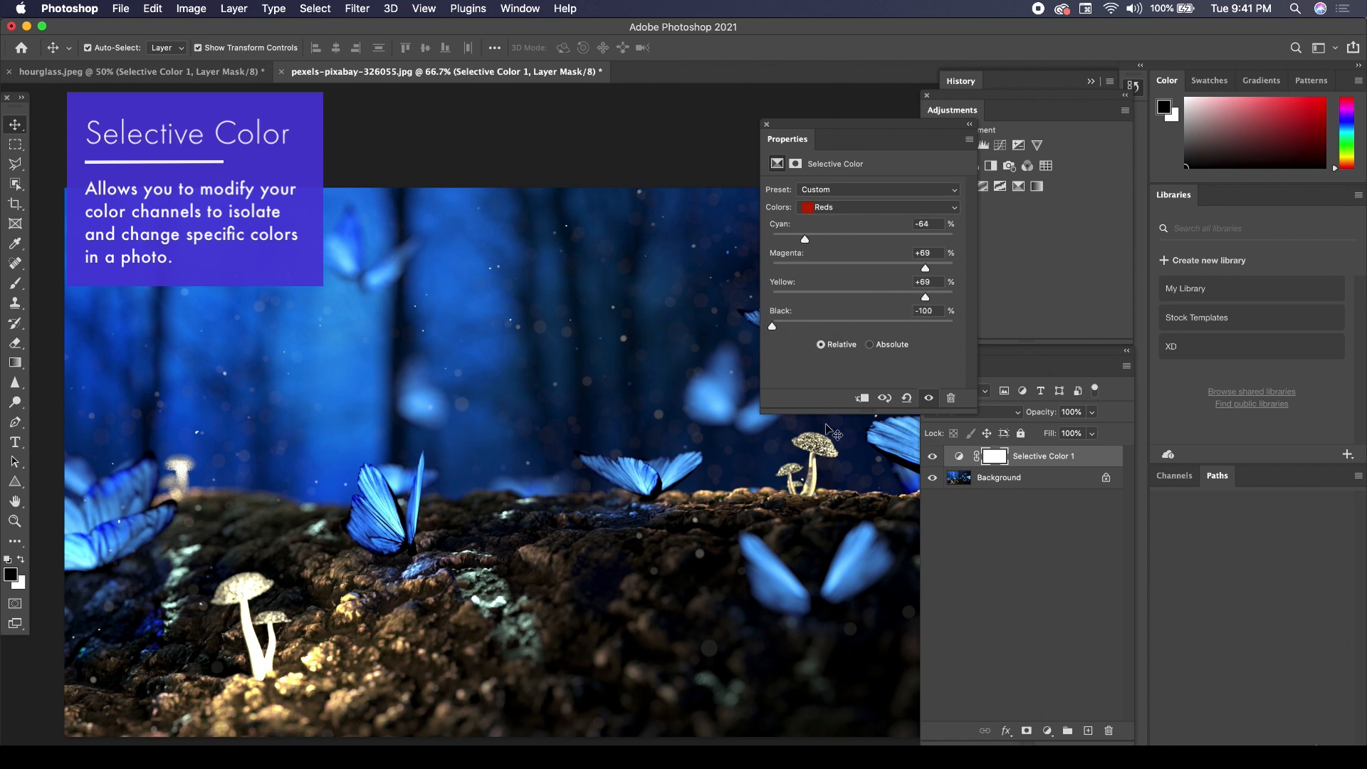
For the Blacks in the butterfly photo's Selective Color layer, set Cyan to +4, Magenta to +7, Yellow to +8 and Black to -3.
click(858, 207)
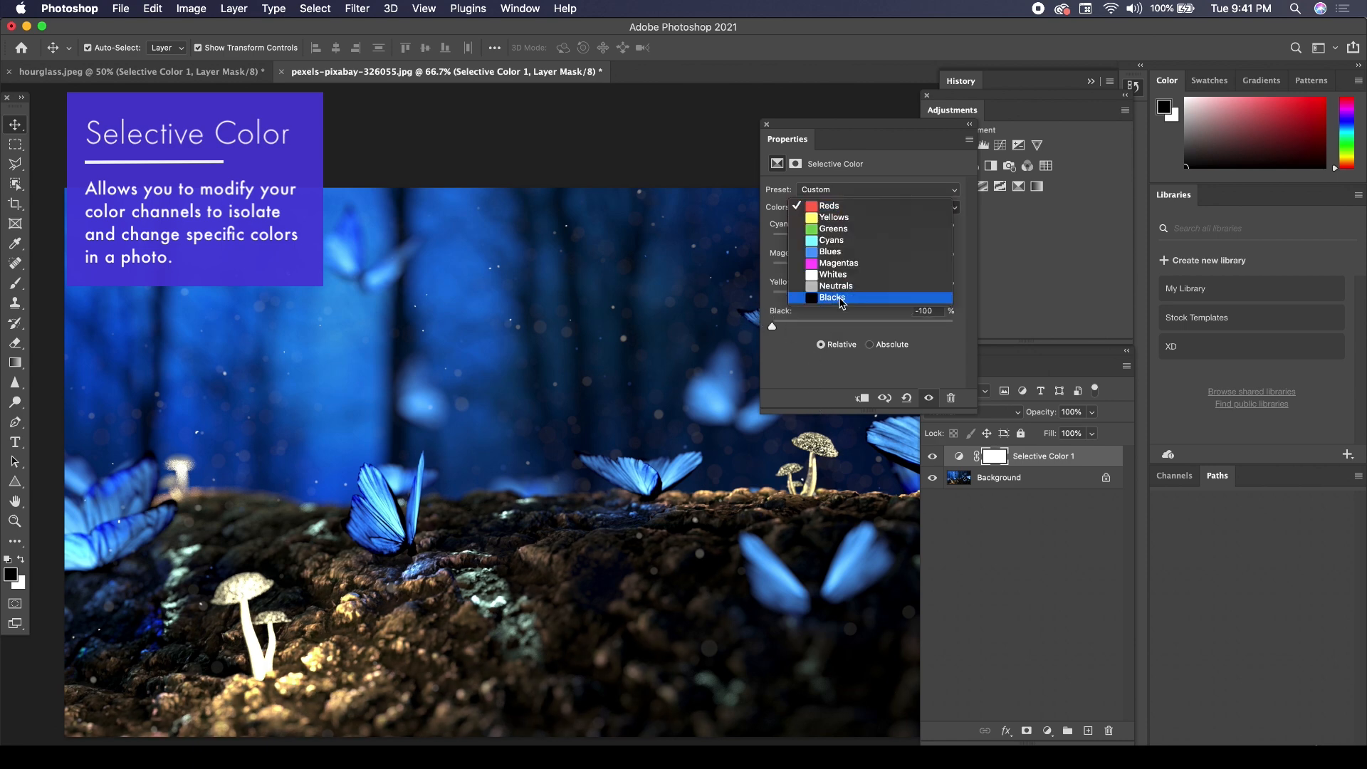
click(843, 298)
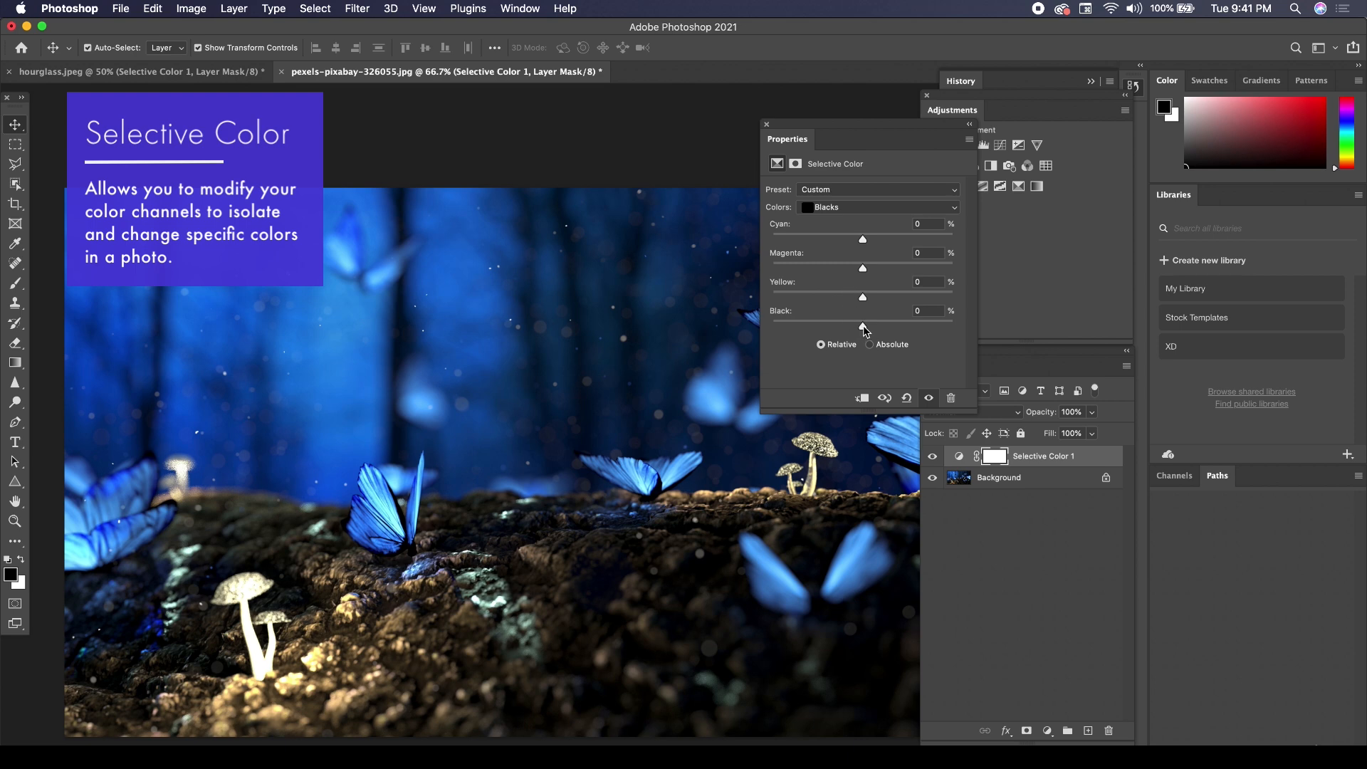
mouse_move(863, 329)
mouse_down()
mouse_move(890, 330)
mouse_move(837, 328)
mouse_move(860, 326)
mouse_up()
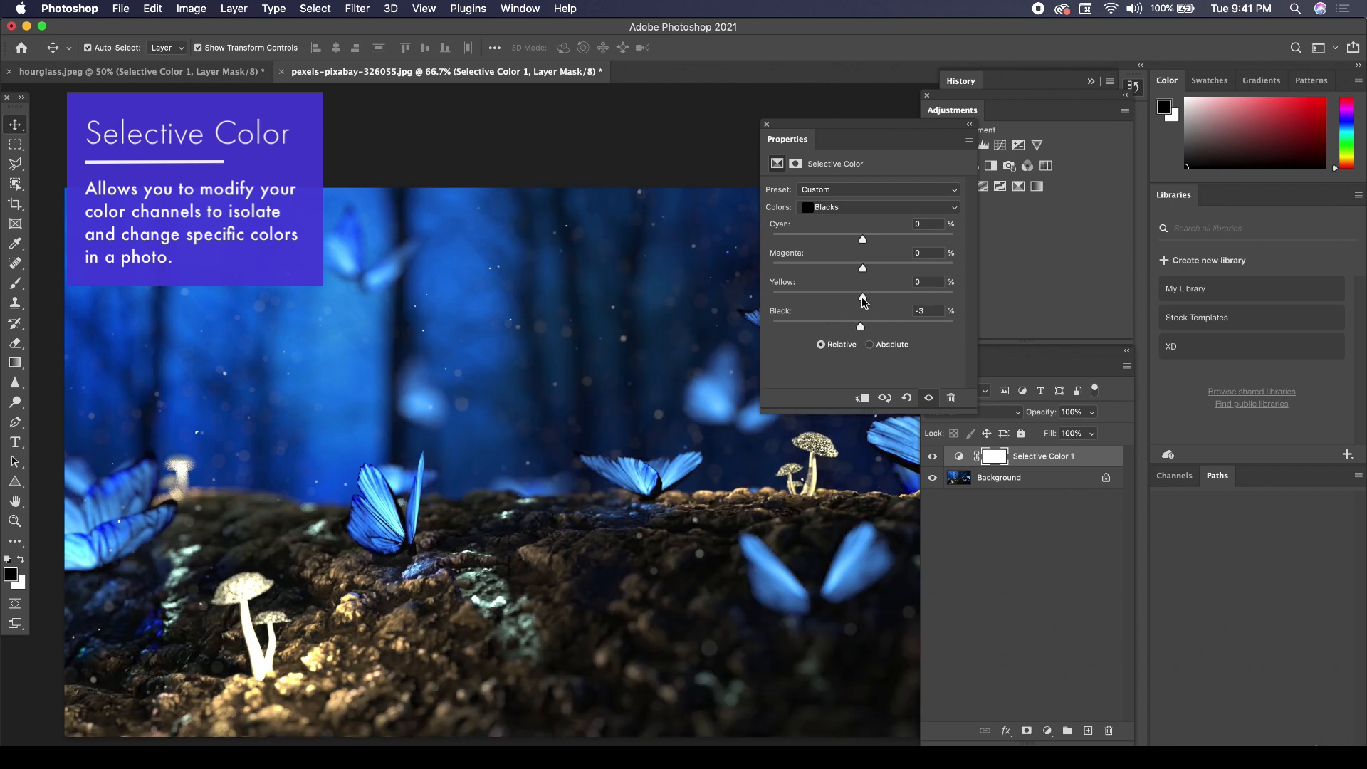
mouse_move(863, 270)
mouse_down()
mouse_move(883, 274)
mouse_move(863, 273)
mouse_up()
mouse_move(862, 271)
mouse_down()
mouse_move(876, 271)
mouse_move(870, 298)
mouse_up()
mouse_move(862, 240)
mouse_down()
mouse_move(877, 242)
mouse_move(848, 243)
mouse_move(867, 247)
mouse_up()
click(842, 211)
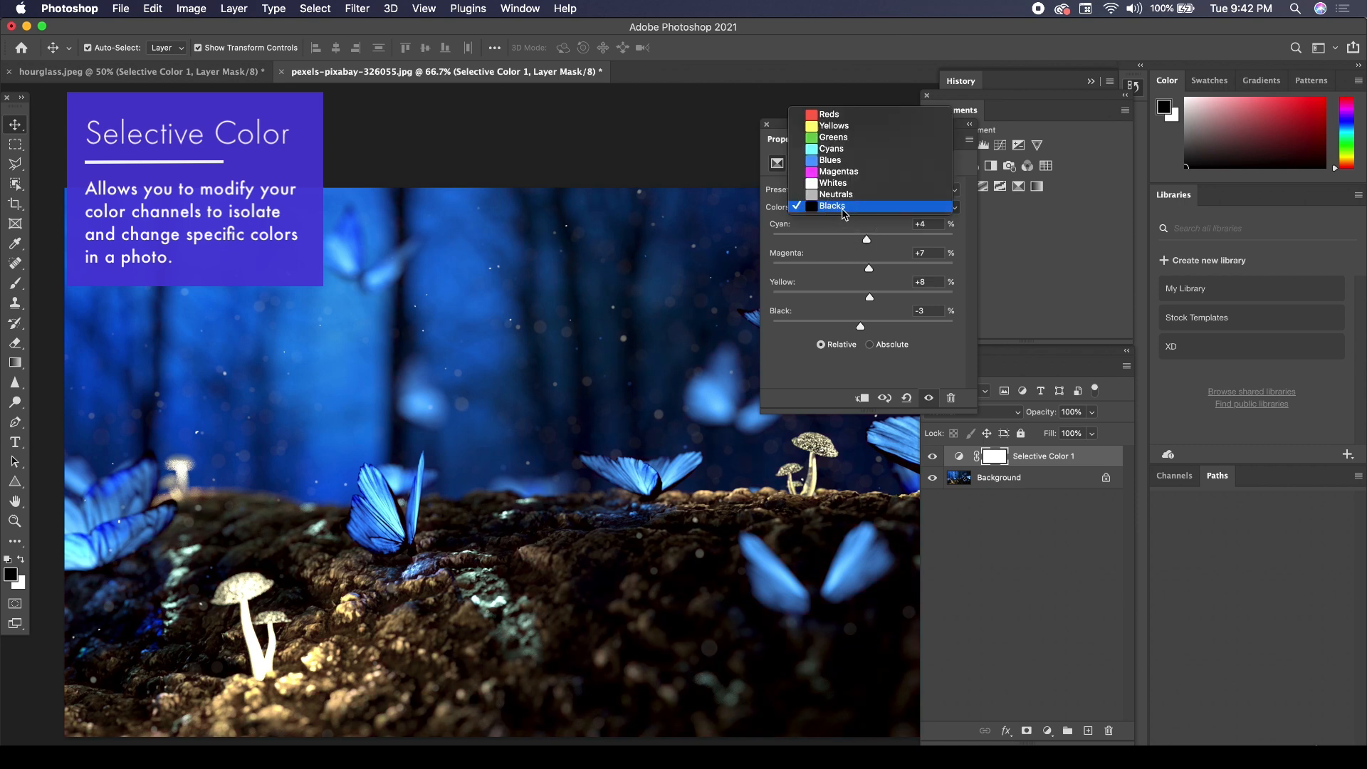
click(843, 211)
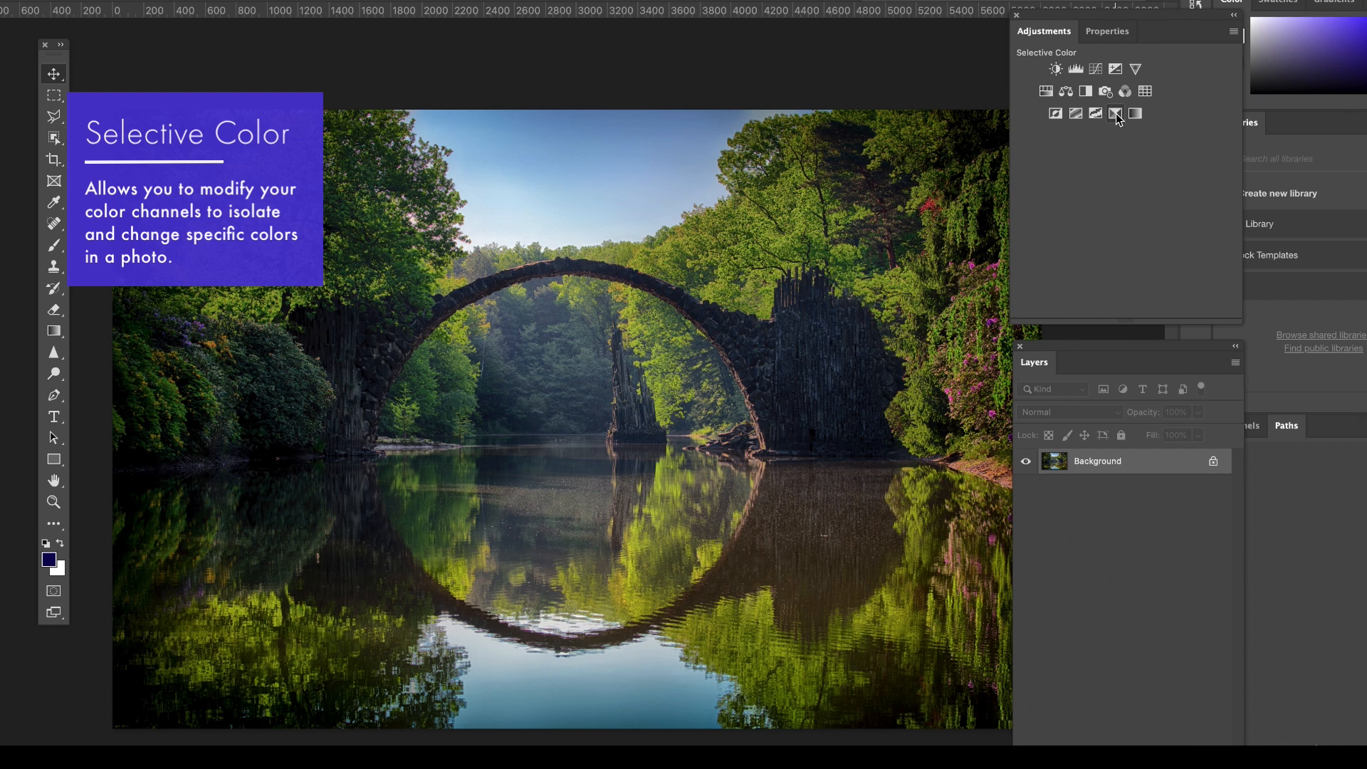
Add a Selective Color layer to the bridge photo and set the Greens to Cyan +3, Magenta +31 and Black +3, raising Yellow slightly.
click(1115, 113)
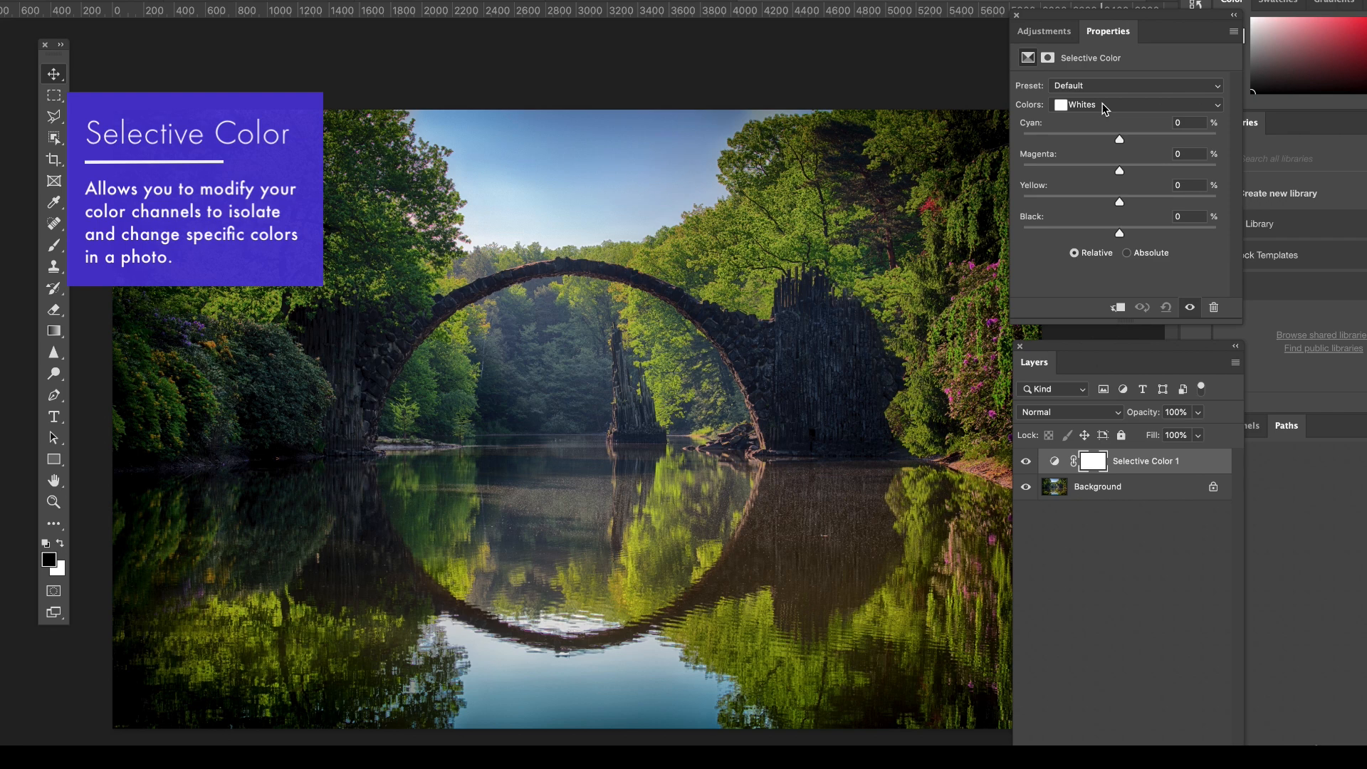
click(1106, 107)
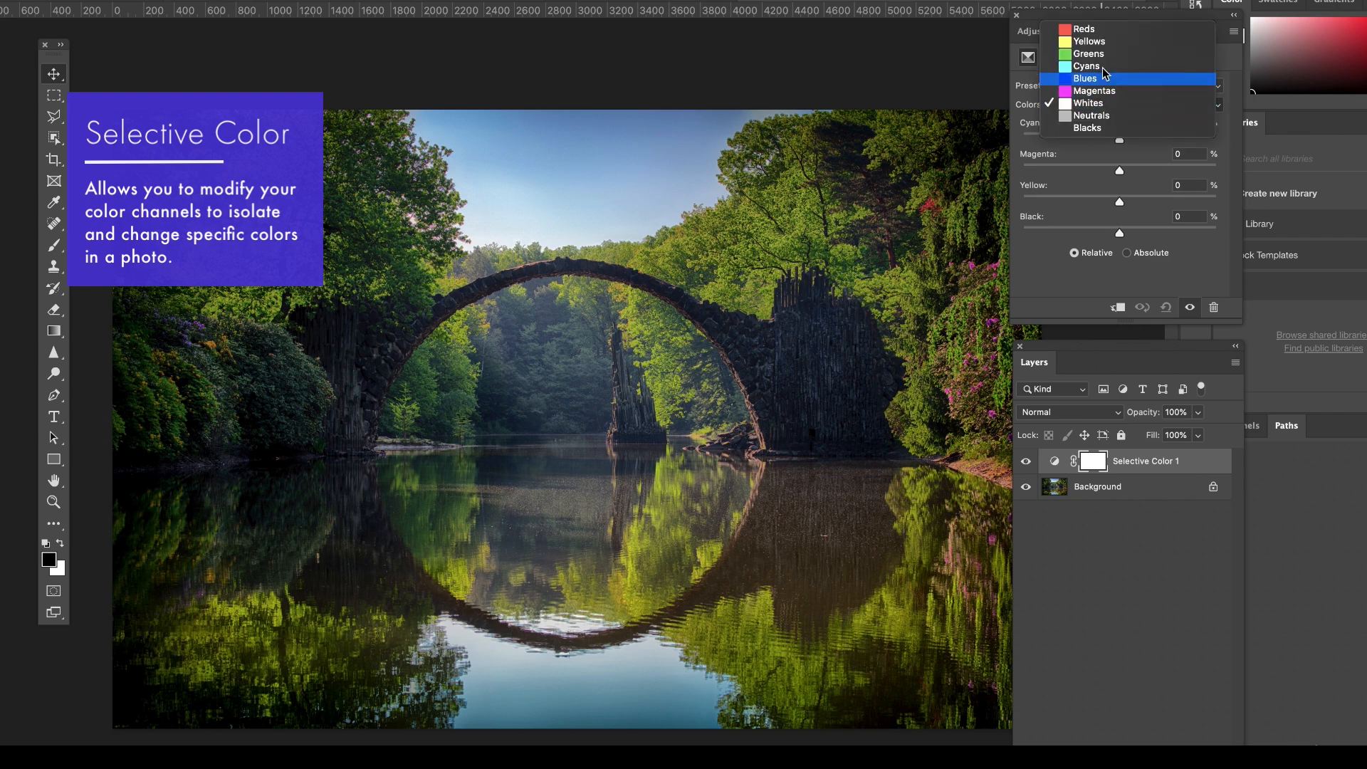
click(1102, 52)
click(1123, 141)
drag(1120, 171, 1152, 173)
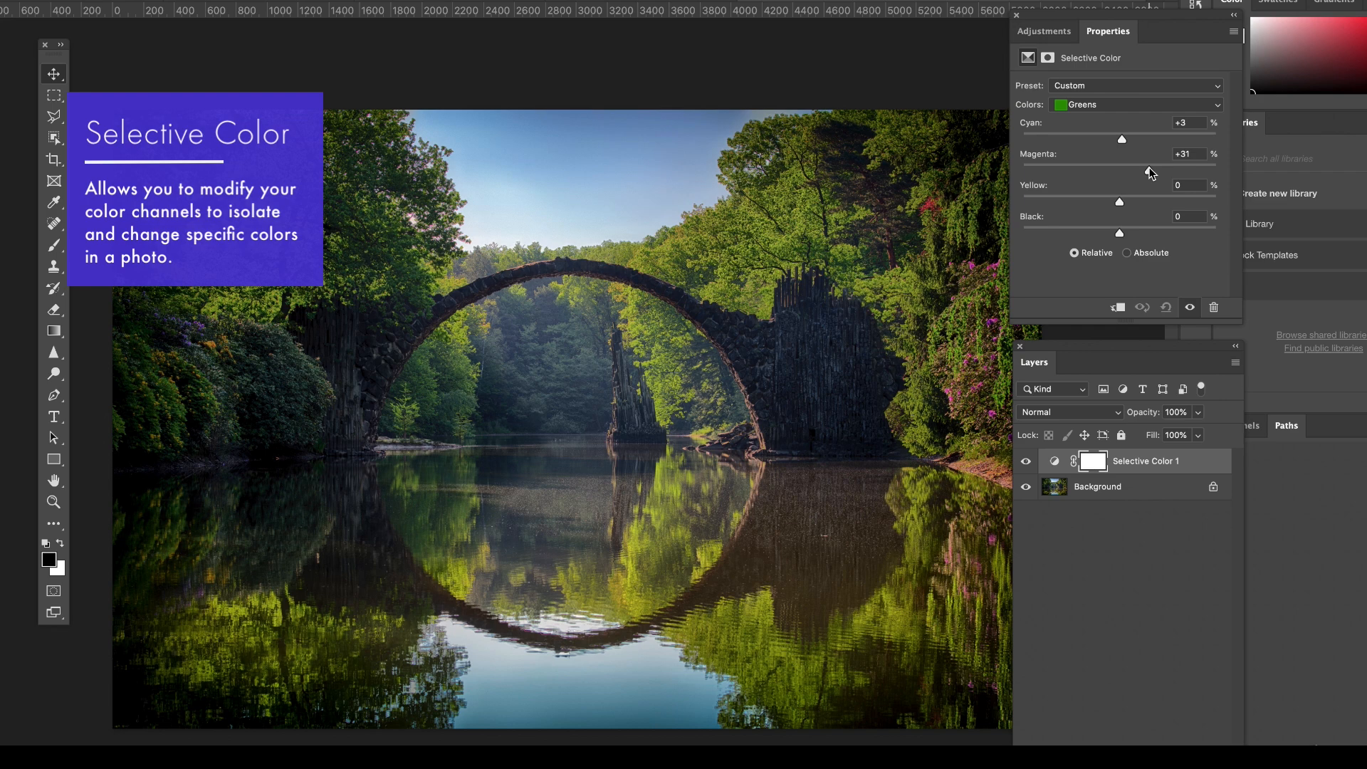
click(1158, 202)
drag(1153, 202, 1139, 201)
click(1125, 229)
For the Yellows in the bridge photo's Selective Color layer, set Cyan to -58, Magenta to +19 and Yellow to +64.
click(1103, 107)
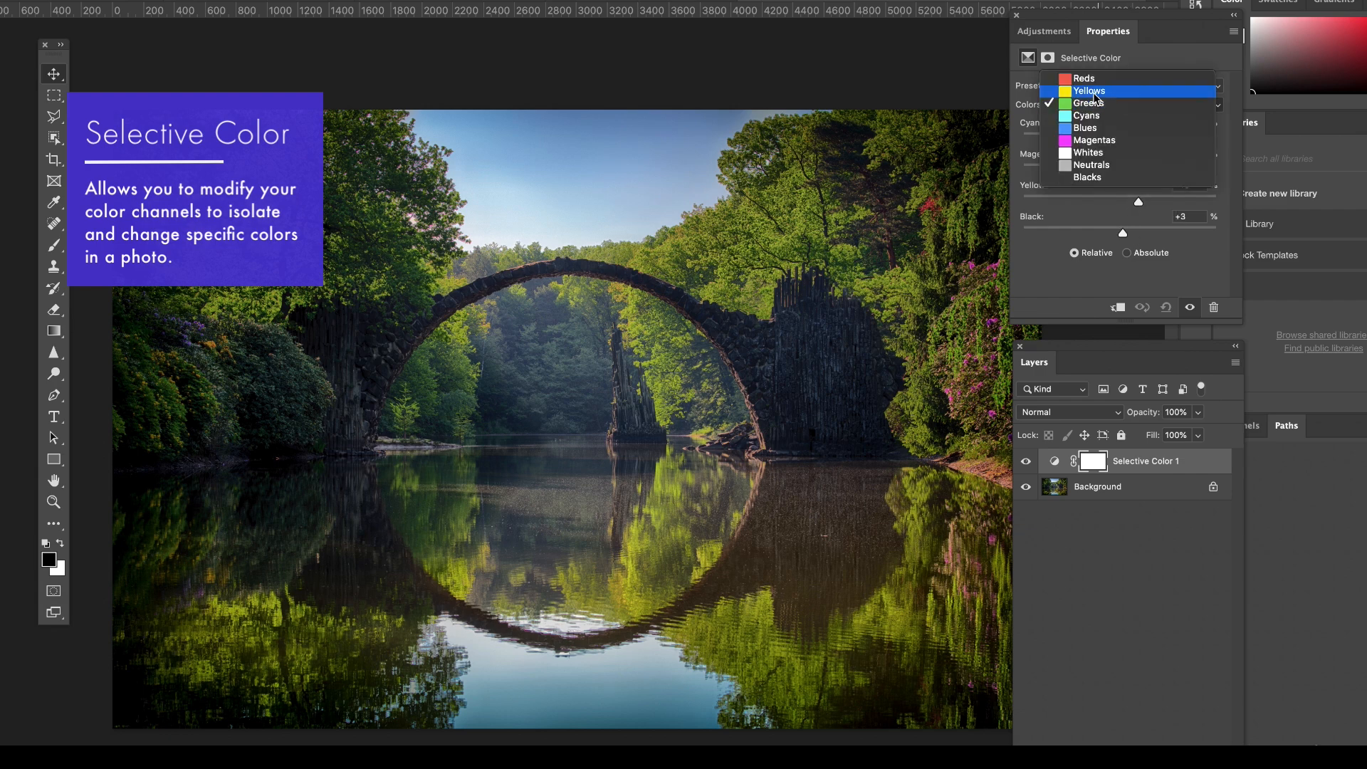
click(1094, 93)
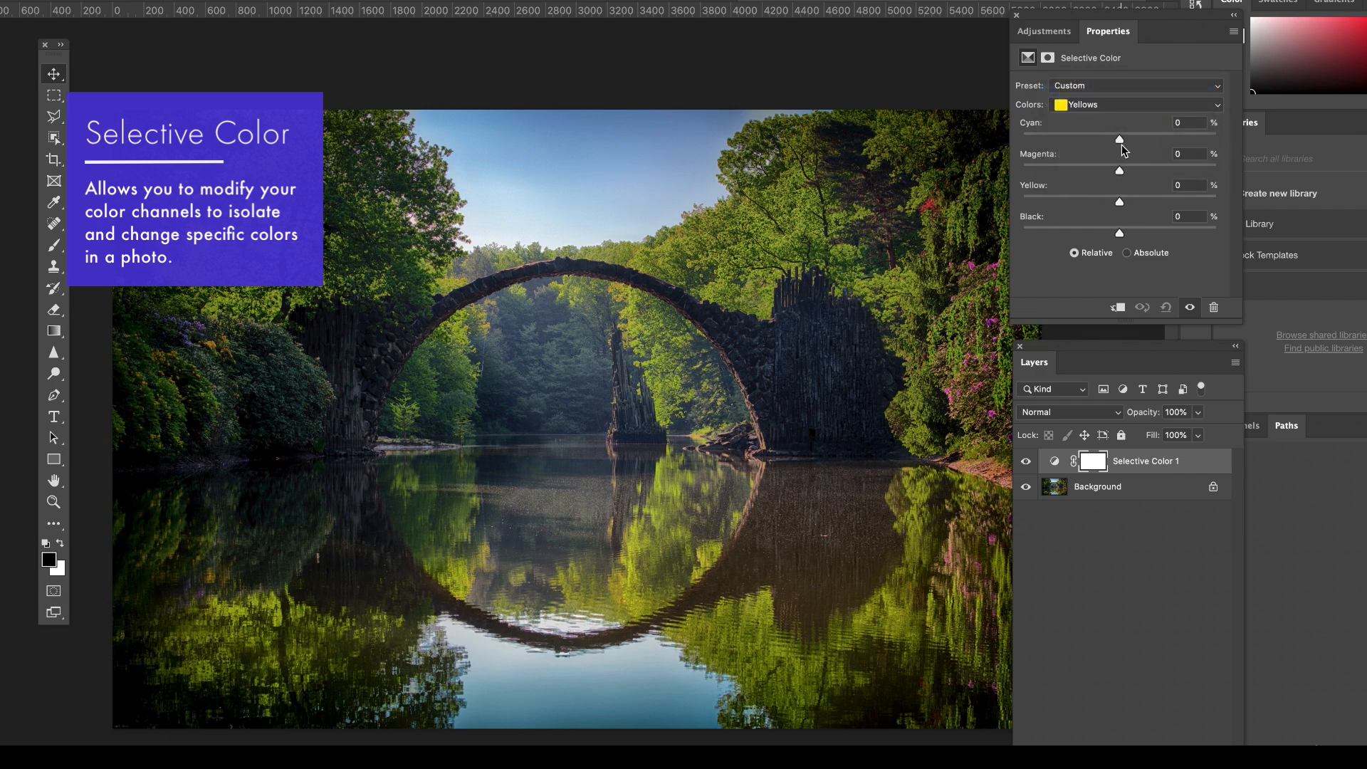
click(1091, 136)
click(1121, 137)
drag(1121, 139, 1065, 143)
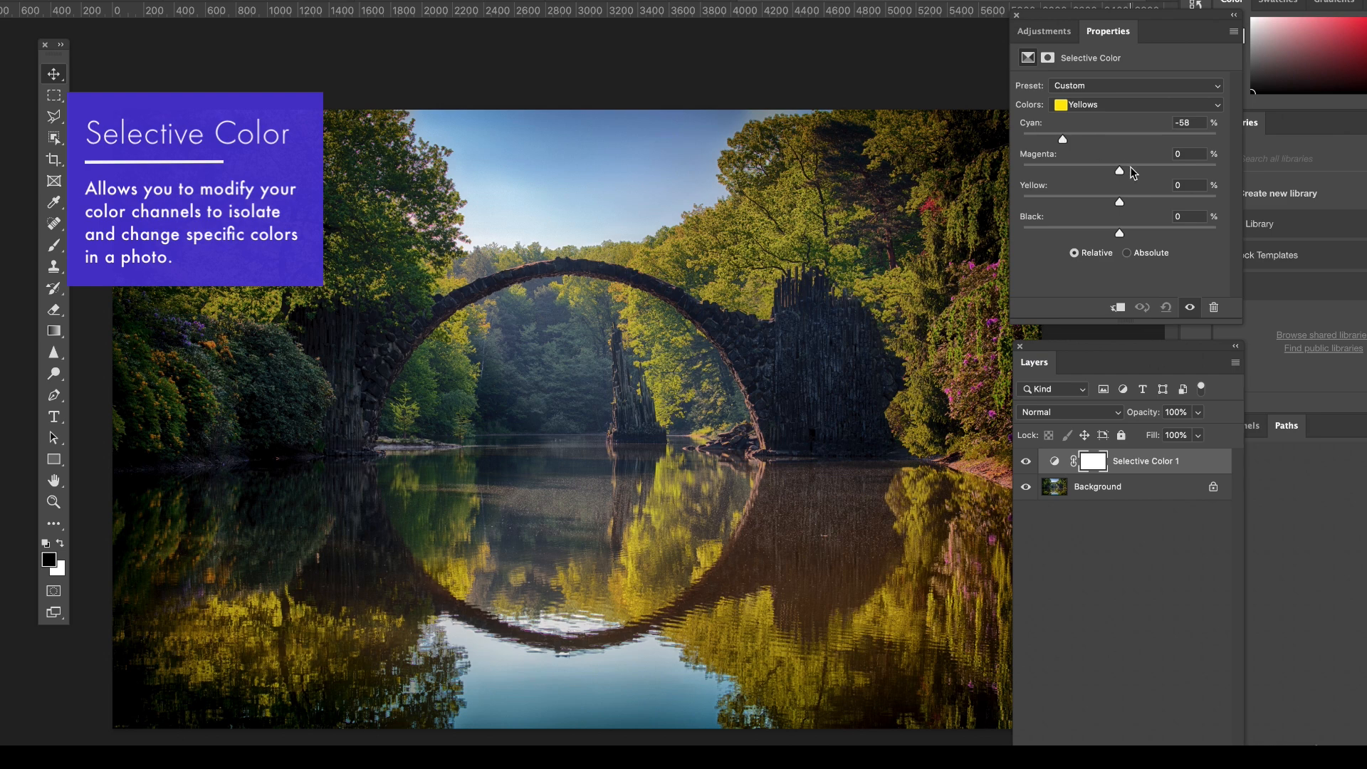
click(1153, 169)
mouse_move(1153, 171)
mouse_down()
mouse_move(1123, 171)
mouse_move(1145, 171)
mouse_up()
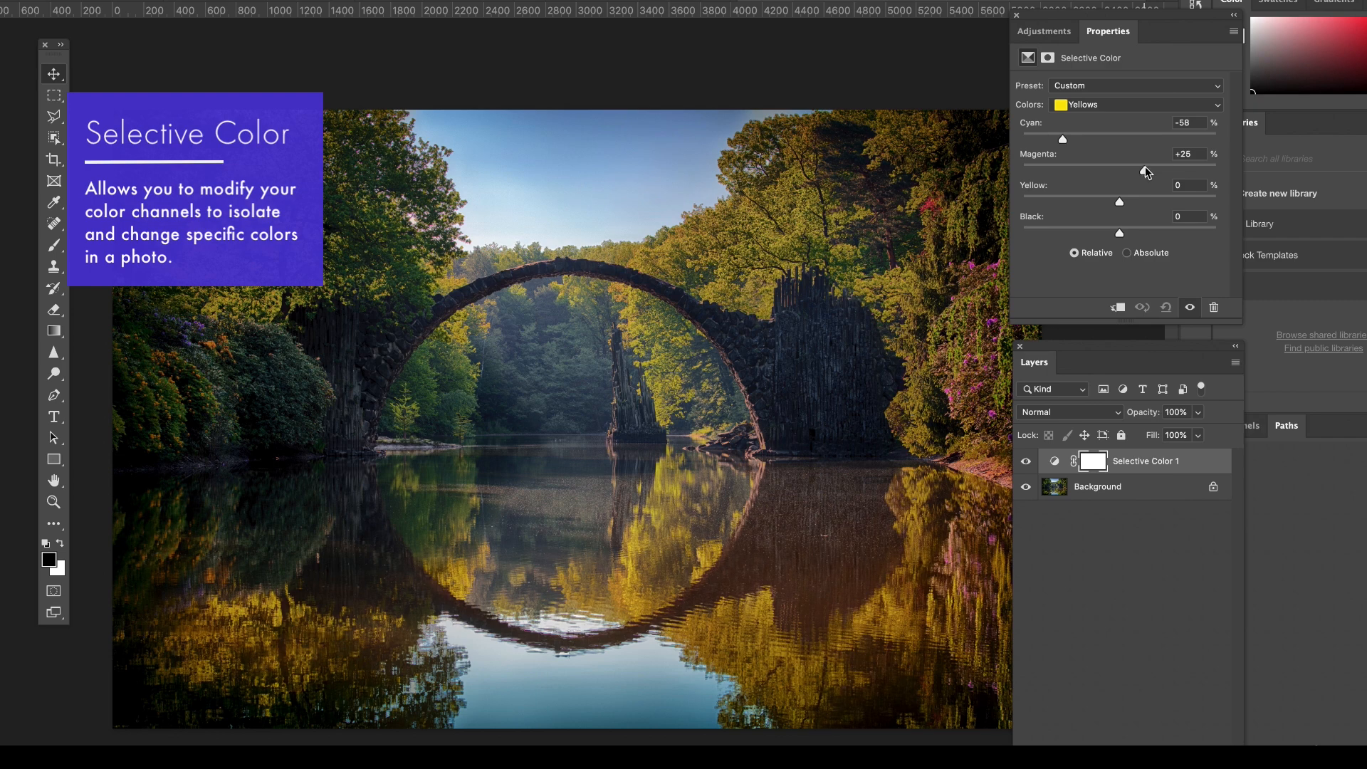
drag(1145, 169, 1136, 171)
click(1141, 197)
click(1124, 200)
drag(1138, 171, 1140, 173)
drag(1143, 198, 1183, 196)
Adjust all four amounts for the Reds in the bridge photo's Selective Color layer, trying Cyan +39 and Magenta +28 first.
click(1090, 104)
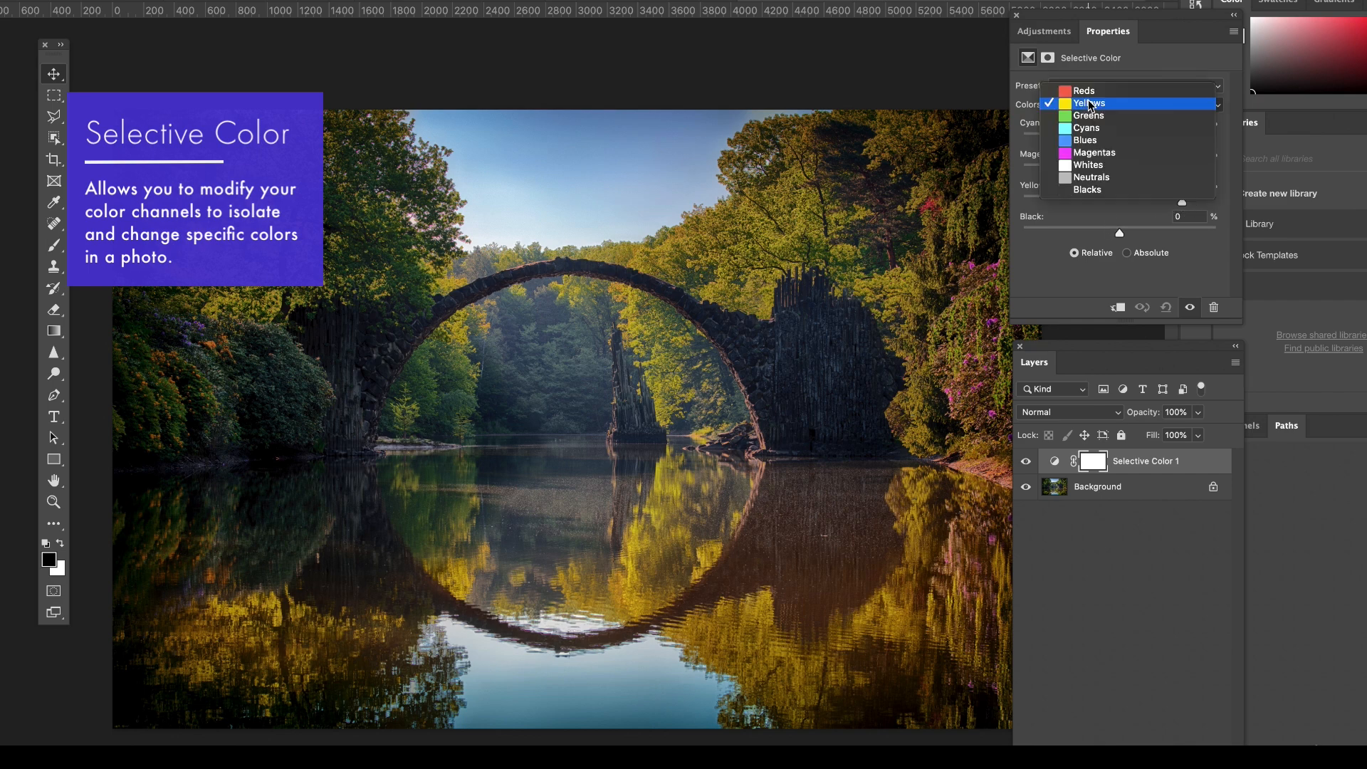
click(1087, 86)
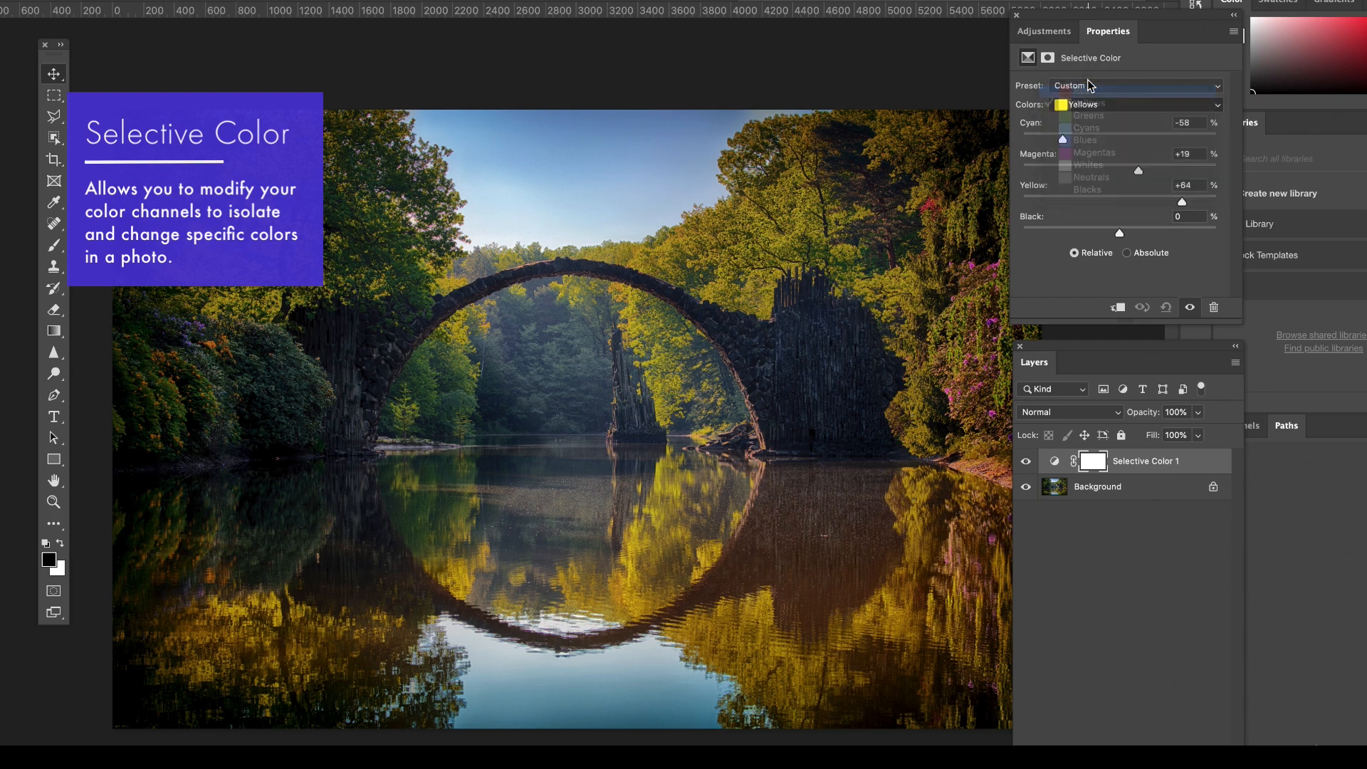
click(1147, 167)
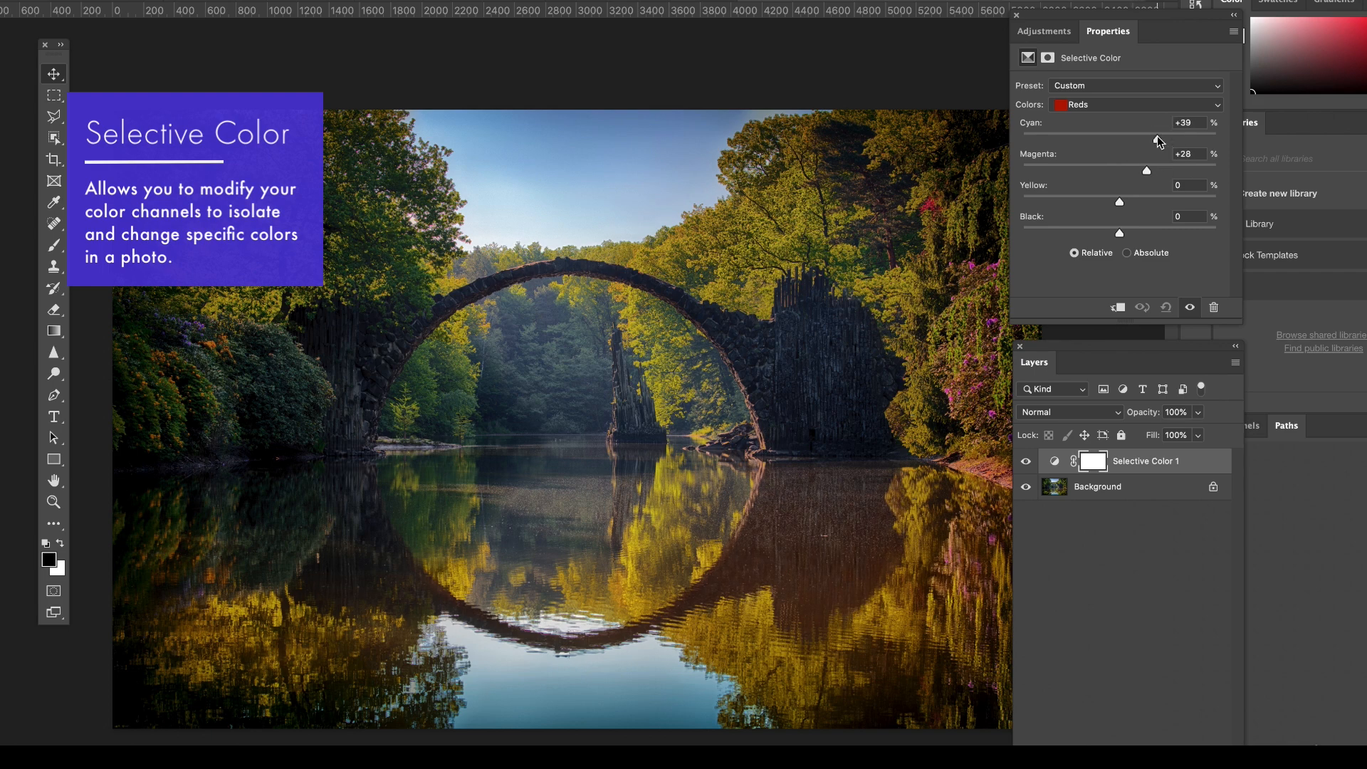
drag(1156, 135, 1099, 138)
mouse_move(1119, 233)
mouse_down()
mouse_move(1026, 235)
mouse_move(1184, 250)
mouse_move(1097, 244)
mouse_move(1124, 235)
mouse_up()
drag(1148, 167, 1165, 203)
click(1124, 138)
Return to the Yellows in the bridge photo's Selective Color layer and set Yellow to +90 and Magenta to +42, trying Magenta +53 first.
click(1101, 95)
drag(1148, 201, 1209, 204)
click(1173, 171)
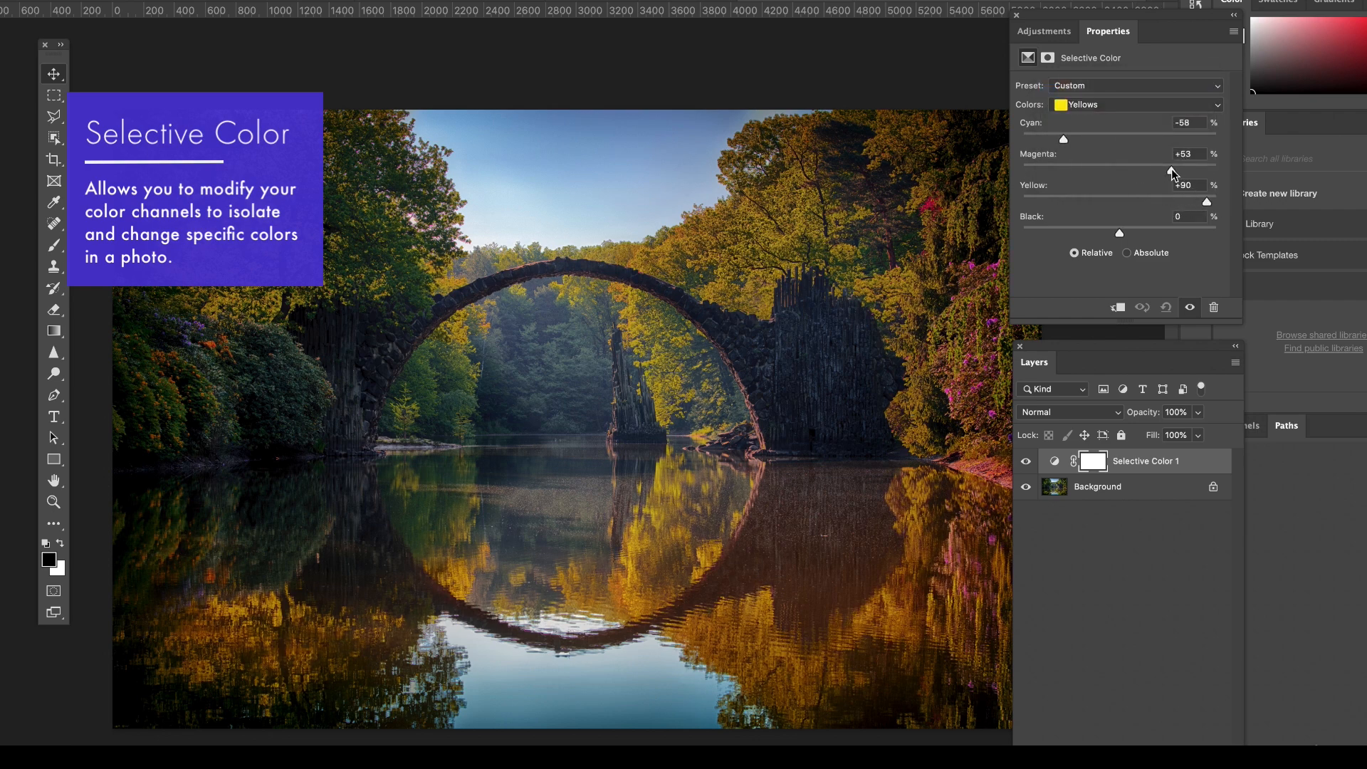
drag(1173, 172, 1160, 172)
Toggle the visibility of the bridge photo's Selective Color layer to compare the image before and after the adjustment.
click(1027, 463)
click(1026, 463)
click(1027, 464)
click(1027, 464)
click(1027, 463)
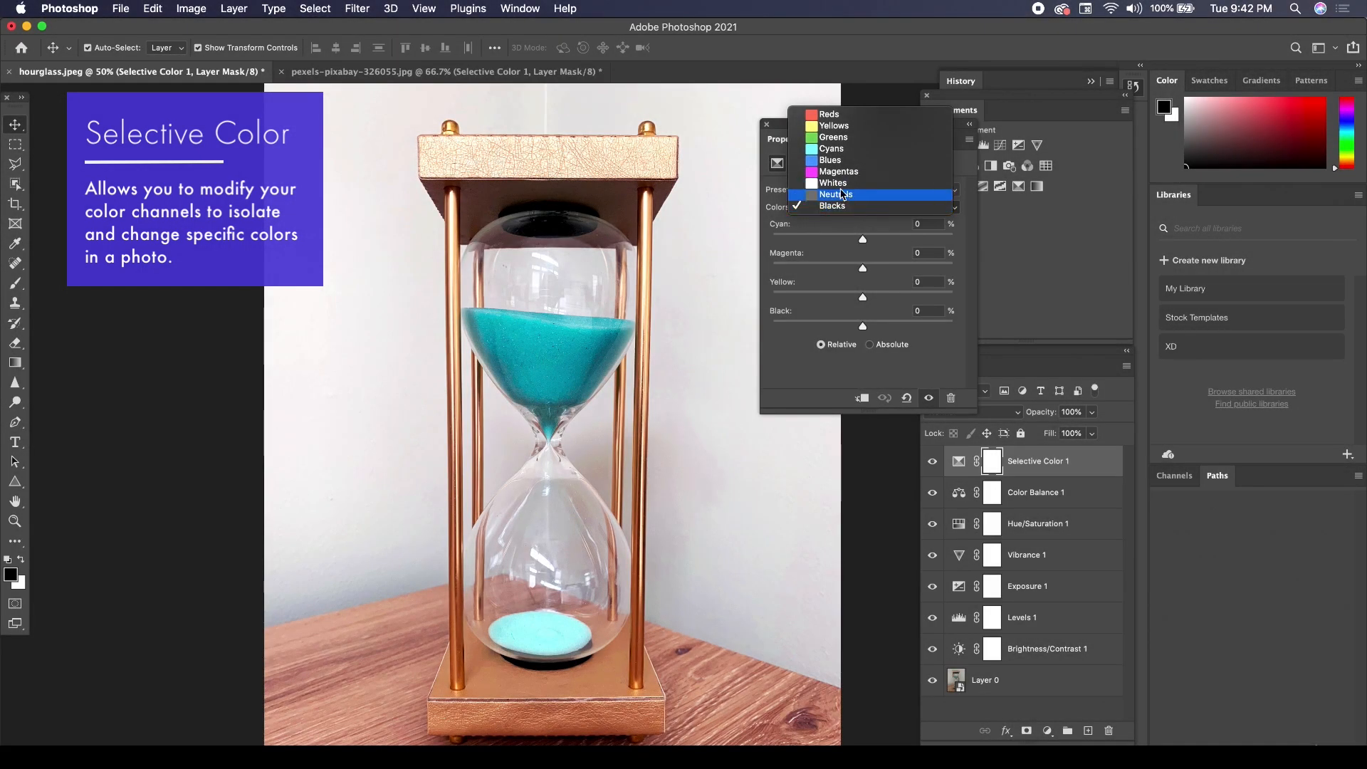
For the Reds in the hourglass's Selective Color layer, set Cyan to -1, Magenta to -1, Yellow to -11 and Black to +1.
click(834, 126)
click(840, 207)
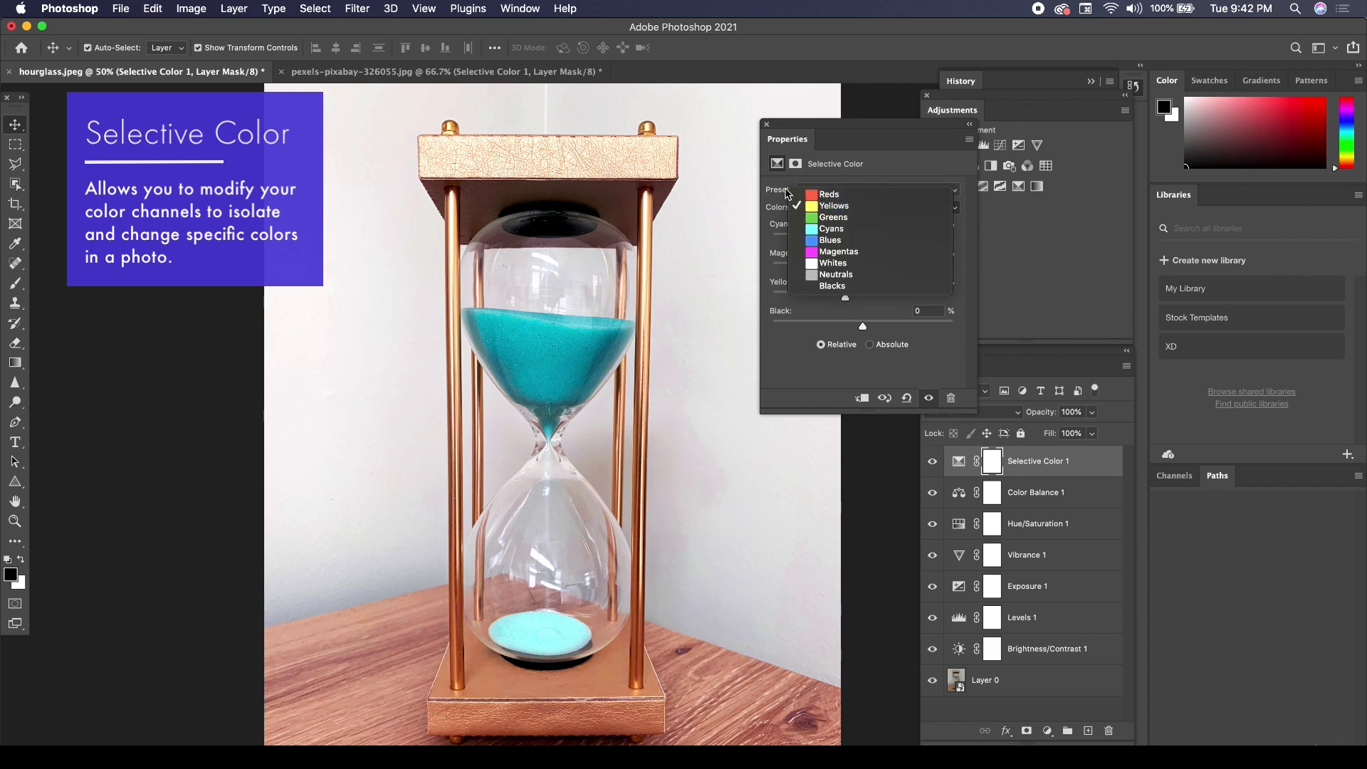
click(828, 194)
drag(864, 328, 861, 239)
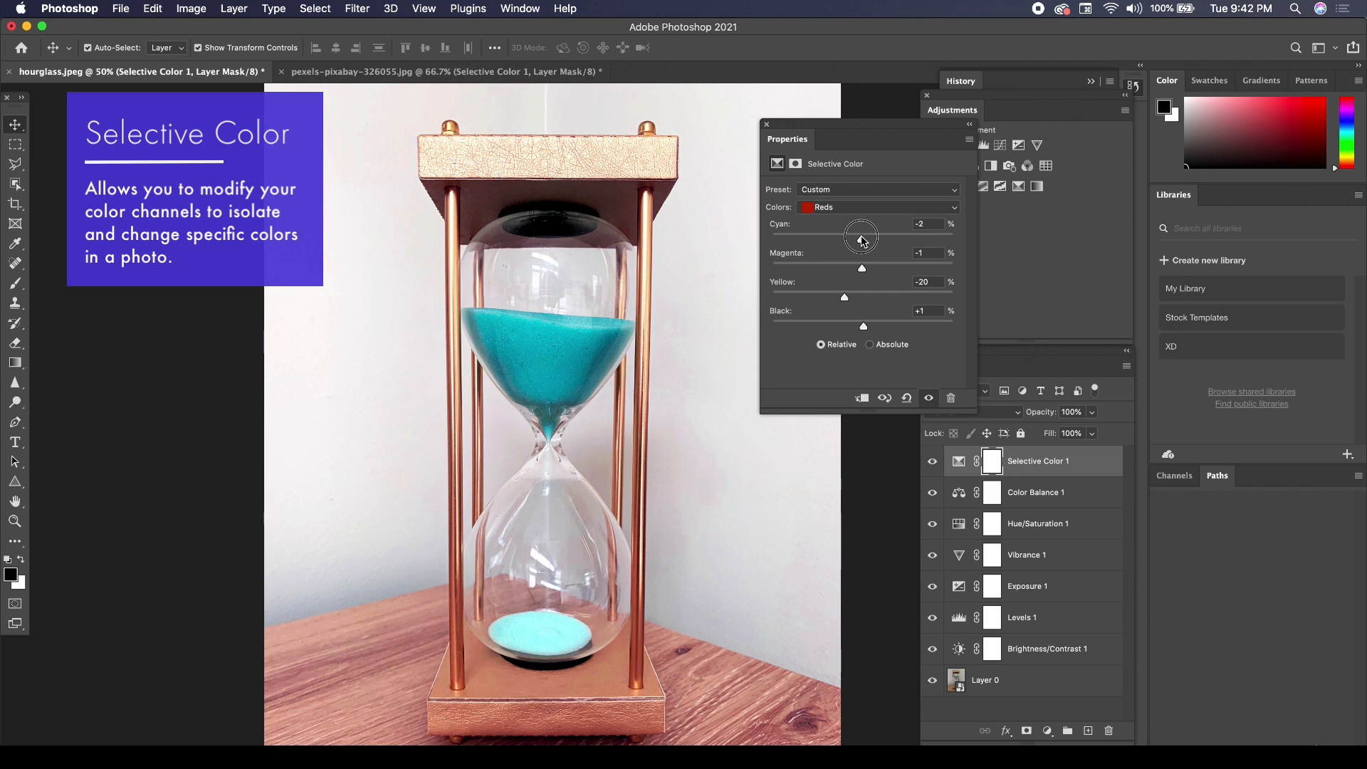
mouse_move(846, 299)
mouse_down()
mouse_move(875, 302)
mouse_move(852, 299)
mouse_up()
mouse_move(861, 239)
mouse_down()
mouse_move(882, 240)
mouse_move(865, 240)
mouse_up()
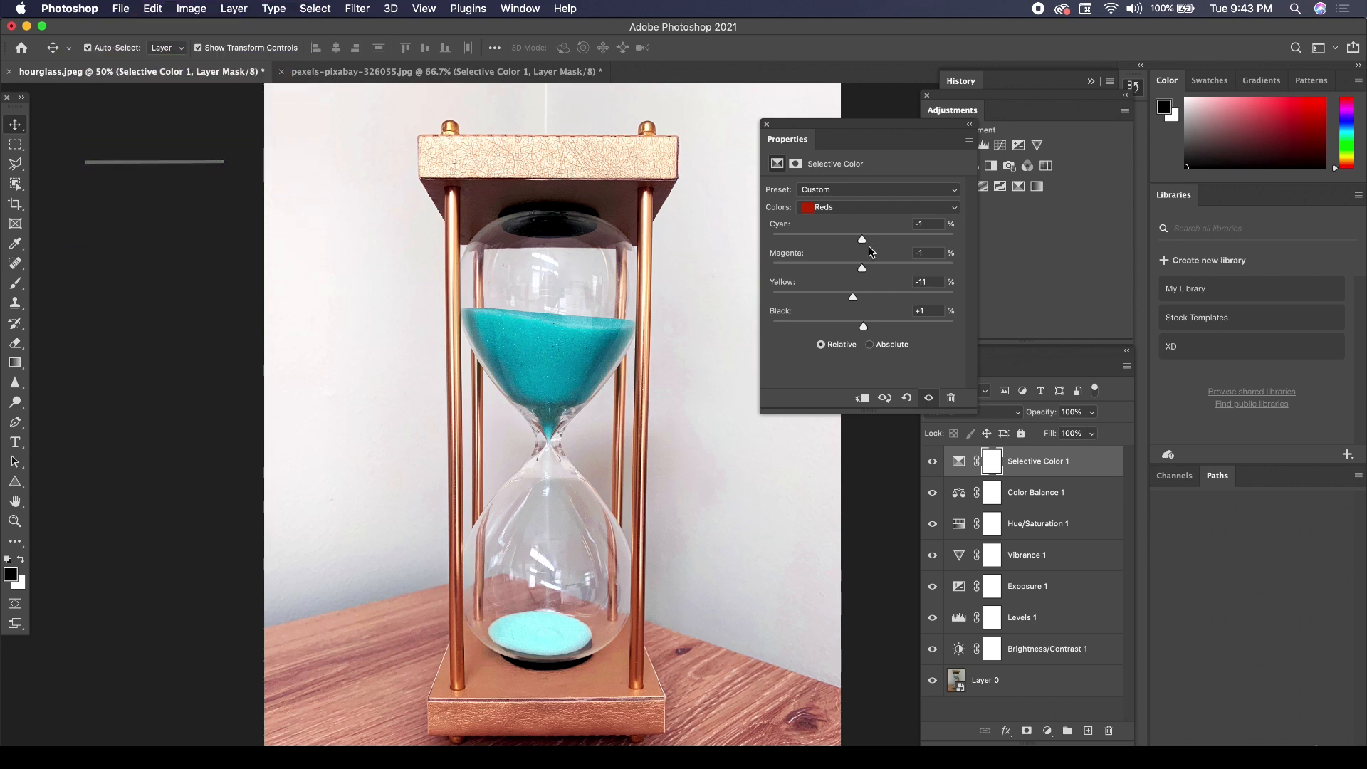
Apply the Sharpen filter to the hourglass smart object, Layer 0, and deselect the layer.
drag(854, 139, 789, 131)
click(1037, 186)
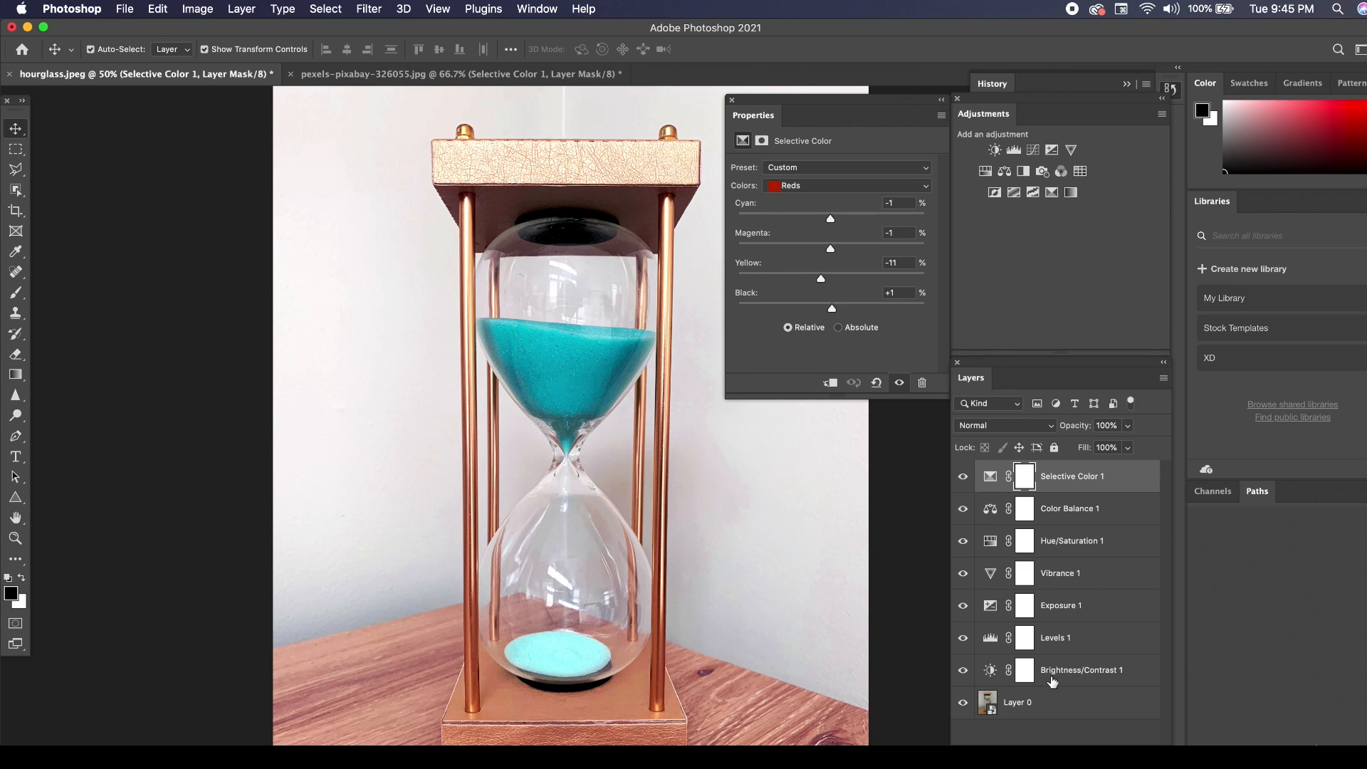
click(1039, 702)
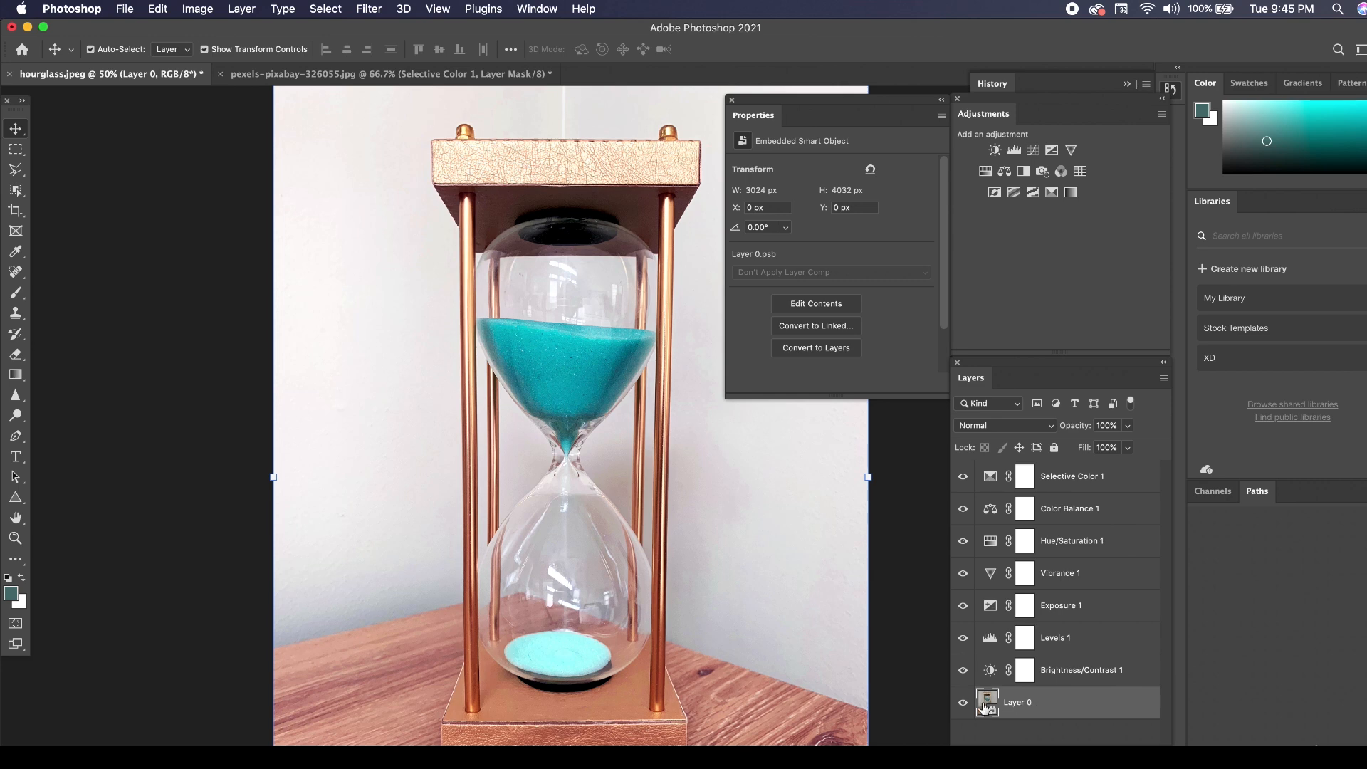
click(370, 9)
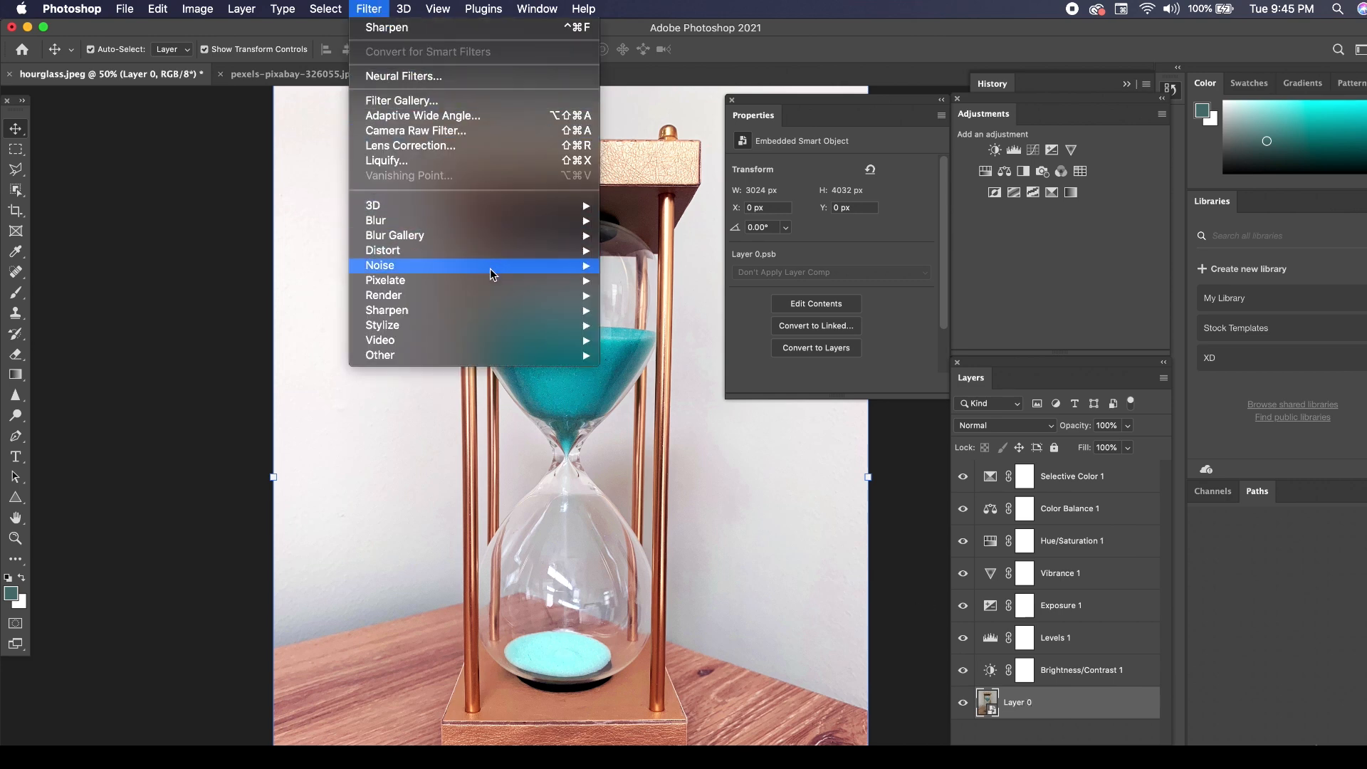
mouse_move(483, 319)
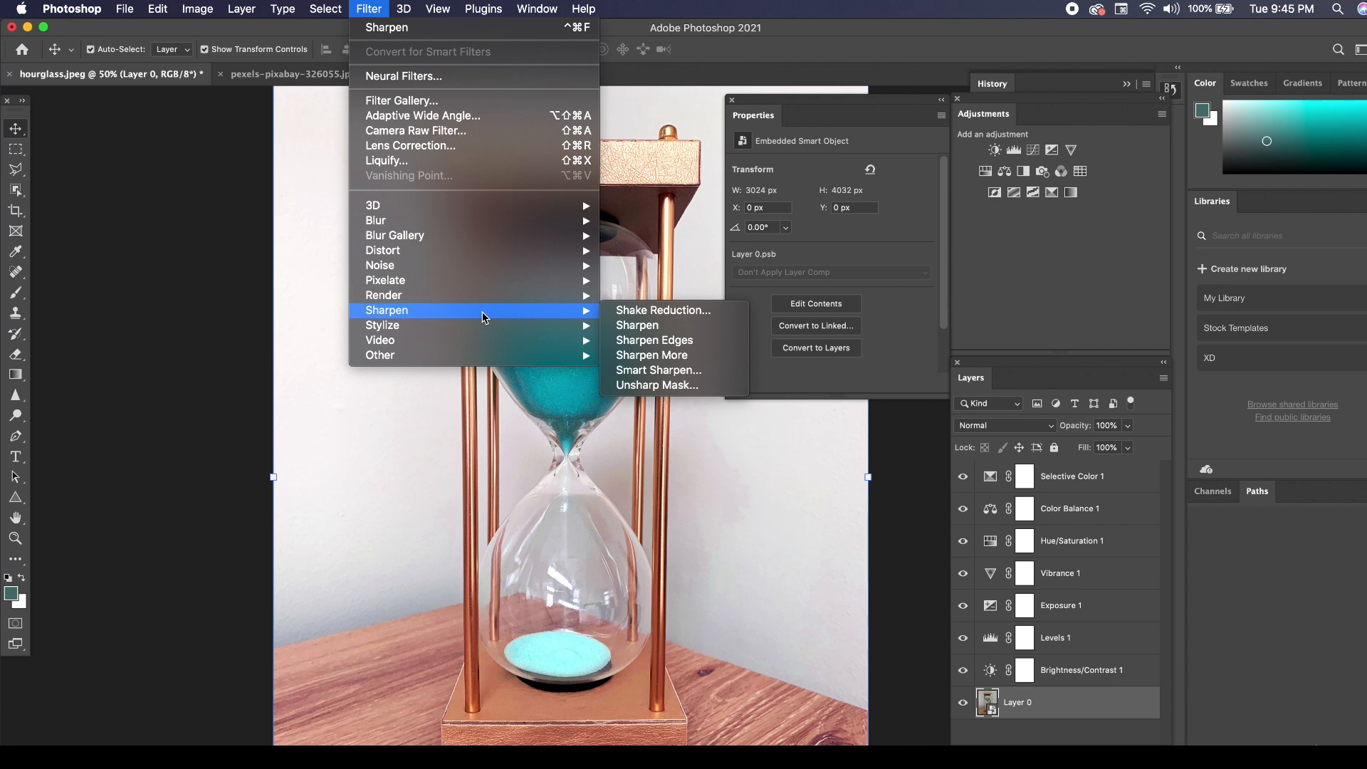
click(653, 331)
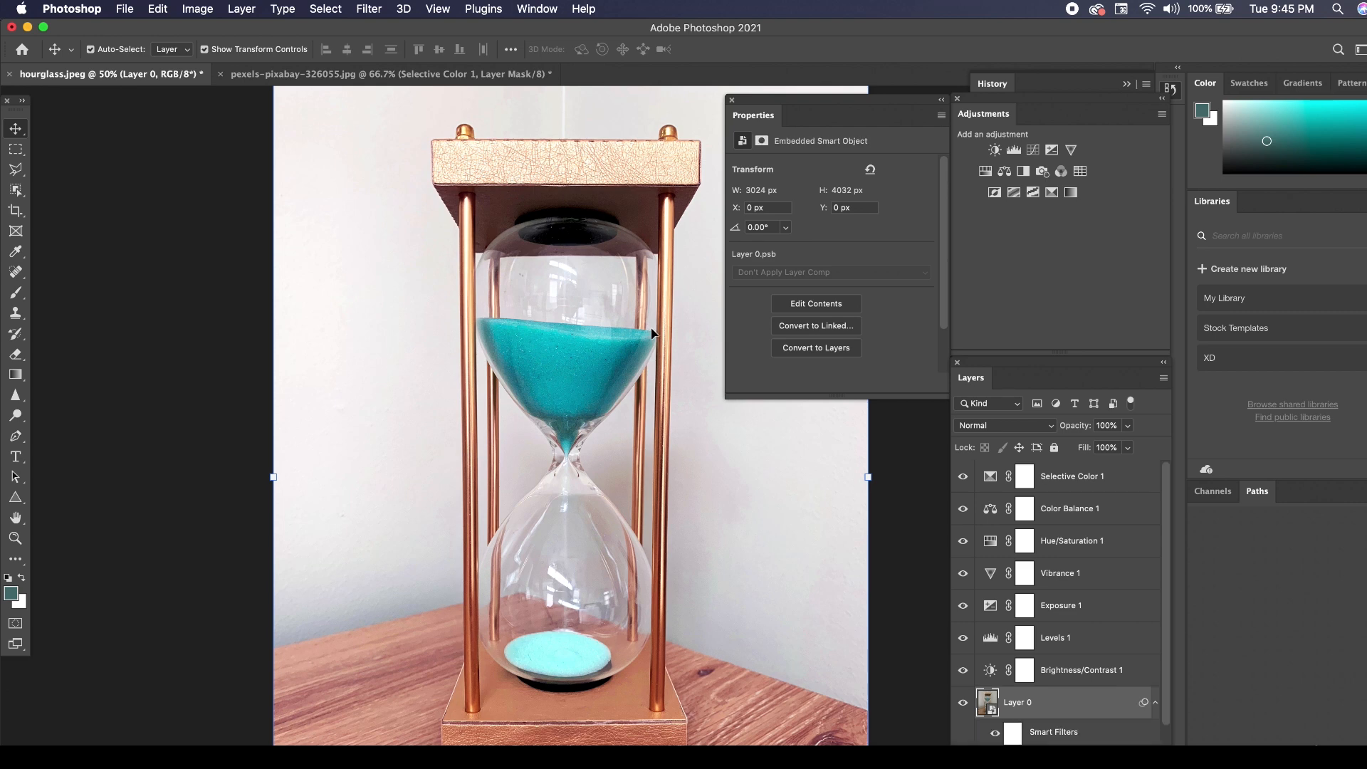
scroll(1090, 673, down, 1)
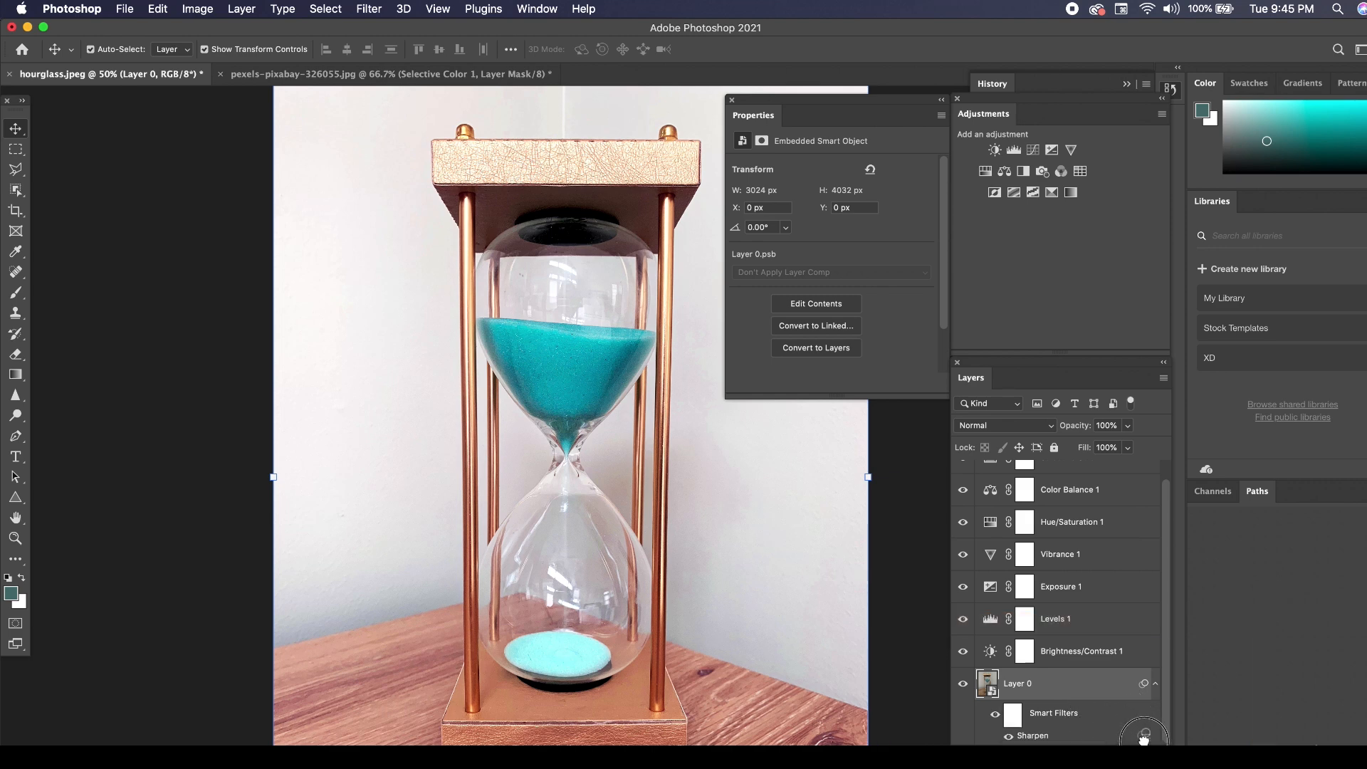
click(122, 293)
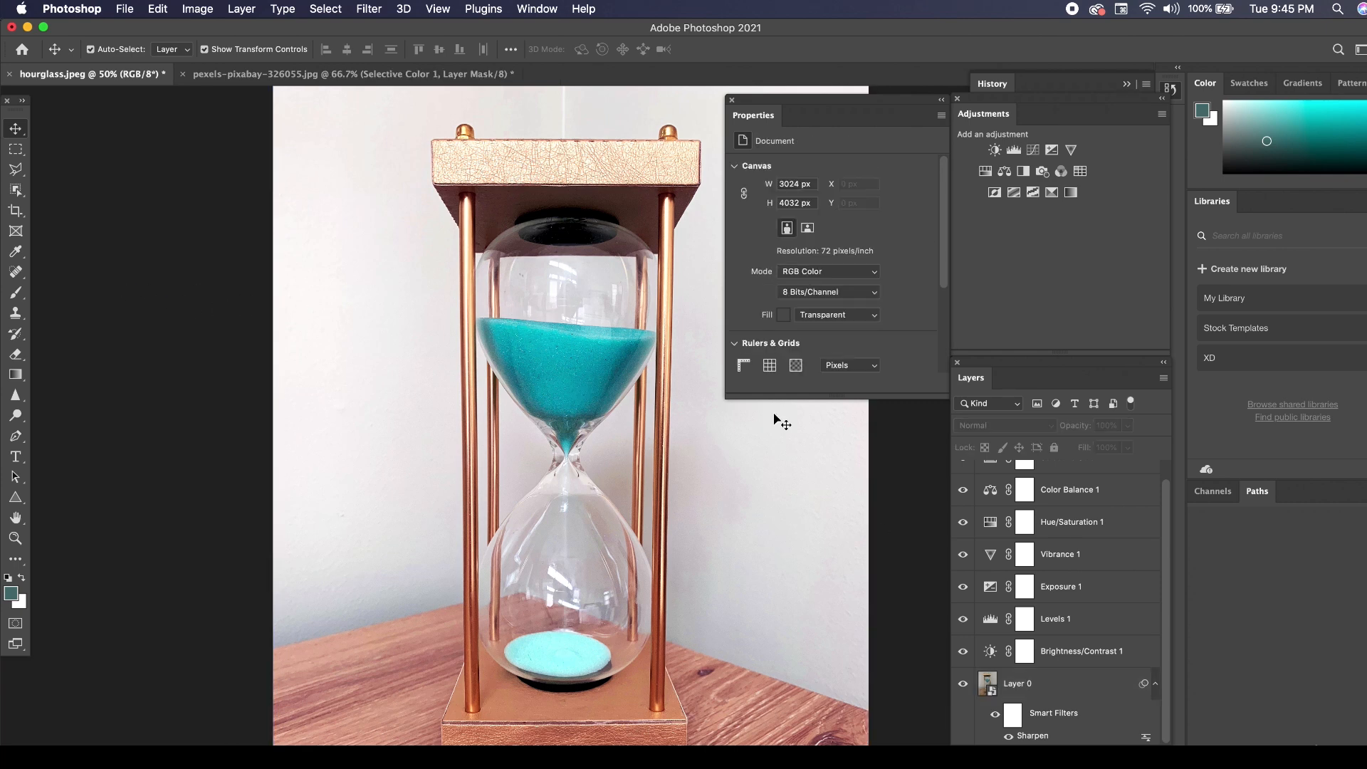
Compare the original hourglass.jpeg snapshot with the final Sharpen state in the document history, switching between them twice.
scroll(1092, 625, up, 1)
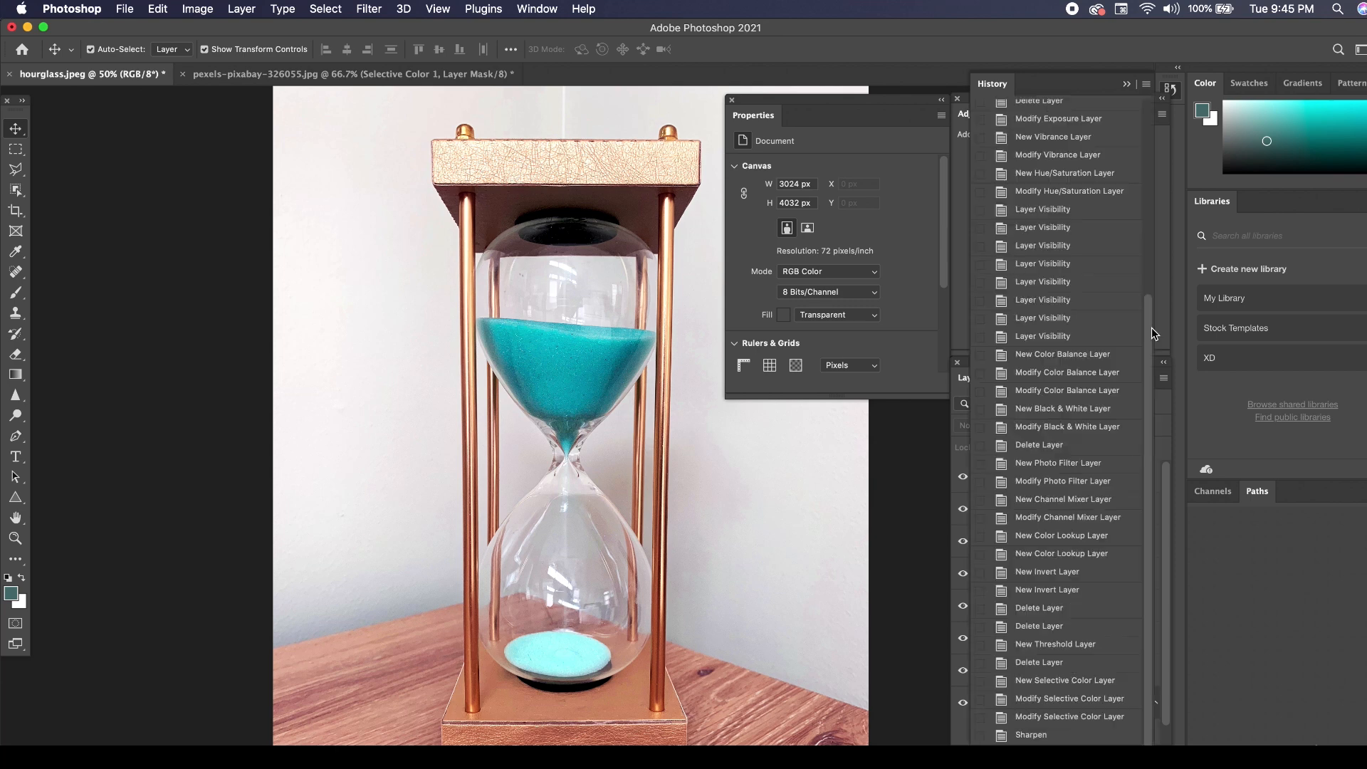
scroll(1150, 343, up, 4)
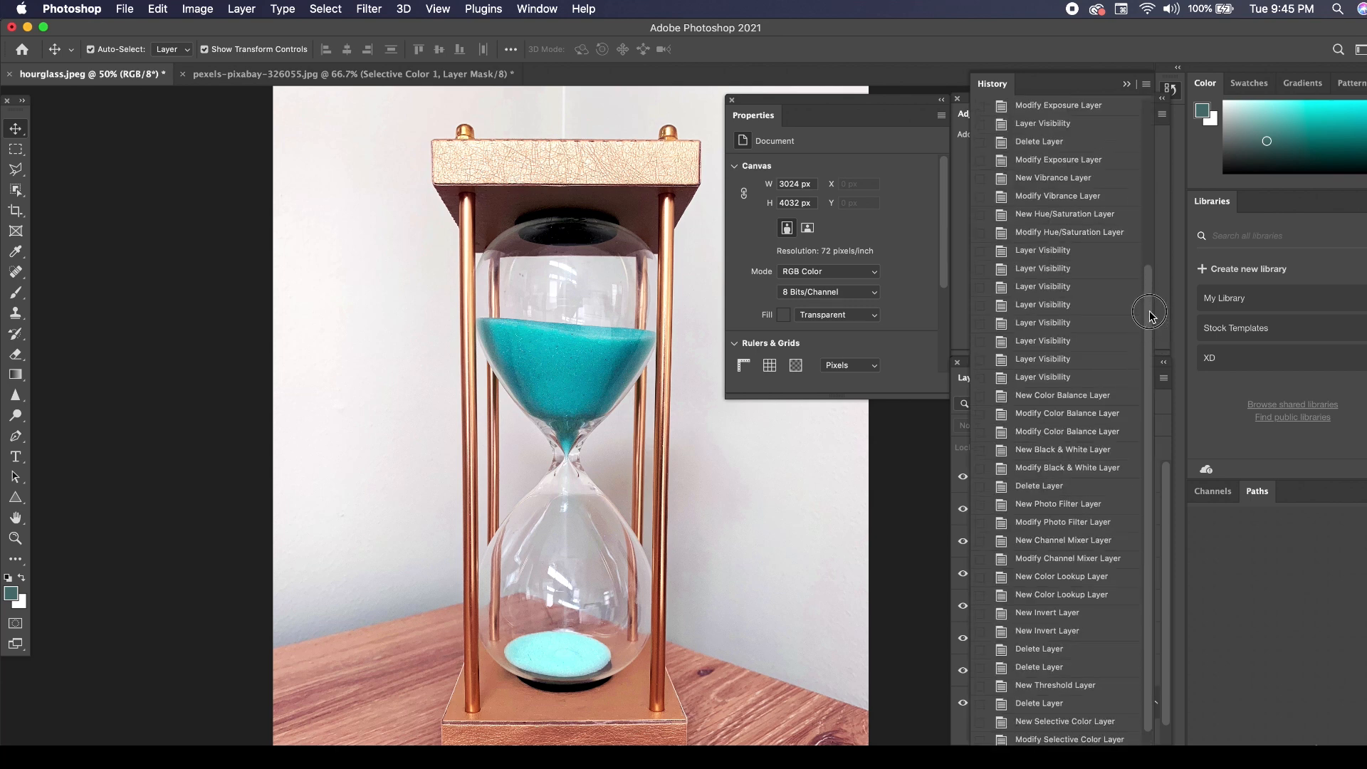
drag(1151, 413, 1141, 268)
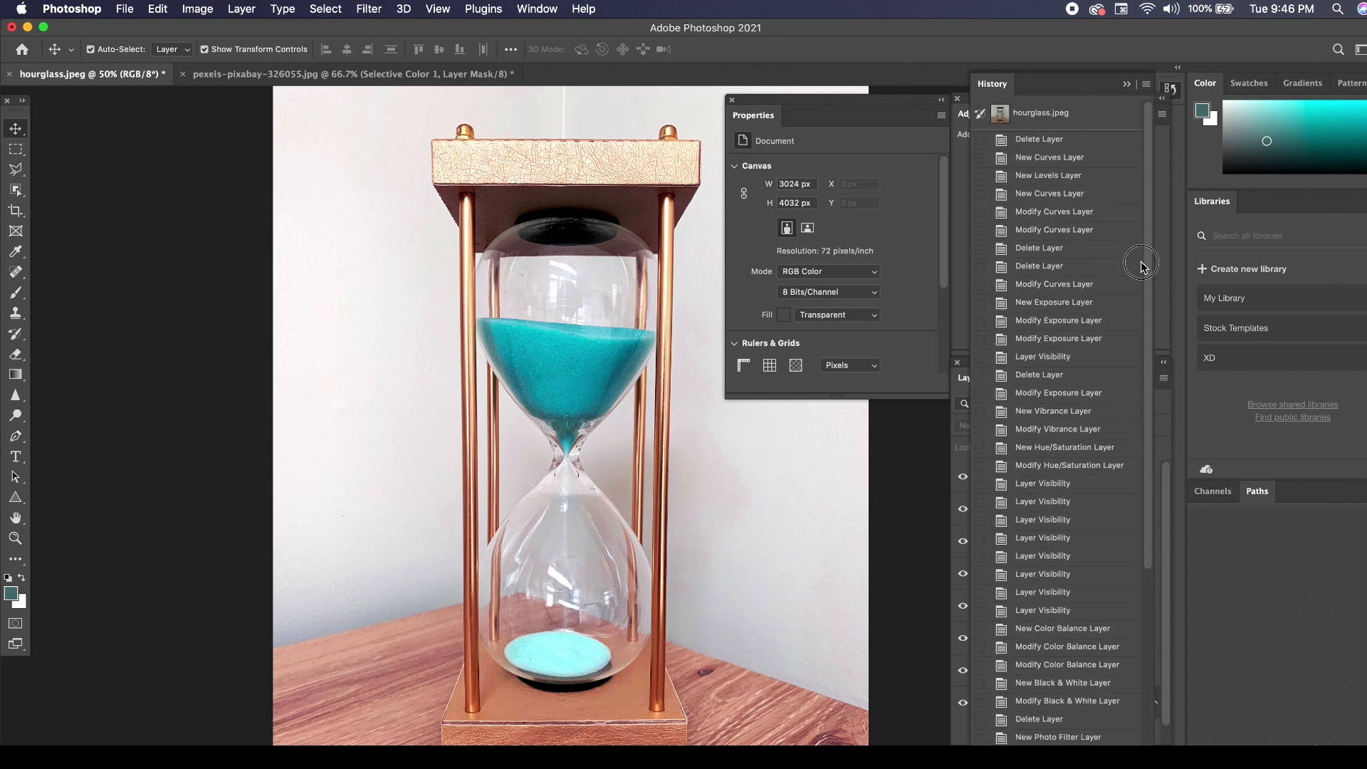
click(1039, 118)
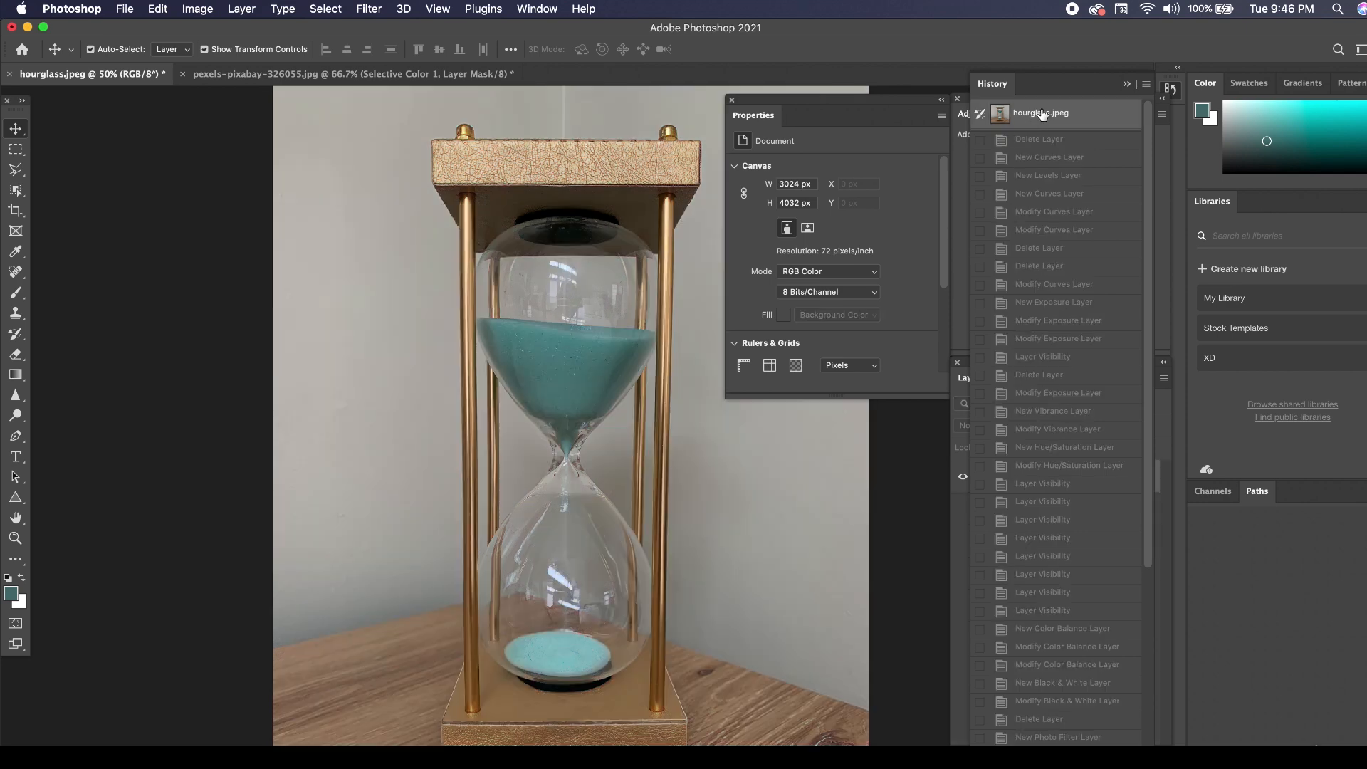
scroll(1066, 364, down, 2)
scroll(1066, 364, down, 10)
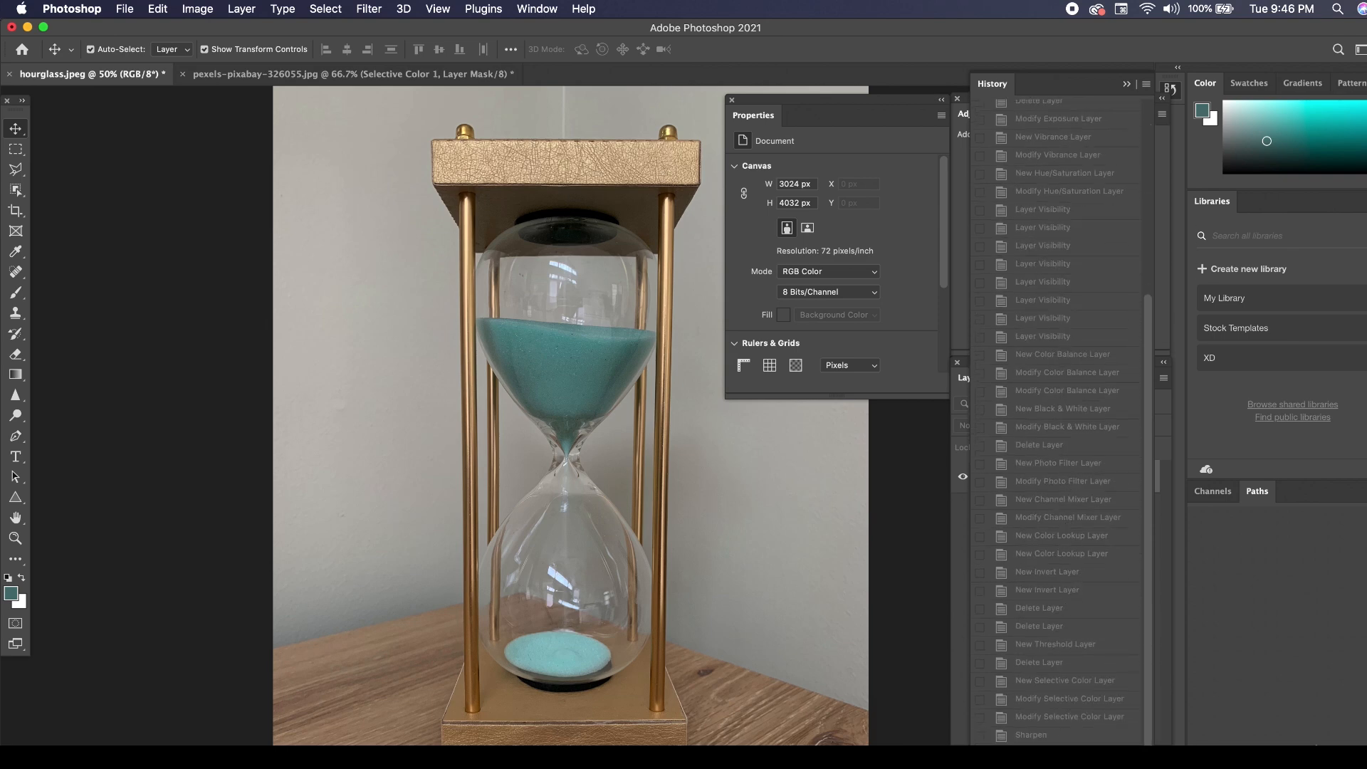
click(1059, 740)
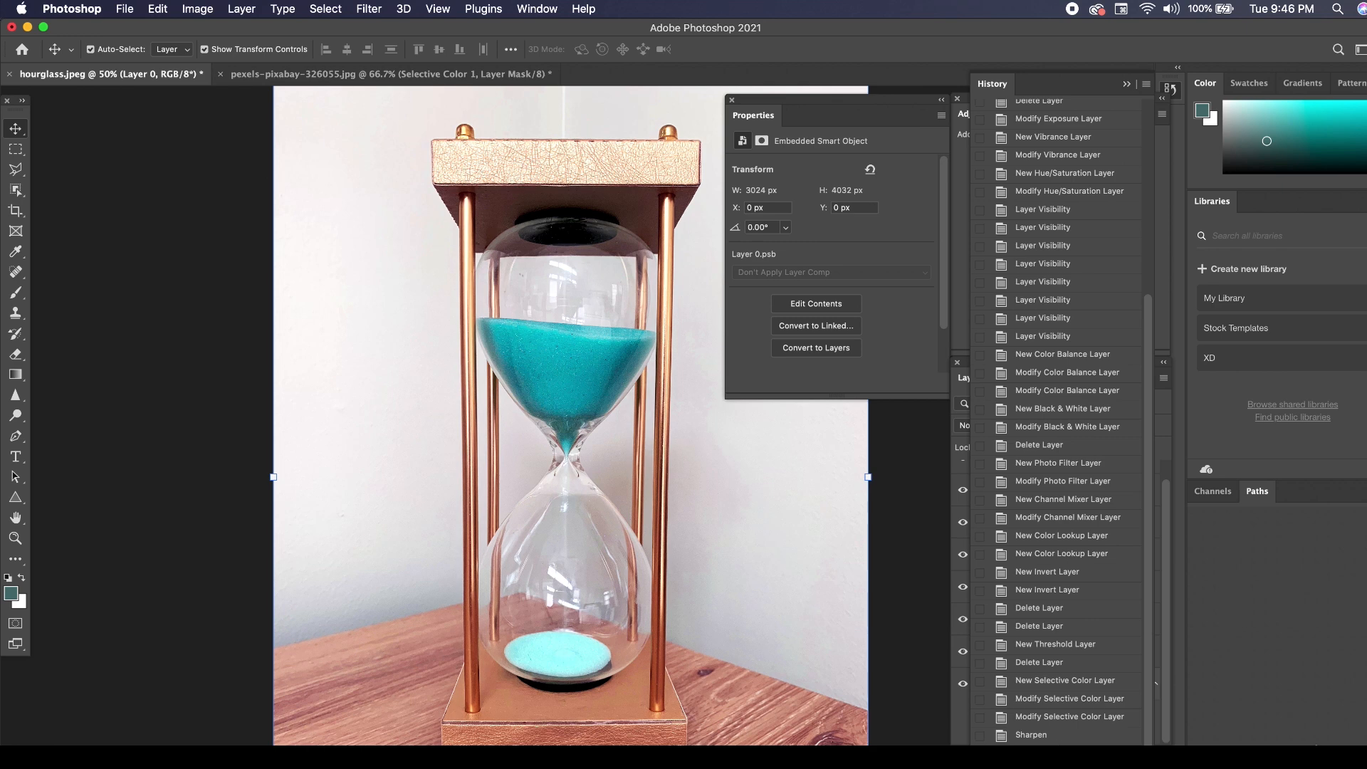
scroll(1033, 612, up, 10)
click(1056, 119)
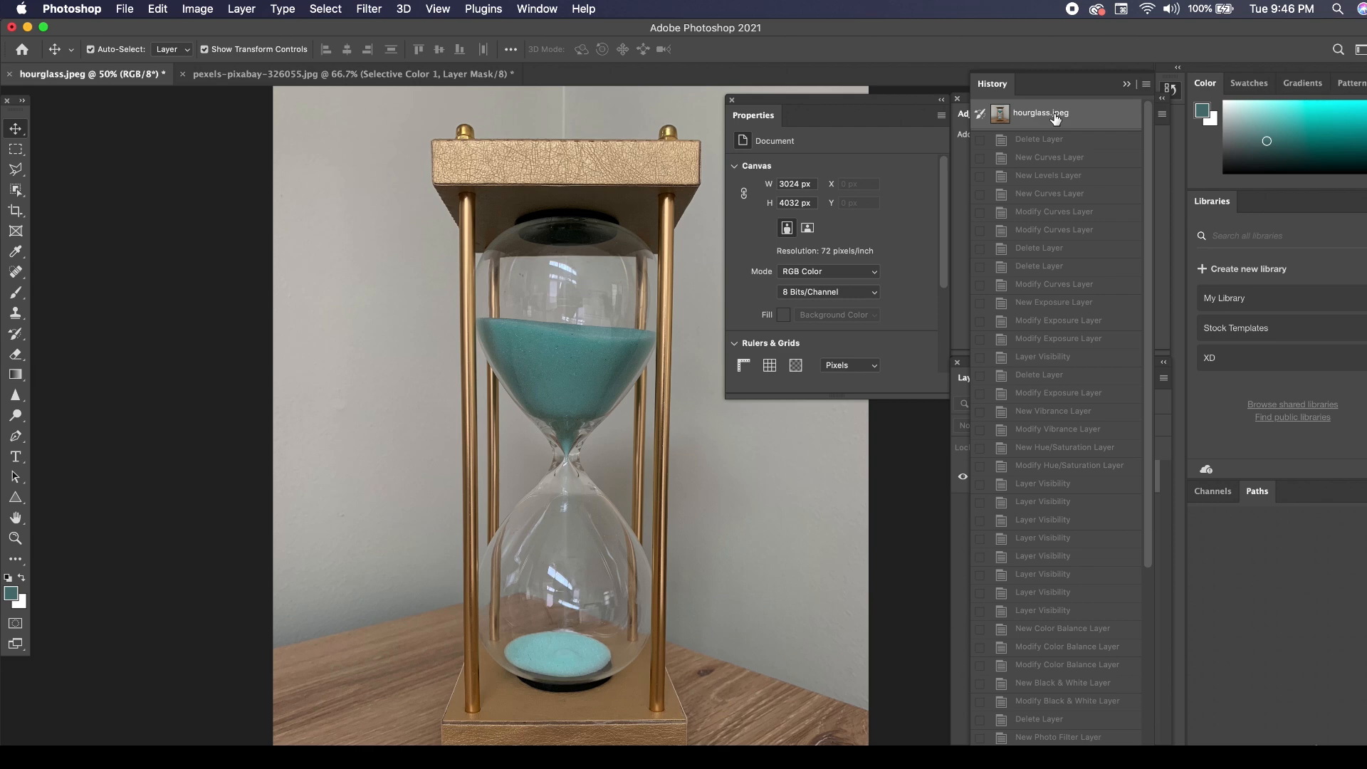
scroll(1055, 390, down, 10)
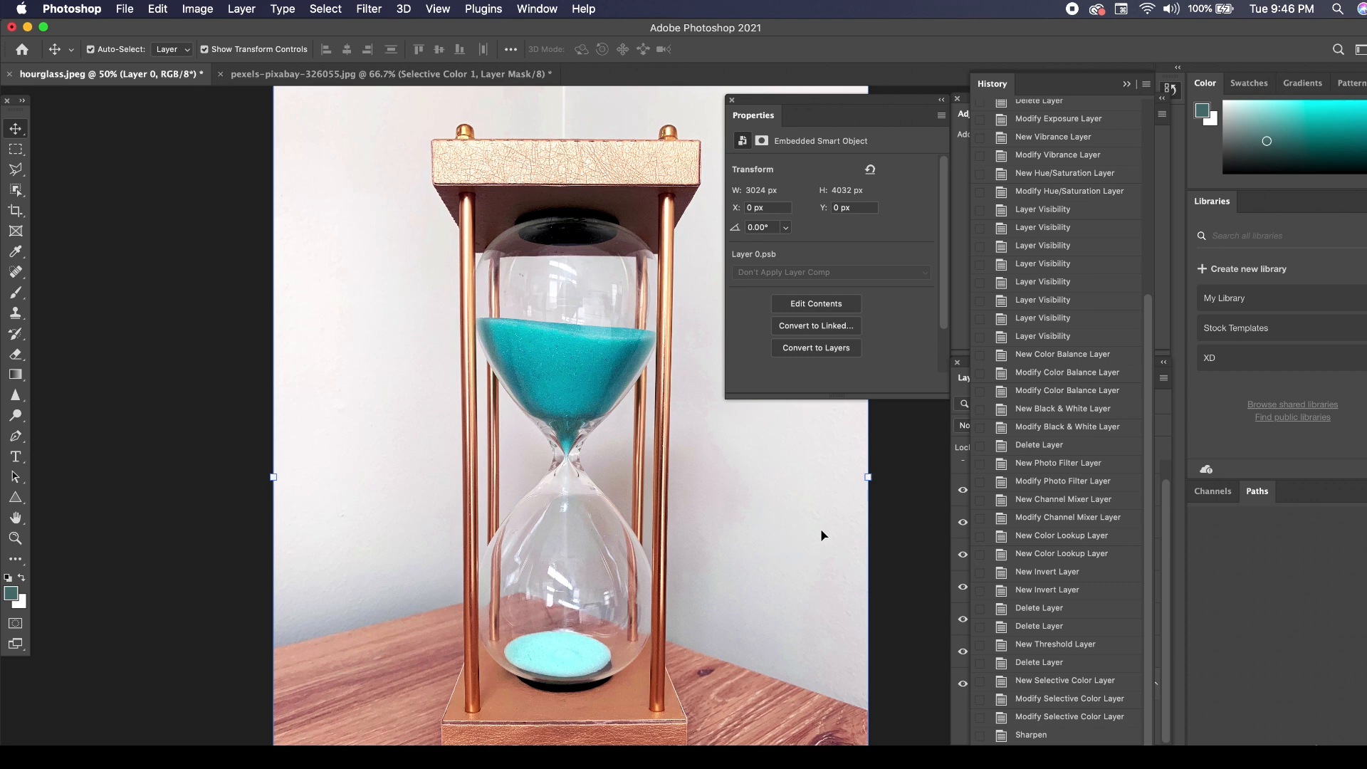
Collapse the document history and group the hourglass's adjustment layers, from Selective Color 1 down to Brightness/Contrast 1.
scroll(1061, 428, up, 8)
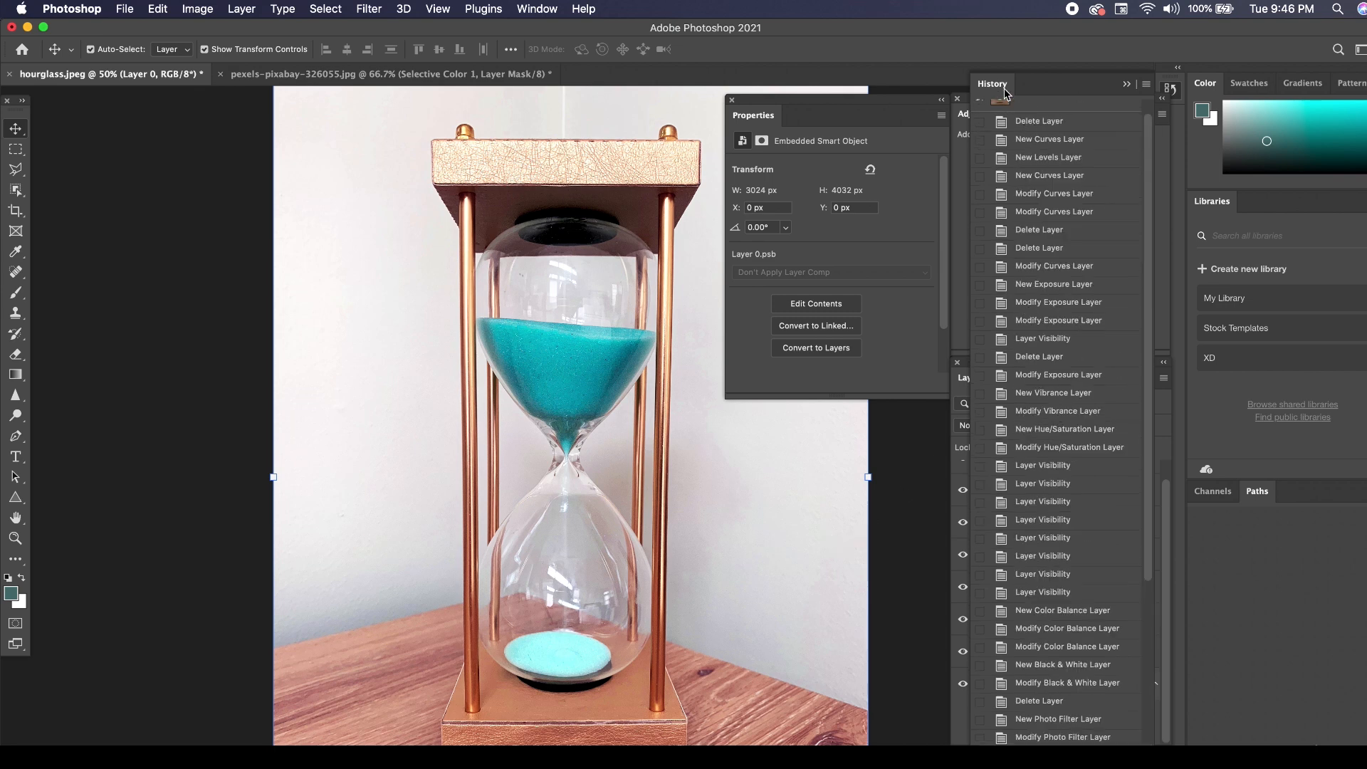
click(1127, 84)
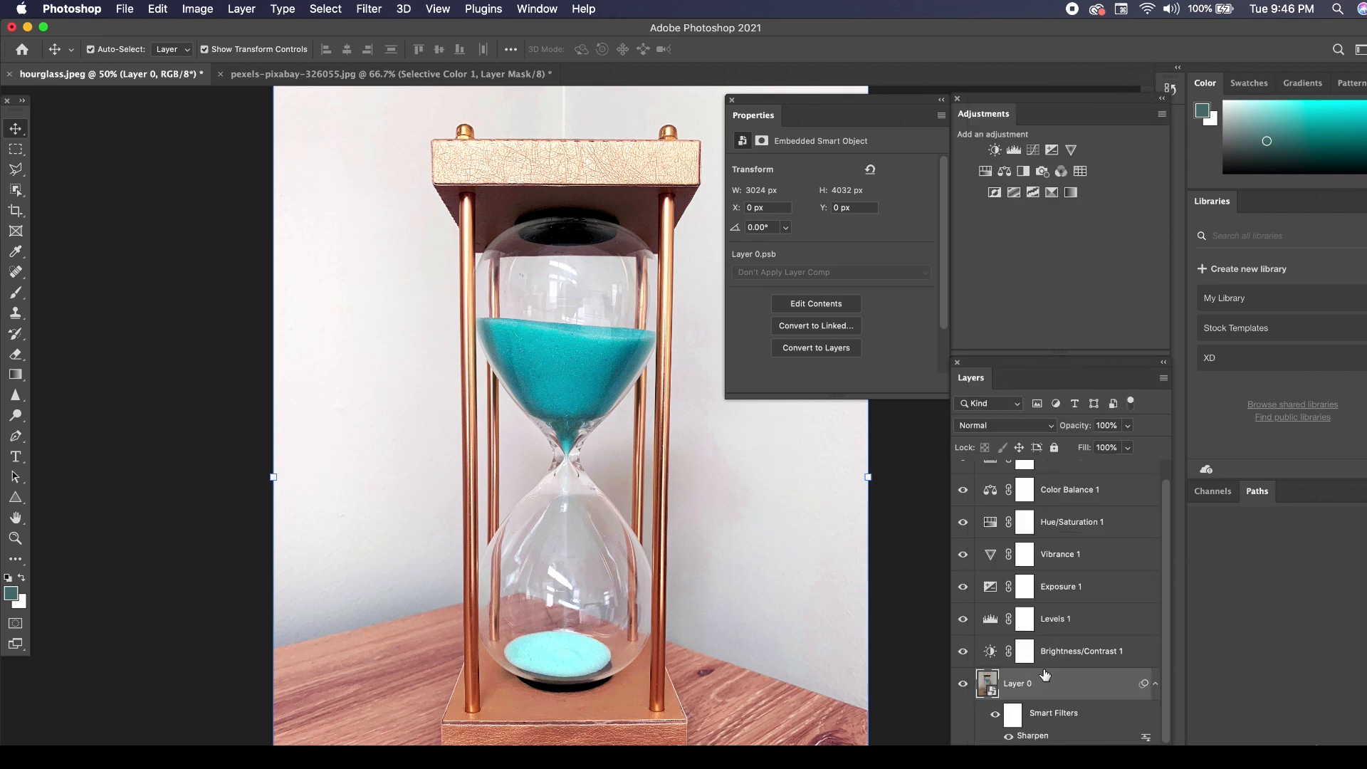
scroll(1045, 674, up, 1)
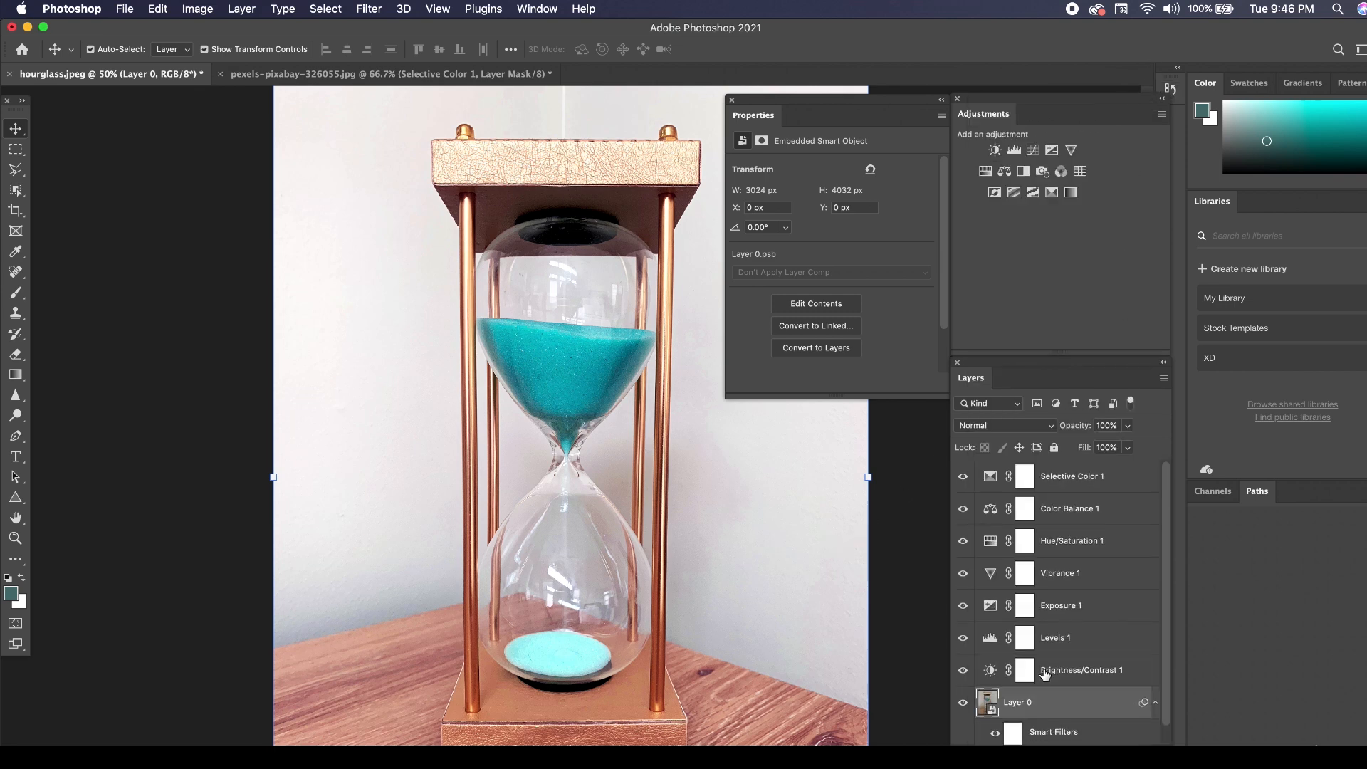
click(1075, 478)
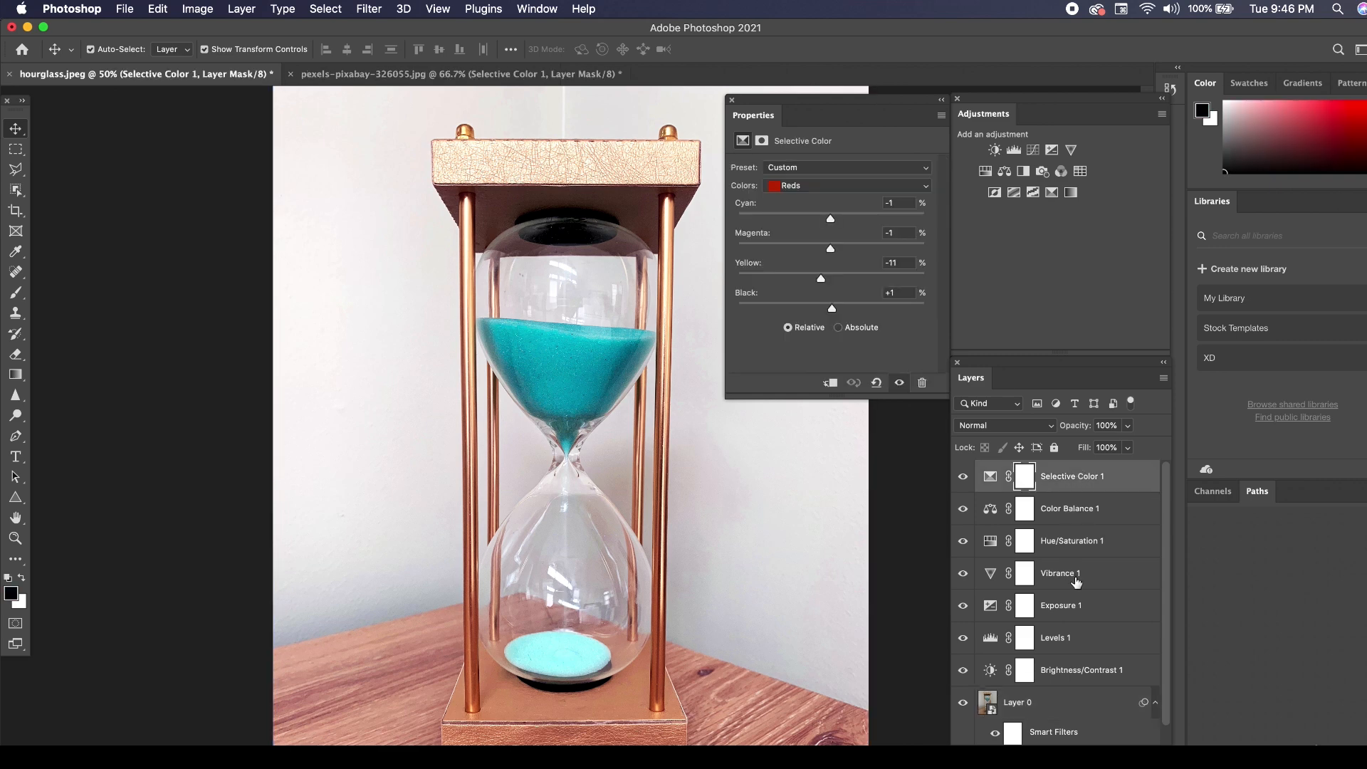
shift+click(1083, 675)
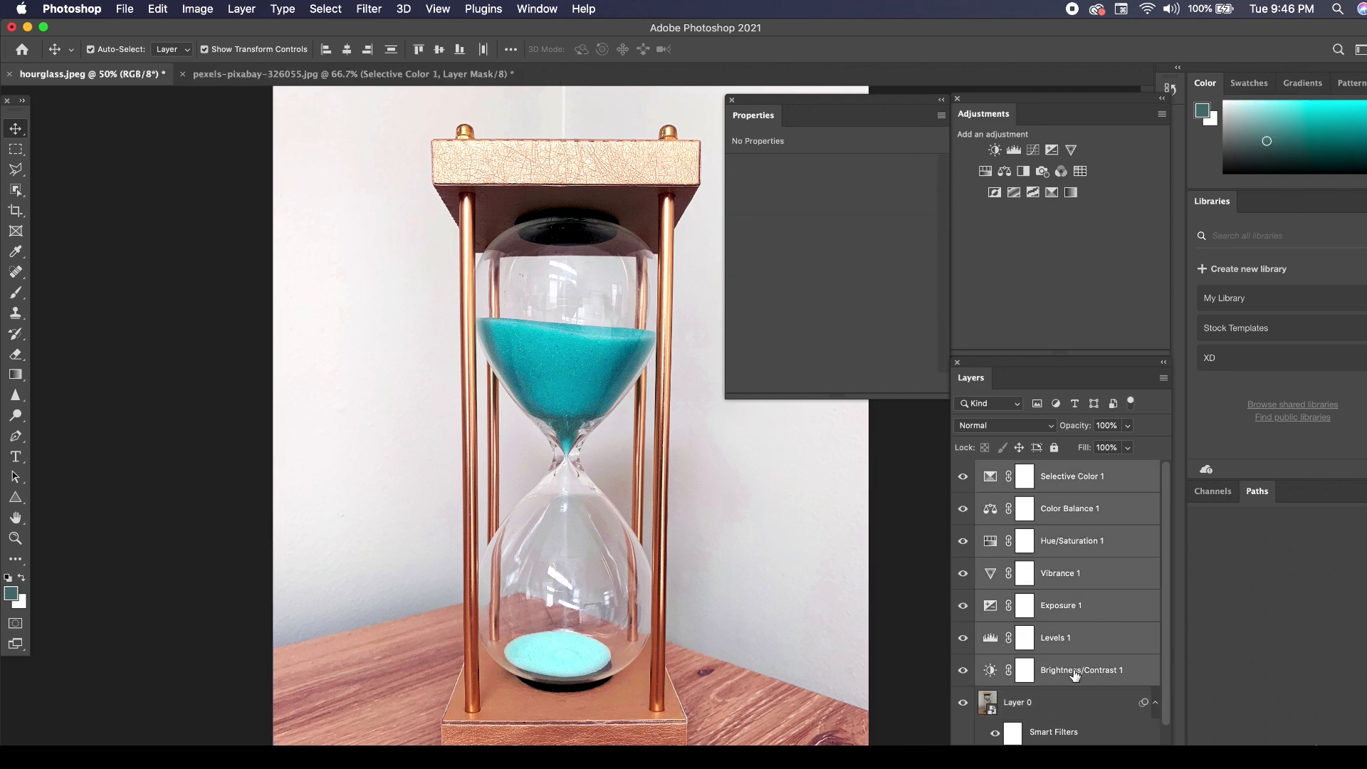
click(1078, 706)
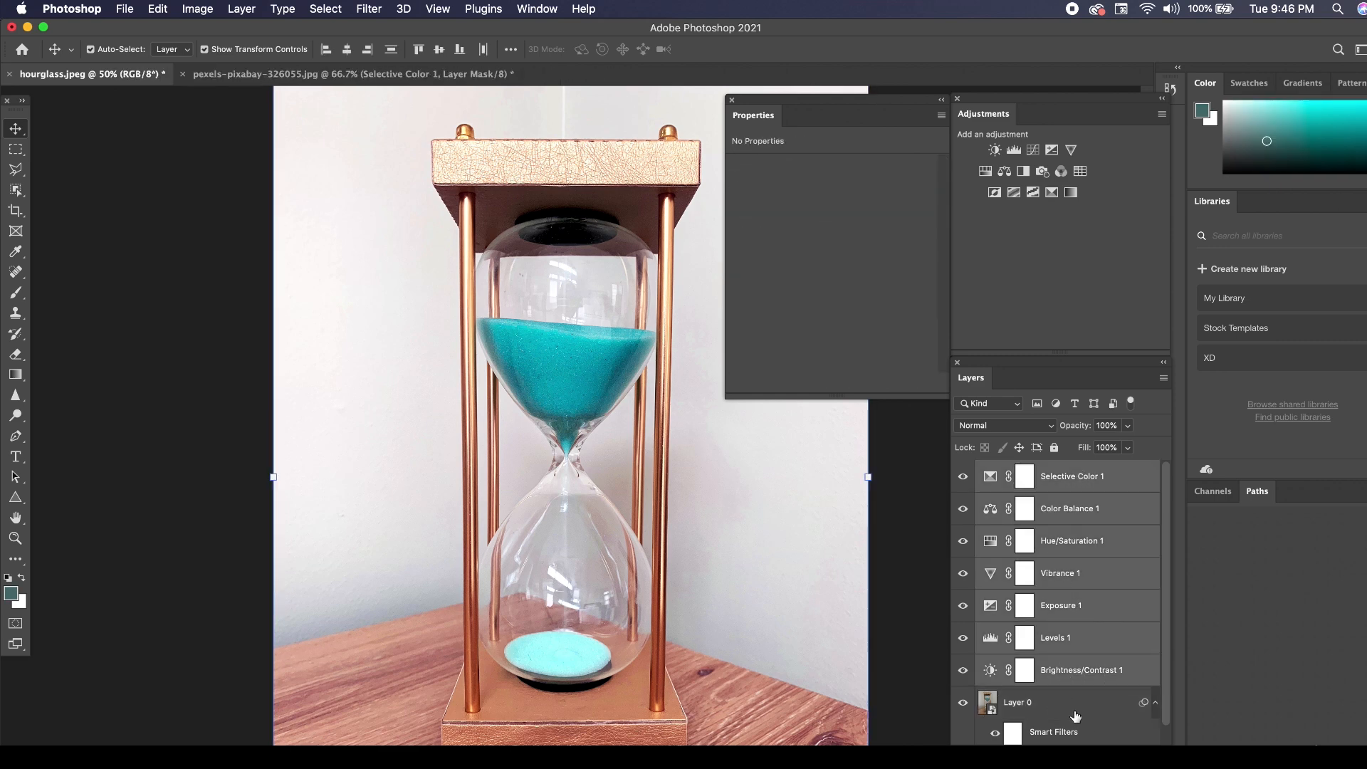
click(1056, 487)
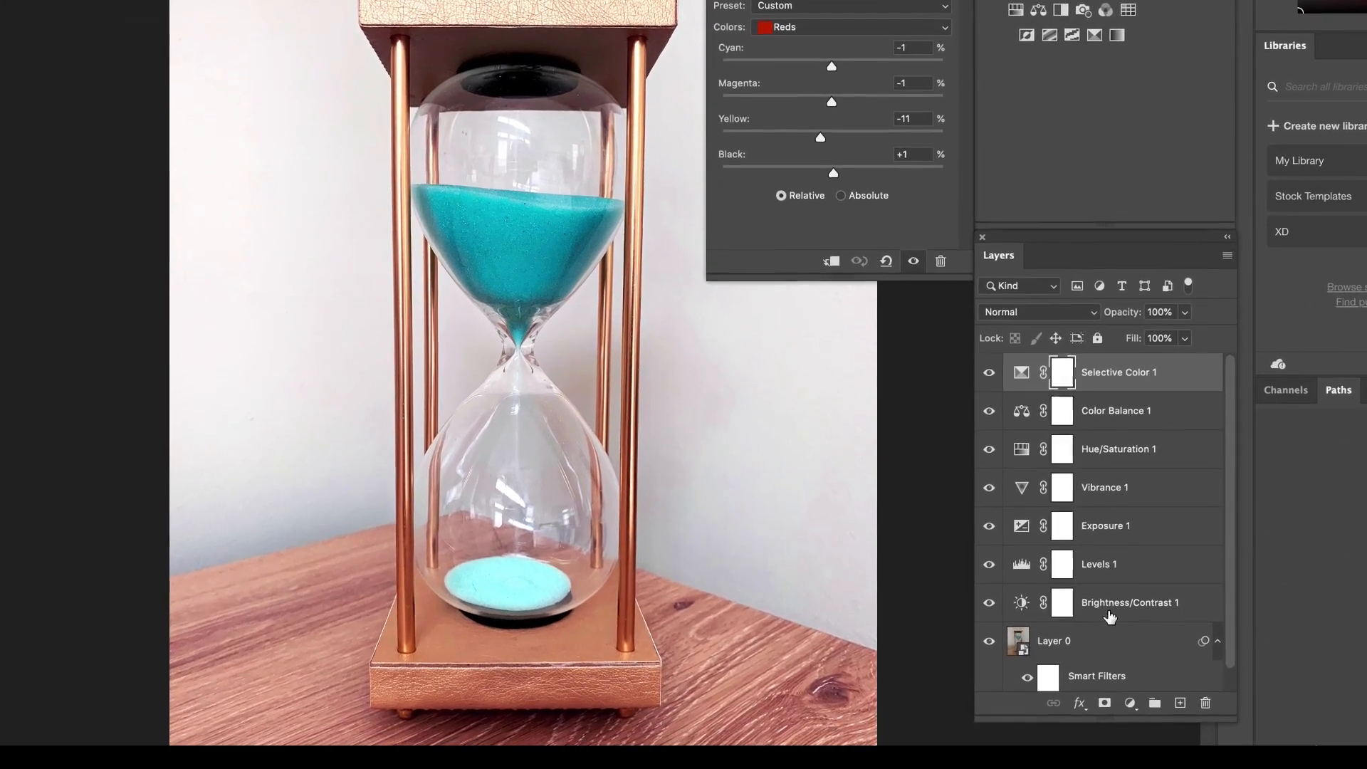
shift+click(1099, 629)
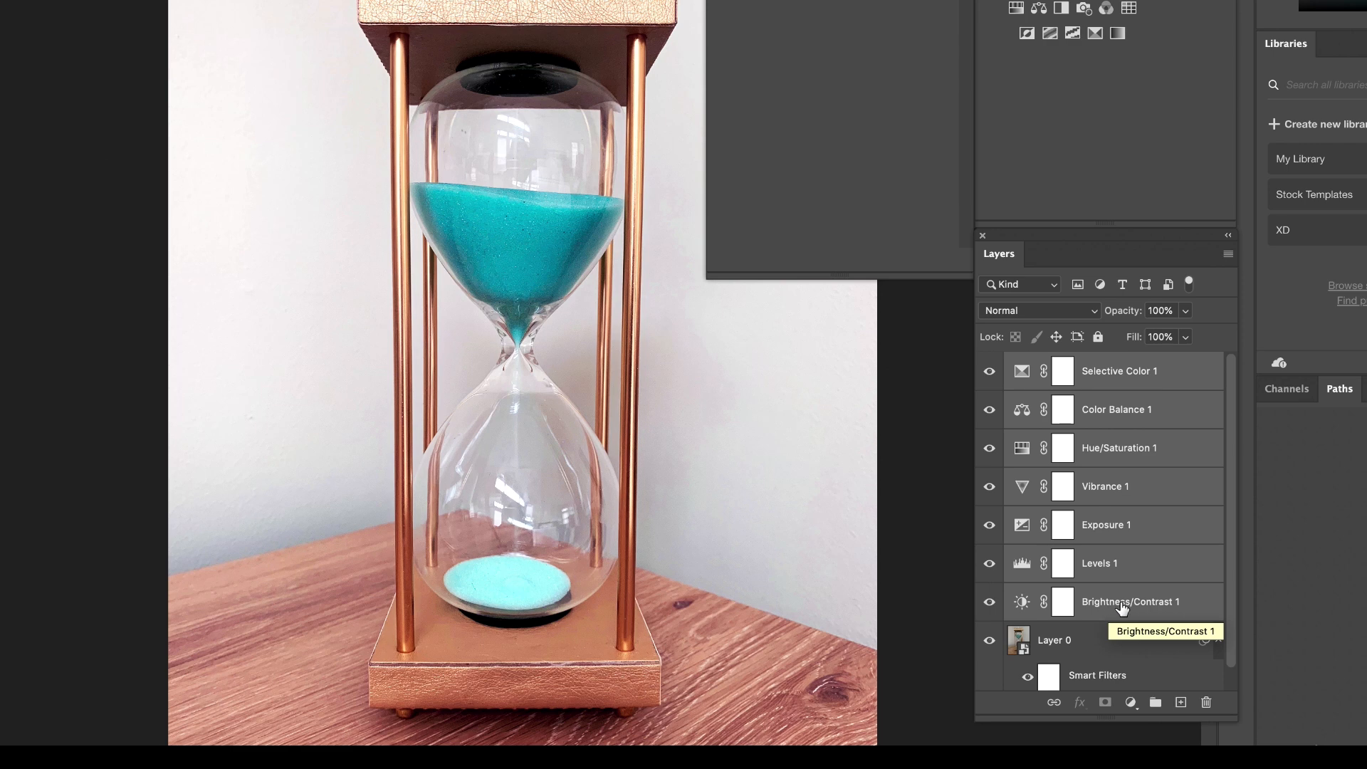
click(1155, 704)
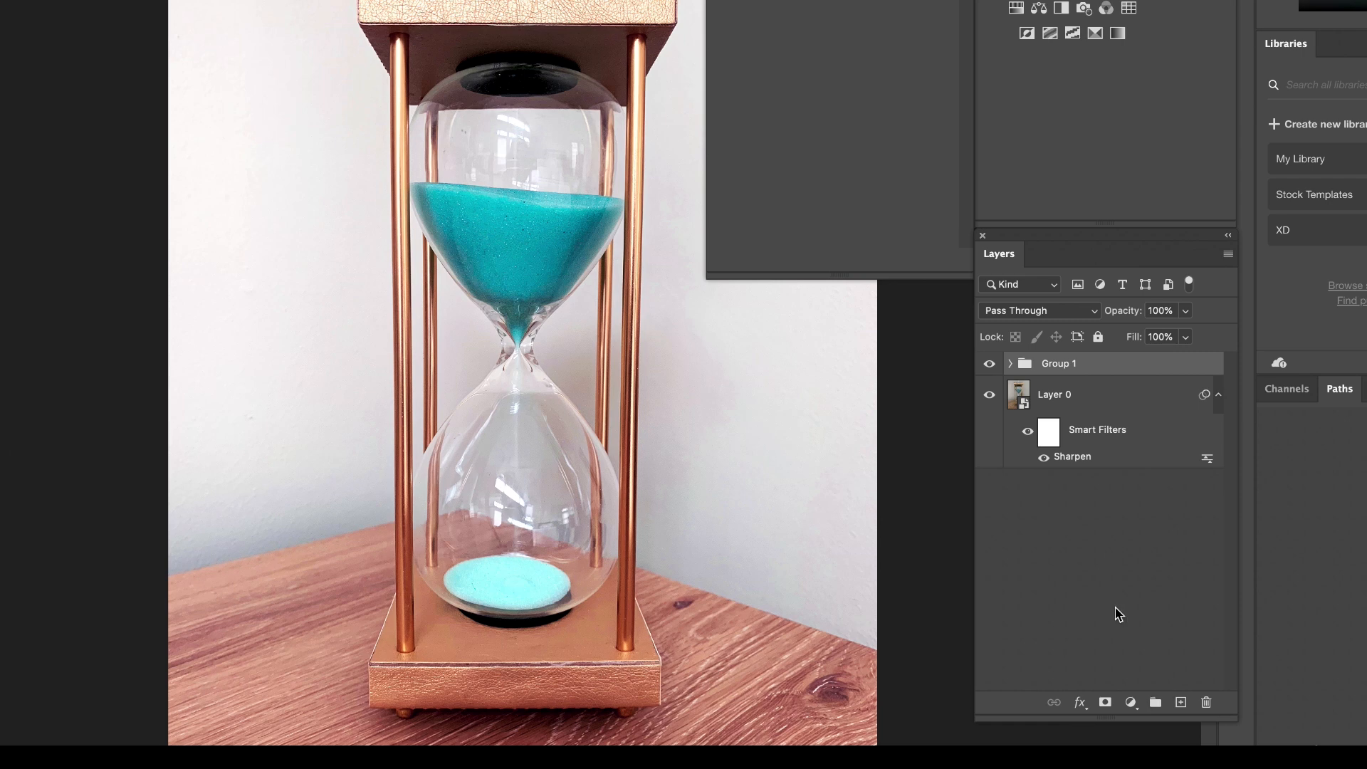
Rename the new layer group as adjustments.
double_click(1057, 364)
text(adjustments)
key(Return)
Toggle the visibility of the adjustments group twice to compare the hourglass photo with and without the edits.
click(990, 366)
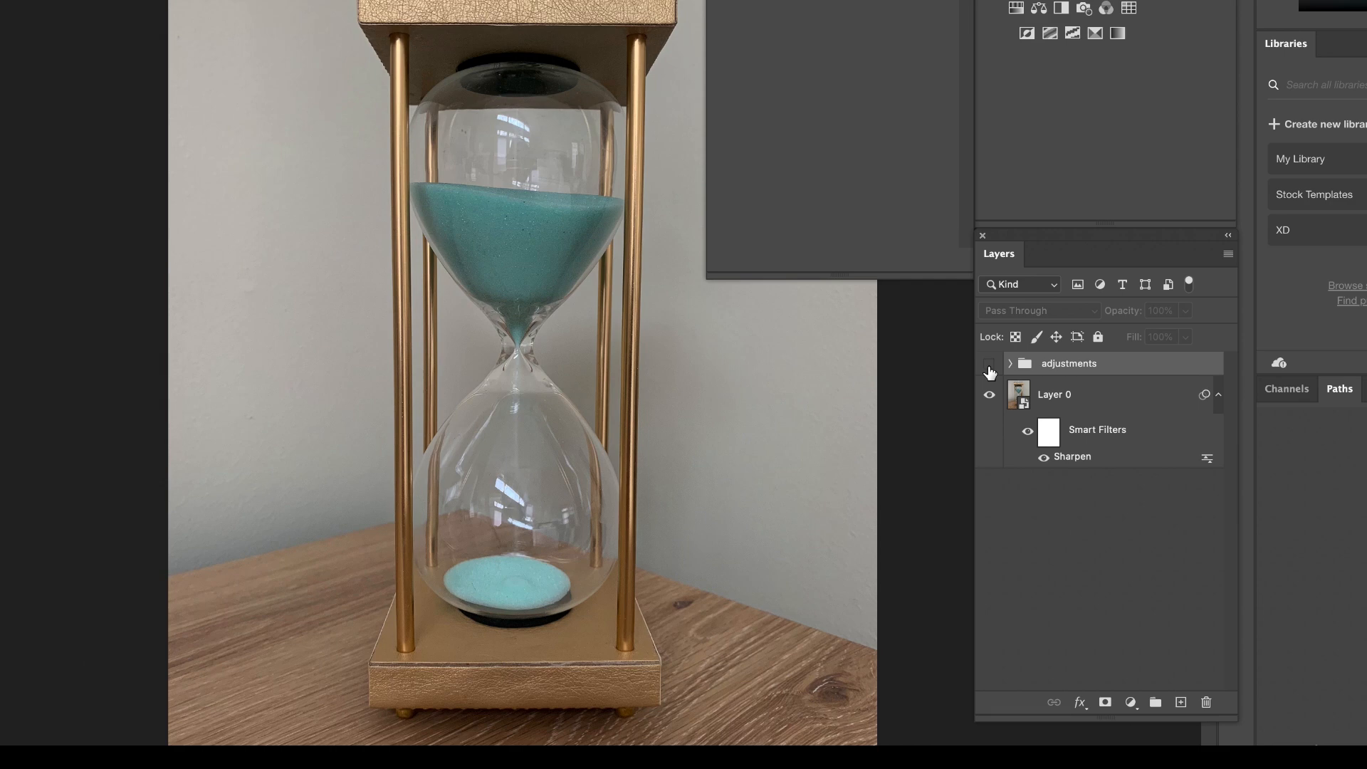
click(990, 367)
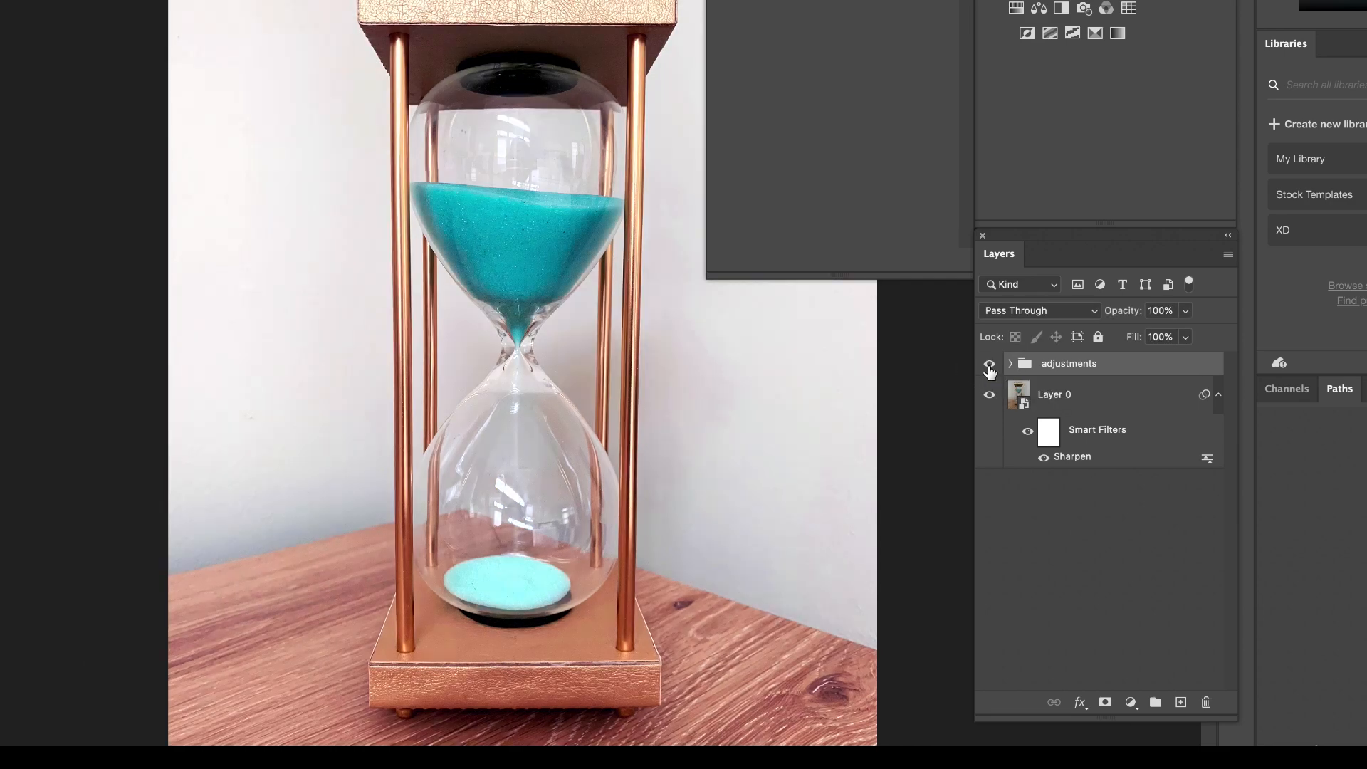
click(989, 366)
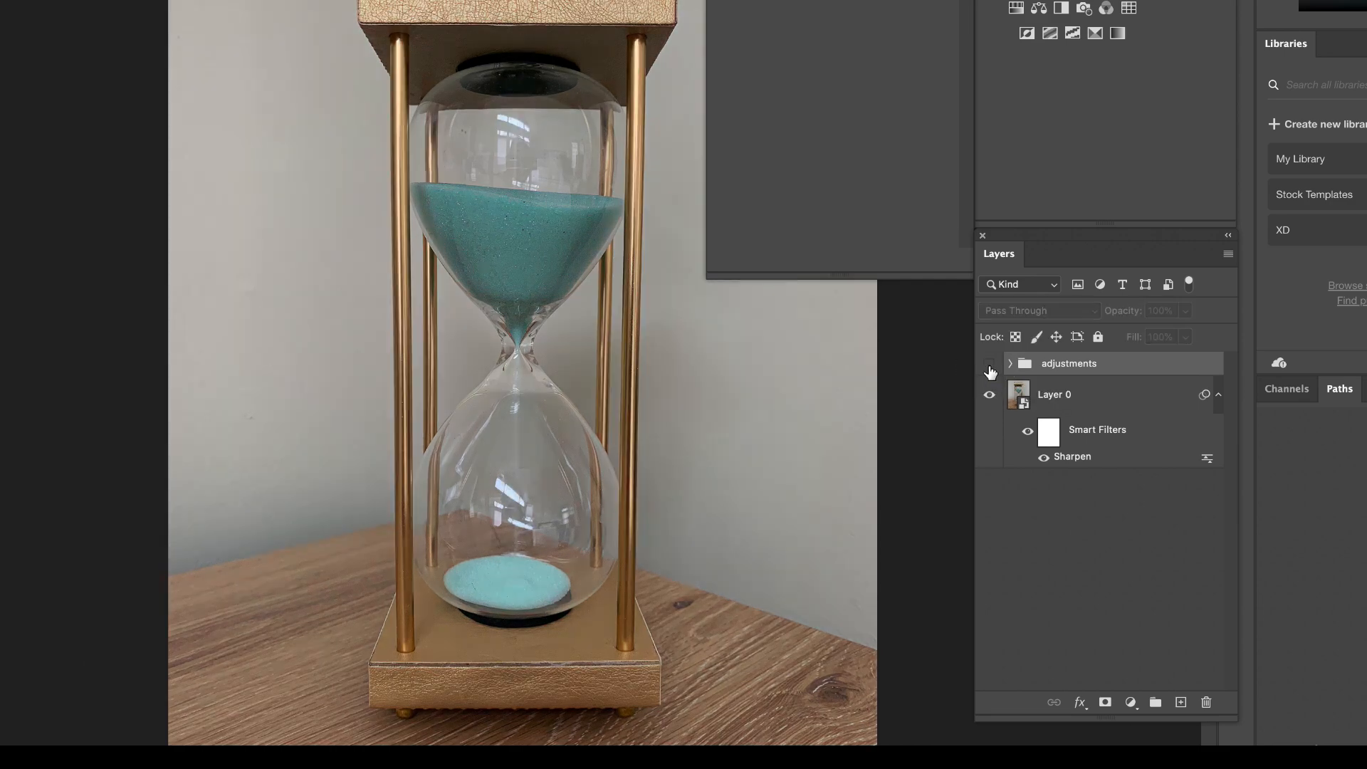
click(990, 369)
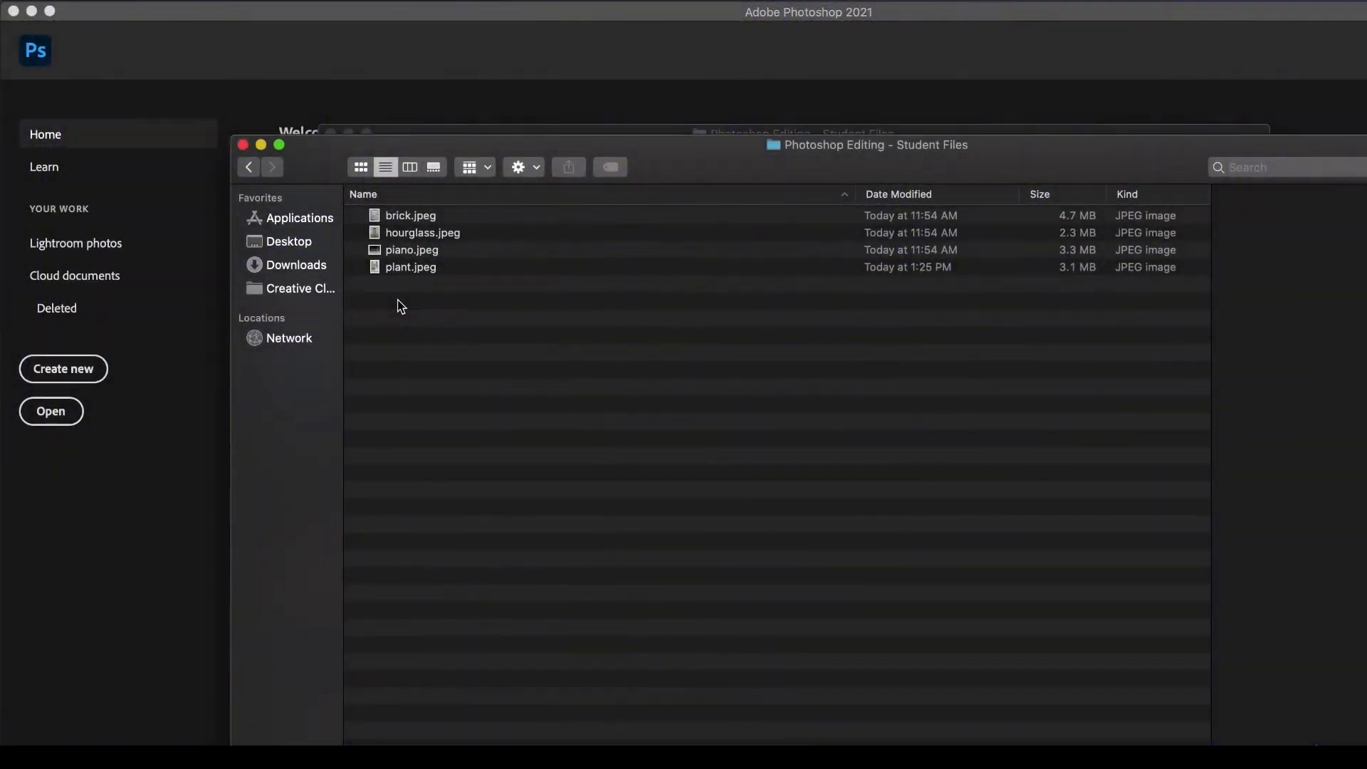
Open plant.jpeg from the Photoshop Editing - Student Files folder in Photoshop.
click(408, 269)
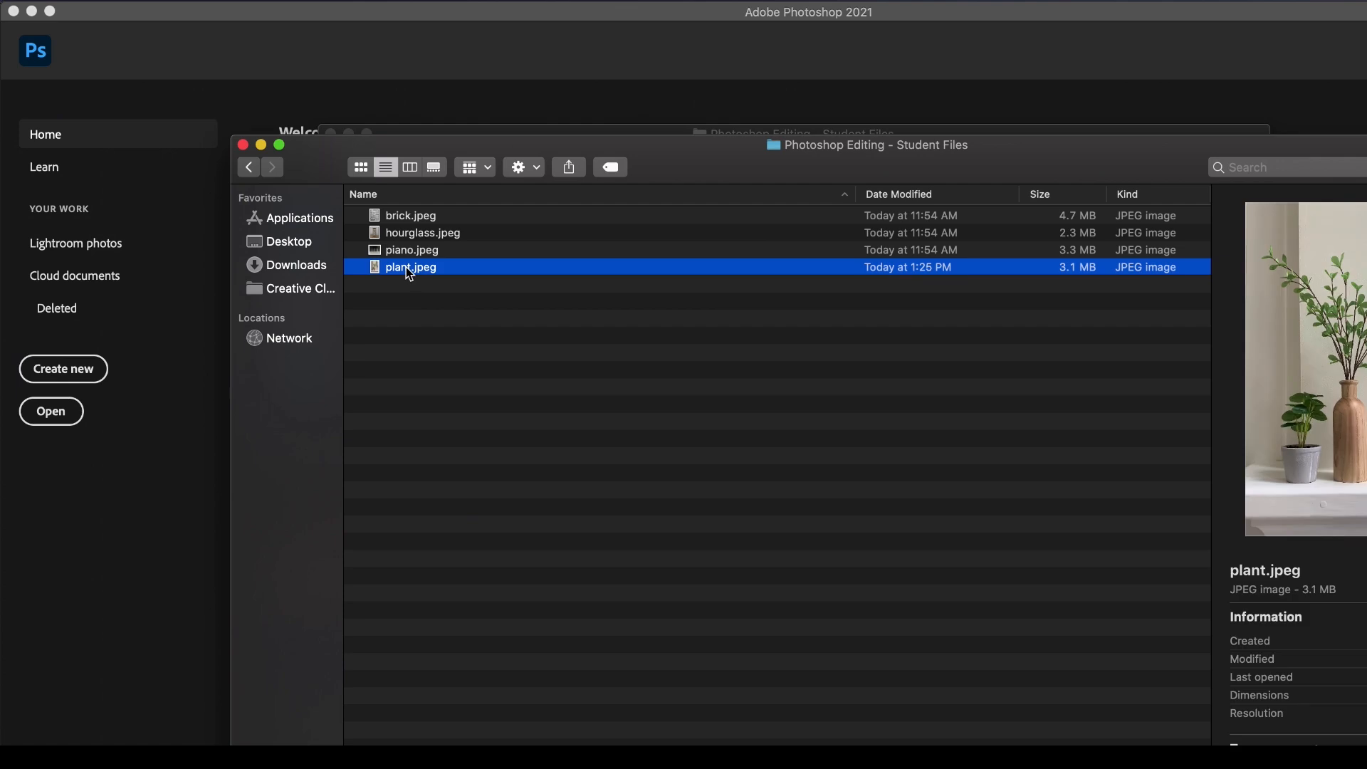
key(Up)
key(Up)
key(Down)
key(Down)
drag(431, 266, 361, 733)
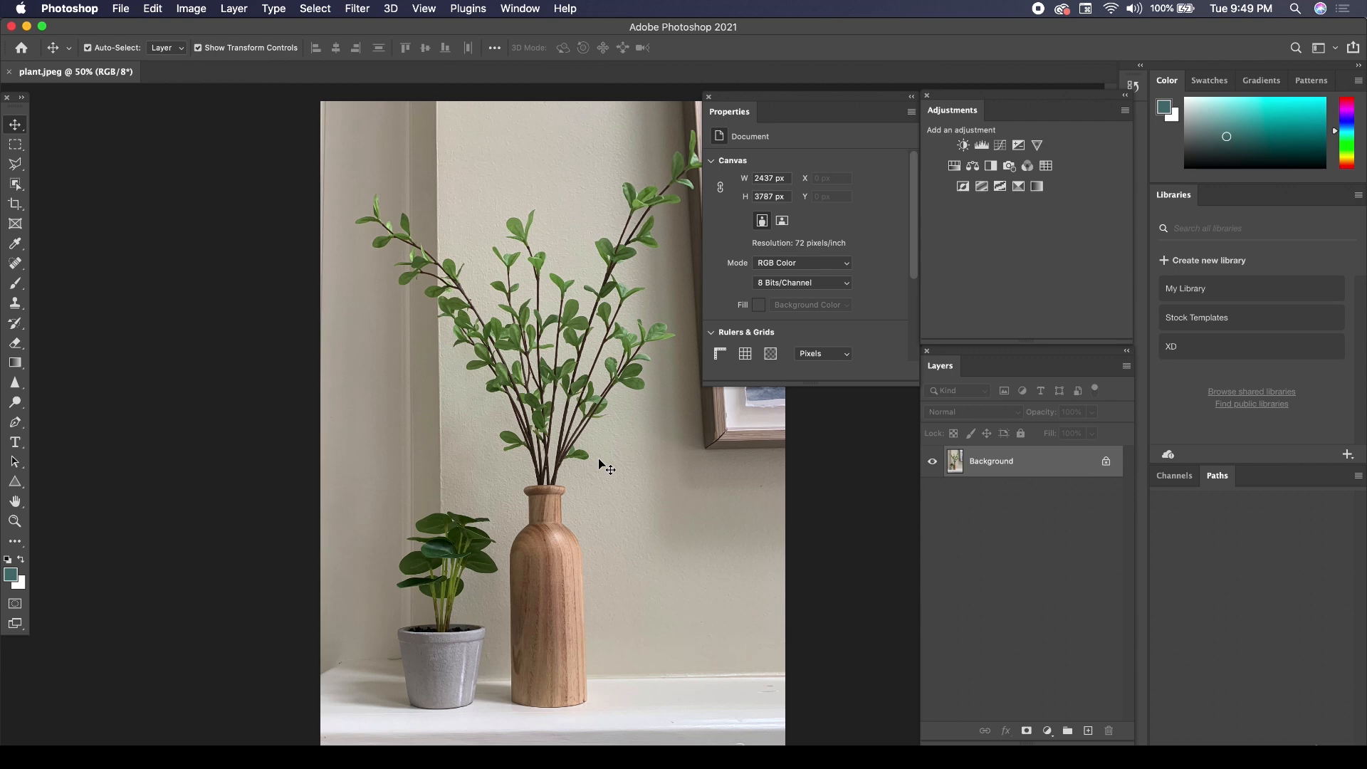
Add a Brightness/Contrast adjustment layer to the plant photo with Brightness 32 and Contrast 21.
click(965, 145)
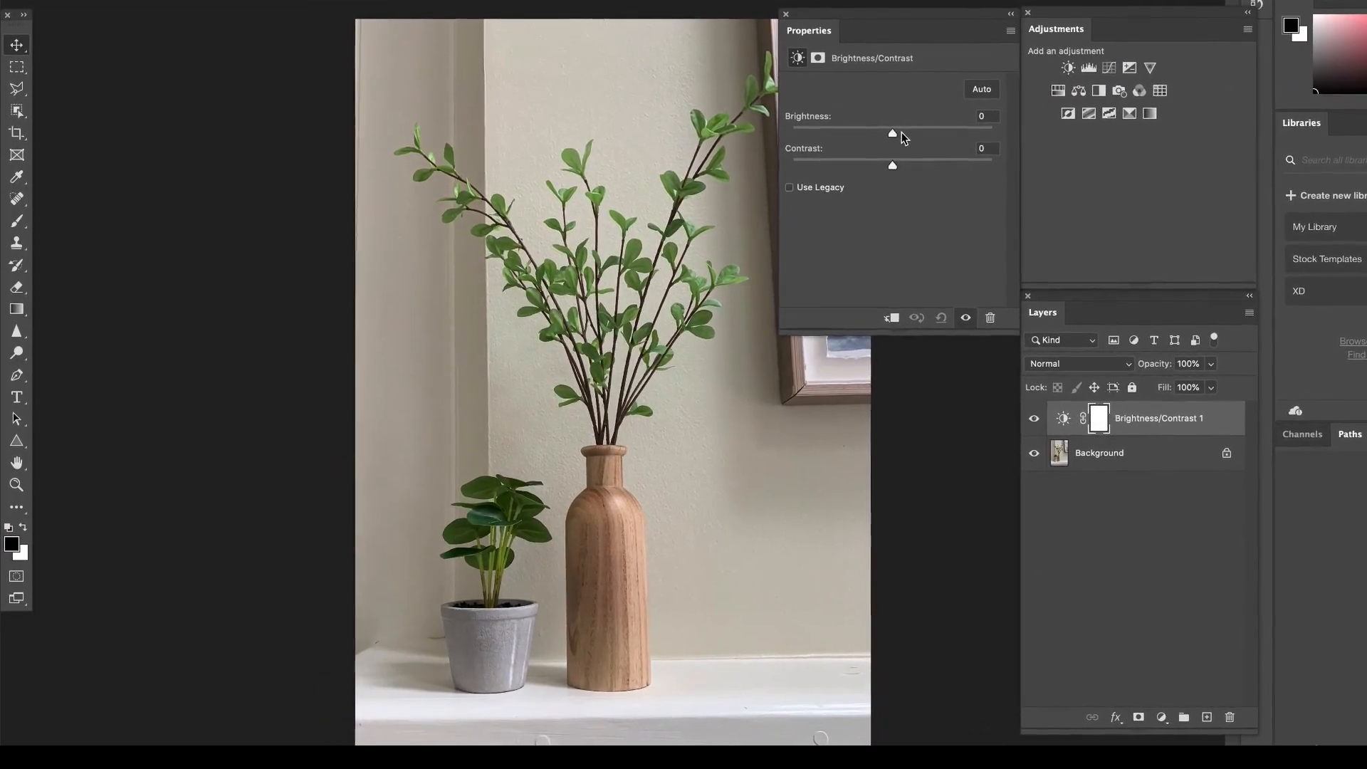
drag(901, 132, 1034, 173)
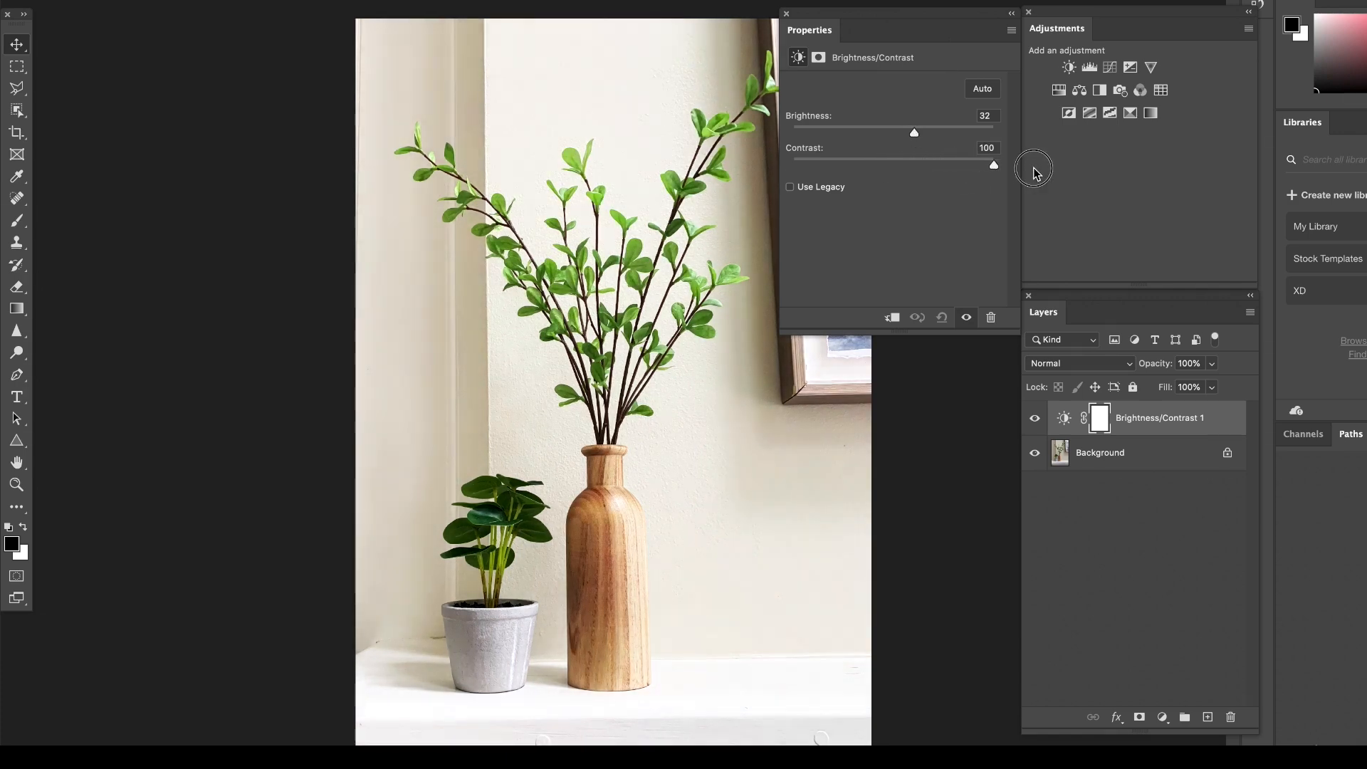
drag(1034, 173, 916, 168)
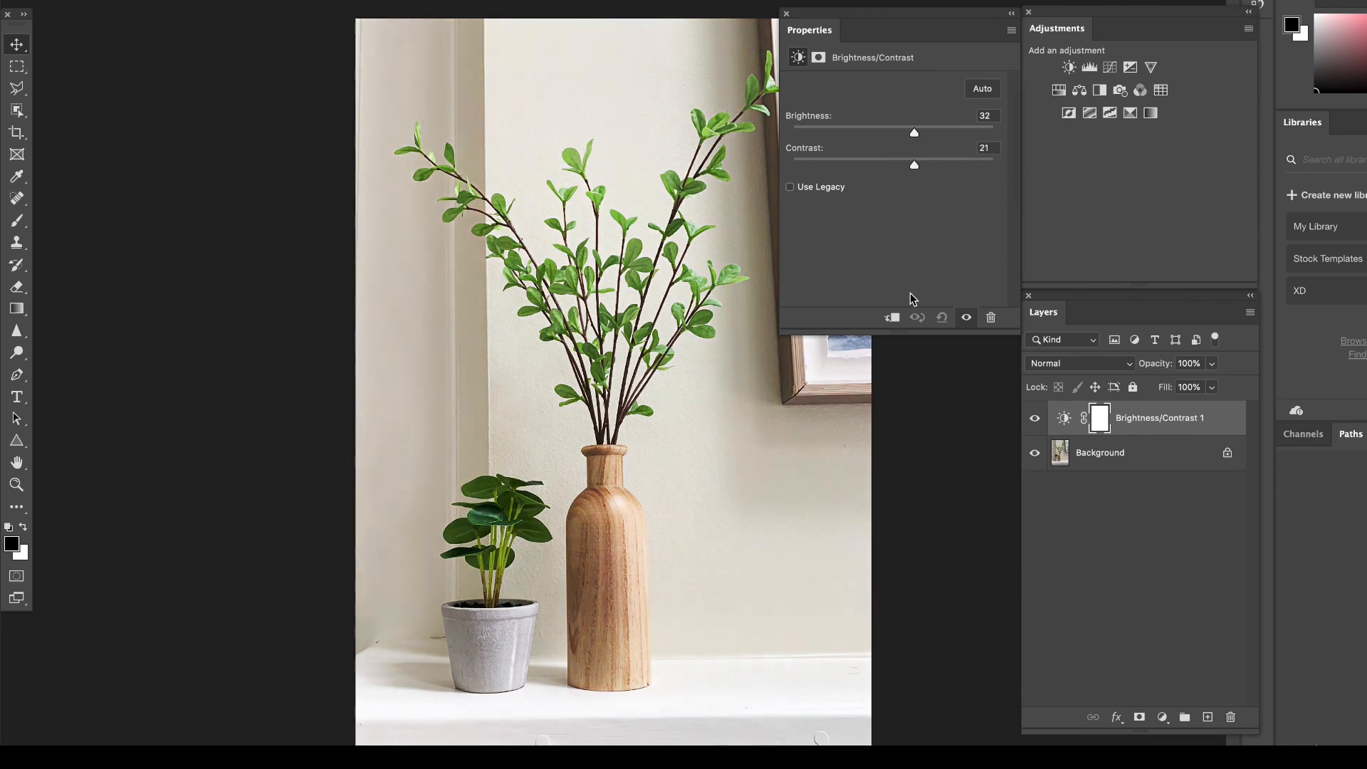
Add a Levels adjustment layer to the plant photo with the white input at 244 and the midtones at 1.04.
click(1089, 67)
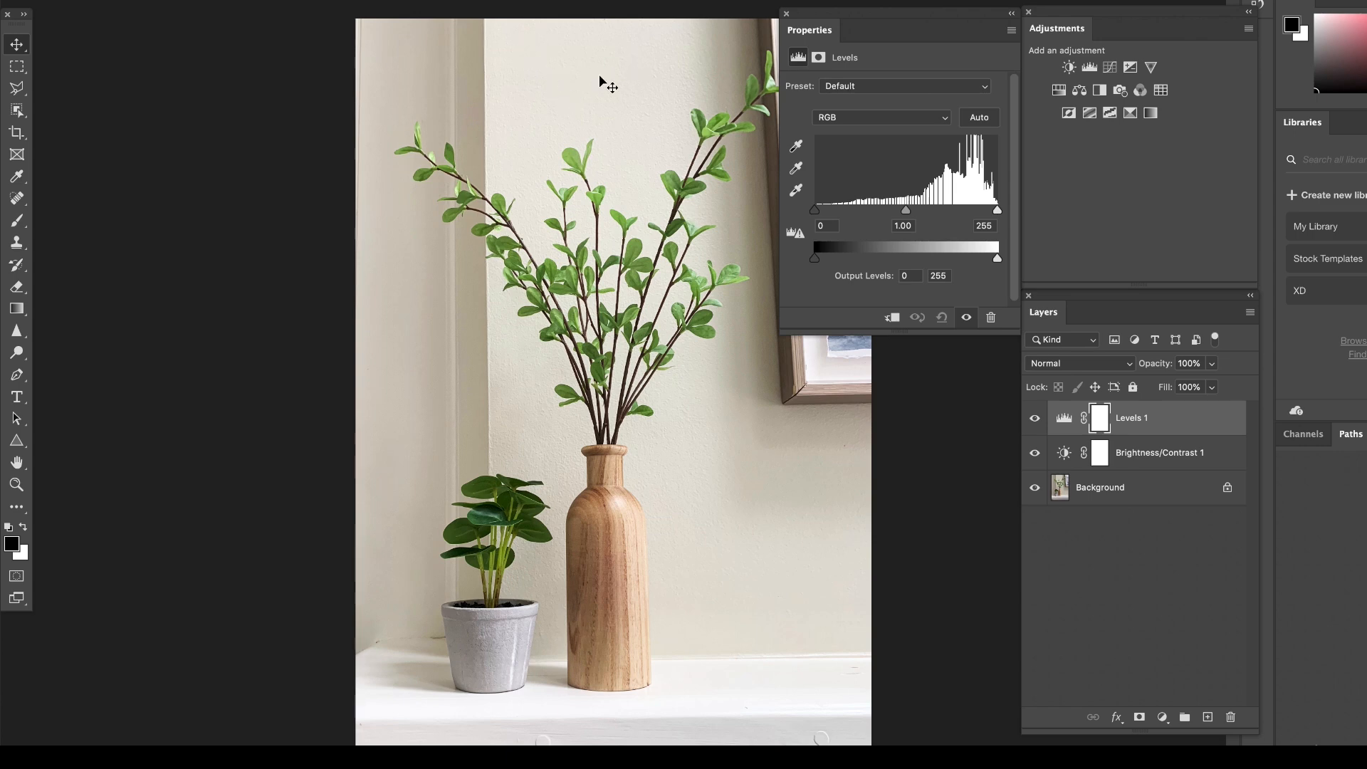
mouse_move(998, 211)
mouse_down()
mouse_move(926, 212)
mouse_move(999, 210)
mouse_move(987, 211)
mouse_up()
mouse_move(903, 212)
mouse_down()
mouse_move(931, 216)
mouse_move(900, 214)
mouse_up()
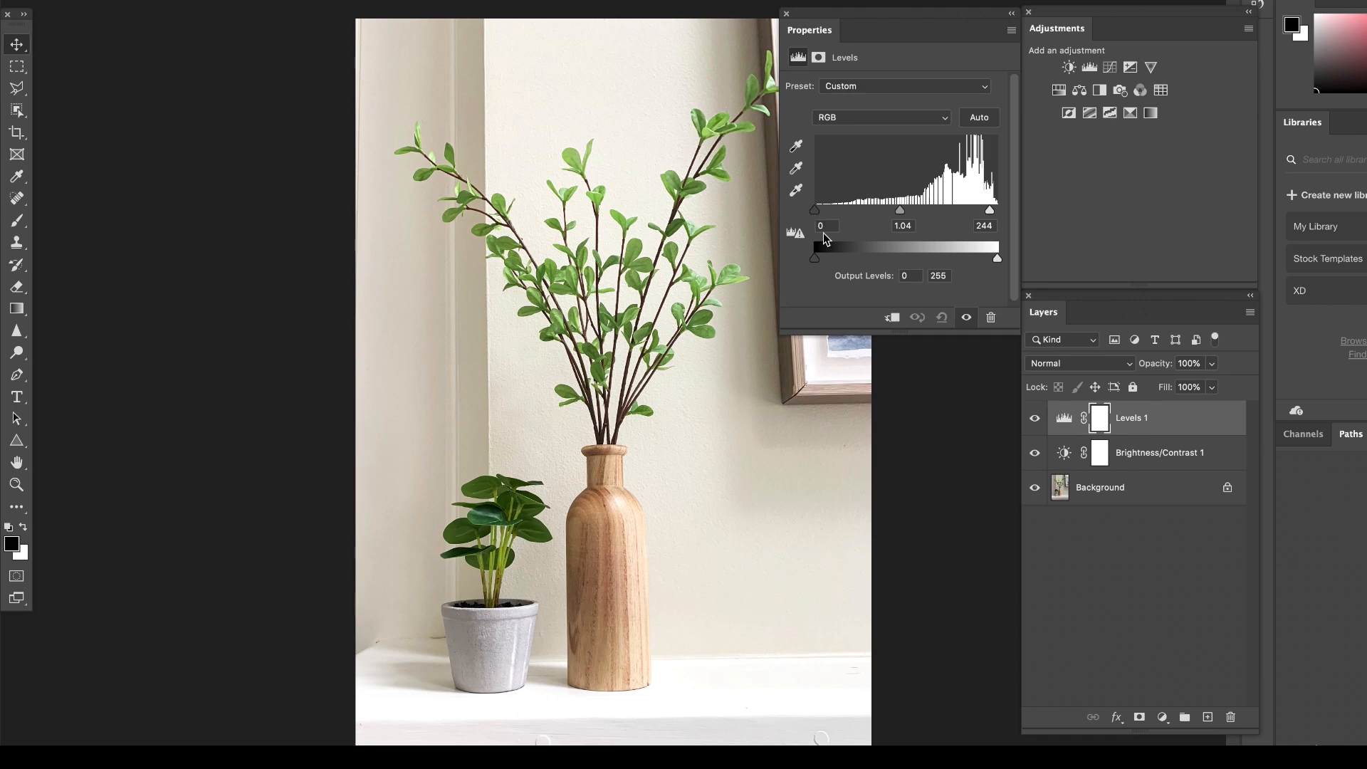
Add an Exposure adjustment layer above Levels, try an exposure of +1.01, and reset the adjustment to its defaults.
click(1132, 69)
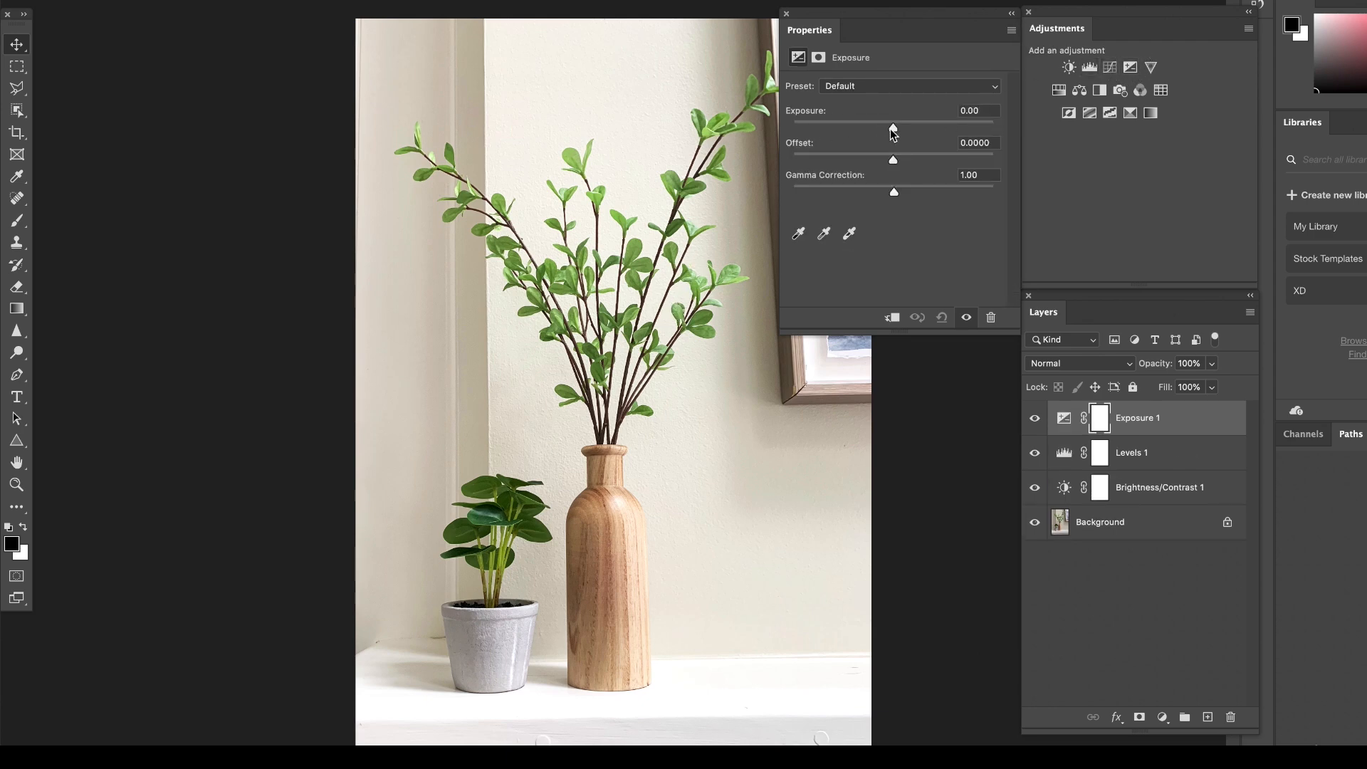
drag(895, 130, 910, 132)
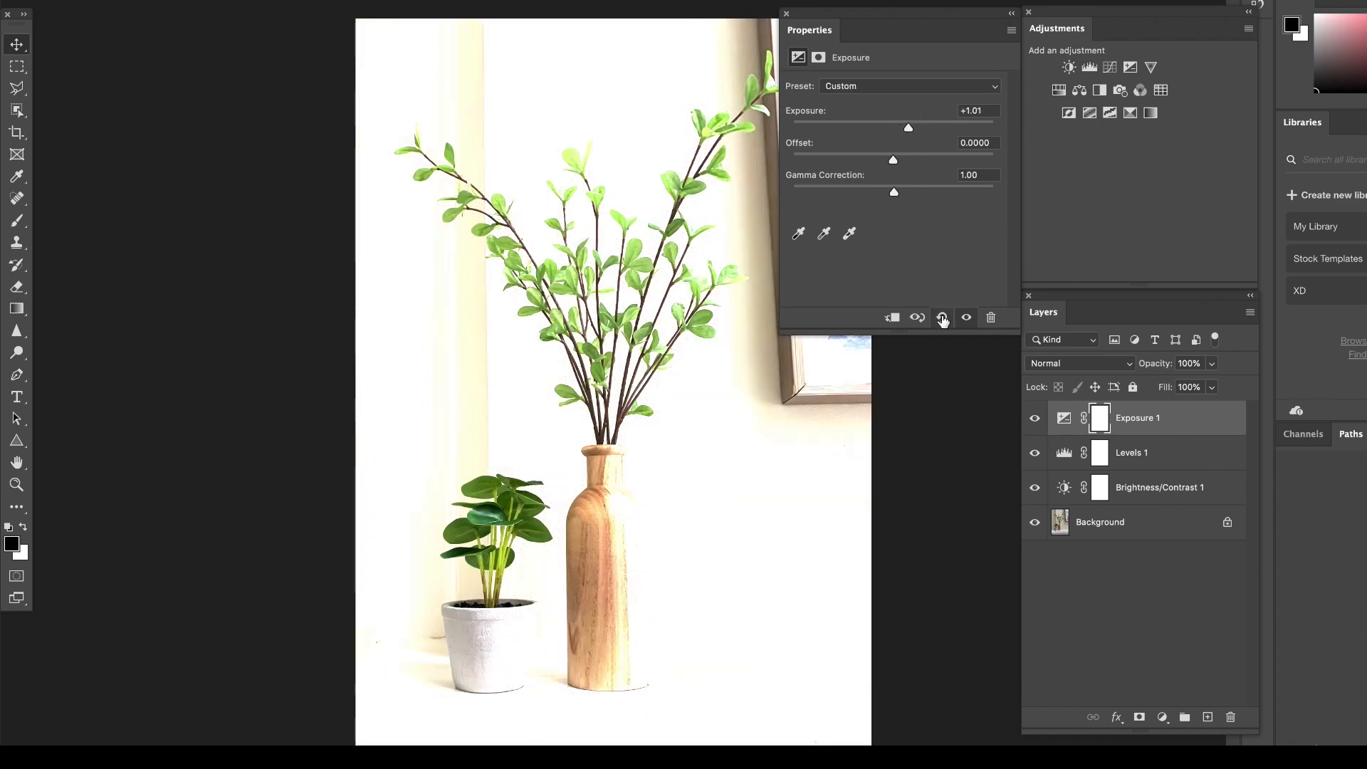
click(942, 318)
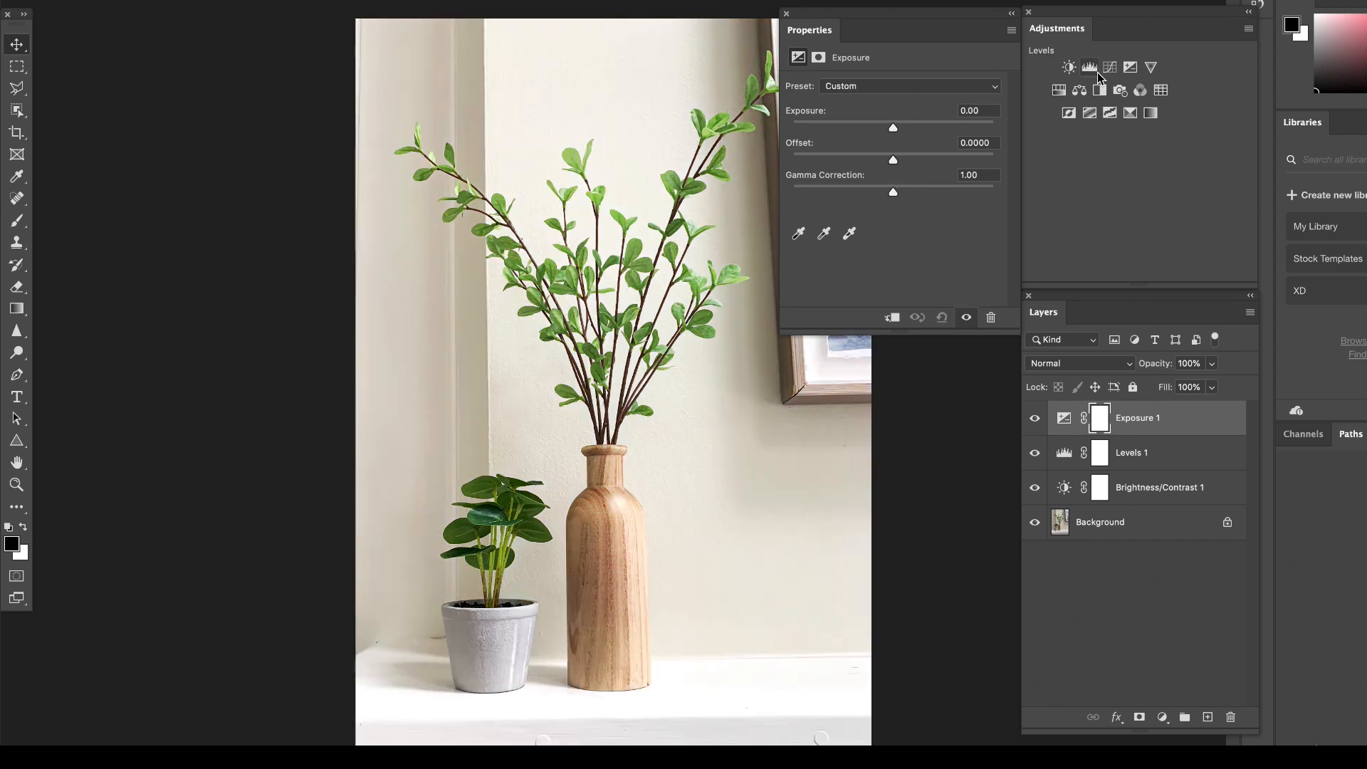
Add a Vibrance adjustment layer with Vibrance +56 and Saturation +14, and toggle its visibility to compare the effect.
click(1151, 67)
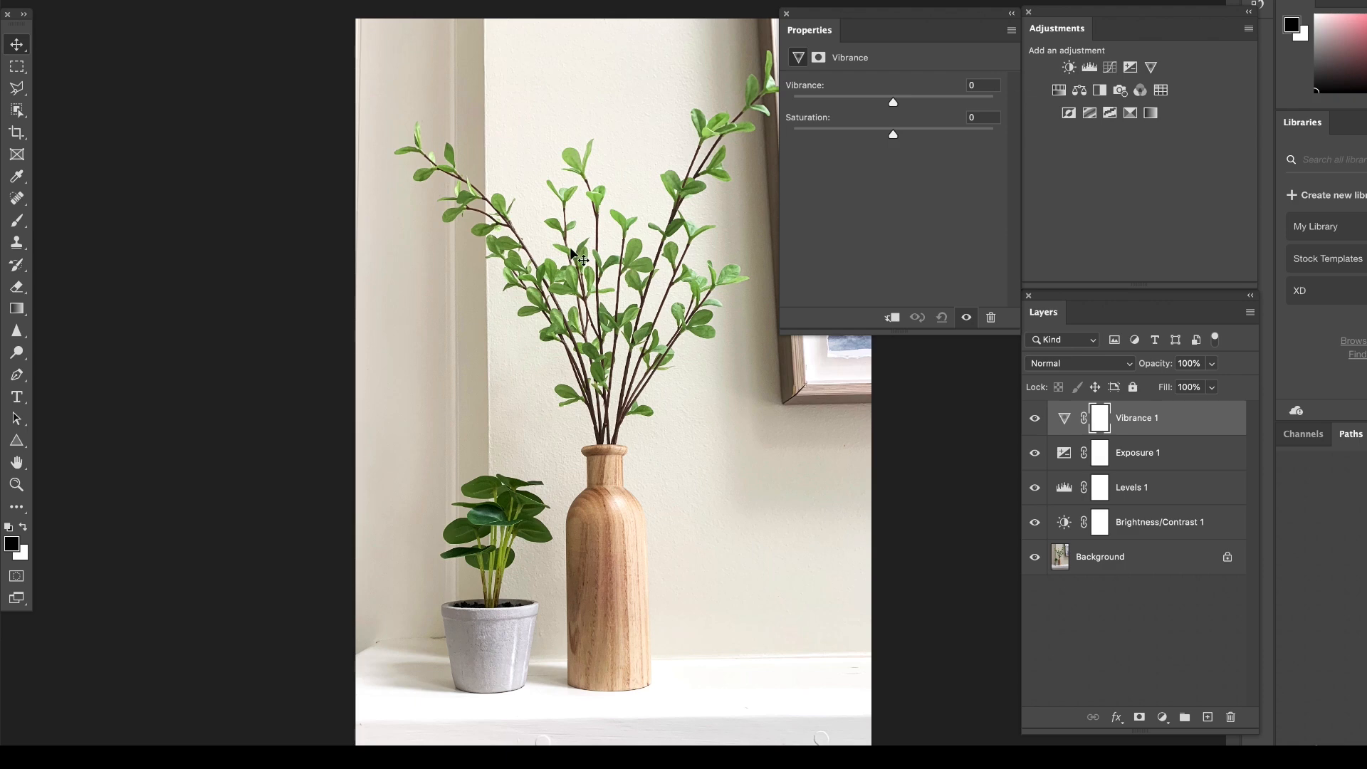
drag(895, 101, 980, 109)
drag(980, 102, 954, 142)
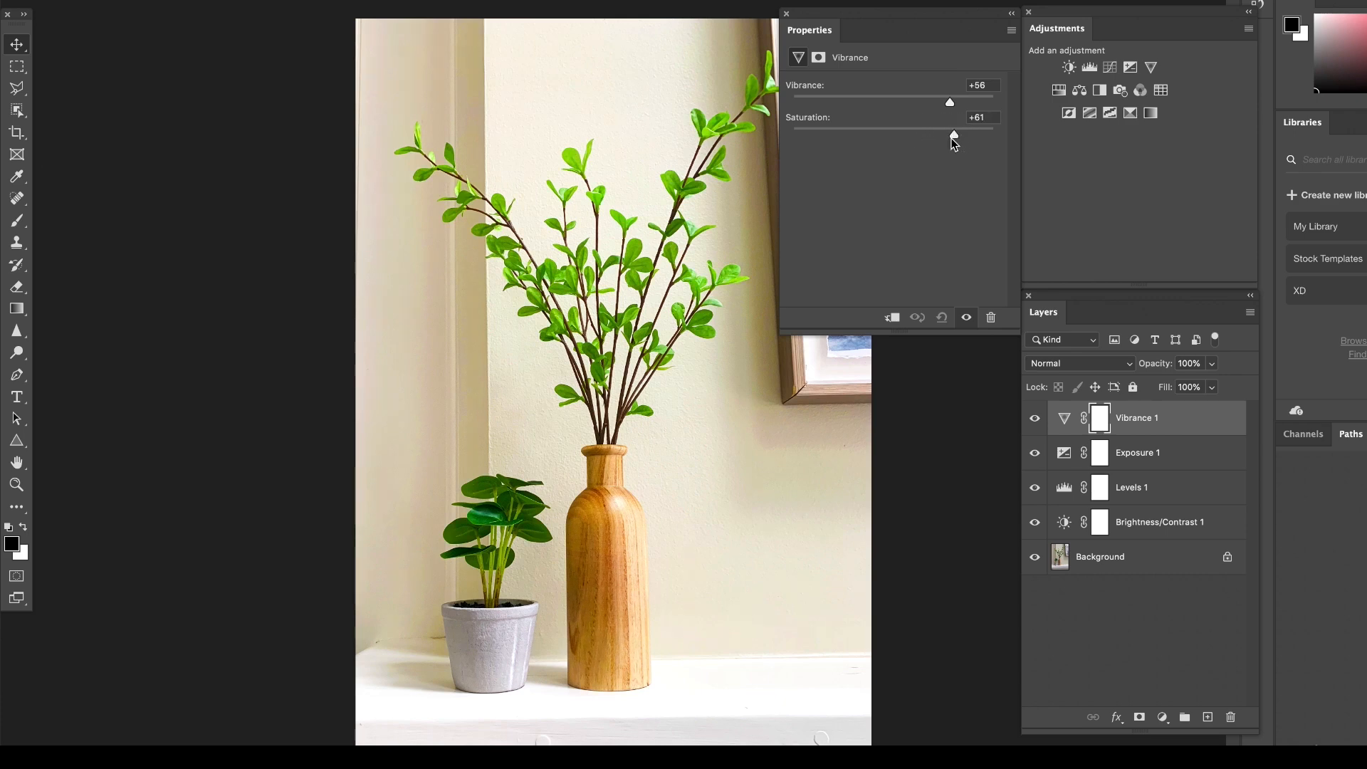
click(907, 133)
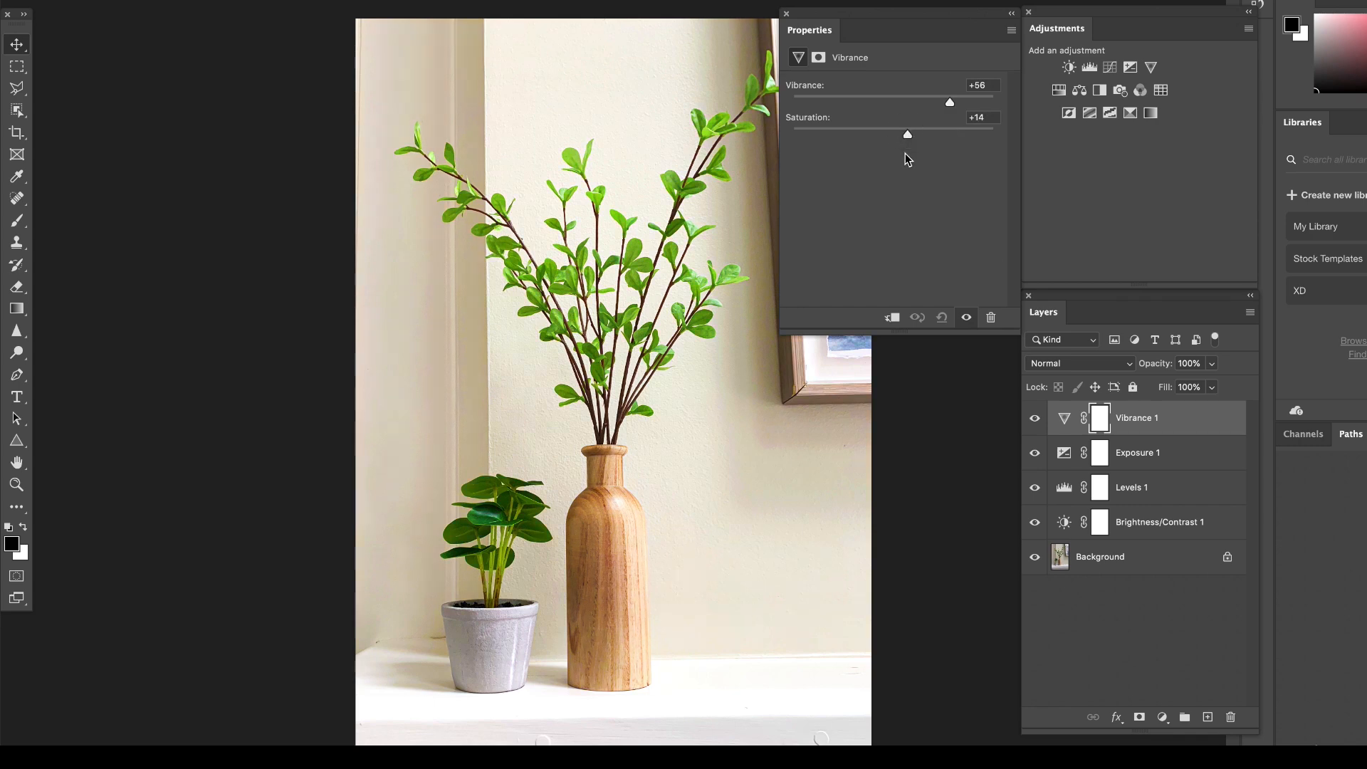
click(1035, 421)
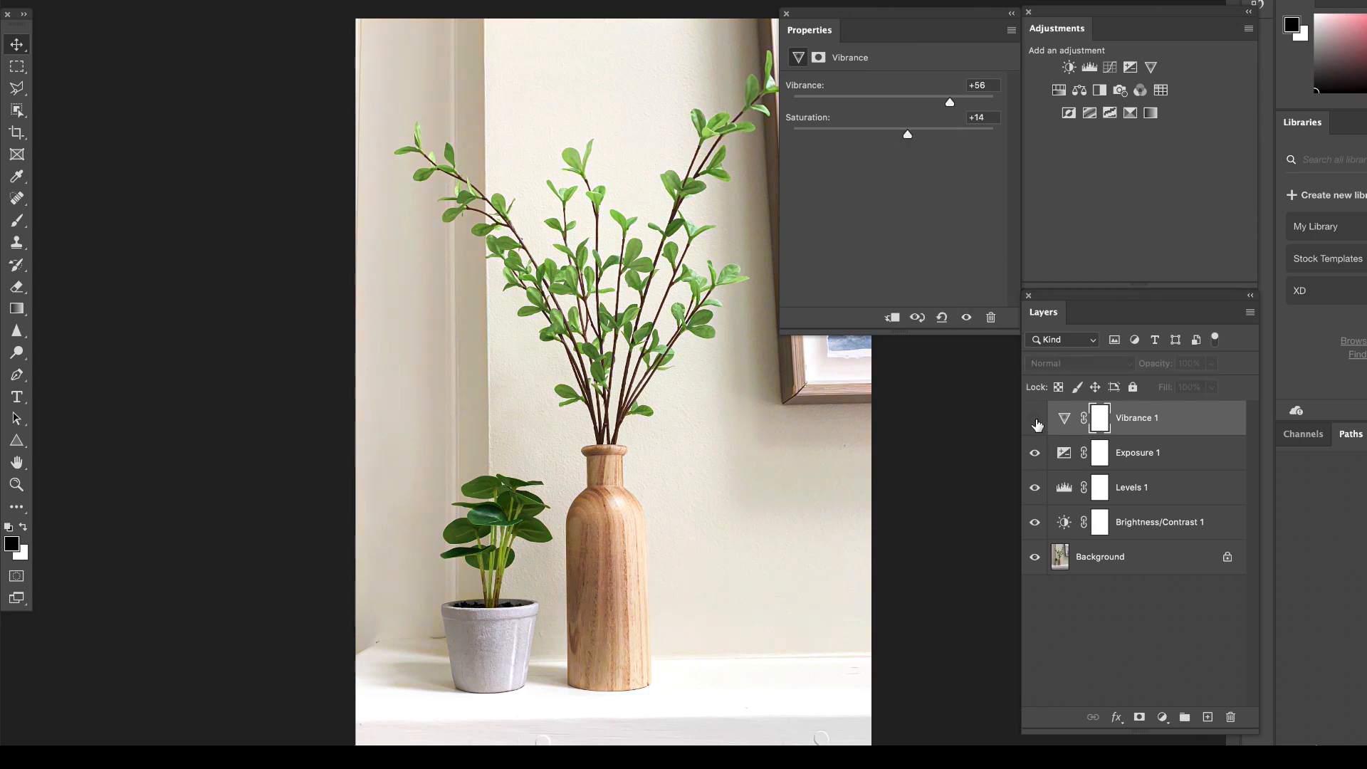
click(1036, 422)
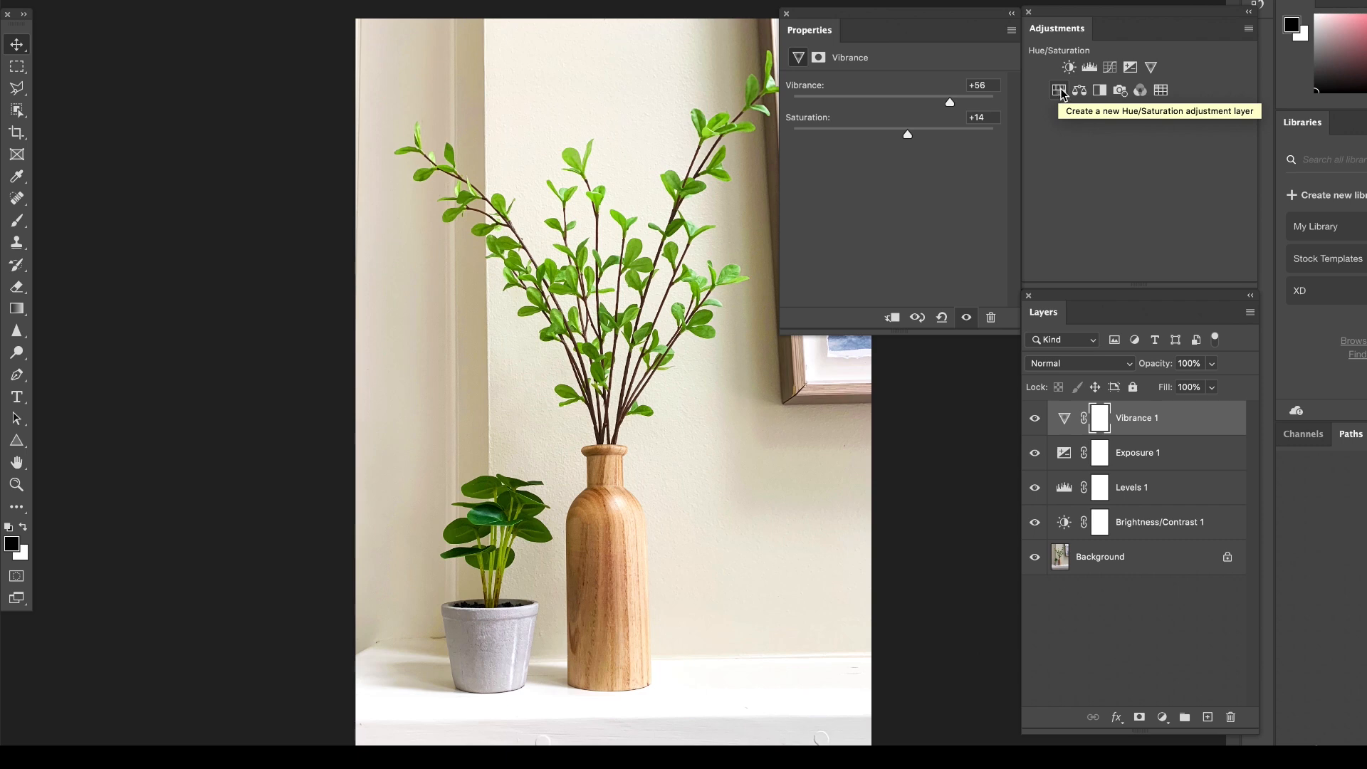
Add a Color Balance adjustment layer and shift the Highlights' Yellow–Blue balance to +14.
click(1079, 90)
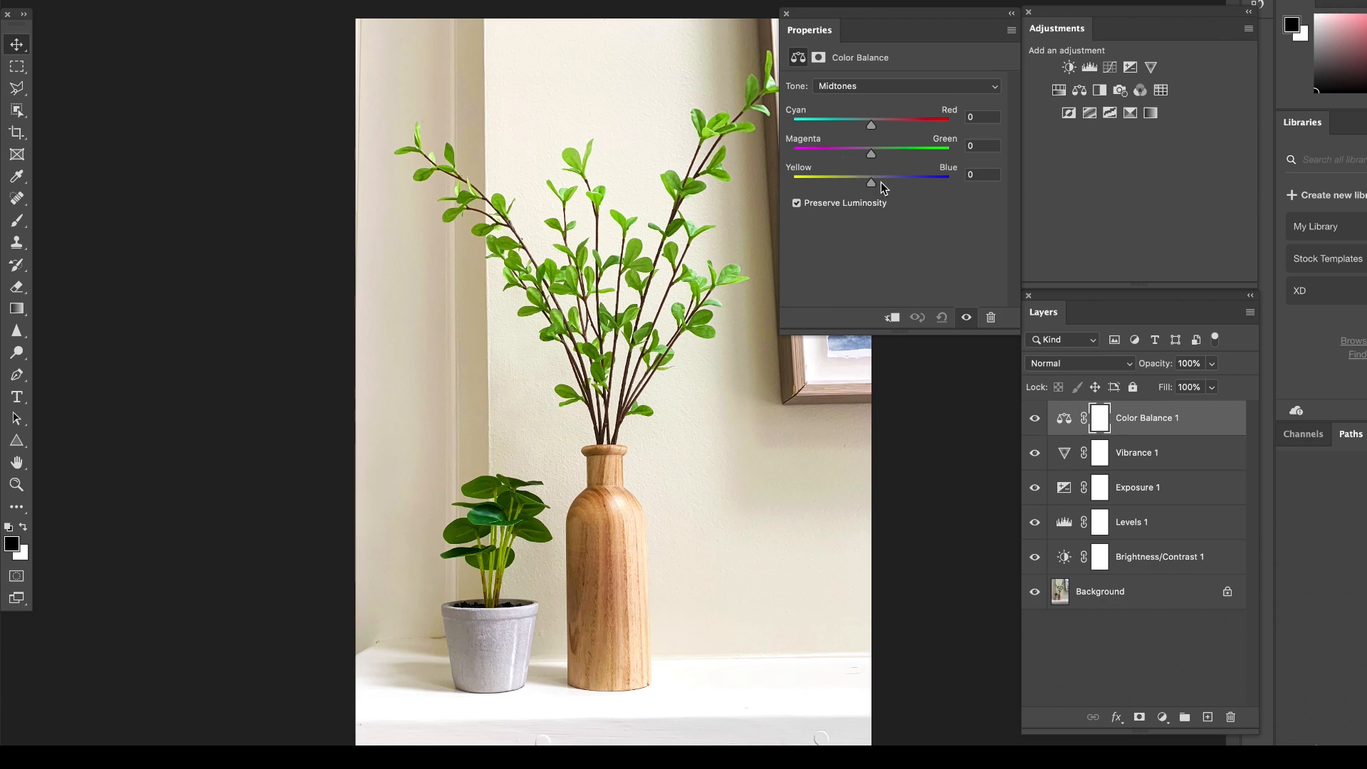
click(861, 87)
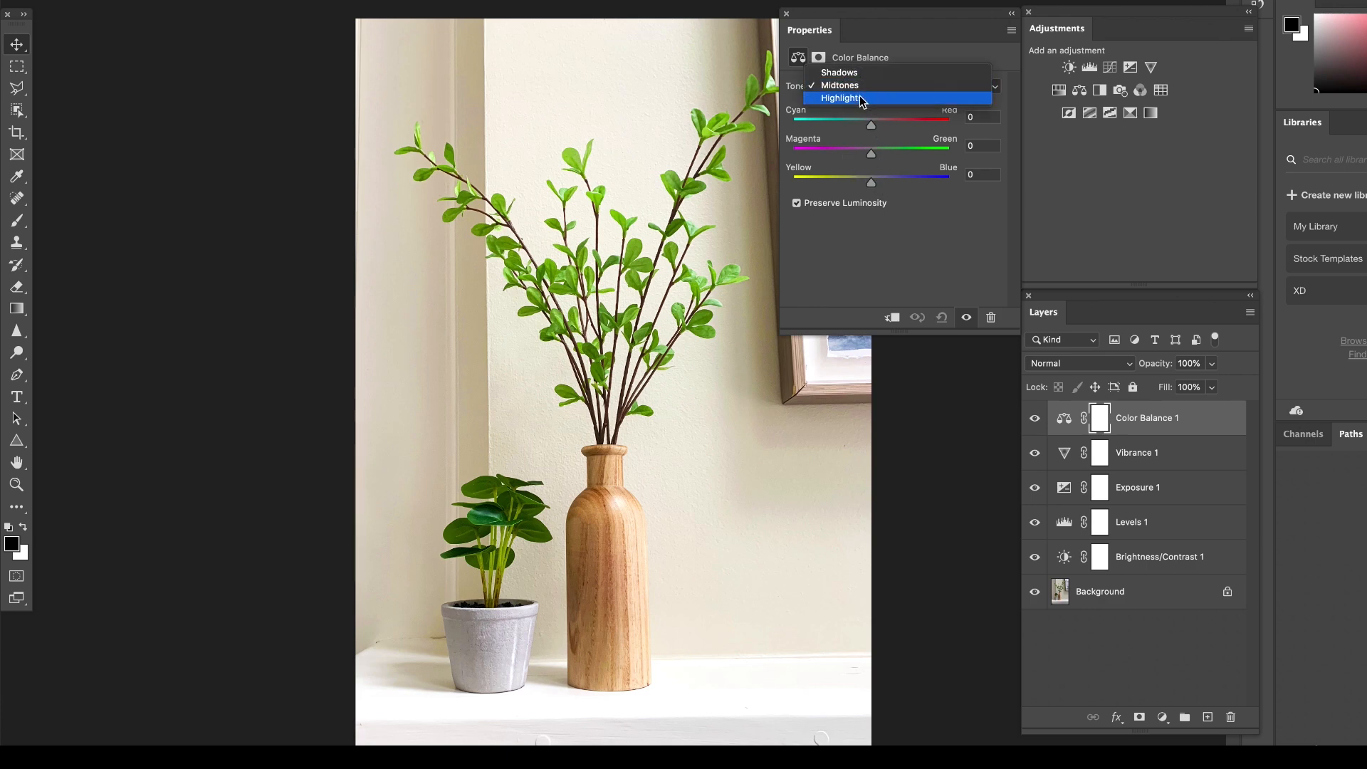
click(860, 101)
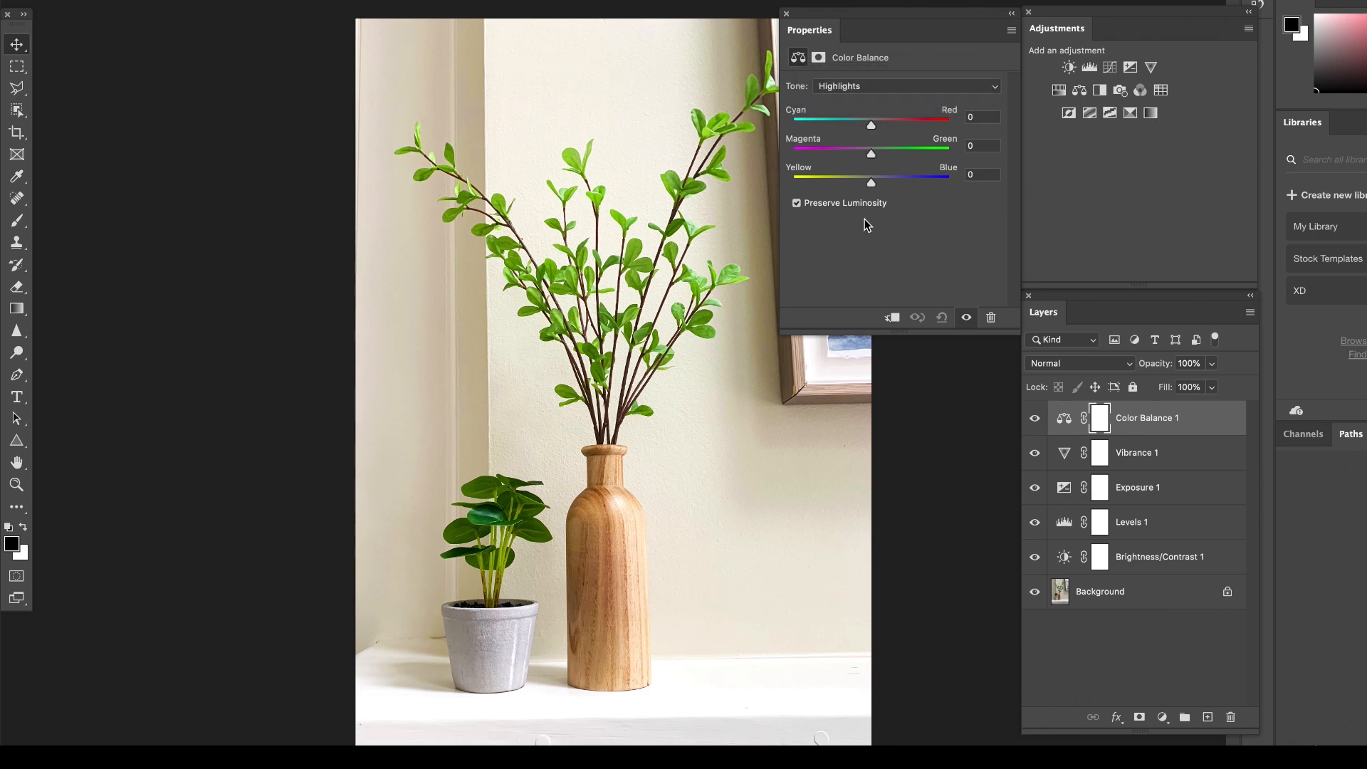
drag(870, 183, 881, 183)
Try a Yellow–Blue balance of +16 for the Color Balance layer's Midtones and bring it back to -1.
click(836, 87)
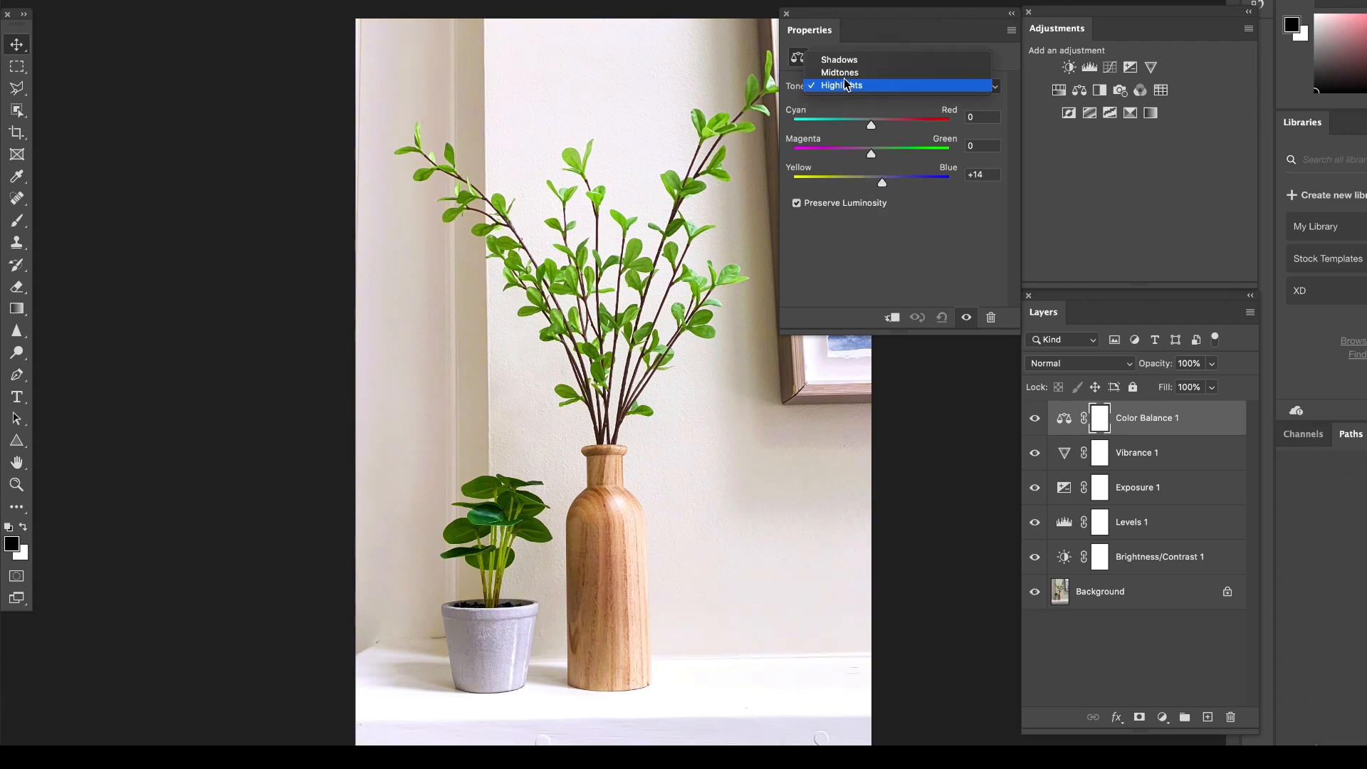
click(842, 71)
drag(873, 183, 884, 184)
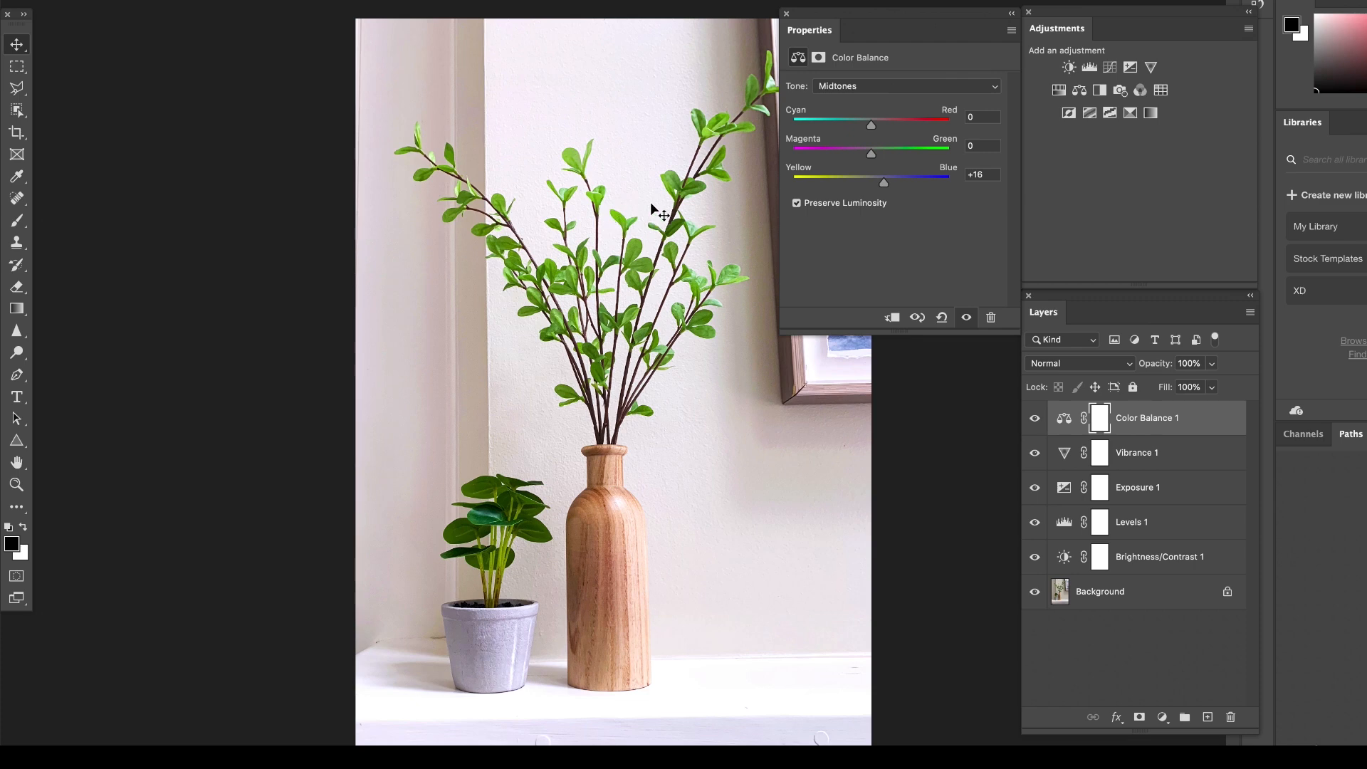
click(871, 178)
Return to the Color Balance layer's Highlights and fine-tune their Yellow–Blue balance at +14.
click(852, 87)
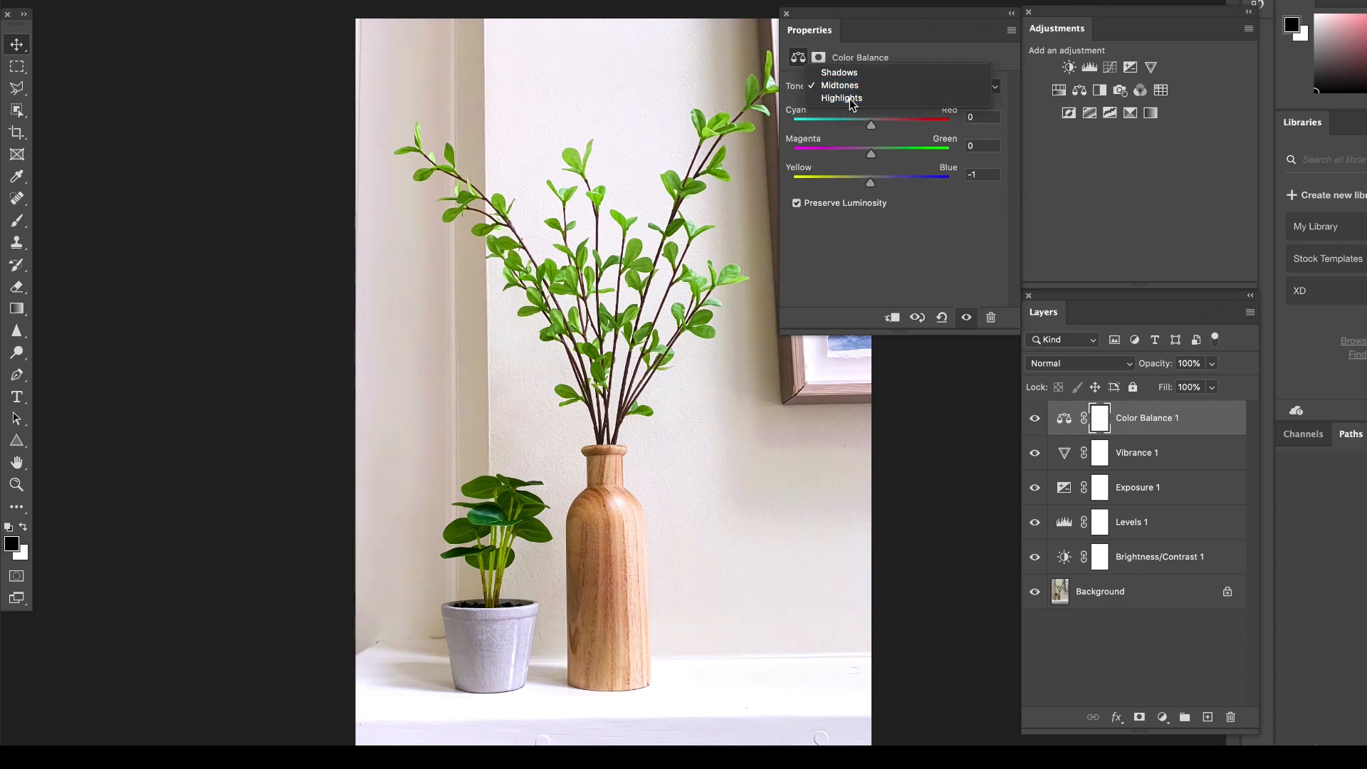
click(849, 98)
drag(876, 181, 883, 184)
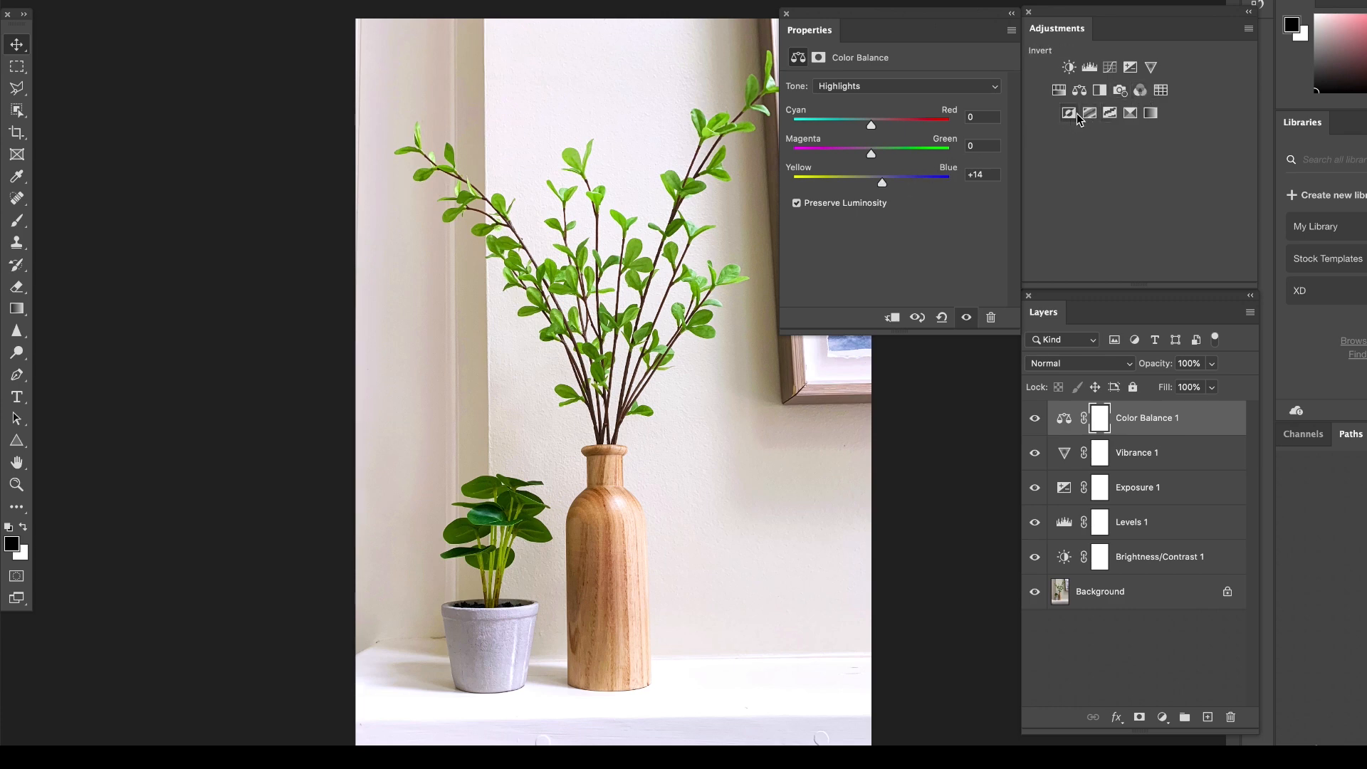
Add a Selective Color adjustment layer to the plant photo and set the Greens' Black amount to -57%.
click(1130, 113)
click(890, 106)
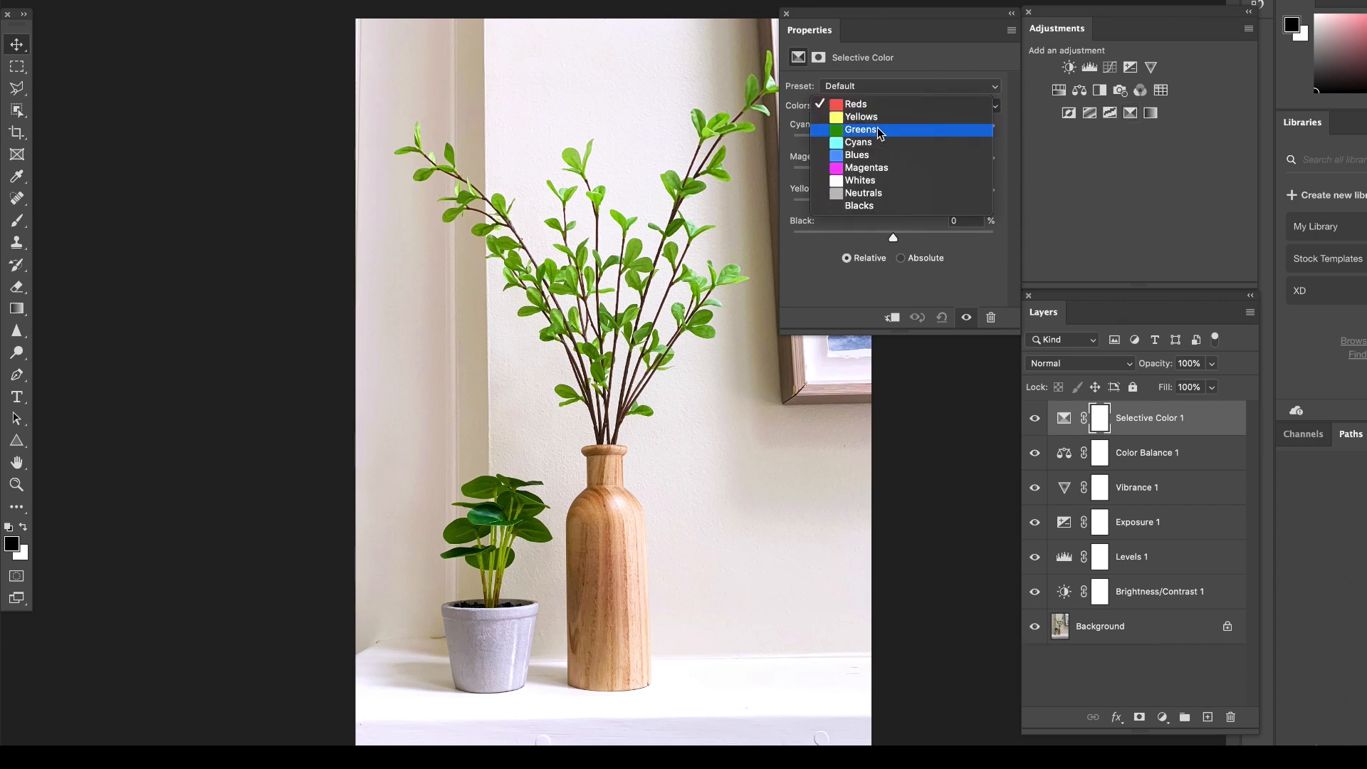
click(881, 133)
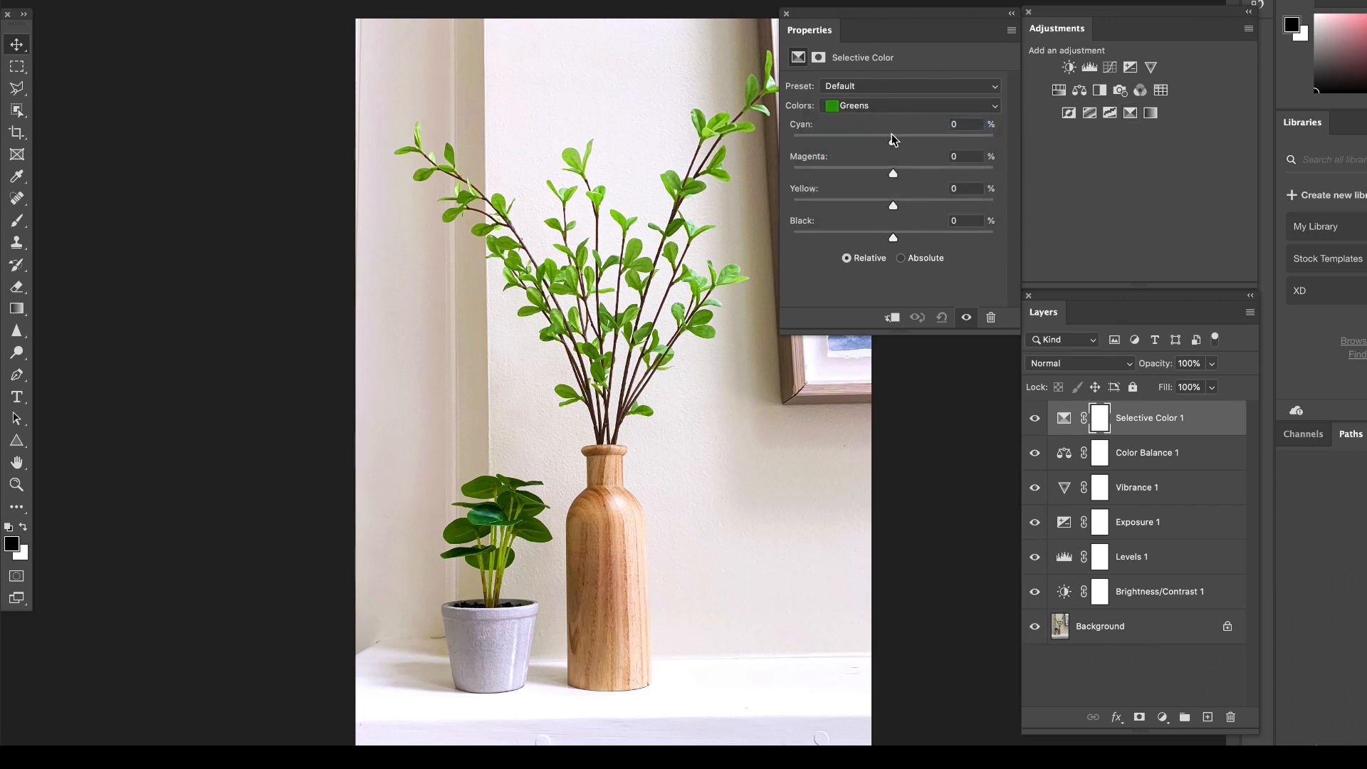
click(895, 140)
drag(893, 238, 836, 239)
click(893, 174)
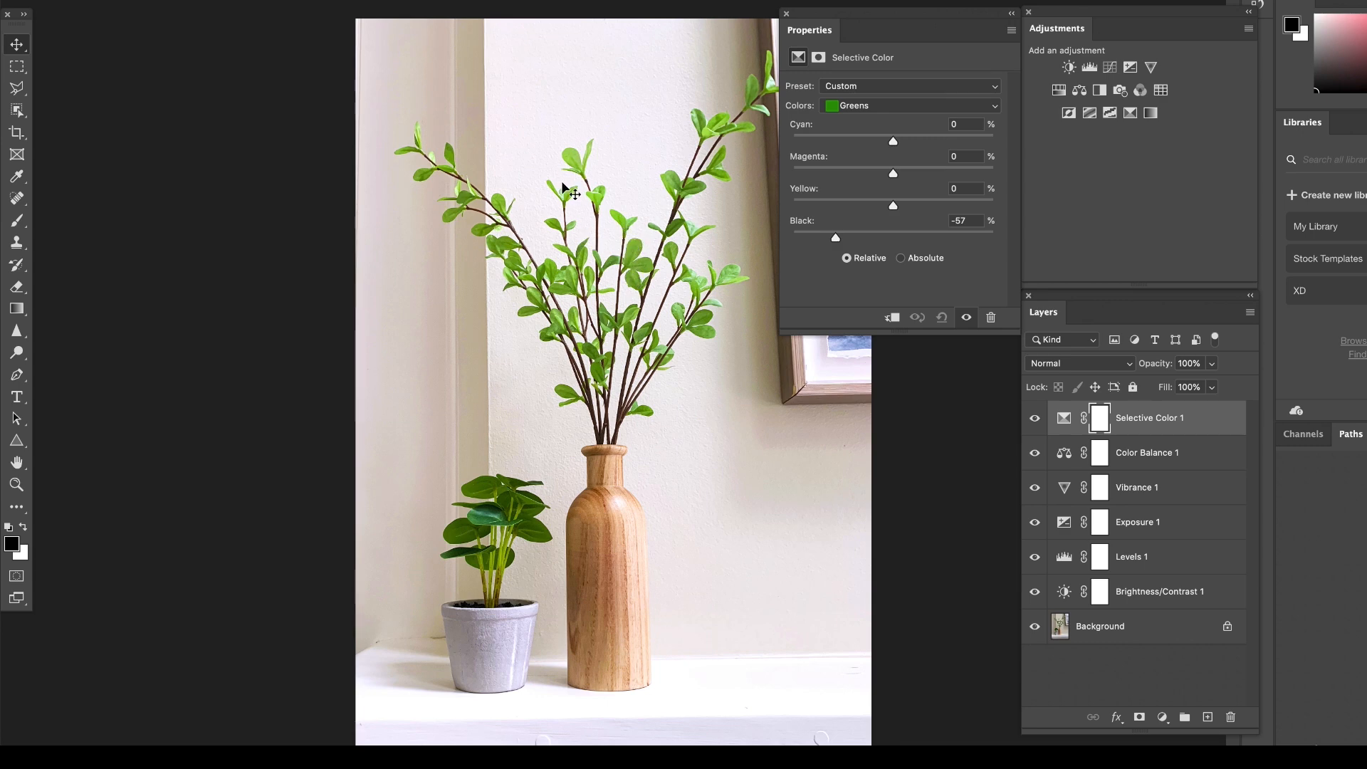
Switch the Selective Color layer to the Yellows and fine-tune the Black amount slightly upward.
click(855, 105)
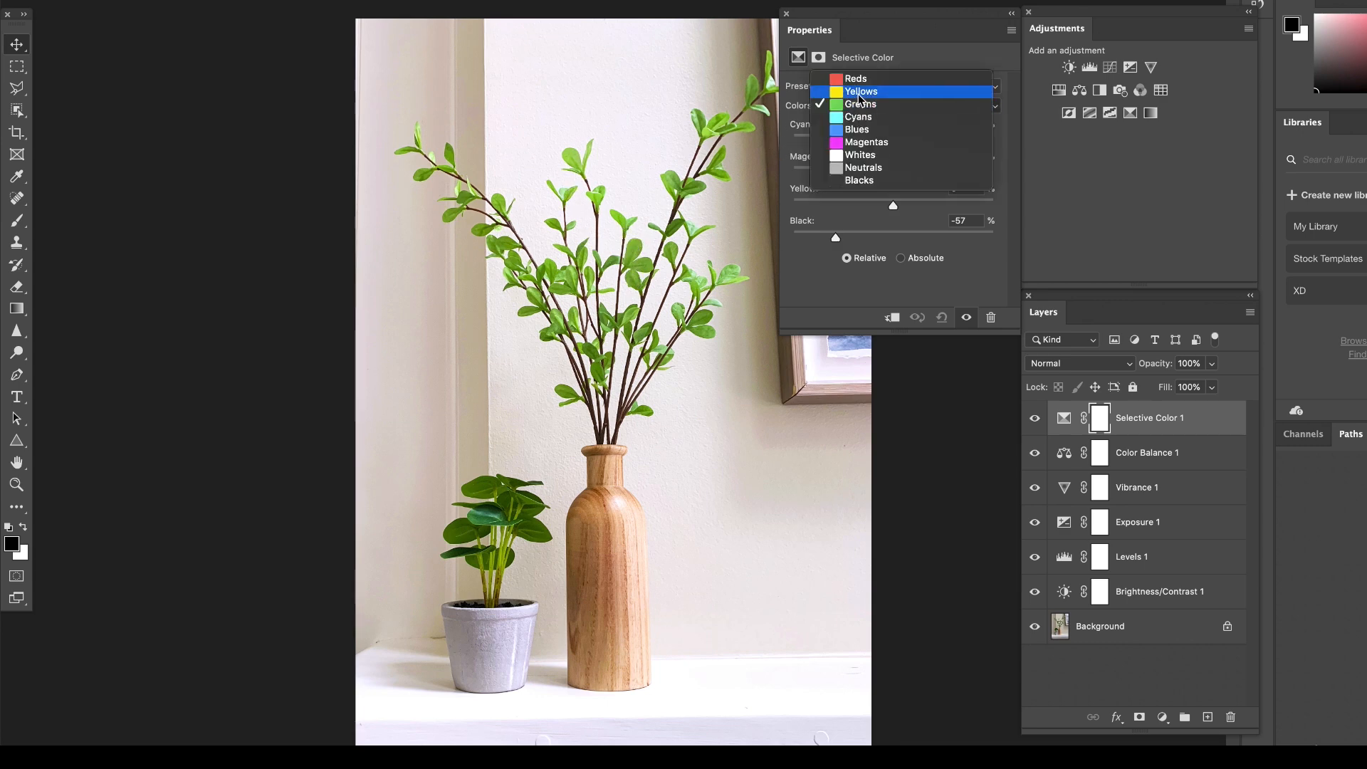
click(858, 93)
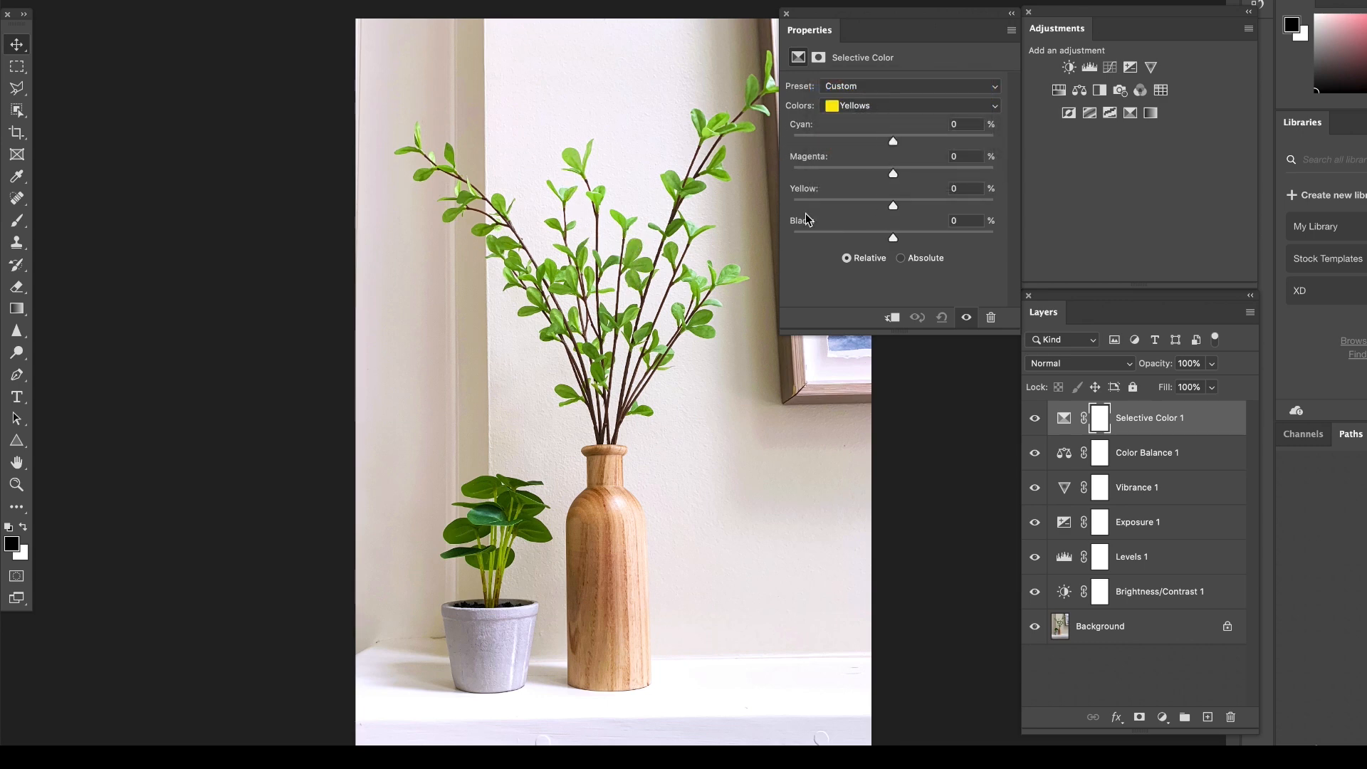
mouse_move(893, 237)
mouse_down()
mouse_move(957, 237)
mouse_move(854, 238)
mouse_move(1024, 246)
mouse_move(819, 235)
mouse_move(903, 242)
mouse_up()
mouse_move(893, 237)
mouse_down()
mouse_move(924, 237)
mouse_move(819, 238)
mouse_move(907, 239)
mouse_up()
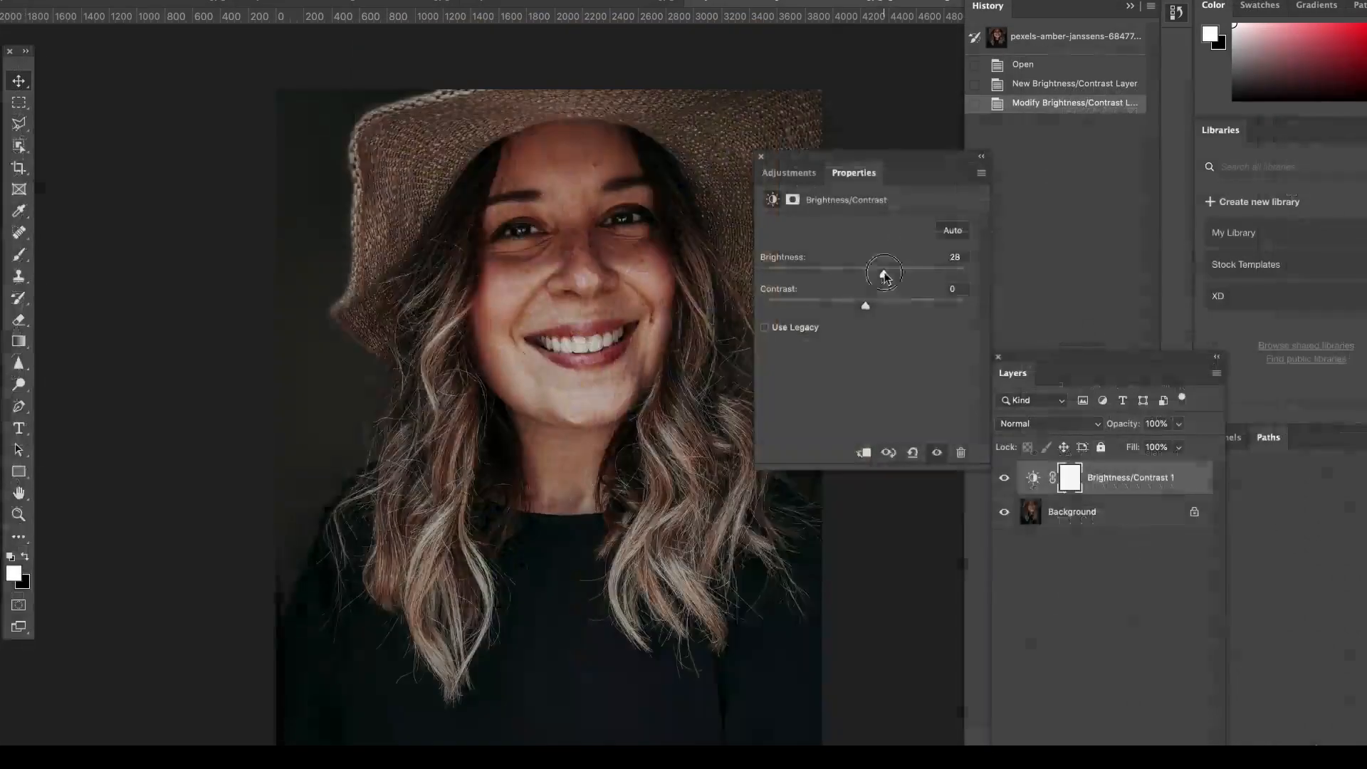
Add a Vibrance adjustment layer to the portrait photo and raise its Vibrance.
click(789, 173)
click(879, 212)
drag(866, 243, 892, 245)
click(789, 173)
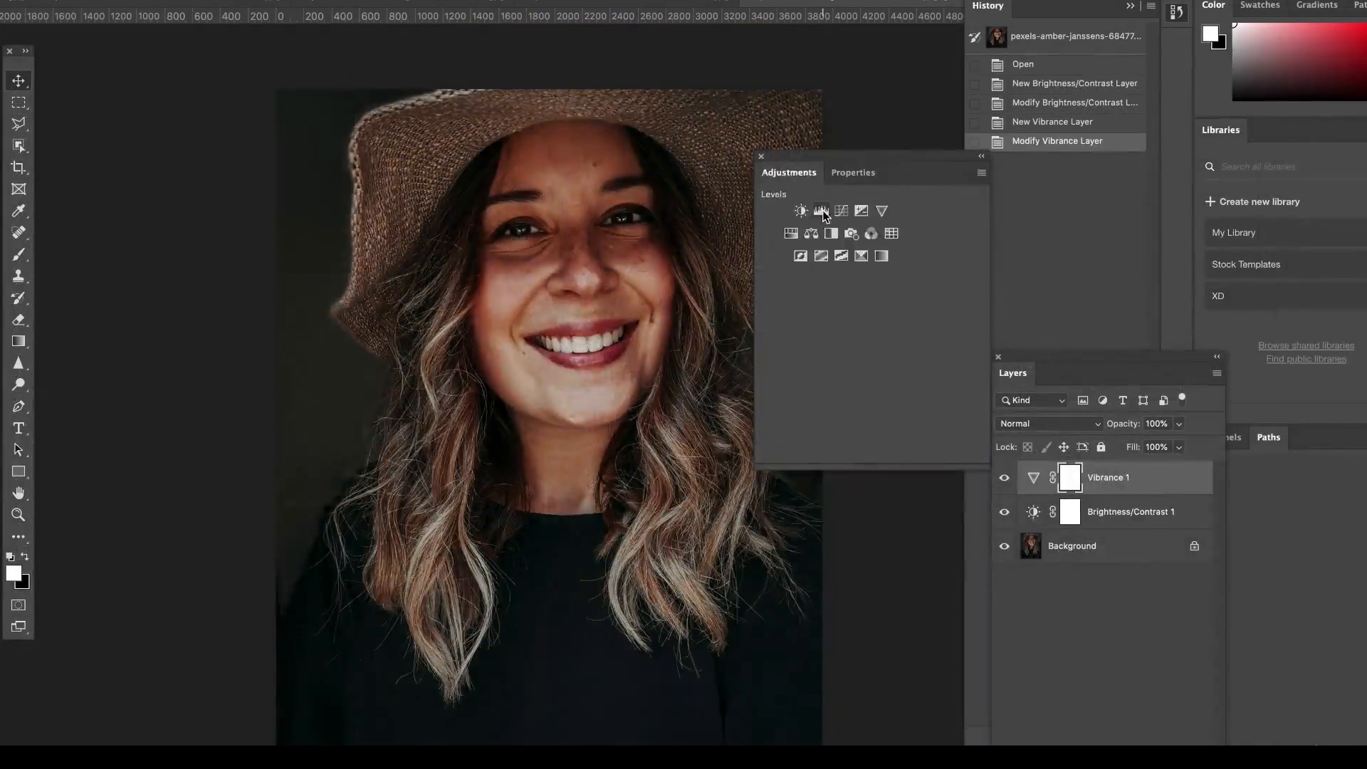
Add a Levels layer to the portrait with white input 243 and black output 6, and adjust an Exposure layer above it.
click(819, 211)
drag(967, 397, 908, 397)
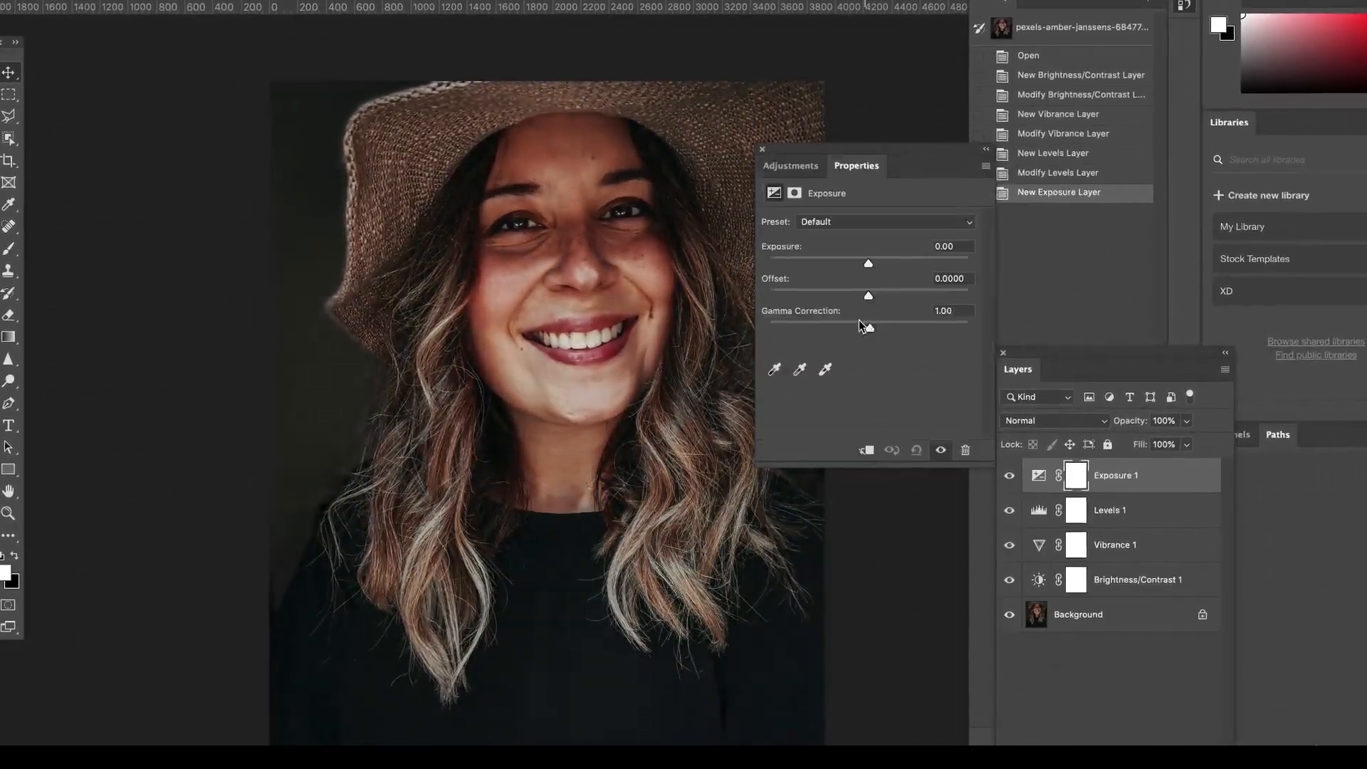
drag(869, 327, 865, 328)
drag(869, 296, 868, 296)
drag(868, 263, 879, 260)
Add a Hue/Saturation adjustment layer above the portrait's Exposure layer.
click(799, 126)
click(802, 195)
click(800, 127)
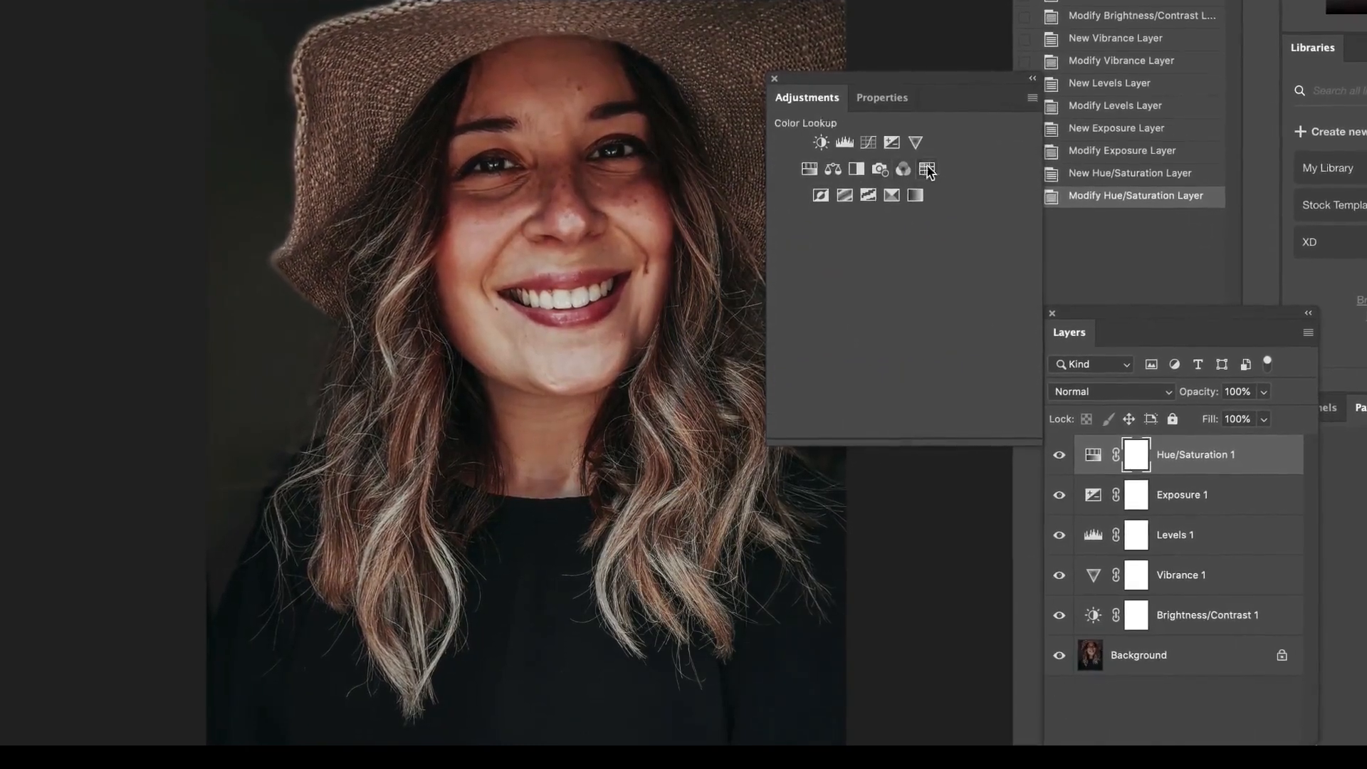
Add a Selective Color adjustment layer to the portrait and fine-tune the ink amounts of several color ranges.
click(891, 197)
mouse_move(898, 336)
mouse_down()
mouse_move(905, 224)
mouse_move(884, 333)
mouse_up()
click(890, 181)
click(887, 151)
click(890, 183)
click(890, 104)
drag(899, 224, 902, 224)
drag(899, 260, 863, 295)
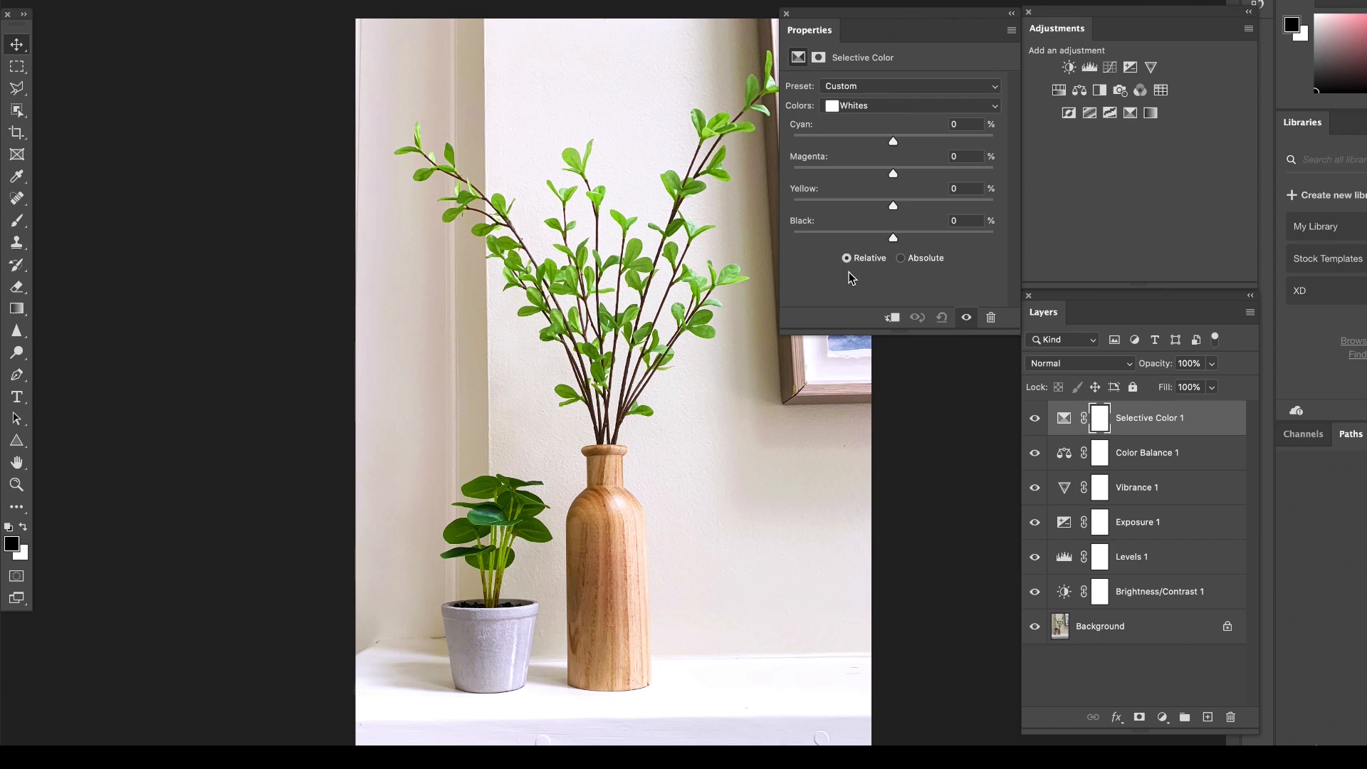
Return to the plant photo, unlock its Background as a regular layer and convert that layer to a Smart Object.
click(1125, 636)
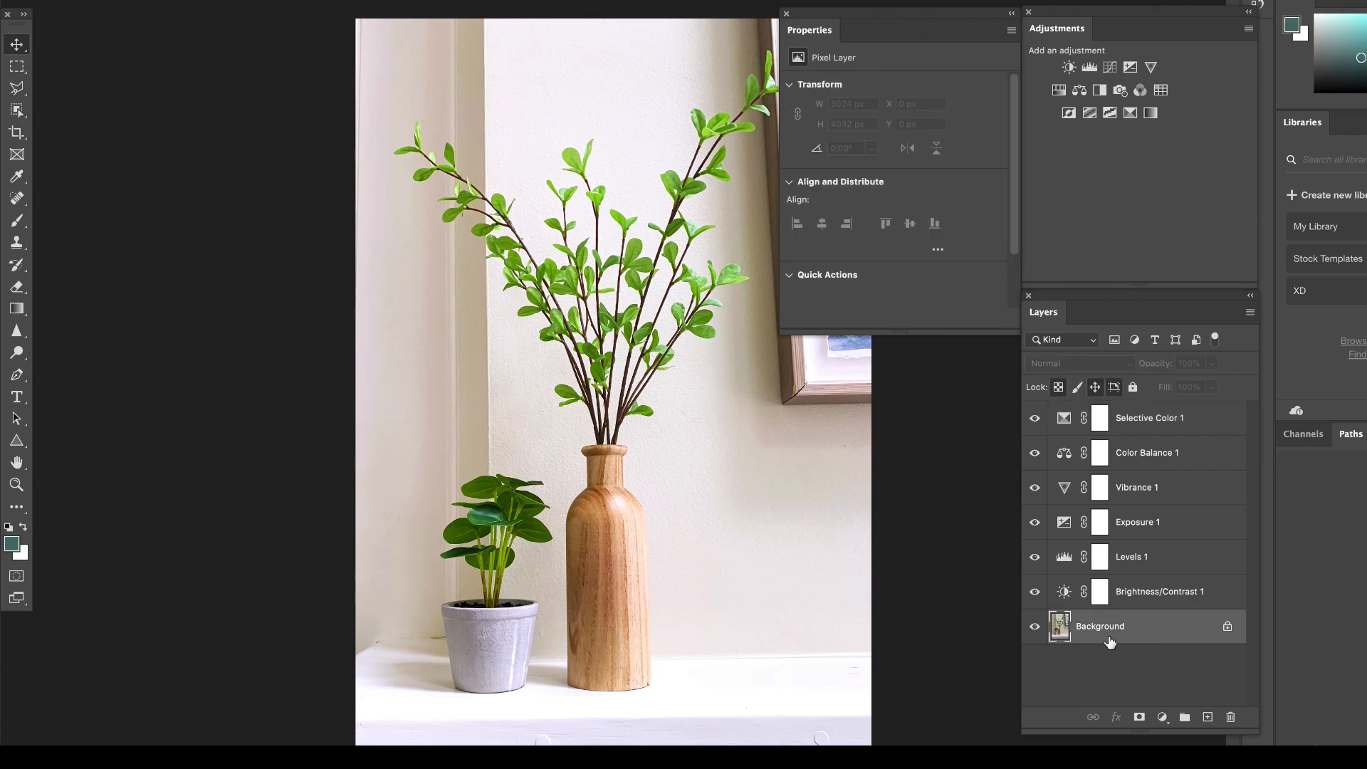
double_click(1155, 633)
click(917, 365)
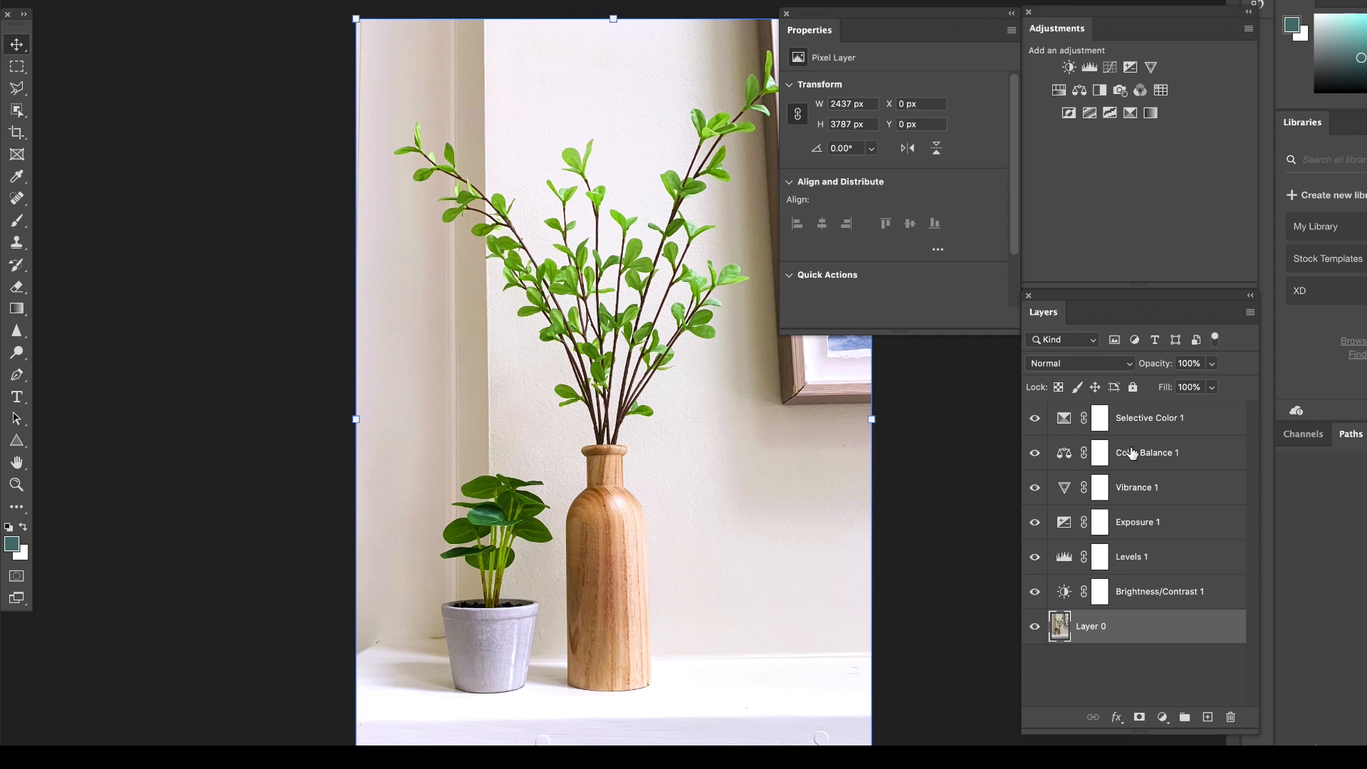
right_click(1144, 632)
click(1193, 346)
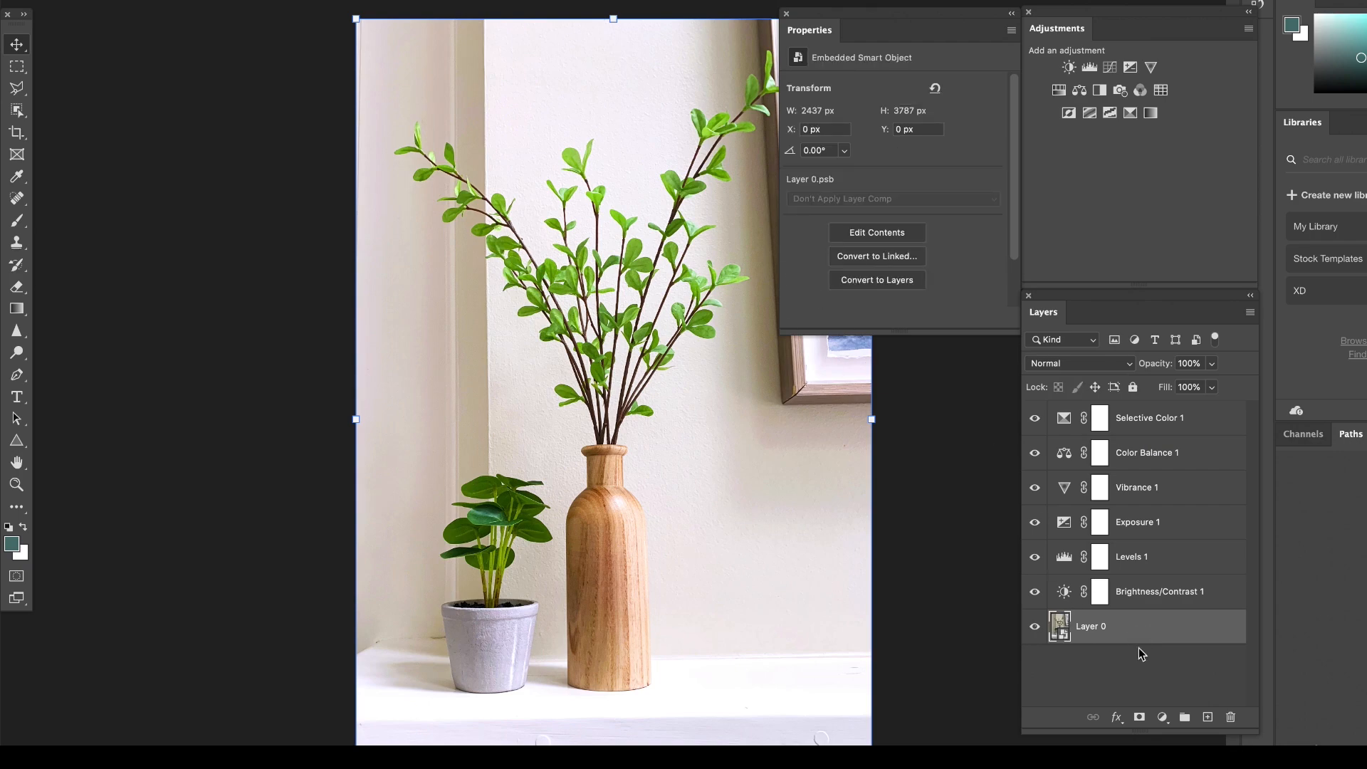
Apply the Sharpen filter to the plant photo's Smart Object as a smart filter.
click(397, 0)
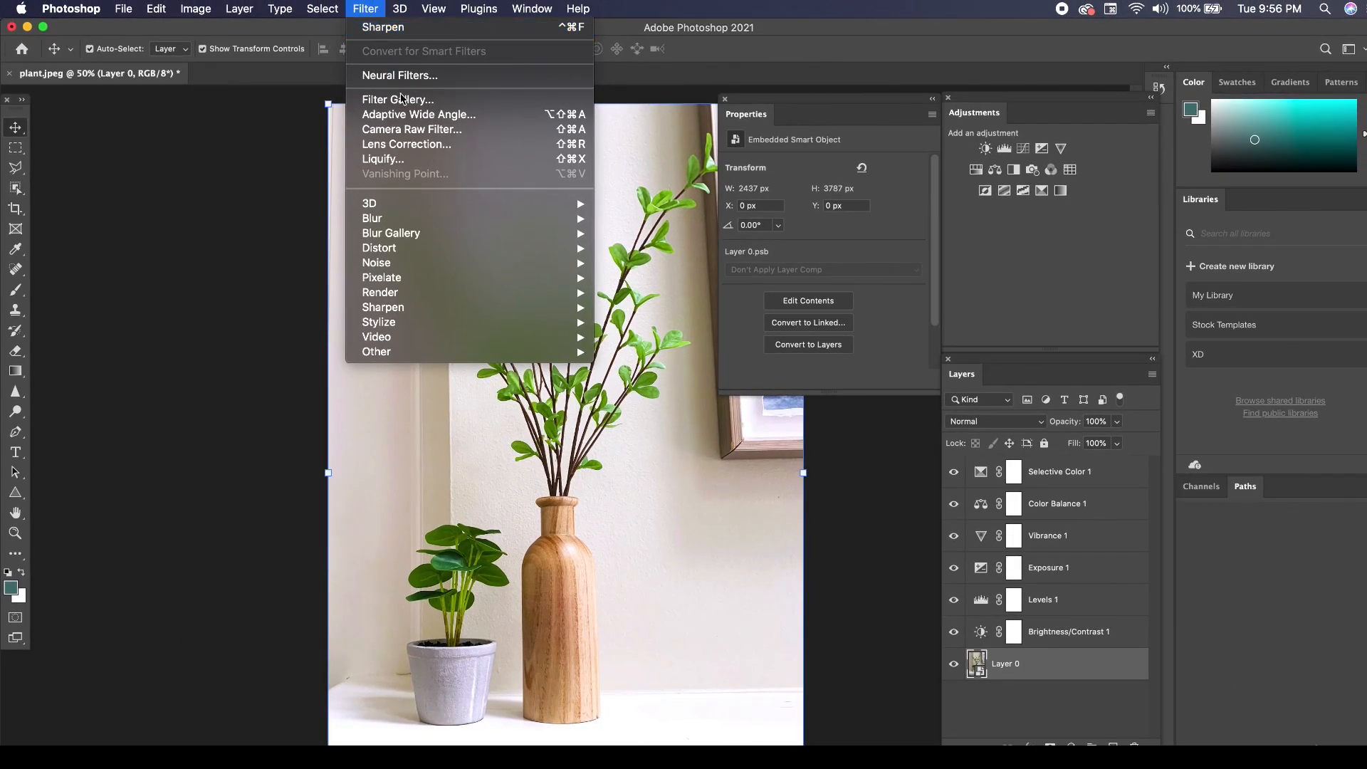
mouse_move(474, 313)
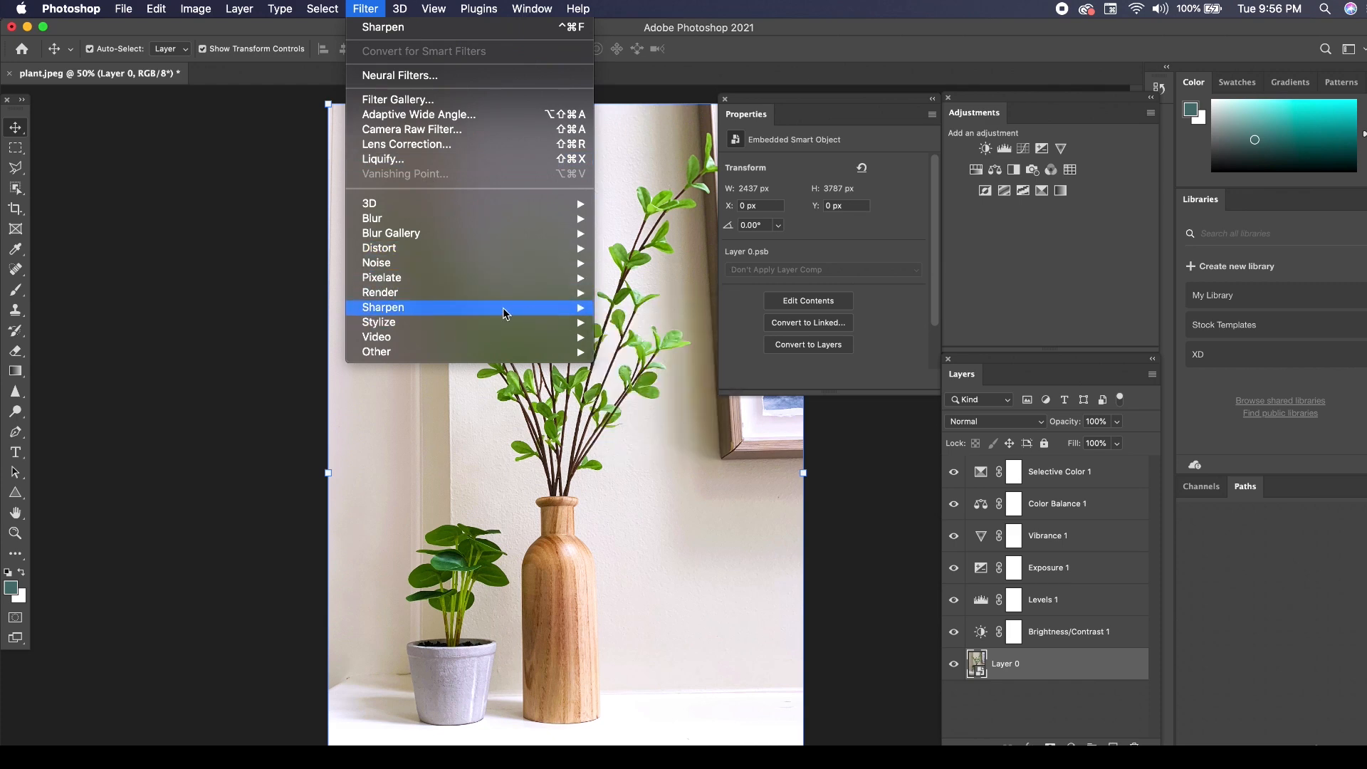
click(636, 327)
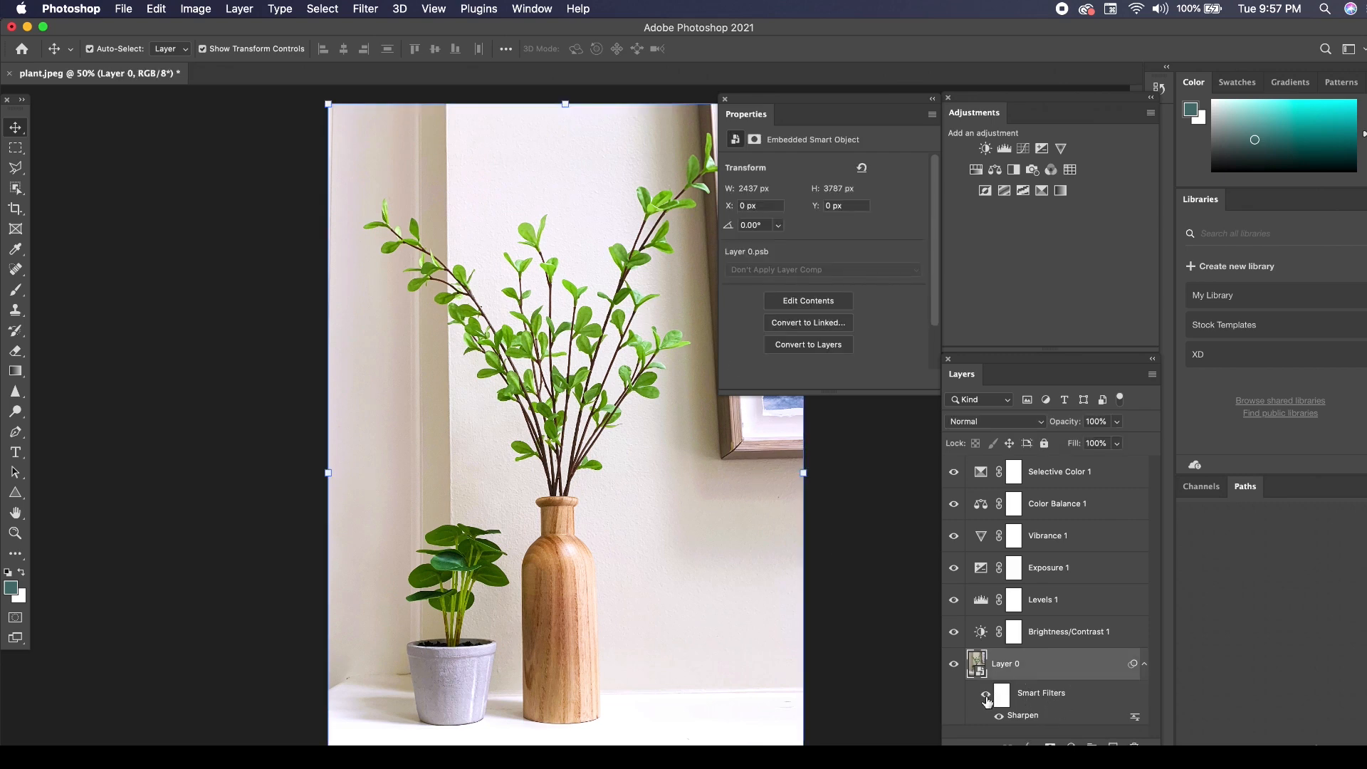
click(910, 564)
Group all the adjustment layers from Selective Color 1 down to Brightness/Contrast 1.
click(1046, 477)
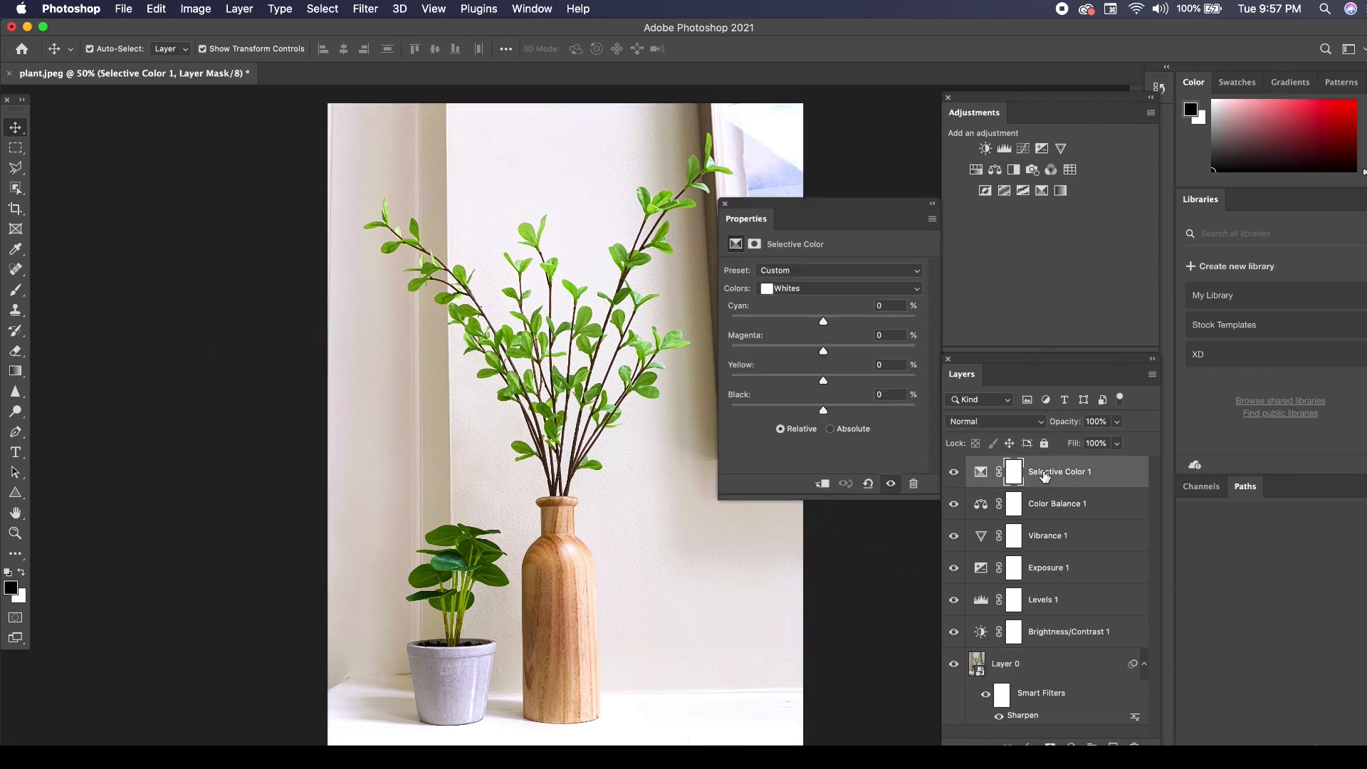
shift+click(1035, 630)
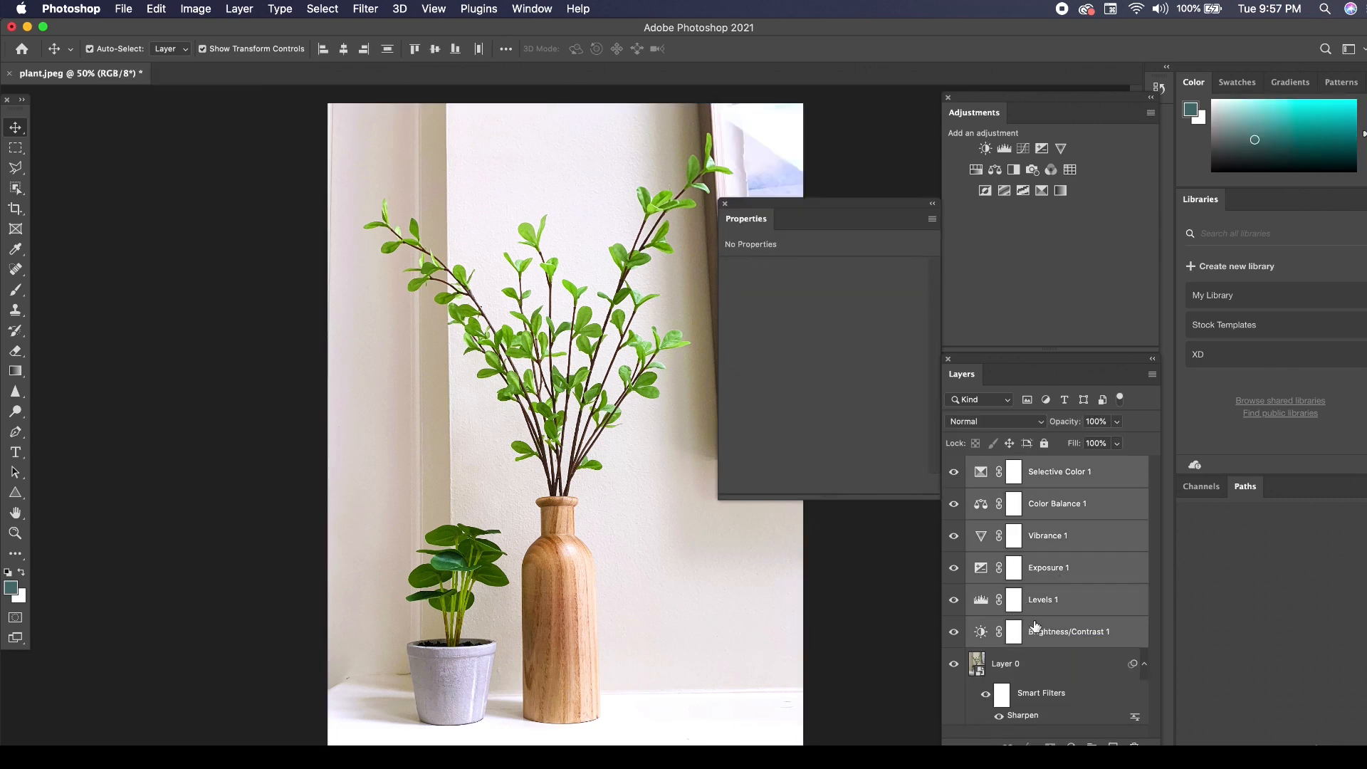
click(1091, 743)
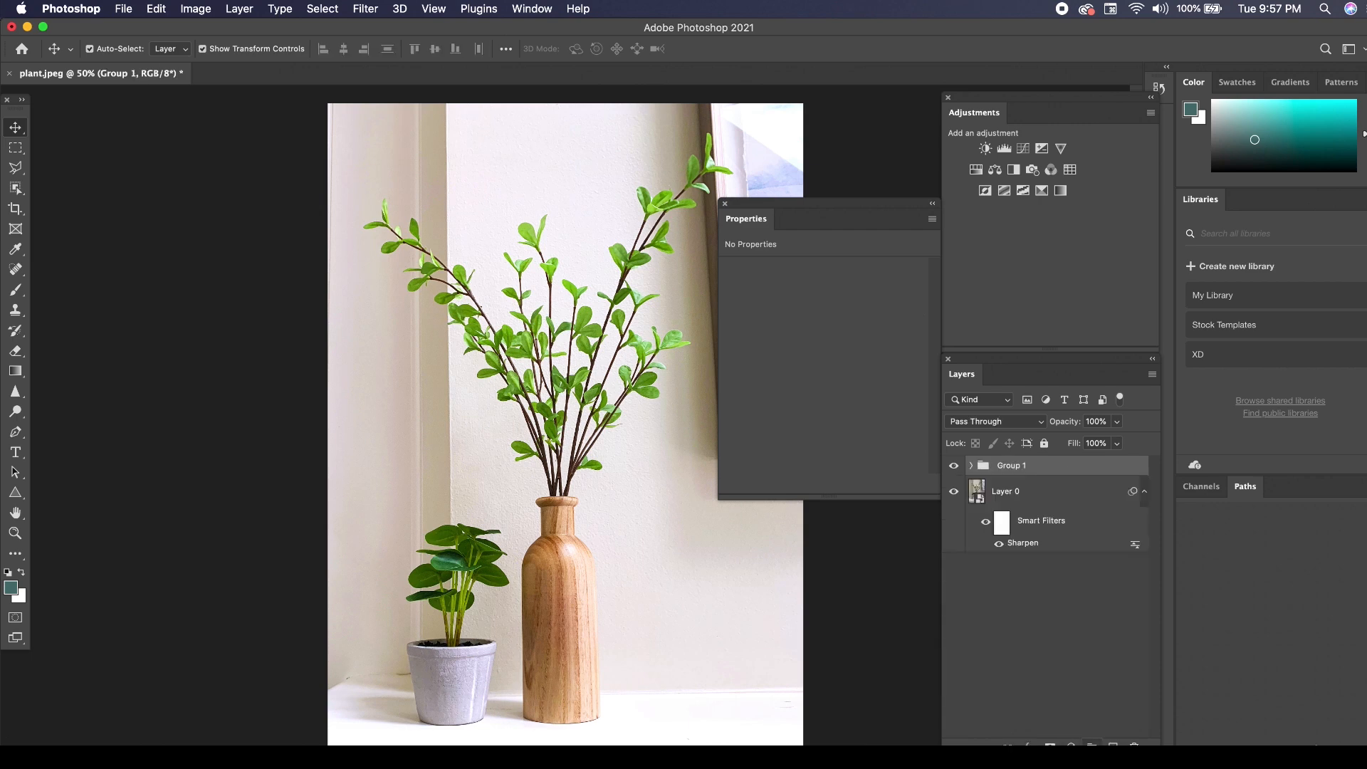
Toggle the adjustment group's visibility several times to compare the plant photo before and after.
click(954, 466)
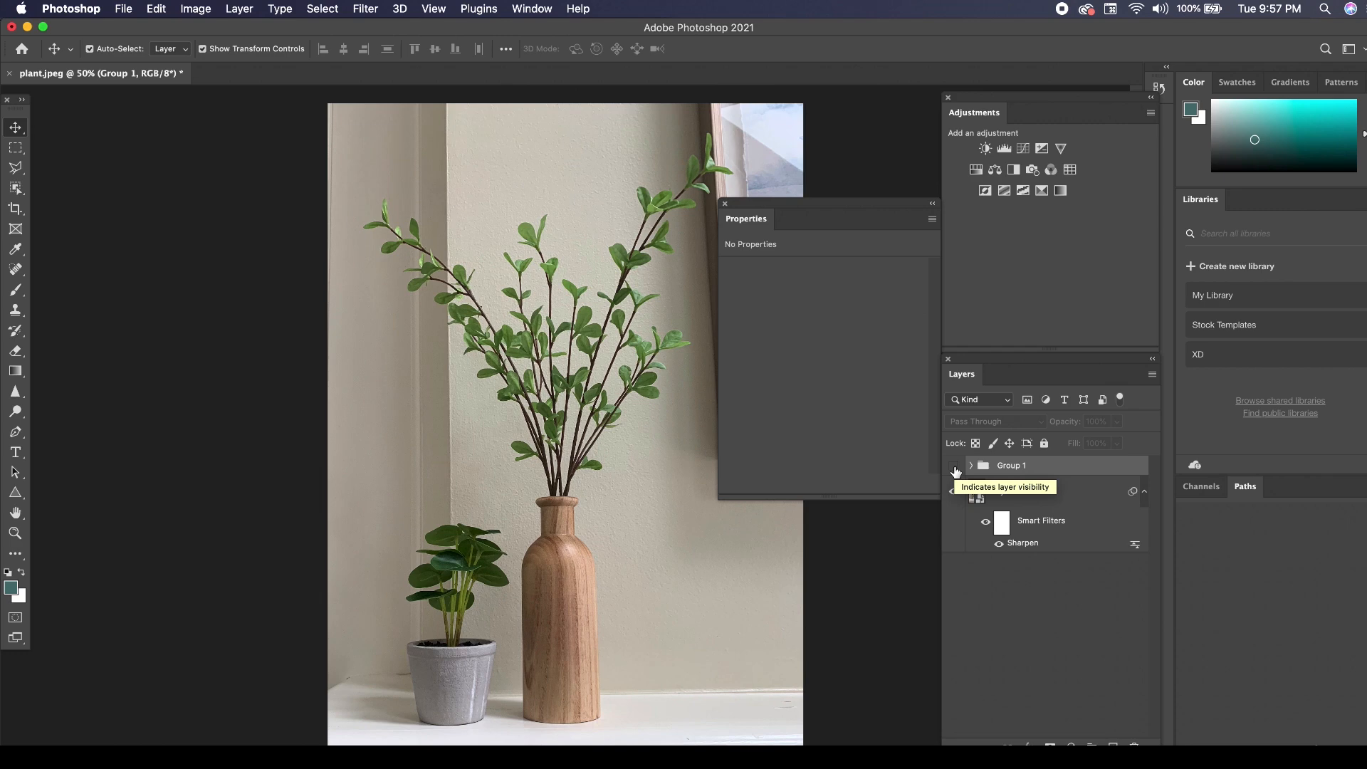
click(955, 469)
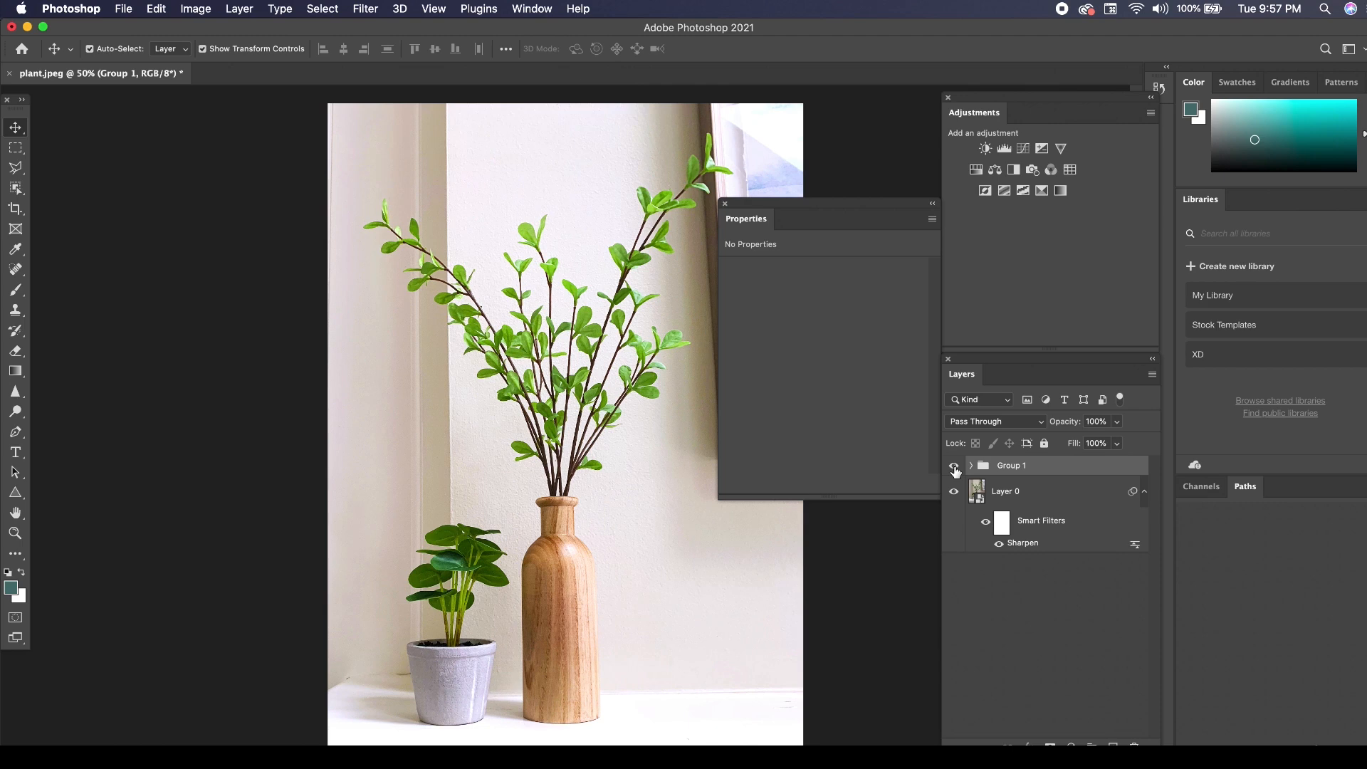
click(954, 469)
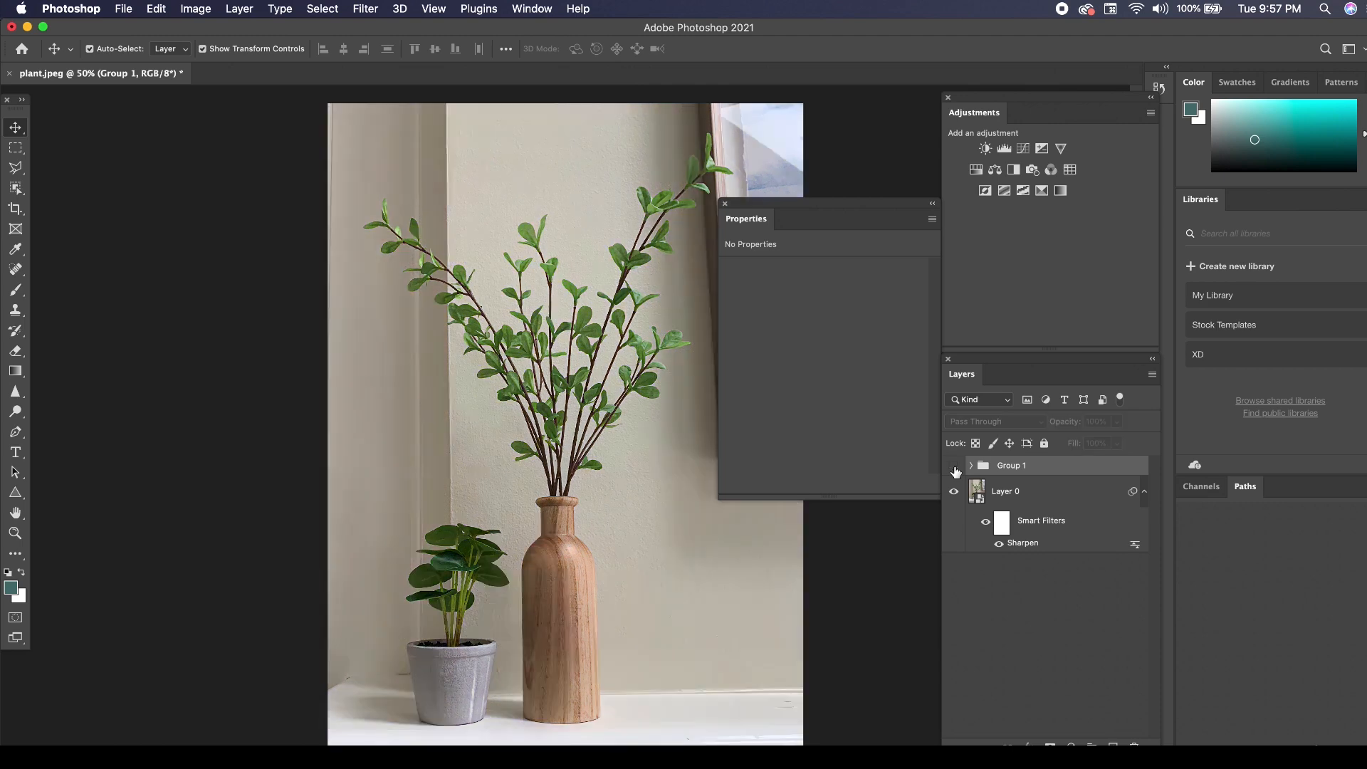
click(954, 469)
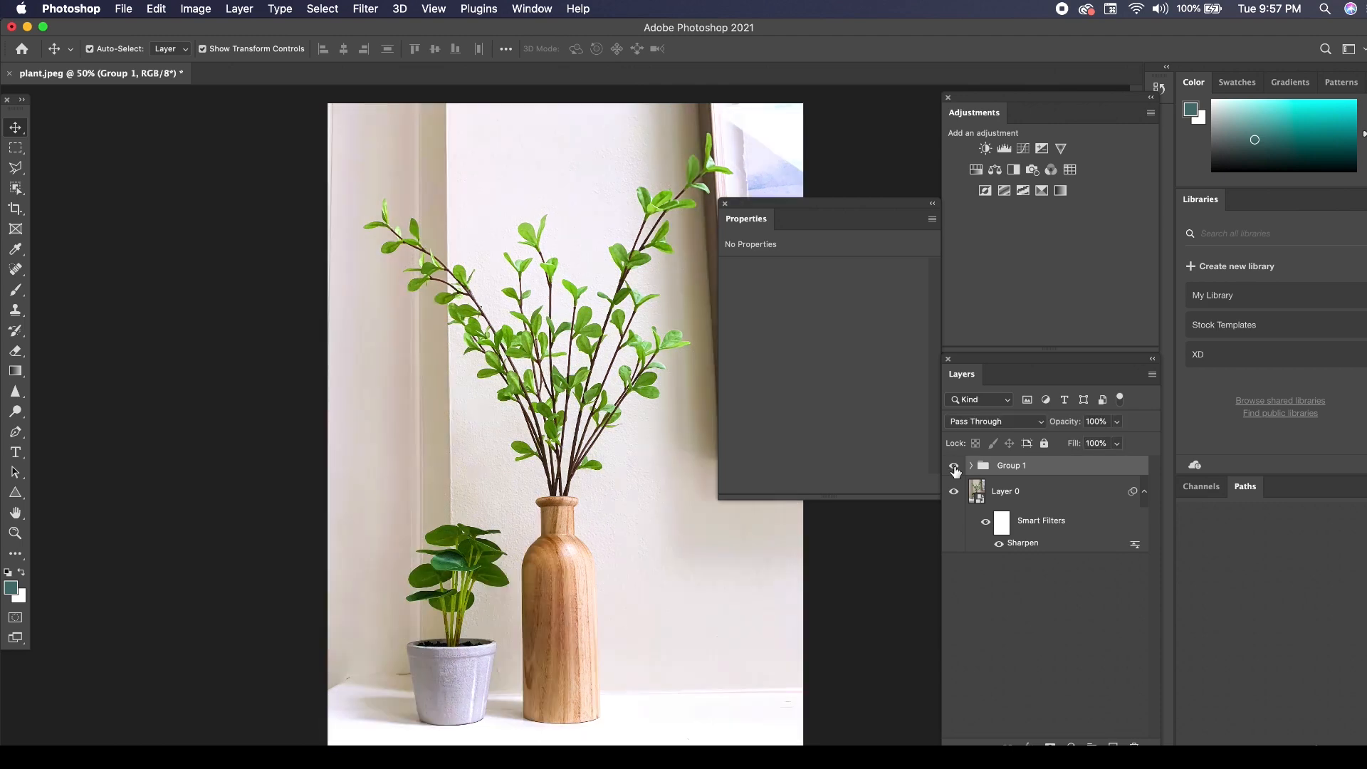
click(955, 469)
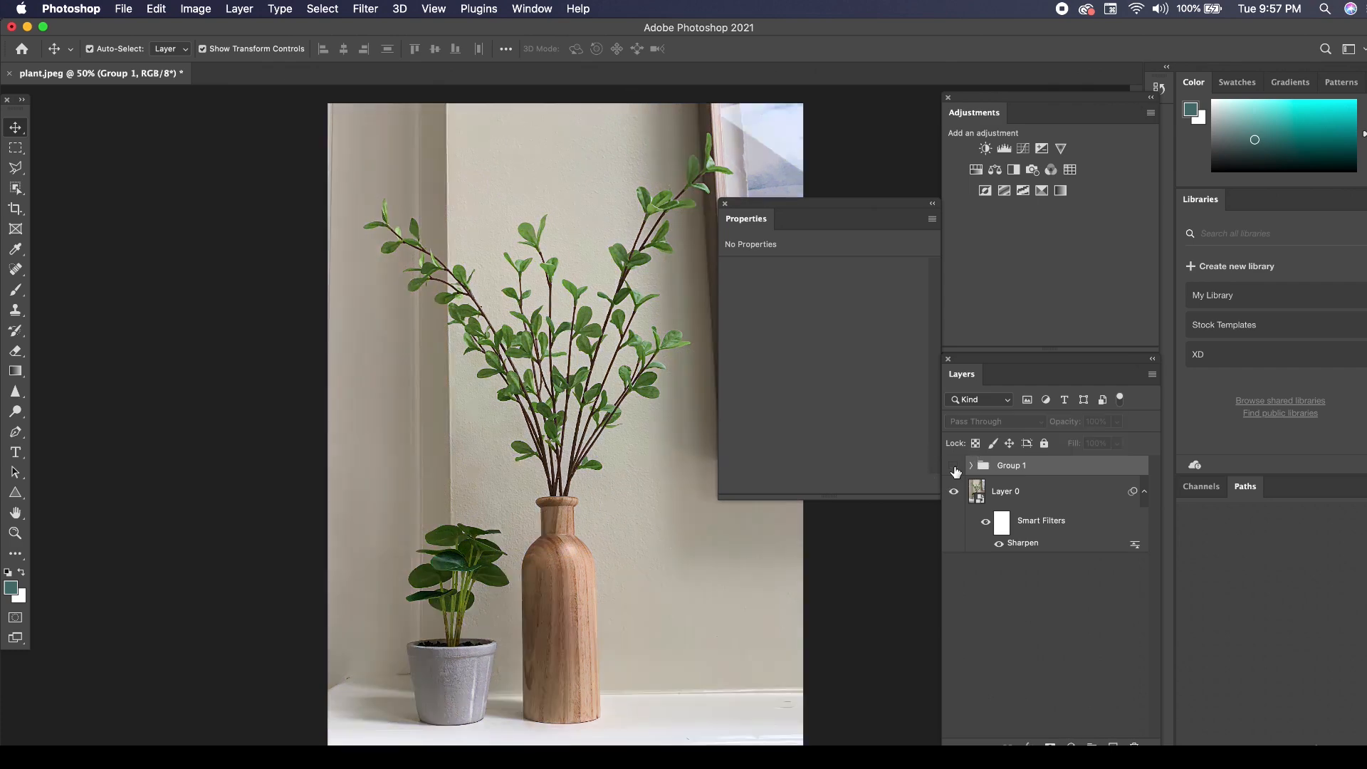
click(955, 468)
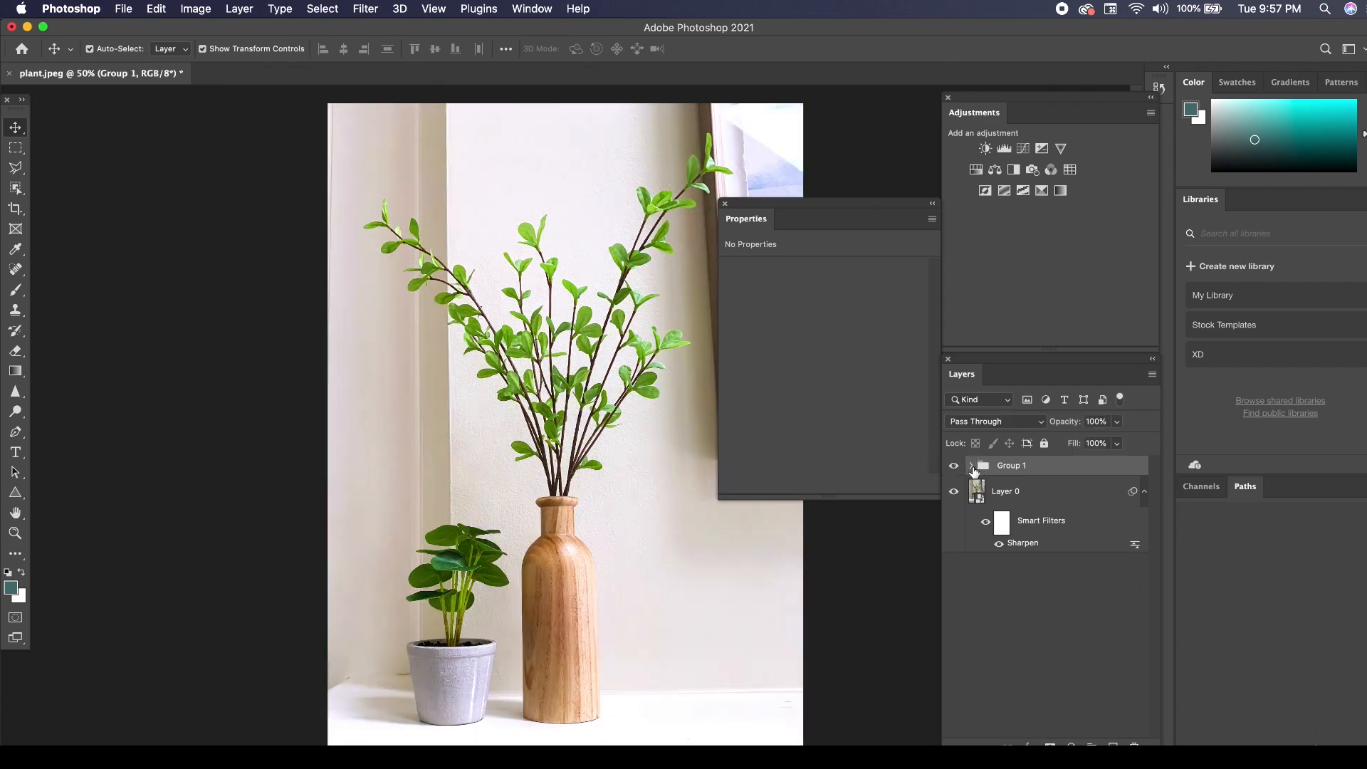
Remove the Exposure and Levels layers from the group and set the Brightness/Contrast layer's Brightness to 24.
click(972, 467)
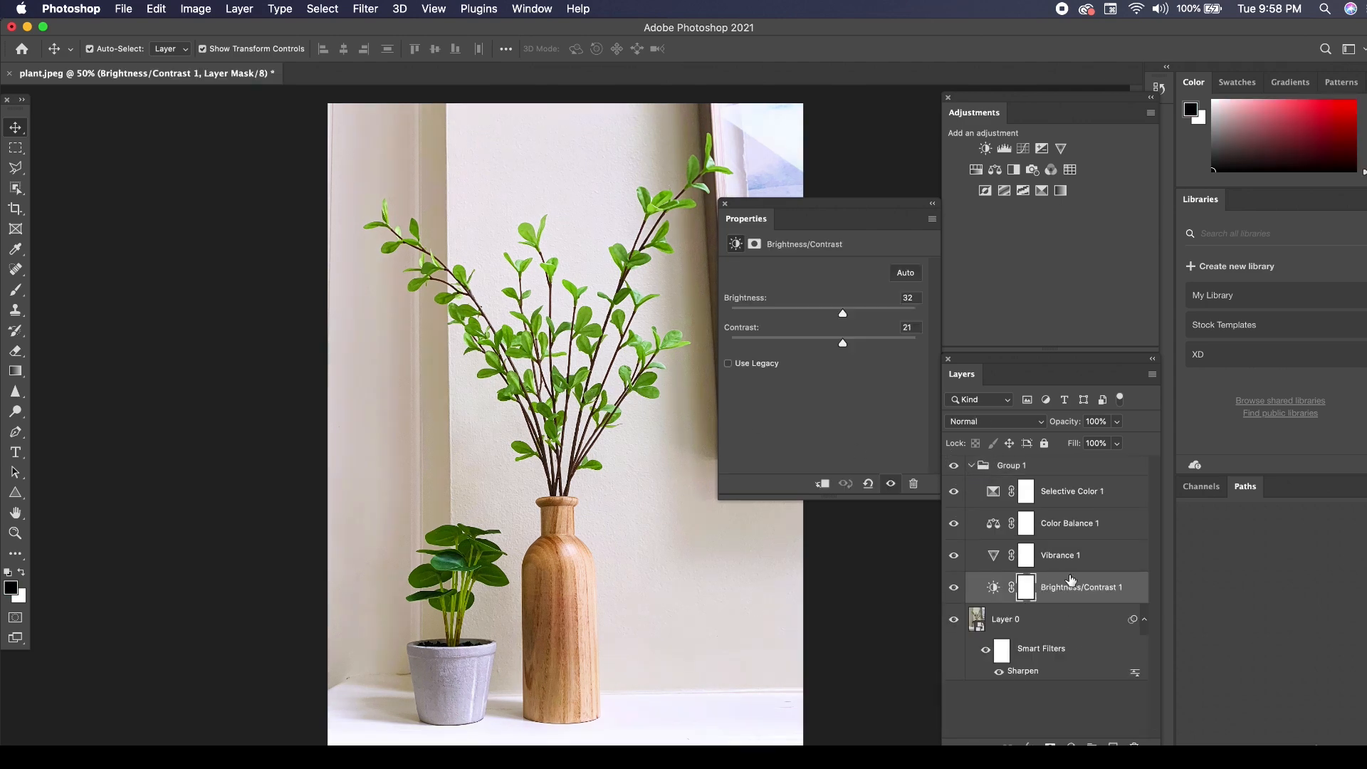
click(1054, 553)
click(1059, 589)
drag(843, 313, 838, 317)
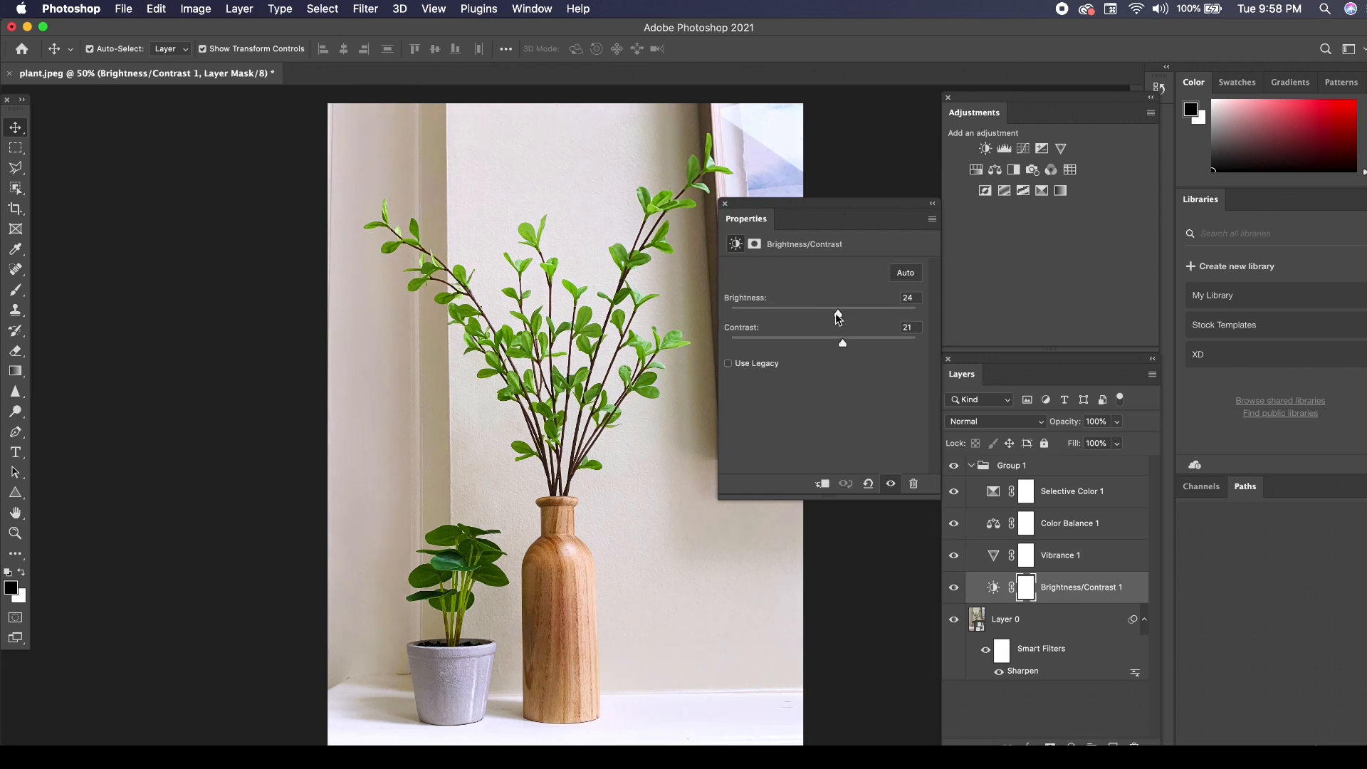
Collapse the adjustment group and toggle its visibility to compare the revised edit with the original.
click(969, 467)
click(954, 465)
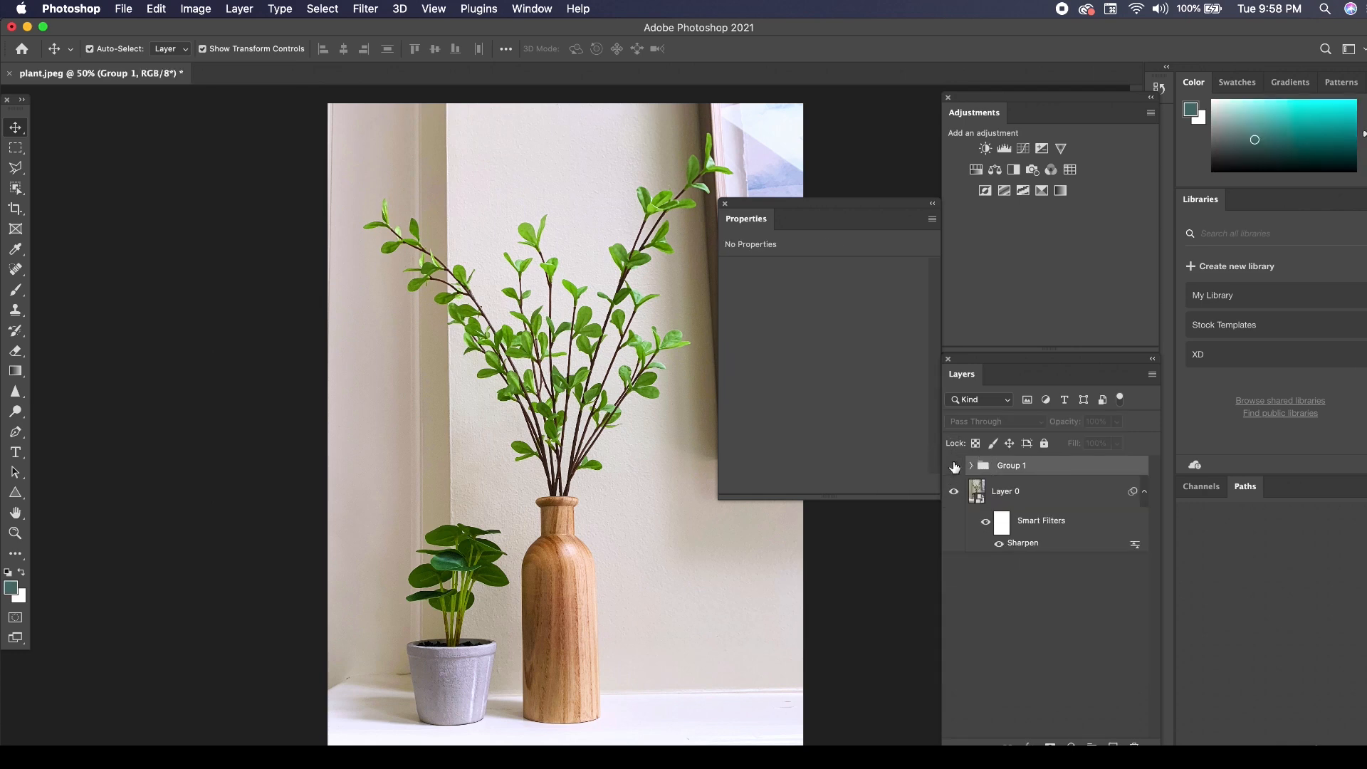
click(954, 465)
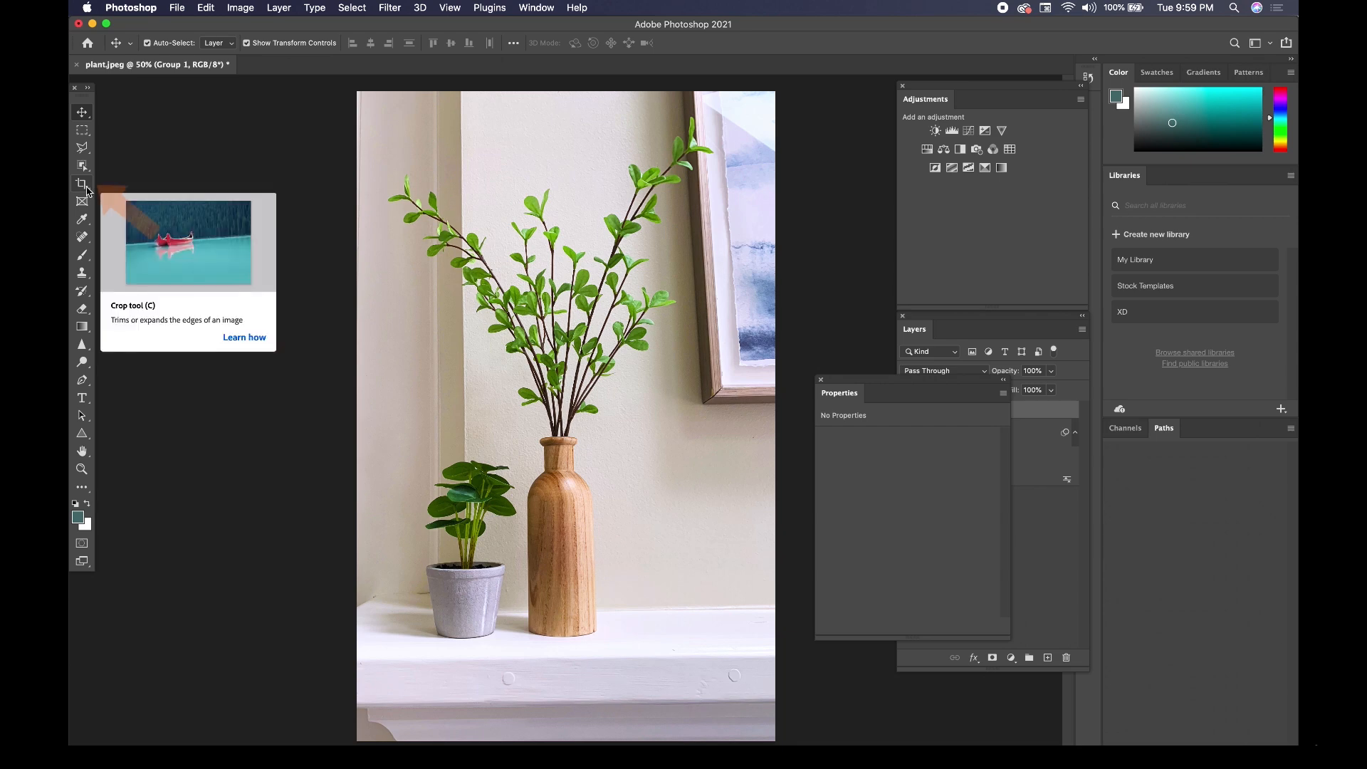
Crop the plant photo vertically, trimming the shelf's front edge at the base and a small strip along the upper edge.
click(87, 189)
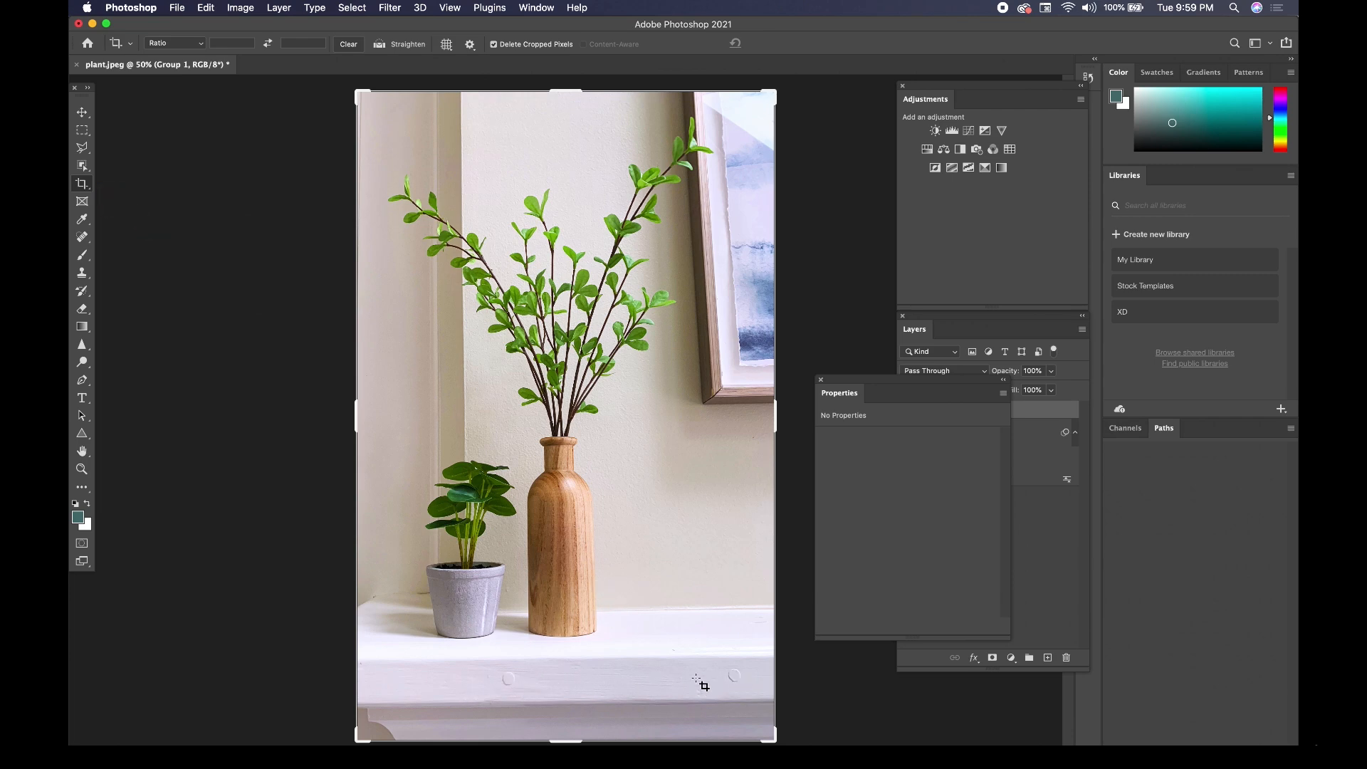
drag(571, 738, 576, 705)
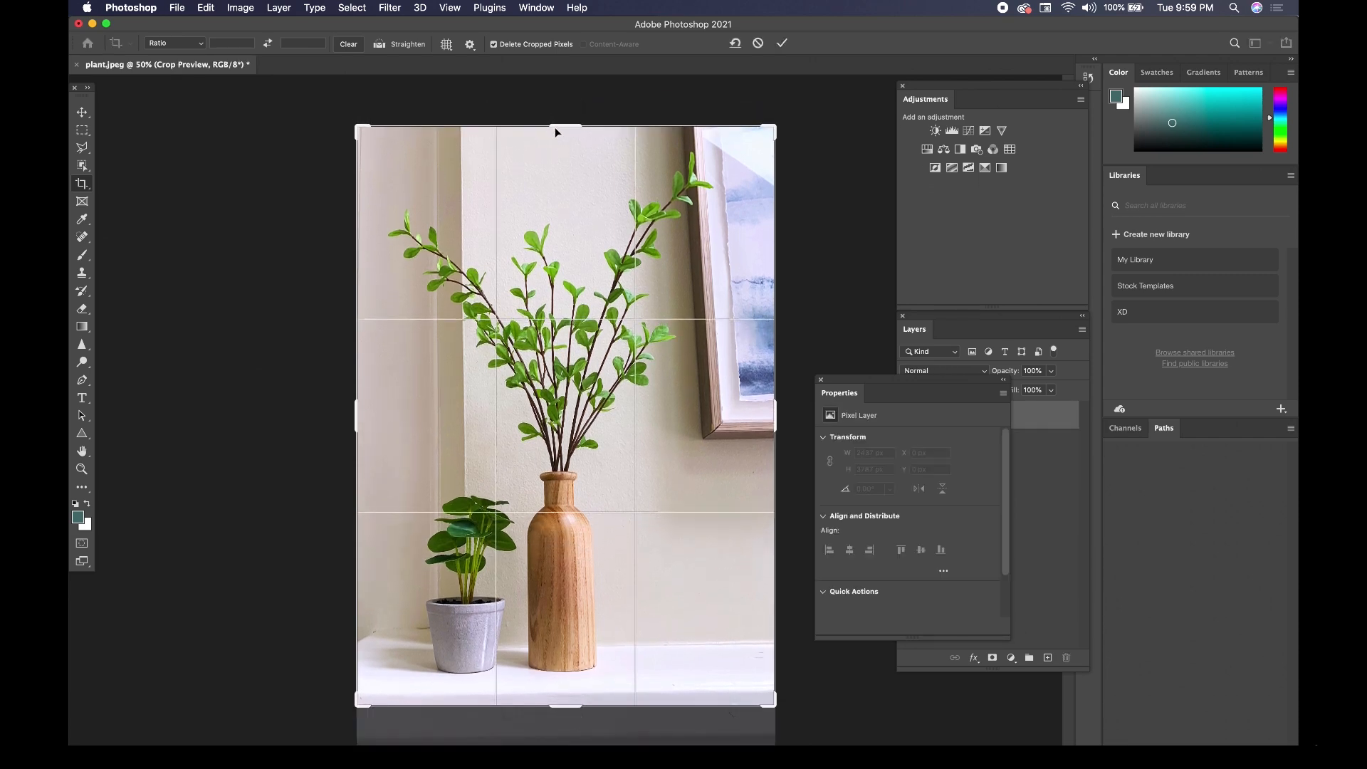
drag(568, 127, 568, 136)
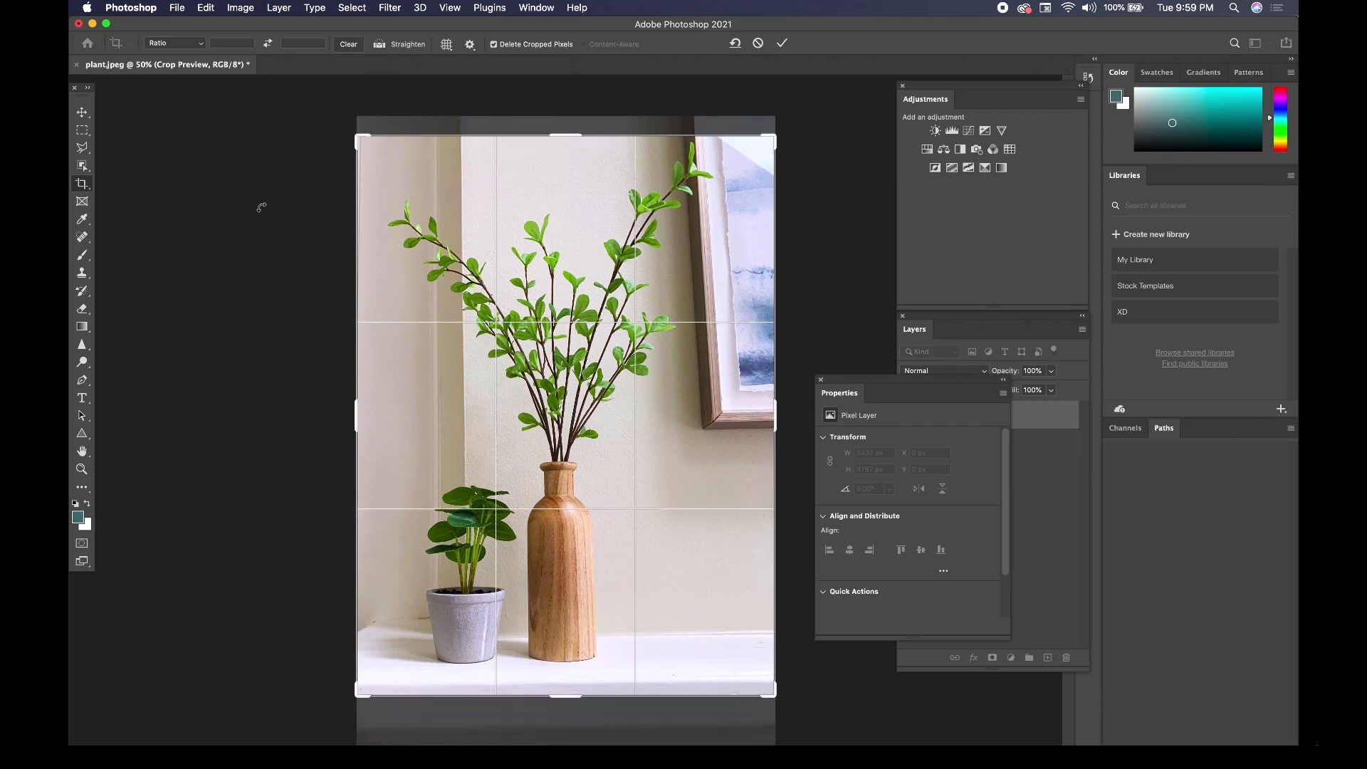
key(Return)
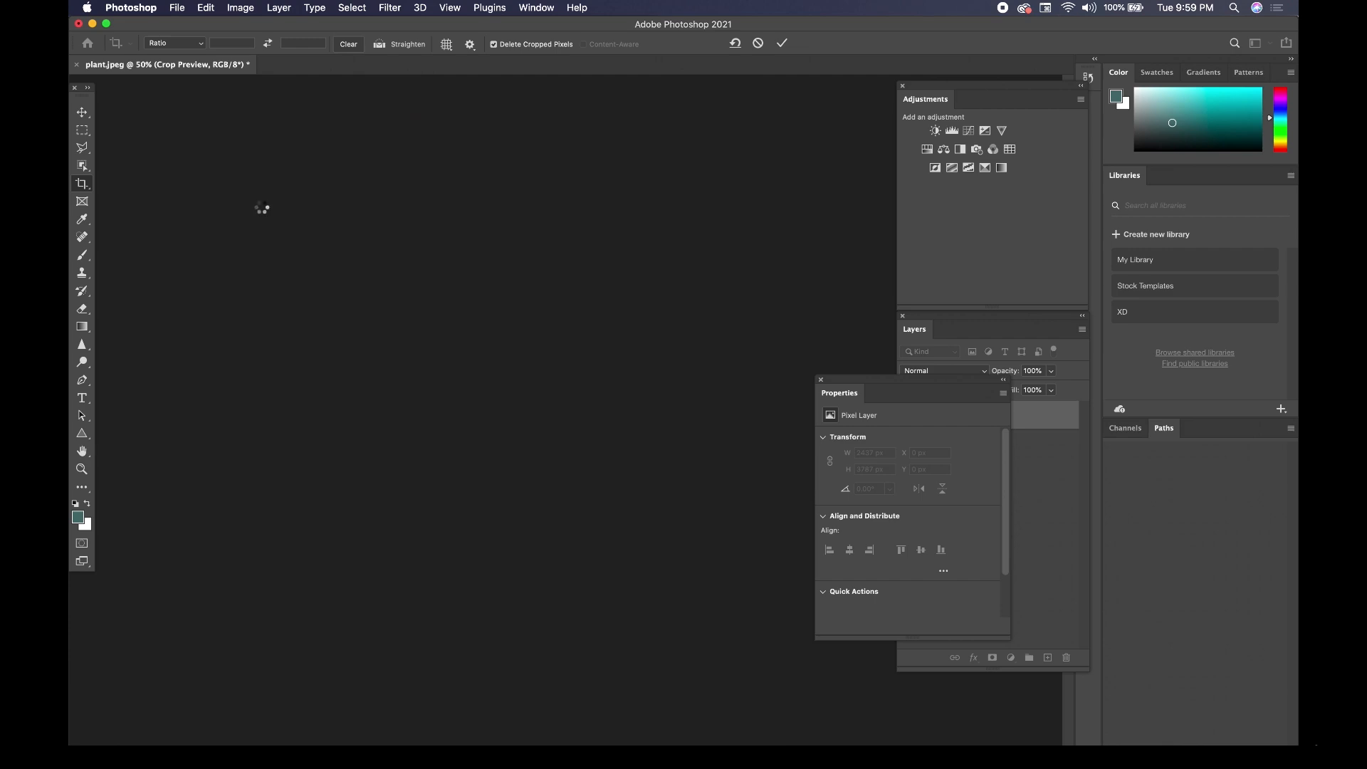
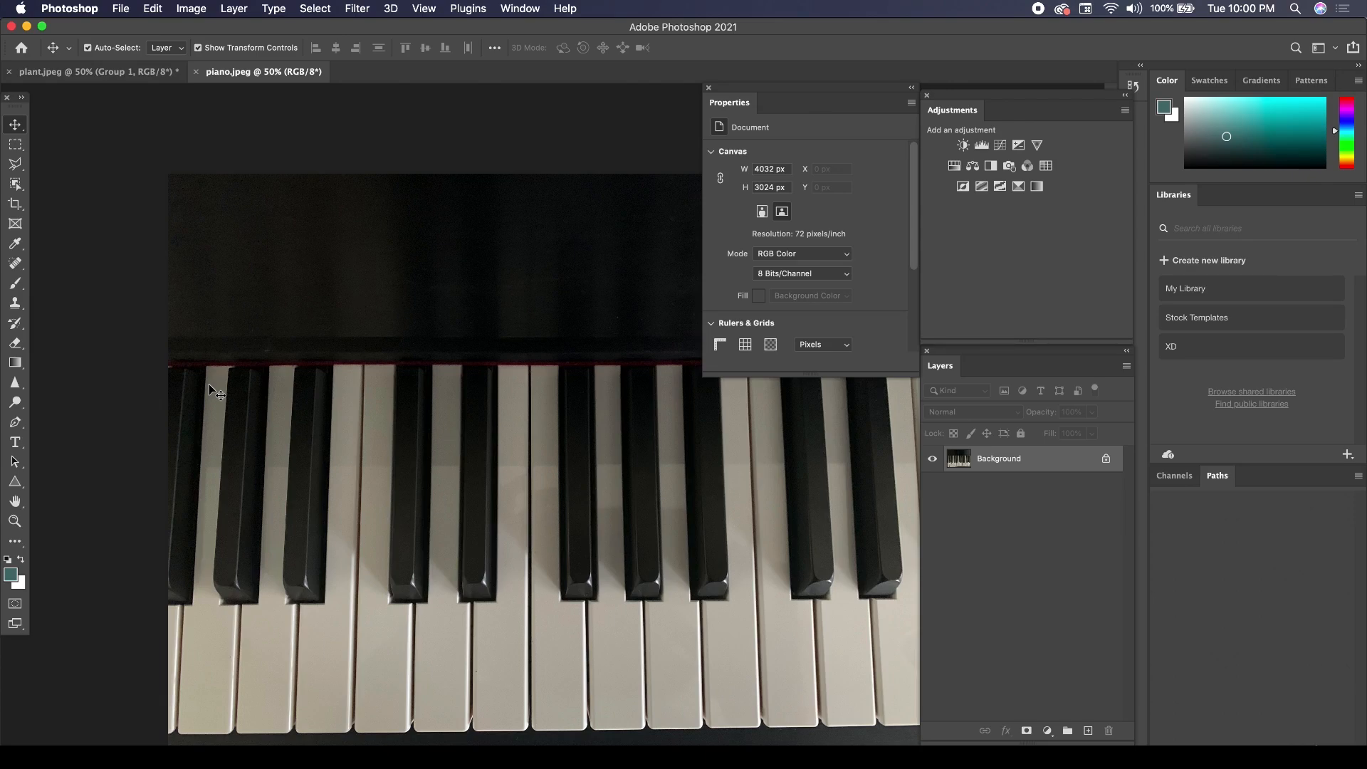
Unlock the piano photo's background as Layer 0 with default settings and convert it to a smart object.
double_click(1053, 470)
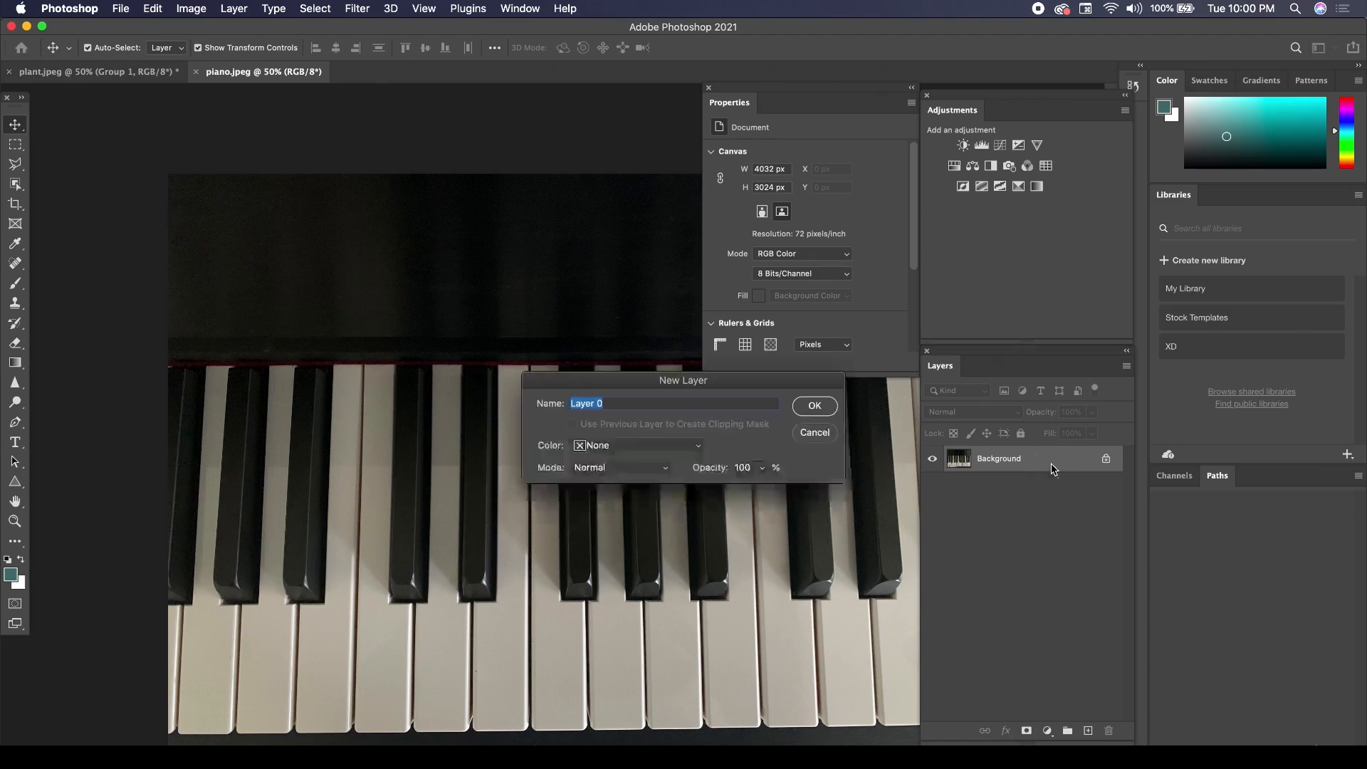
click(805, 417)
right_click(1051, 460)
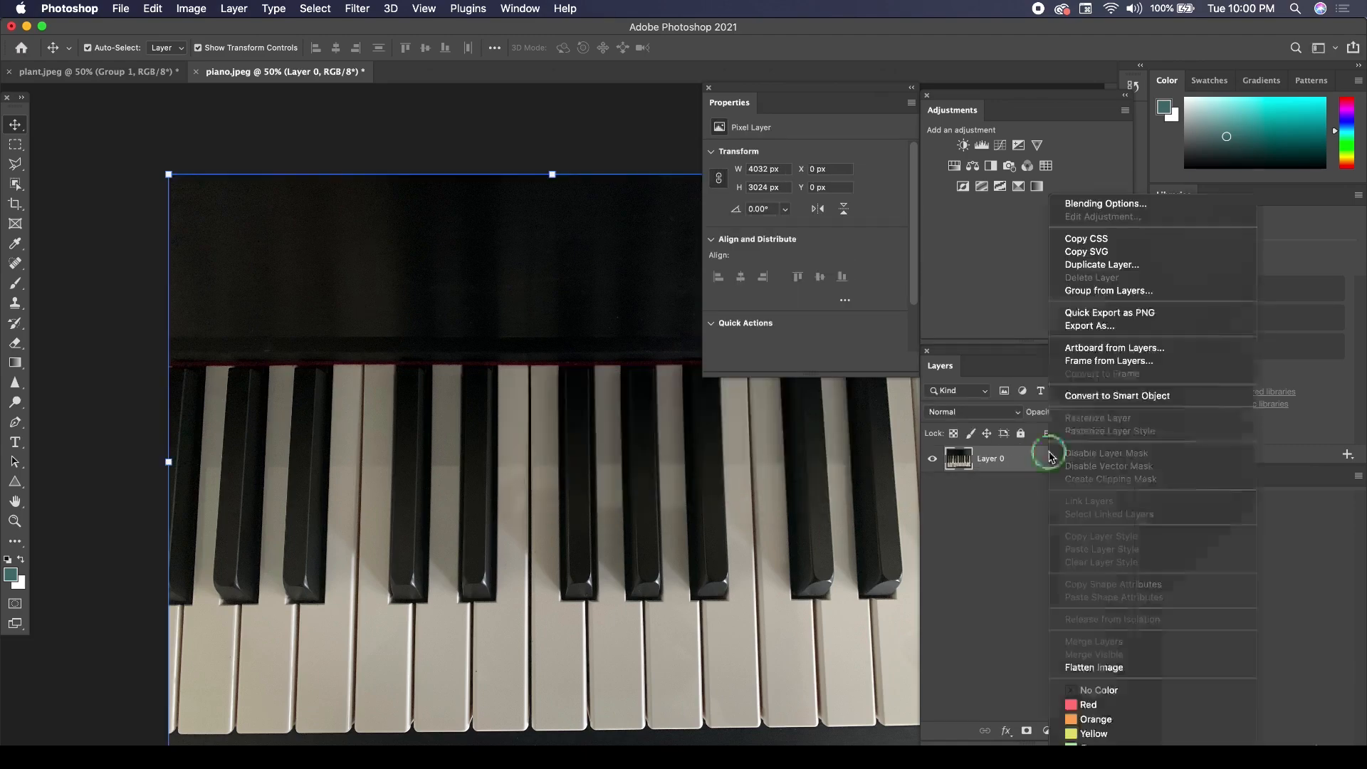
click(1089, 396)
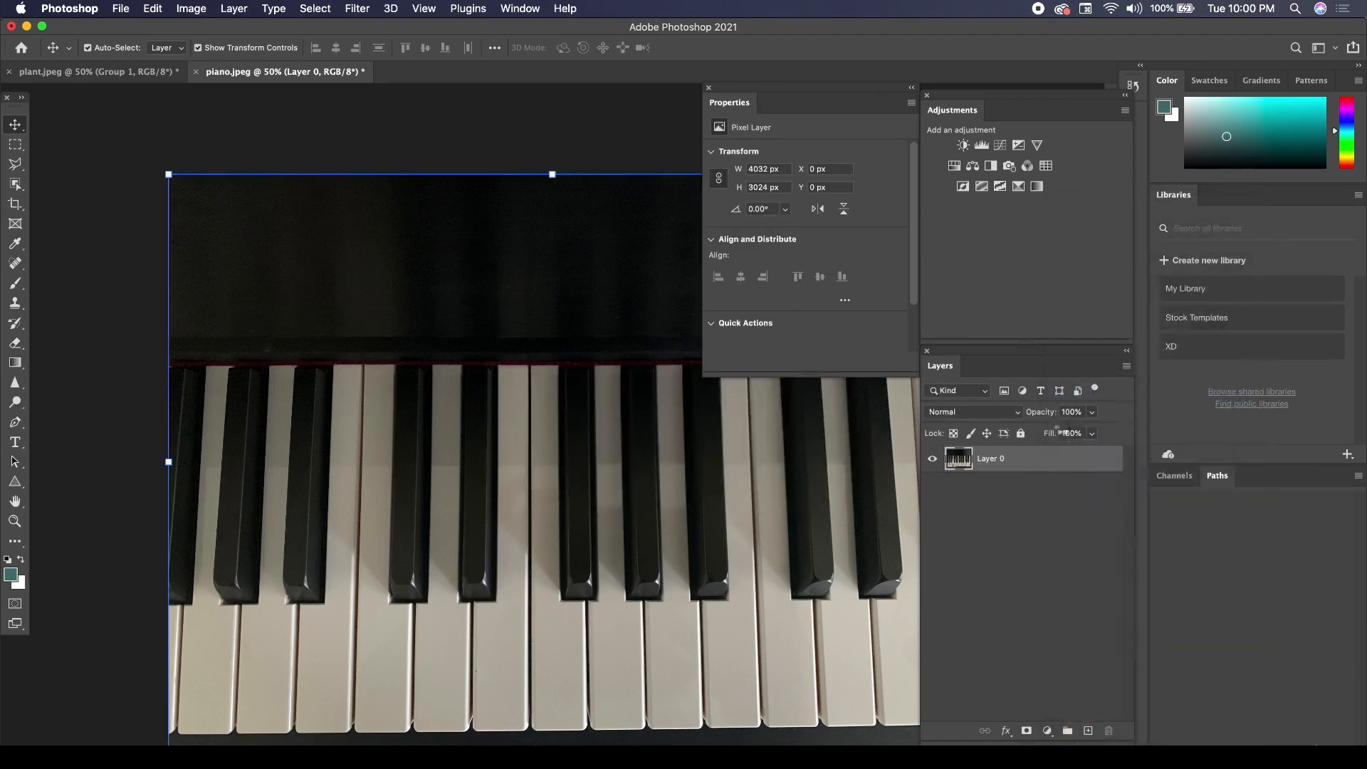
Reapply the last-used Sharpen filter to the piano layer as a smart filter and deselect the layer.
click(358, 10)
click(362, 27)
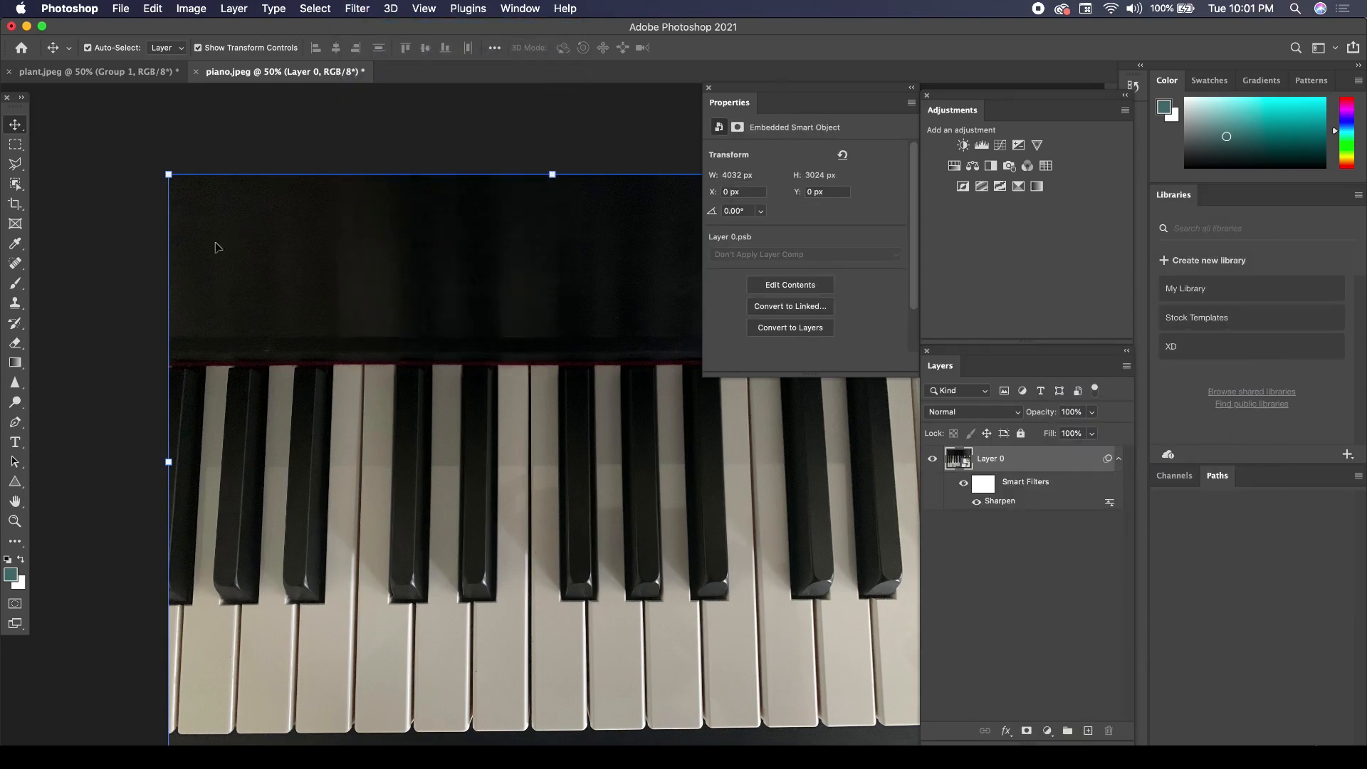
click(92, 279)
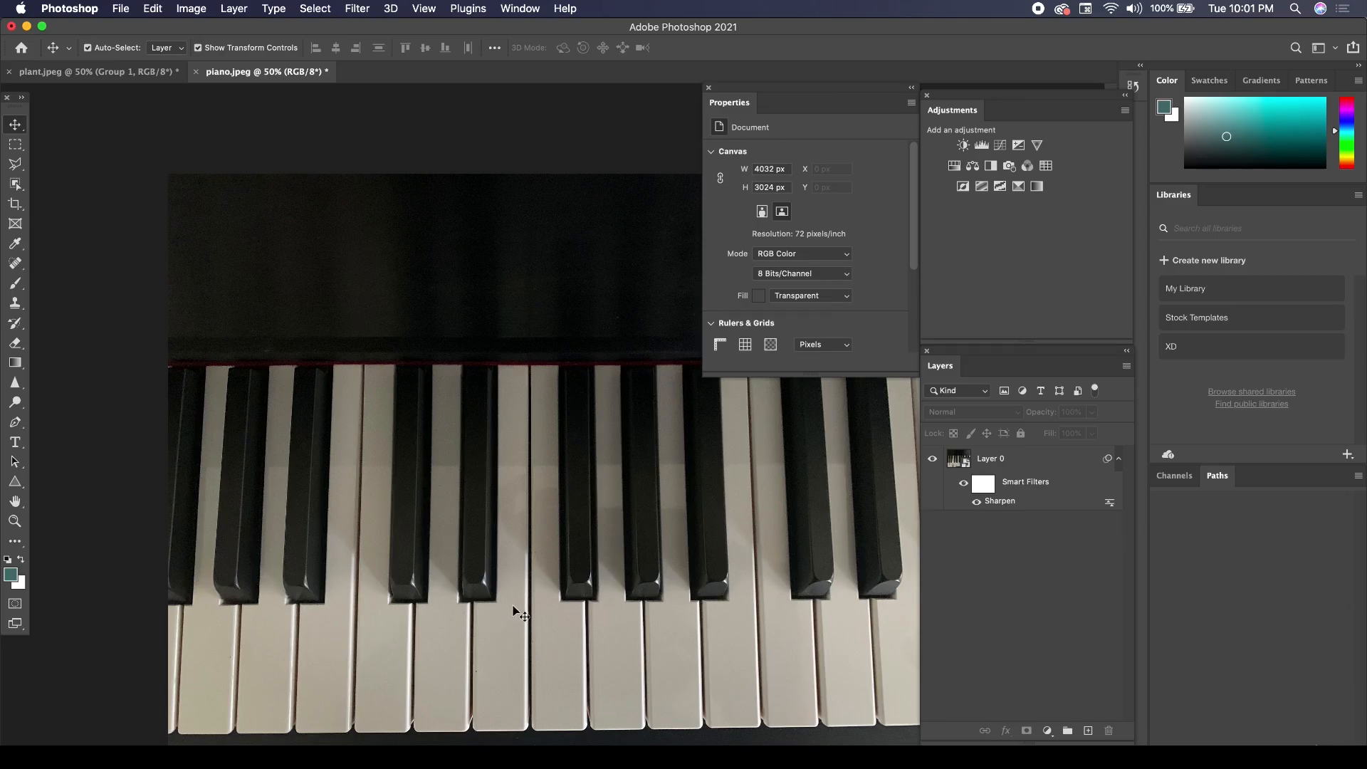
Add a Black & White adjustment layer over the piano photo and toggle its visibility to compare with the color version.
click(991, 168)
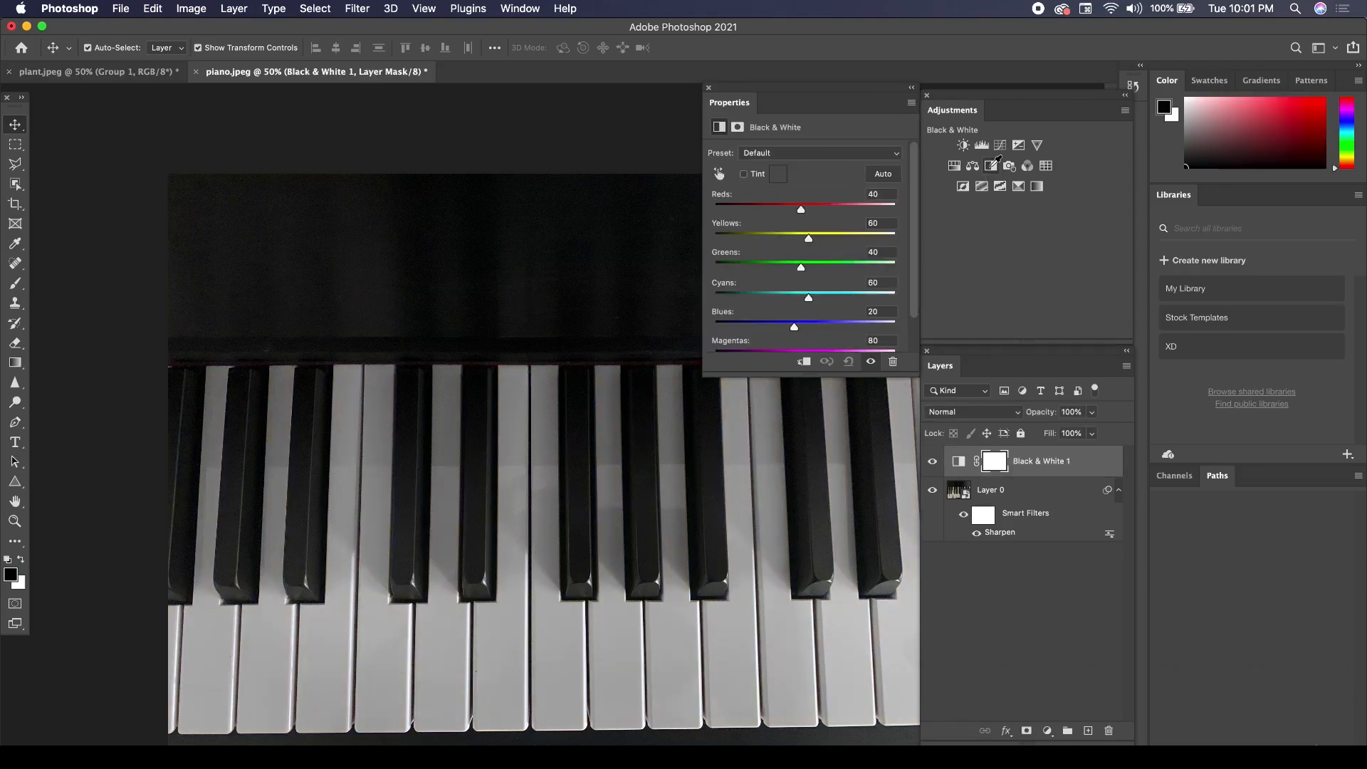
click(933, 462)
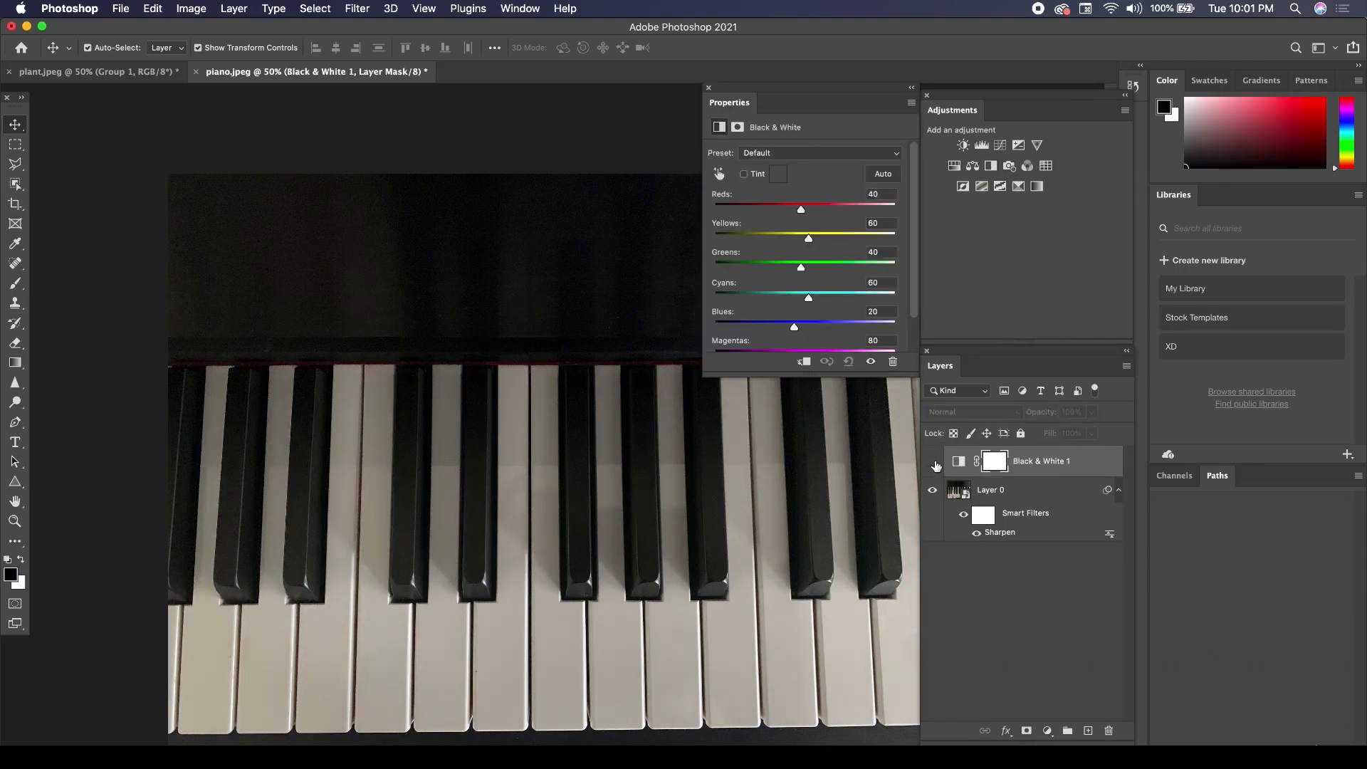
click(933, 462)
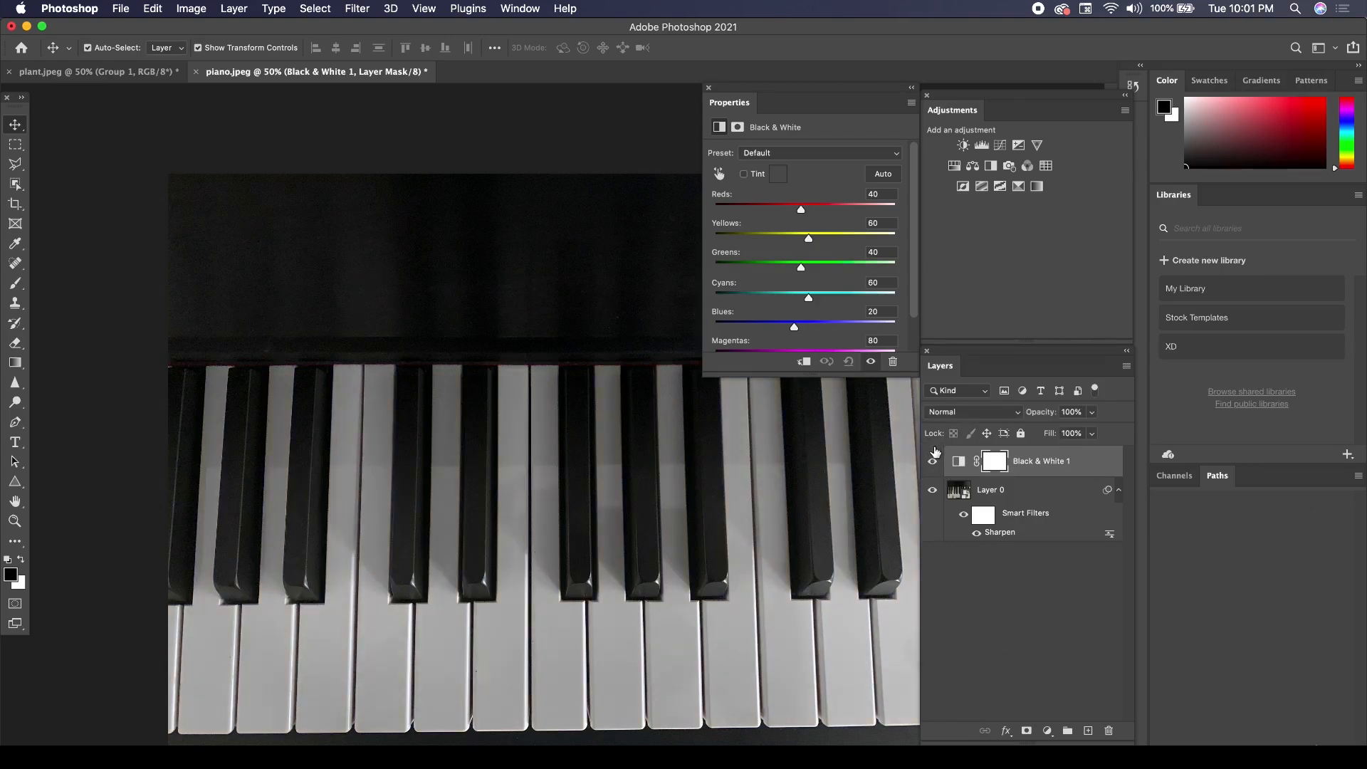
Add an Exposure adjustment layer with Exposure +0.56 and Gamma Correction 1.07.
click(1019, 146)
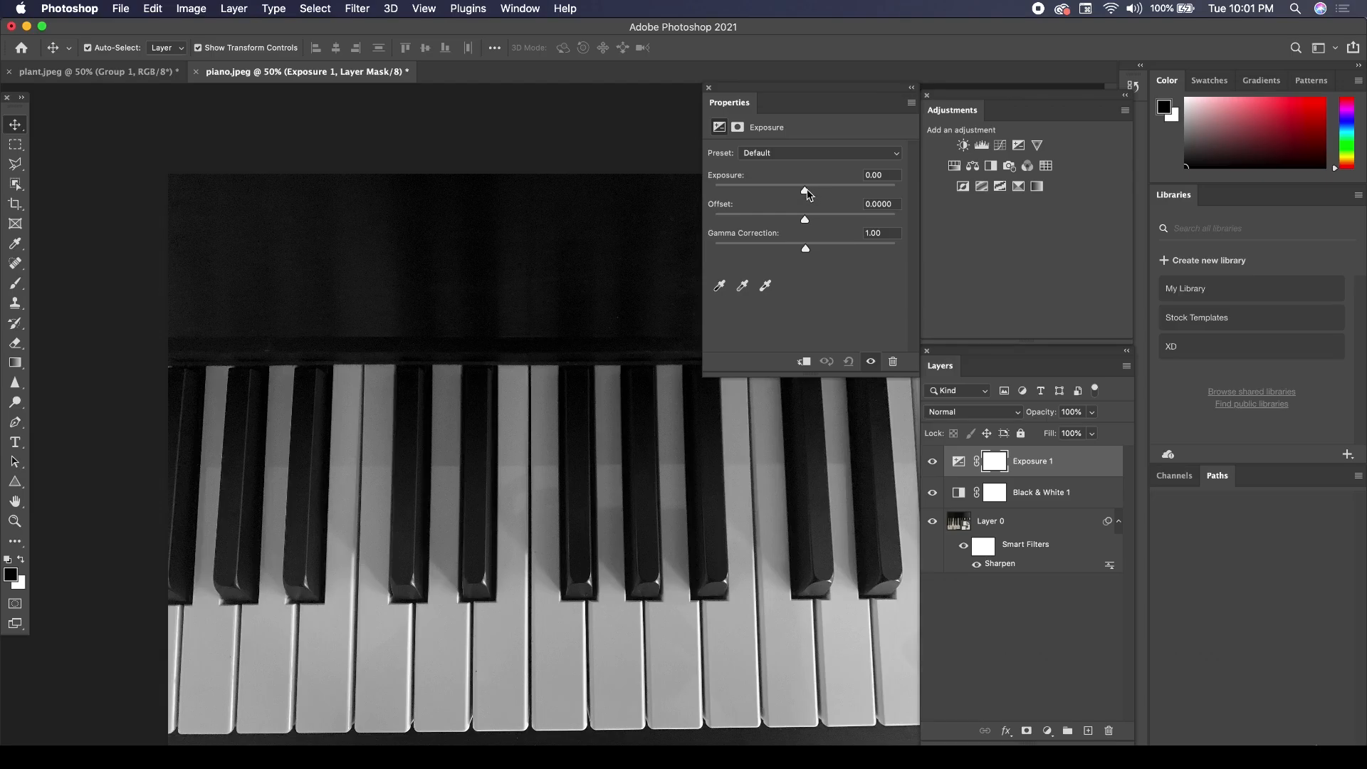
mouse_move(808, 193)
mouse_down()
mouse_move(842, 195)
mouse_move(812, 191)
mouse_up()
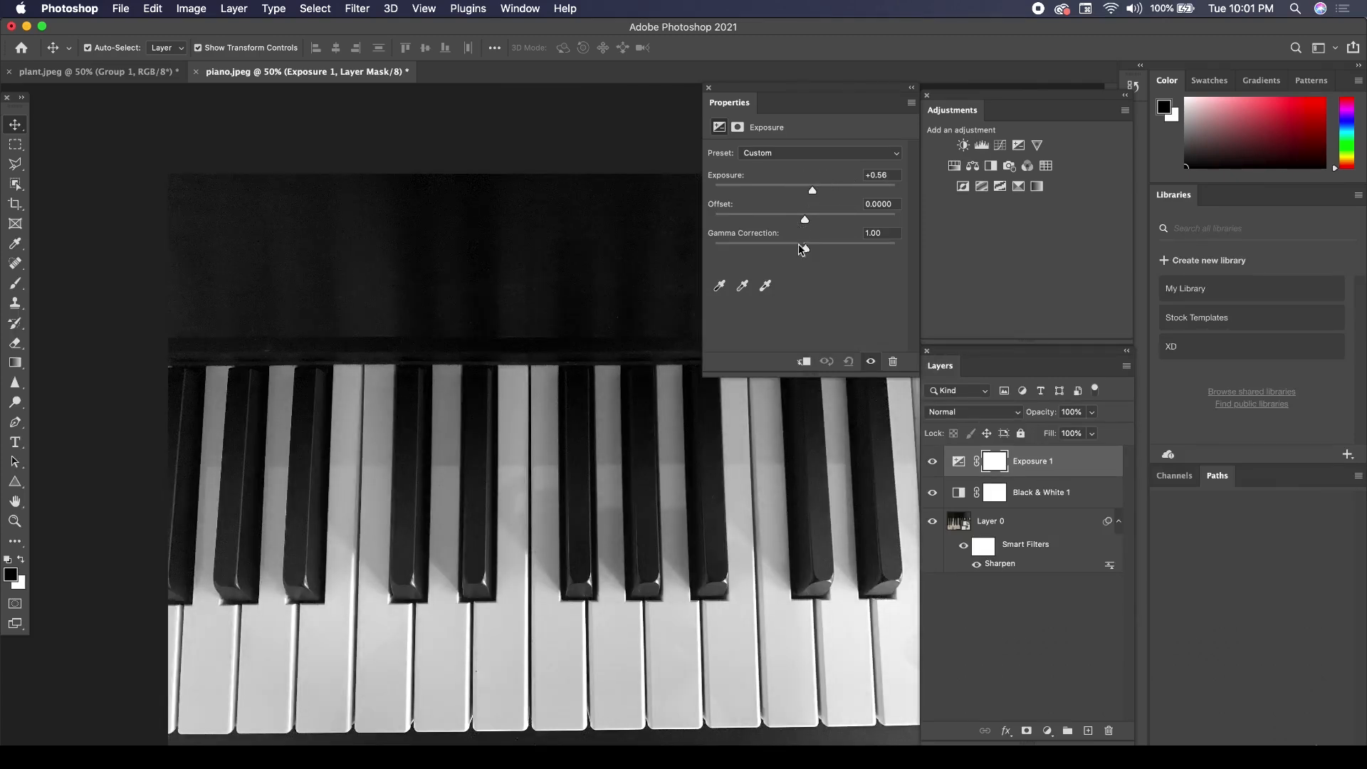
drag(807, 253, 803, 252)
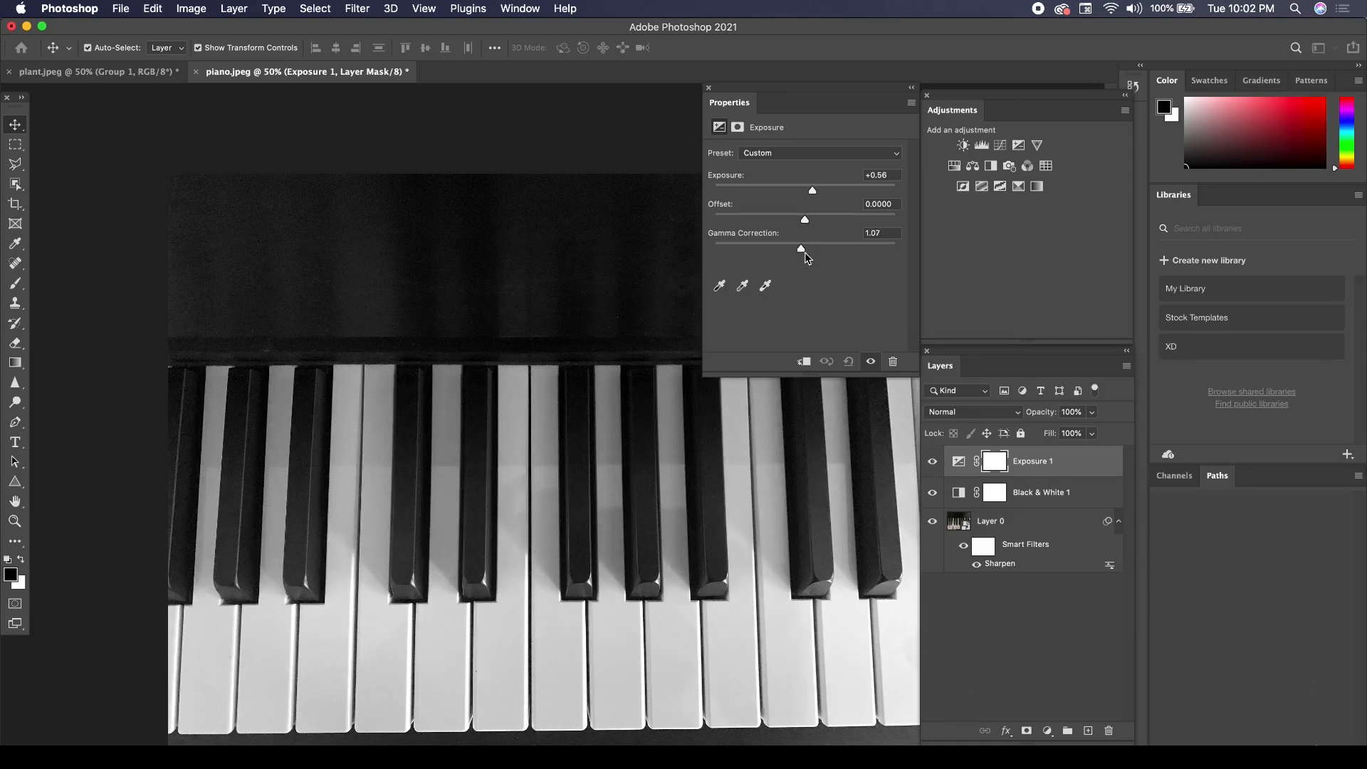
Add a Levels adjustment layer, keeping the black input at 0 and setting the white input level to 235.
click(982, 146)
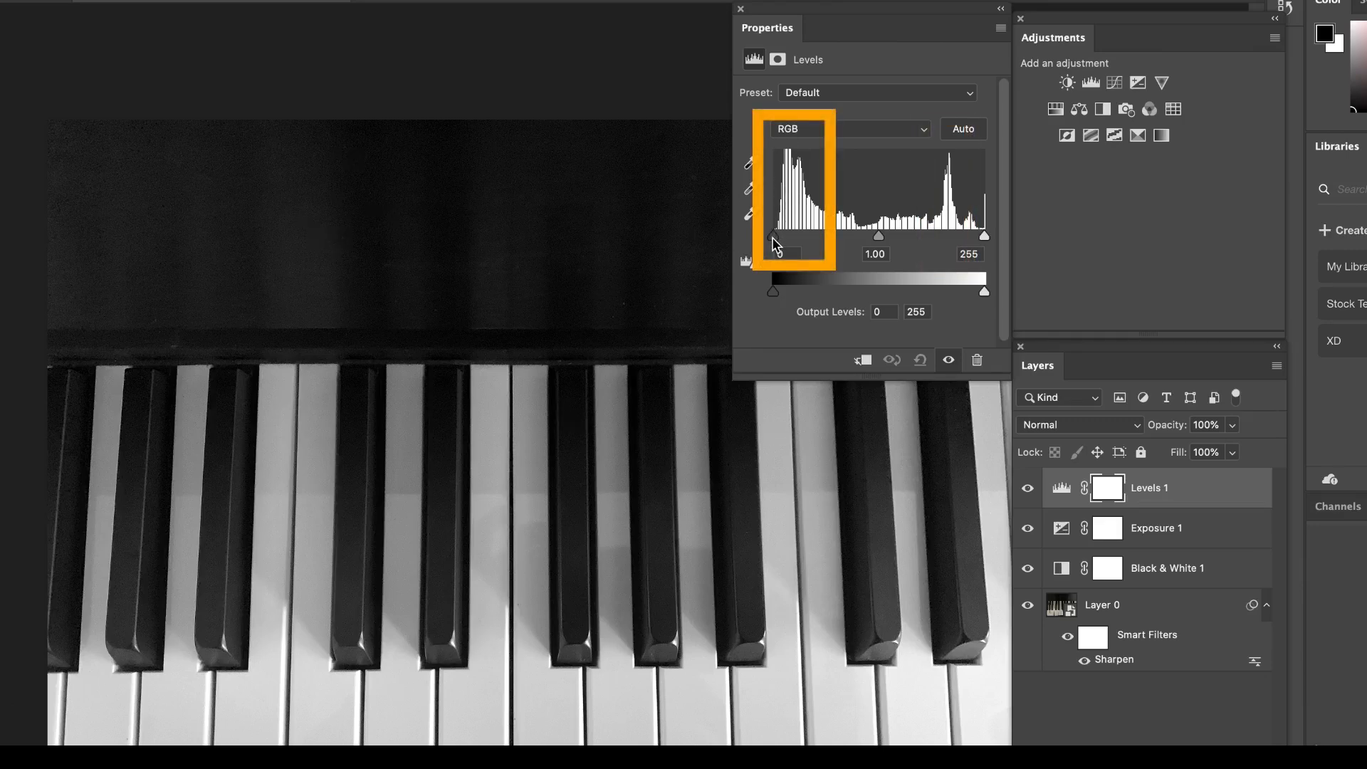
mouse_move(775, 240)
mouse_down()
mouse_move(798, 244)
mouse_move(756, 244)
mouse_up()
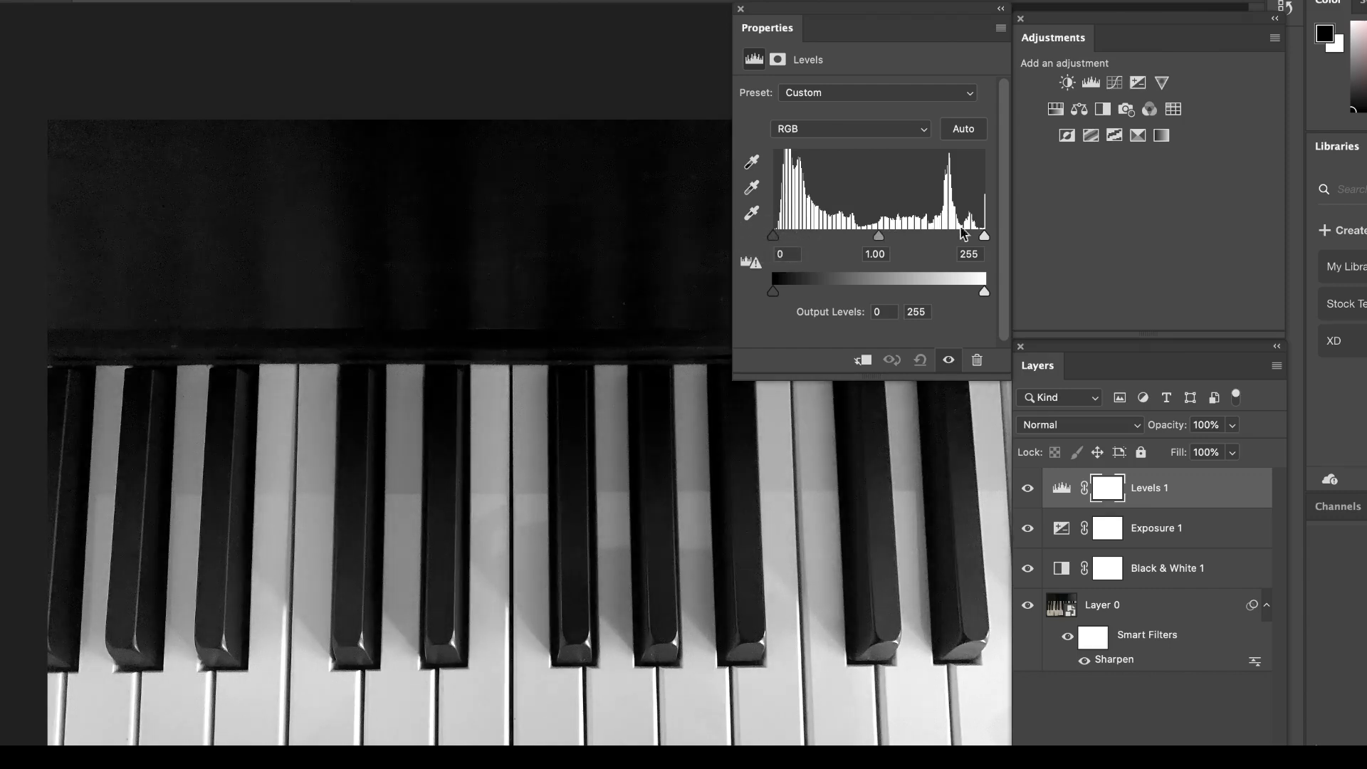
mouse_move(985, 237)
mouse_down()
mouse_move(963, 238)
mouse_move(990, 241)
mouse_up()
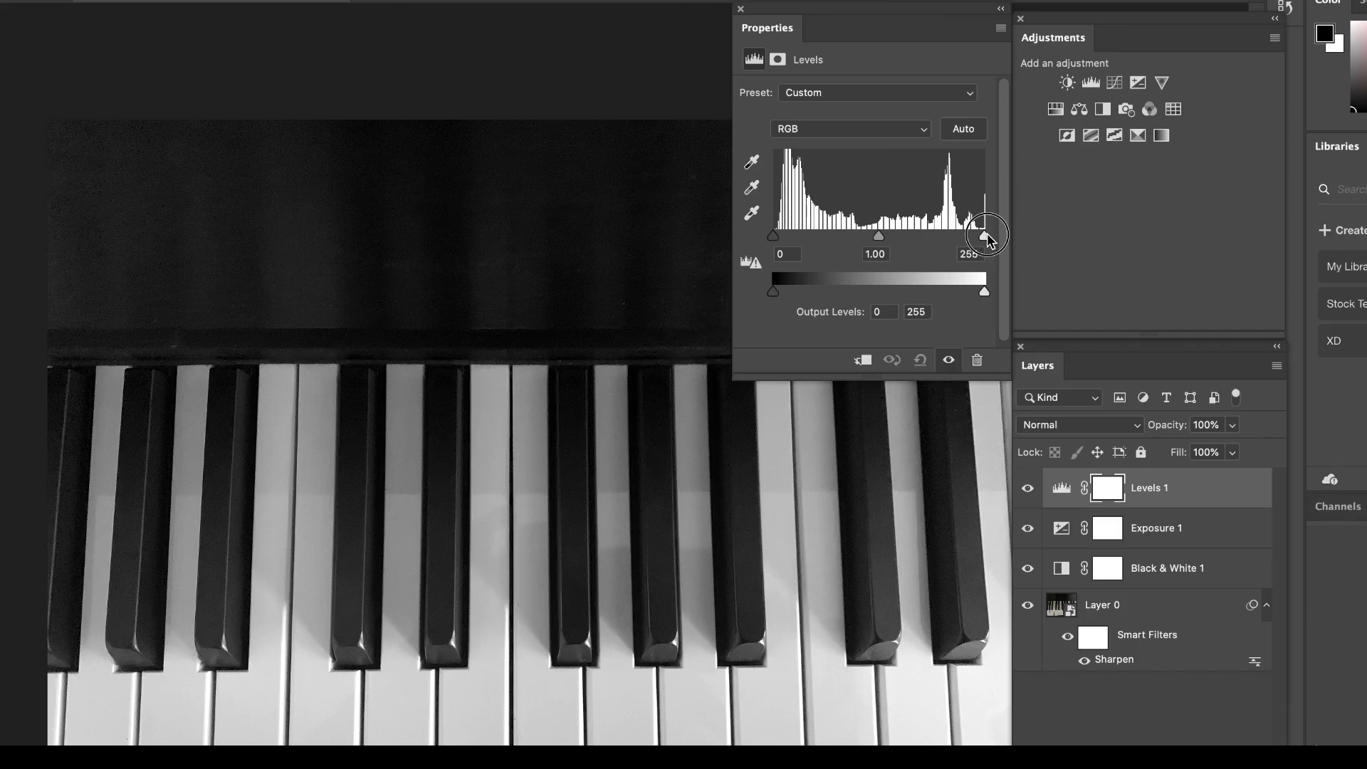
drag(987, 239, 972, 237)
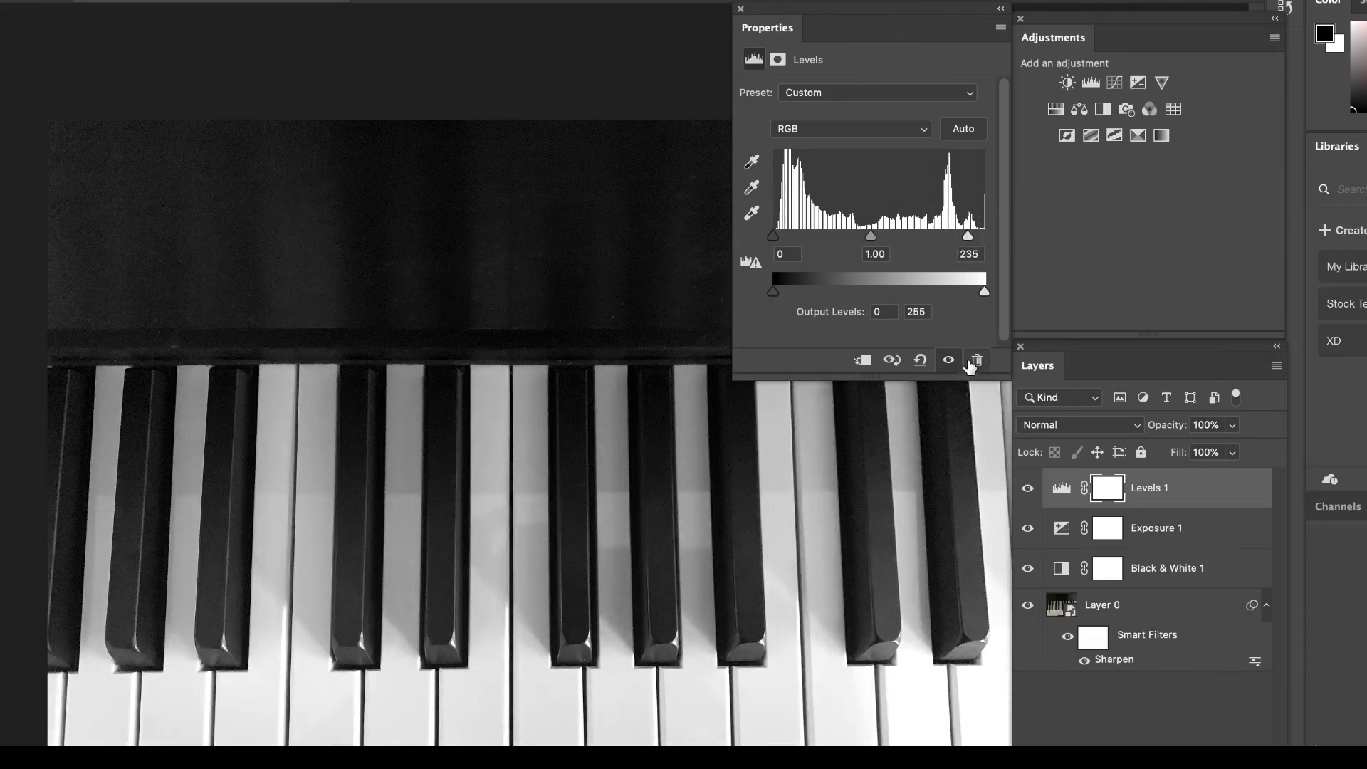
Add a Brightness/Contrast adjustment layer with Brightness 8 and Contrast 23, and collapse its properties.
click(1068, 82)
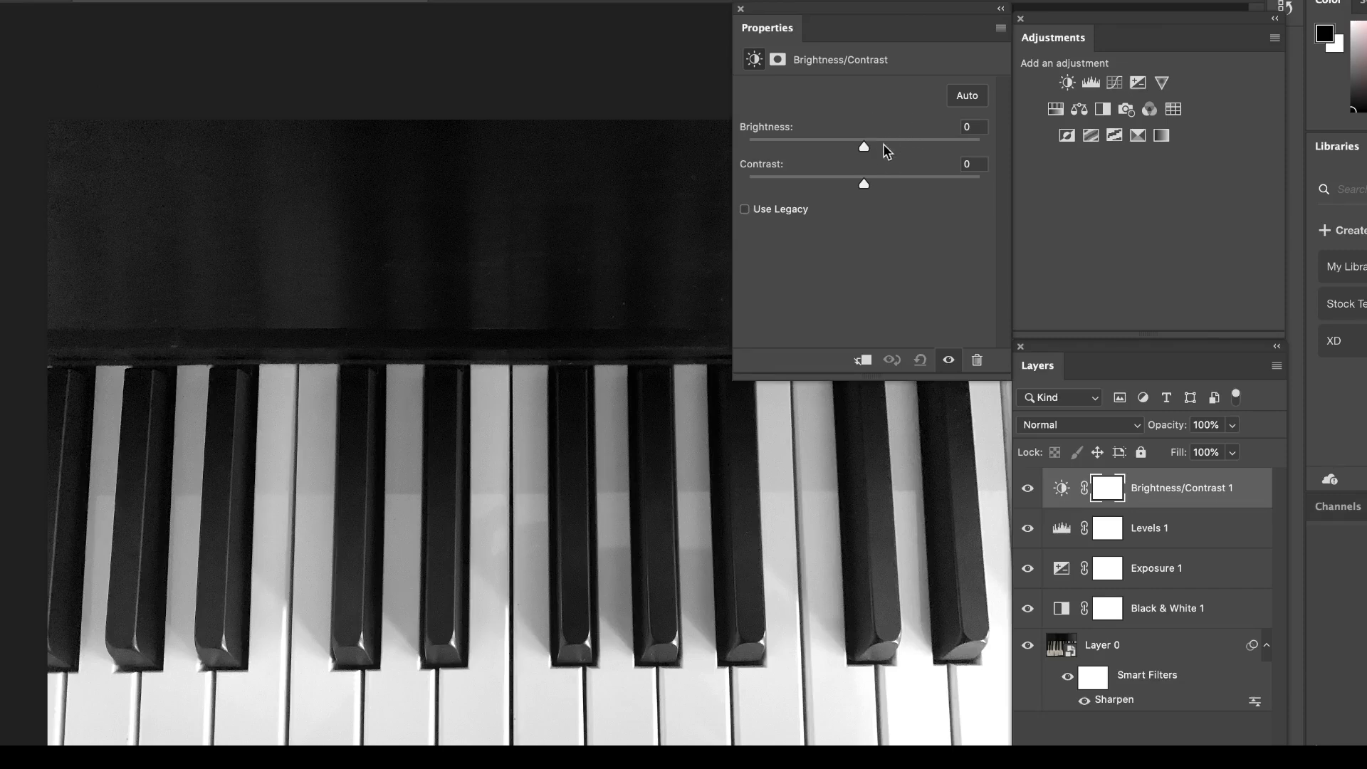
drag(866, 146, 891, 184)
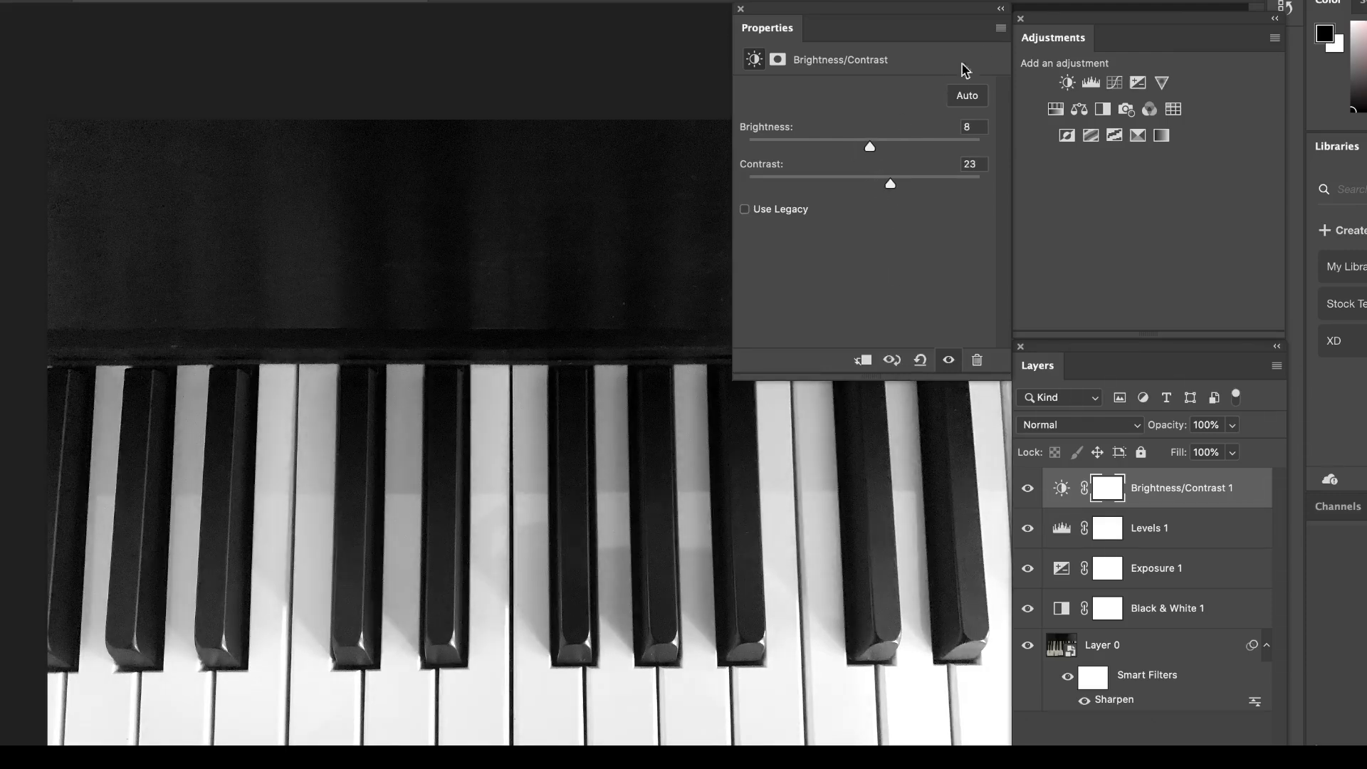
click(1000, 9)
Group the four adjustment layers and toggle the group's visibility to compare the piano photo before and after.
shift+click(1161, 616)
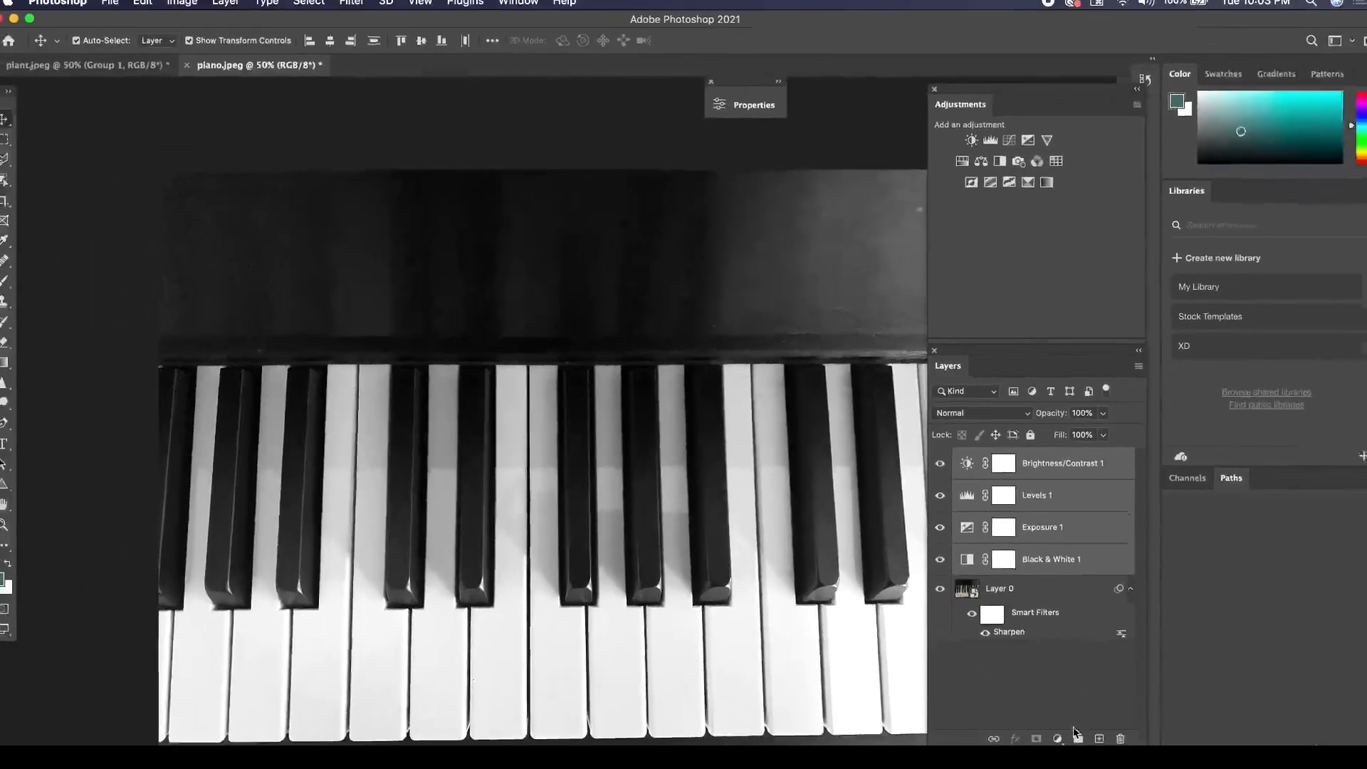
click(1068, 734)
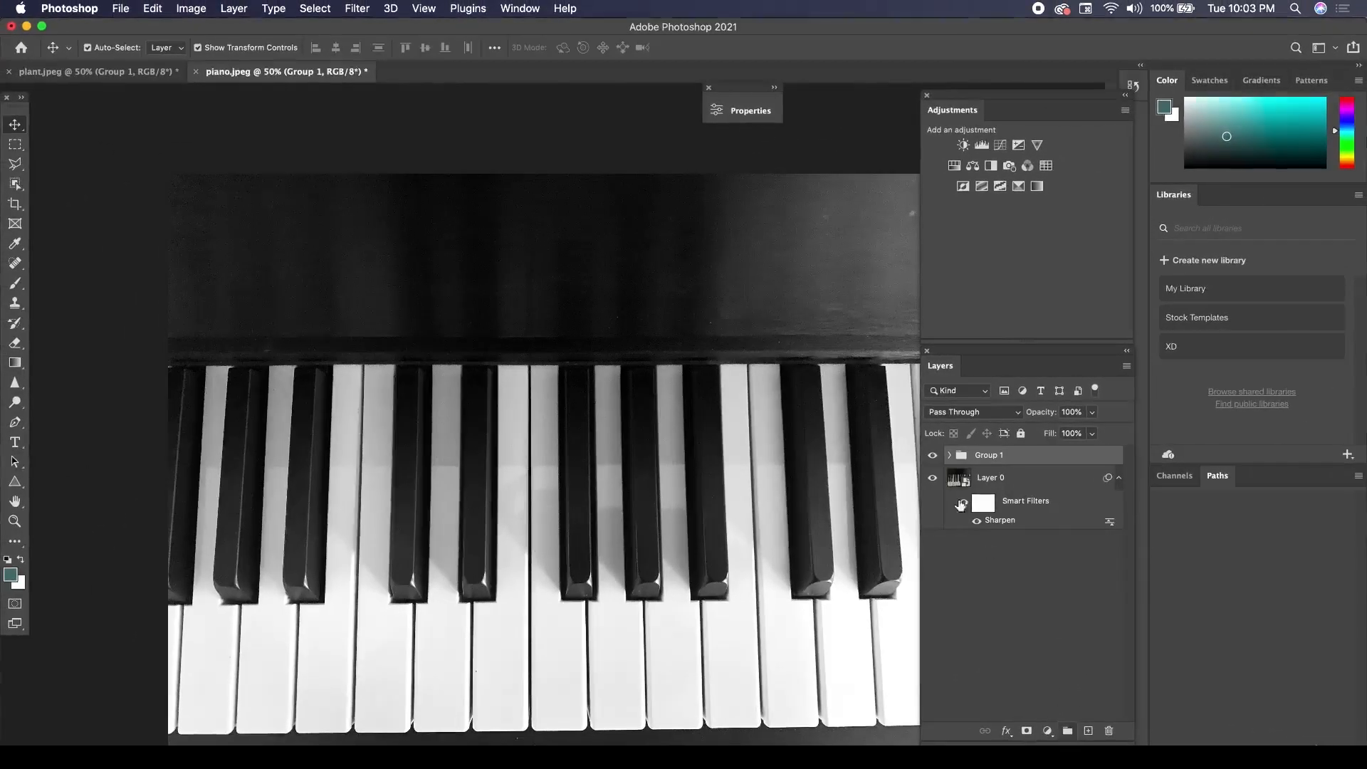
click(933, 456)
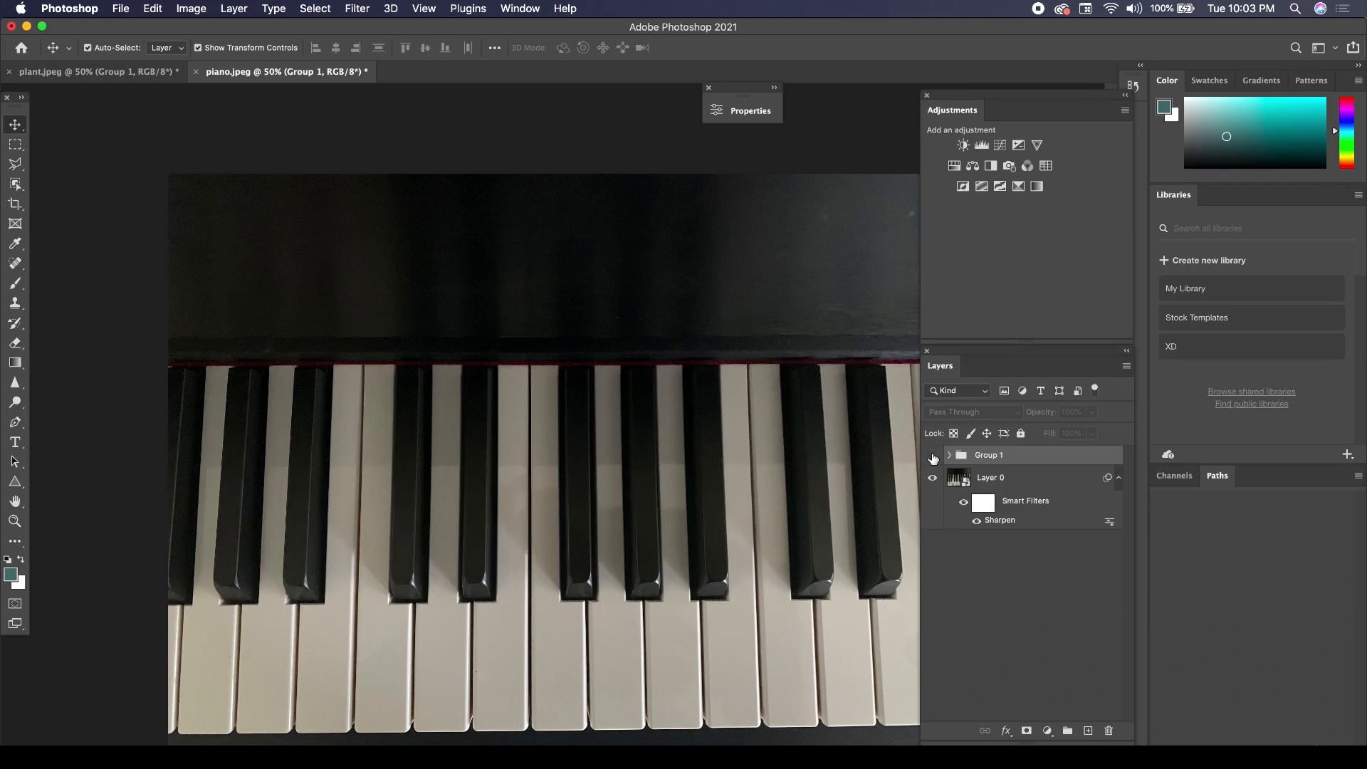
click(933, 456)
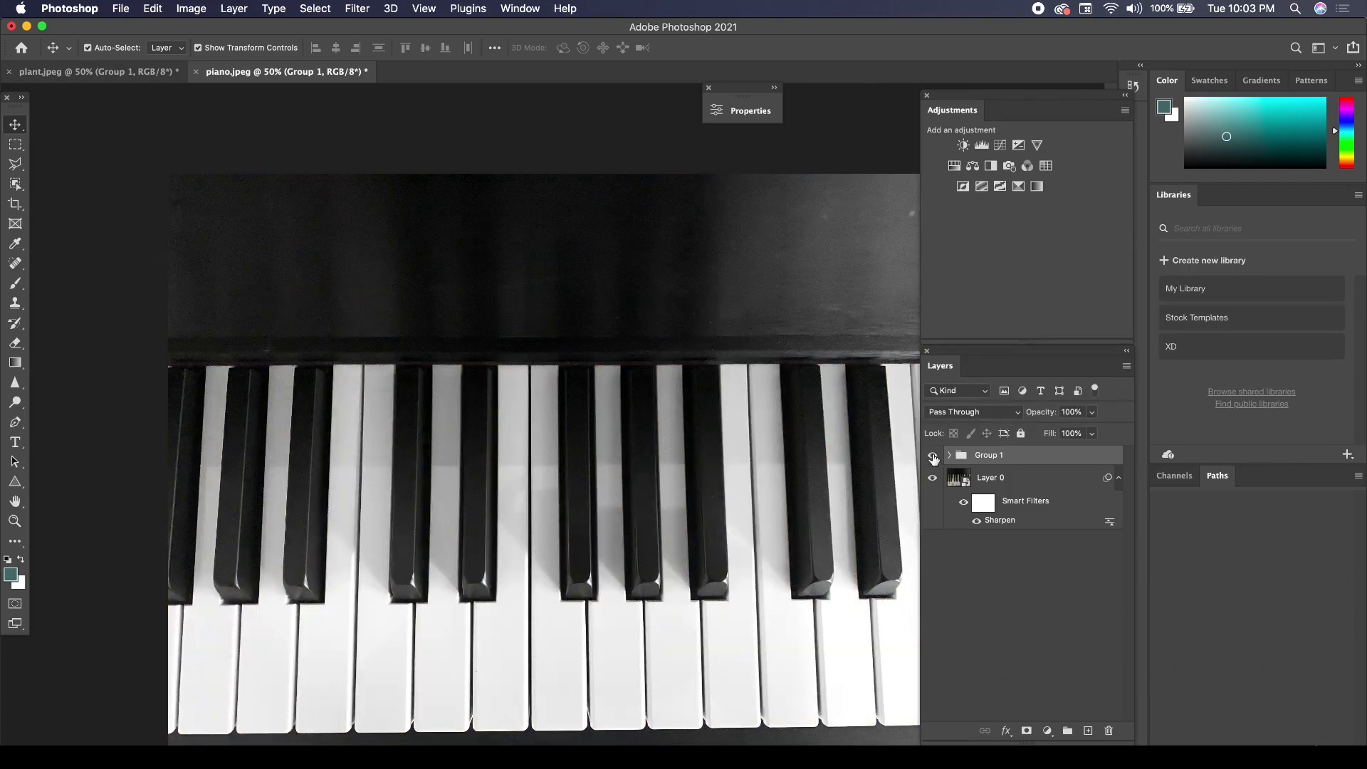
click(932, 455)
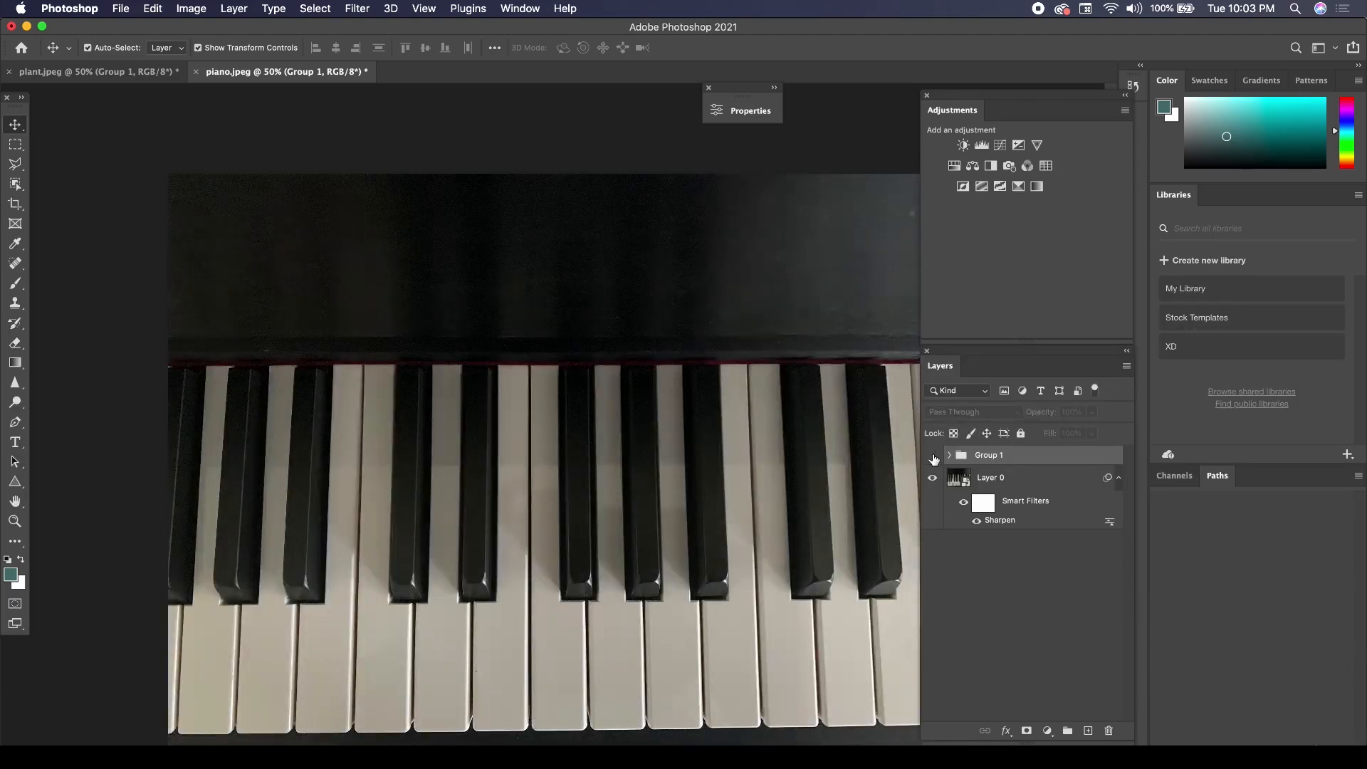
click(932, 455)
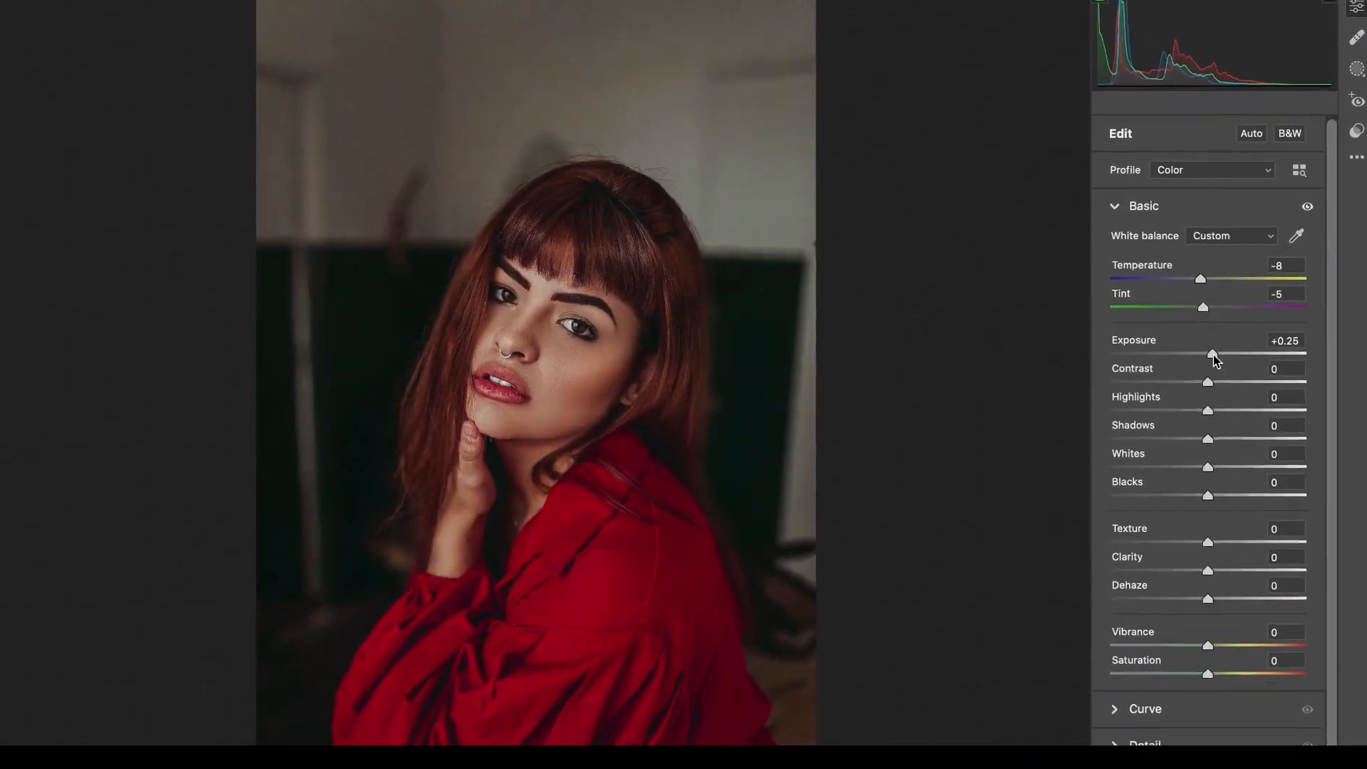
Adjust the portrait in Camera Raw with Exposure +0.25, Contrast +20, Texture +24, Clarity +15, Dehaze +8, Vibrance +32 and Saturation +21.
drag(1218, 385, 1214, 444)
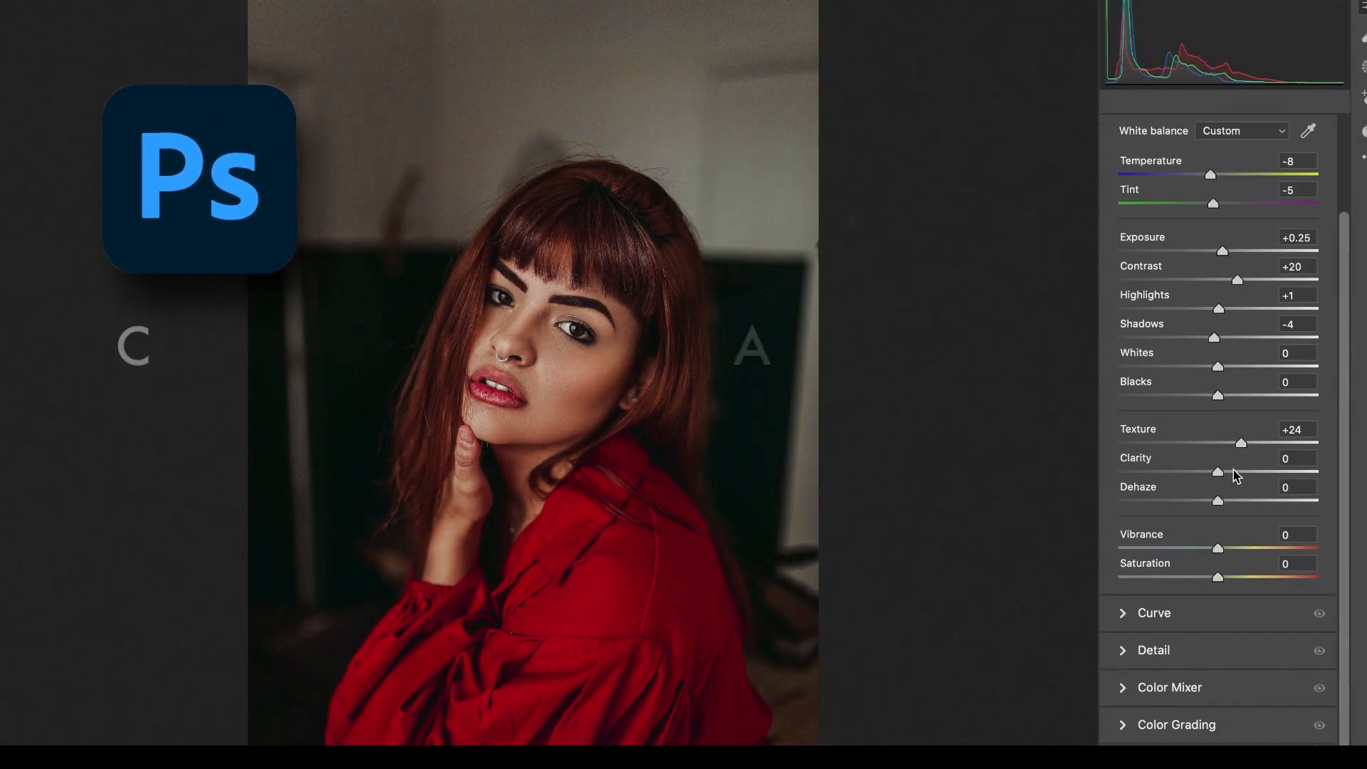
drag(1218, 548, 1233, 580)
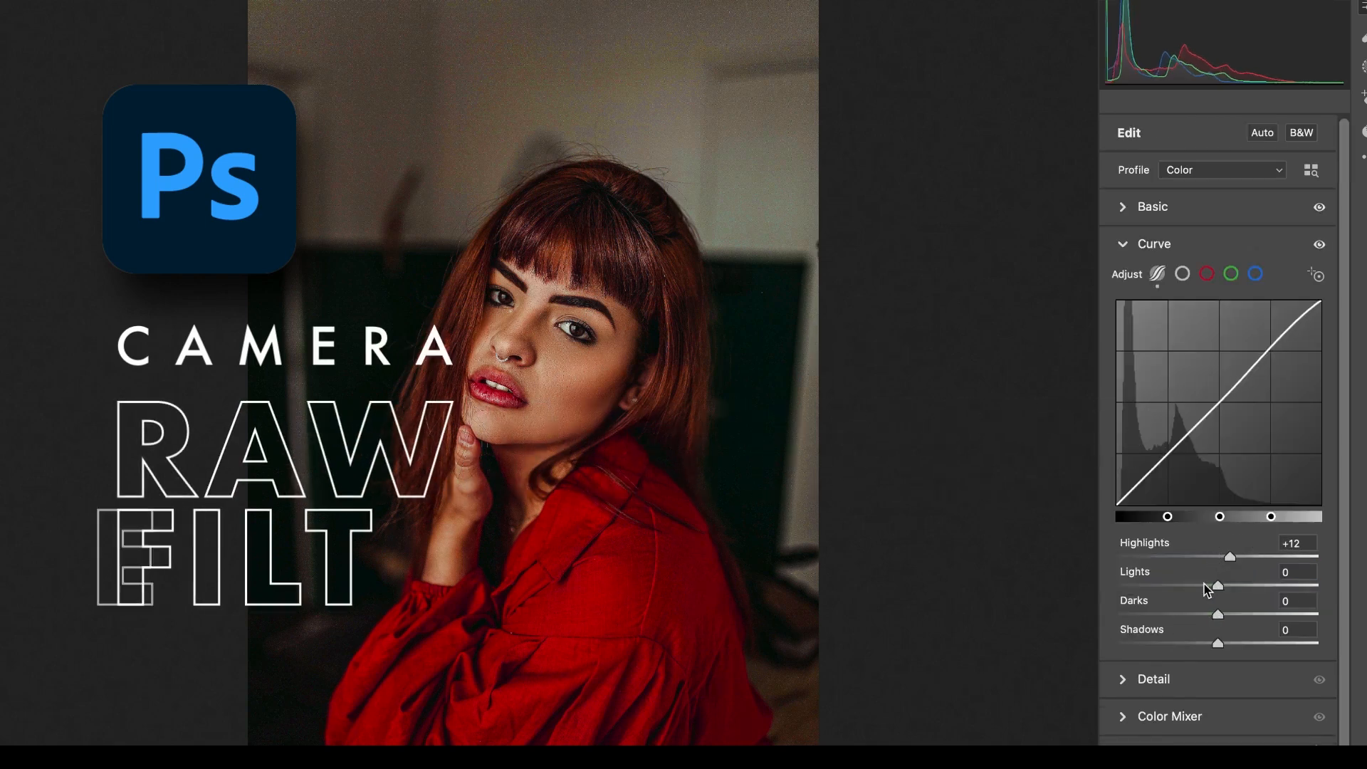
drag(1217, 585, 1223, 586)
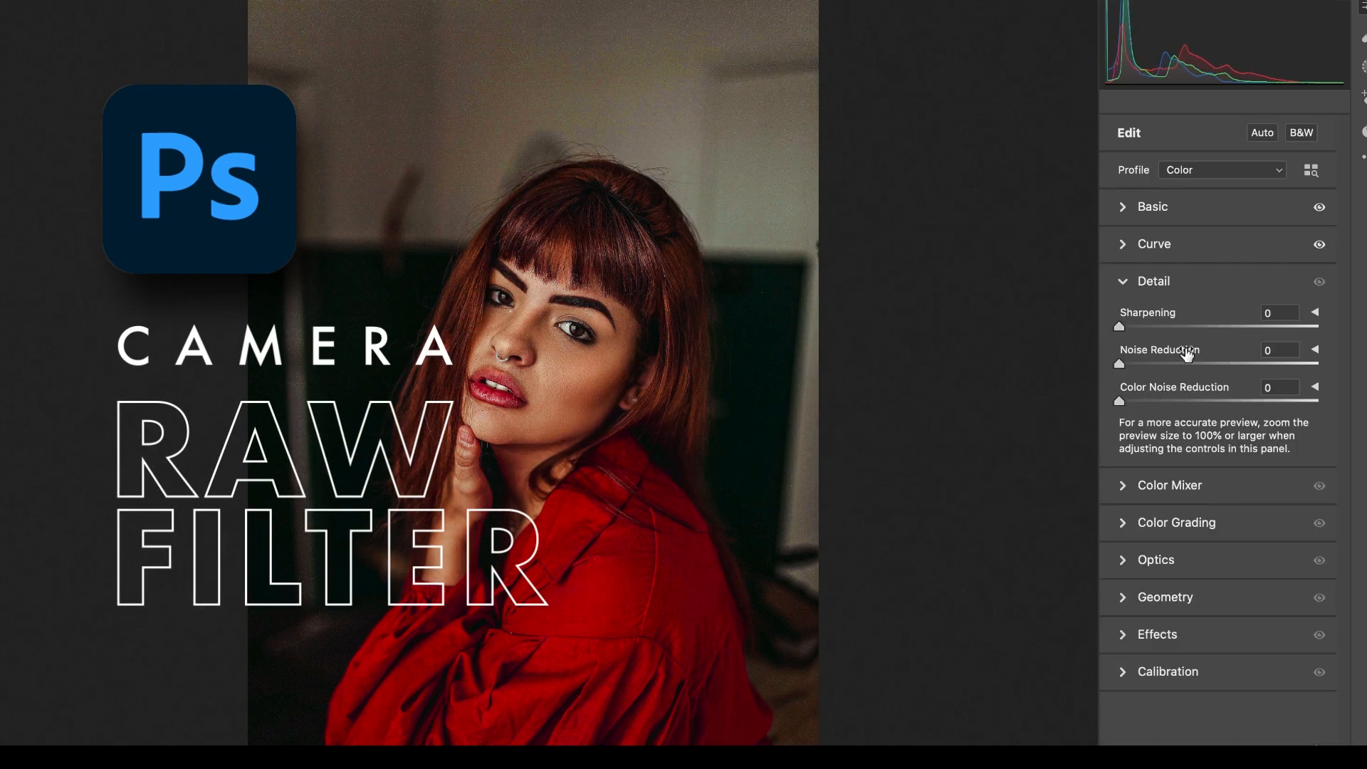
Shift a Color Mixer value slightly upward on the portrait and add a negative, darkening vignette.
click(1123, 482)
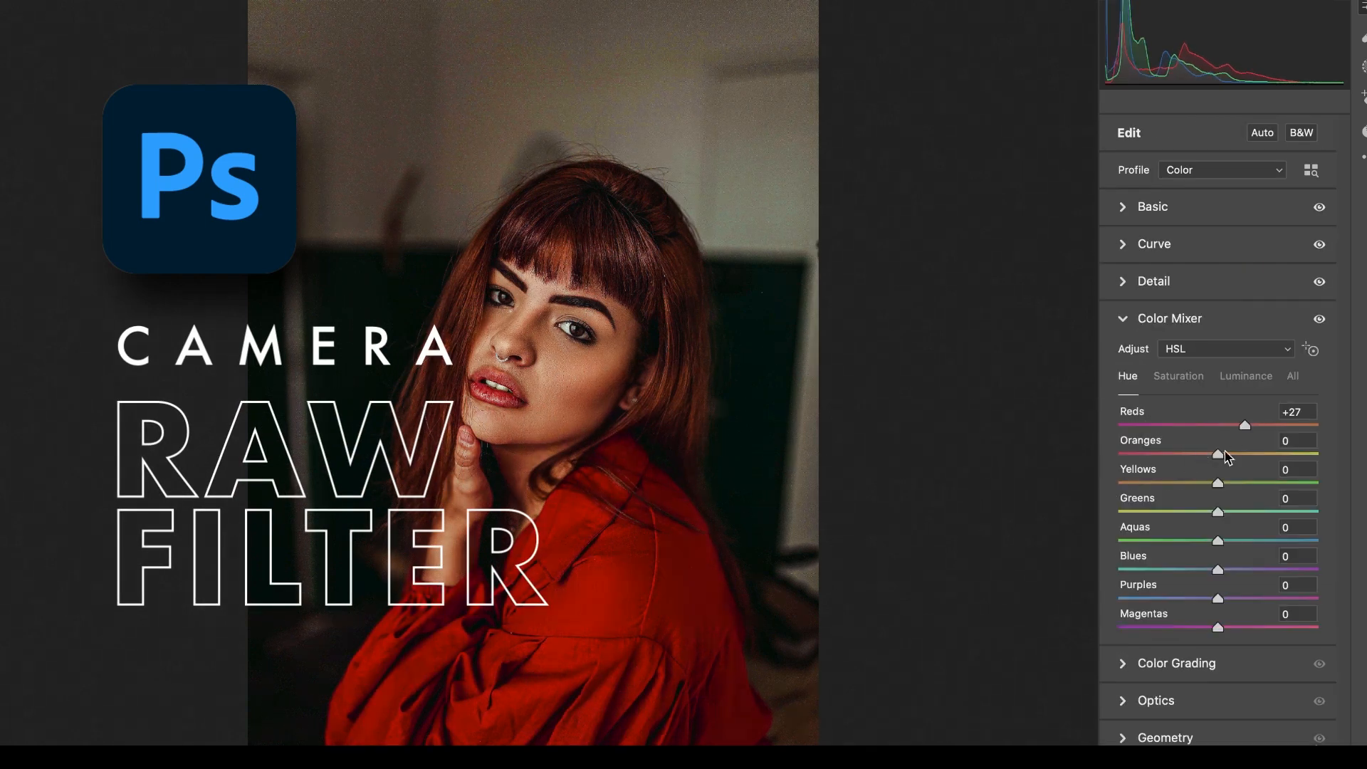
mouse_move(1218, 540)
mouse_down()
mouse_move(1169, 540)
mouse_move(1225, 540)
mouse_up()
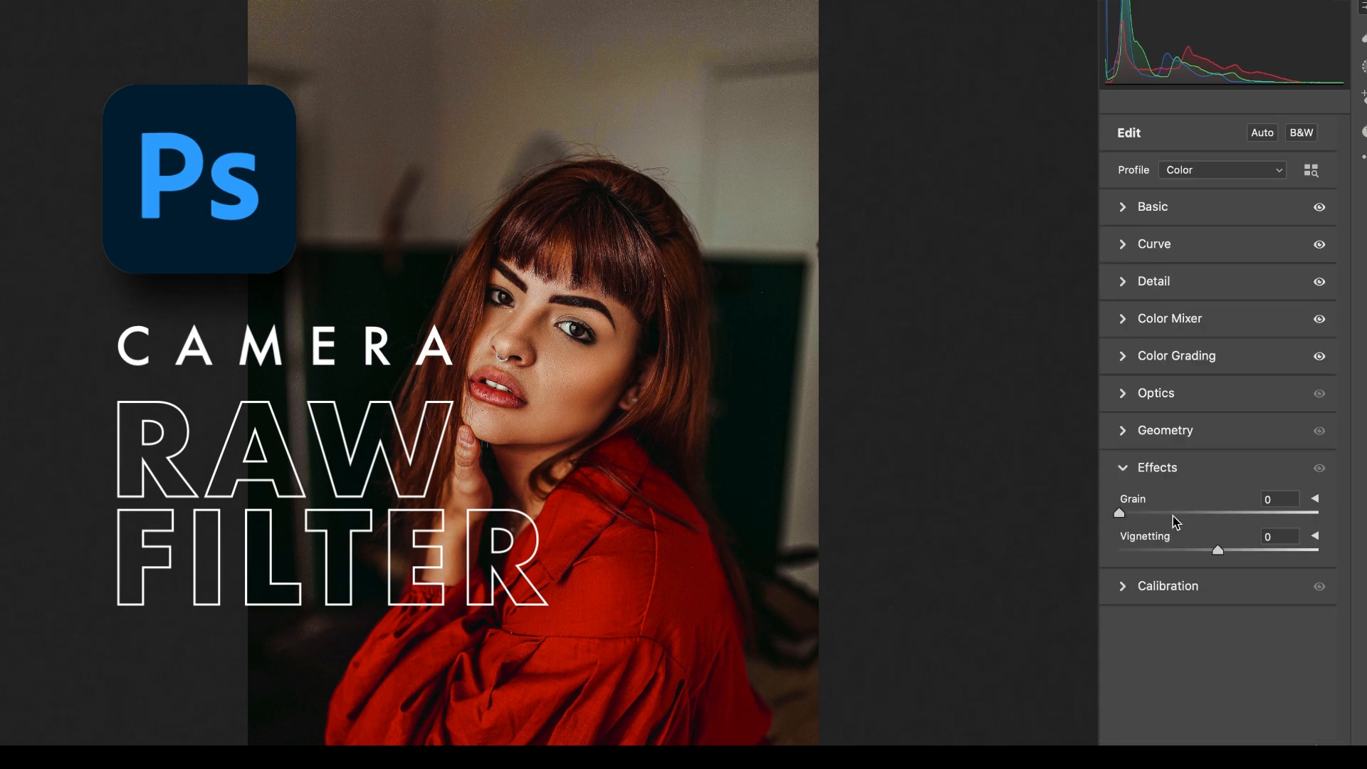
drag(1215, 549, 1169, 552)
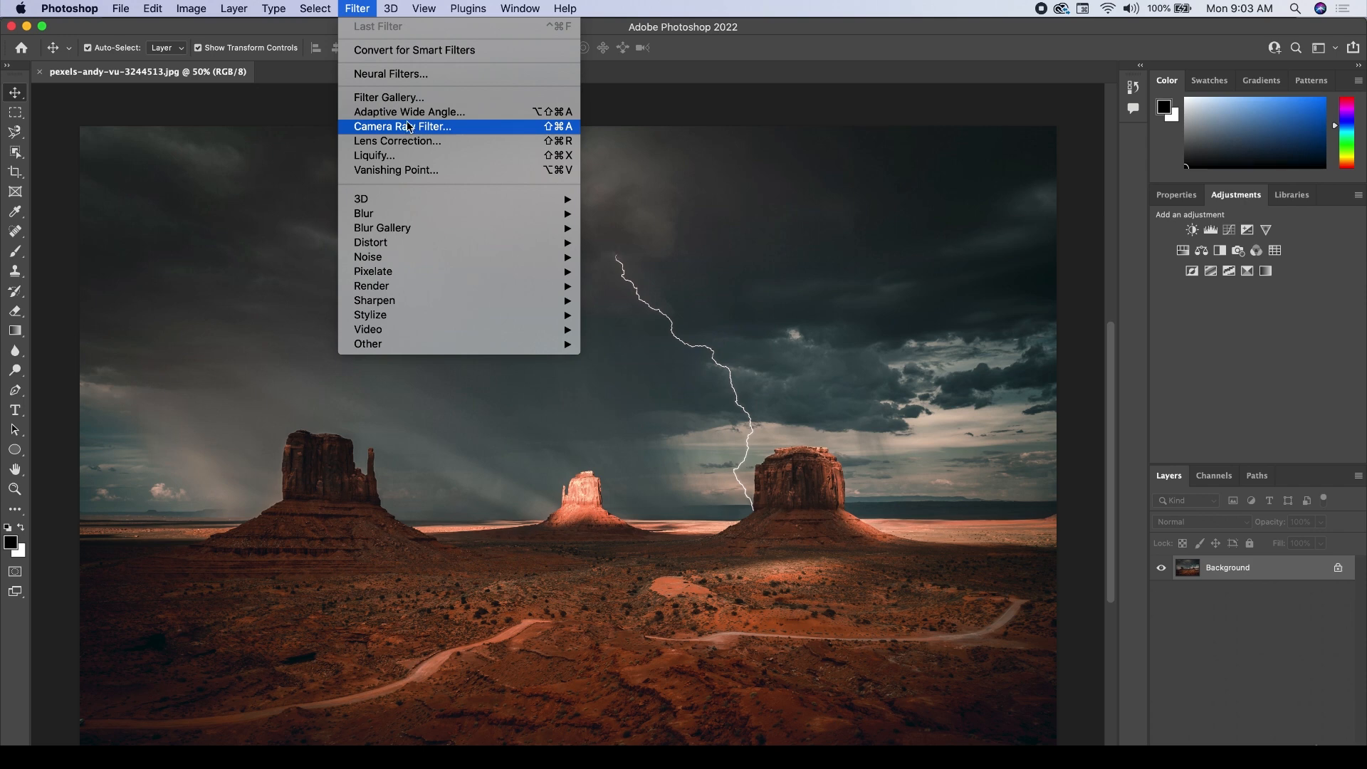
Open the desert lightning photo in the Camera Raw Filter.
click(210, 7)
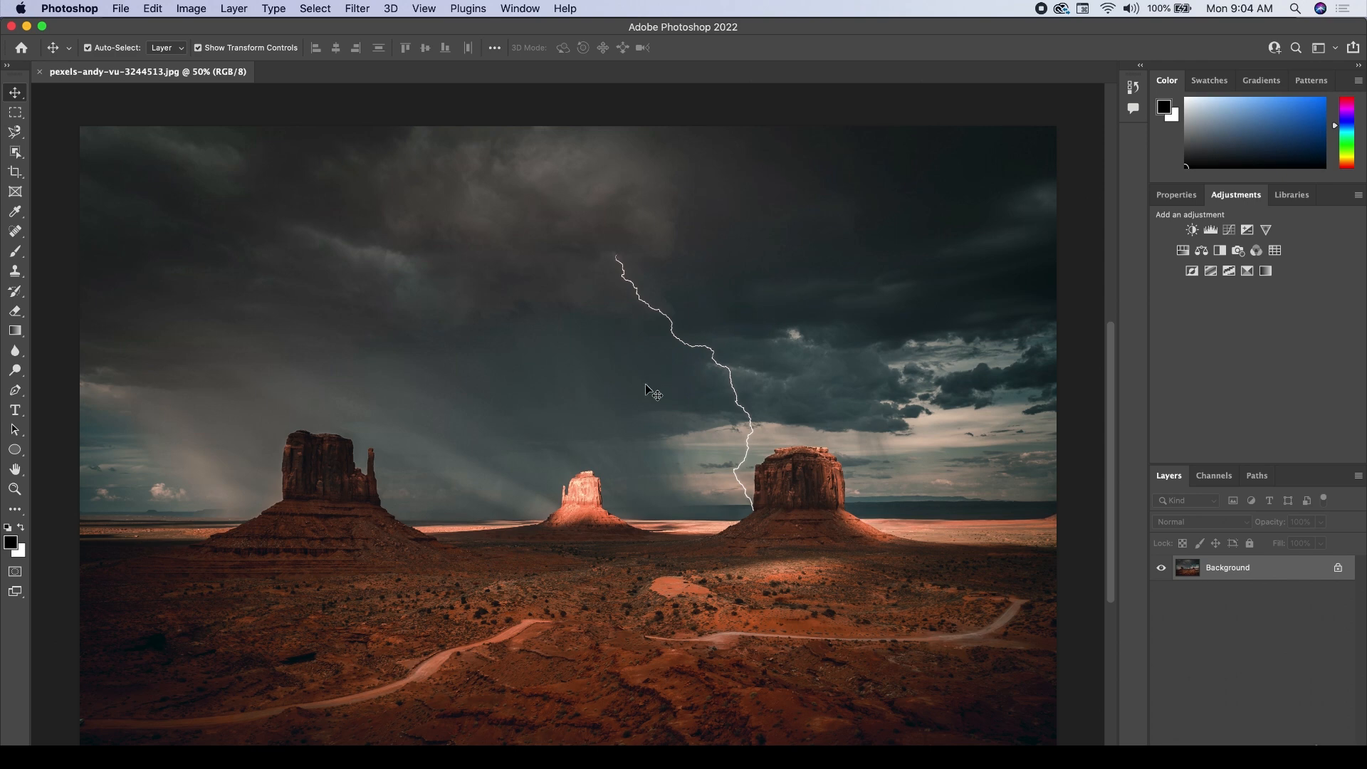
click(356, 8)
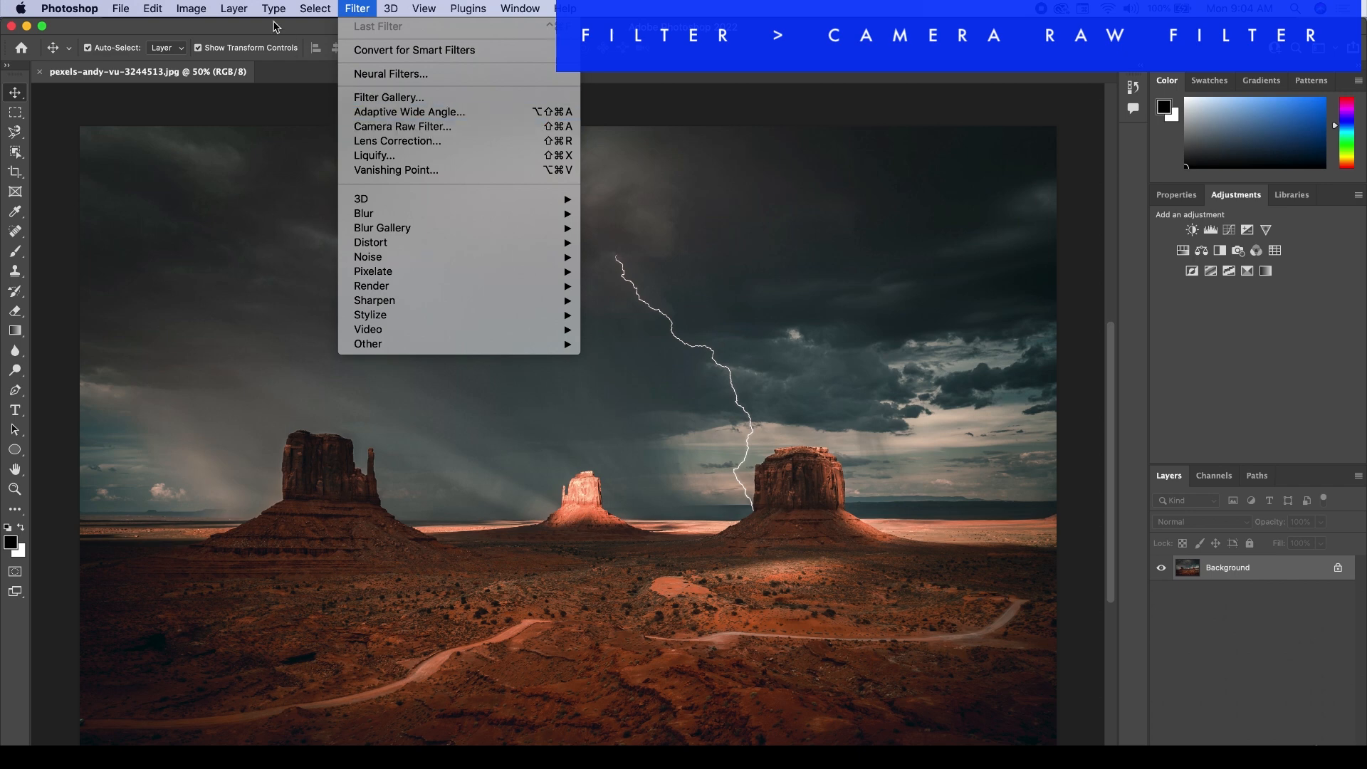
mouse_move(192, 7)
mouse_move(208, 52)
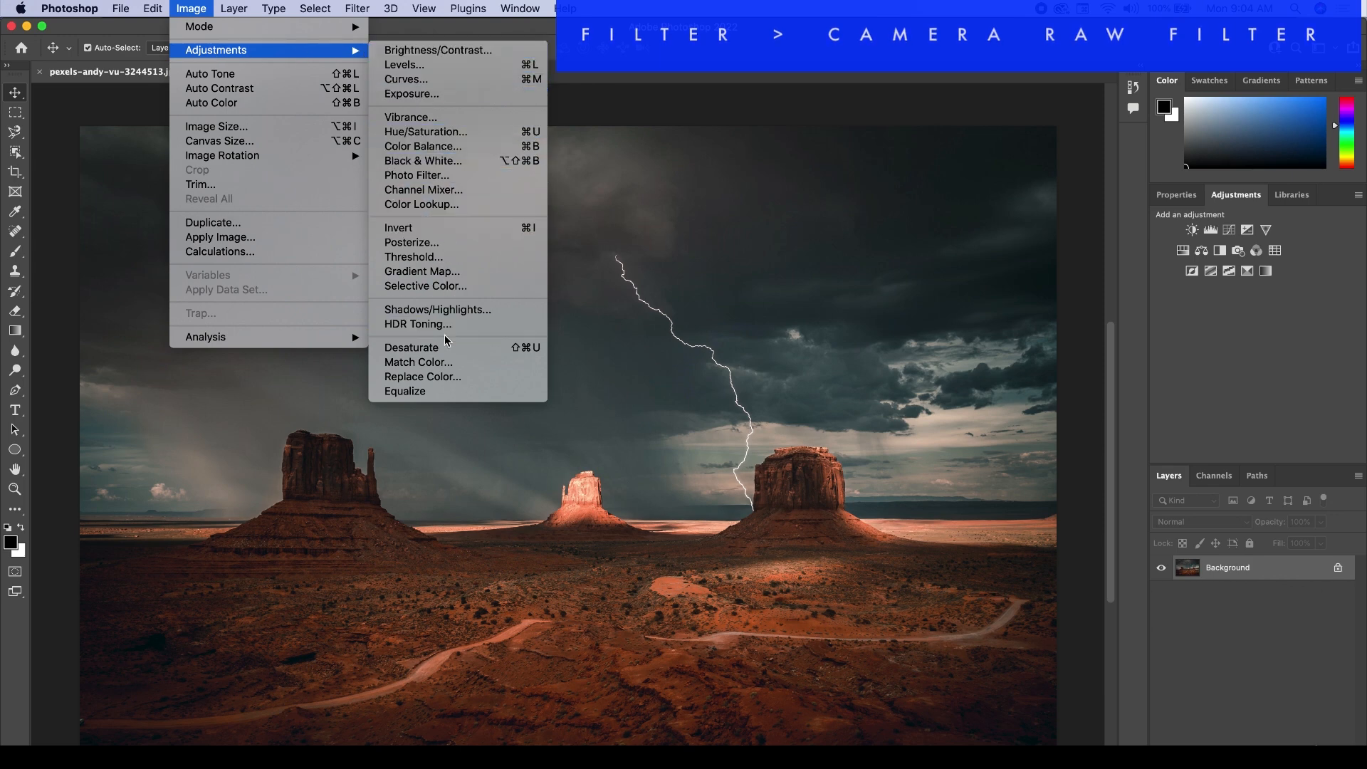
mouse_move(360, 8)
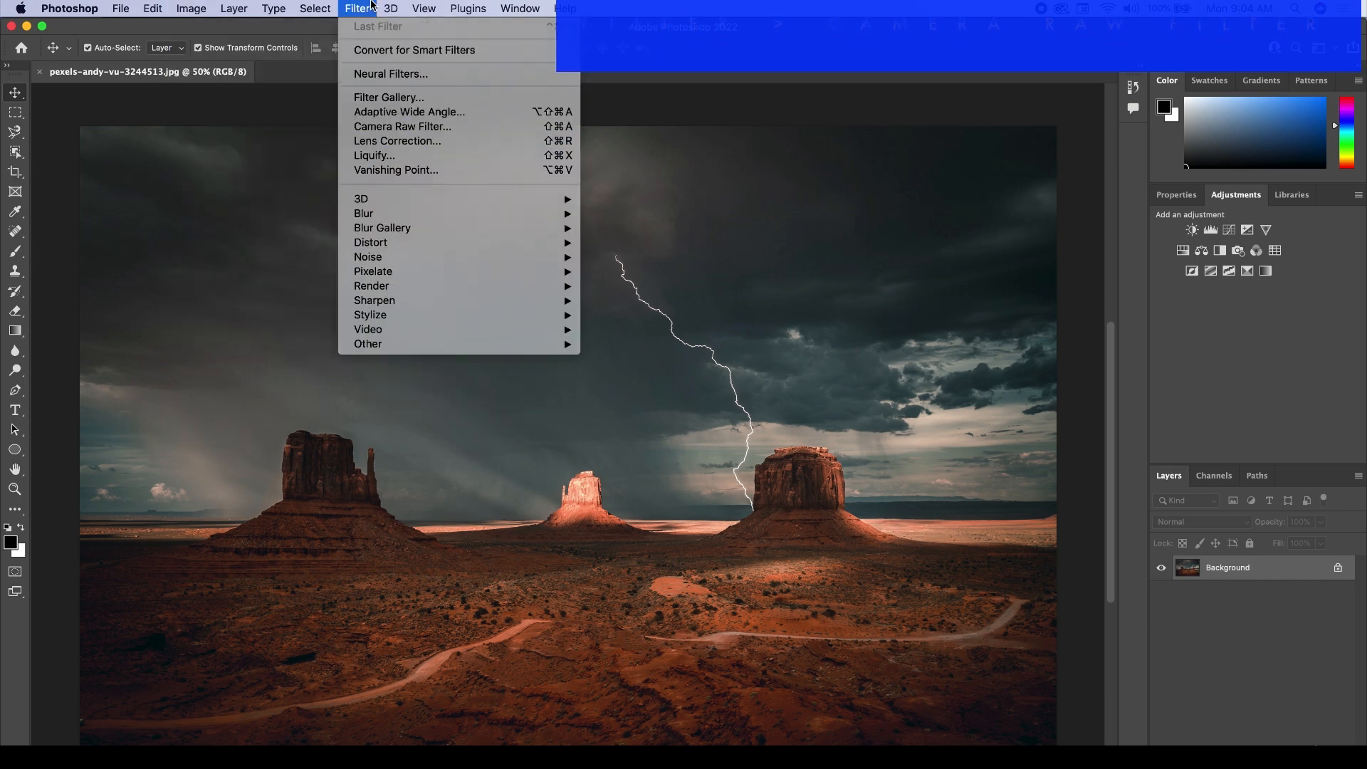
click(413, 126)
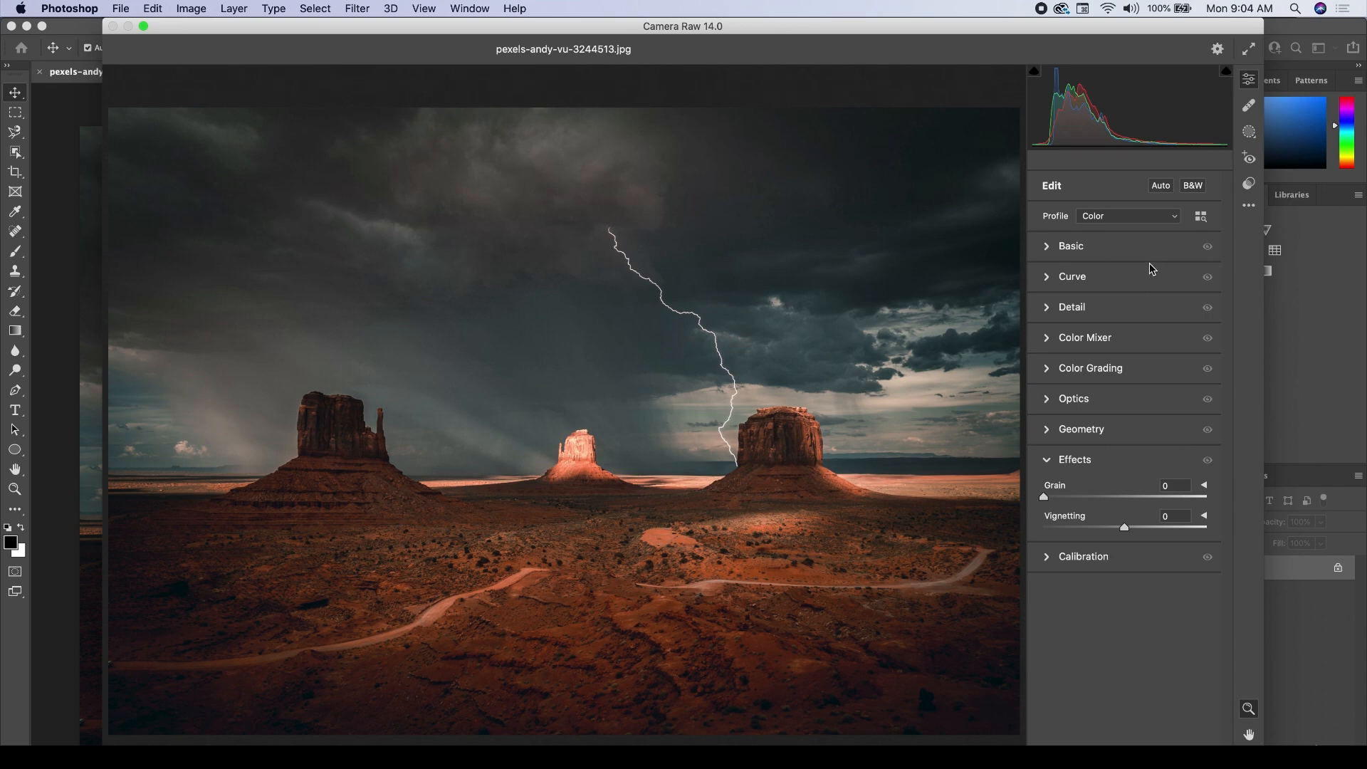
Look through the Camera Raw profile choices while keeping Color, and expand the Basic adjustments.
click(1130, 217)
click(1104, 198)
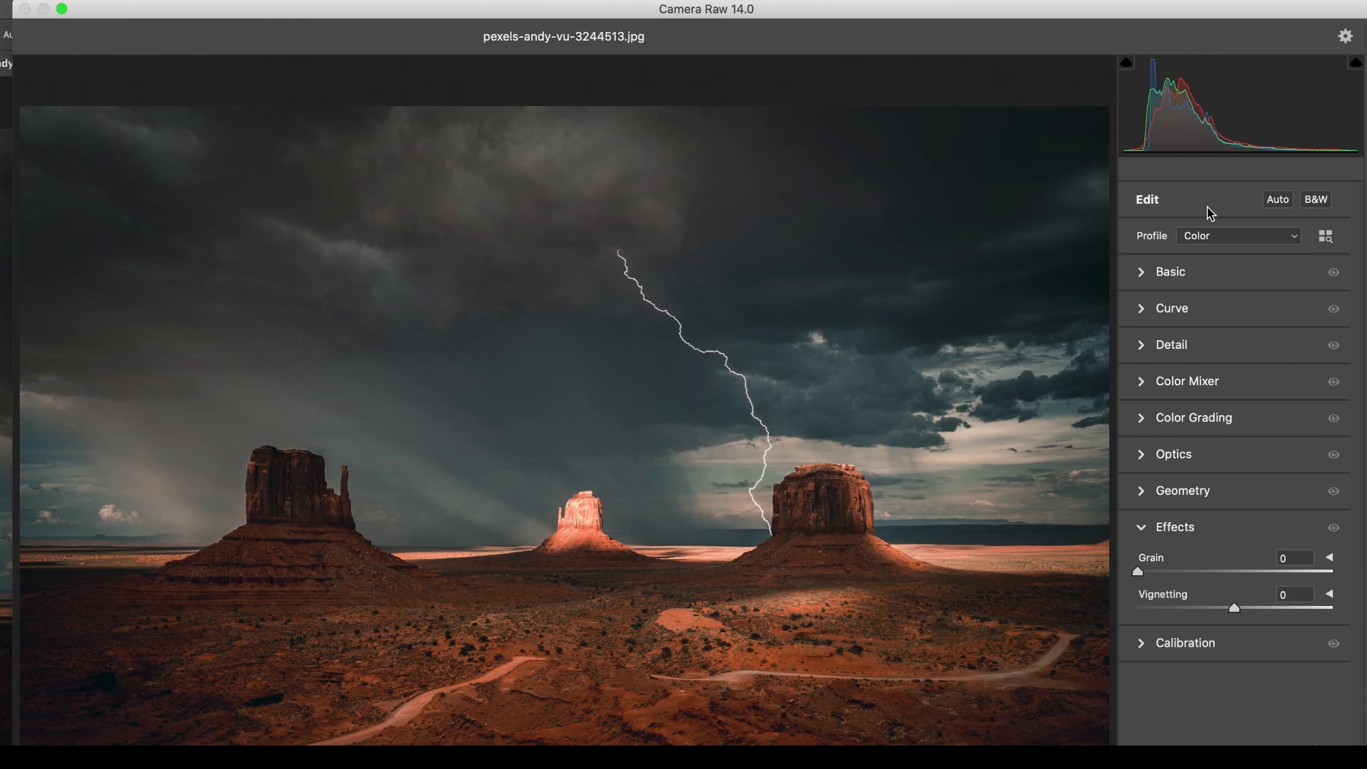
click(1213, 232)
click(1214, 235)
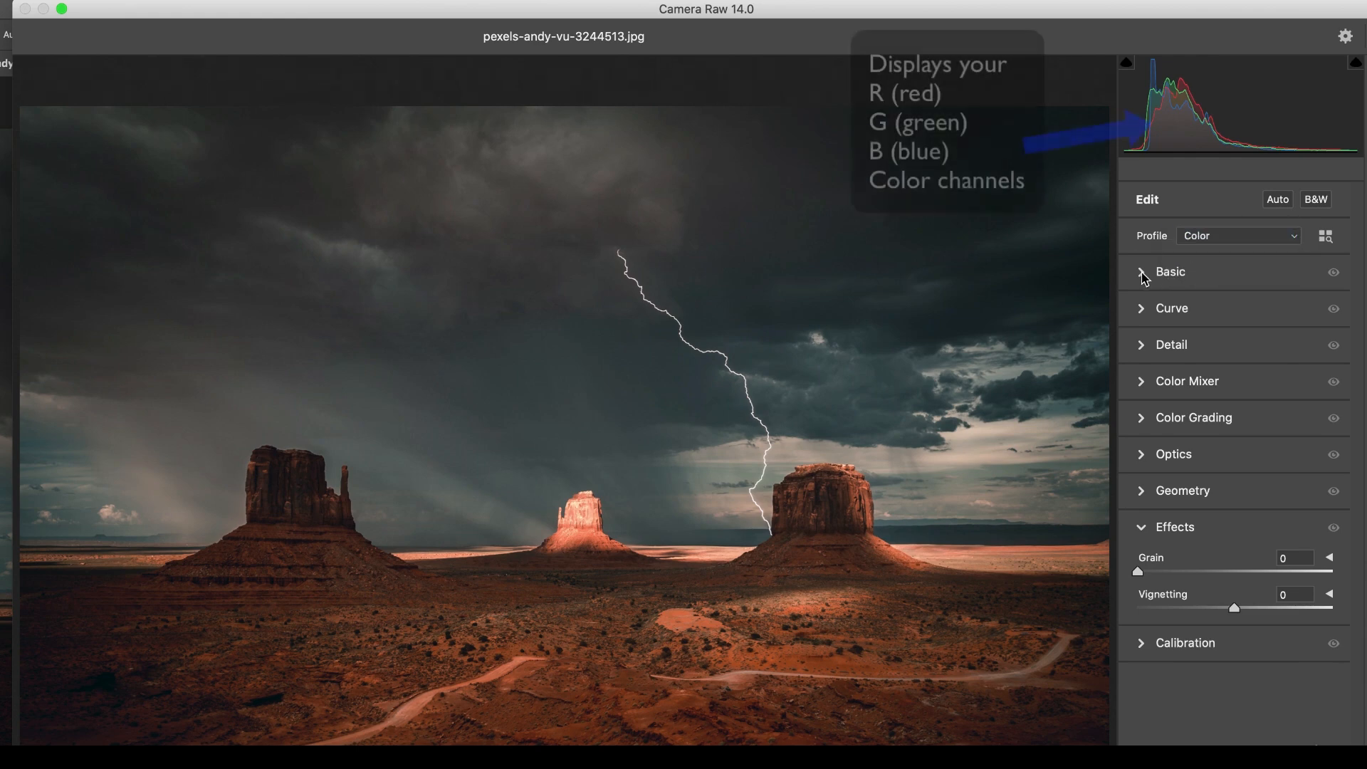
click(1143, 273)
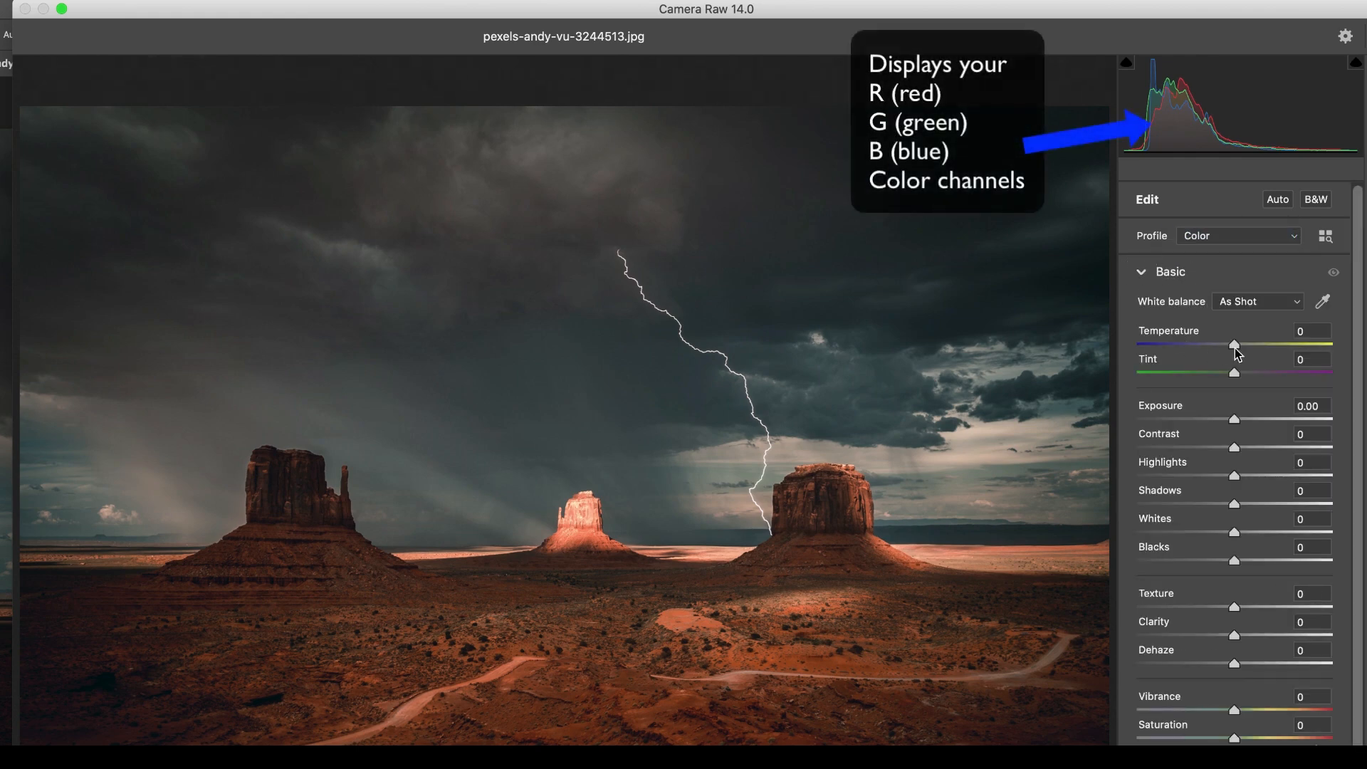
Set the desert photo's Temperature to -8, Tint to +21, Exposure to +0.25, Contrast to +19 and Highlights to +74.
drag(1236, 346, 1255, 376)
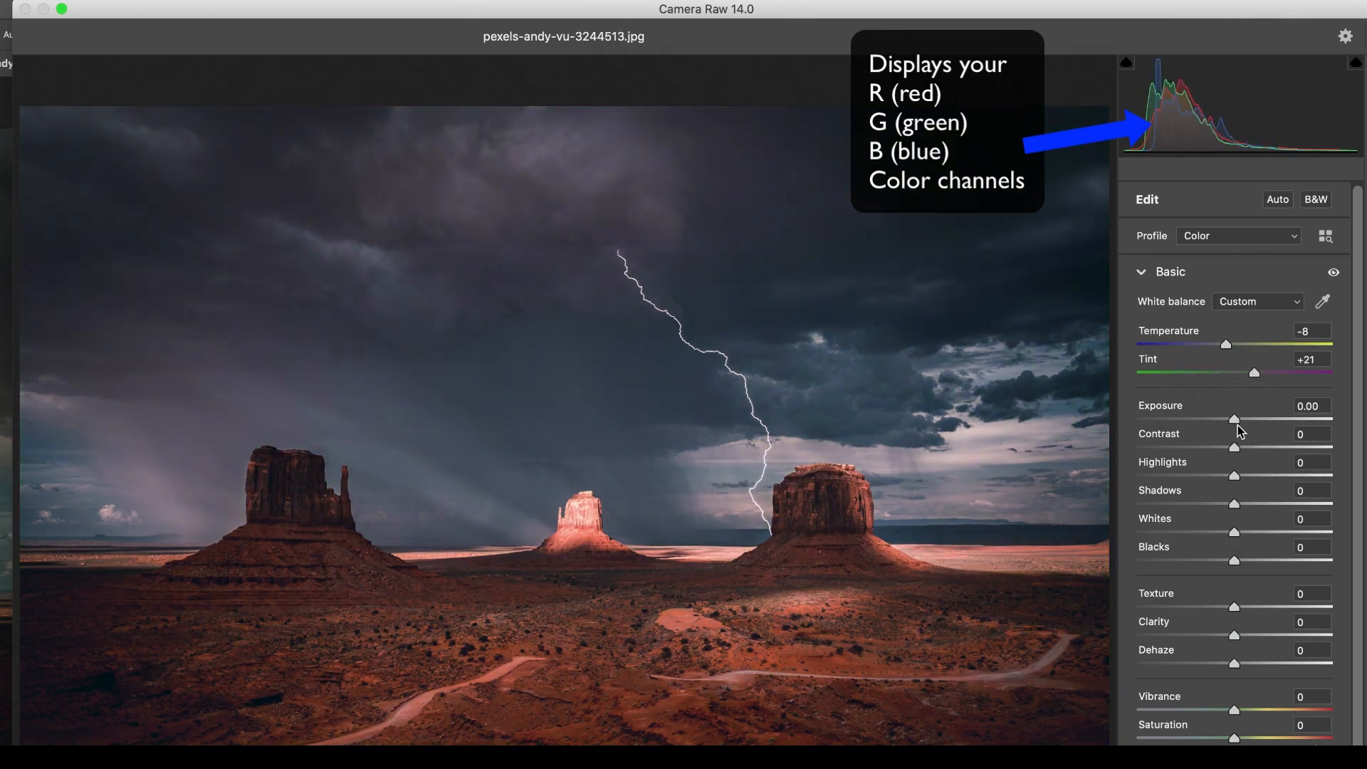
drag(1237, 425, 1306, 472)
scroll(1240, 494, down, 1)
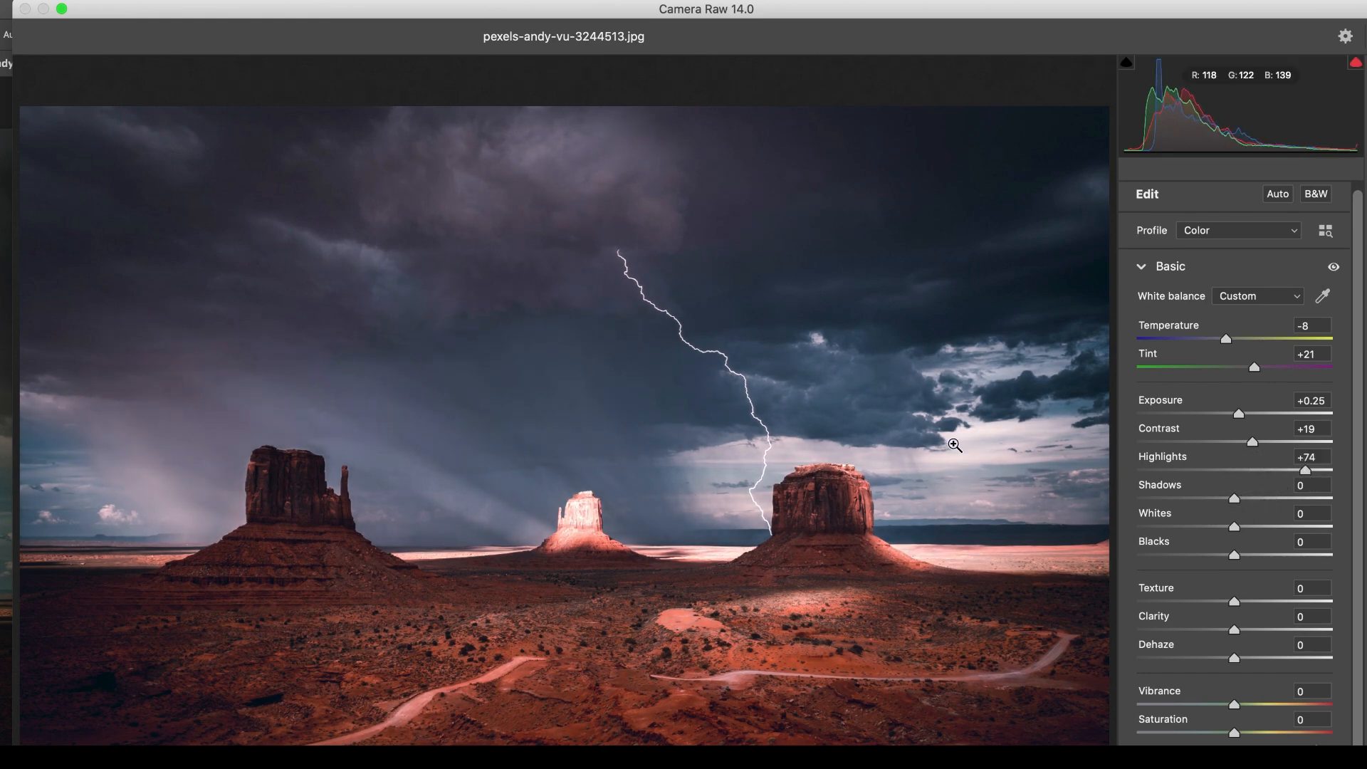
Set Shadows to +1, Whites to +16 and Blacks to +34, and try Texture +20 with Clarity +100.
drag(1235, 499, 1340, 627)
scroll(1239, 588, down, 1)
scroll(1230, 630, down, 1)
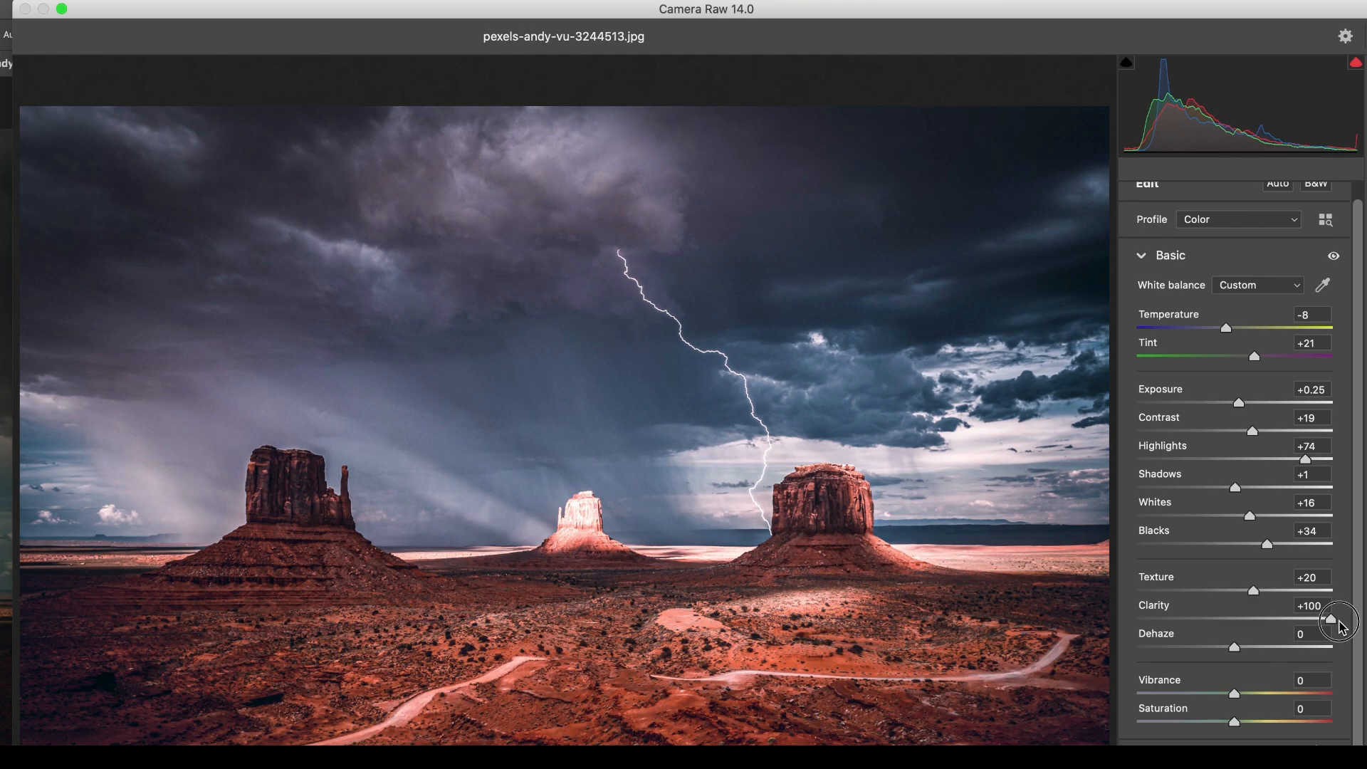
Try subtler values of Clarity +5, Dehaze +2 and Texture +9 on the desert photo.
drag(1341, 626, 1236, 652)
scroll(1246, 683, down, 2)
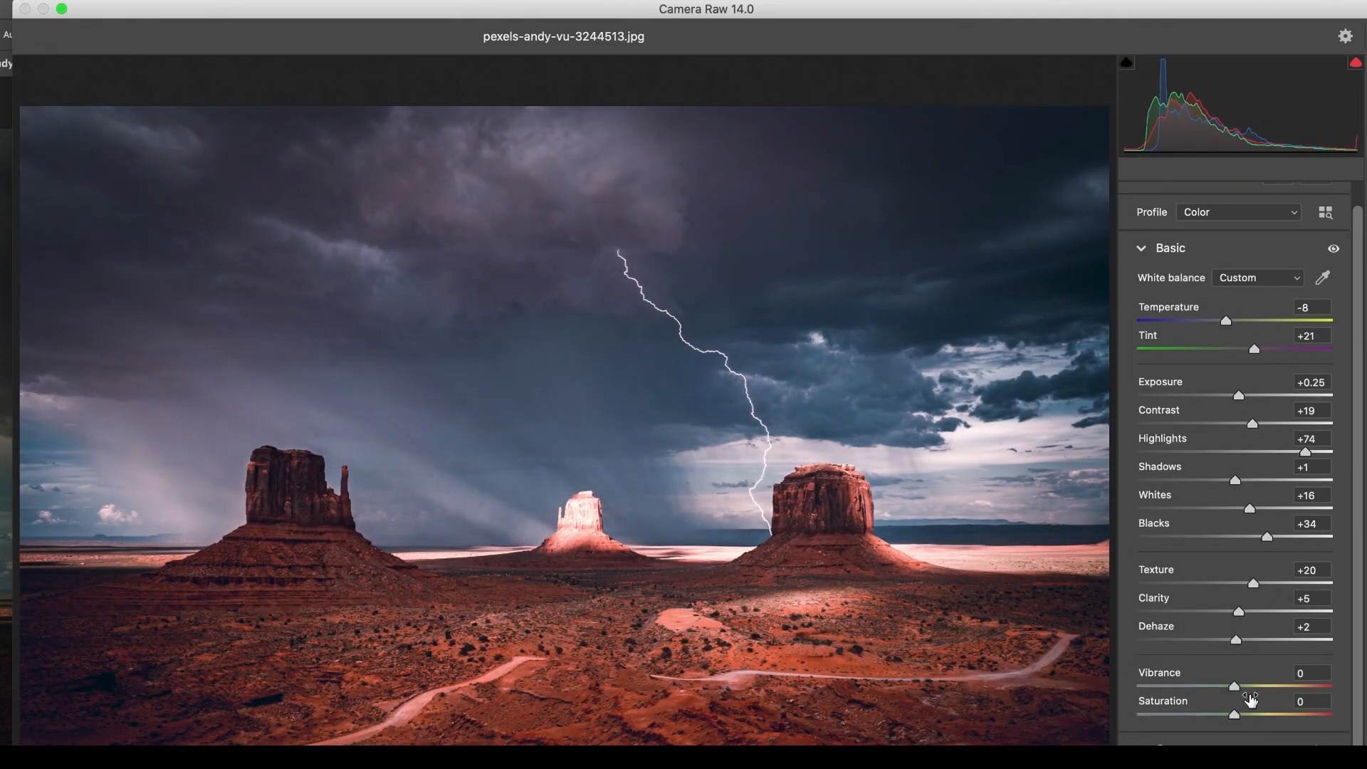
drag(1250, 581, 1246, 584)
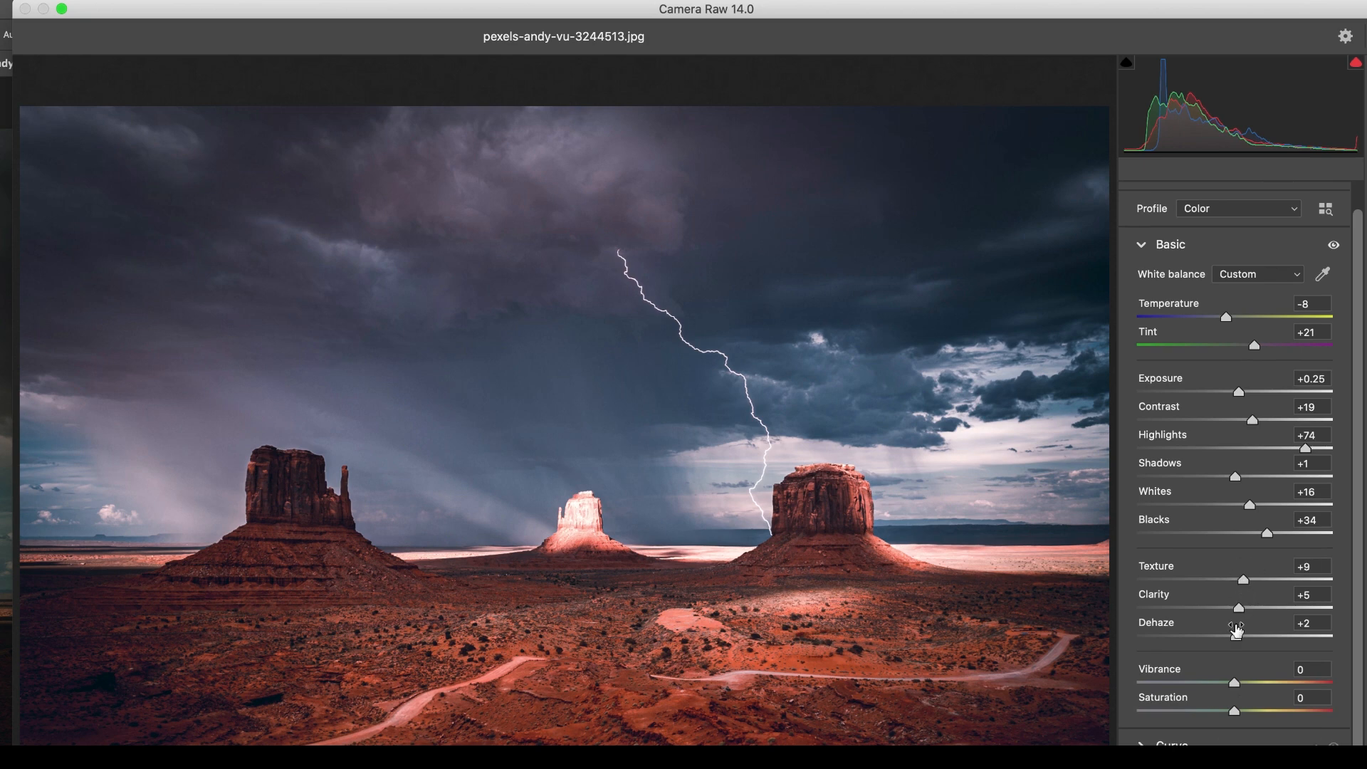
Raise Vibrance to +20 and Saturation slightly, and reset Texture, Clarity and Dehaze to 0.
mouse_move(1236, 685)
mouse_down()
mouse_move(1294, 685)
mouse_move(1235, 683)
mouse_move(1287, 685)
mouse_move(1236, 705)
mouse_move(1328, 705)
mouse_move(1129, 701)
mouse_move(1243, 703)
mouse_move(1254, 677)
mouse_up()
scroll(1258, 695, down, 1)
click(1321, 588)
text(0)
click(1316, 559)
text(0)
click(1317, 617)
text(0)
click(1312, 560)
scroll(1310, 676, down, 1)
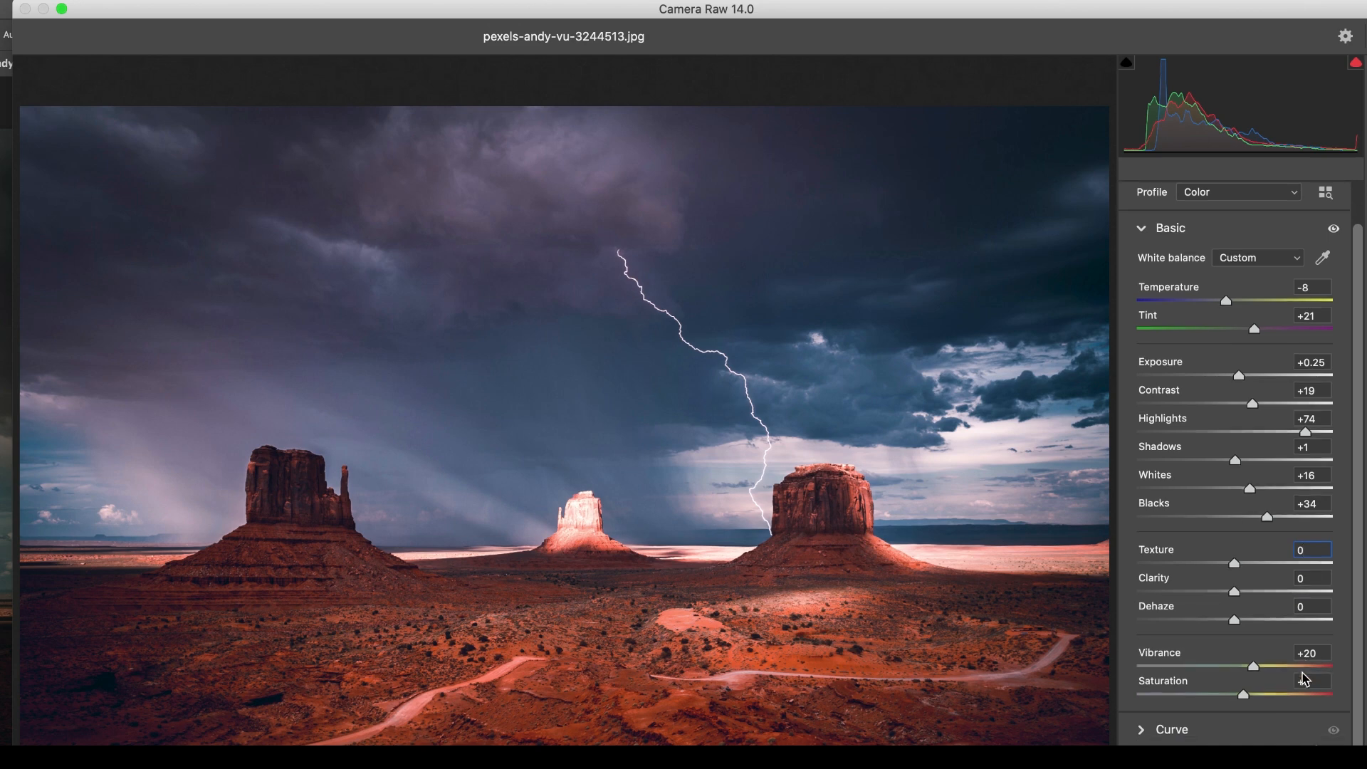
Try lifting the parametric curve's Darks to +92, and bring them back down to +3.
click(1143, 724)
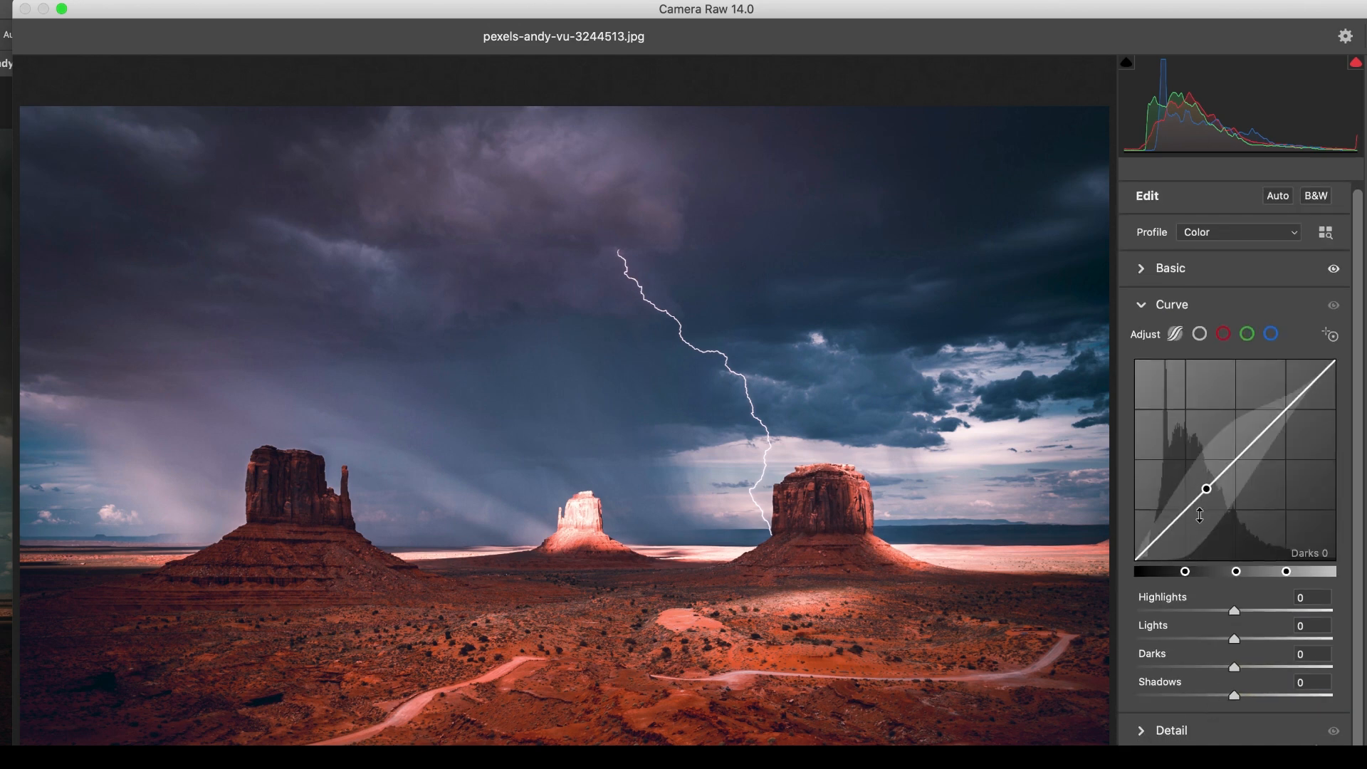
drag(1212, 483, 1182, 301)
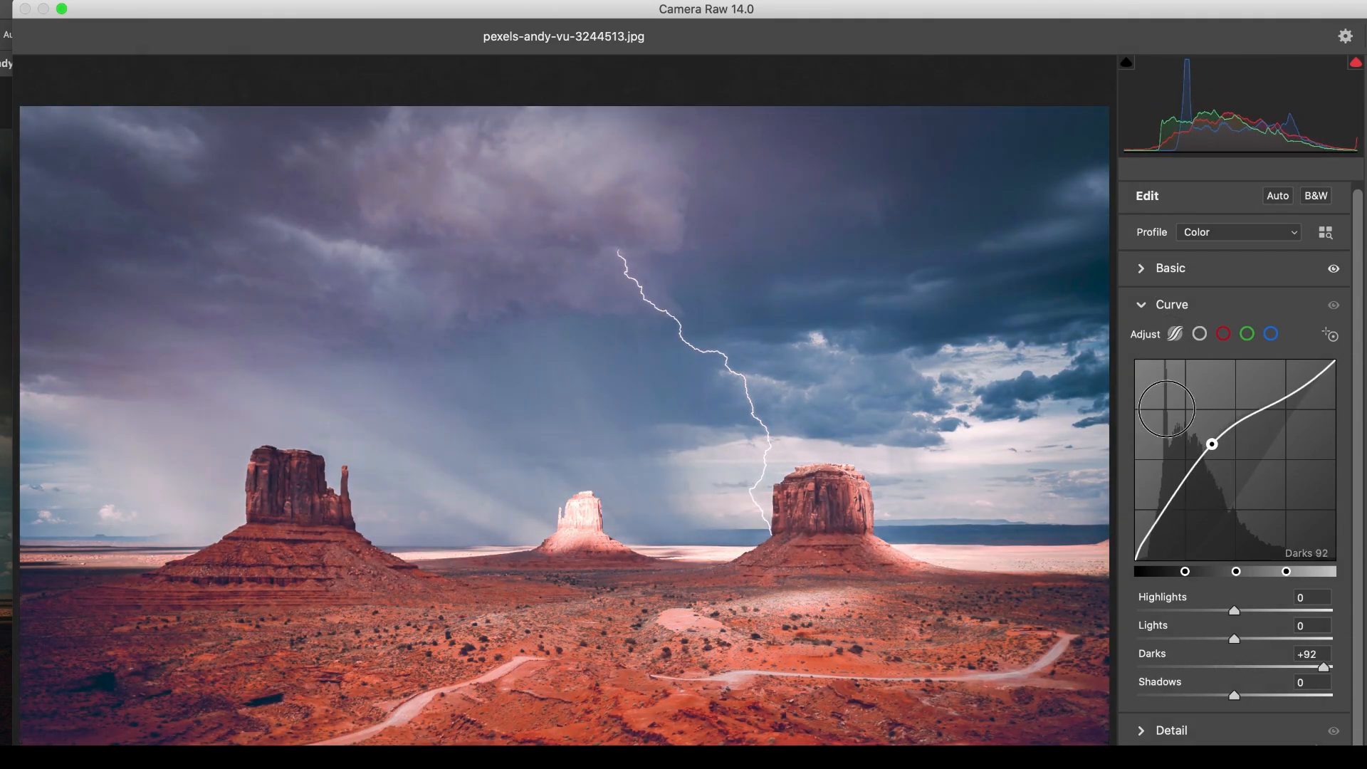
drag(1186, 494, 1238, 536)
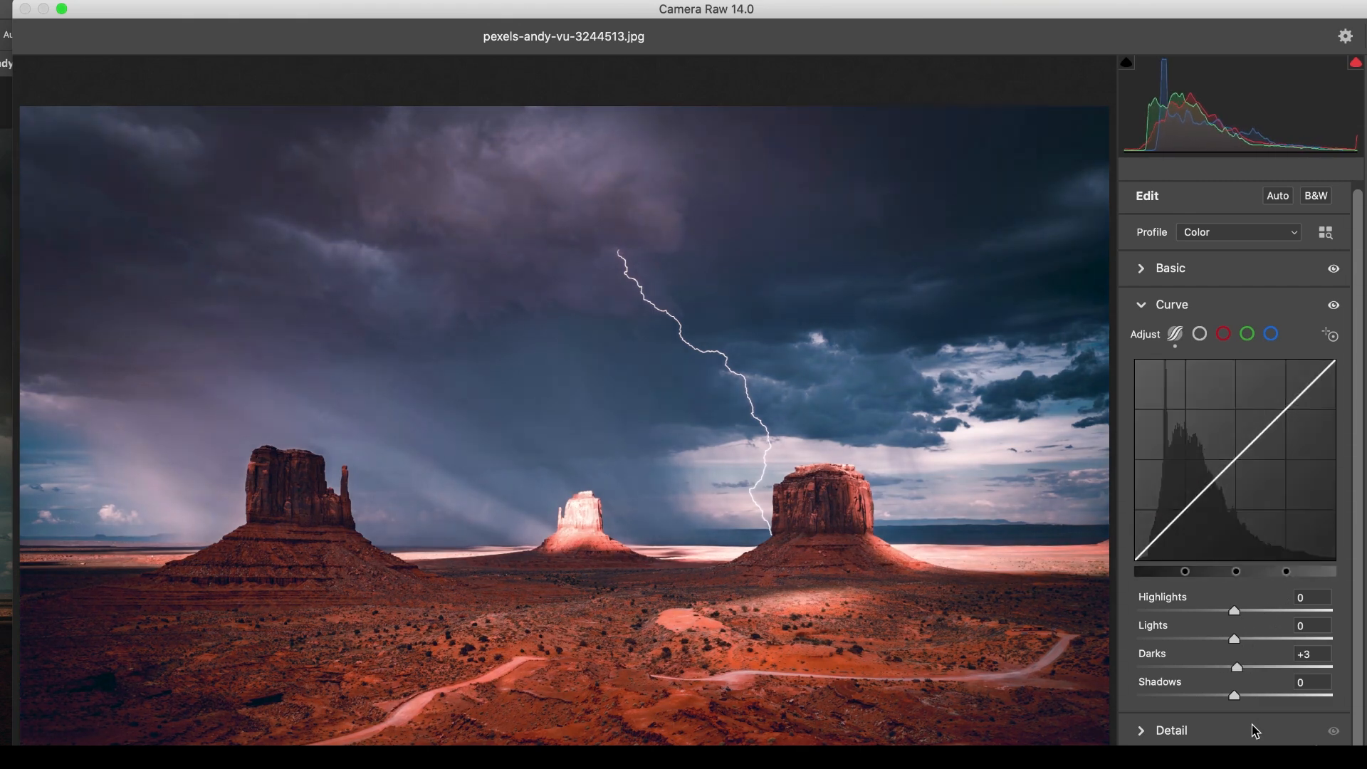
mouse_move(1239, 702)
mouse_down()
mouse_move(1266, 701)
mouse_move(1226, 700)
mouse_move(1237, 694)
mouse_up()
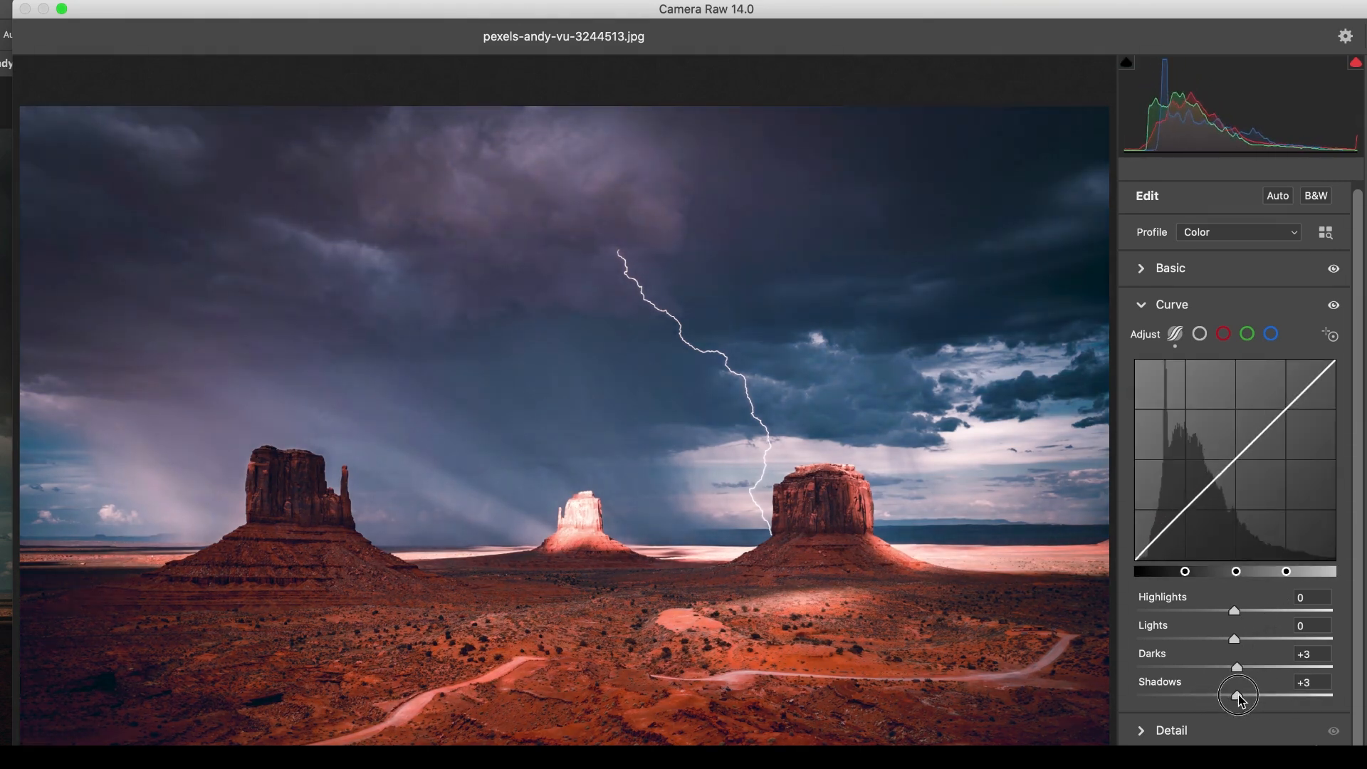
Try the Detail sharpening and noise reduction adjustments, and test the Reds and Oranges hues in the Color Mixer.
click(1142, 731)
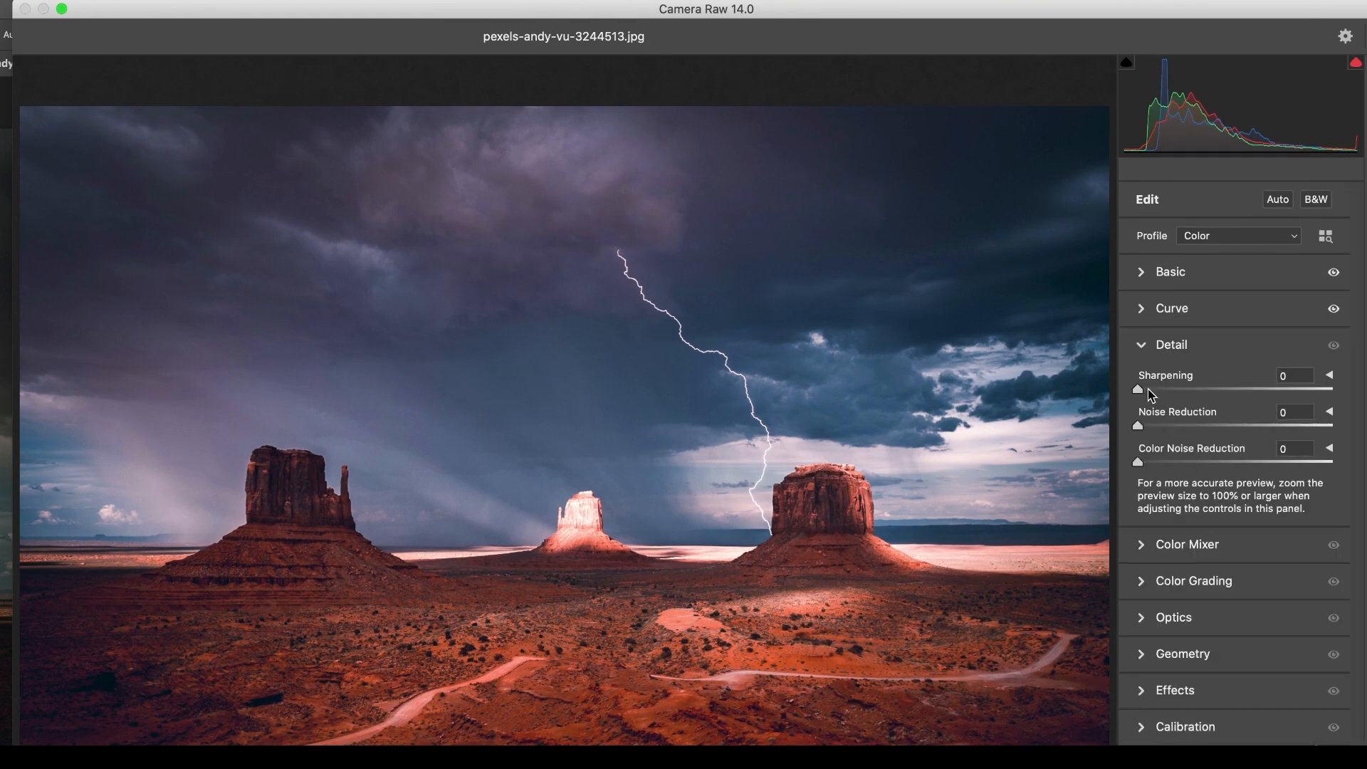
drag(1148, 392, 1178, 426)
drag(1156, 470, 1205, 471)
click(1144, 545)
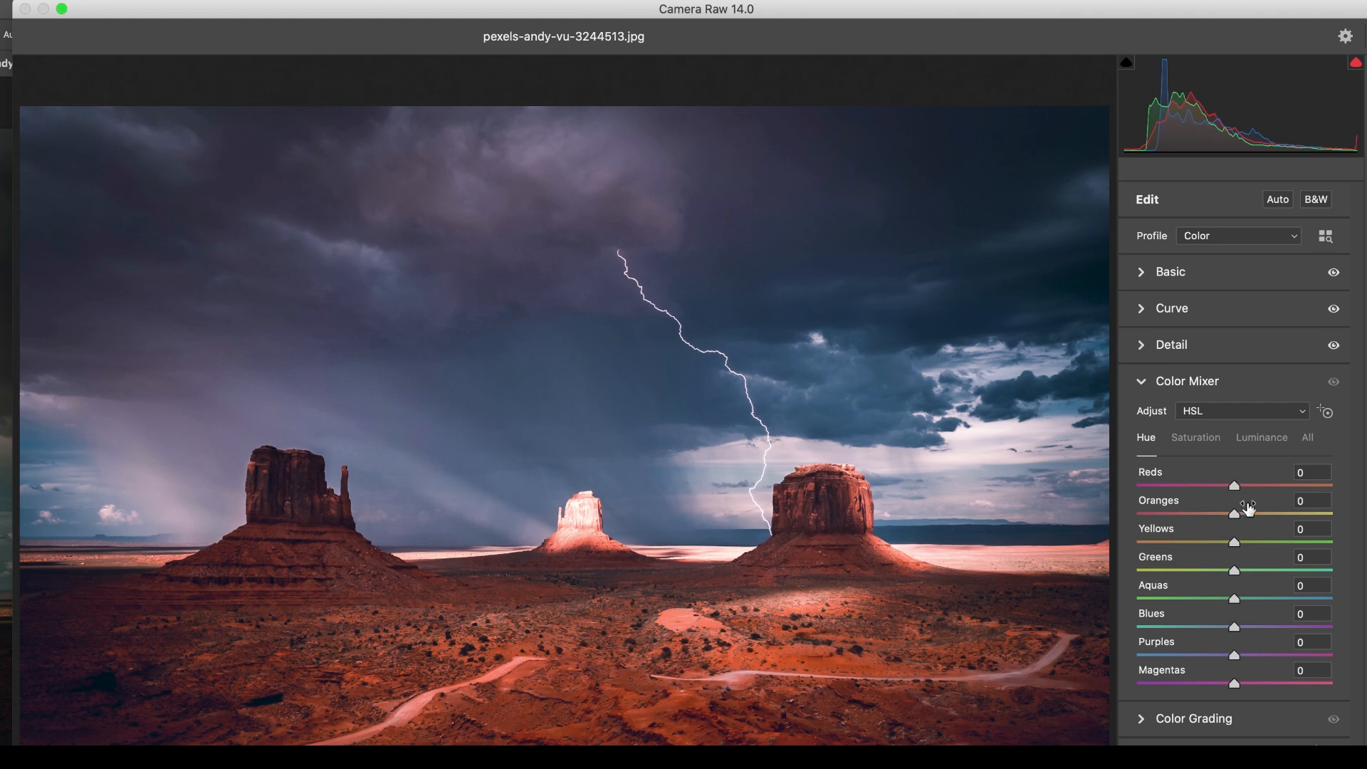
mouse_move(1236, 487)
mouse_down()
mouse_move(1260, 485)
mouse_move(1199, 485)
mouse_move(1236, 489)
mouse_move(1199, 512)
mouse_move(1284, 518)
mouse_move(1235, 514)
mouse_up()
Try a faint magenta midtone tint in Color Grading with Hue 321 and Saturation 7.
click(1142, 719)
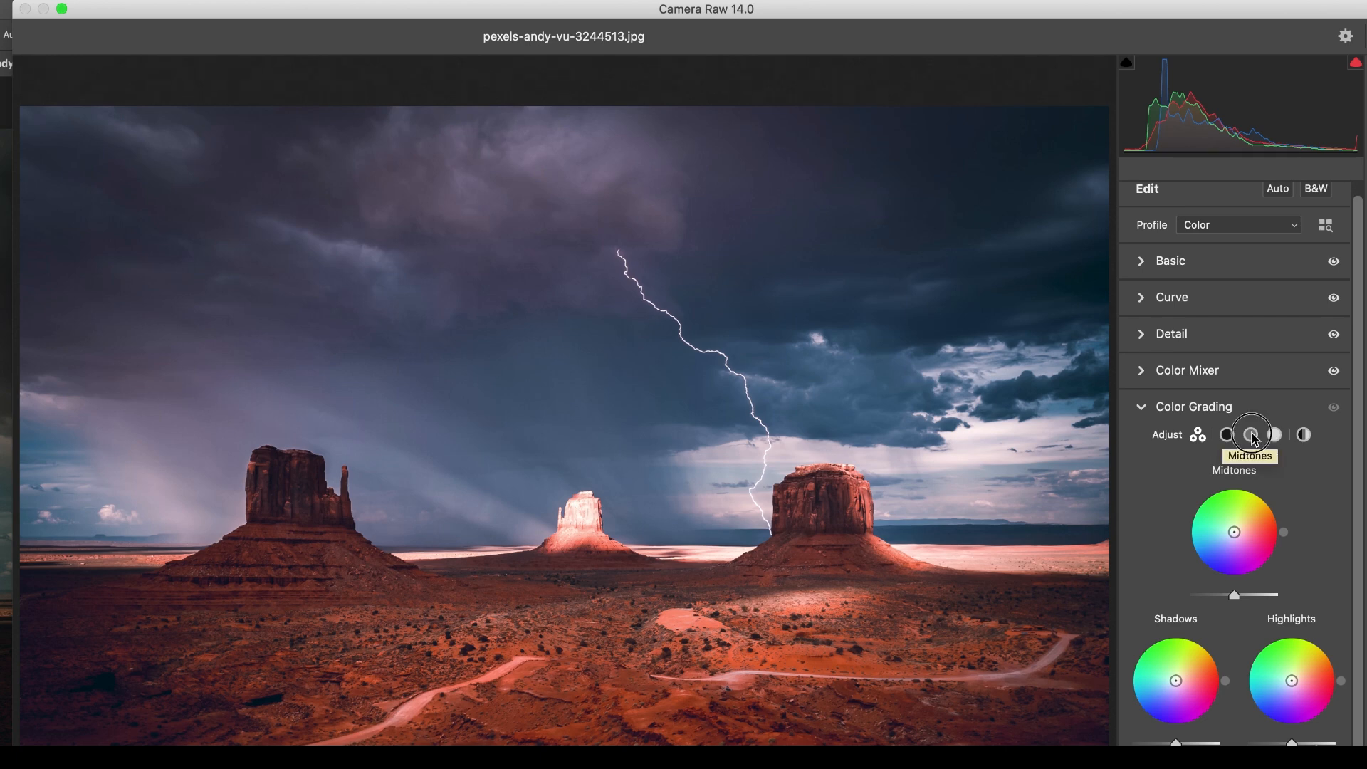
click(1252, 435)
mouse_move(1234, 570)
mouse_down()
mouse_move(1246, 549)
mouse_move(1239, 593)
mouse_move(1229, 570)
mouse_move(1240, 573)
mouse_up()
mouse_move(1234, 717)
mouse_down()
mouse_move(1252, 718)
mouse_move(1234, 718)
mouse_up()
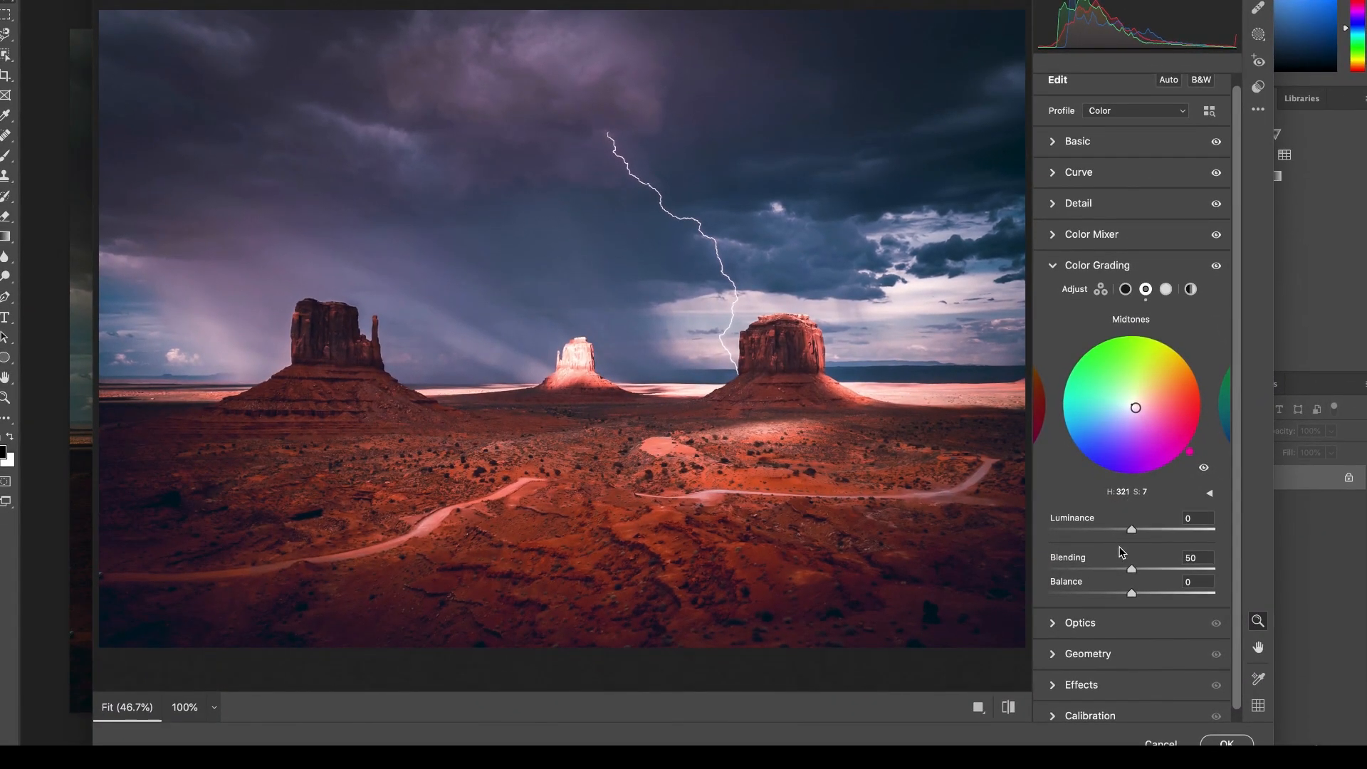
Try the Optics distortion correction and an Optics vignette of +91 on the desert photo.
scroll(1119, 573, down, 1)
click(1080, 614)
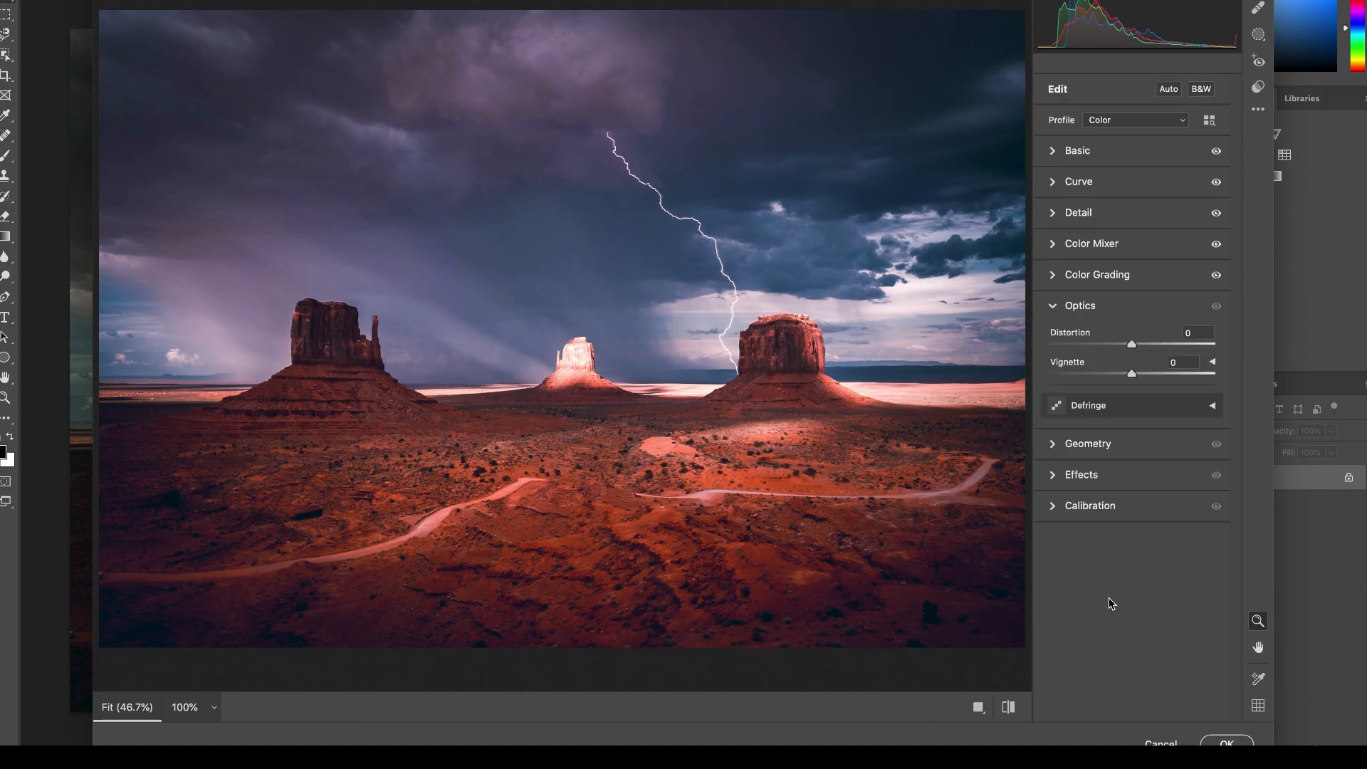
drag(1132, 347, 1206, 375)
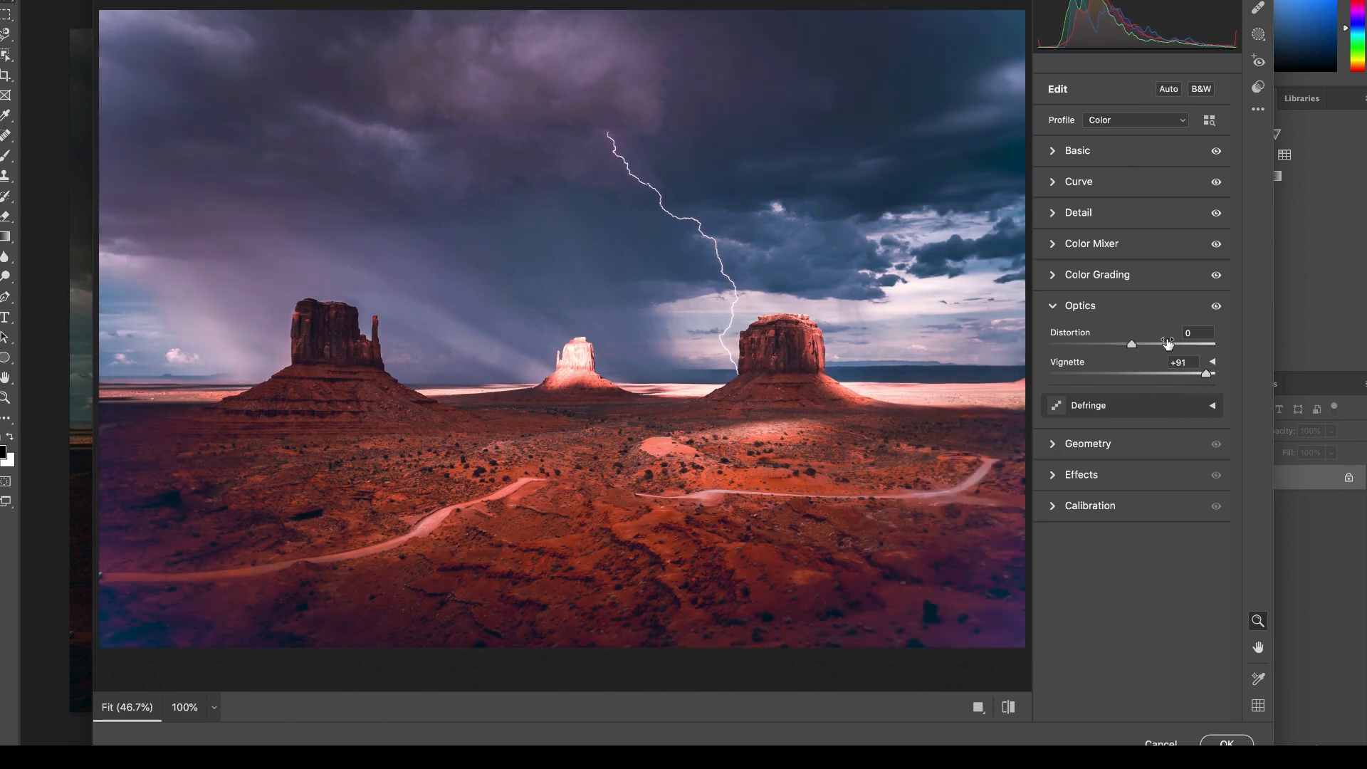
click(1132, 407)
Try manual Geometry transformations with Vertical +1, Horizontal -1 and Aspect -1.
click(1089, 635)
mouse_move(1132, 466)
mouse_down()
mouse_move(1154, 468)
mouse_move(1132, 467)
mouse_move(1151, 490)
mouse_move(1132, 491)
mouse_up()
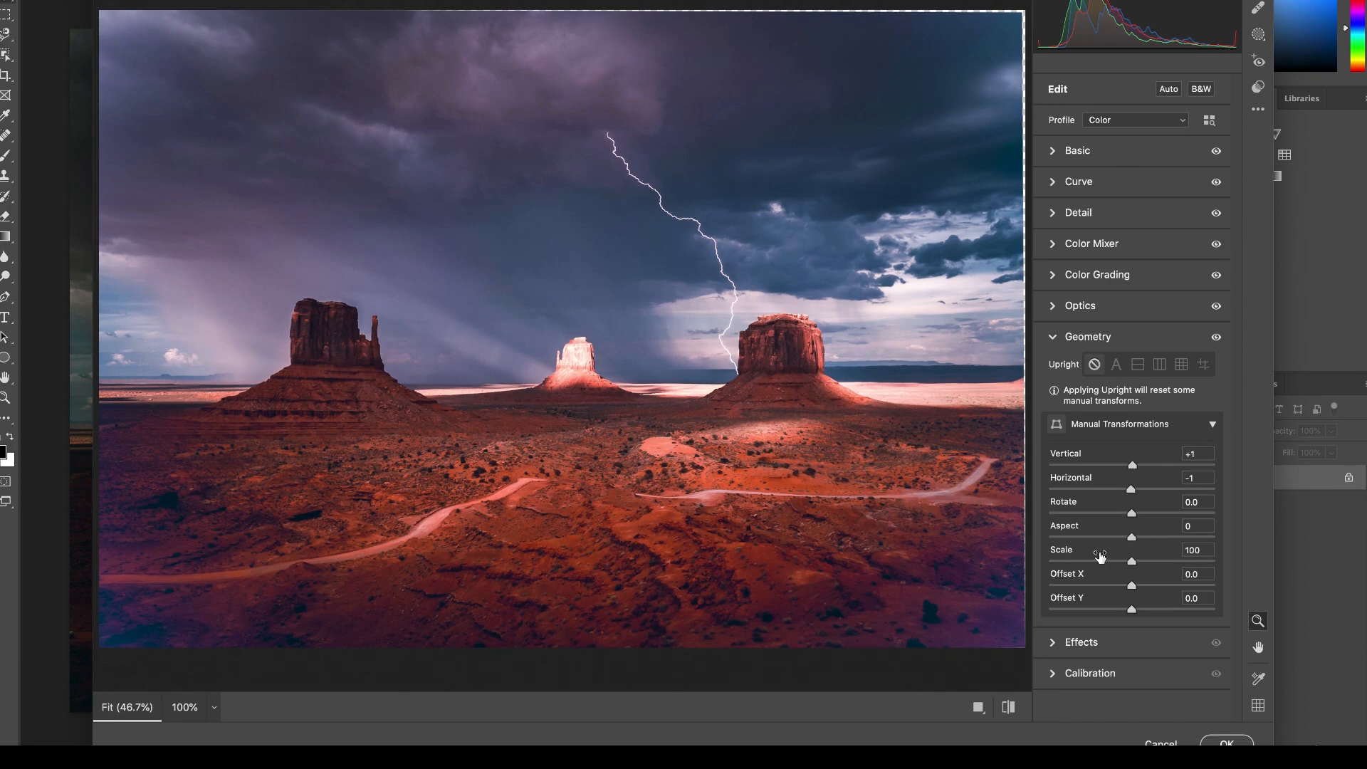
mouse_move(1132, 537)
mouse_down()
mouse_move(1160, 535)
mouse_move(1130, 540)
mouse_up()
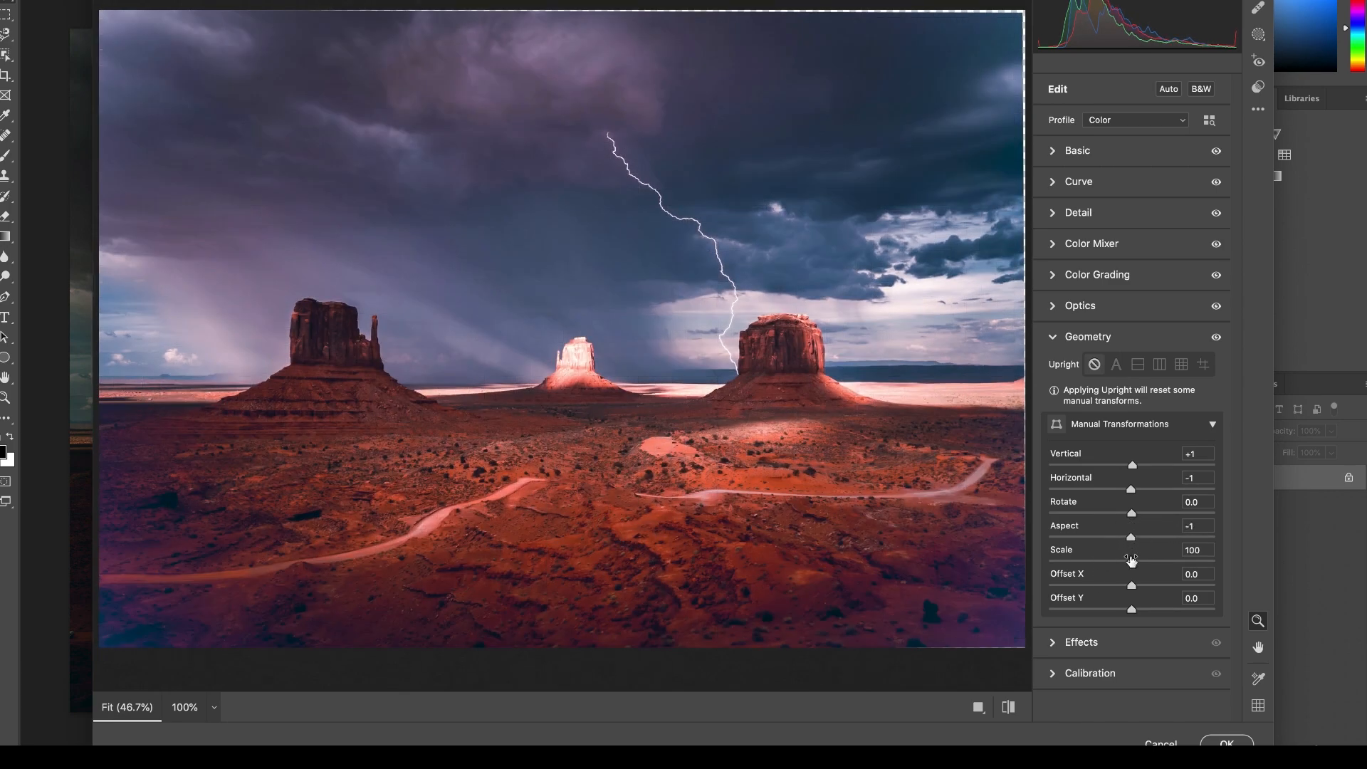
Set the Effects Grain to 18 and test a slight Vignetting change on the desert photo.
click(1063, 642)
drag(1057, 408, 1087, 411)
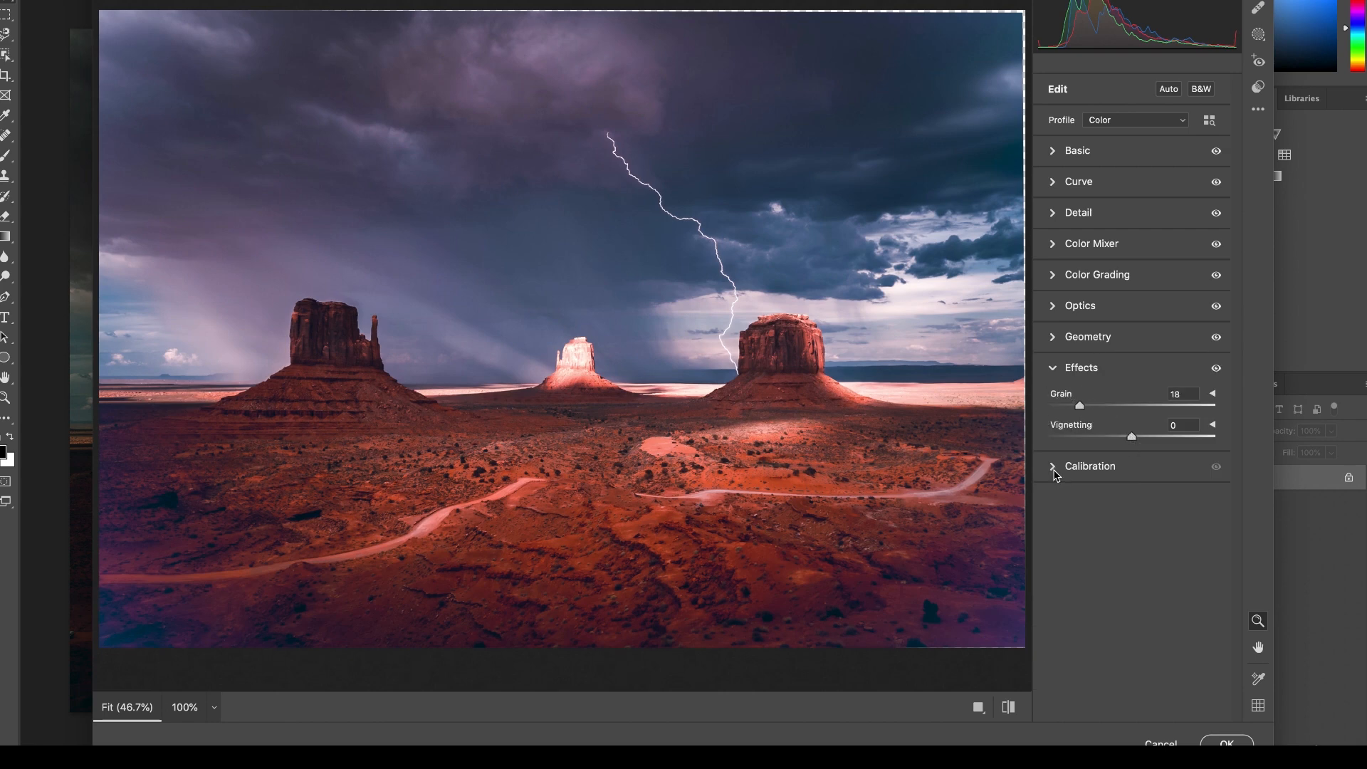
mouse_move(1132, 436)
mouse_down()
mouse_move(1226, 442)
mouse_move(1045, 448)
mouse_move(1130, 440)
mouse_up()
Test small shifts of the Calibration Shadows Tint and Red Primary Hue, and collapse the Calibration settings.
click(1069, 467)
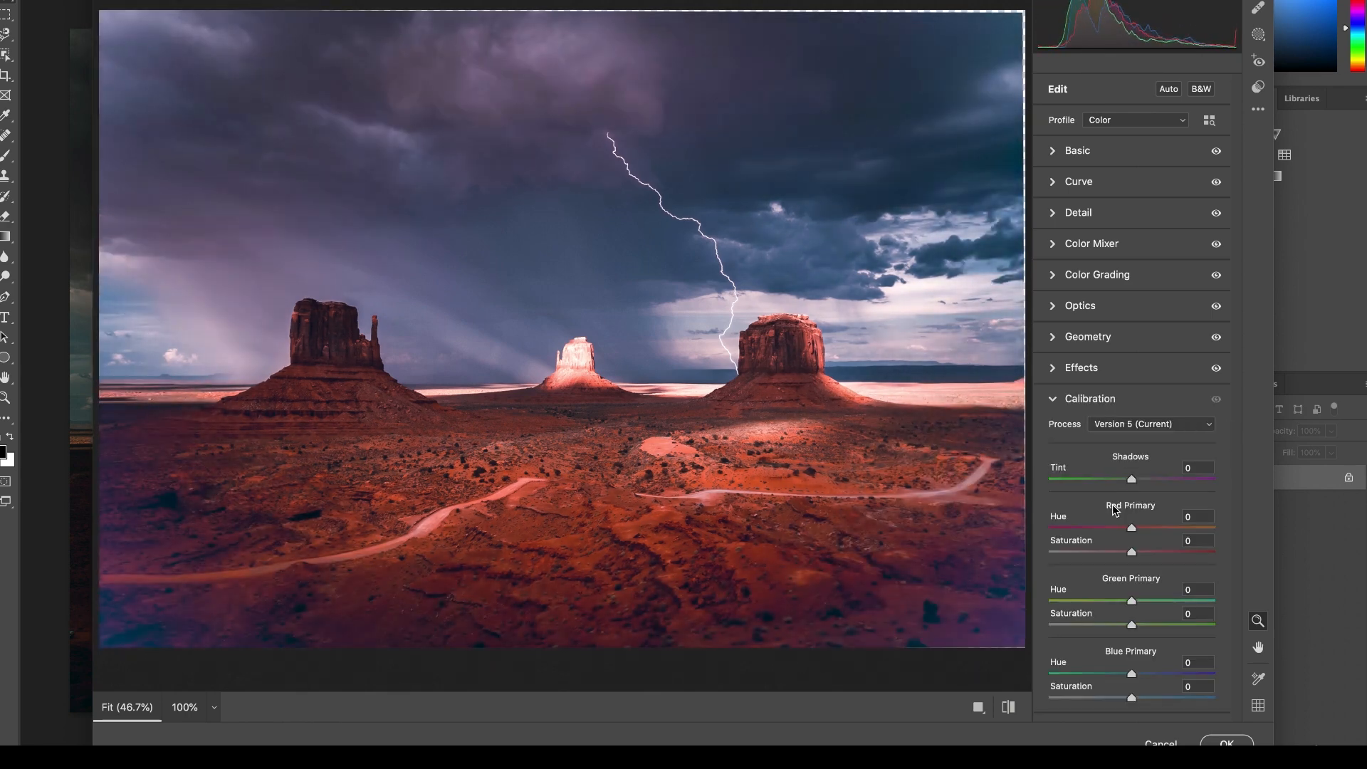
mouse_move(1132, 479)
mouse_down()
mouse_move(1157, 479)
mouse_move(1119, 482)
mouse_move(1131, 480)
mouse_up()
mouse_move(1132, 528)
mouse_down()
mouse_move(1153, 528)
mouse_move(1118, 529)
mouse_move(1133, 535)
mouse_up()
click(1054, 400)
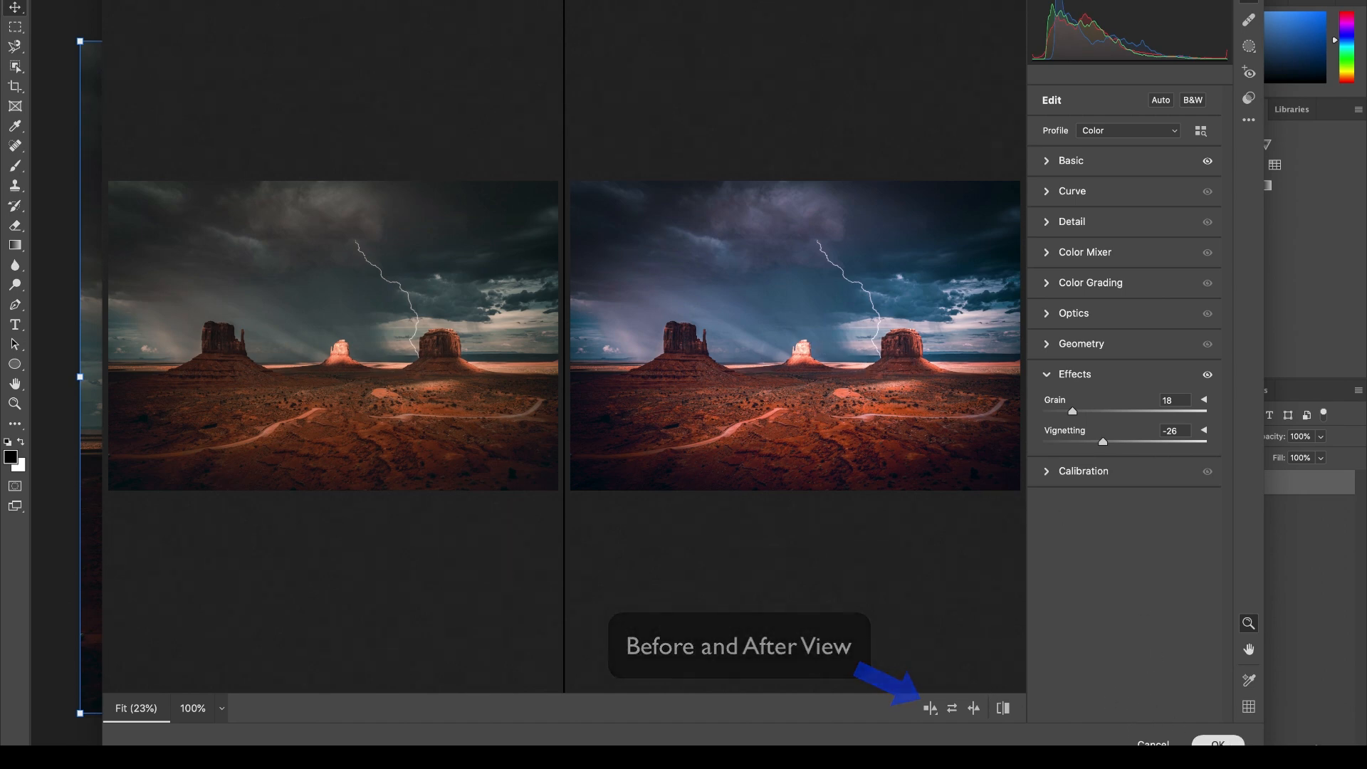
Apply the Camera Raw edits to the desert photo and deselect its layer.
click(1219, 743)
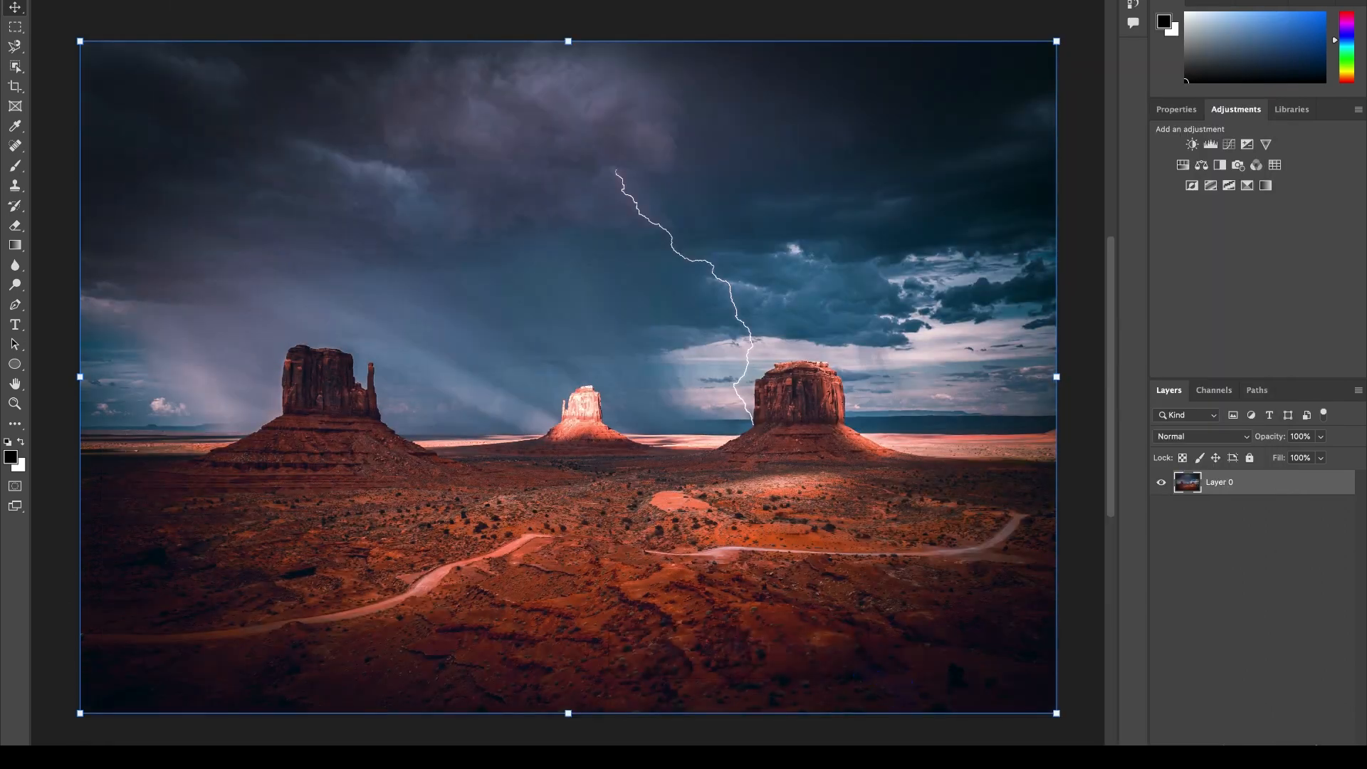
click(366, 15)
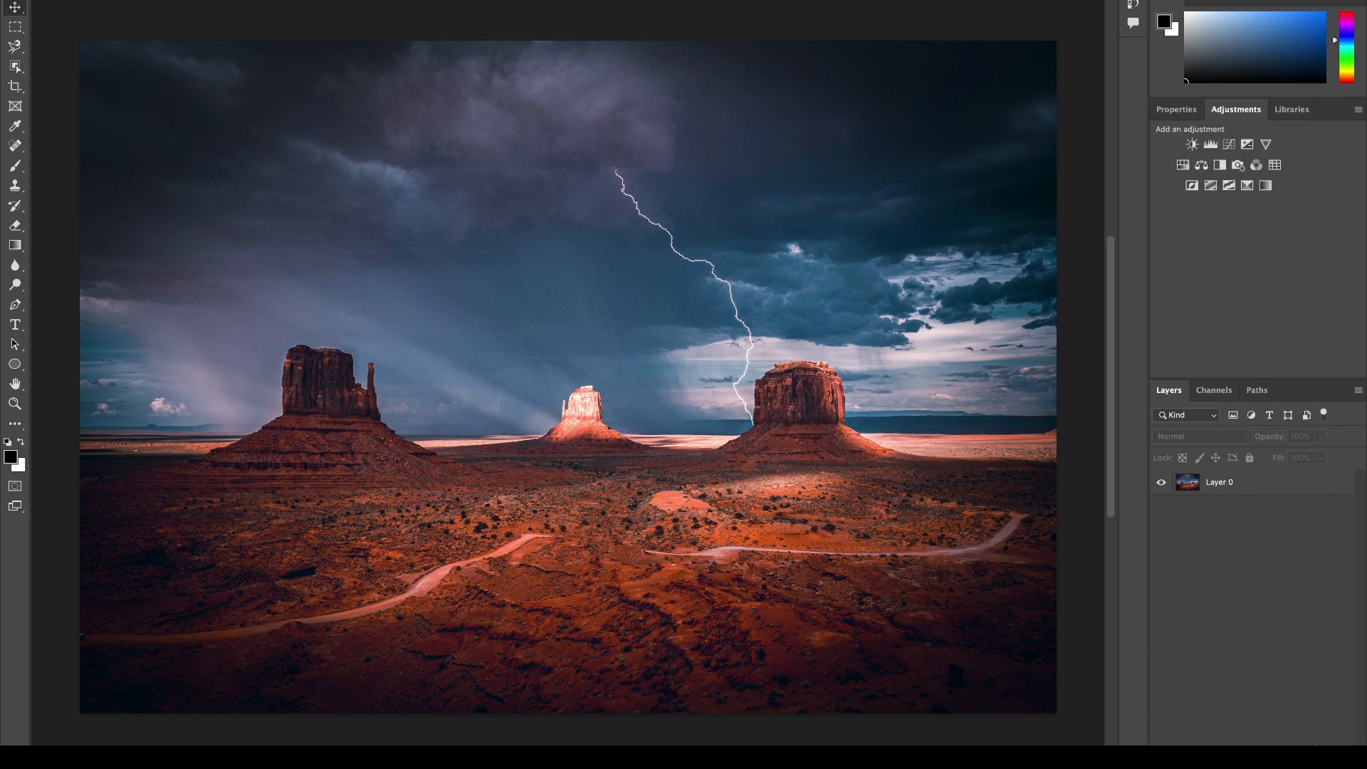
click(381, 0)
click(575, 283)
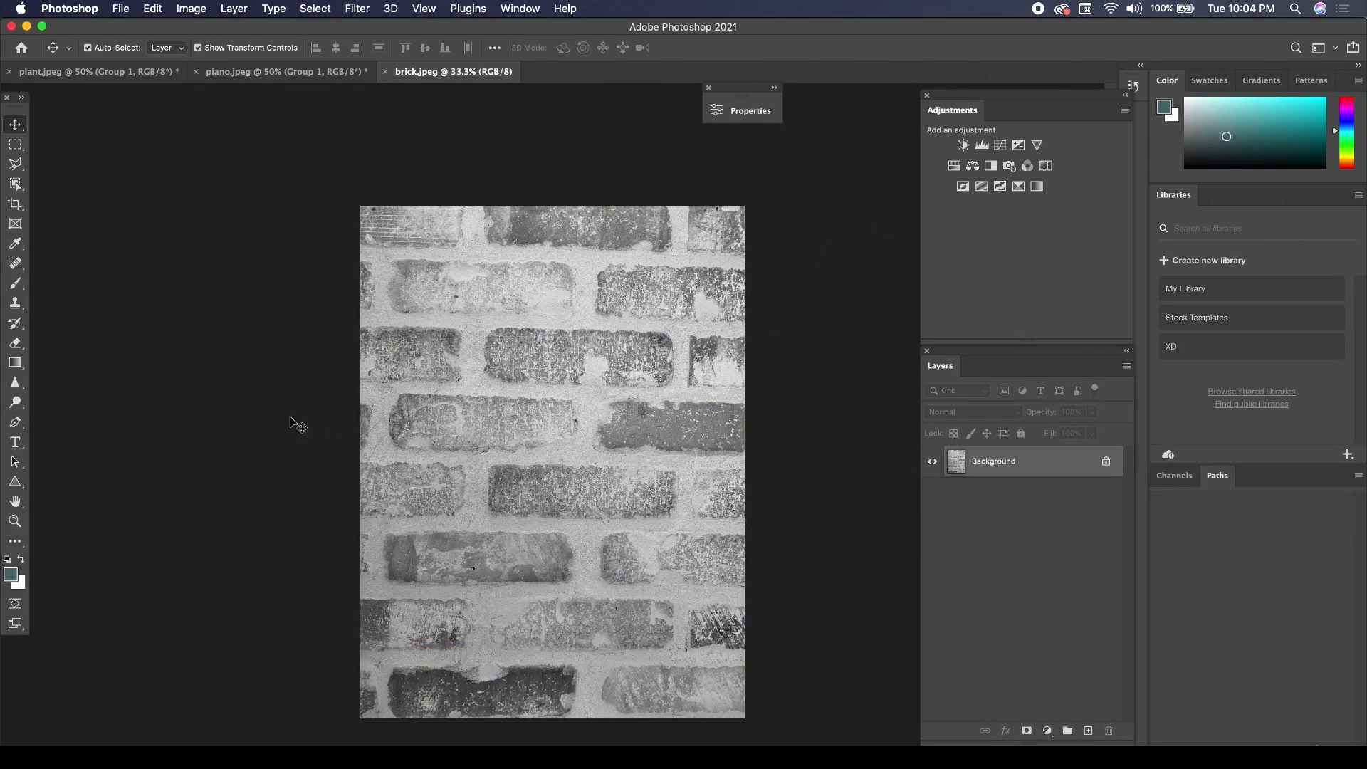
Add the text "Type is more readable with high contrast." across the middle of the brick photo.
click(20, 445)
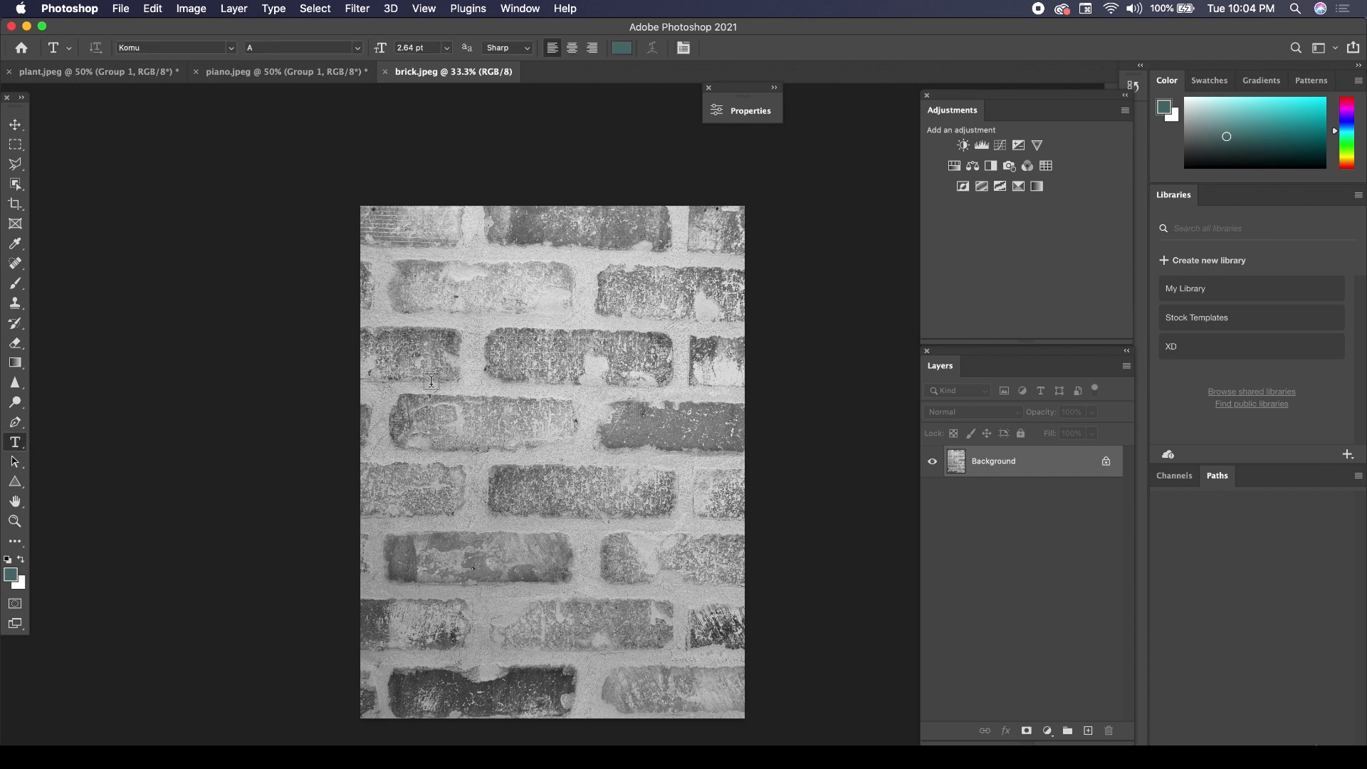
click(532, 426)
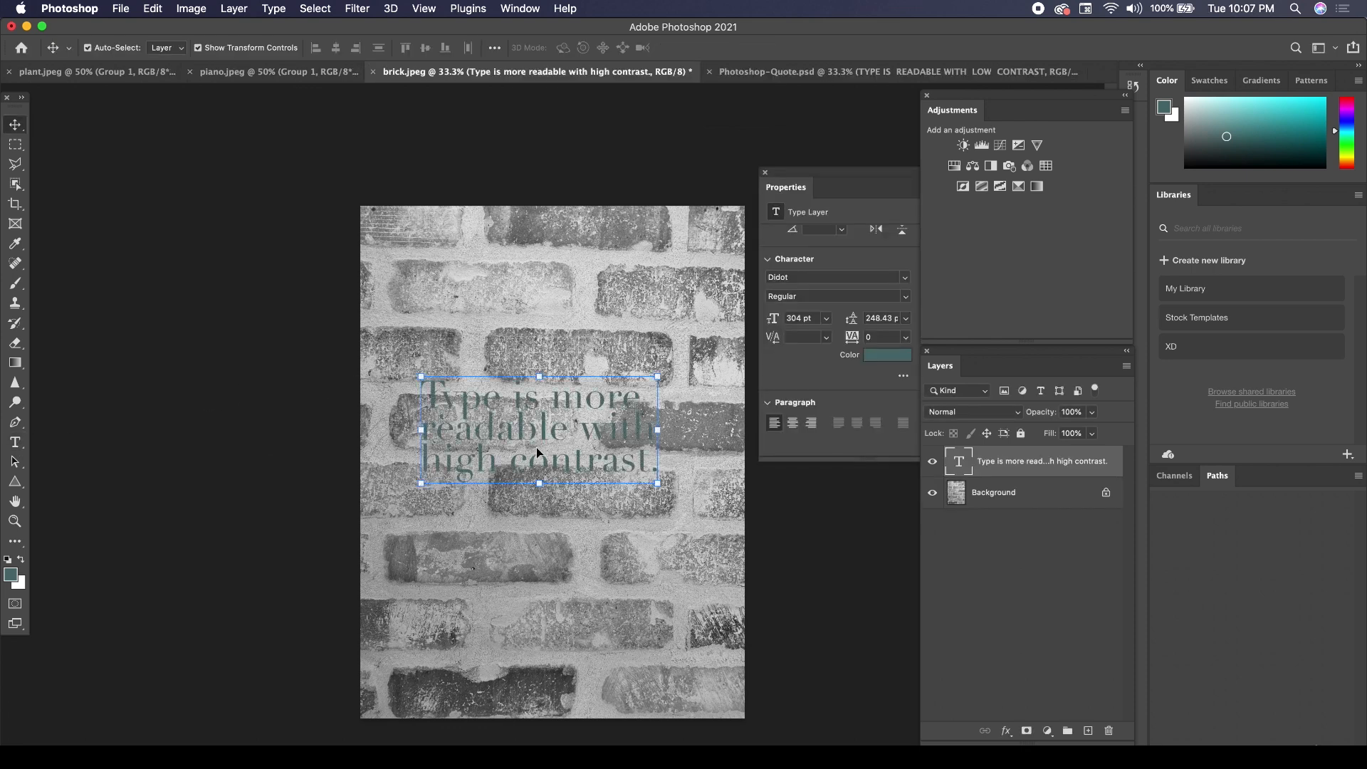
mouse_move(528, 428)
mouse_down()
mouse_move(546, 444)
mouse_move(541, 433)
mouse_up()
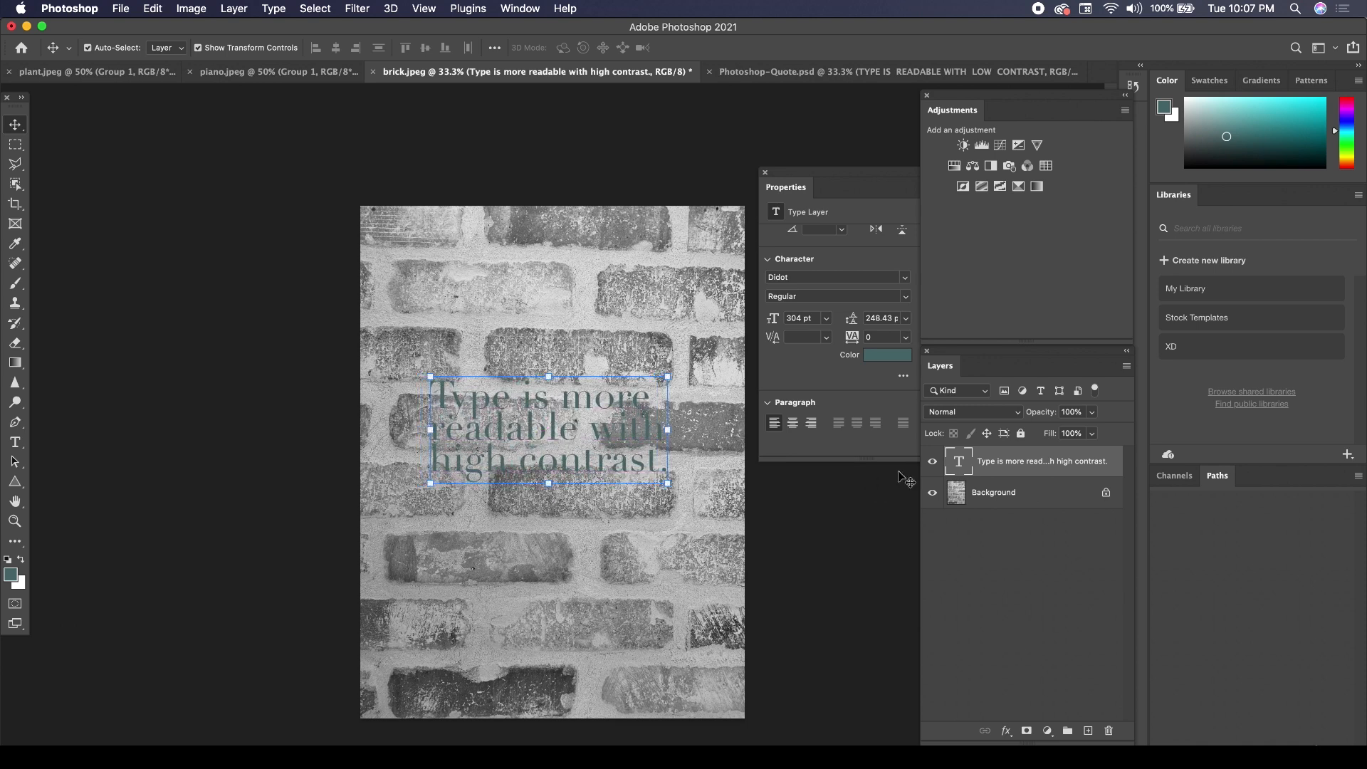
Reposition the text block slightly lower on the brick photo, keeping the Didot font, and deselect it.
click(800, 278)
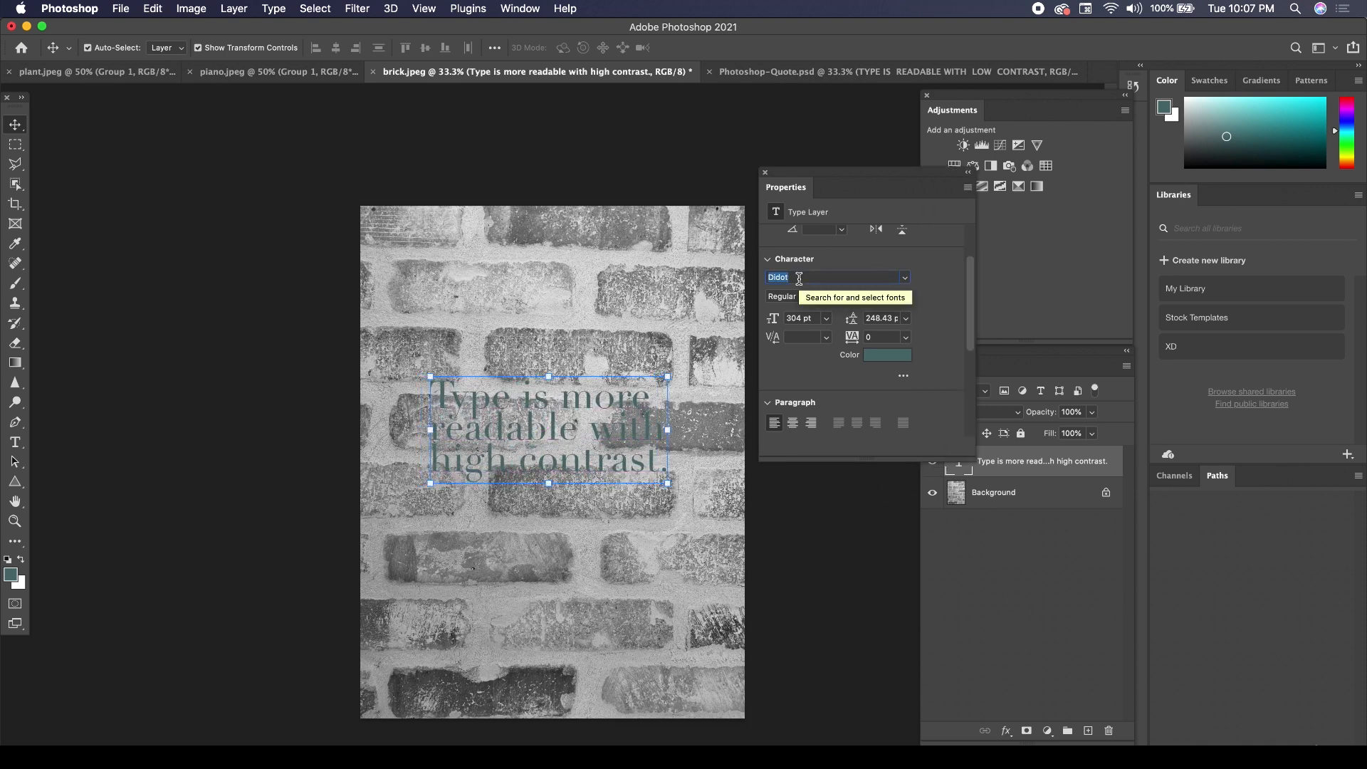
click(288, 379)
drag(487, 421, 490, 457)
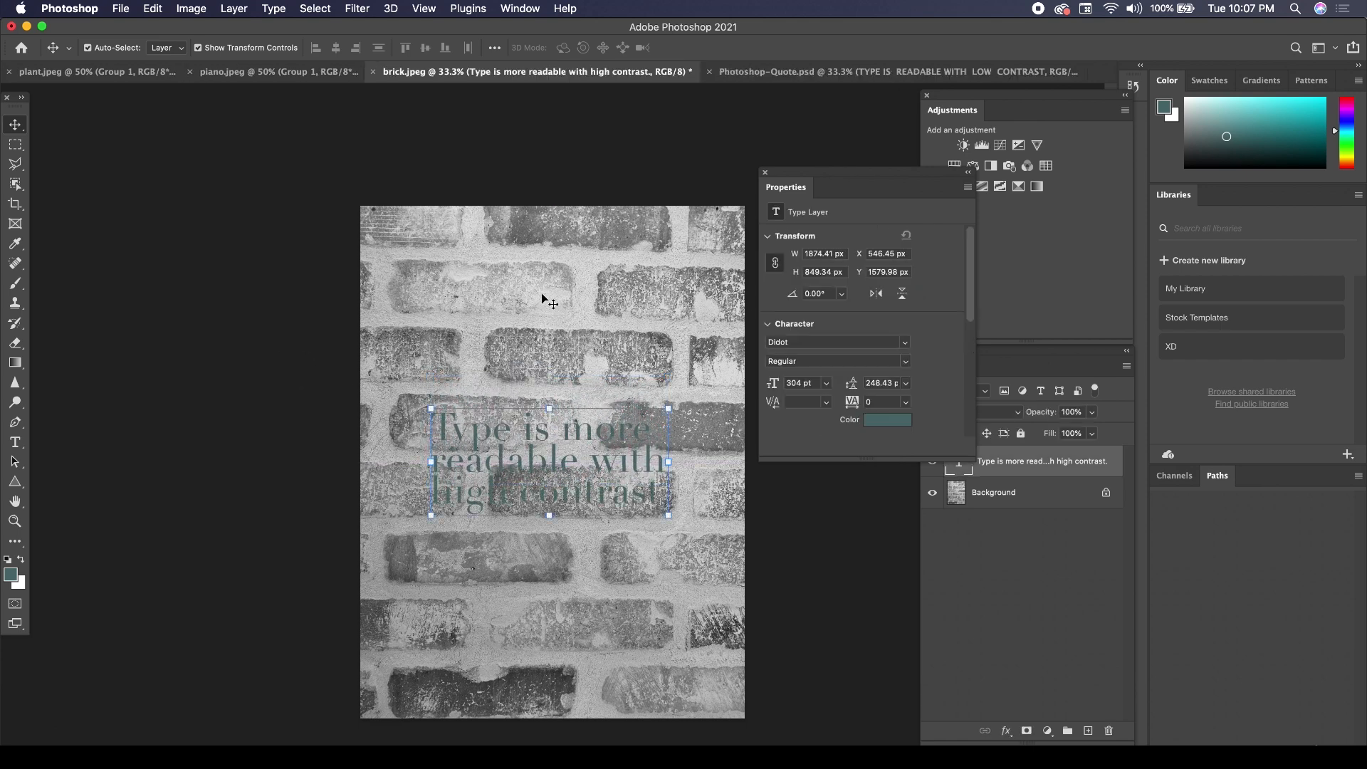
mouse_move(525, 436)
mouse_down()
mouse_move(554, 442)
mouse_move(550, 411)
mouse_move(547, 430)
mouse_up()
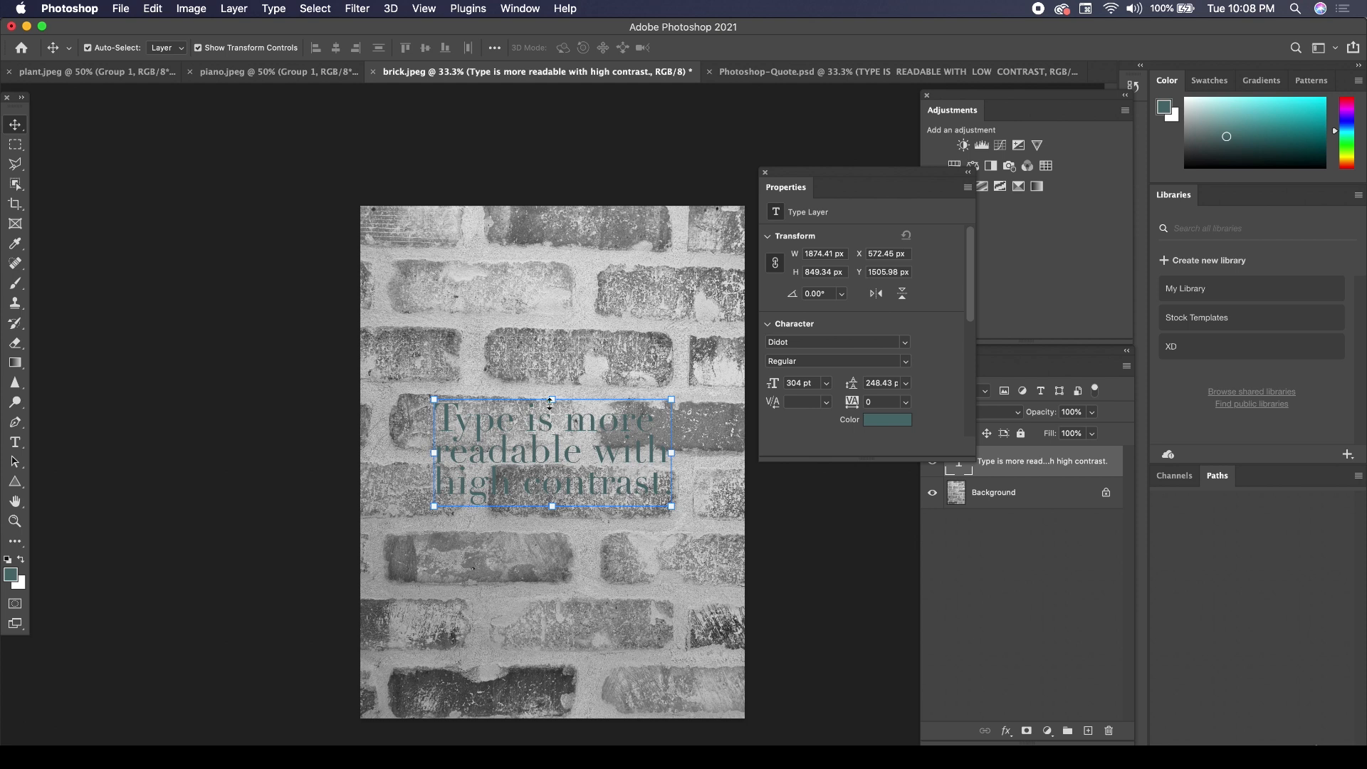
click(546, 290)
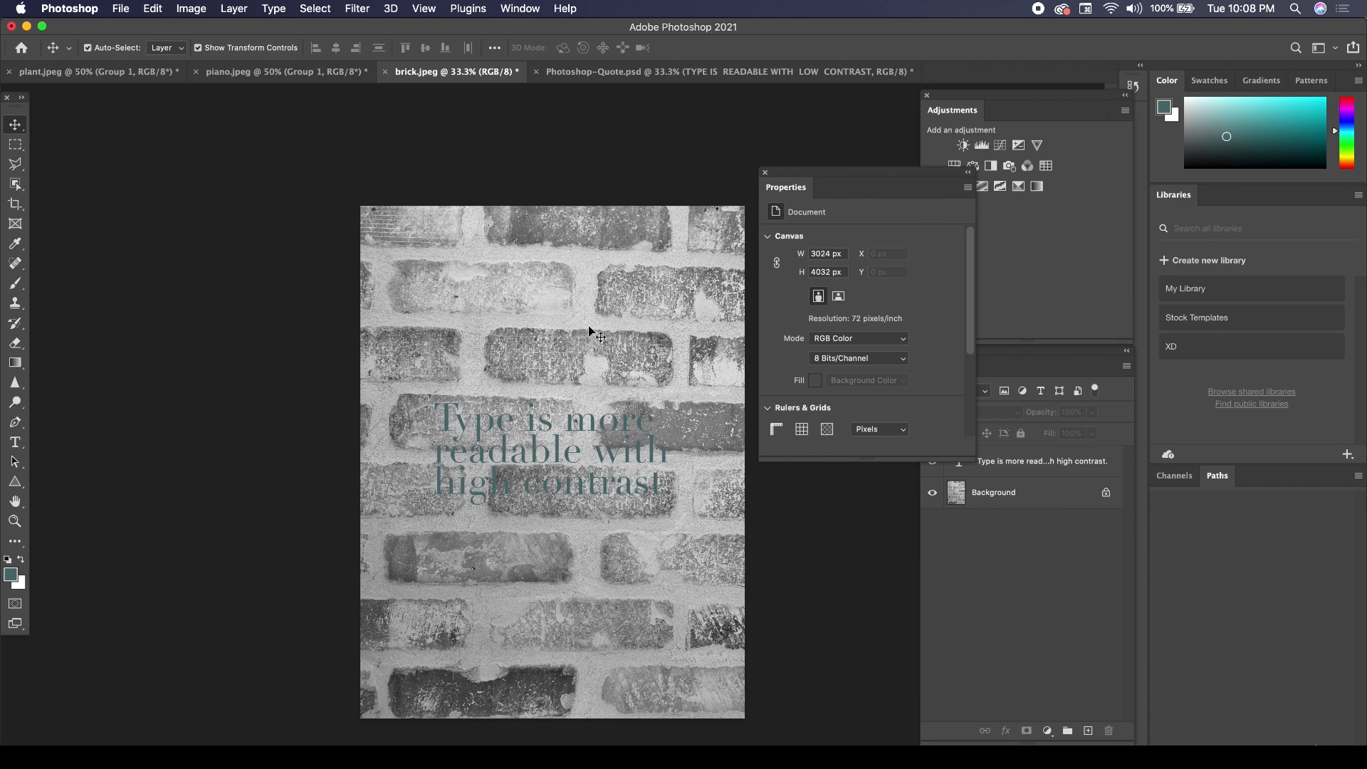
Recolor all of the text on the brick photo from teal to near-white.
double_click(512, 420)
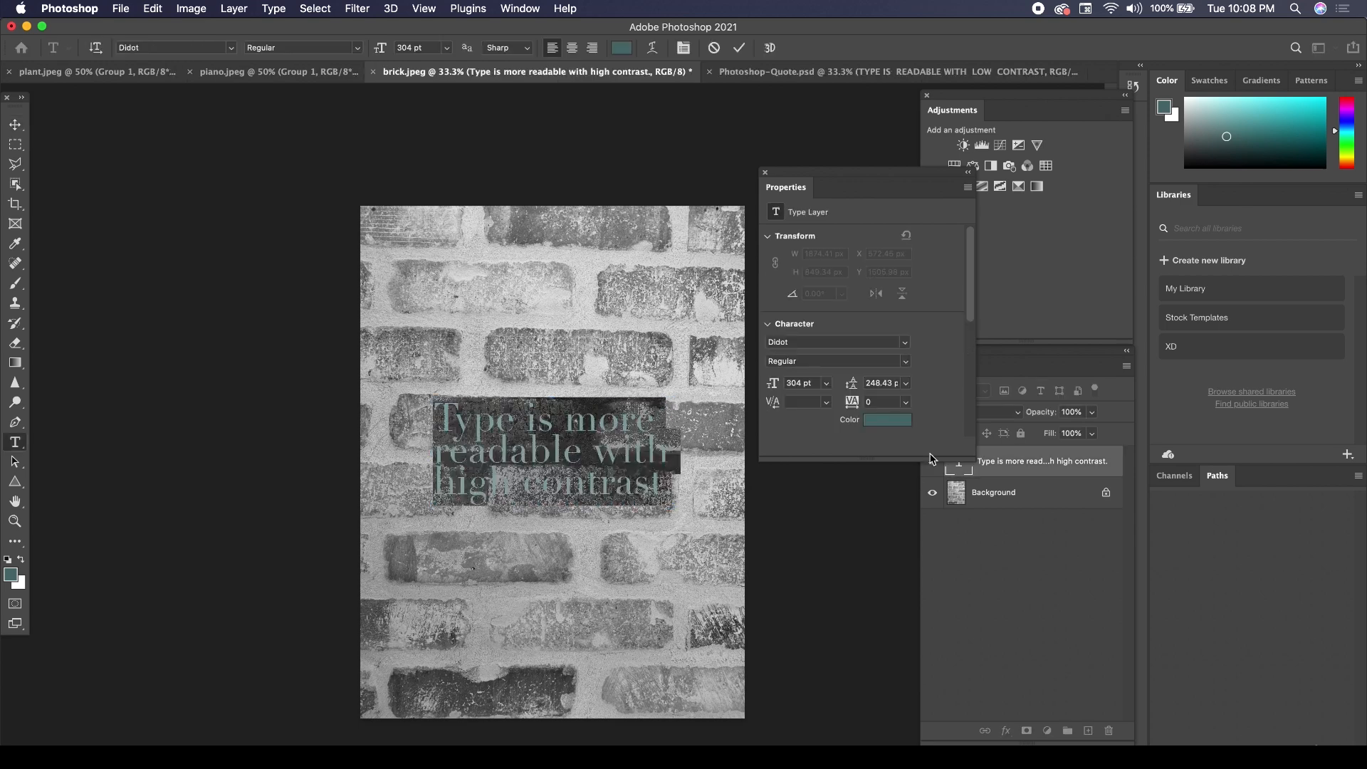
click(867, 419)
drag(864, 382, 810, 317)
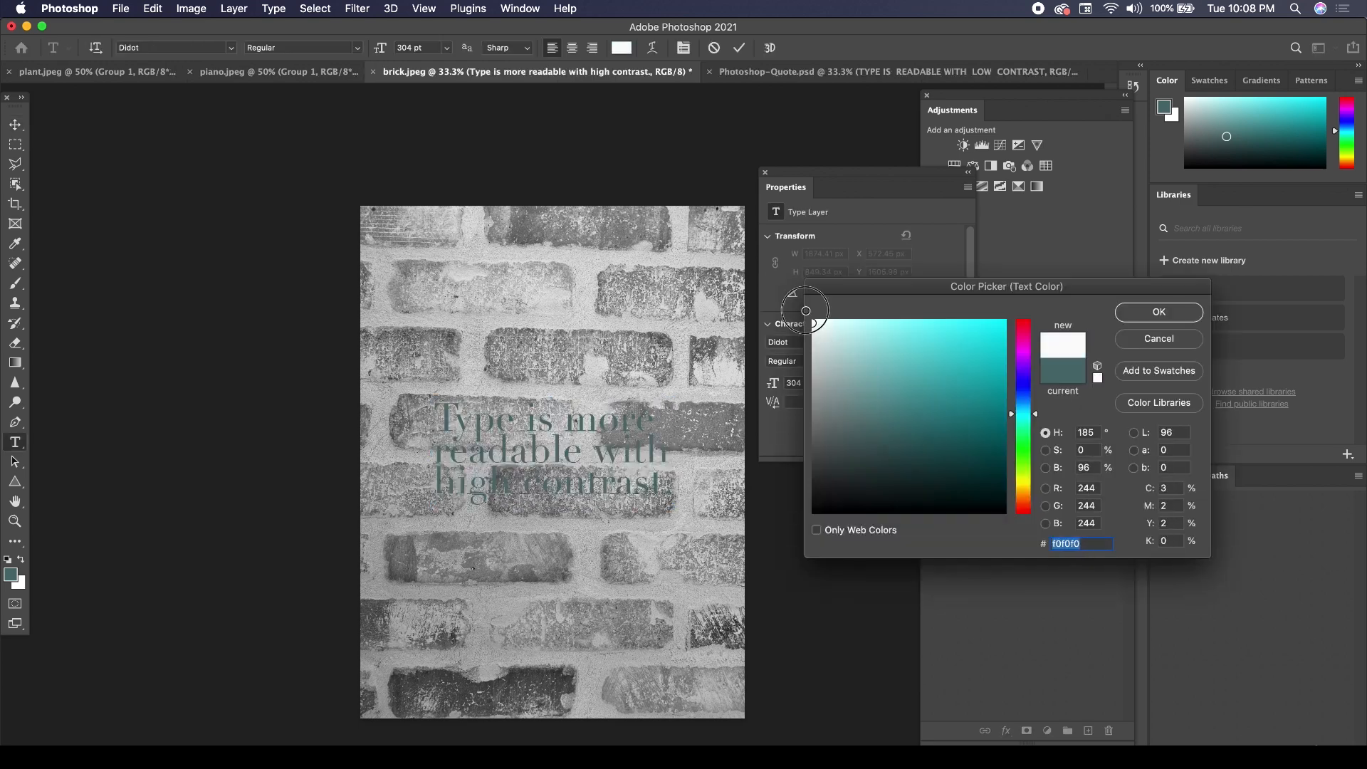
click(1148, 315)
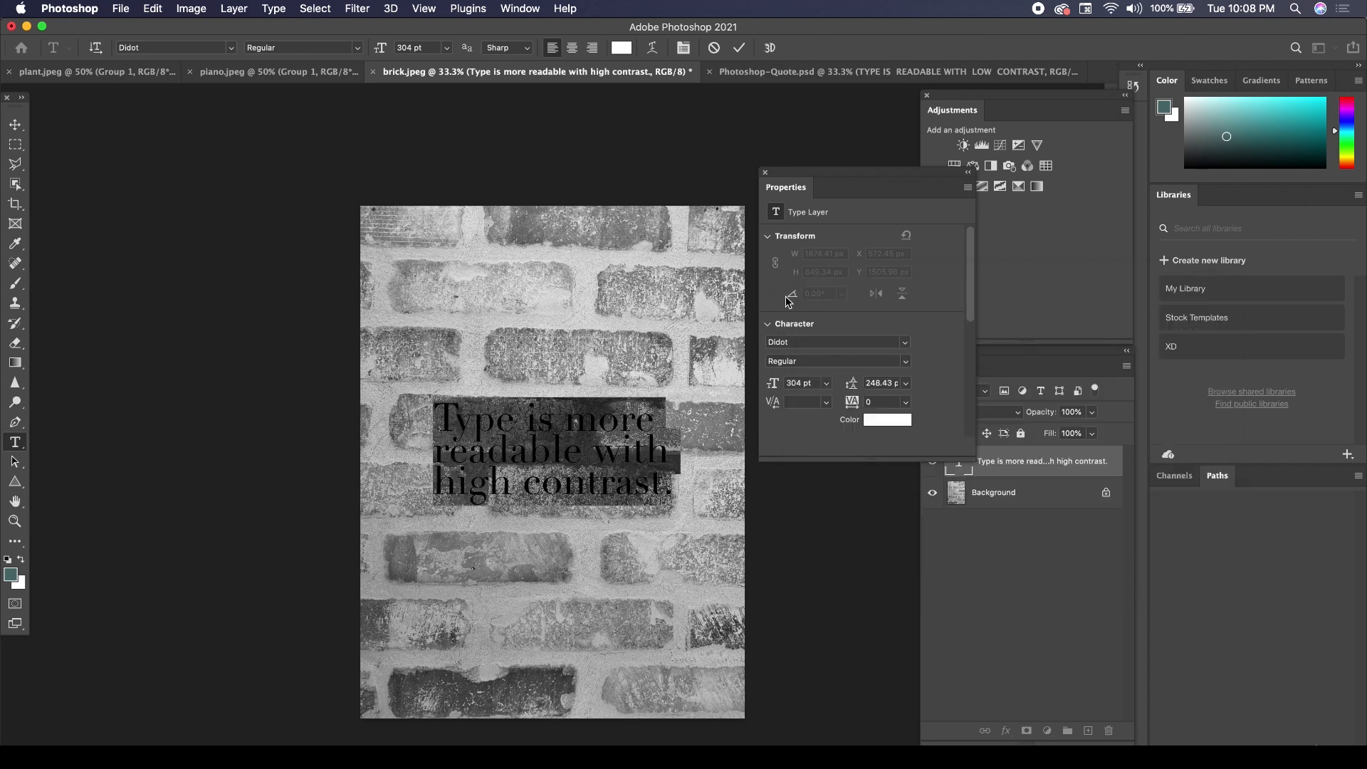
click(15, 125)
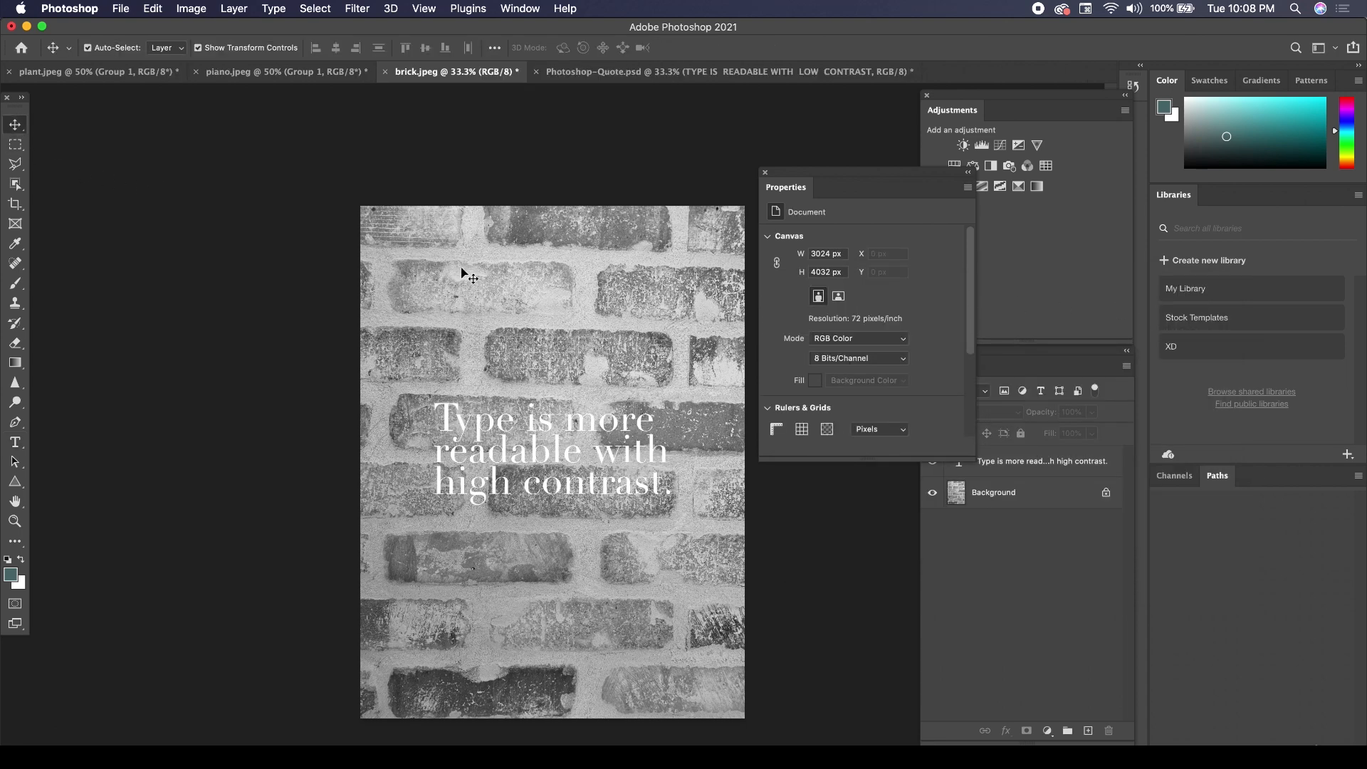
Convert the brick photo's locked Background layer into an unlocked layer named Layer 0.
click(970, 493)
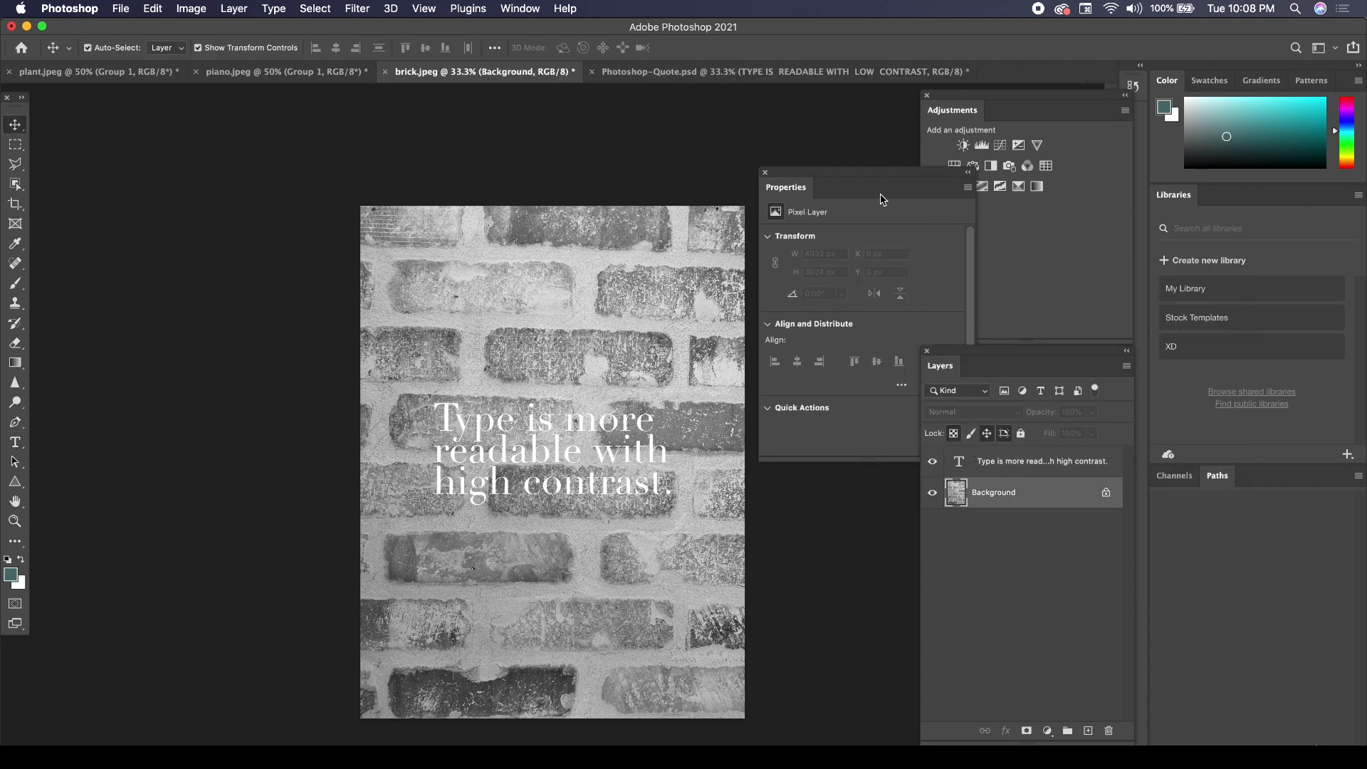
drag(851, 172, 752, 123)
click(1042, 493)
double_click(1041, 493)
key(Return)
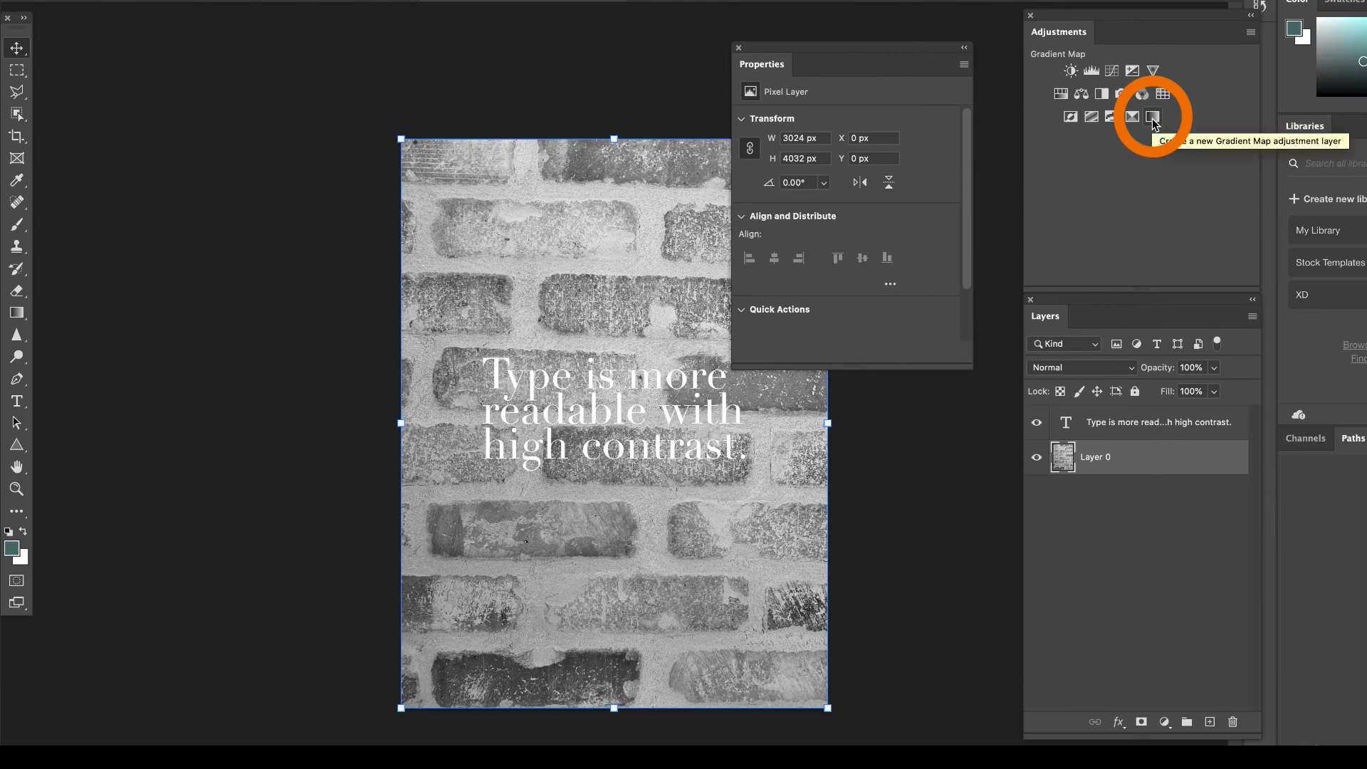
Add a Gradient Map adjustment layer above the brick photo layer, keeping the teal-to-white Foreground to Background gradient.
click(1153, 119)
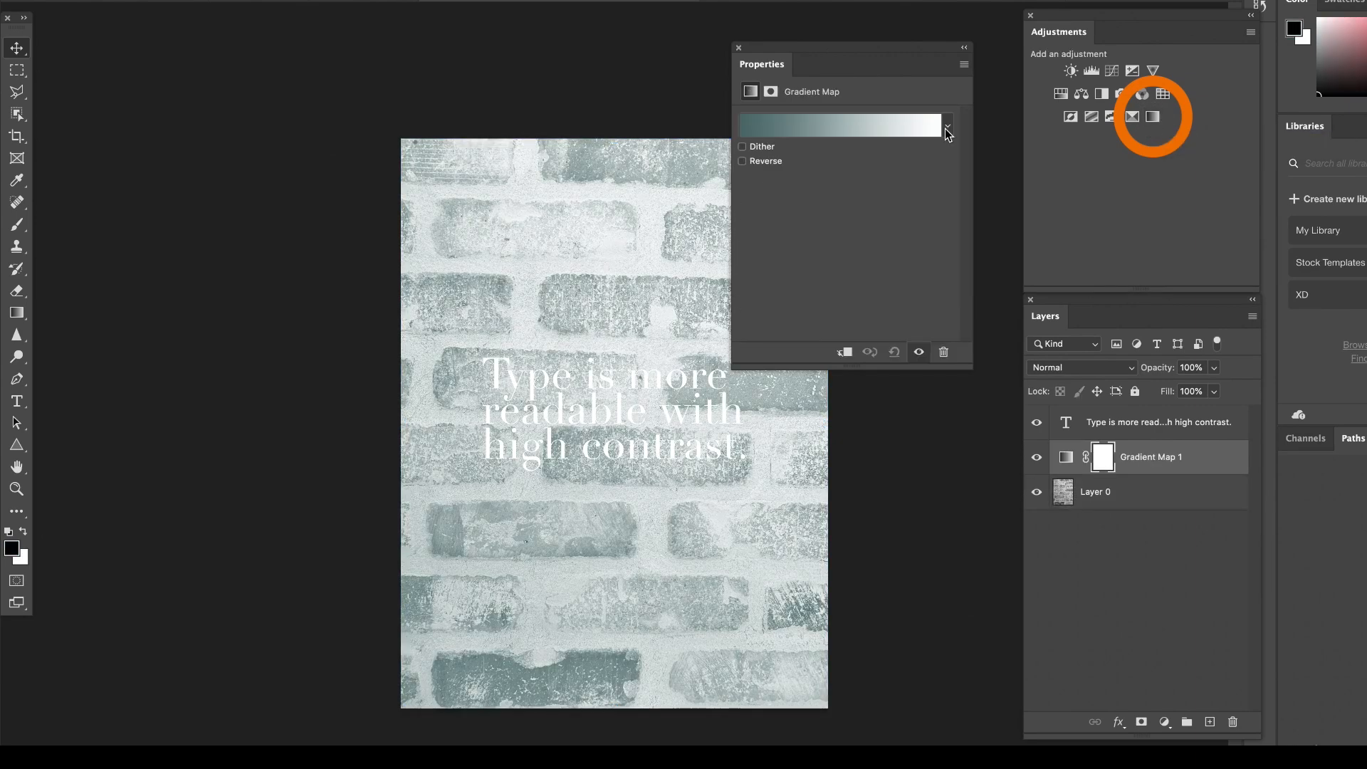
click(947, 135)
click(949, 136)
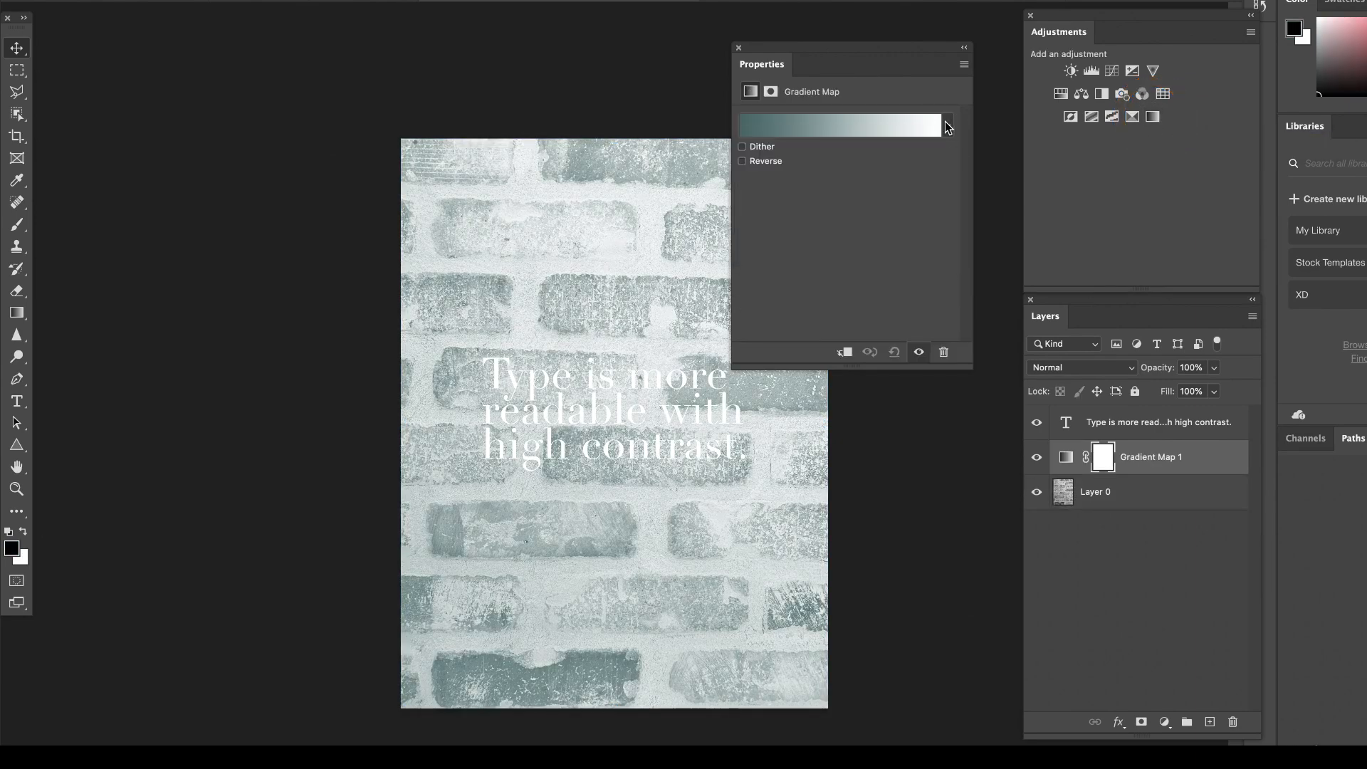
click(948, 127)
click(804, 126)
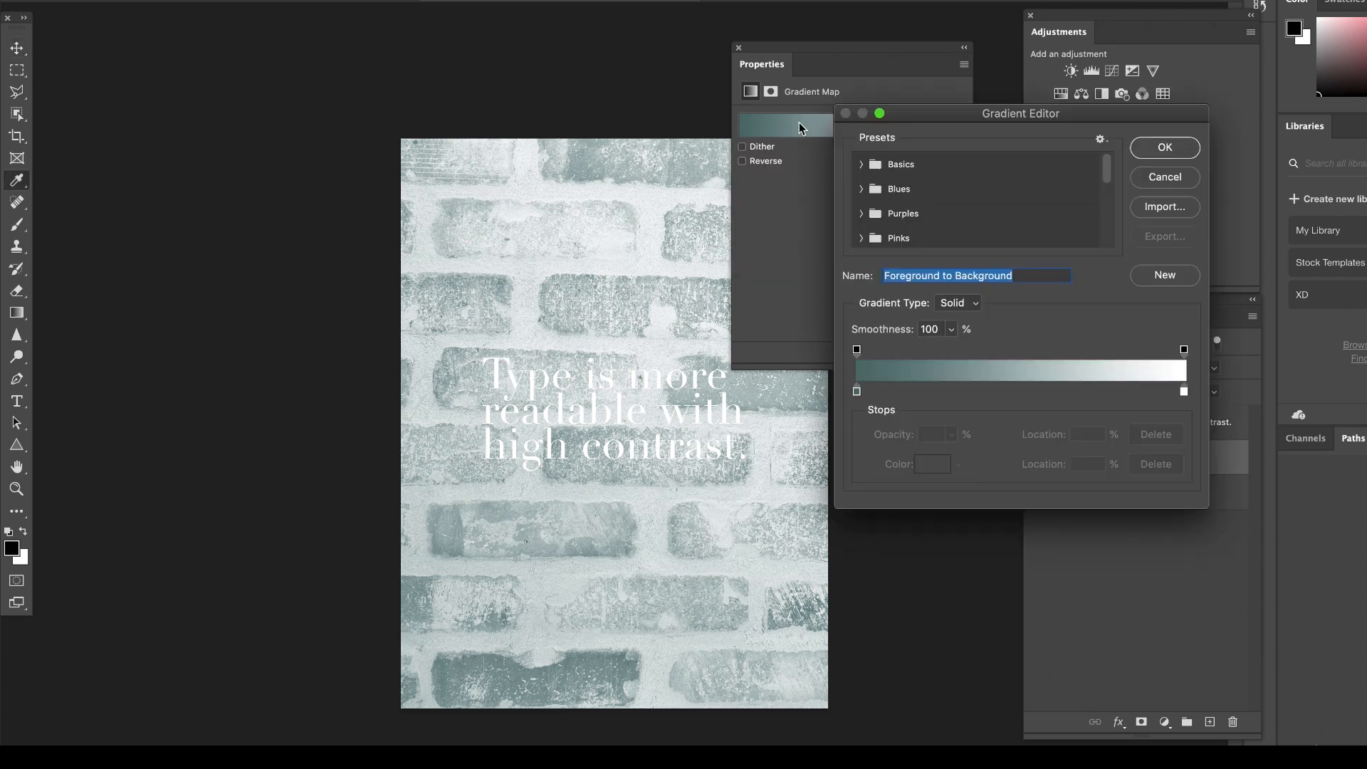
click(1165, 150)
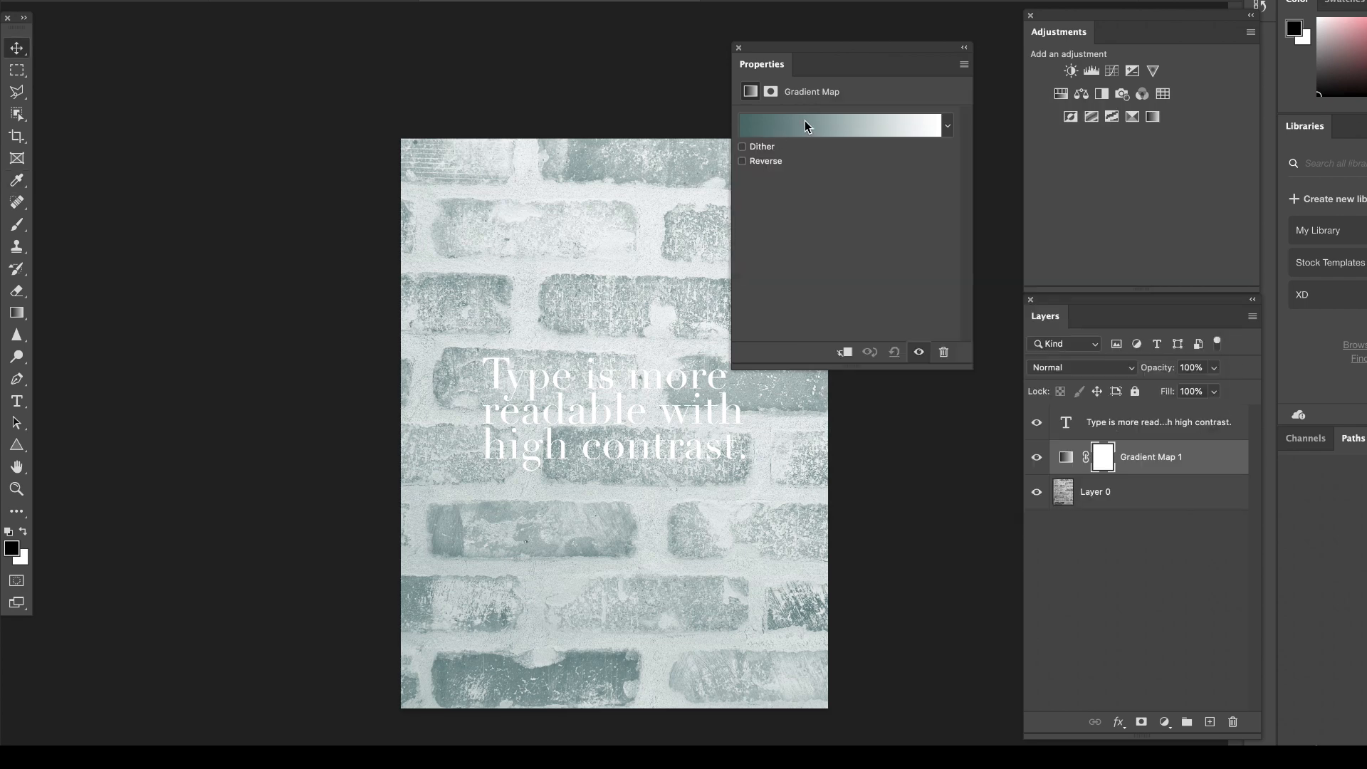
click(850, 128)
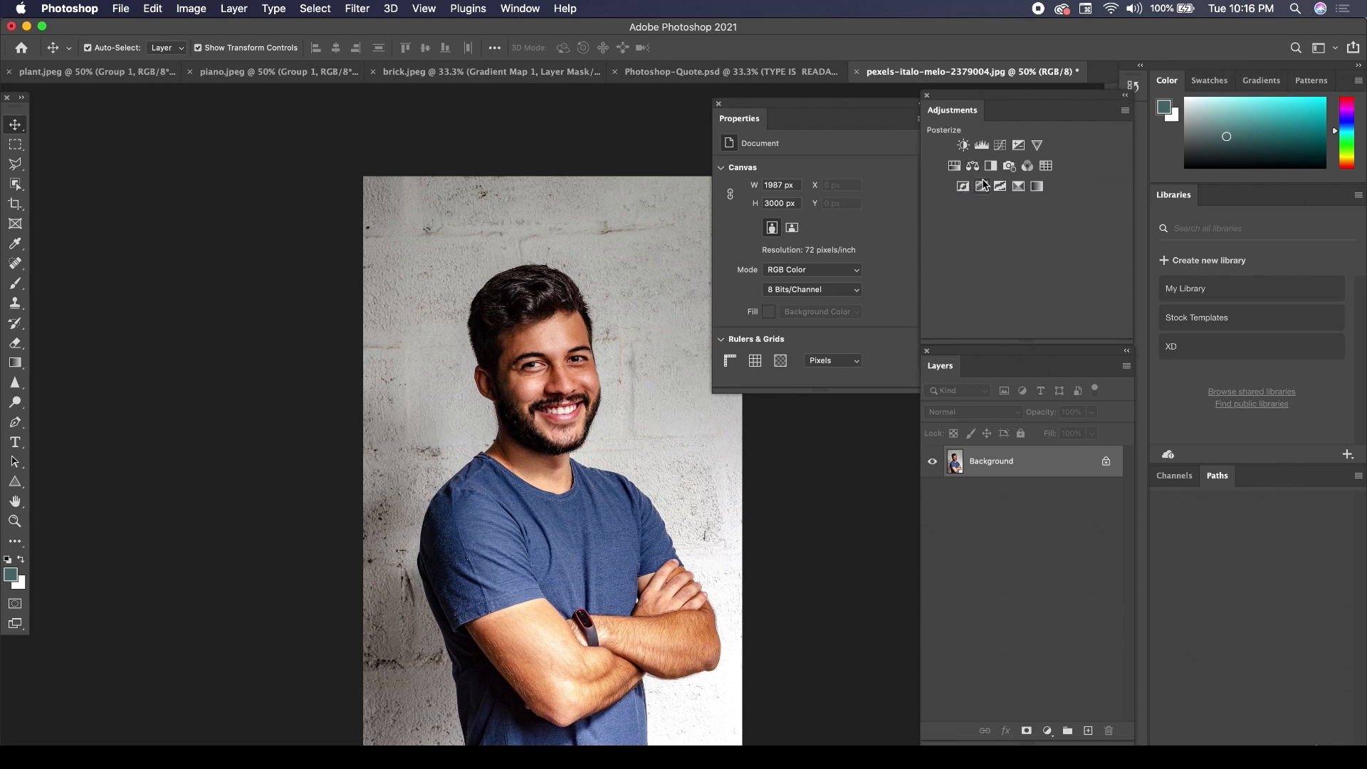
Add a Gradient Map adjustment layer to the portrait photo and open its gradient for editing.
click(1037, 186)
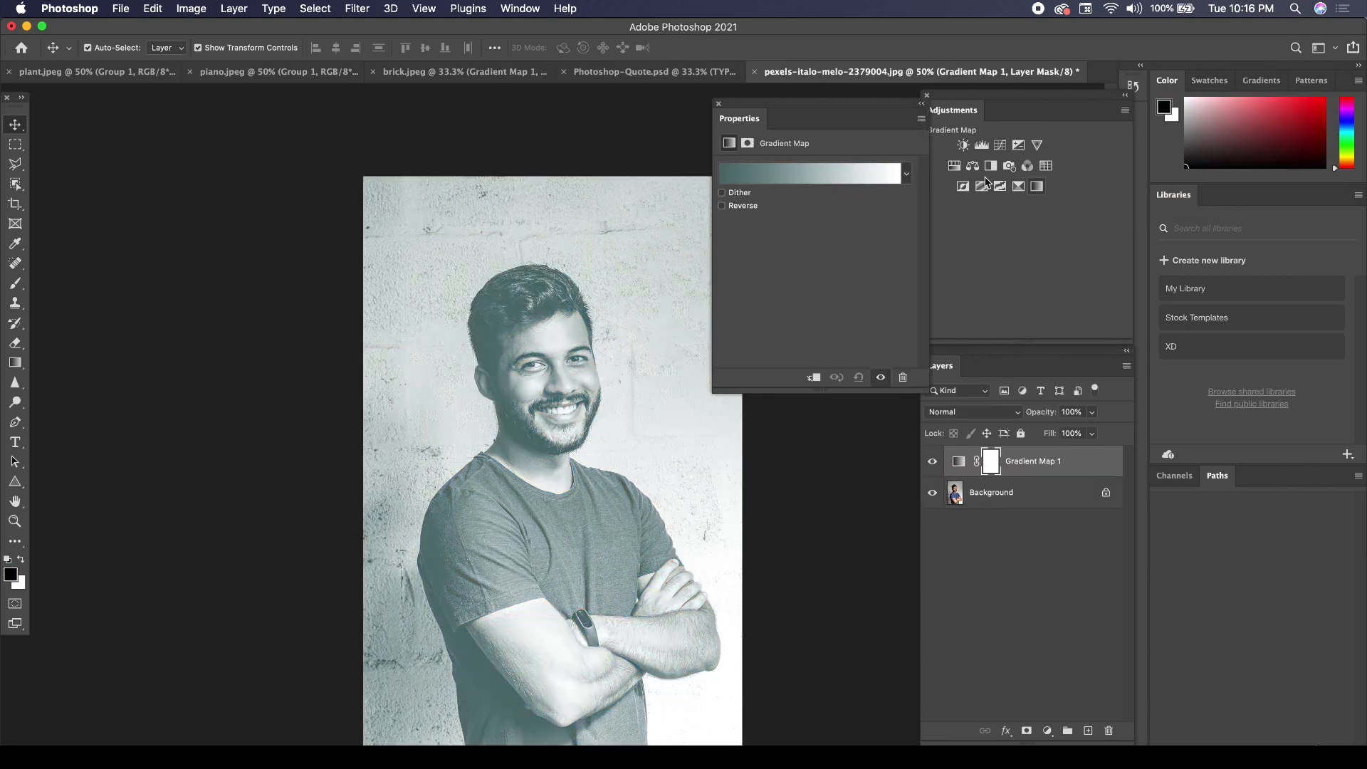
click(854, 183)
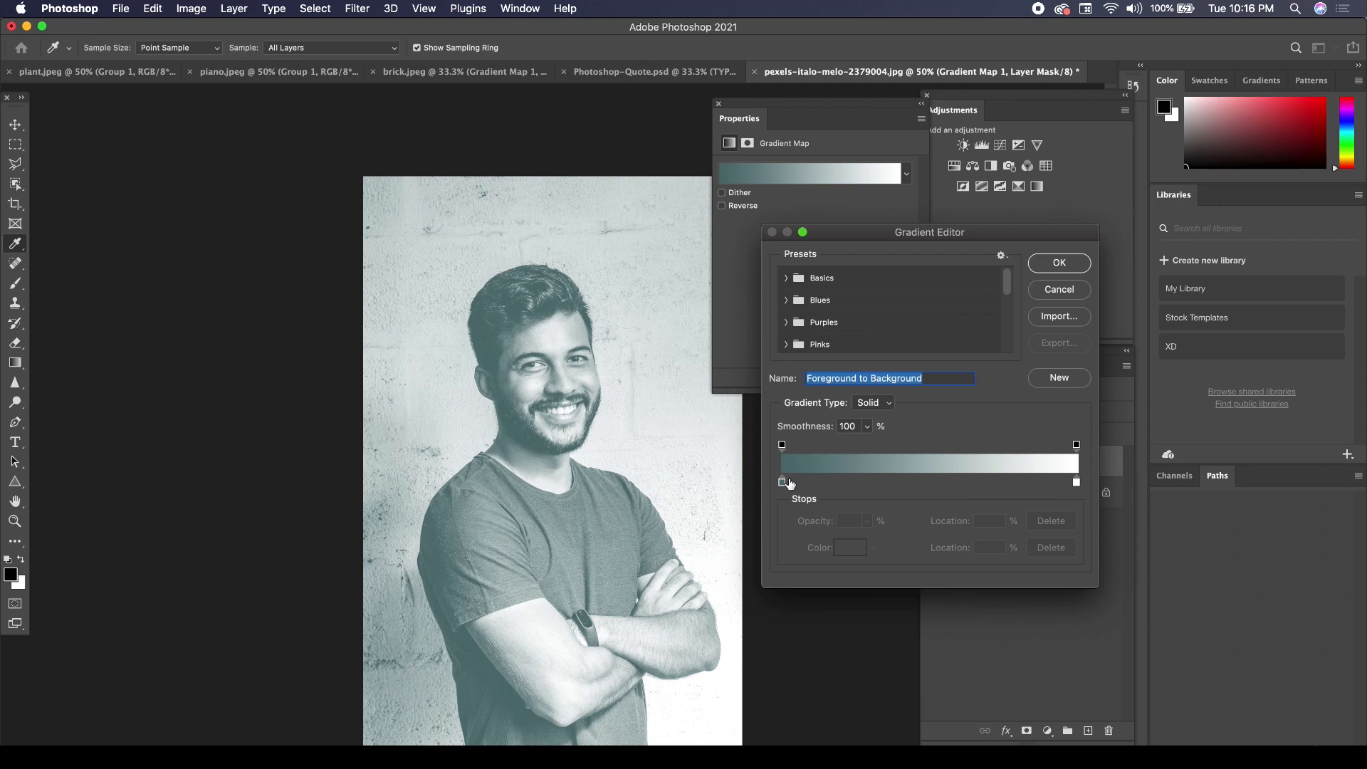
click(1077, 484)
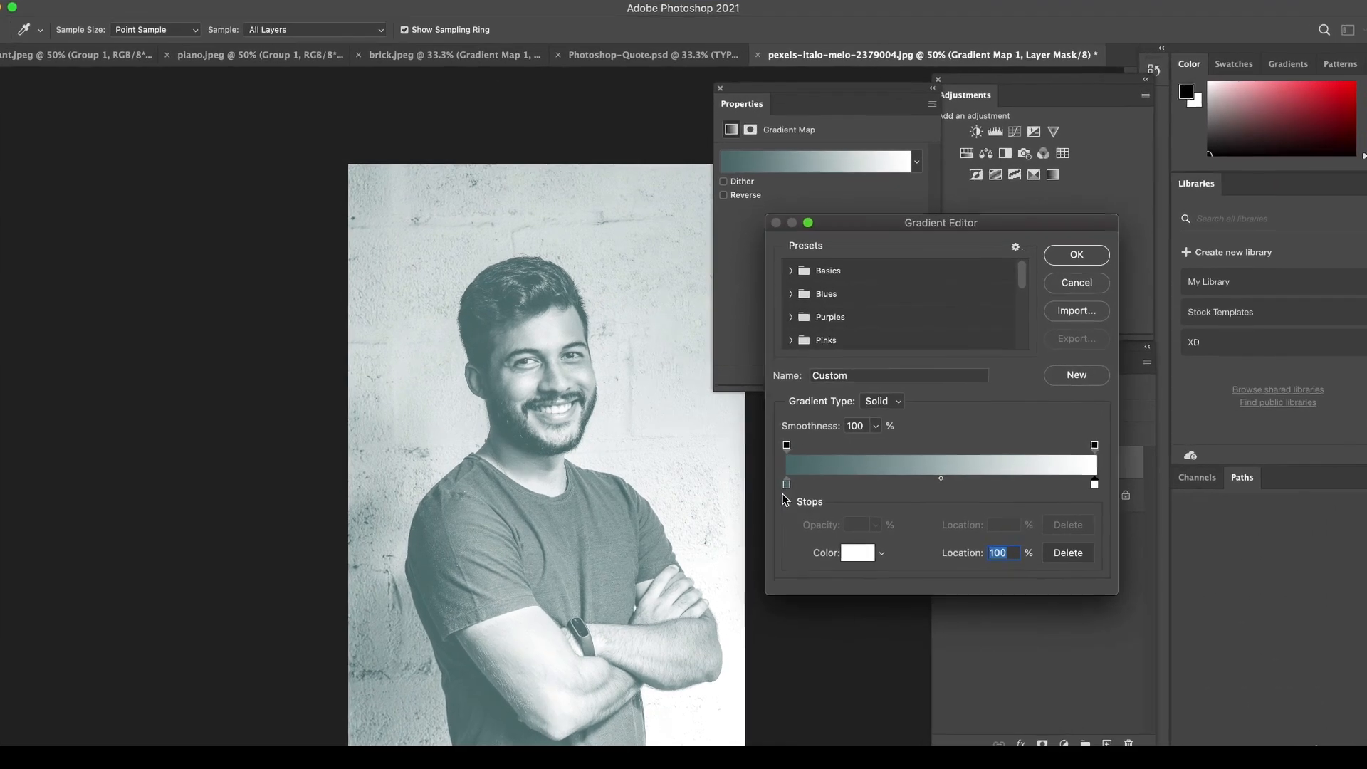
Set the shadow color stop of the portrait's gradient map to vivid blue #2407ff.
click(786, 485)
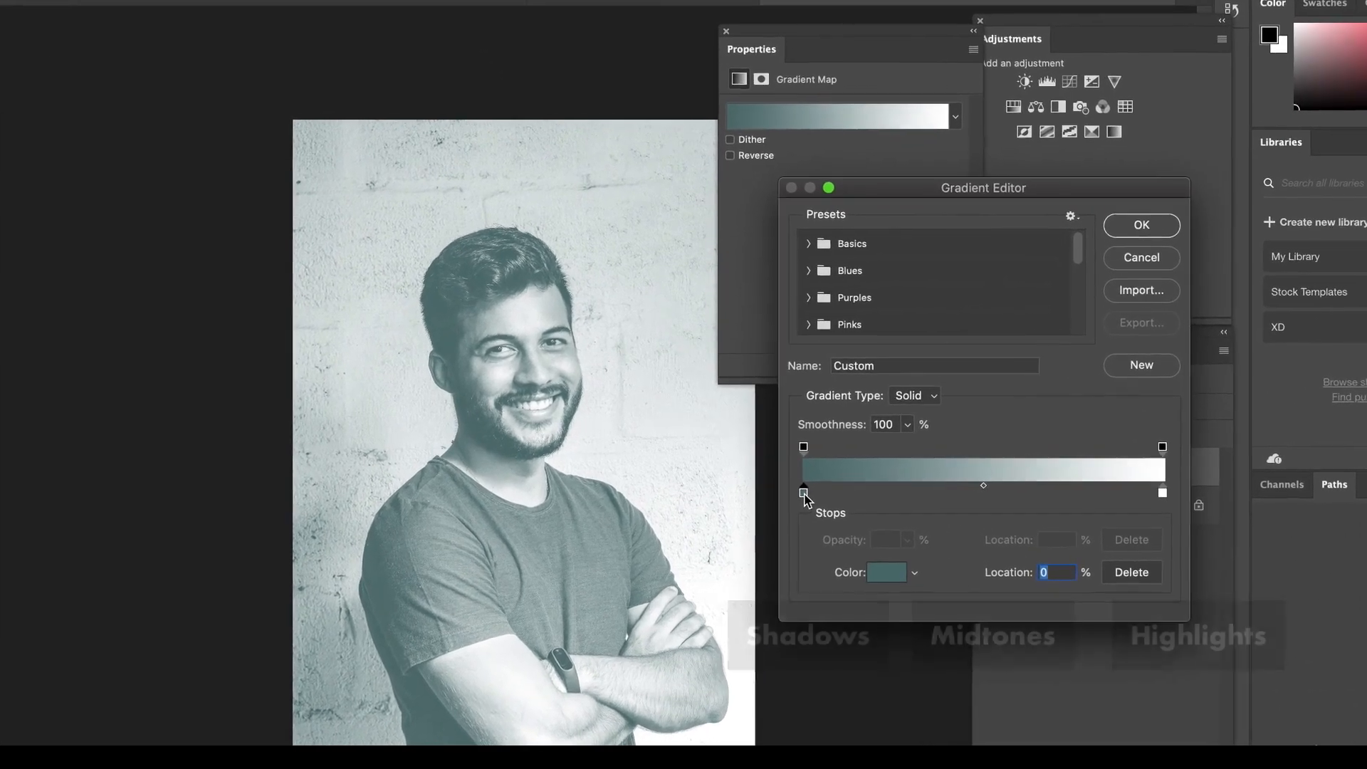
click(890, 575)
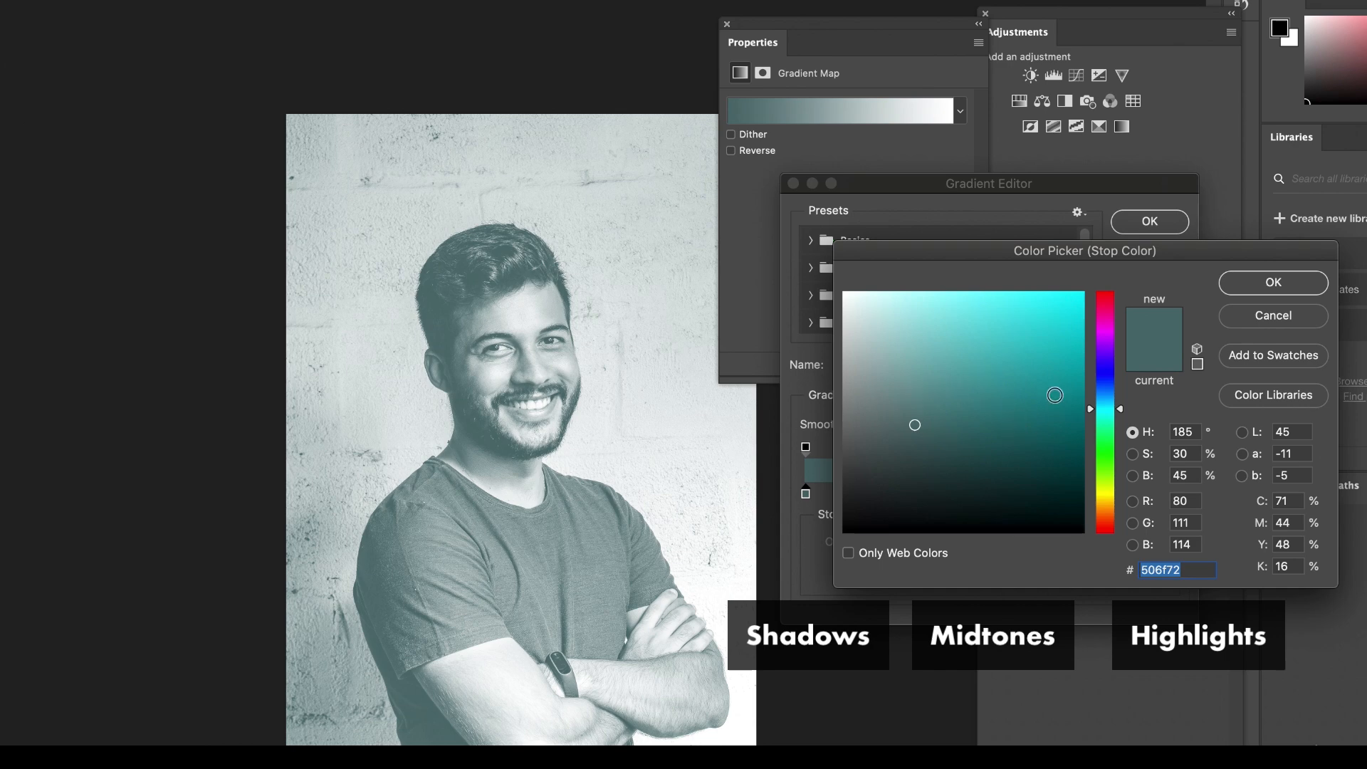
click(1045, 371)
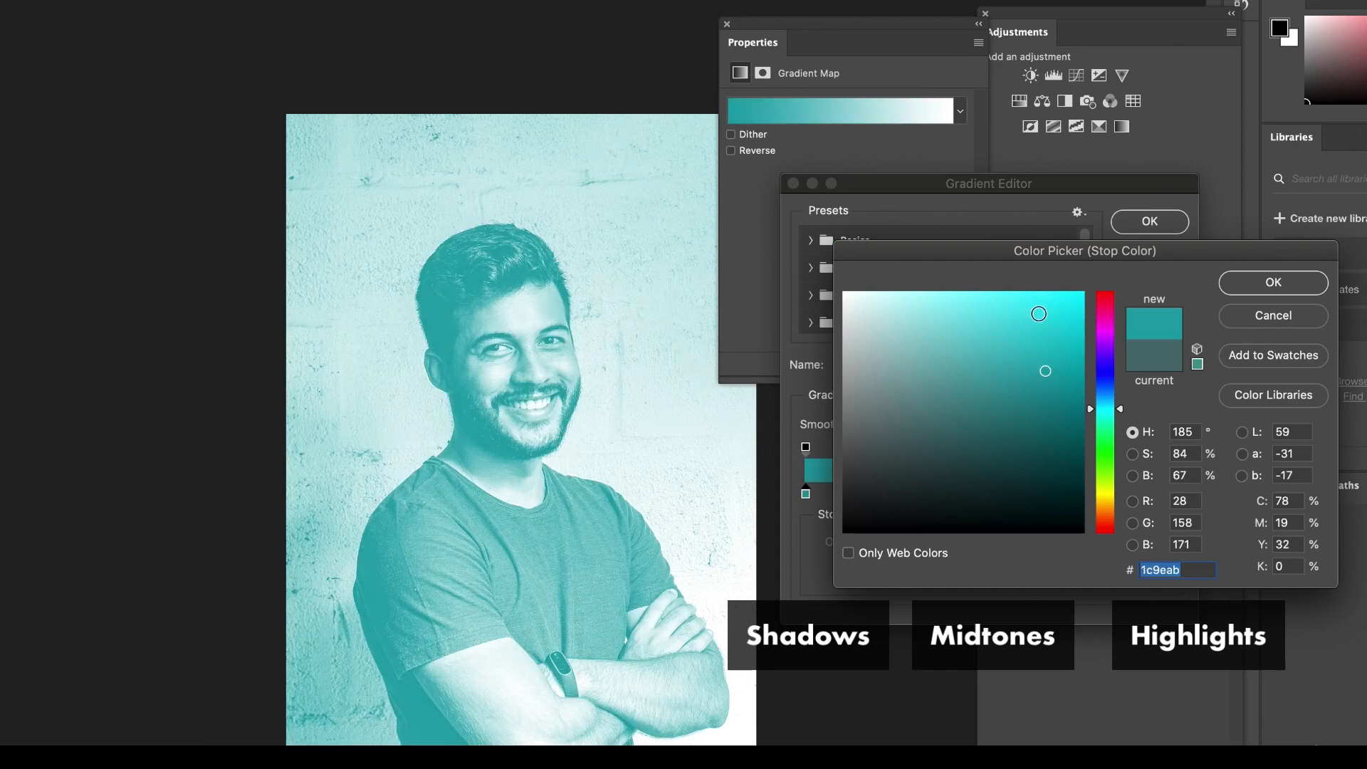
click(1105, 367)
drag(1055, 332, 1077, 278)
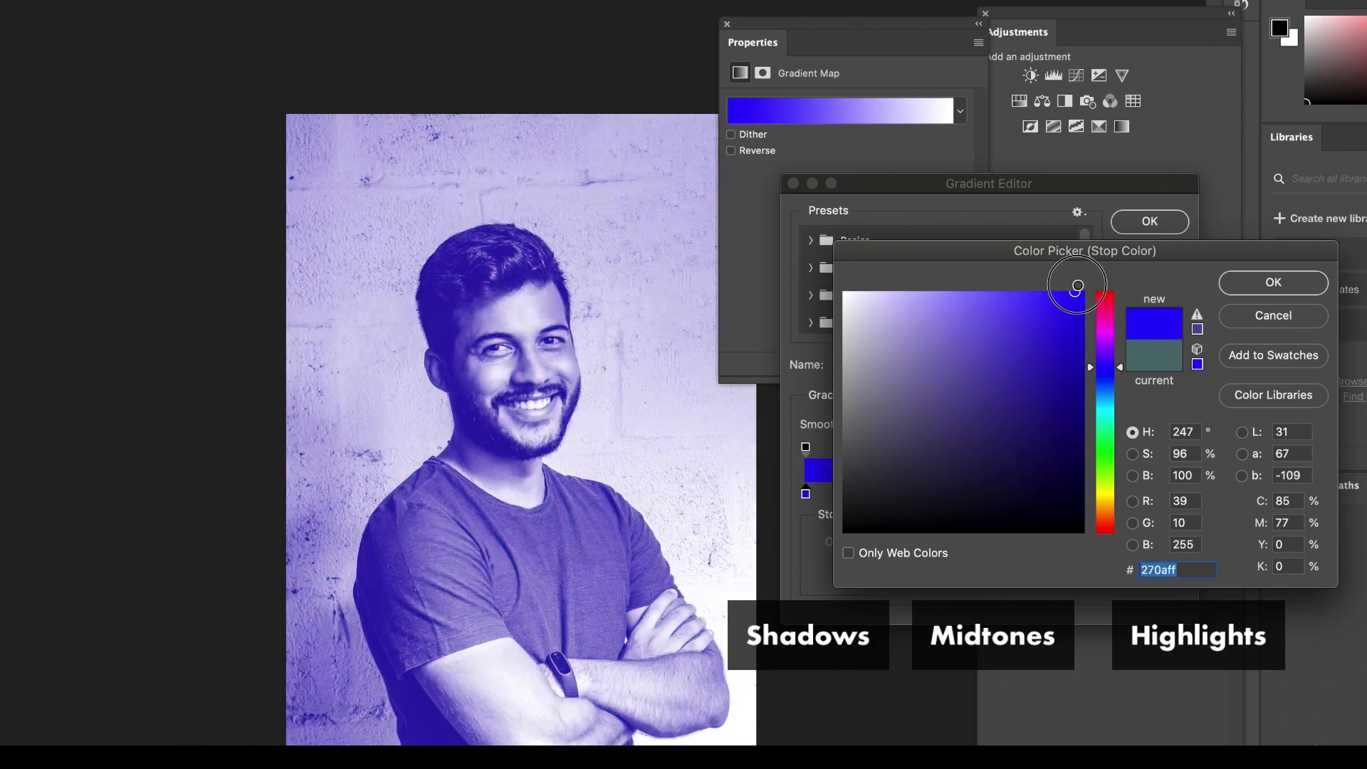
click(1264, 283)
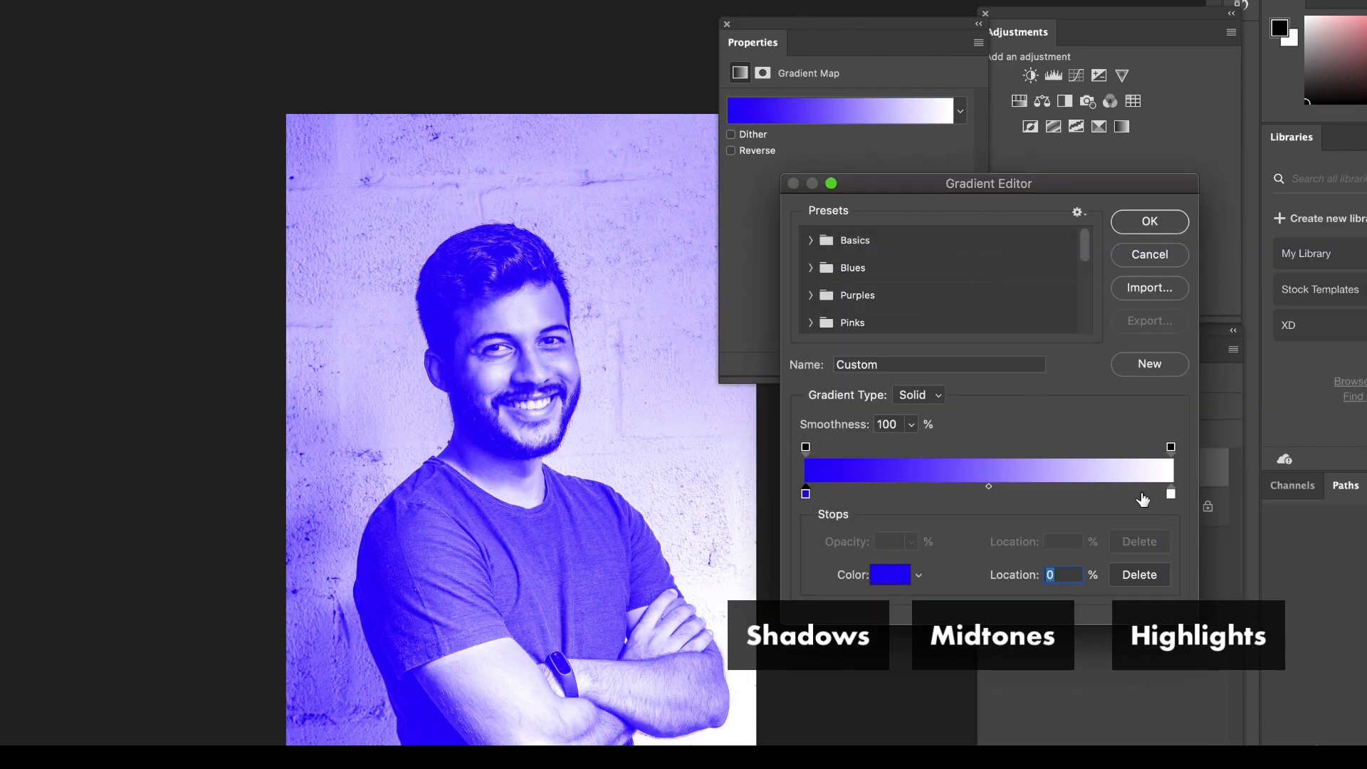
Set the highlight color stop of the portrait's gradient map to pure red #ff0000.
click(1171, 493)
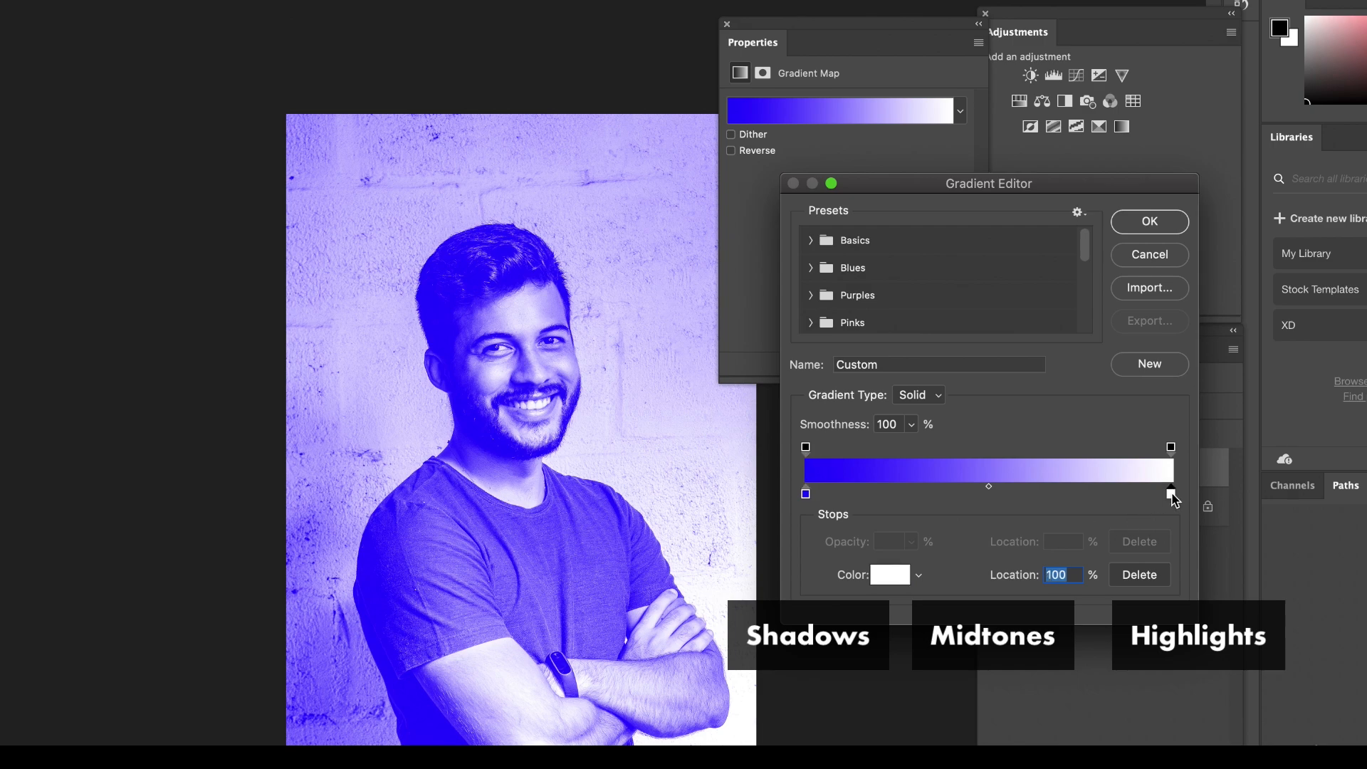
click(890, 574)
drag(1022, 382, 1094, 294)
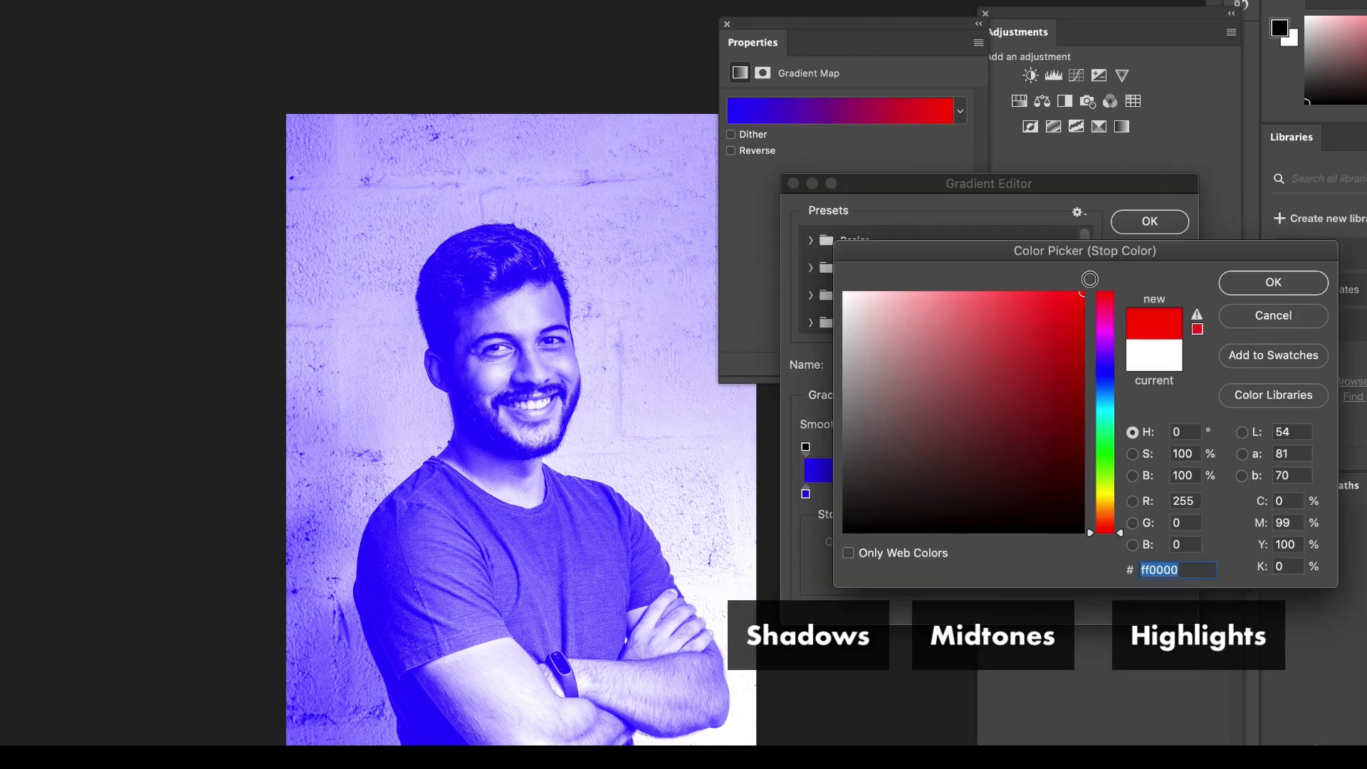
click(1273, 282)
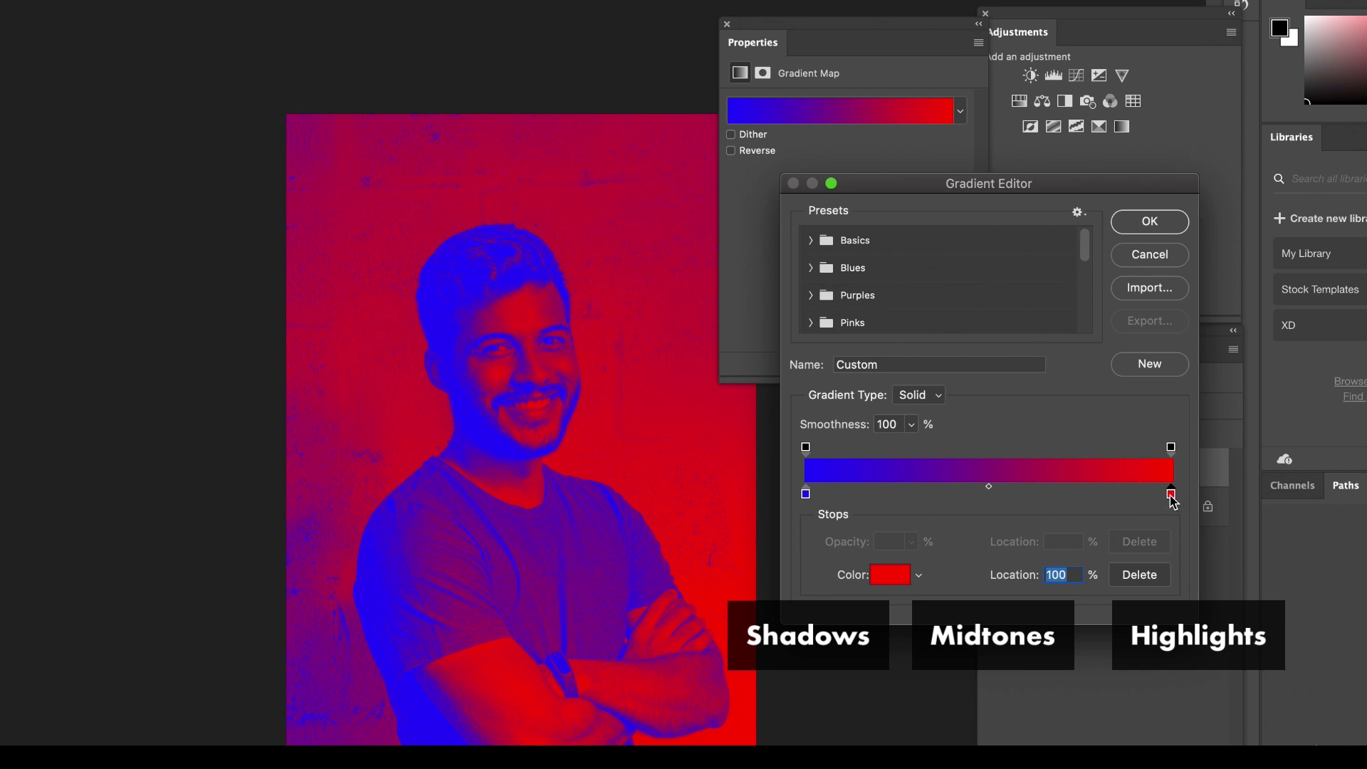
Swap the two color stops so that red maps to the shadows and blue to the highlights.
drag(1172, 495, 928, 494)
drag(805, 494, 1181, 491)
drag(928, 494, 762, 488)
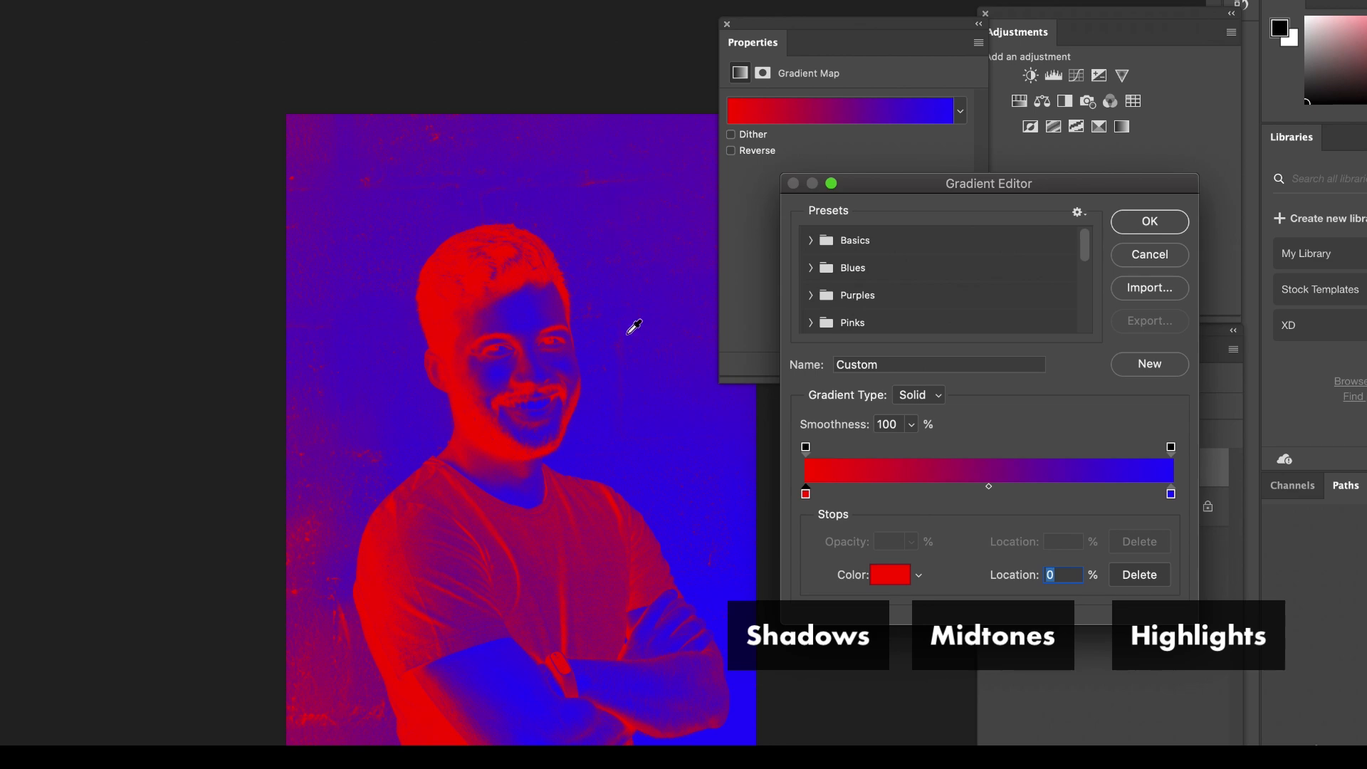
click(890, 575)
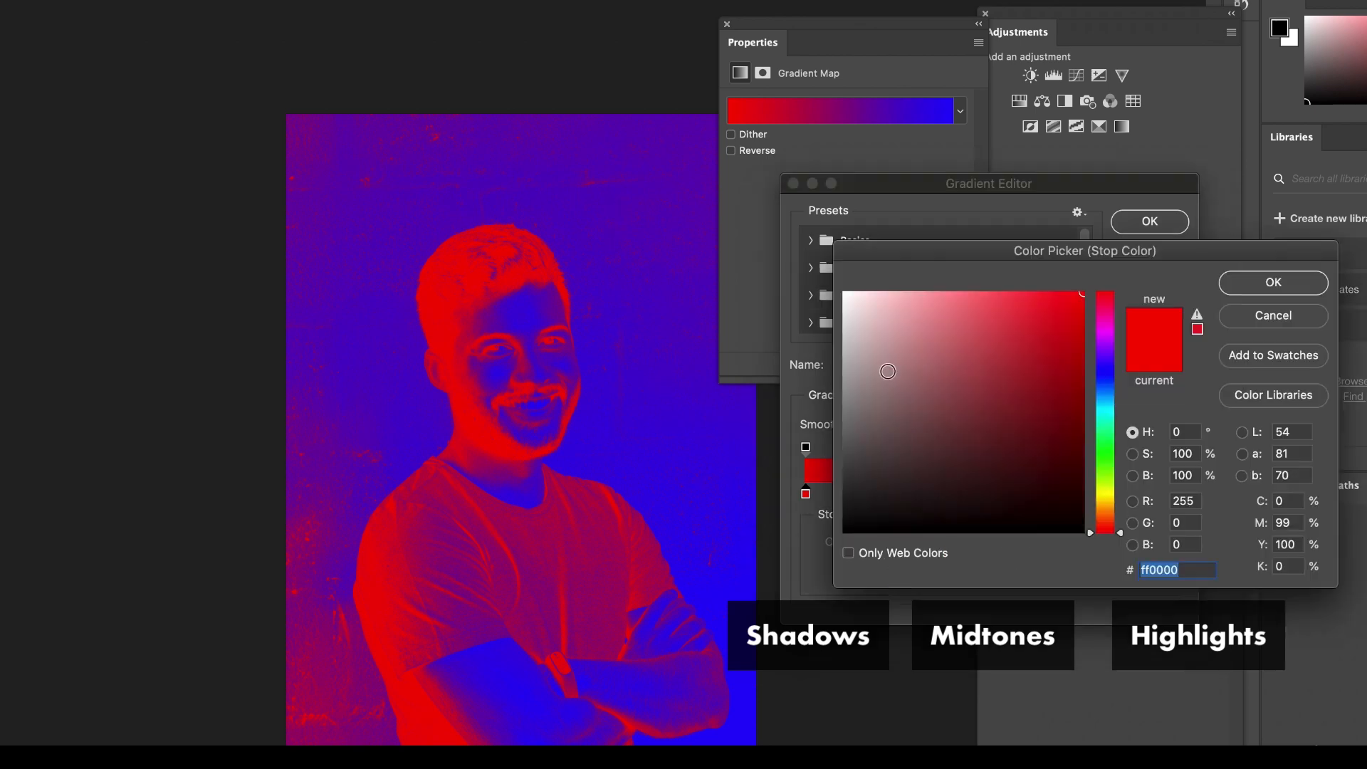
click(886, 364)
click(1251, 311)
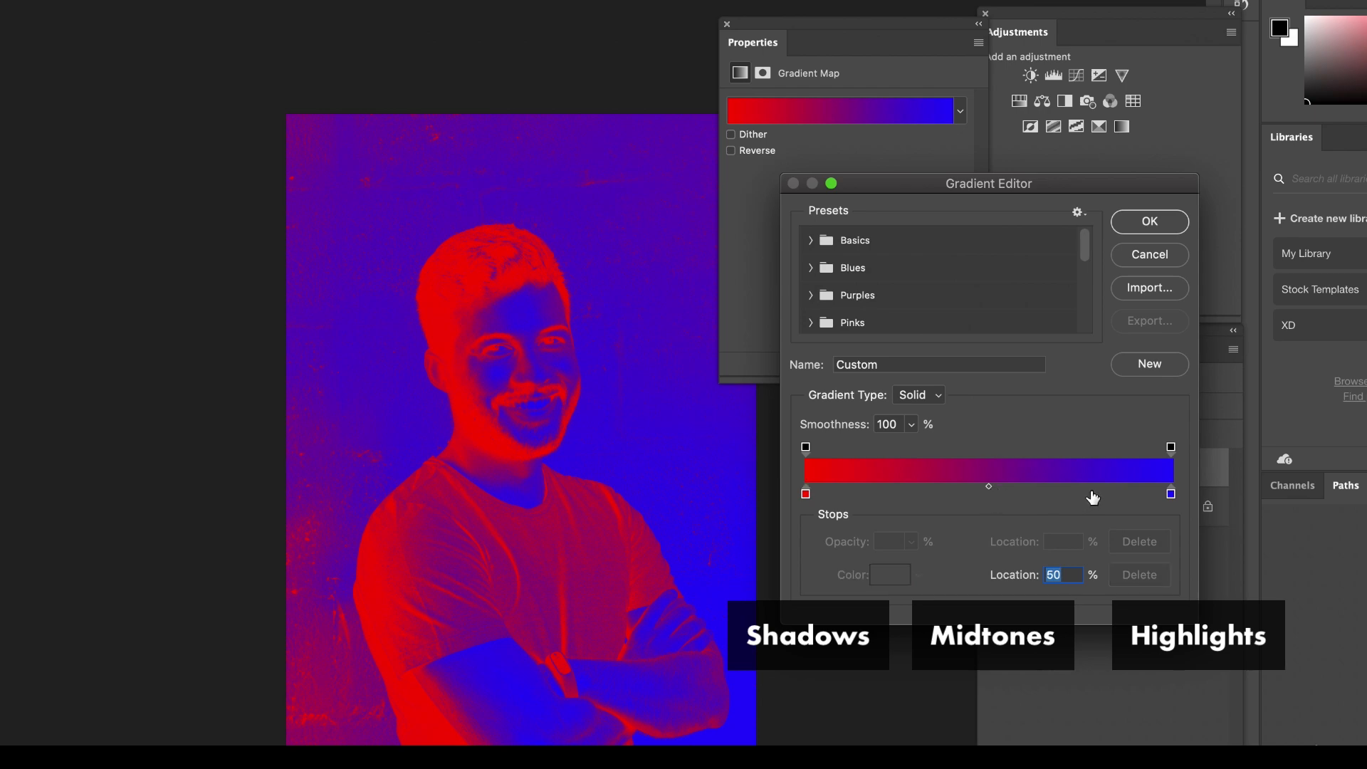
Swap the color stops back so that blue maps to the shadows and red to the highlights.
click(1170, 494)
mouse_move(1170, 494)
mouse_down()
mouse_move(874, 493)
mouse_move(1180, 496)
mouse_up()
drag(873, 493, 806, 494)
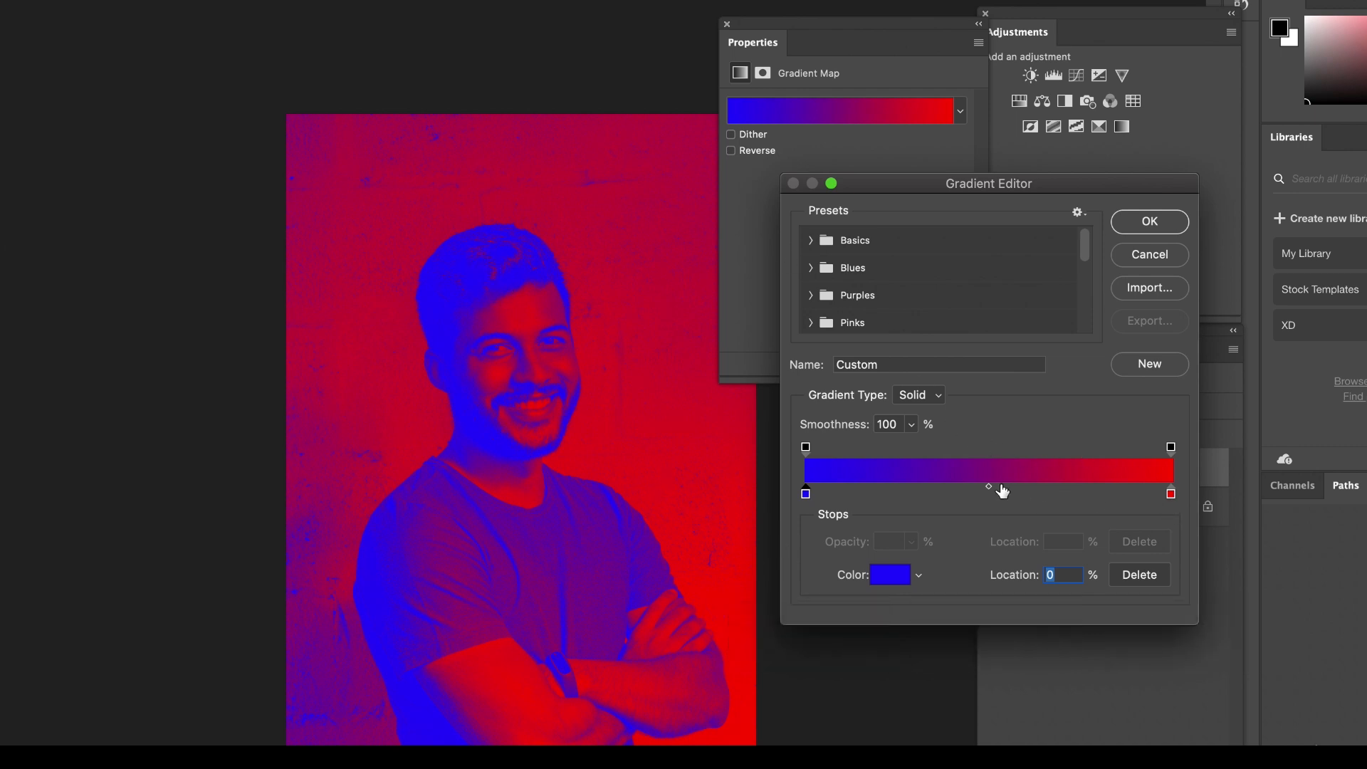
Try a midtone color stop at 51% of the gradient with the muted blue-violet #6558ca.
click(1005, 492)
mouse_move(1005, 502)
mouse_down()
mouse_move(976, 497)
mouse_move(1023, 489)
mouse_move(994, 498)
mouse_up()
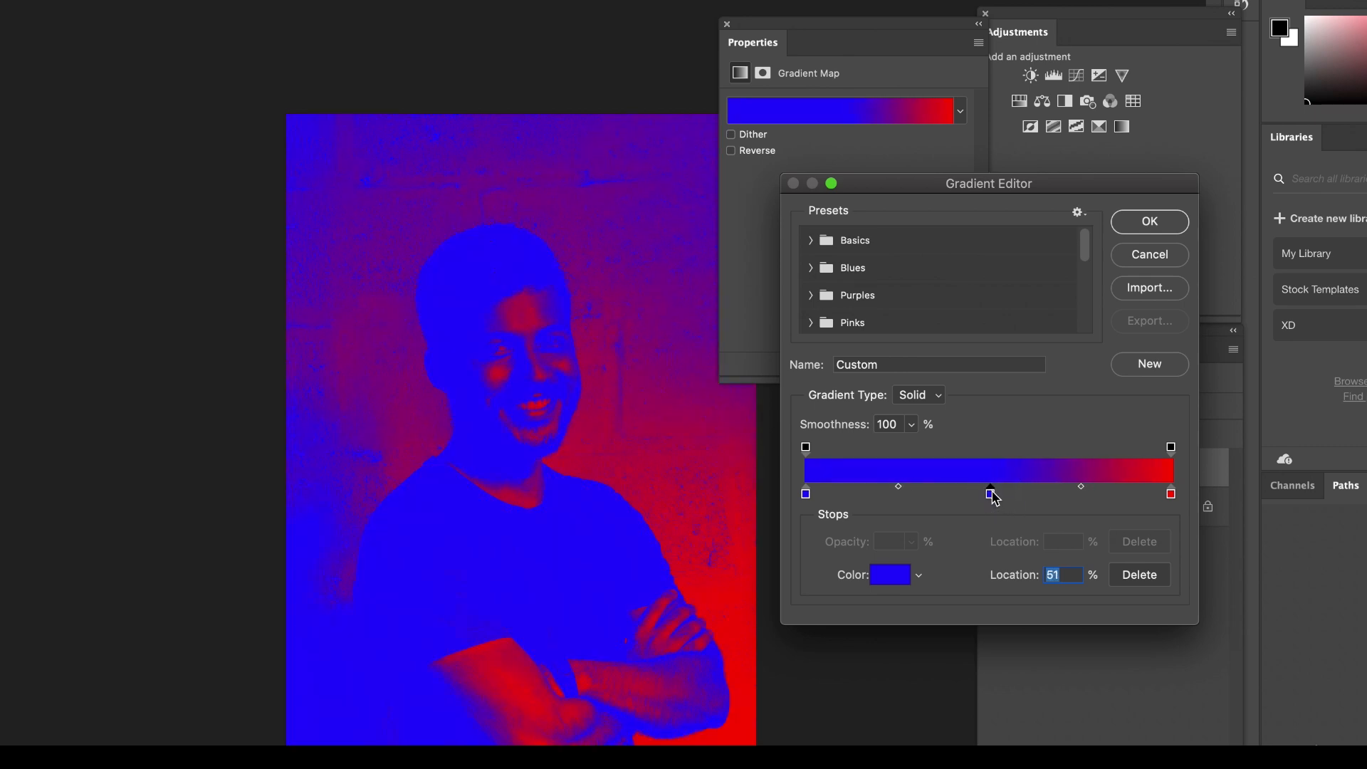
double_click(991, 496)
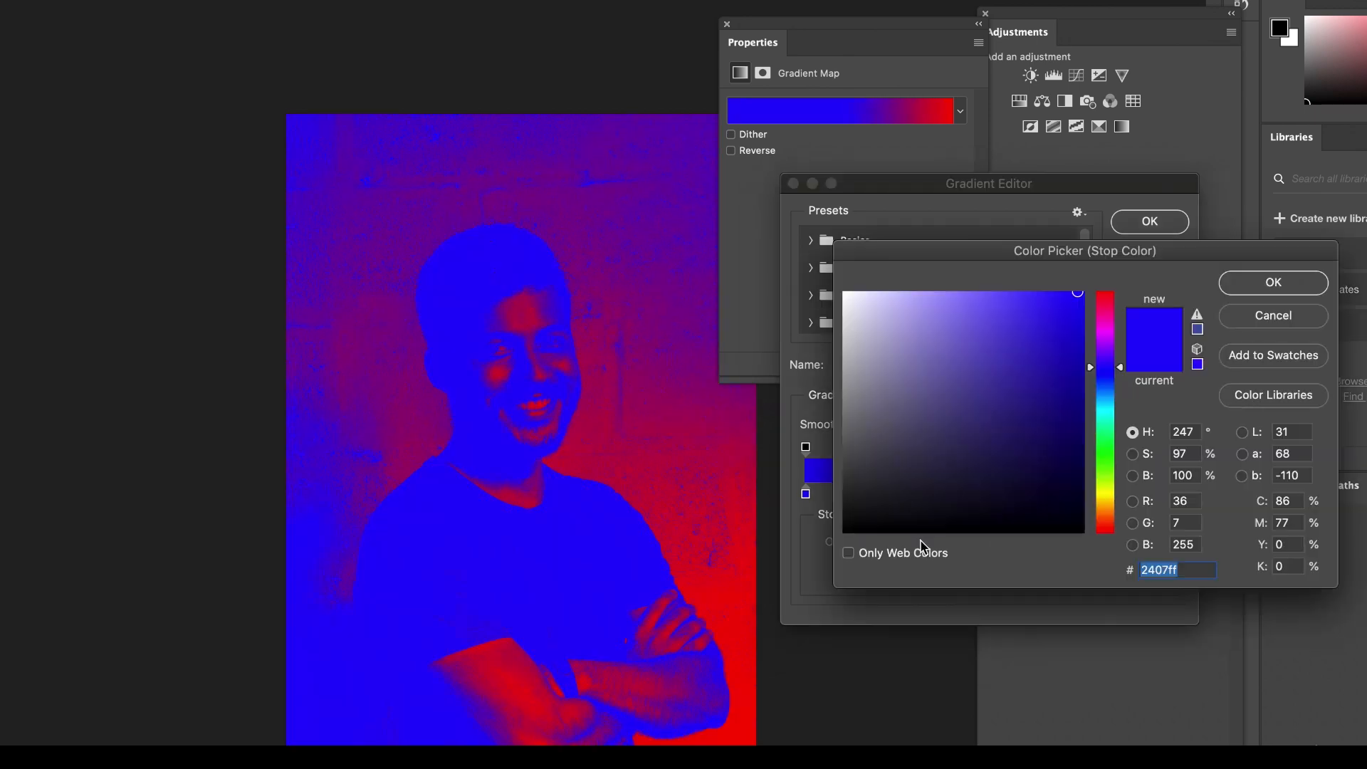
click(997, 340)
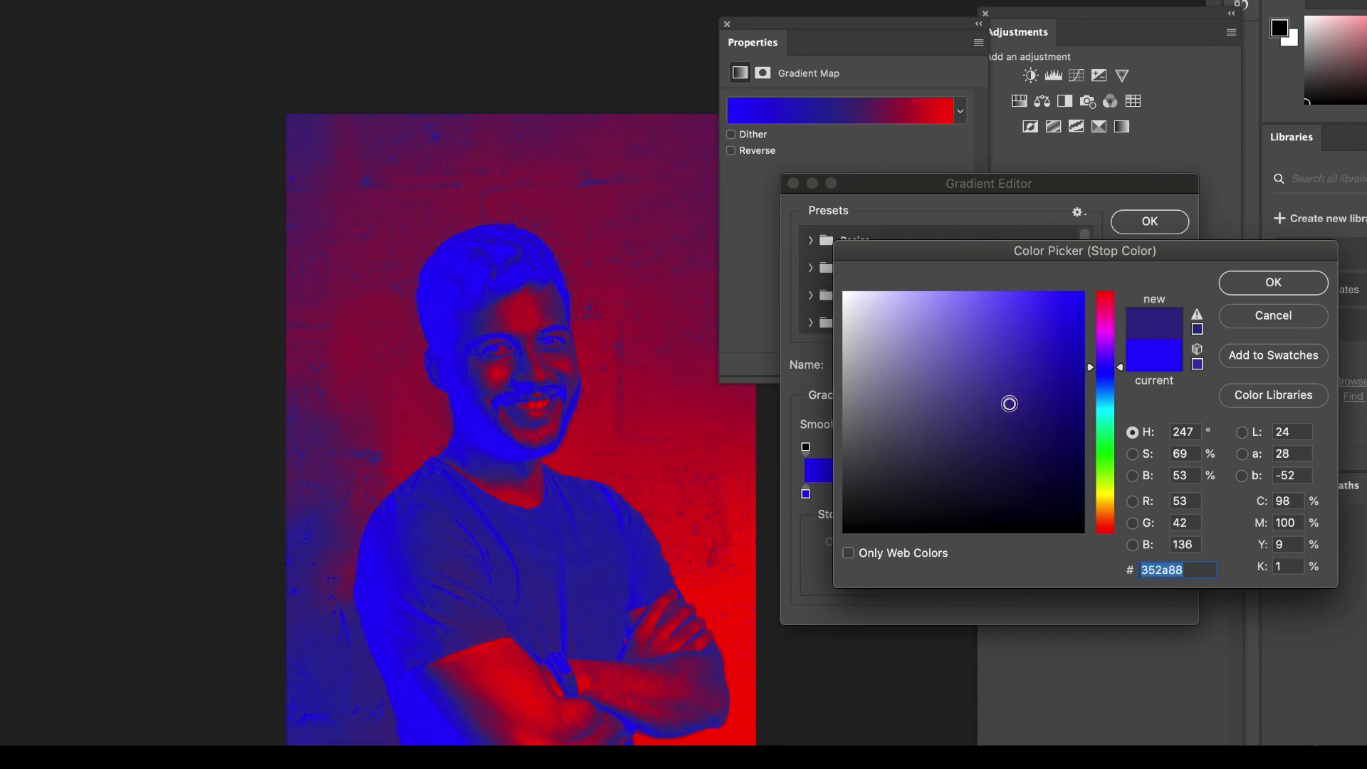
drag(964, 324, 982, 341)
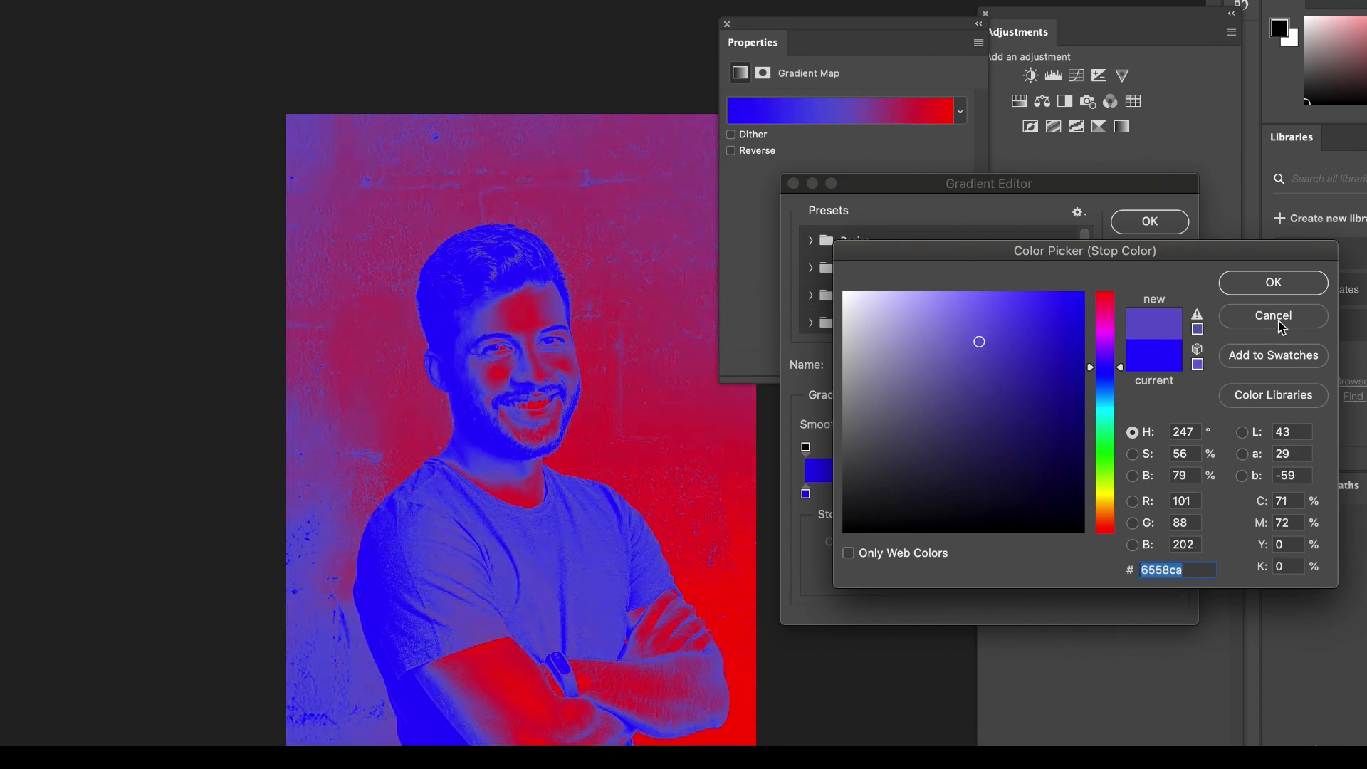
click(1273, 315)
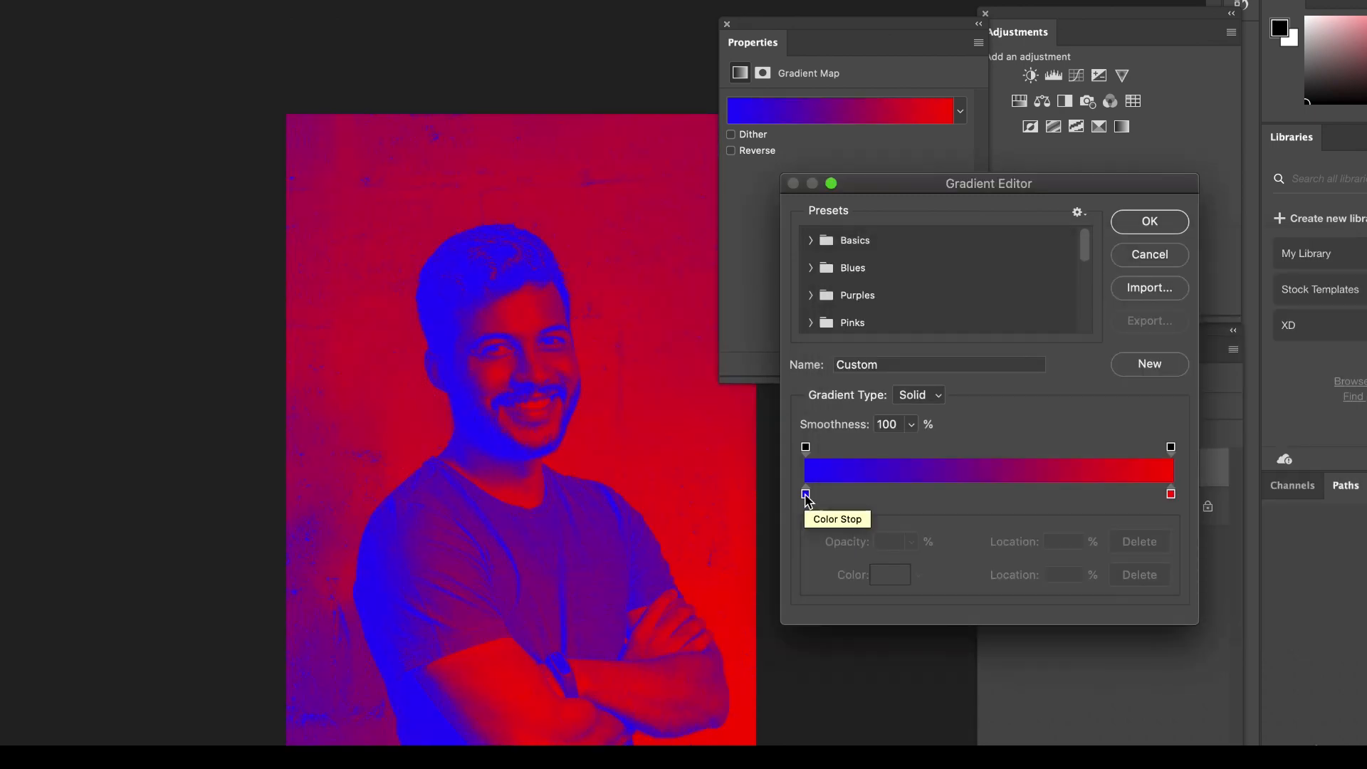
Change the highlight color stop from red to blue #2a00ff.
click(806, 494)
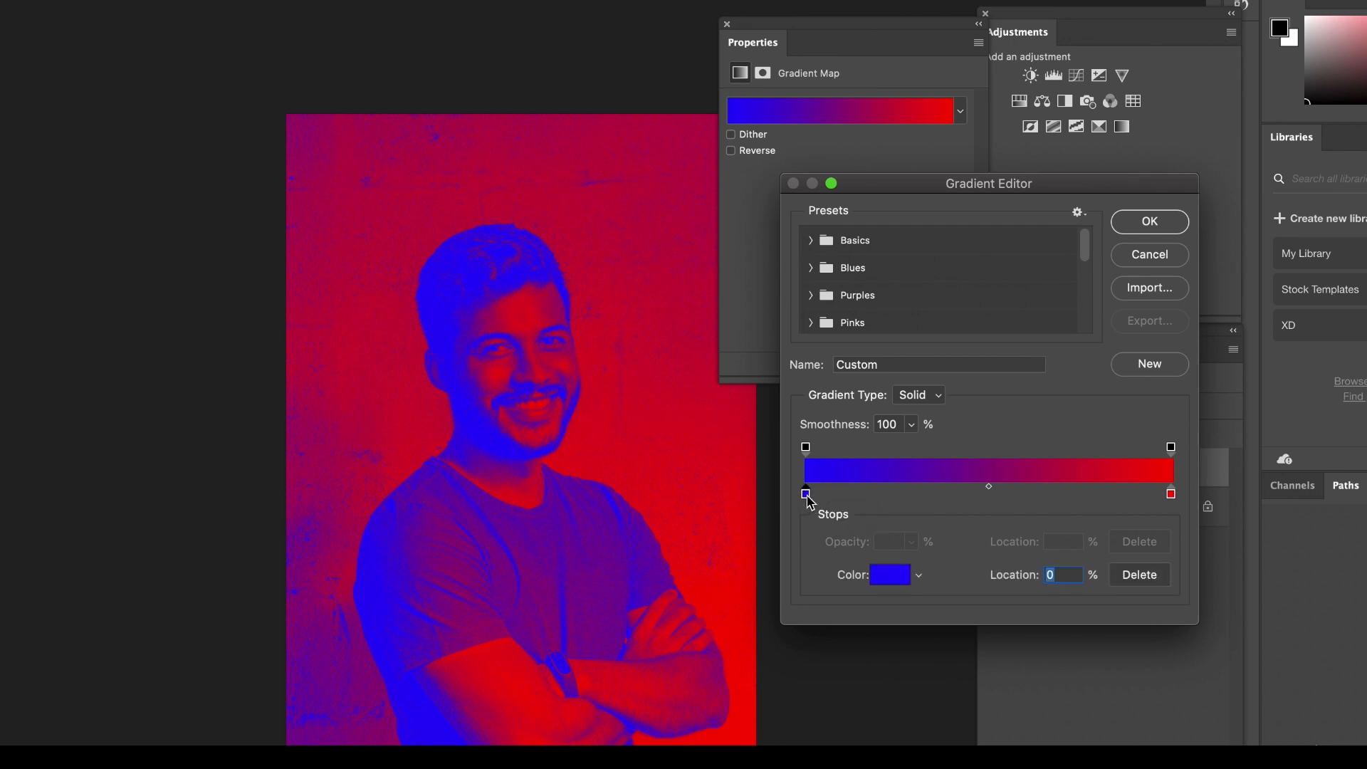
click(1172, 495)
click(888, 575)
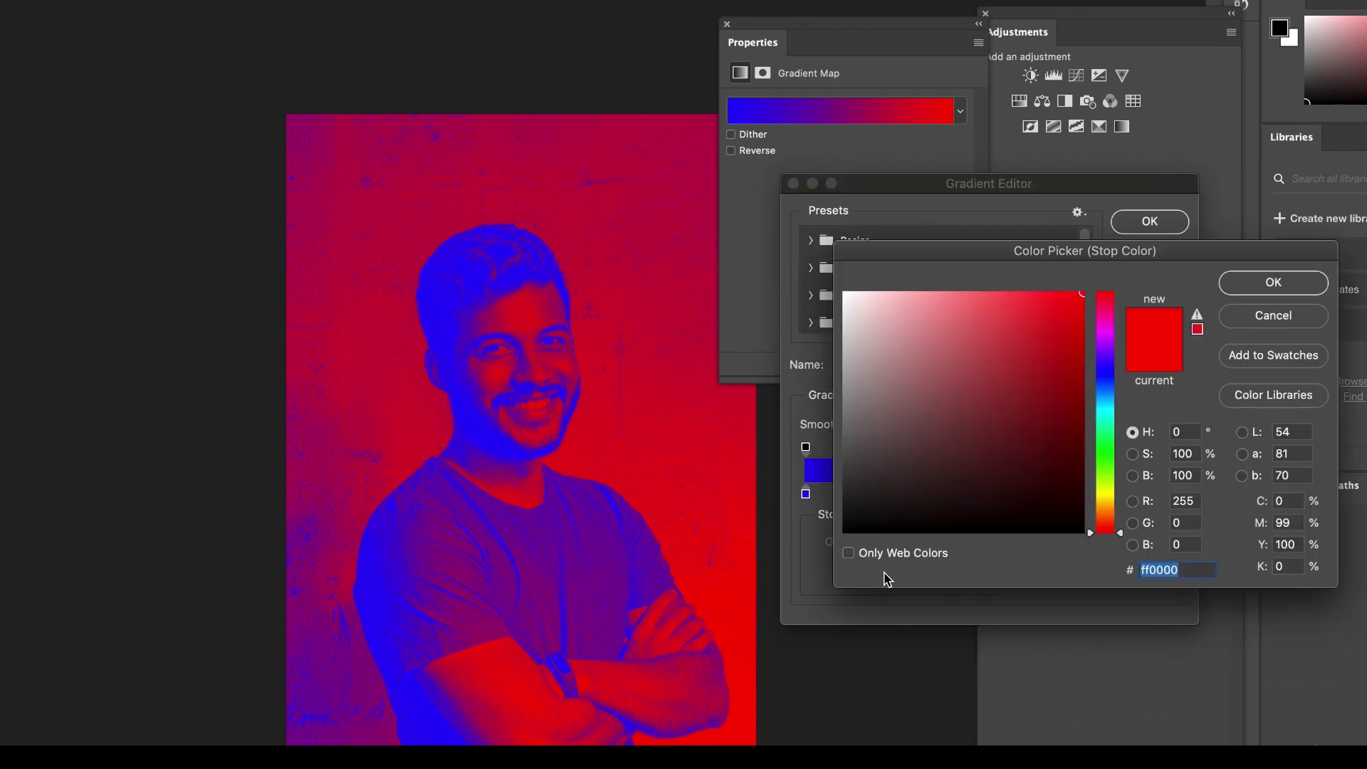
click(1113, 367)
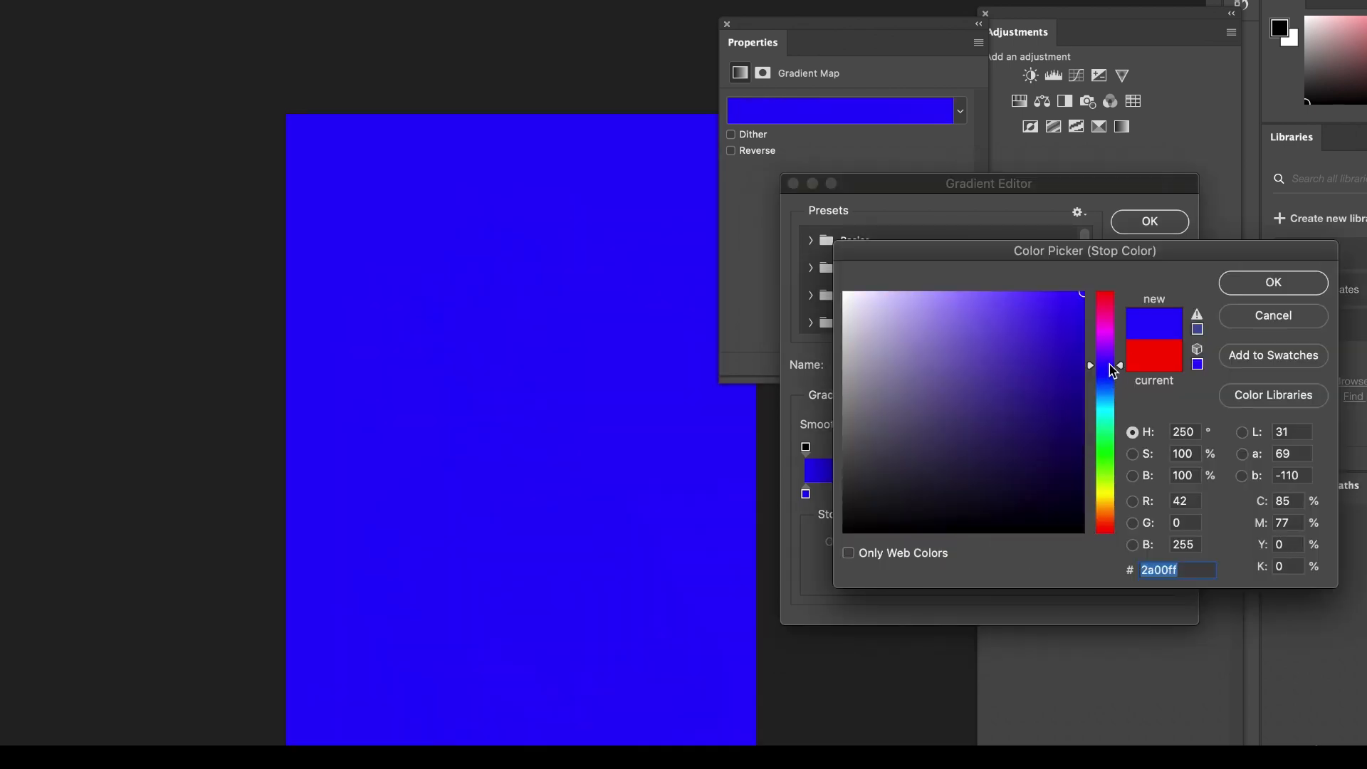
click(1273, 283)
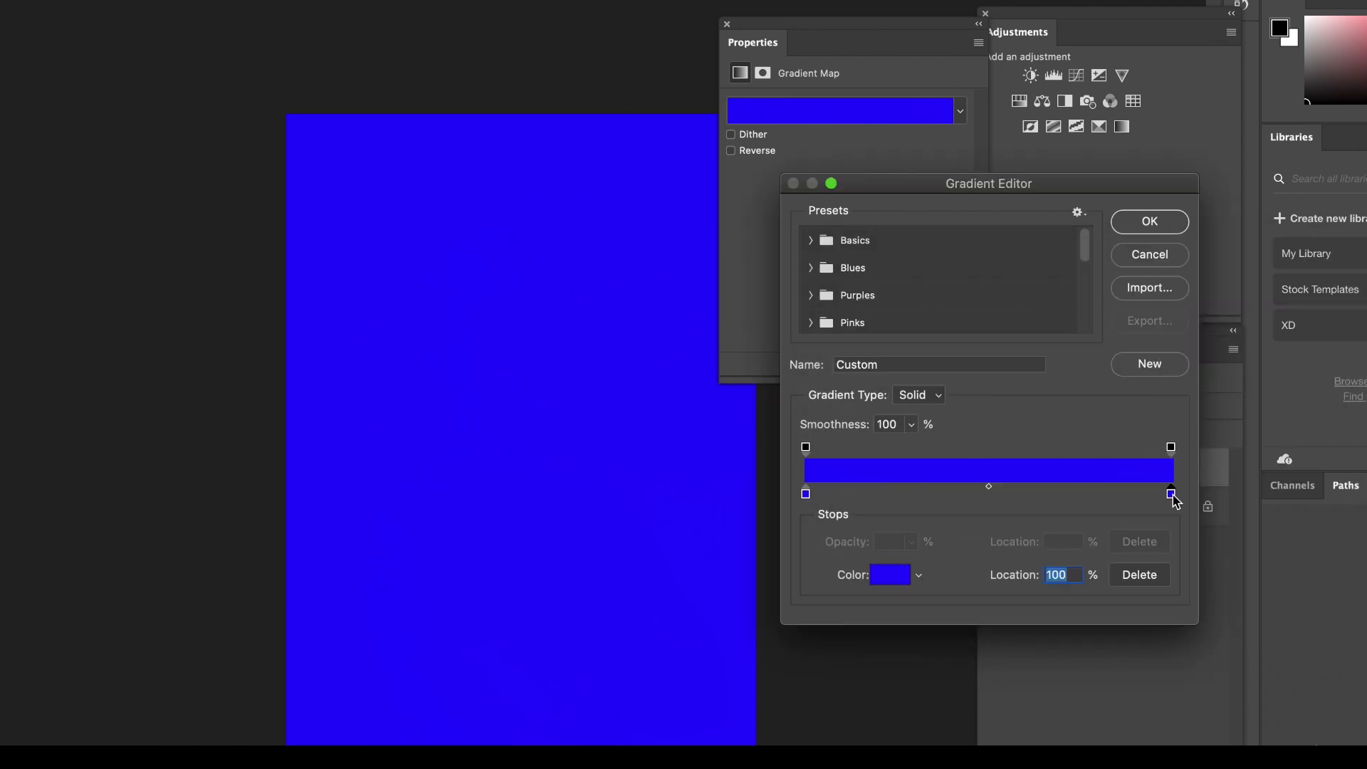
Lighten the highlight color stop to a softer blue-violet of the same hue.
click(877, 570)
click(1005, 295)
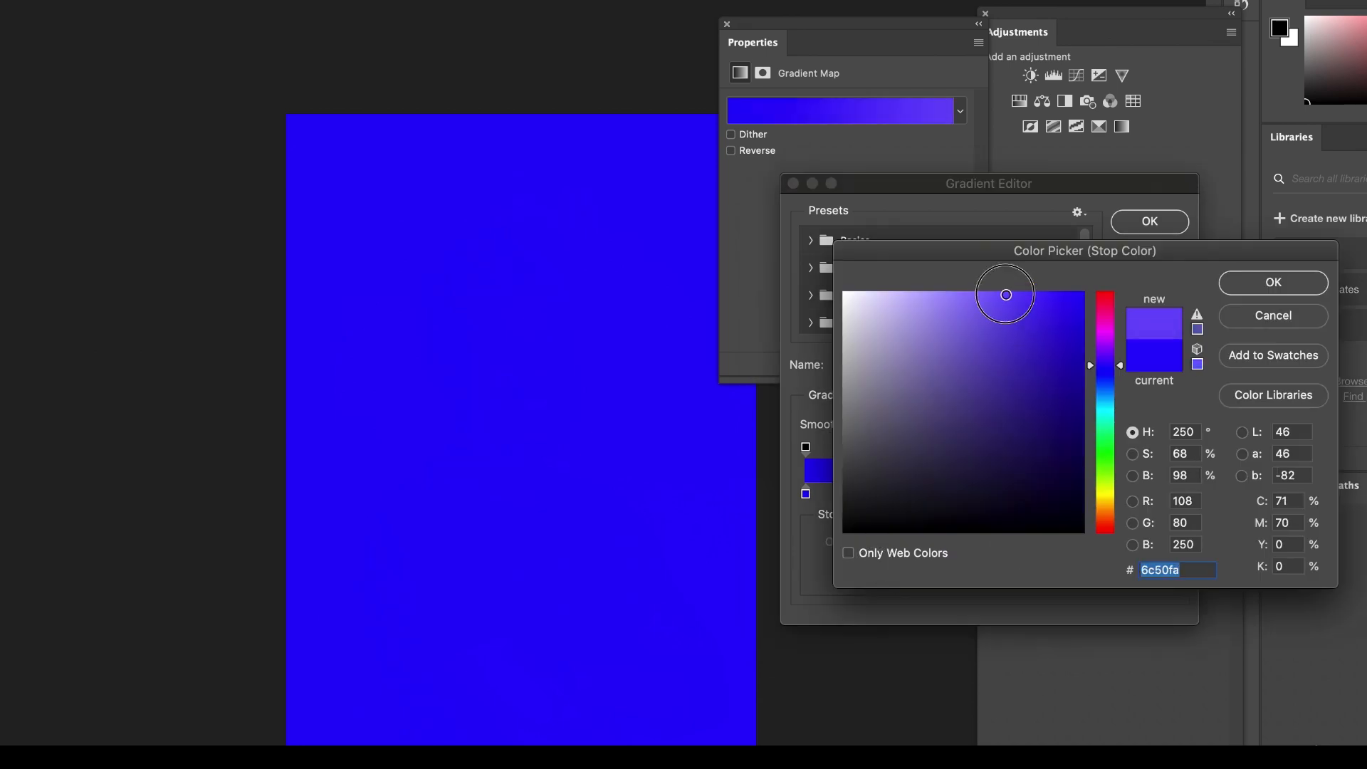
mouse_move(985, 303)
mouse_down()
mouse_move(955, 279)
mouse_move(980, 294)
mouse_up()
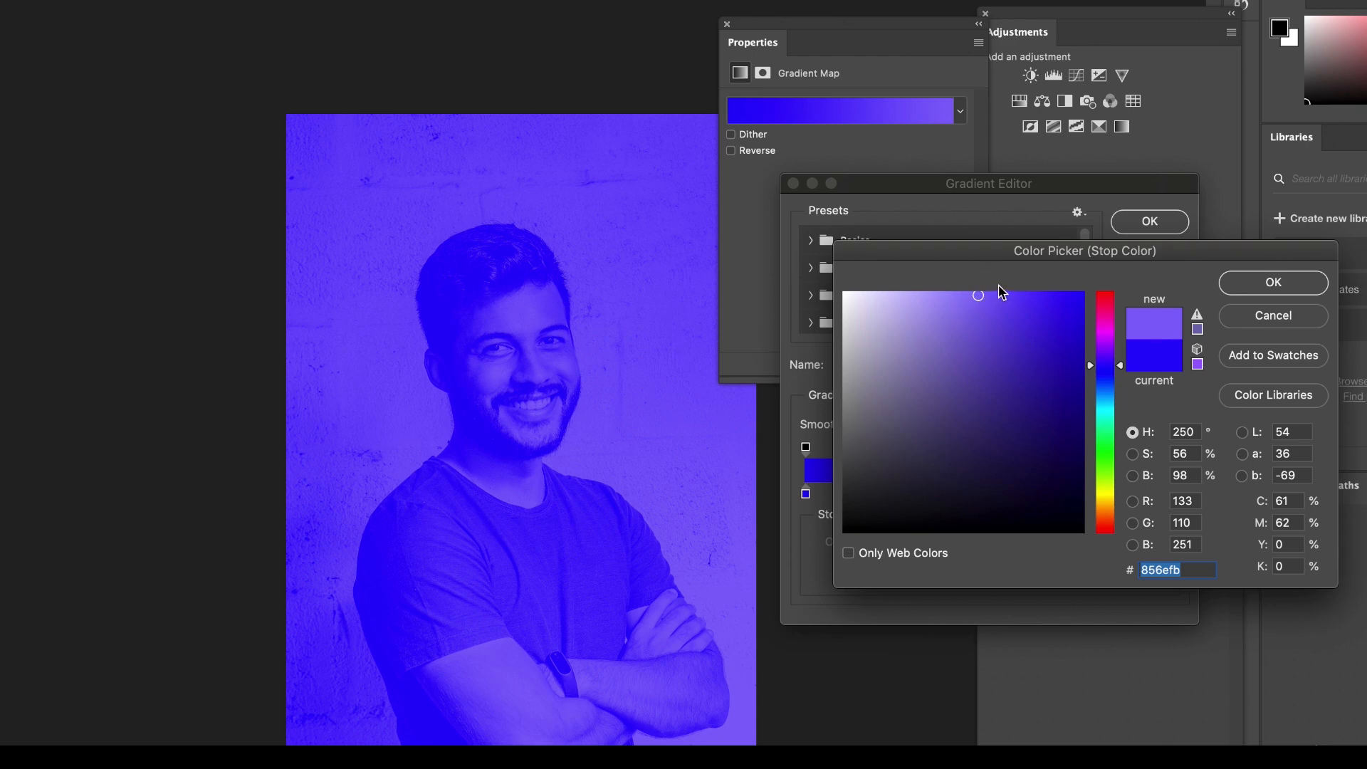
key(Escape)
Darken the shadow color stop of the portrait's gradient to deep navy #0e0269.
click(807, 493)
click(890, 574)
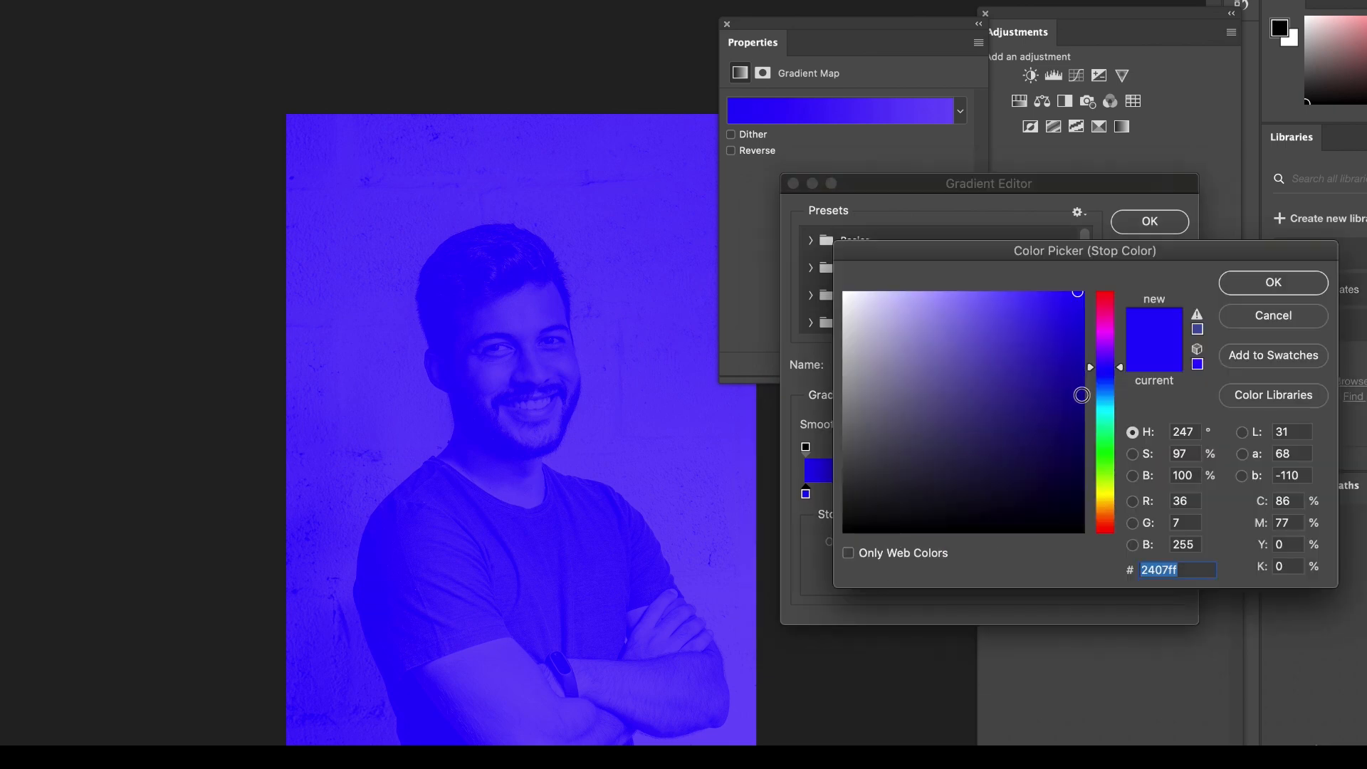
click(1080, 433)
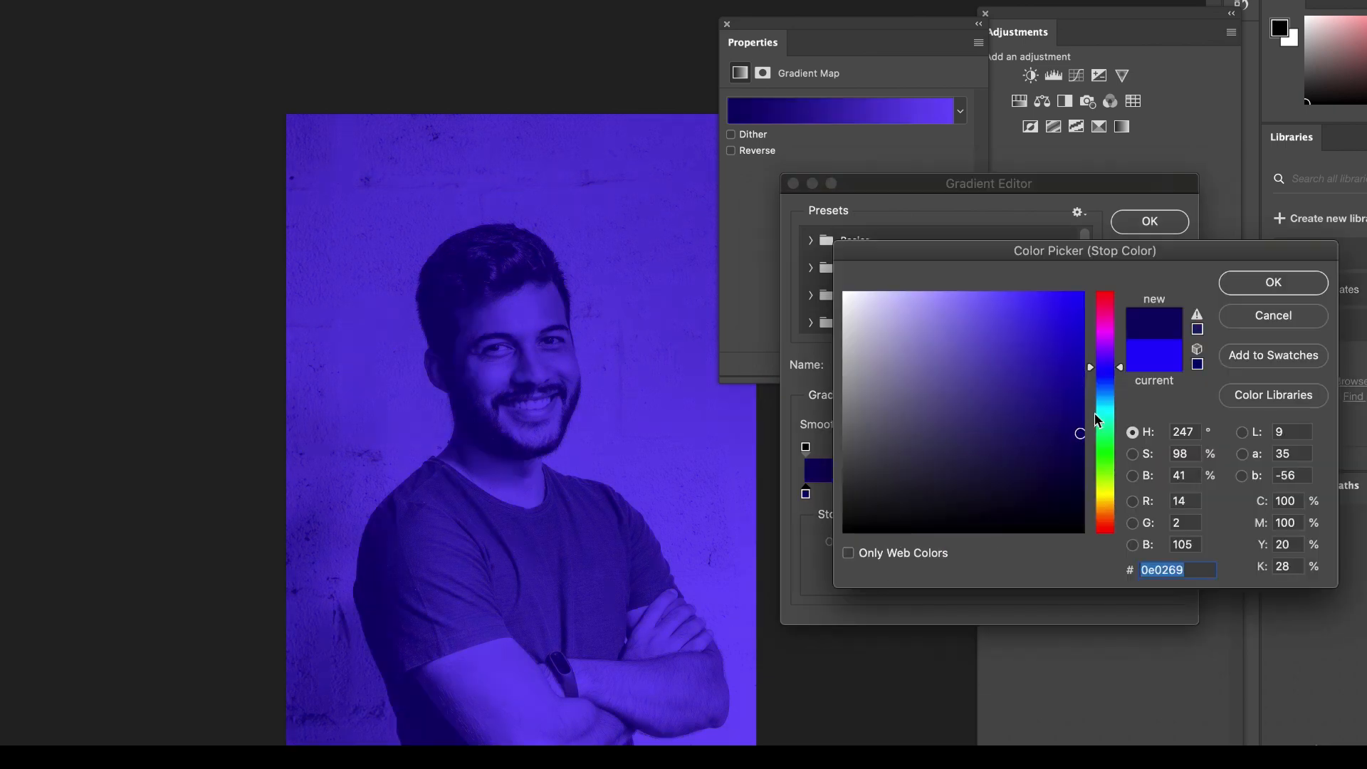
click(1266, 282)
Try lighter and darker tints for the highlight color stop, settling on vivid violet #8639fa.
click(1171, 493)
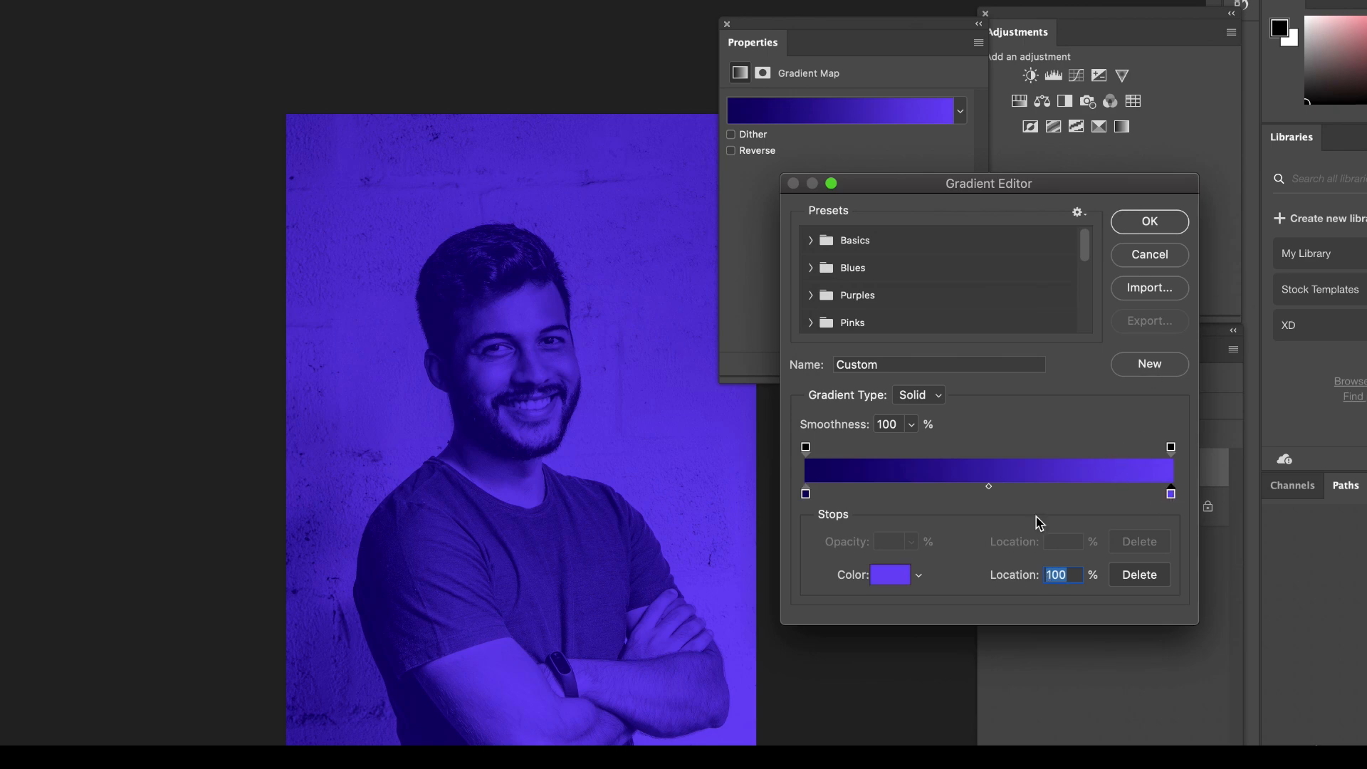
click(895, 584)
click(896, 290)
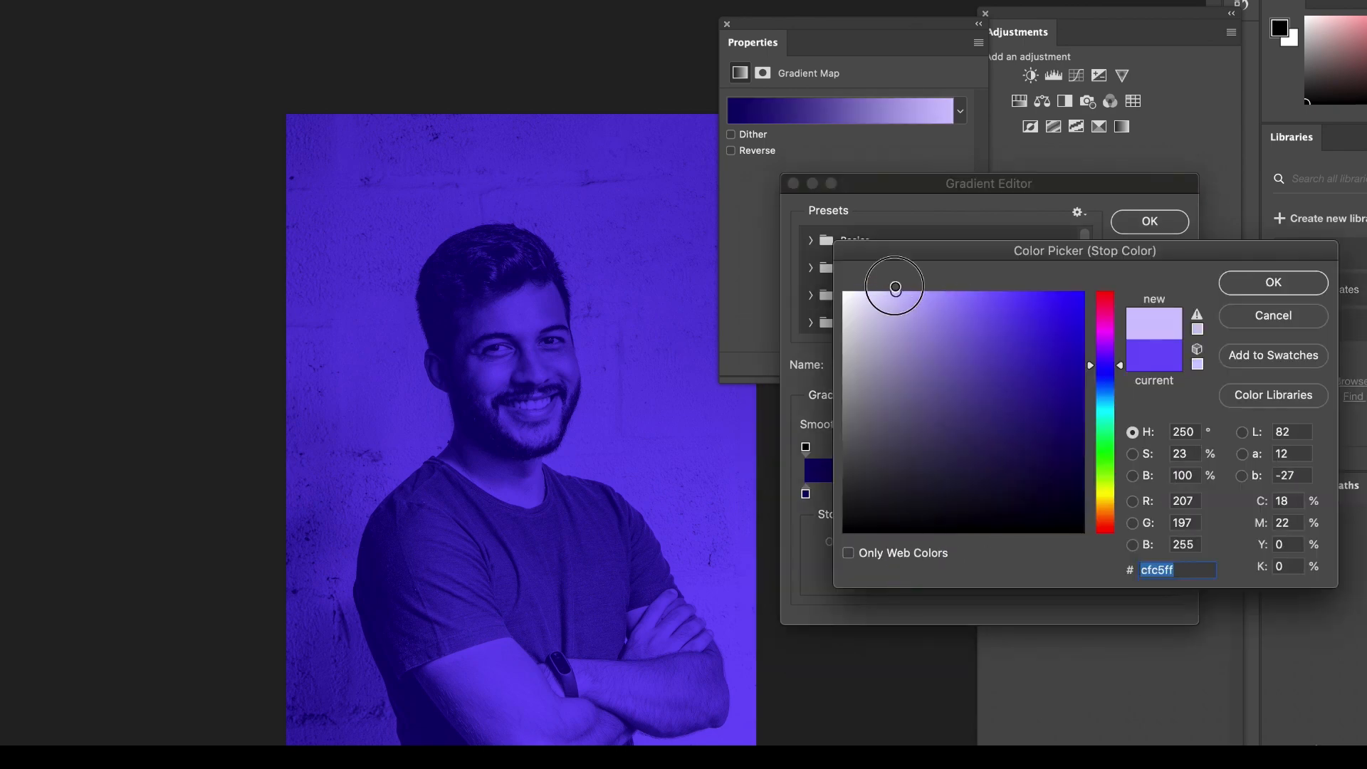
click(975, 299)
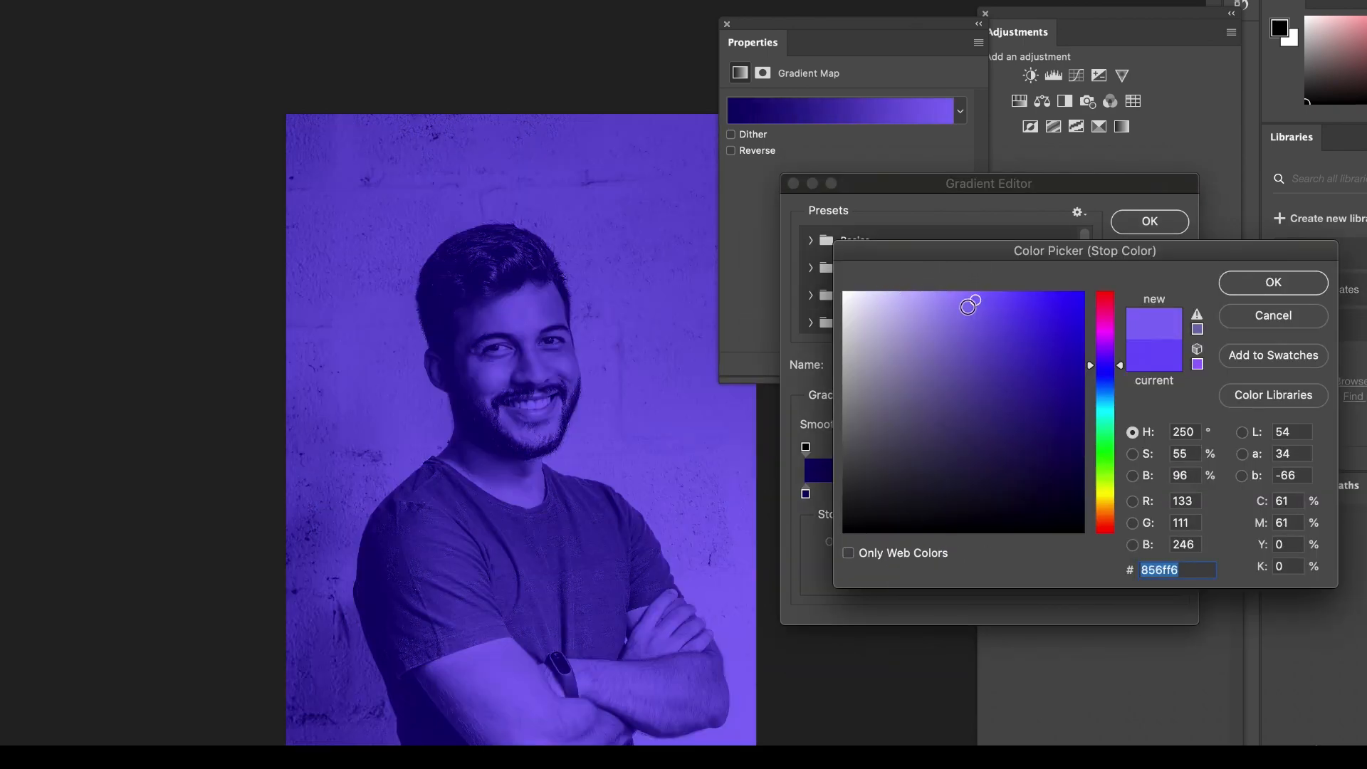
click(1030, 296)
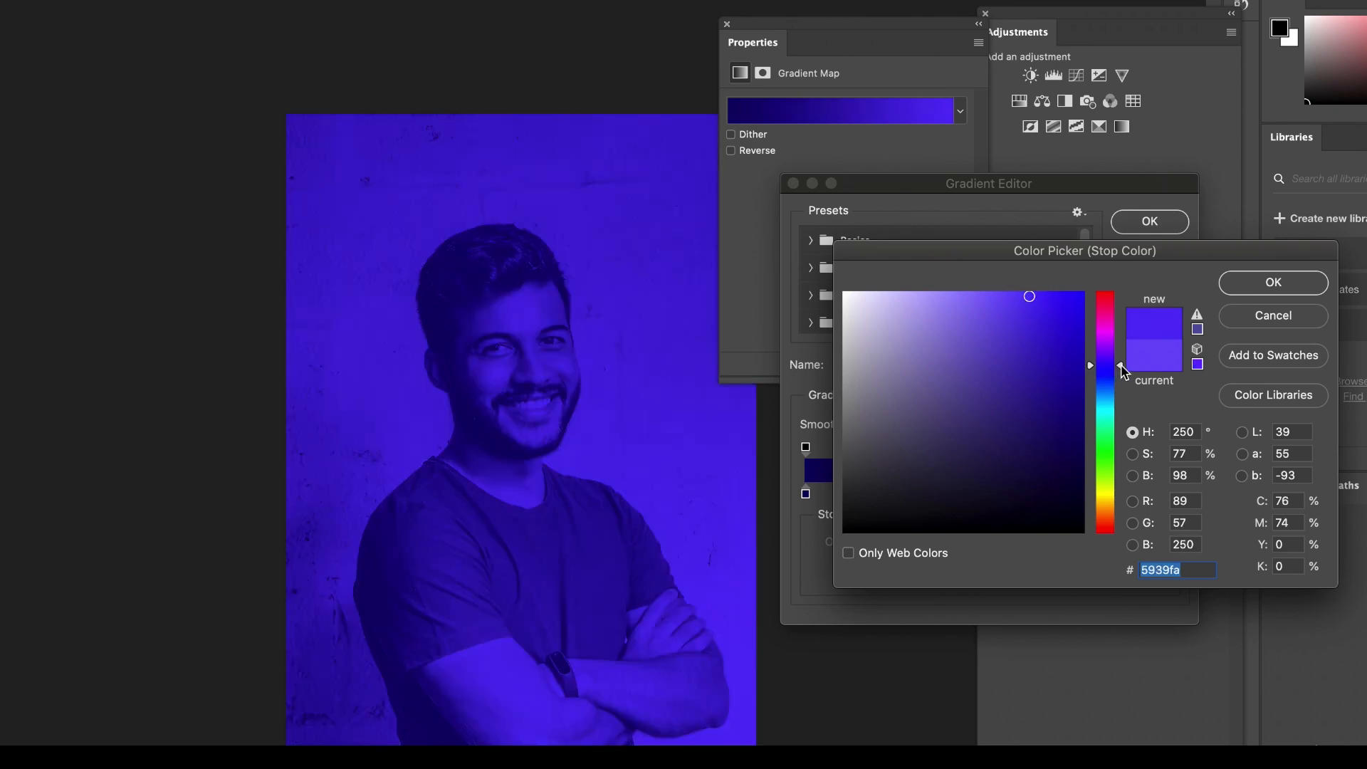
drag(1123, 367, 1123, 357)
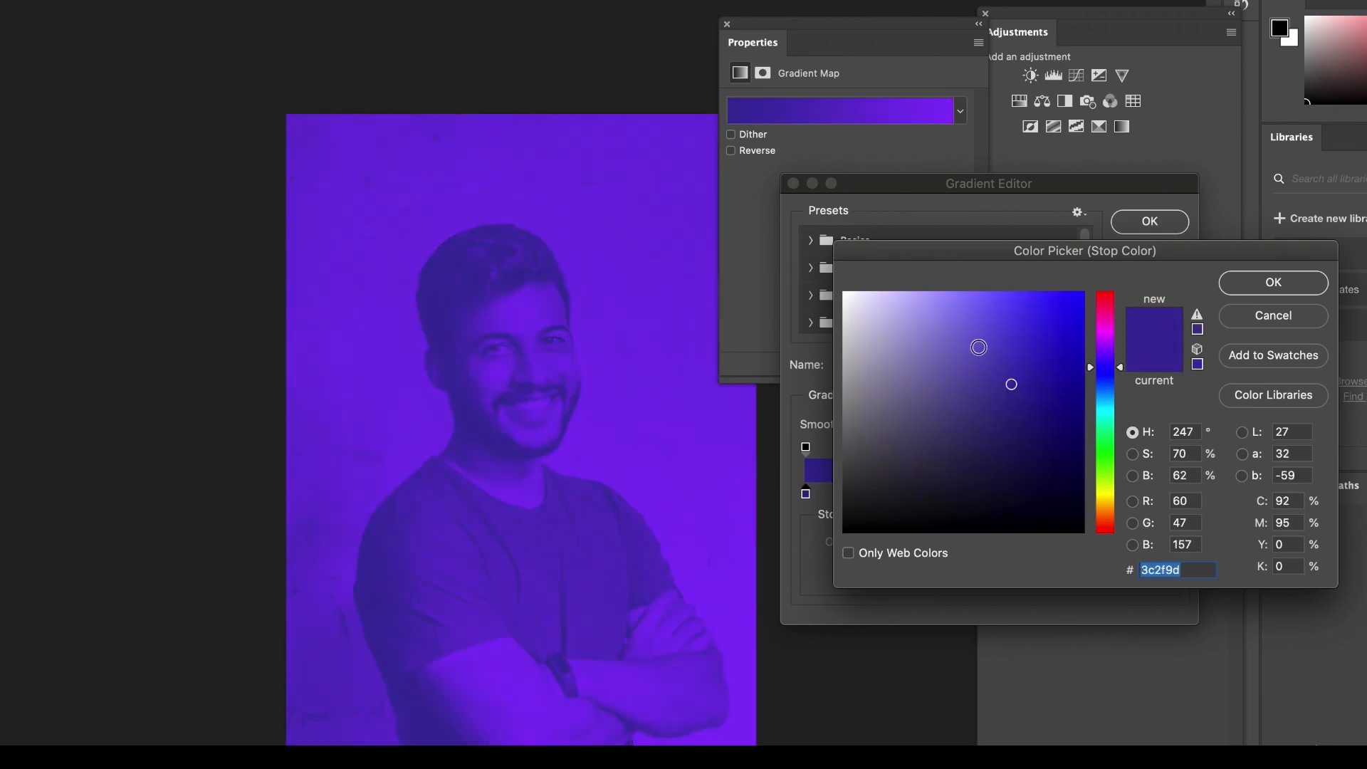
Change the shadow color stop to the softer indigo #2e2385 and keep the highlight stop's violet #8639fa.
click(976, 347)
click(1004, 383)
drag(1005, 383, 1019, 403)
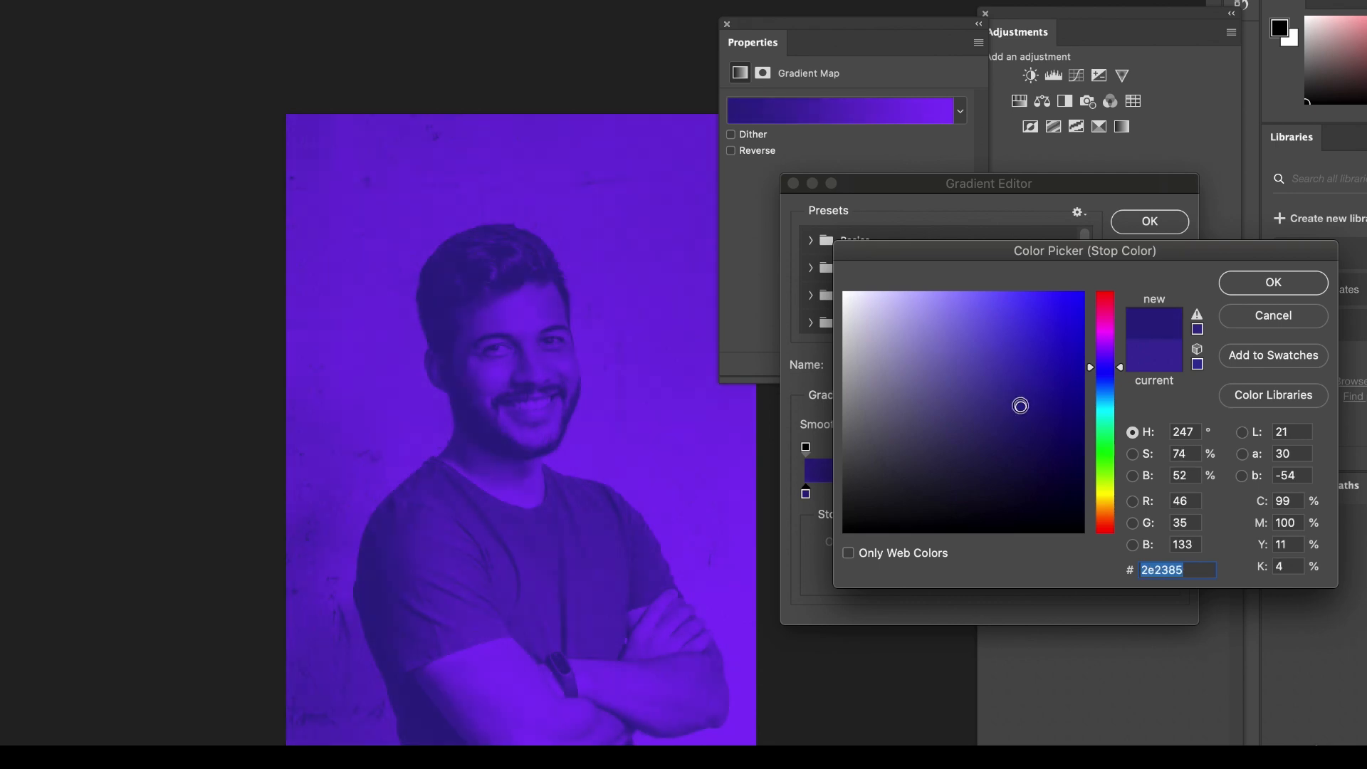
click(1273, 283)
click(1170, 495)
click(890, 573)
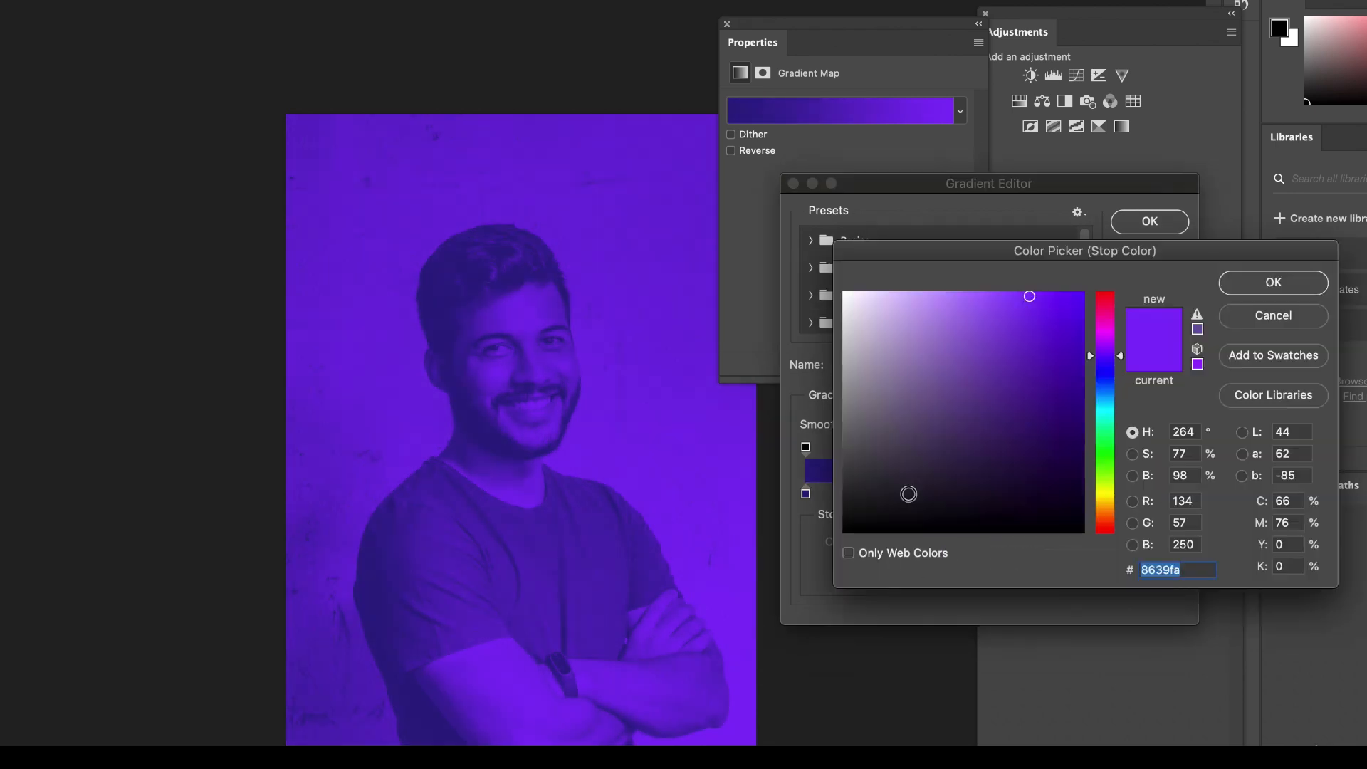
click(1274, 283)
Darken the shadow color stop to near-black navy #0b0539 for stronger contrast in the portrait.
click(805, 493)
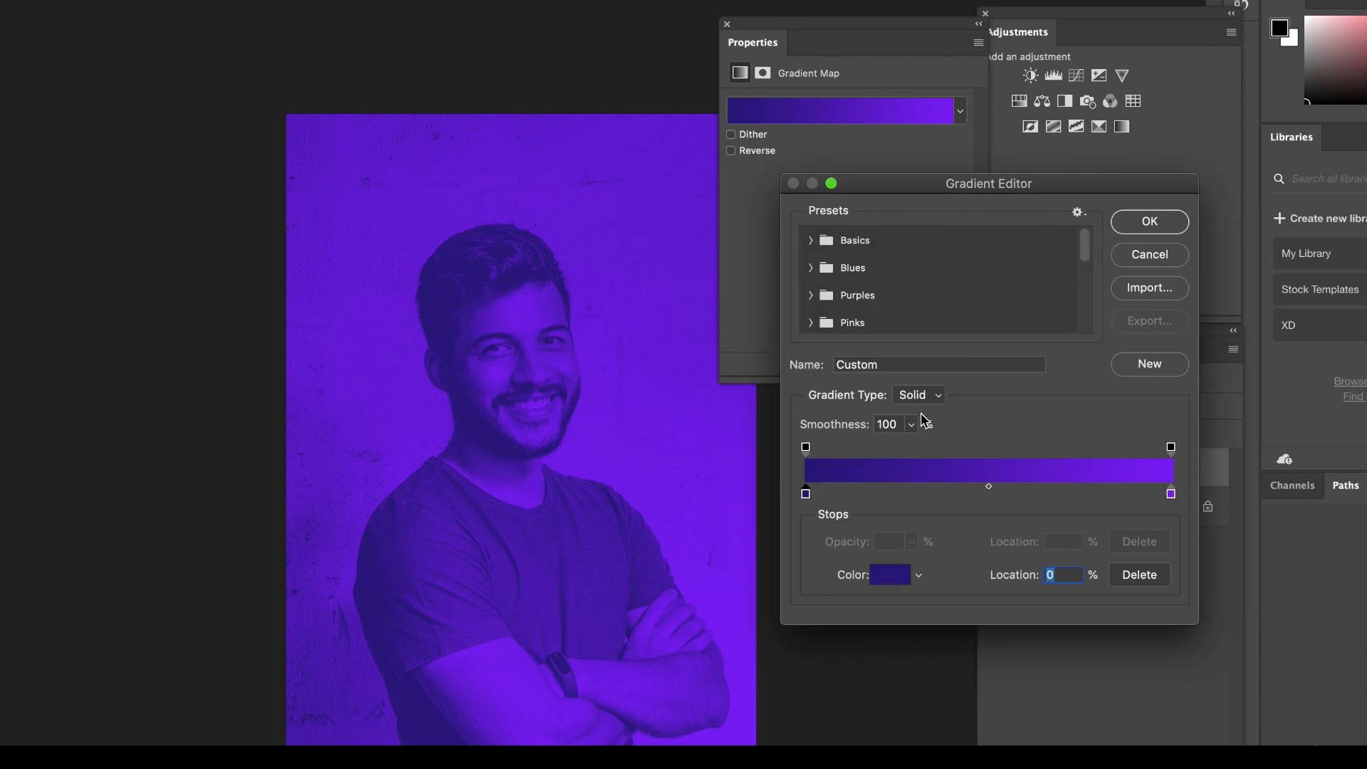
click(890, 575)
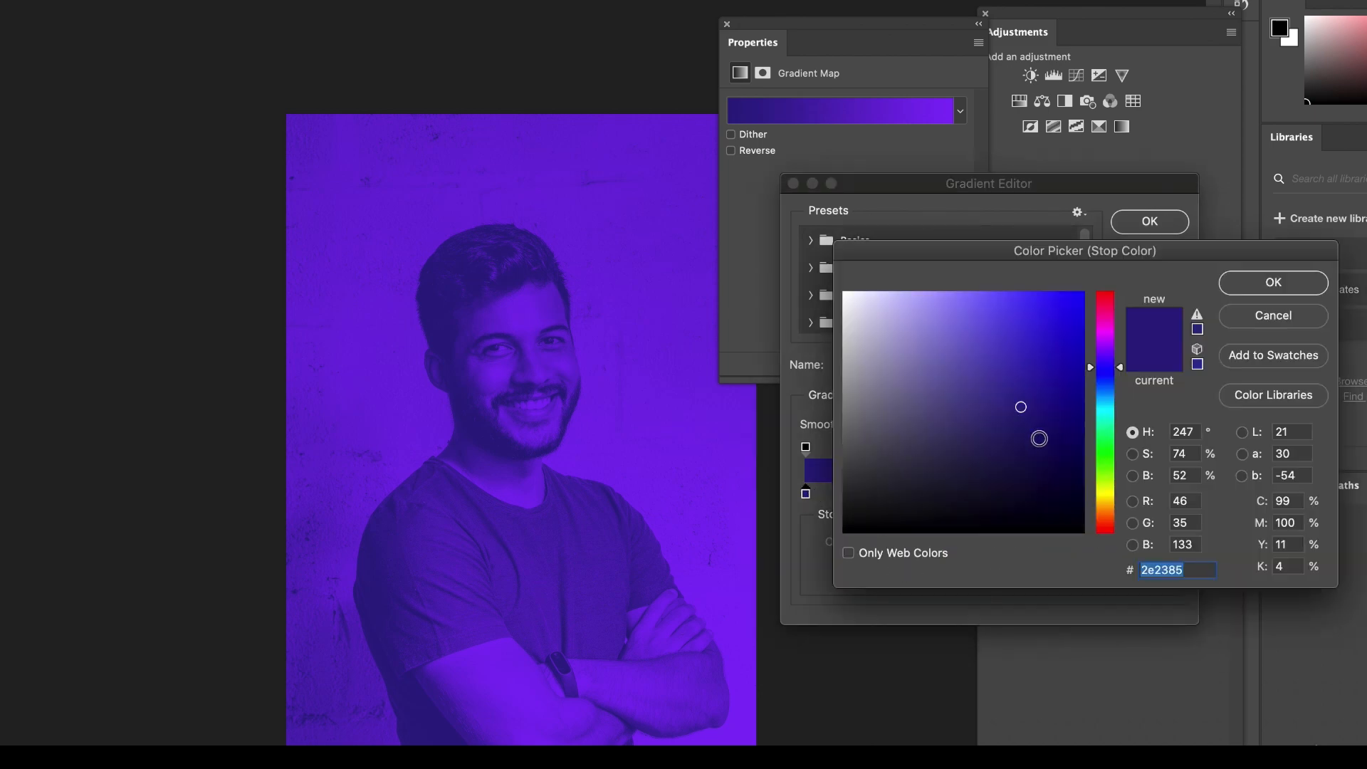
click(1040, 441)
click(1061, 478)
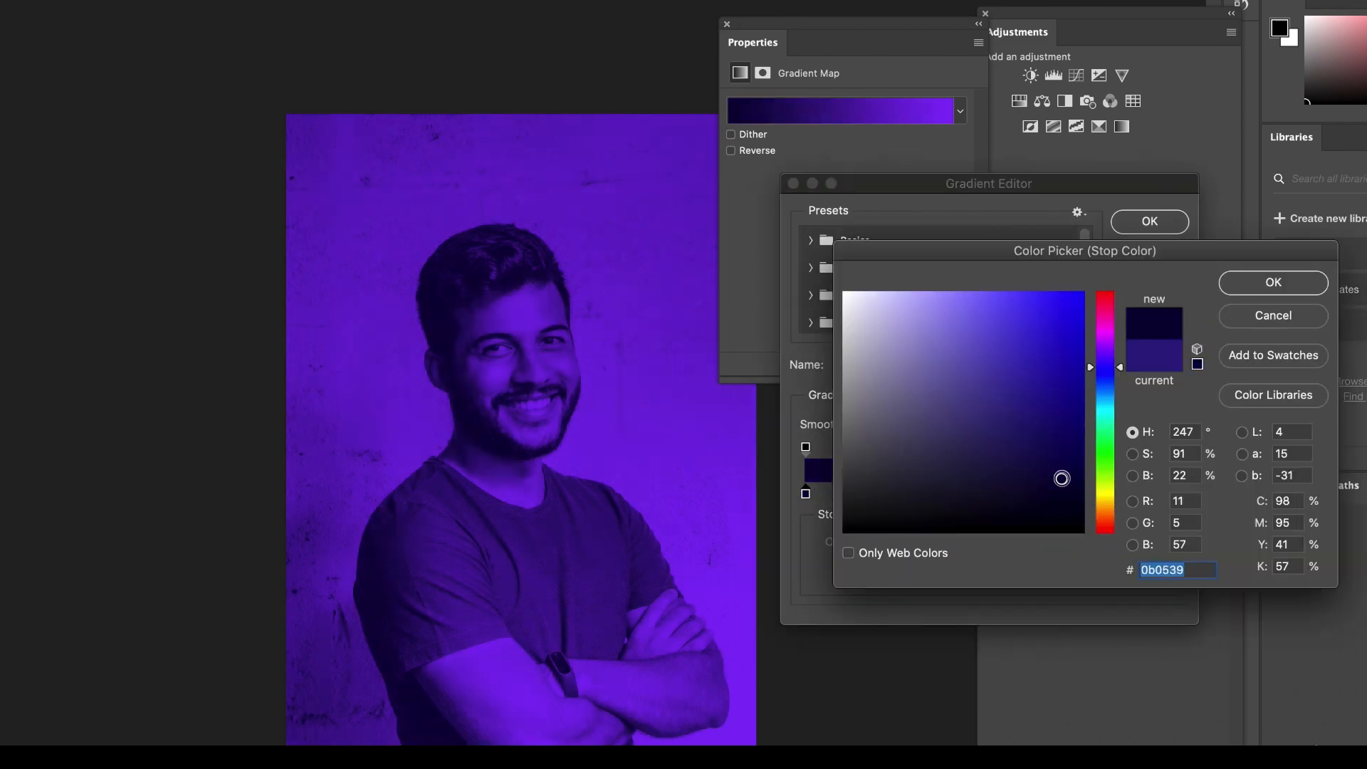
click(1274, 283)
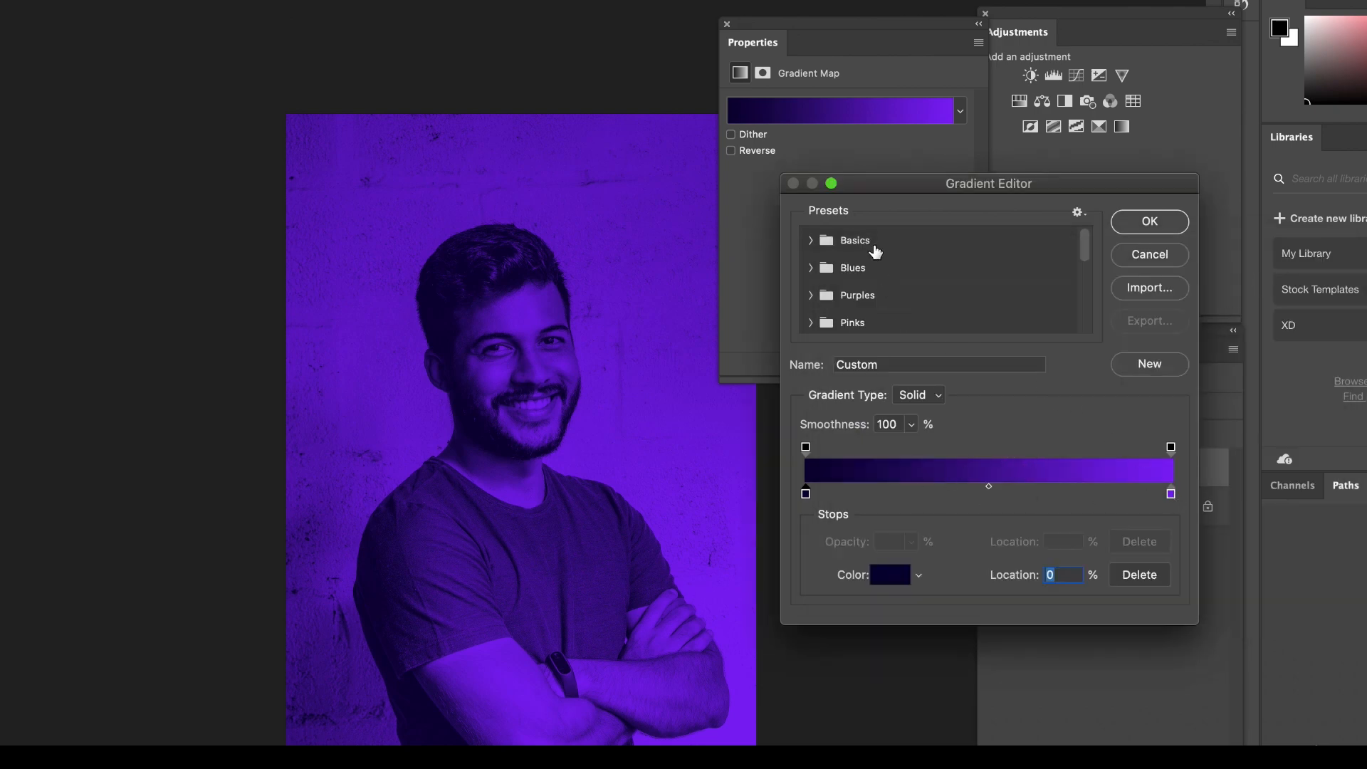
Preview the gradient presets Foreground to Background, Blue_03 and Blue_12 on the portrait and select Blue_12's dark end stop.
click(811, 241)
click(832, 270)
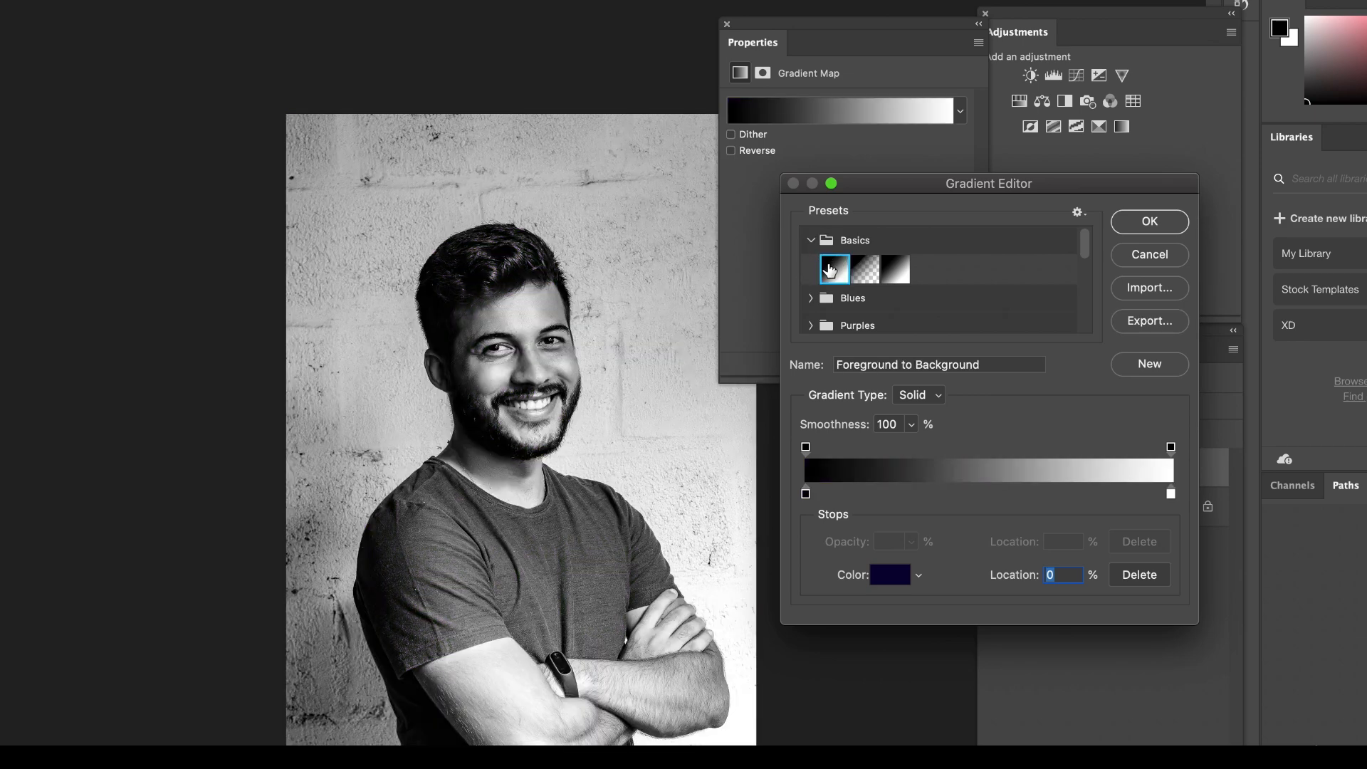
click(812, 297)
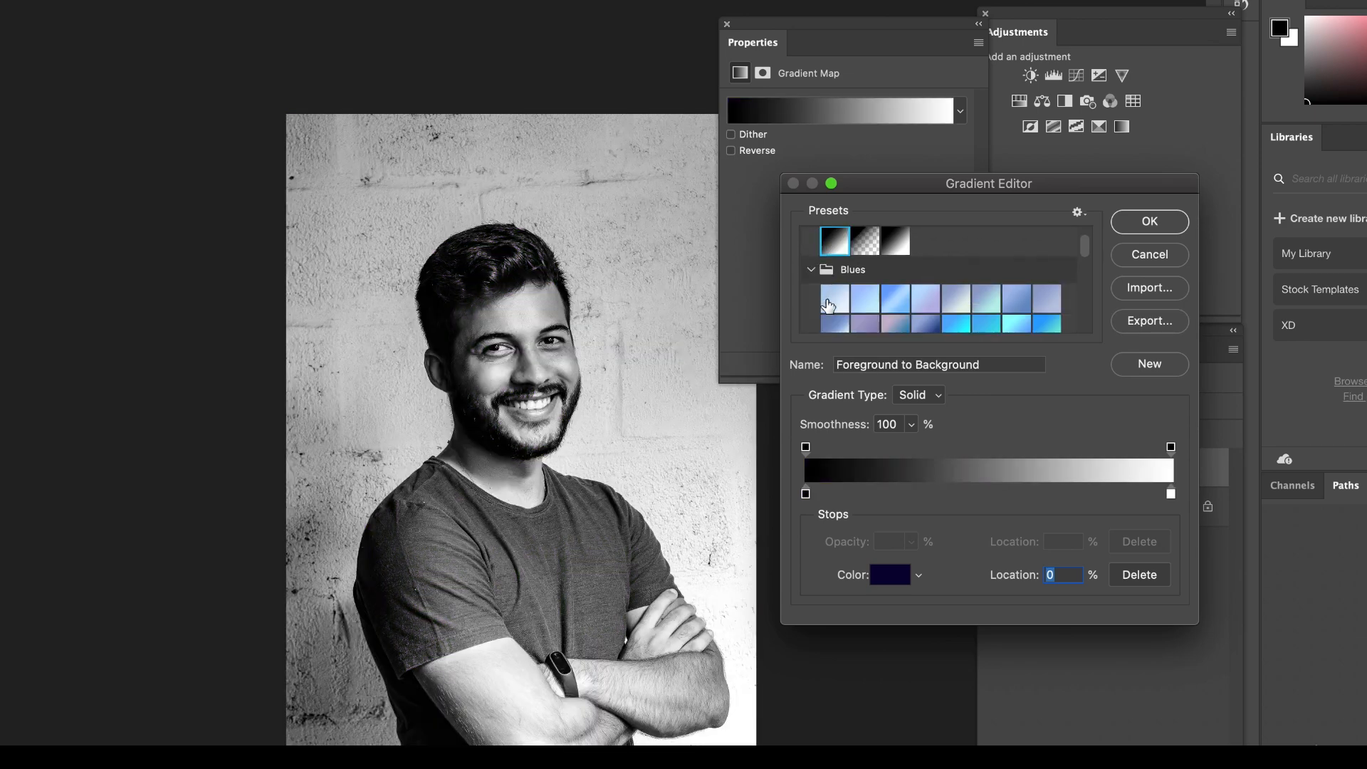
click(897, 299)
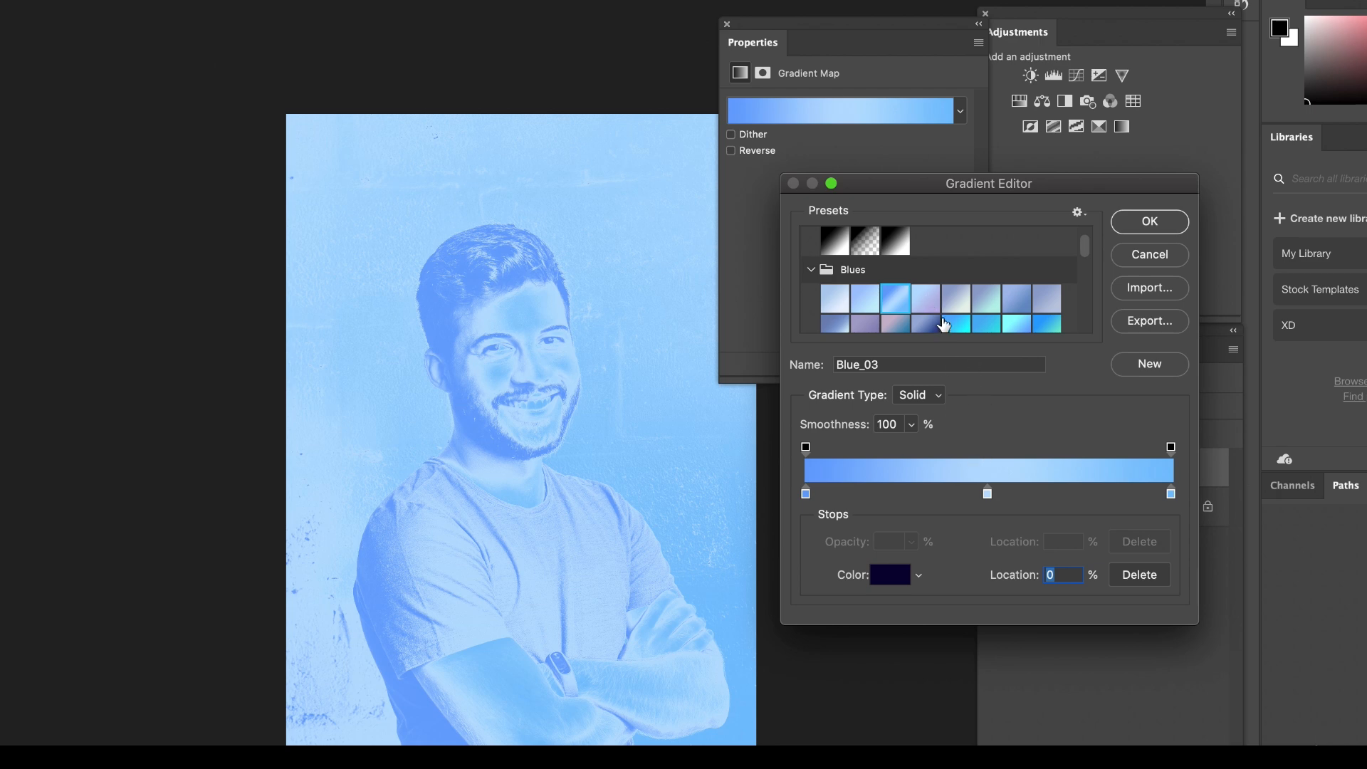
click(925, 327)
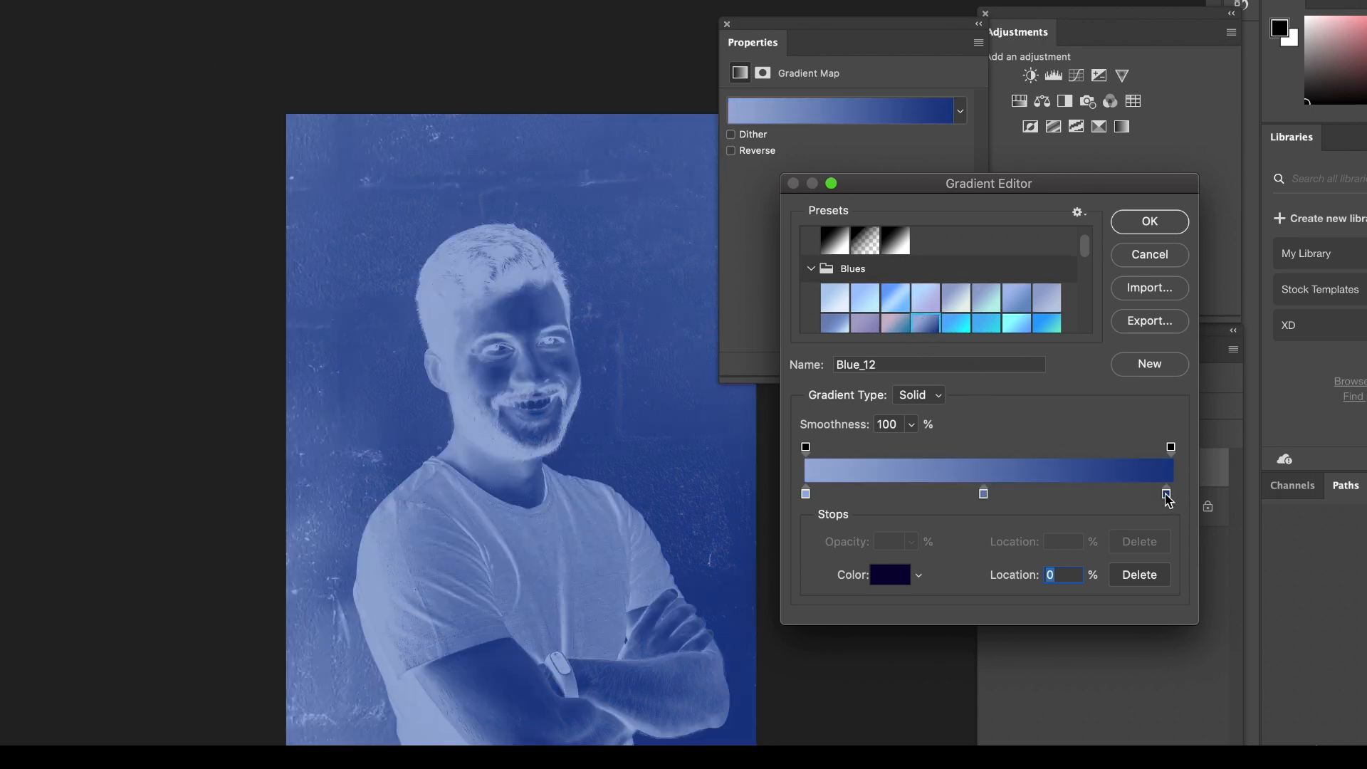
click(1166, 493)
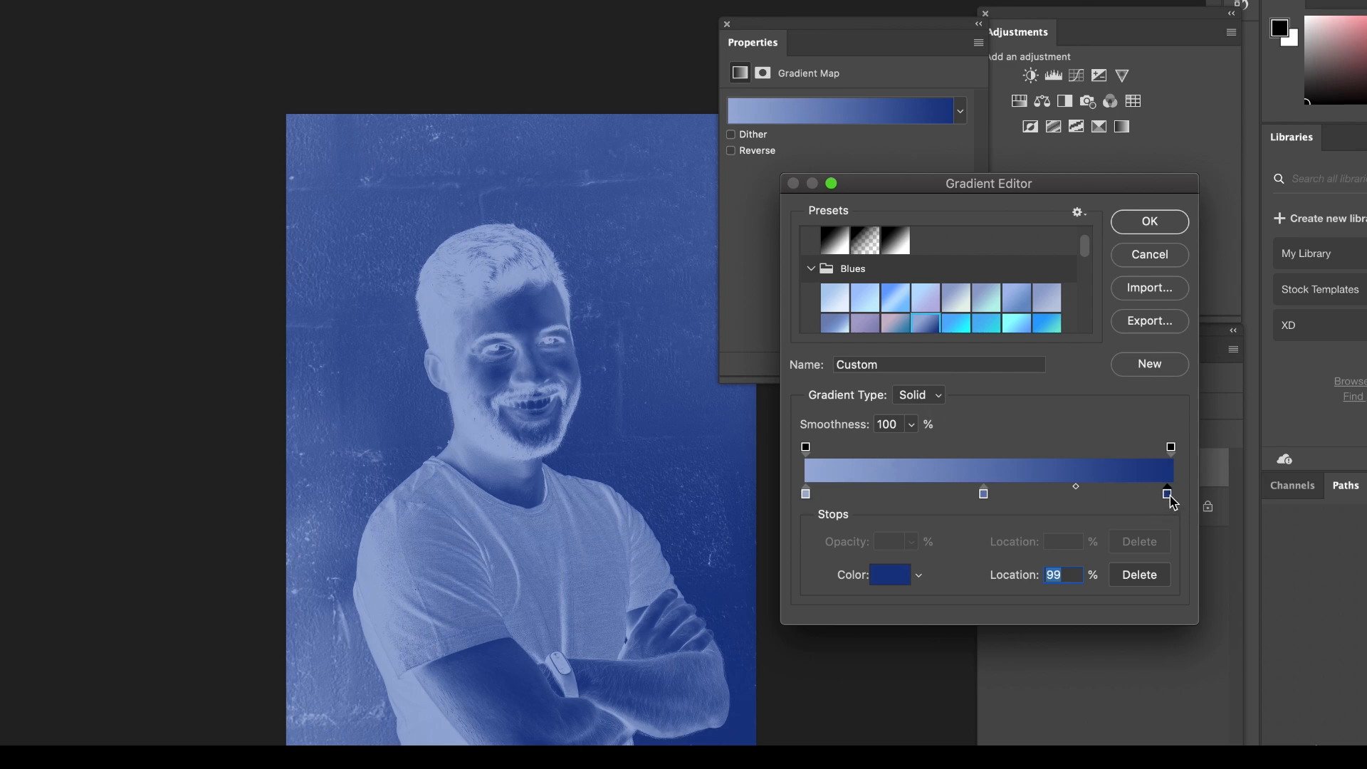
Try the purple-to-blue and the dark purple-to-teal presets further down the Blues group on the portrait.
scroll(961, 317, down, 1)
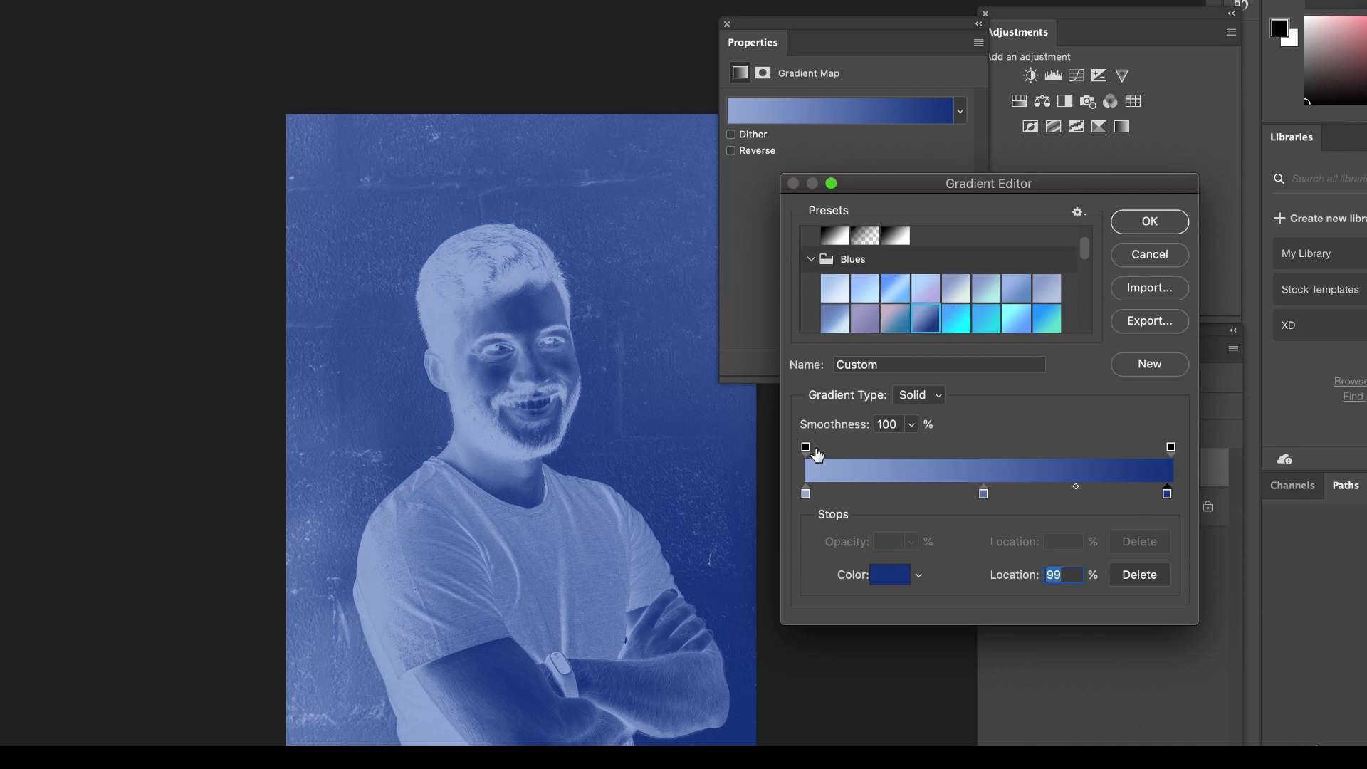
scroll(962, 338, down, 3)
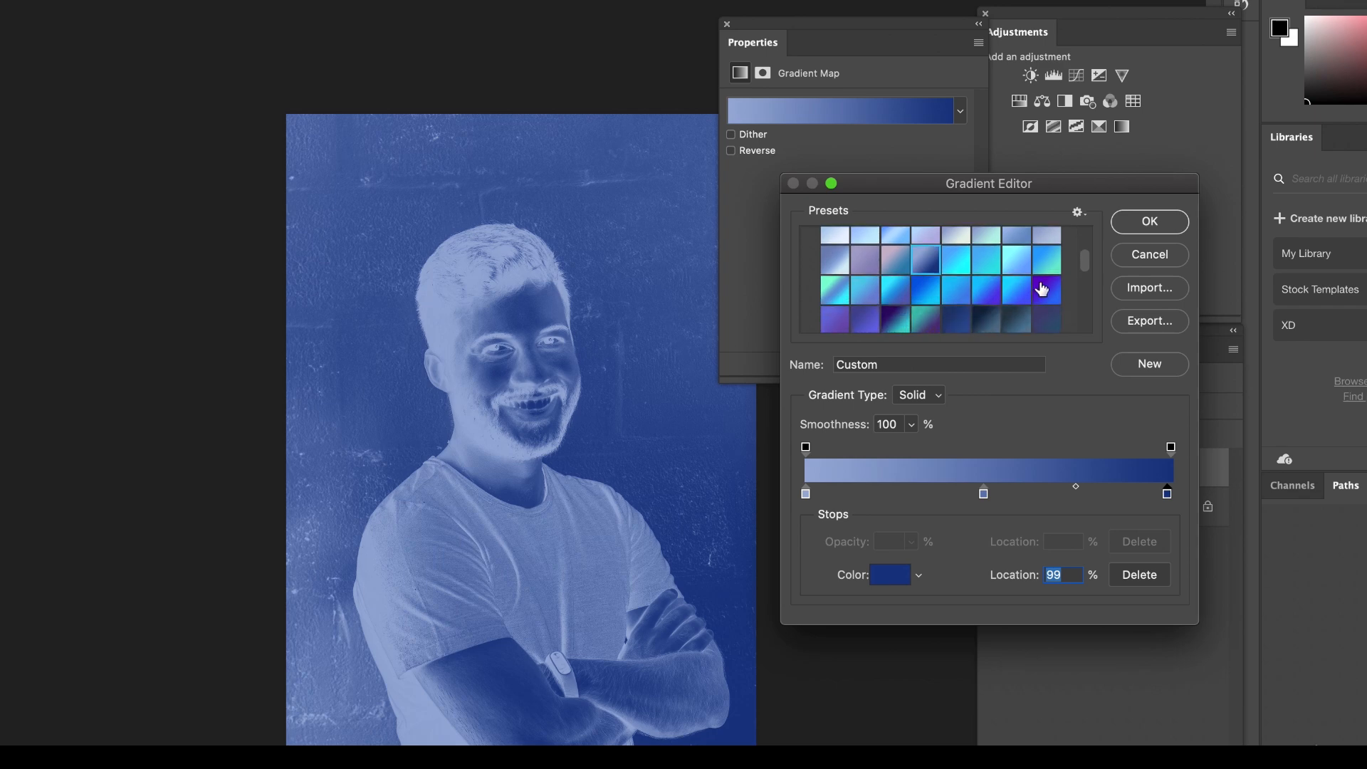
click(1045, 283)
click(895, 314)
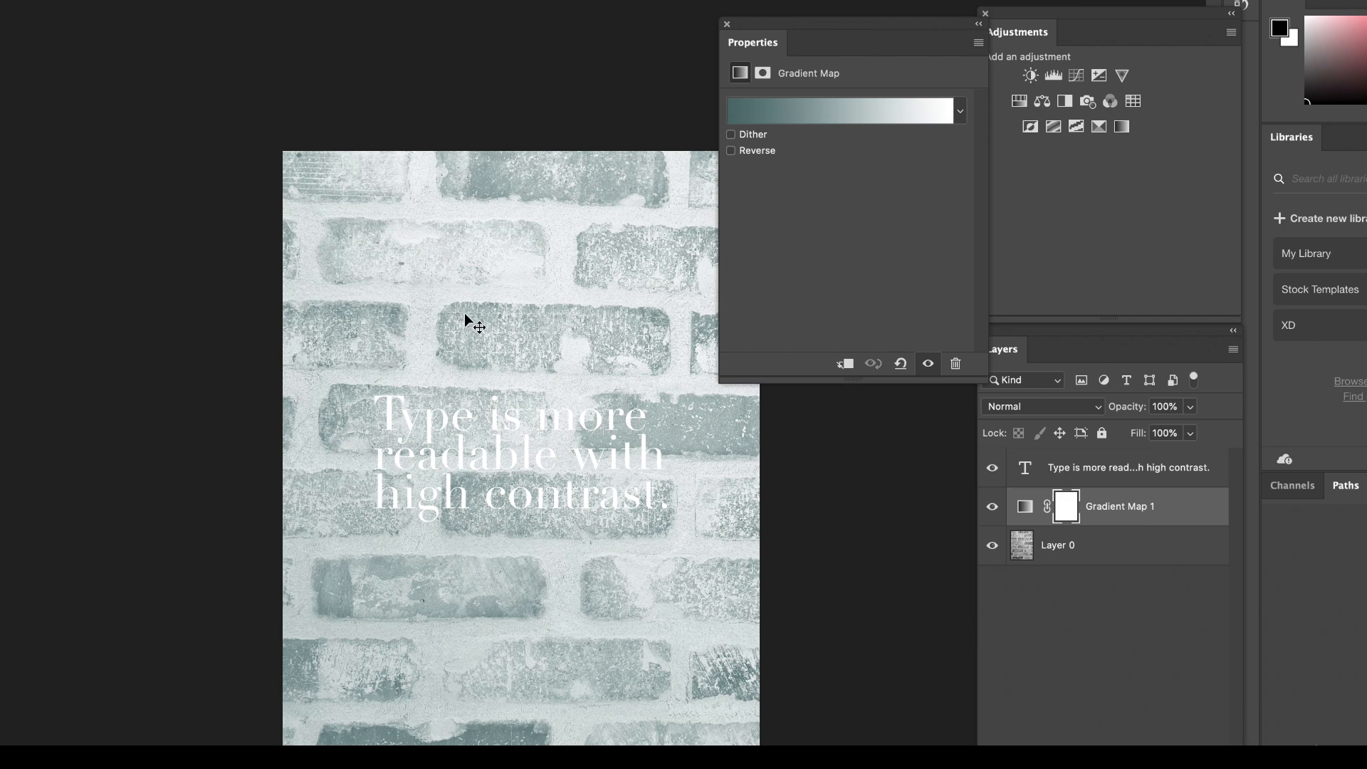
Edit the brick photo's Gradient Map and try presets from the Blues group, including Blue_04 and Blue_16.
click(826, 114)
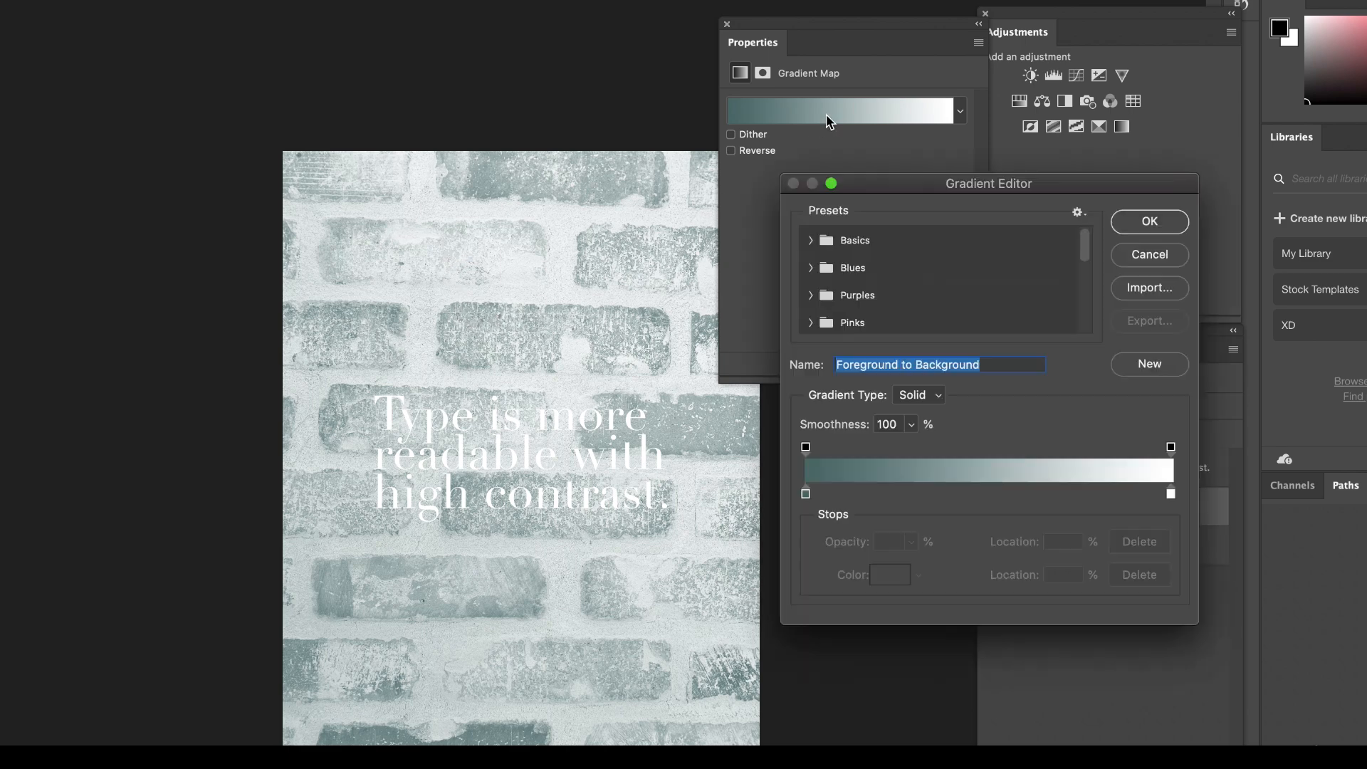
click(812, 269)
click(925, 299)
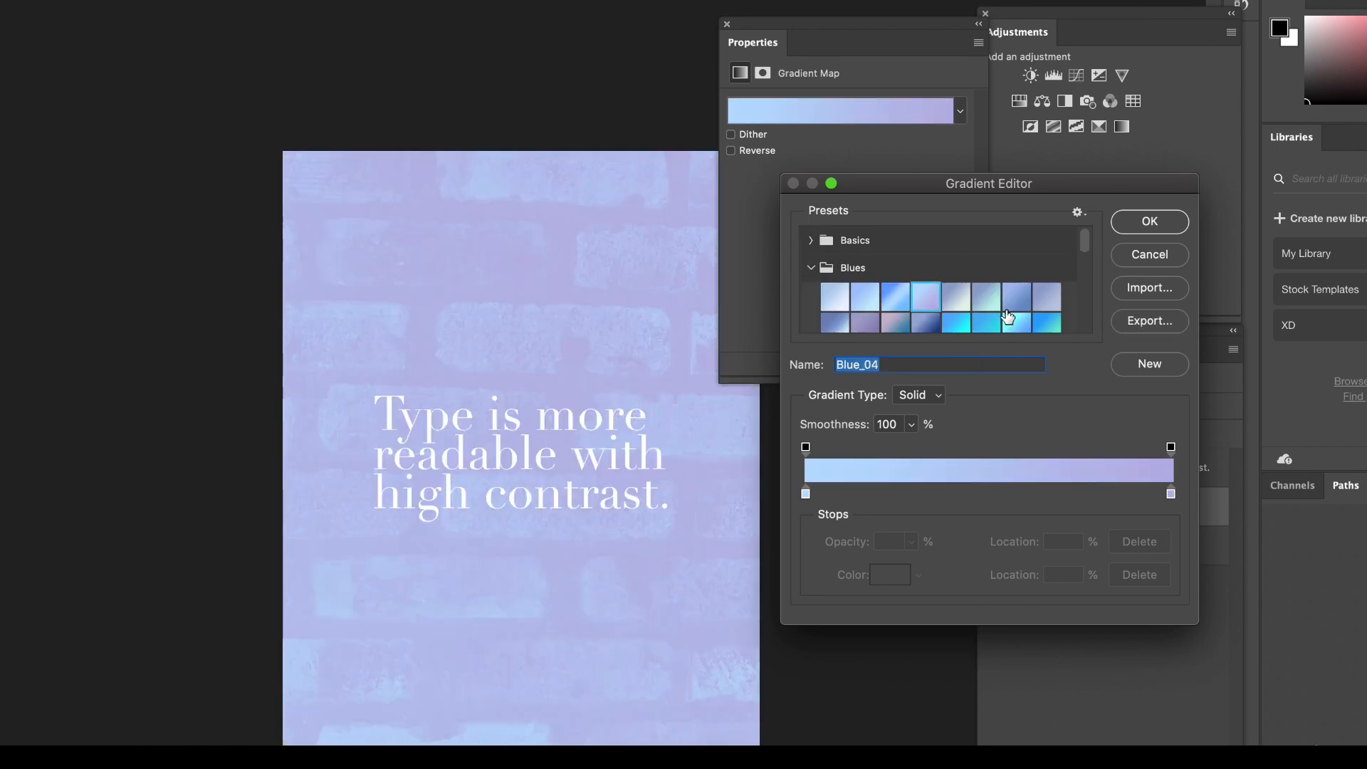
click(1005, 309)
click(1048, 325)
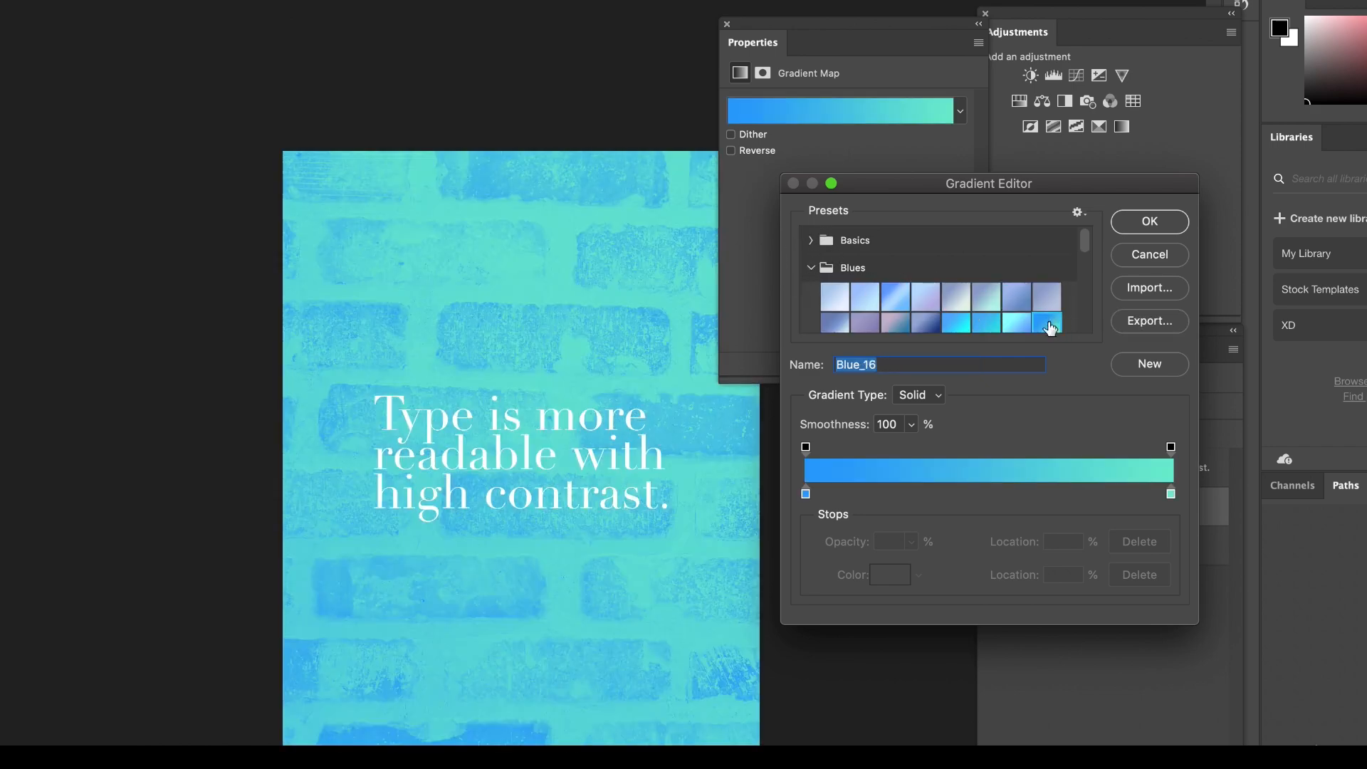
Apply the Foreground to Background preset from the Basics group to the brick photo's Gradient Map.
click(819, 268)
click(810, 240)
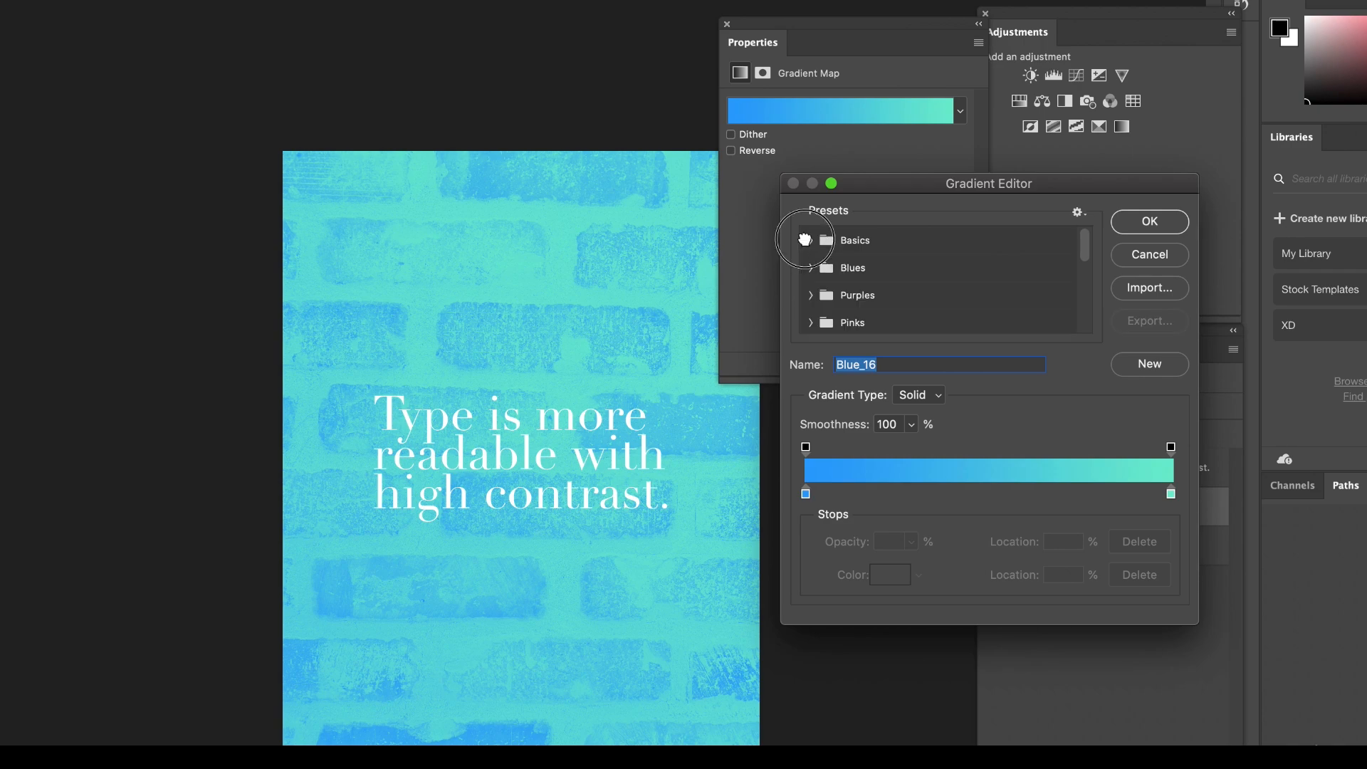
click(833, 267)
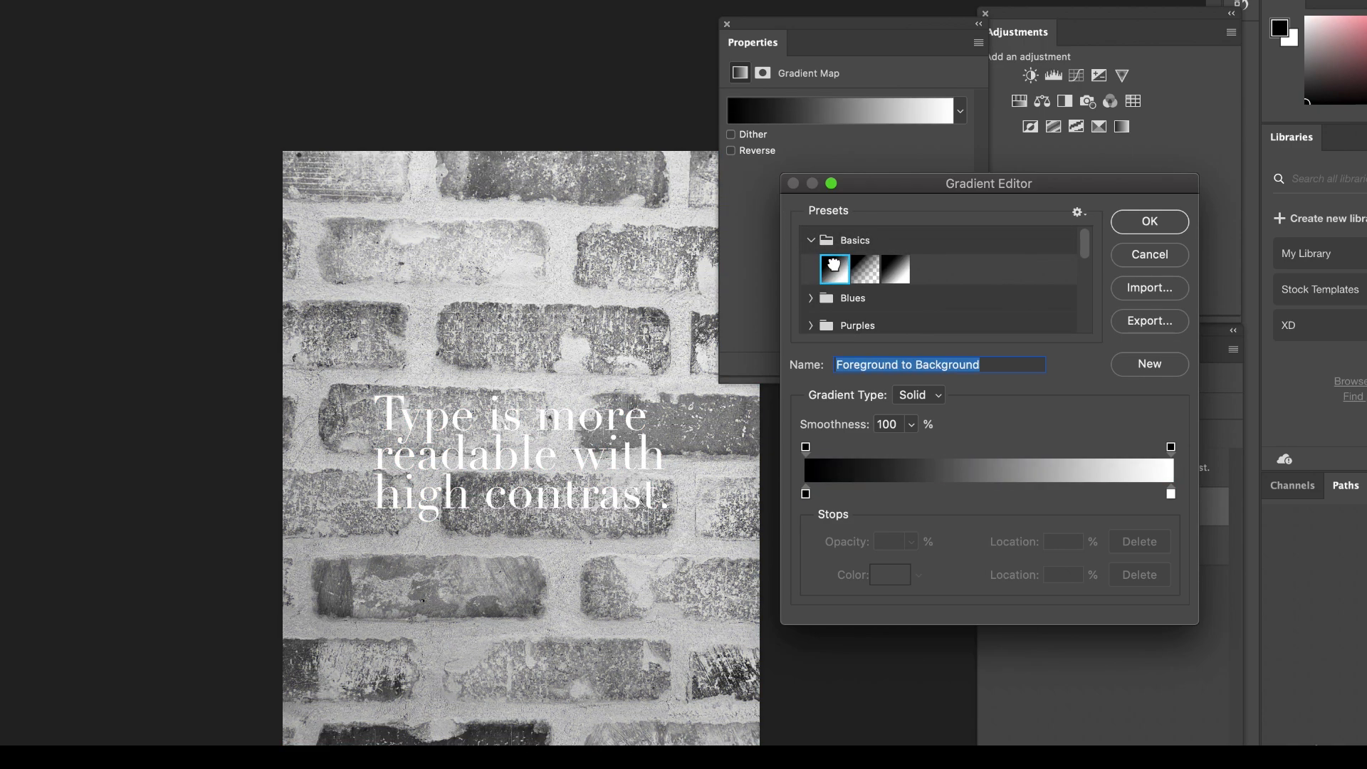
Change the shadow color stop of the brick photo's gradient from black to blue #1919aa.
click(807, 494)
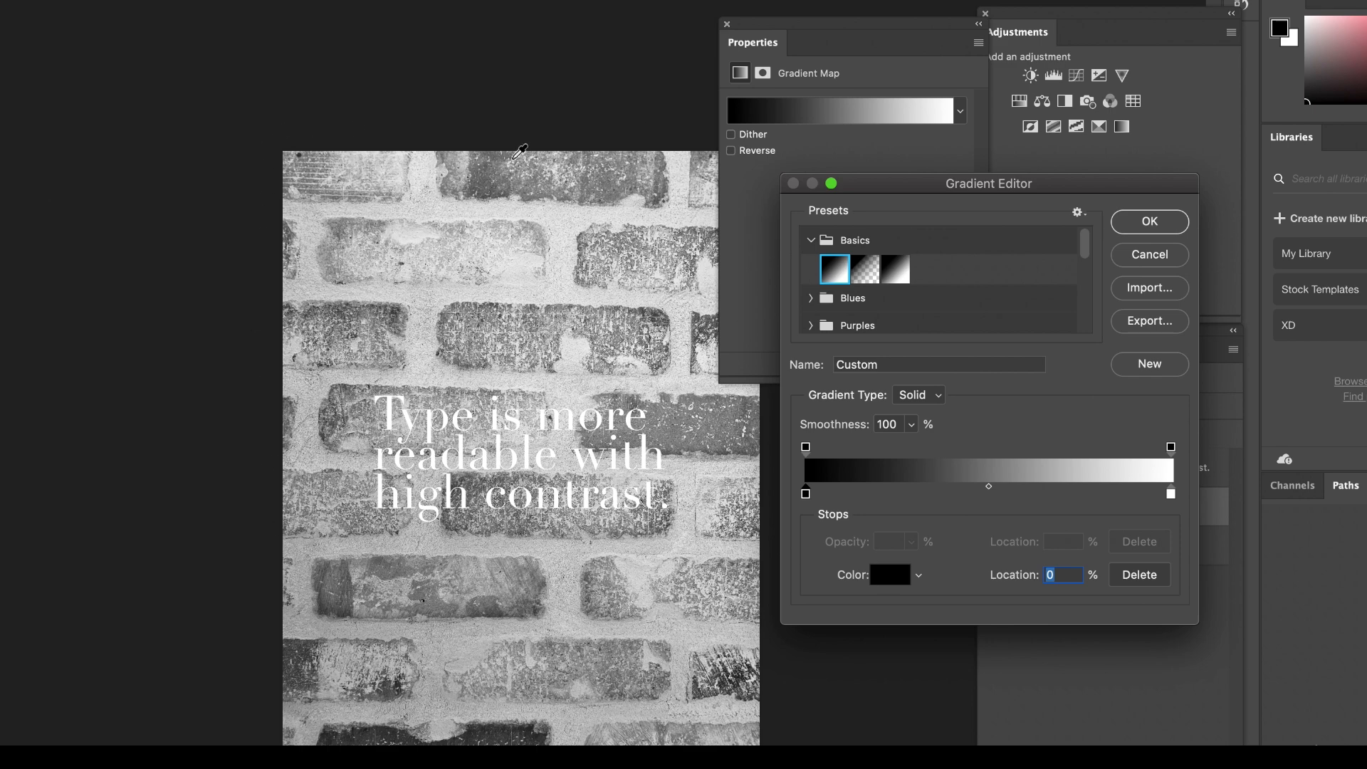
click(888, 581)
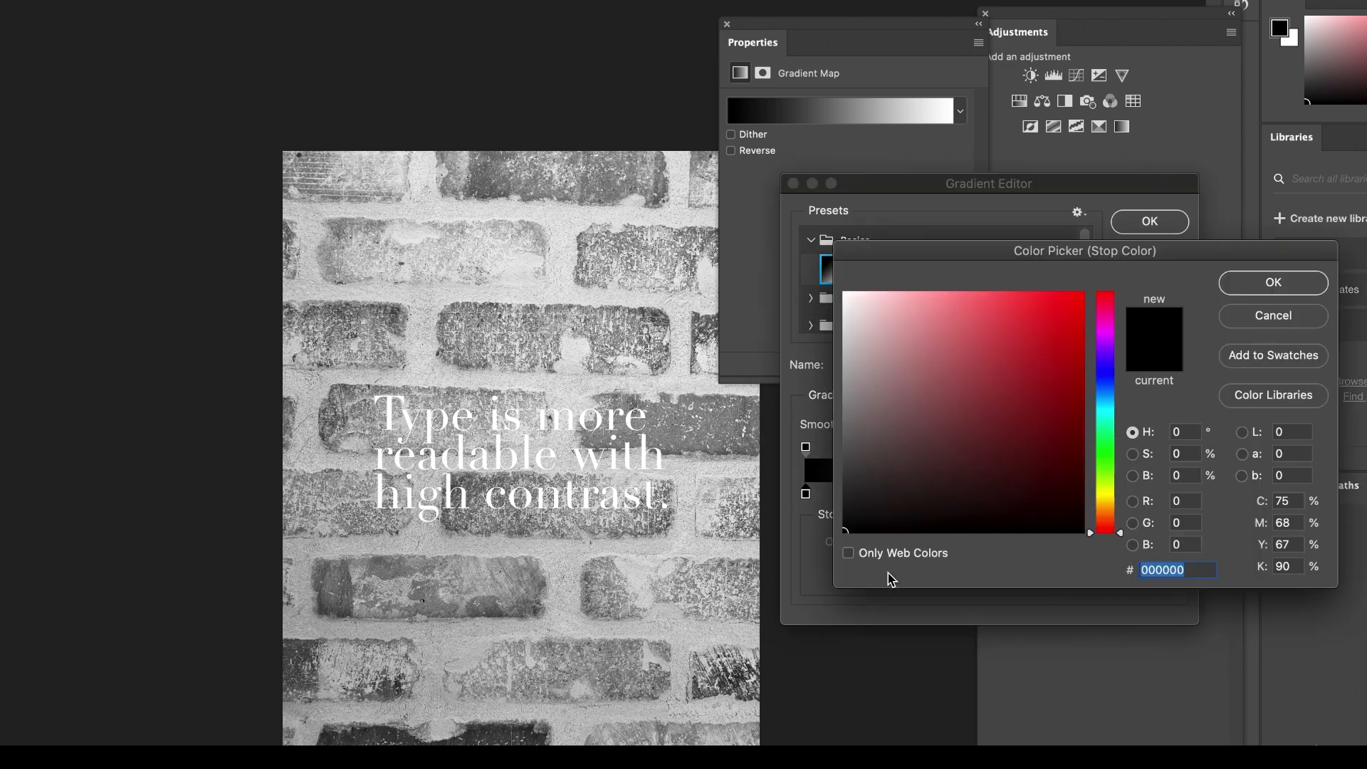
click(1108, 371)
drag(1065, 342, 1046, 371)
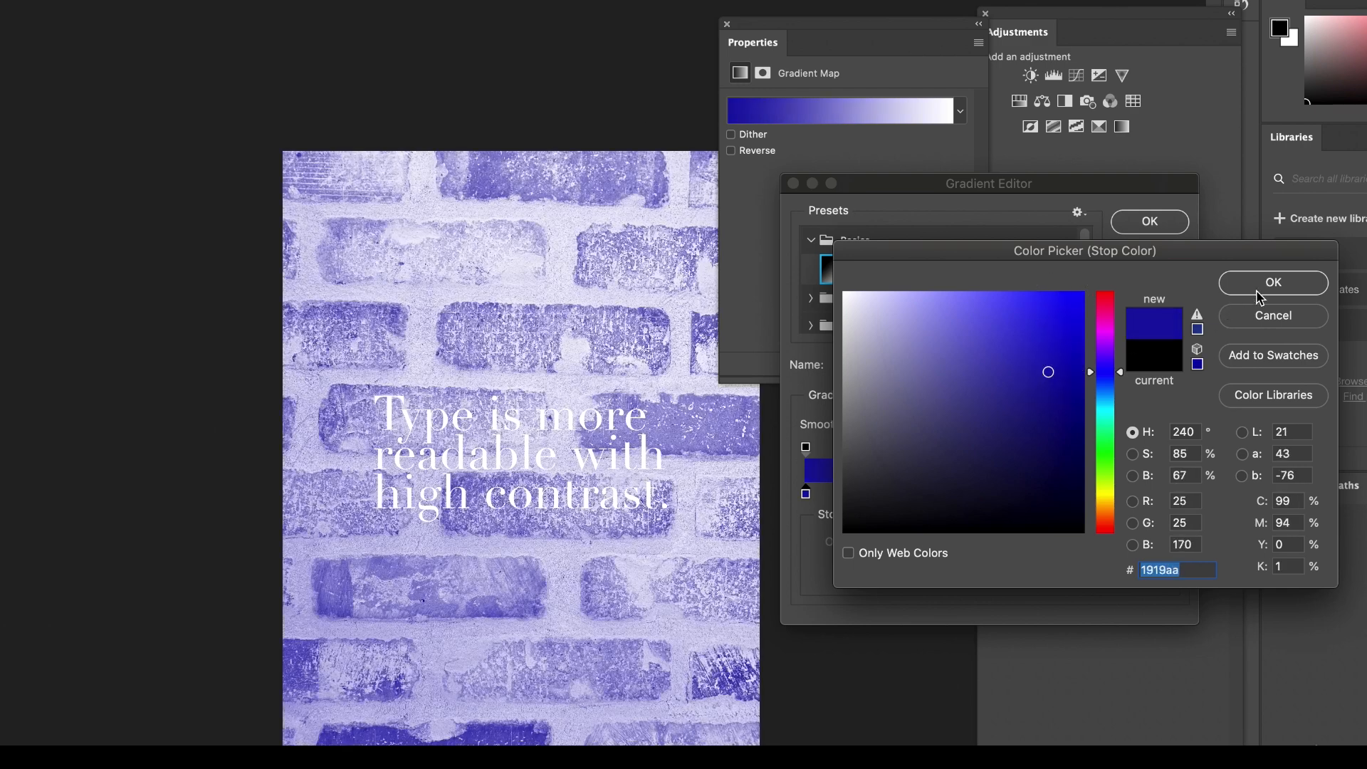
click(1267, 290)
Change the highlight color stop of the brick photo's gradient from white to bright blue #4635ed.
click(1172, 494)
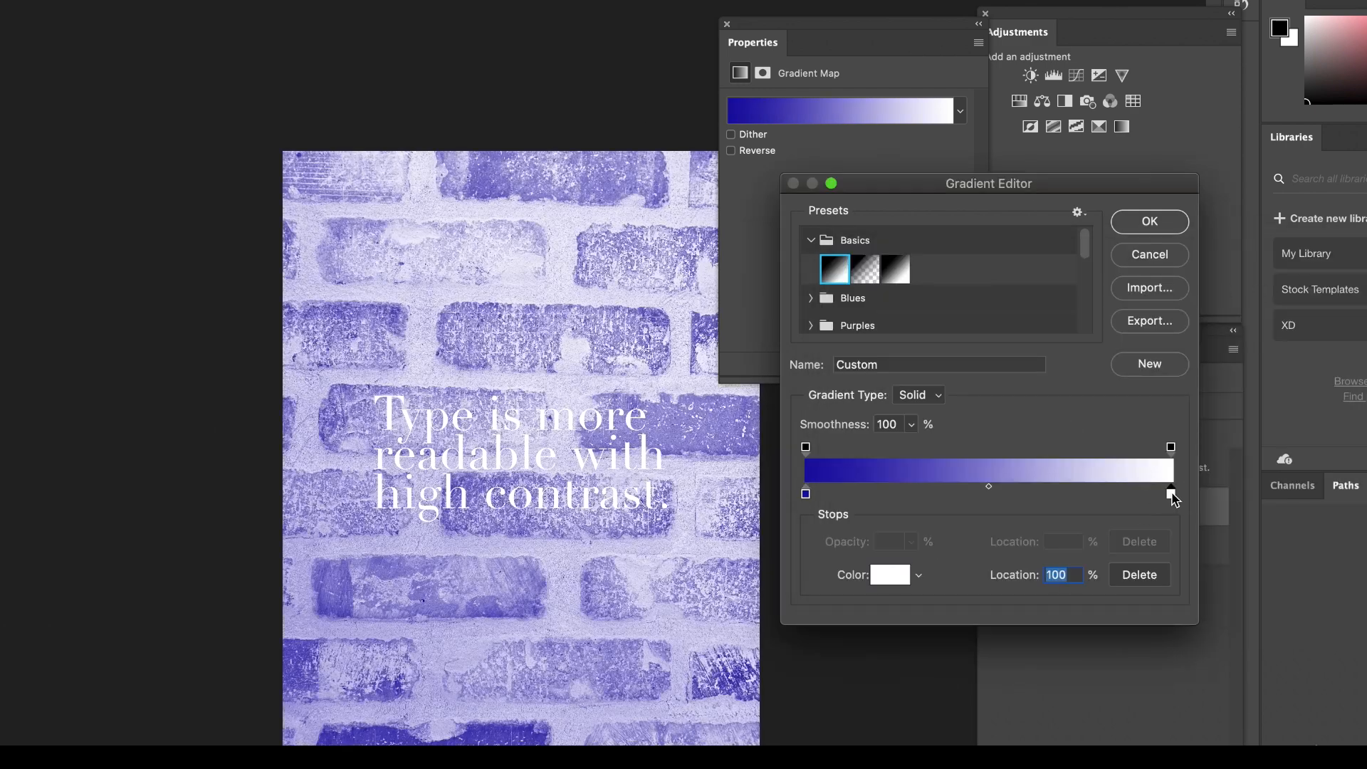
click(889, 577)
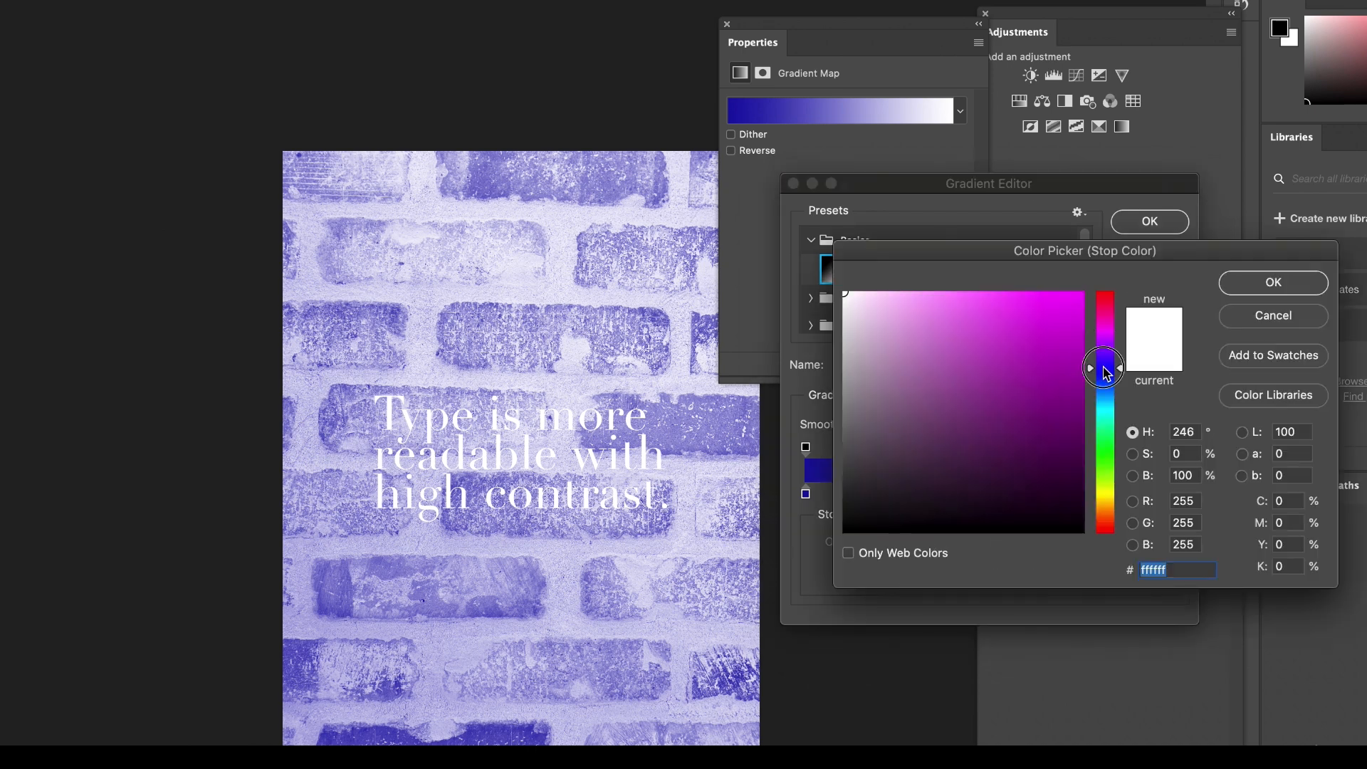
drag(1063, 341, 1031, 308)
click(1016, 293)
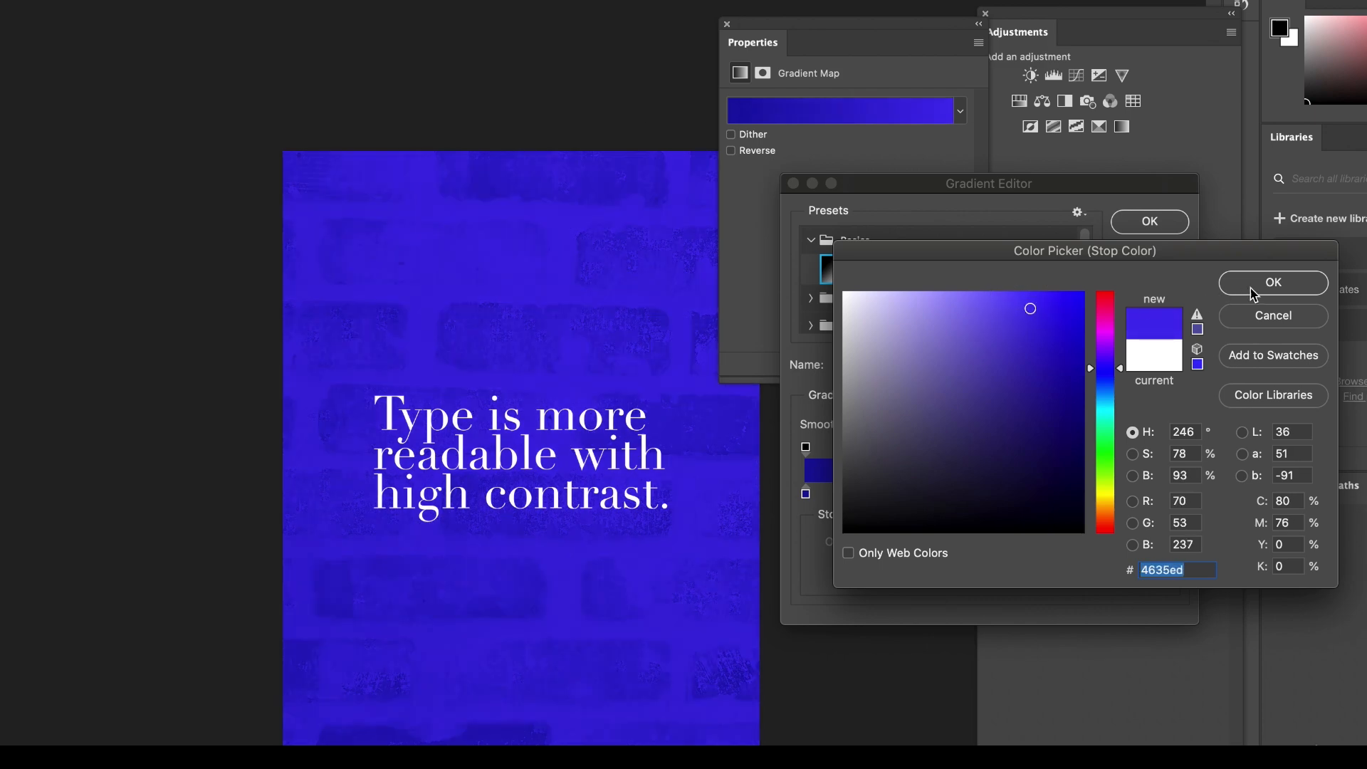
click(1261, 283)
Darken the shadow color stop of the brick photo's gradient to a very dark indigo.
click(806, 494)
click(887, 578)
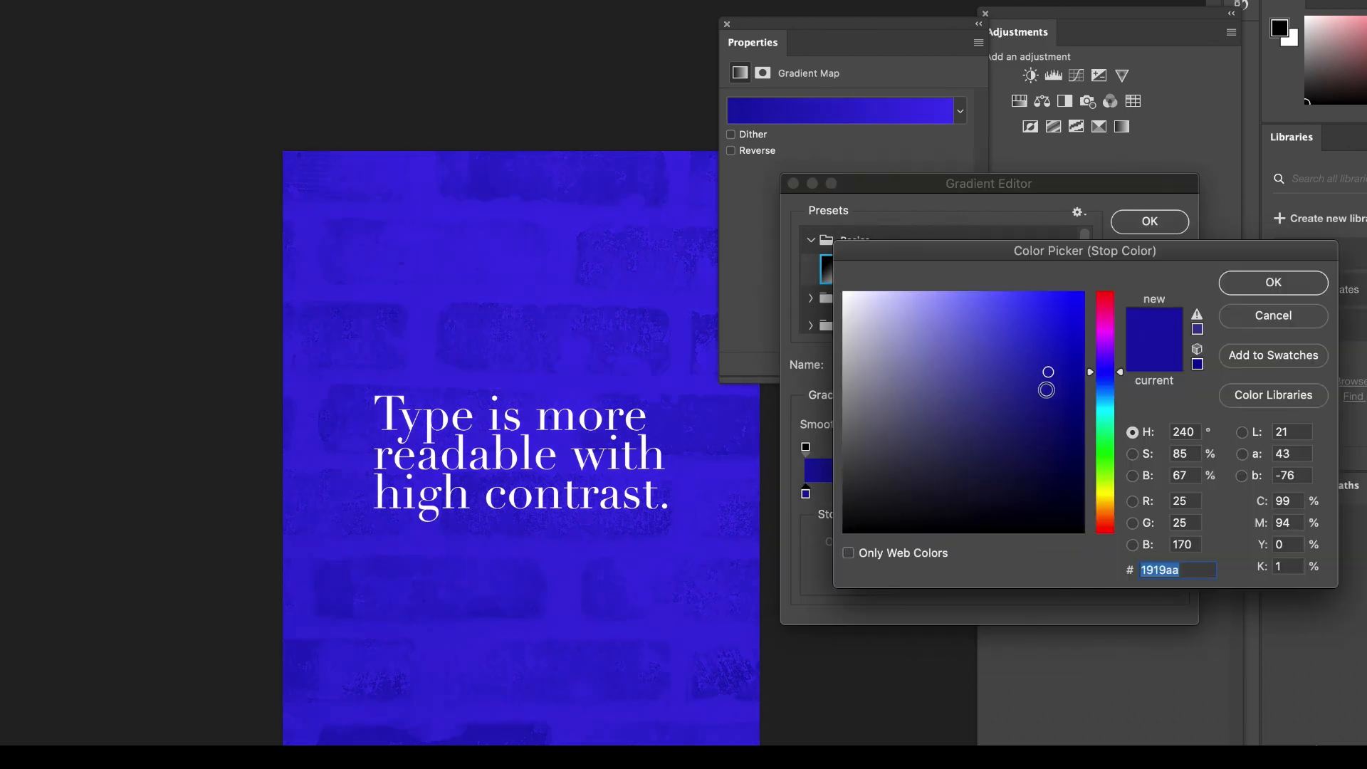
click(1071, 418)
click(1083, 438)
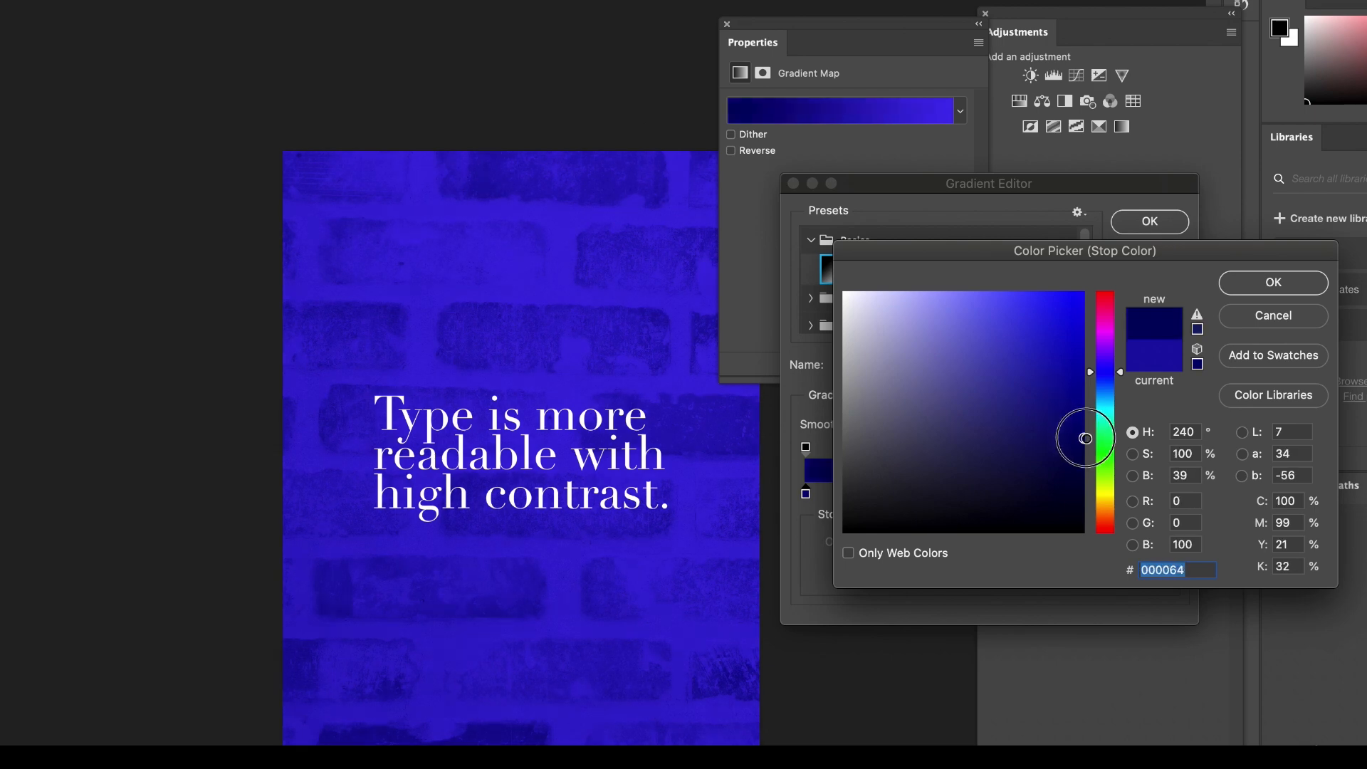
drag(1073, 440, 1091, 467)
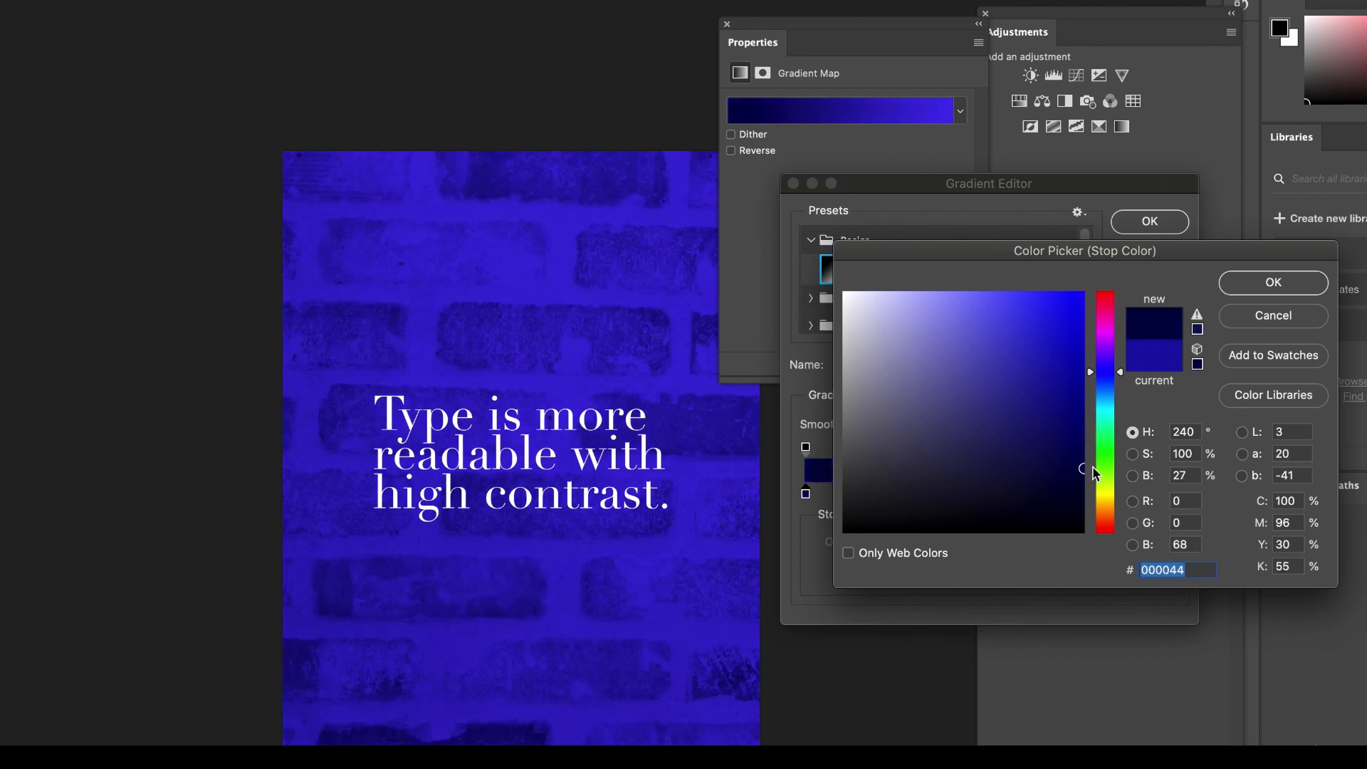
click(1094, 470)
click(1249, 288)
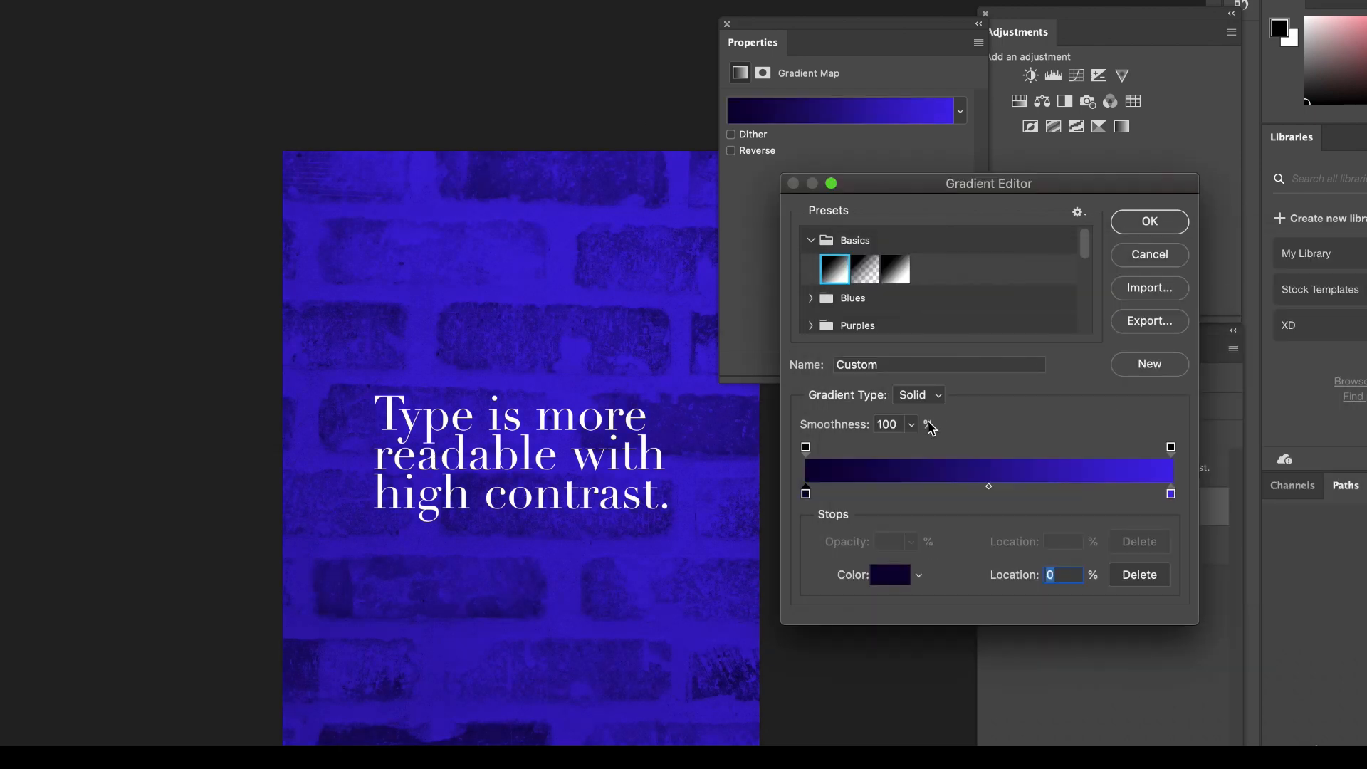
Change the highlight color stop of the brick photo's gradient to a deeper blue #311fe5.
double_click(1171, 494)
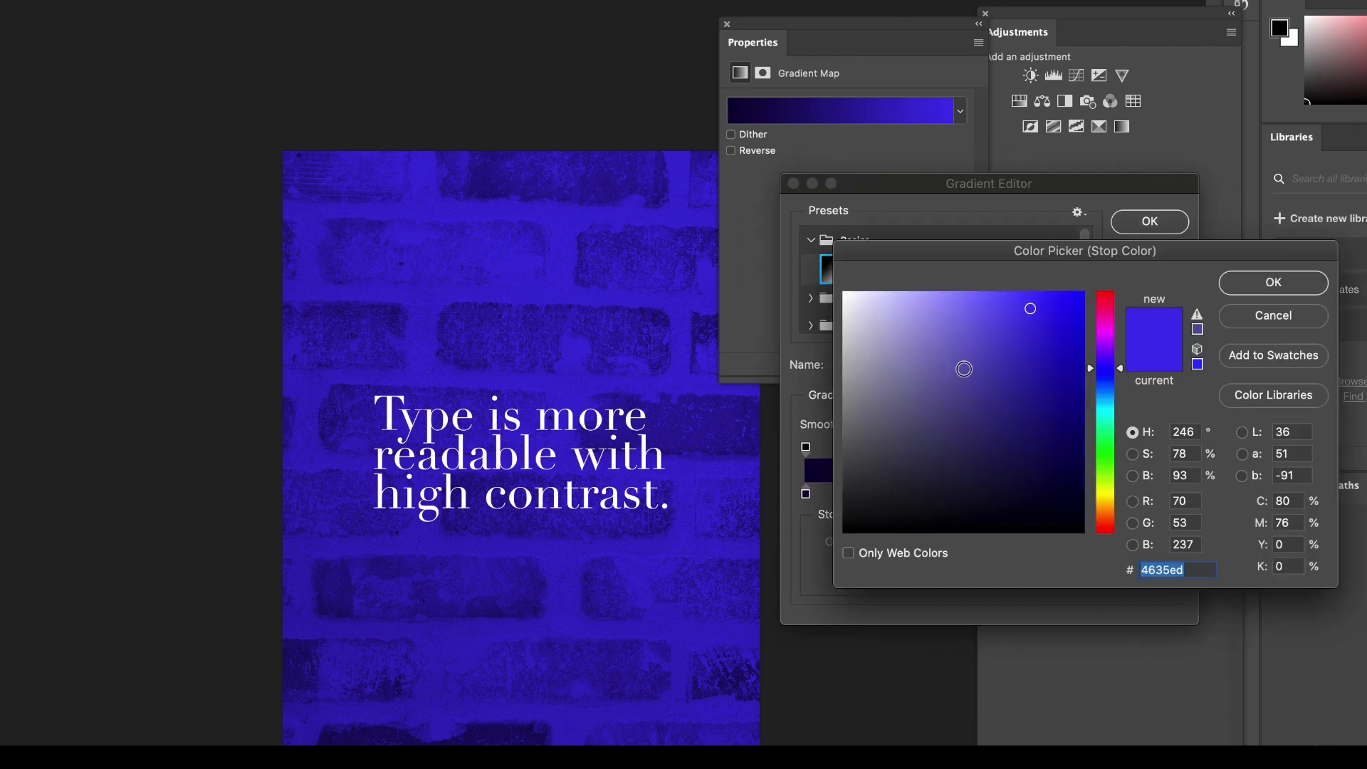
click(979, 325)
click(1071, 328)
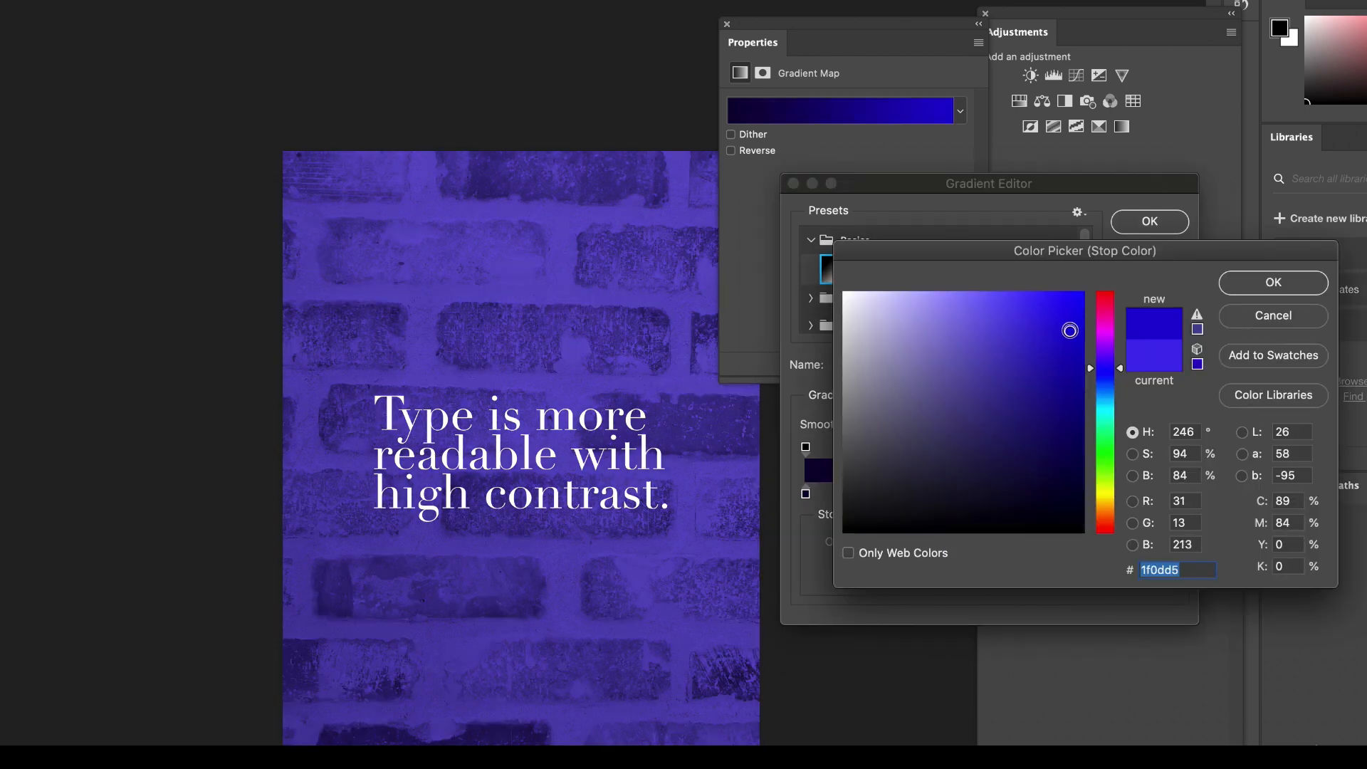
click(1079, 323)
click(1074, 314)
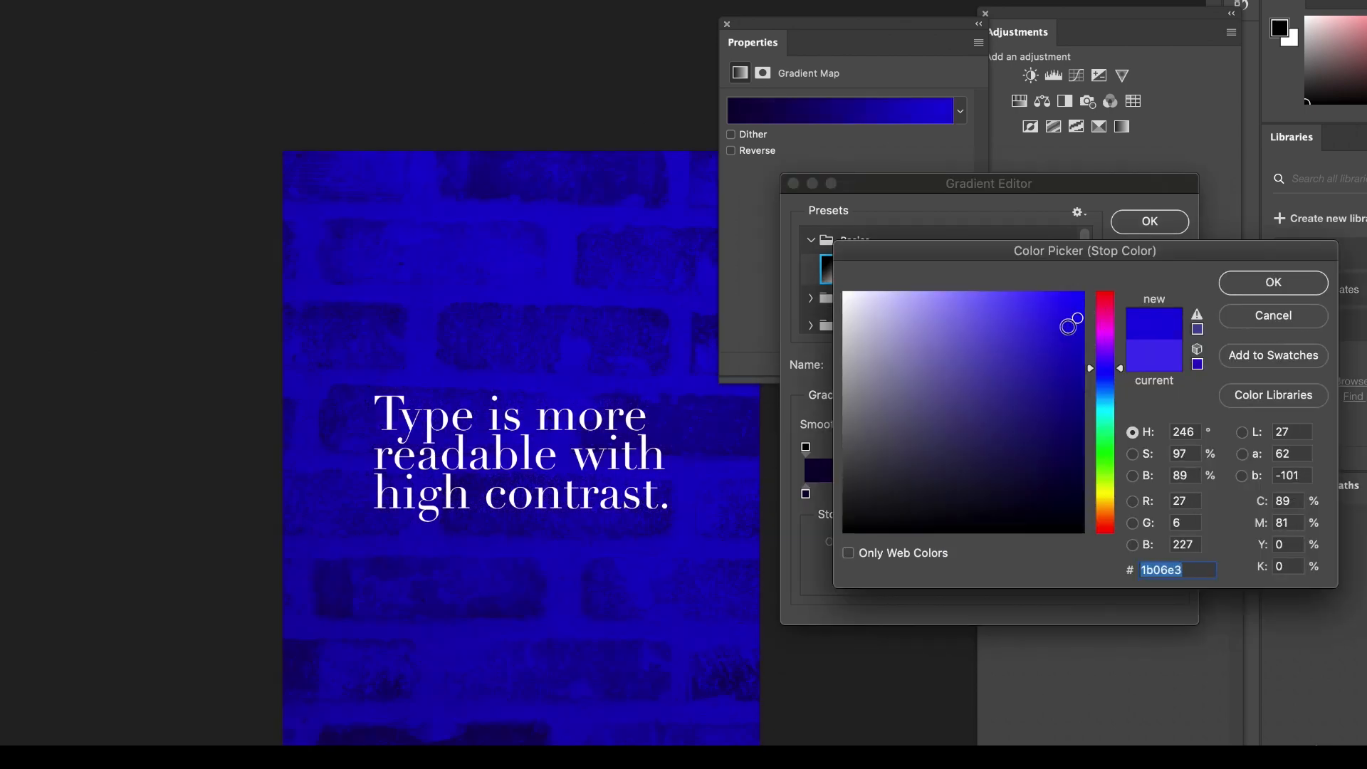
click(1057, 316)
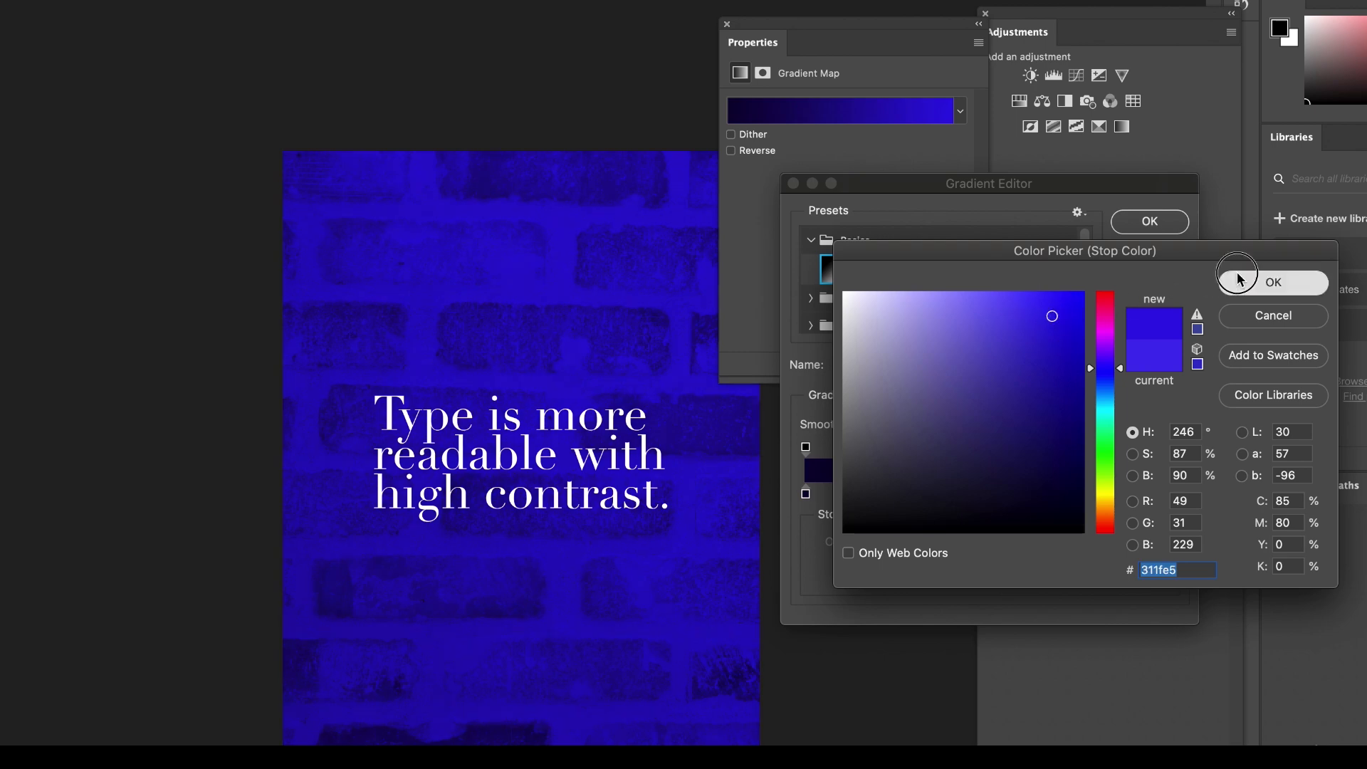
click(1241, 282)
Add a middle color stop at 54% to the brick photo's gradient and color it dark blue.
click(989, 489)
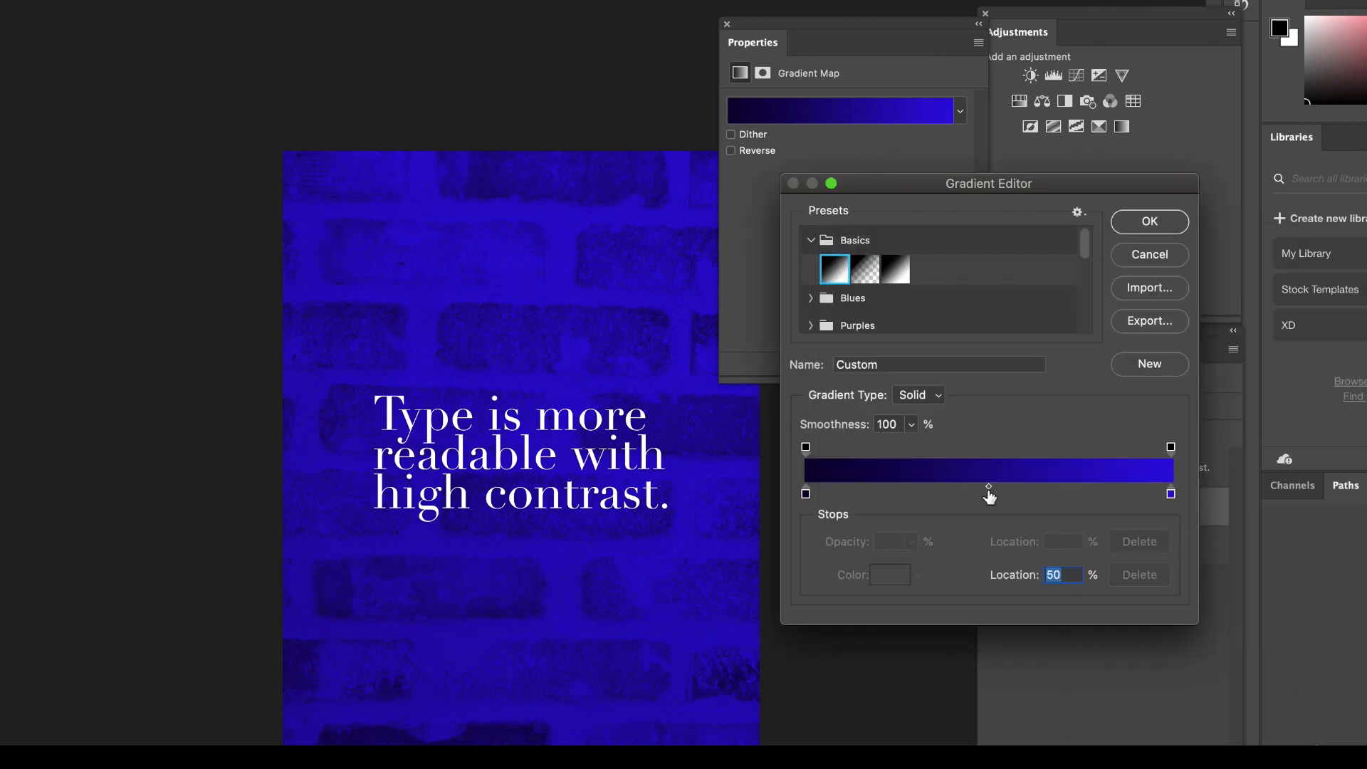
drag(979, 494, 1001, 493)
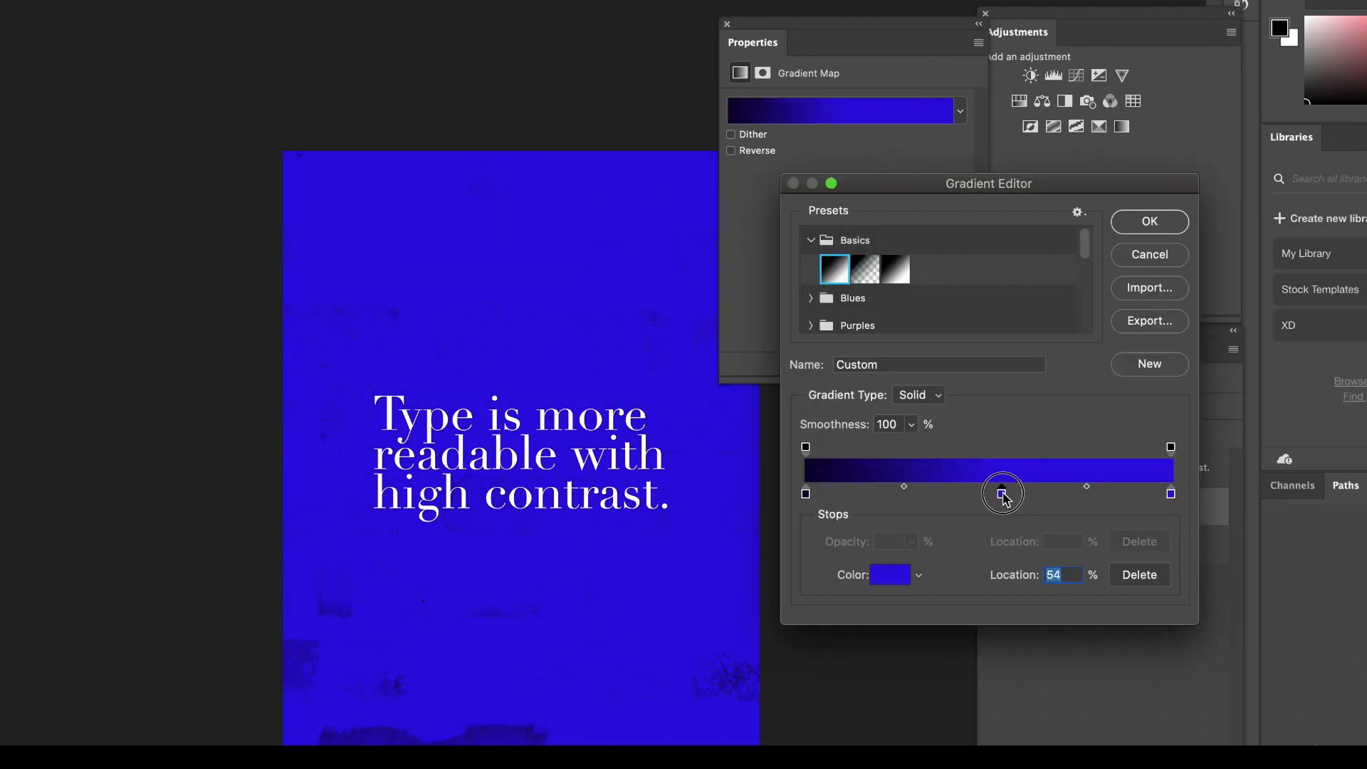
click(890, 574)
click(1109, 317)
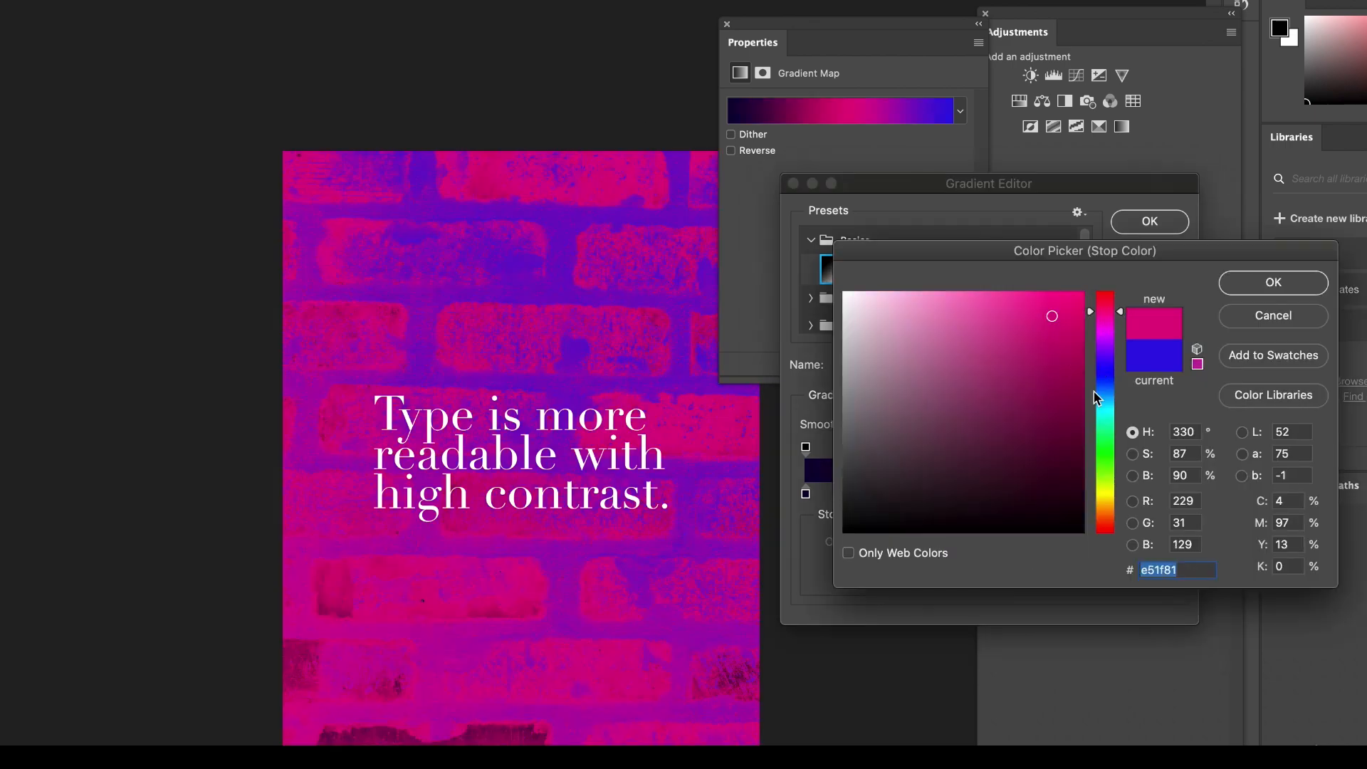
click(1106, 424)
click(1117, 336)
click(1115, 366)
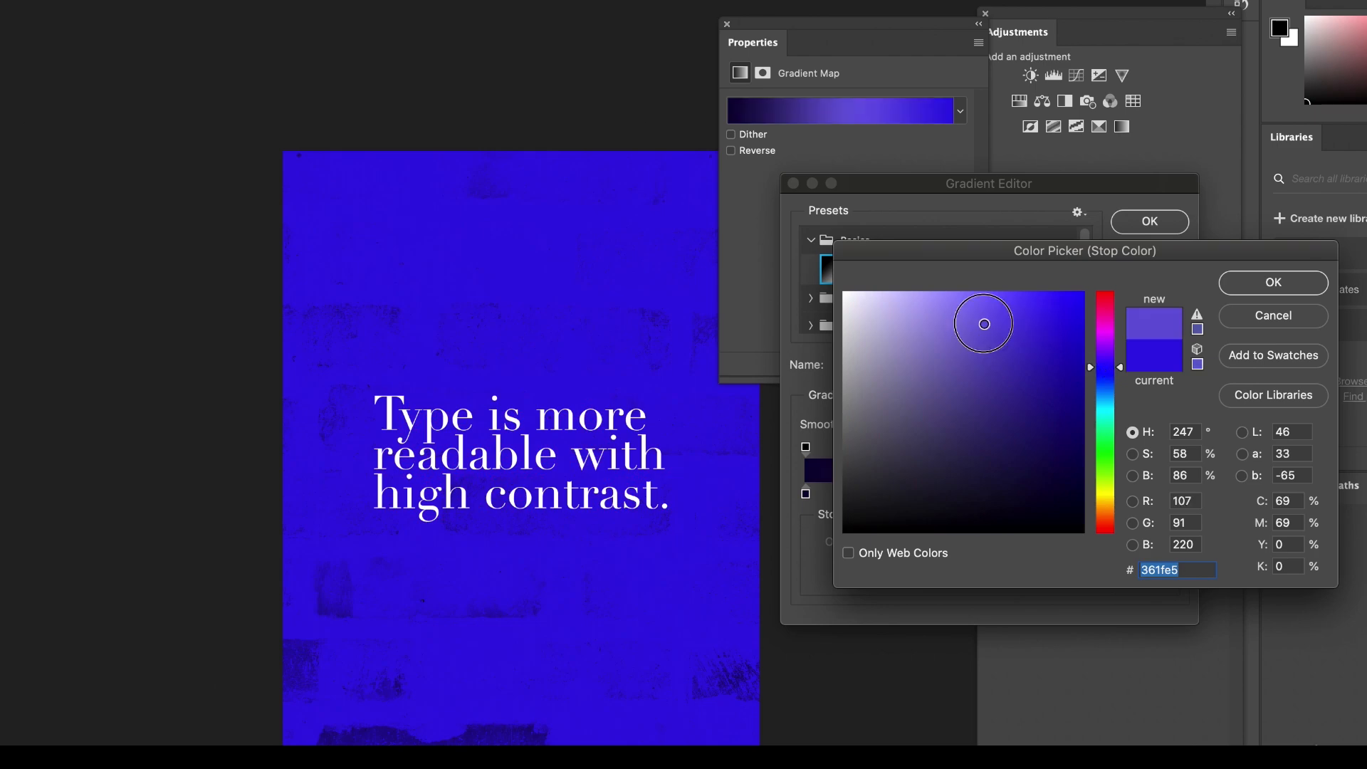
click(983, 318)
click(997, 388)
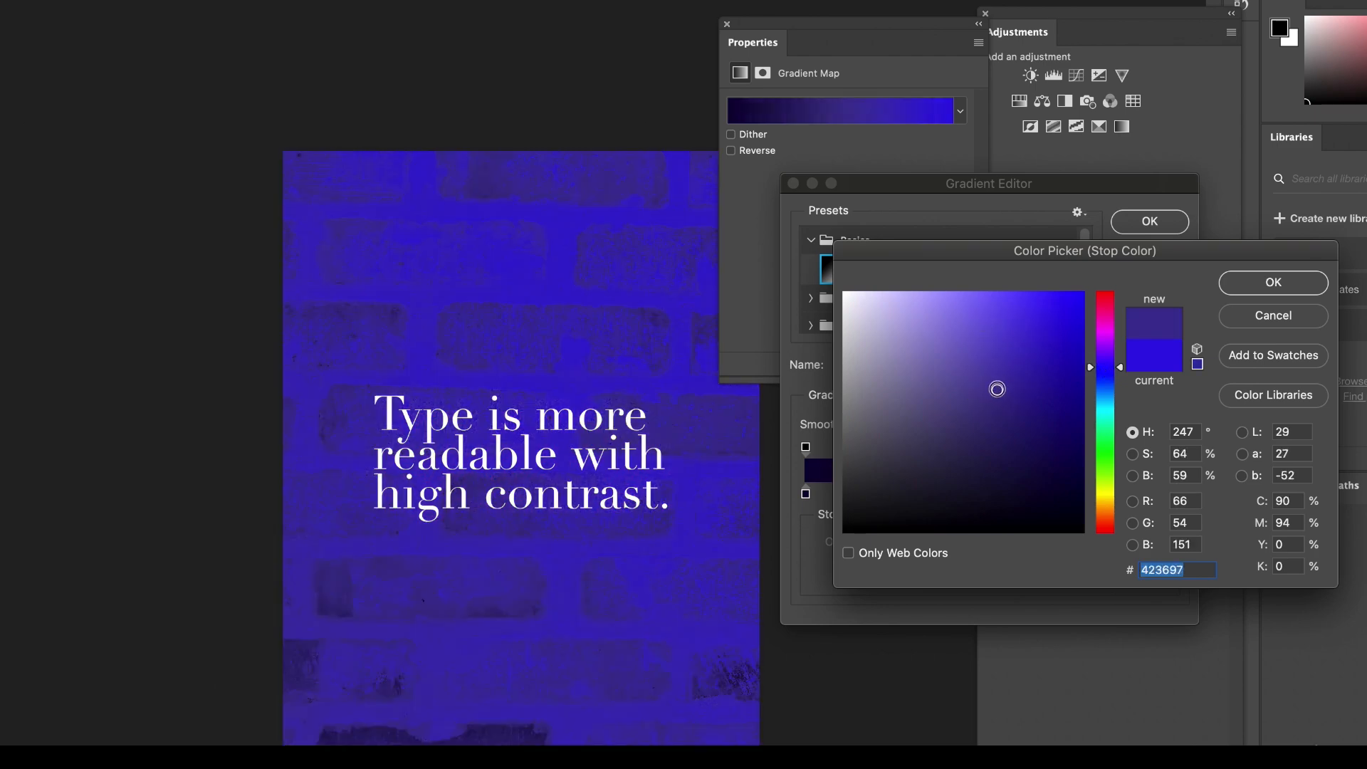
click(1068, 412)
click(1260, 285)
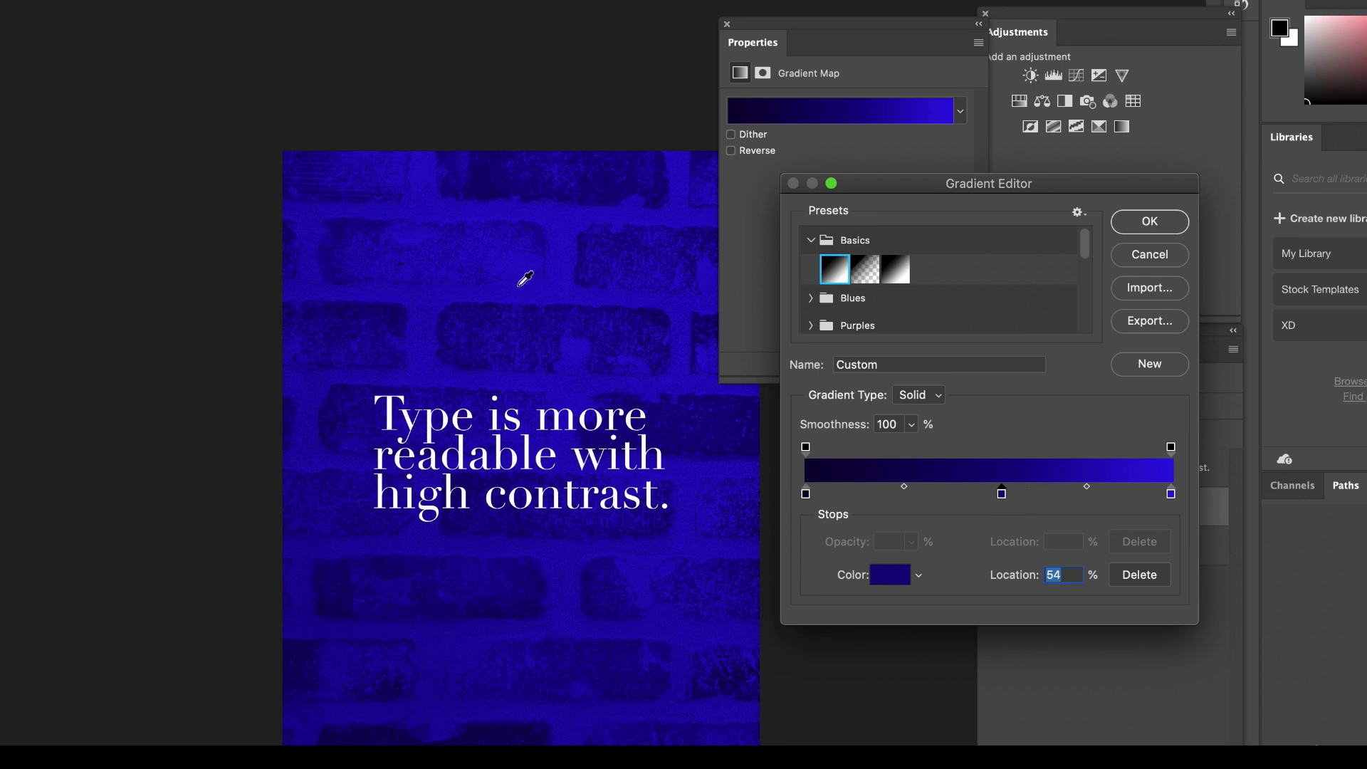
Darken the gradient's shadow stop to near black, brighten its highlight stop to a more vivid blue, and accept the gradient.
click(806, 493)
click(885, 577)
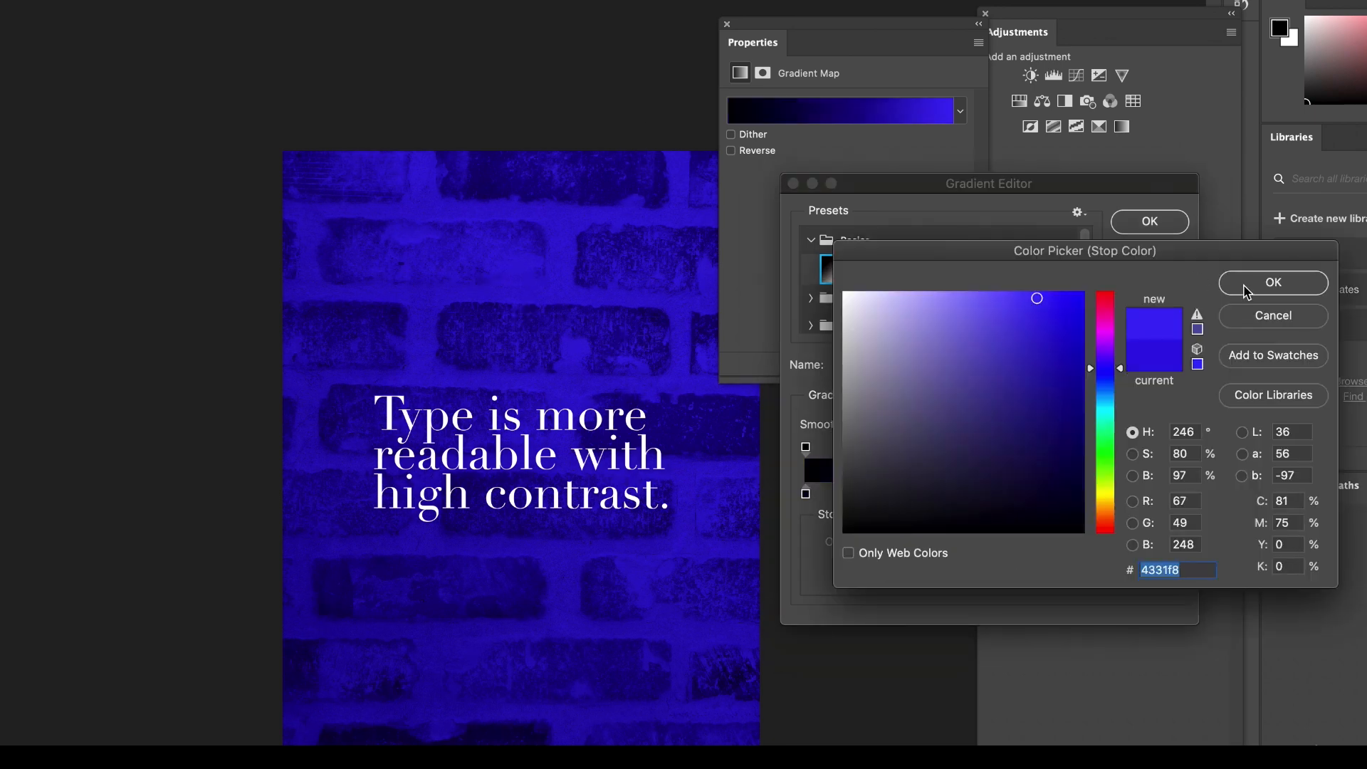
click(1245, 286)
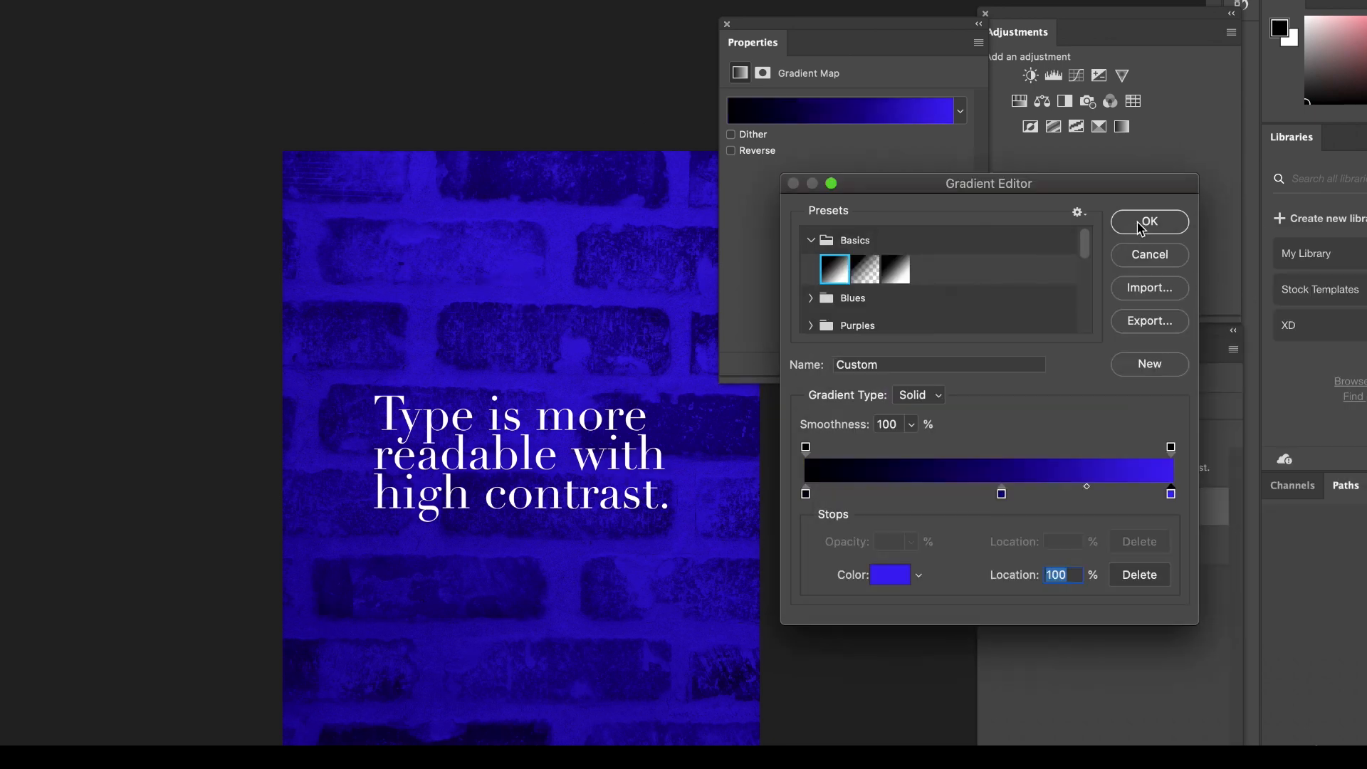
click(1140, 227)
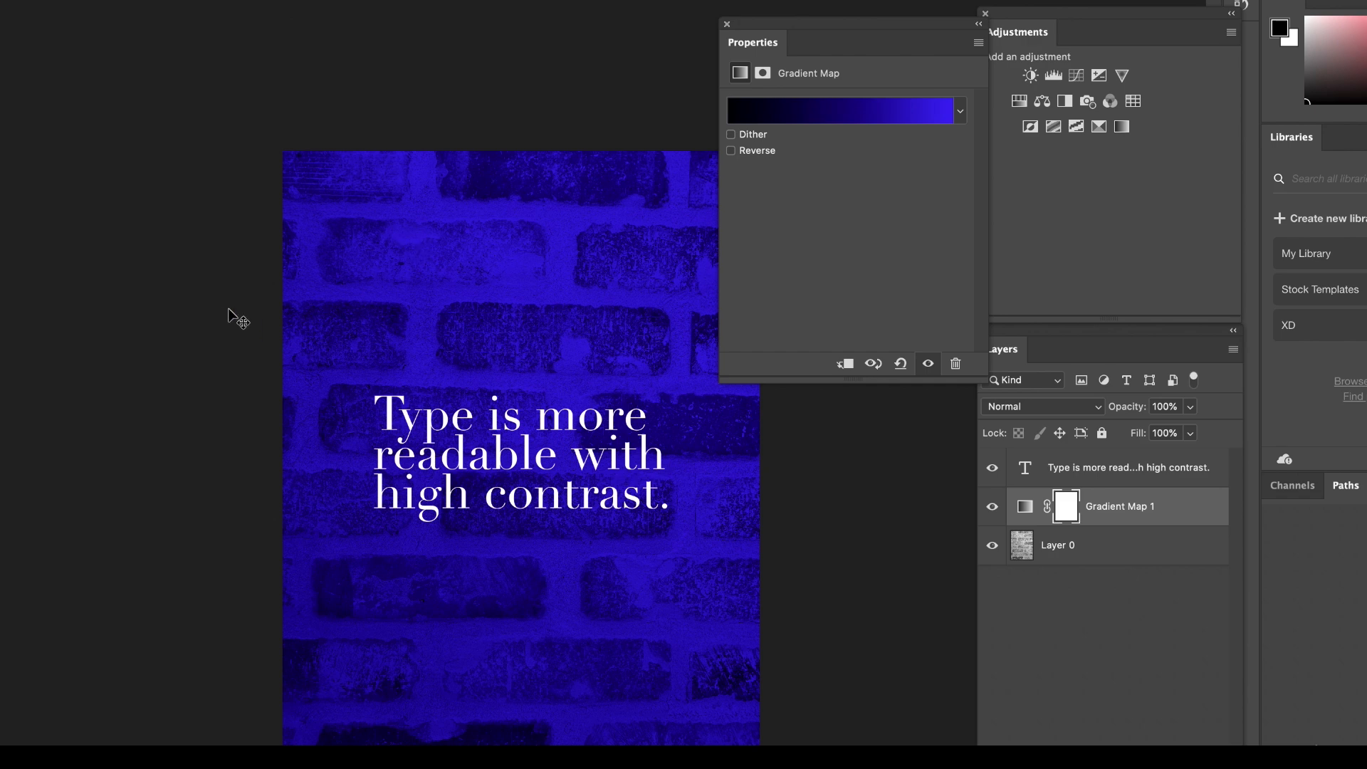
Center-align the white text on the brick photo and set it in all caps.
click(470, 420)
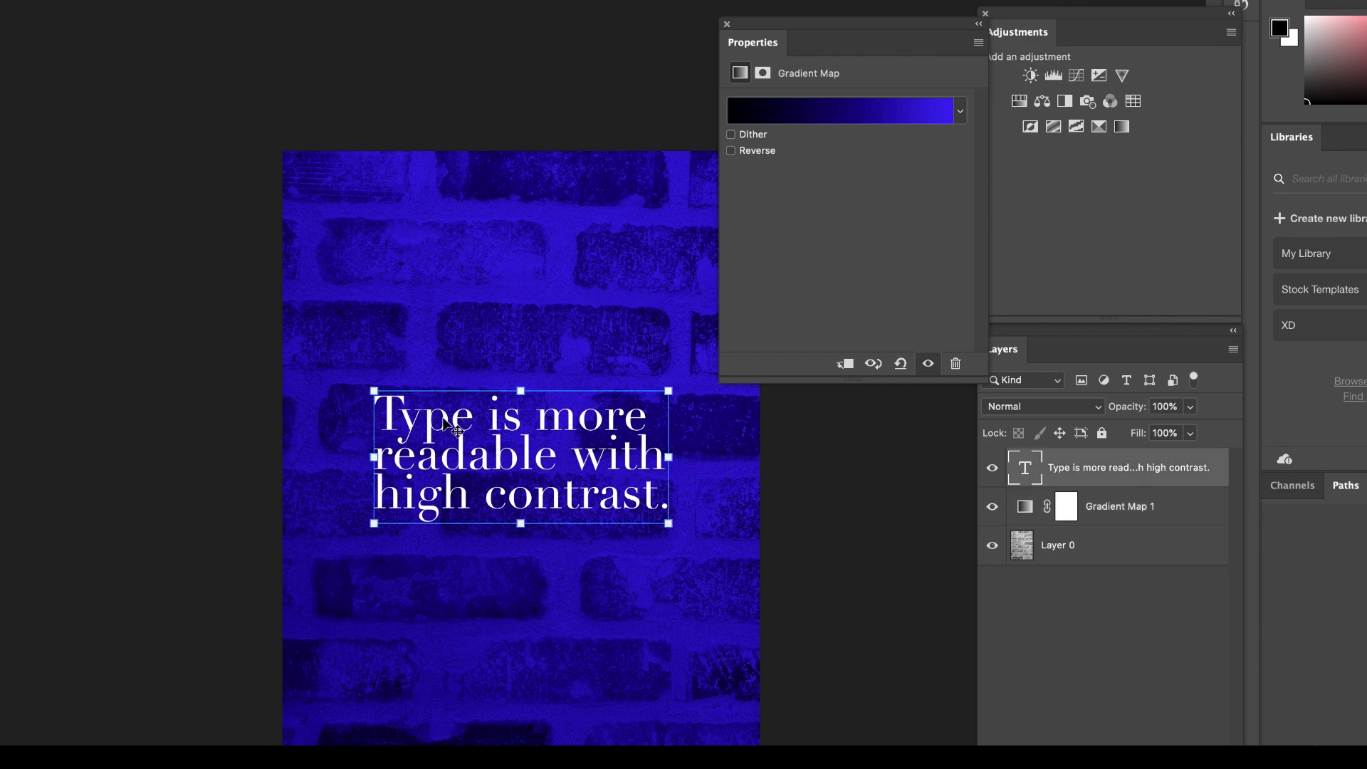
double_click(395, 410)
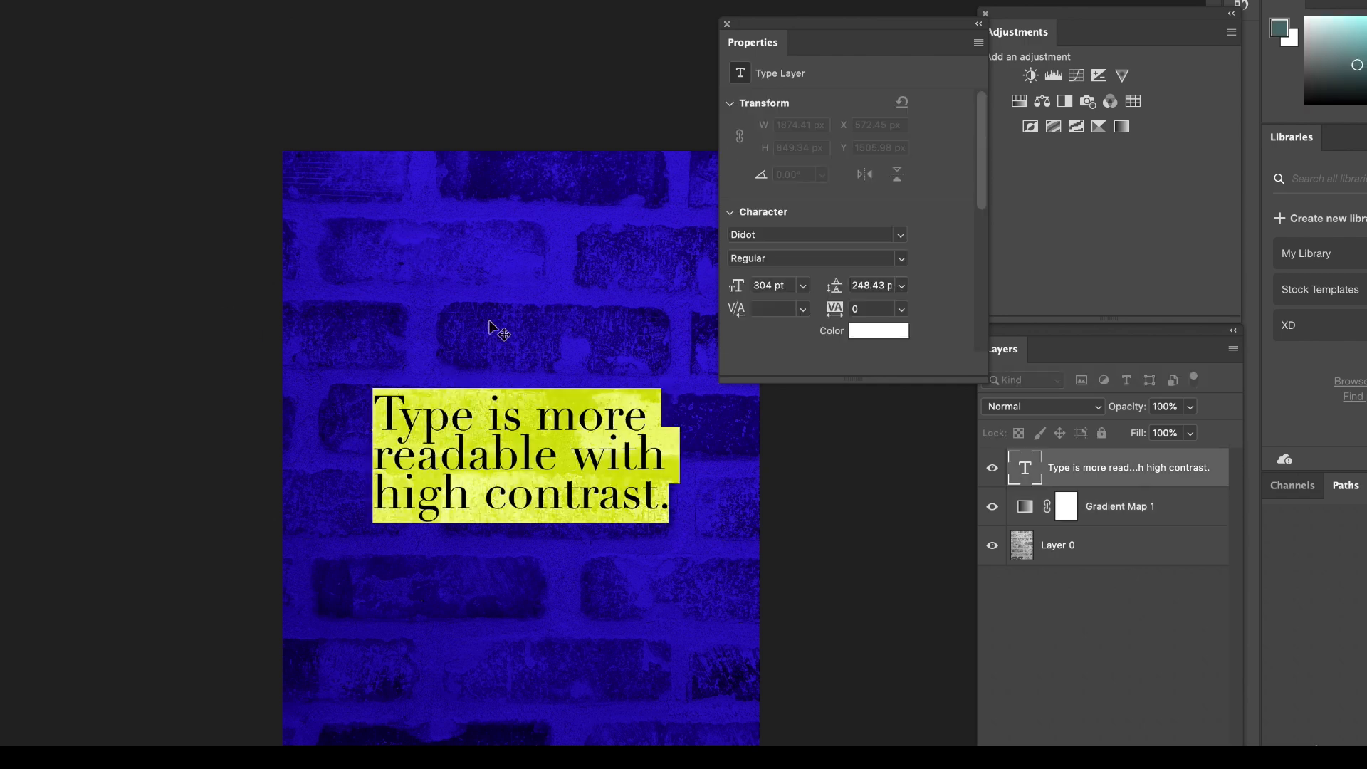
drag(901, 29, 889, 19)
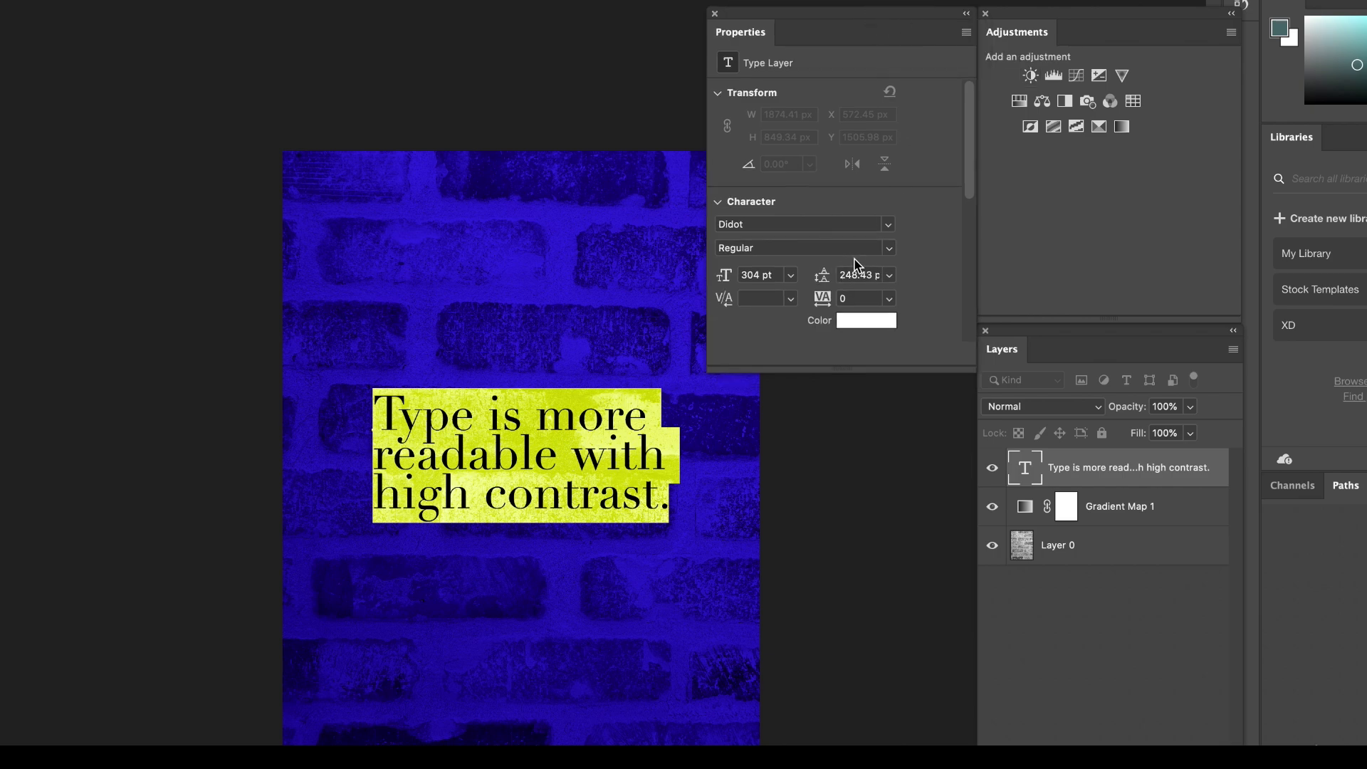
drag(968, 126, 1014, 182)
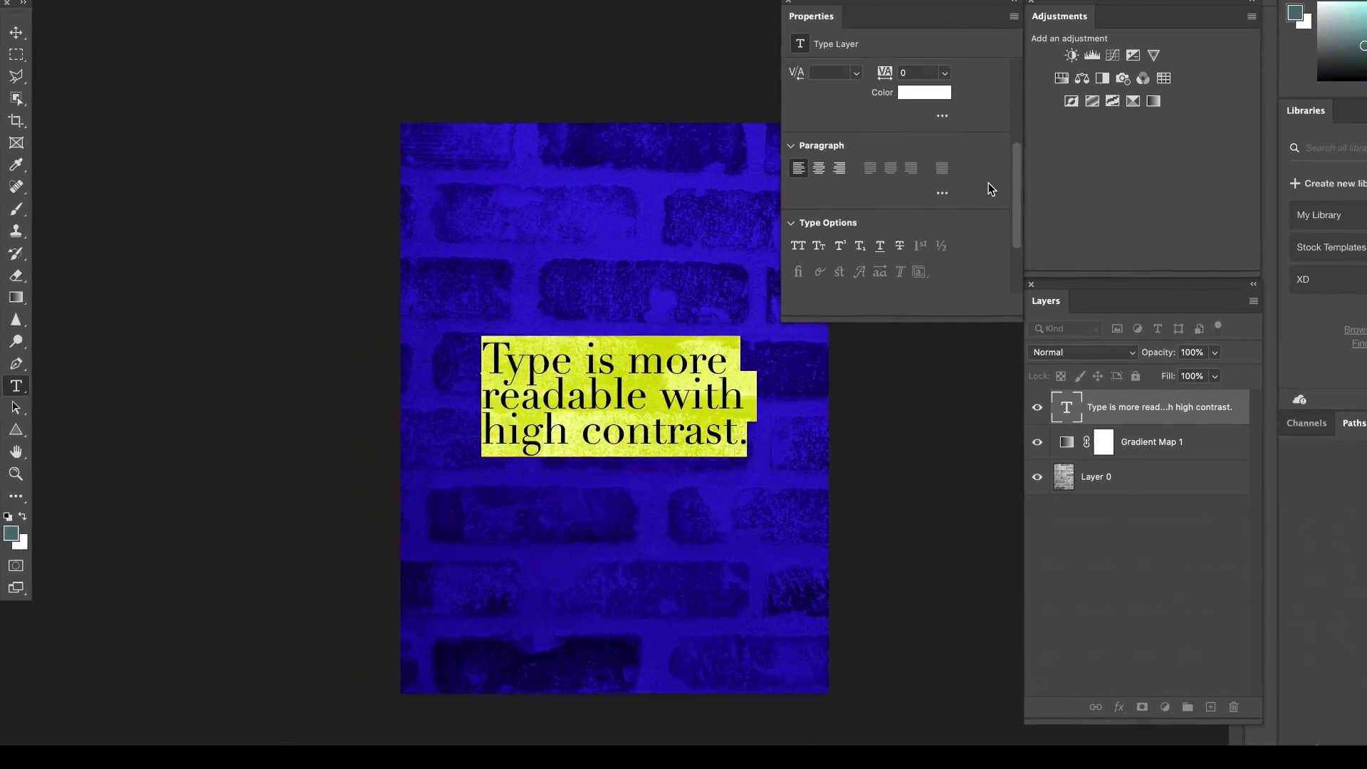
click(816, 171)
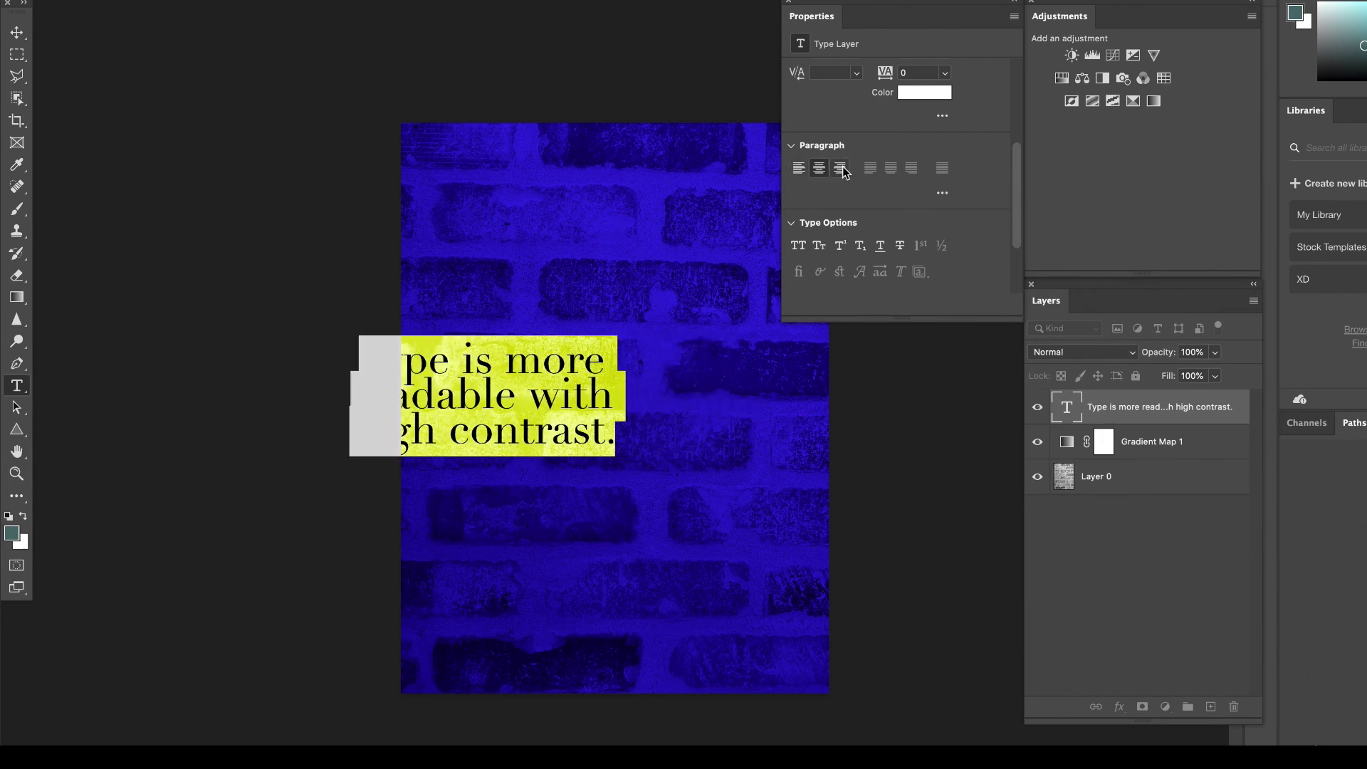
scroll(929, 205, down, 3)
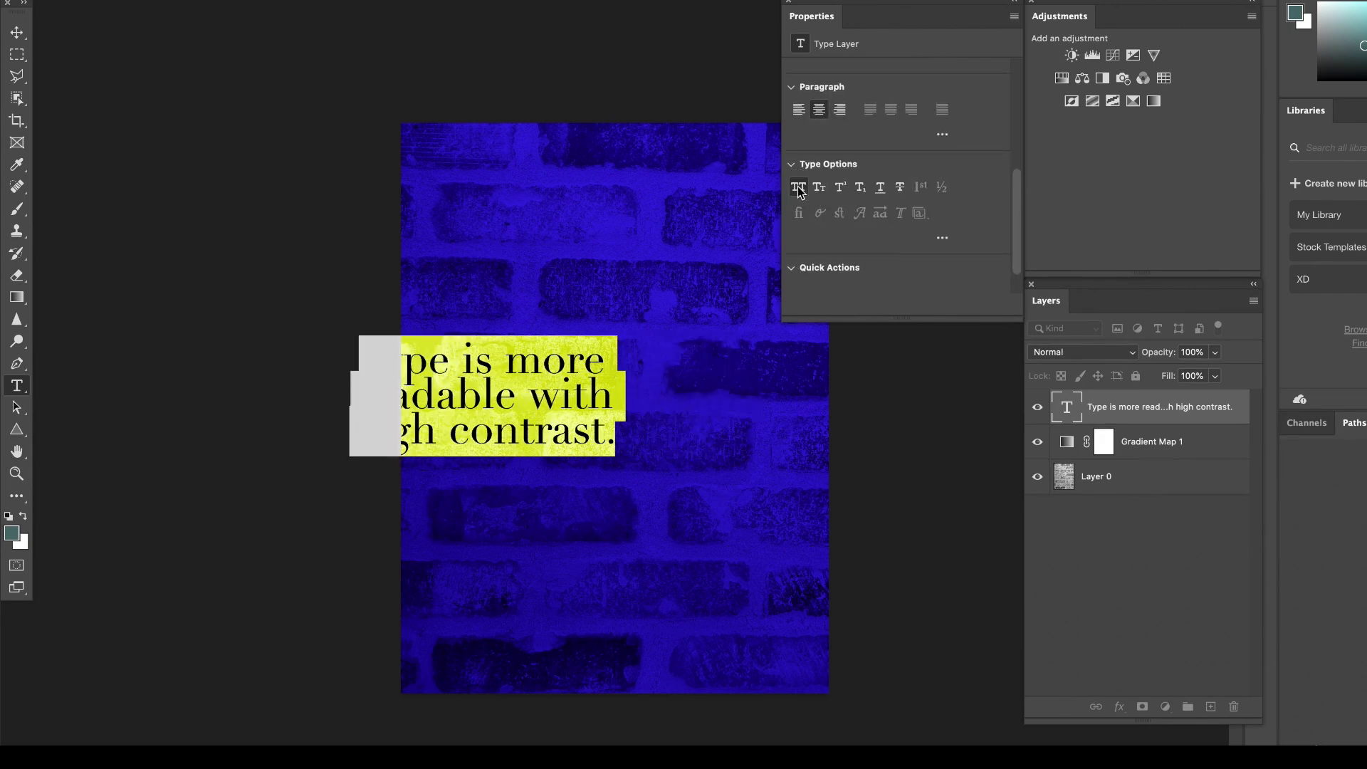
click(799, 189)
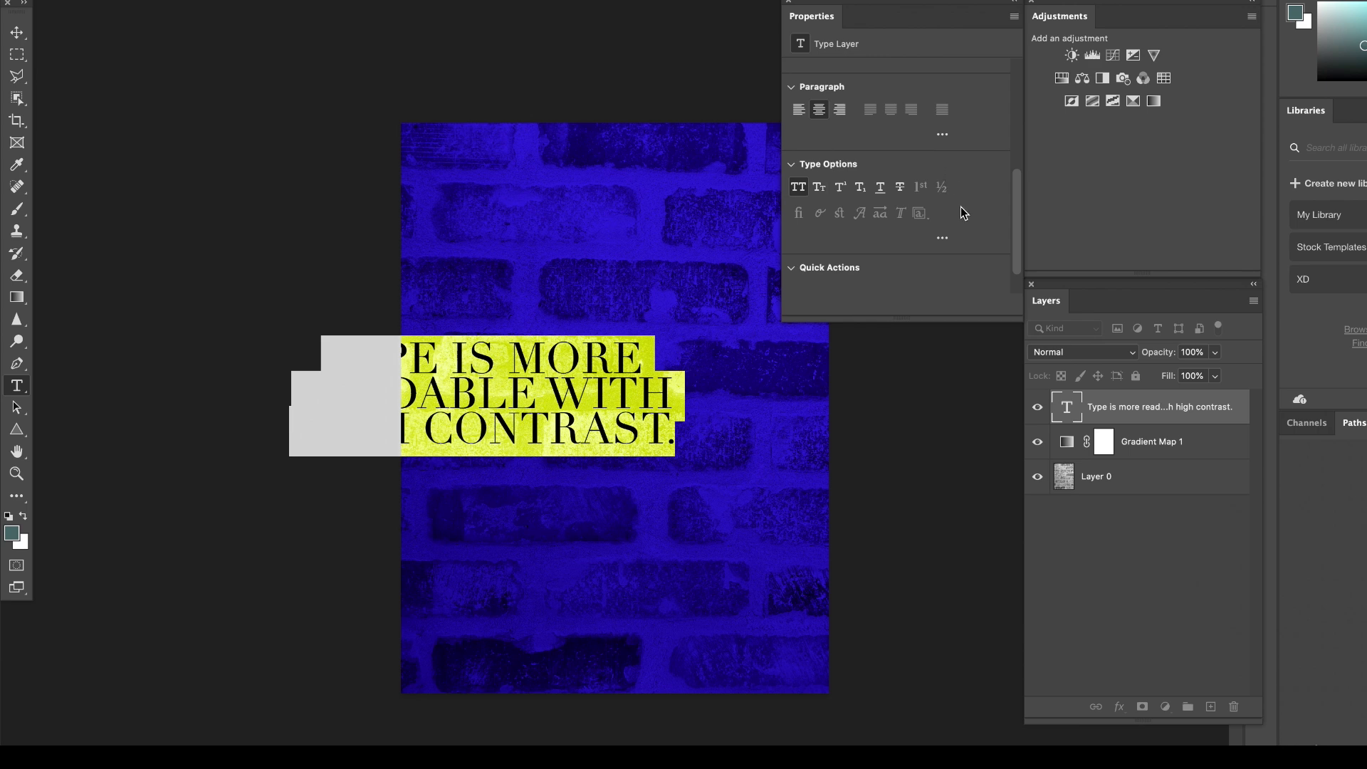
Set the leading of the white text to 280 pt and move the text back to the horizontal middle of the brick photo.
scroll(960, 207, up, 5)
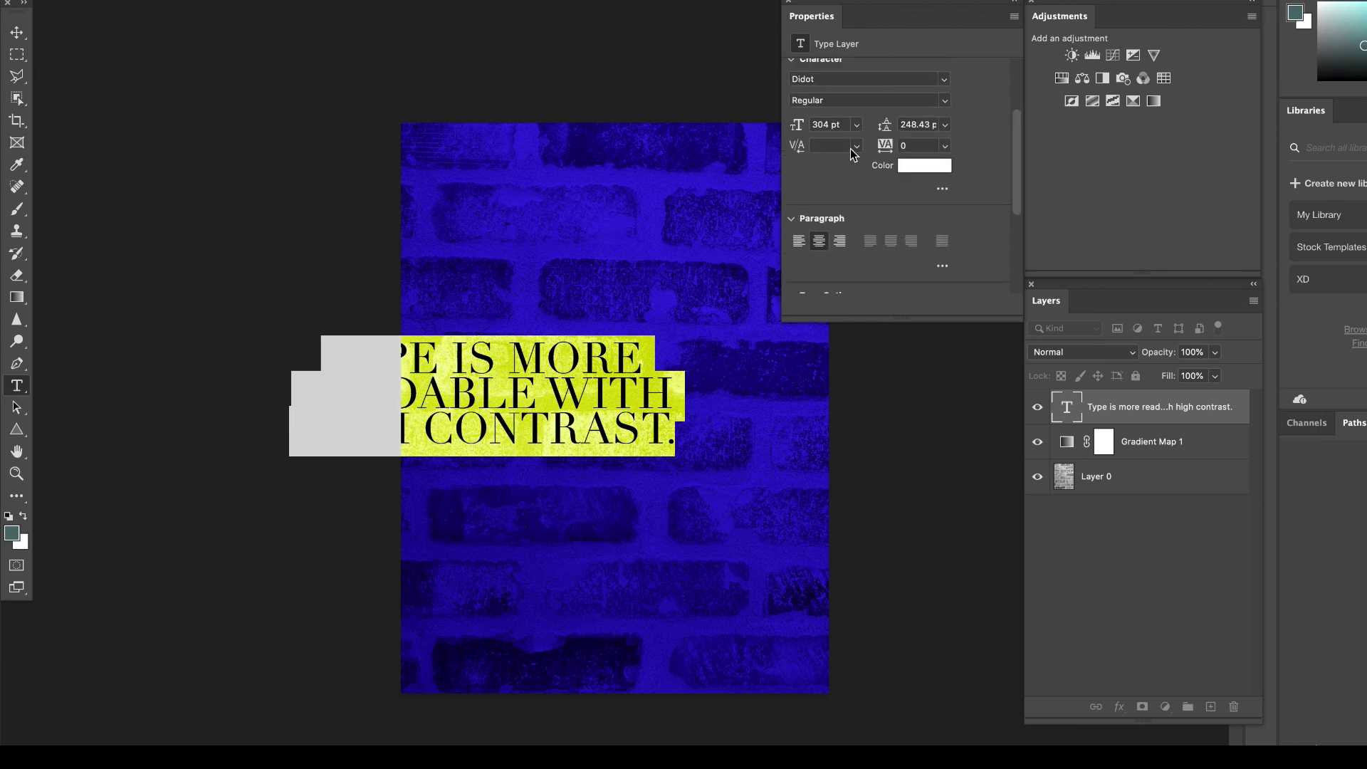
click(924, 126)
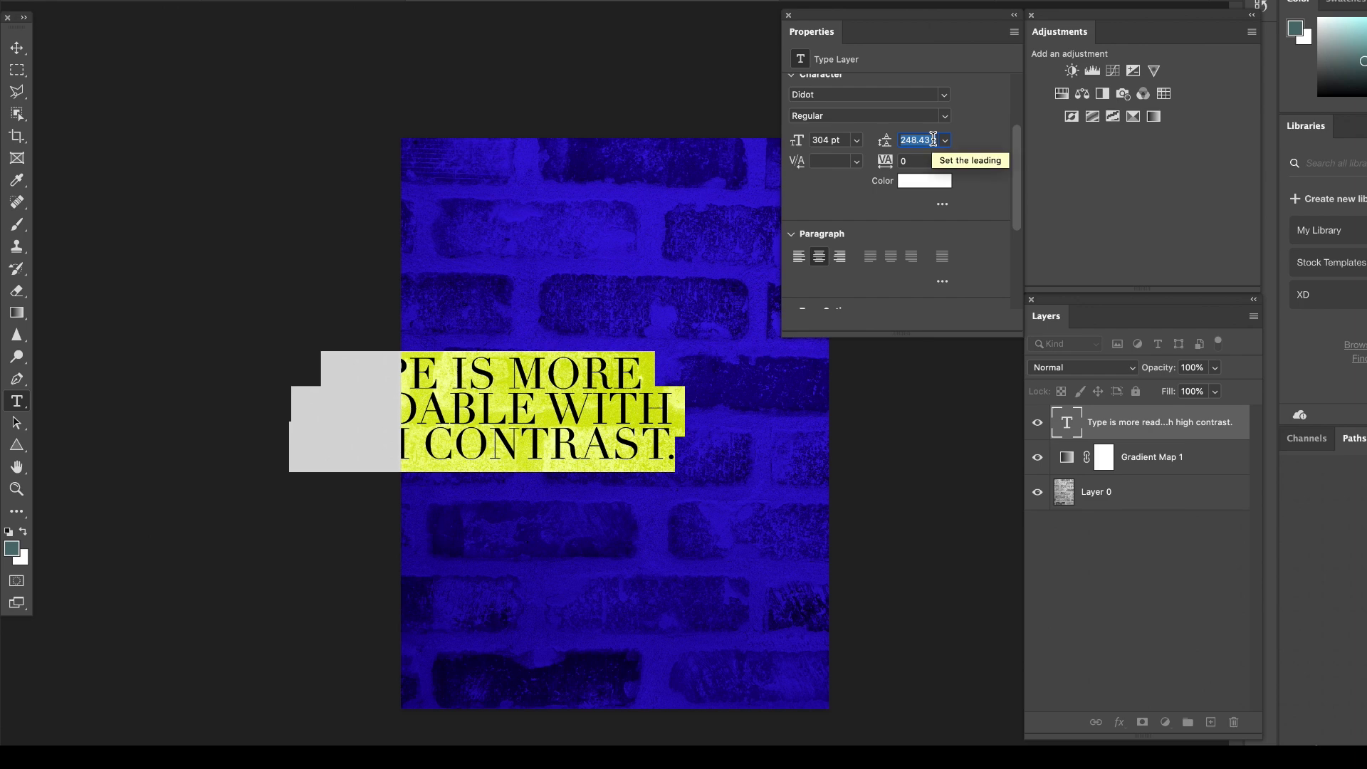
text(260)
key(Return)
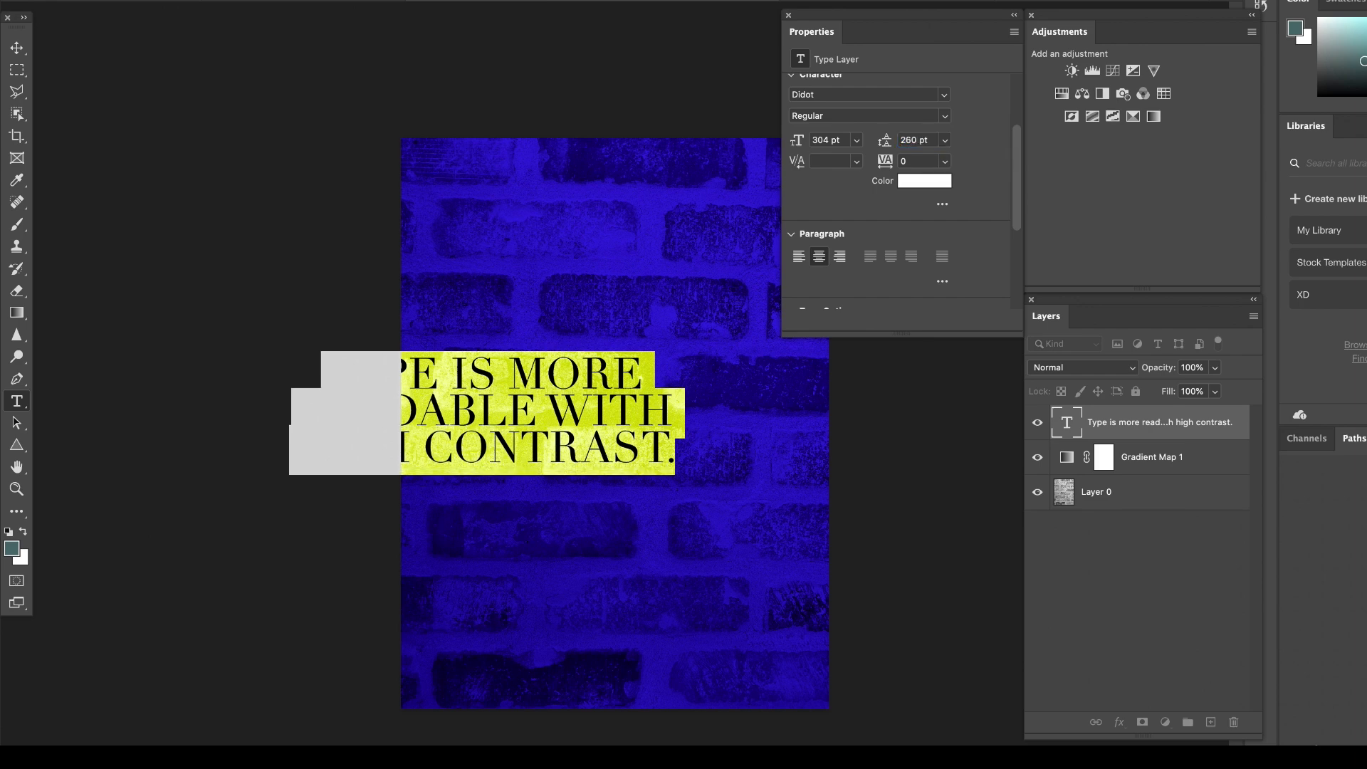
drag(933, 139, 900, 139)
text(280)
click(17, 48)
drag(540, 390, 663, 391)
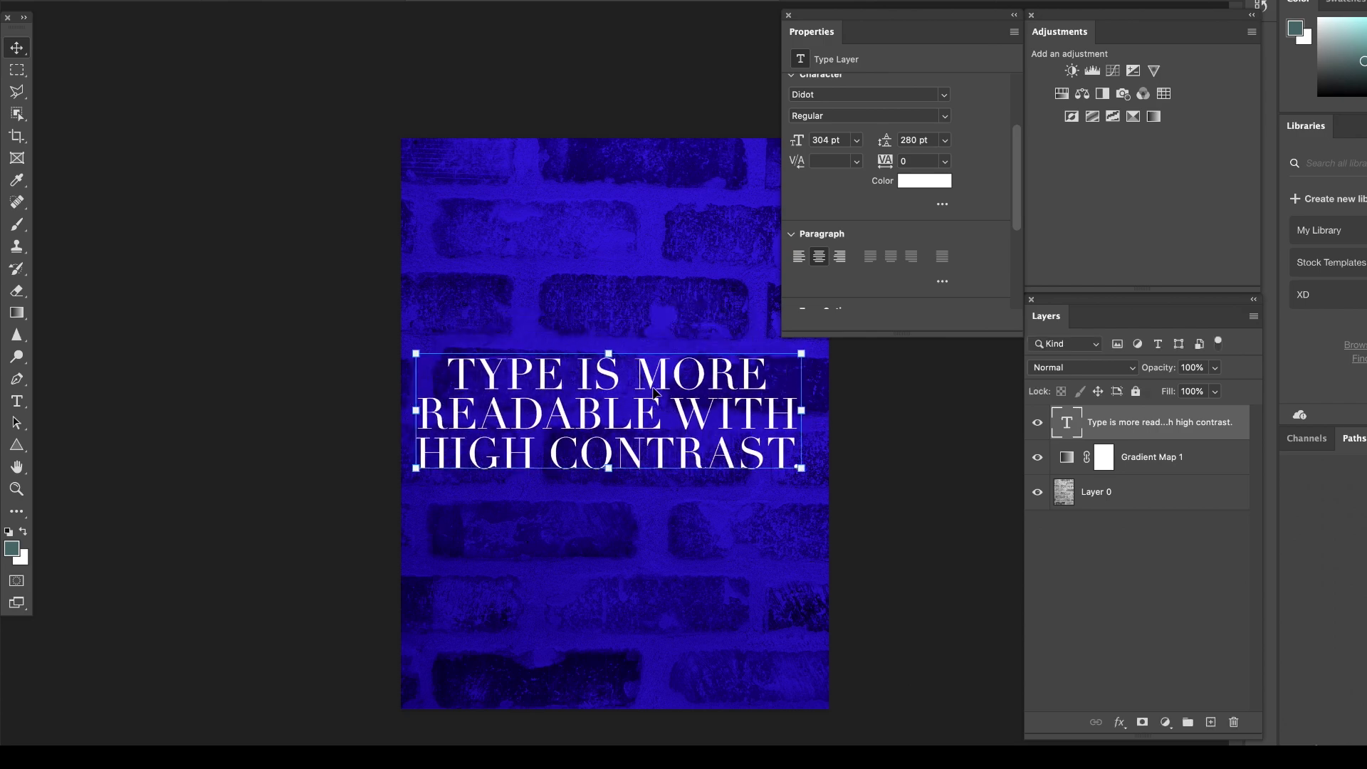
Break the text into six lines, TYPE / IS MORE / READABLE / WITH / HIGH / CONTRAST., and move the block up on the photo.
key(super+equal)
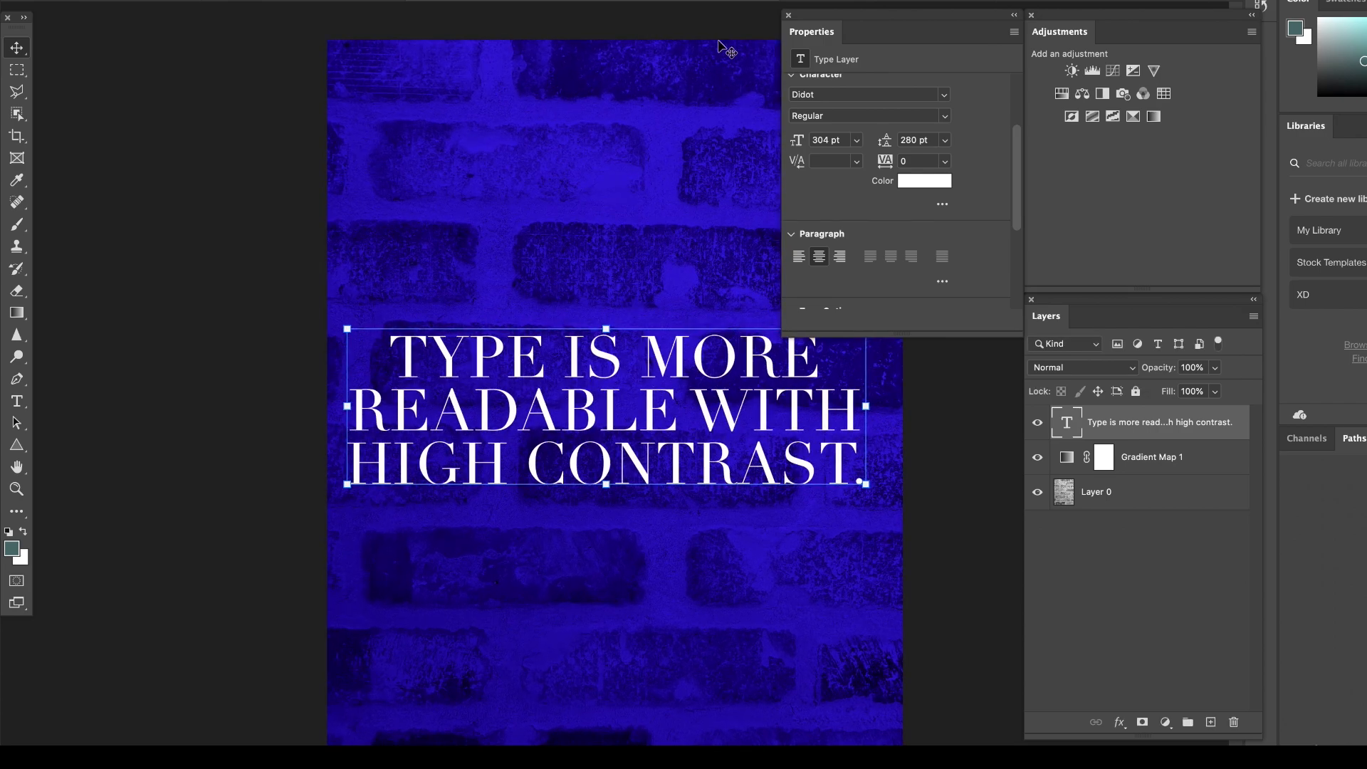
drag(947, 21, 1066, 59)
key(Return)
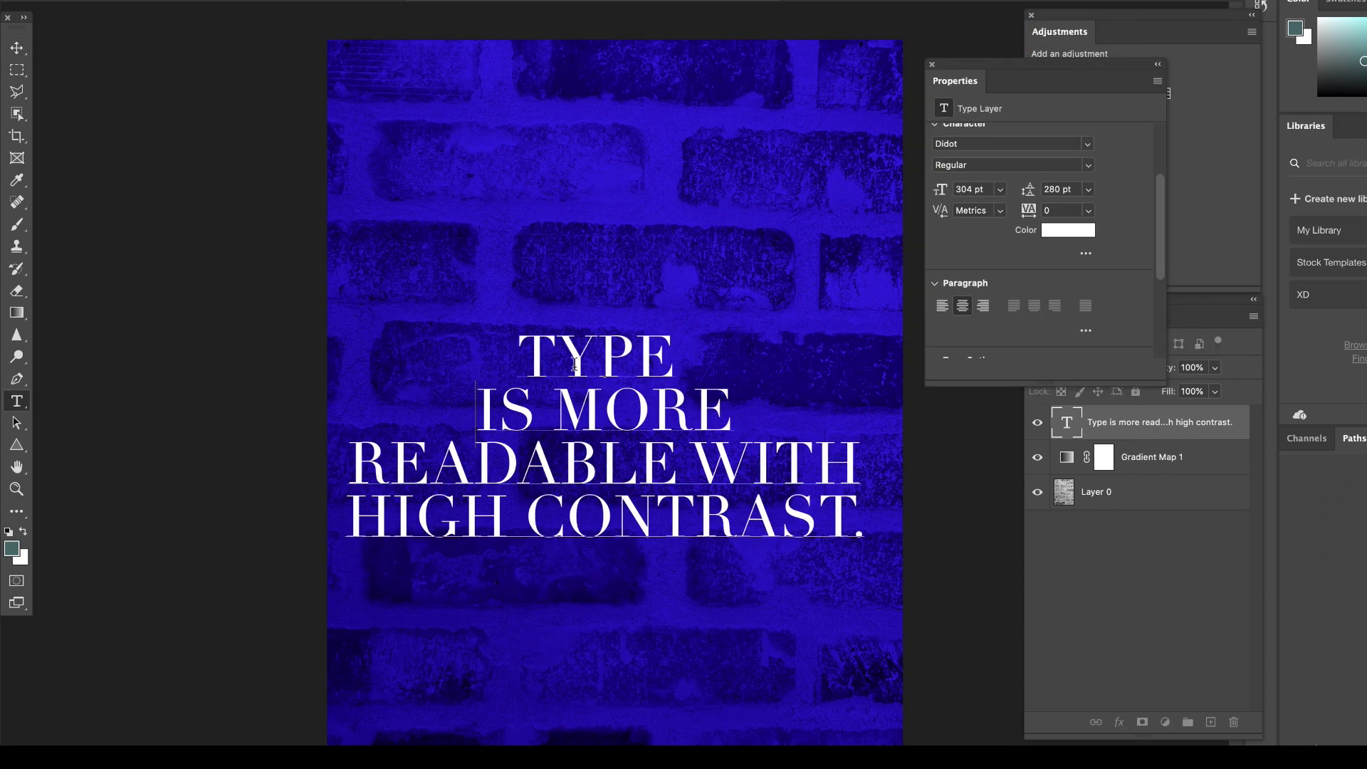
click(678, 466)
key(Return)
click(529, 566)
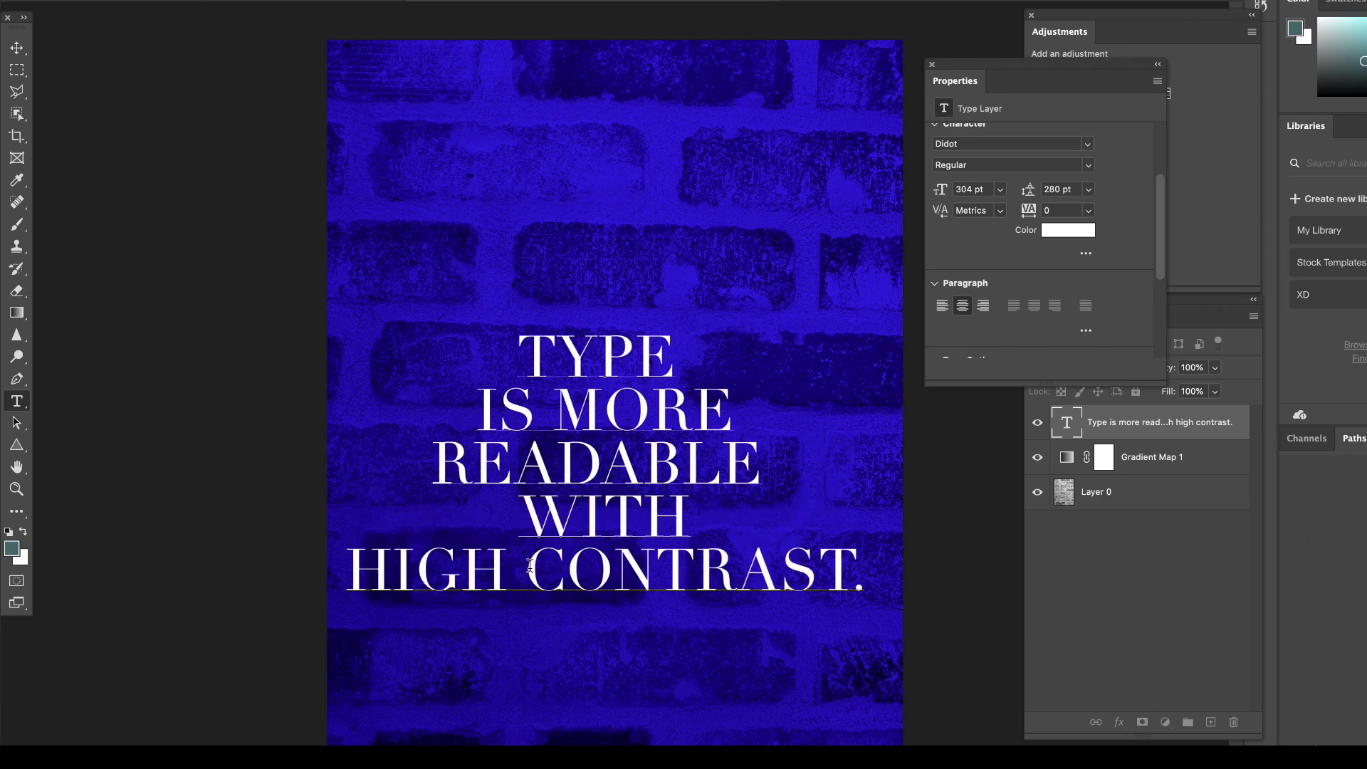
key(Return)
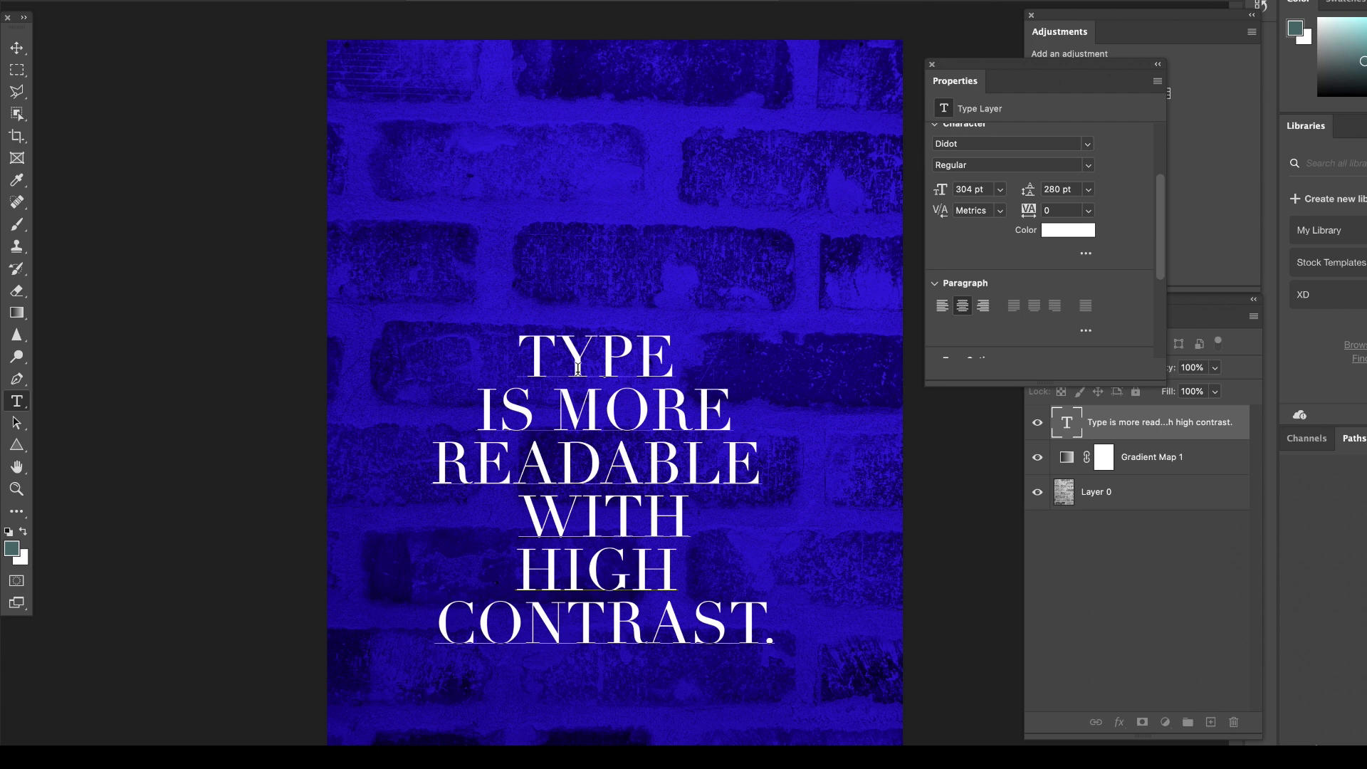
click(17, 48)
drag(630, 465, 645, 388)
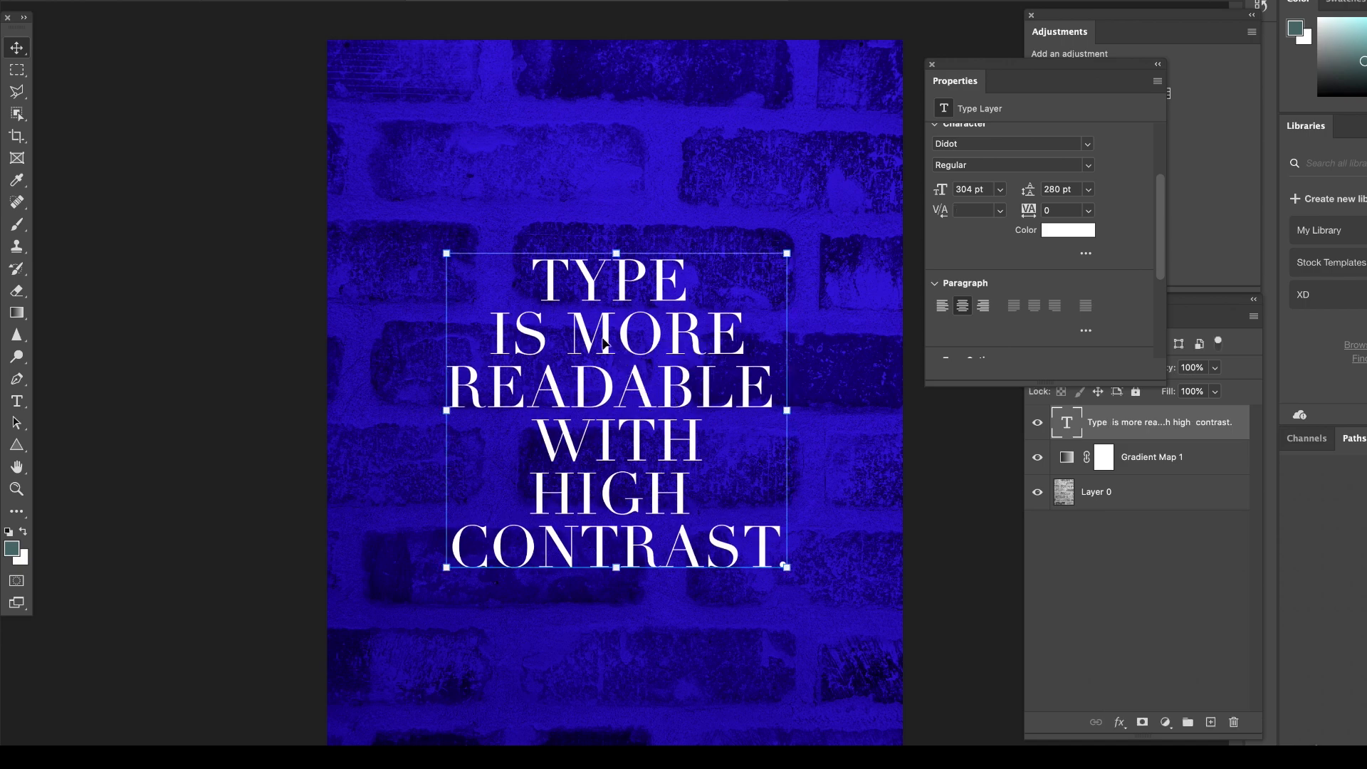
Increase the leading of all six text lines to 440 pt and move the text block higher on the brick photo.
double_click(570, 296)
click(1055, 189)
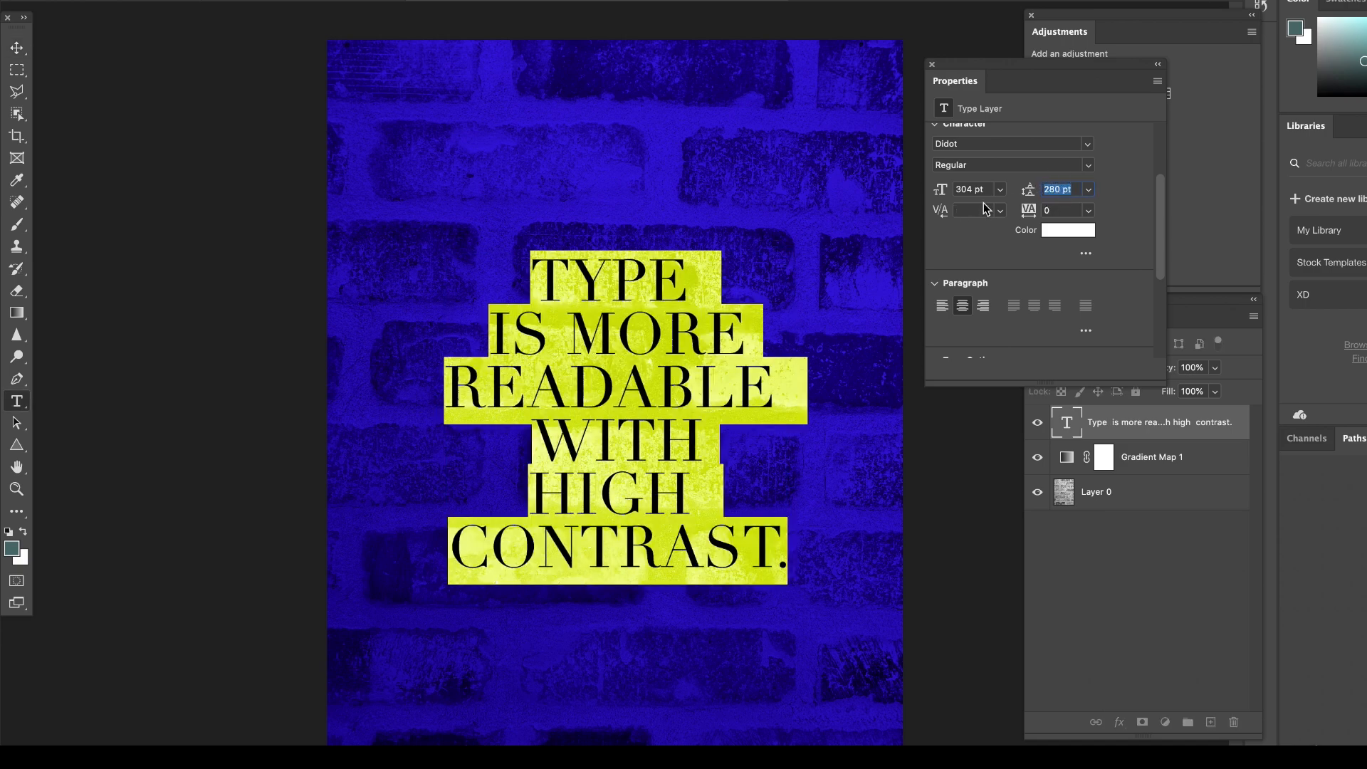
text(360)
key(Return)
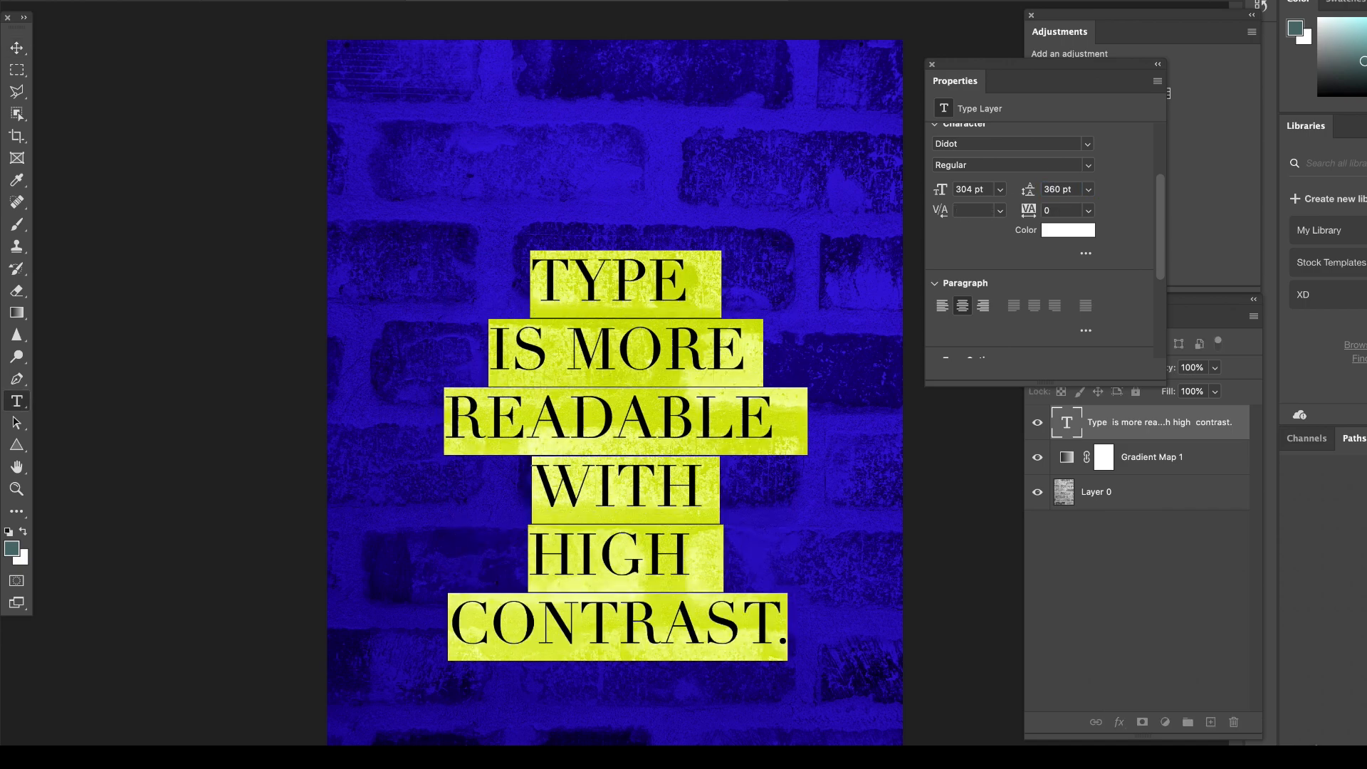
click(1068, 189)
text(440)
key(Return)
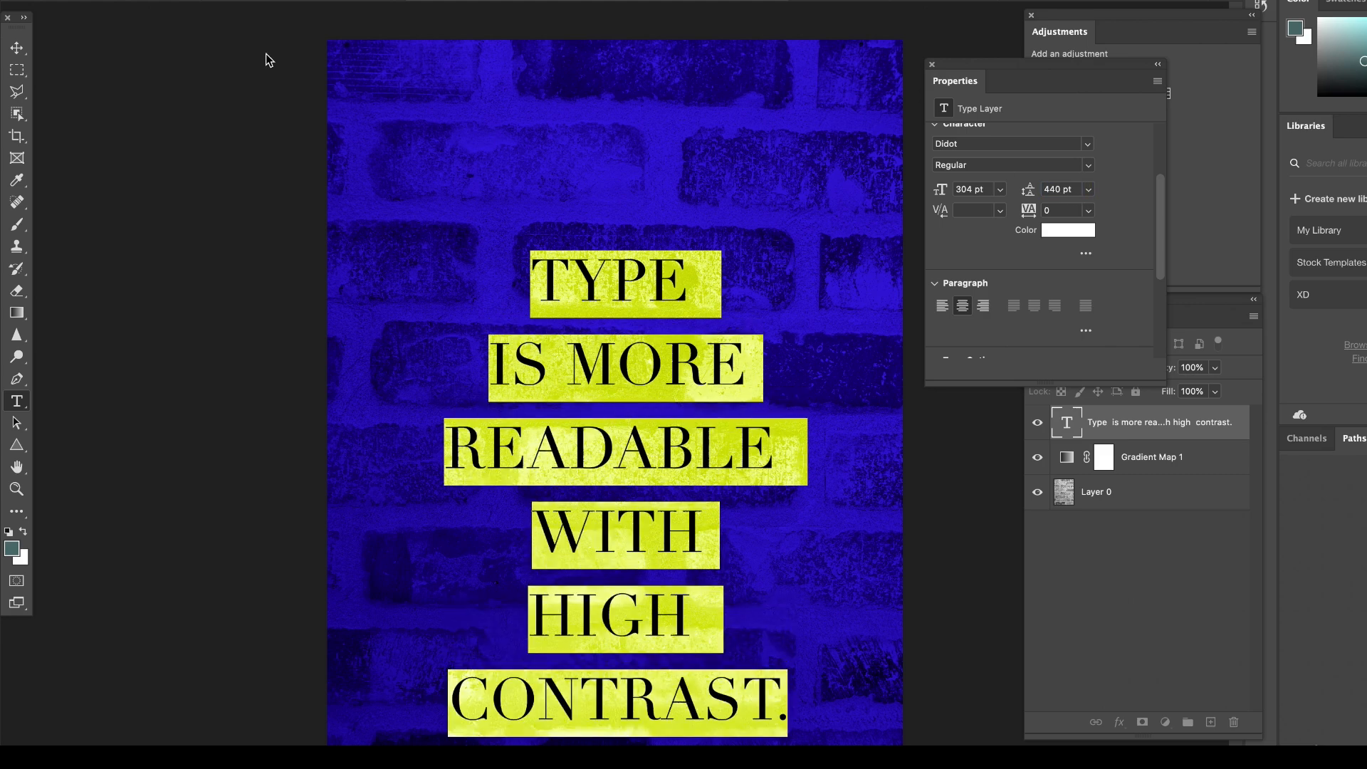
drag(629, 284, 620, 237)
Set the leading of the six-line text to 400 pt and commit the text edit.
click(1054, 188)
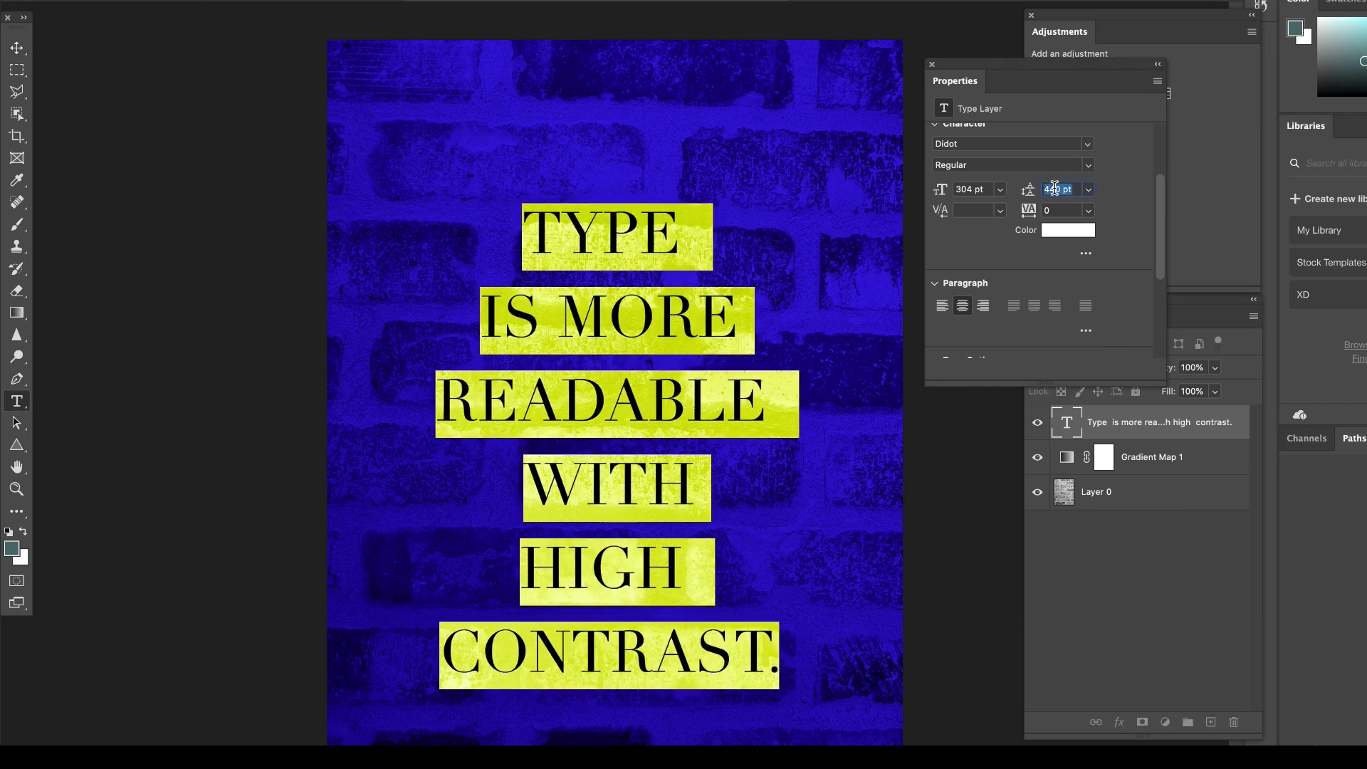
text(400)
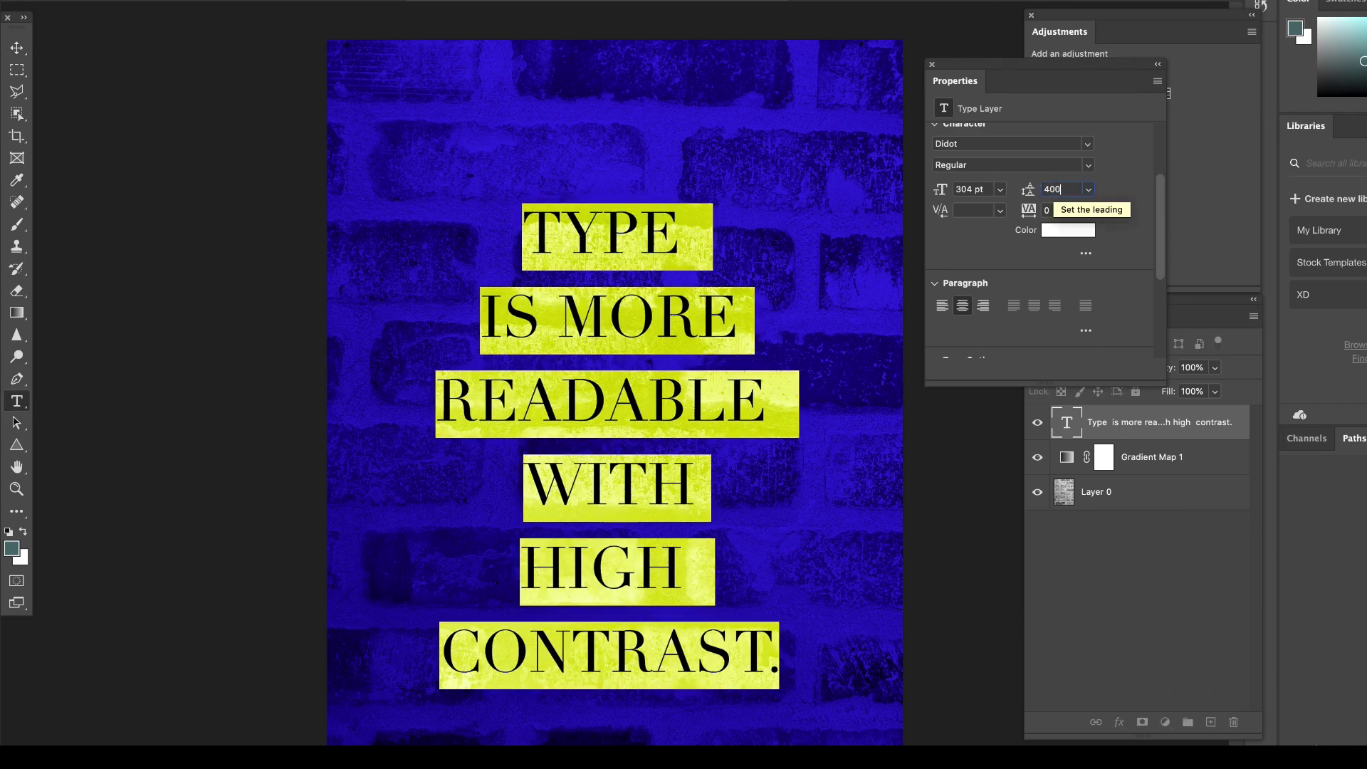
key(Return)
click(16, 47)
click(207, 109)
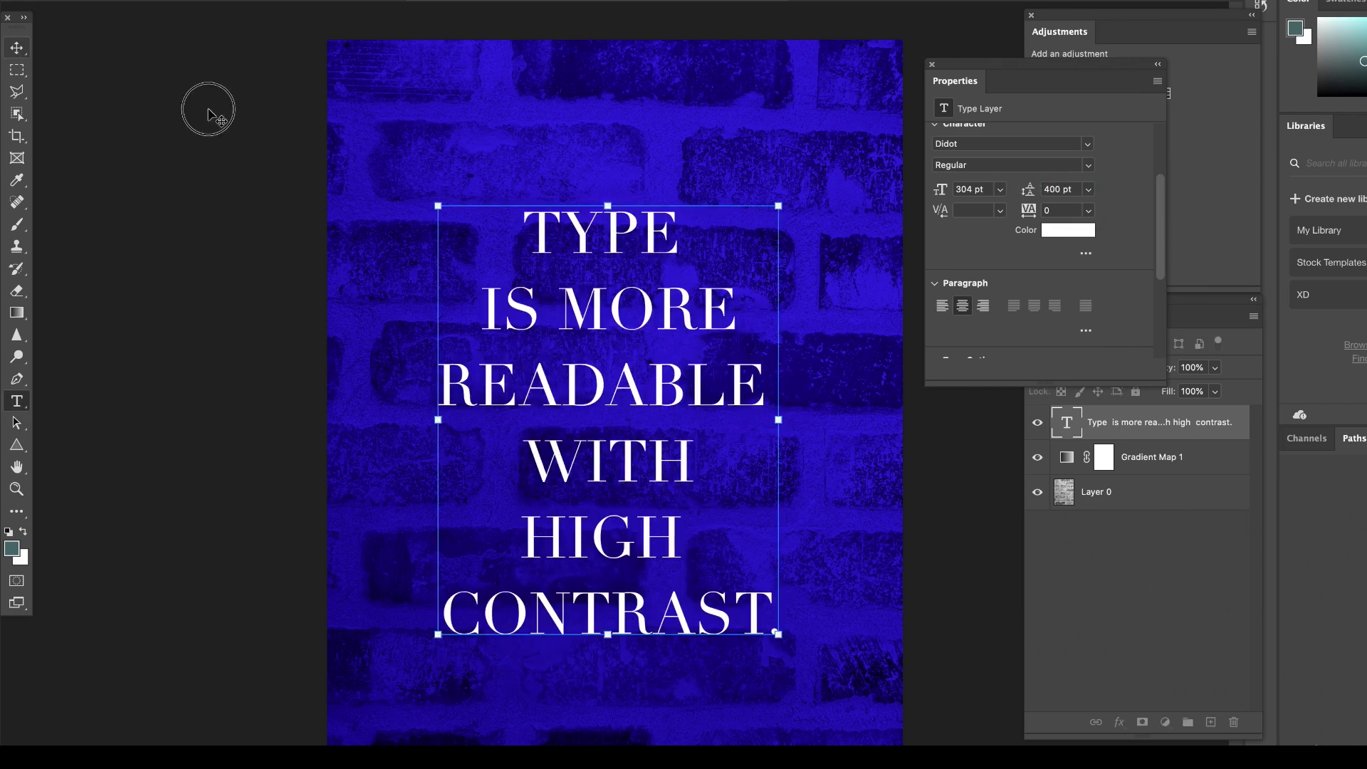
Reposition the six-line text block on the brick photo at about X 609 px, Y 909 px and deselect it.
mouse_move(605, 234)
mouse_down()
mouse_move(632, 255)
mouse_move(612, 243)
mouse_up()
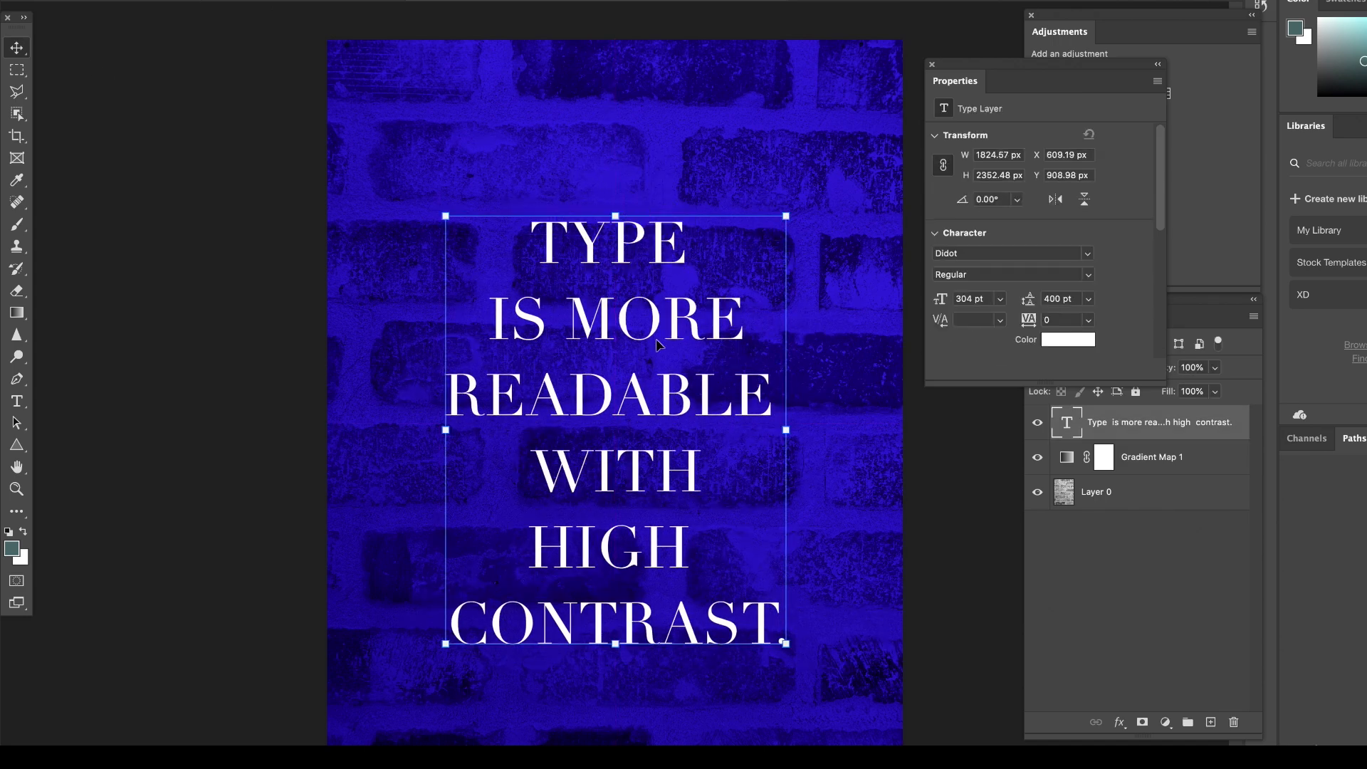
click(278, 284)
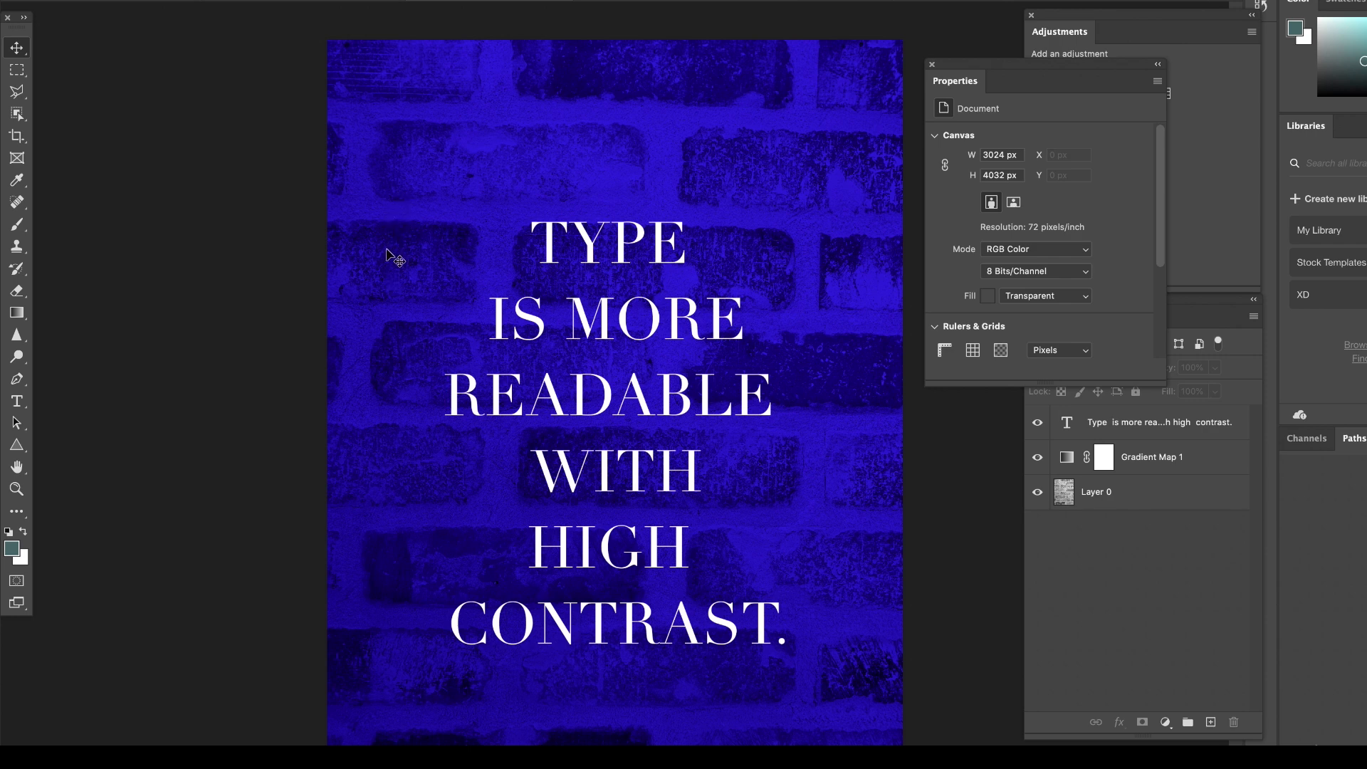
Change the font style of all six text lines to Didot Italic.
click(536, 311)
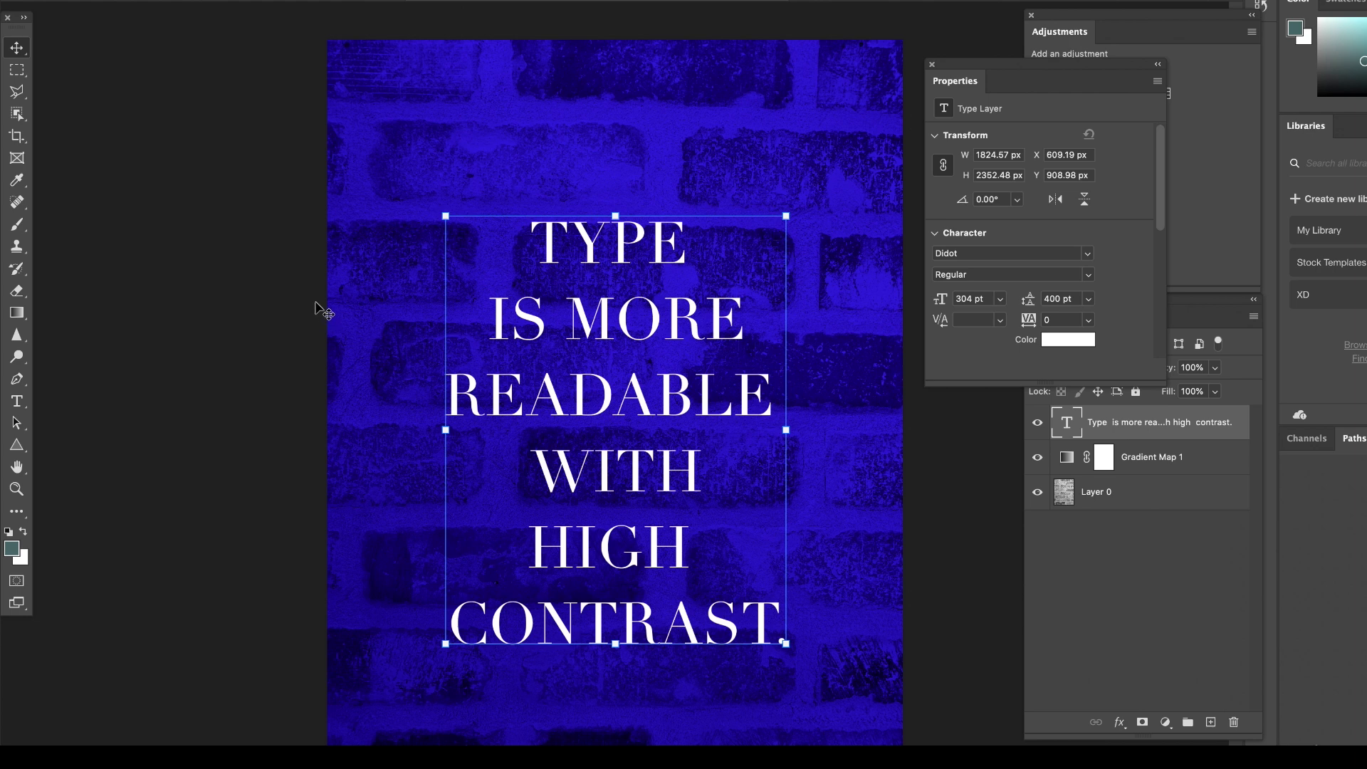
double_click(580, 256)
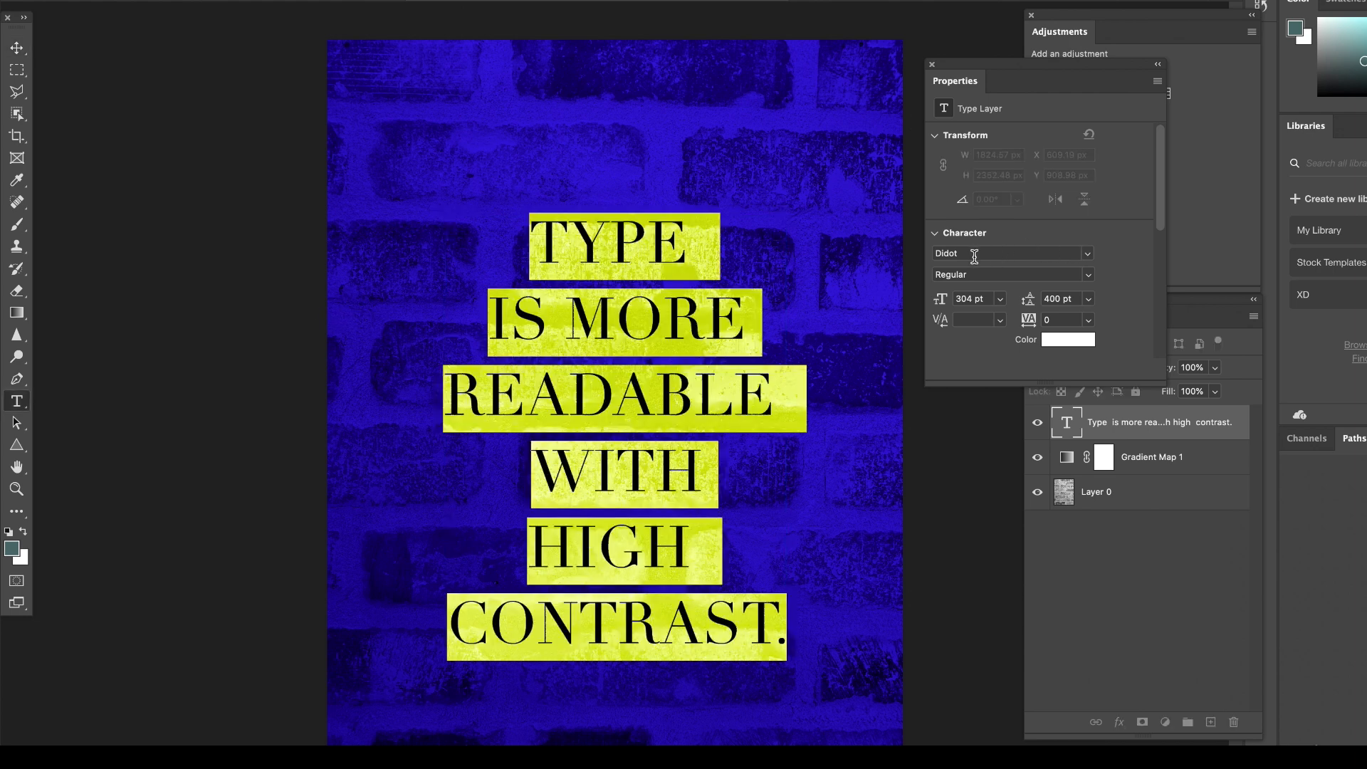
click(1090, 280)
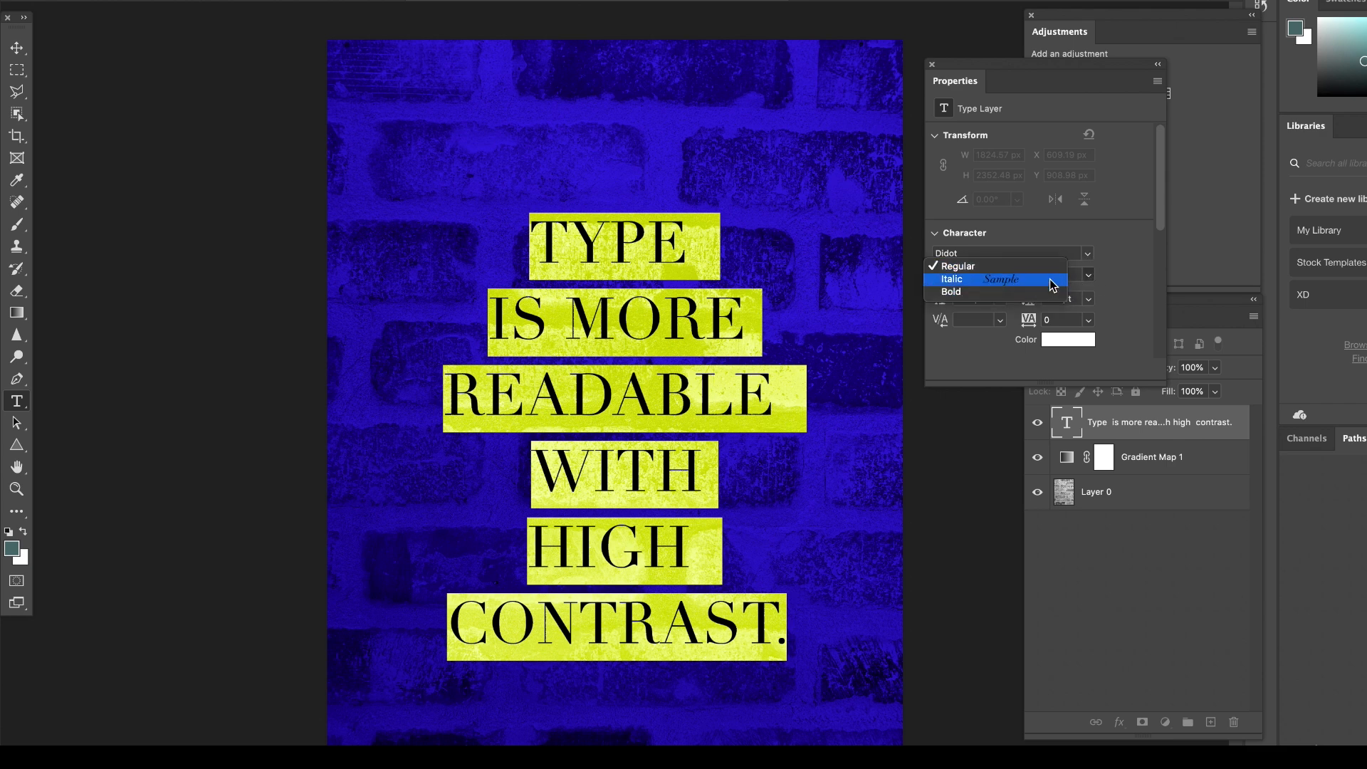
click(1053, 286)
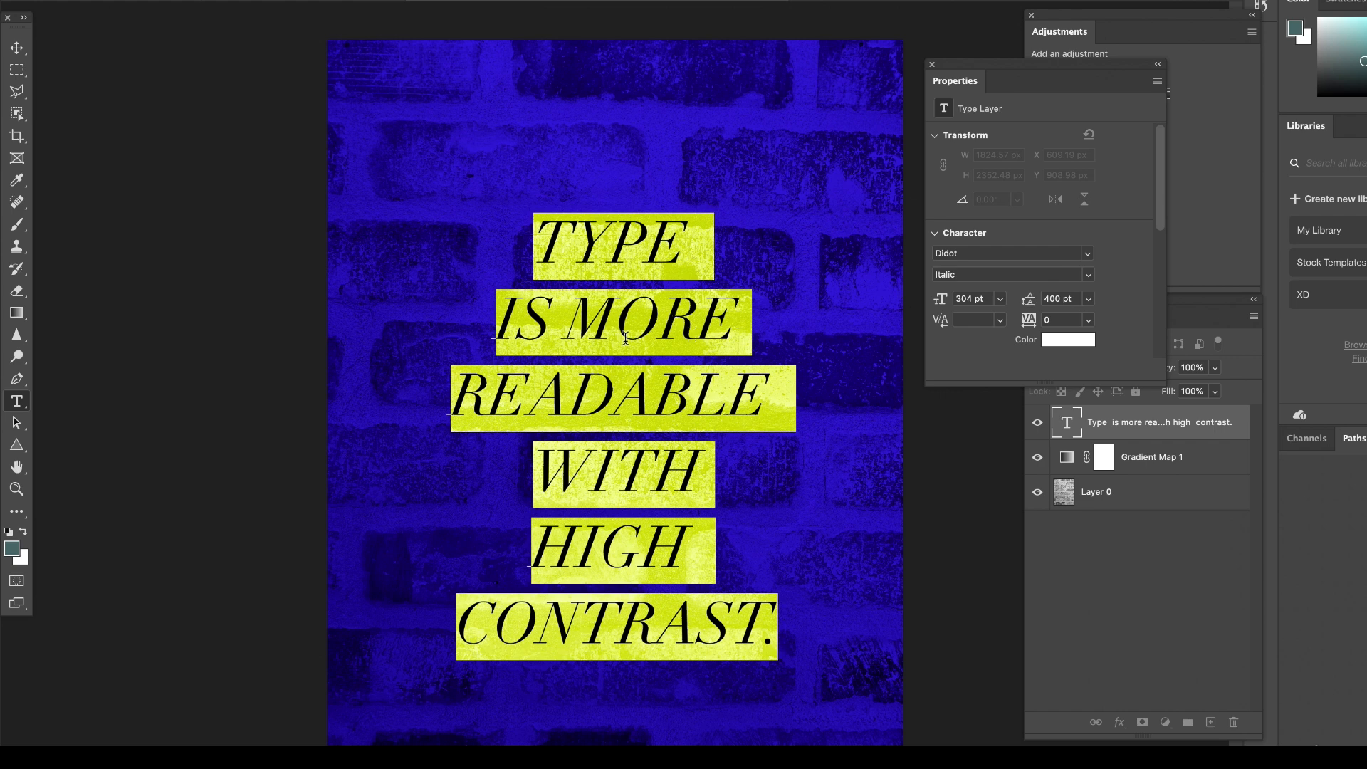
Recolor only the word READABLE in a muted golden yellow with a hue of 40° and commit the text edit.
click(625, 379)
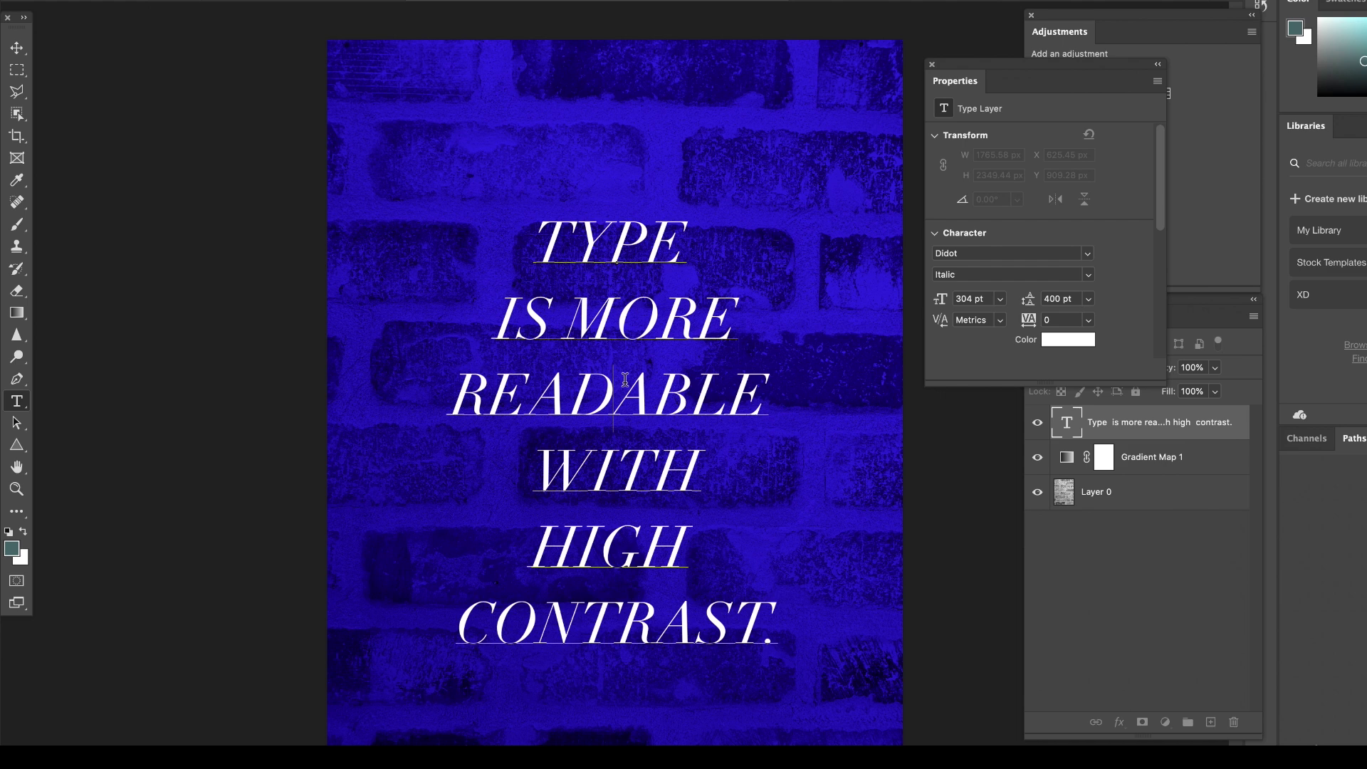
double_click(625, 380)
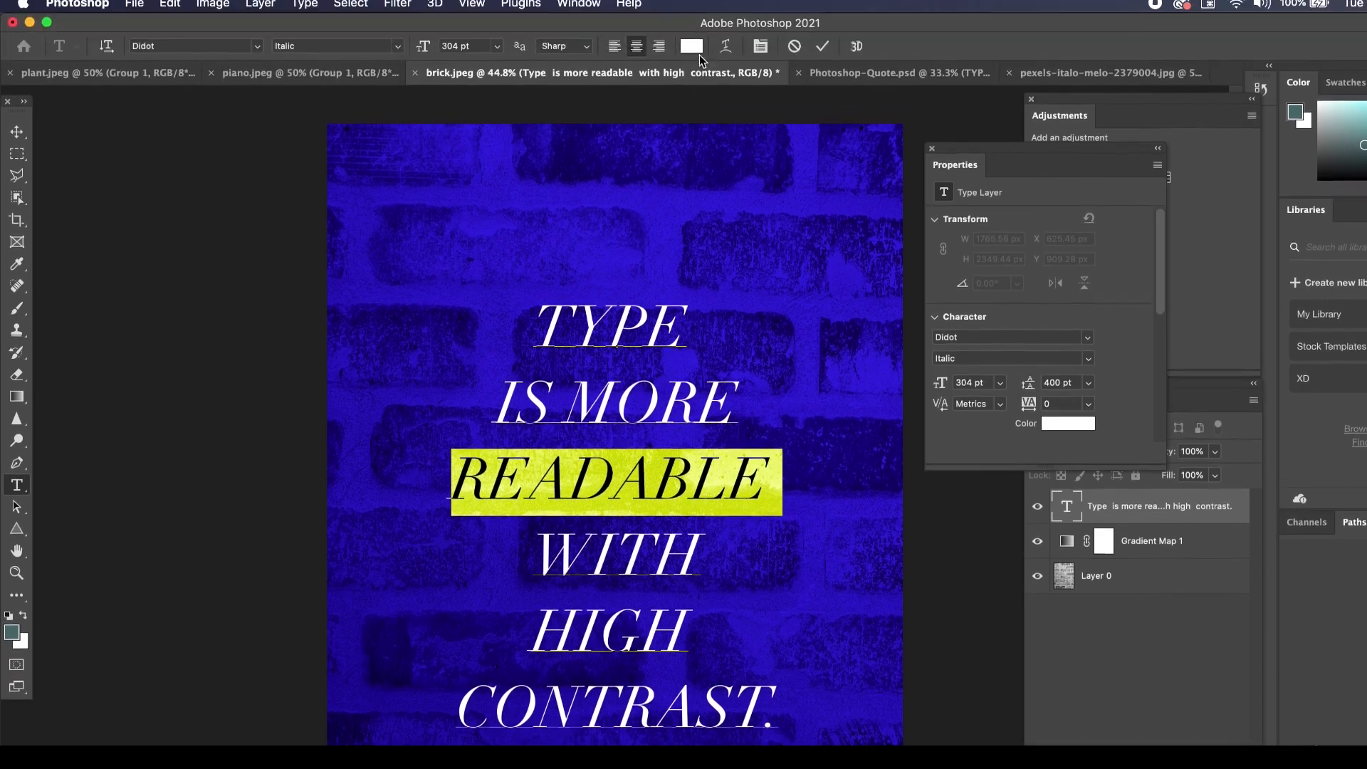
click(695, 53)
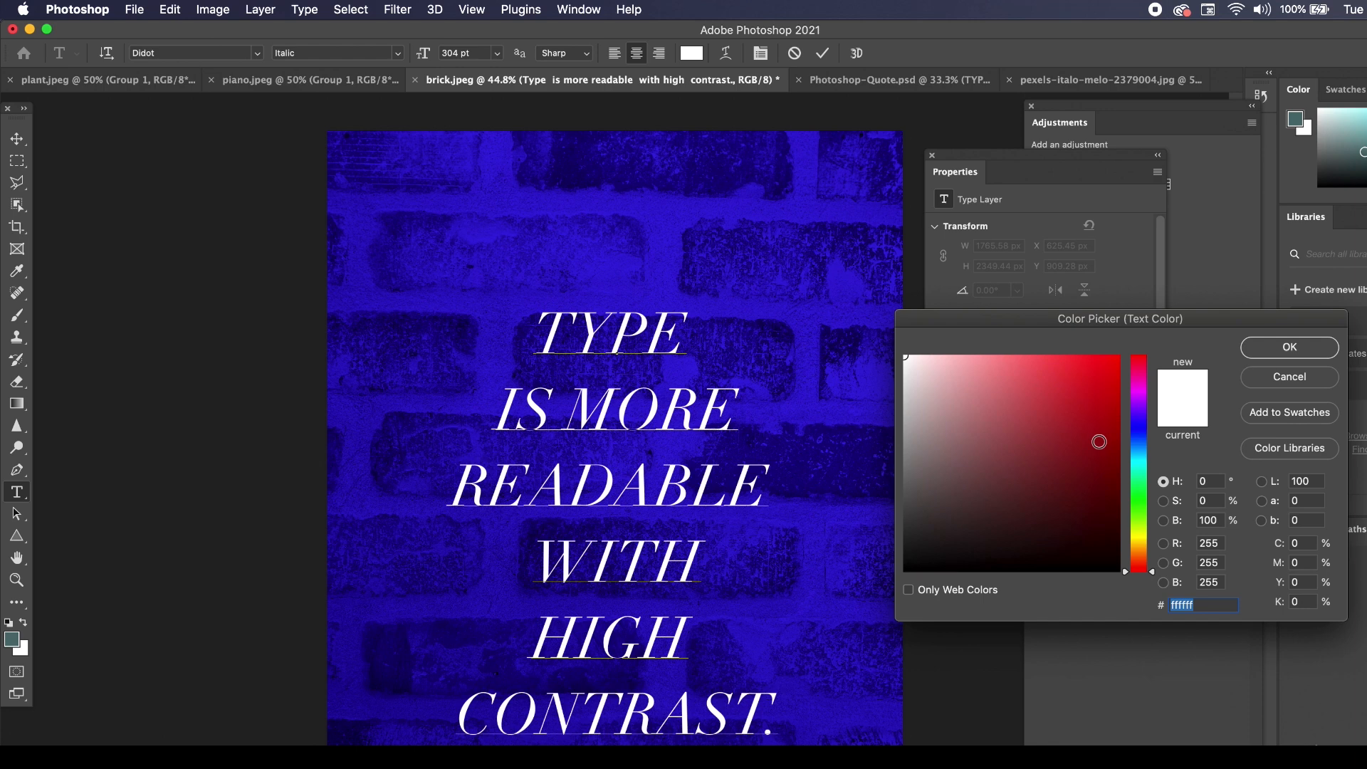
mouse_move(1142, 552)
mouse_down()
mouse_move(1143, 540)
mouse_move(1150, 552)
mouse_up()
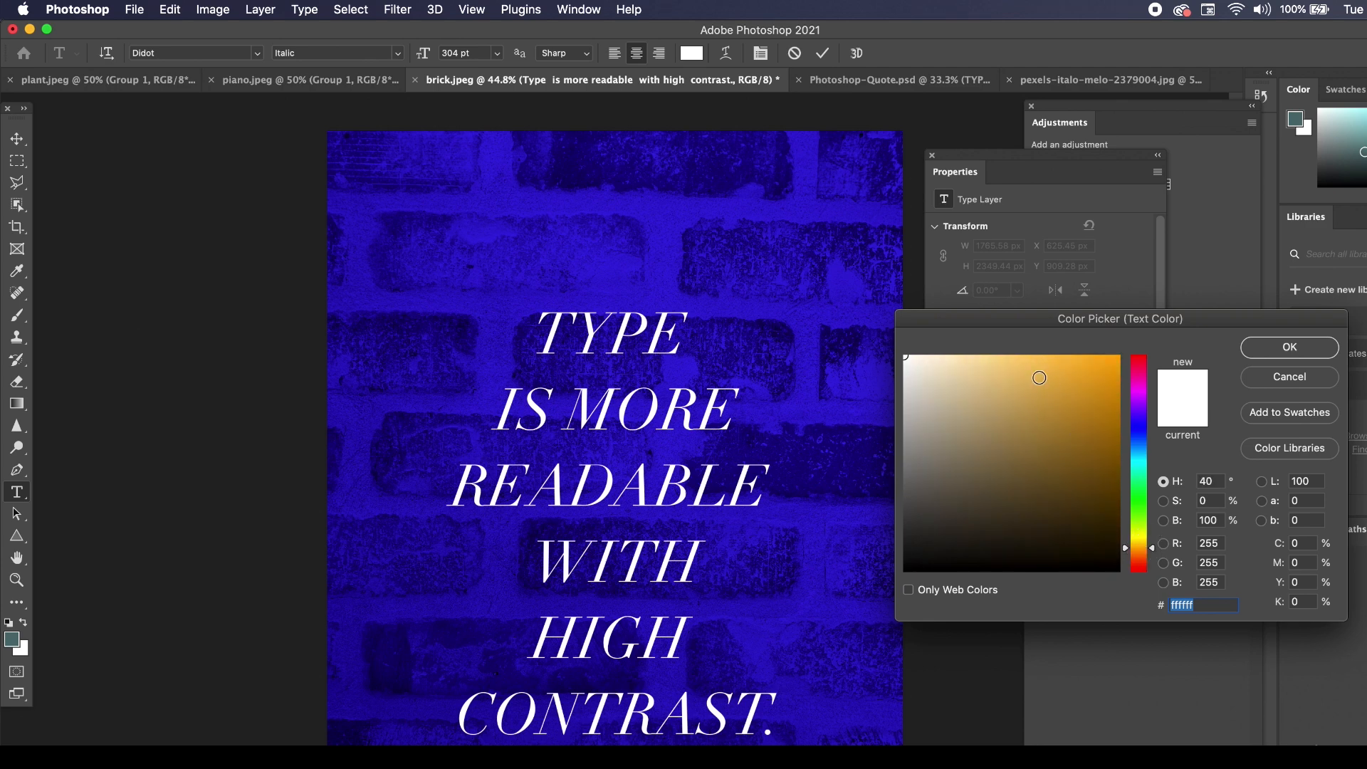
click(1116, 358)
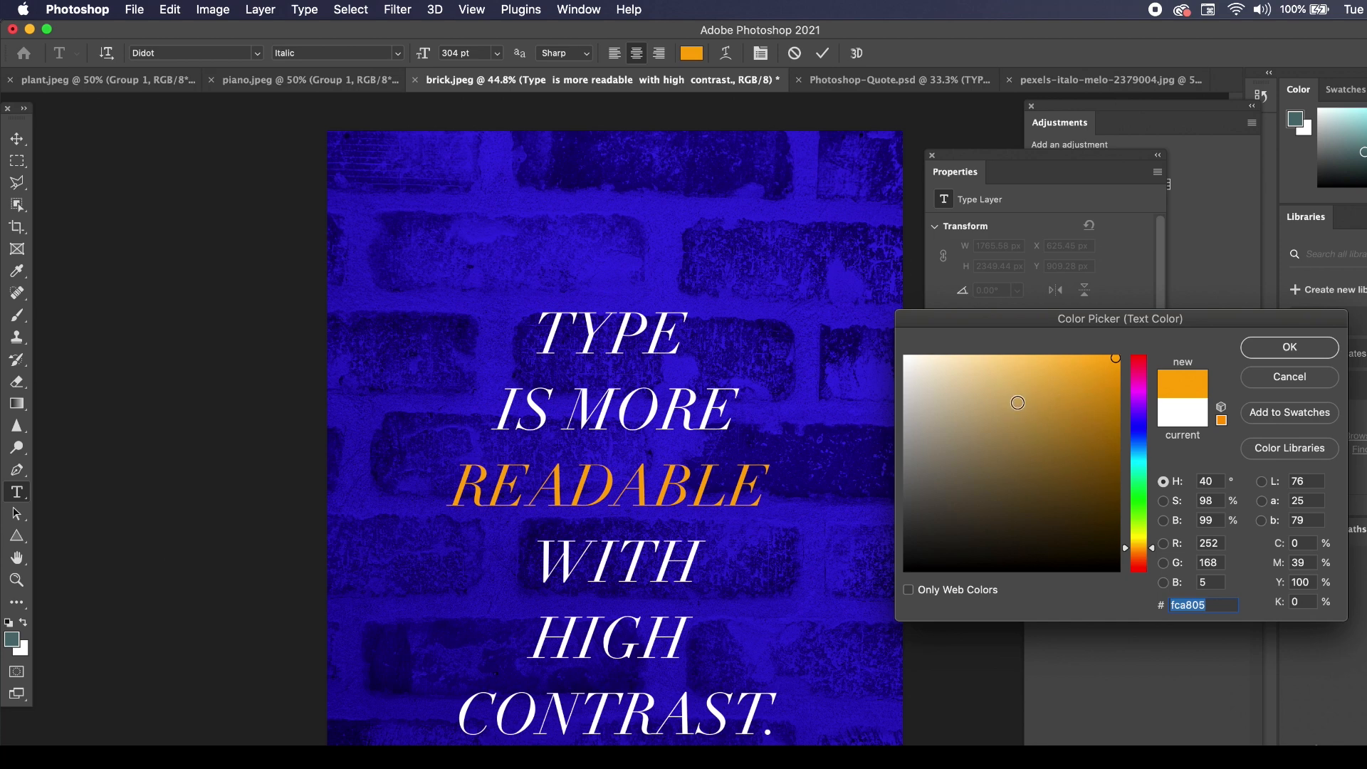
click(1013, 405)
click(1041, 391)
click(1062, 377)
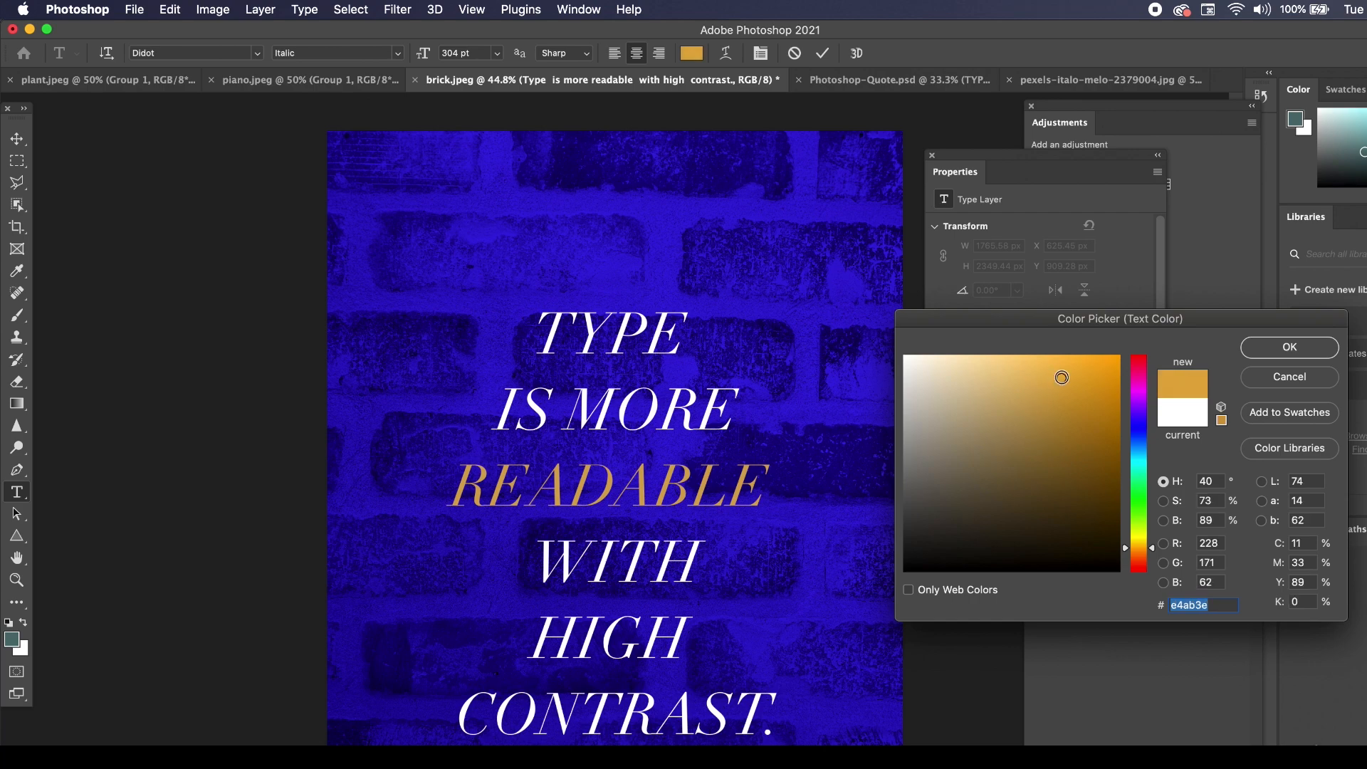
click(1048, 380)
click(1278, 348)
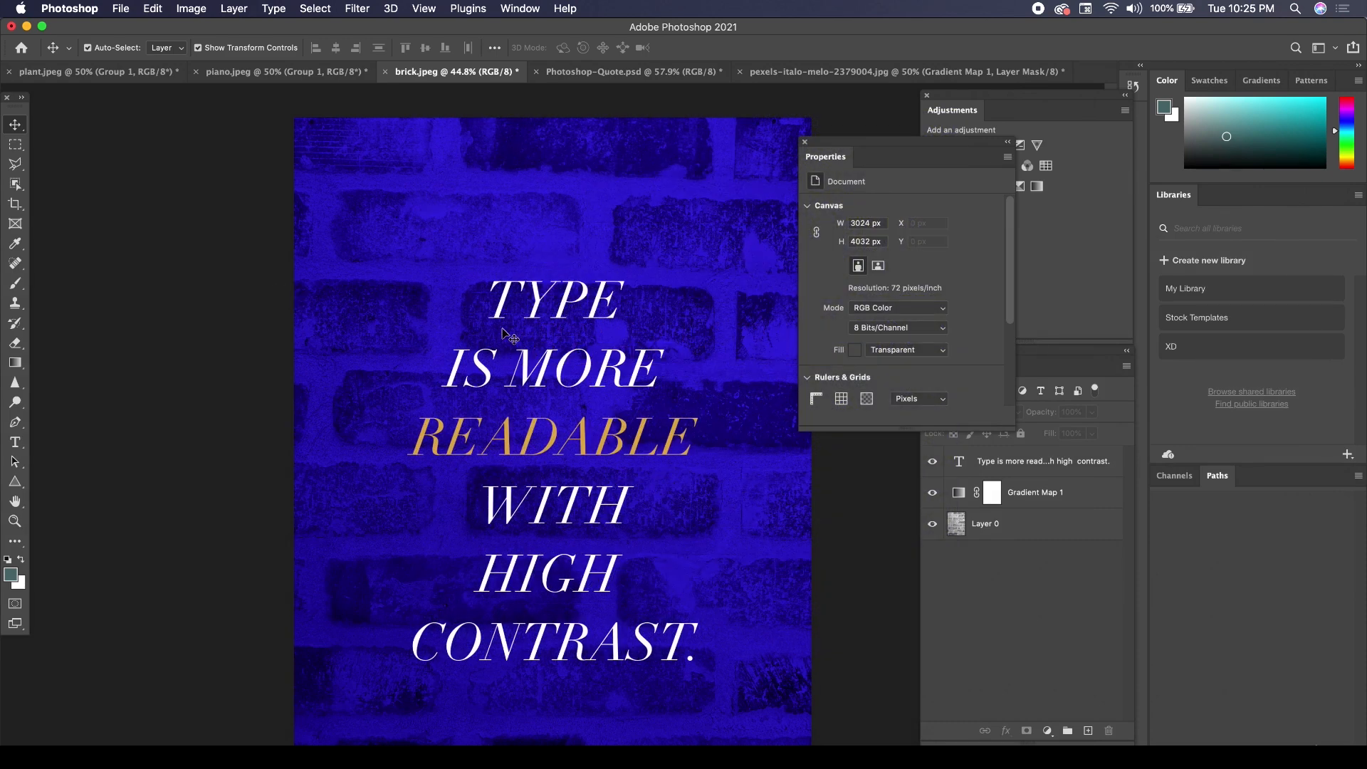
Sample dark navy from the brick photo as the fill and draw a rectangle about 1052 x 175 px over the lower part of TYPE.
click(15, 481)
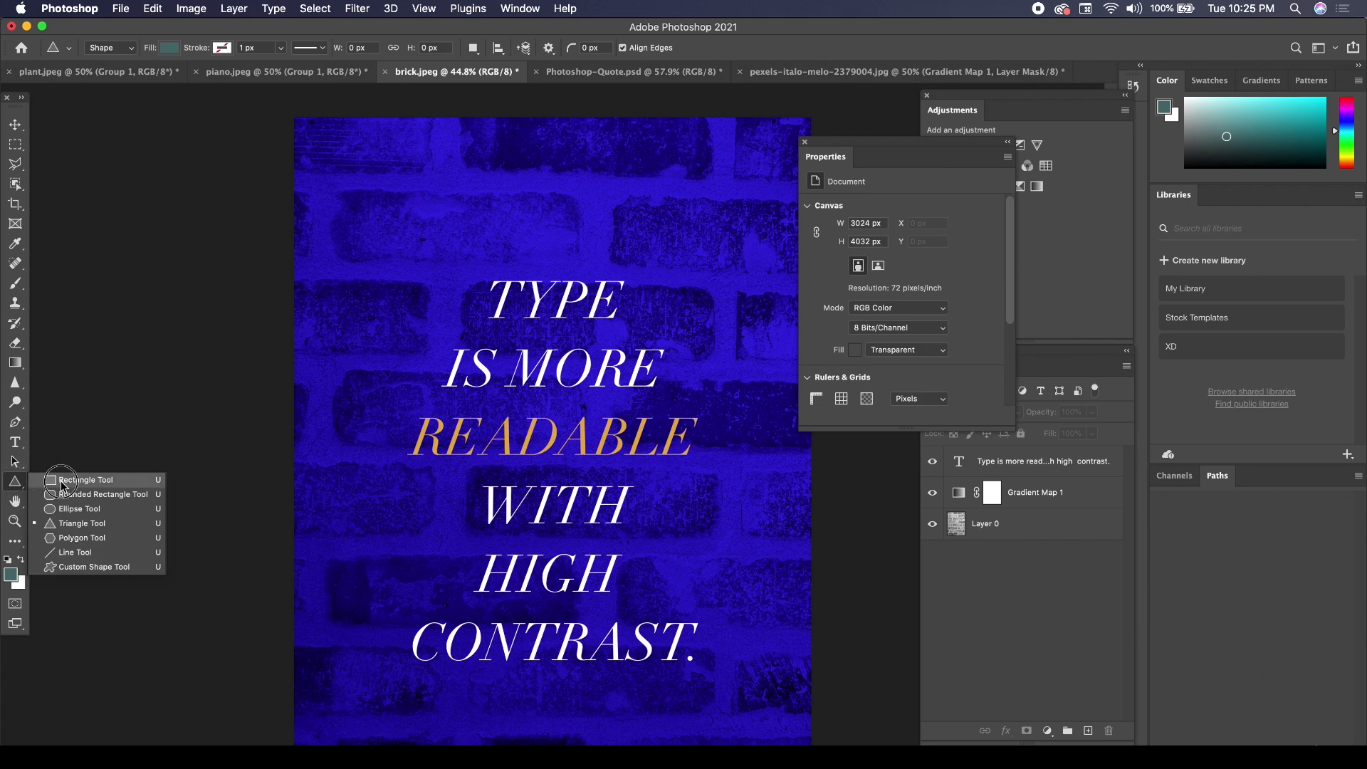
click(62, 483)
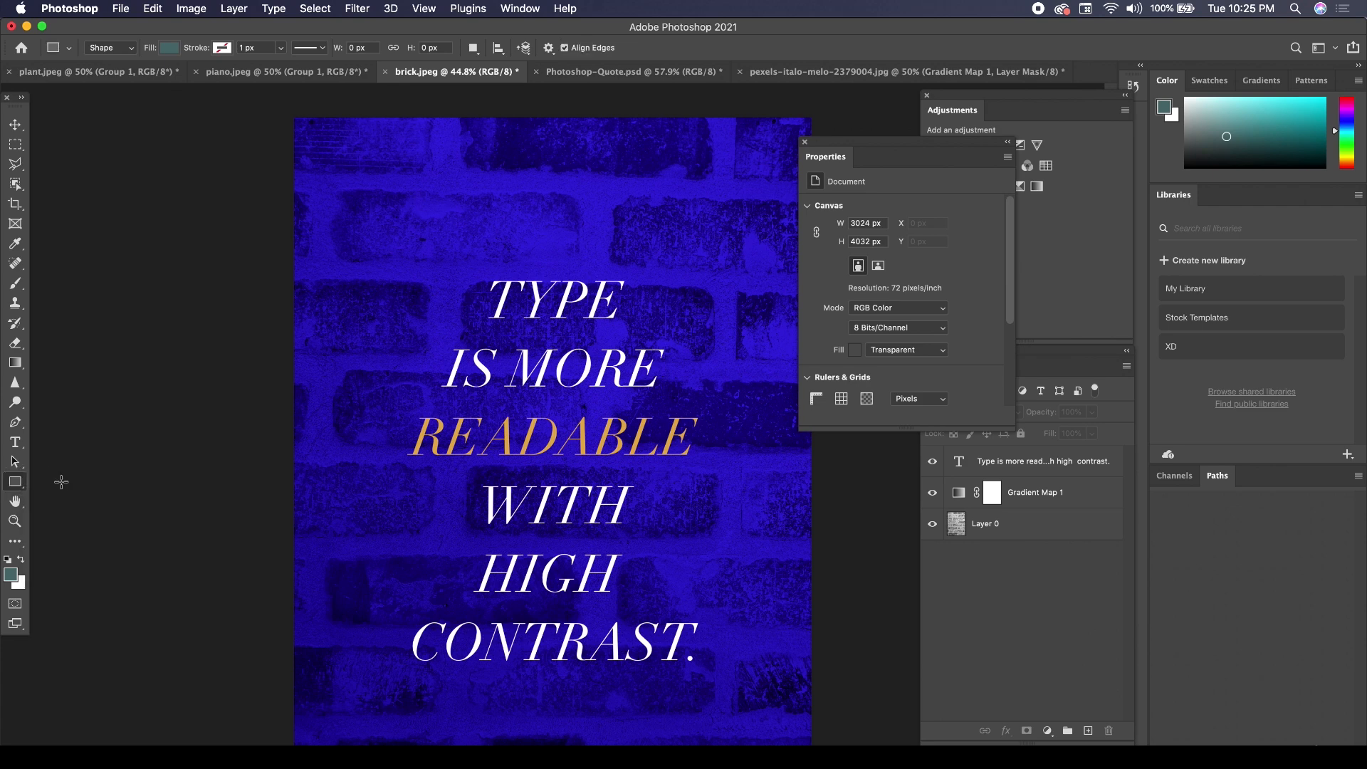
click(15, 249)
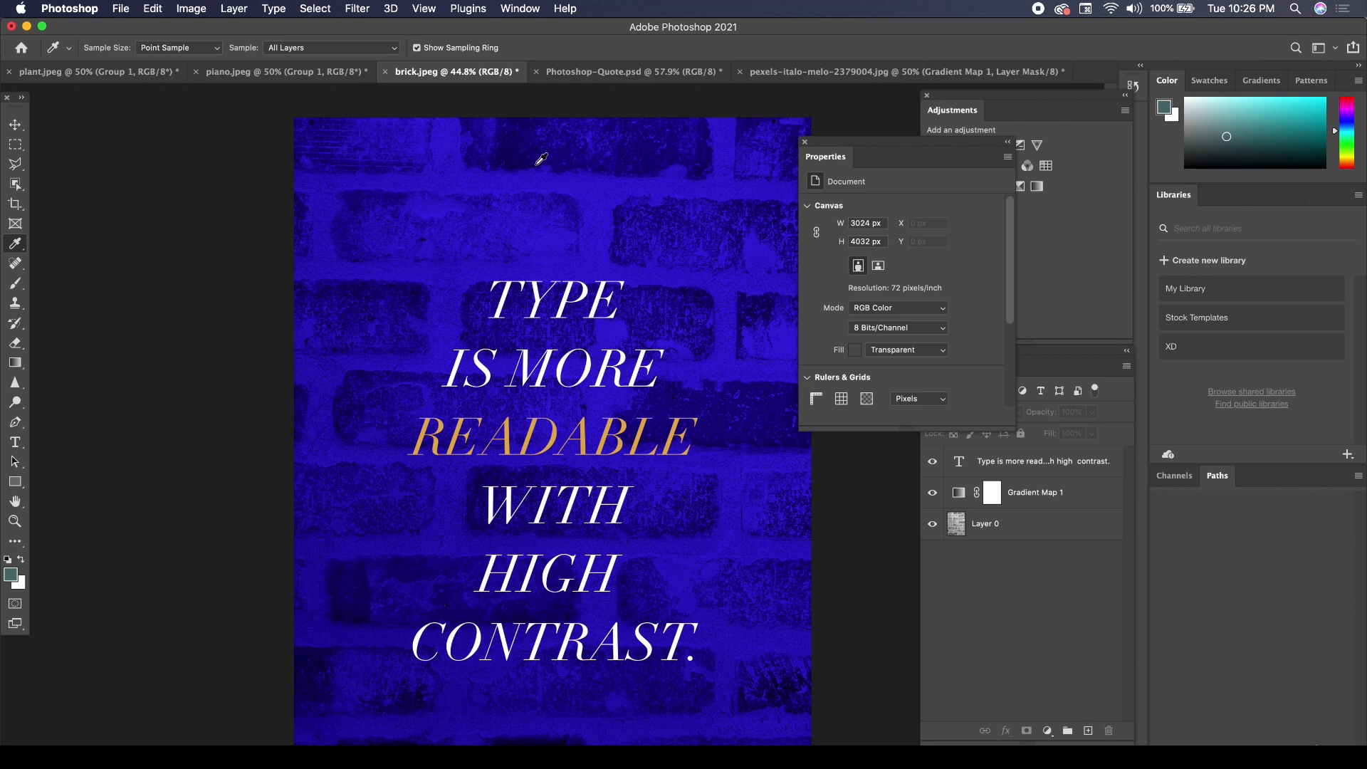
click(552, 742)
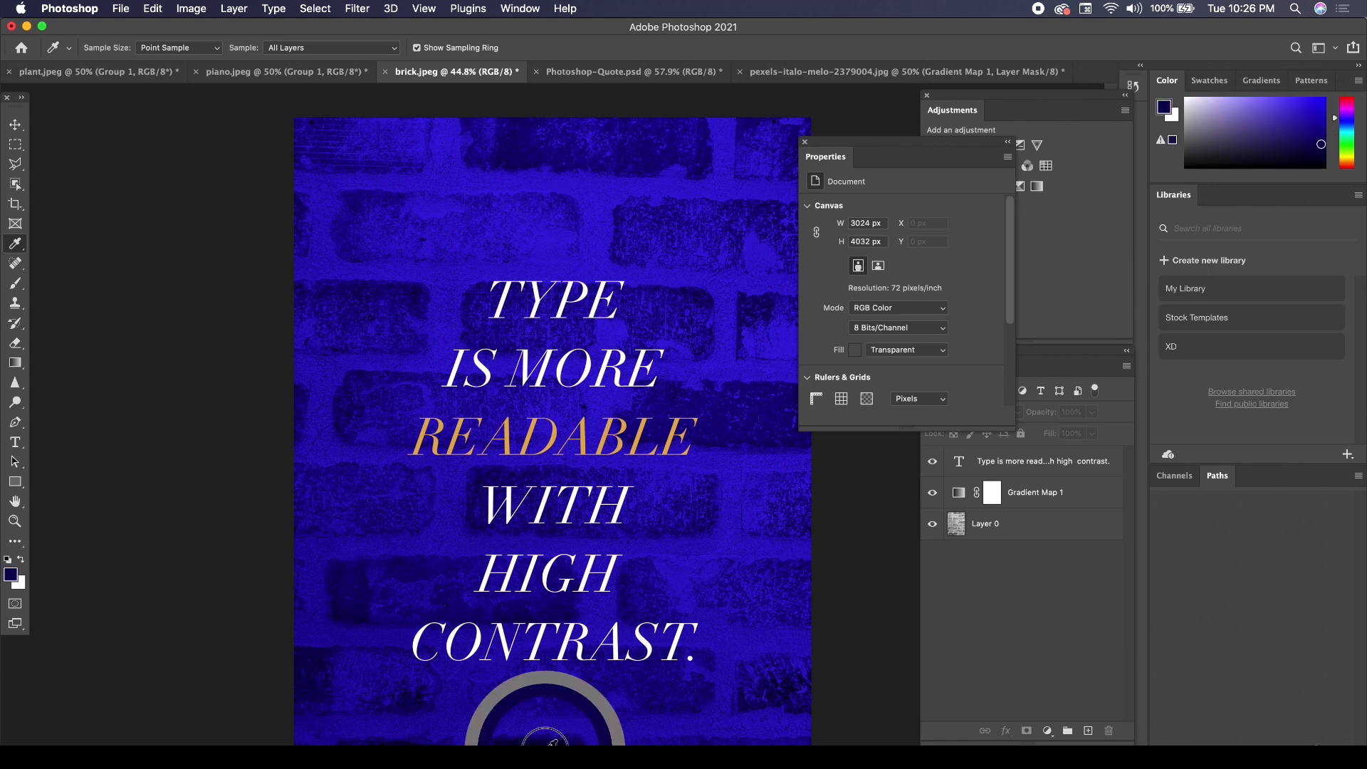
click(15, 482)
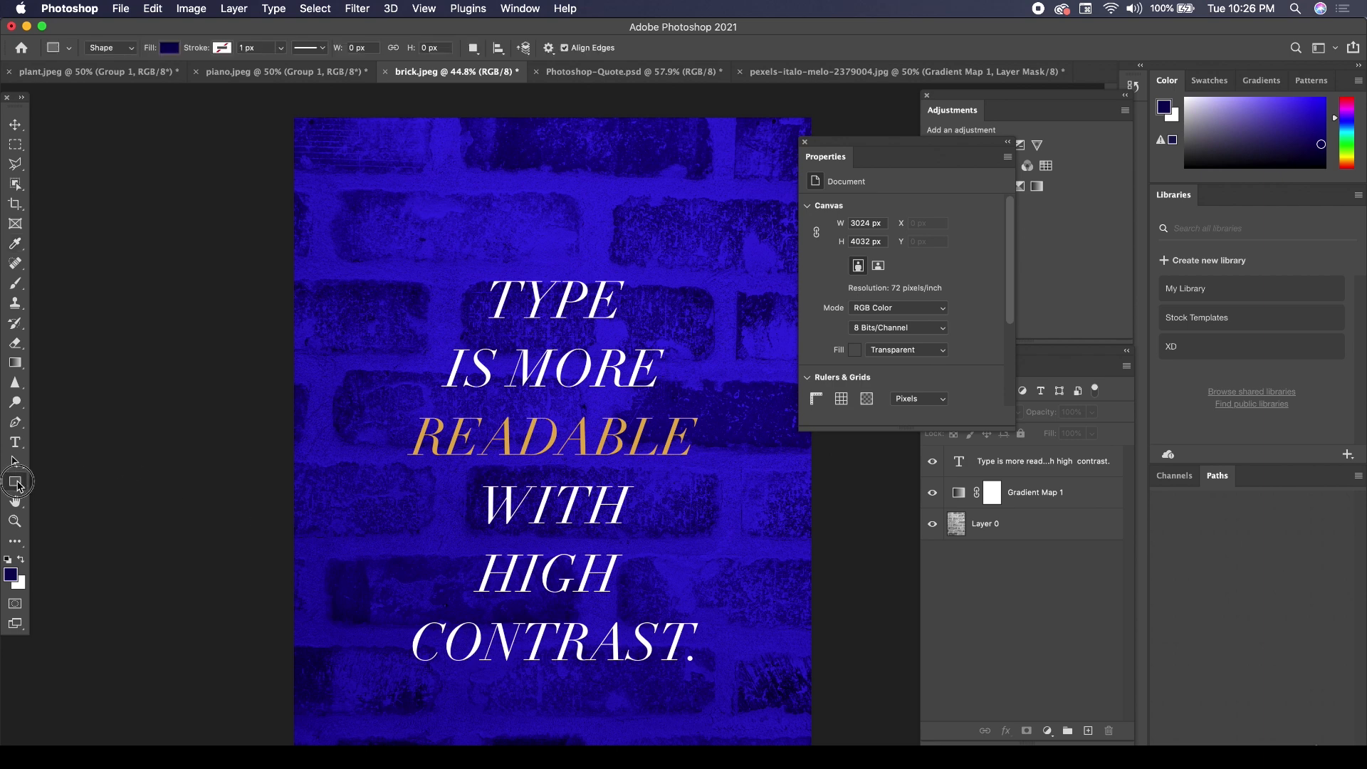
click(68, 474)
drag(465, 299, 643, 328)
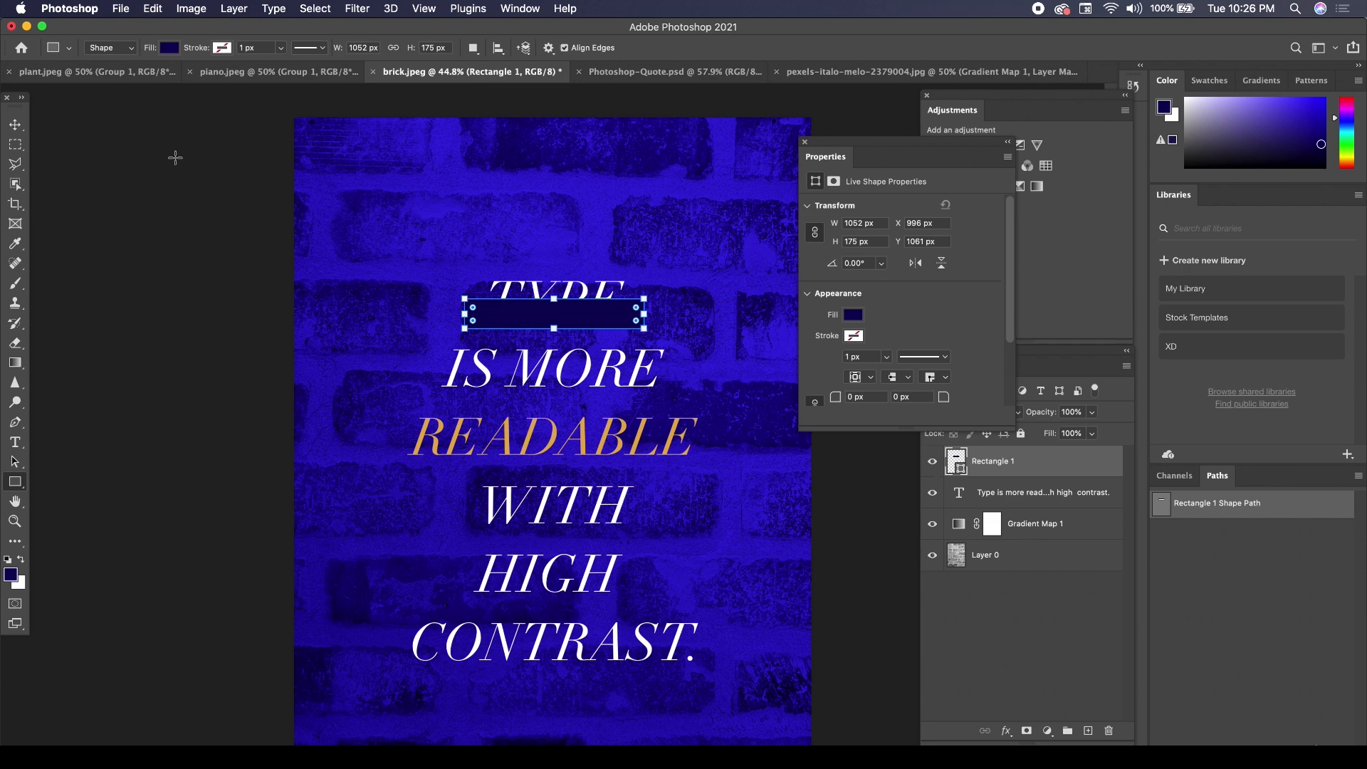
Copy the navy bar onto IS MORE and READABLE, widening each copy beyond both ends of its line, the READABLE bar to about 1943 px.
click(15, 125)
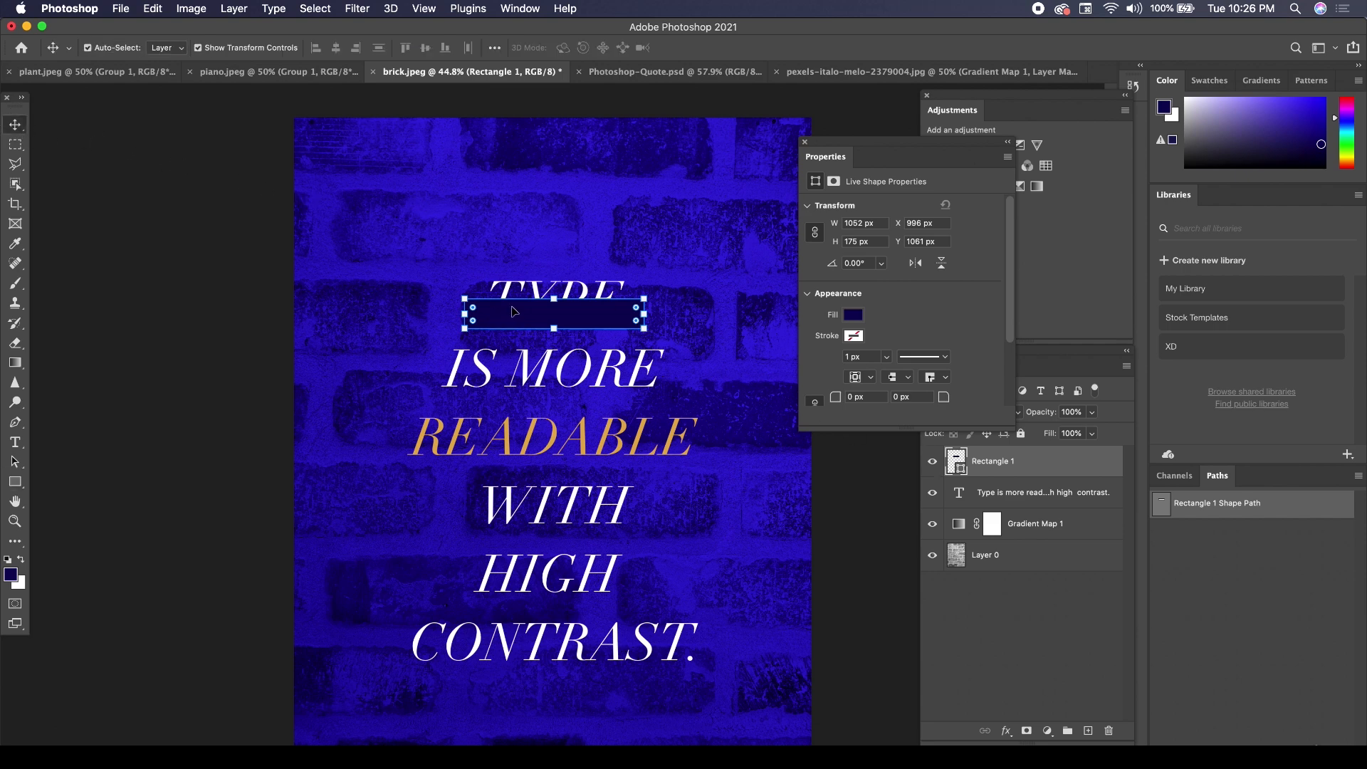
drag(527, 321, 418, 378)
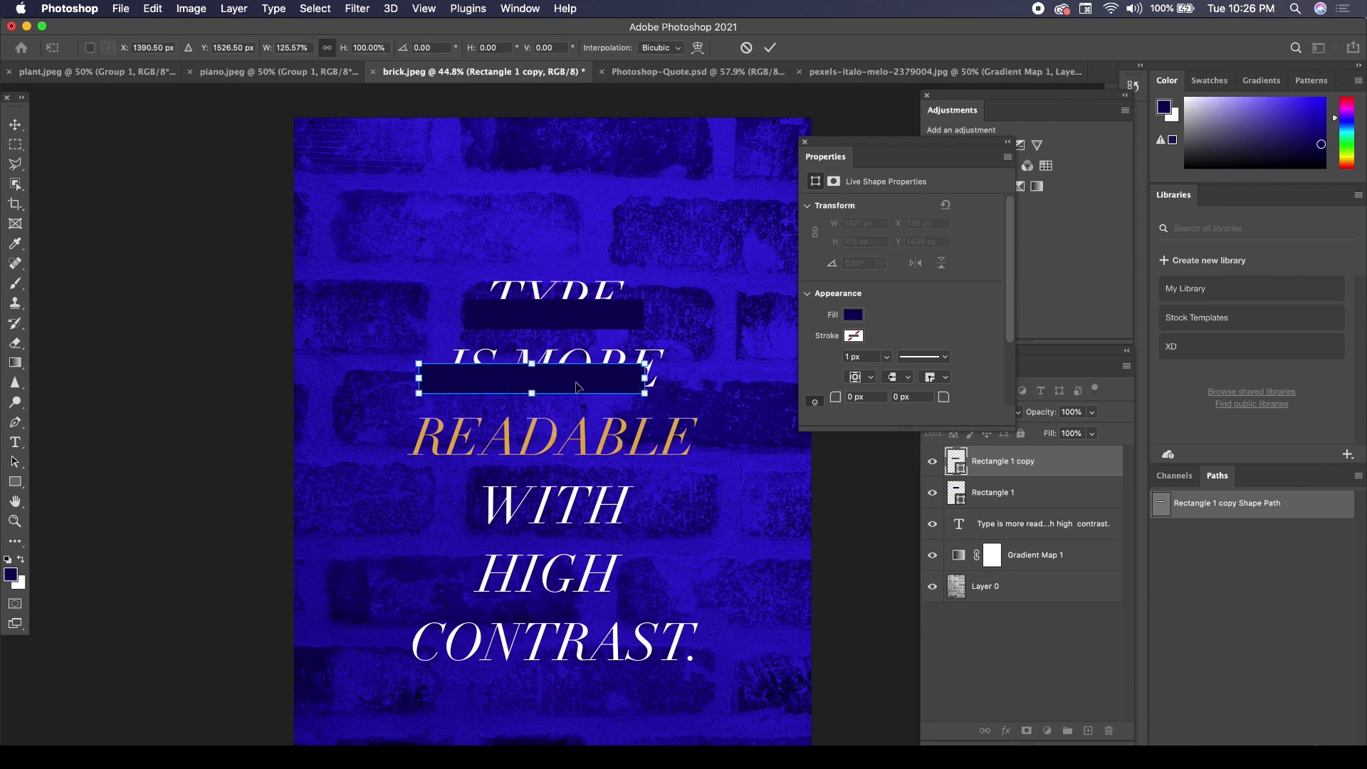
drag(644, 378, 641, 450)
key(Return)
drag(418, 449, 389, 447)
drag(699, 452, 722, 450)
key(Return)
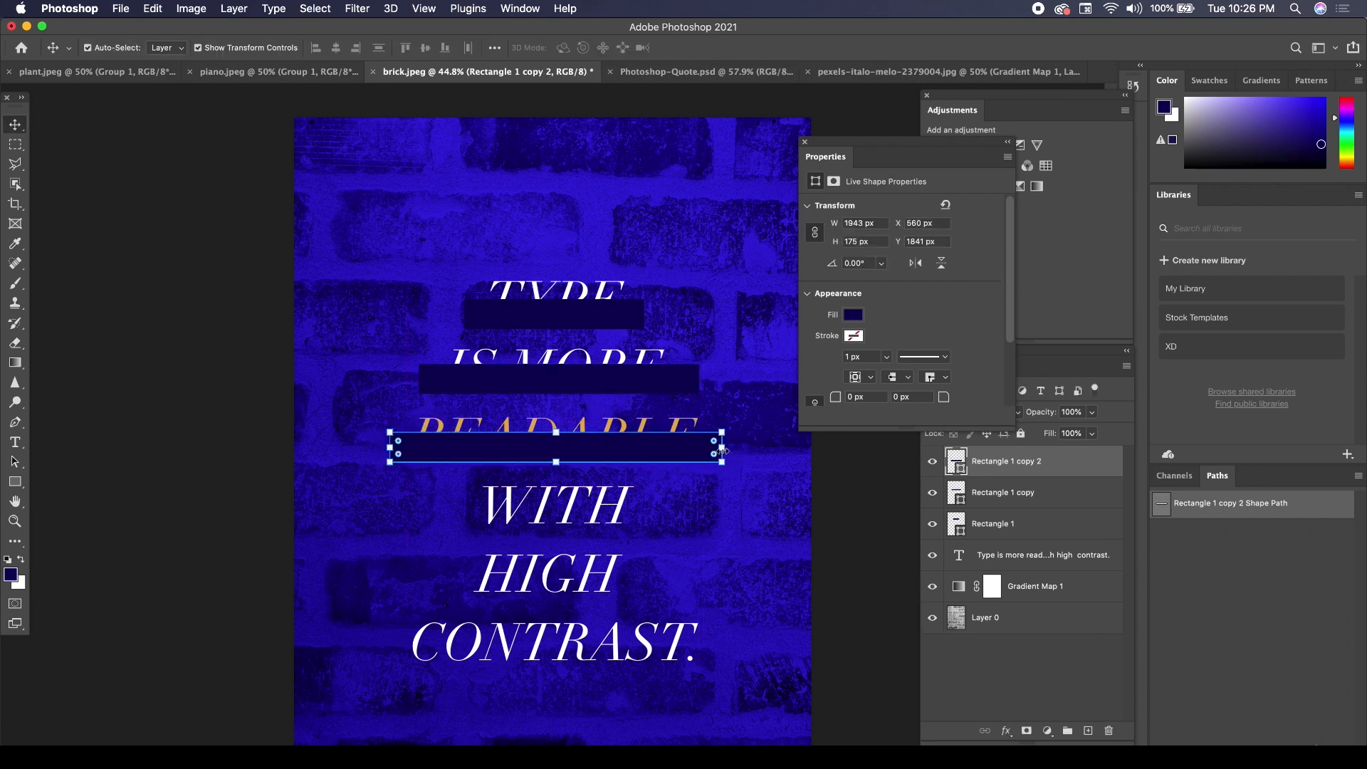
Place short 1052 px navy bars over the lower parts of WITH, HIGH and CONTRAST.
drag(588, 326, 588, 457)
drag(589, 457, 588, 536)
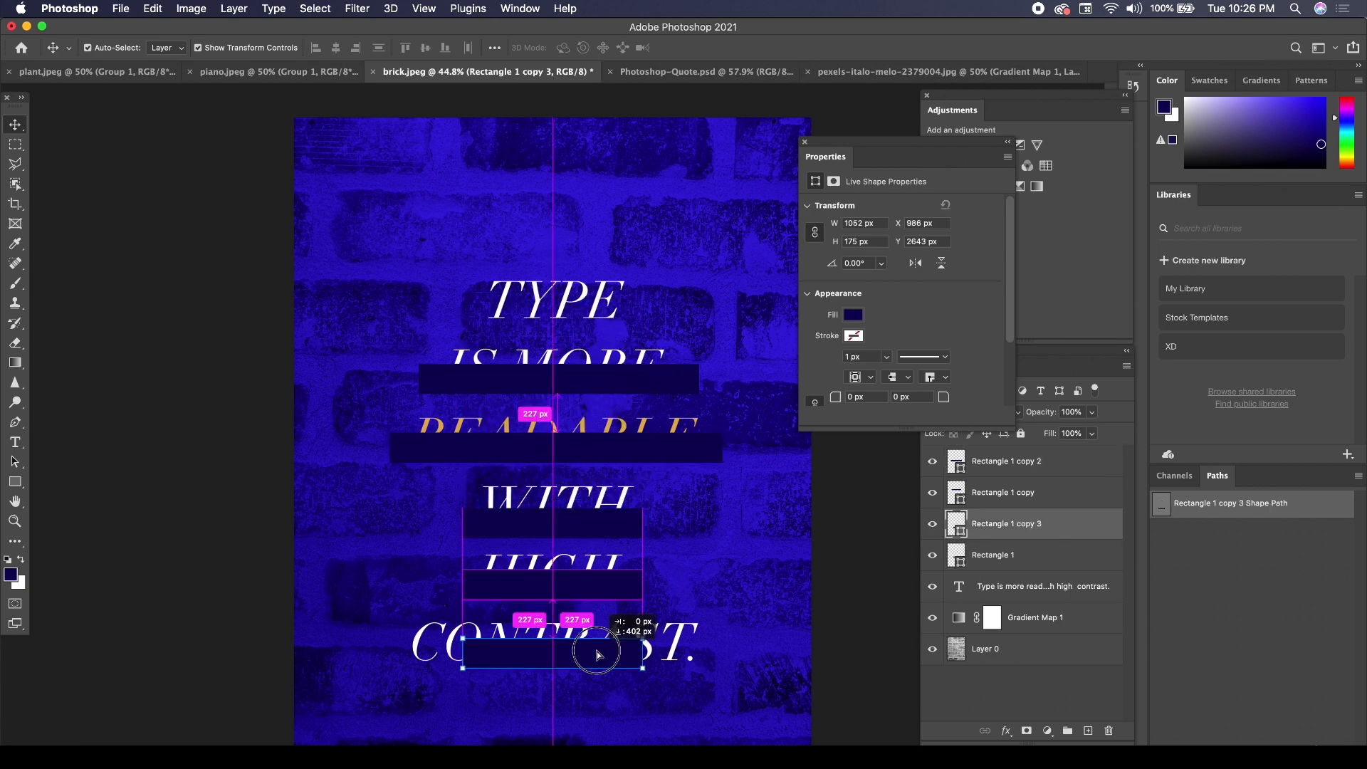
drag(597, 656, 597, 646)
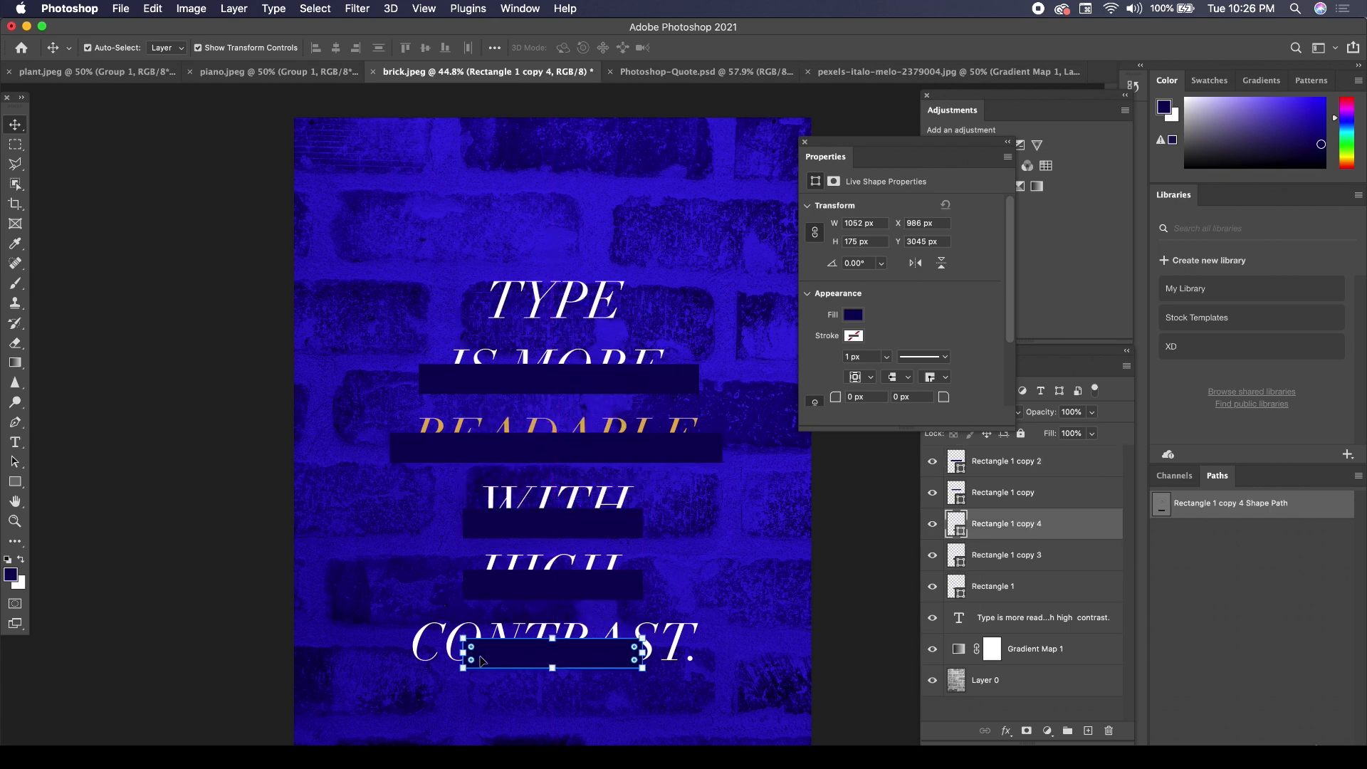
Widen the bar over CONTRAST to about 2004 px, past both ends of the word, and copy a short bar back onto TYPE.
drag(464, 653, 442, 652)
drag(400, 653, 390, 653)
drag(643, 653, 728, 649)
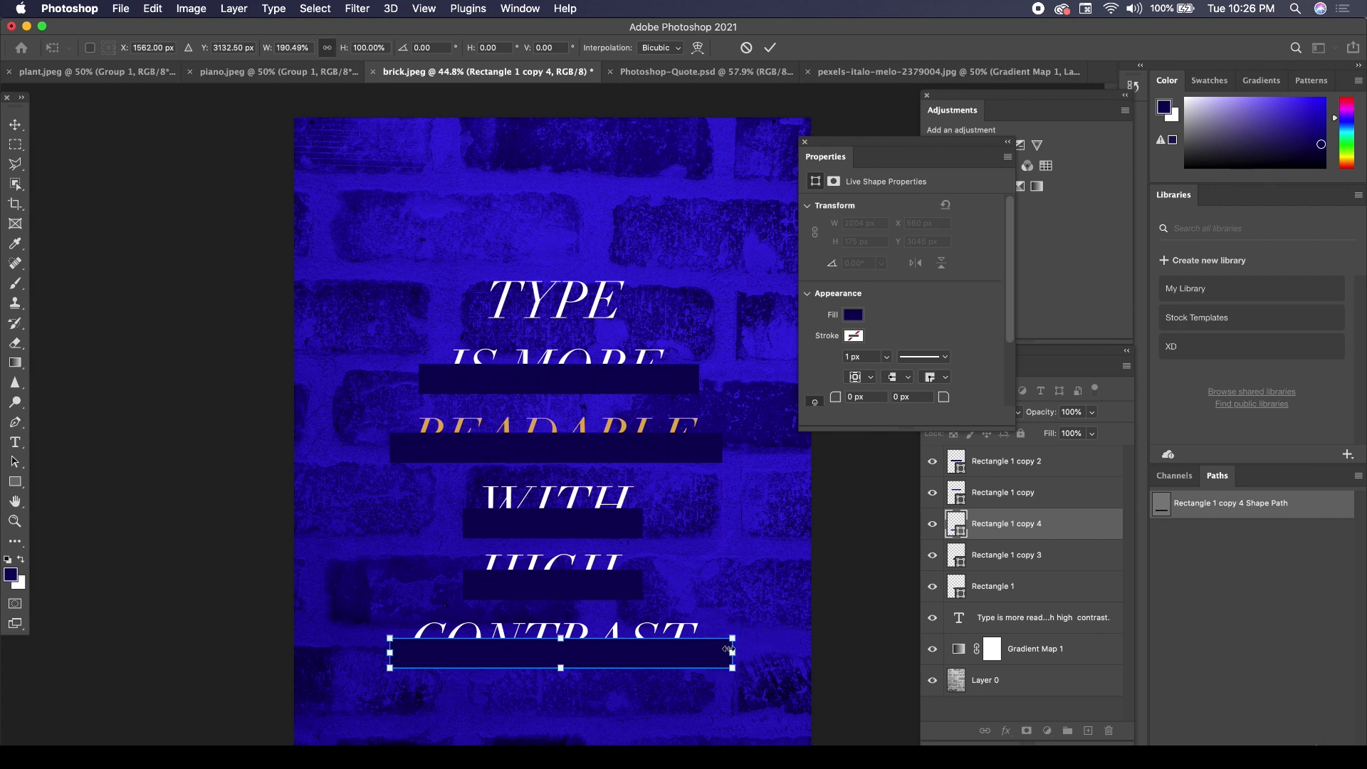
key(Return)
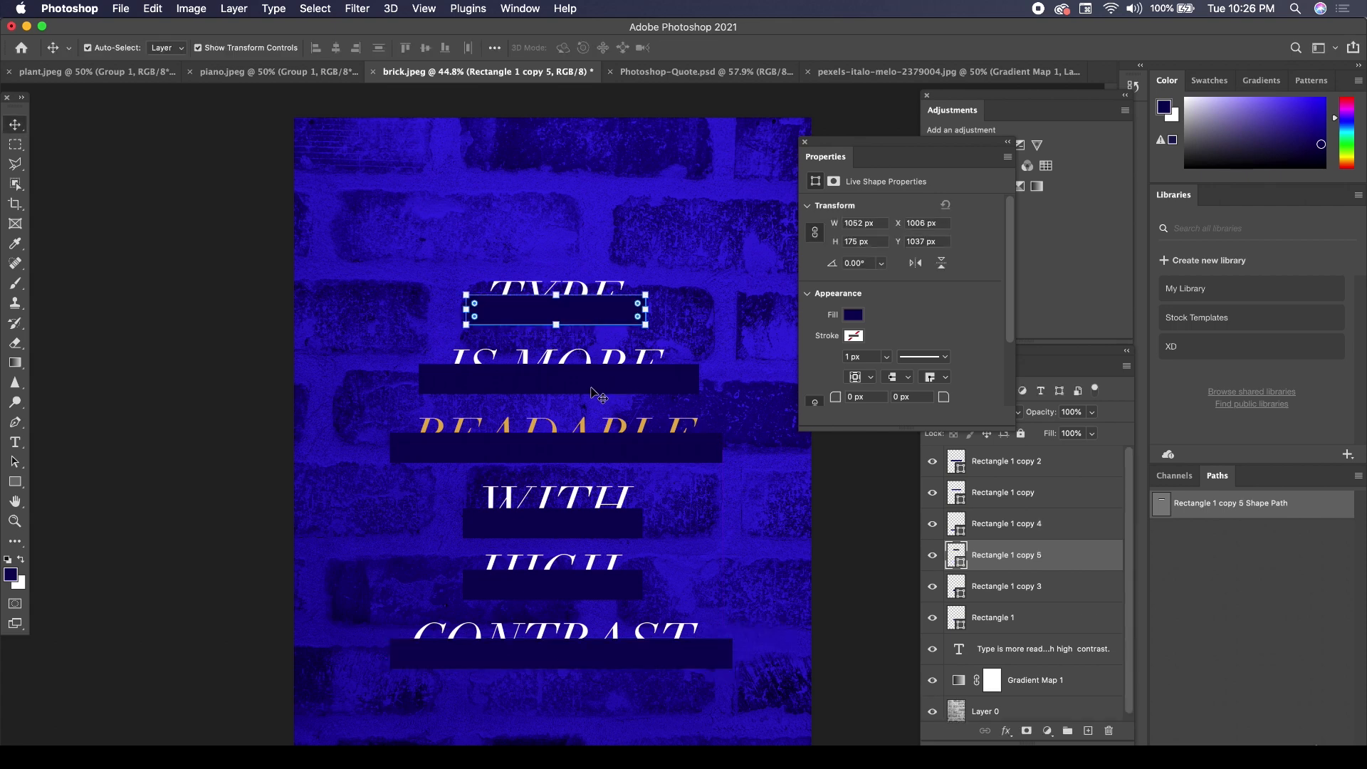
Select all six navy bars, align their horizontal centers and shift them together so they sit centered on the text lines.
shift+click(598, 394)
shift+click(580, 450)
shift+click(591, 523)
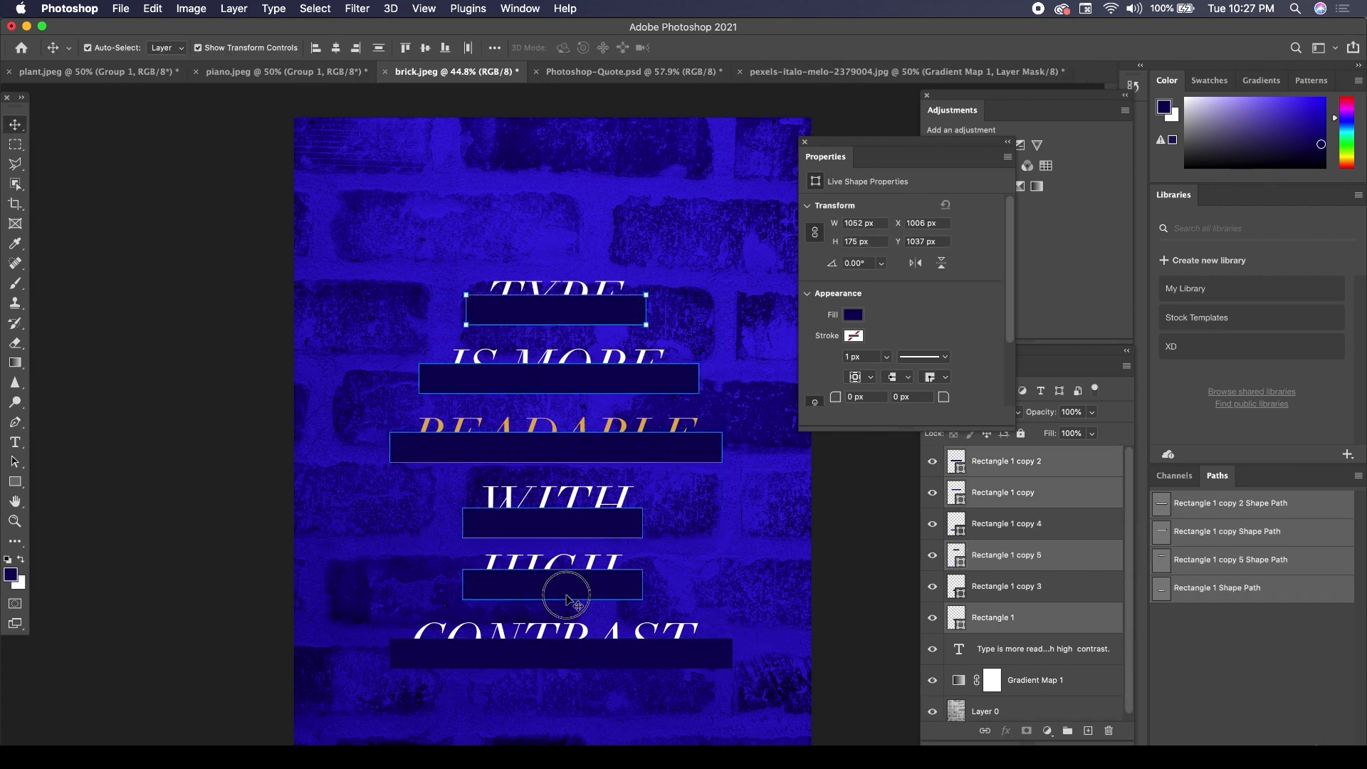
shift+click(567, 600)
shift+click(574, 653)
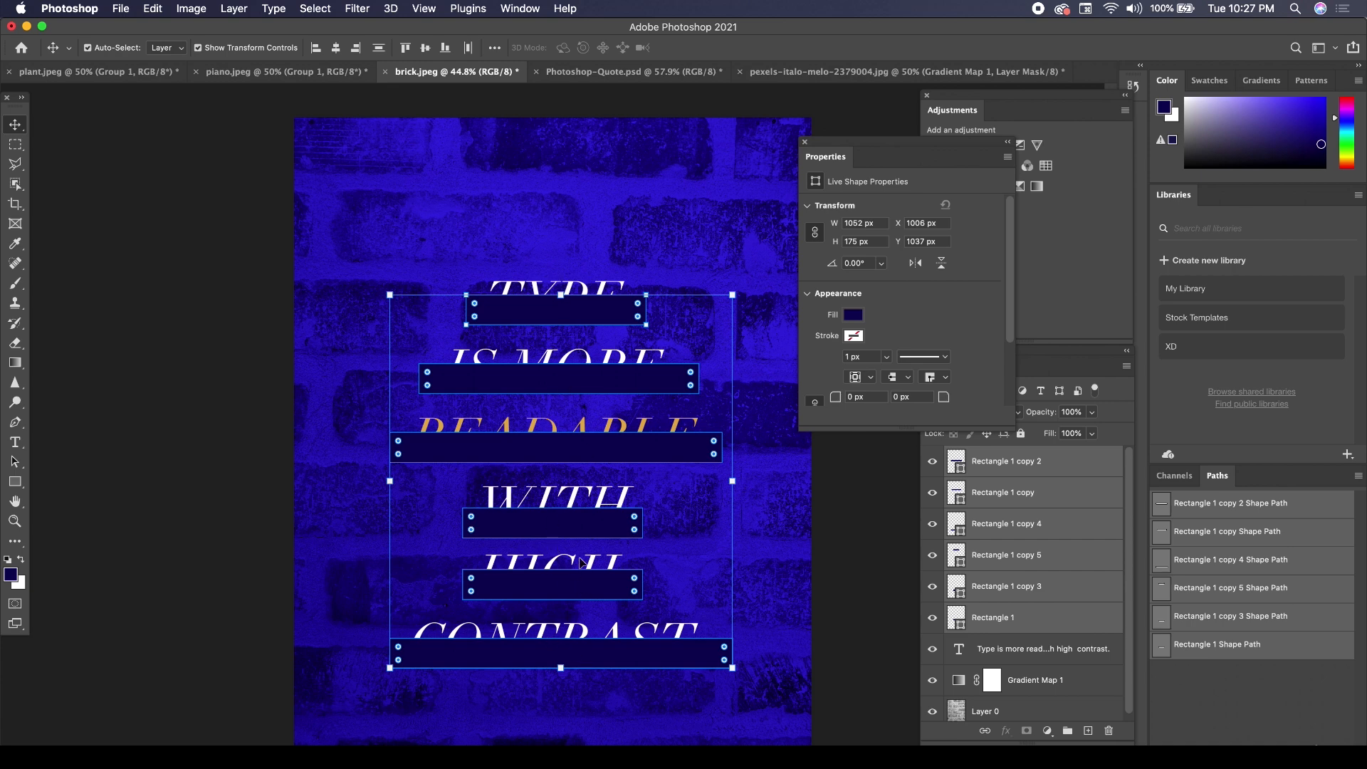
click(337, 50)
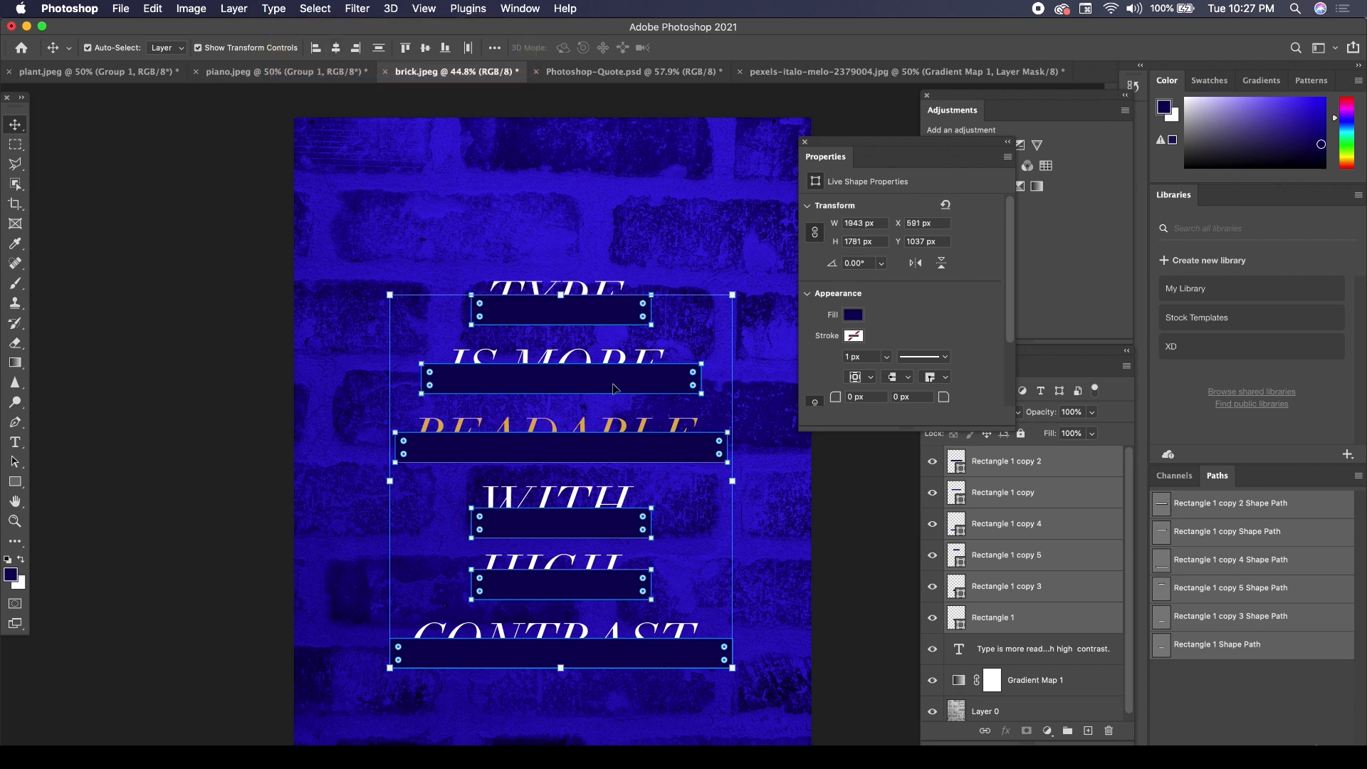
drag(602, 312, 594, 313)
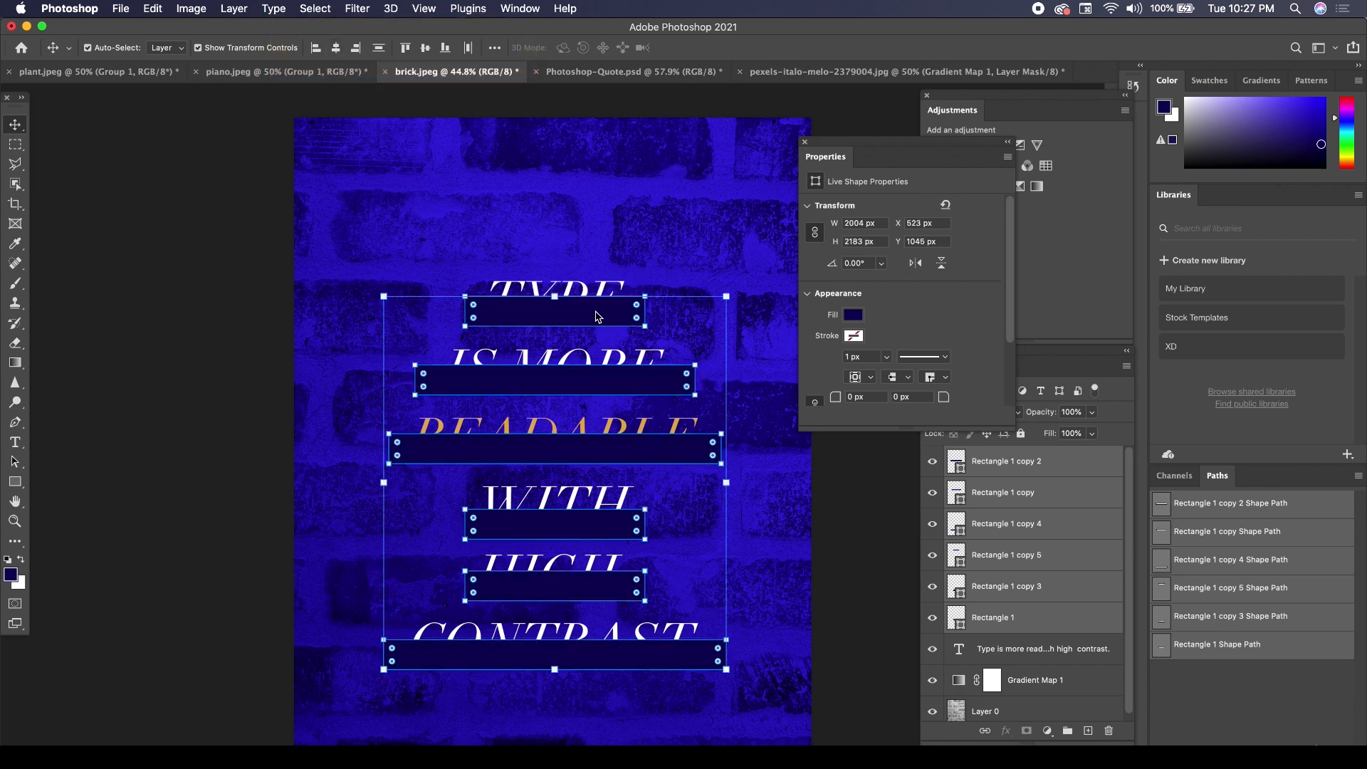
Reorder the layers so the text layer sits above all six rectangle layers.
click(1015, 467)
drag(1015, 468, 1035, 653)
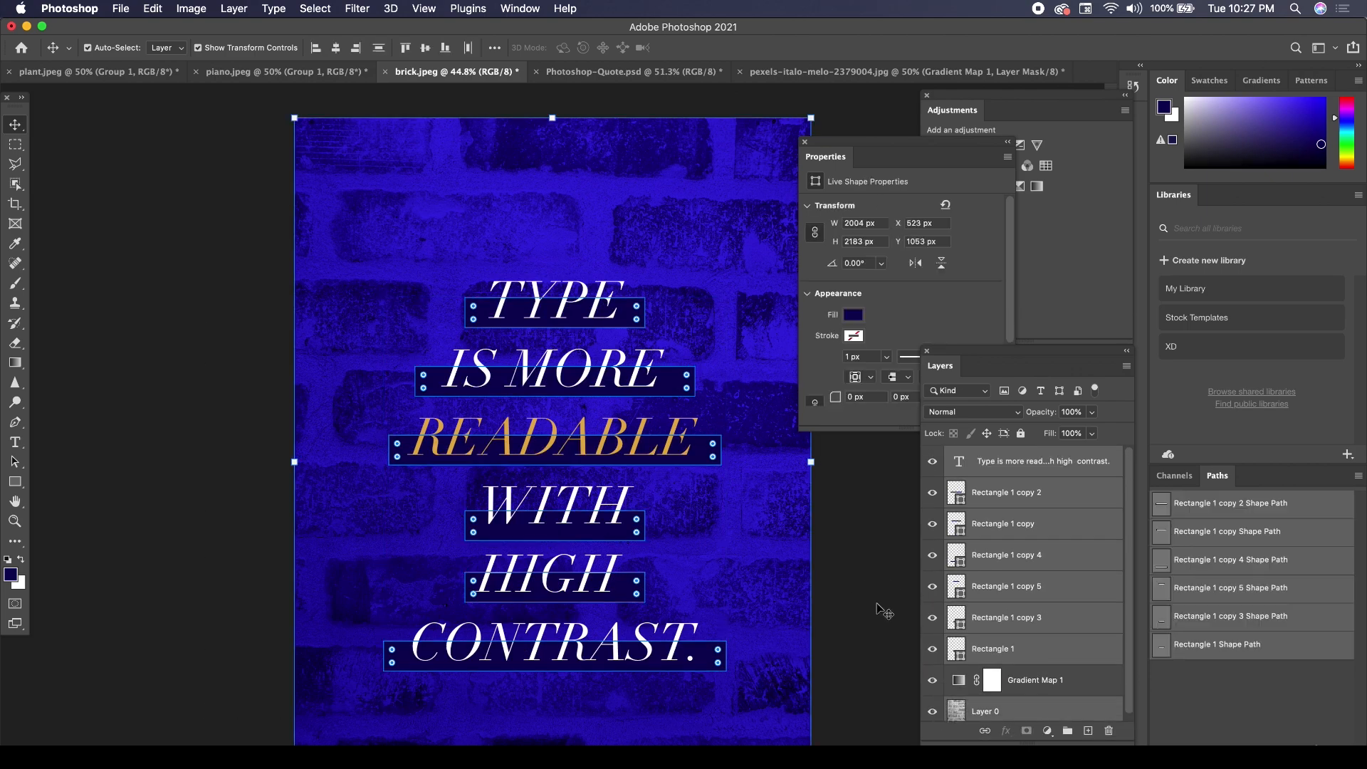
Lock the brick photo's Layer 0, move the text together with its six bars up about 64 px, and deselect them.
click(797, 570)
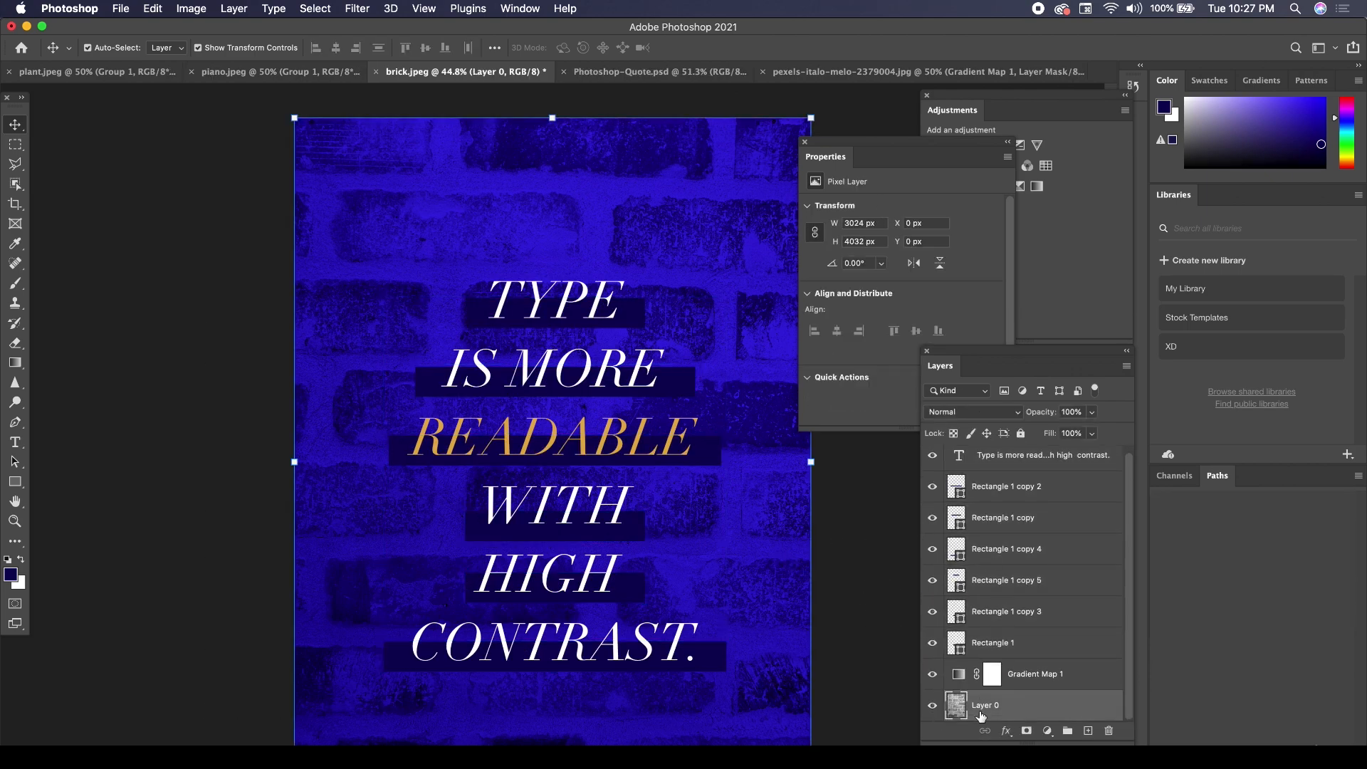
click(1021, 433)
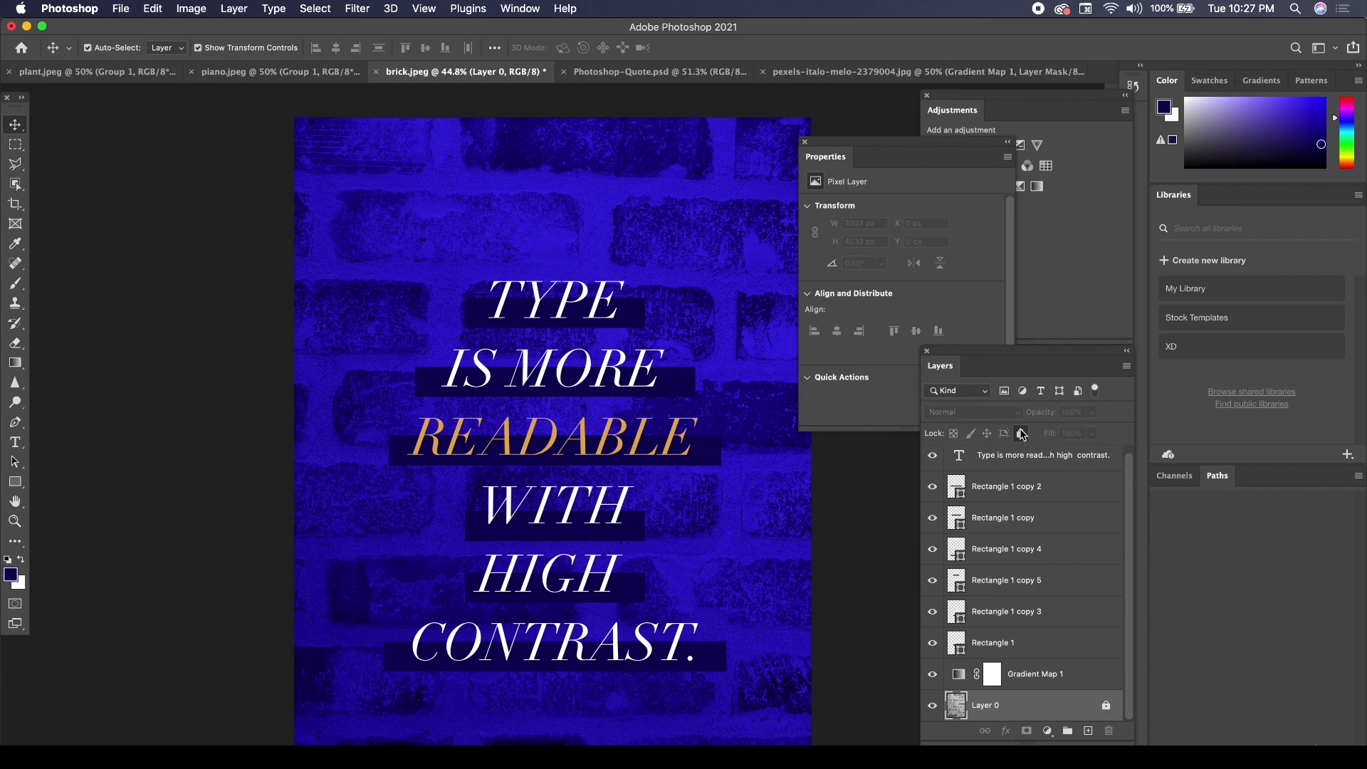
drag(208, 175, 817, 726)
mouse_move(609, 383)
mouse_down()
mouse_move(592, 356)
mouse_move(624, 373)
mouse_move(620, 391)
mouse_move(652, 377)
mouse_move(625, 387)
mouse_move(619, 370)
mouse_move(609, 398)
mouse_move(611, 373)
mouse_up()
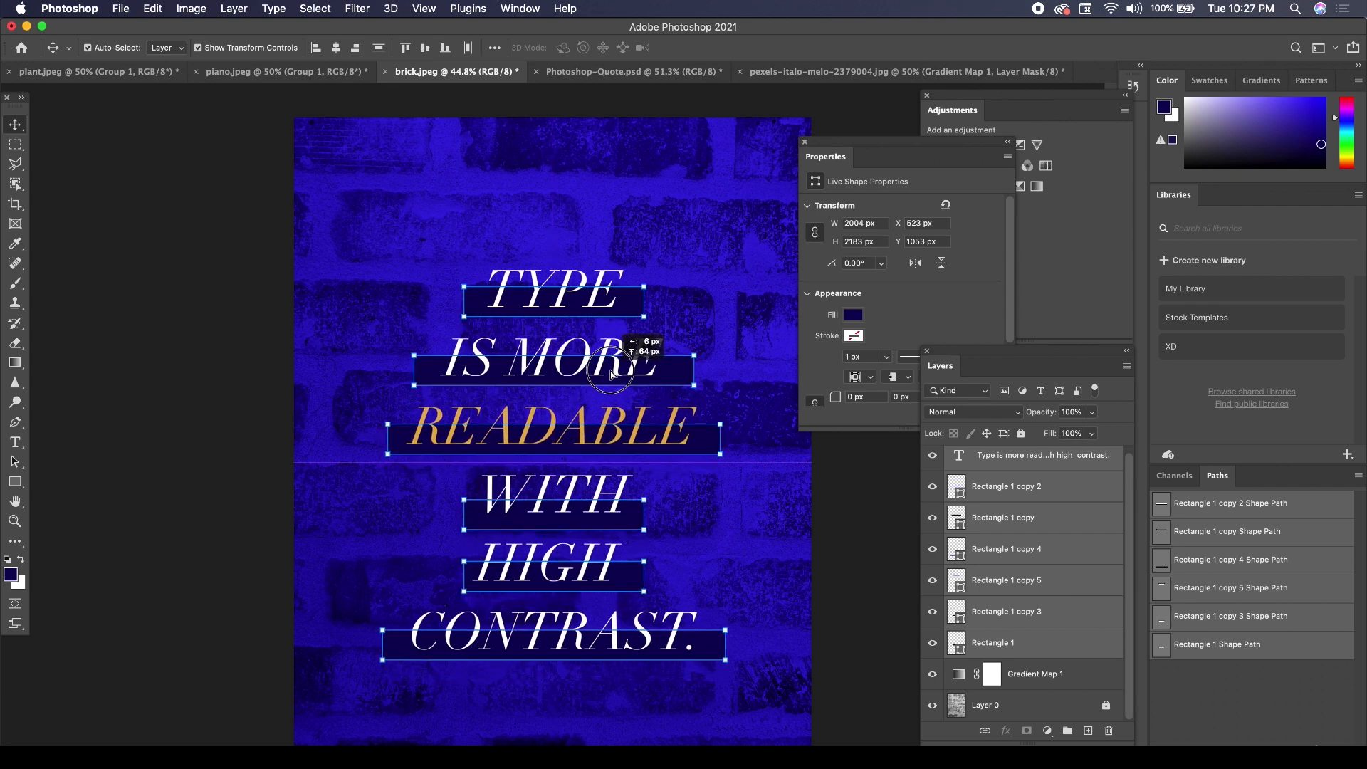
drag(611, 373, 611, 374)
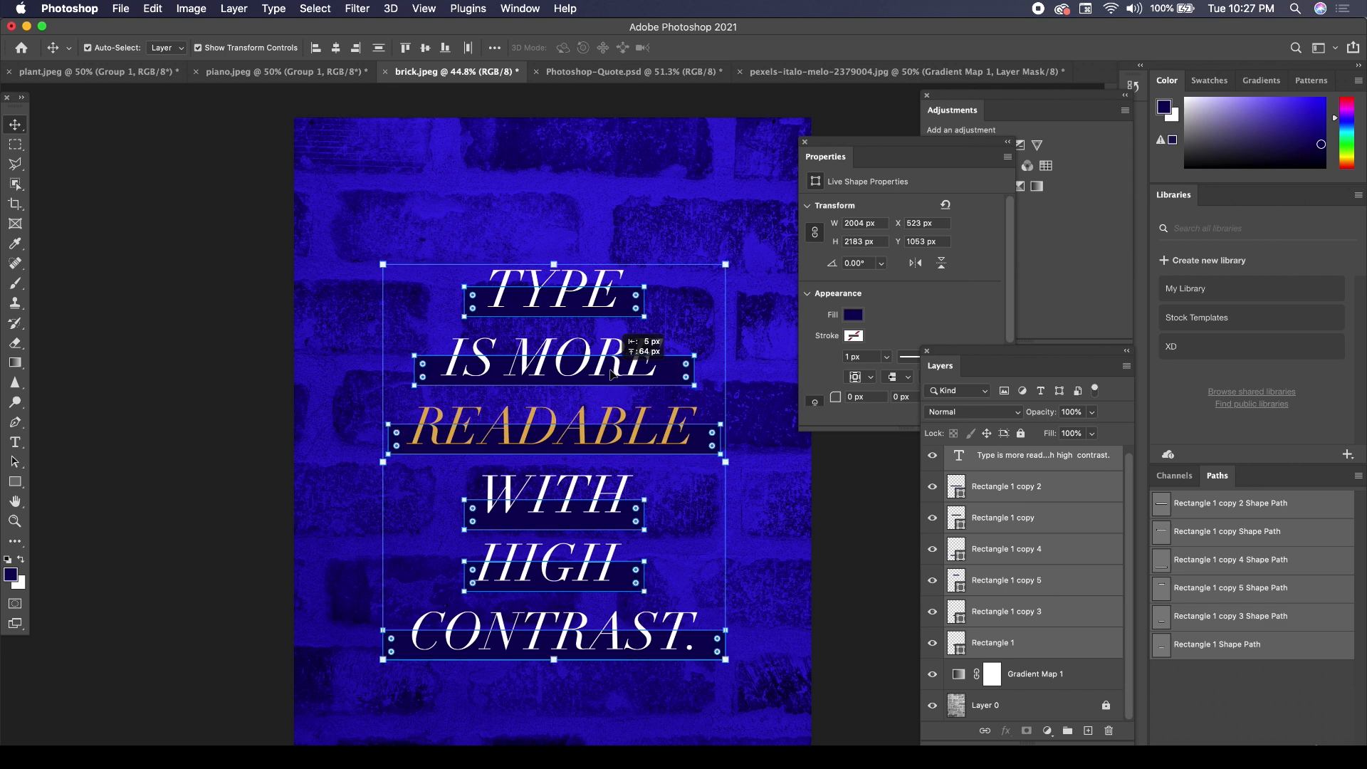
click(872, 550)
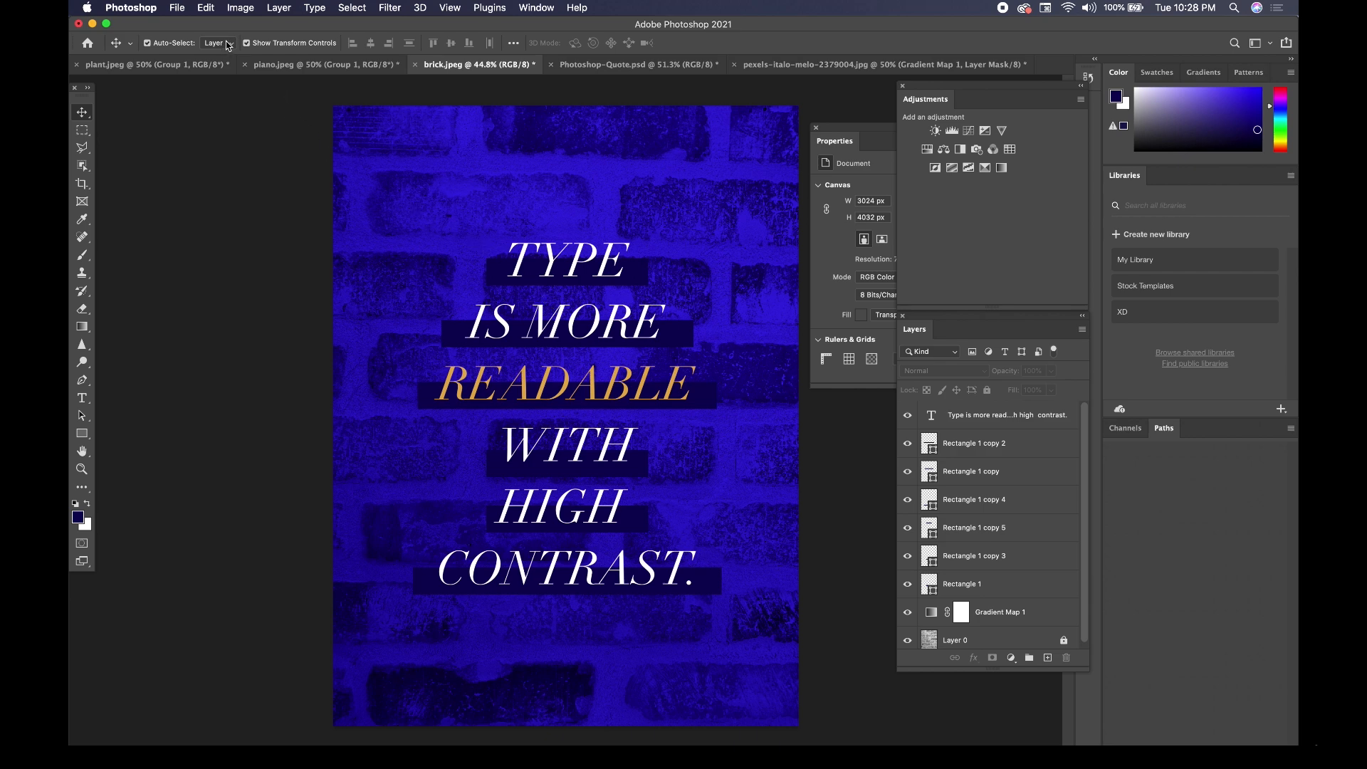
Create a new blank document of 1080 x 1080 px at 300 ppi in RGB color with a white background.
click(178, 4)
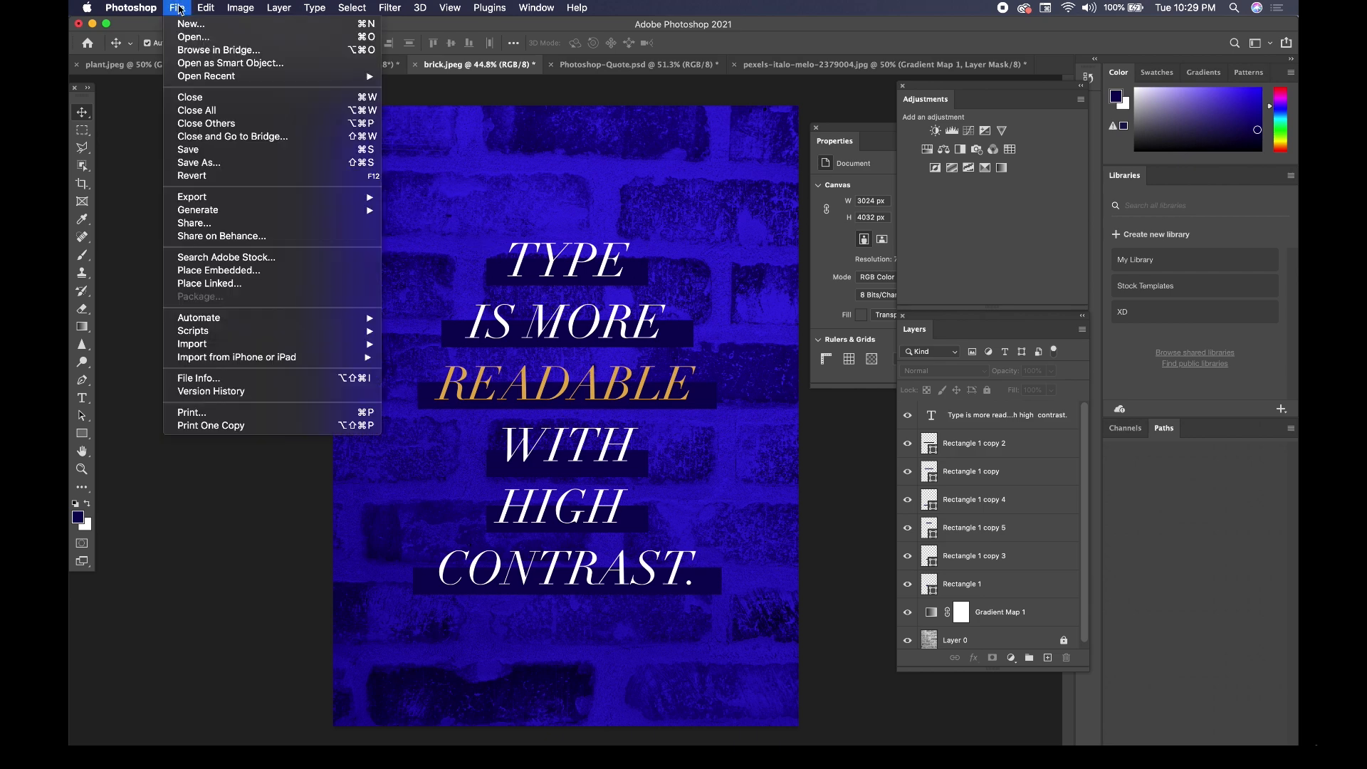
click(188, 25)
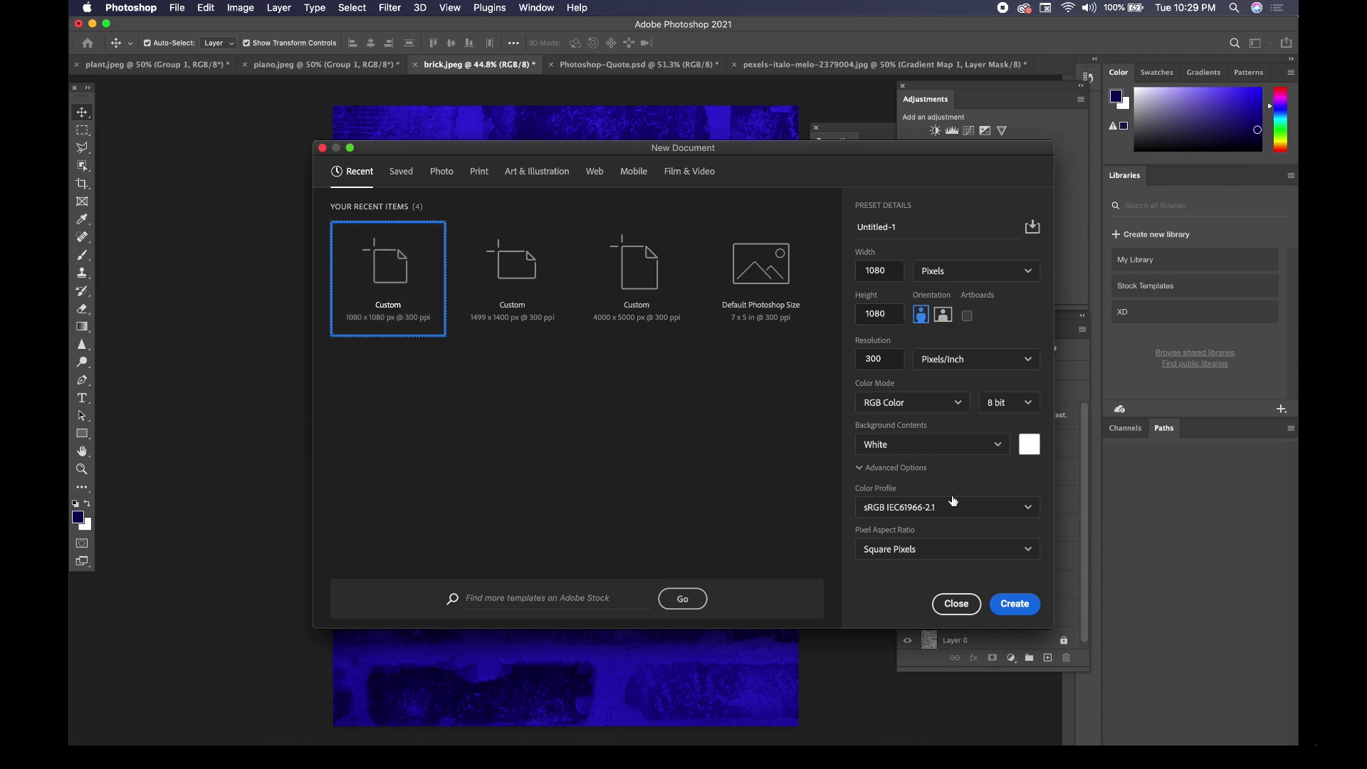
click(1020, 604)
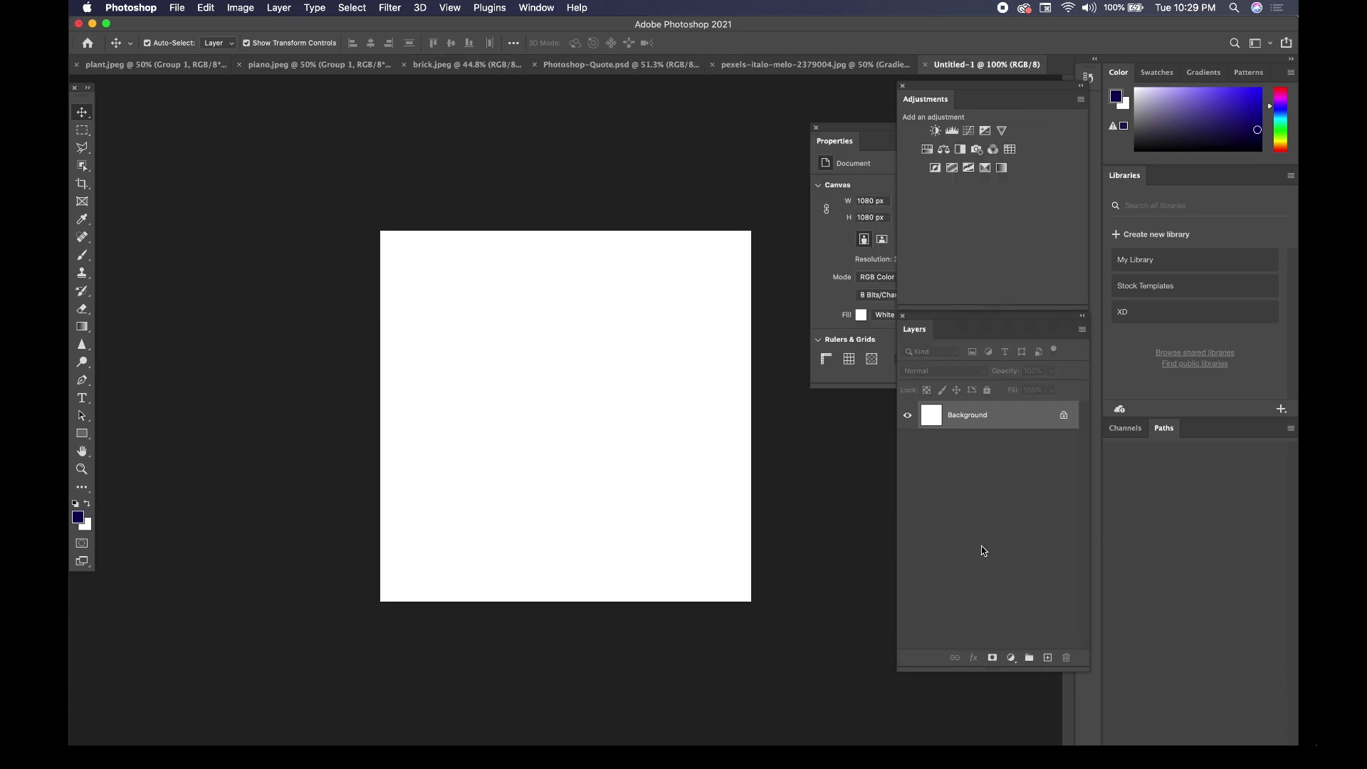
Return to the brick.jpeg document and unlock its photo layer, Layer 0.
click(470, 64)
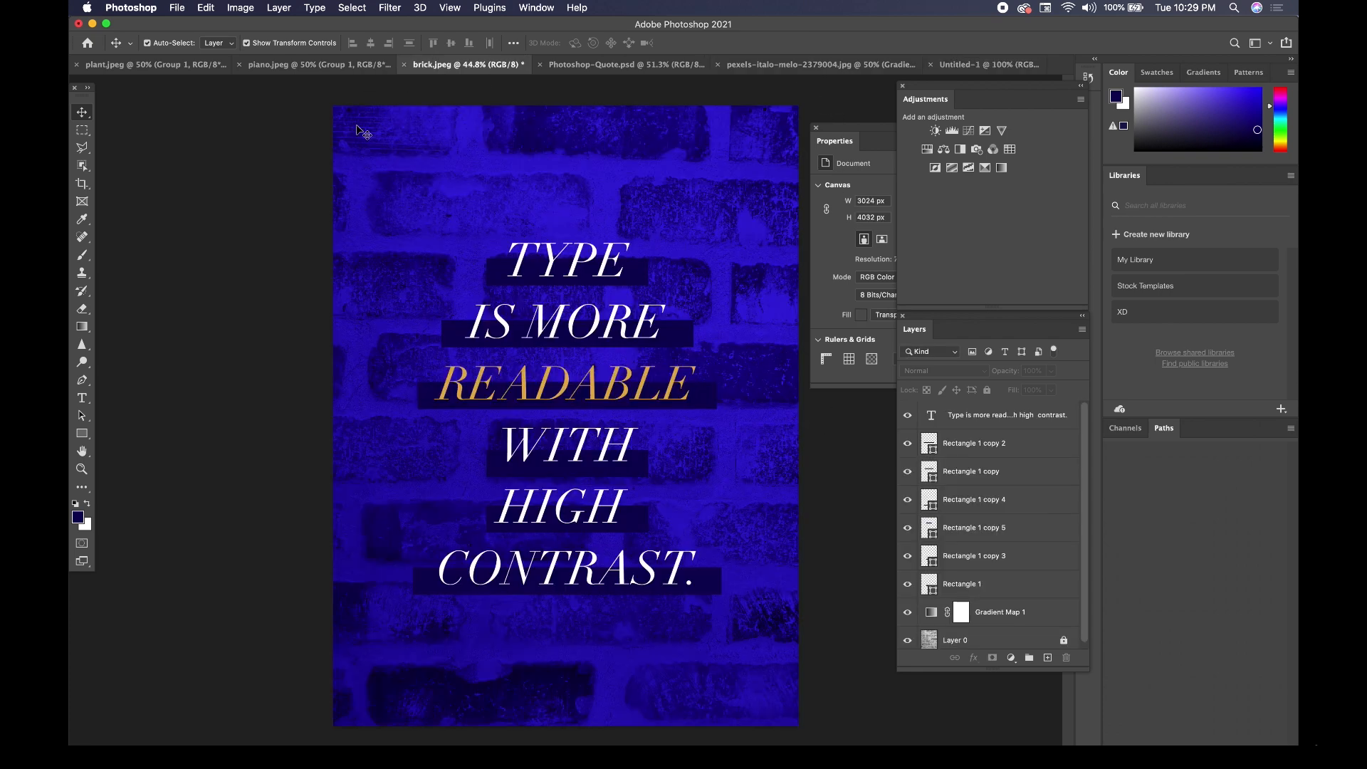
scroll(1026, 638, down, 1)
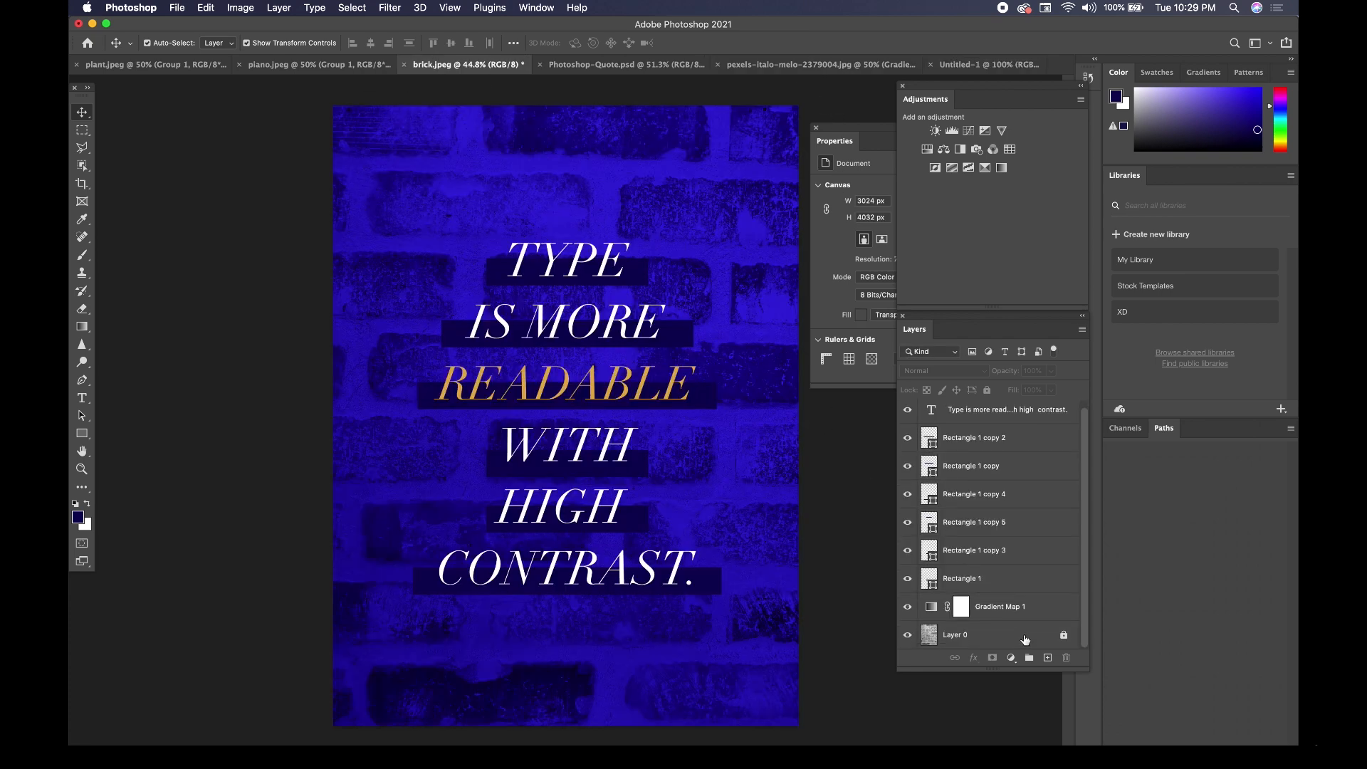
click(1026, 639)
click(988, 392)
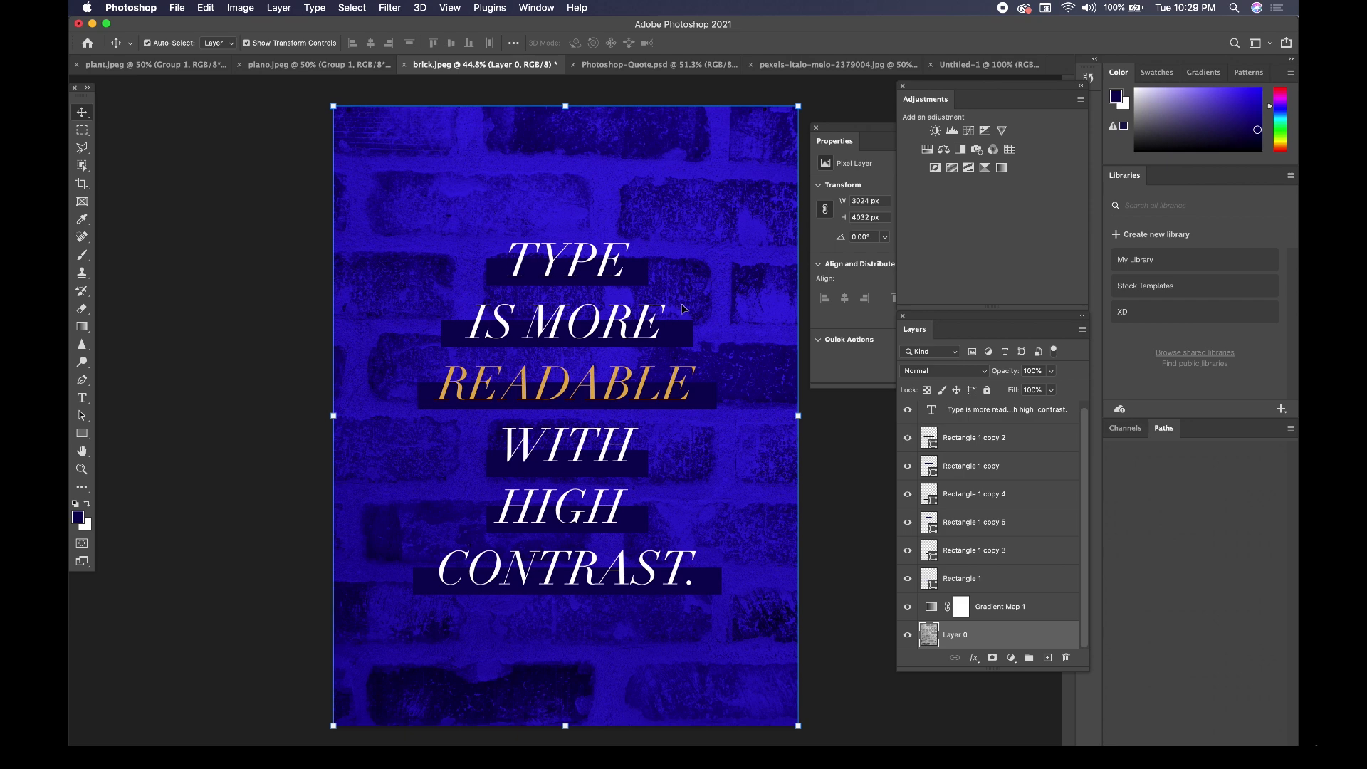
Try to select the brick photo, the text and all six bars together on the canvas.
scroll(1018, 566, up, 1)
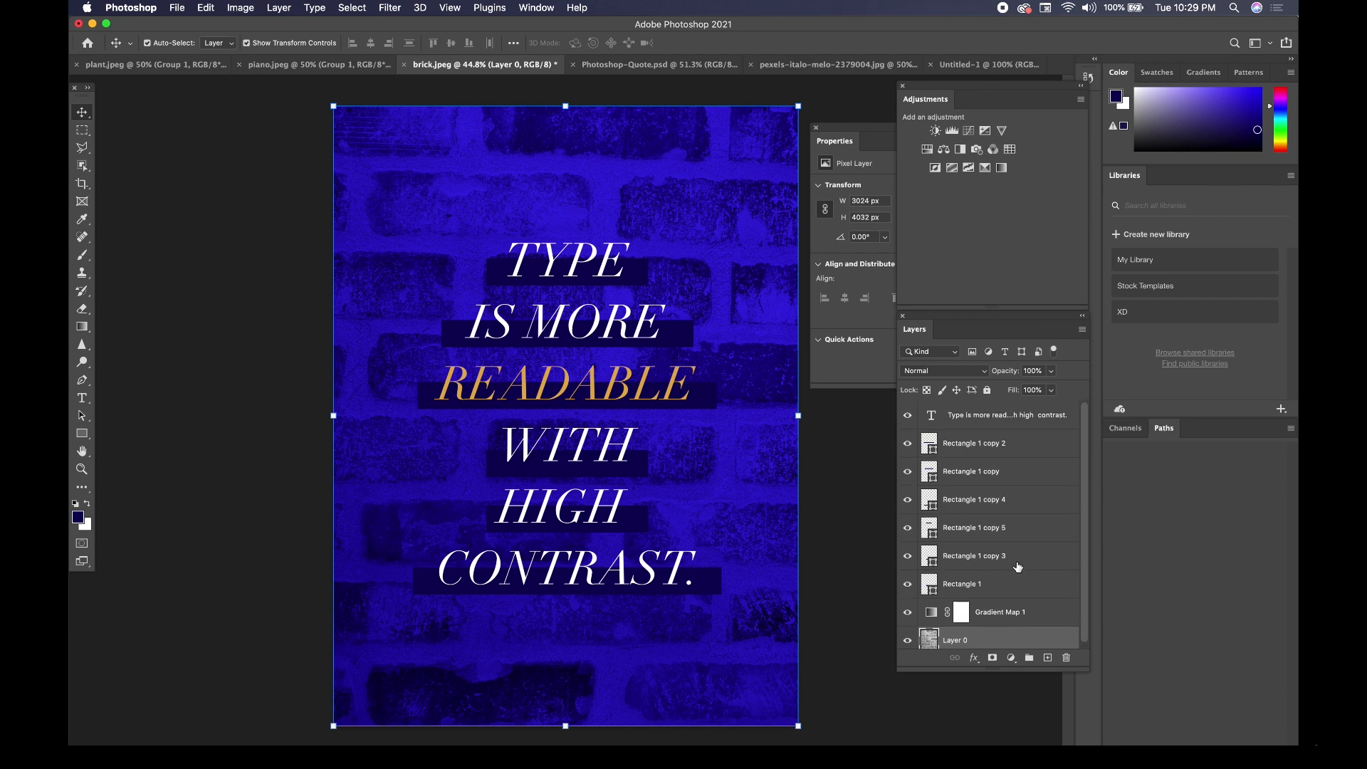
drag(259, 113, 252, 156)
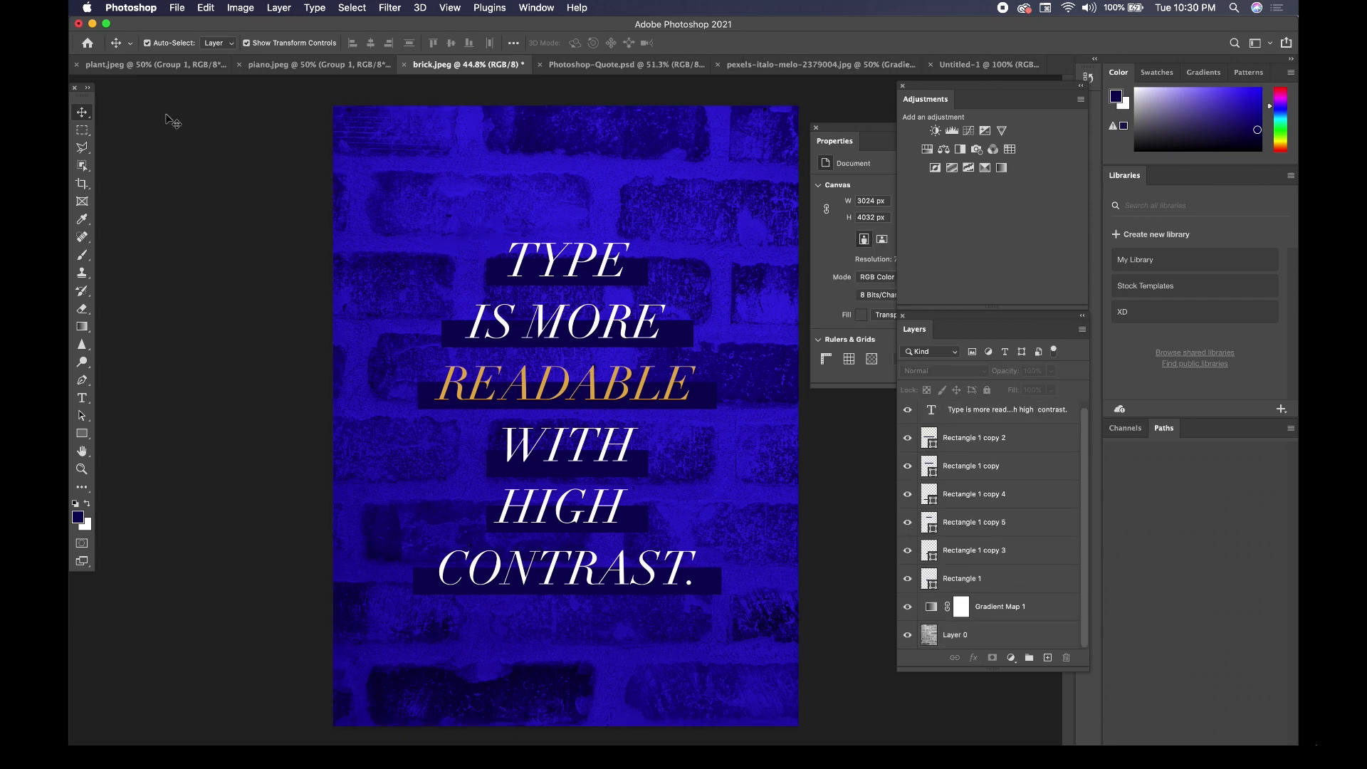
drag(251, 108, 854, 732)
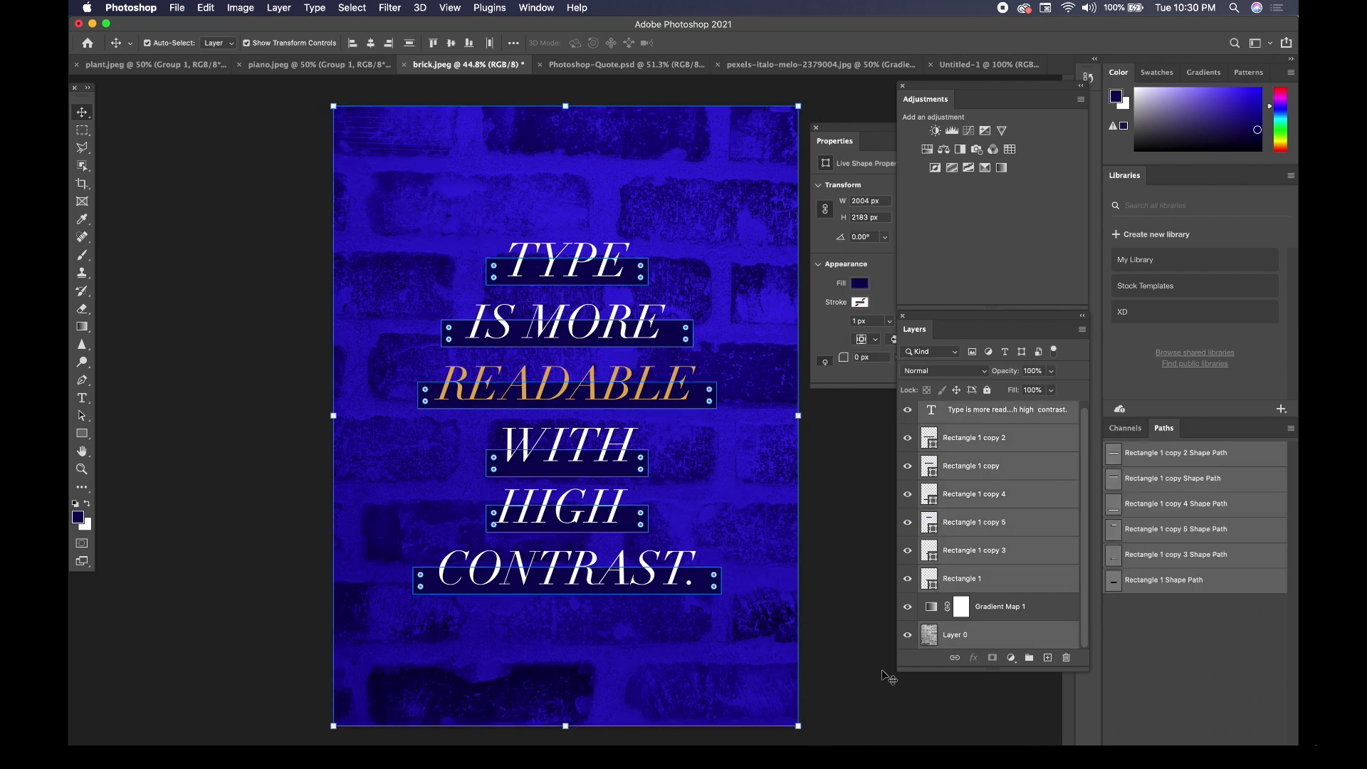
Select every layer from Layer 0 up to the text layer, including Gradient Map 1, and copy them.
click(1000, 639)
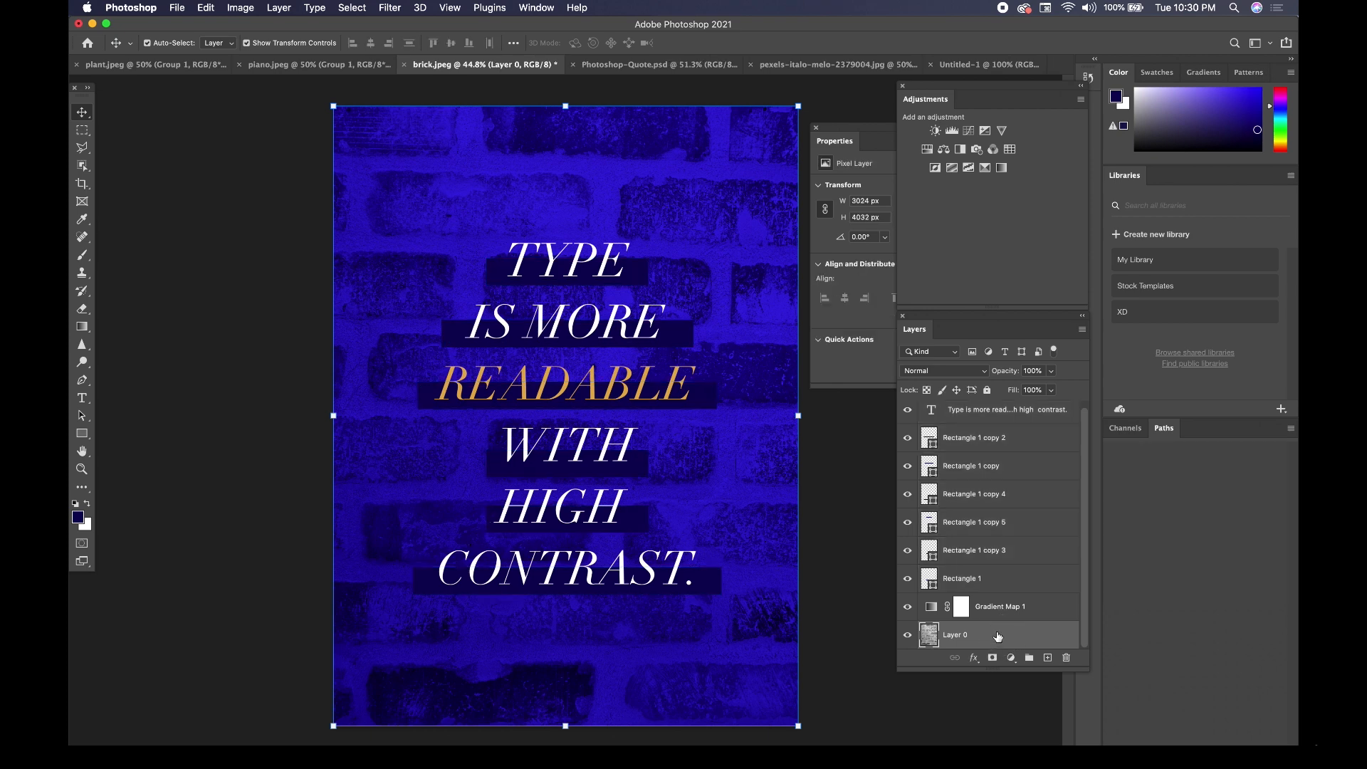
scroll(998, 560, up, 1)
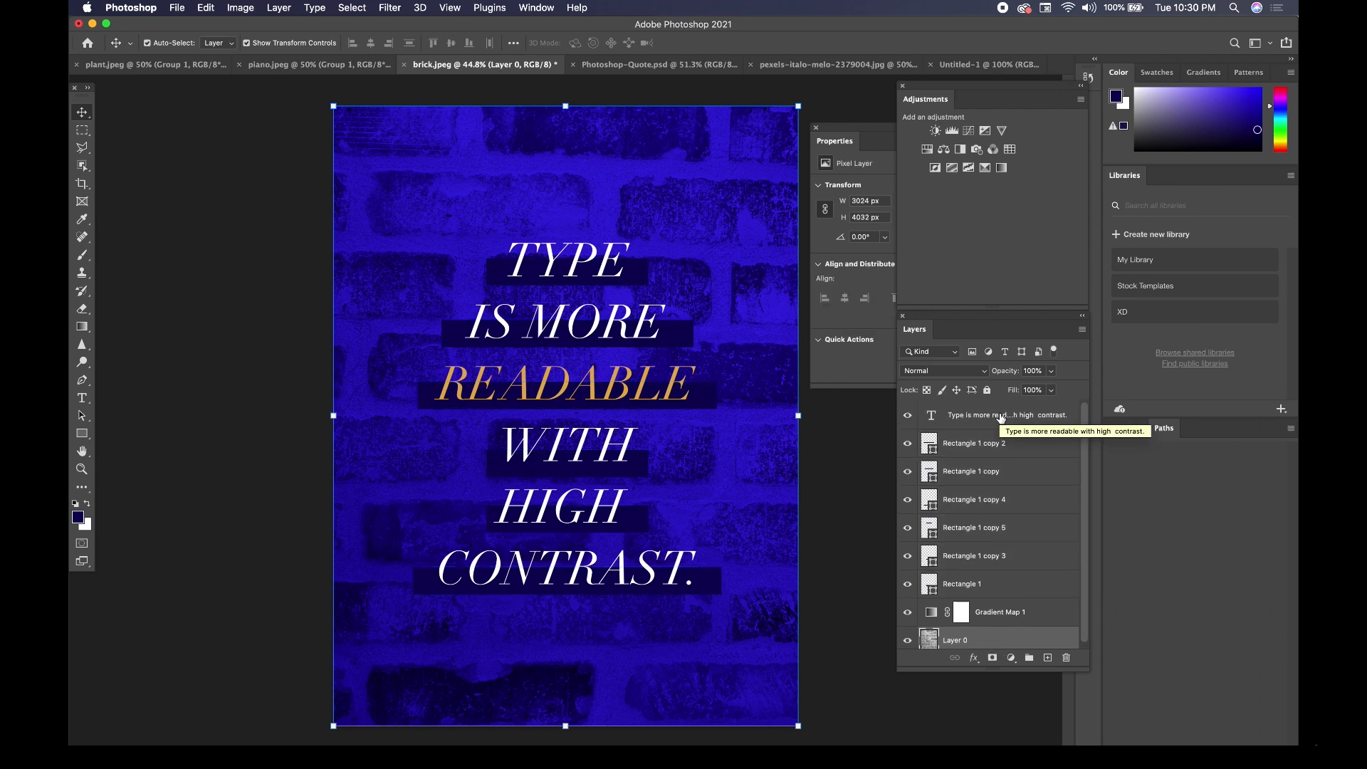
shift+click(1001, 419)
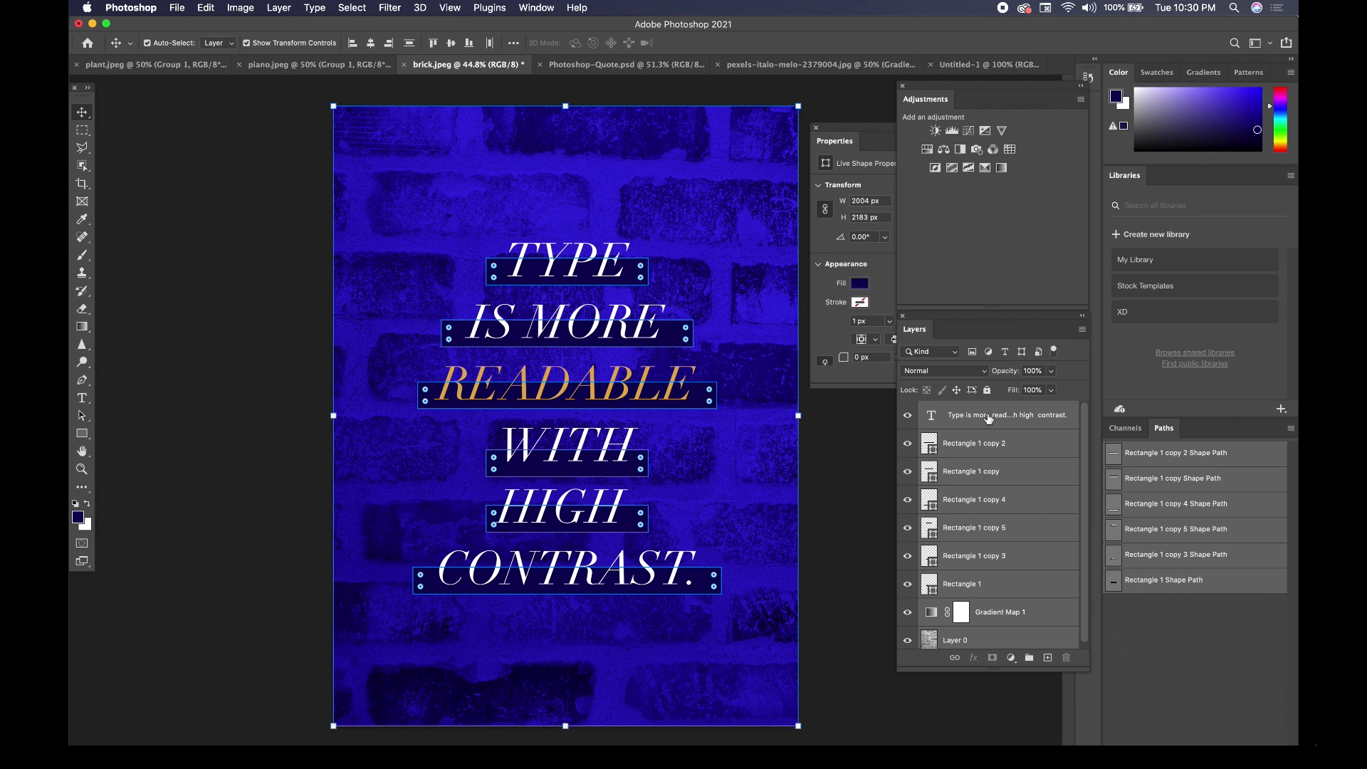
click(206, 8)
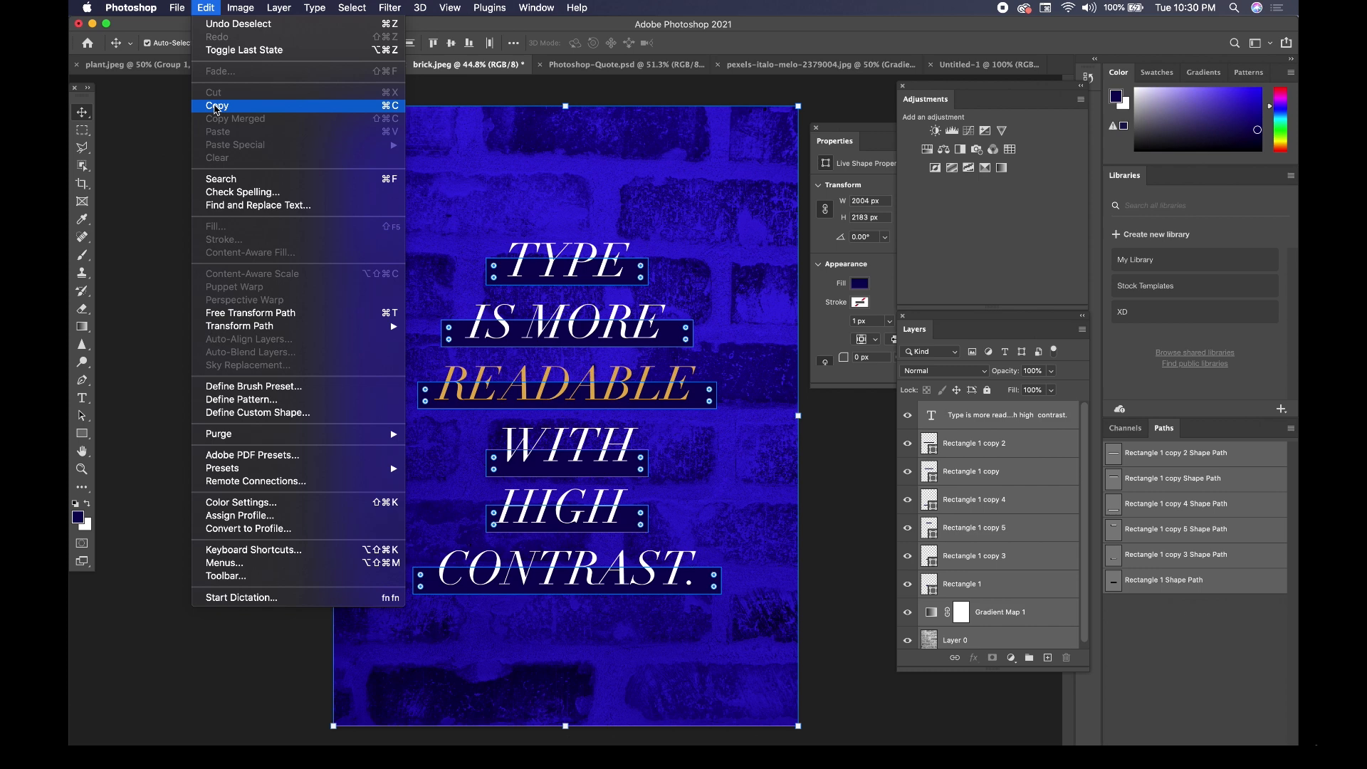
click(217, 107)
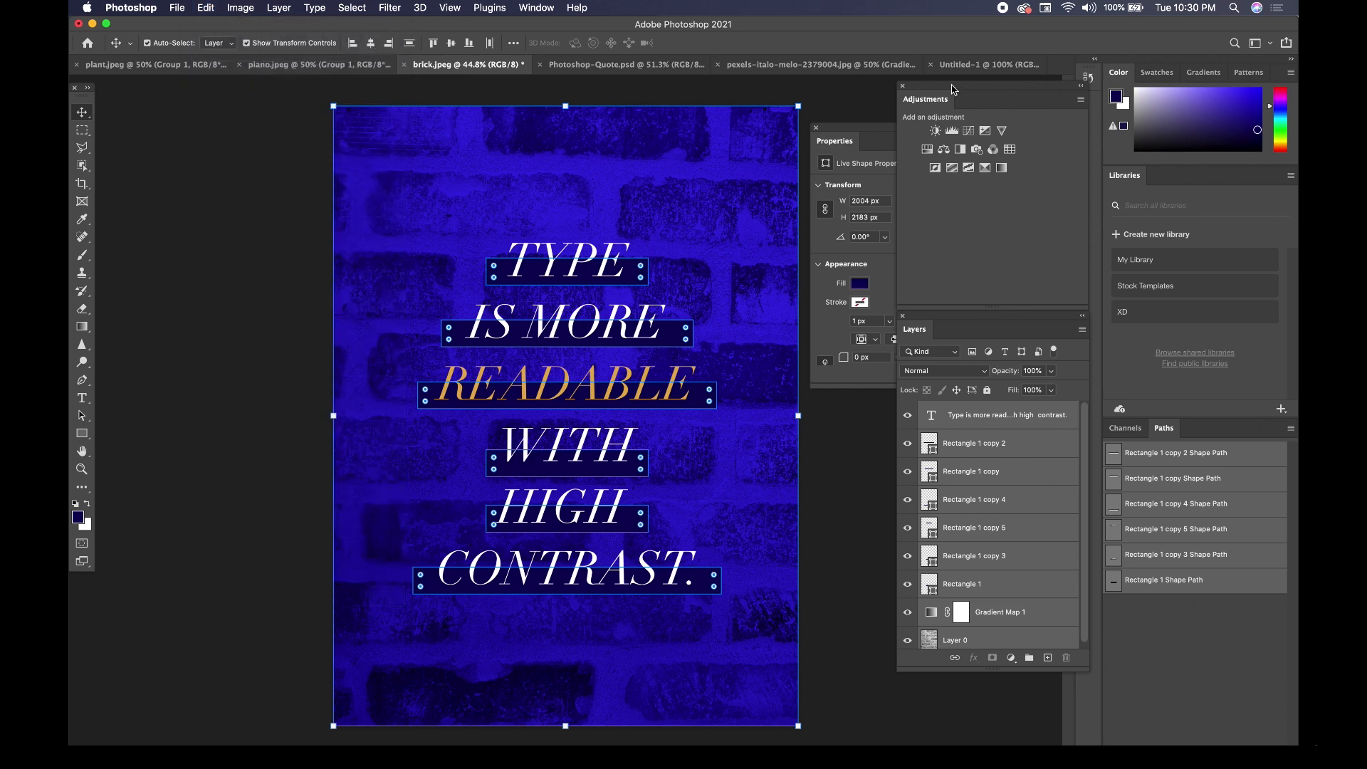
Paste the copied layers into the blank Untitled-1 document.
click(964, 66)
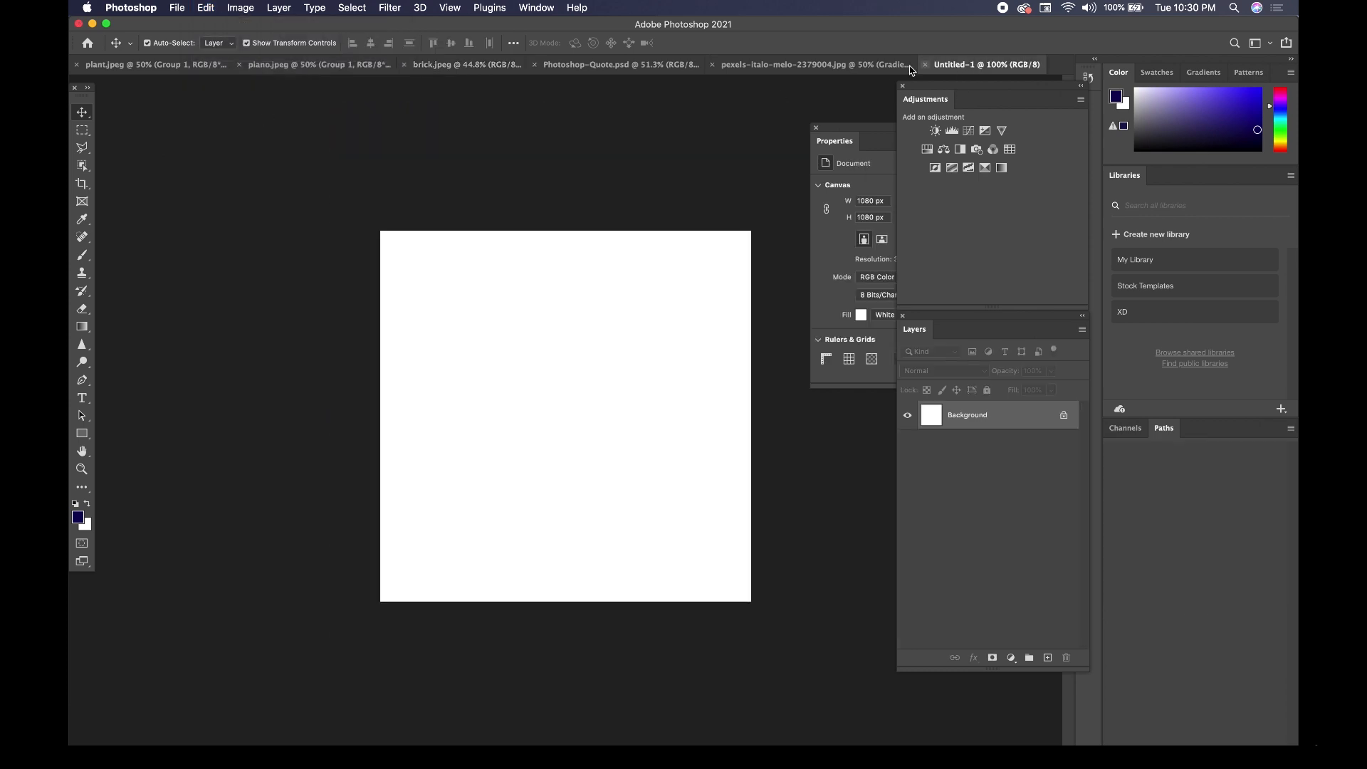
click(206, 7)
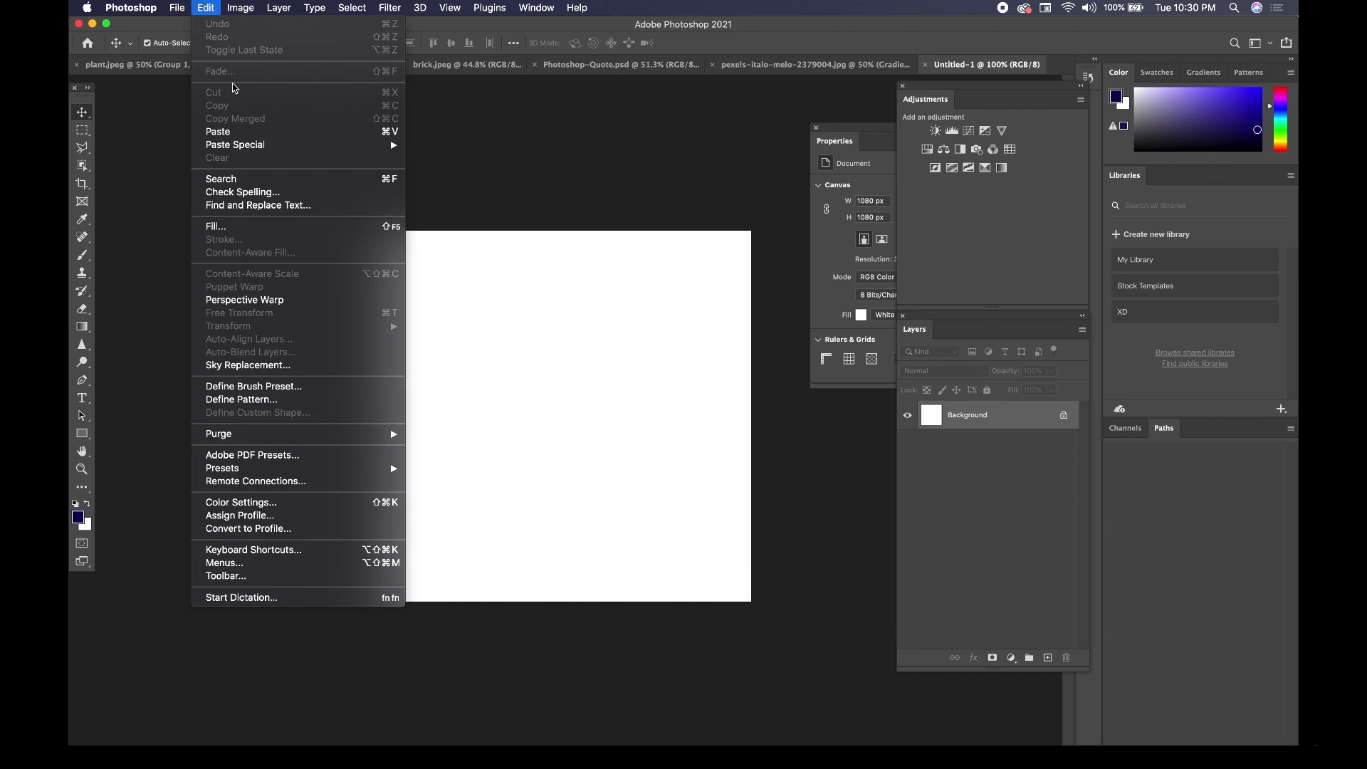
click(232, 133)
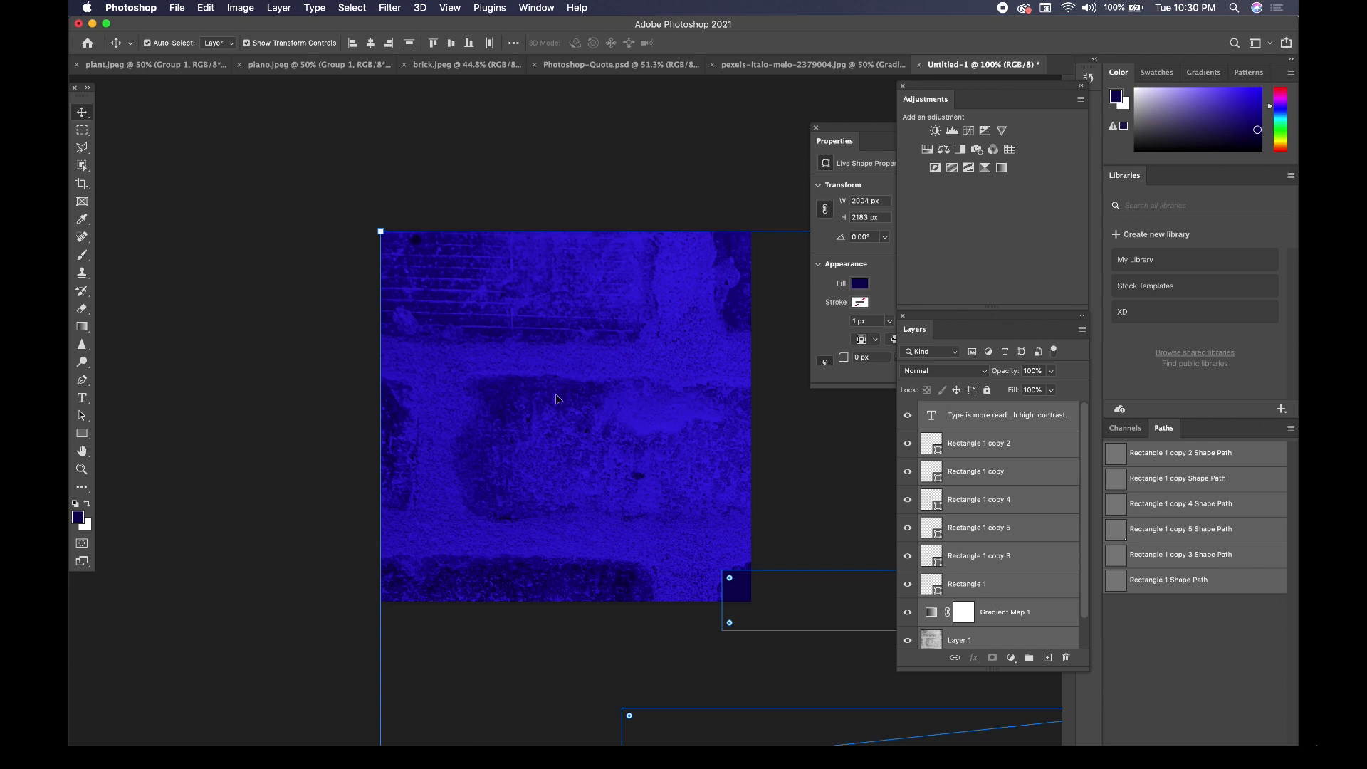
Scale the pasted brick design down proportionally to about 30.73% and move it up about 36 px.
scroll(557, 404, down, 5)
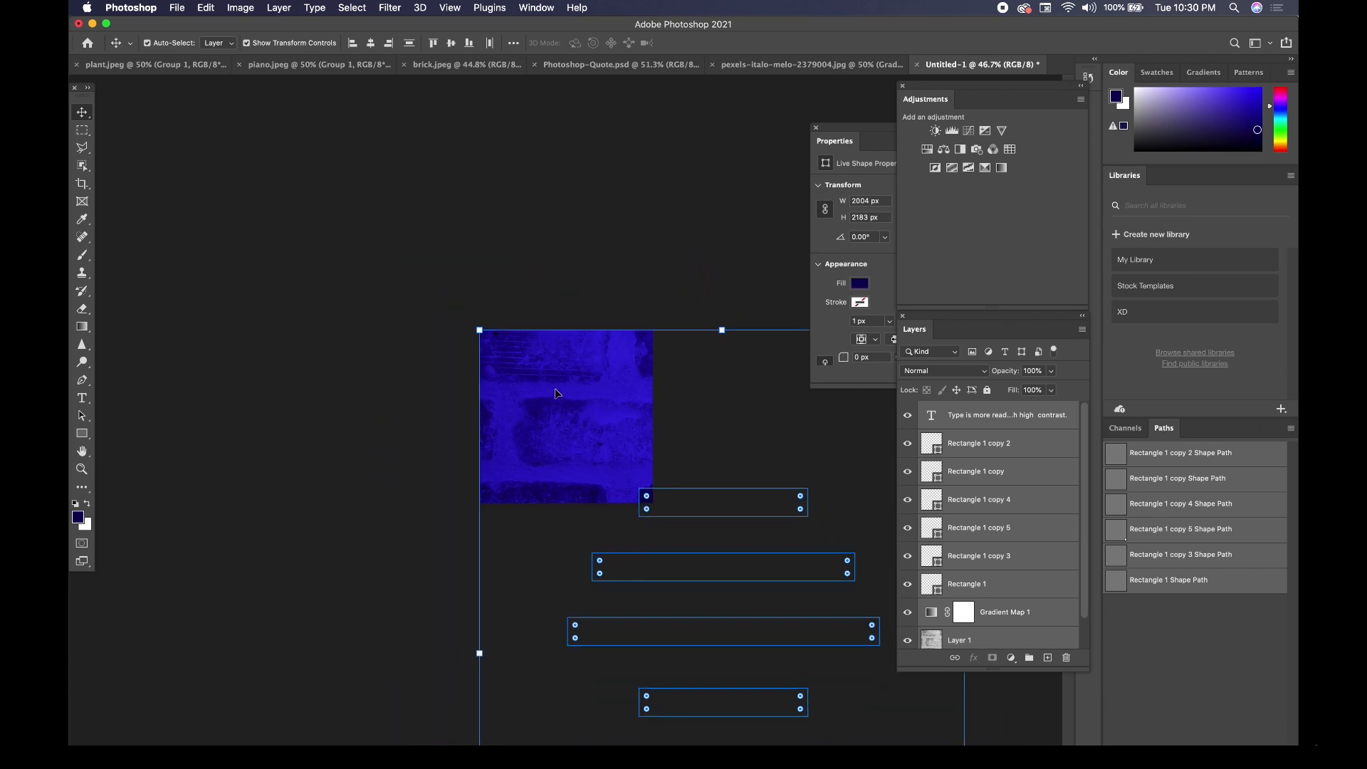
scroll(555, 393, down, 5)
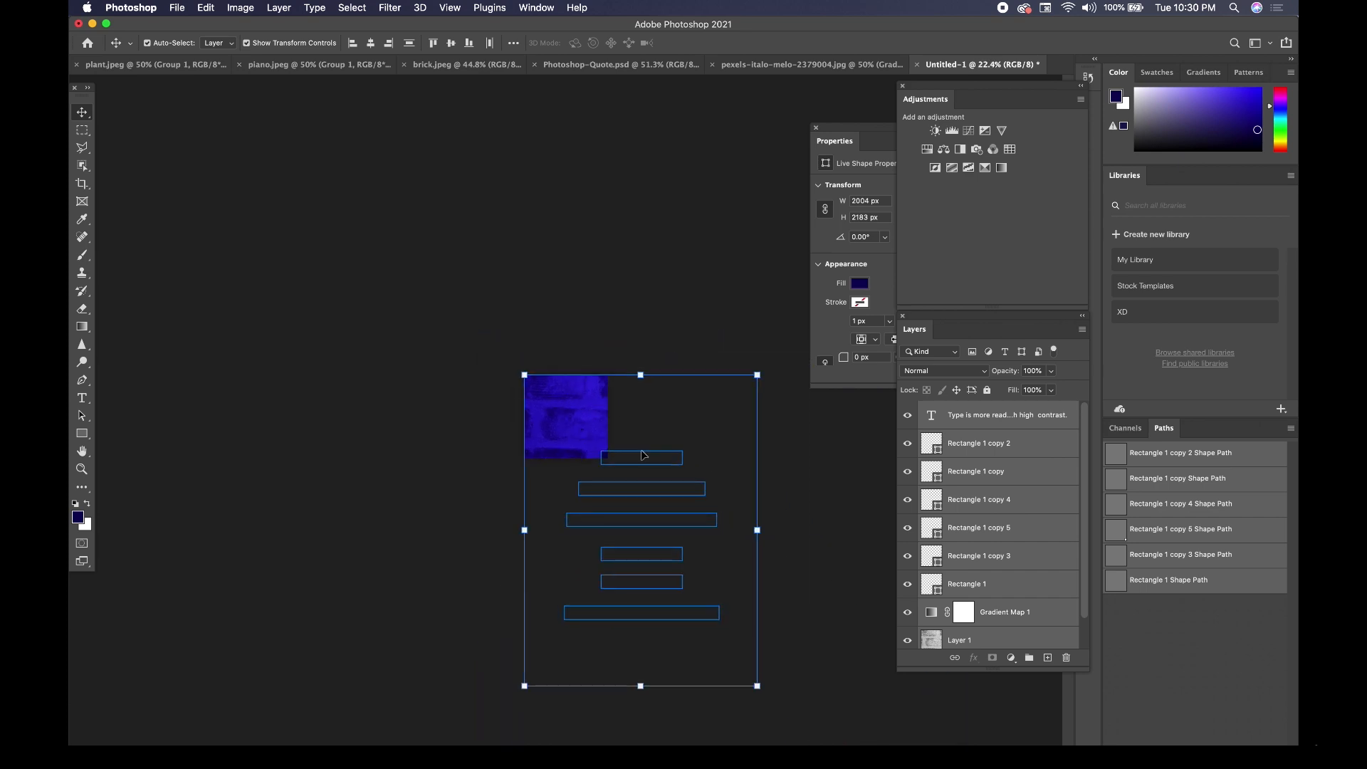
drag(759, 687, 598, 454)
scroll(569, 416, up, 6)
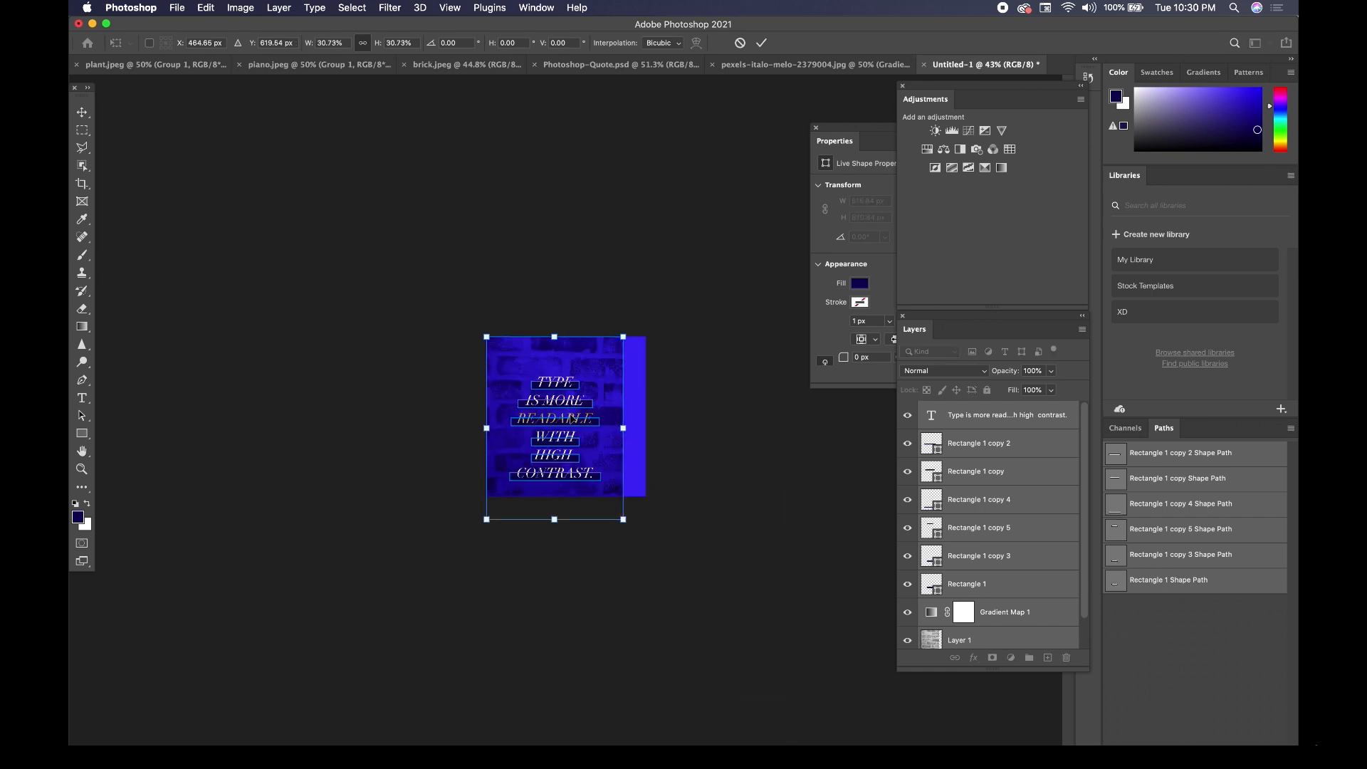
scroll(579, 425, up, 6)
drag(594, 444, 596, 432)
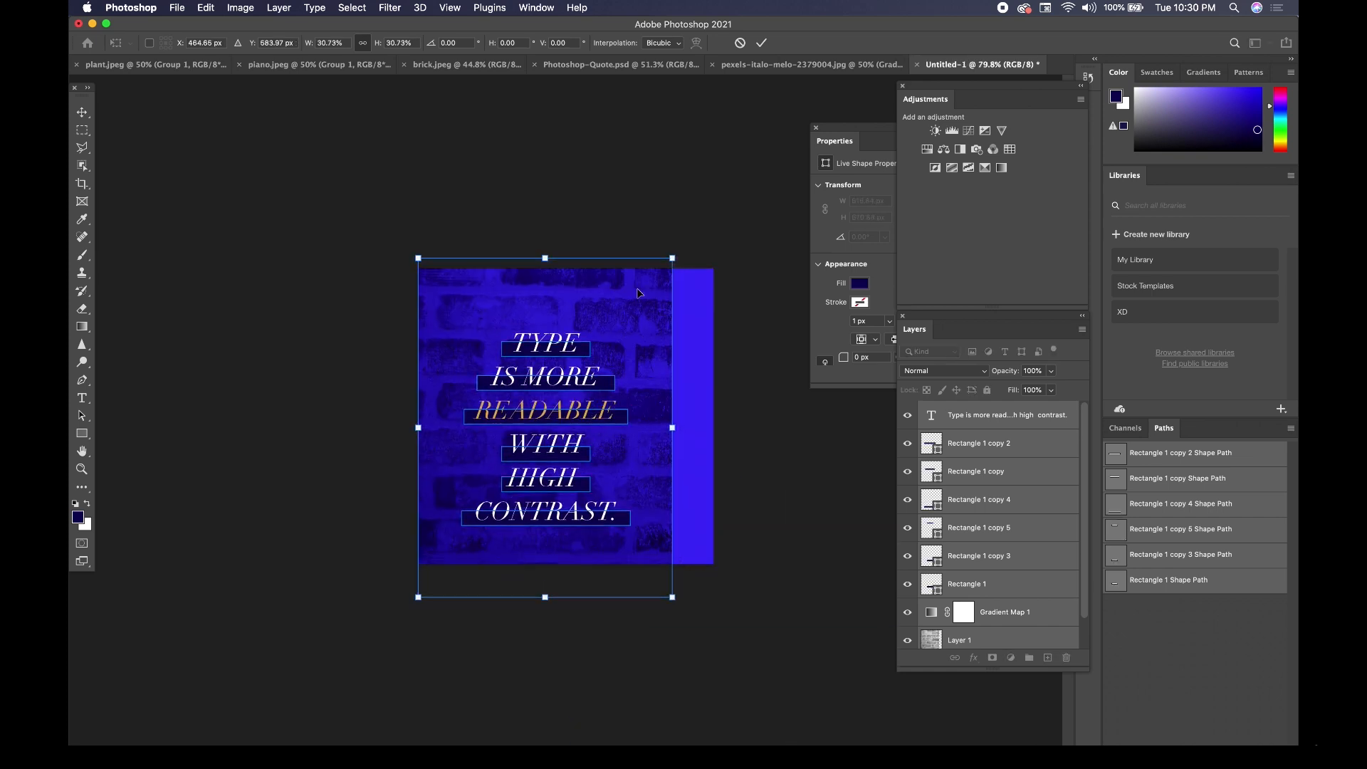
Enlarge the pasted design until it covers the whole square canvas, center it both ways, apply the transform and deselect the layers.
drag(669, 256, 755, 198)
drag(636, 292, 650, 343)
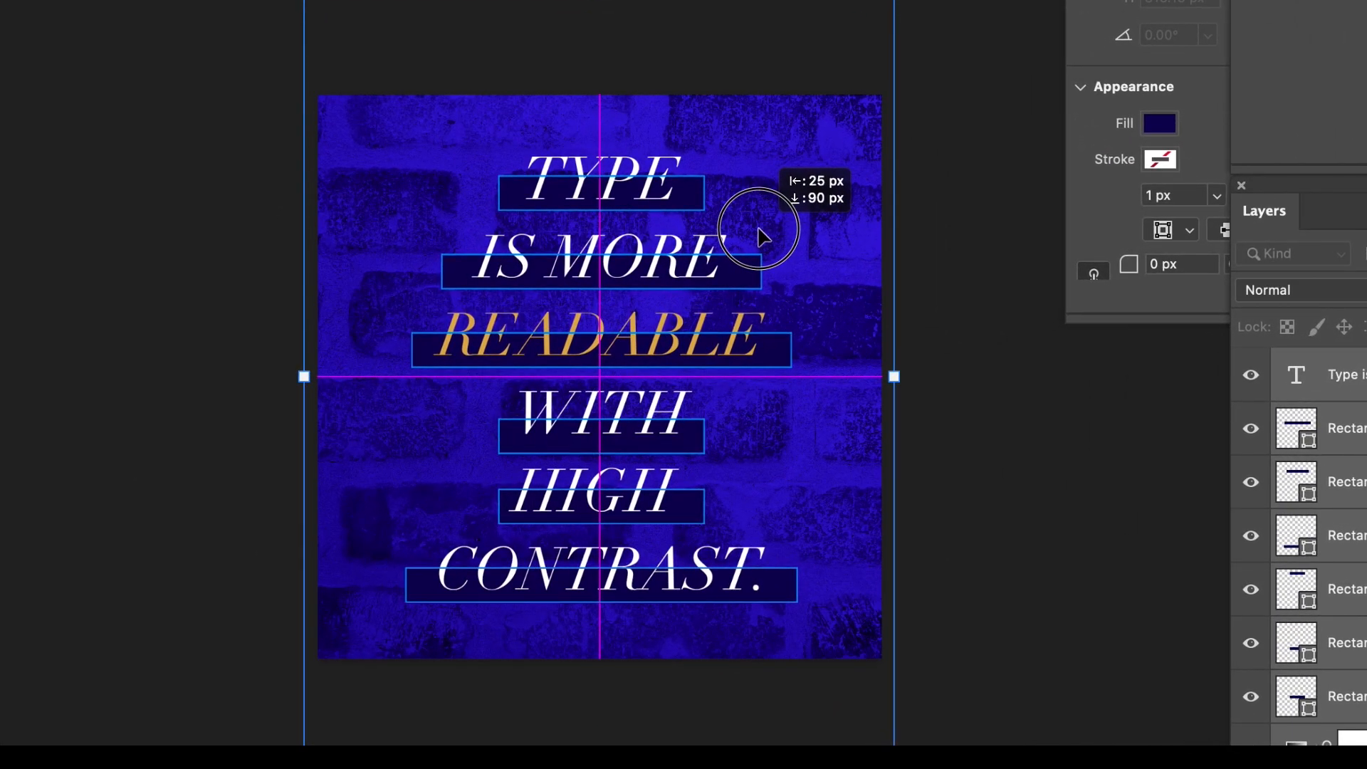
drag(759, 228, 759, 228)
key(Return)
click(153, 217)
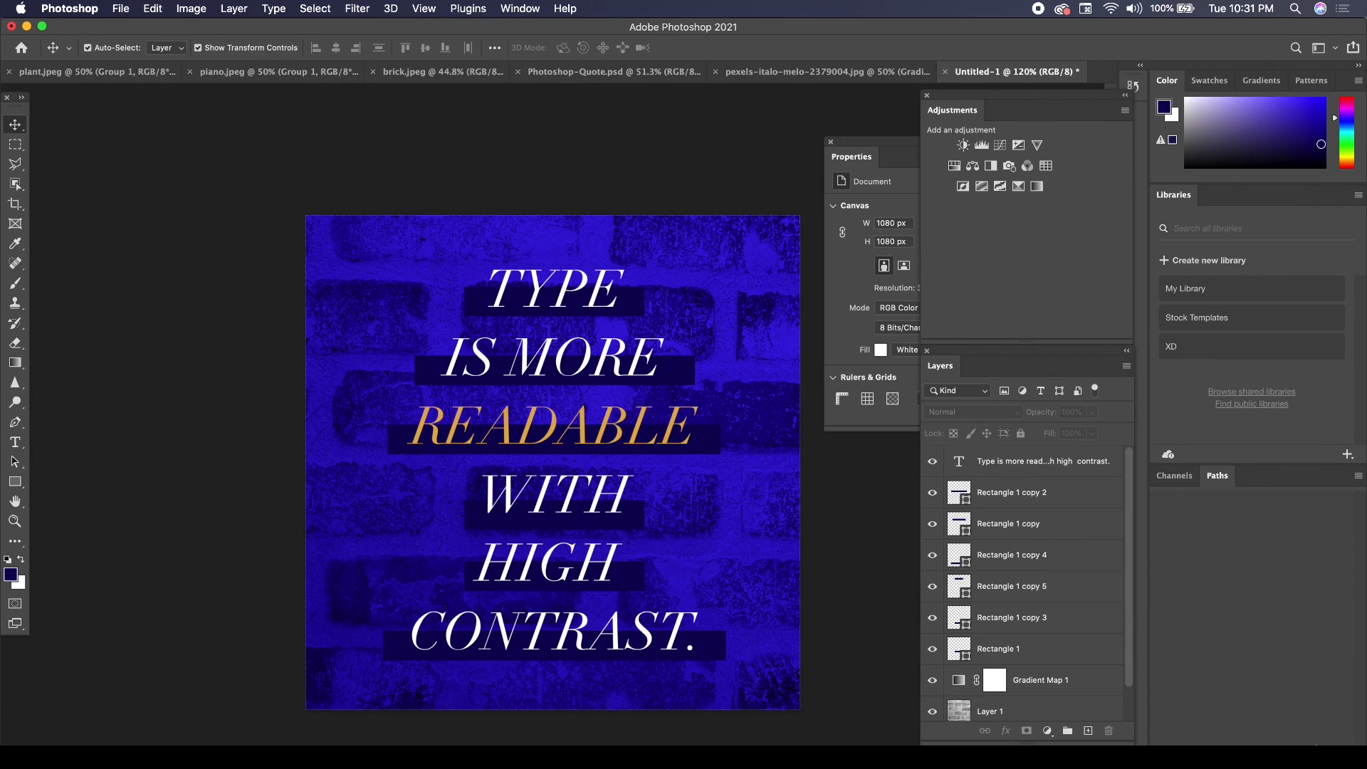
click(525, 436)
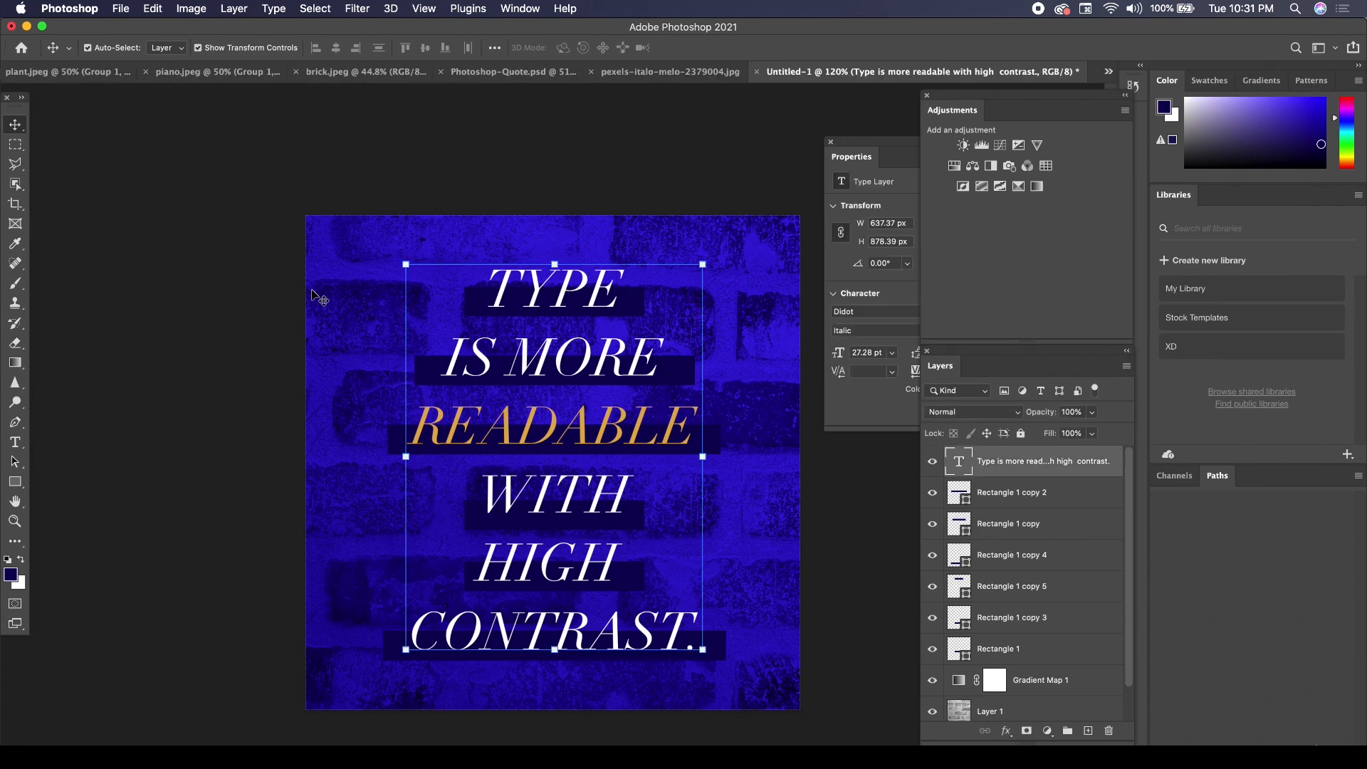
click(214, 326)
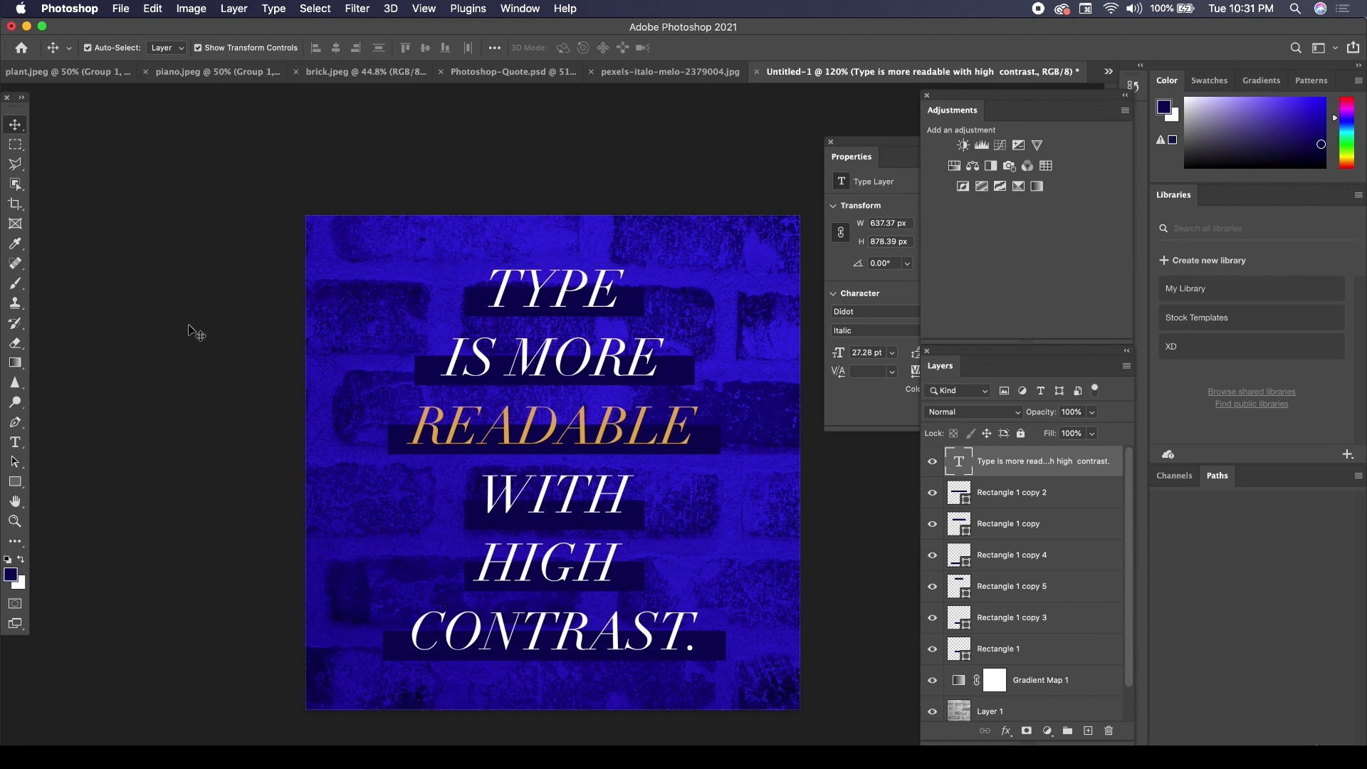
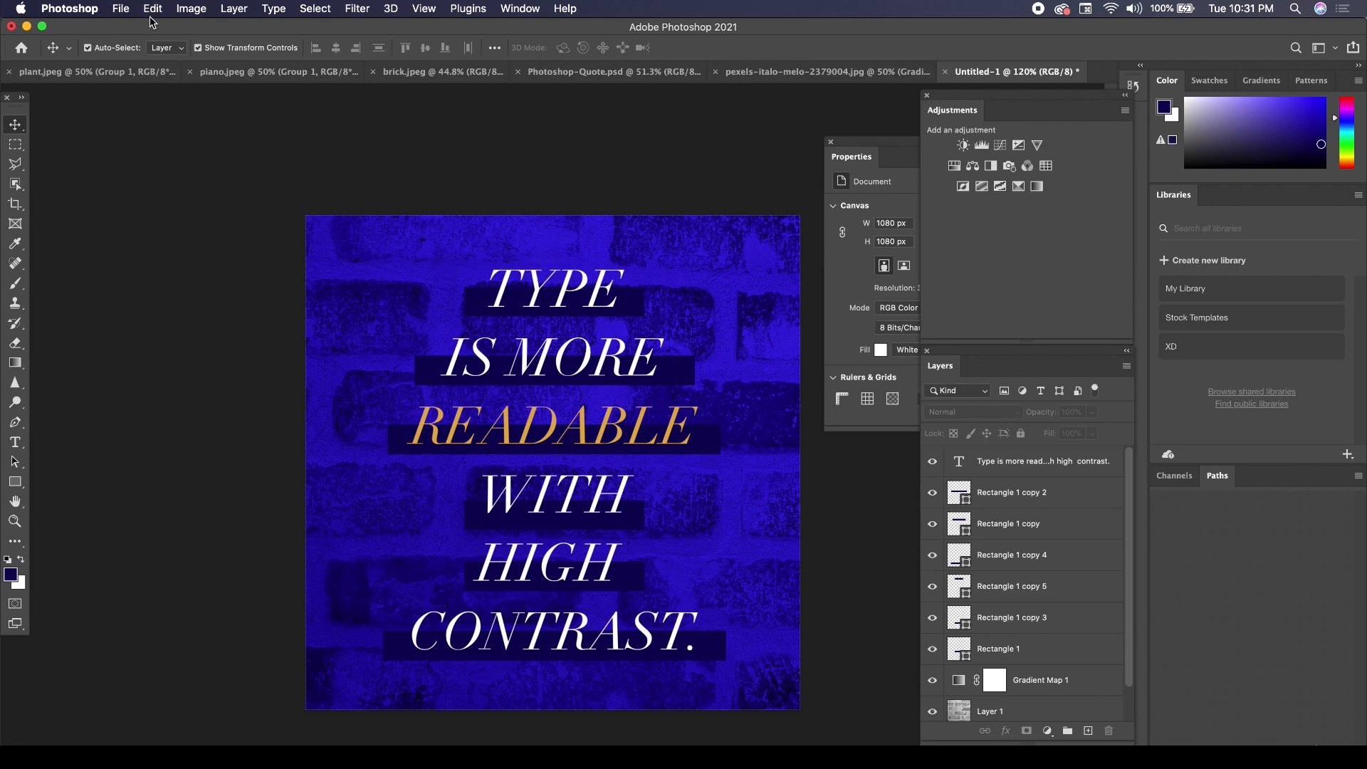
Export the square design as a JPG named testtest at 1x scale, 1080 x 1080 px and 100% quality, then check the exported image.
click(121, 8)
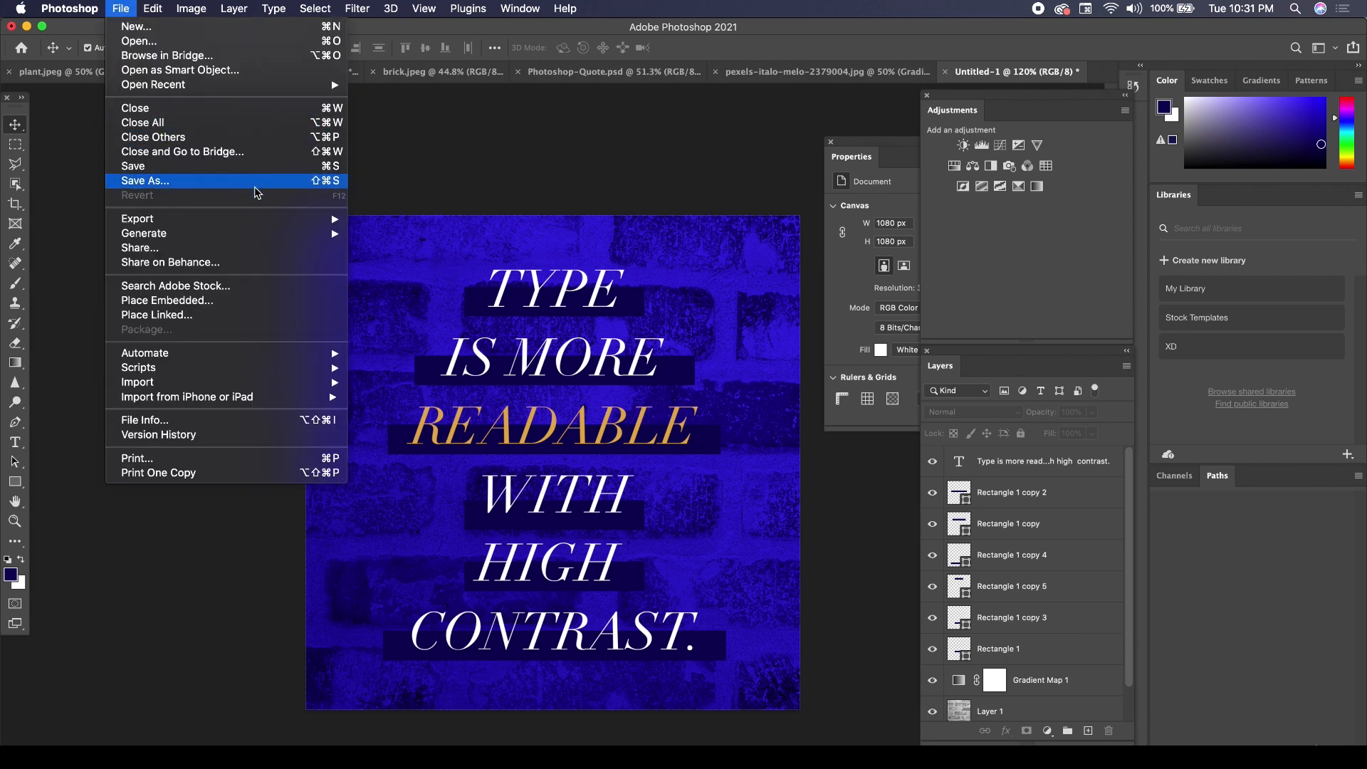
mouse_move(257, 218)
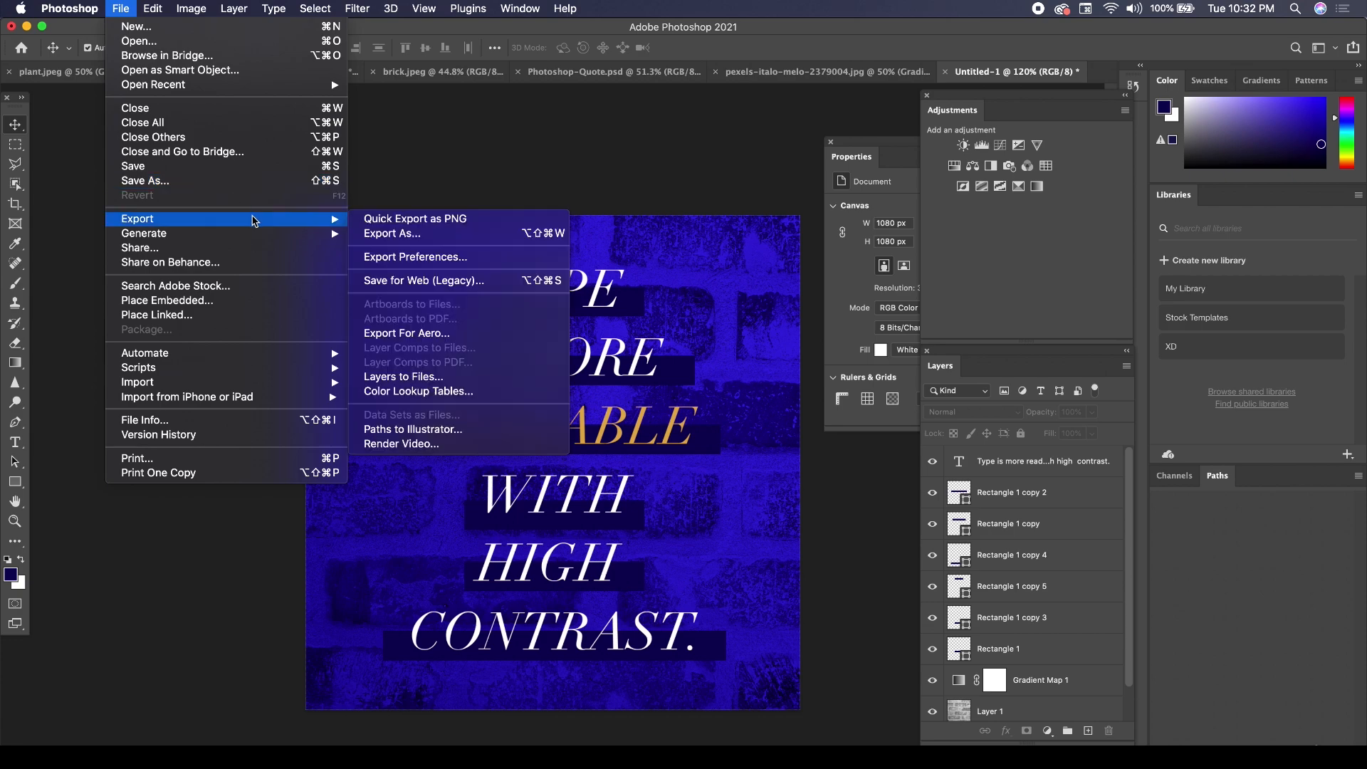
click(418, 240)
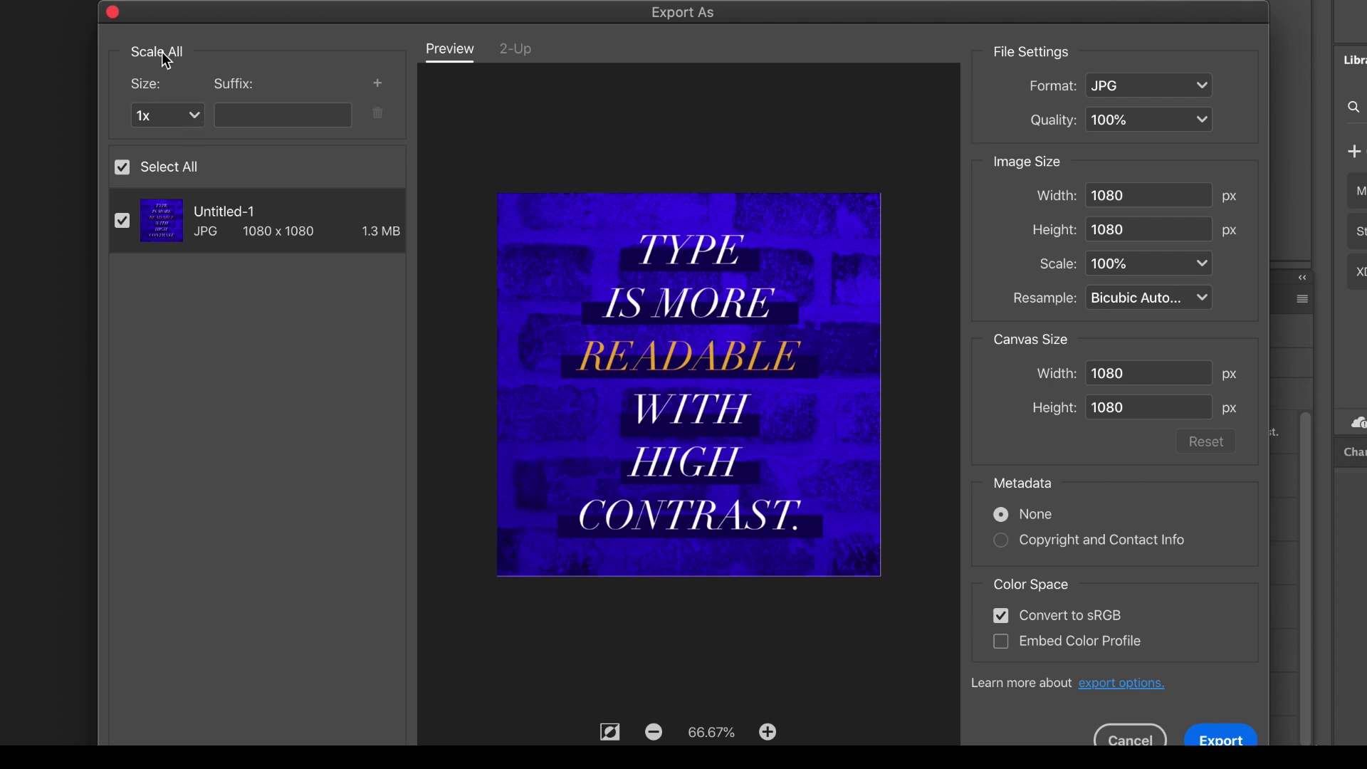
click(189, 115)
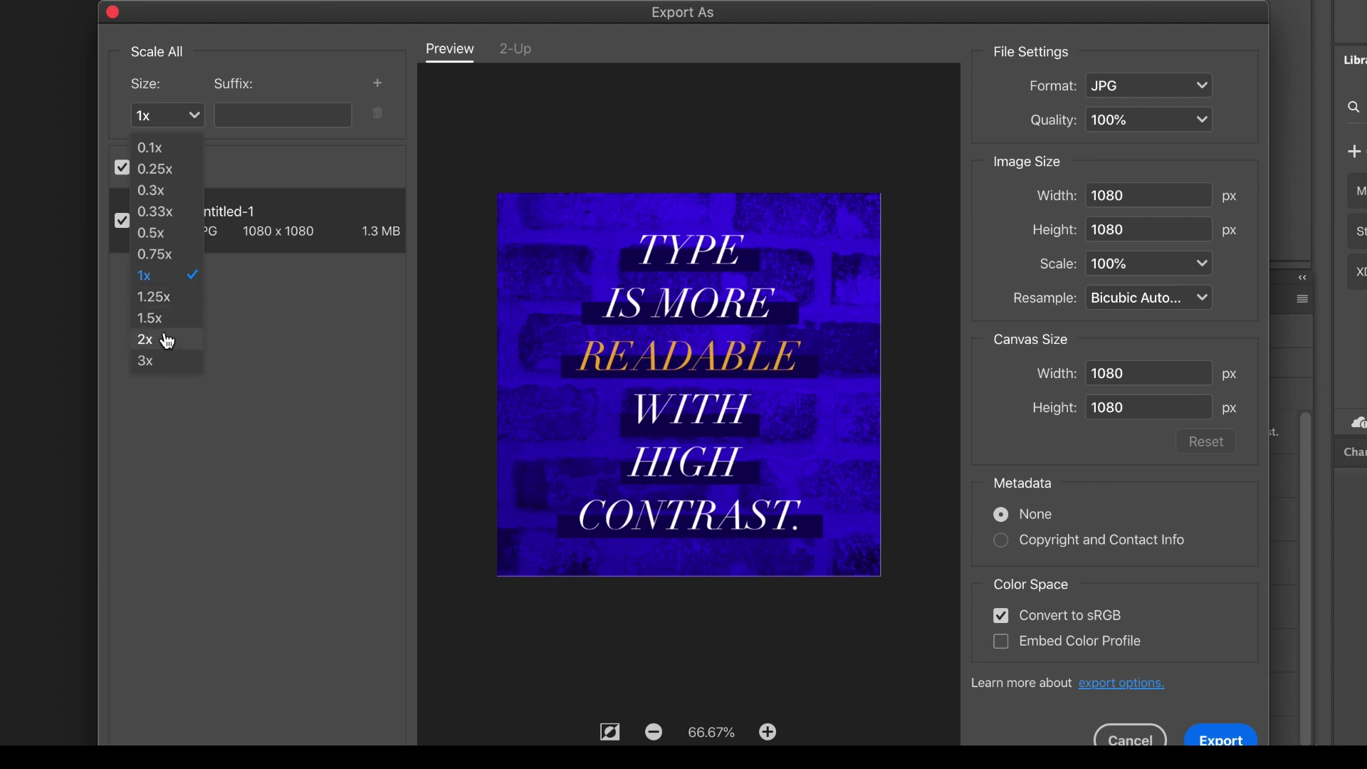
click(168, 341)
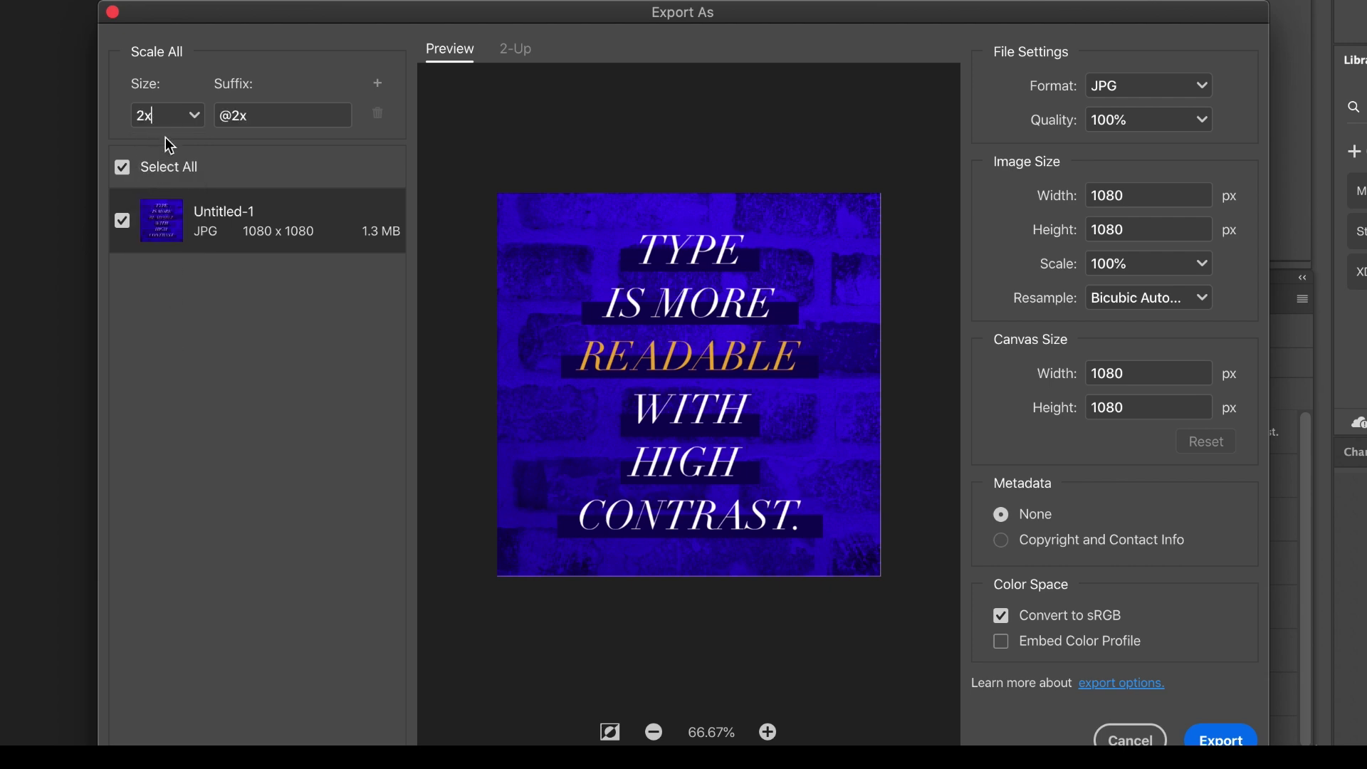
click(192, 115)
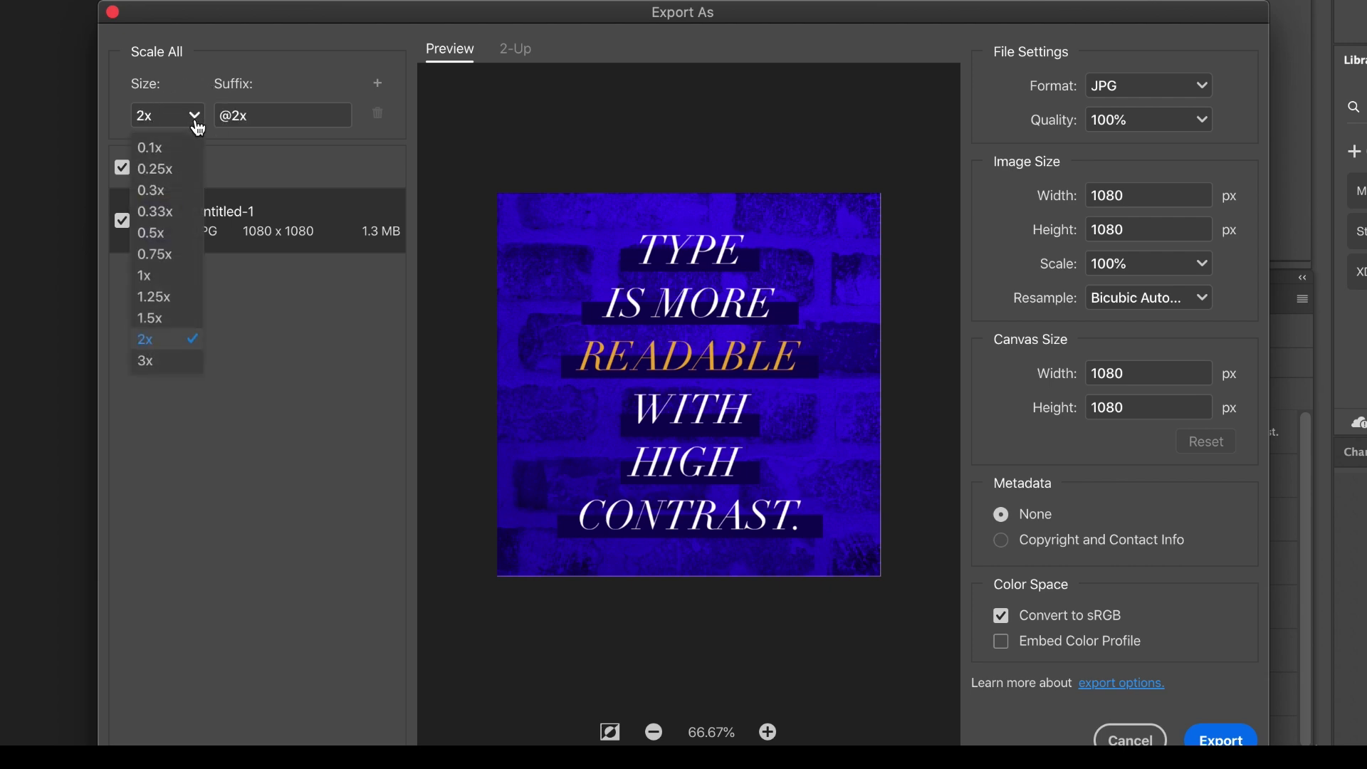
click(168, 277)
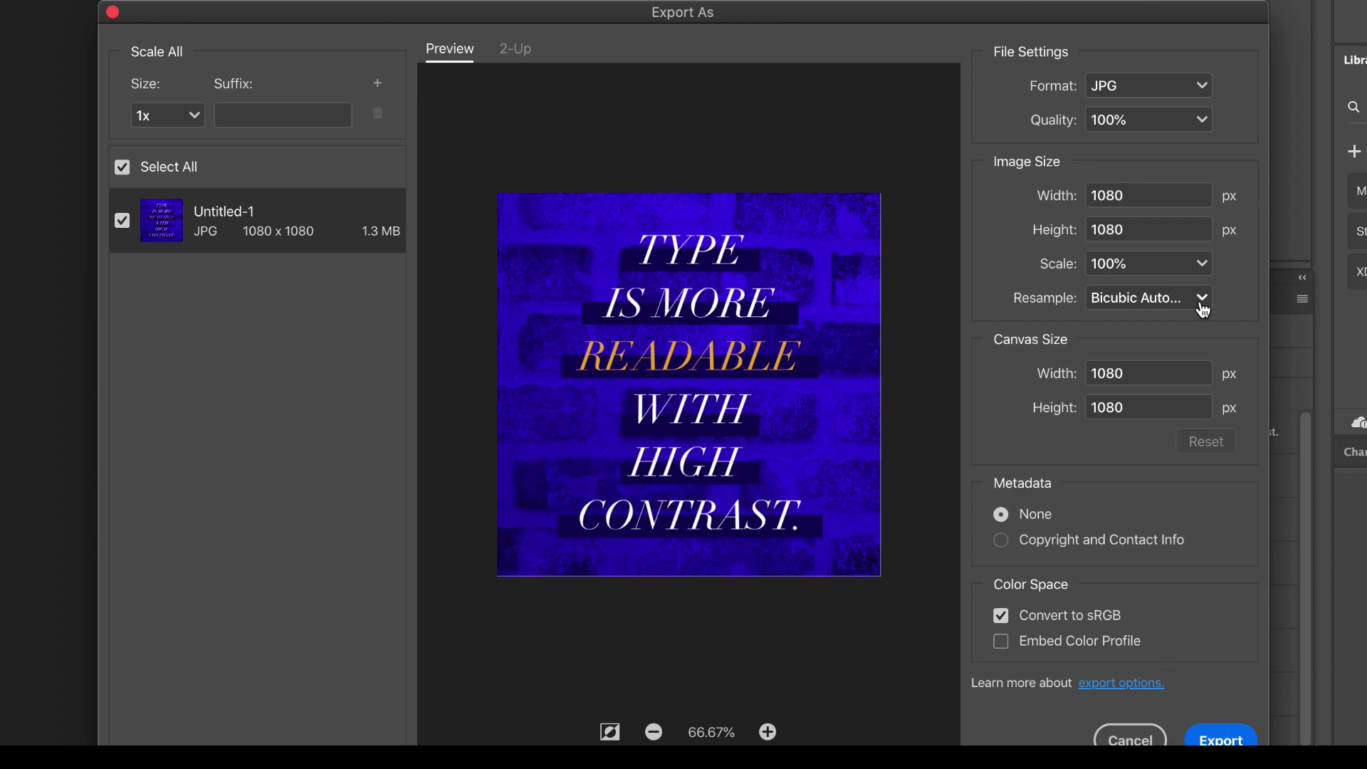
click(1243, 739)
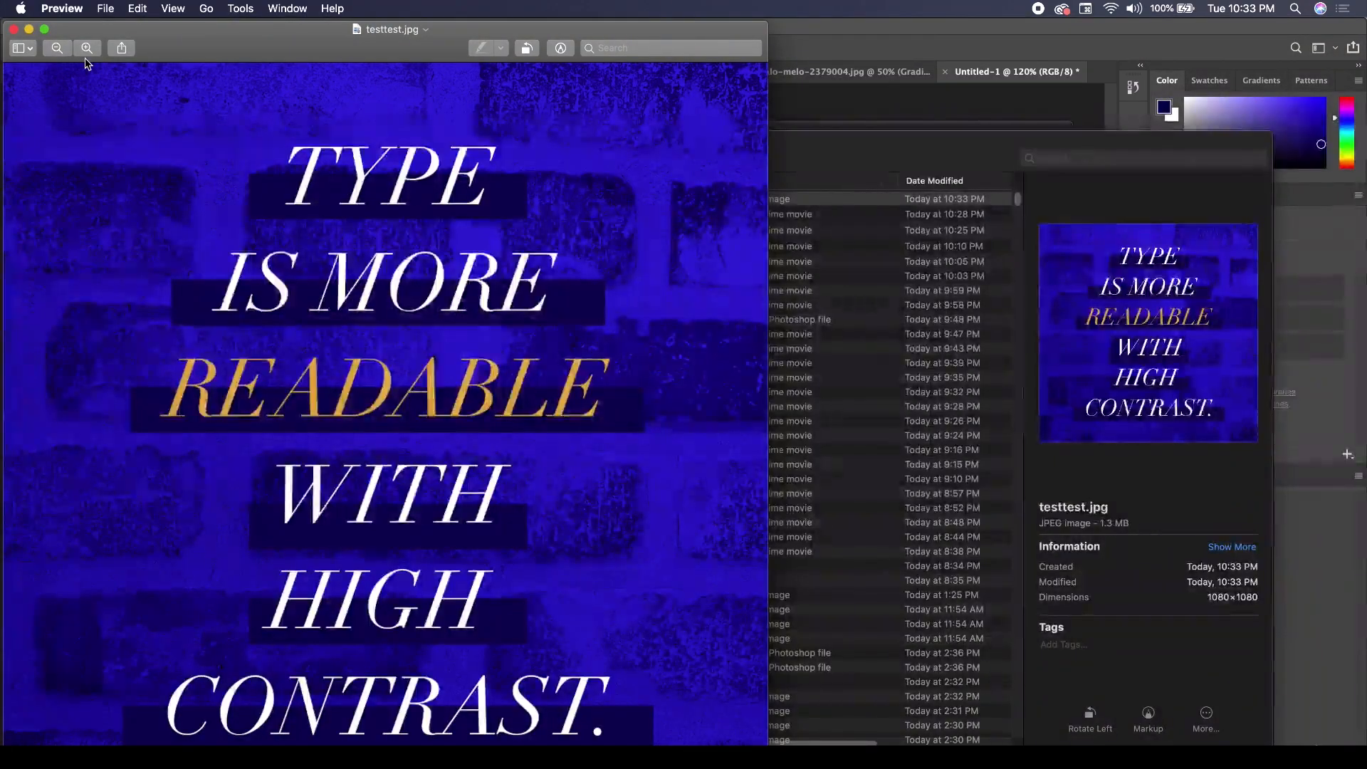
click(14, 30)
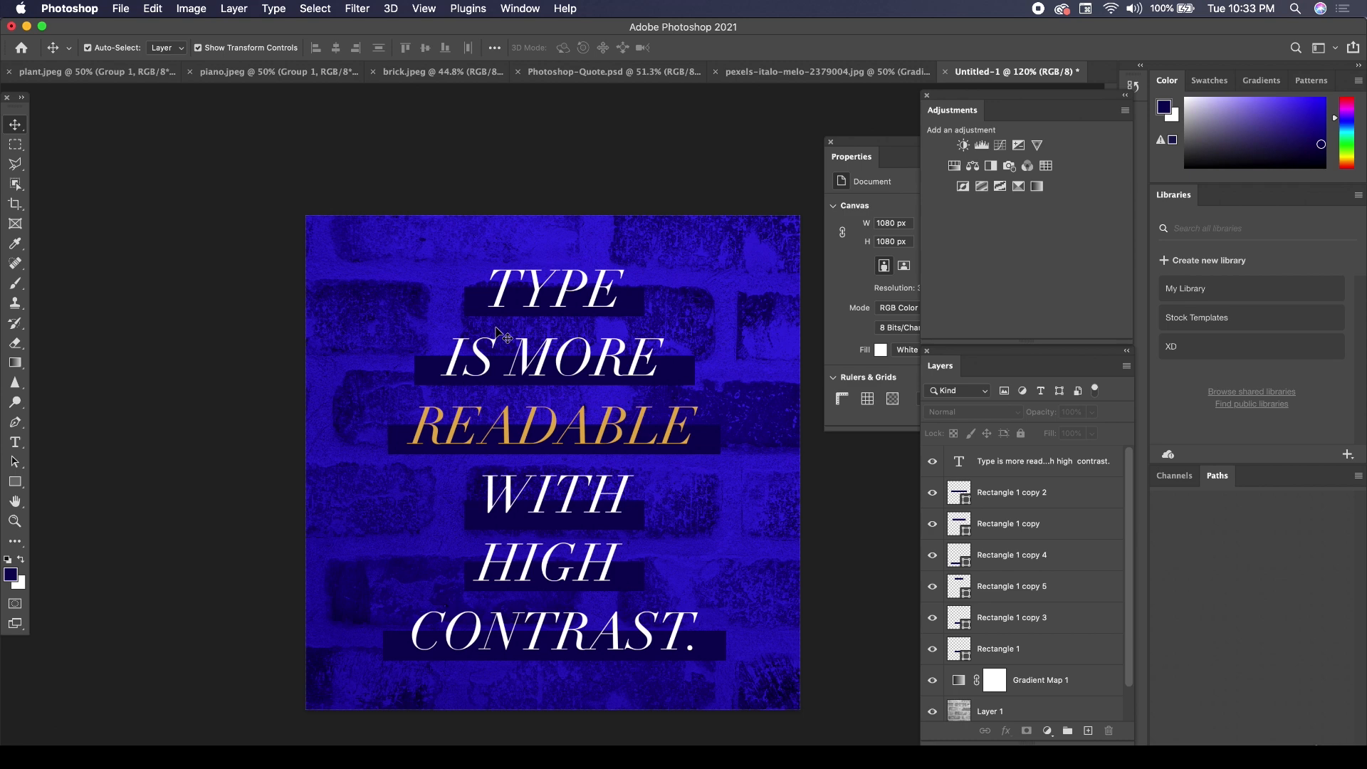
Place the downloaded portrait of the woman in a face mask directly above Gradient Map 1, enlarged to about 6.57% to cover the canvas.
scroll(1032, 642, down, 1)
scroll(1032, 641, down, 1)
click(1017, 645)
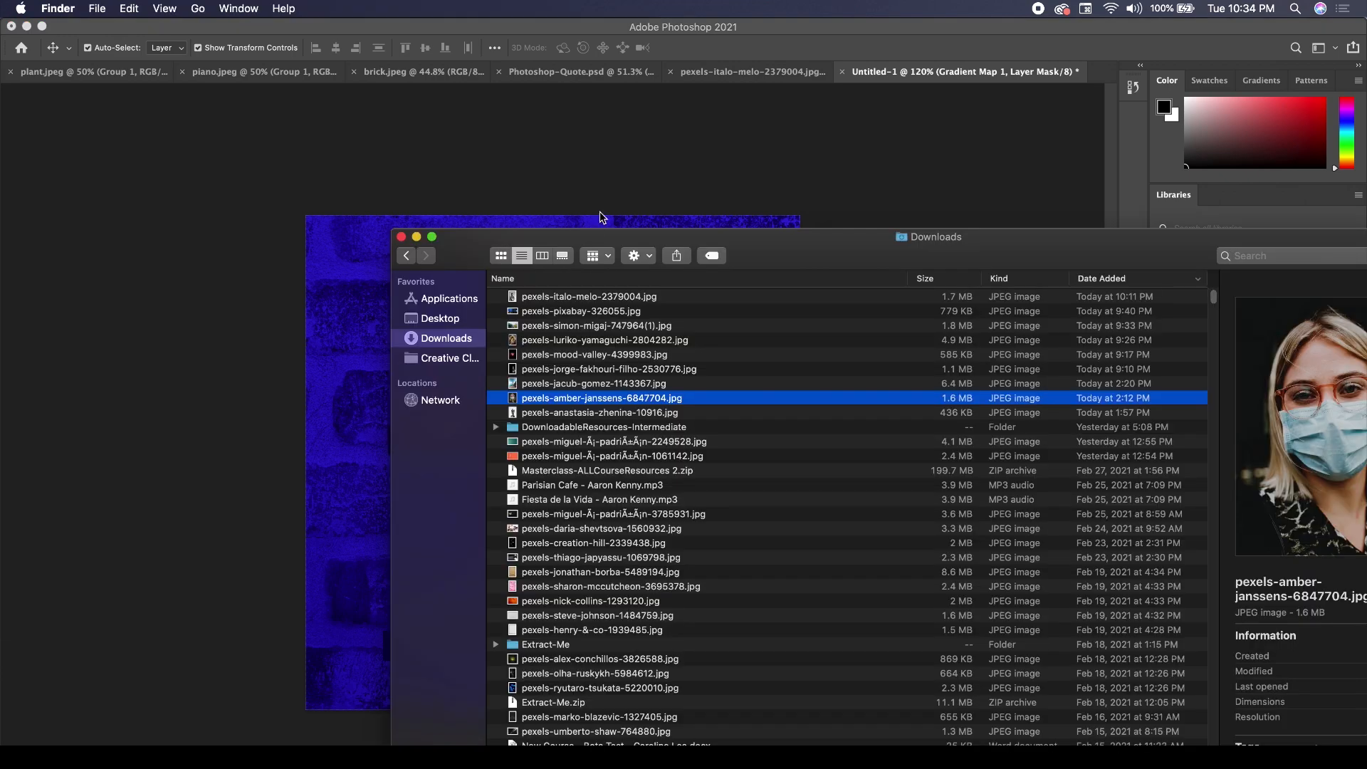
drag(826, 248, 698, 290)
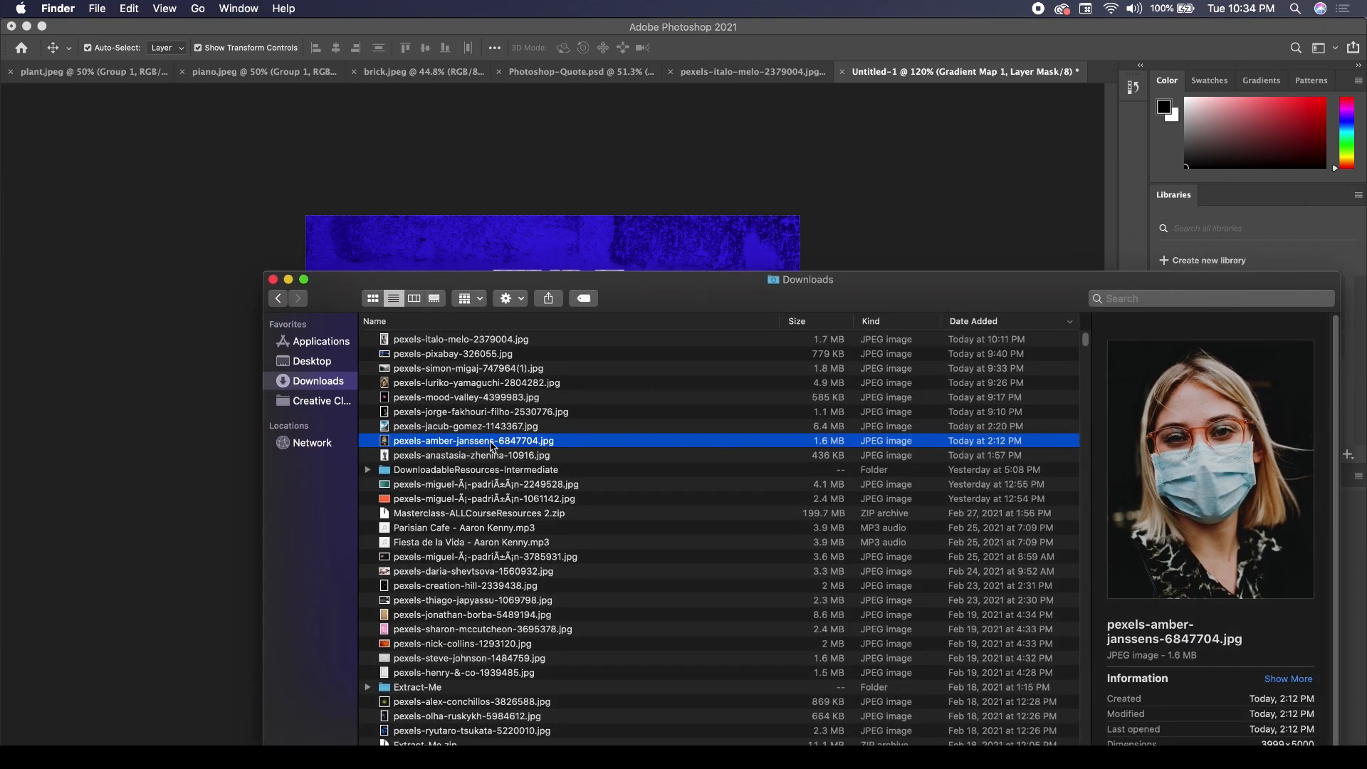
drag(491, 446, 449, 268)
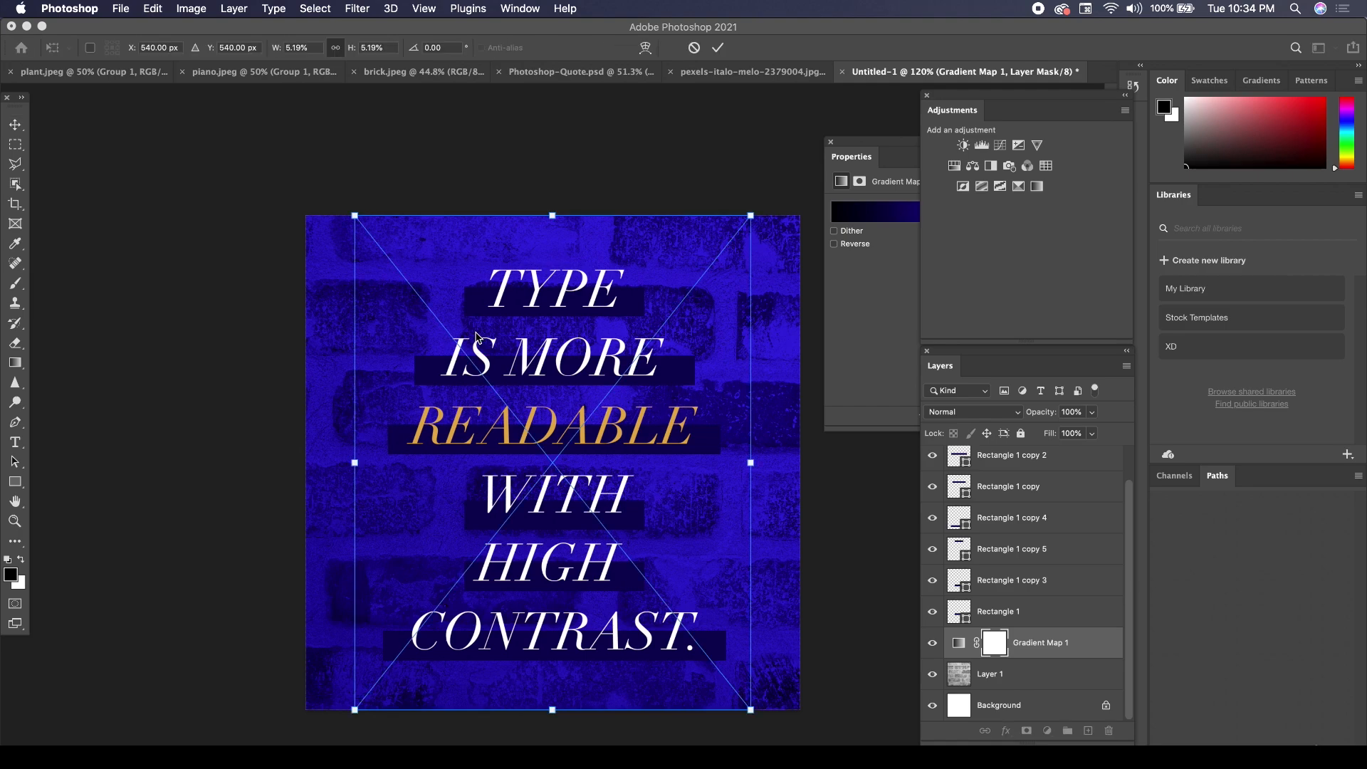
drag(748, 215, 804, 149)
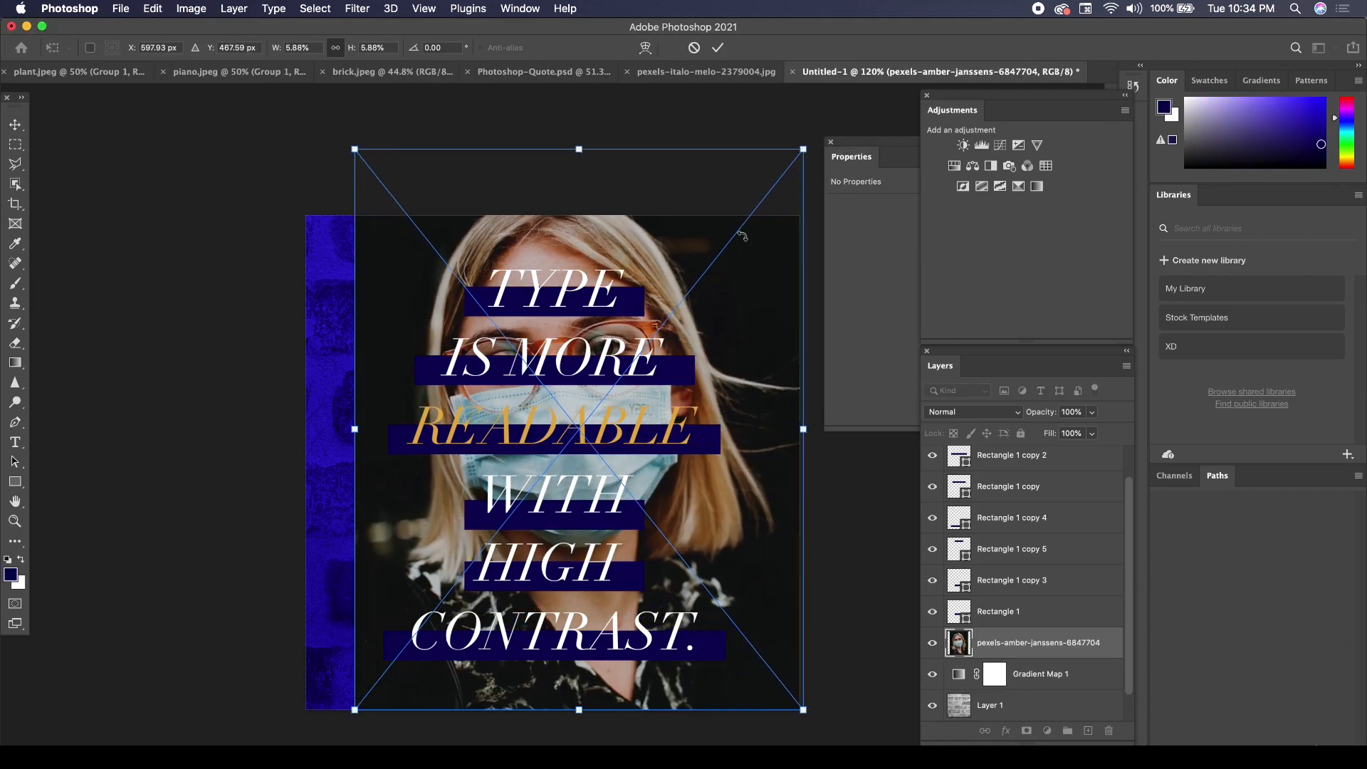
drag(354, 708, 320, 736)
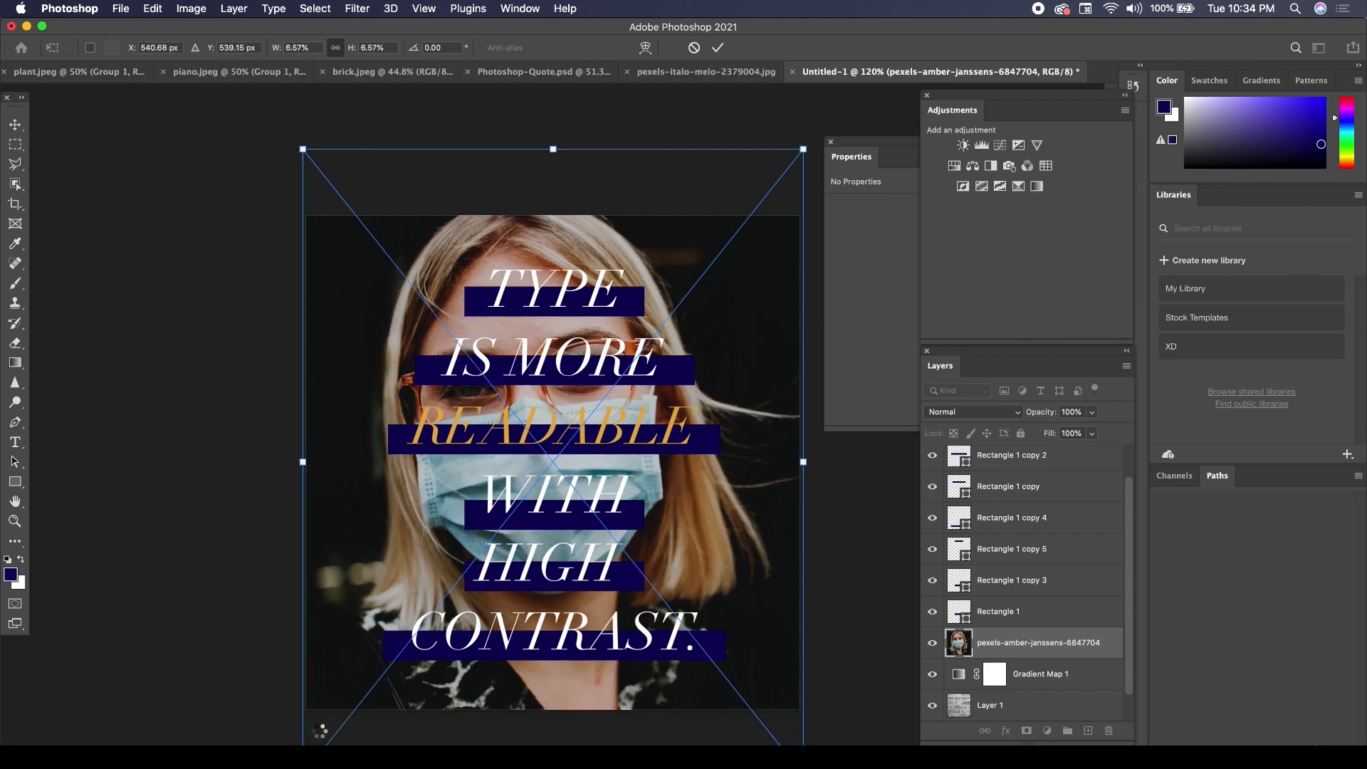
key(Return)
Move the portrait layer beneath Gradient Map 1 and delete the brick Layer 1 and the Background layer.
click(1047, 676)
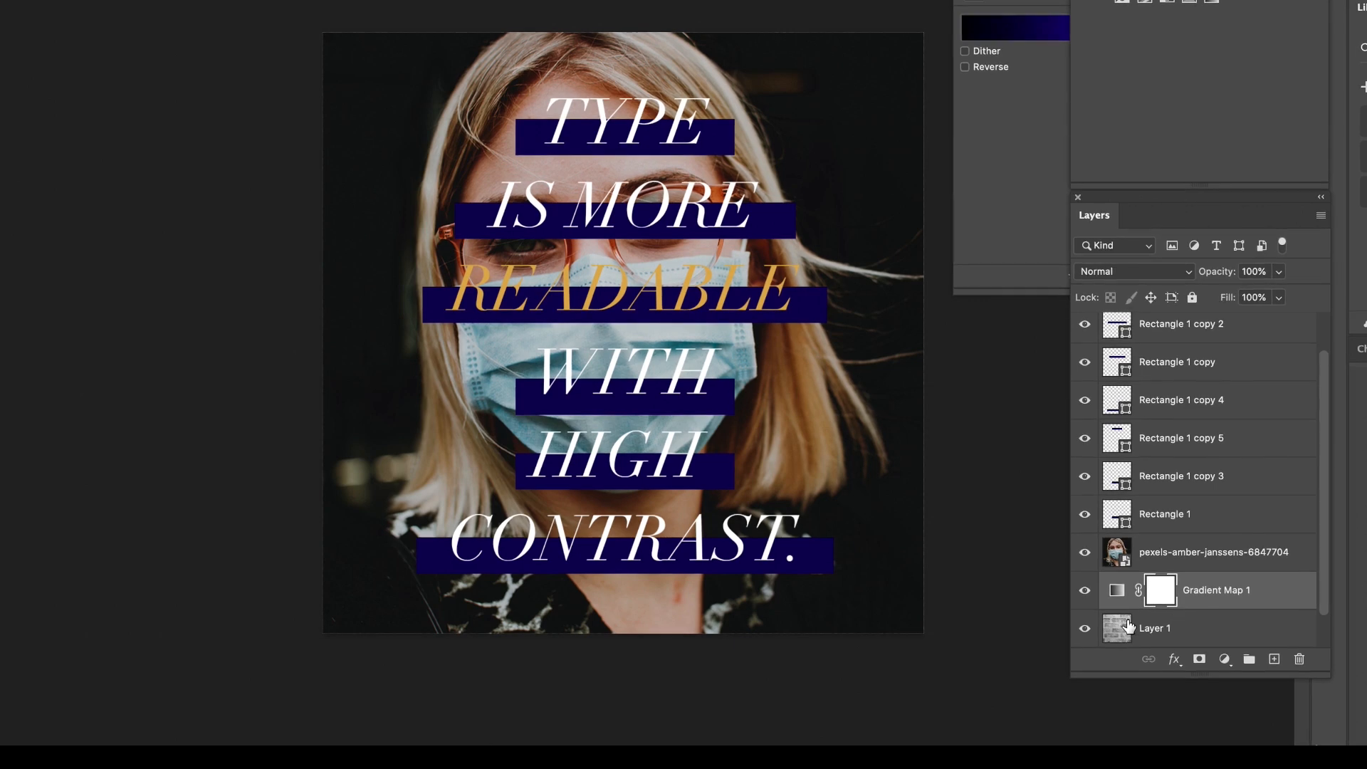
drag(1161, 559, 1227, 601)
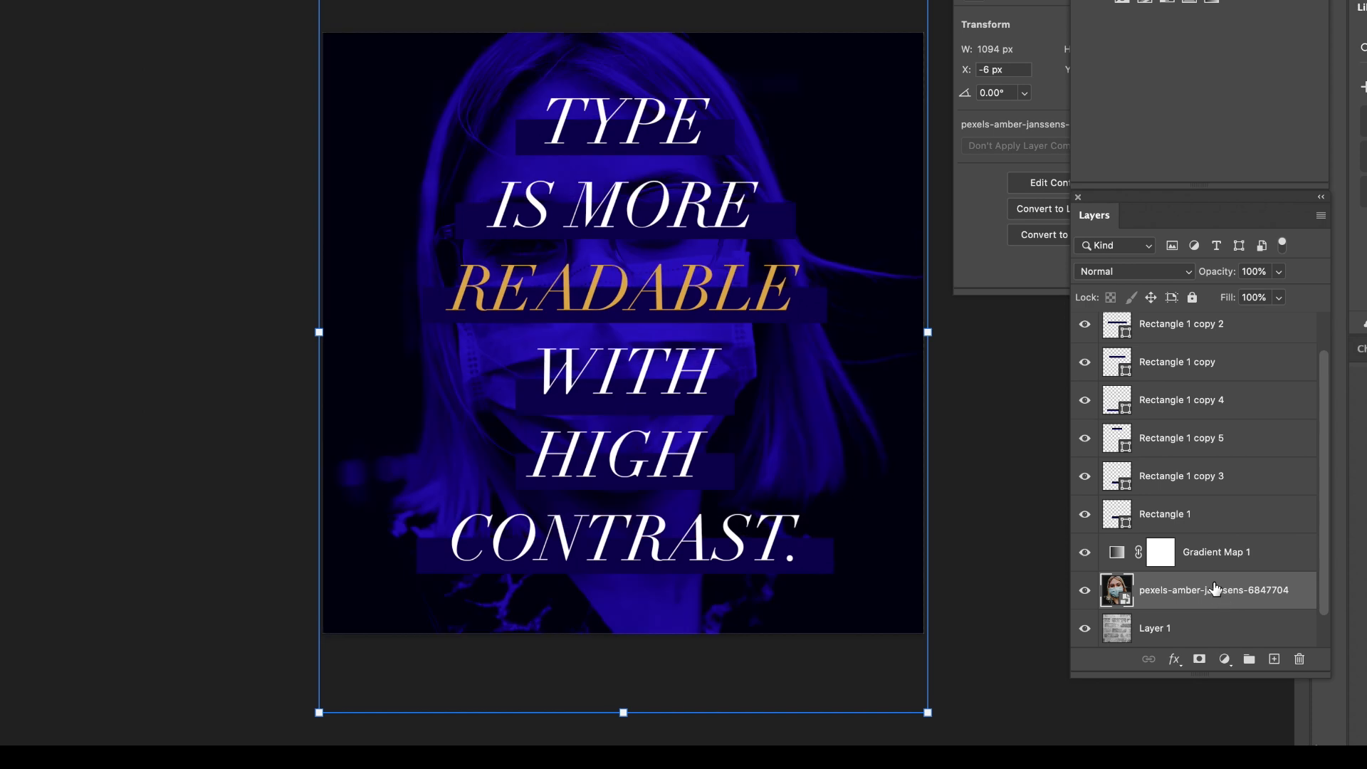
click(1185, 627)
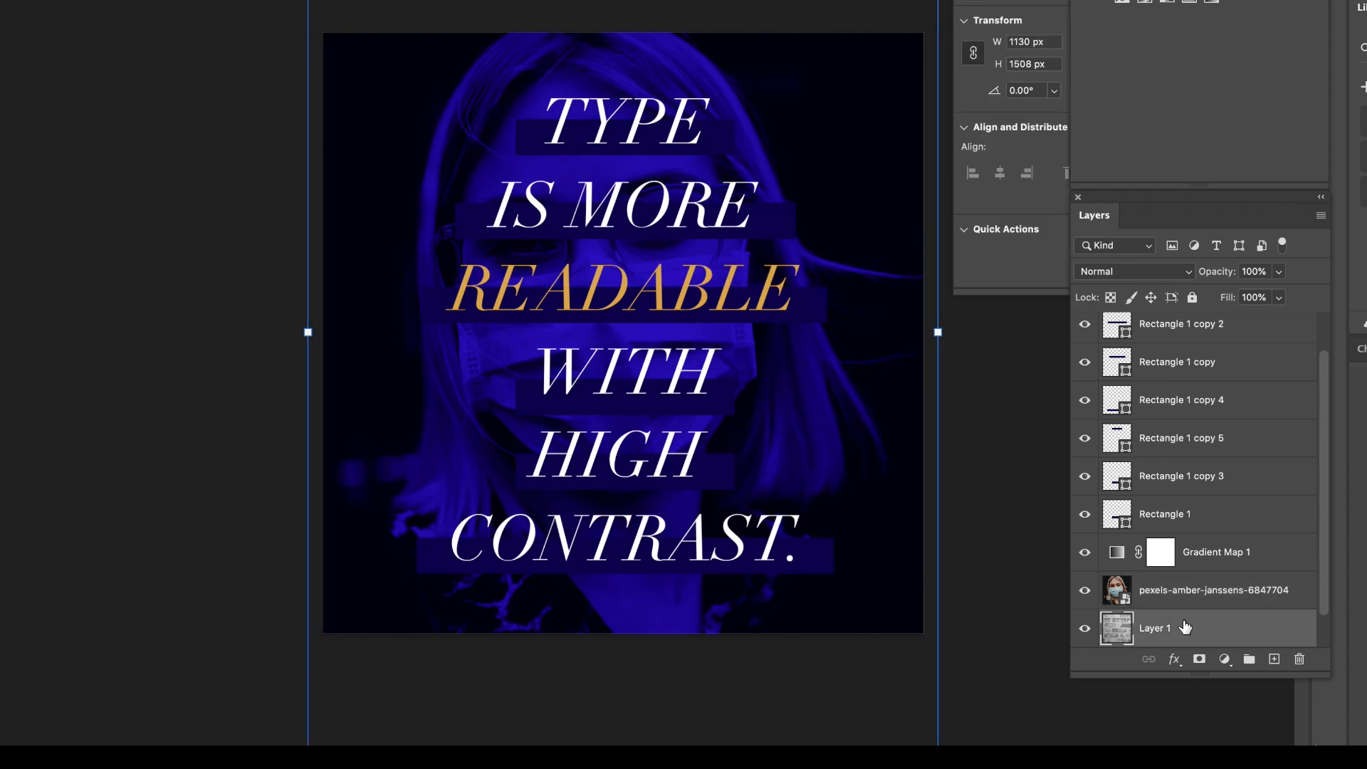
drag(1185, 627, 1299, 660)
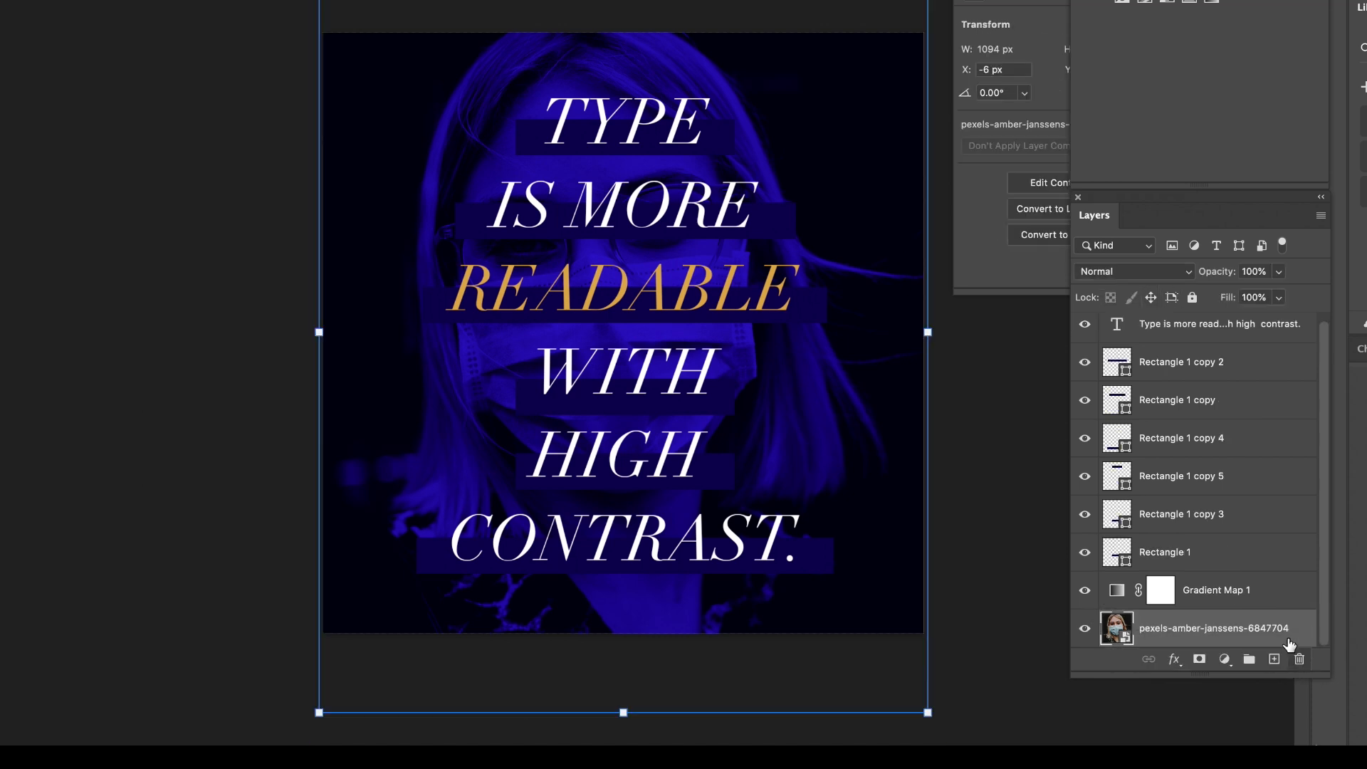
click(982, 388)
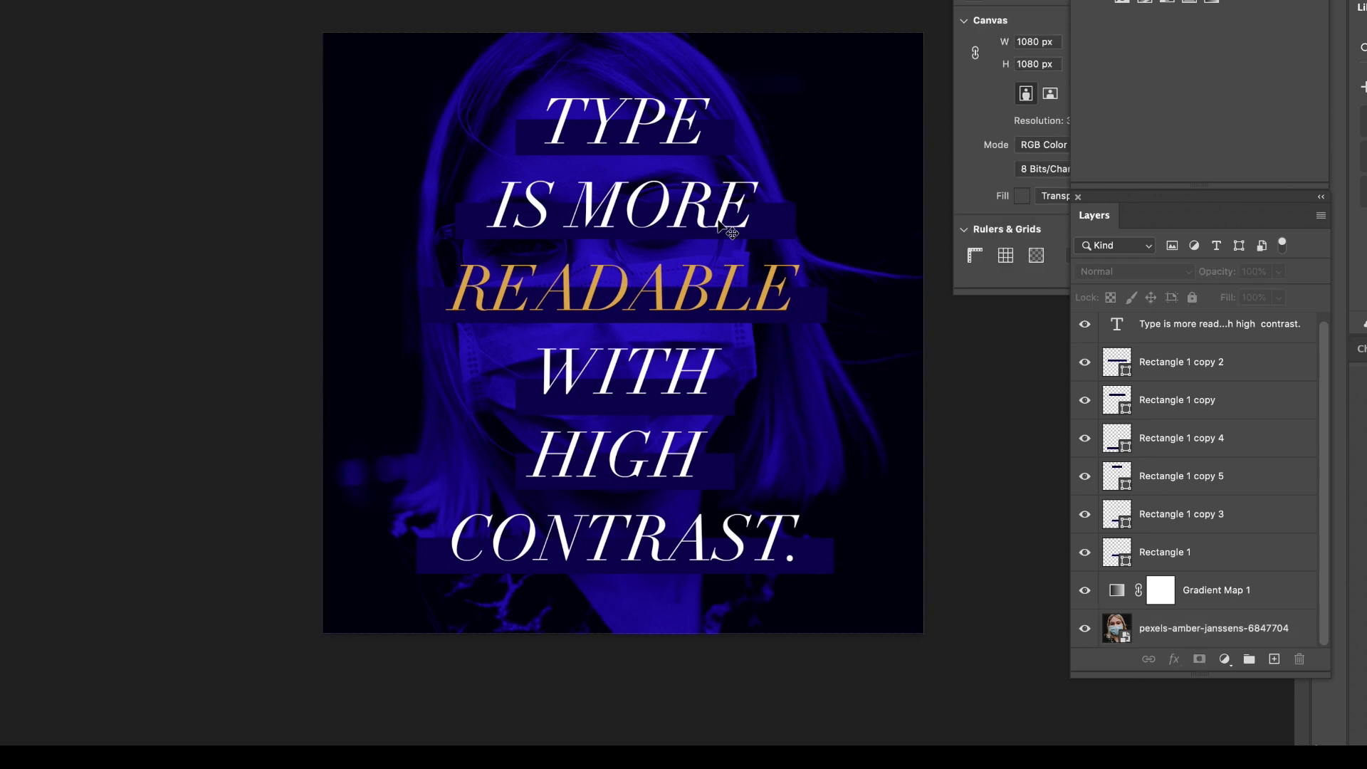
Group all the rectangle layers behind the words, check the group's contents and visibility, and delete the group.
click(547, 140)
click(1183, 382)
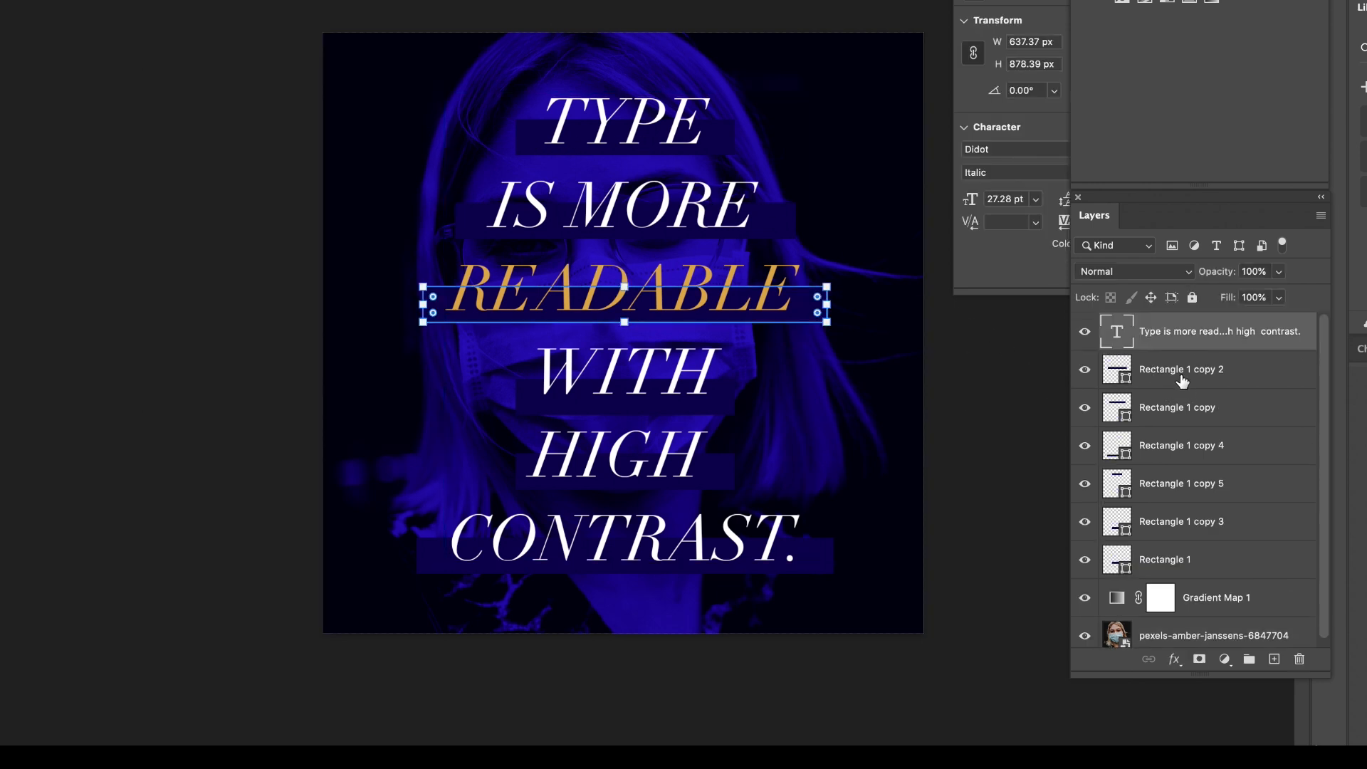
shift+click(1171, 562)
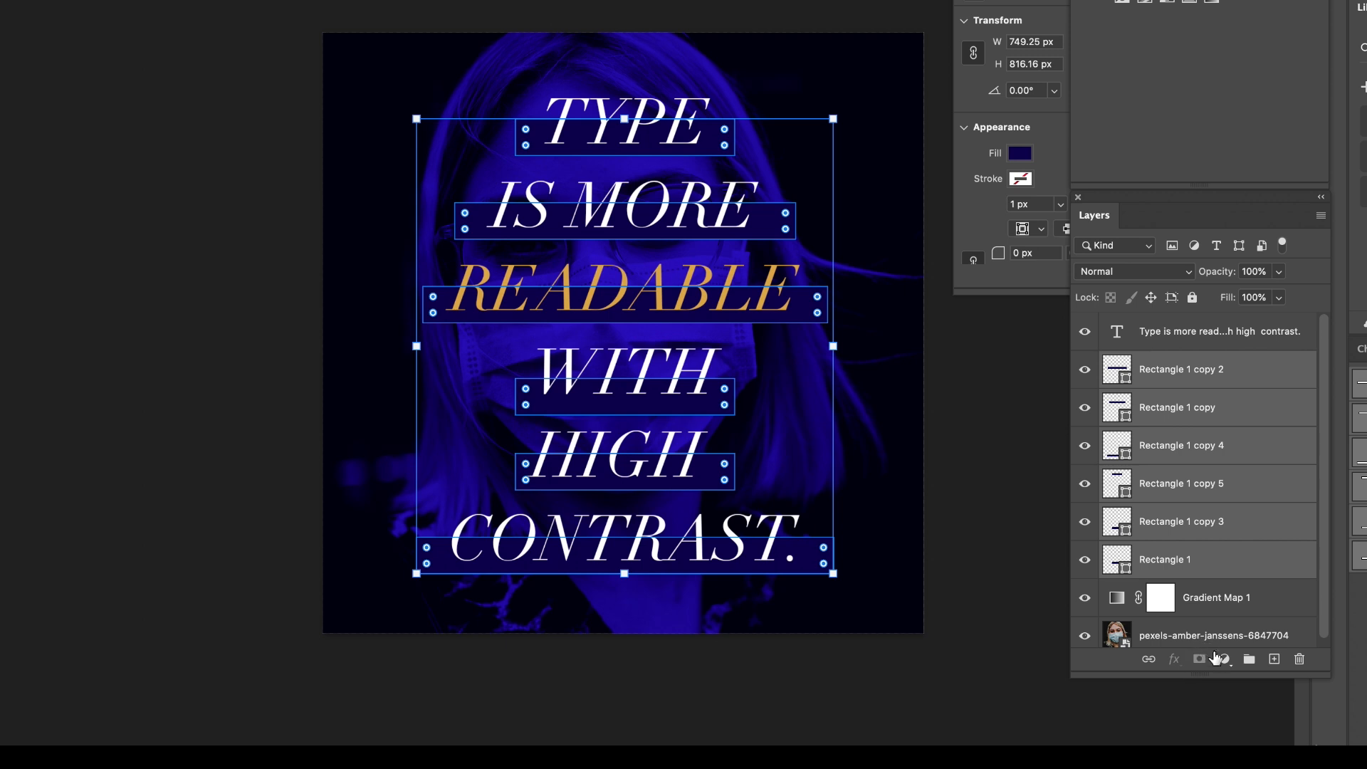
click(1250, 660)
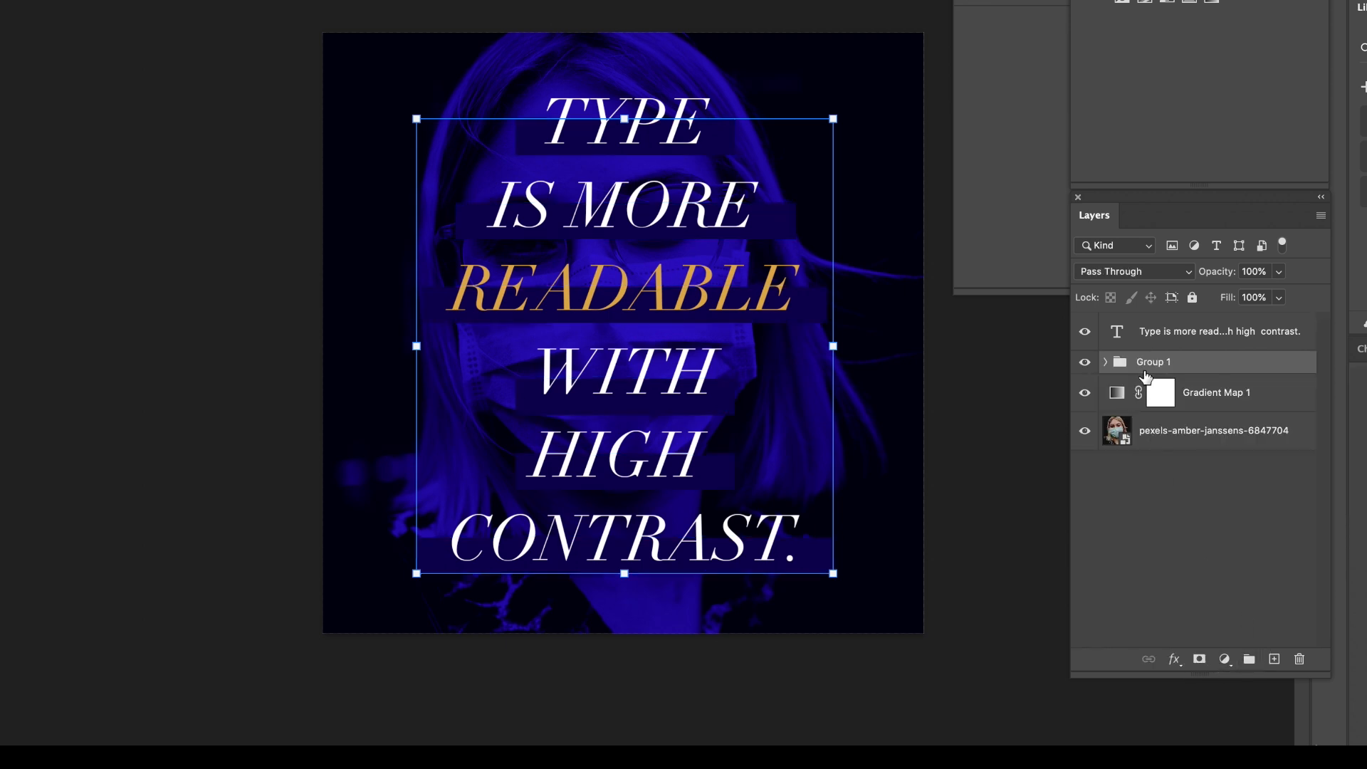
click(1085, 363)
click(1085, 363)
click(1107, 362)
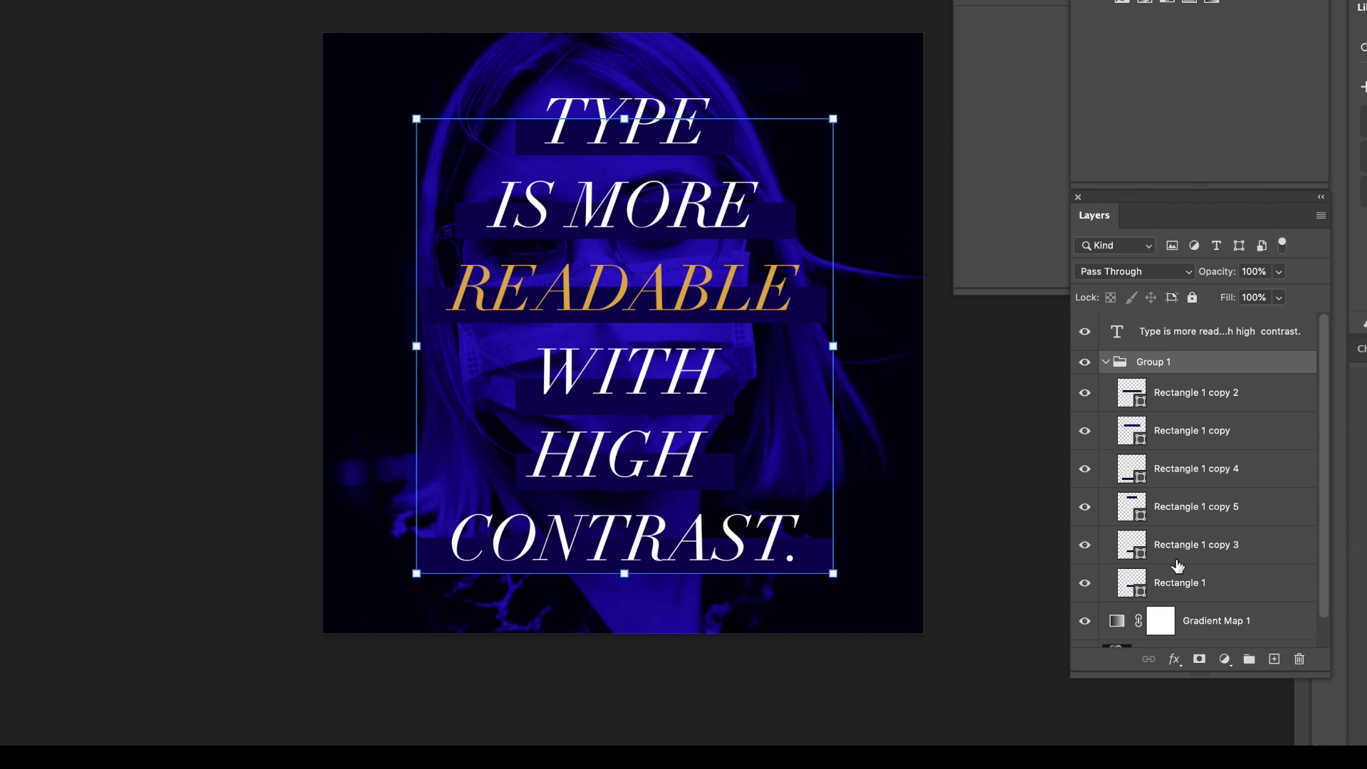
click(1106, 362)
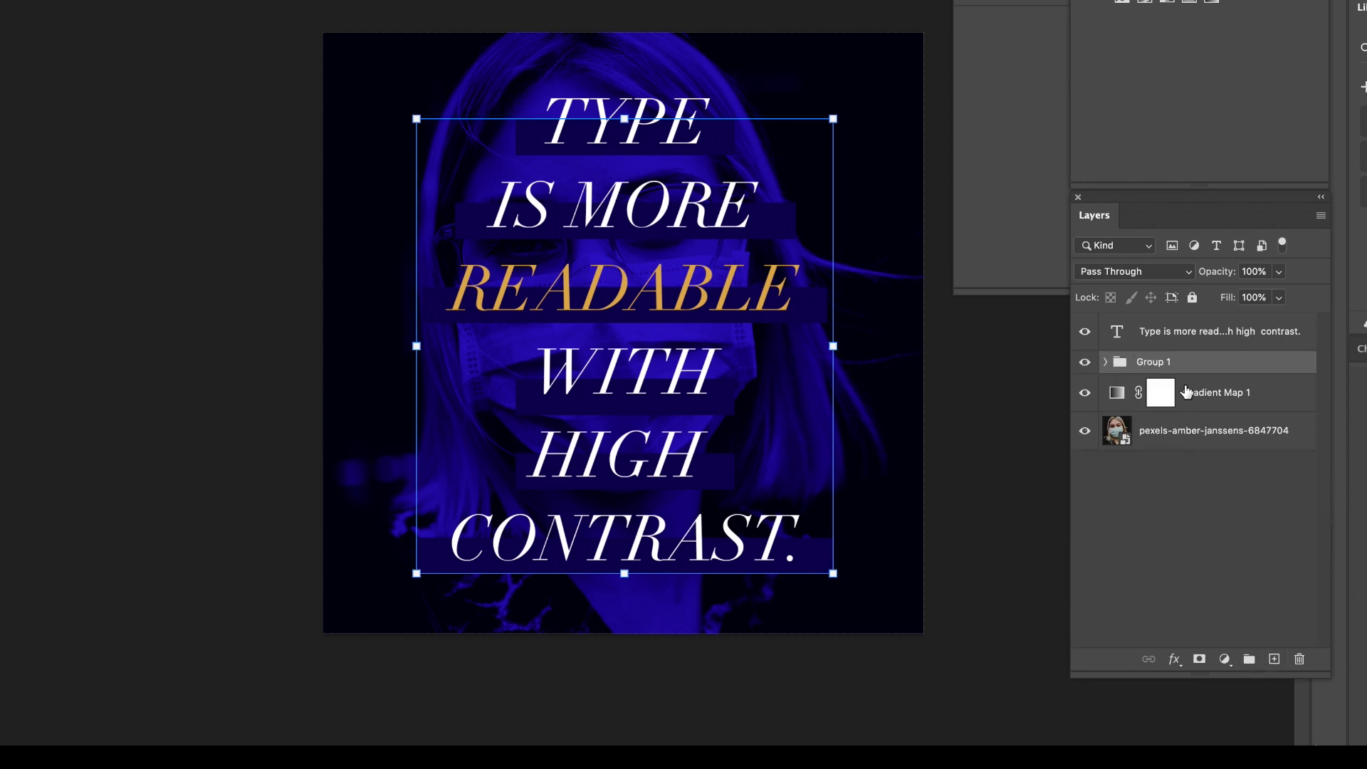
drag(1190, 360, 1299, 656)
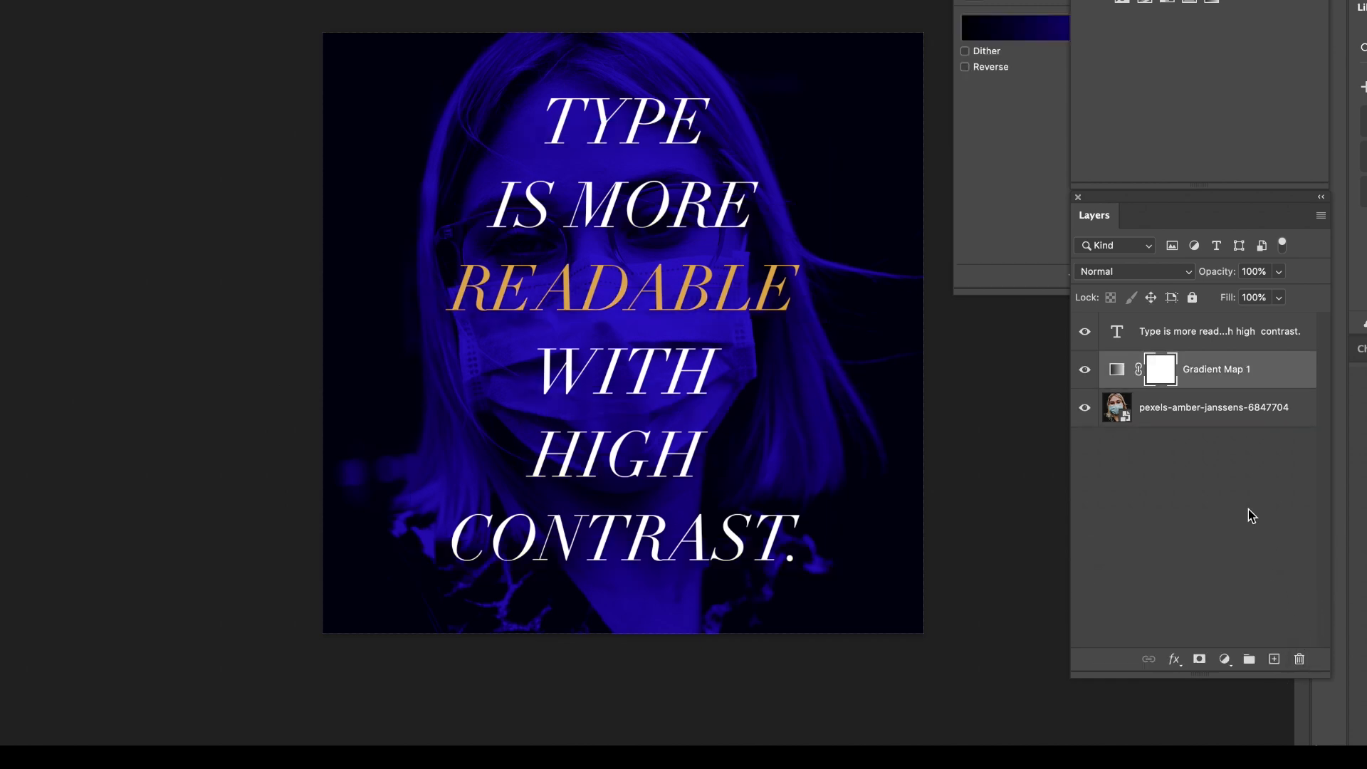
Open the quote's type layer for editing with all its text selected and left-align the paragraph.
click(640, 124)
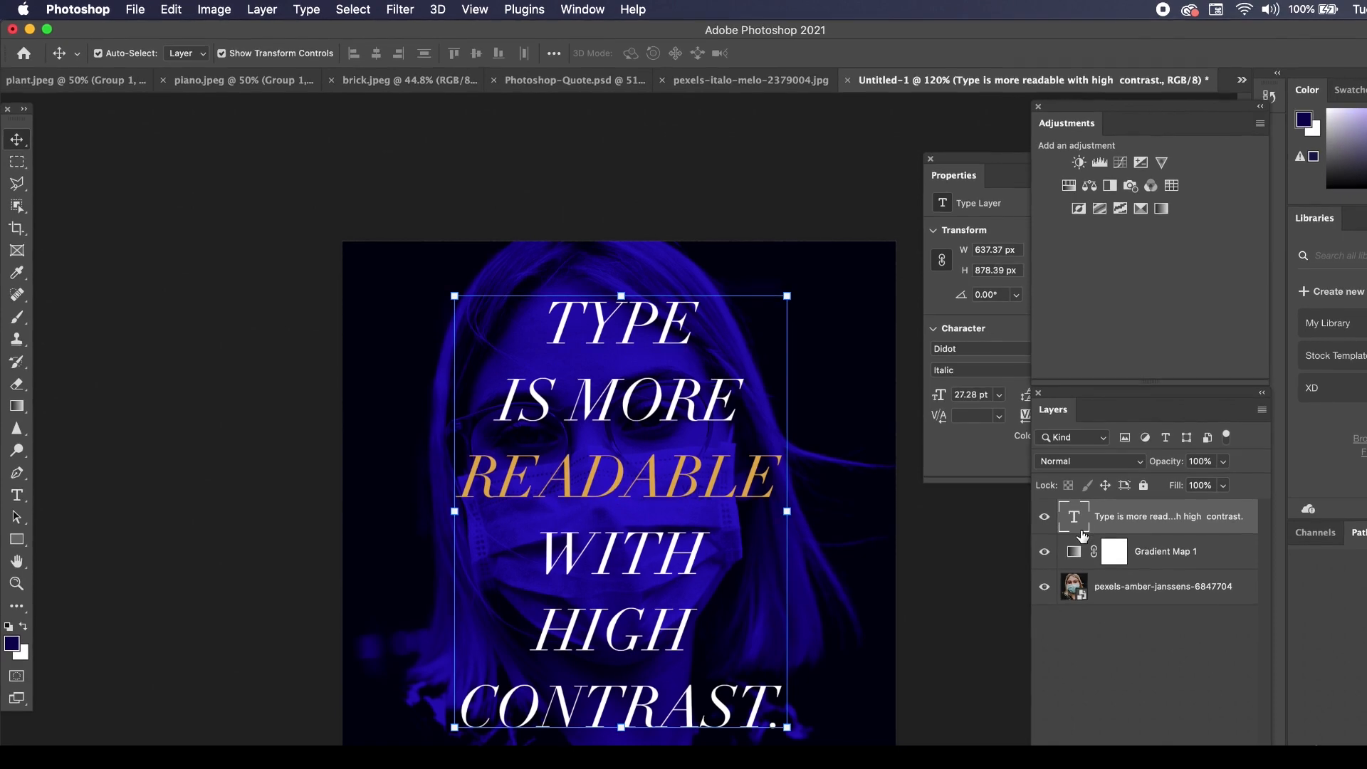
double_click(1074, 514)
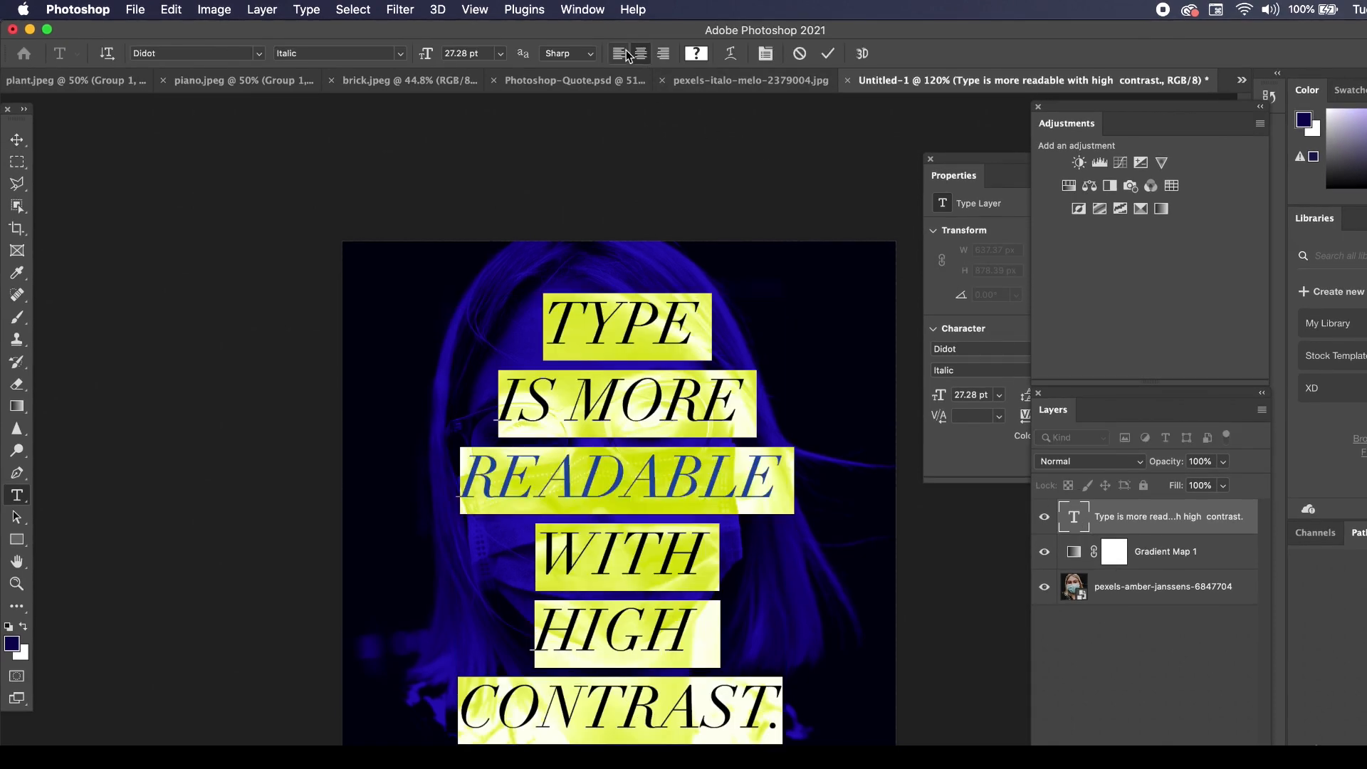
drag(977, 158, 897, 158)
click(1075, 519)
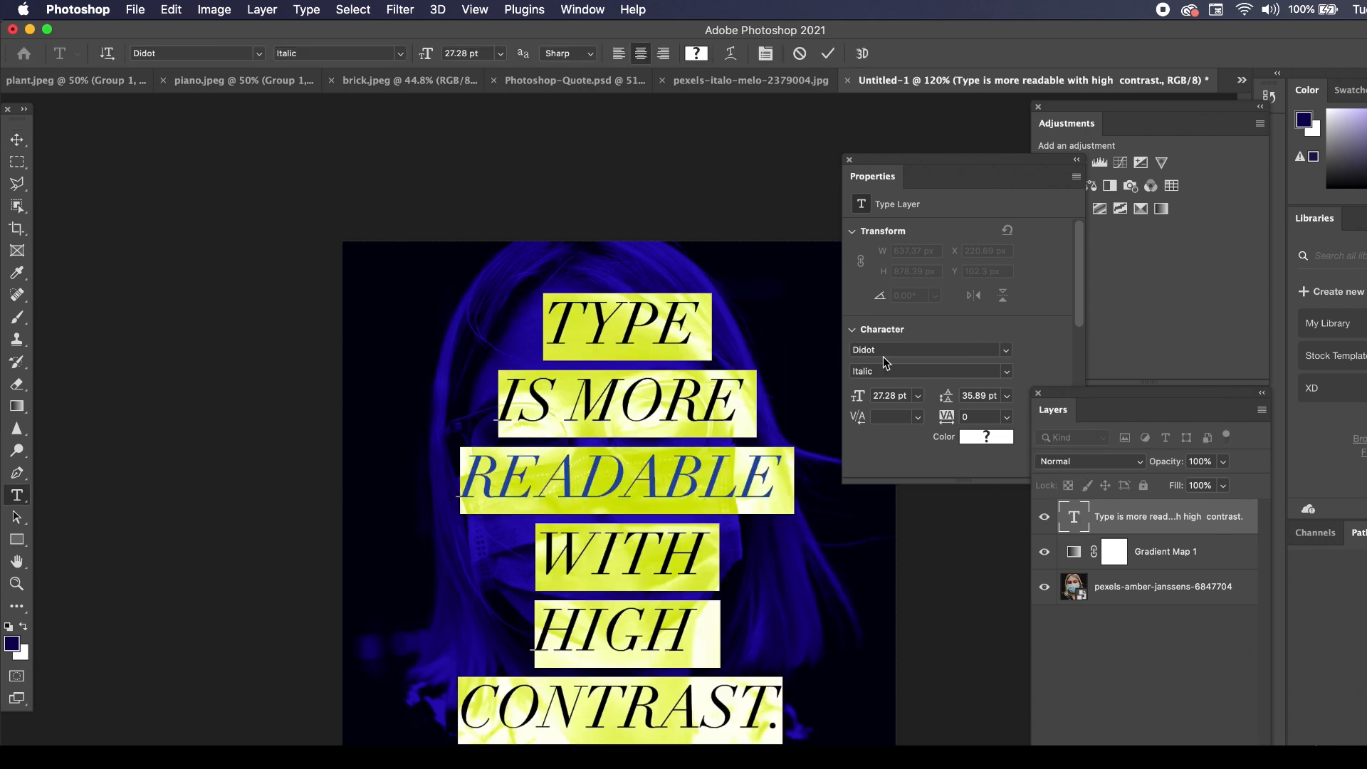
scroll(883, 357, down, 3)
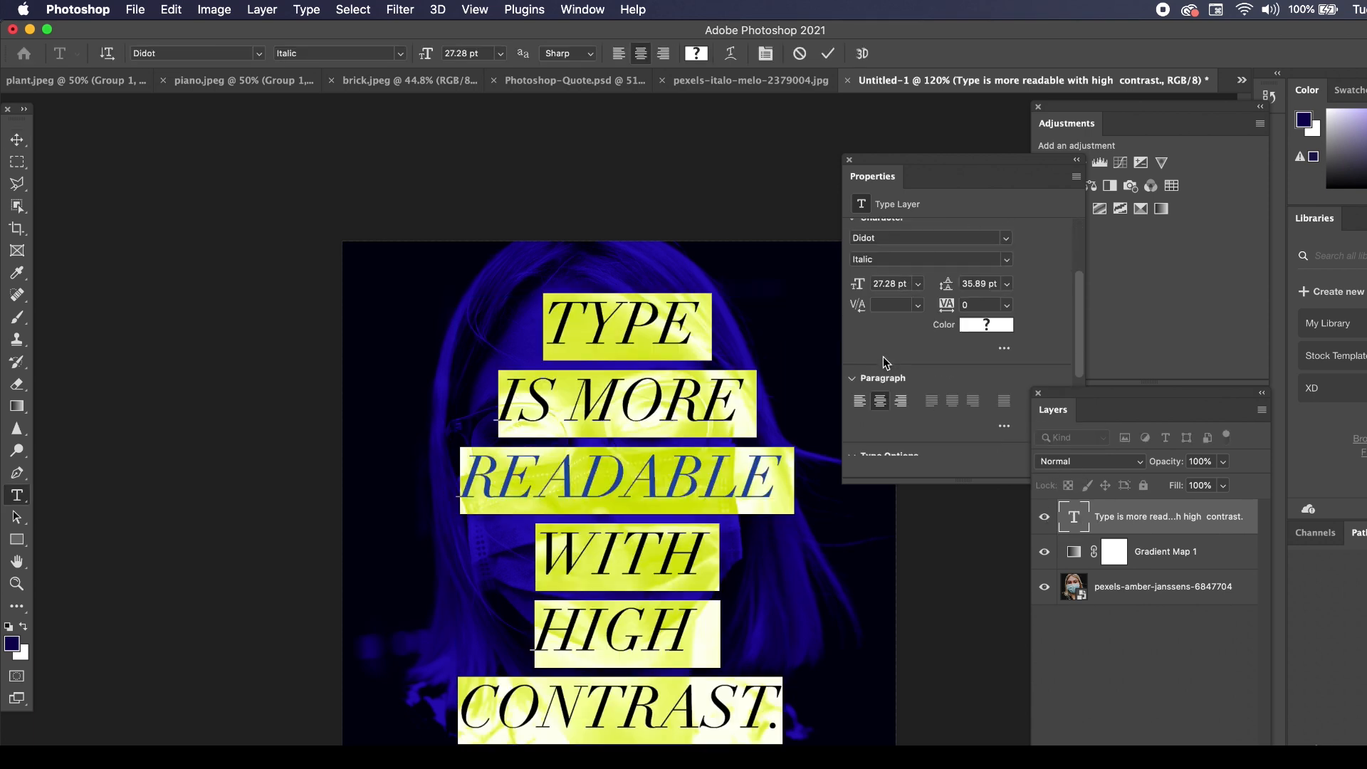
click(863, 403)
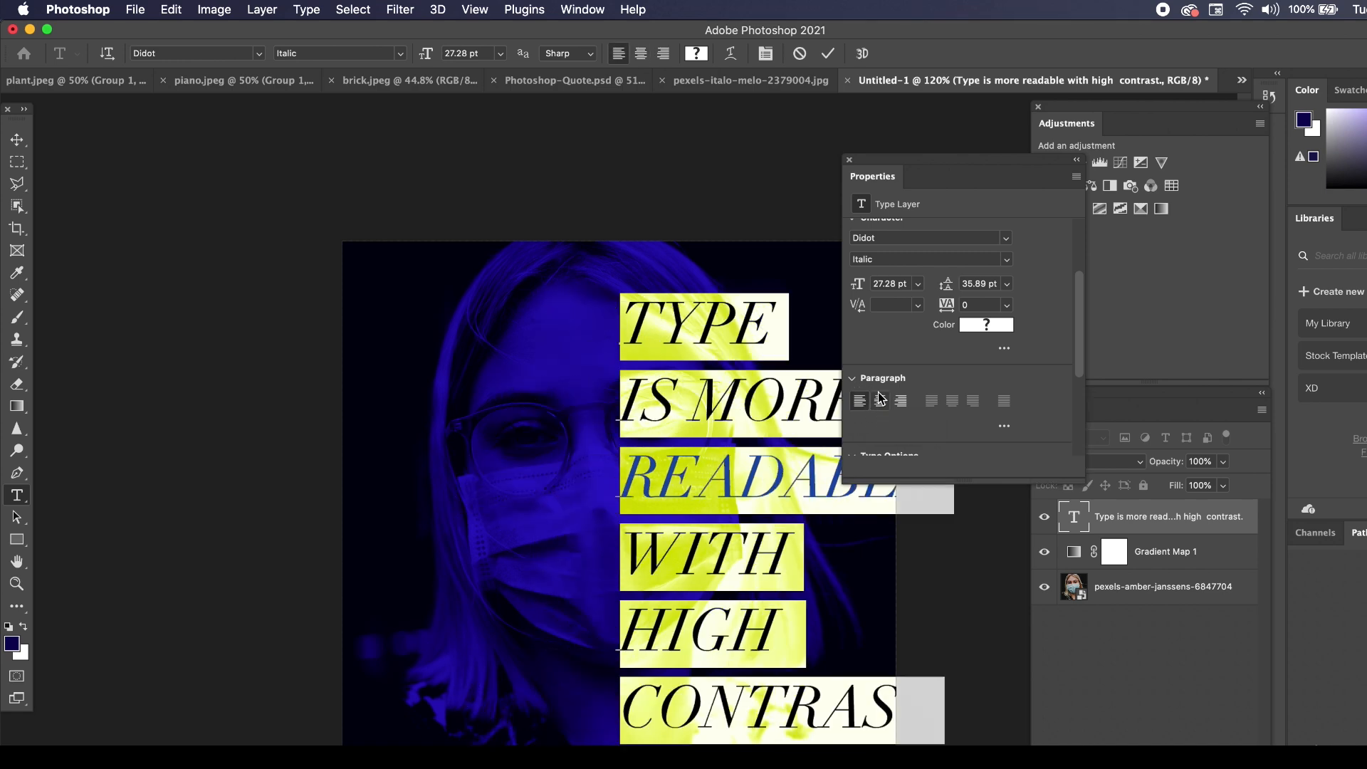
Tighten the quote's line spacing to 26 pt leading and commit the text edit.
scroll(940, 329, up, 1)
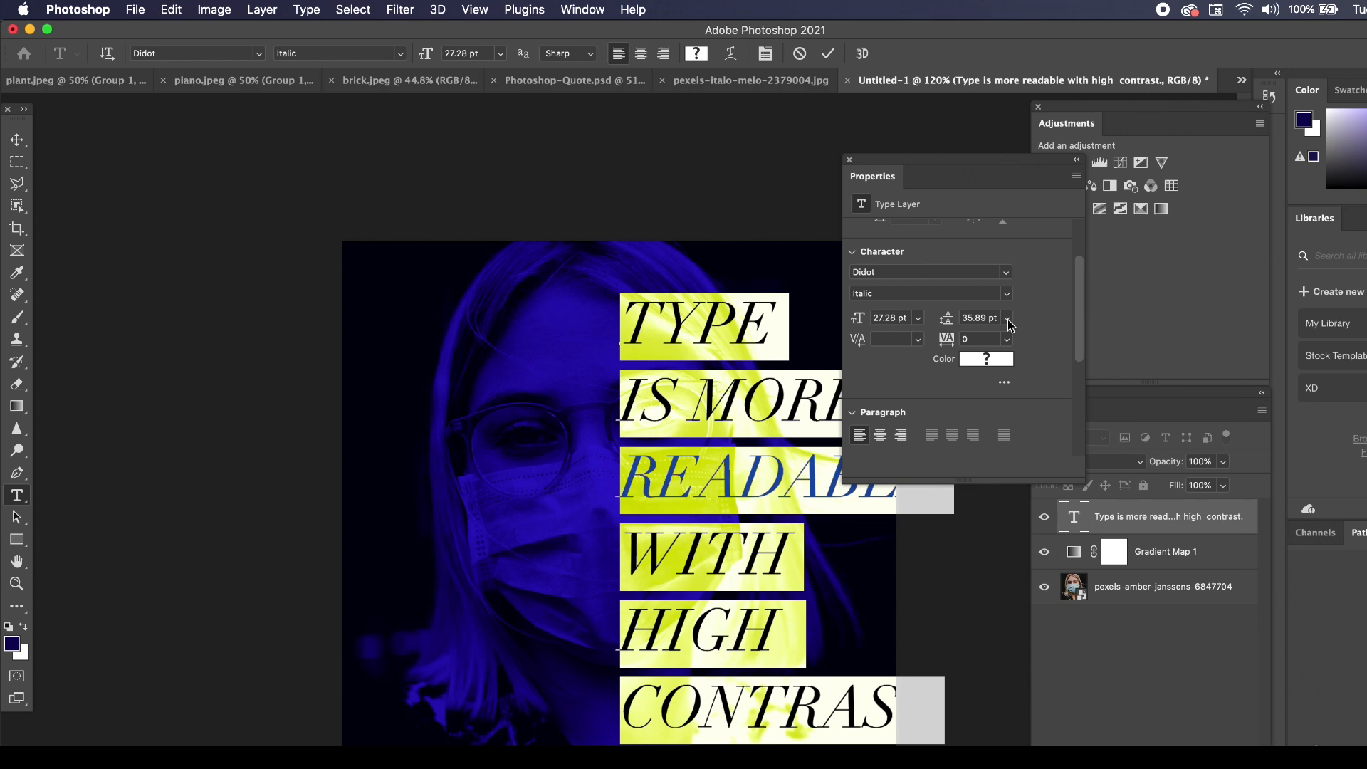
click(1008, 320)
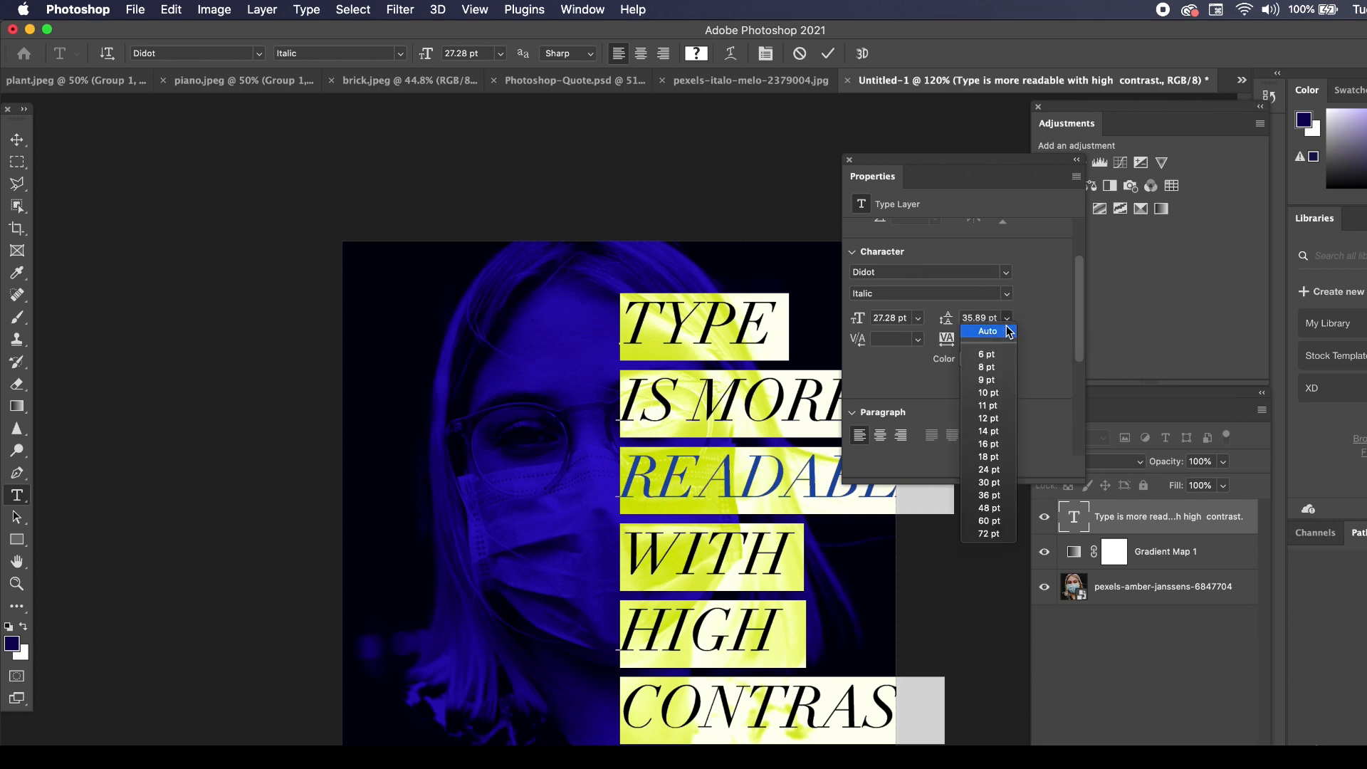
click(994, 469)
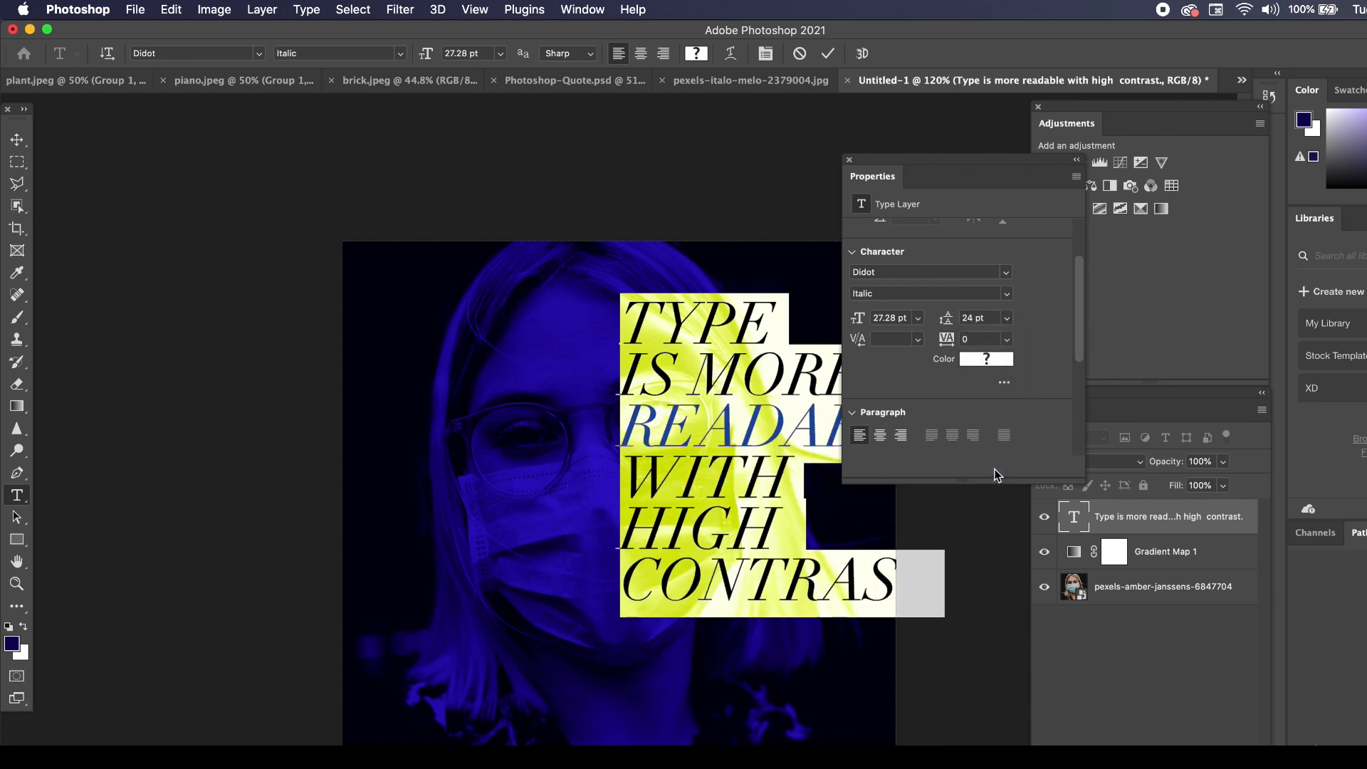
click(979, 314)
key(Return)
click(17, 139)
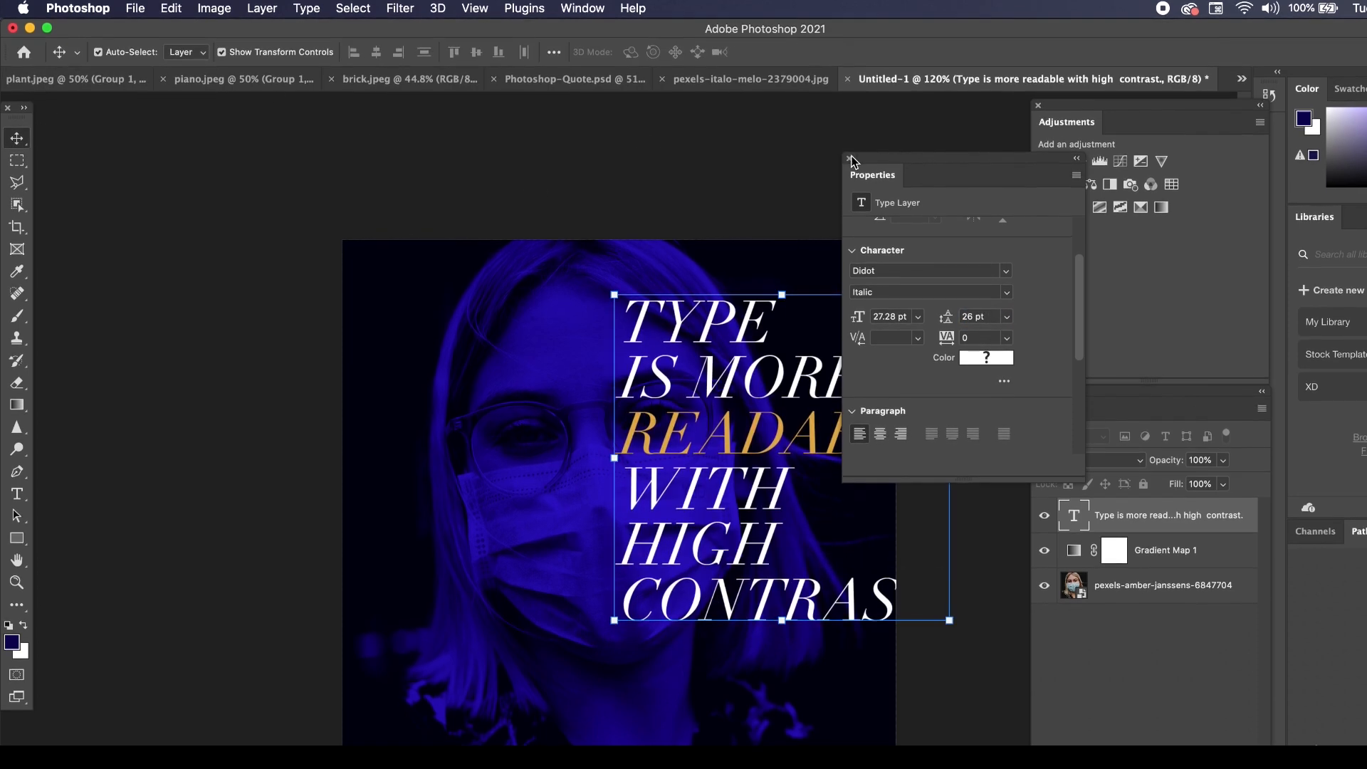
Move the quote down and left so it sits over the lower left of the portrait, inset from the canvas edge, and deselect it.
drag(702, 267, 483, 384)
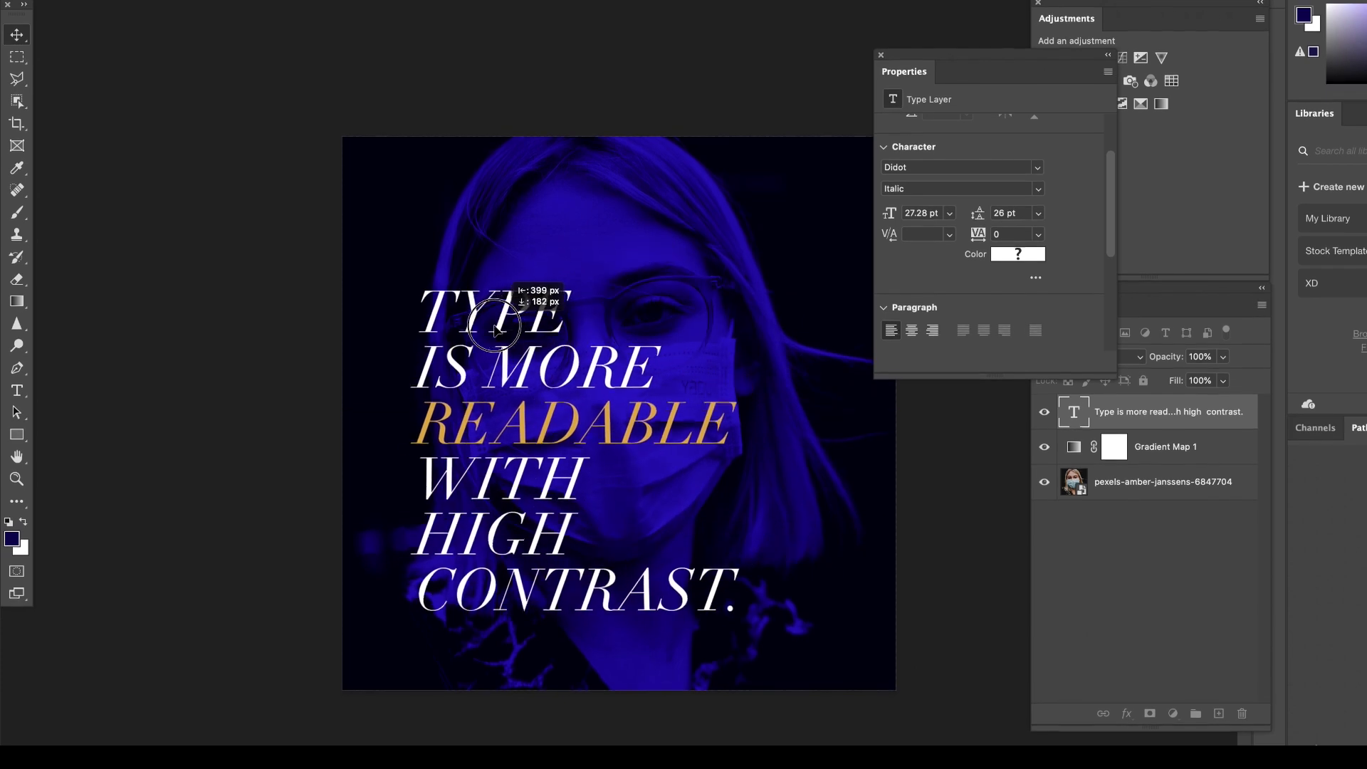
click(296, 318)
key(ctrl+0)
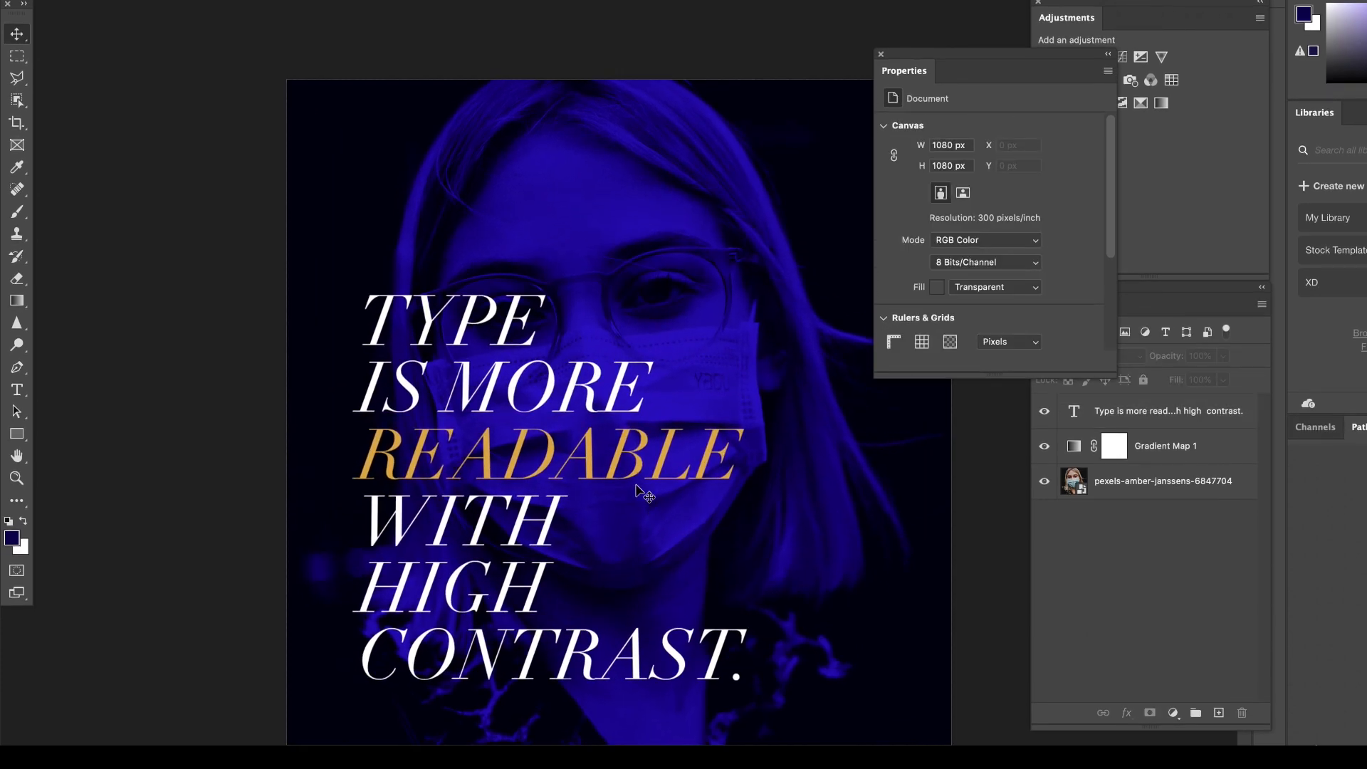
Open the gradient of the portrait's Gradient Map for editing and change its end stop to a lighter blue-violet.
mouse_move(955, 53)
mouse_down()
mouse_move(1010, 11)
mouse_move(1265, 190)
mouse_move(1336, 186)
mouse_move(1102, 90)
mouse_move(951, 60)
mouse_up()
click(1140, 481)
click(1155, 447)
click(1042, 141)
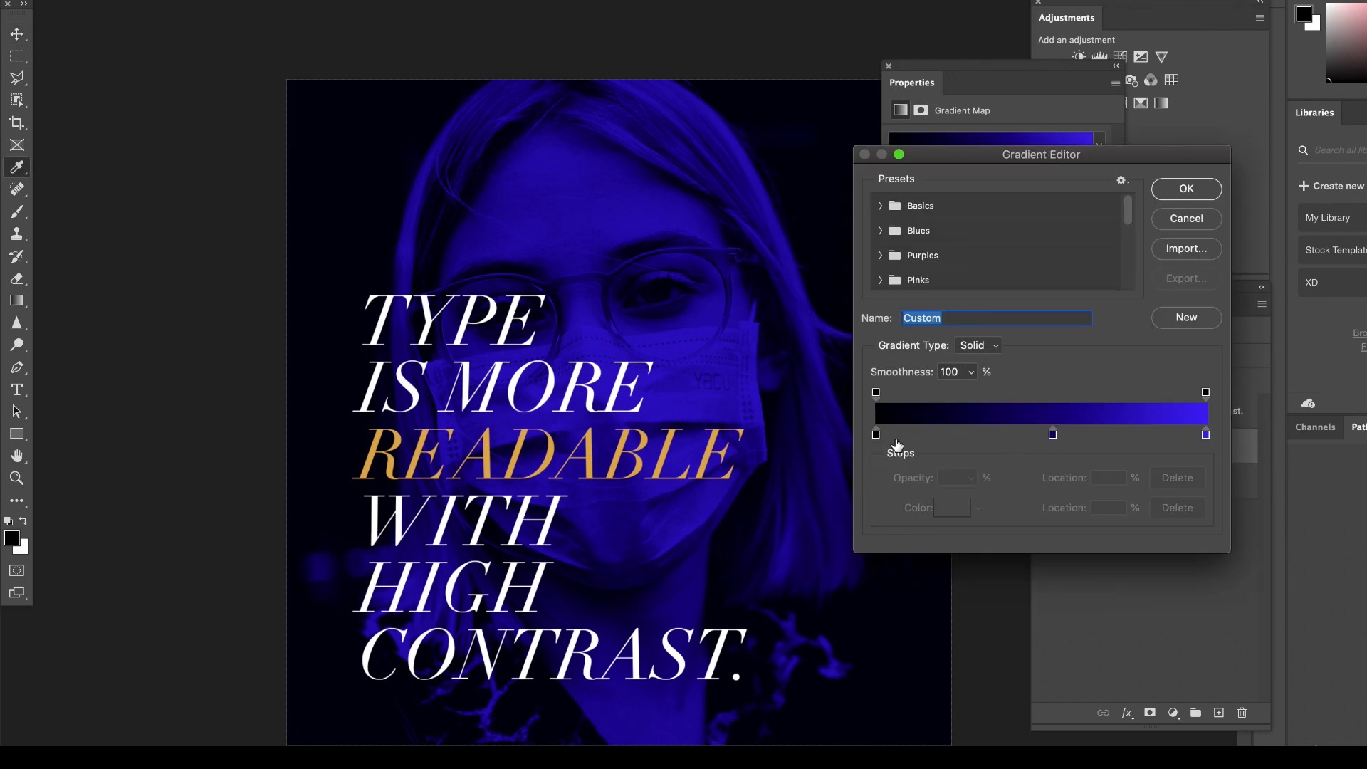
click(1206, 436)
click(944, 508)
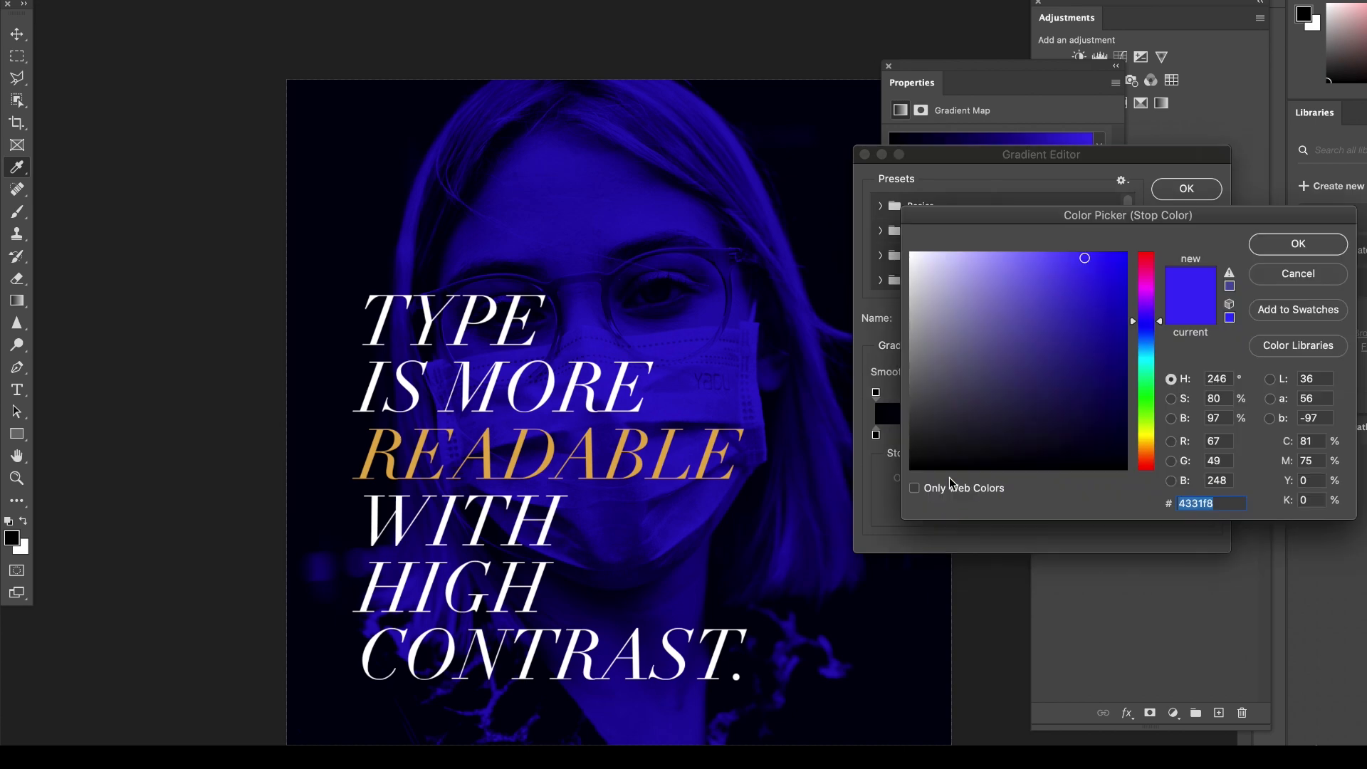
mouse_move(1033, 265)
mouse_down()
mouse_move(1025, 248)
mouse_move(1032, 266)
mouse_move(1055, 256)
mouse_up()
click(1273, 247)
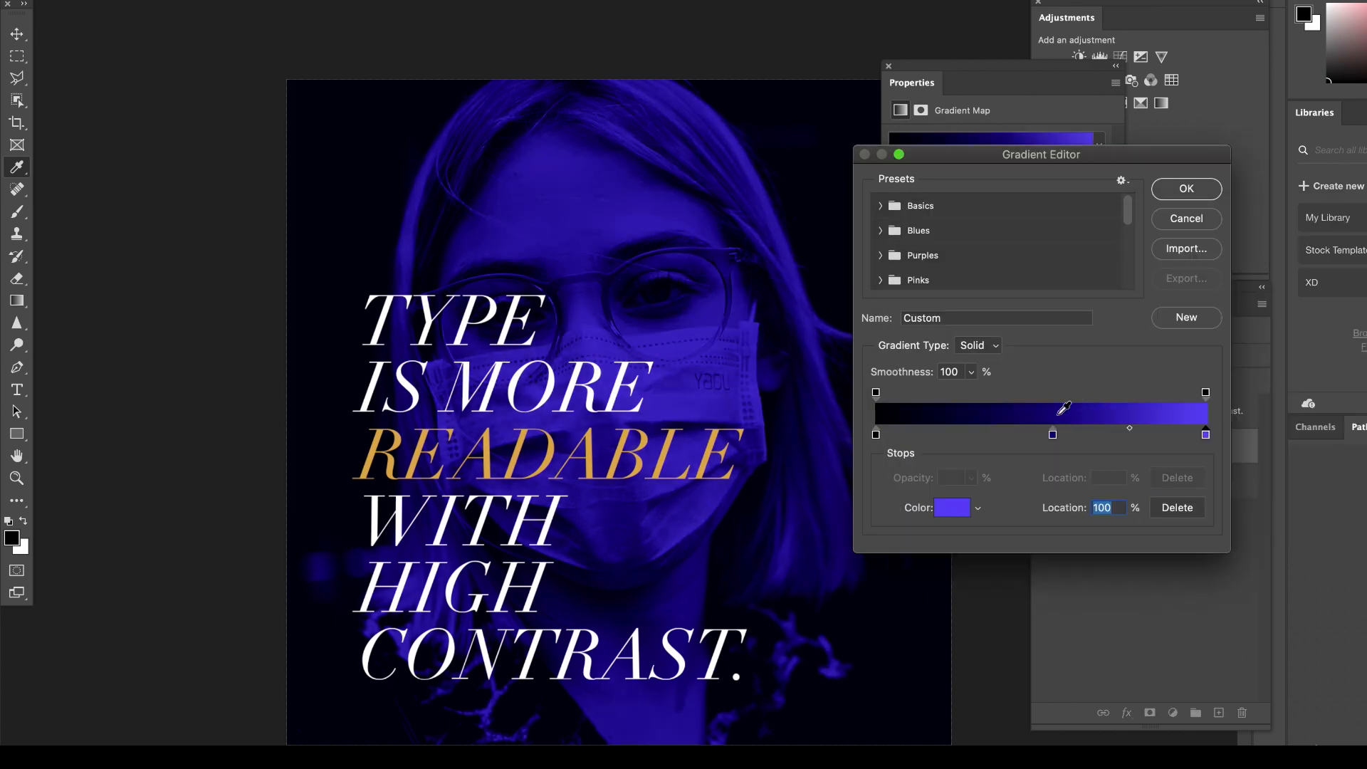
Recolor the gradient's middle stop to #13038d and shift it to 48% location.
click(1053, 434)
click(952, 508)
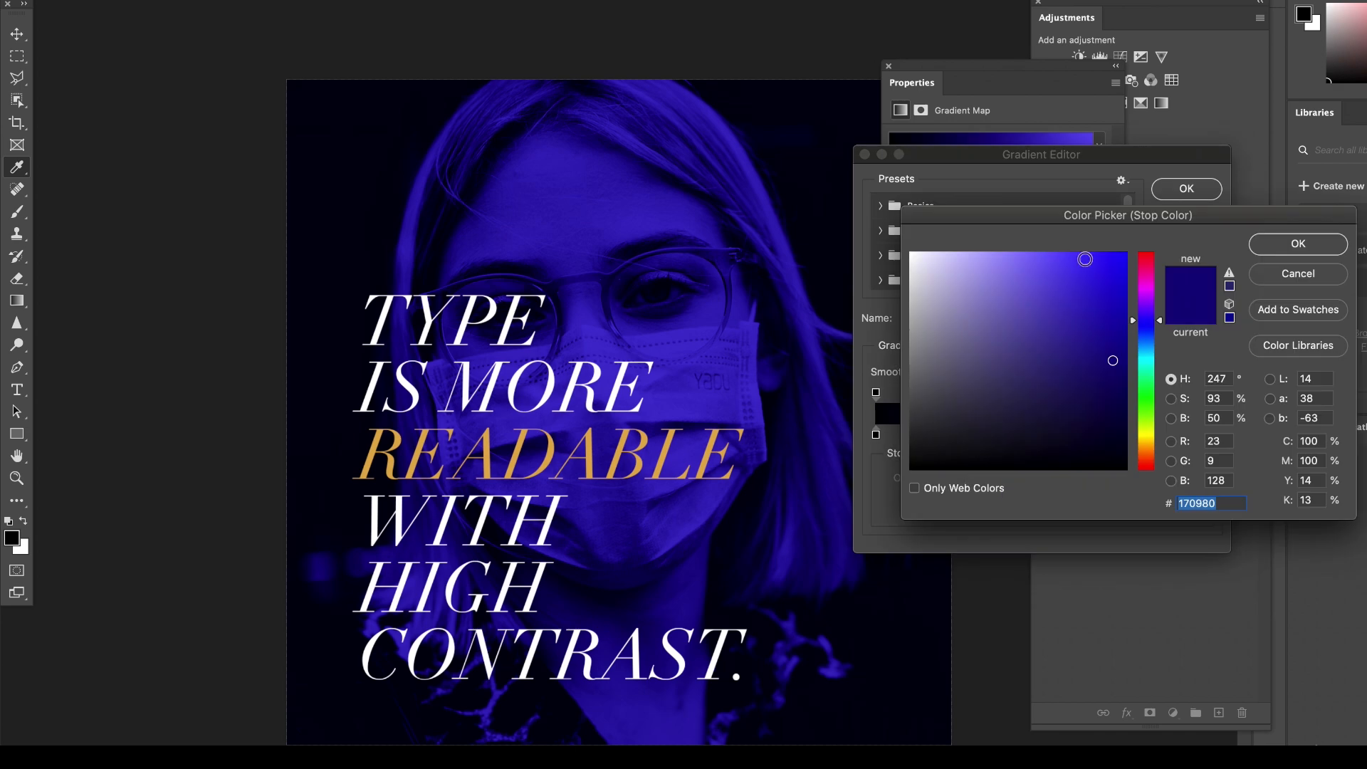
drag(1104, 342, 1123, 349)
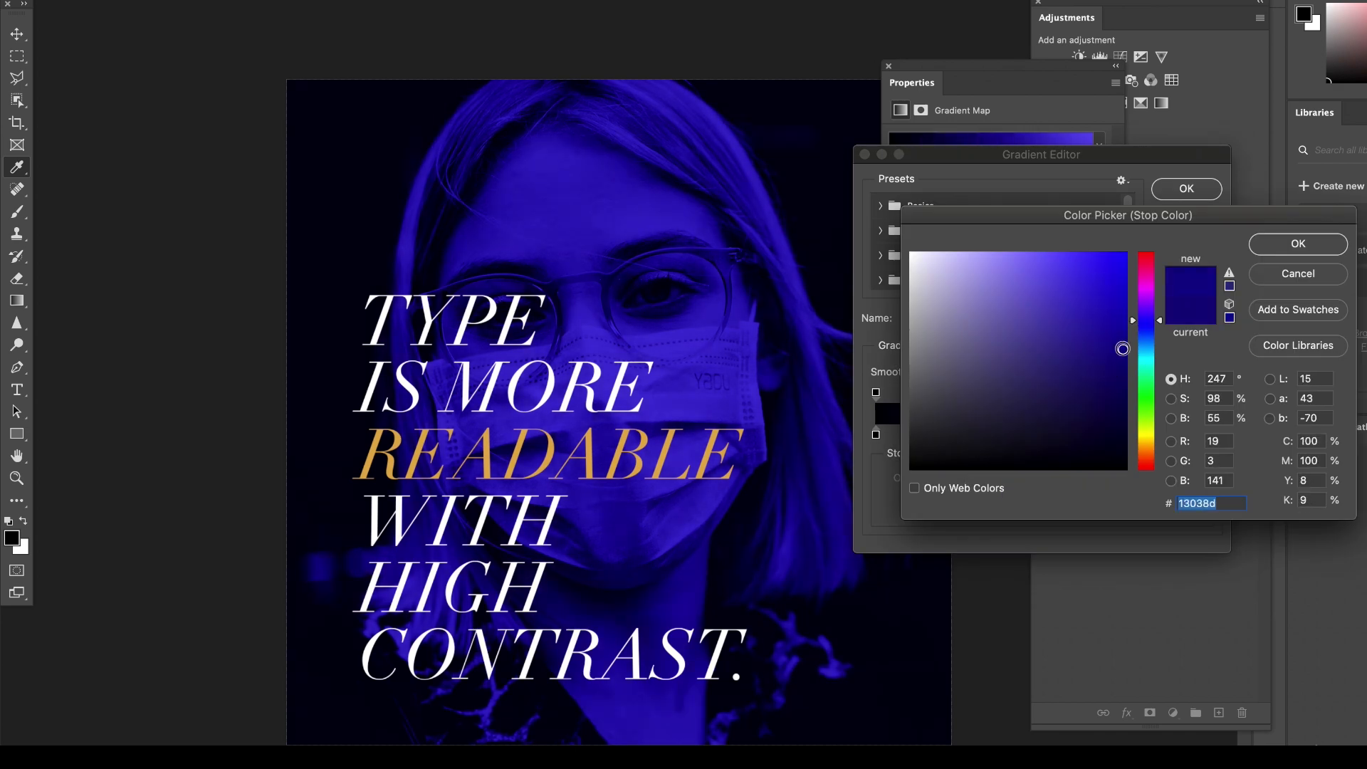
click(1263, 246)
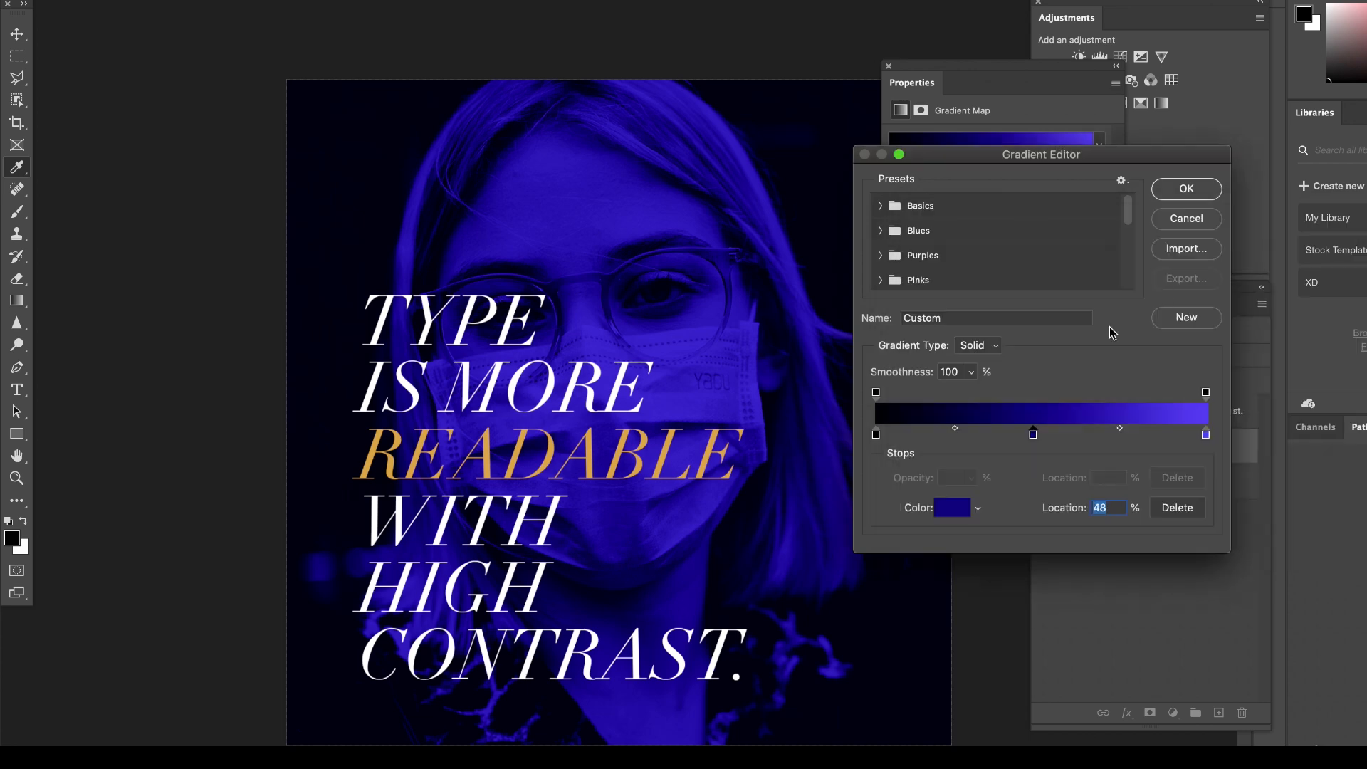
Change the gradient's darkest stop from near-black to a dark navy blue and accept the edited gradient.
click(876, 436)
click(967, 522)
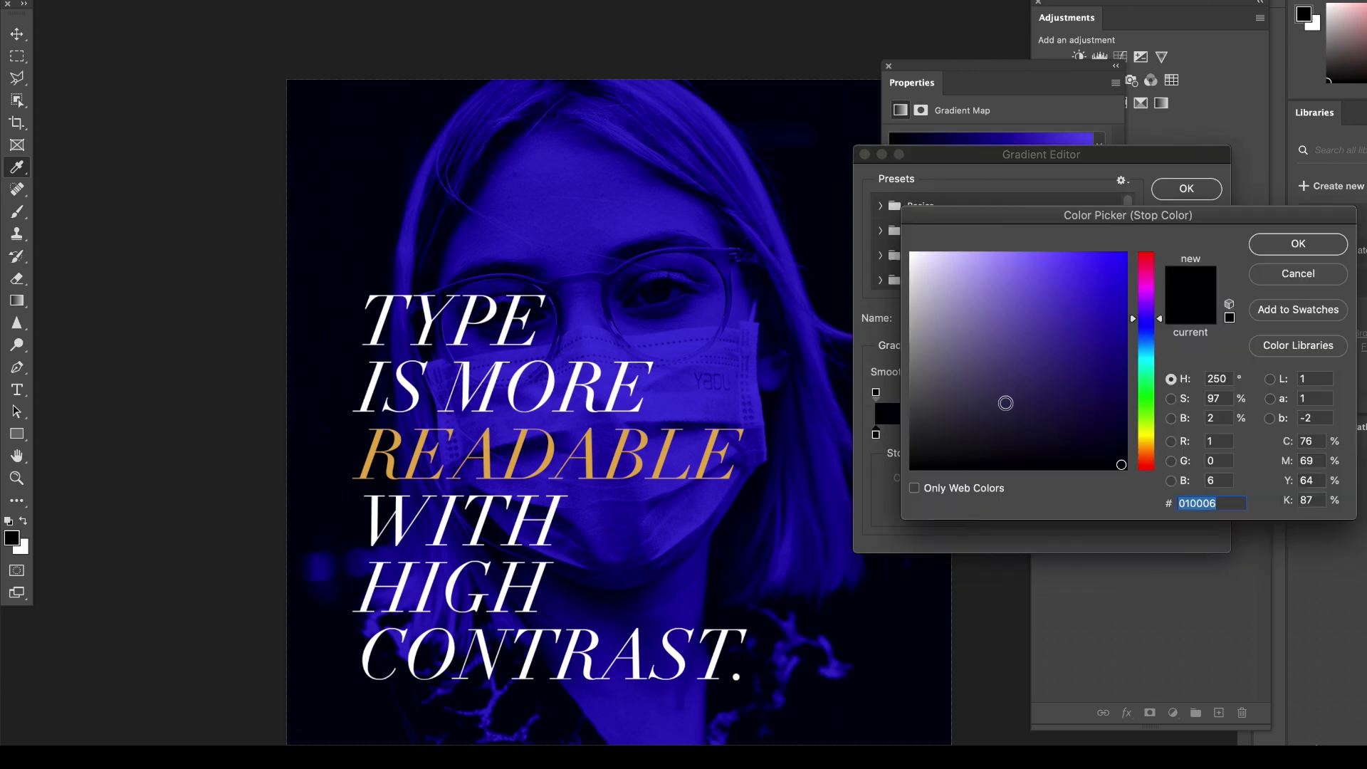
click(1090, 415)
click(1099, 455)
click(1098, 444)
click(1093, 429)
key(Return)
key(Return)
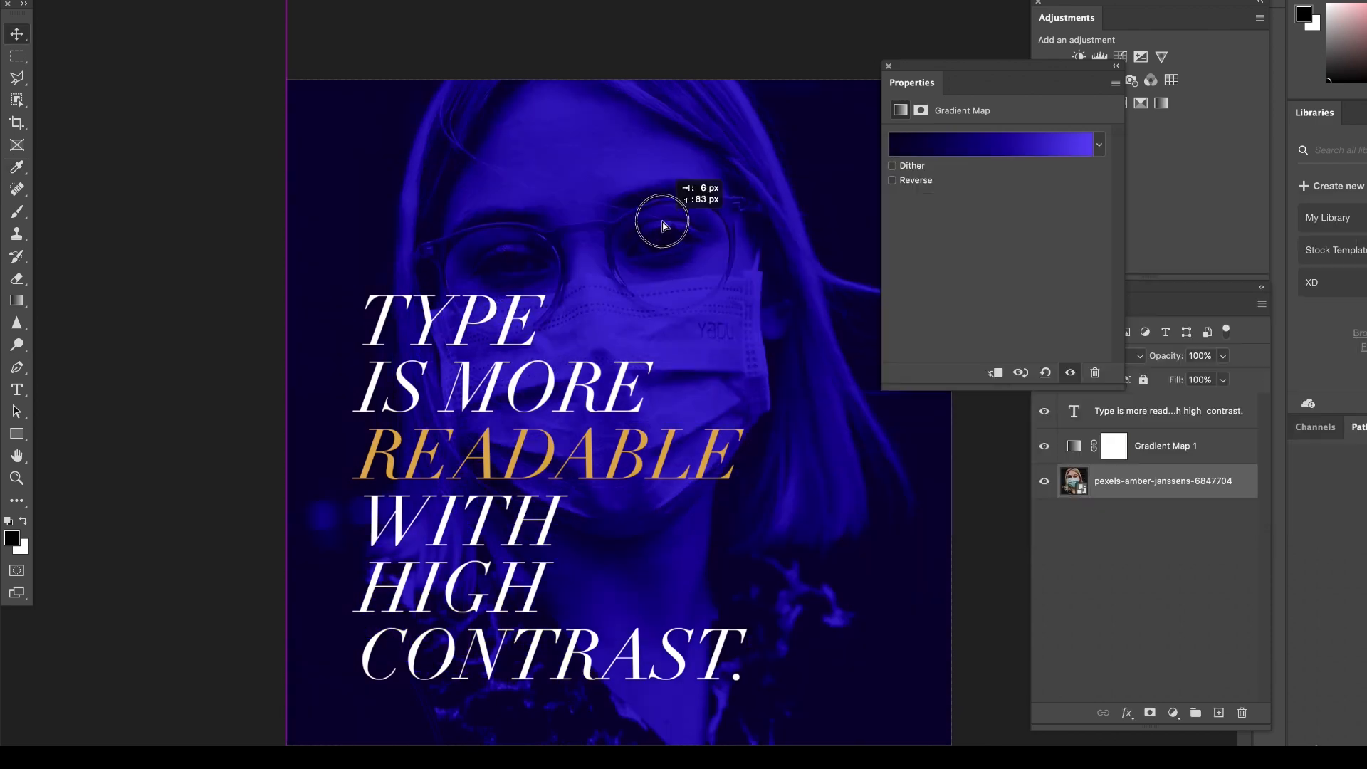
Move the portrait photo up on the canvas and shift the quote text slightly to the right.
drag(664, 194, 666, 205)
click(175, 222)
mouse_move(446, 316)
mouse_down()
mouse_move(488, 323)
mouse_move(466, 315)
mouse_up()
Replace the quote with "MAKE STATEMENTS" on two lines and move it down below the face mask.
double_click(466, 315)
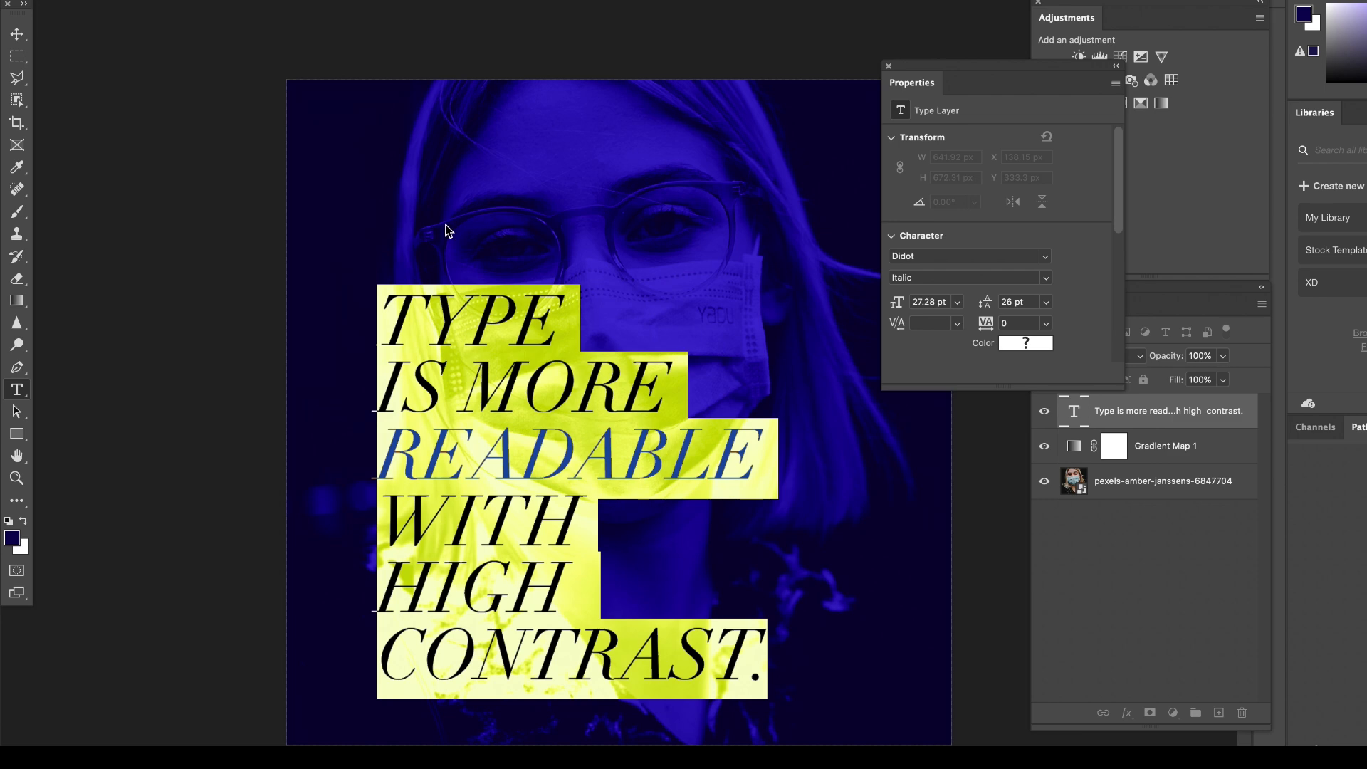
text(MAKE)
key(Return)
text(STATEMENTS)
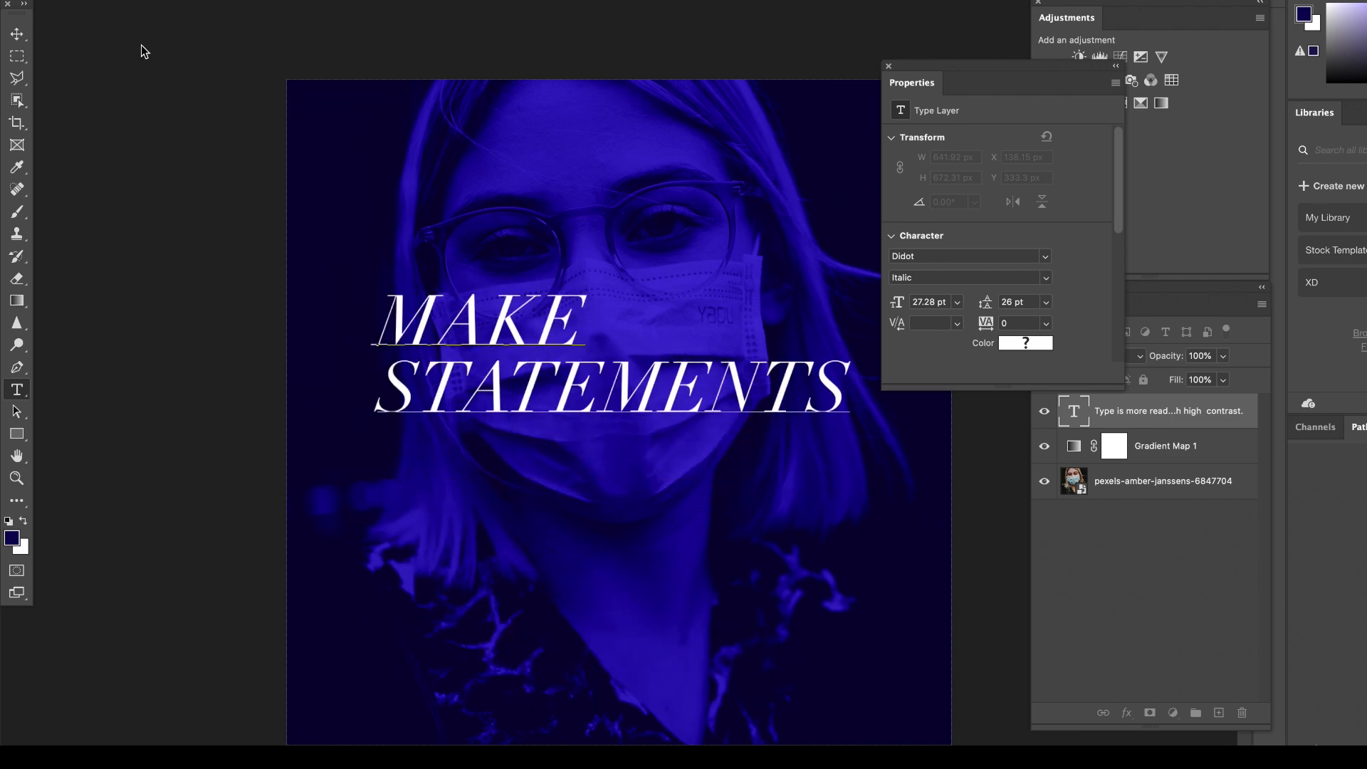
click(17, 33)
drag(489, 334, 504, 561)
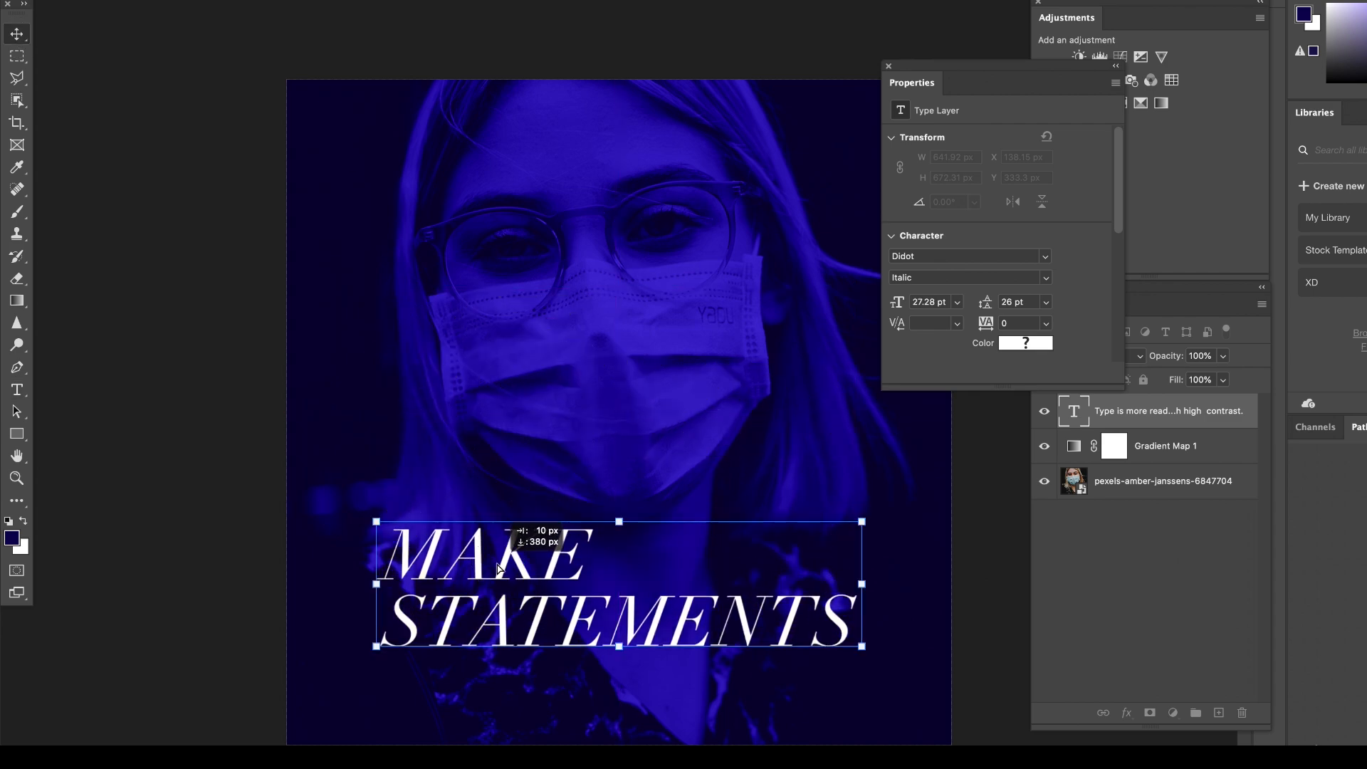
Select all of the text, filter the fonts by Slab Serif and set the font to Arvo.
double_click(505, 560)
drag(1000, 81, 906, 78)
click(952, 254)
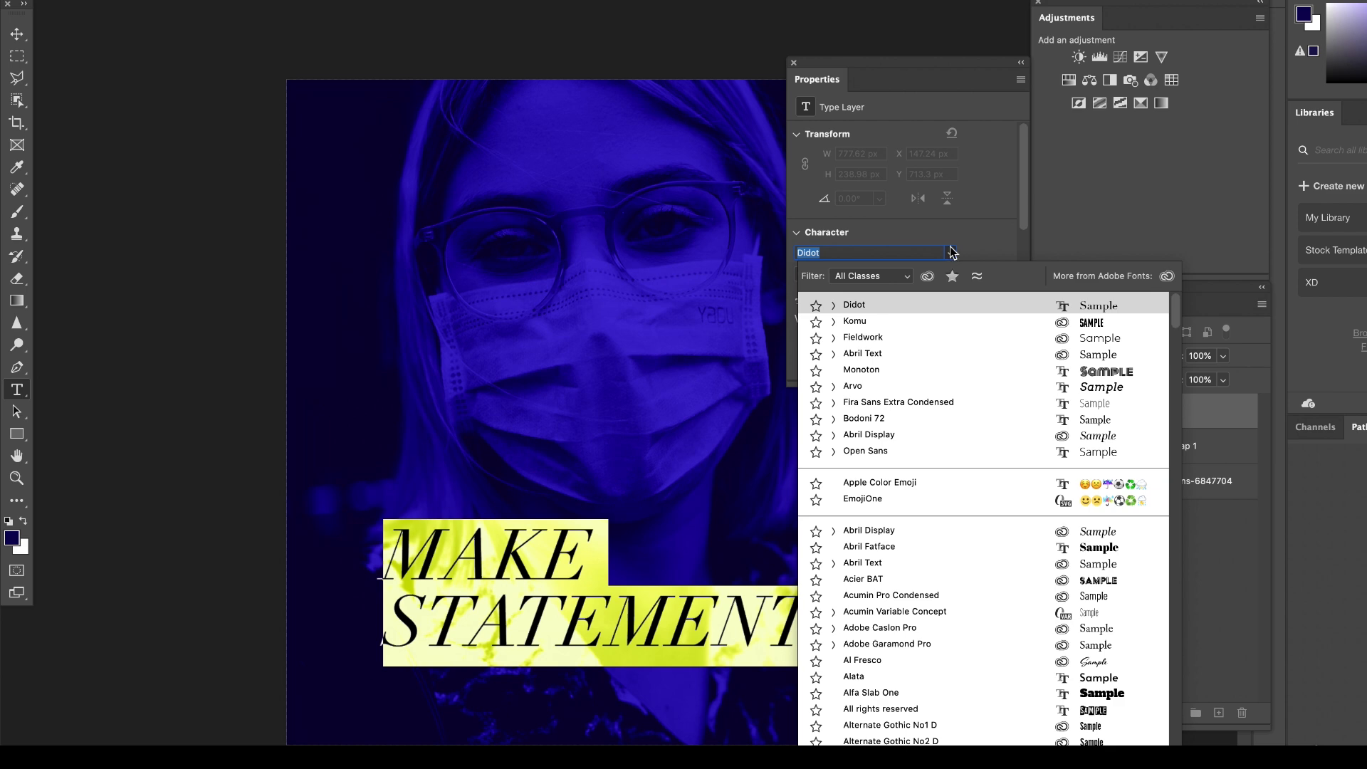
click(864, 279)
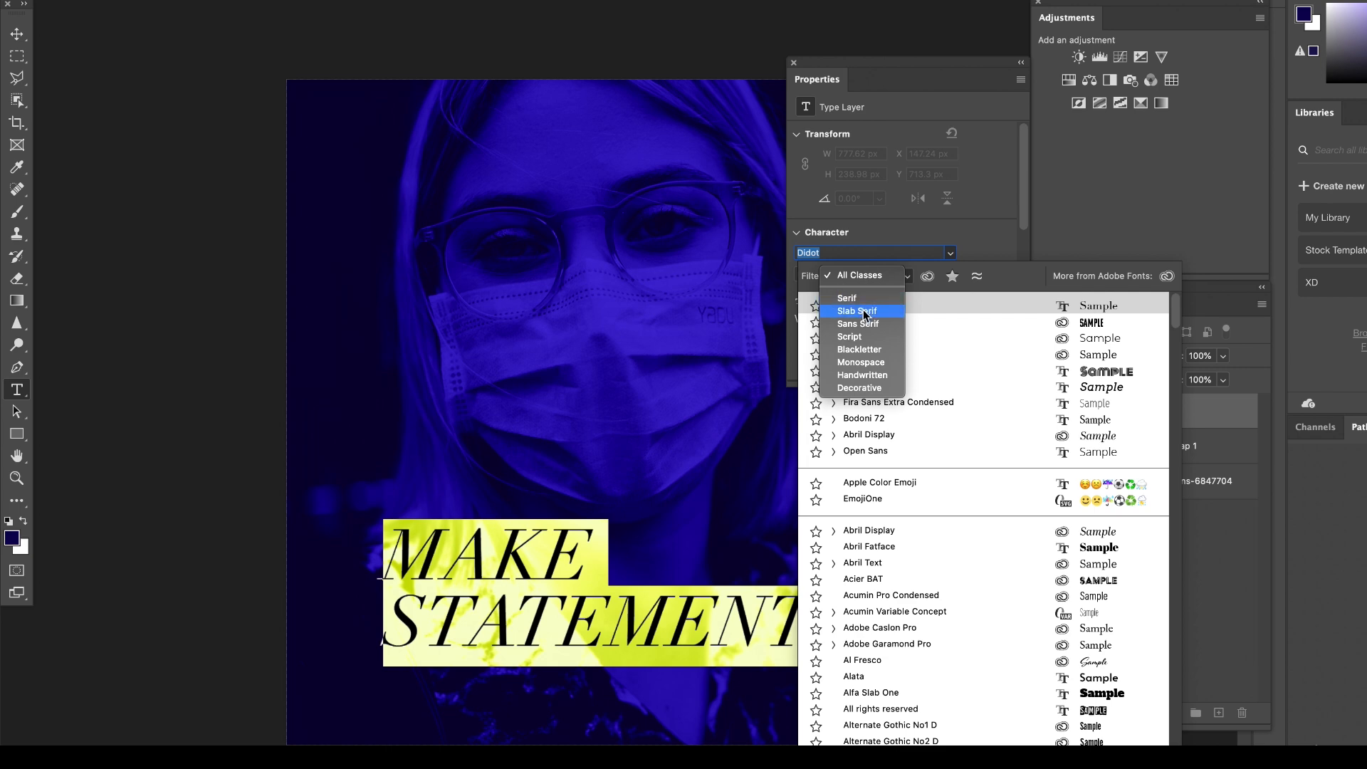
click(861, 311)
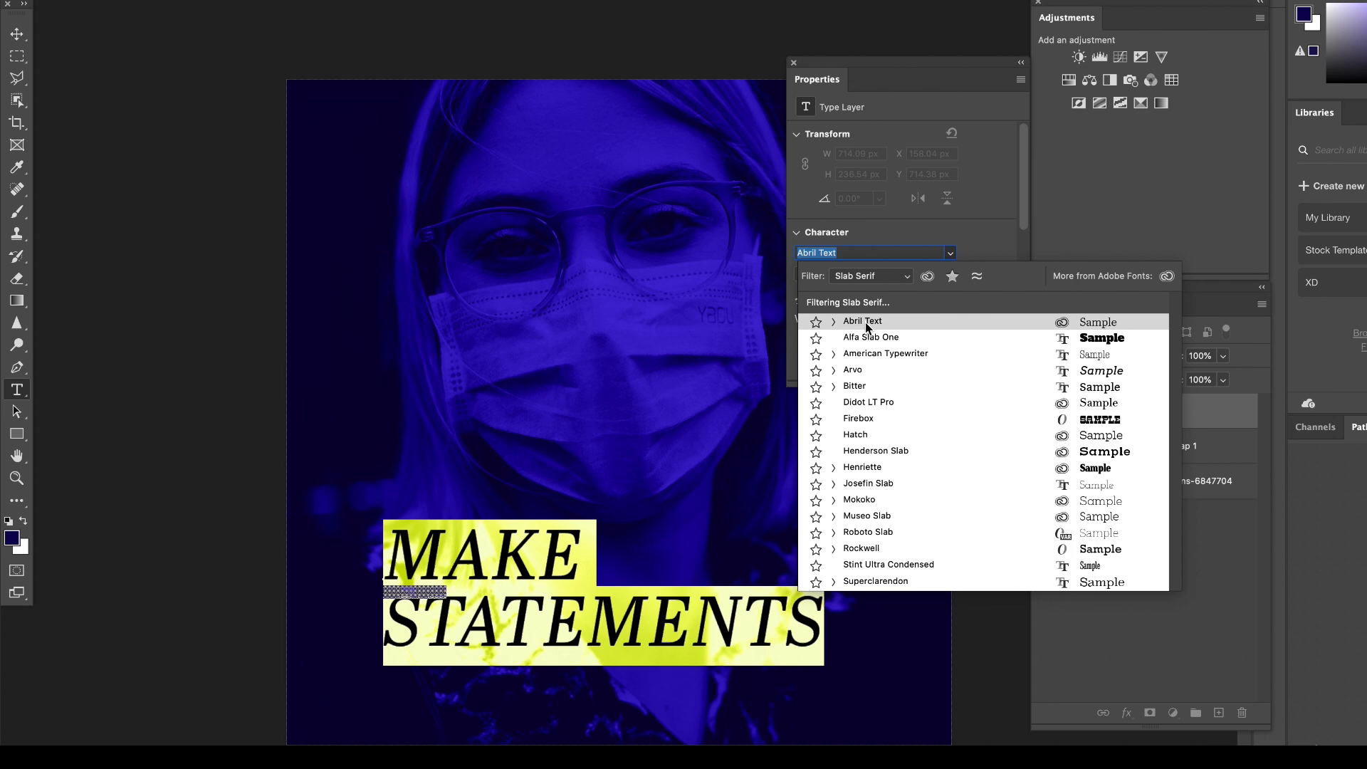
click(876, 377)
Turn off All Caps for the selected text.
scroll(965, 313, down, 2)
scroll(965, 314, down, 3)
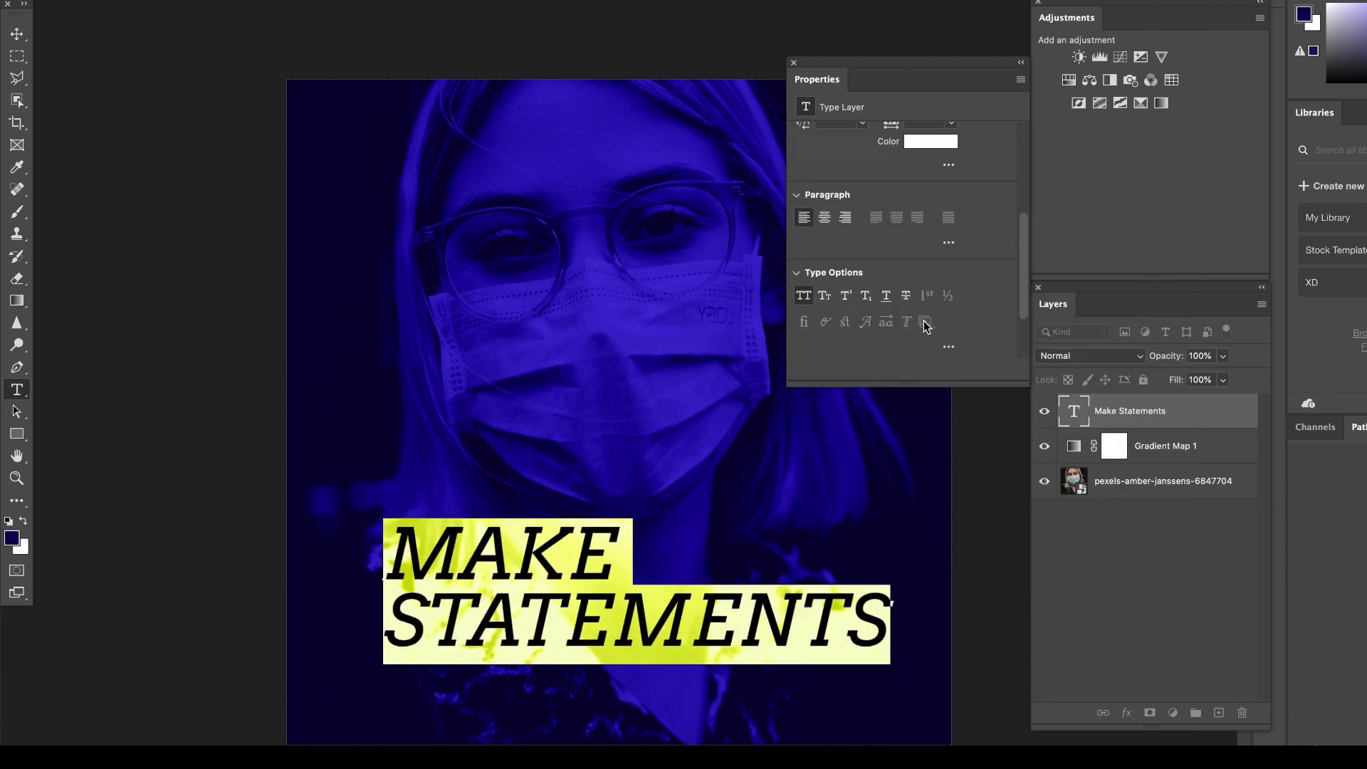
click(804, 289)
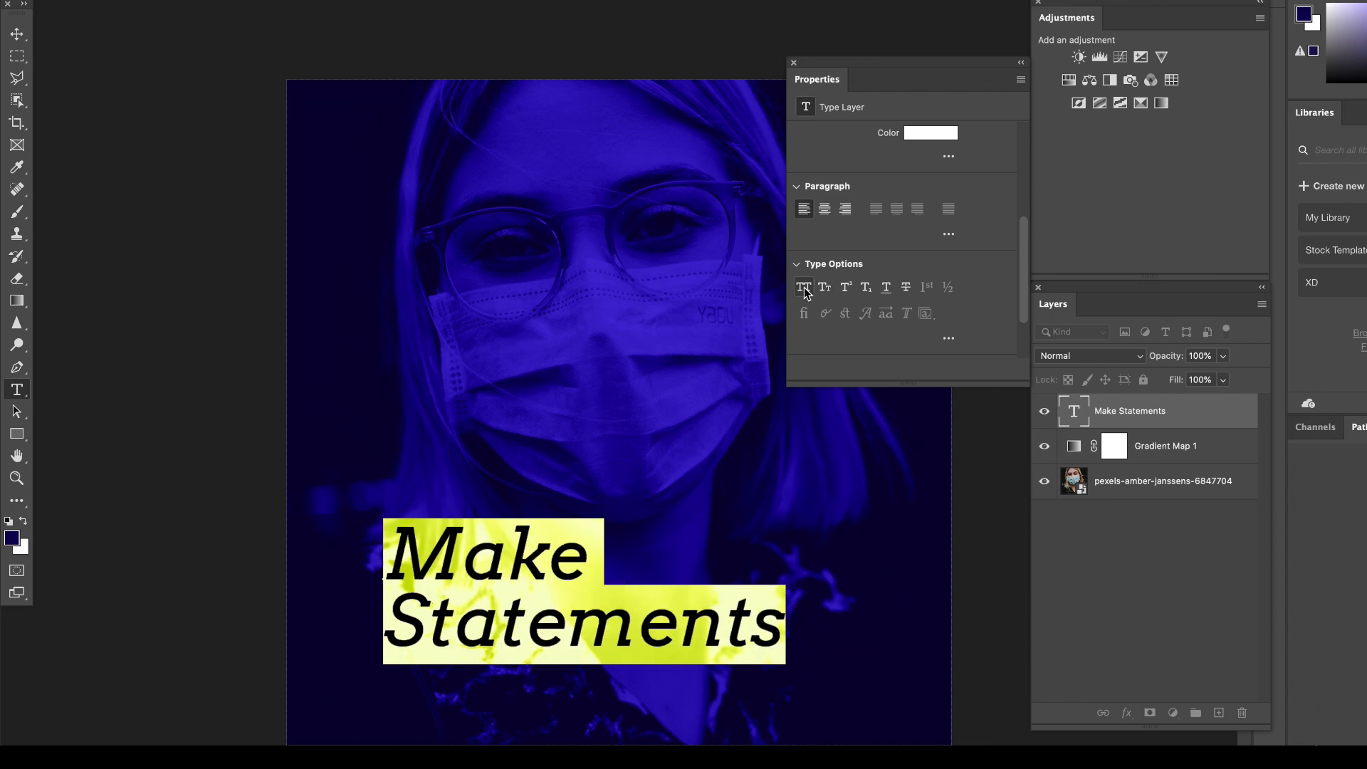
Change the capital M and S to lowercase so the text reads "make statements", and commit the edit.
click(427, 537)
key(BackSpace)
text(m)
drag(428, 620, 396, 621)
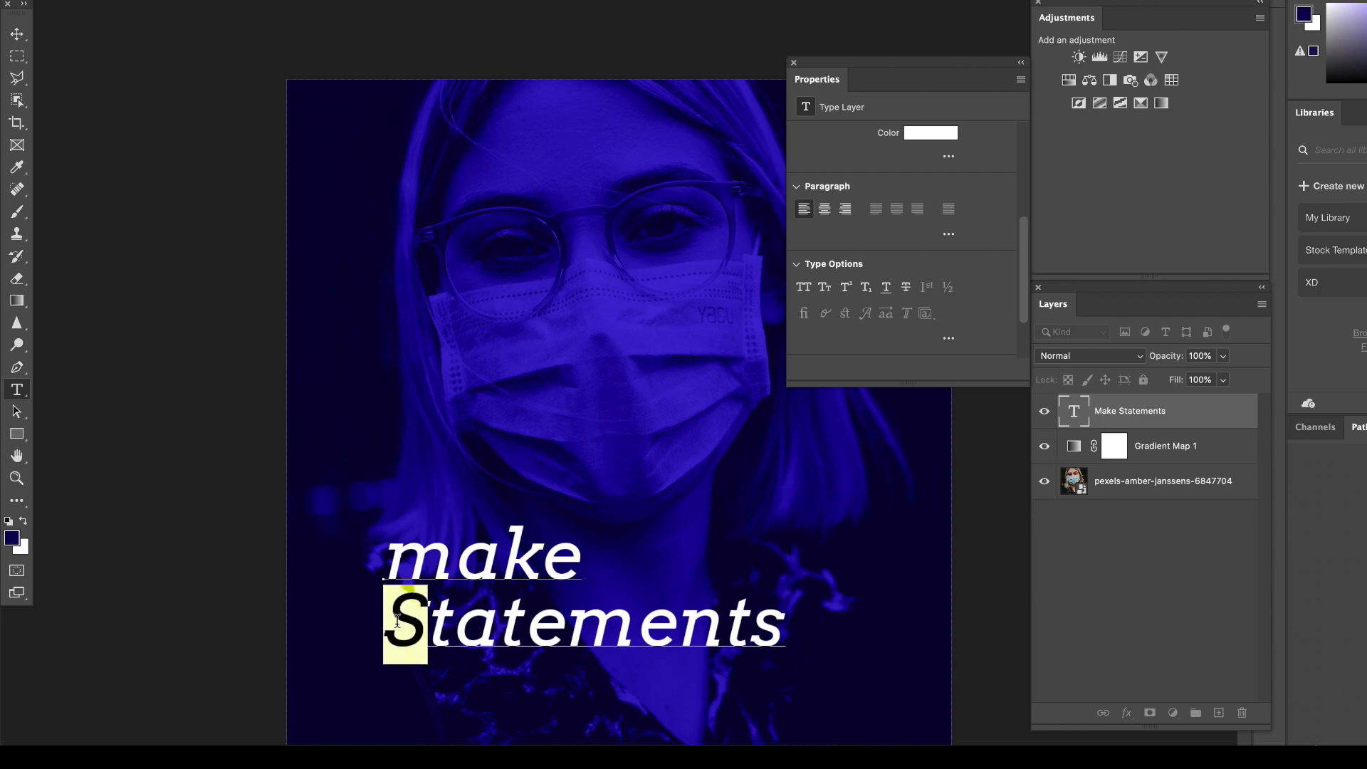
text(s)
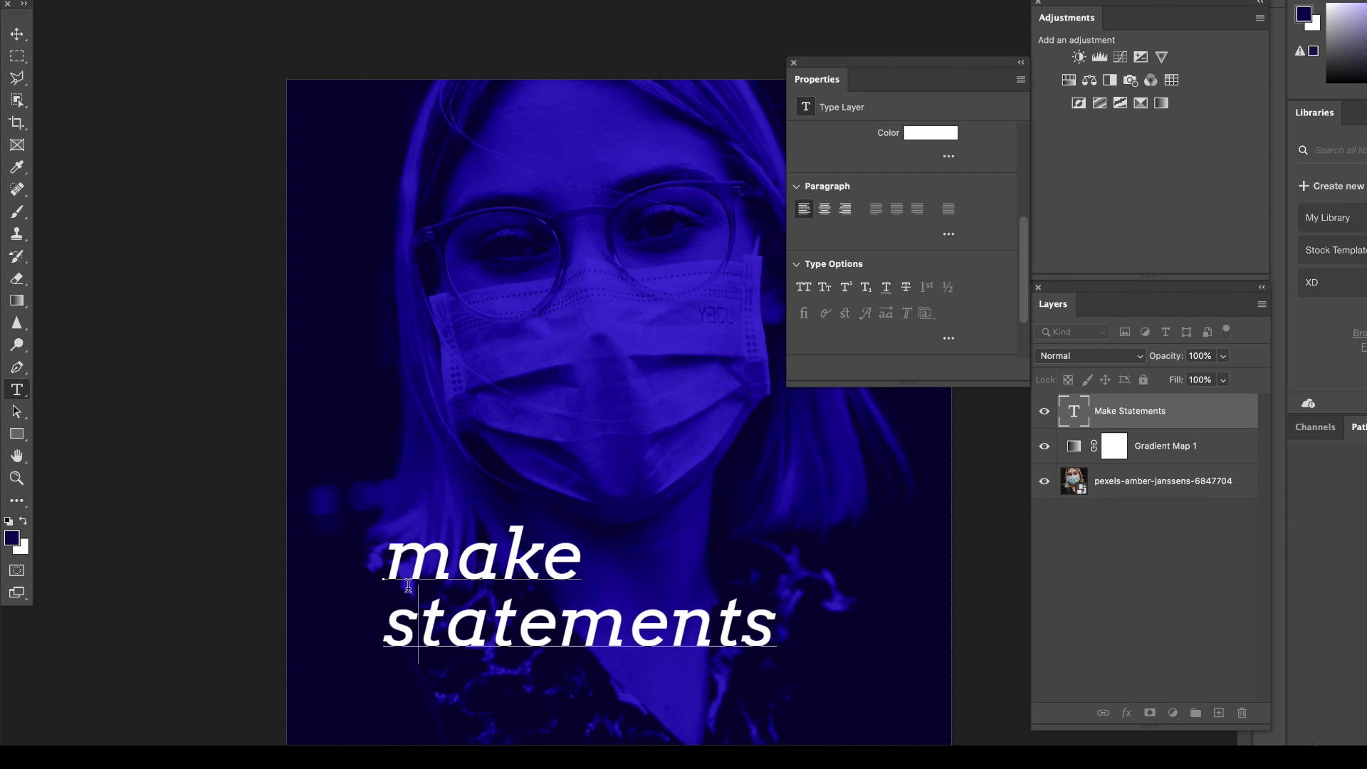
click(23, 36)
click(120, 130)
Recolor the "make statements" text golden yellow and move it down slightly.
click(491, 560)
double_click(491, 560)
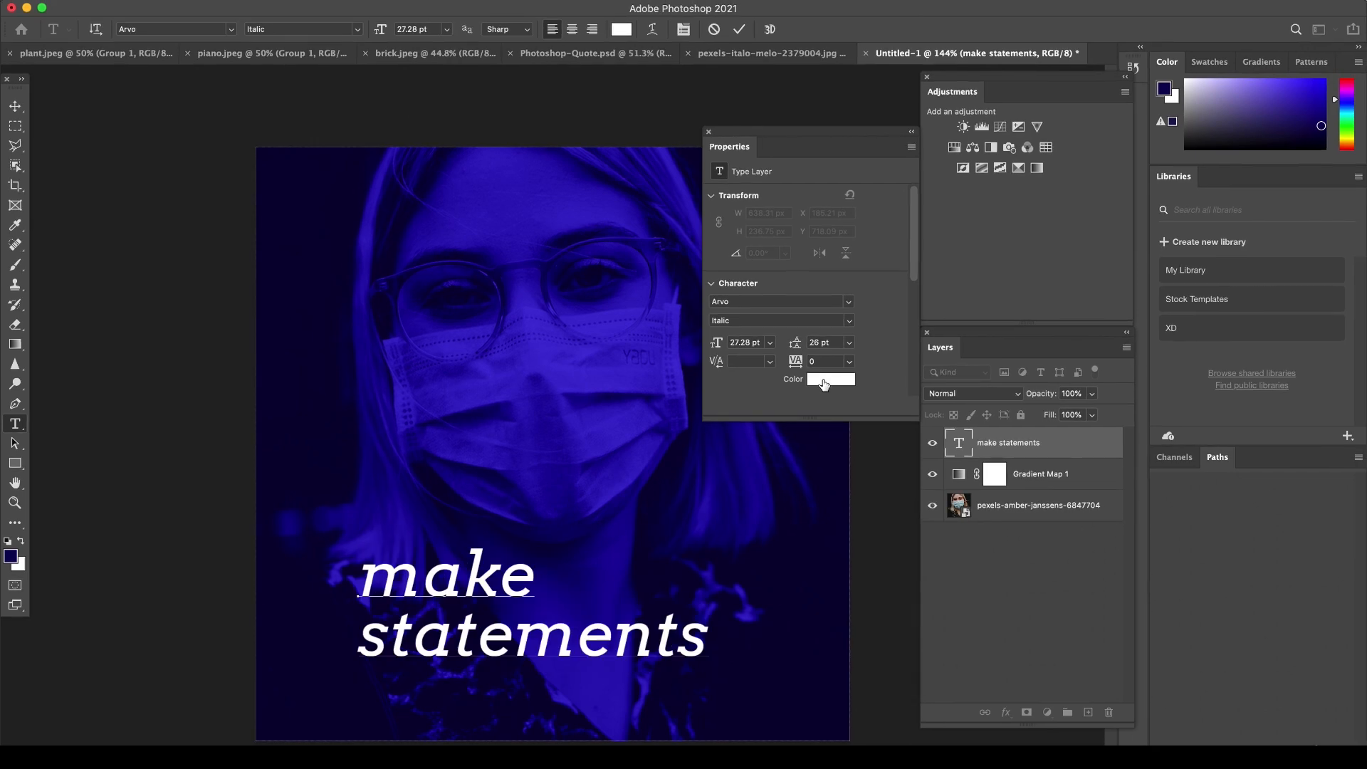
click(917, 337)
click(1023, 469)
click(968, 318)
drag(968, 318, 955, 301)
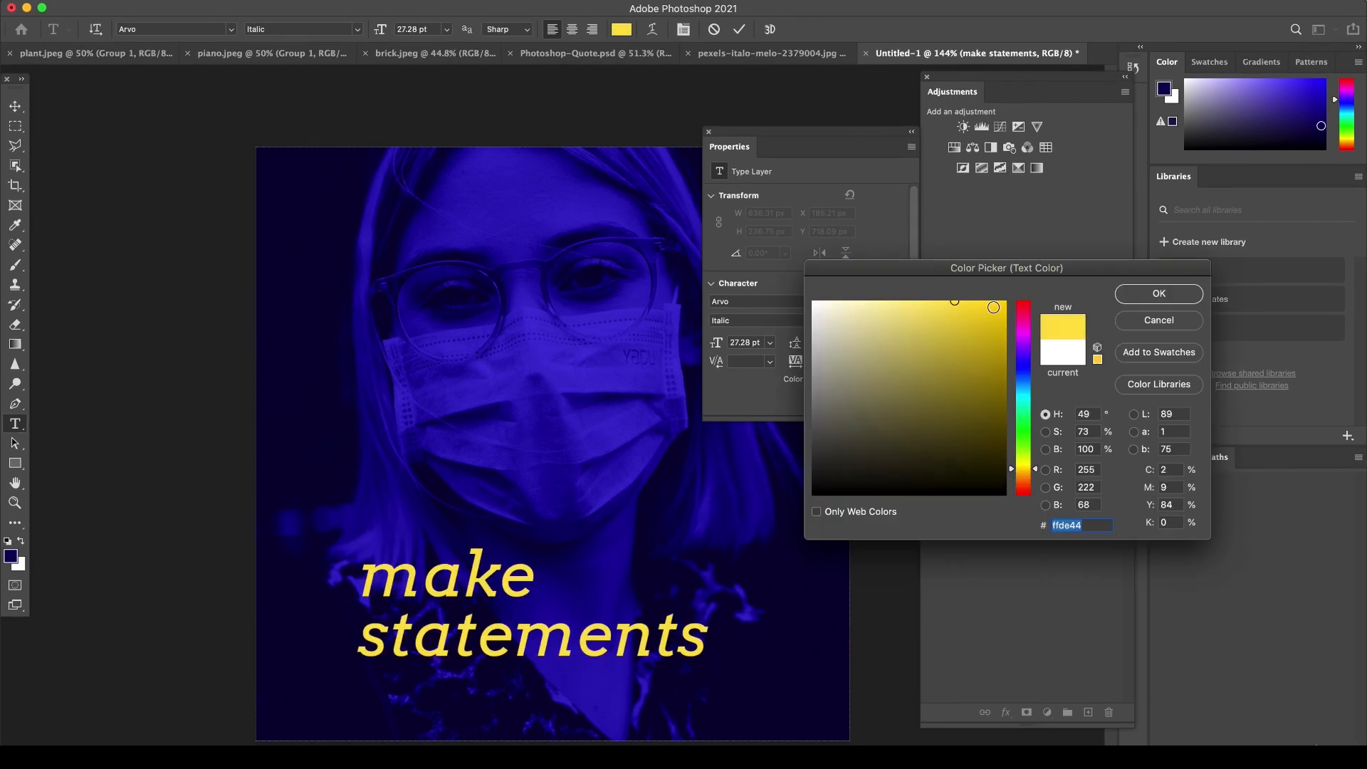
click(994, 308)
click(1145, 294)
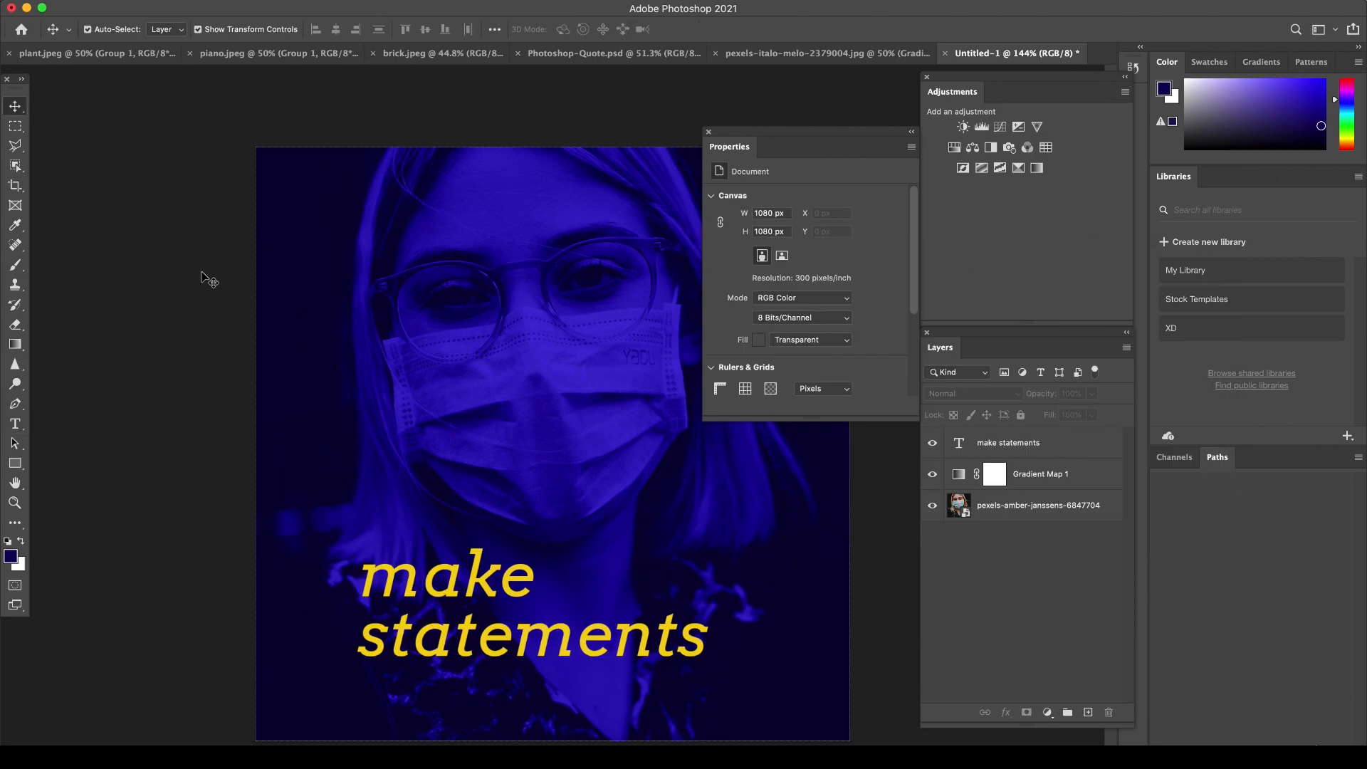
mouse_move(445, 584)
mouse_down()
mouse_move(380, 527)
mouse_move(398, 611)
mouse_move(434, 576)
mouse_move(409, 575)
mouse_move(429, 609)
mouse_move(418, 598)
mouse_move(435, 593)
mouse_move(415, 576)
mouse_move(442, 609)
mouse_move(436, 580)
mouse_move(470, 578)
mouse_move(450, 601)
mouse_up()
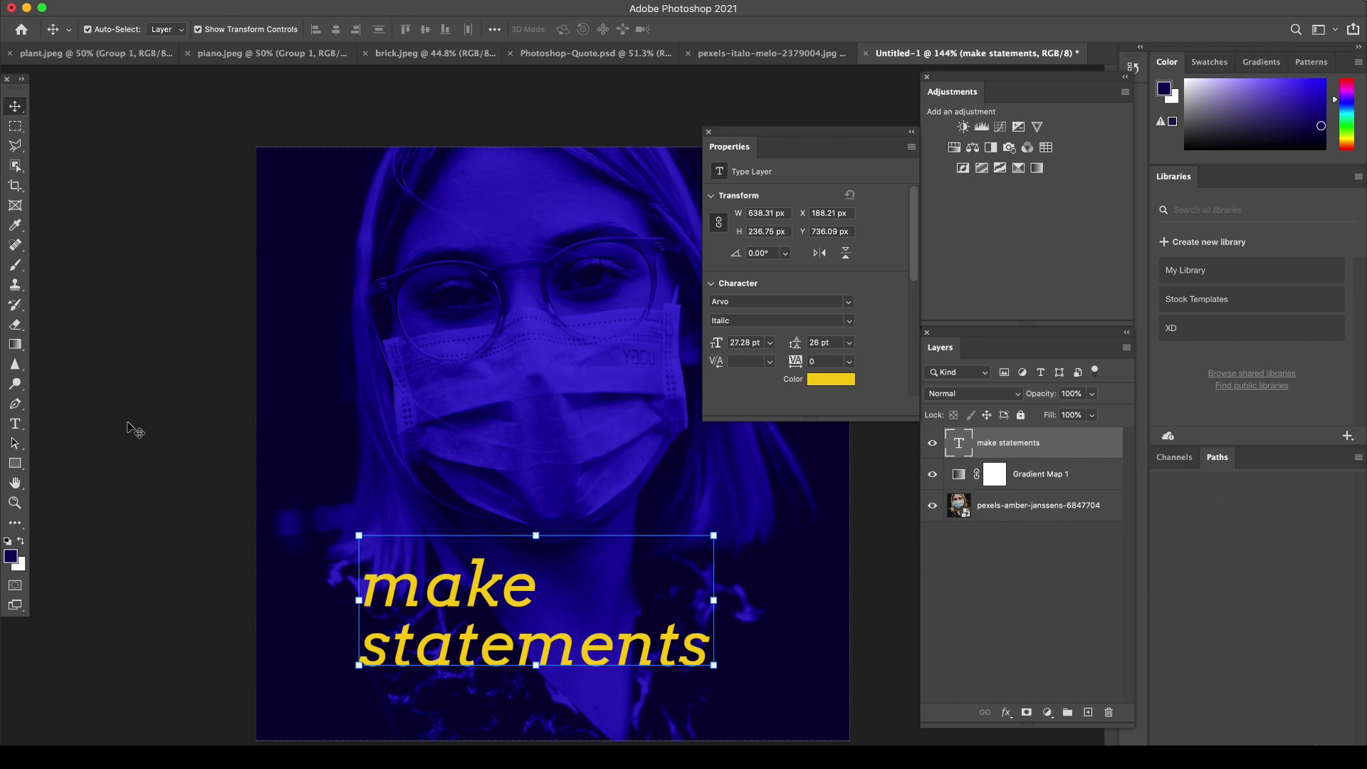
Draw a thin vertical rectangle about 11 px wide and 169 px high just left of the two text lines.
drag(15, 463, 75, 459)
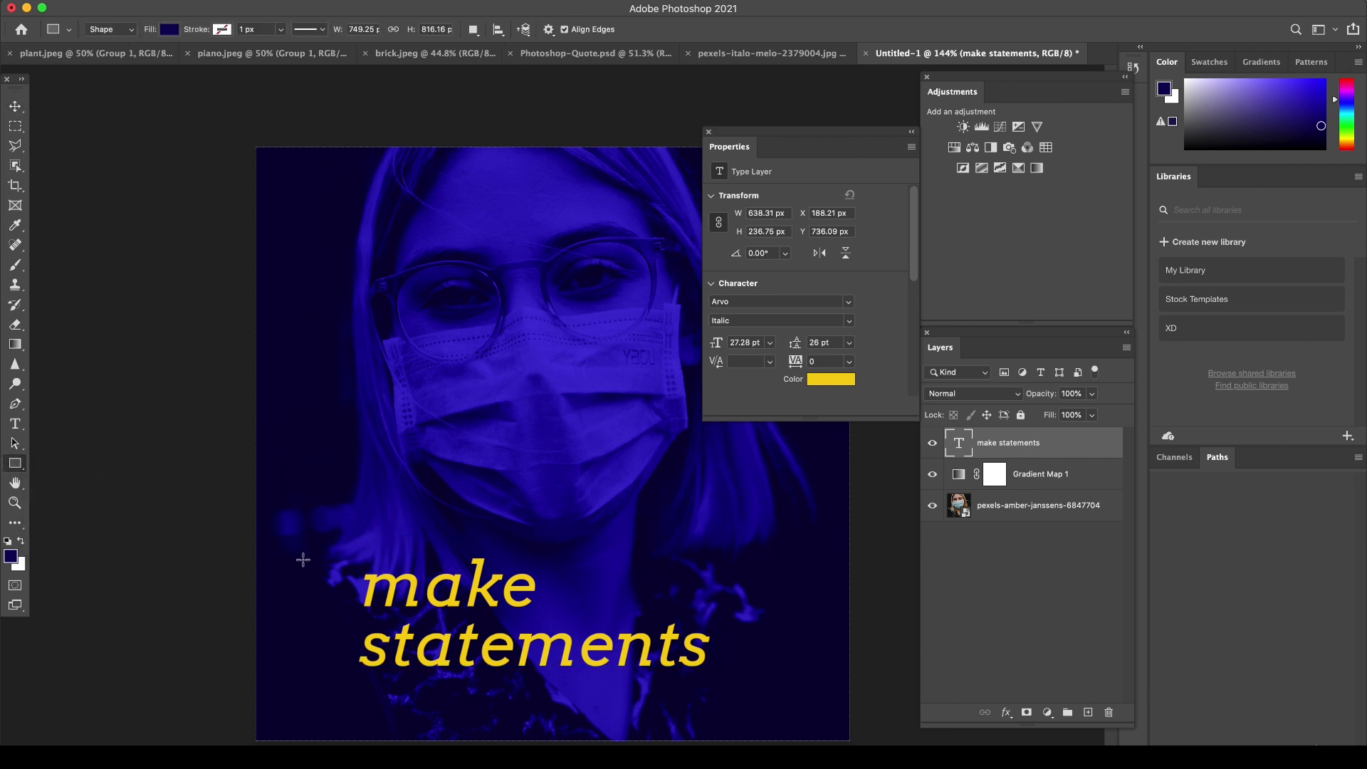
click(832, 385)
click(1148, 299)
drag(351, 572, 343, 662)
right_click(342, 662)
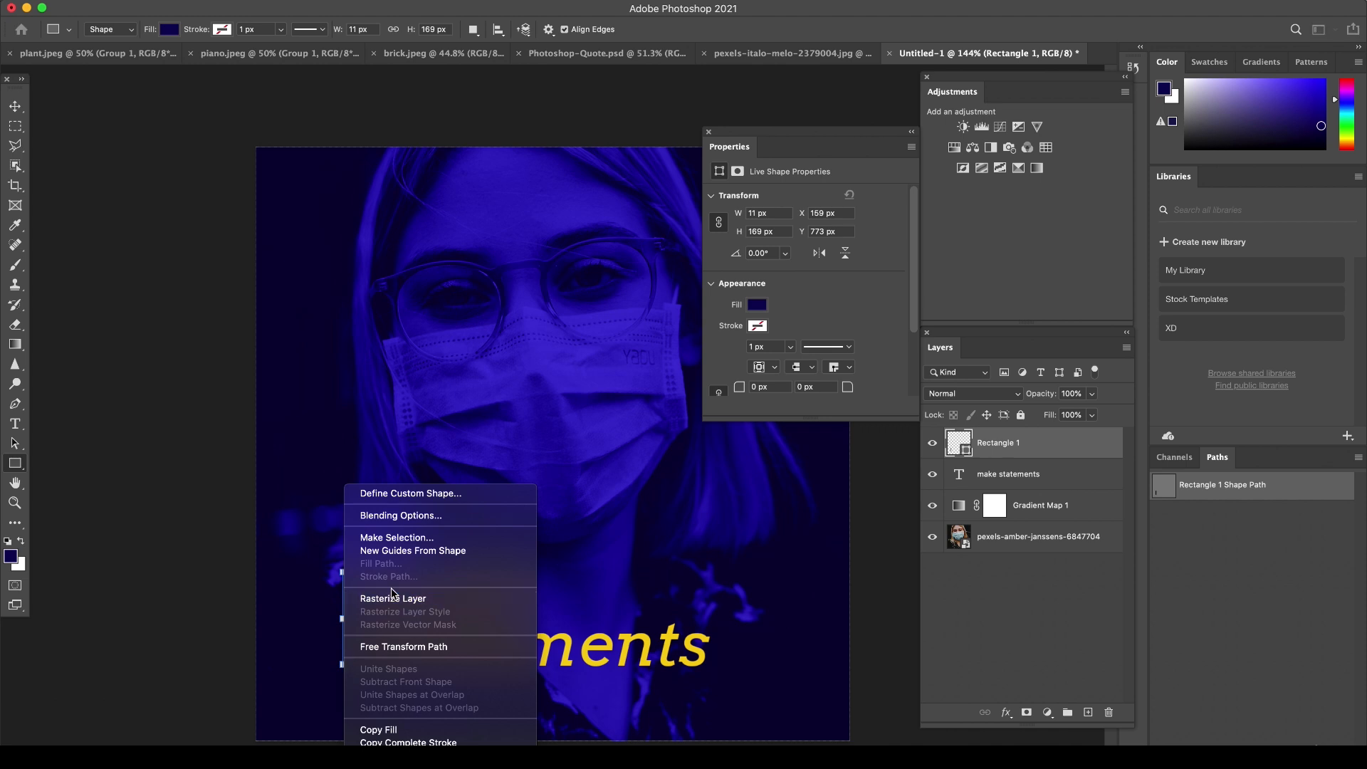
key(Escape)
Fill the vertical bar with the text's recently used yellow, move it slightly further left of the text and deselect it.
click(757, 307)
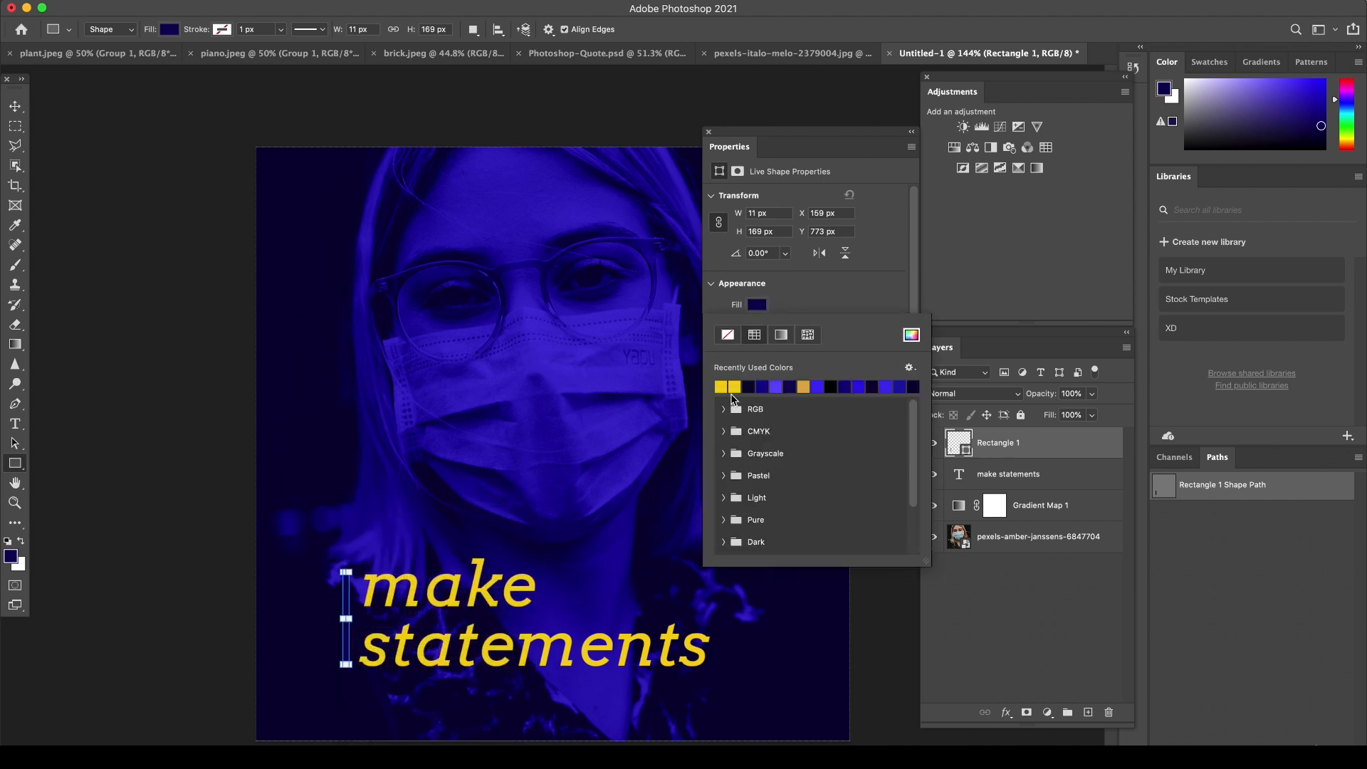
click(727, 385)
click(824, 293)
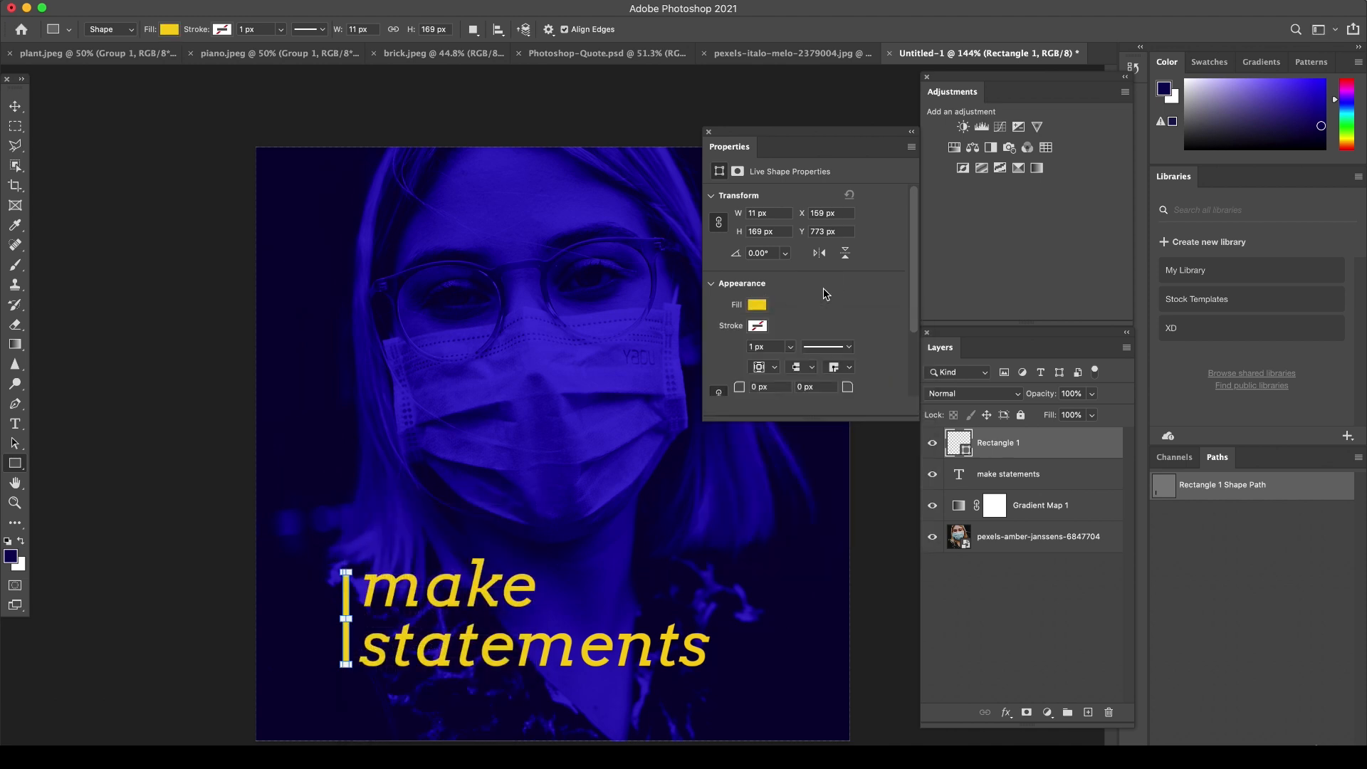
key(v)
drag(345, 619, 330, 619)
click(209, 481)
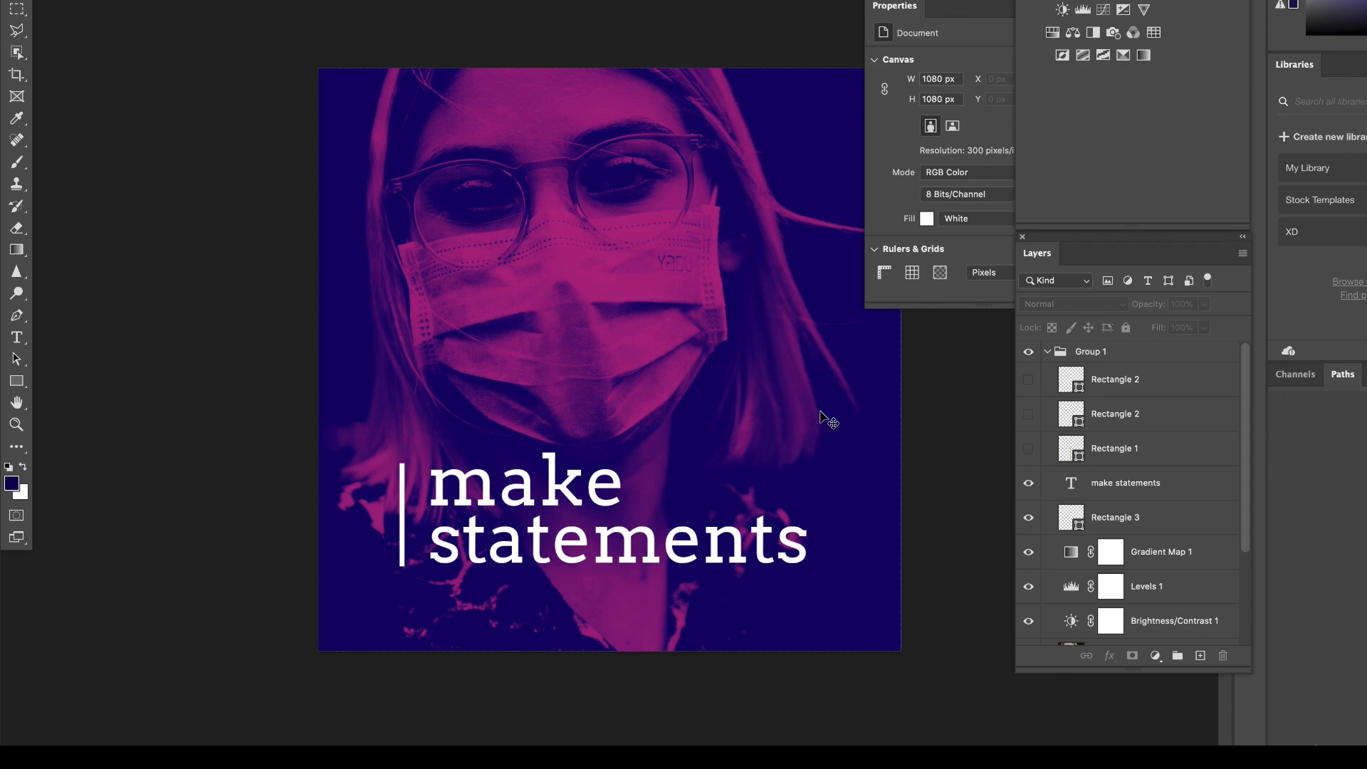
In the navy and magenta version of the design, examine the Gradient Map's color stops and close the gradient without changes.
click(1168, 621)
click(1110, 553)
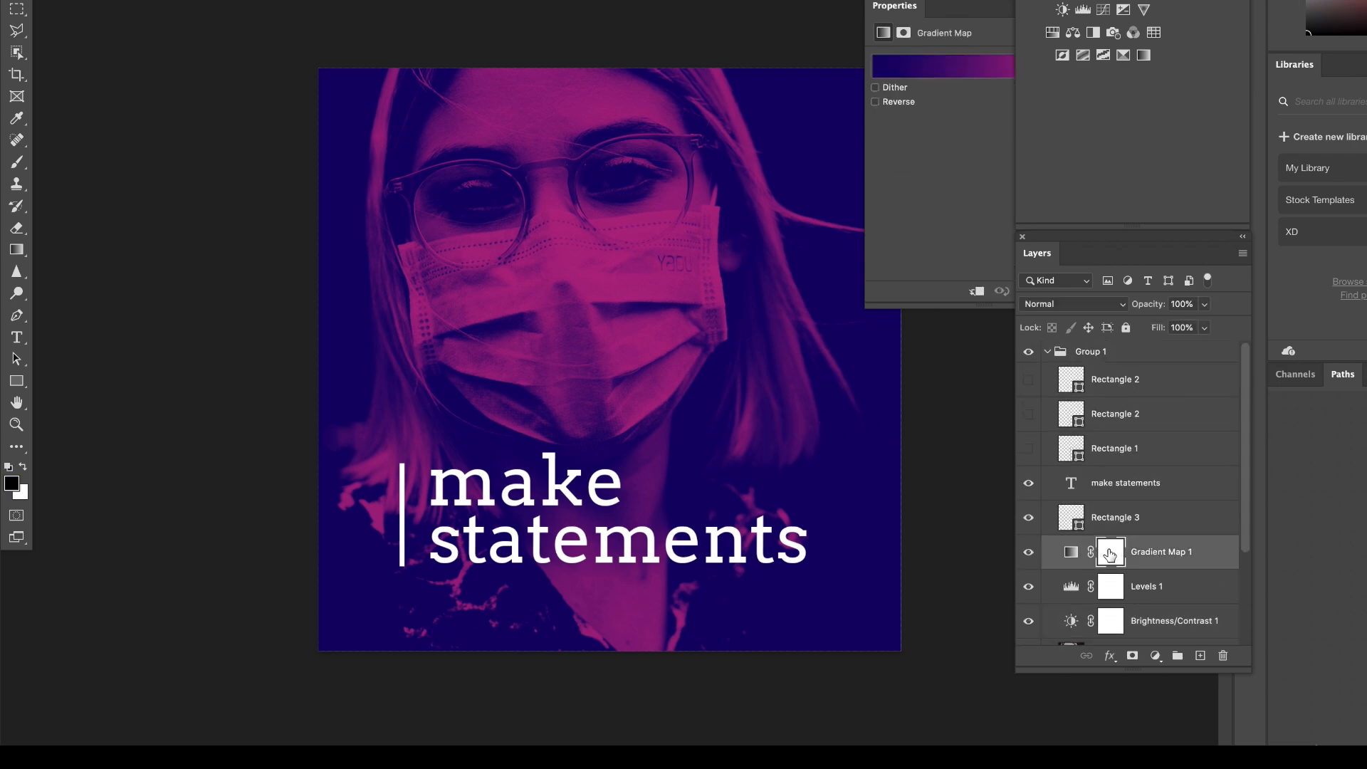
drag(964, 5, 959, 173)
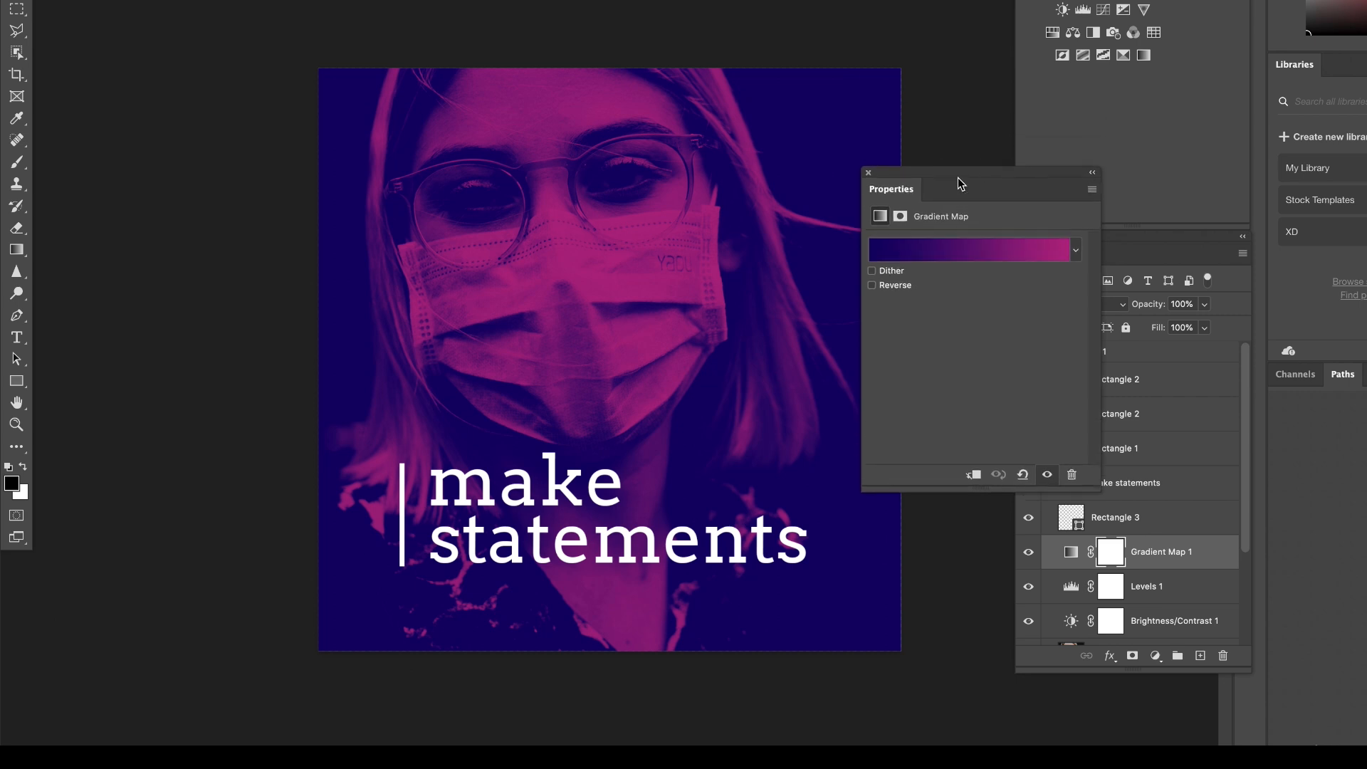
click(980, 244)
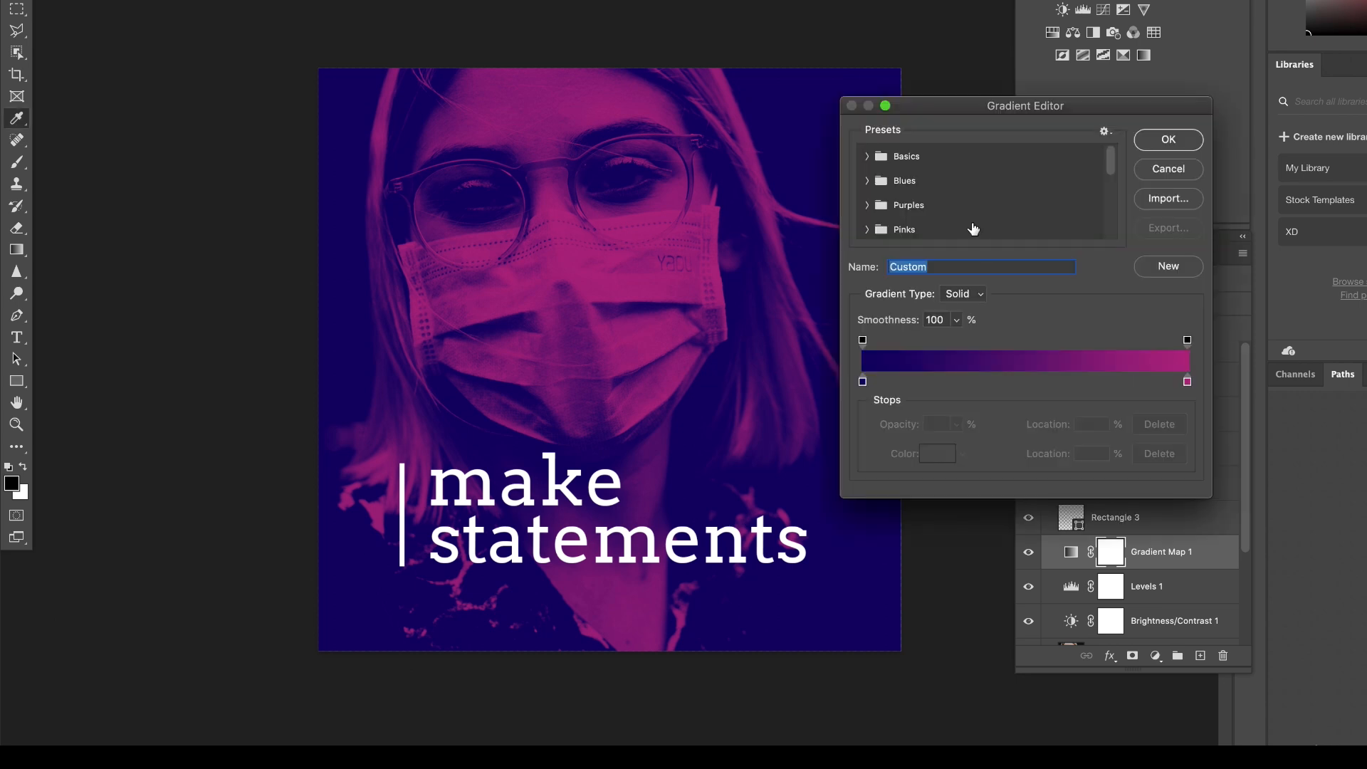
click(1188, 382)
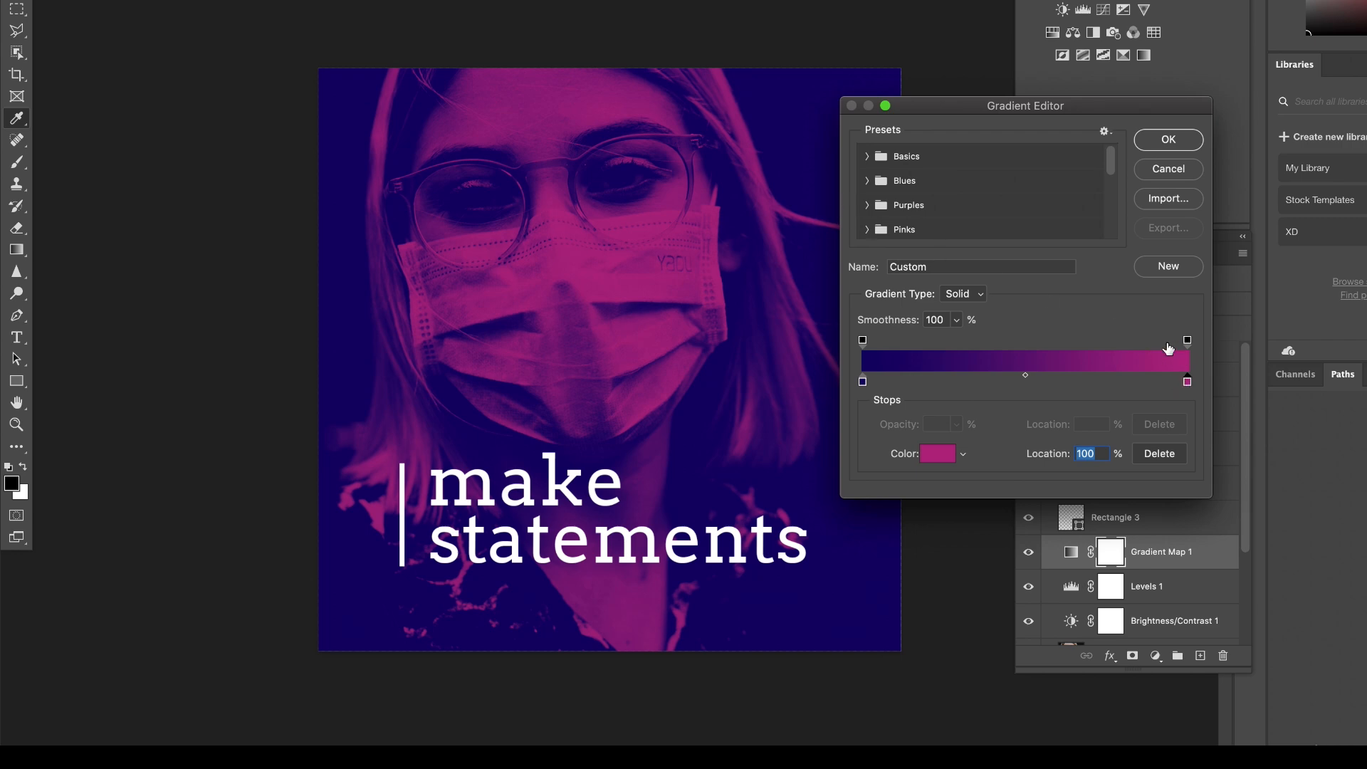
click(1175, 169)
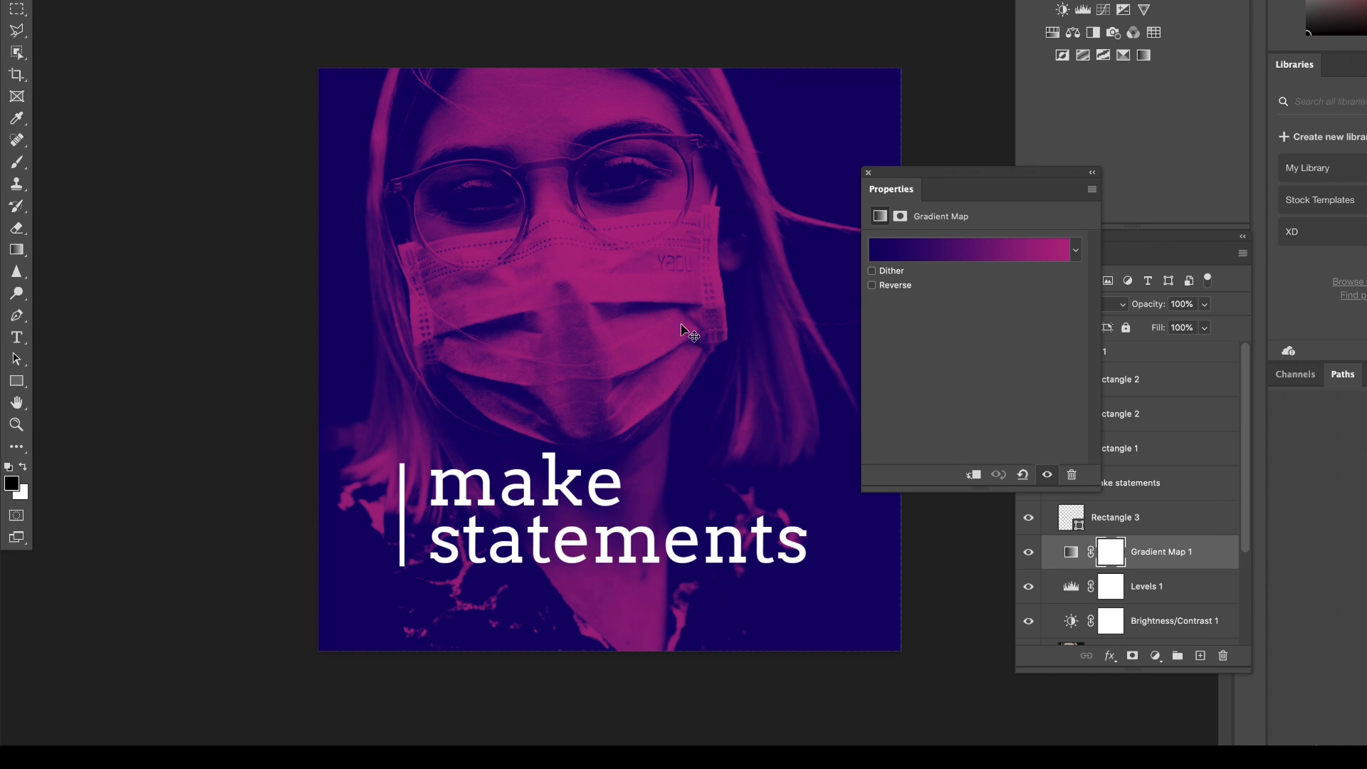
drag(894, 173, 809, 77)
drag(1245, 429, 1244, 560)
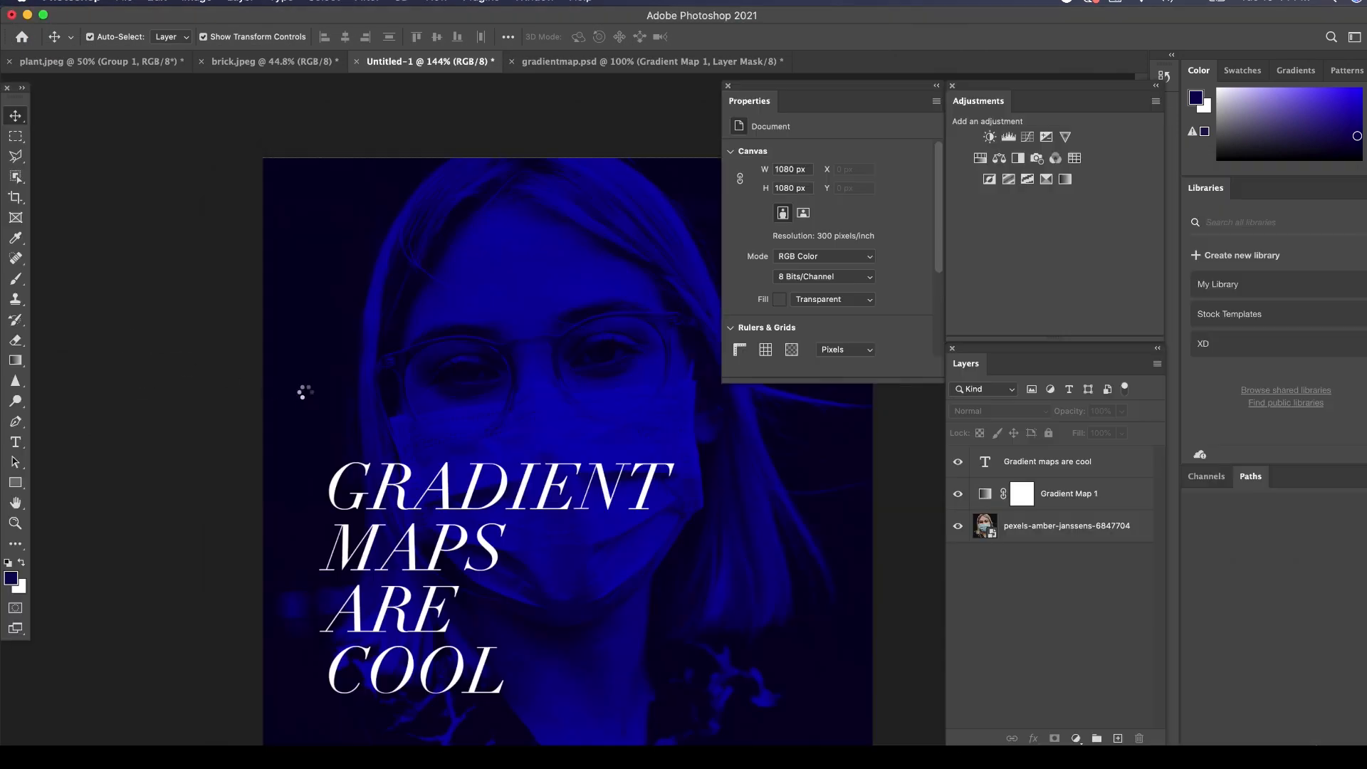
Place the downloaded angel statue photo in the square portrait document and move it to X 0 px, Y -67 px.
key(Return)
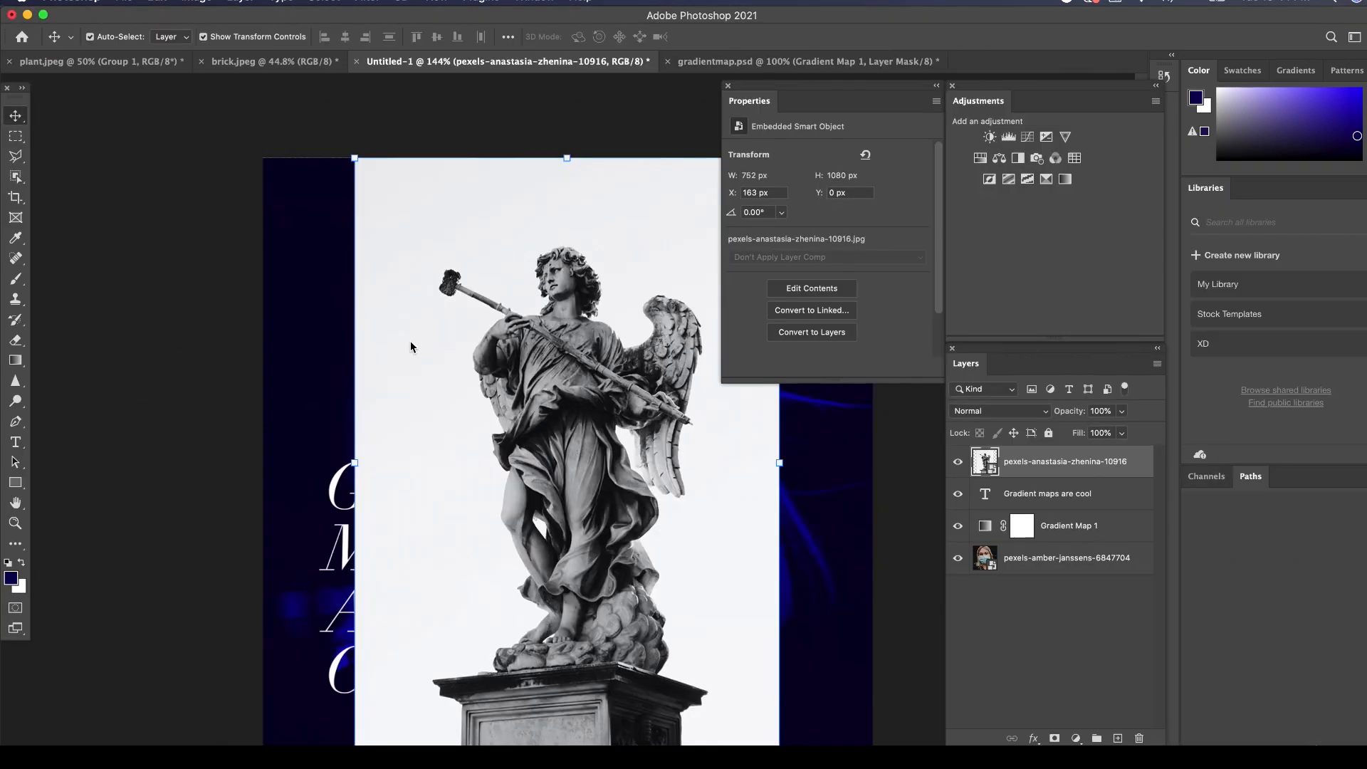
drag(538, 309, 446, 271)
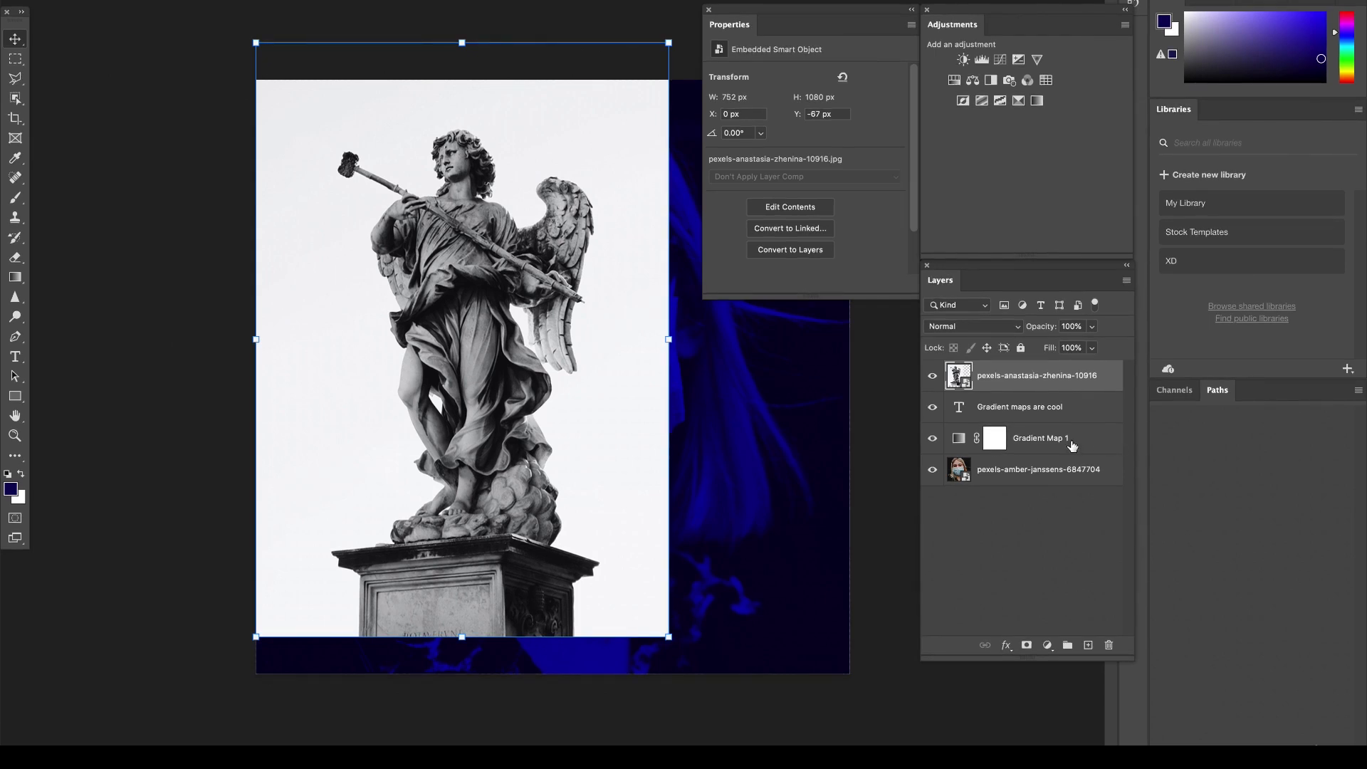
Scale the angel statue photo to about 1086 x 1560 px and position it at X -6 px, Y -126 px.
click(671, 636)
drag(671, 636, 1041, 768)
drag(720, 562, 715, 531)
key(Return)
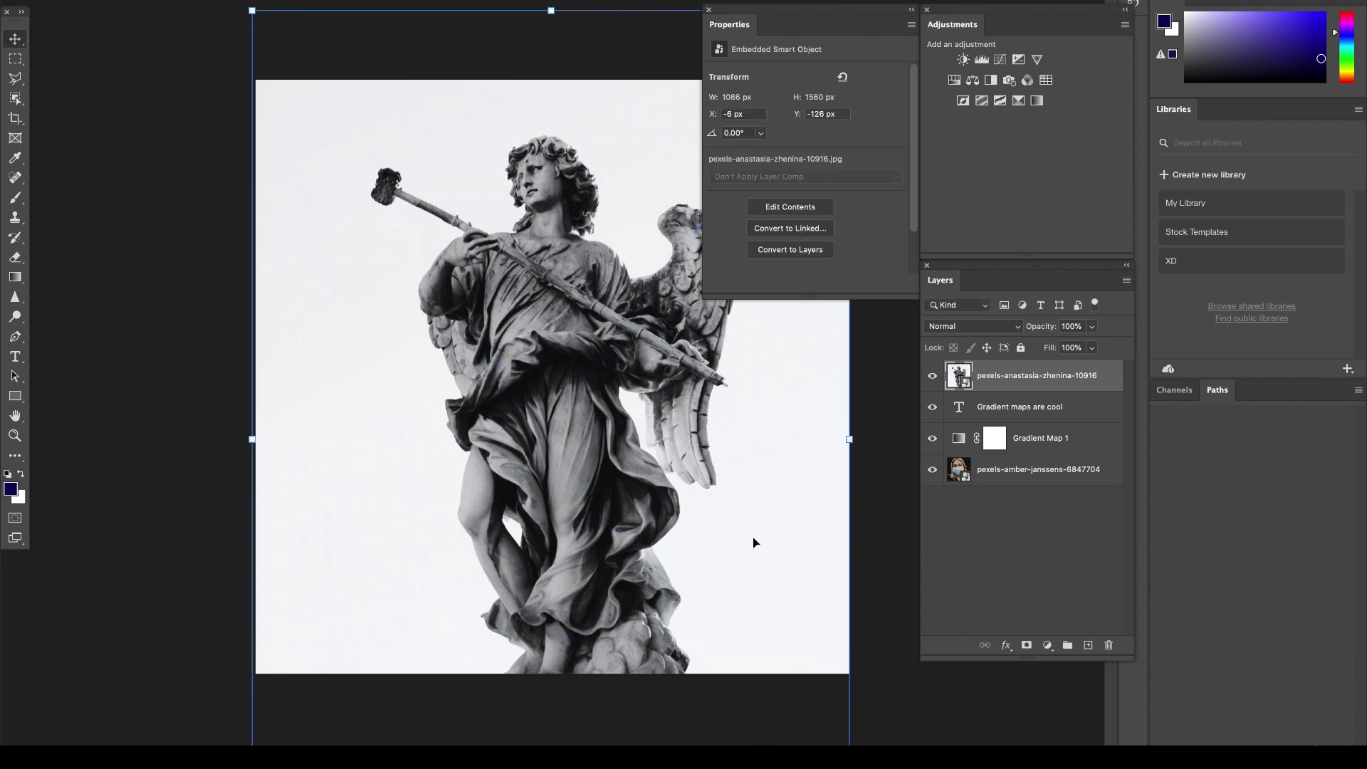
Move the statue layer beneath Gradient Map 1, then enlarge and reposition the photo so its right edge meets the canvas edge.
drag(1007, 376, 1035, 459)
drag(766, 7, 802, 25)
drag(634, 277, 626, 229)
drag(477, 416, 484, 408)
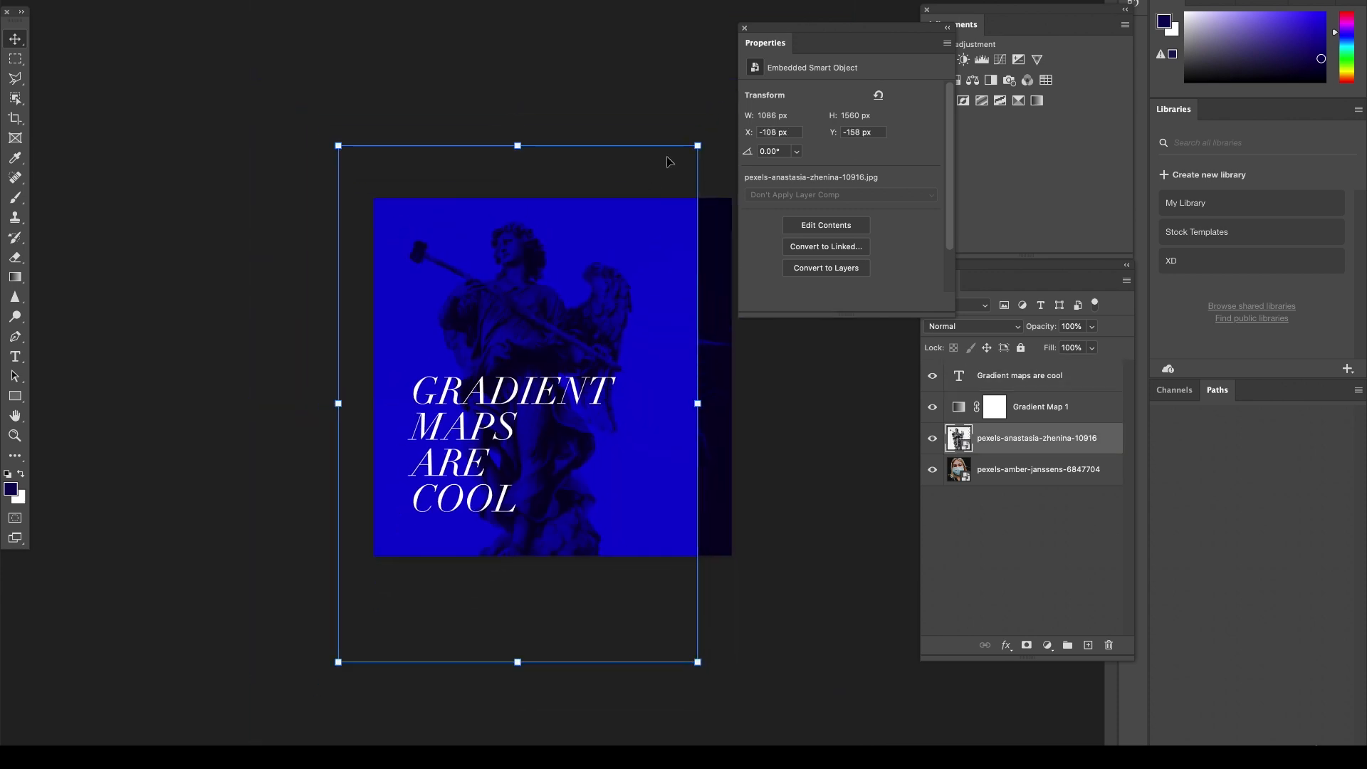
drag(697, 145, 757, 54)
drag(647, 260, 630, 310)
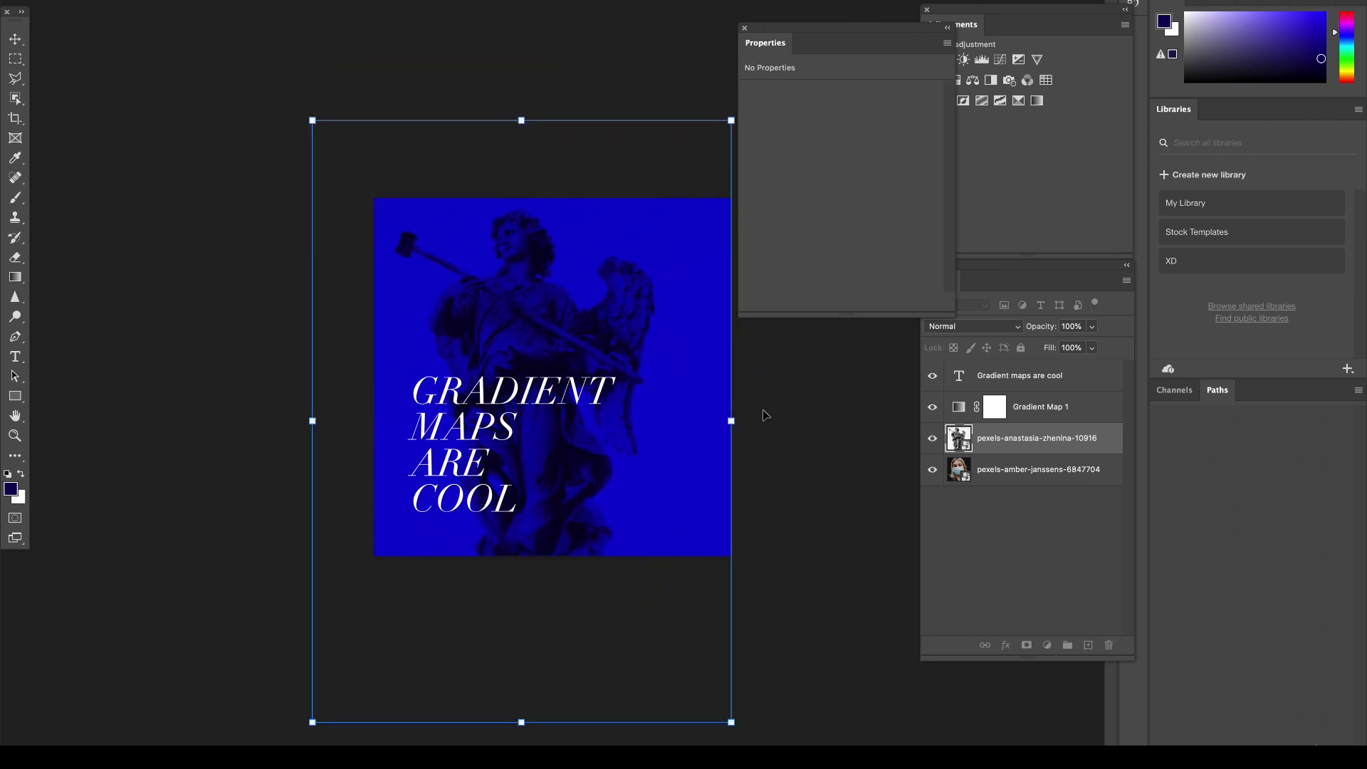
key(Return)
key(ctrl+plus)
Add a Brightness/Contrast adjustment above Gradient Map 1 with brightness 26 and contrast 13.
click(995, 407)
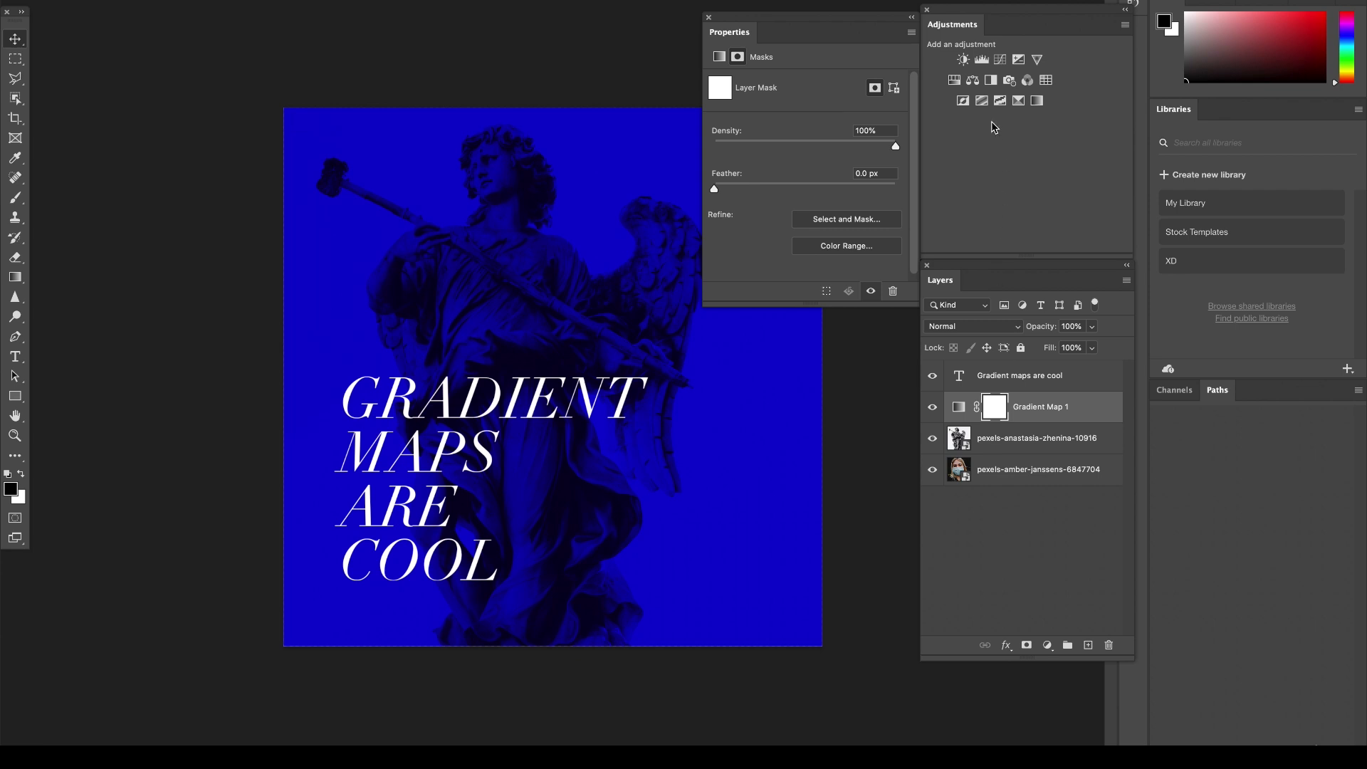
click(962, 61)
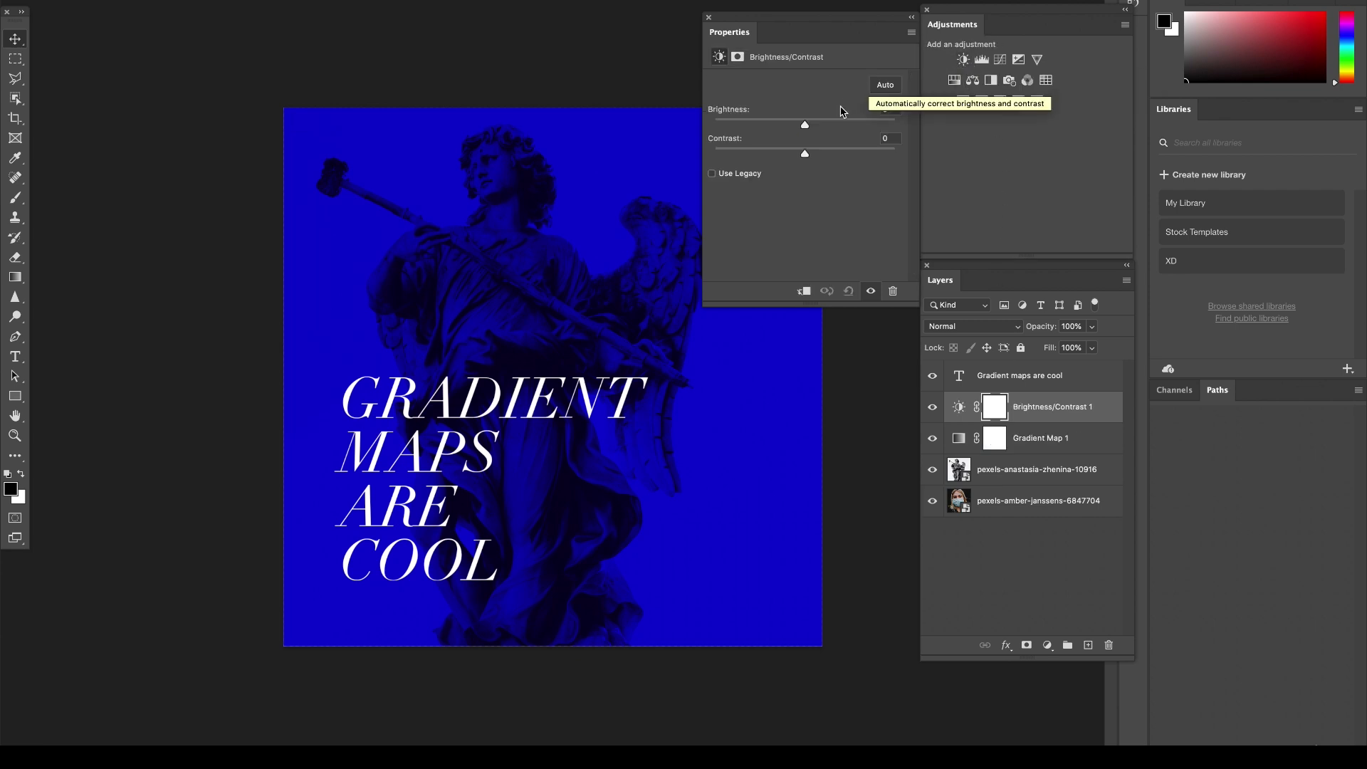
click(817, 126)
drag(818, 126, 824, 126)
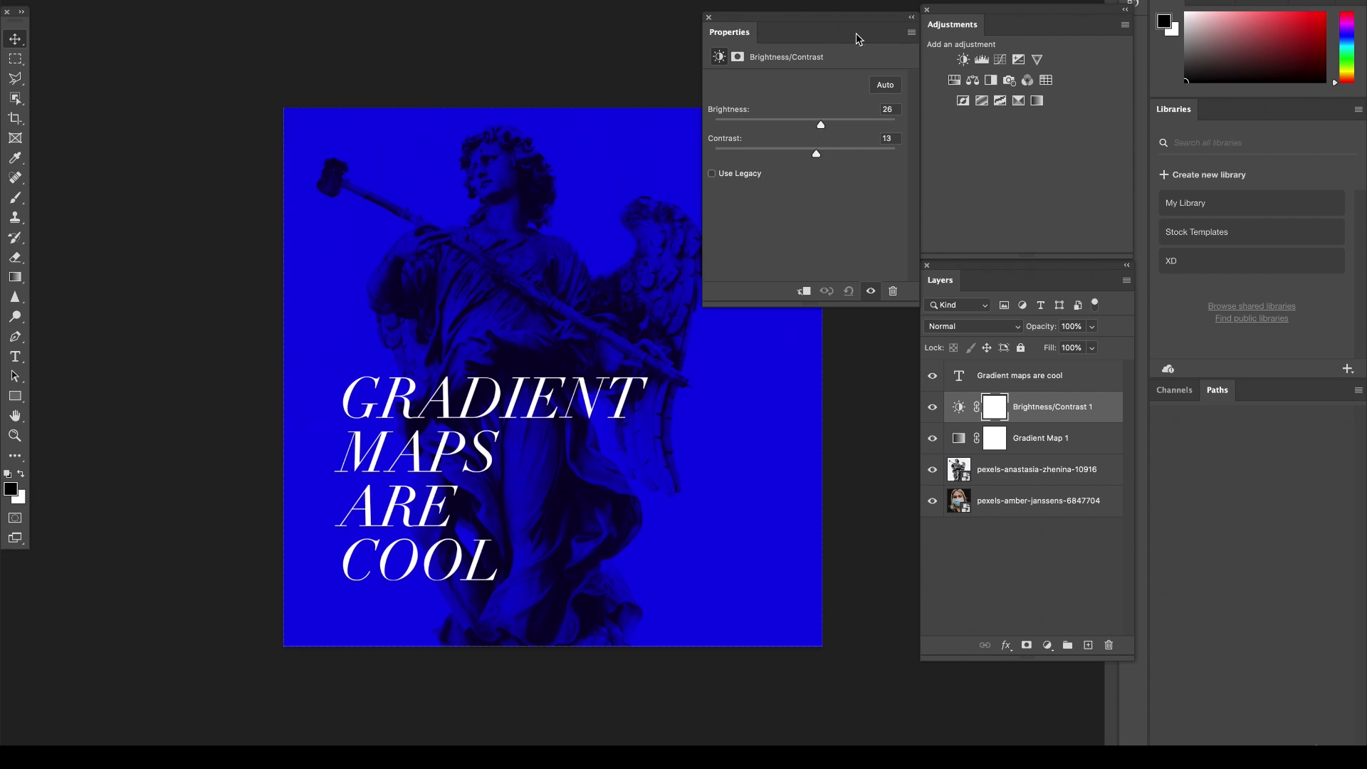
click(442, 402)
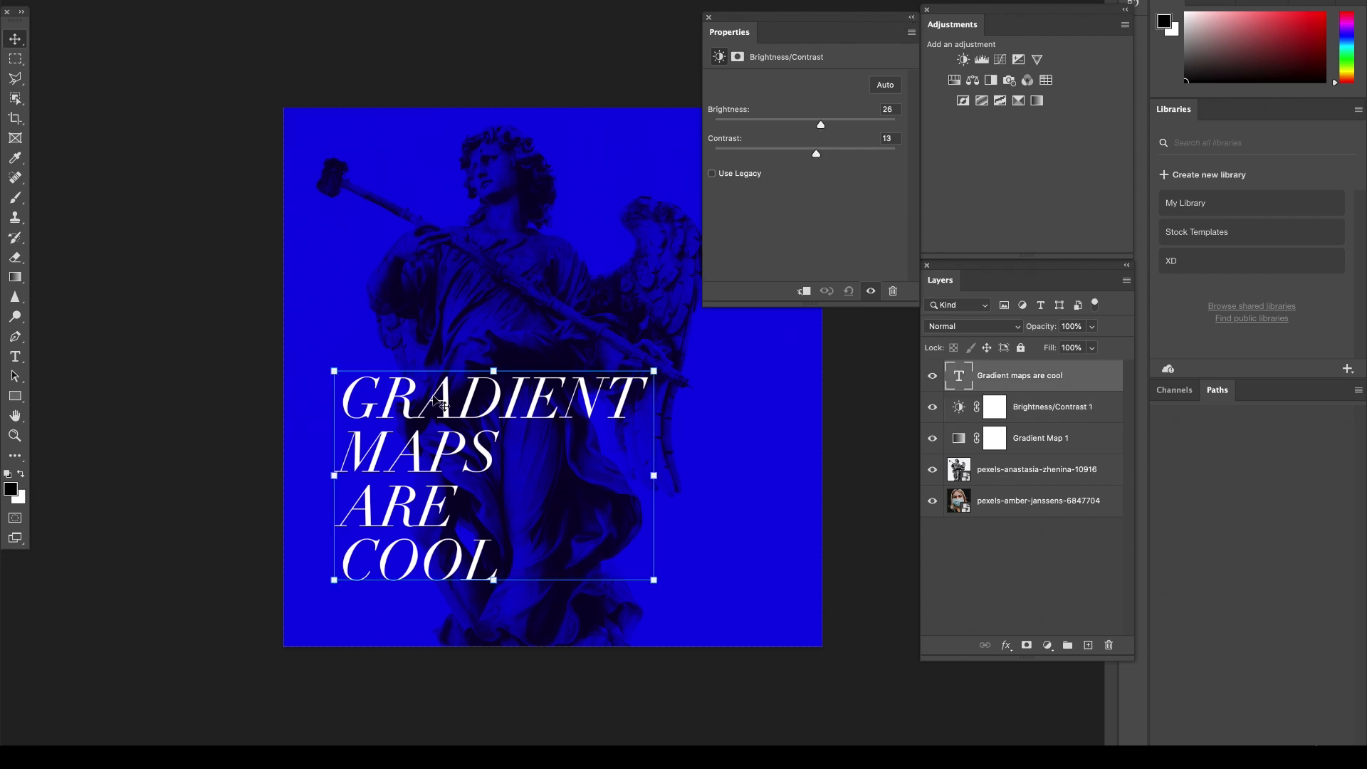
double_click(391, 398)
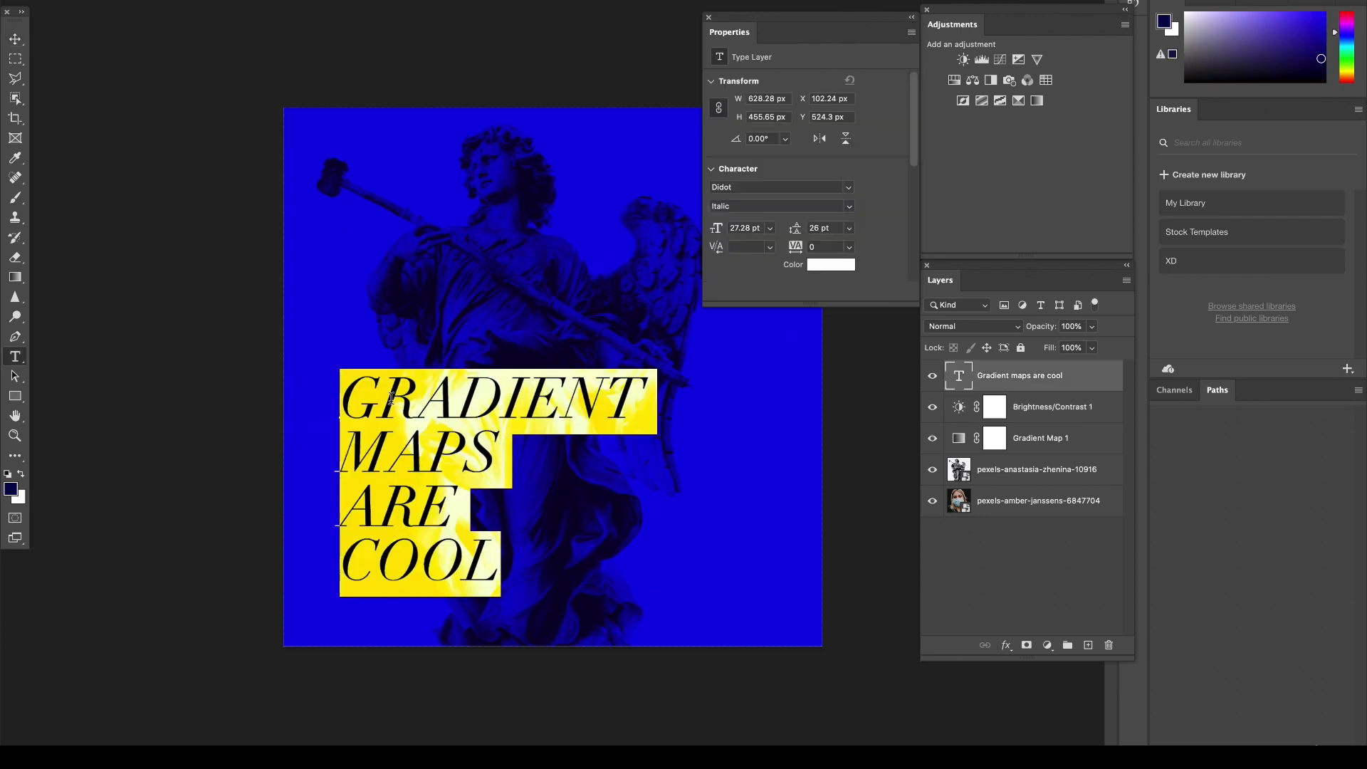
click(15, 40)
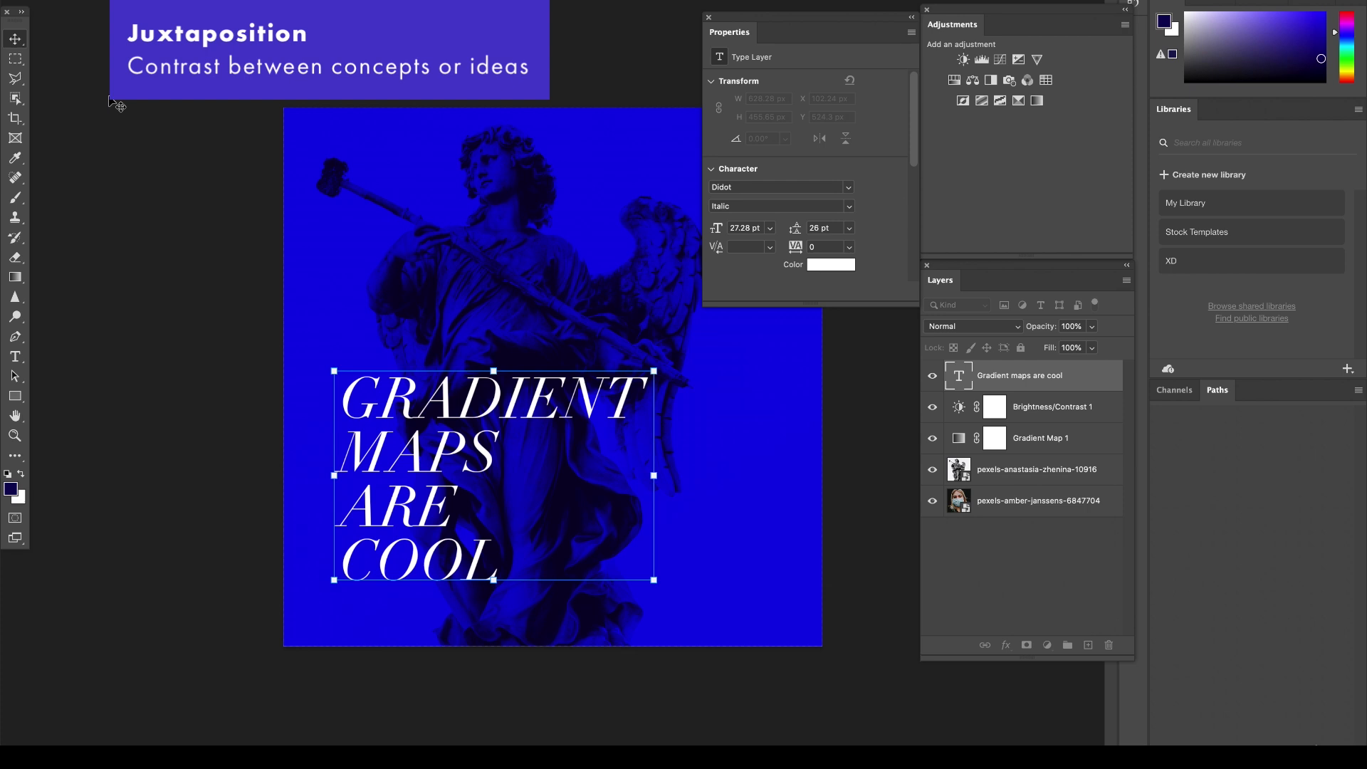
Change the font of the "Gradient maps are cool" text to the condensed typeface Komu A and deselect the text.
double_click(379, 410)
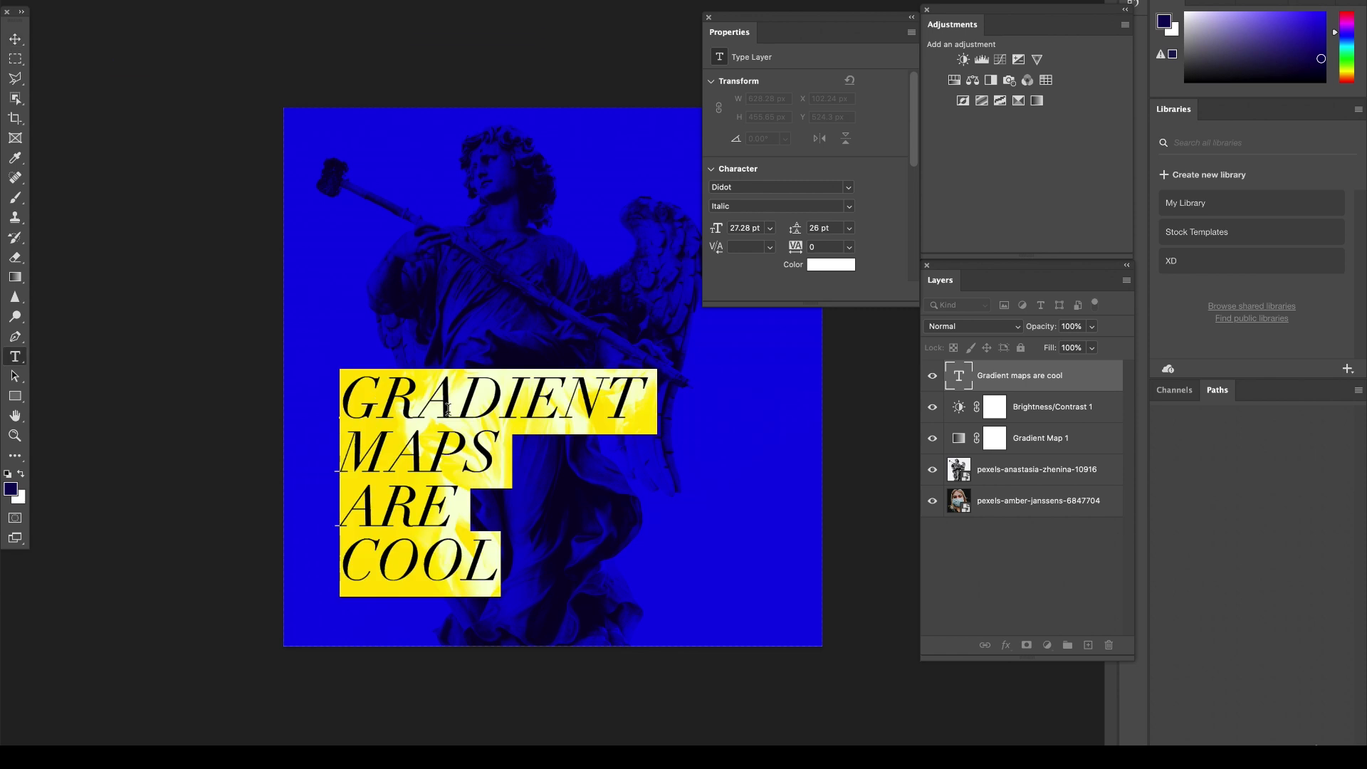
click(848, 187)
click(776, 207)
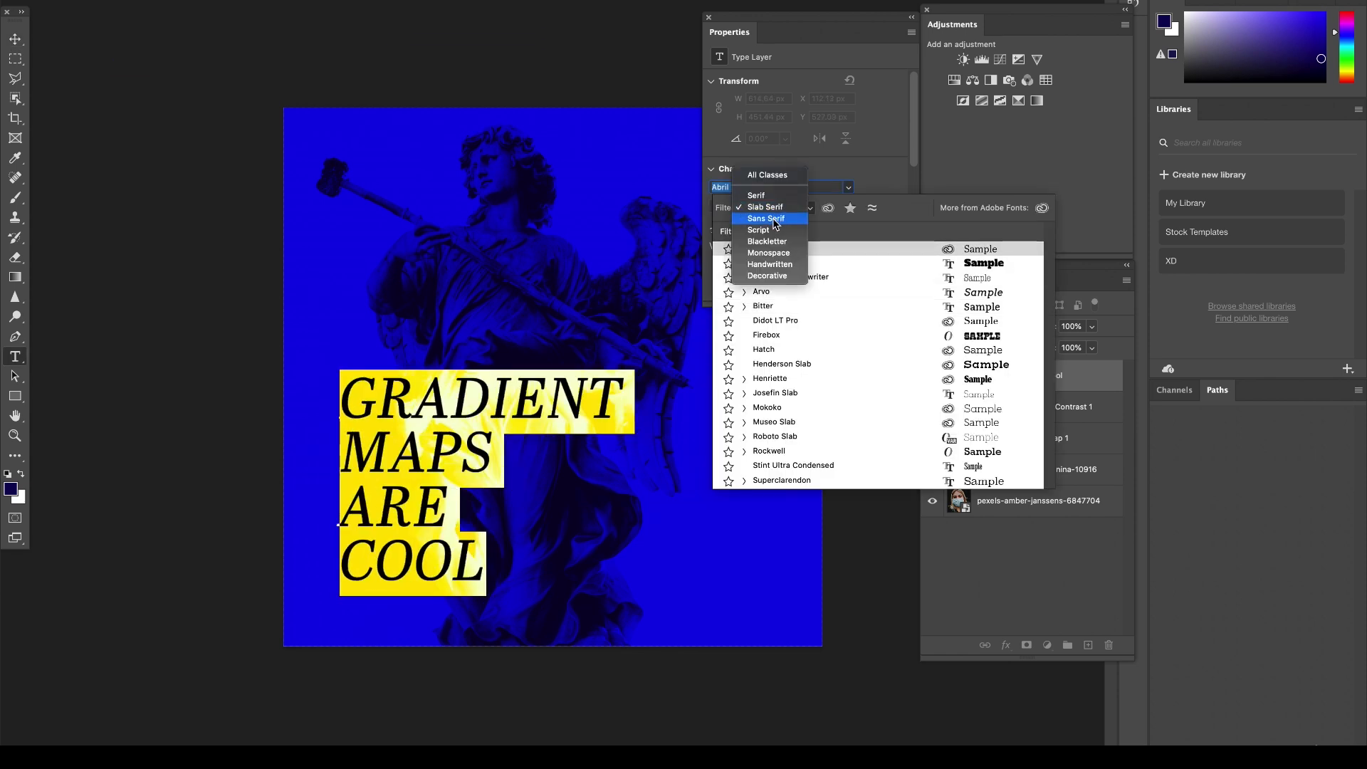
click(776, 219)
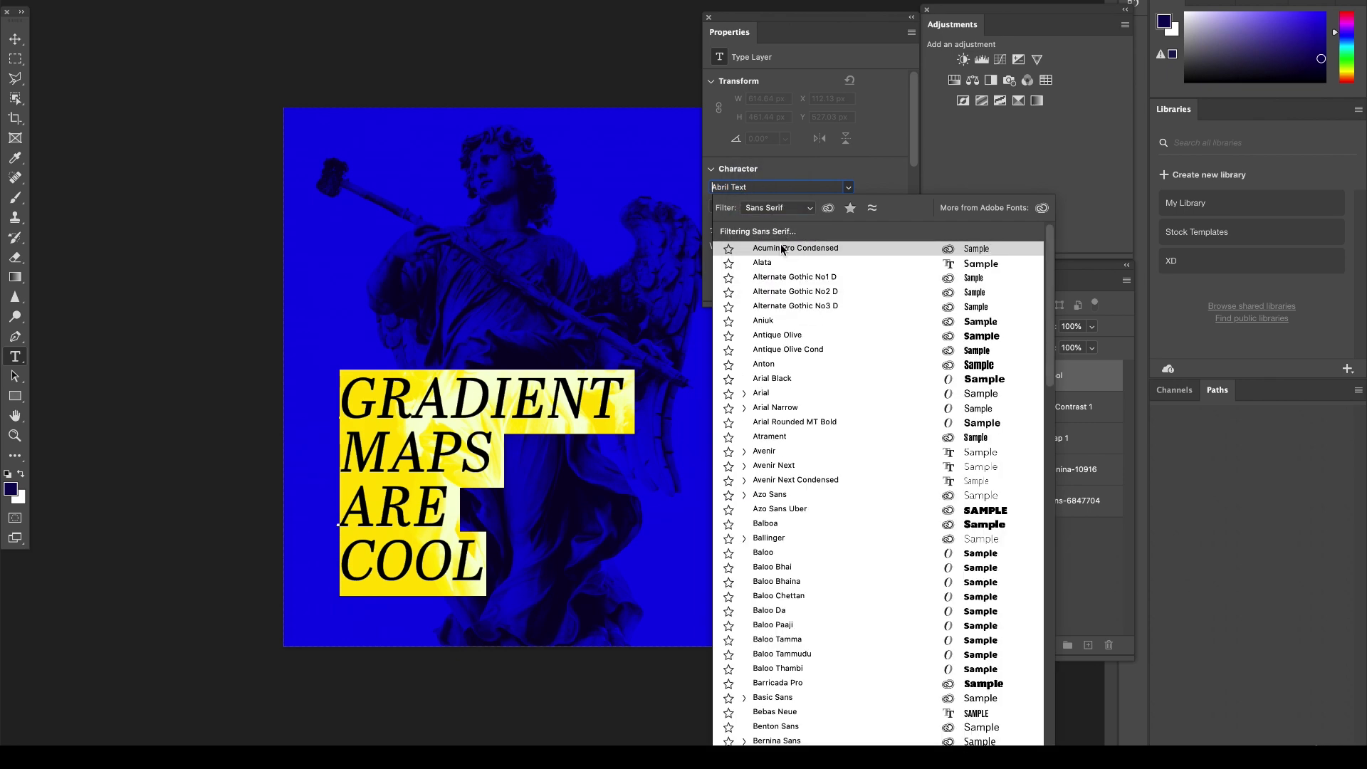
click(776, 187)
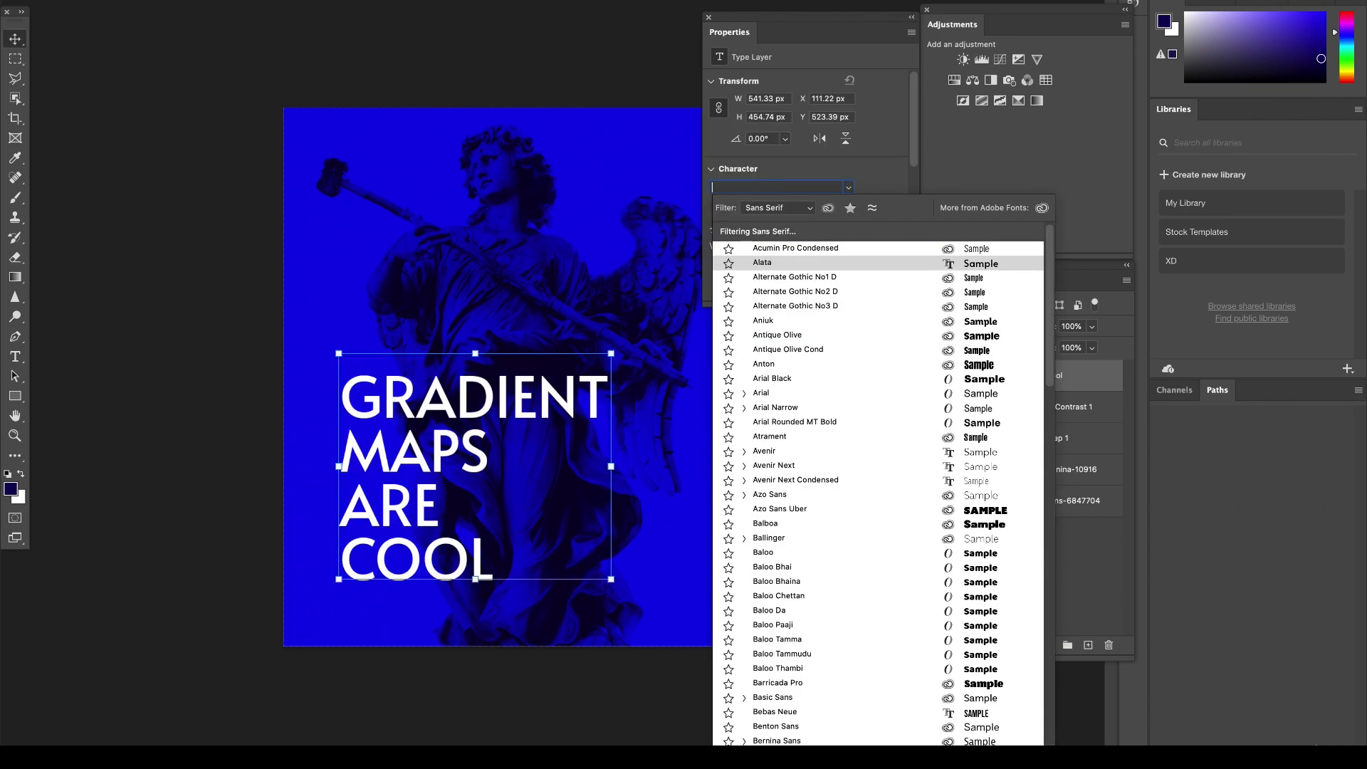
text(komu)
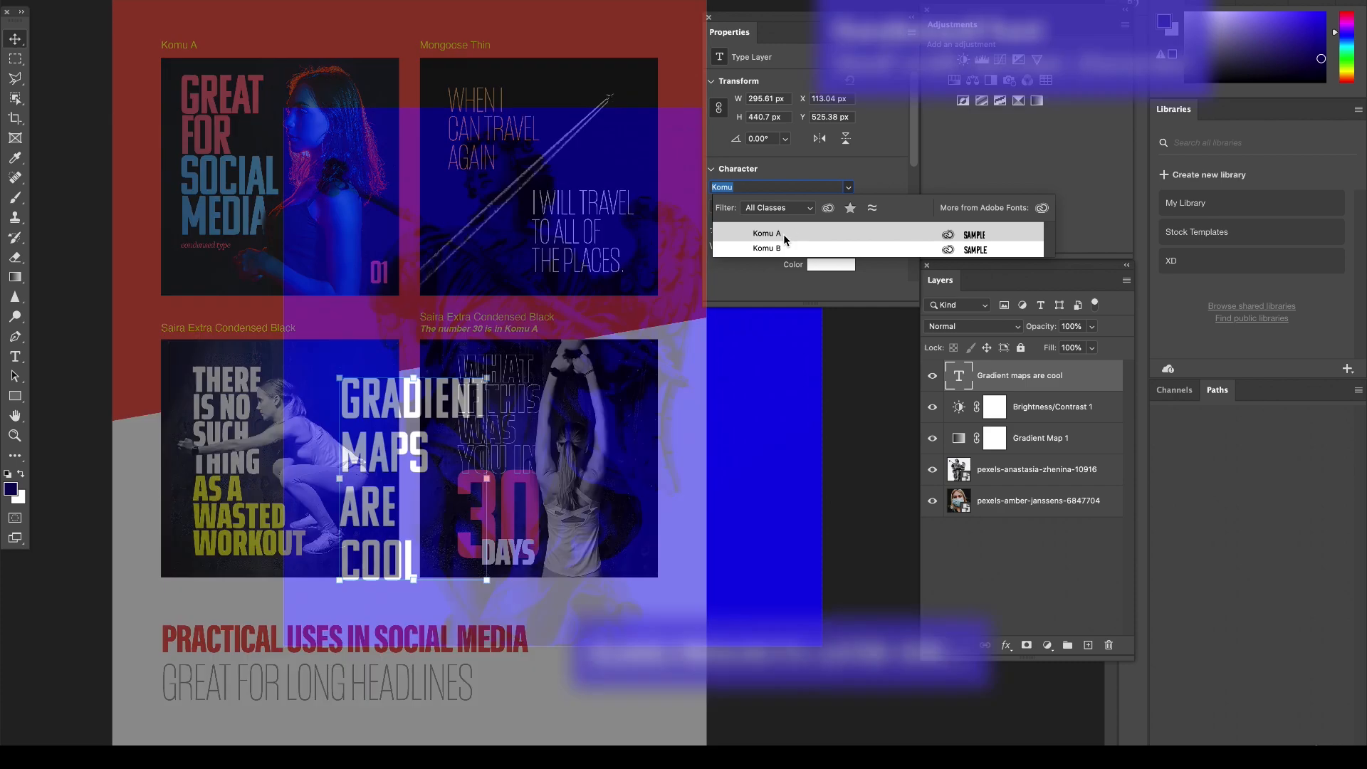
click(783, 234)
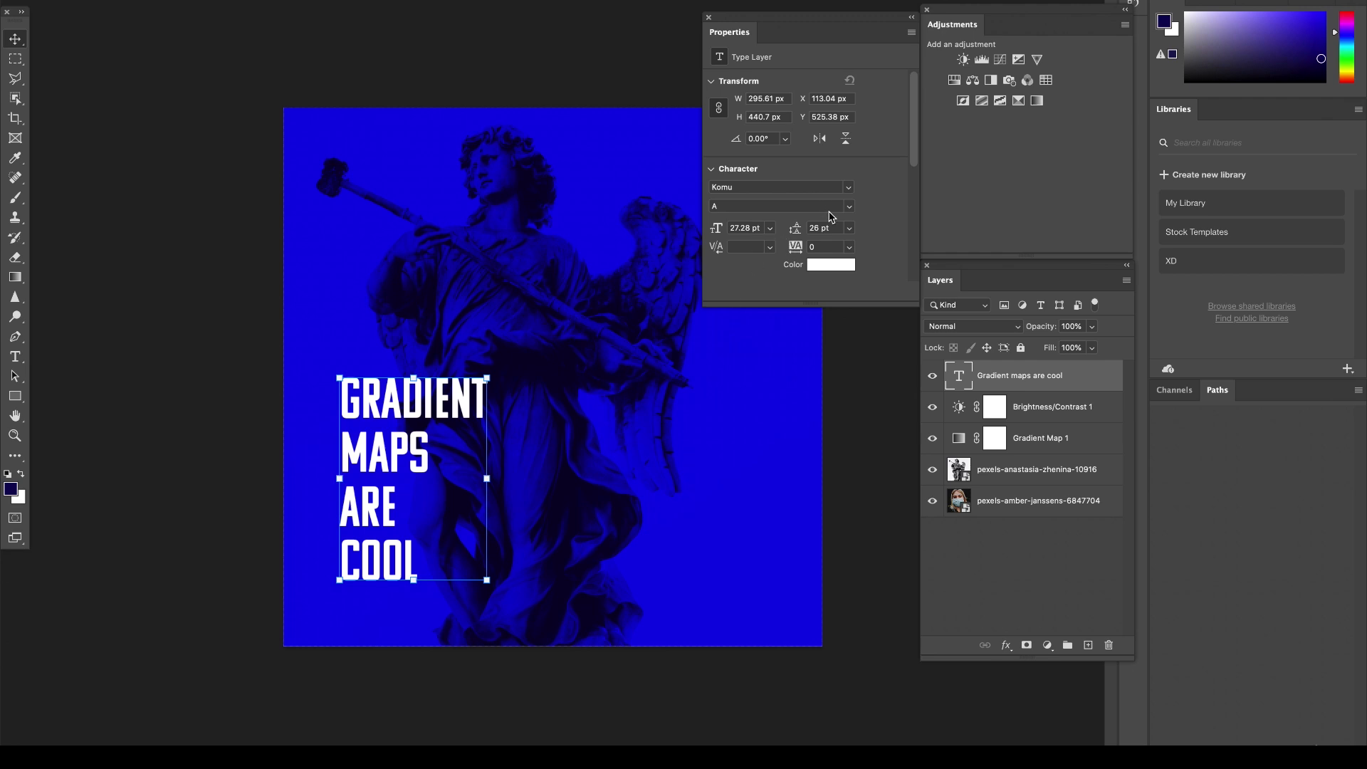
click(272, 416)
Try leading values of 18, 24 and 20 pt on the headline text and settle on 22 pt.
key(super+plus)
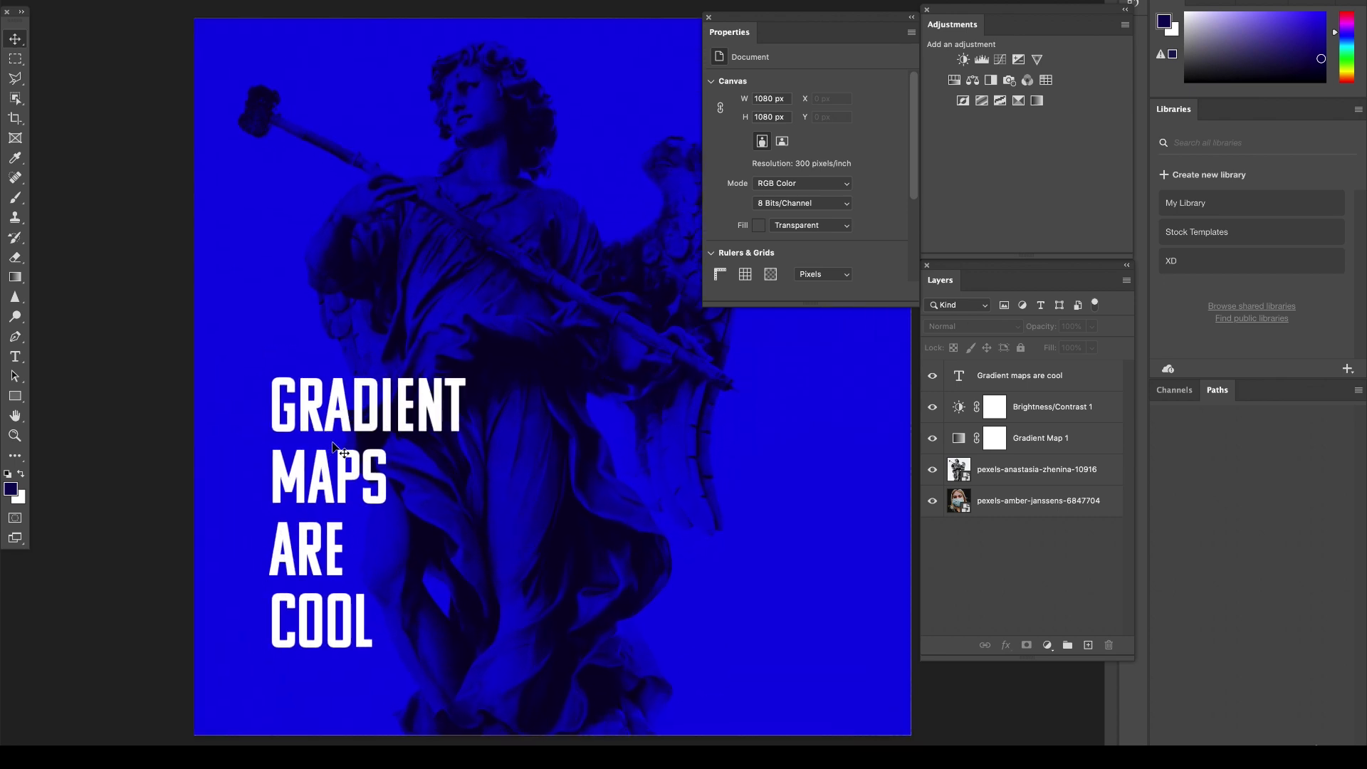
click(384, 436)
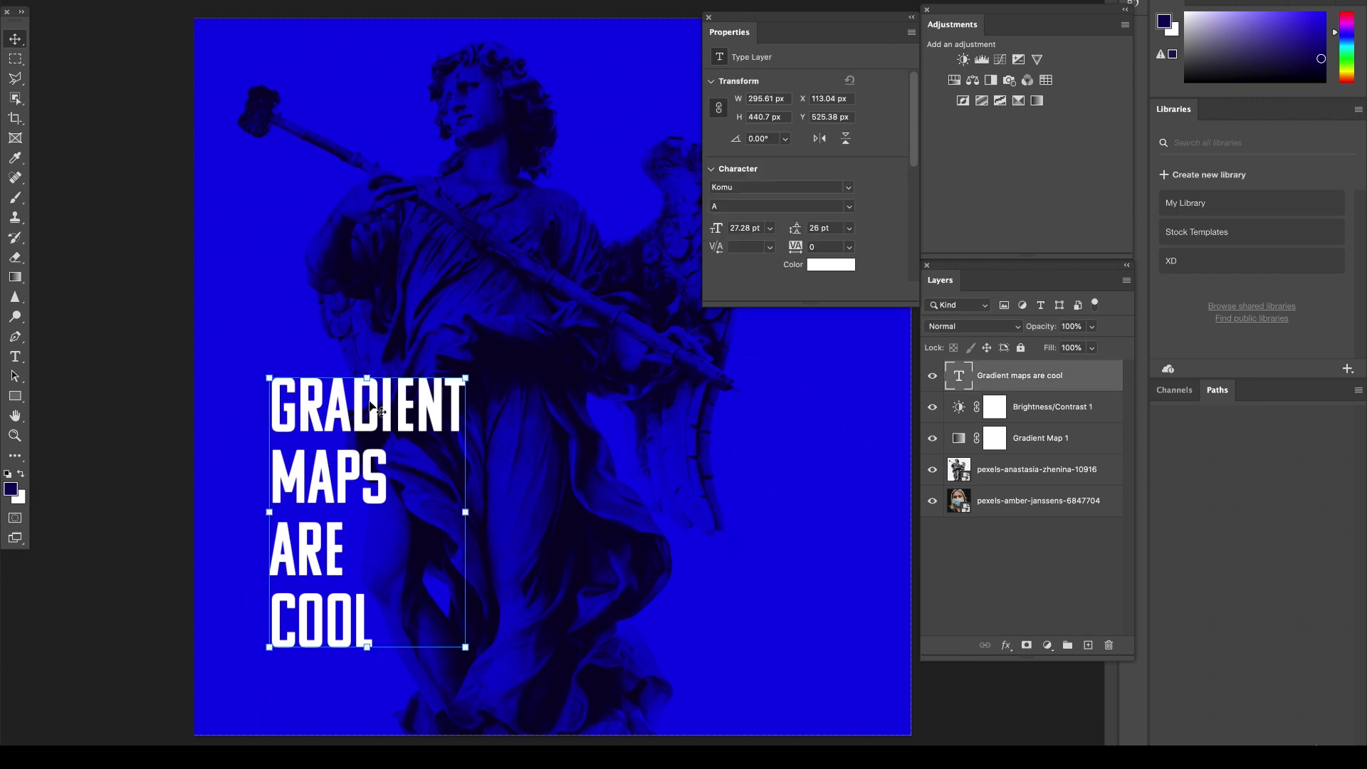
click(848, 236)
click(835, 356)
click(849, 228)
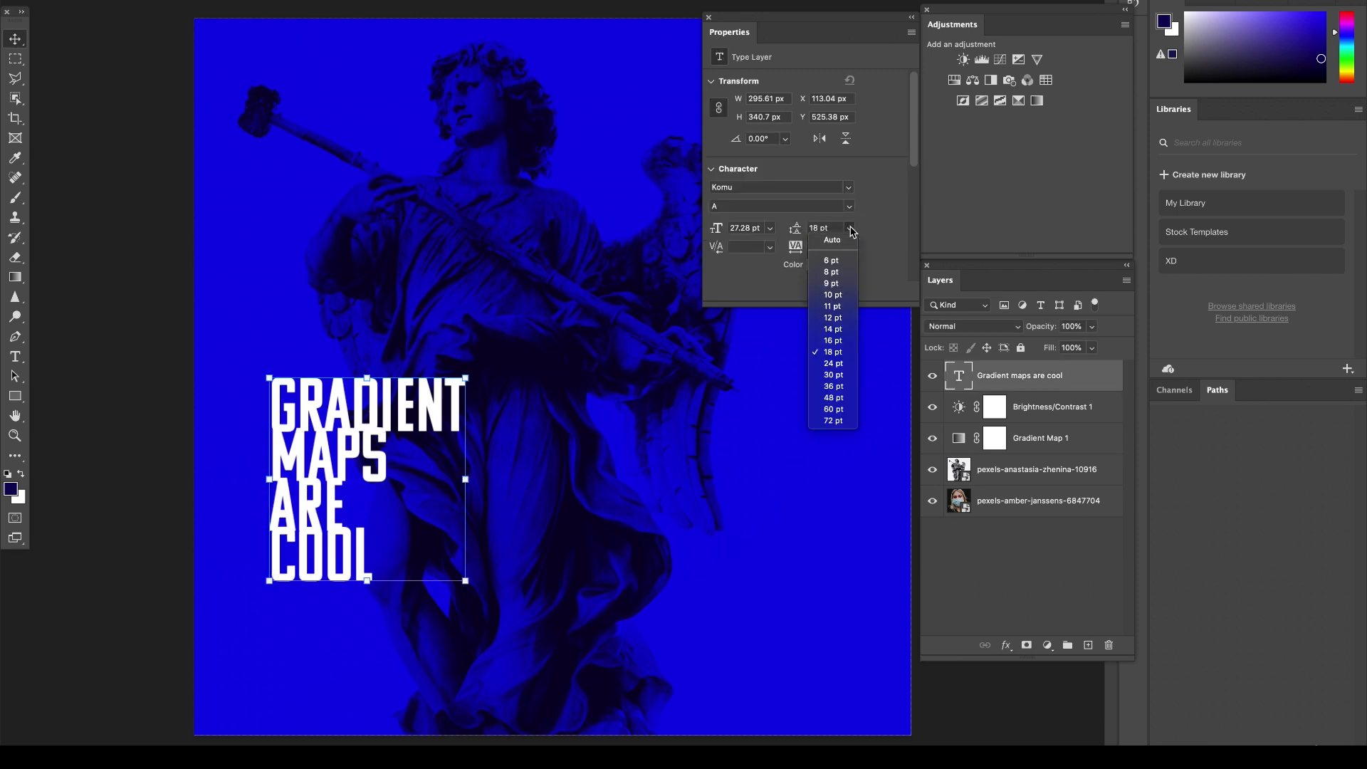
click(845, 366)
click(826, 227)
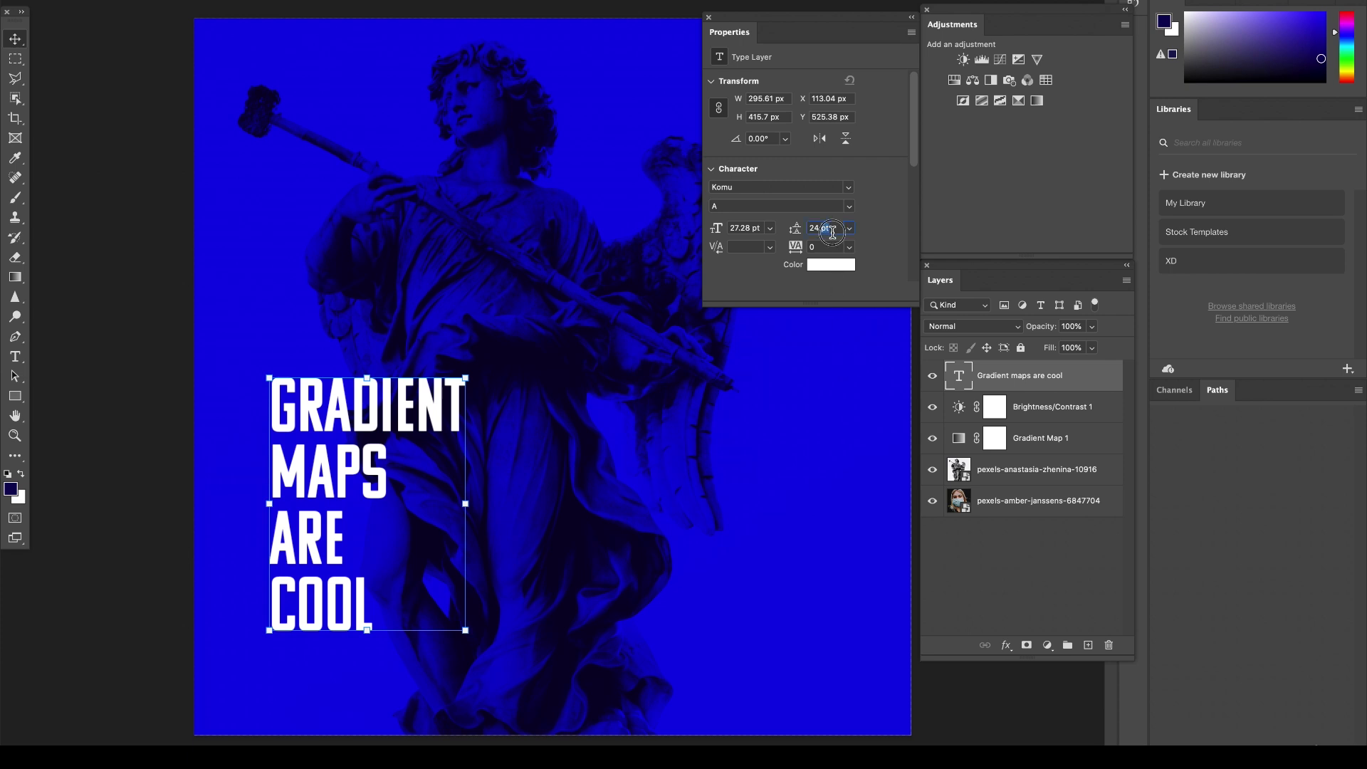
text(20)
key(Return)
click(821, 228)
text(22)
key(Return)
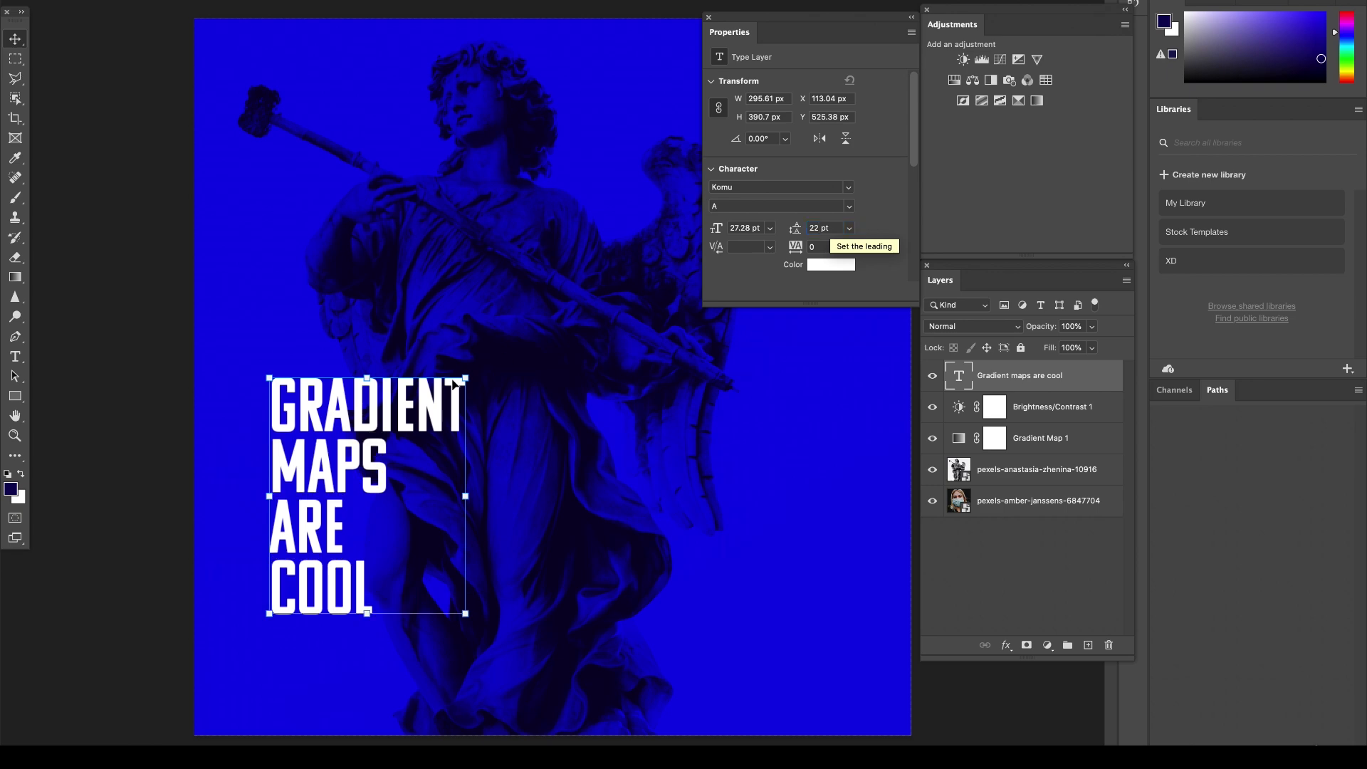
Cut the word COOL out of the headline text layer.
double_click(336, 588)
click(336, 588)
drag(272, 589, 390, 589)
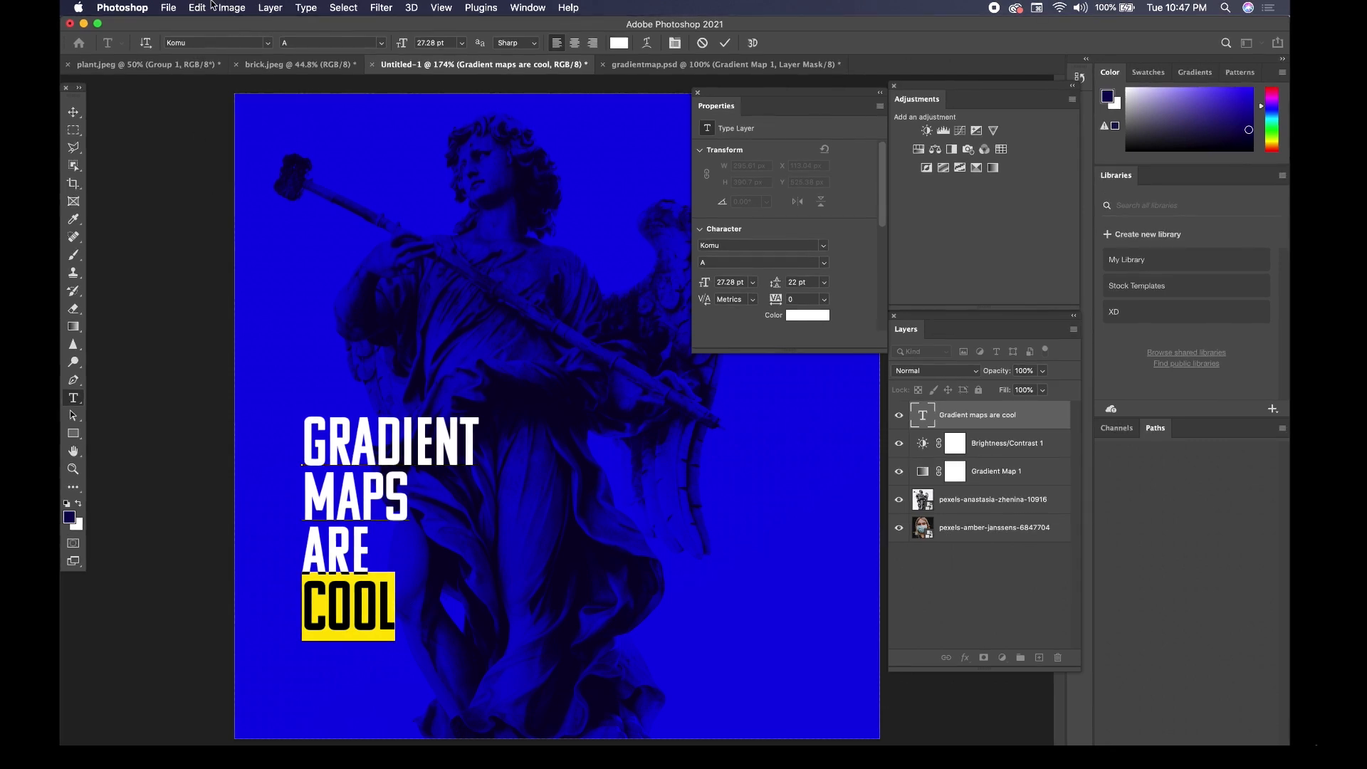
click(206, 7)
click(205, 93)
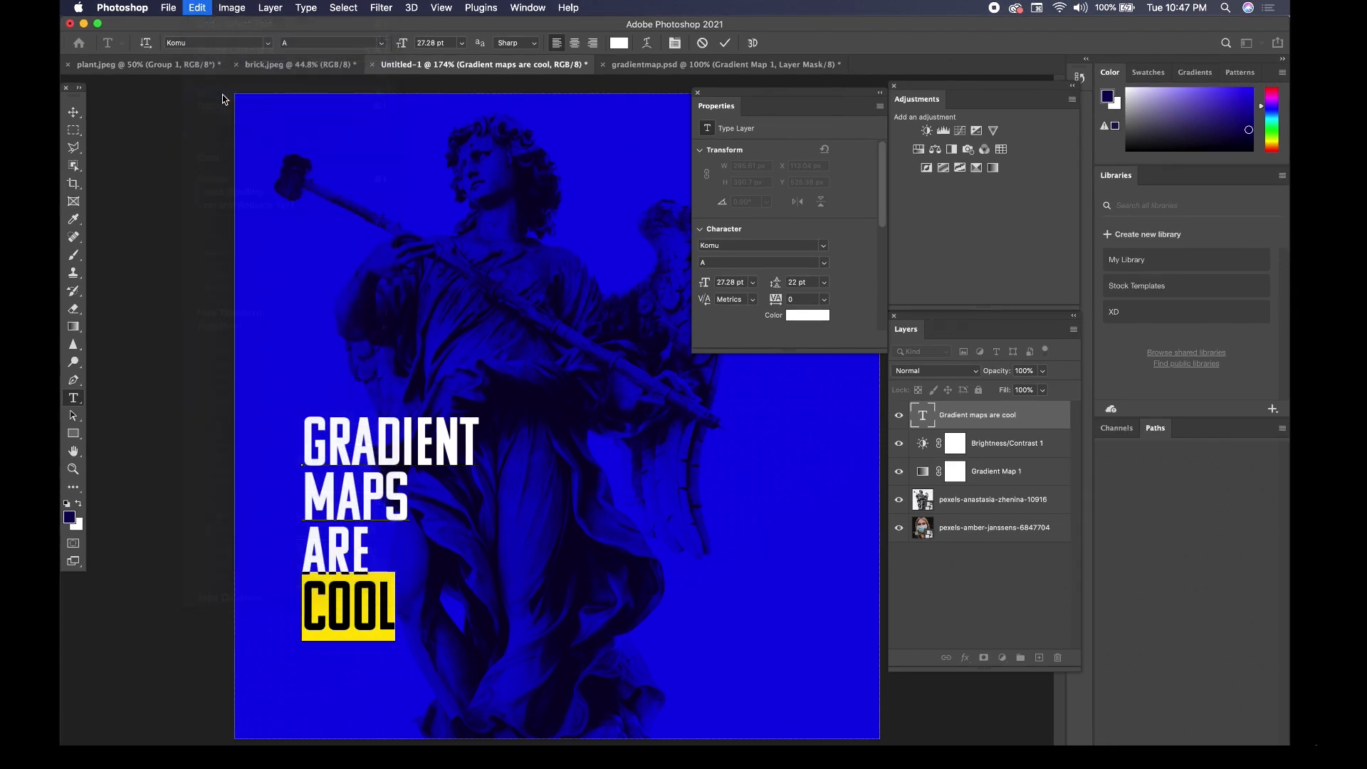
click(73, 112)
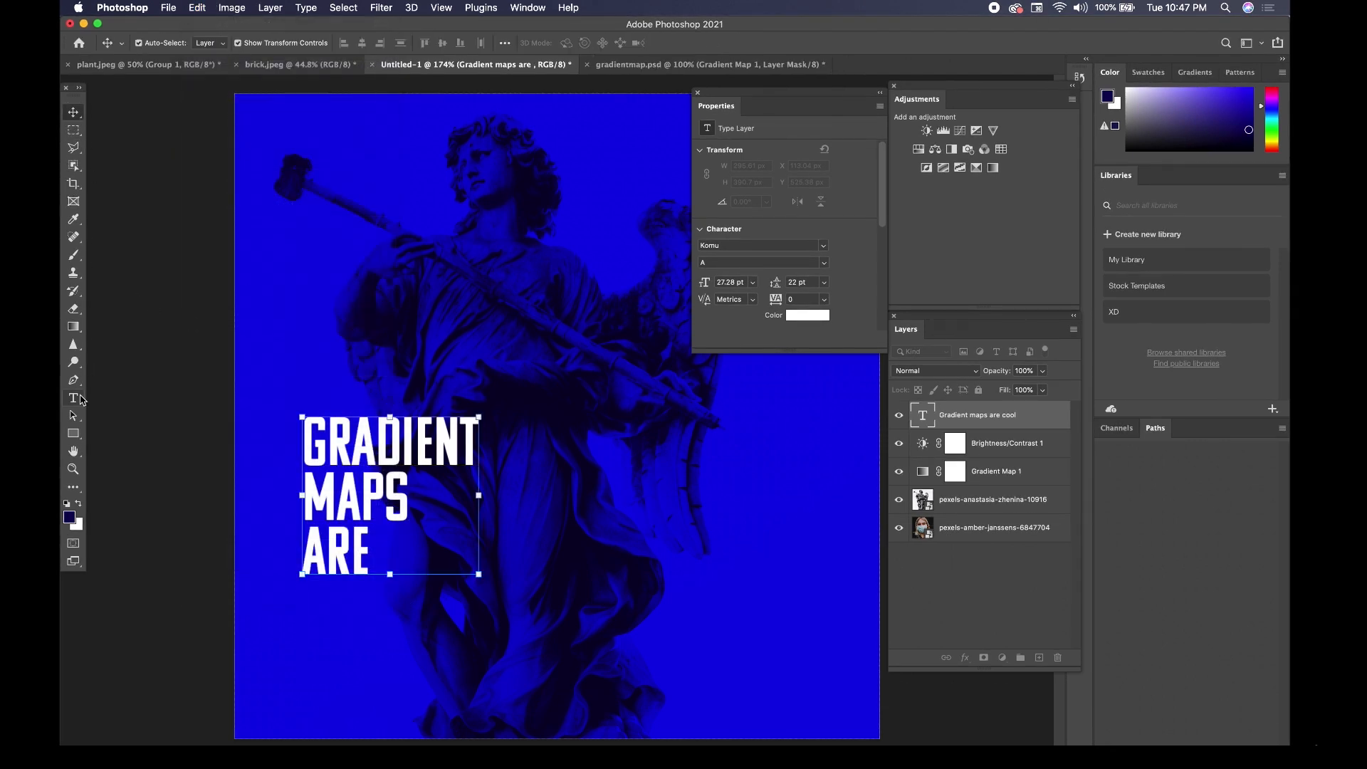
Paste the cut word COOL into a new, separate text layer.
click(73, 398)
click(328, 307)
key(super+v)
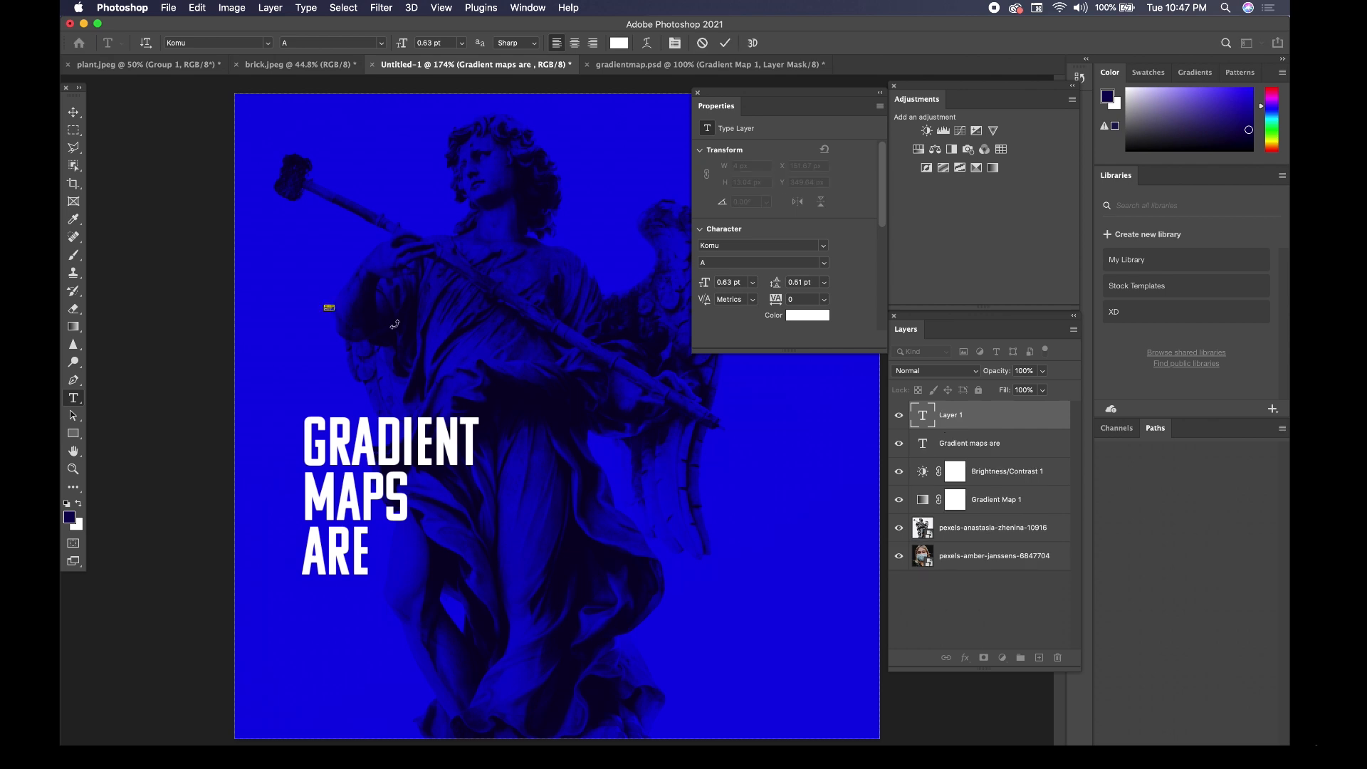
click(75, 112)
Enlarge COOL to about 60 pt, place it left-aligned beneath ARE, and shift the other three lines slightly up.
drag(331, 306, 565, 200)
drag(456, 235, 435, 618)
key(Return)
shift+click(370, 450)
mouse_move(369, 450)
mouse_down()
mouse_move(653, 449)
mouse_move(374, 449)
mouse_up()
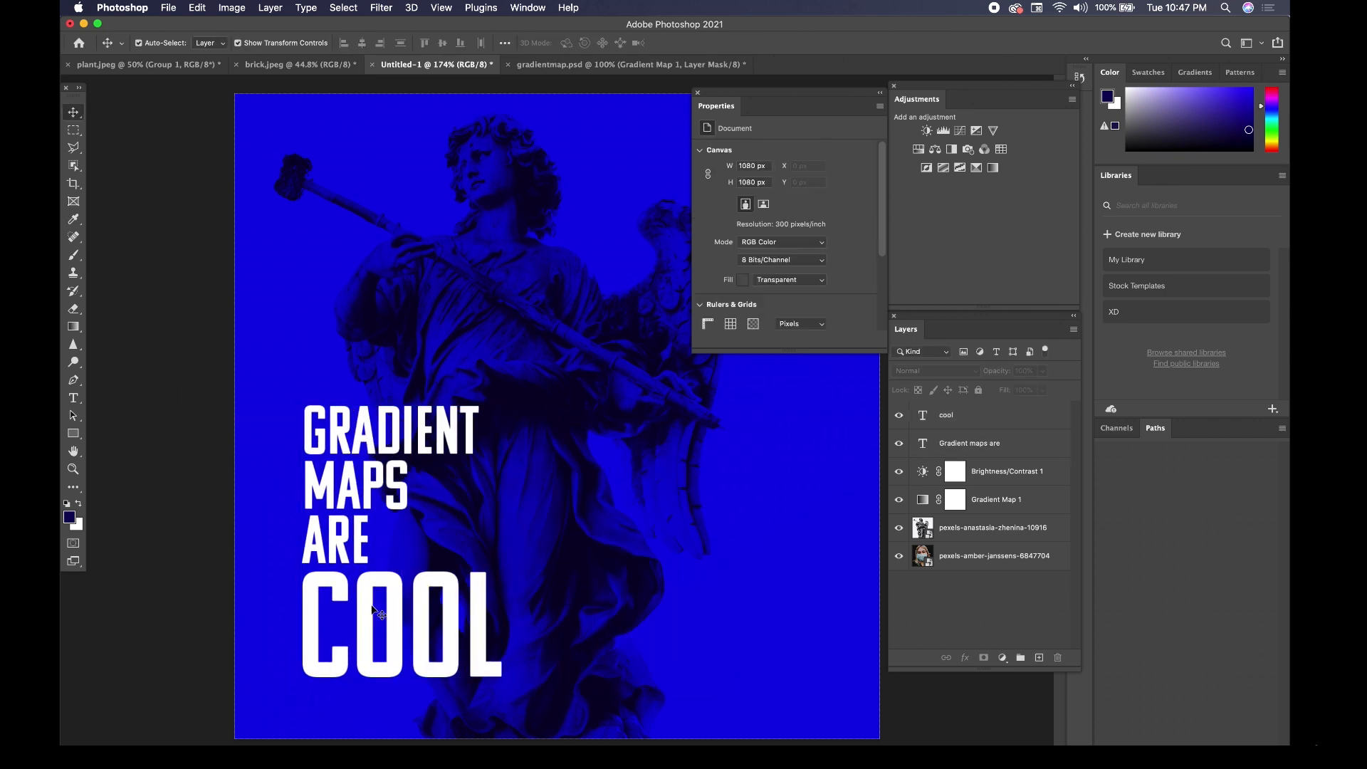
Recolor the word COOL in a muted gold, #c0aa5d.
double_click(427, 605)
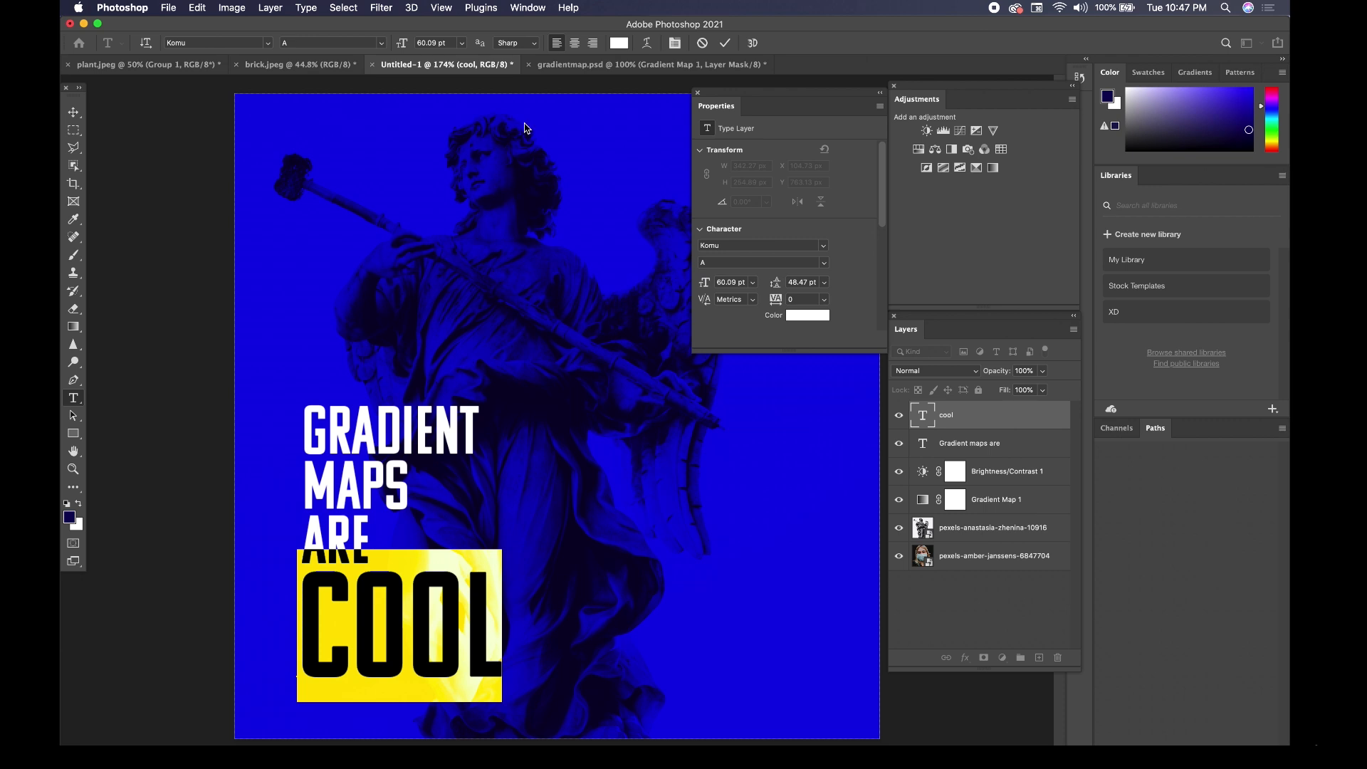
click(620, 44)
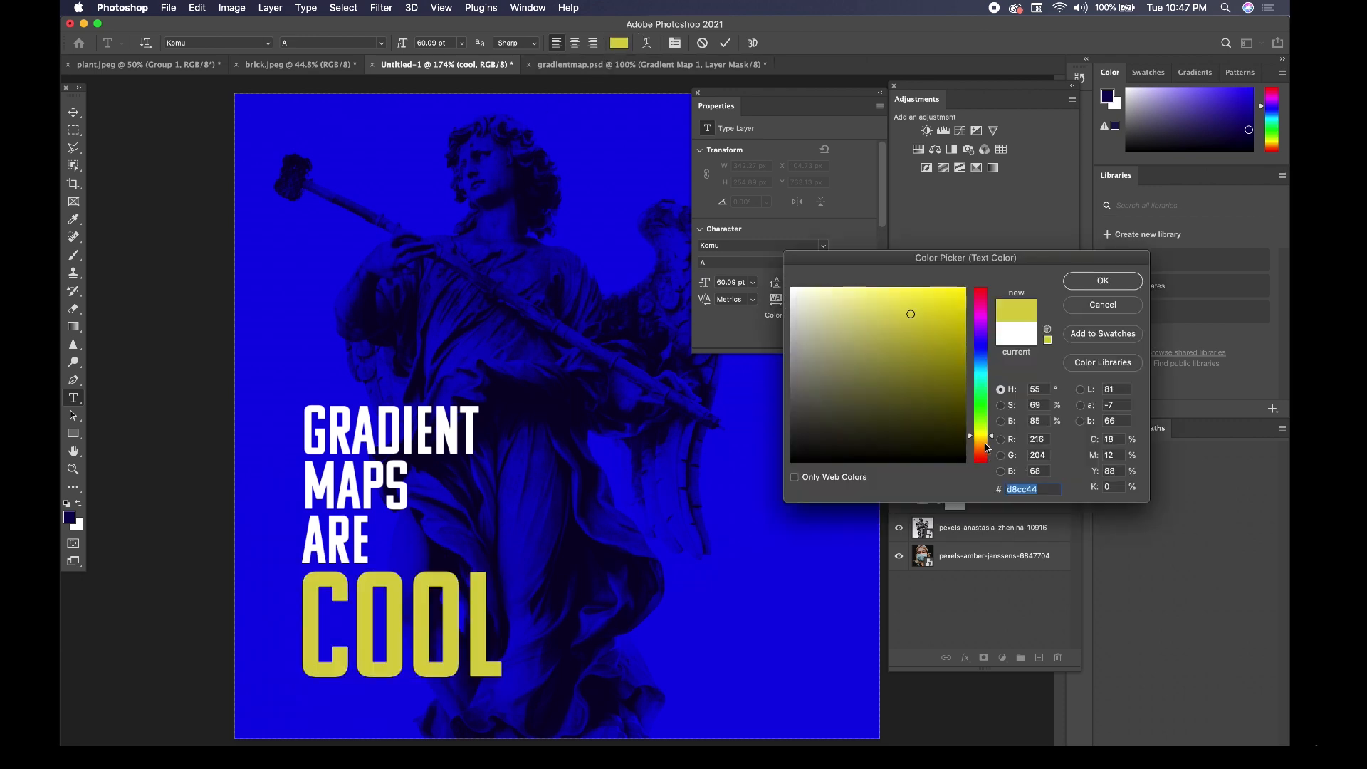
click(986, 443)
click(987, 443)
click(988, 439)
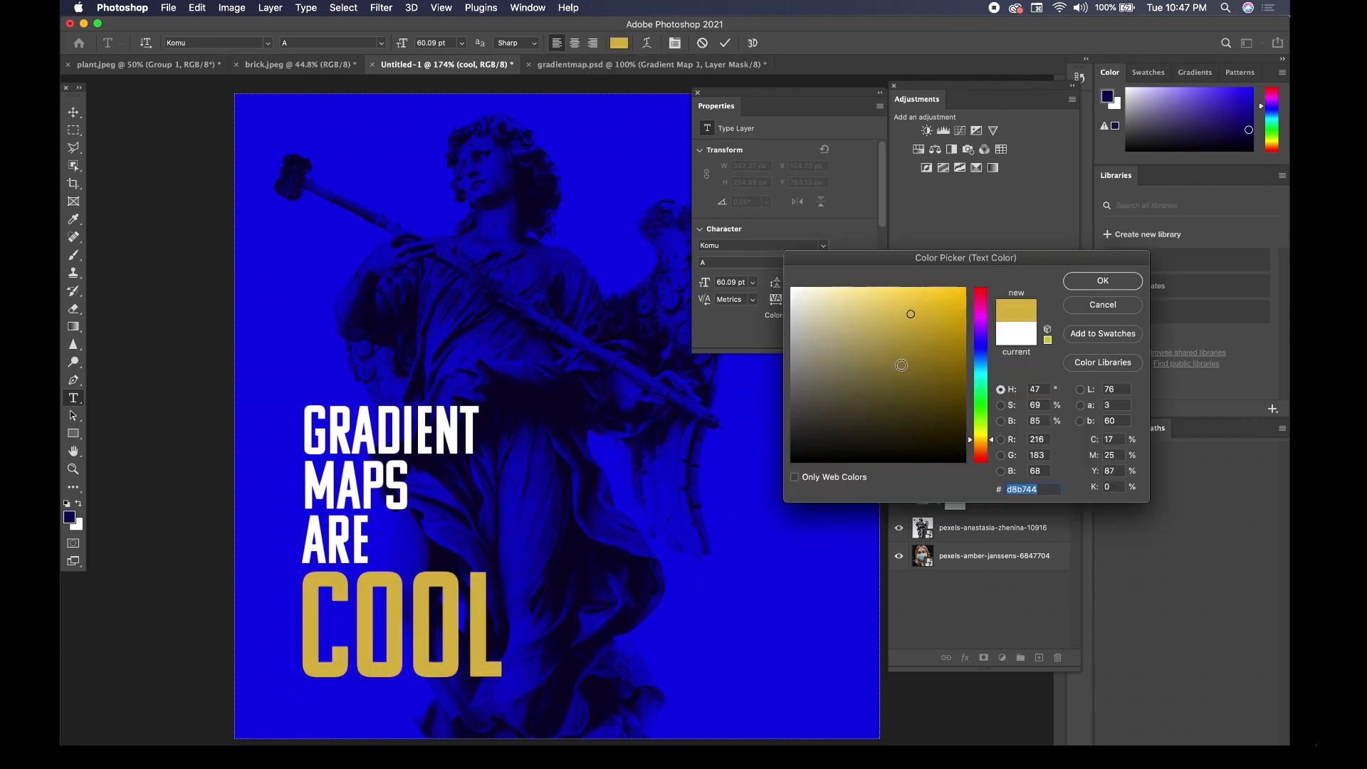
click(871, 336)
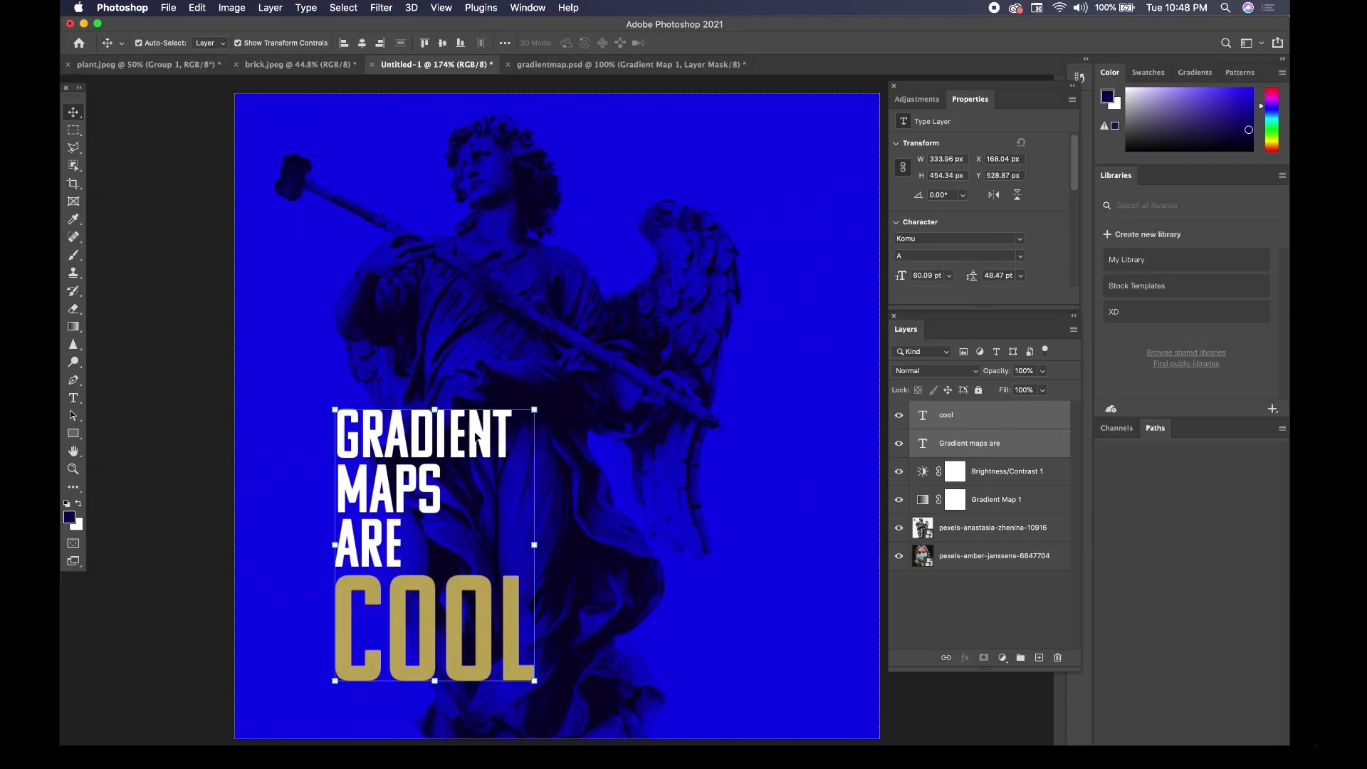
Move both text layers together to the lower right of the canvas, beside the statue's body.
drag(476, 436, 432, 443)
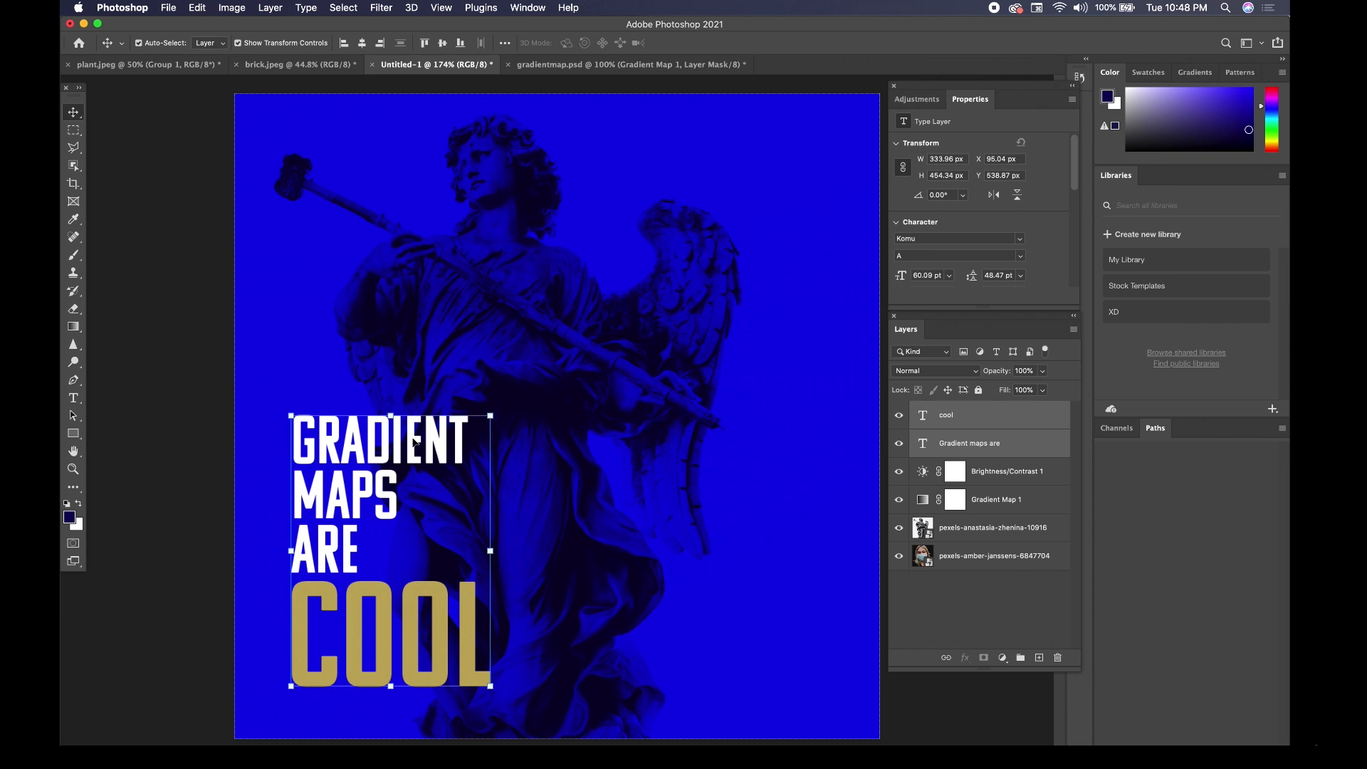
drag(415, 441, 713, 432)
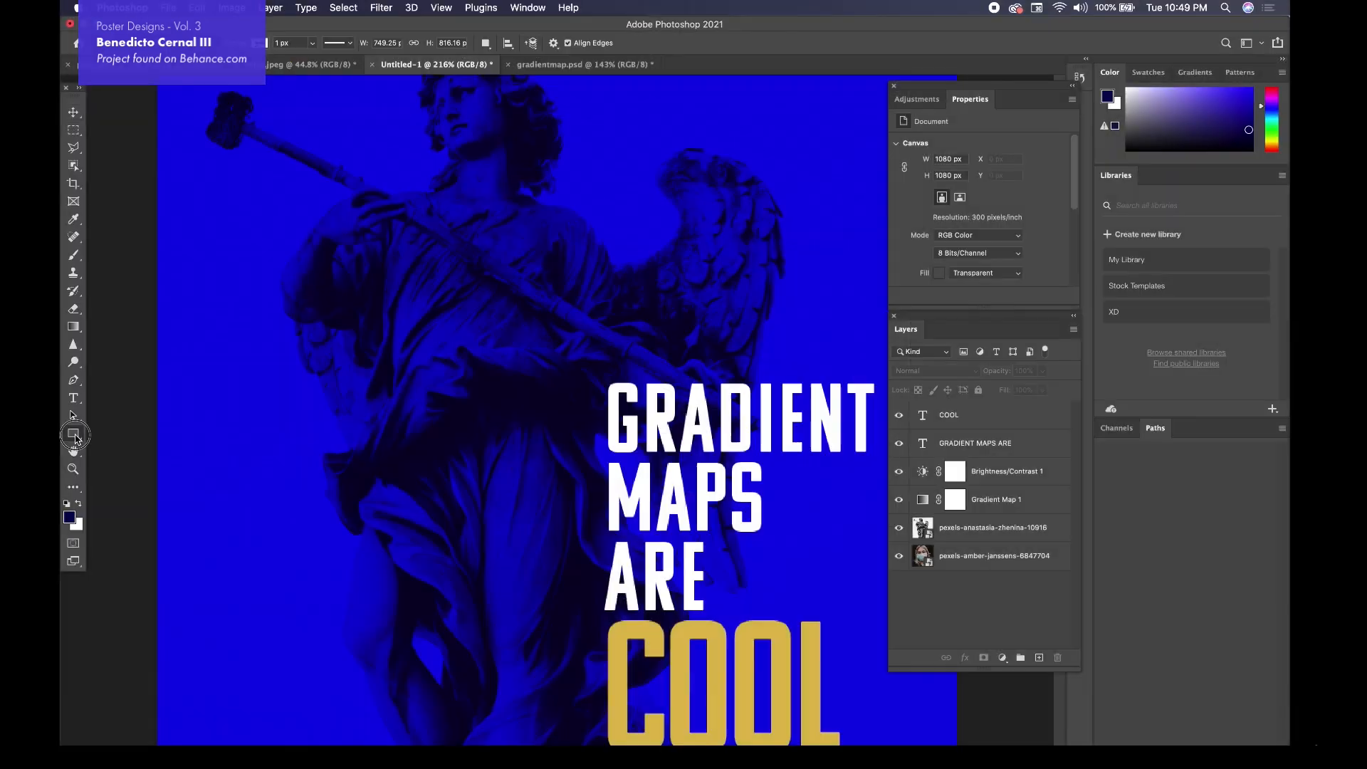
Draw a thin vertical rectangle about 13 px wide and 168 px high to the left of the headline text.
right_click(74, 433)
click(137, 433)
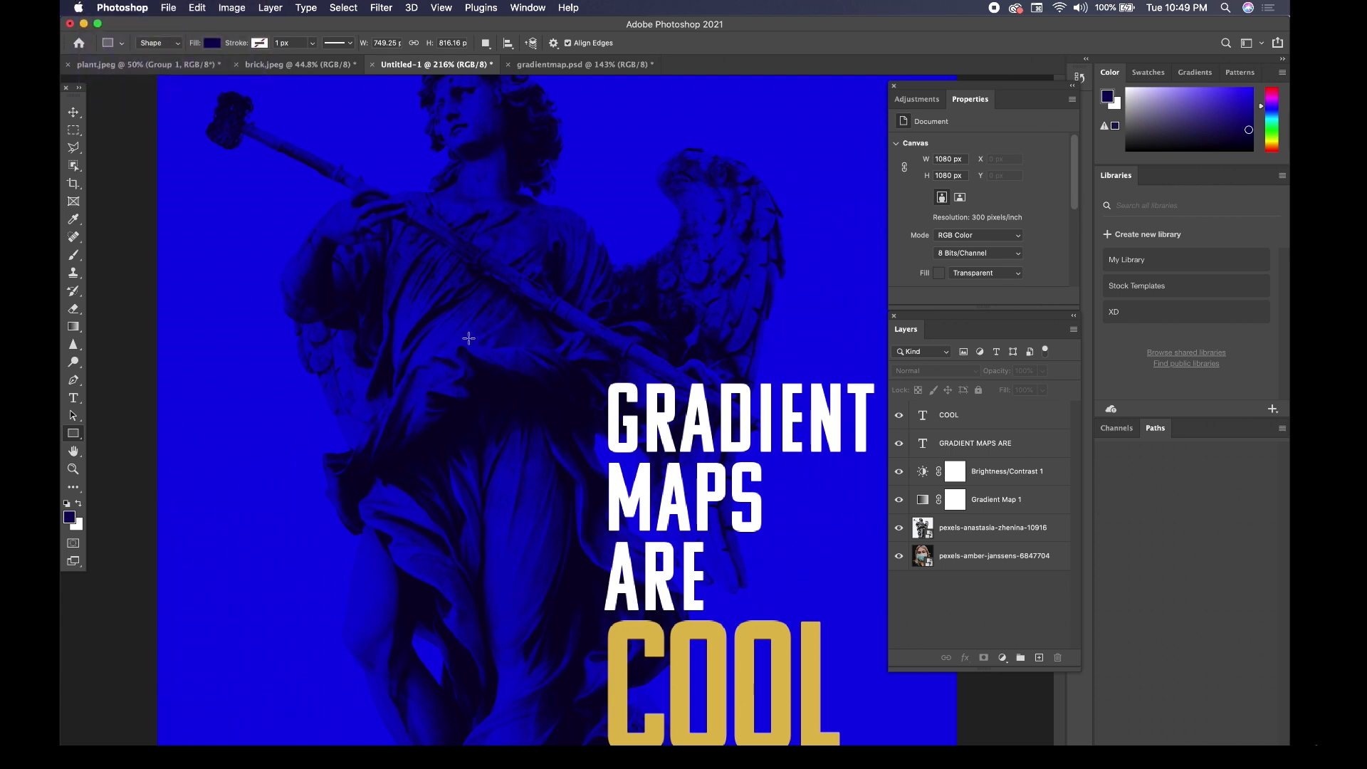
drag(469, 338, 478, 462)
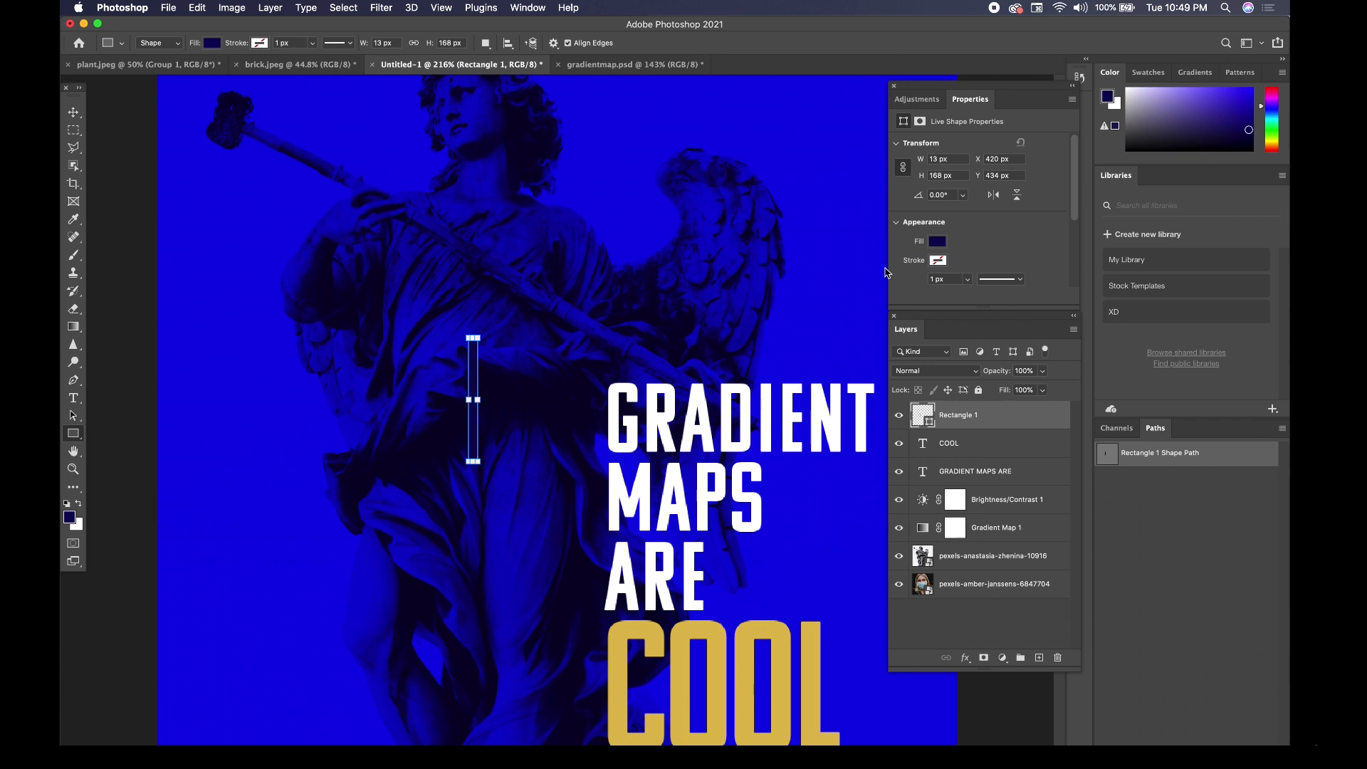
click(937, 242)
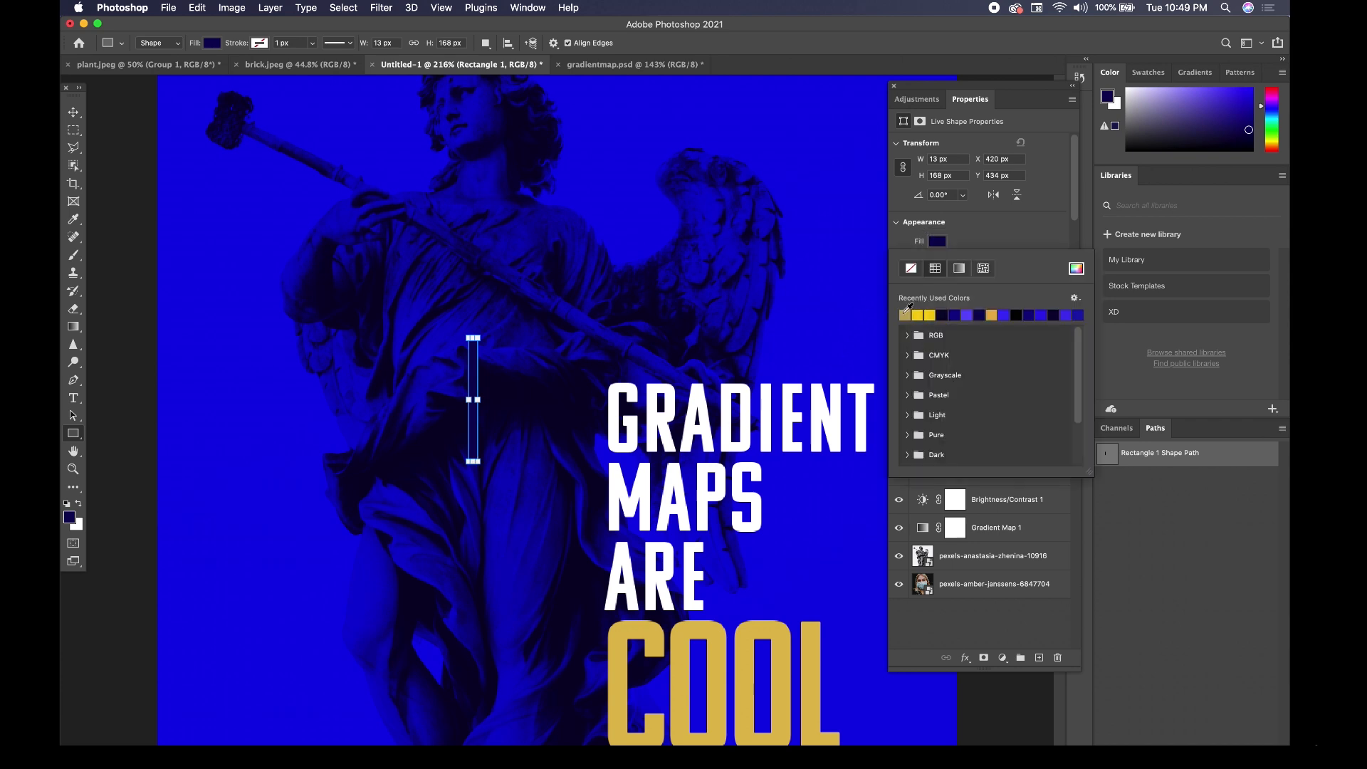
click(707, 636)
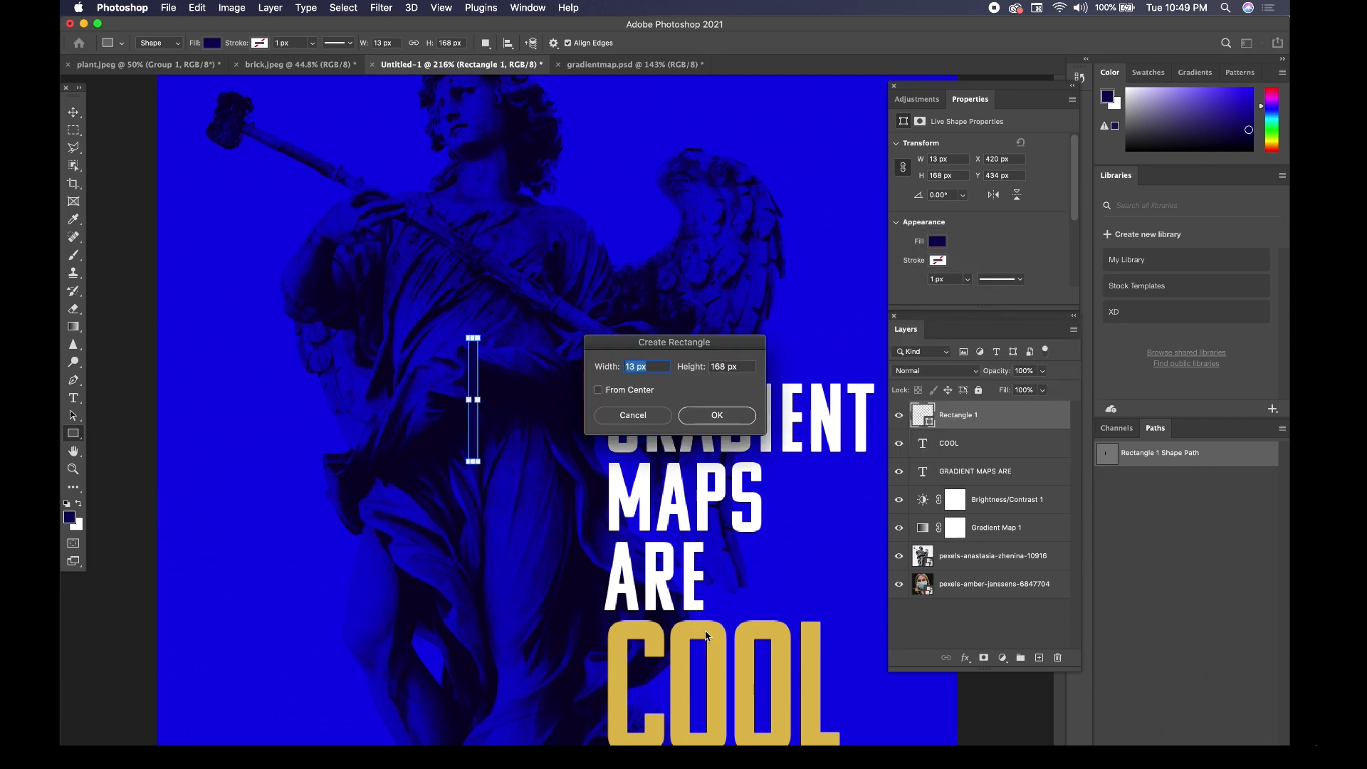
click(701, 418)
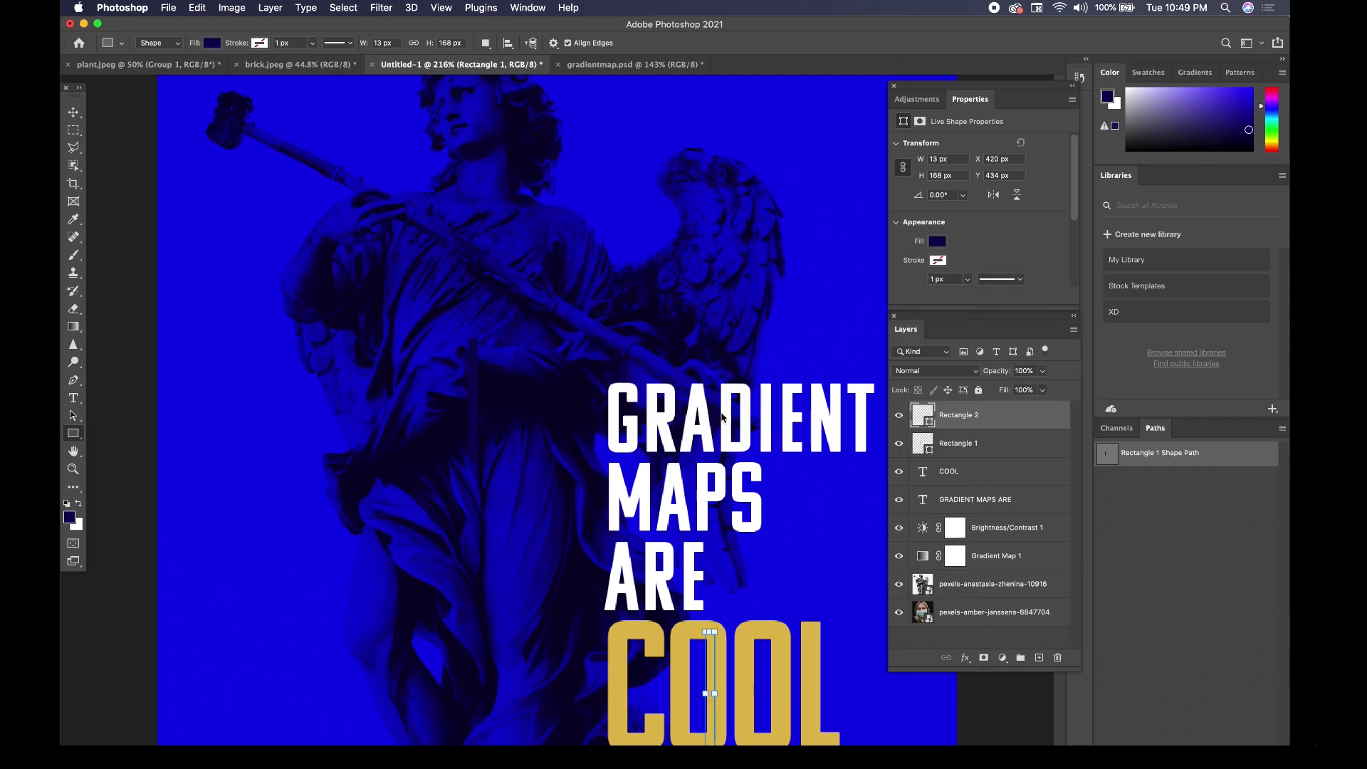
click(74, 113)
key(Delete)
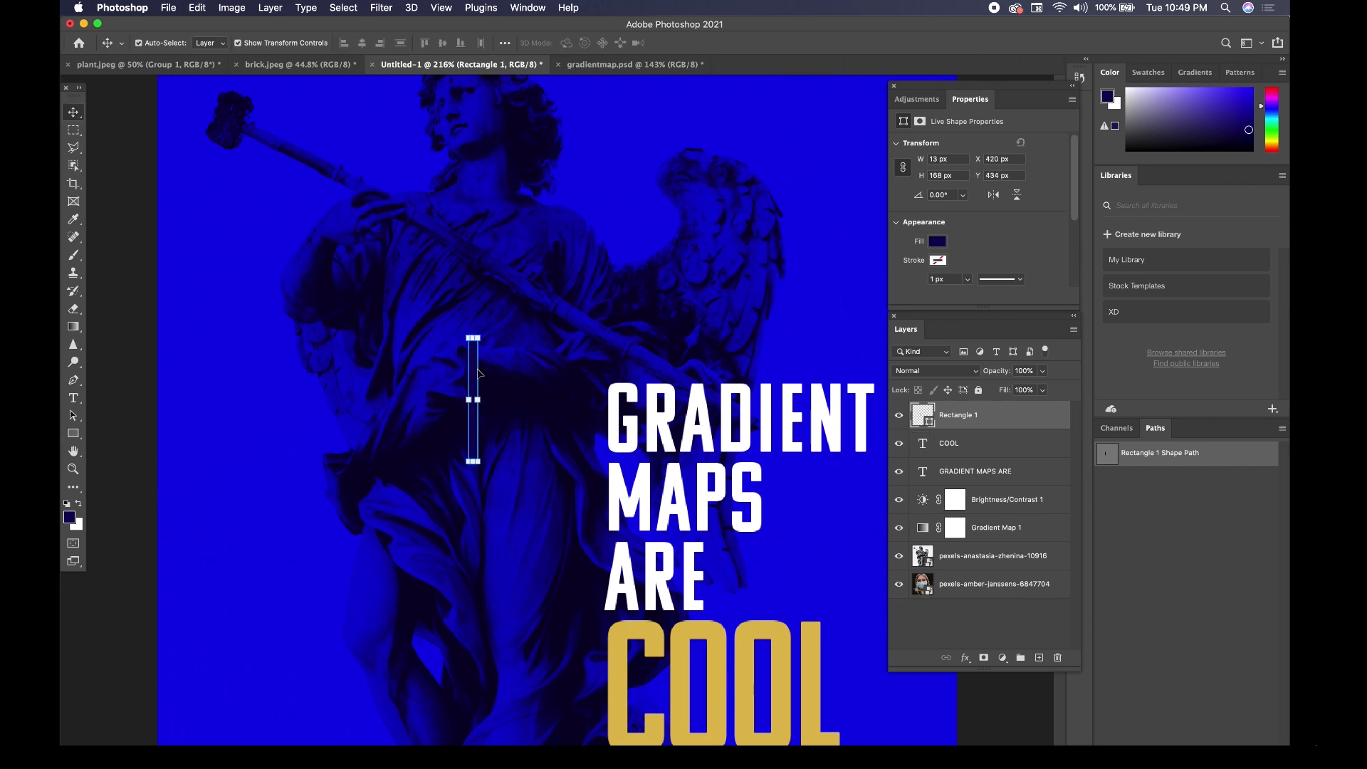
Fill the thin vertical rectangle with the recently used muted gold color.
click(938, 242)
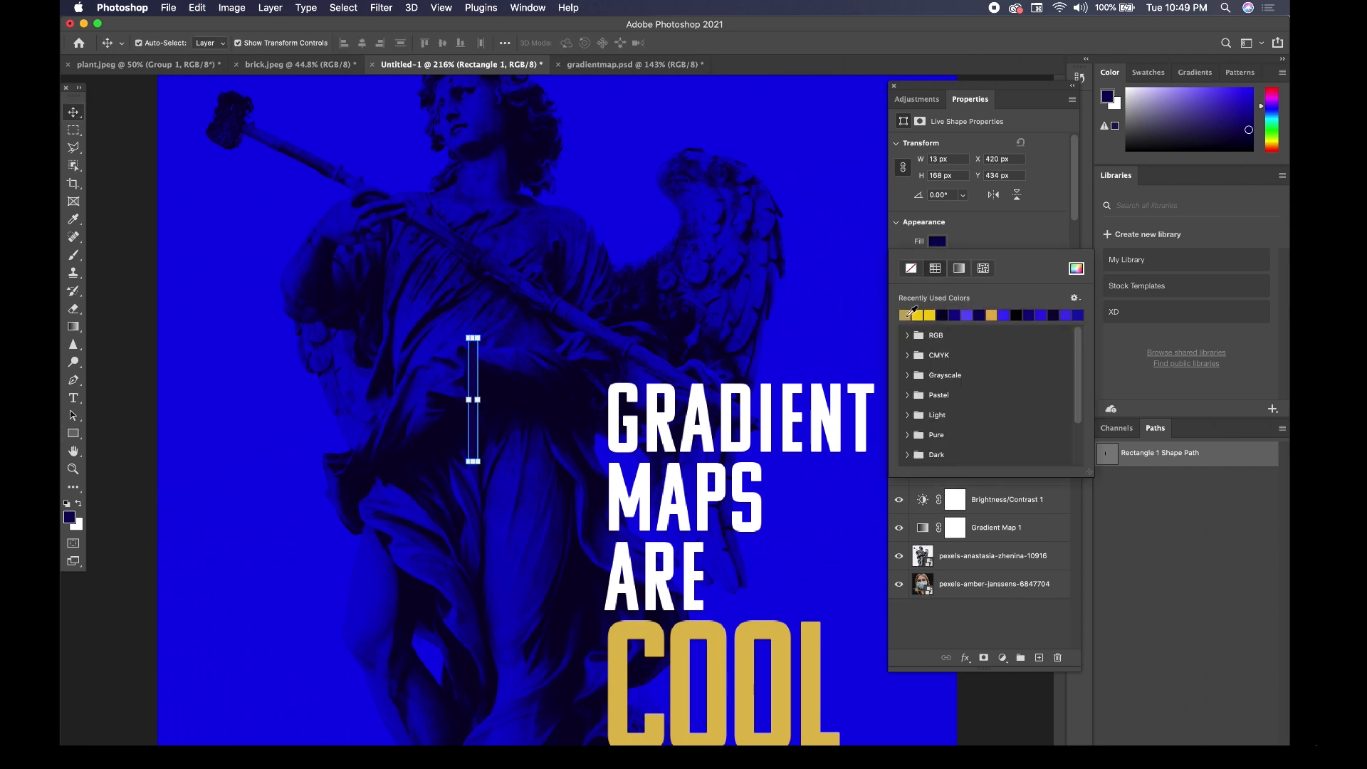
click(907, 315)
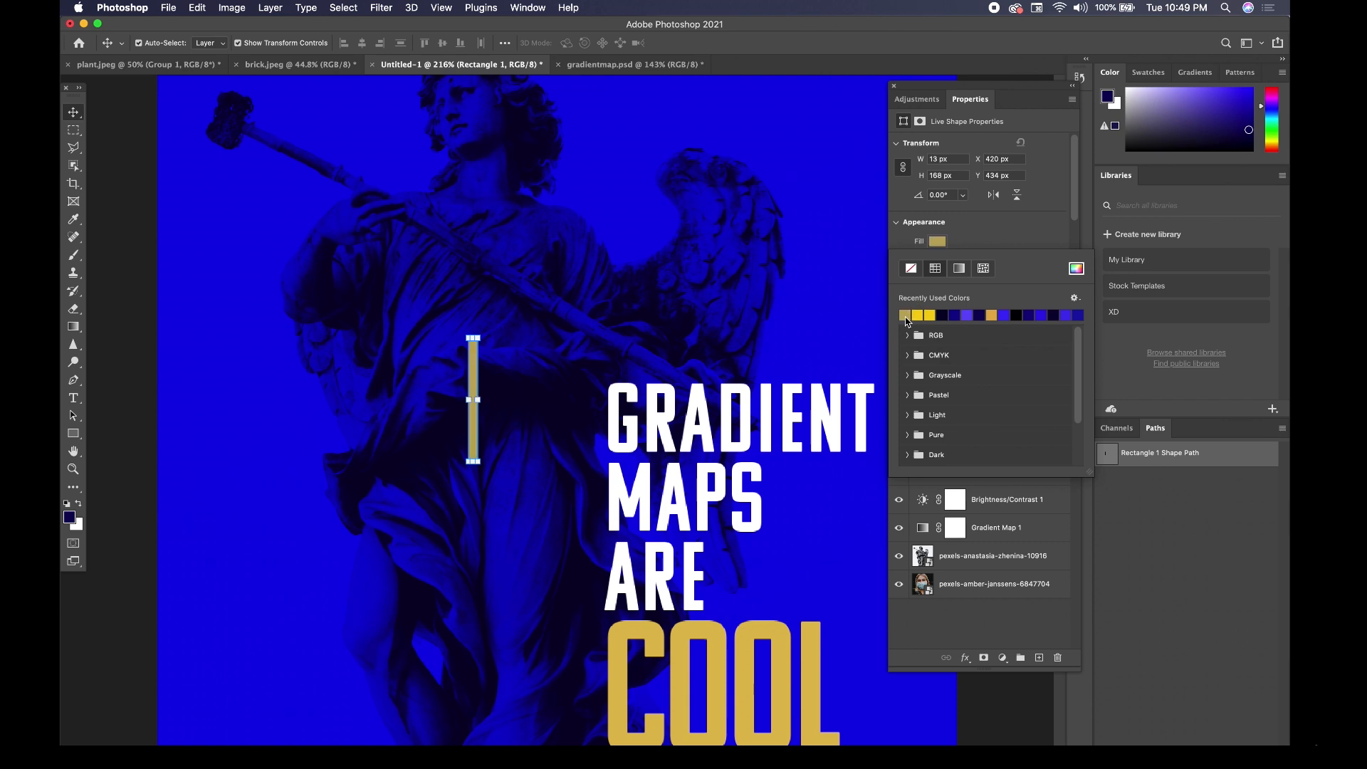
click(987, 236)
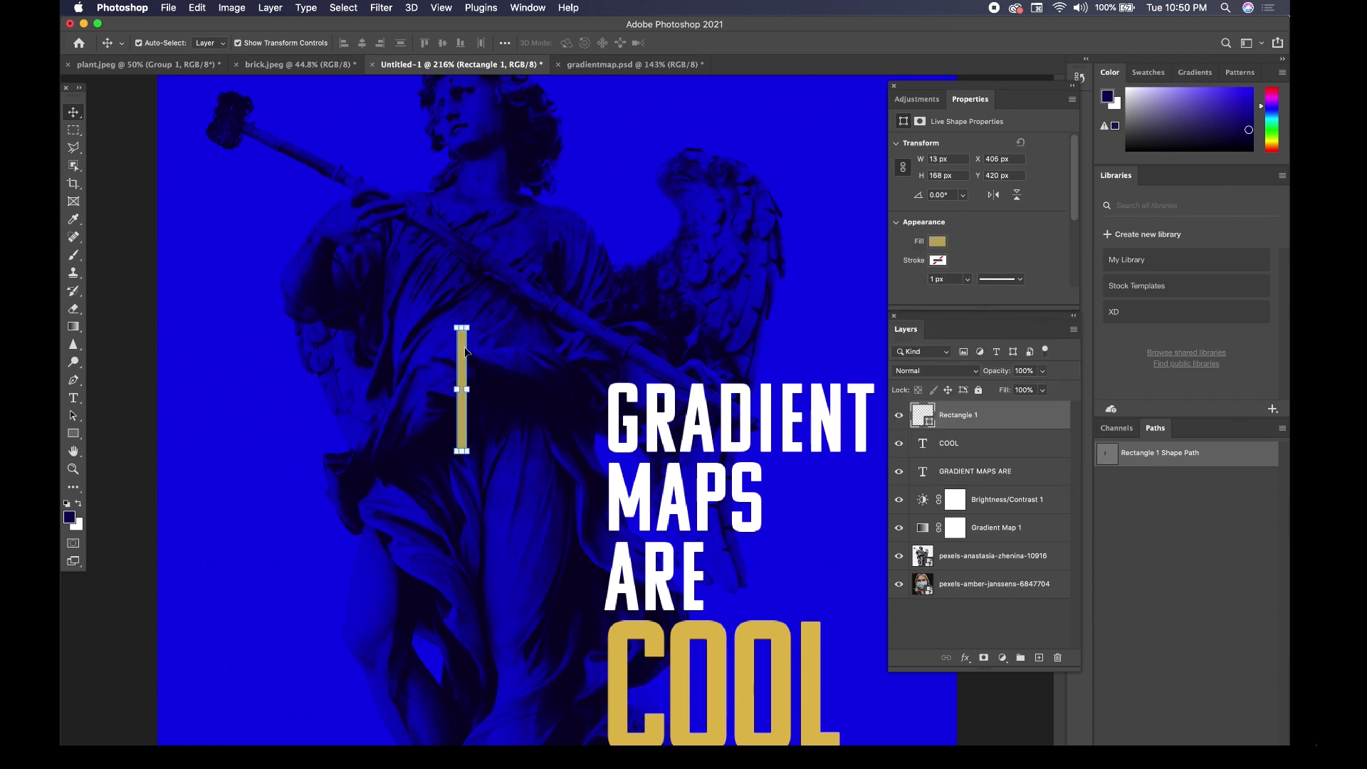
Duplicate the gold bar, rotate the copy 90° and lay it across the original to form a plus sign.
drag(467, 353, 490, 354)
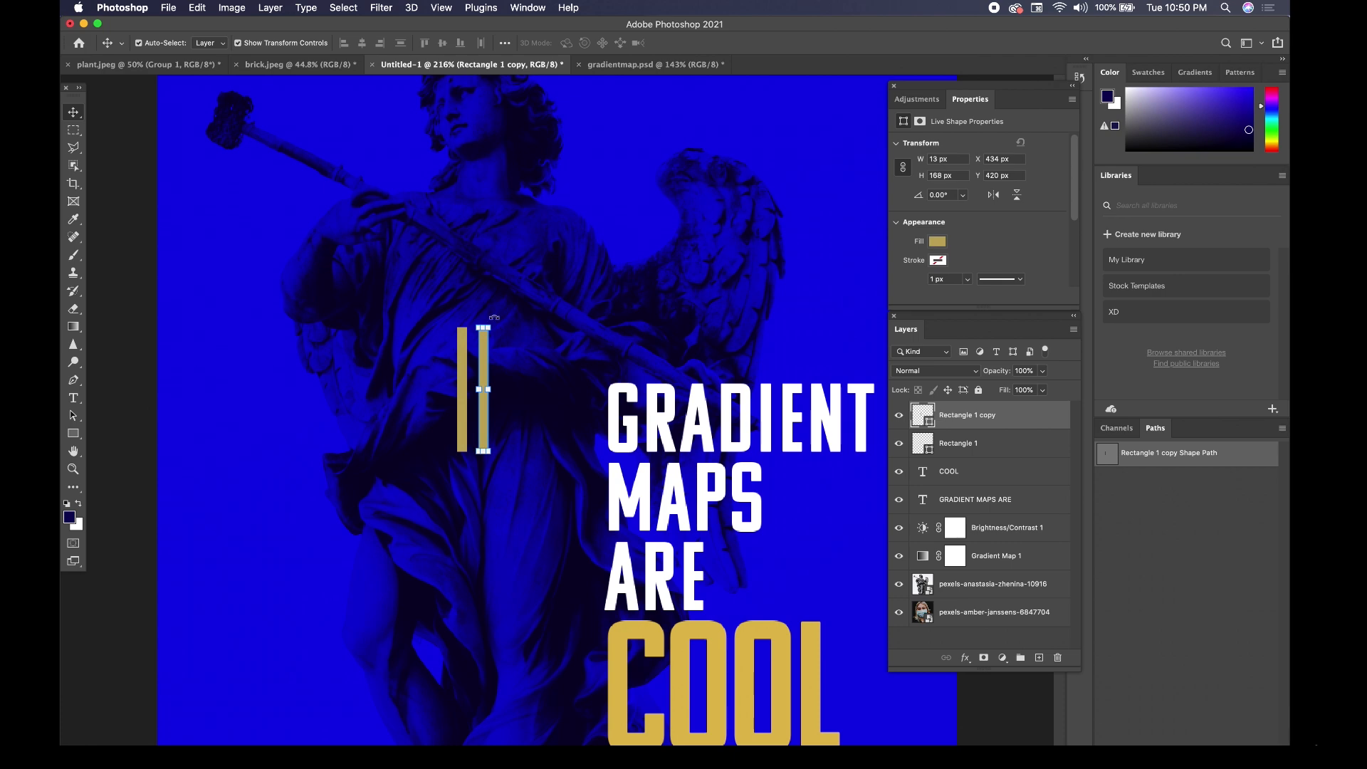
scroll(494, 317, up, 3)
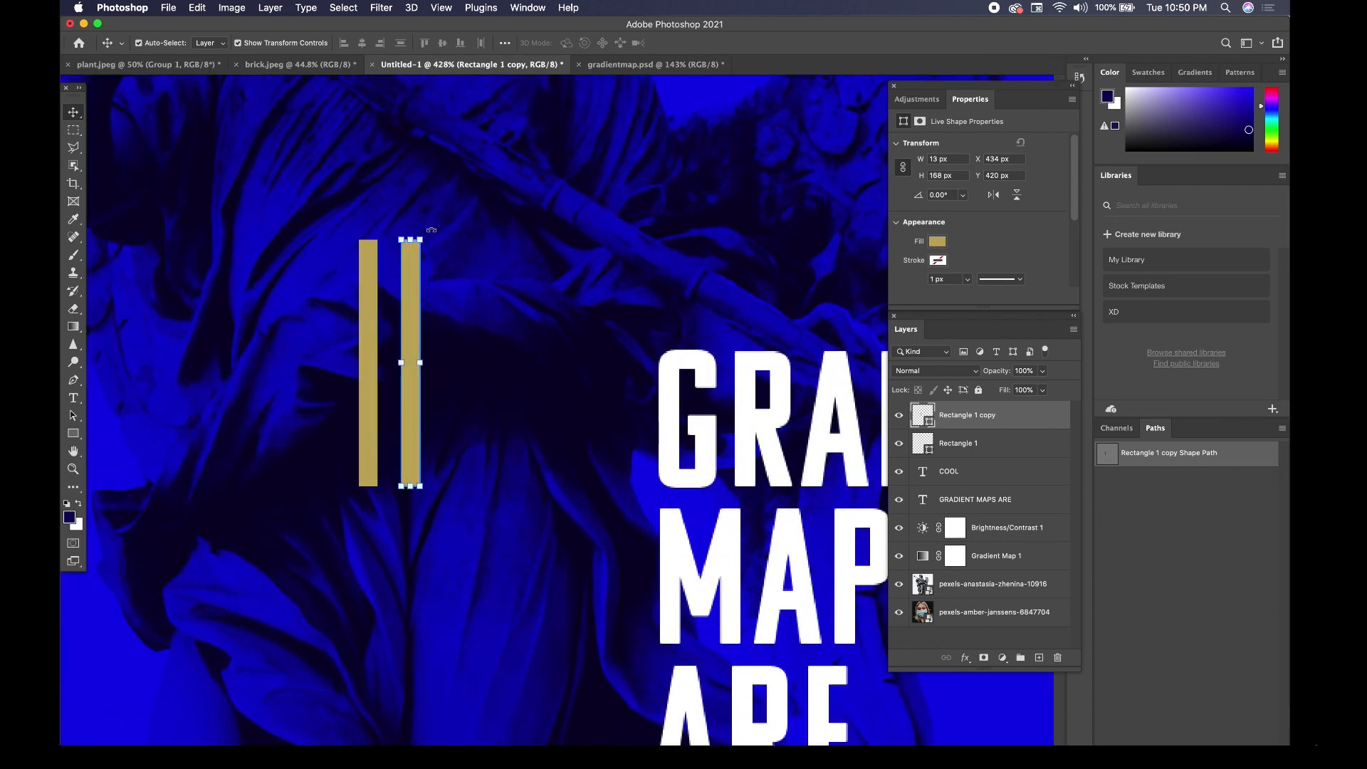
drag(431, 230, 432, 356)
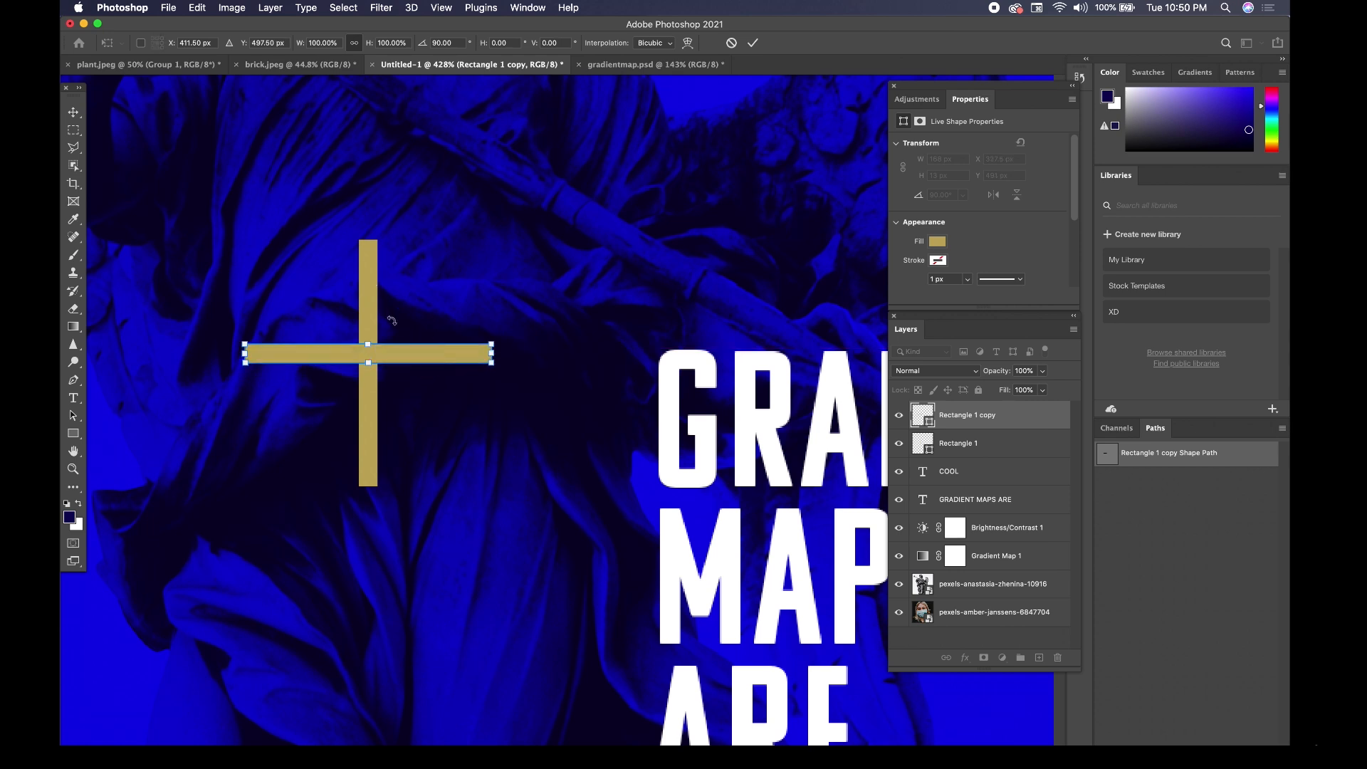
click(74, 112)
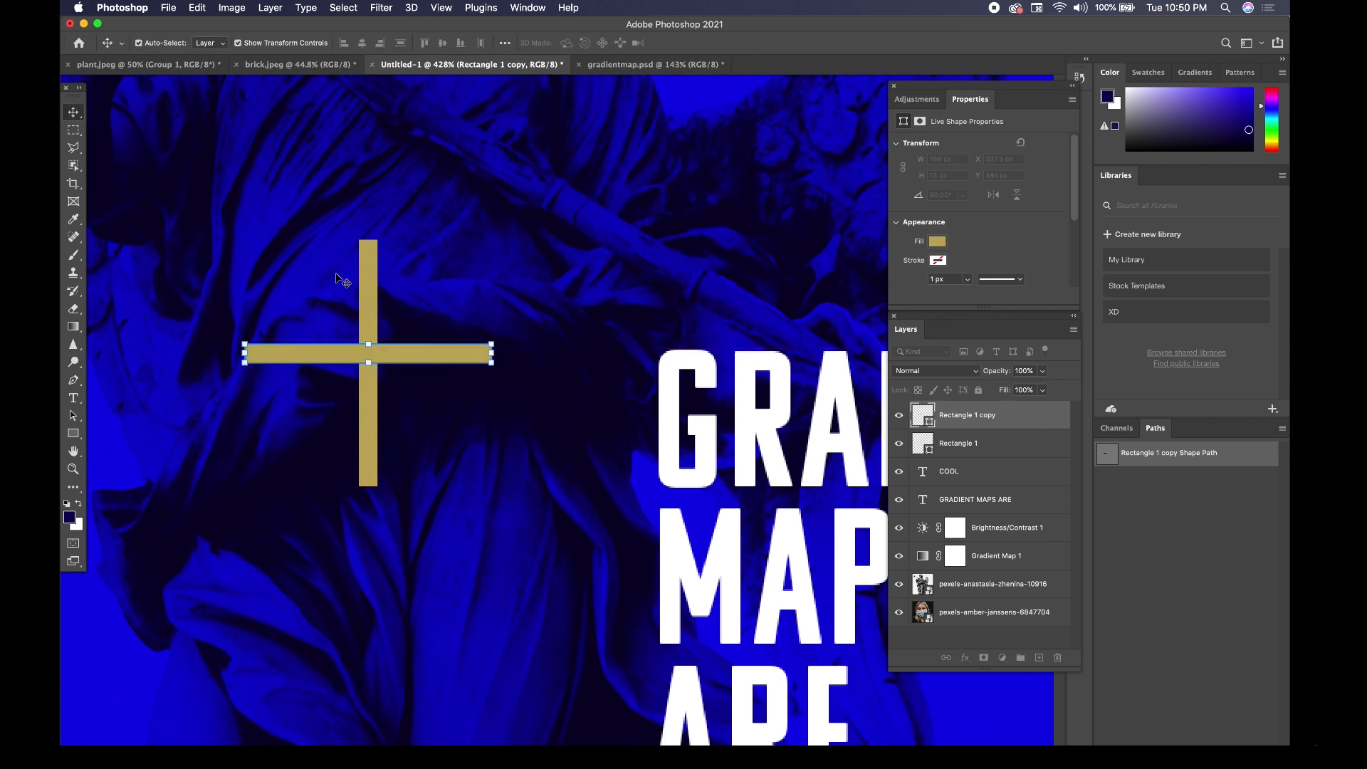
Select both gold bars and align their horizontal and vertical centers.
shift+click(372, 292)
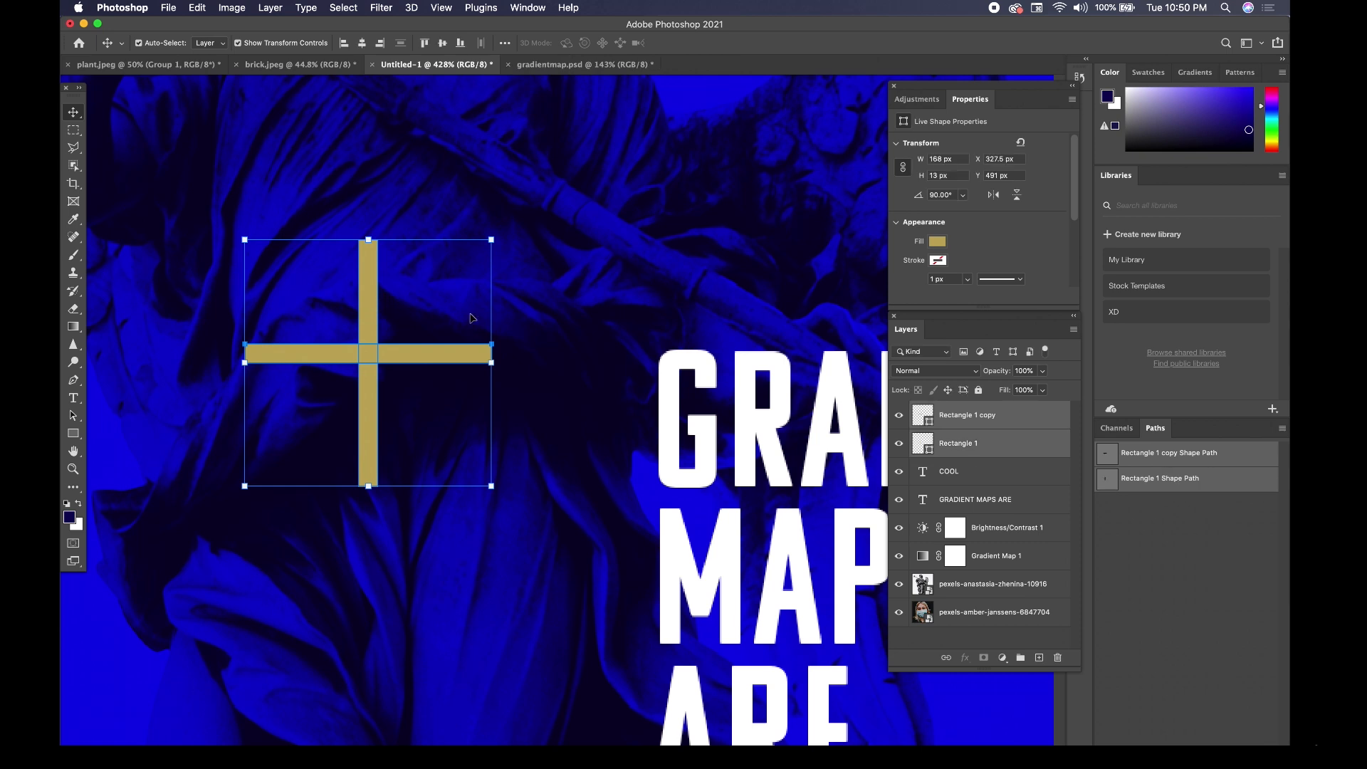
click(361, 48)
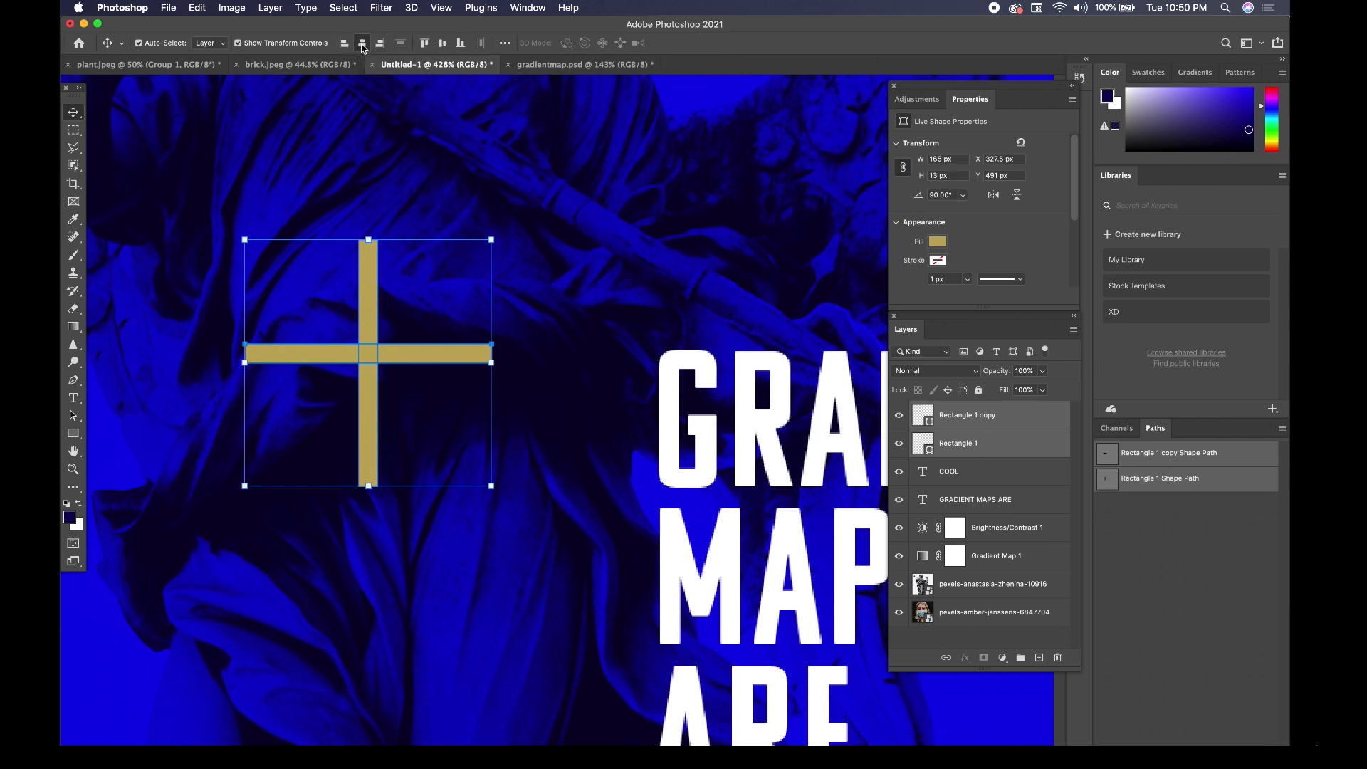
click(444, 44)
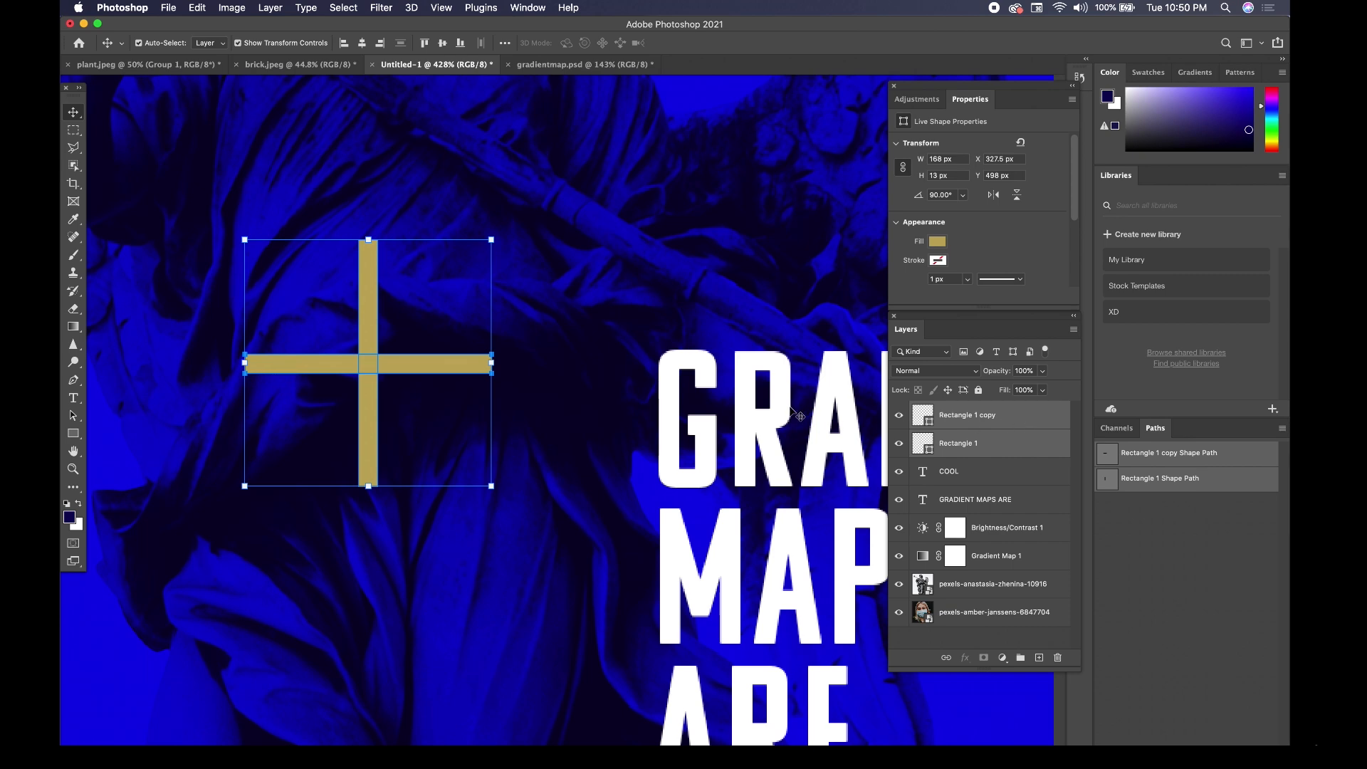
Combine the two gold bar layers with Merge Shapes and select the resulting plus sign.
right_click(983, 422)
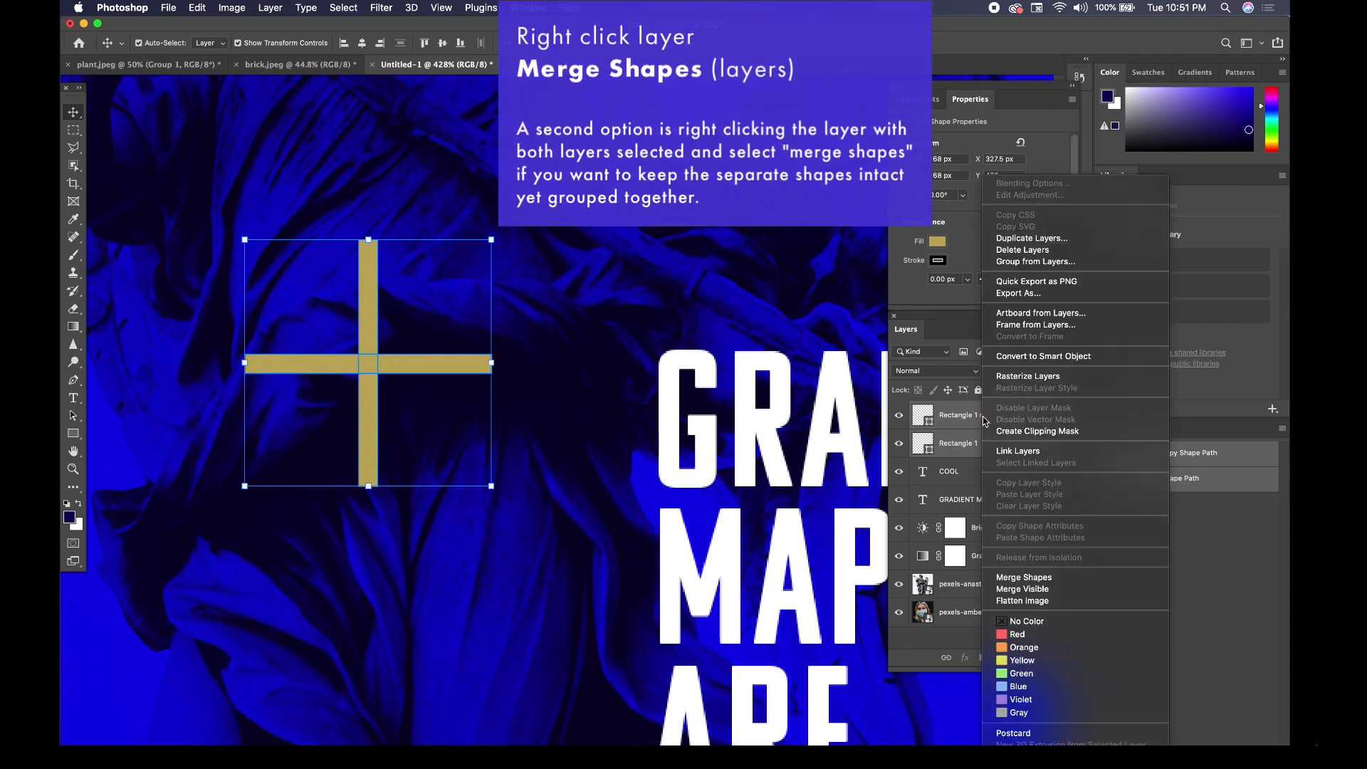
click(1045, 578)
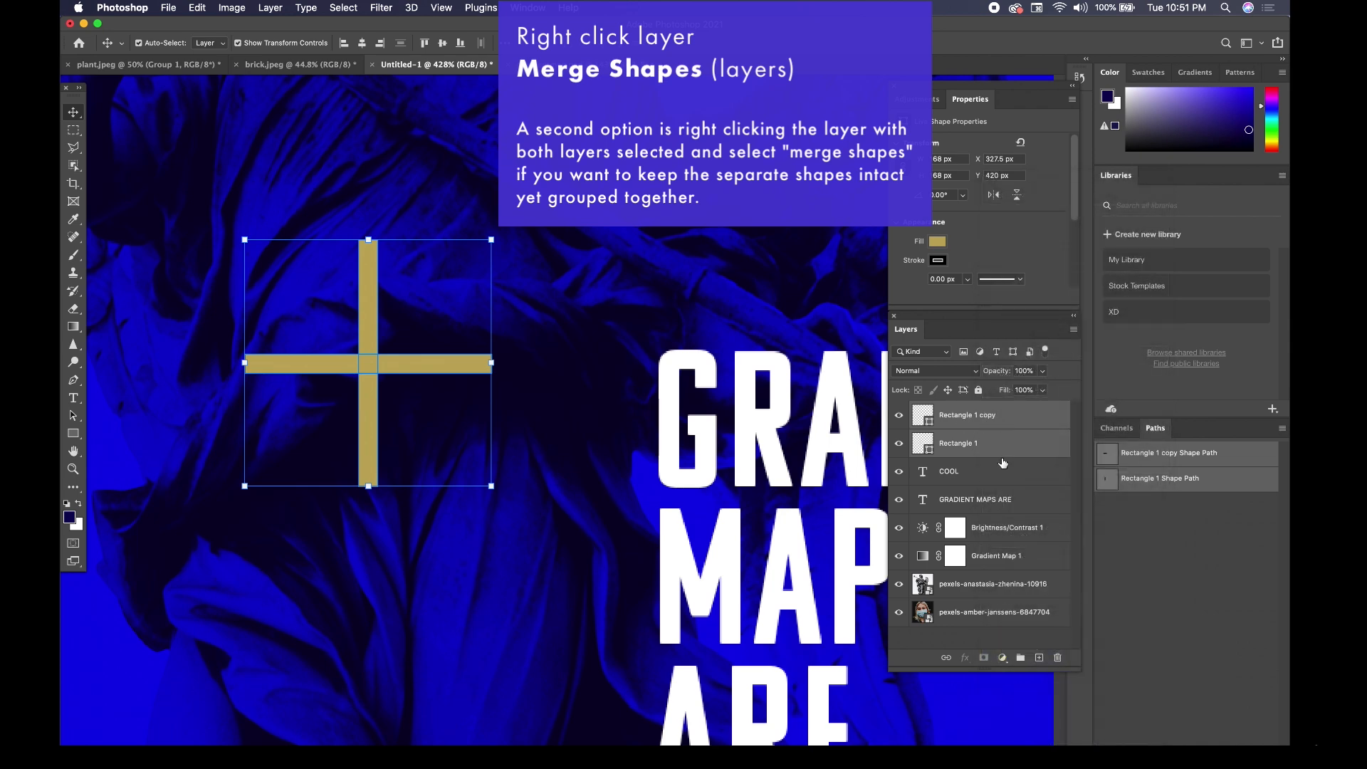
right_click(1016, 422)
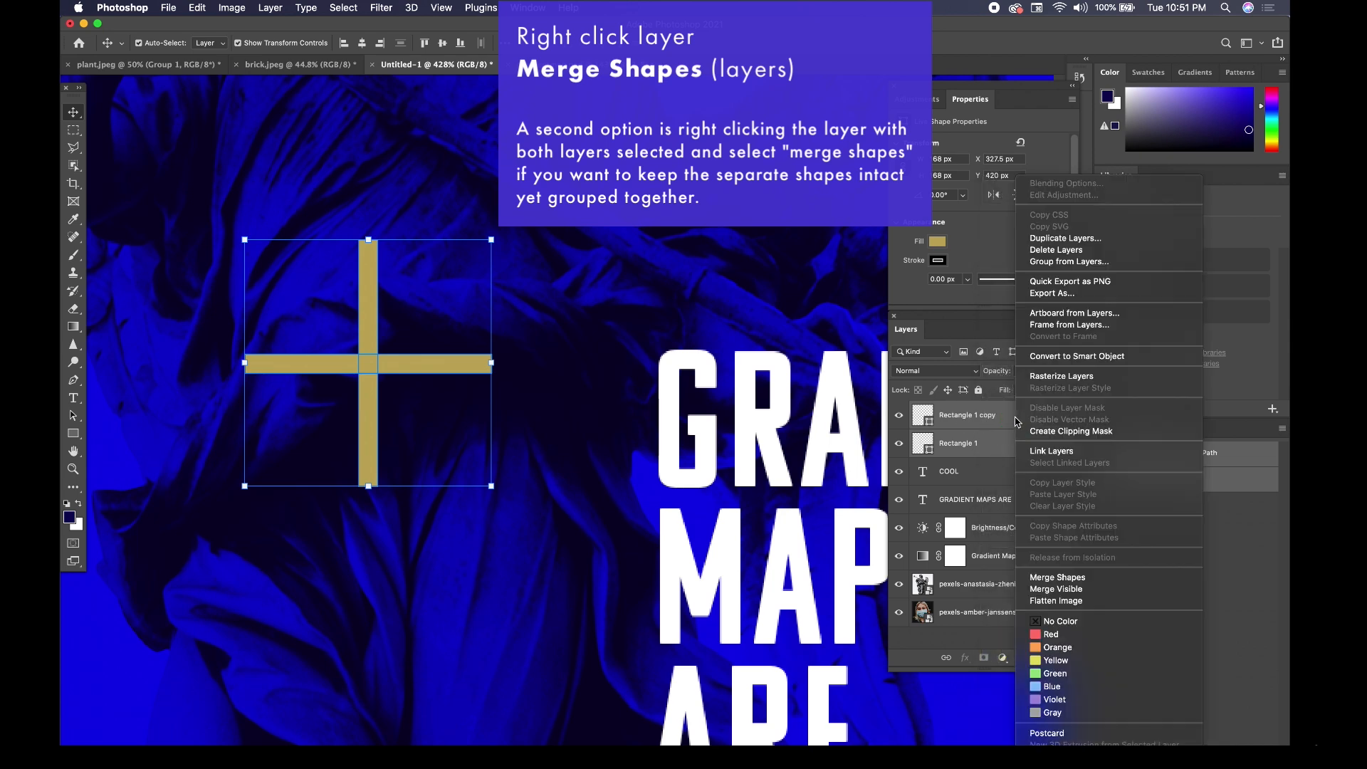
click(1063, 578)
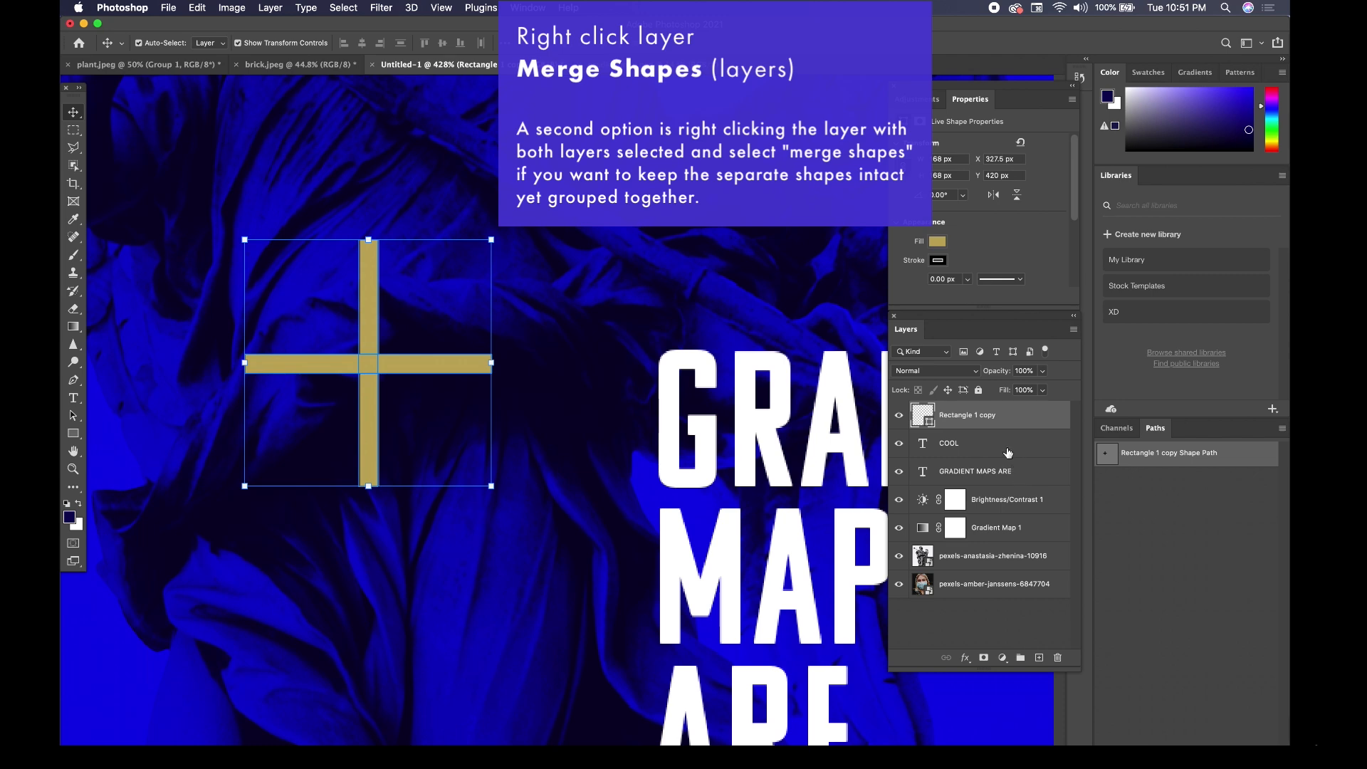
click(597, 367)
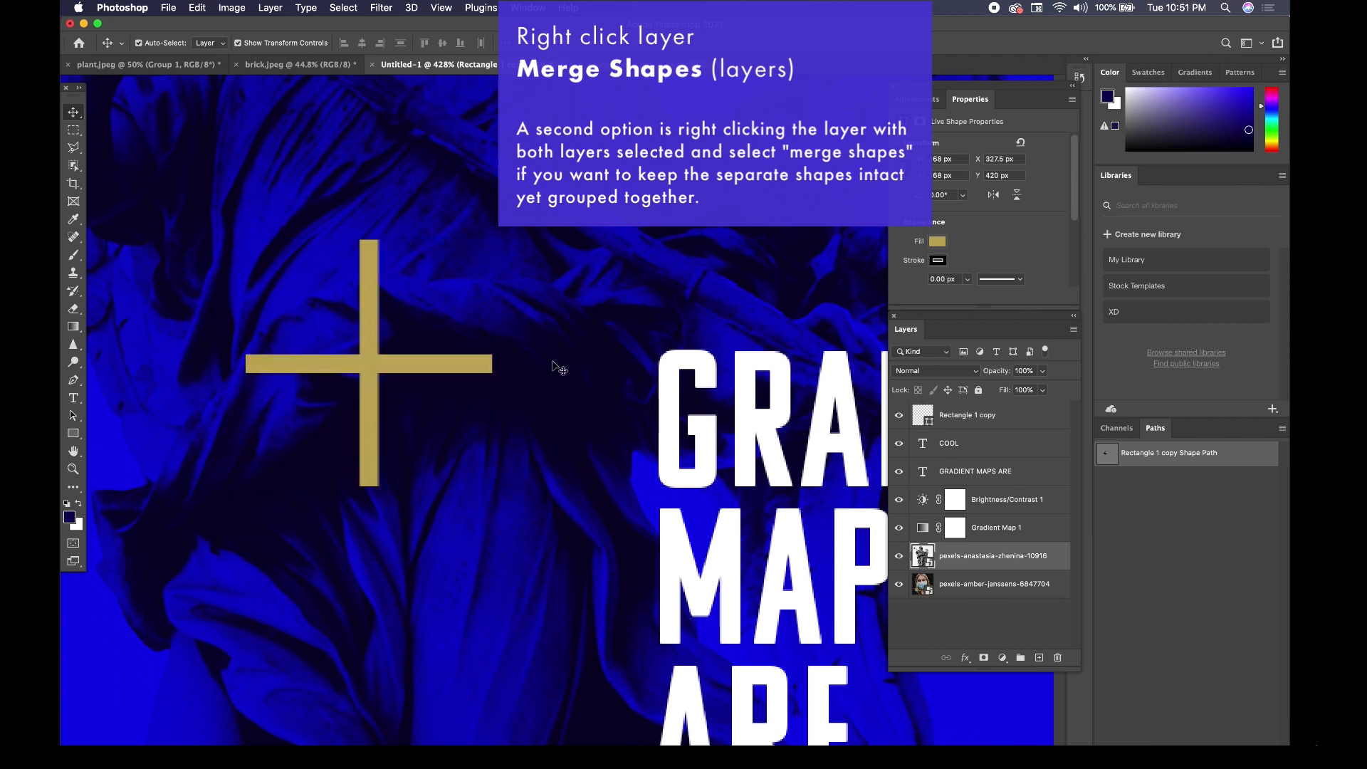
click(365, 332)
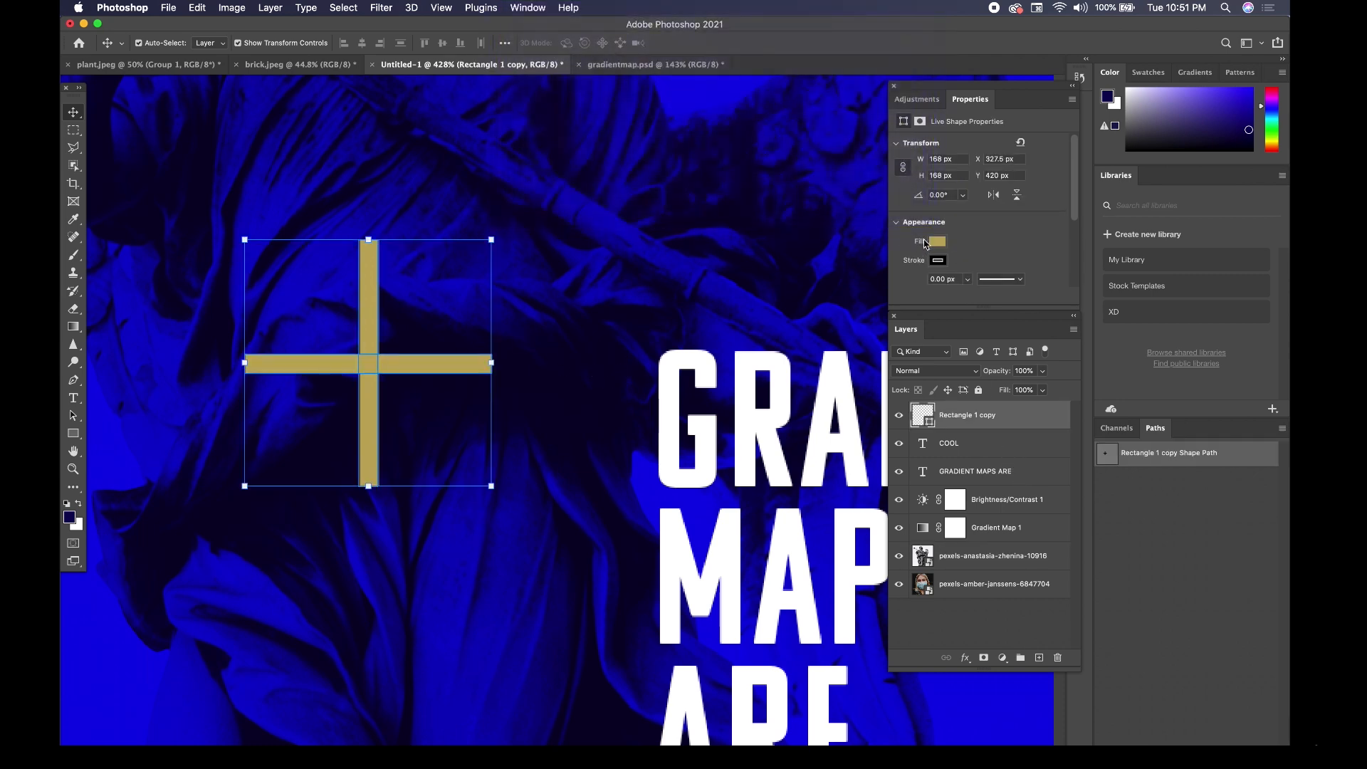
Set the merged plus sign's stroke to no color.
click(937, 261)
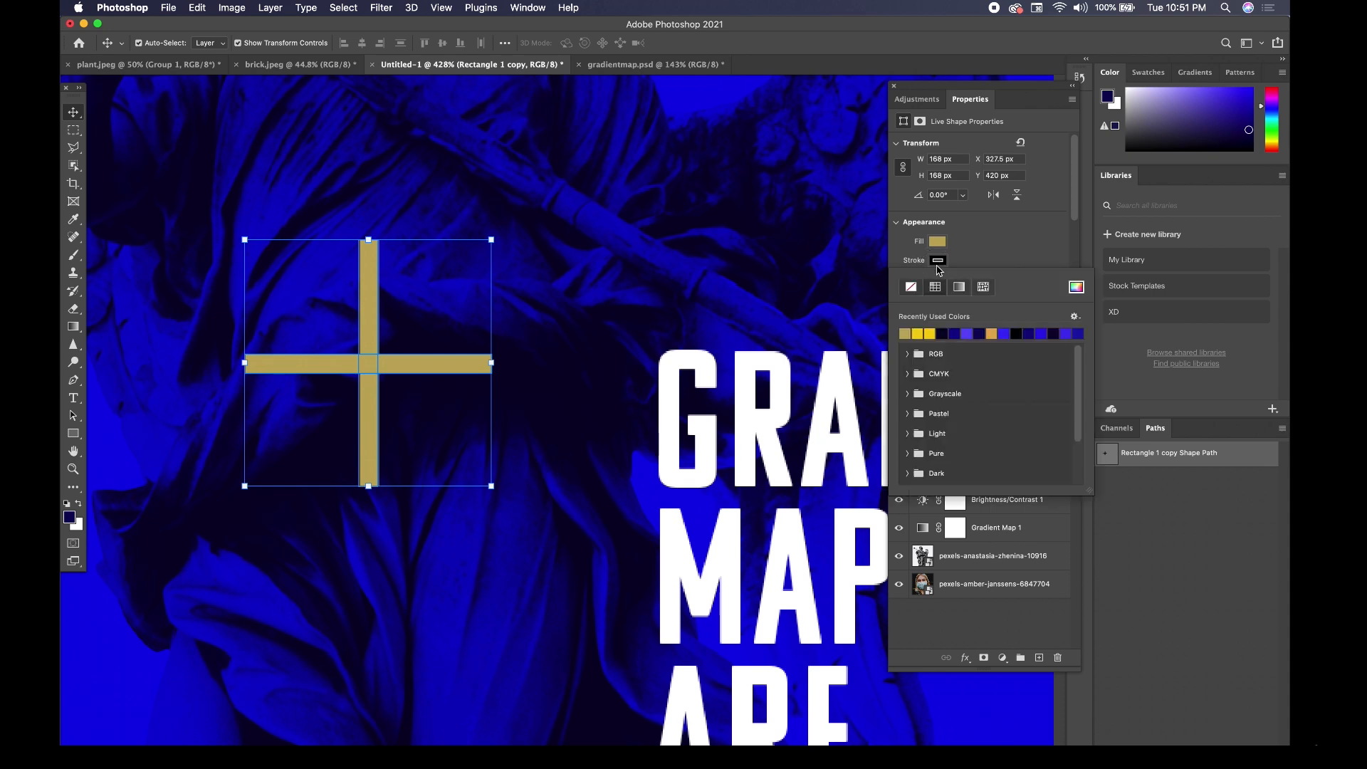
click(911, 286)
click(965, 260)
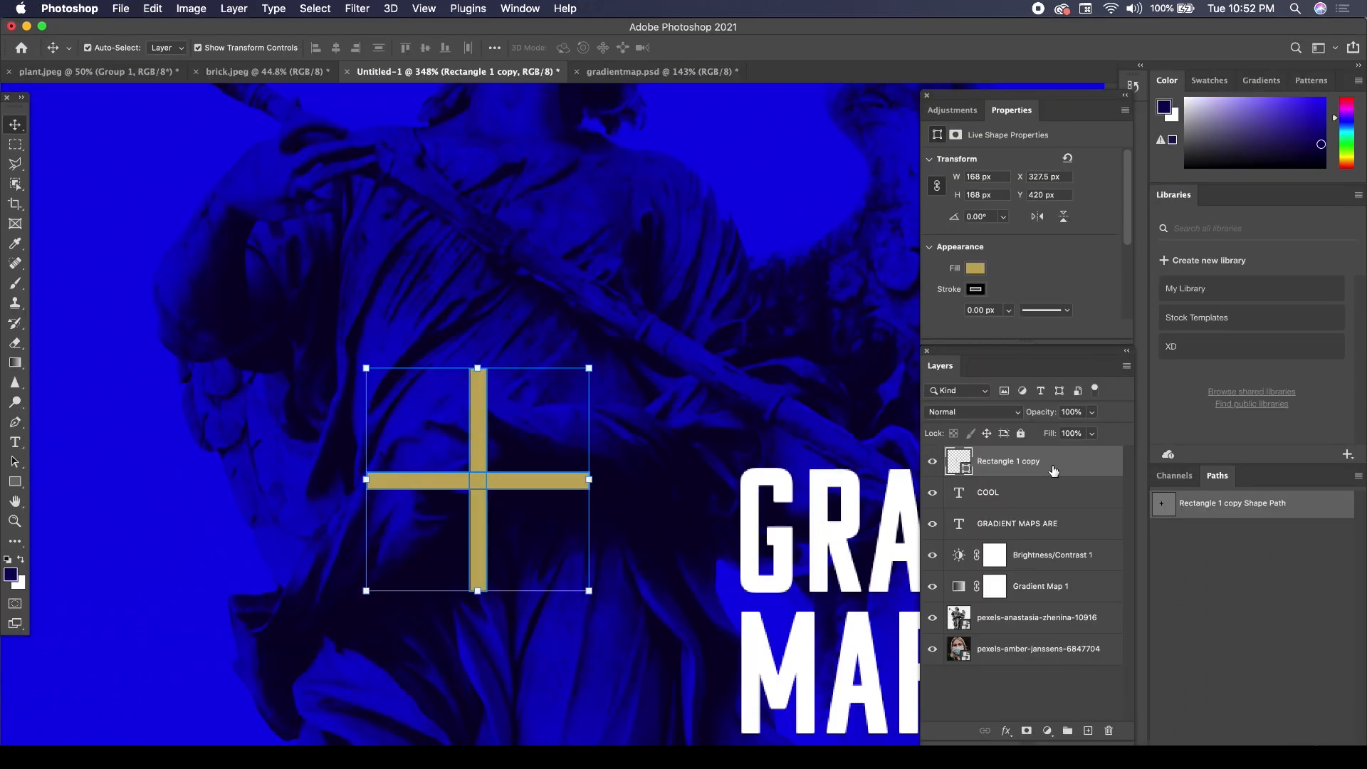
Merge the two separate gold bar layers, Rectangle 1 and Rectangle 1 copy, into one shape layer.
shift+click(1037, 486)
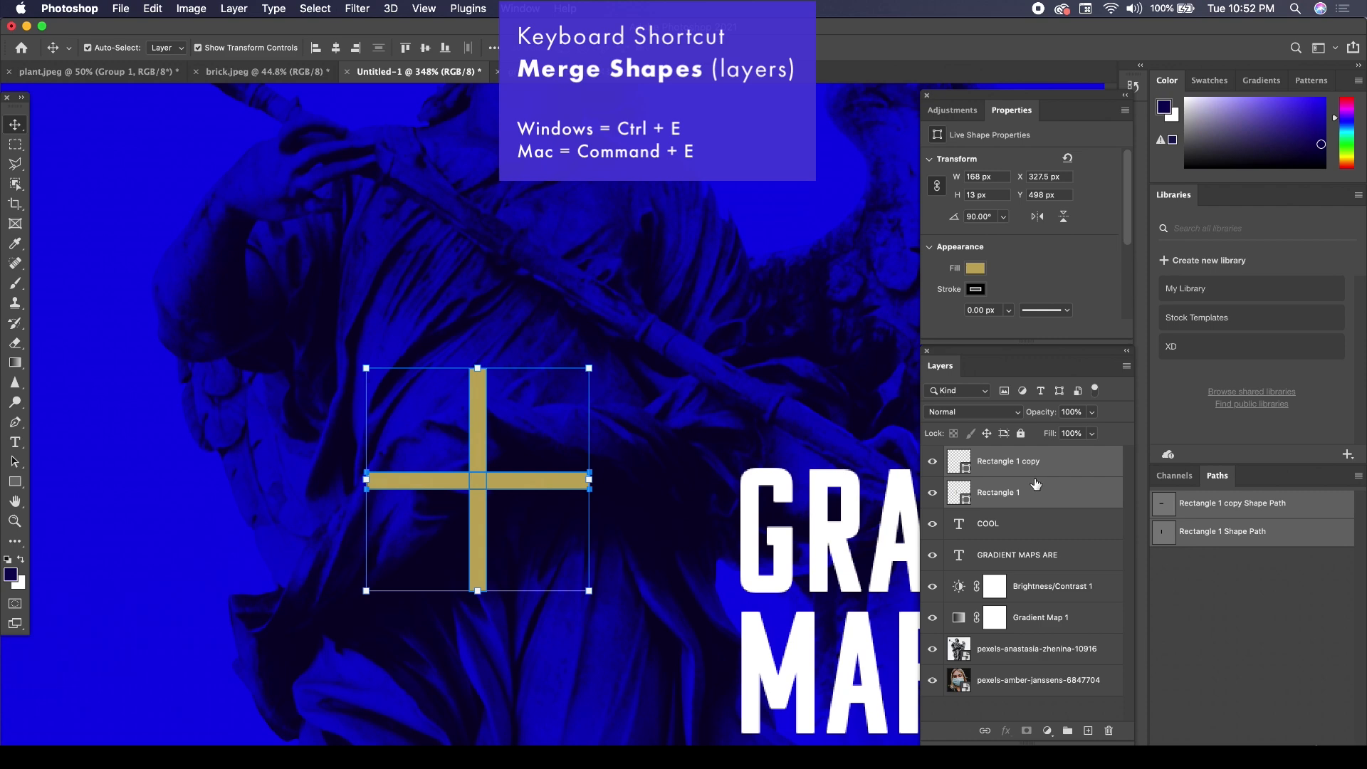
key(super)
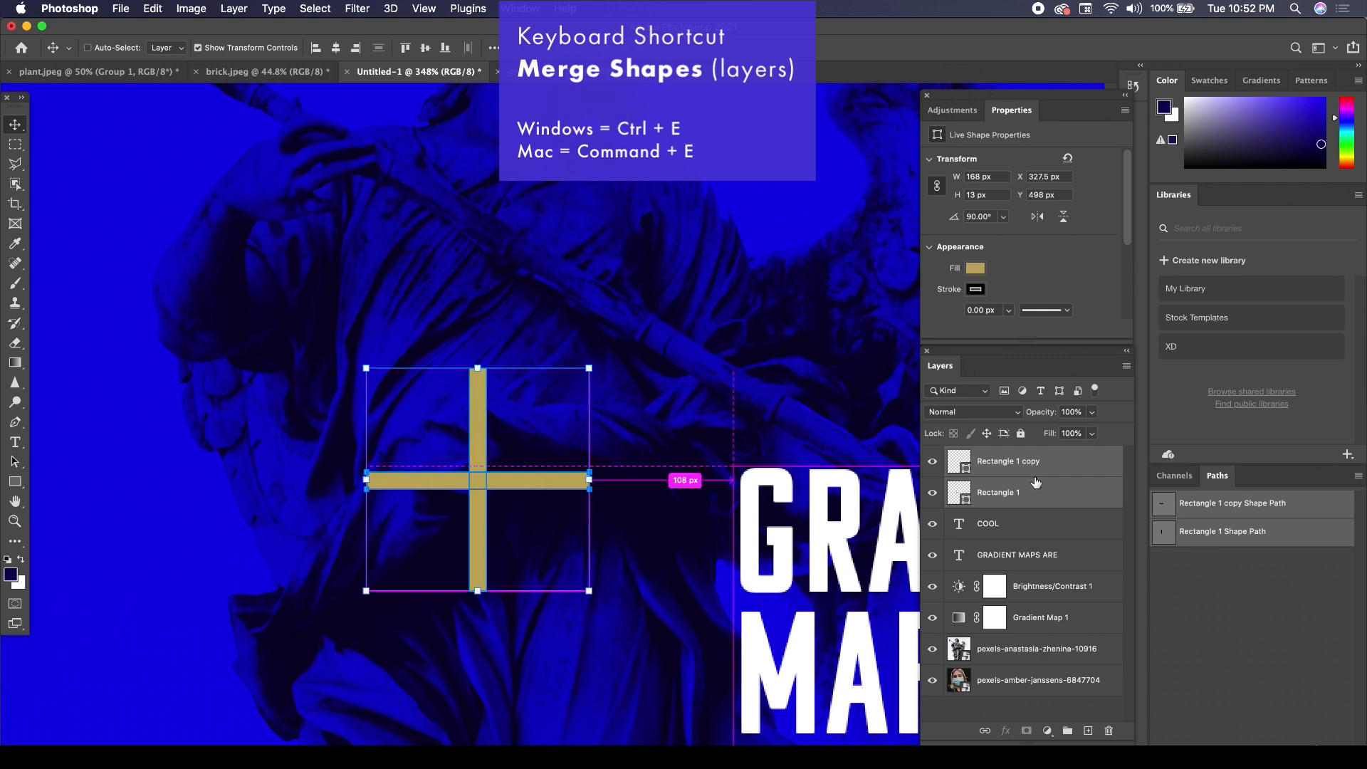
key(super+e)
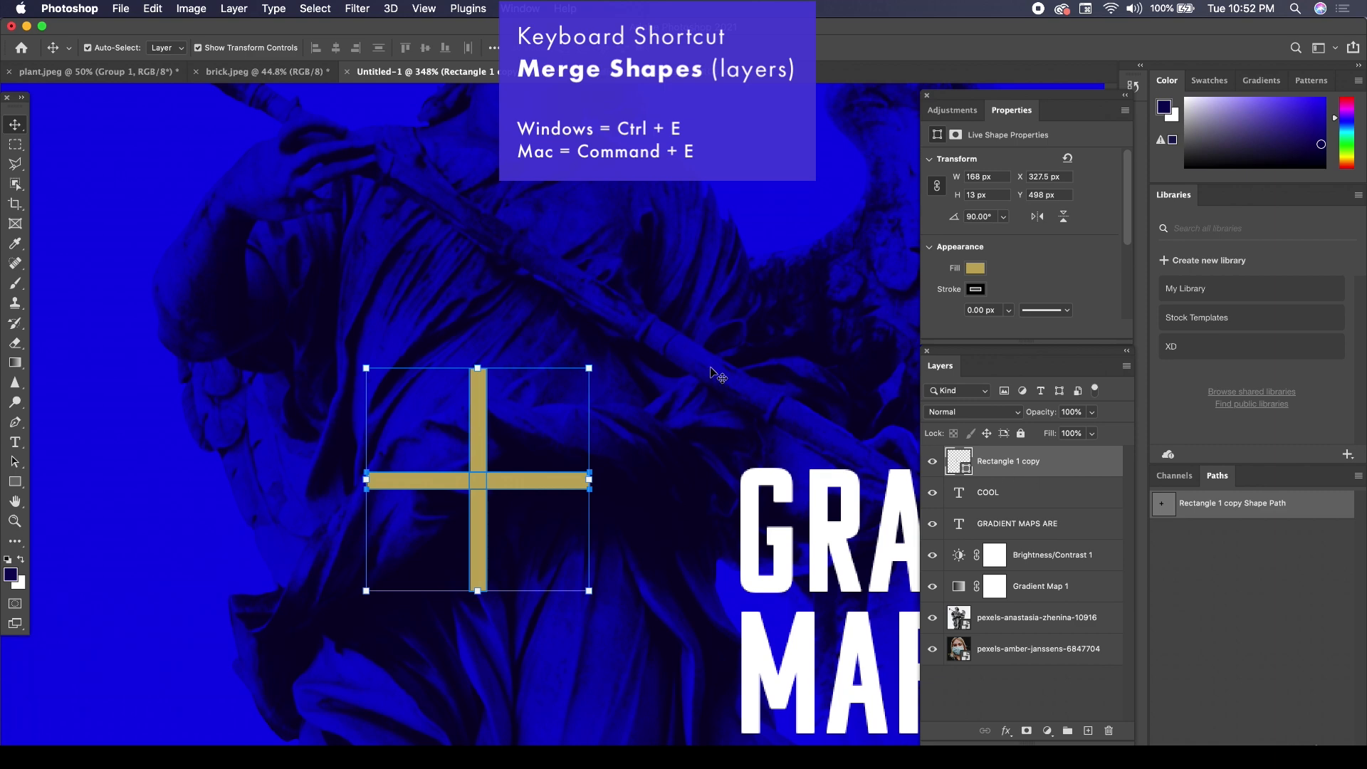
Scale the plus sign to about 38% (64 px) and place it just left of the upper part of the word GRADIENT.
mouse_move(484, 427)
mouse_down()
mouse_move(434, 317)
mouse_move(508, 418)
mouse_up()
scroll(638, 521, right, 6)
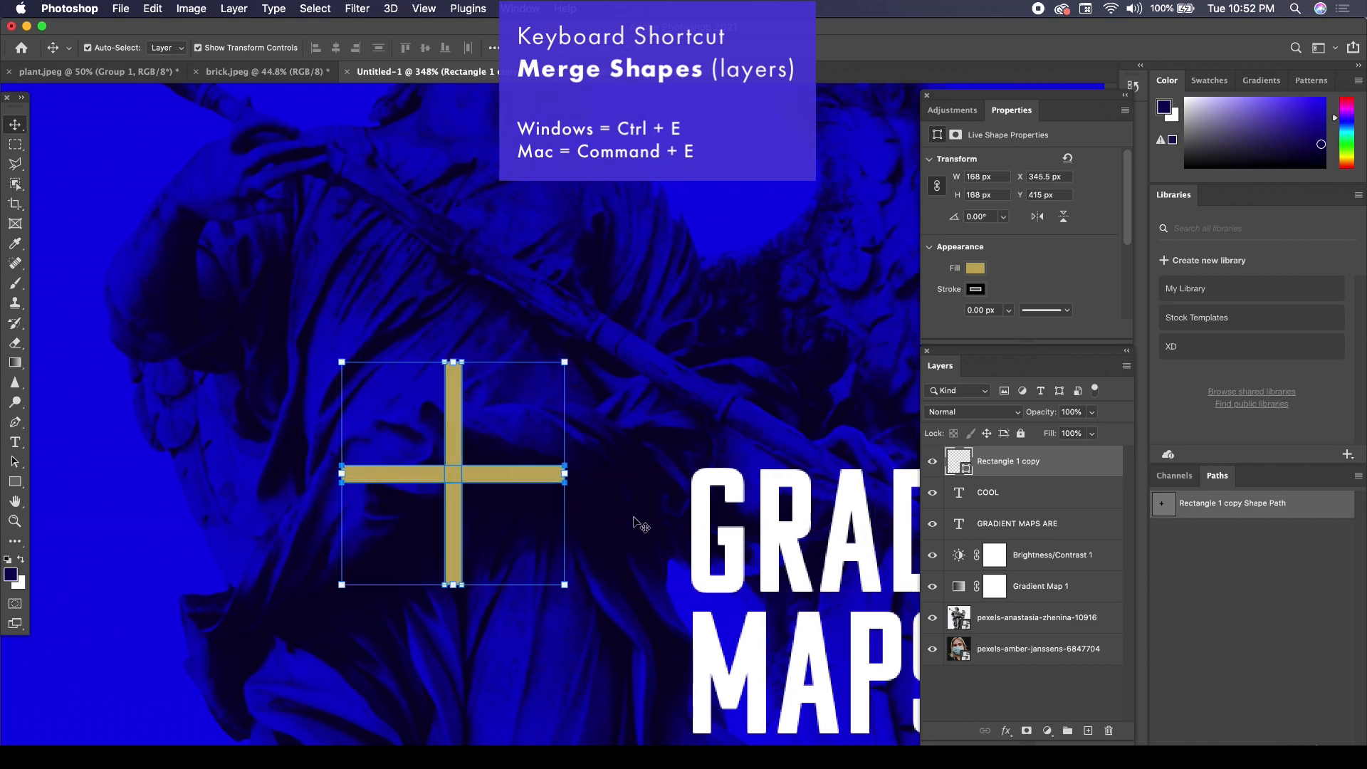
scroll(566, 470, down, 5)
scroll(698, 456, left, 4)
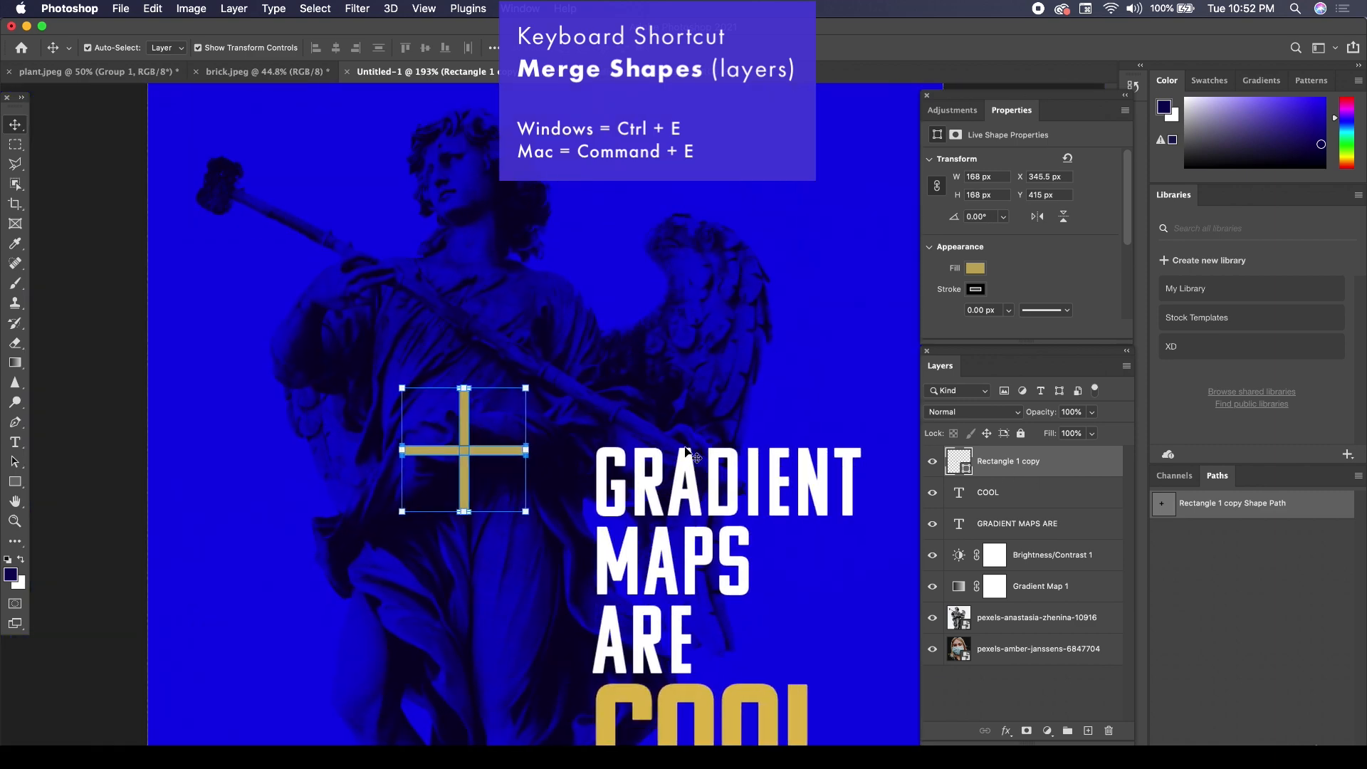
scroll(705, 461, down, 2)
drag(538, 390, 573, 443)
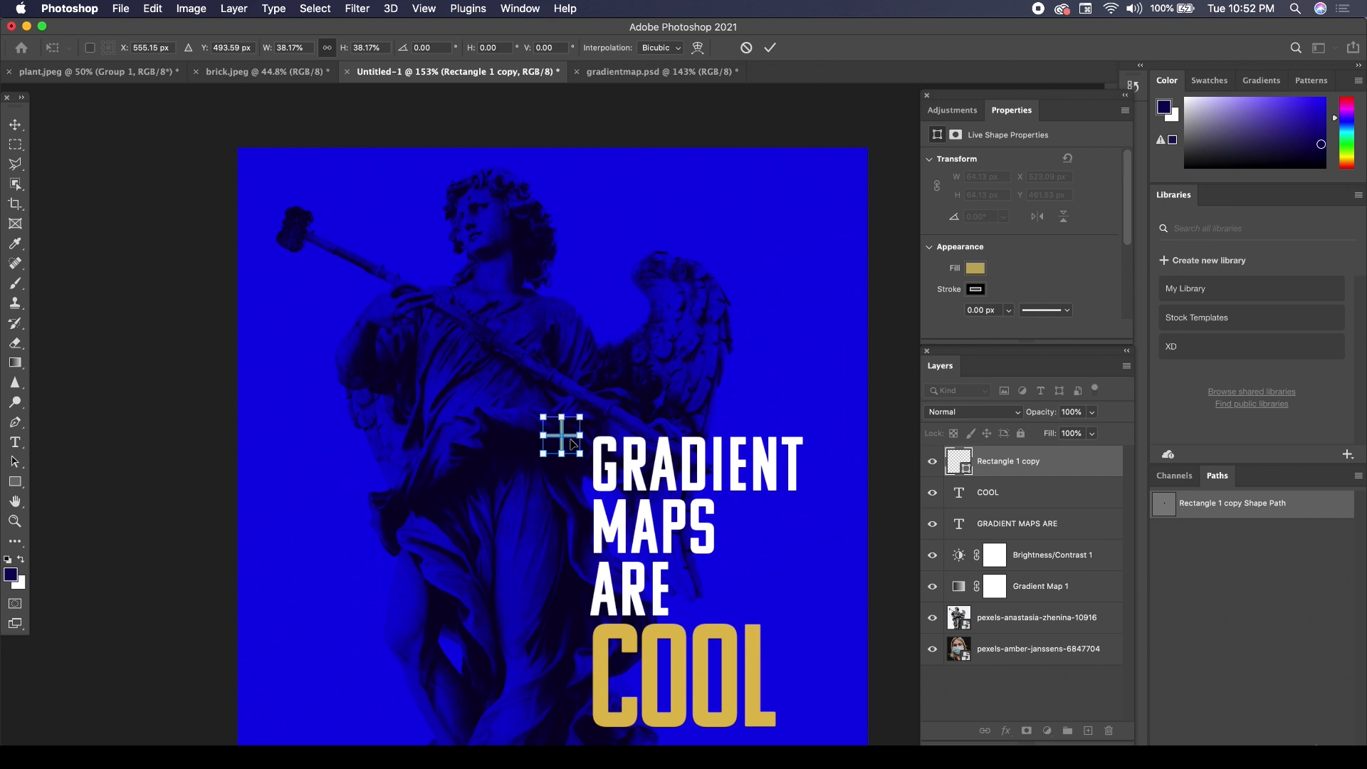
key(Down)
key(Down)
key(Down)
key(Down)
key(Down)
key(Down)
key(Down)
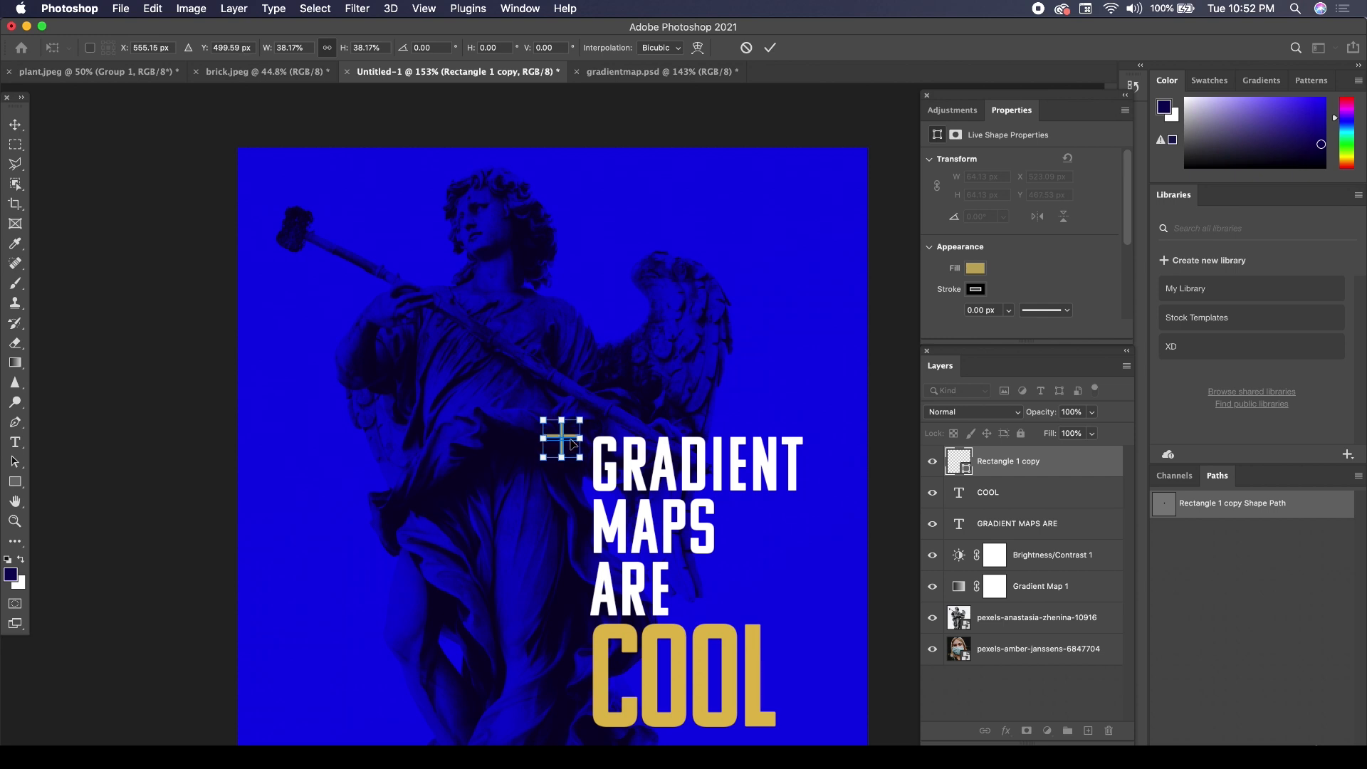
key(Return)
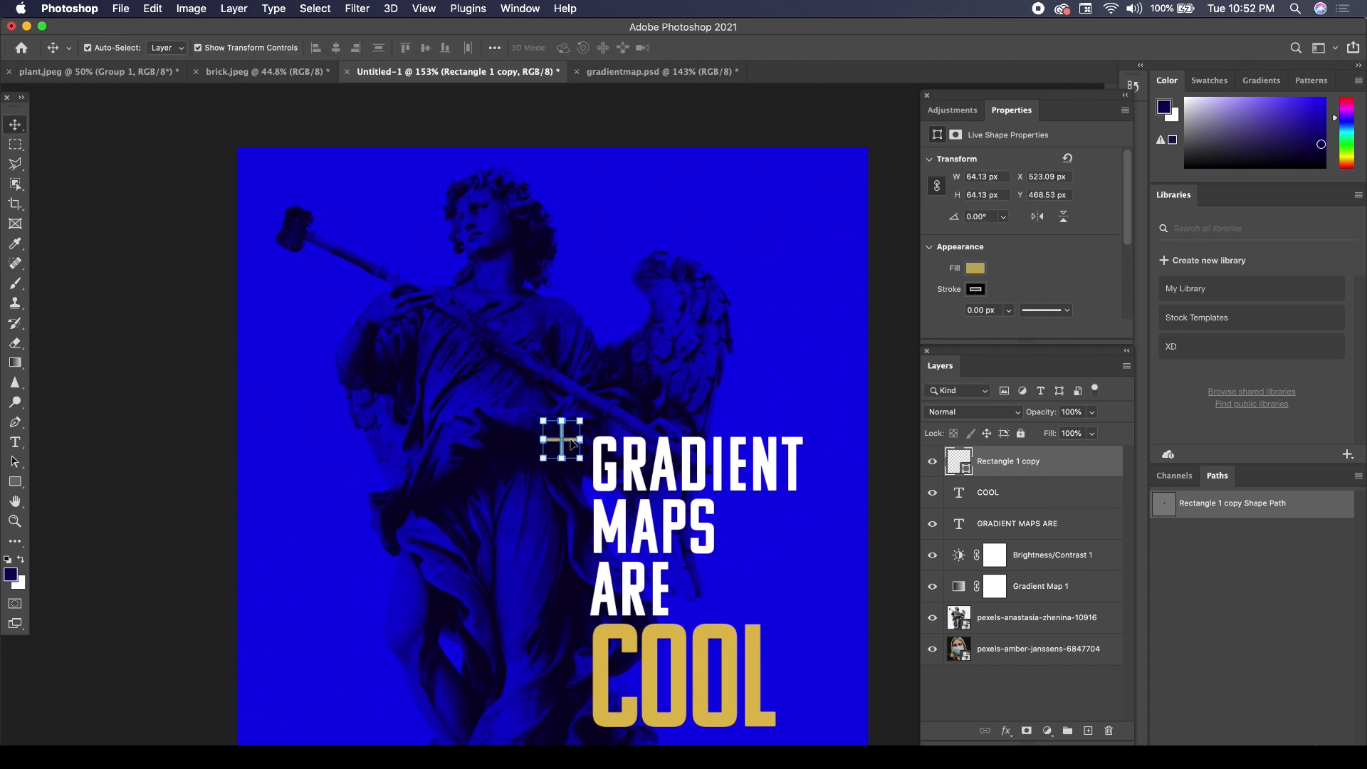
Duplicate the plus sign layer and place the copy at the lower right corner of the word COOL.
right_click(1066, 460)
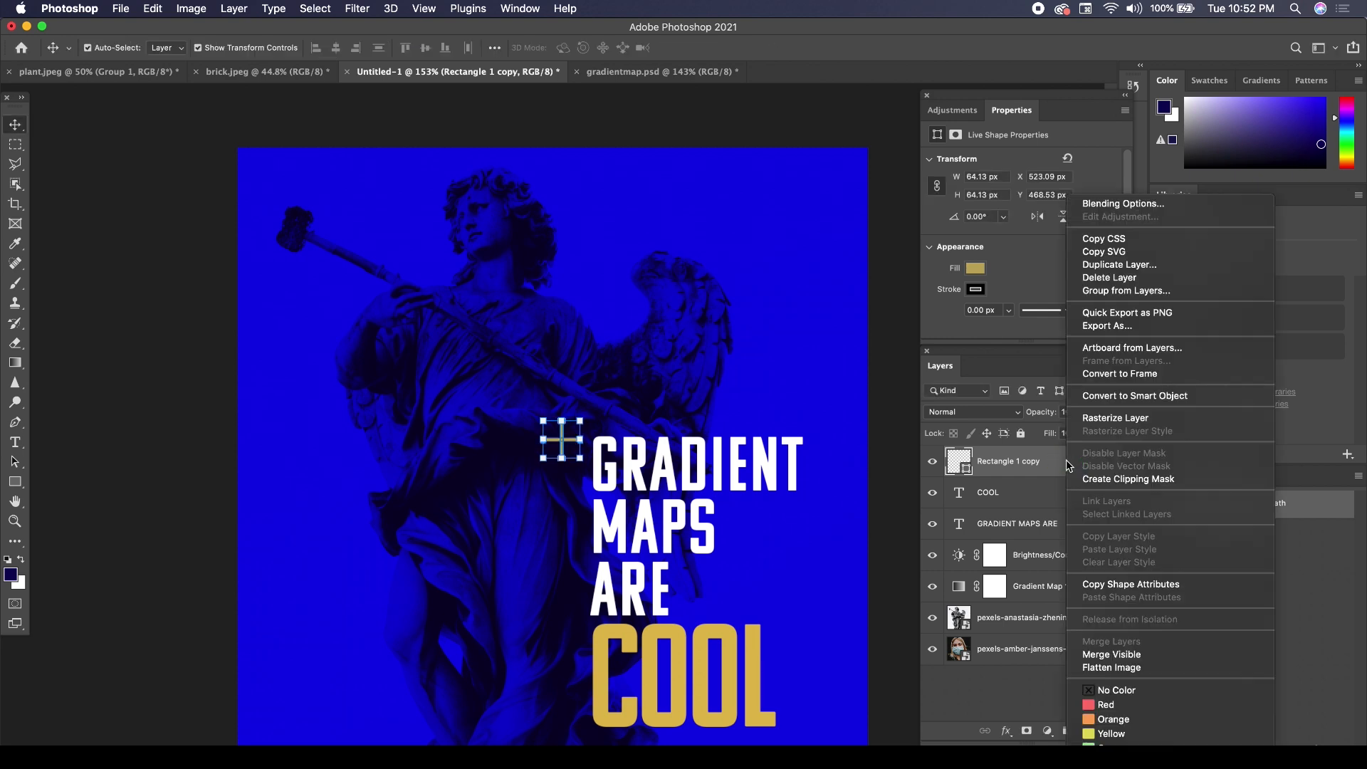
click(1115, 265)
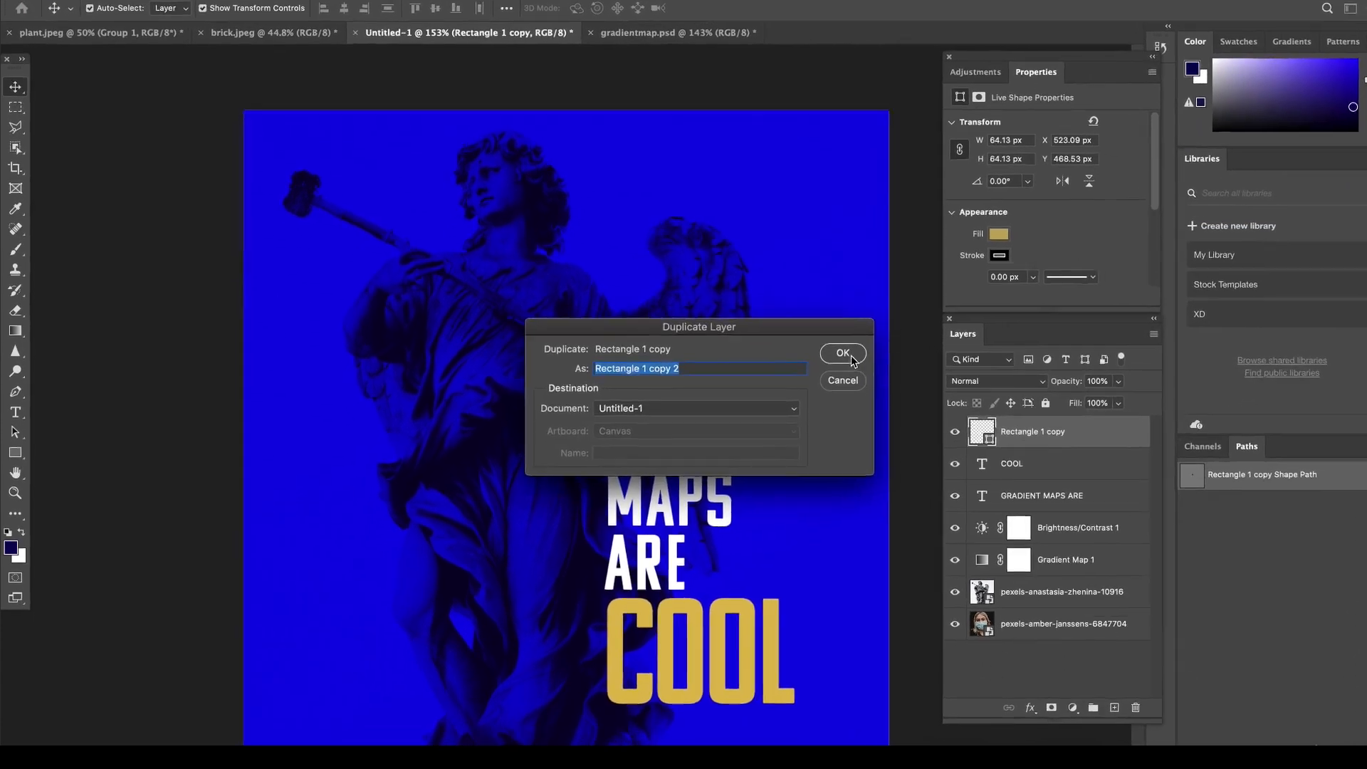
click(849, 362)
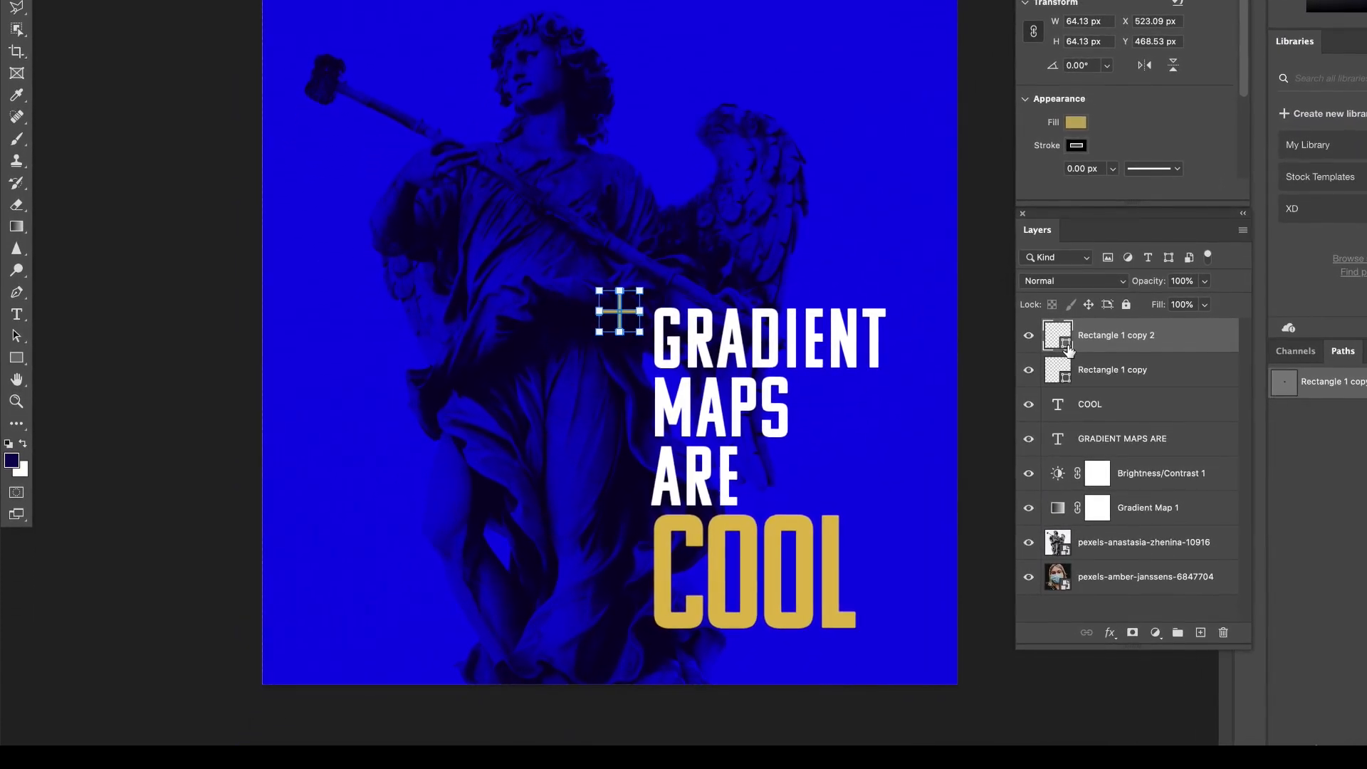
click(630, 312)
drag(631, 312, 901, 627)
click(1005, 696)
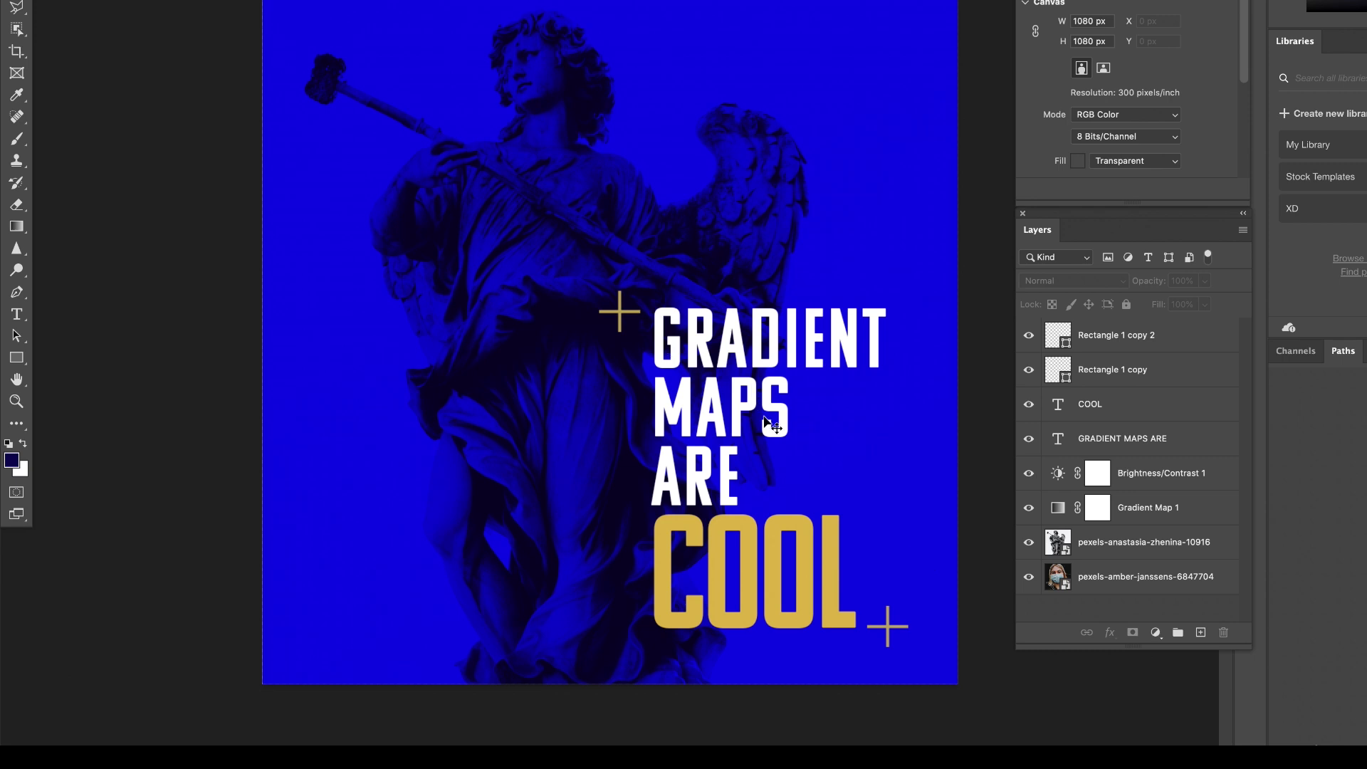
Select the plus sign beside GRADIENT, show the rulers and move the toolbox clear of the vertical ruler.
scroll(763, 414, up, 4)
scroll(762, 412, right, 3)
scroll(762, 412, down, 2)
click(603, 205)
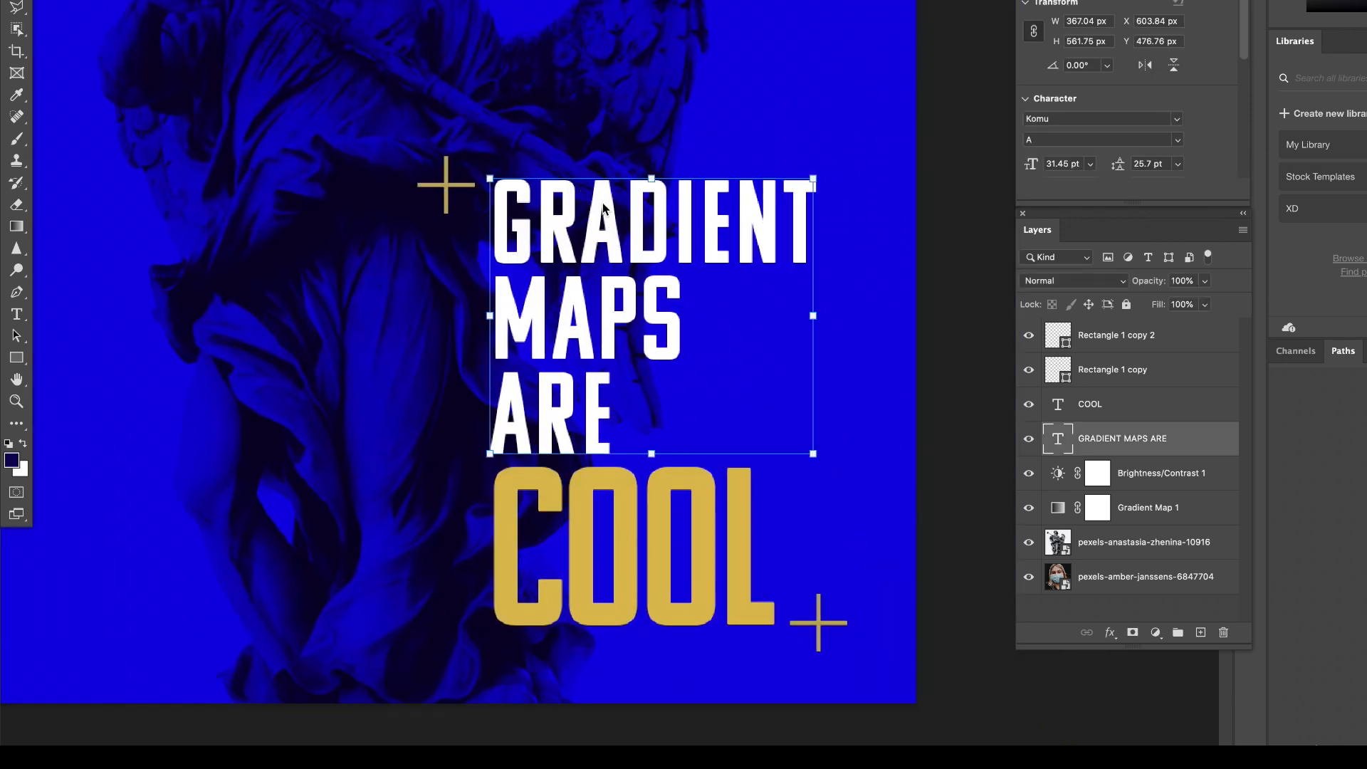
click(450, 191)
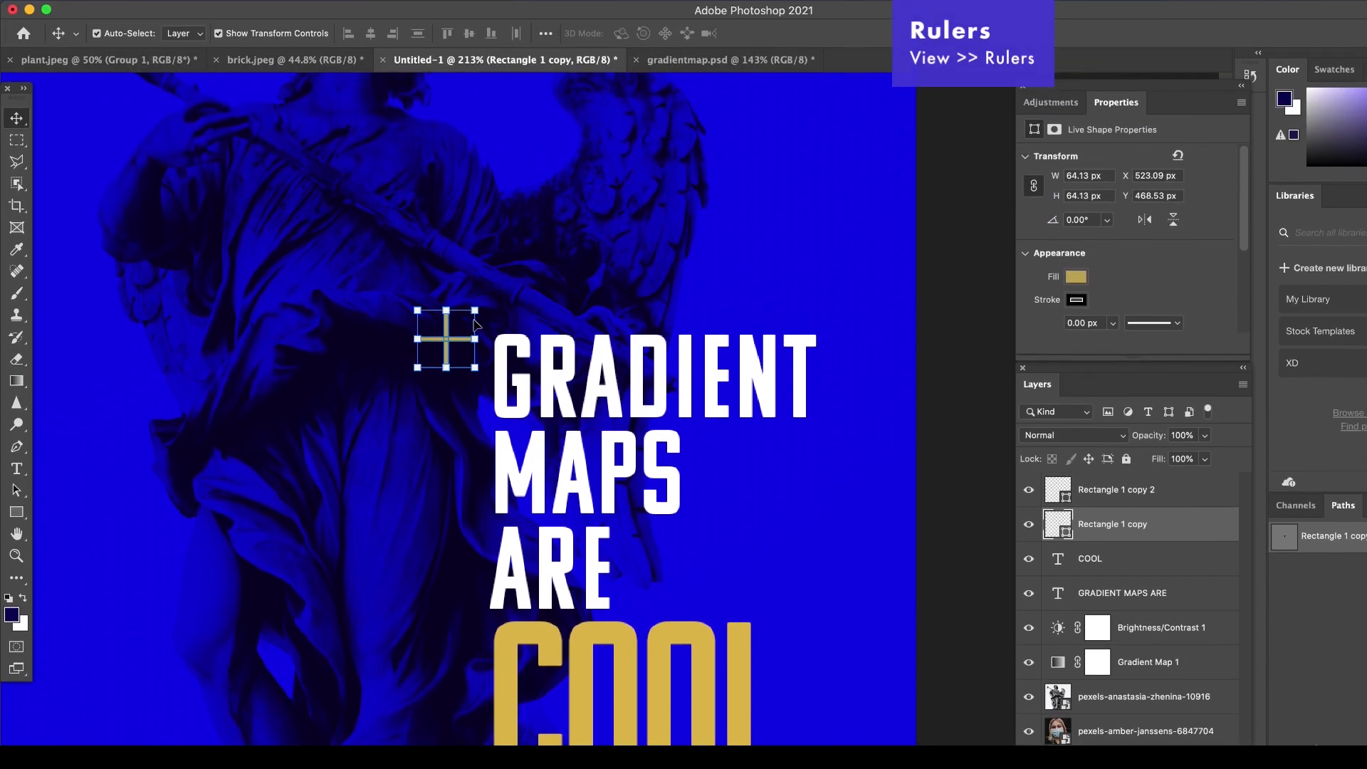
scroll(476, 319, left, 1)
scroll(476, 320, up, 1)
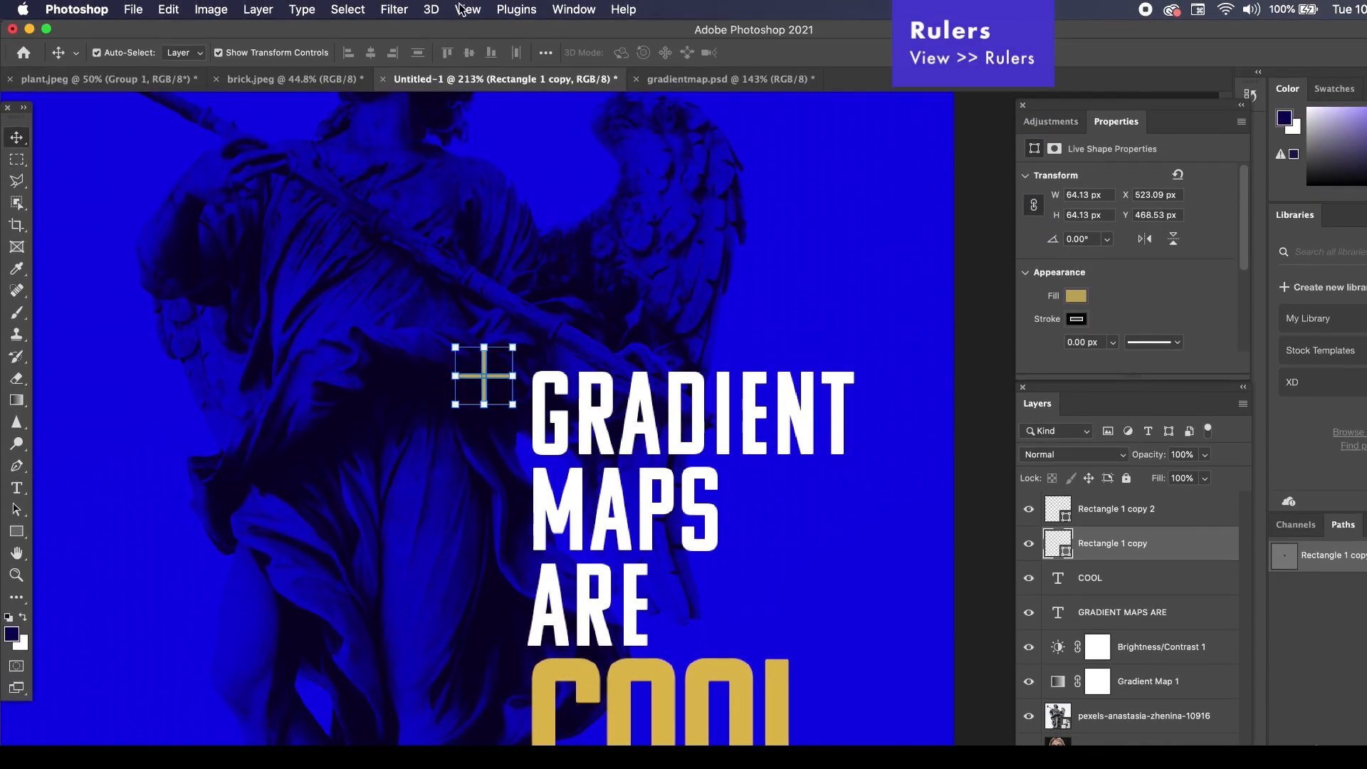
click(465, 9)
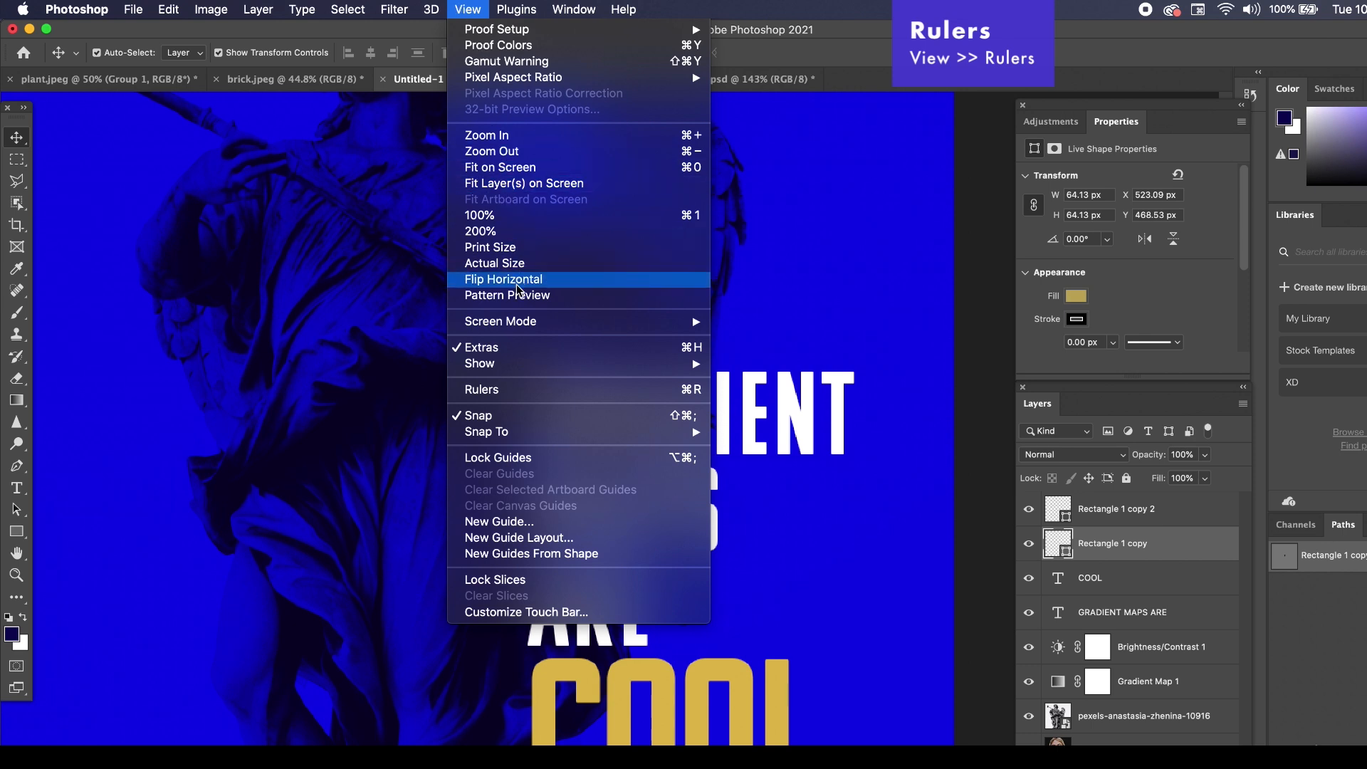
click(513, 391)
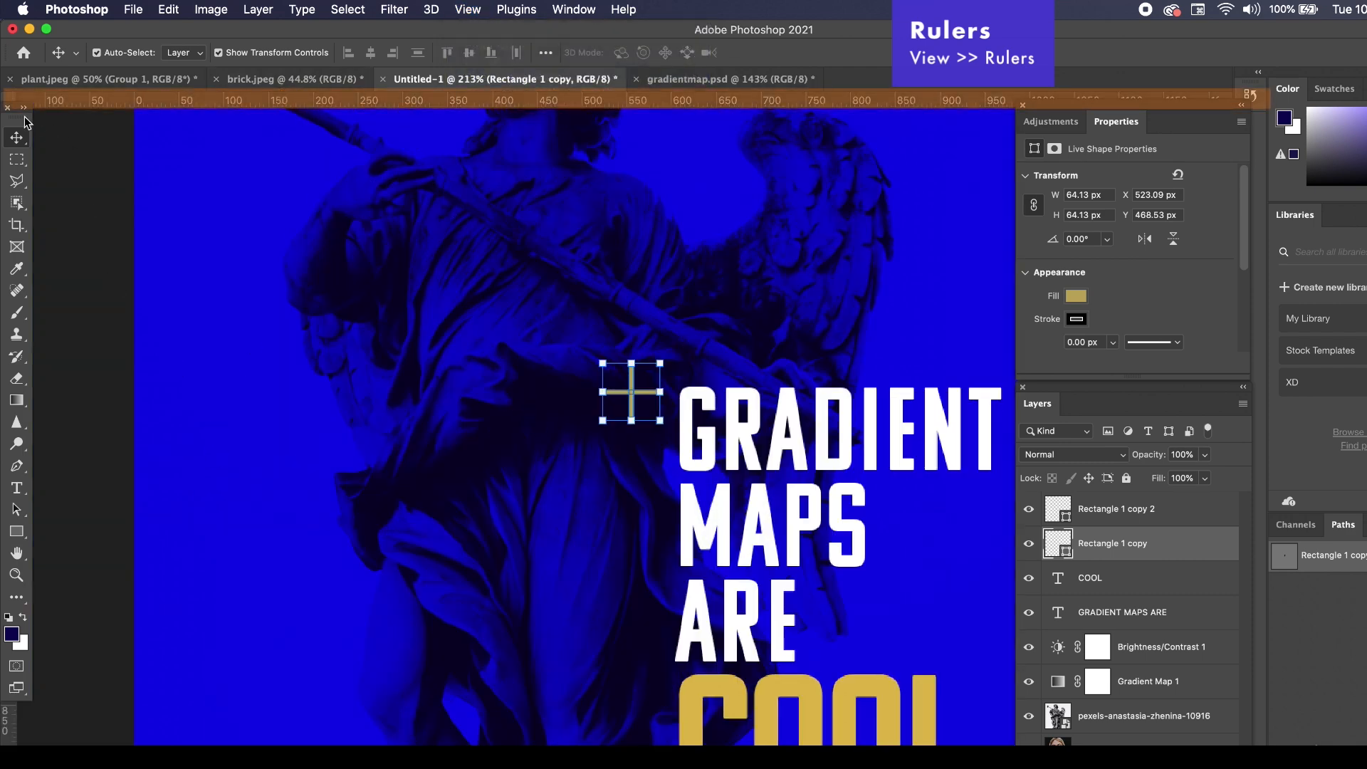
drag(17, 111, 87, 139)
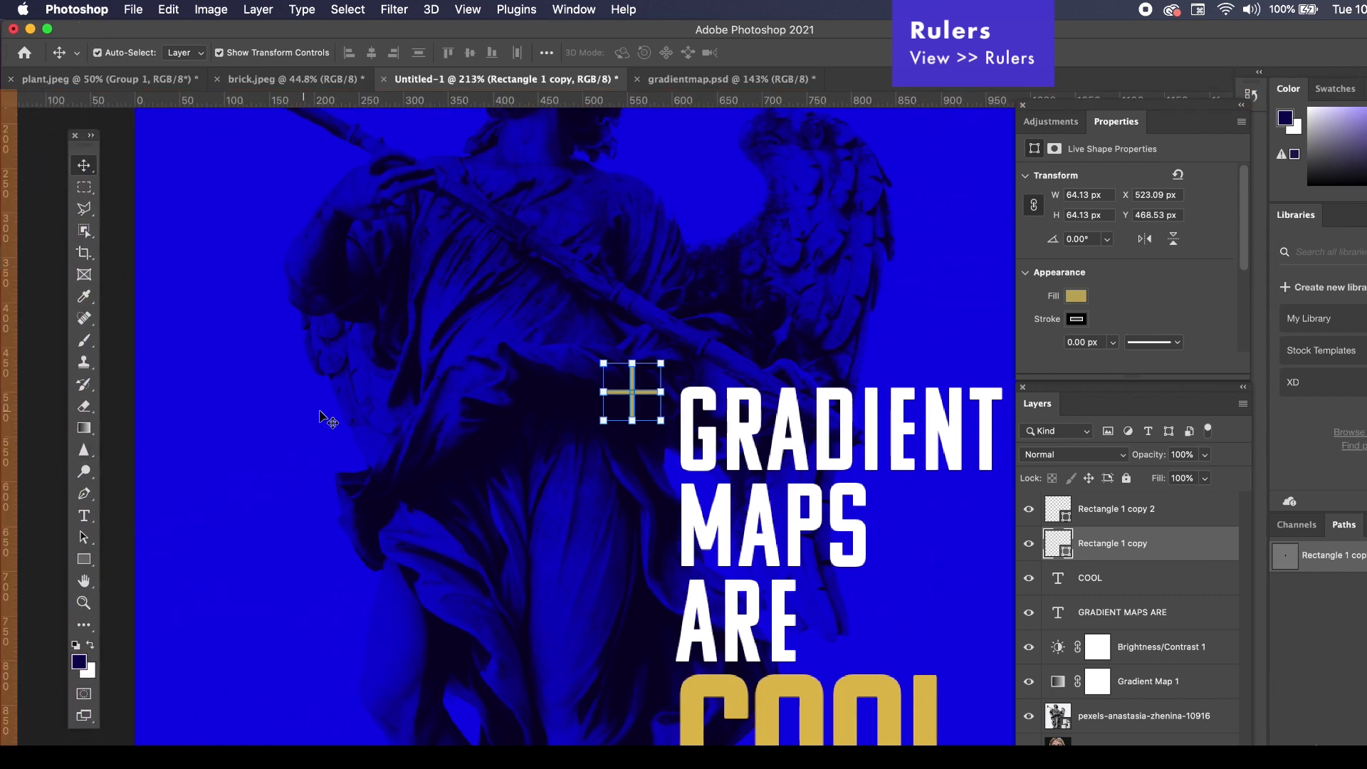
Add a horizontal guide and line it up with the top edge of the word GRADIENT.
scroll(322, 413, down, 1)
scroll(321, 413, down, 5)
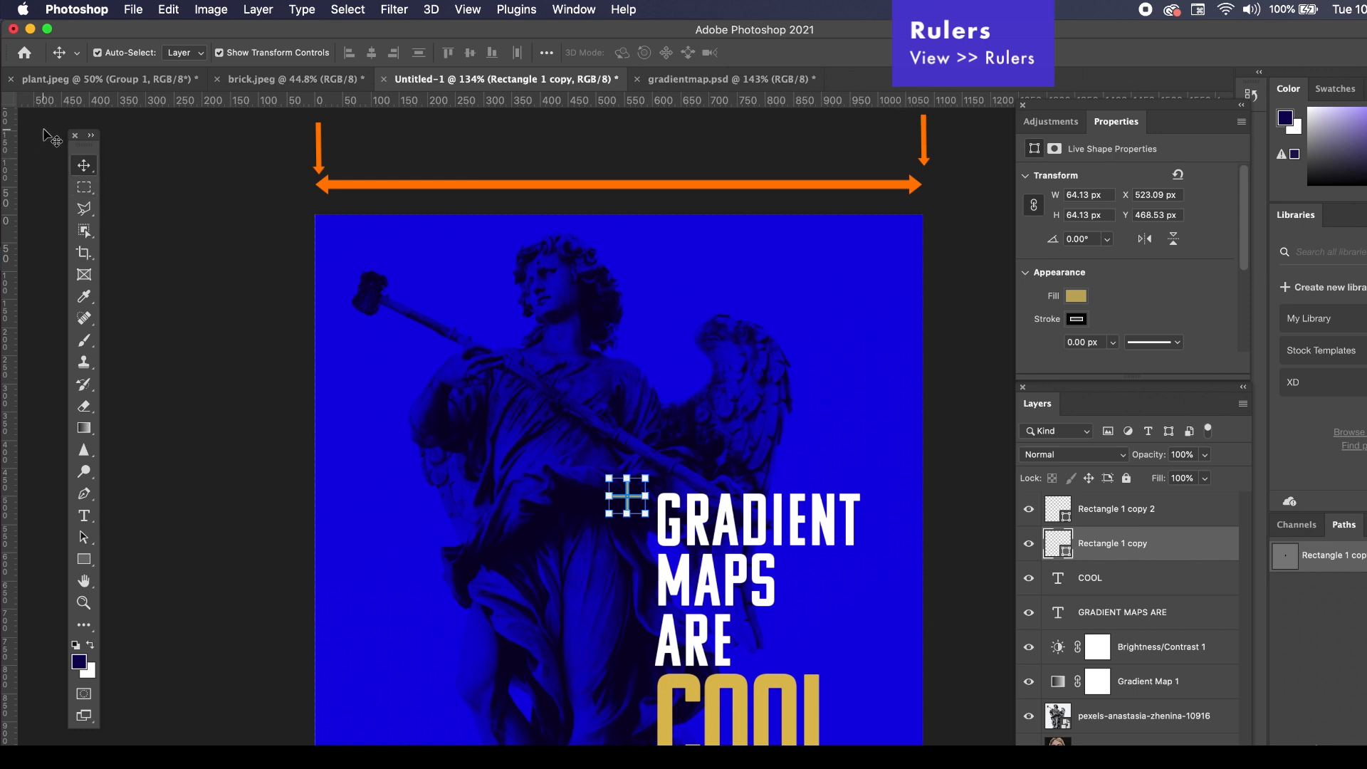
right_click(41, 702)
click(64, 767)
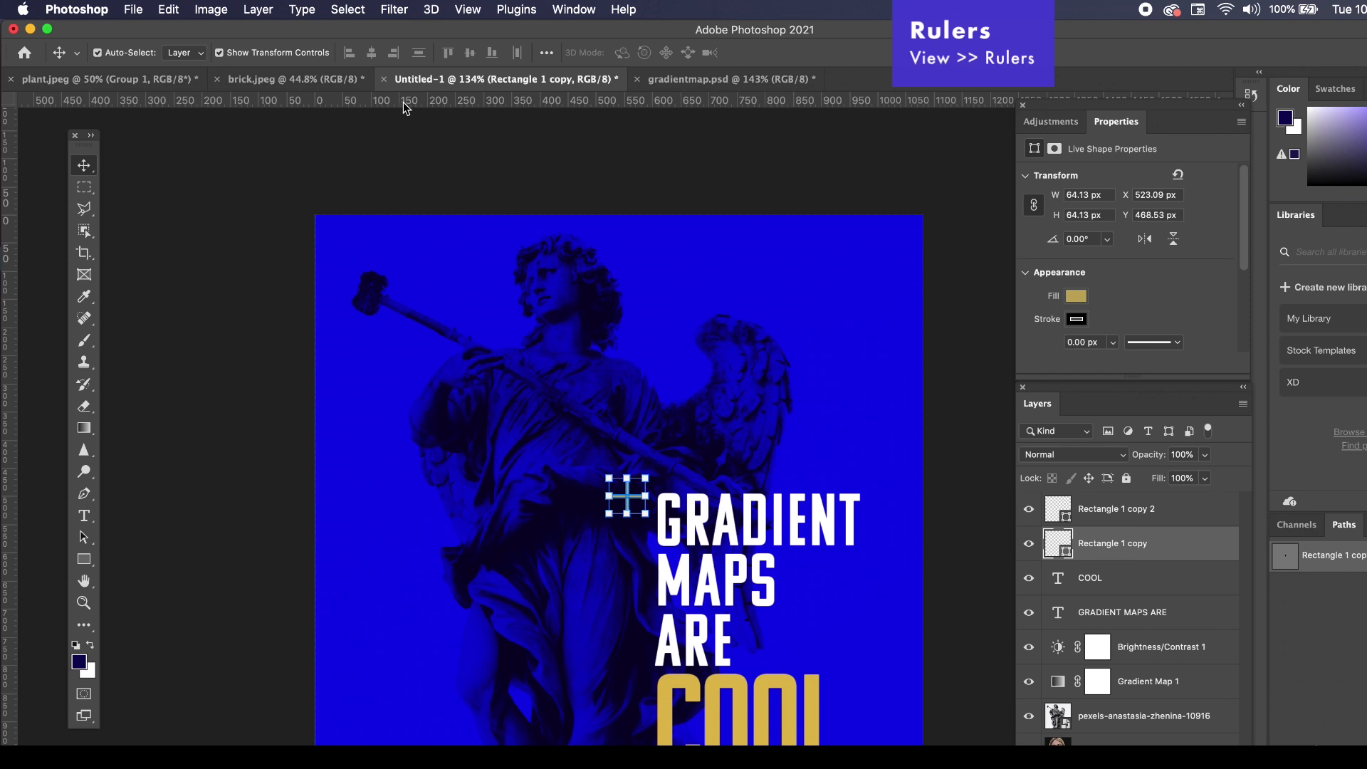
drag(404, 107, 504, 492)
scroll(687, 520, up, 5)
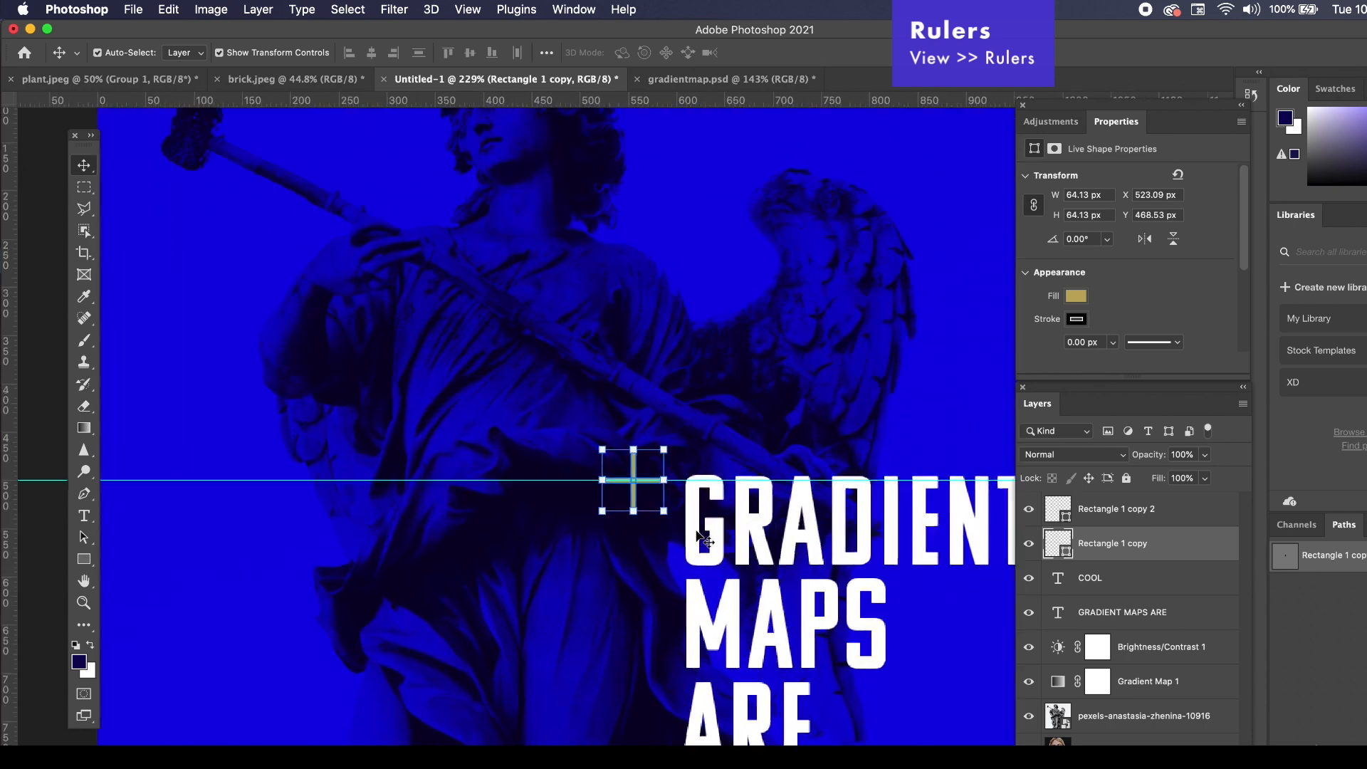
scroll(704, 541, right, 10)
scroll(702, 534, left, 12)
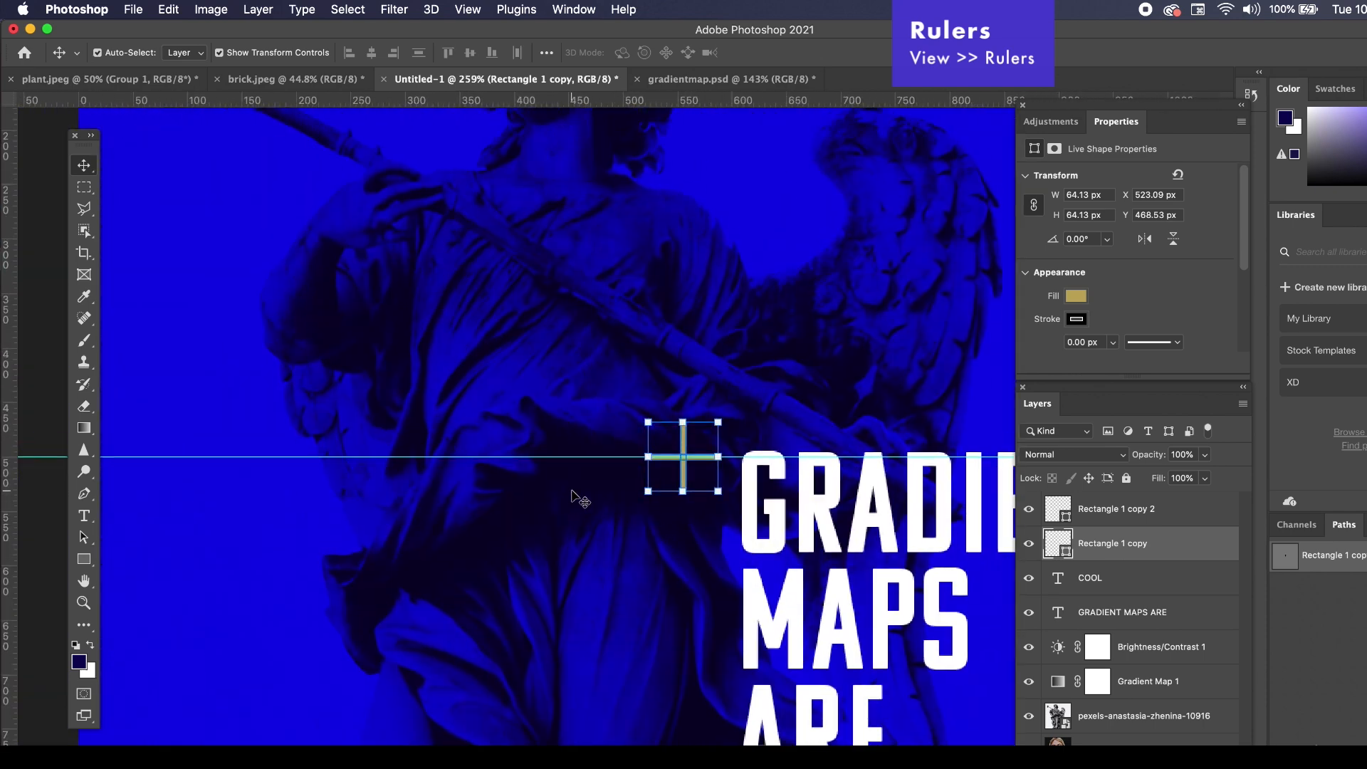
drag(558, 459, 563, 451)
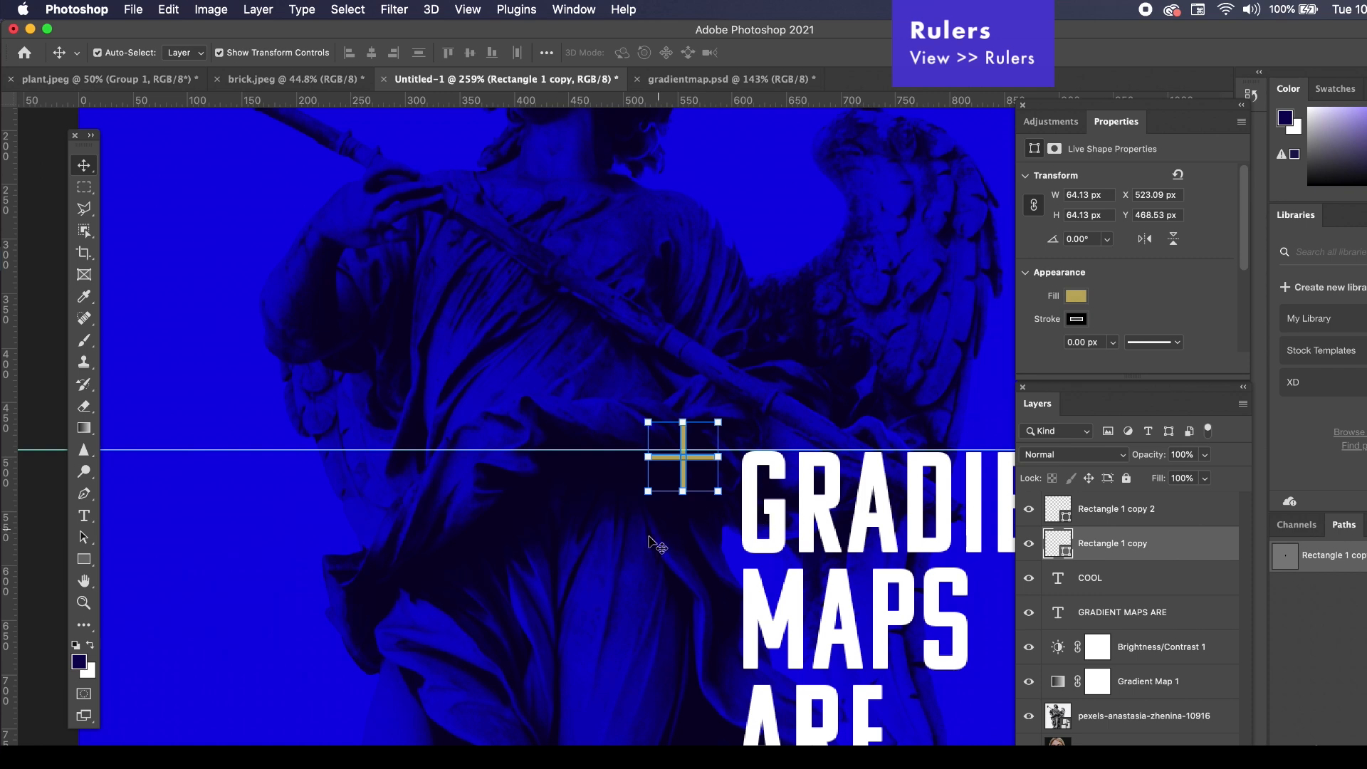
Move the plus sign beside GRADIENT up to Y 464.53 px, closer to the guide, and deselect it.
click(670, 517)
scroll(670, 516, up, 5)
drag(728, 429, 729, 413)
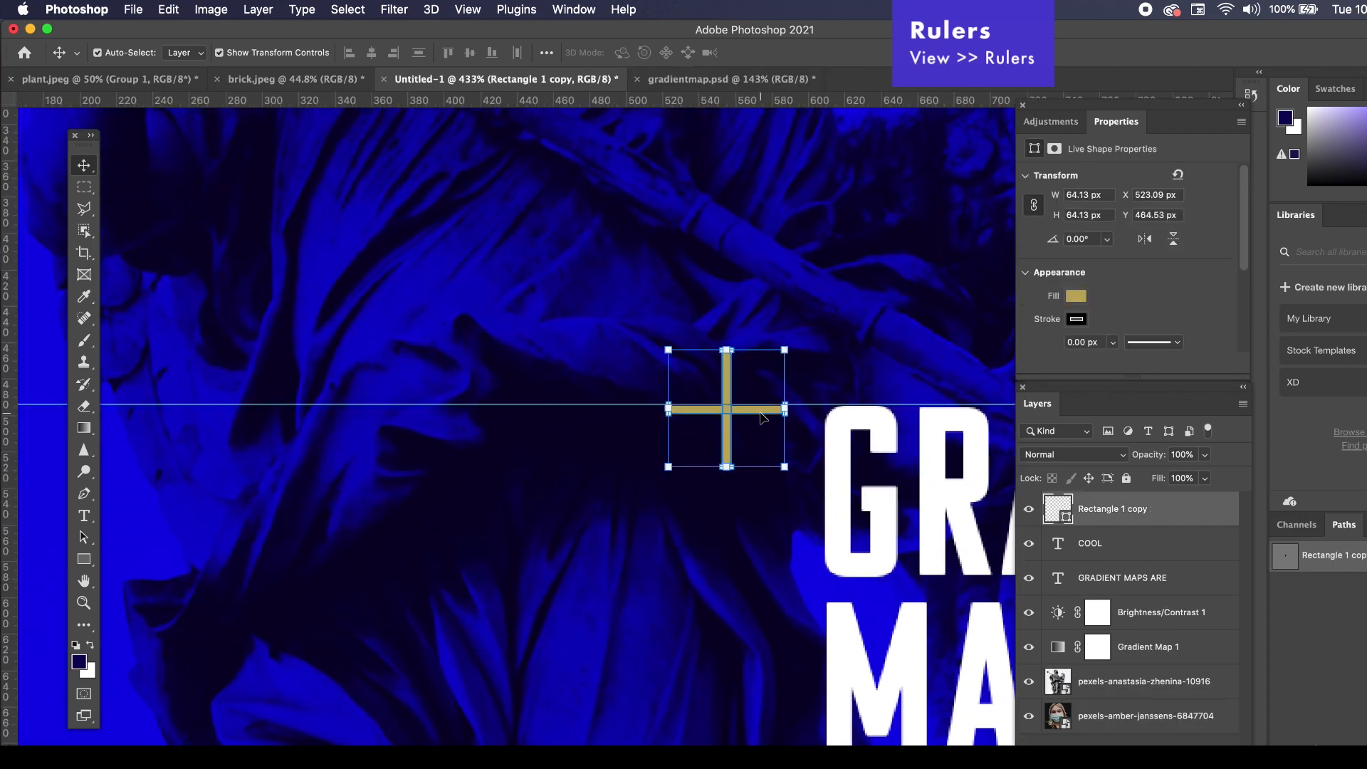
click(558, 476)
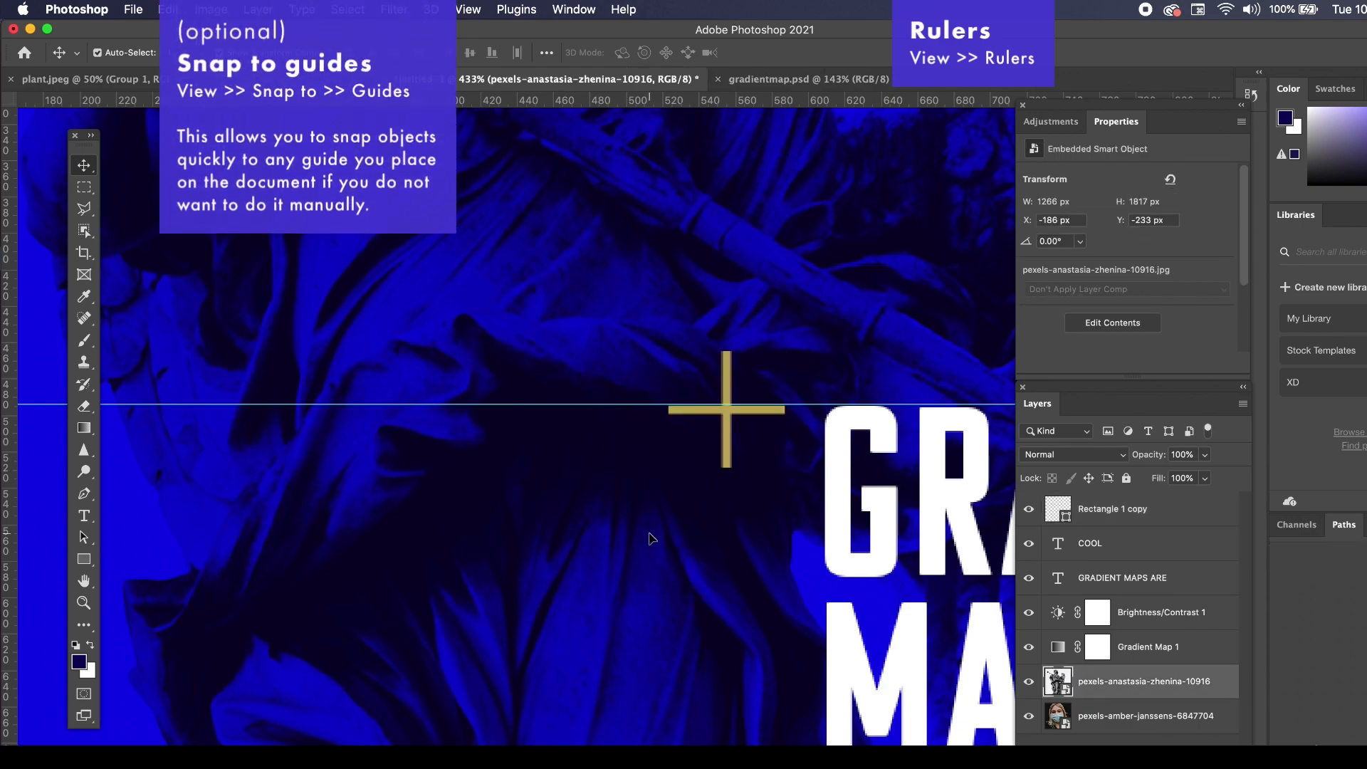
Add a horizontal guide at about 991 px along the bottom of the word COOL and check the plus signs against both guides.
scroll(650, 538, right, 3)
scroll(650, 537, down, 10)
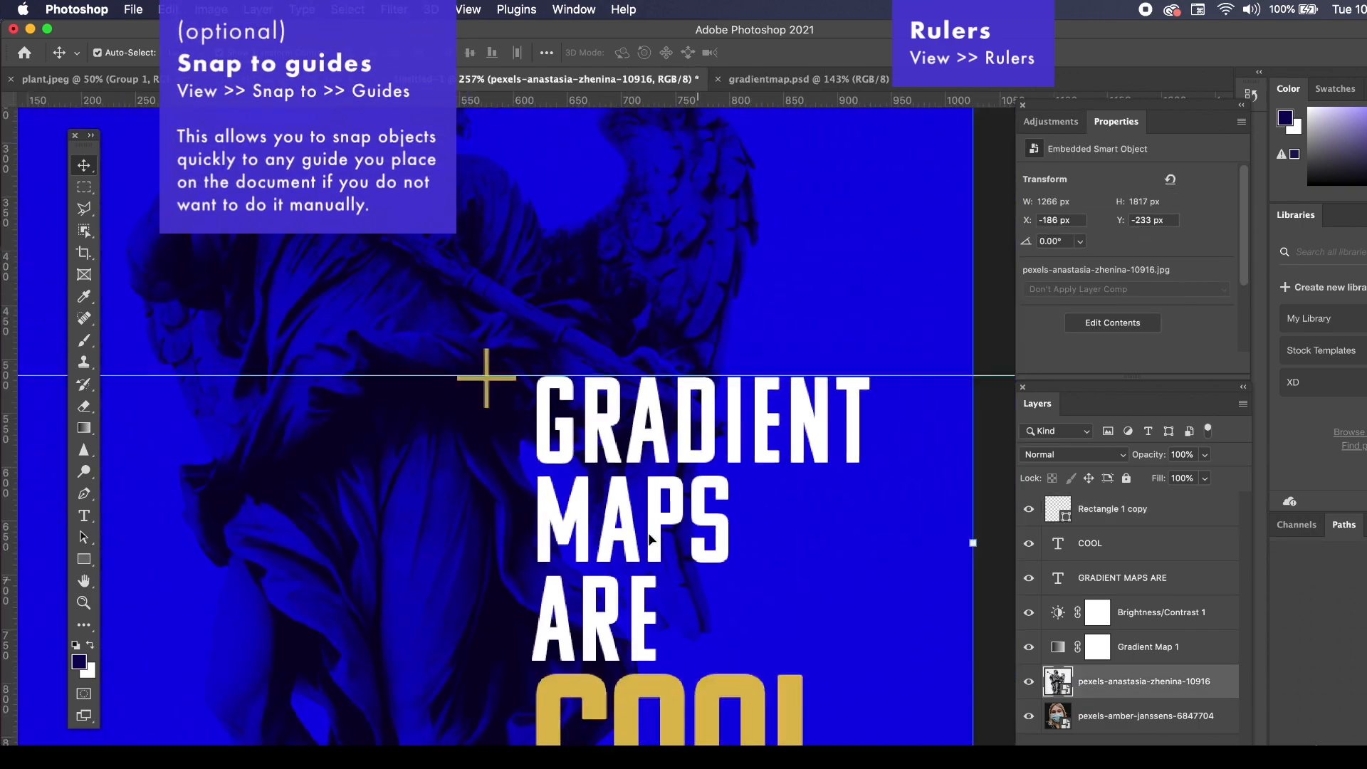
drag(709, 97, 659, 692)
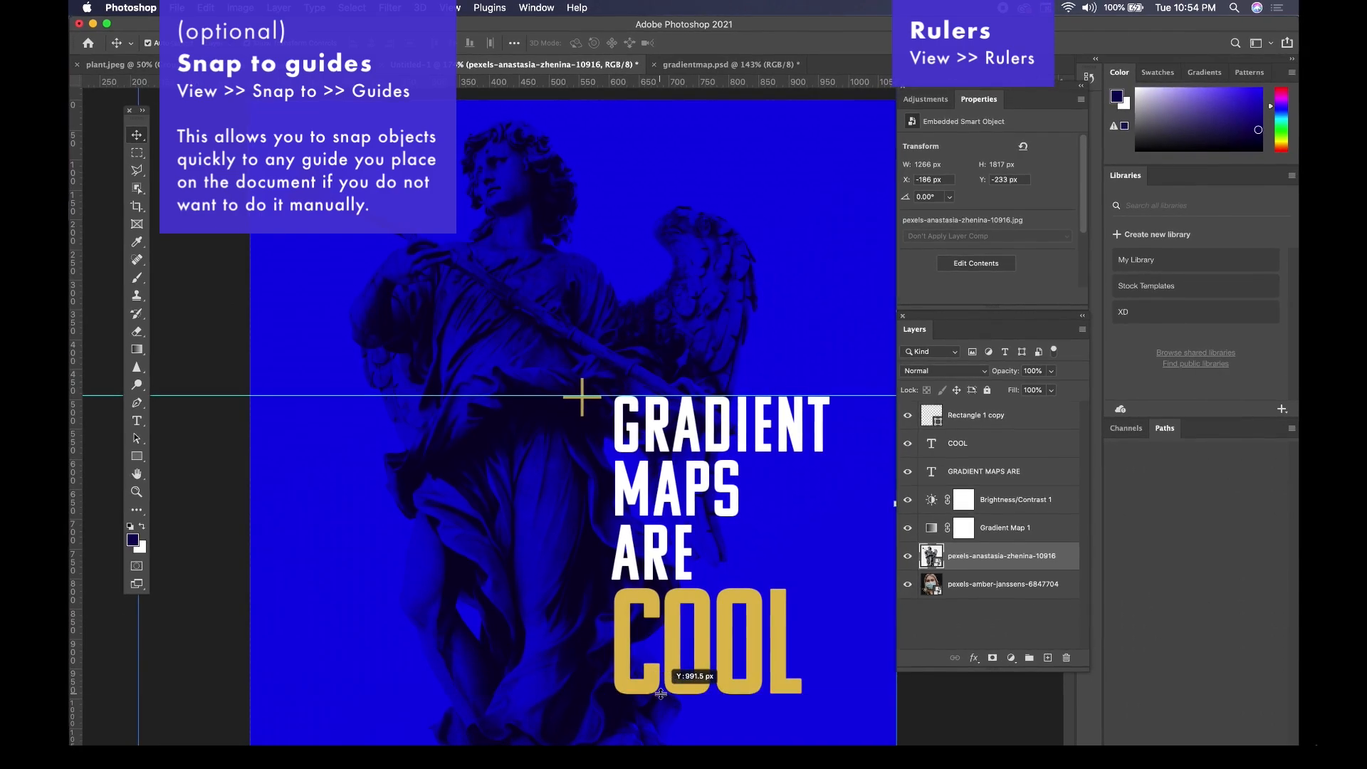
click(940, 720)
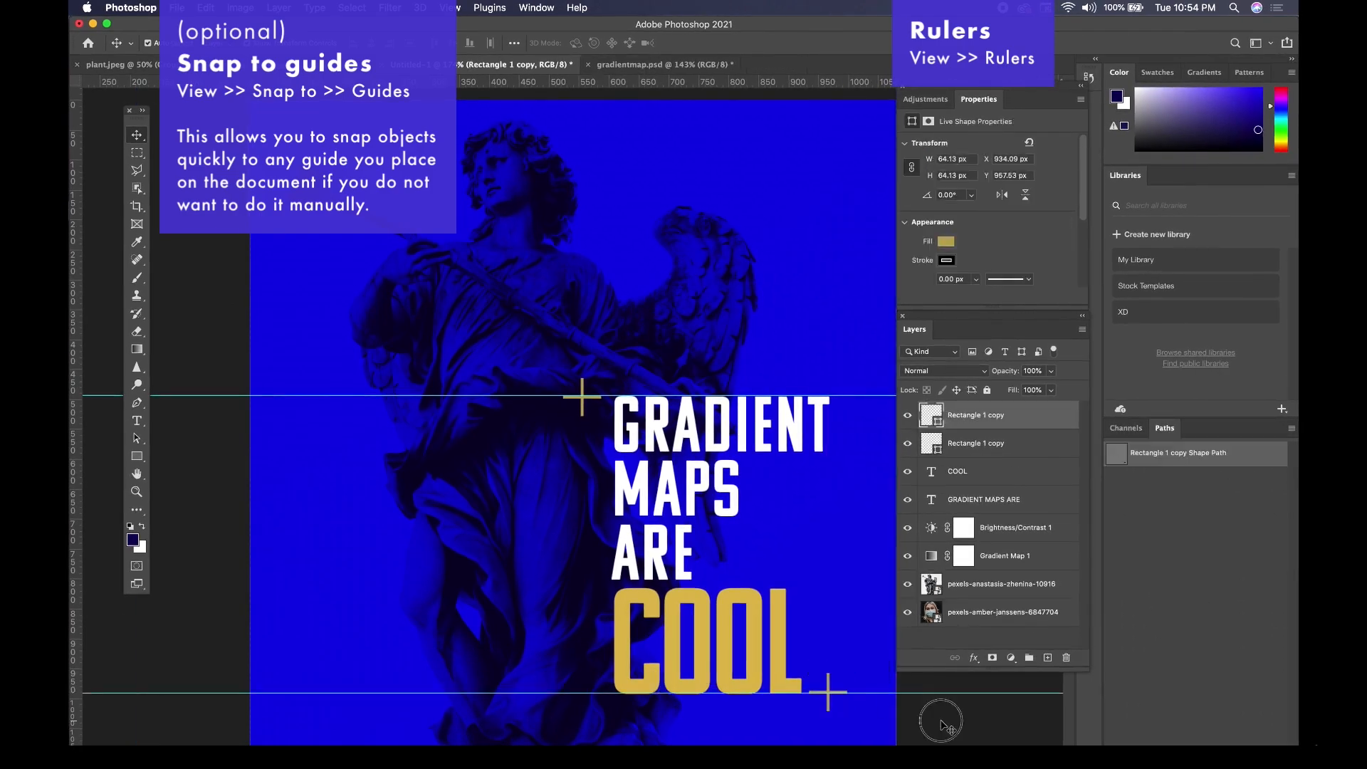
scroll(822, 656, up, 5)
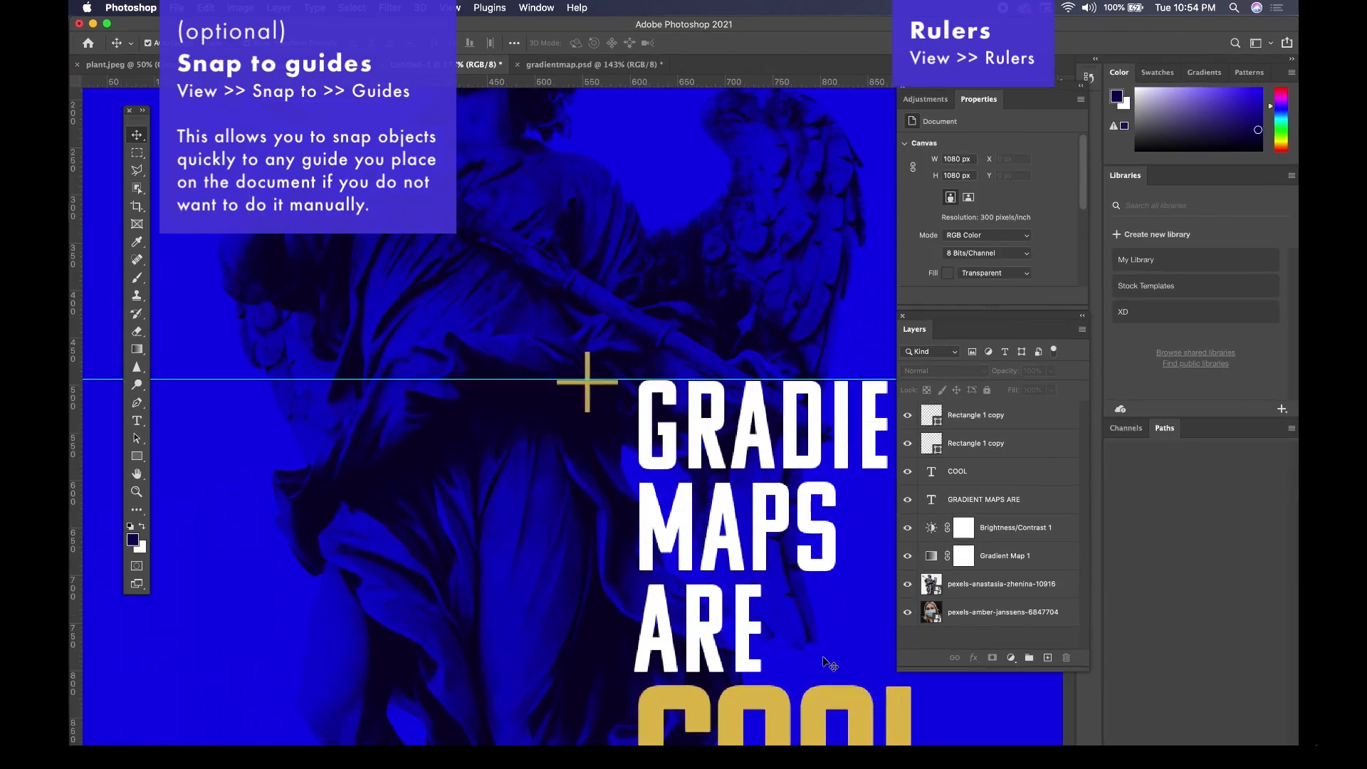
scroll(822, 656, down, 5)
scroll(822, 656, right, 5)
scroll(822, 656, up, 3)
scroll(822, 656, left, 5)
scroll(797, 594, up, 4)
scroll(798, 594, left, 4)
scroll(797, 594, down, 6)
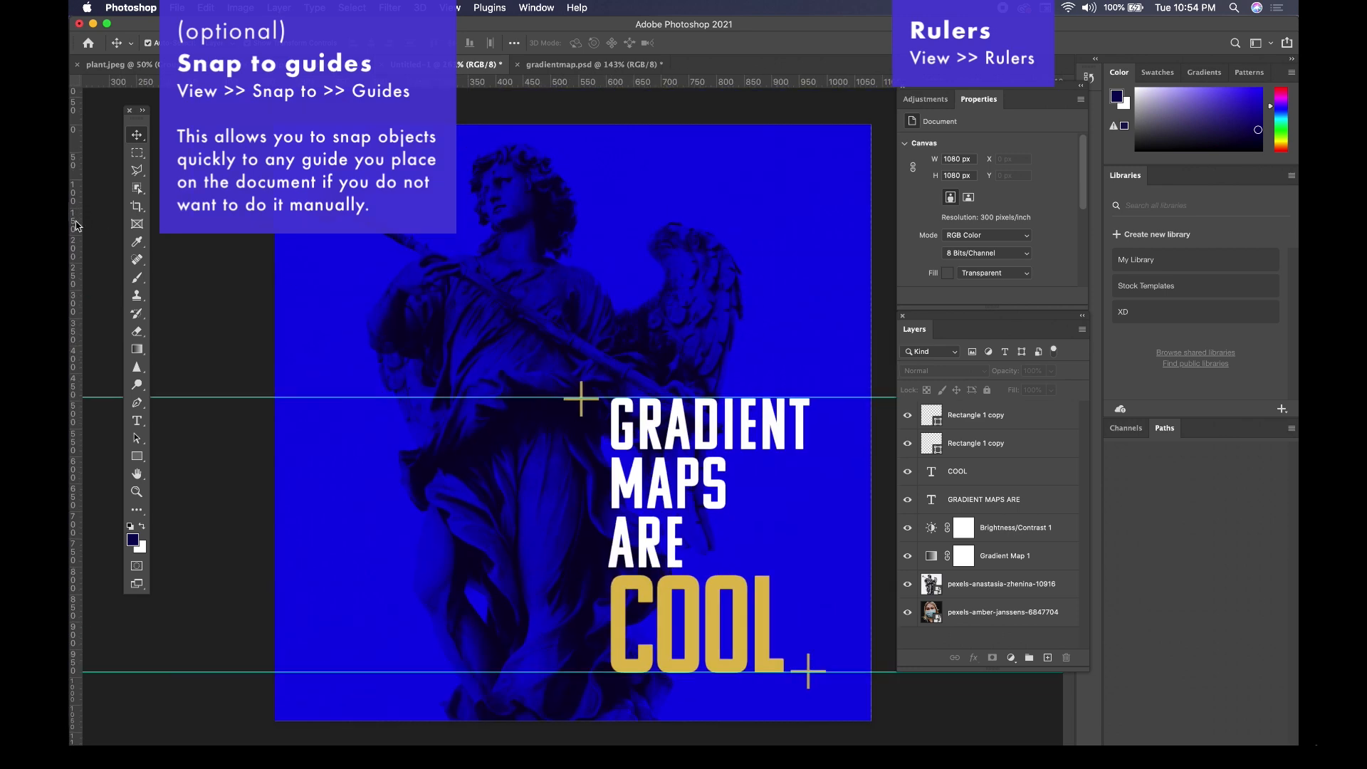
Try out vertical guides at the text's left edge and the right end of GRADIENT, and remove both of them.
drag(78, 215, 610, 257)
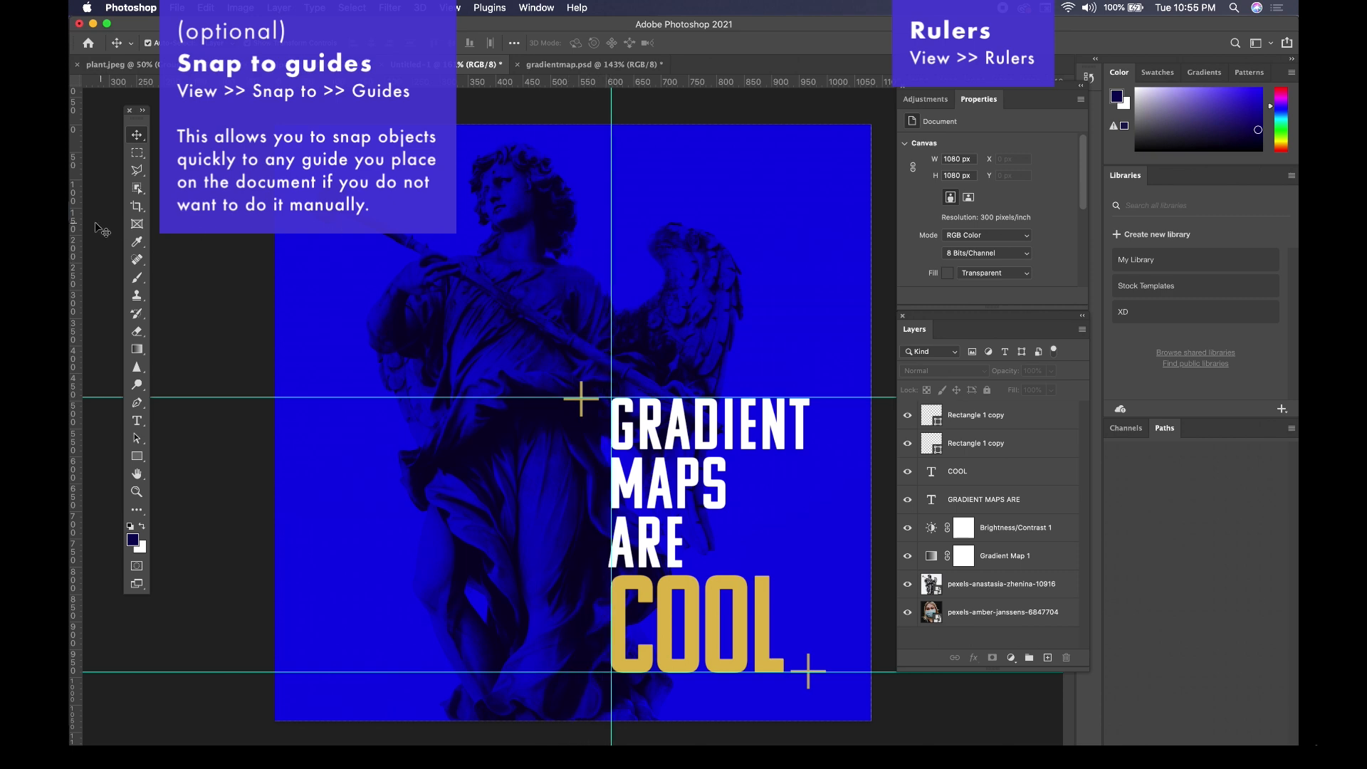
drag(80, 232, 810, 267)
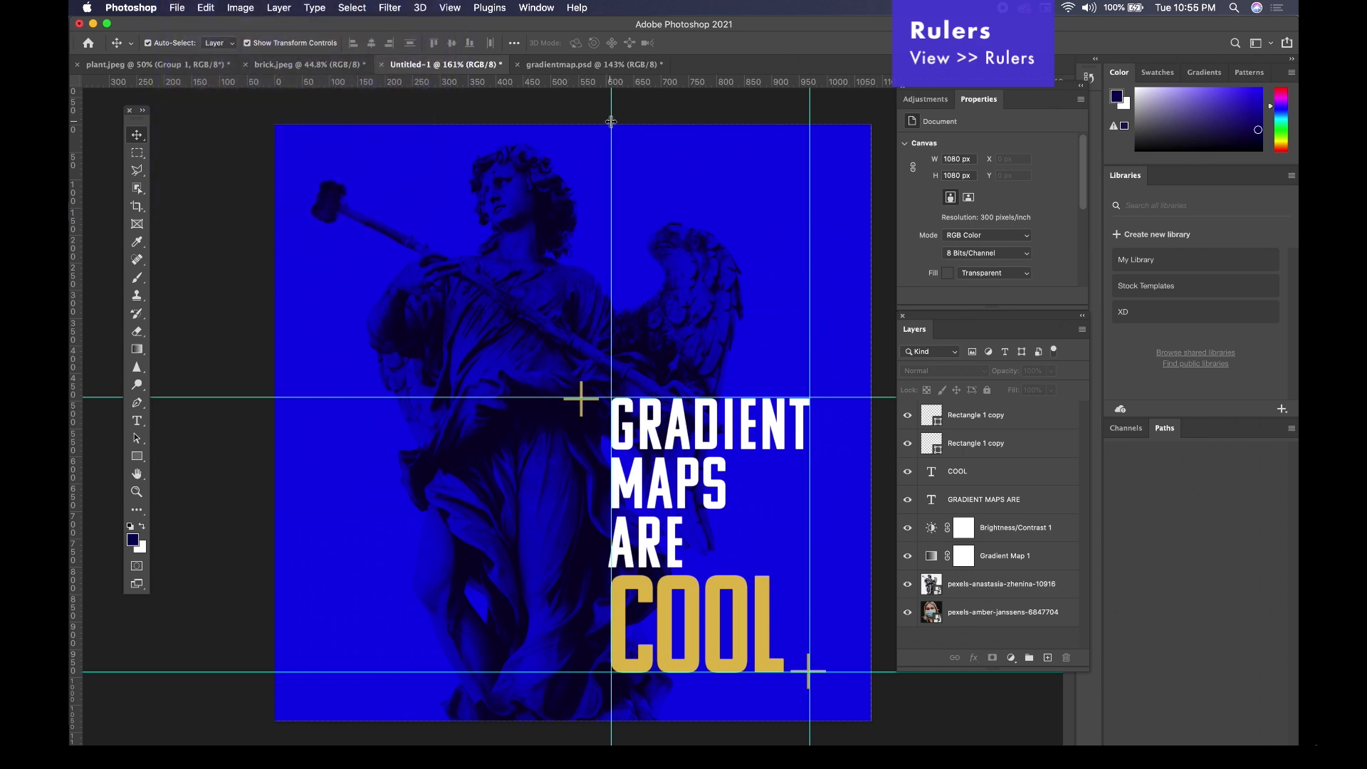
drag(612, 123, 76, 110)
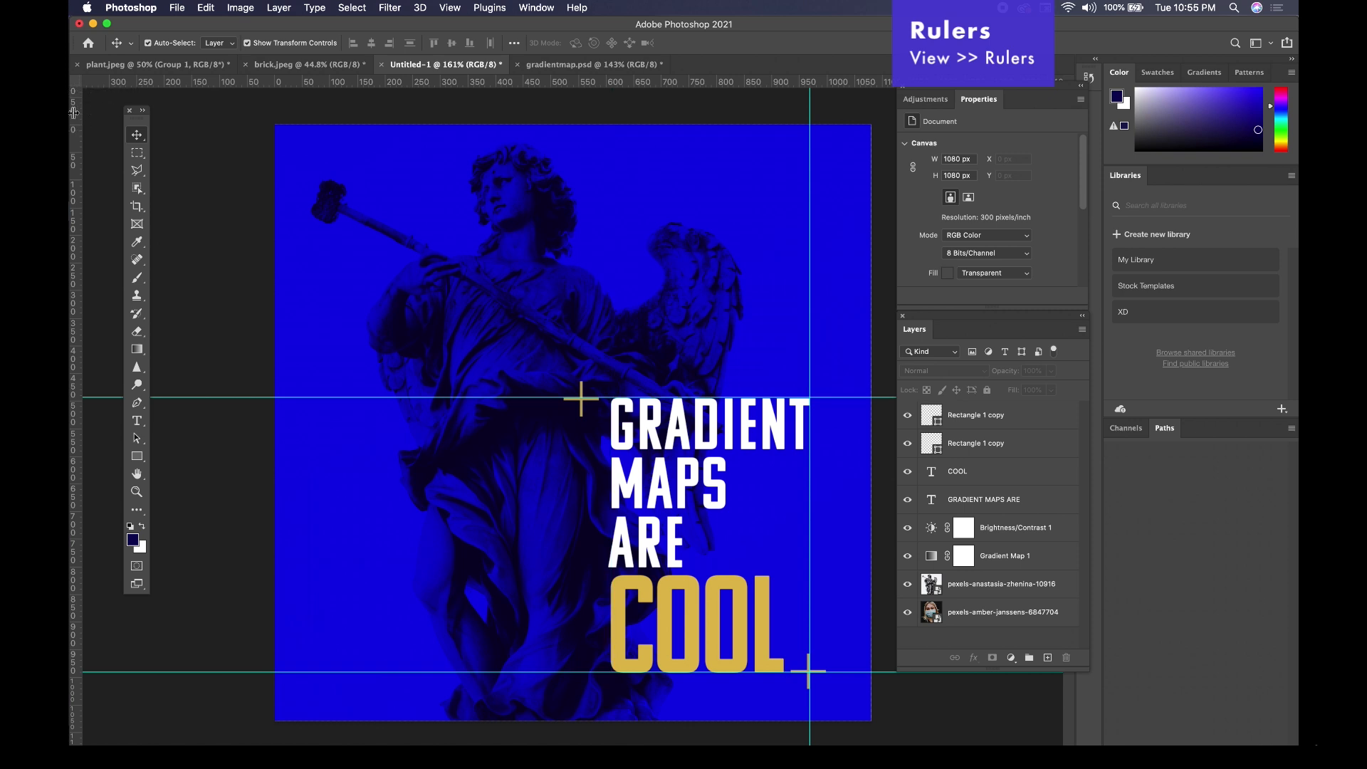
drag(809, 140, 72, 148)
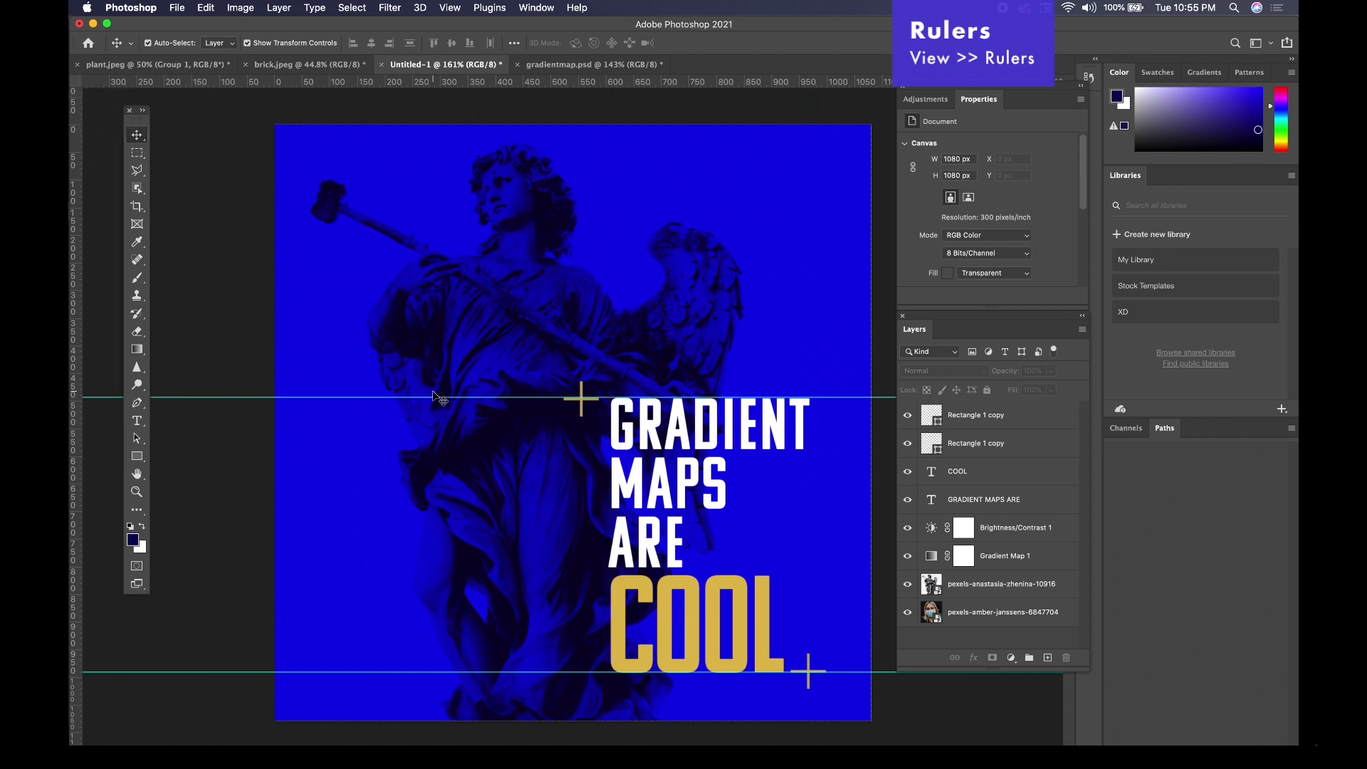
Remove the horizontal guide above GRADIENT and hide the remaining guide.
drag(432, 397, 426, 80)
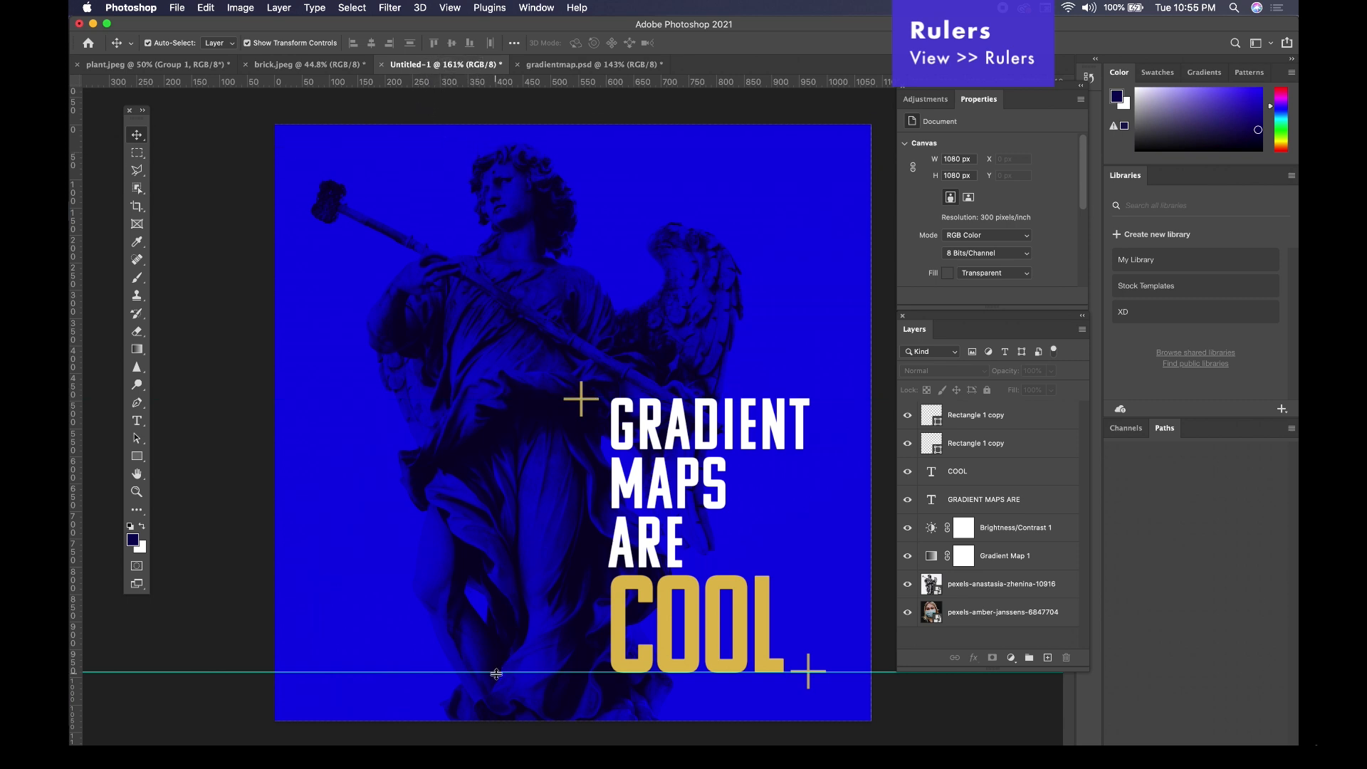
click(451, 8)
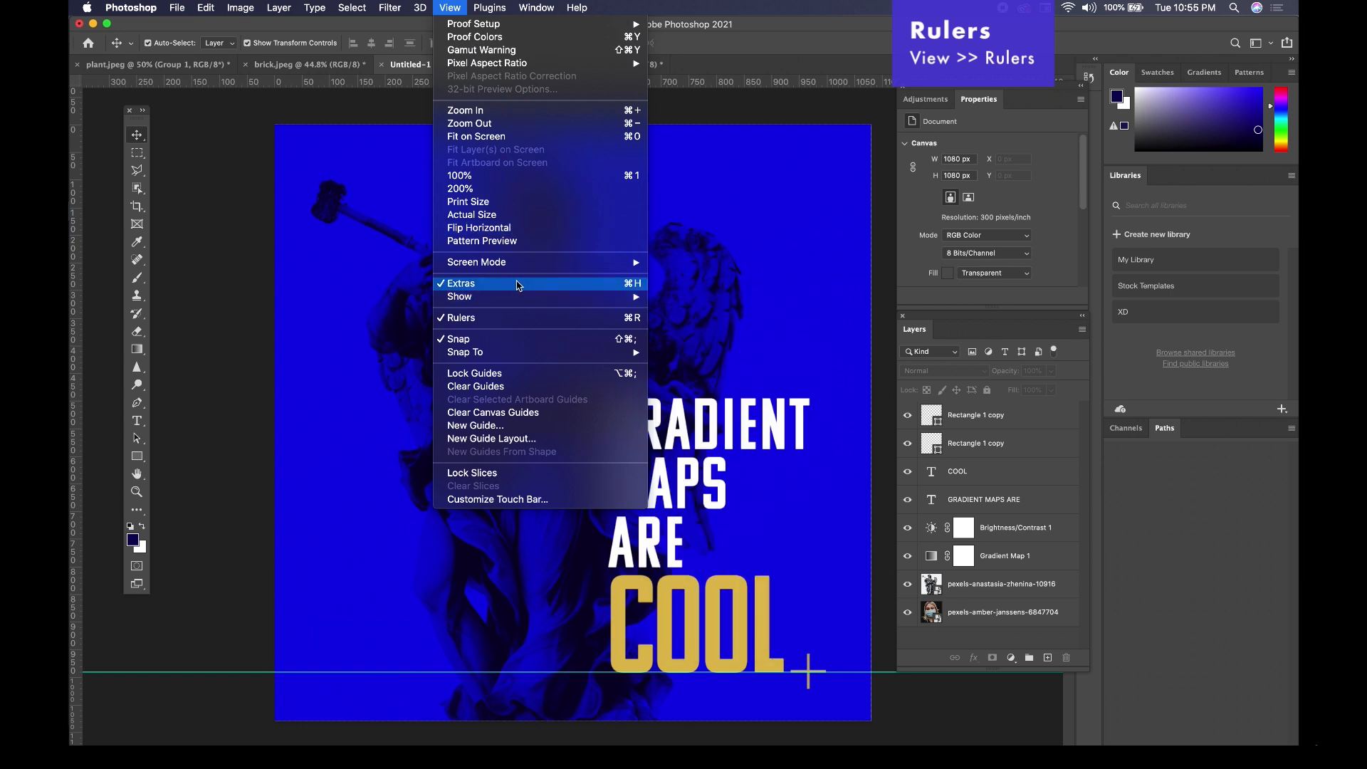
mouse_move(516, 300)
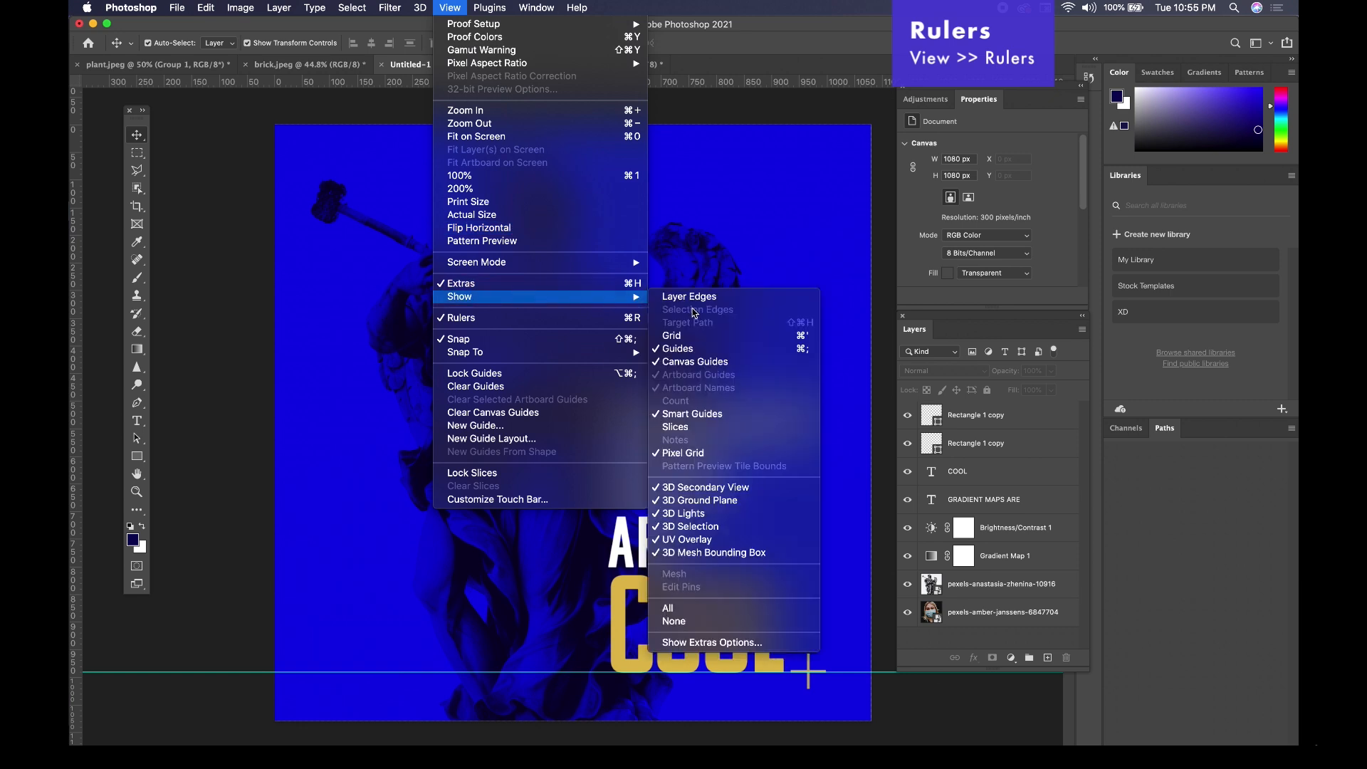
click(688, 351)
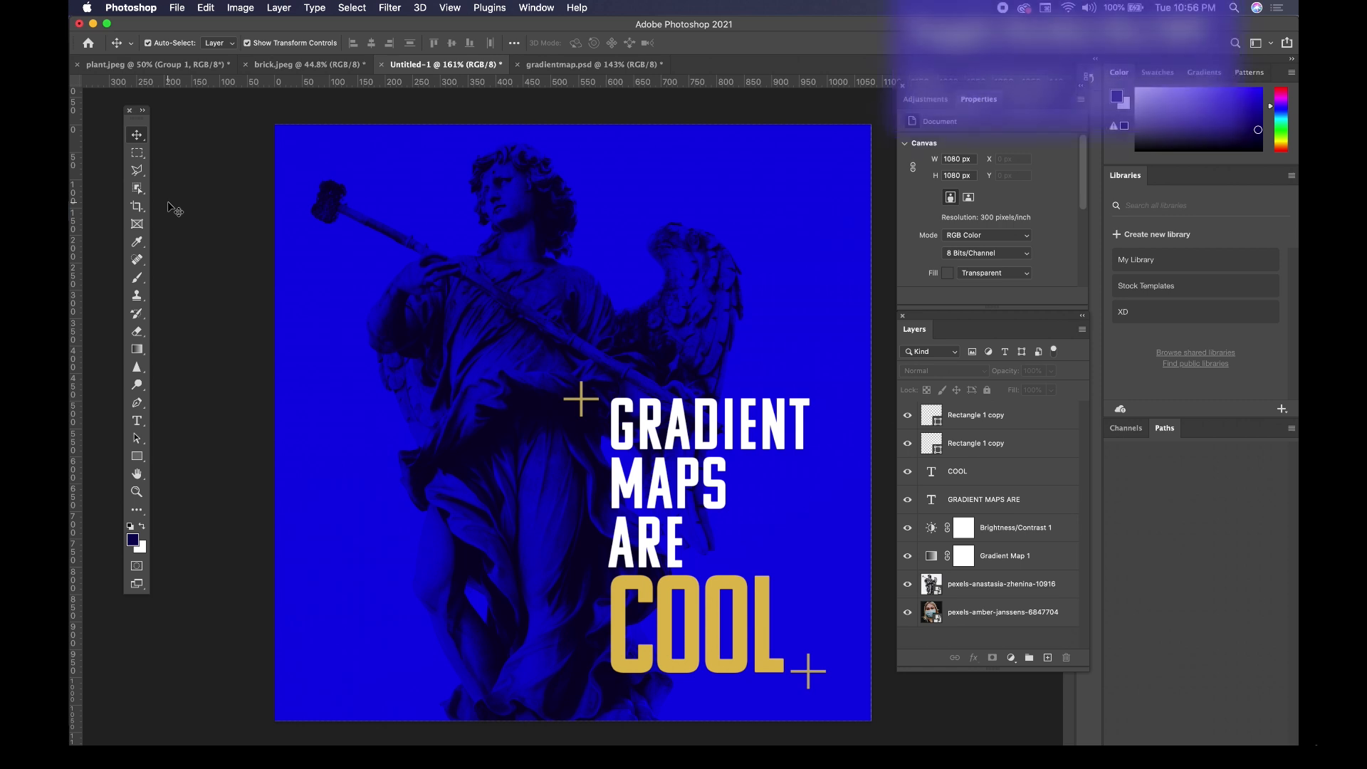
Try to export the GRADIENT MAPS ARE COOL design as a JPG.
click(177, 8)
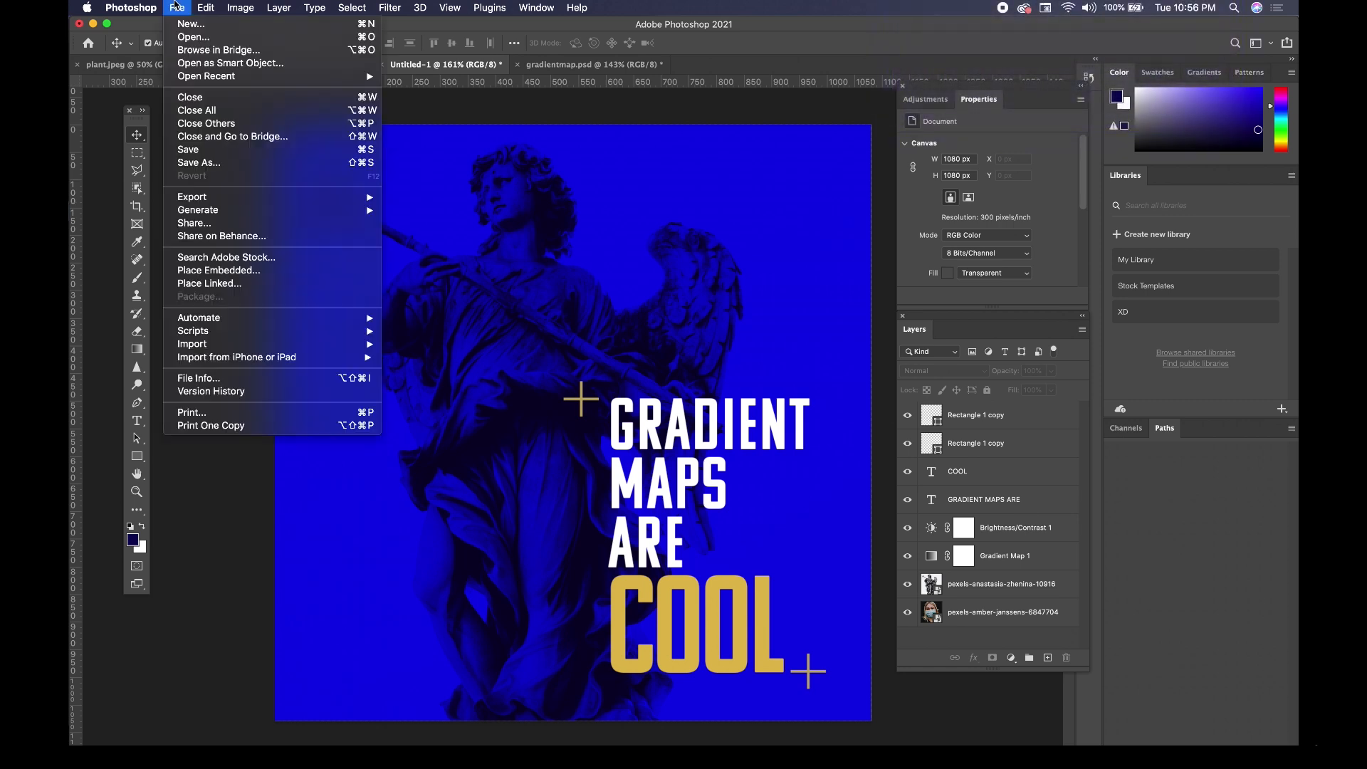
mouse_move(292, 205)
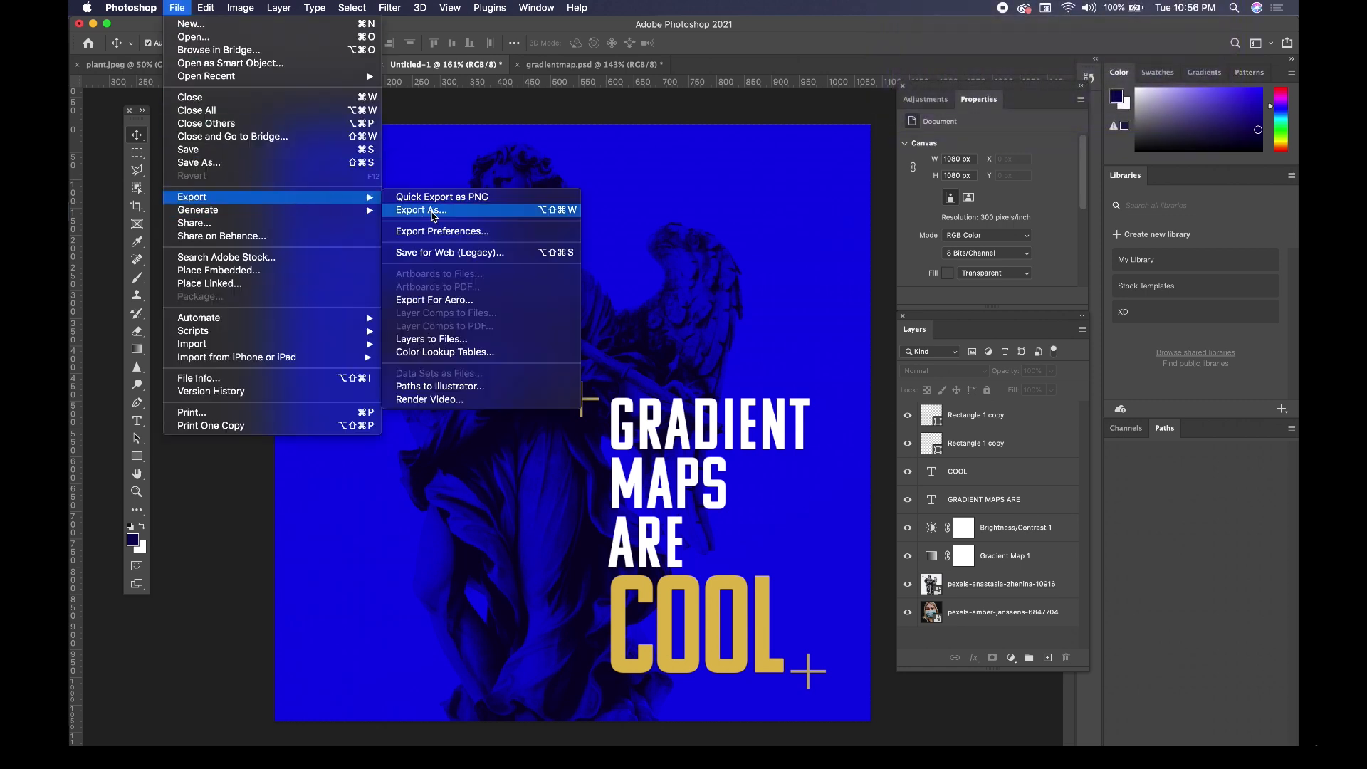
click(434, 211)
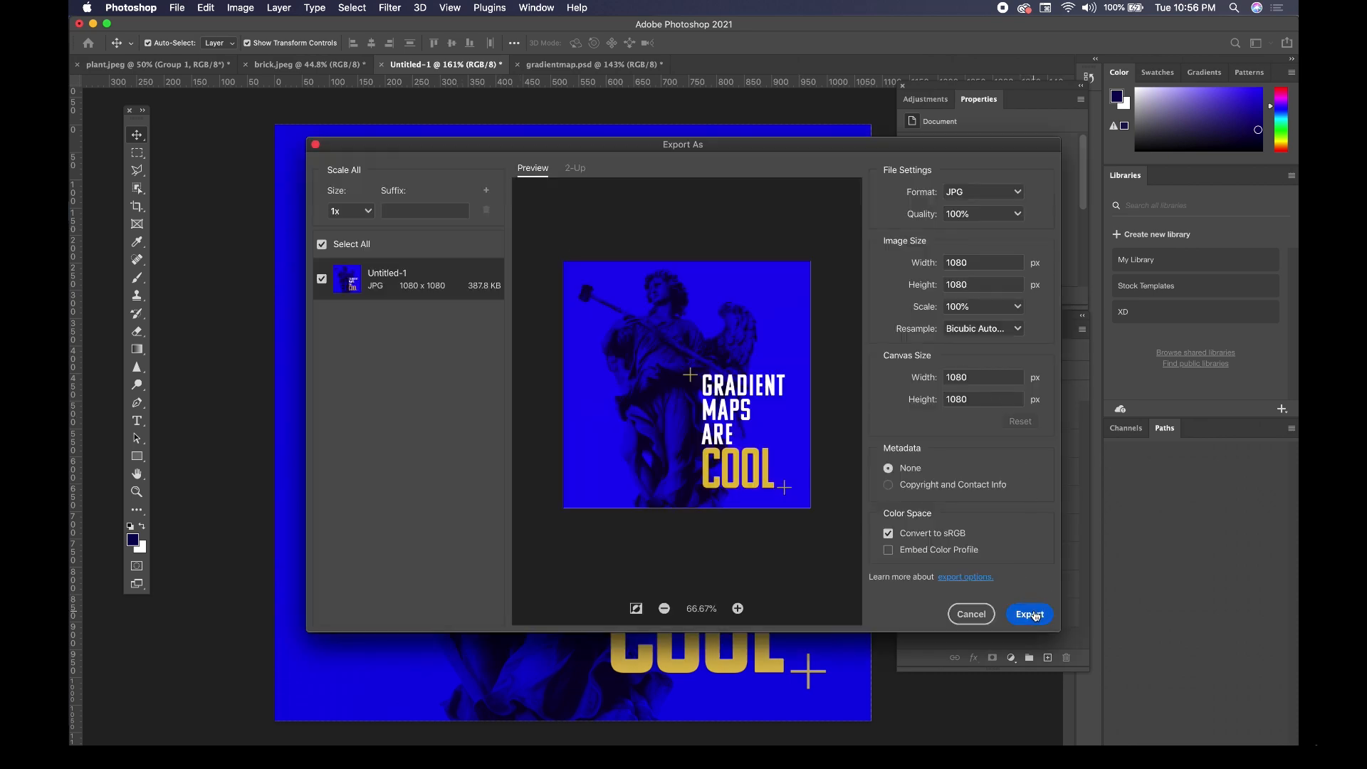
click(1034, 615)
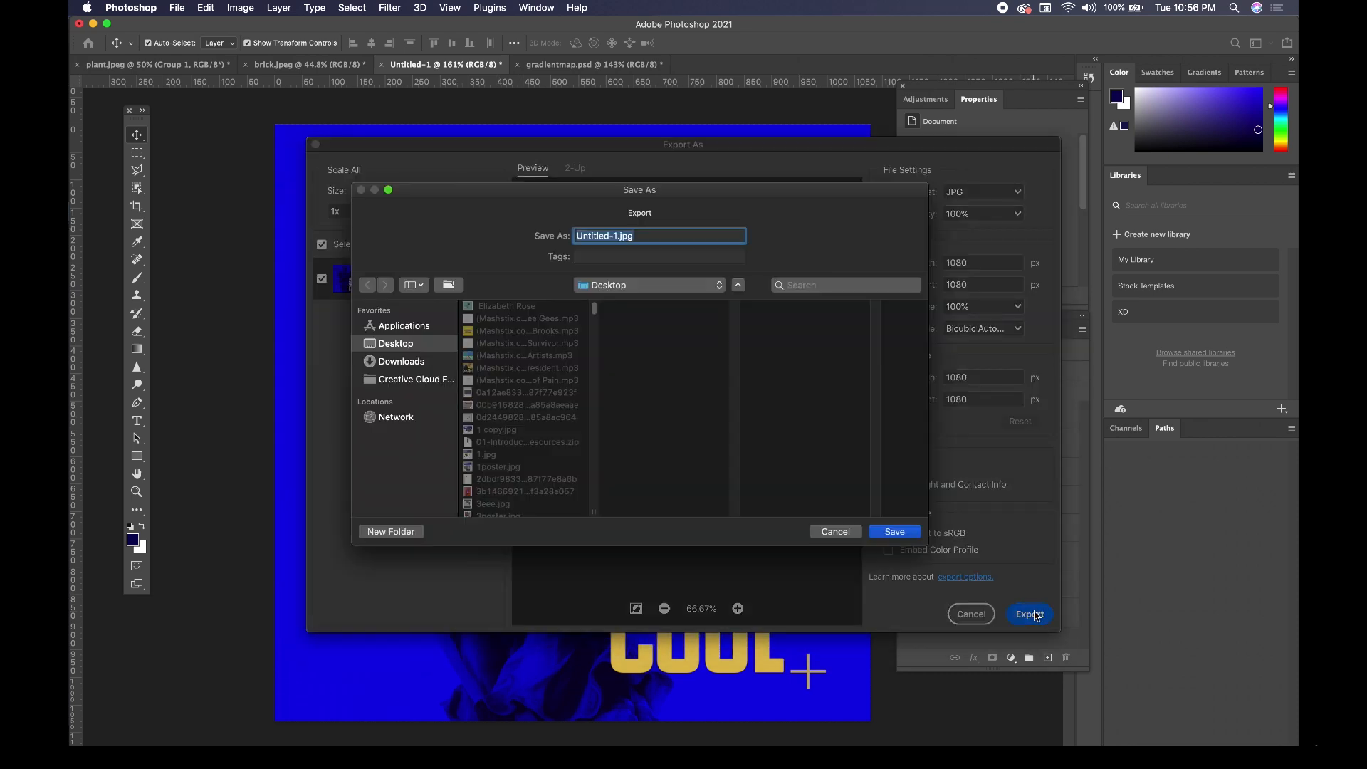
click(836, 533)
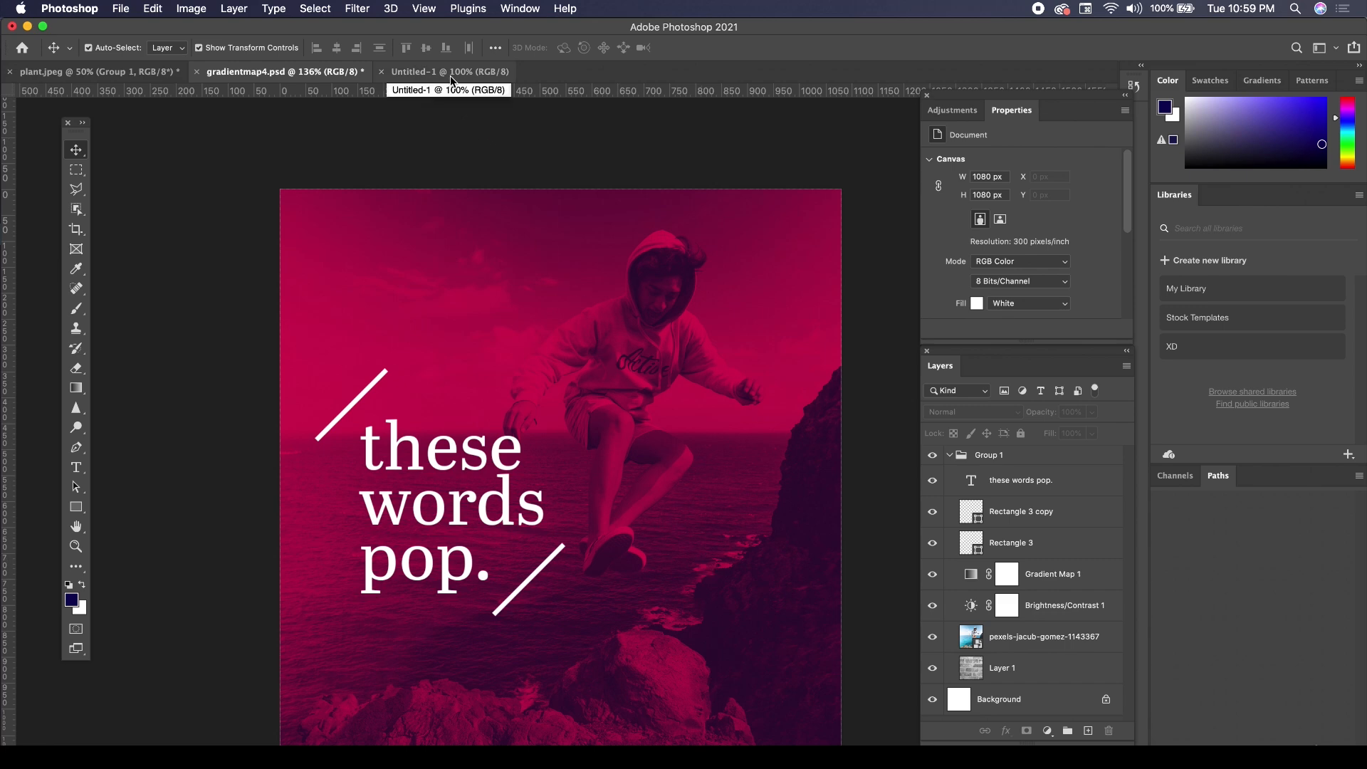
Select the "these words pop." text in the example design and switch to the blank Untitled-1 document.
click(498, 471)
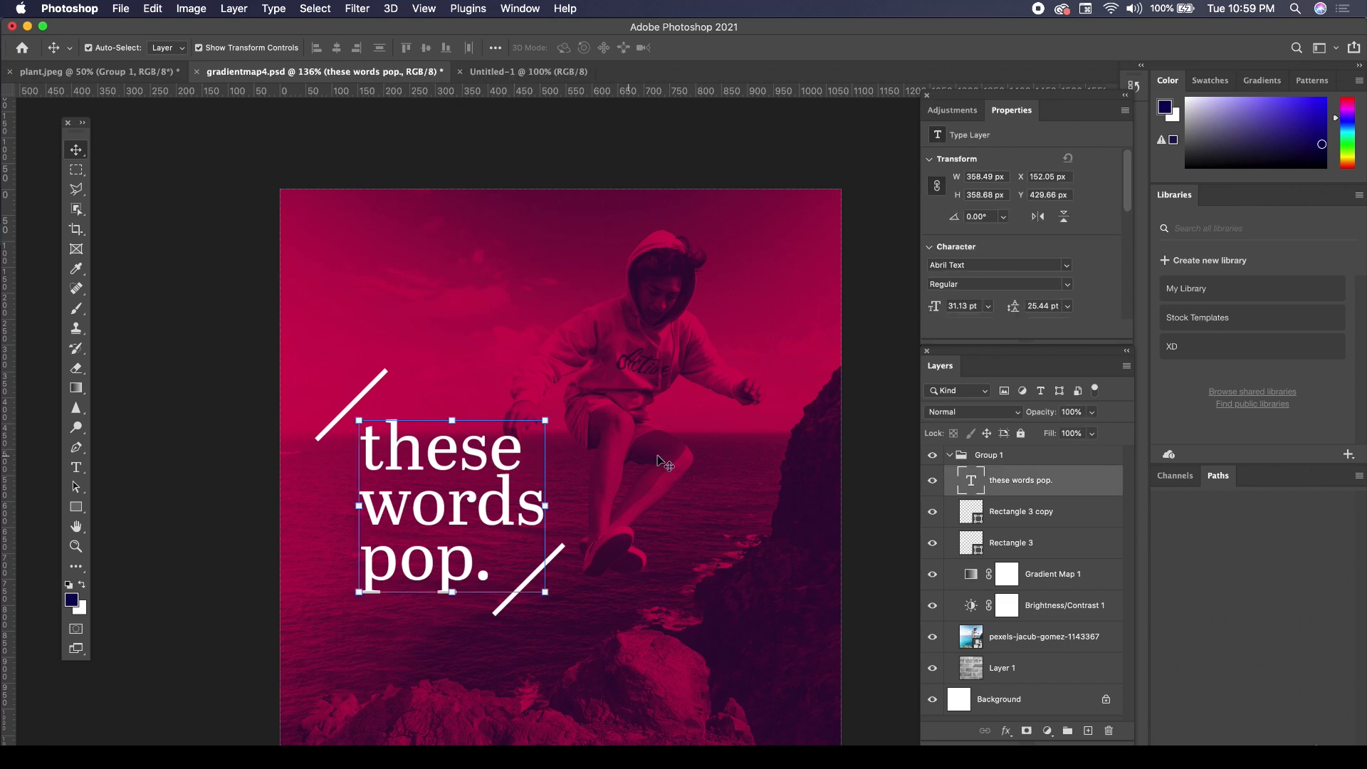
key(ctrl+Tab)
scroll(695, 479, up, 4)
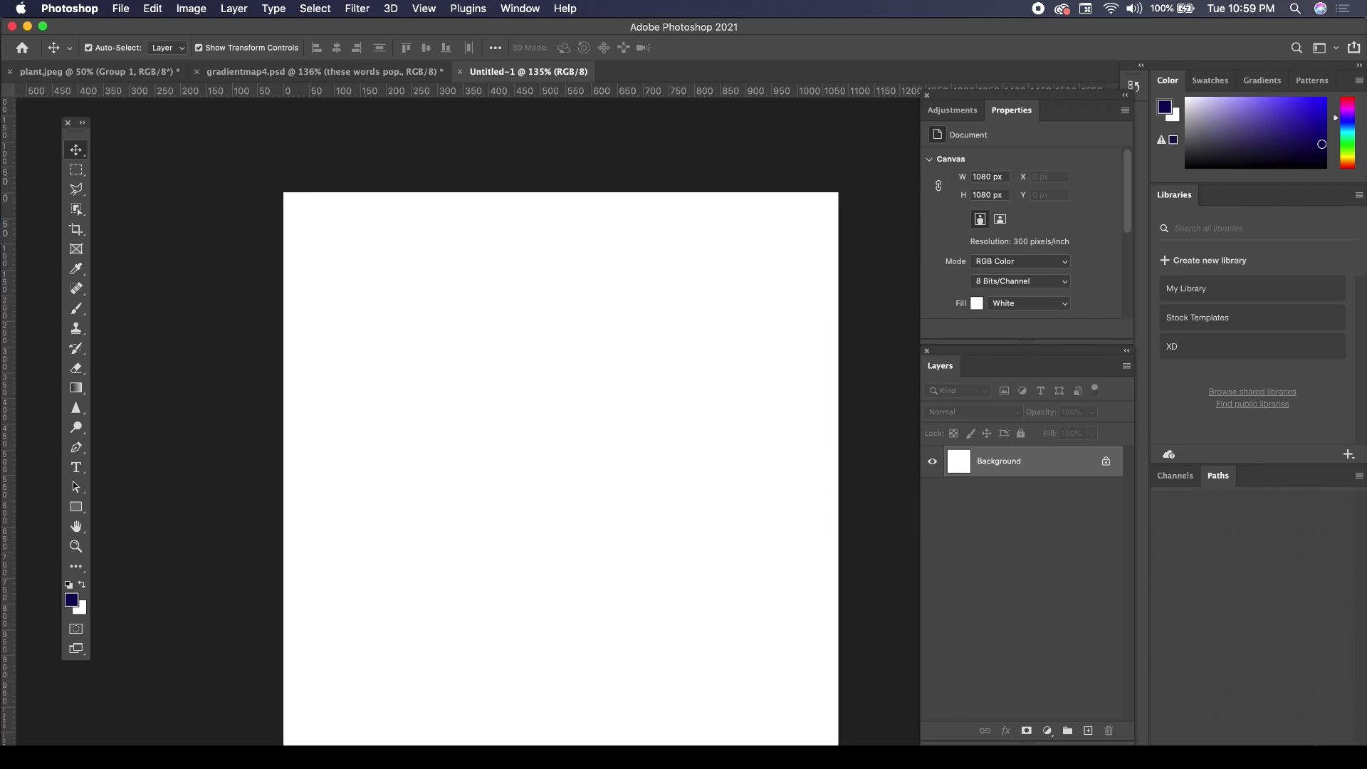
Open the photo pexels-jacub-gomez-1143367.jpg as its own document and return to the blank Untitled-1 document.
key(super+Tab)
click(400, 307)
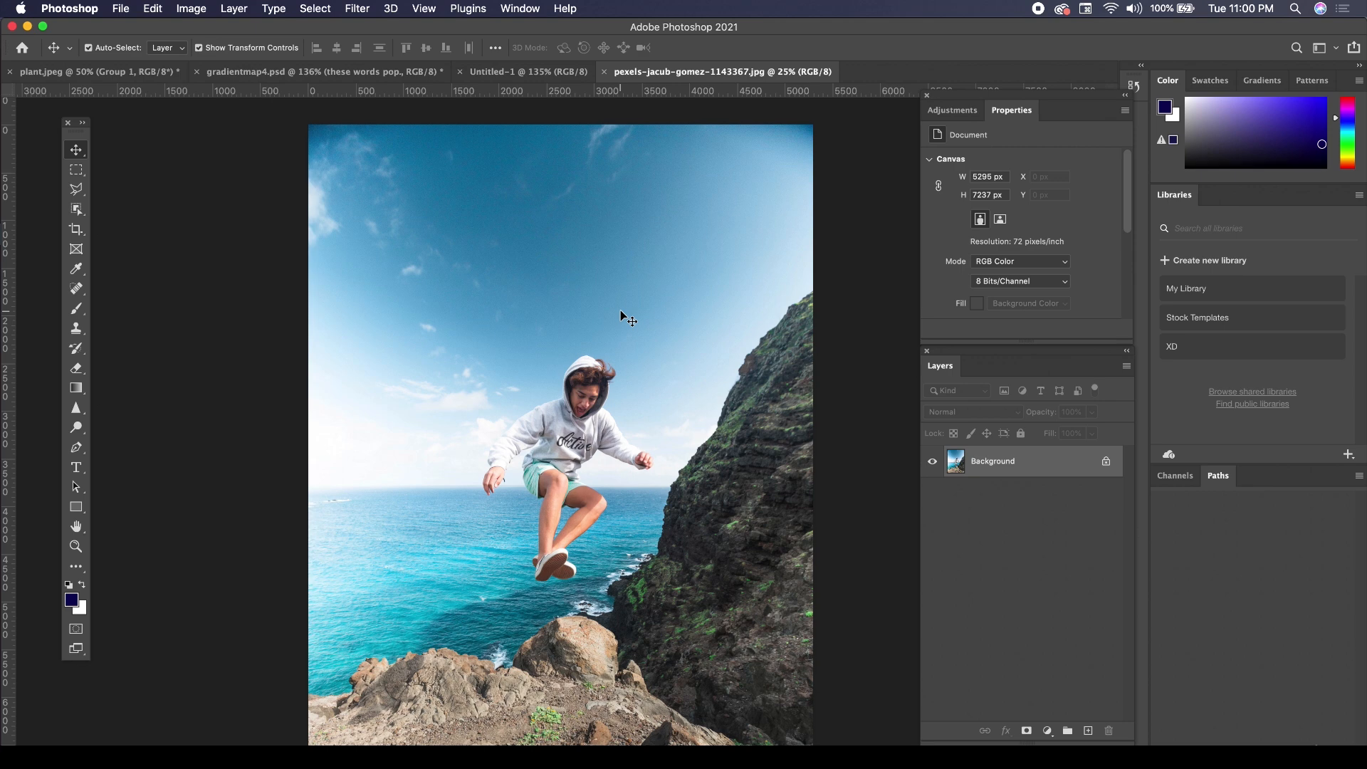
click(620, 311)
click(574, 70)
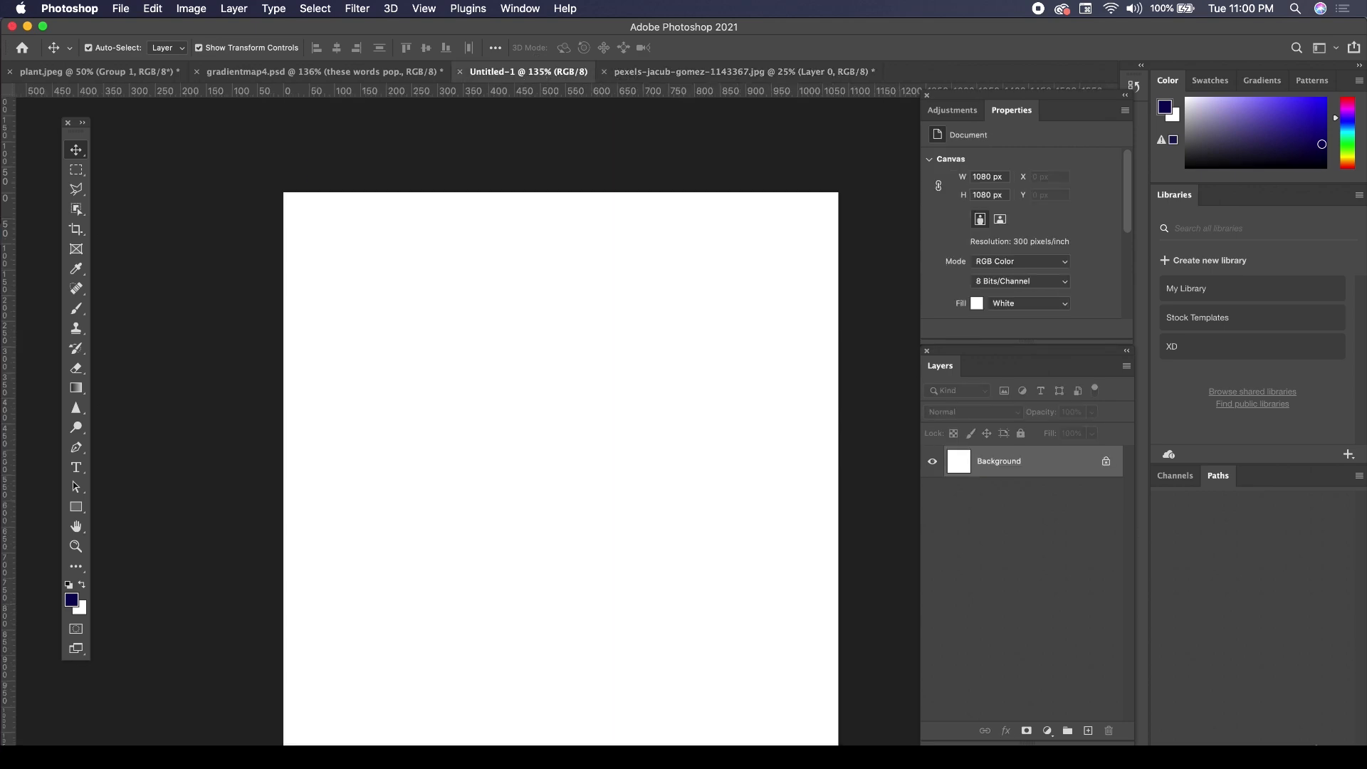
Place the photo pexels-jacub-gomez-1143367 into the blank 1080 px document.
key(super+Tab)
drag(408, 319, 218, 330)
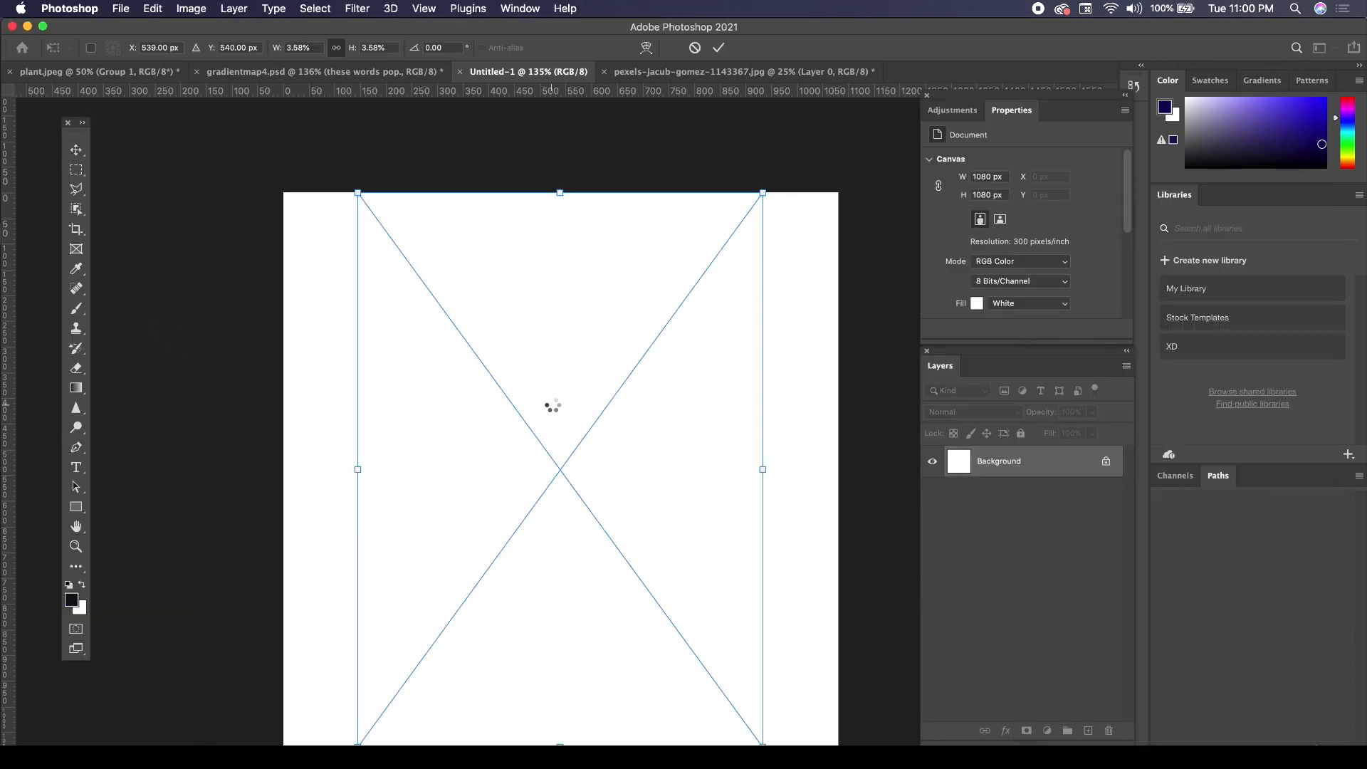
key(Return)
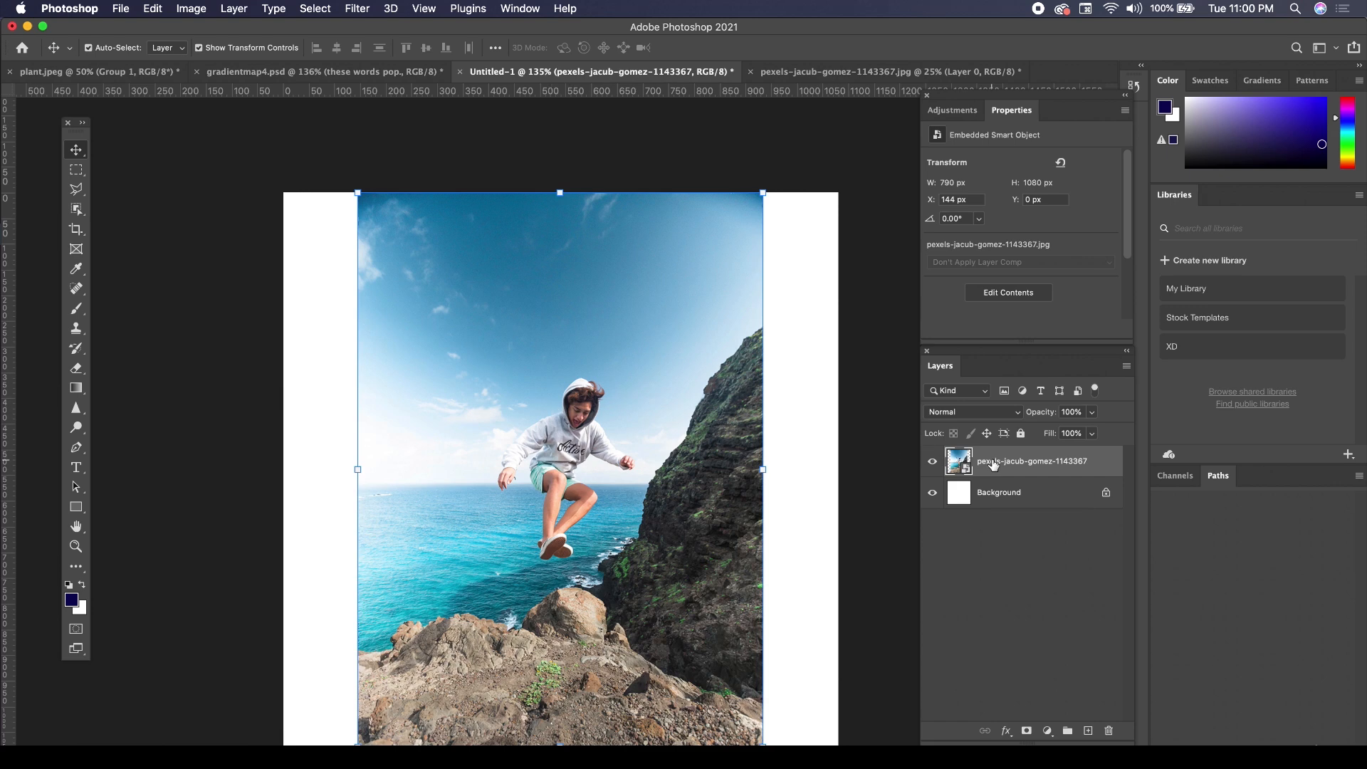
Enlarge the placed photo to about 6.9% (1523 × 2083 px) and position it at X -153, Y -635 px, filling the canvas.
drag(769, 196, 973, 28)
drag(798, 269, 678, 506)
drag(744, 272, 833, 106)
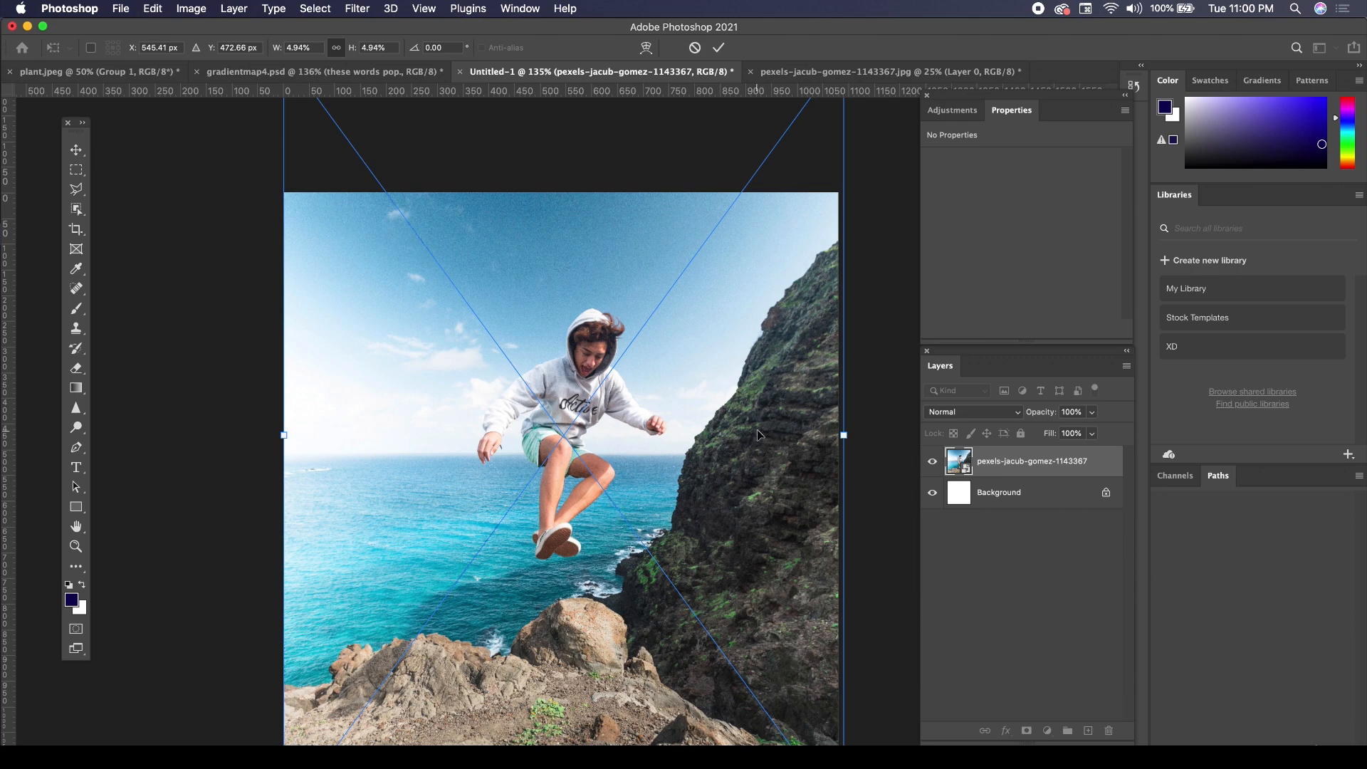
drag(742, 287, 638, 451)
drag(738, 217, 1047, 7)
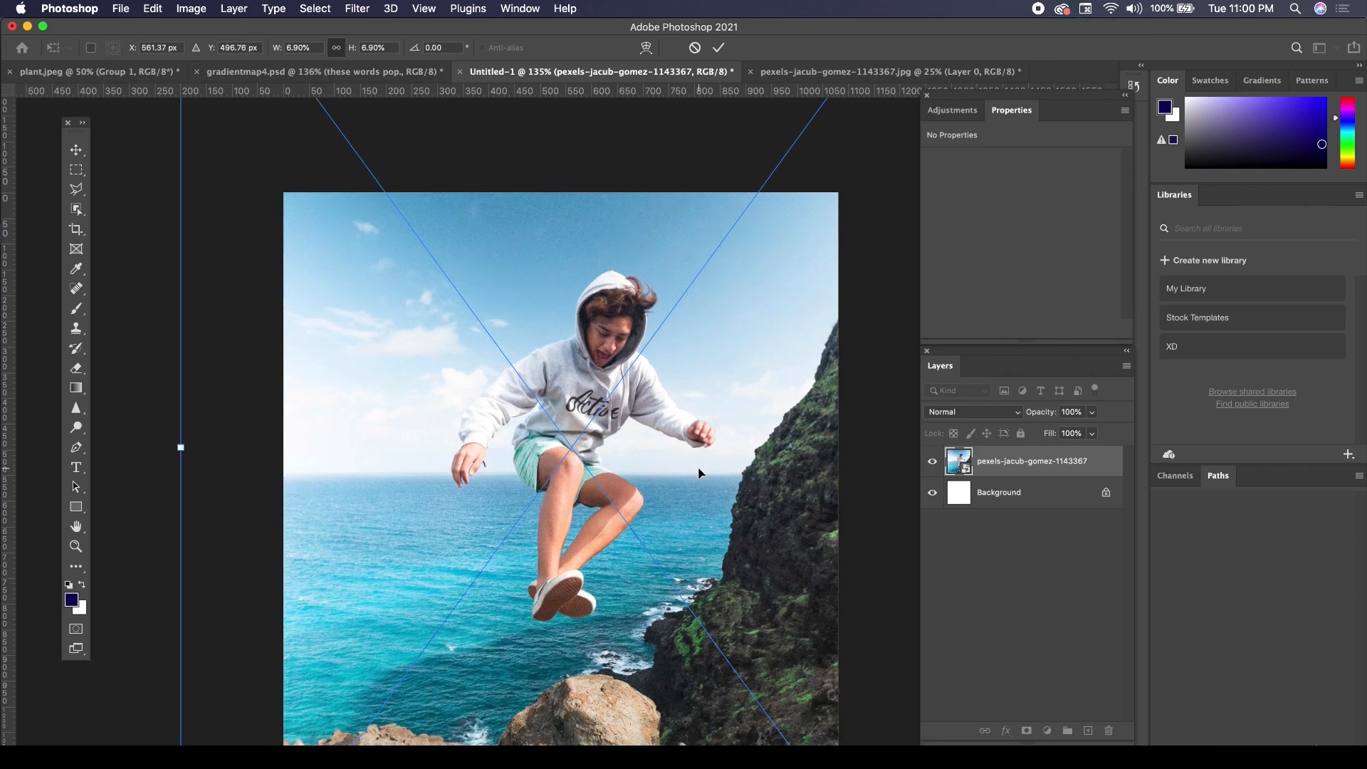
drag(703, 467, 716, 439)
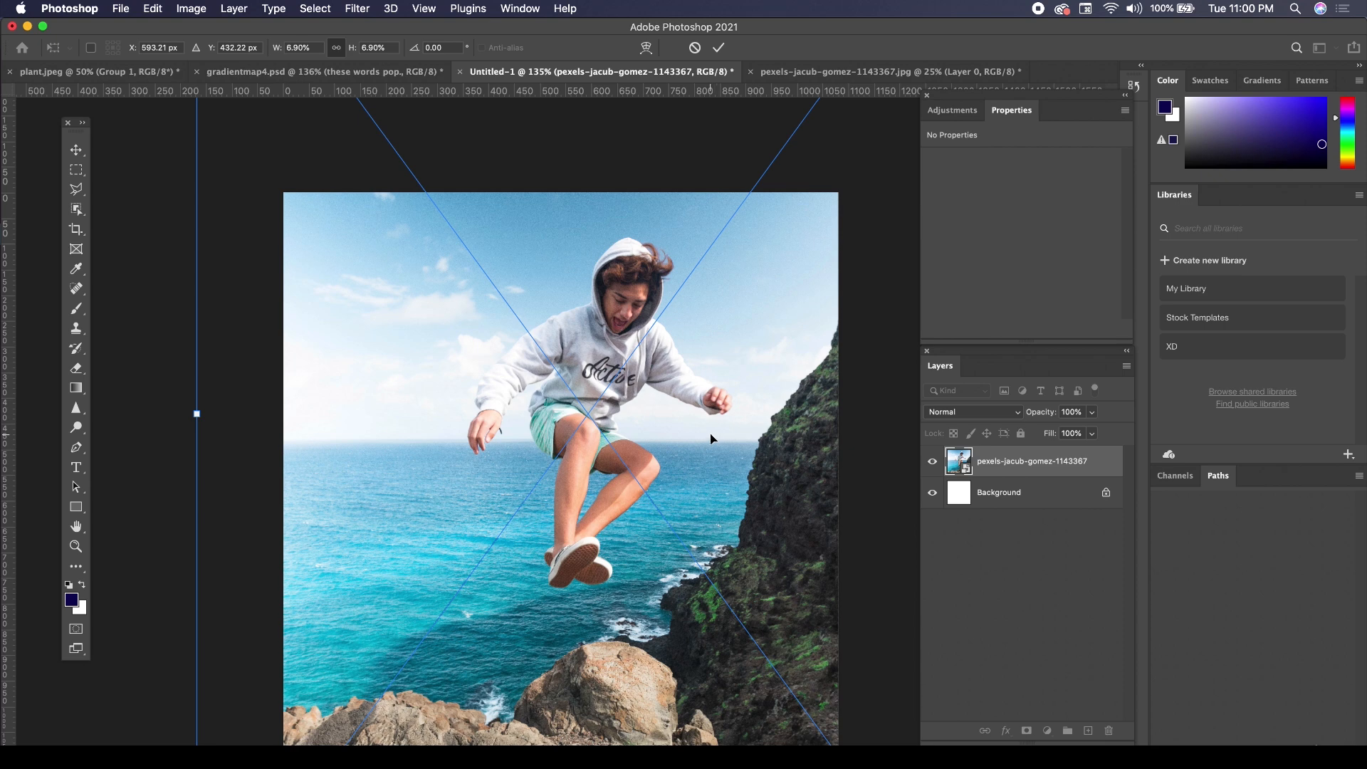
drag(709, 448, 717, 435)
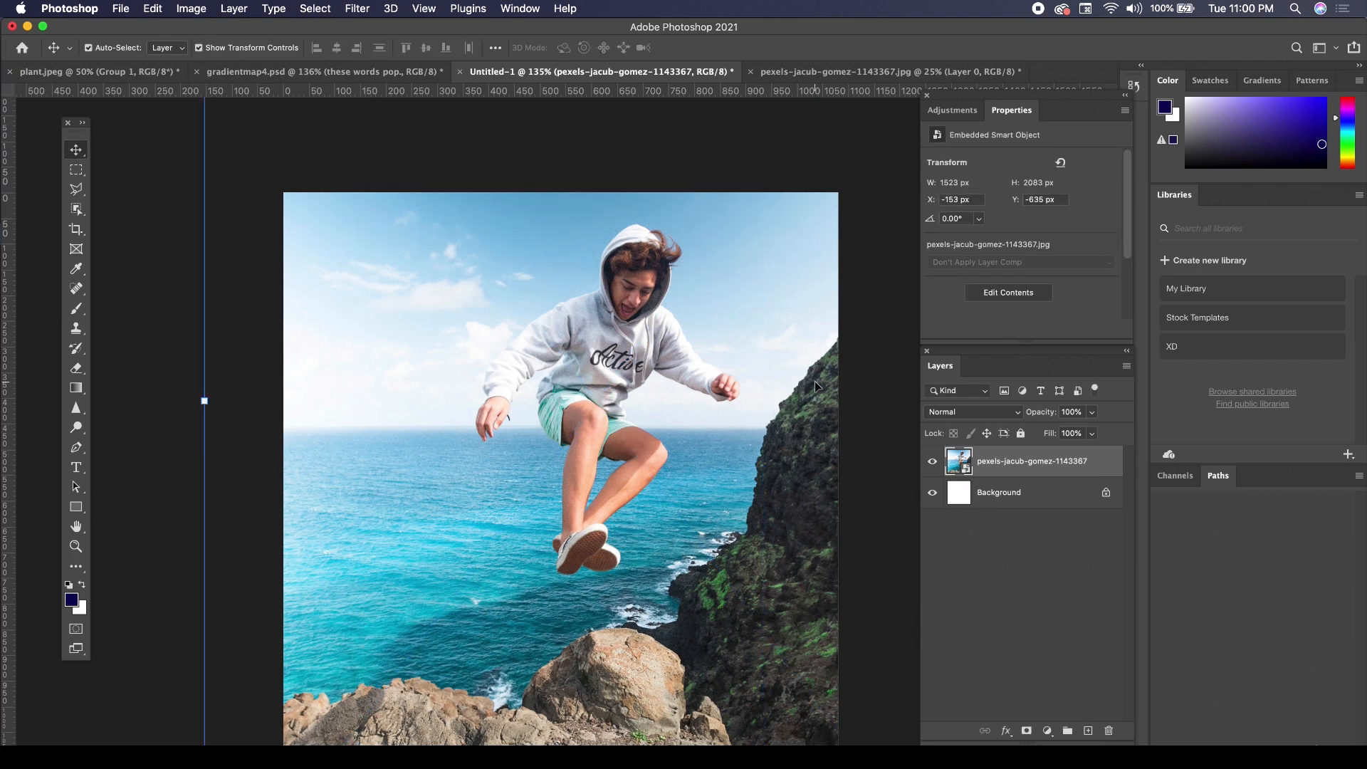
Add a Gradient Map adjustment layer above the placed photo and open its gradient for editing.
click(954, 111)
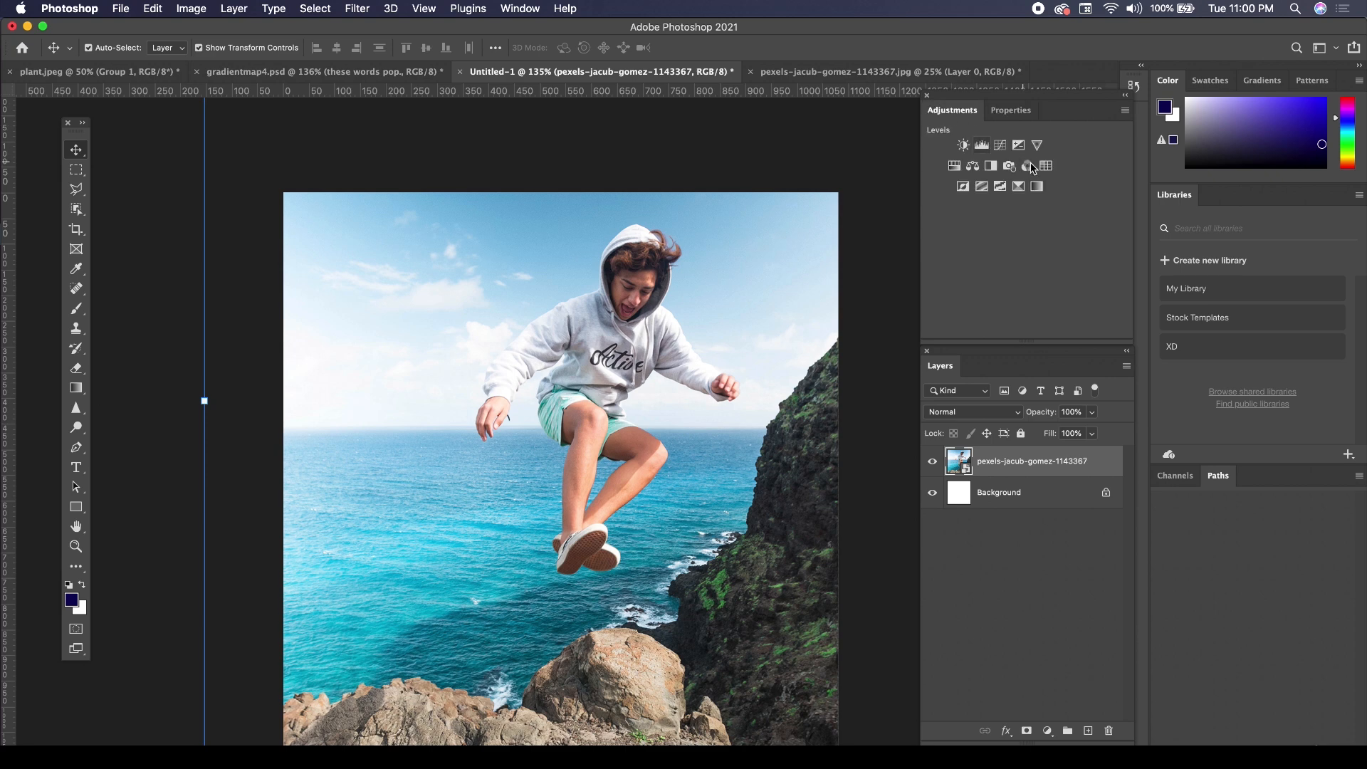
click(1038, 186)
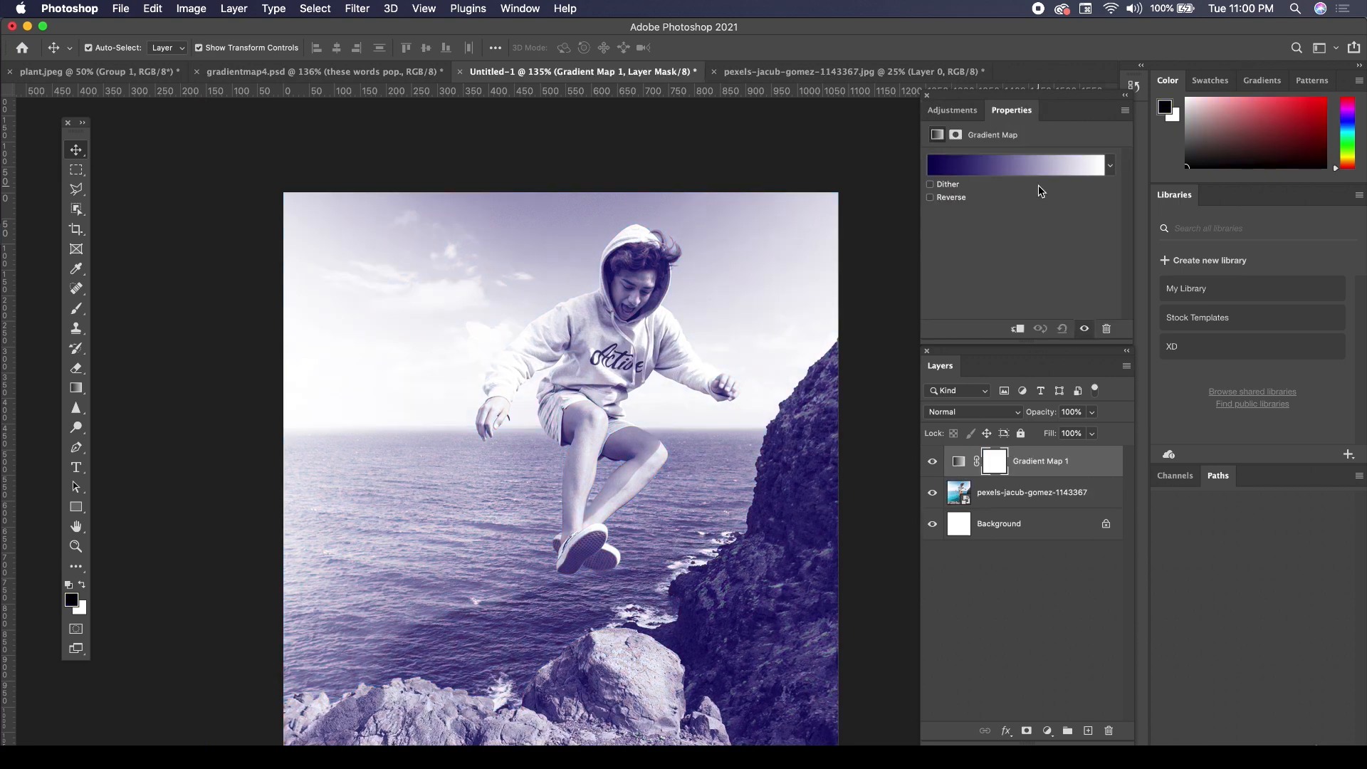
click(1030, 168)
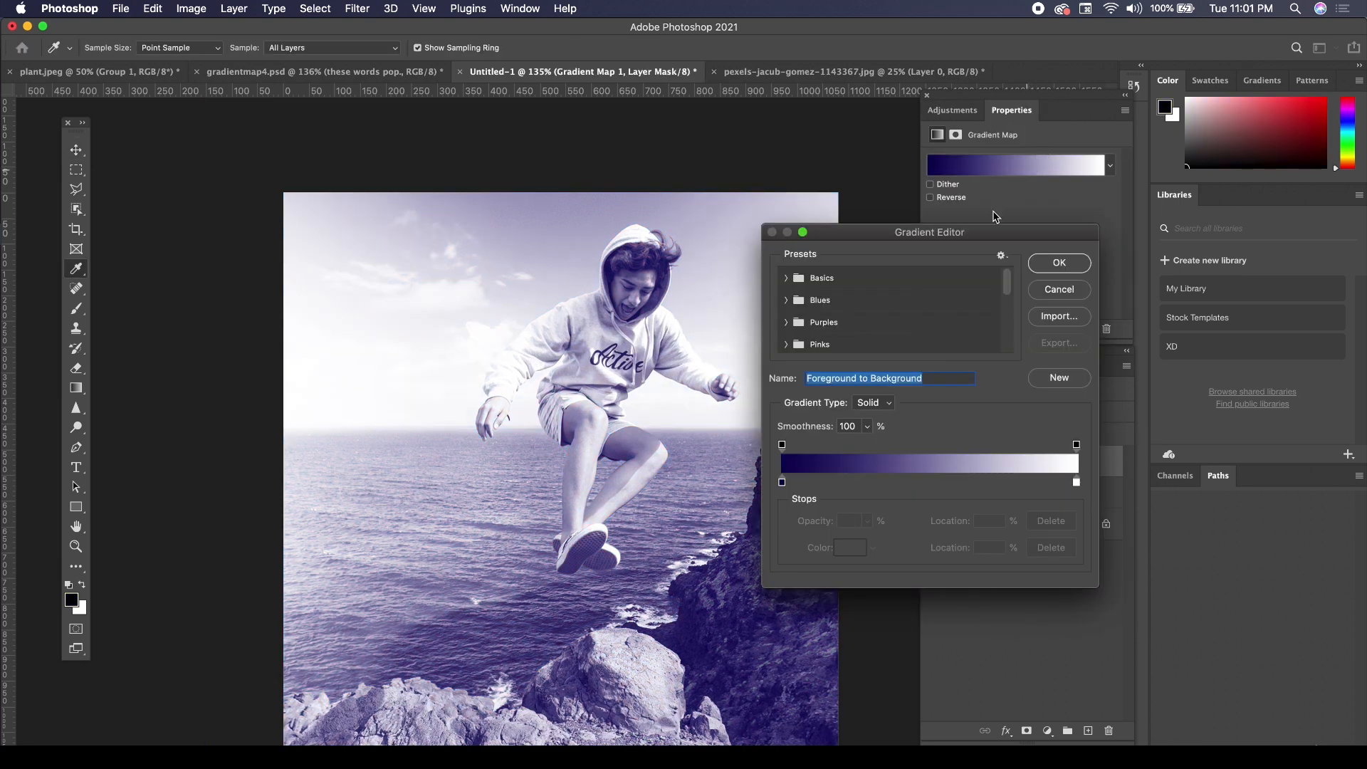
Set the gradient's dark color stop to a deep maroon (390c1a).
click(783, 482)
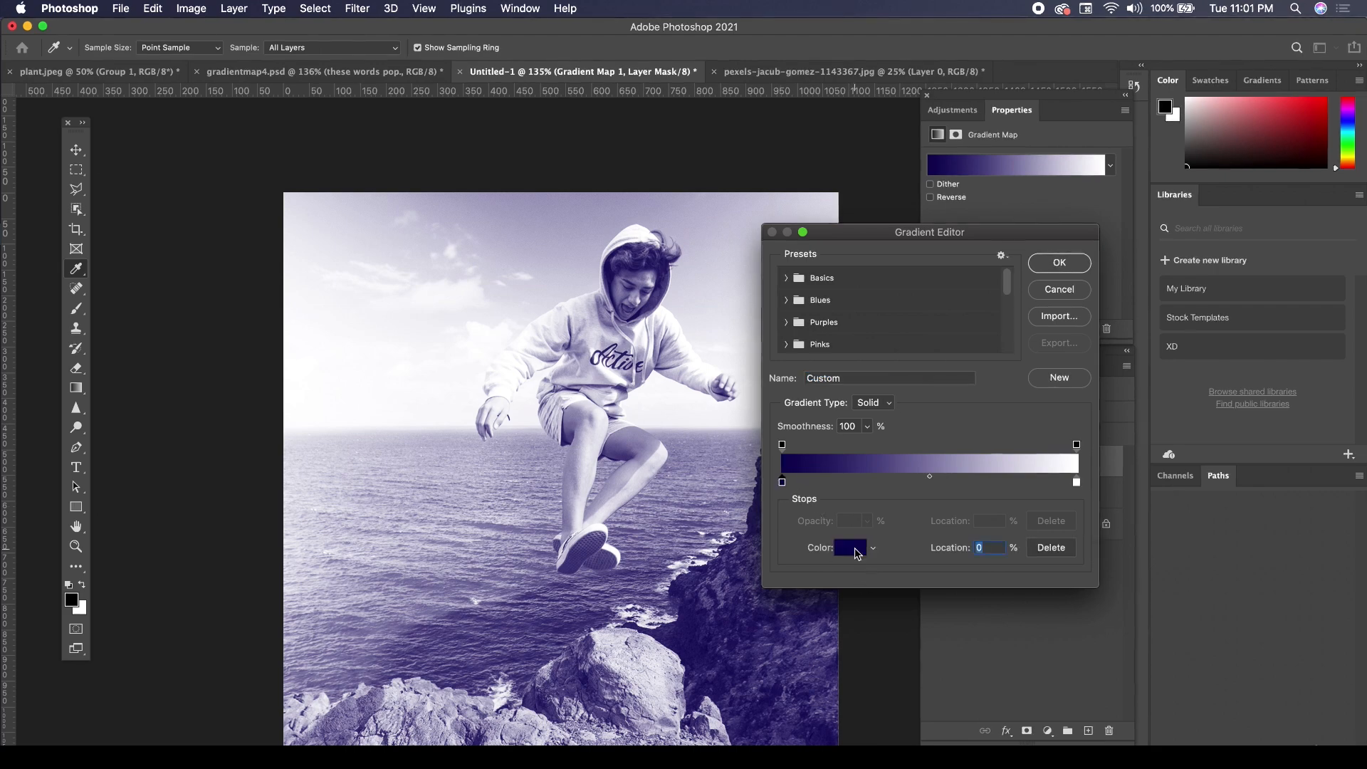
click(850, 548)
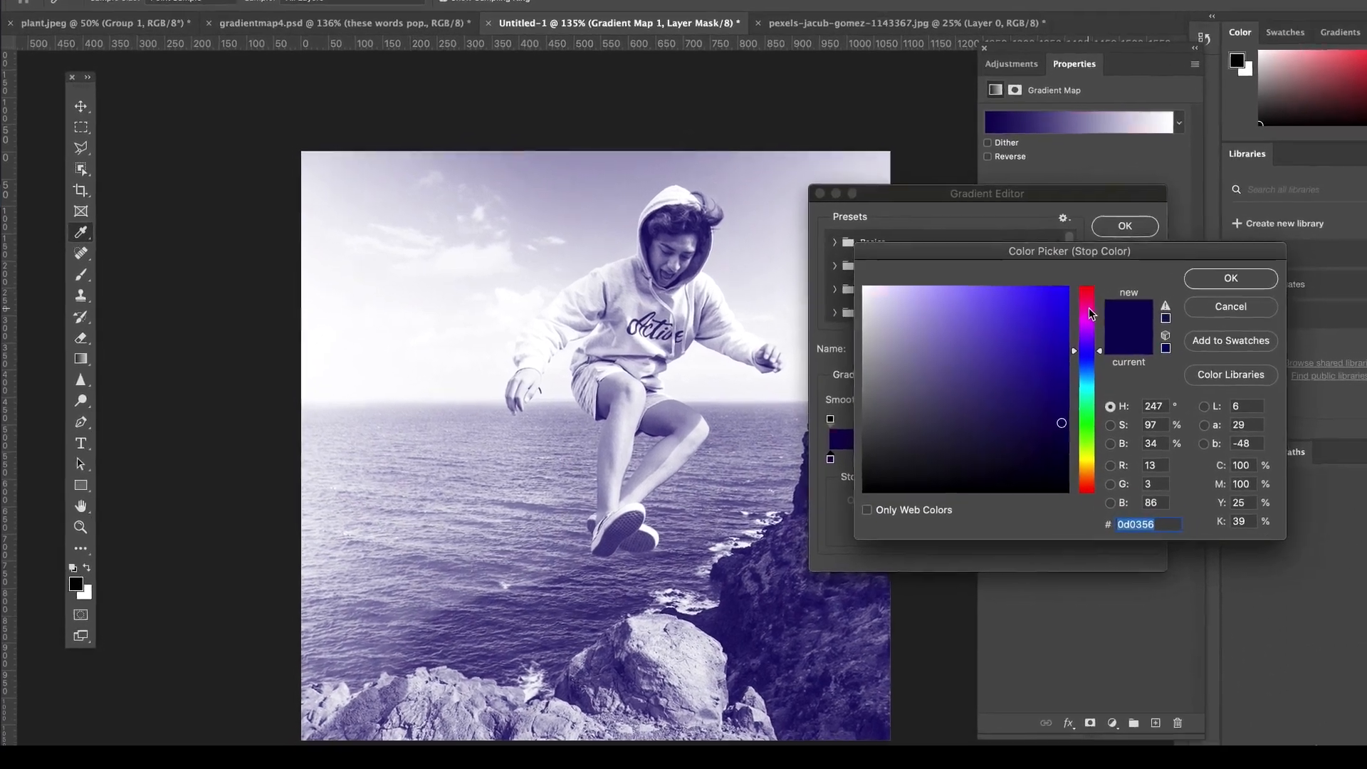
click(1089, 309)
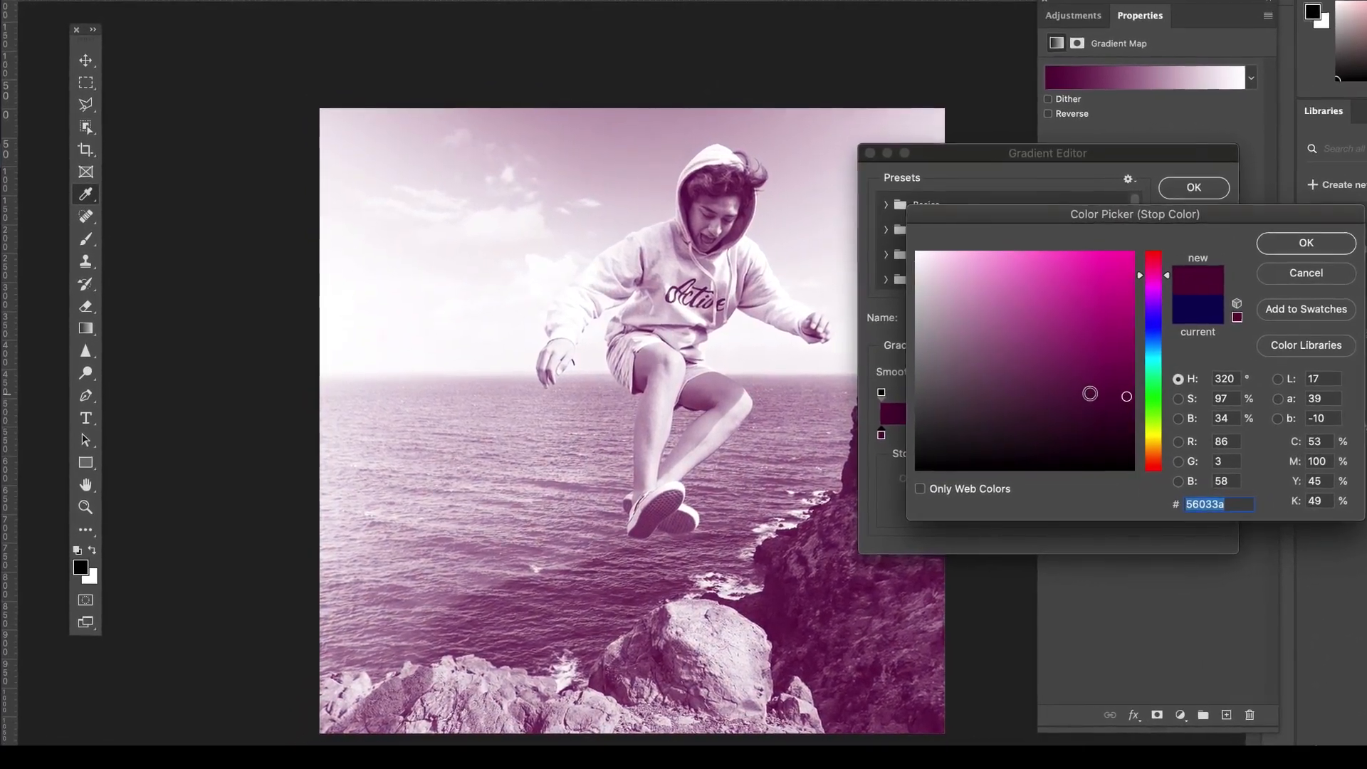
drag(1027, 420, 1032, 380)
click(1155, 283)
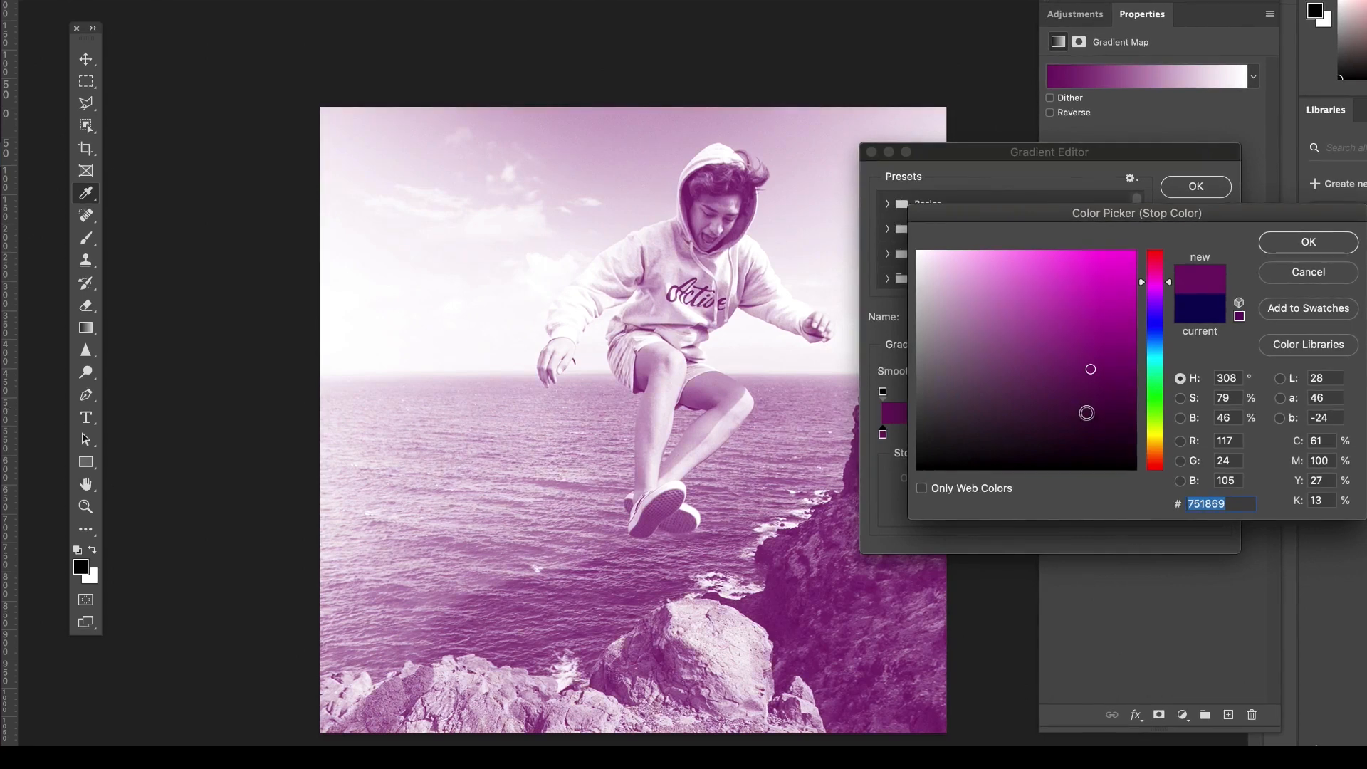
click(1090, 421)
click(1155, 265)
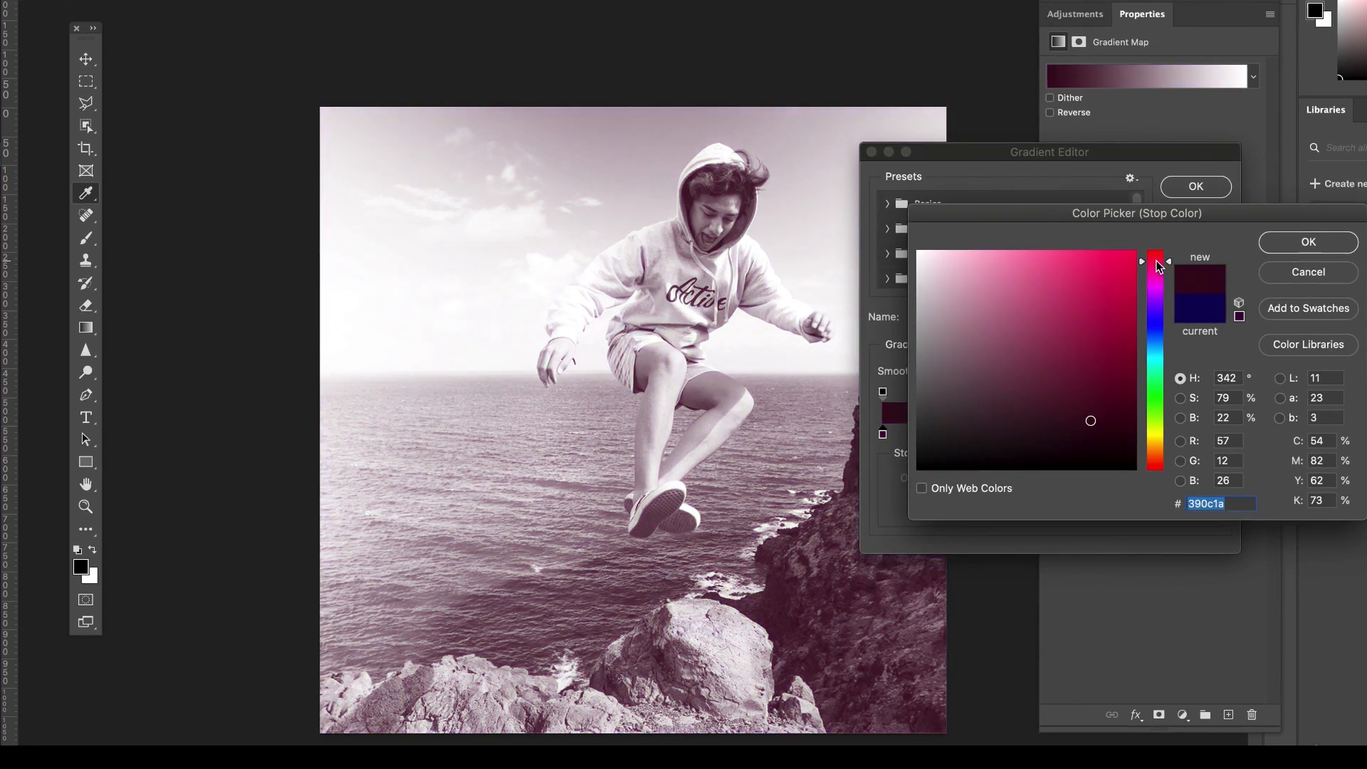
click(1308, 242)
Set the gradient's light color stop to a vivid crimson pink (e3035c).
click(1215, 435)
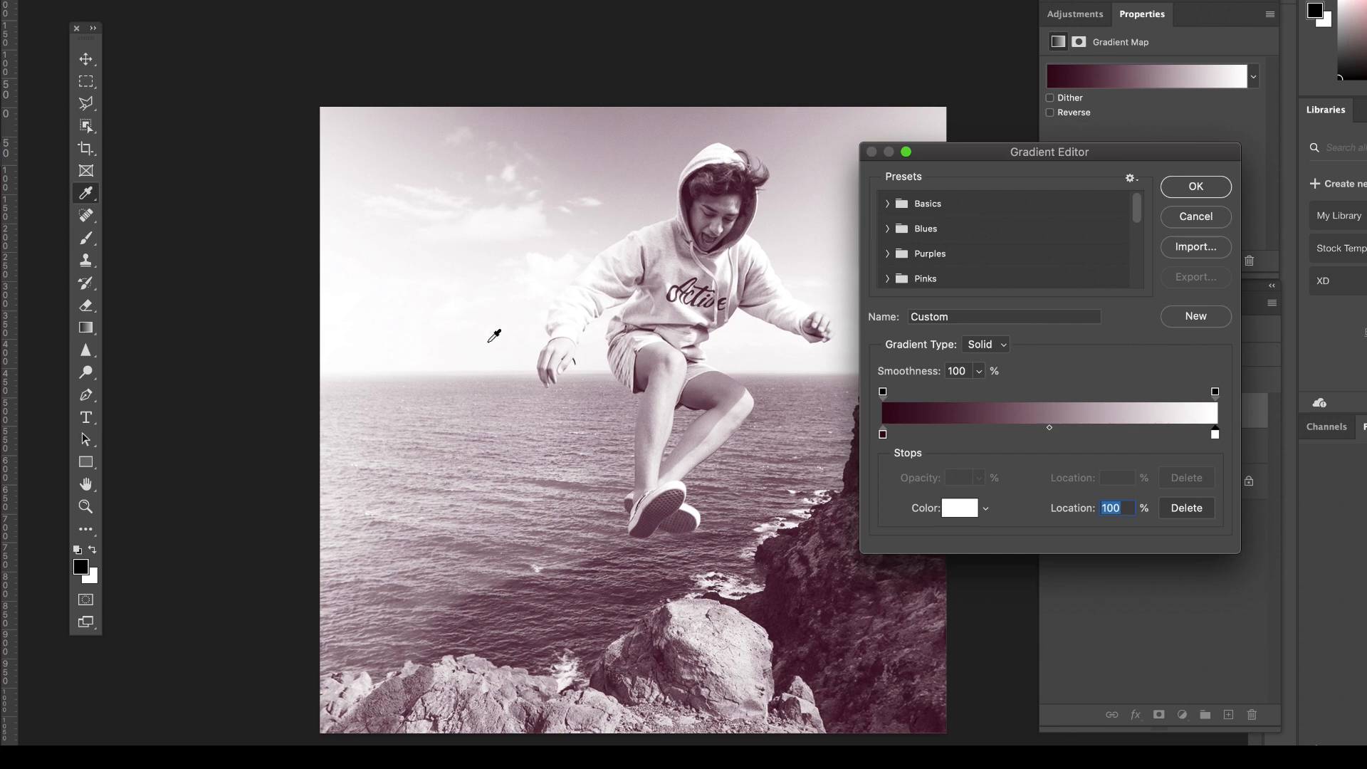
drag(1214, 437, 1220, 434)
click(960, 512)
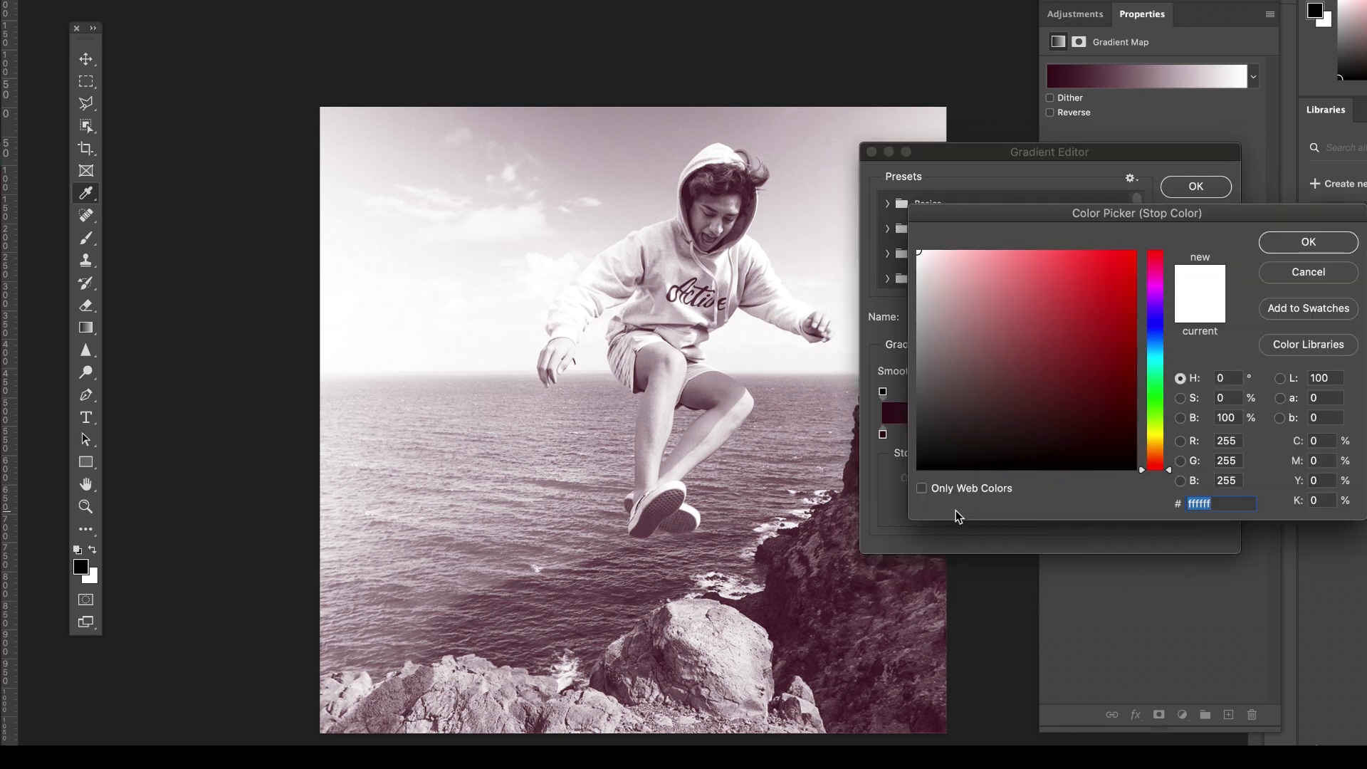
click(1097, 273)
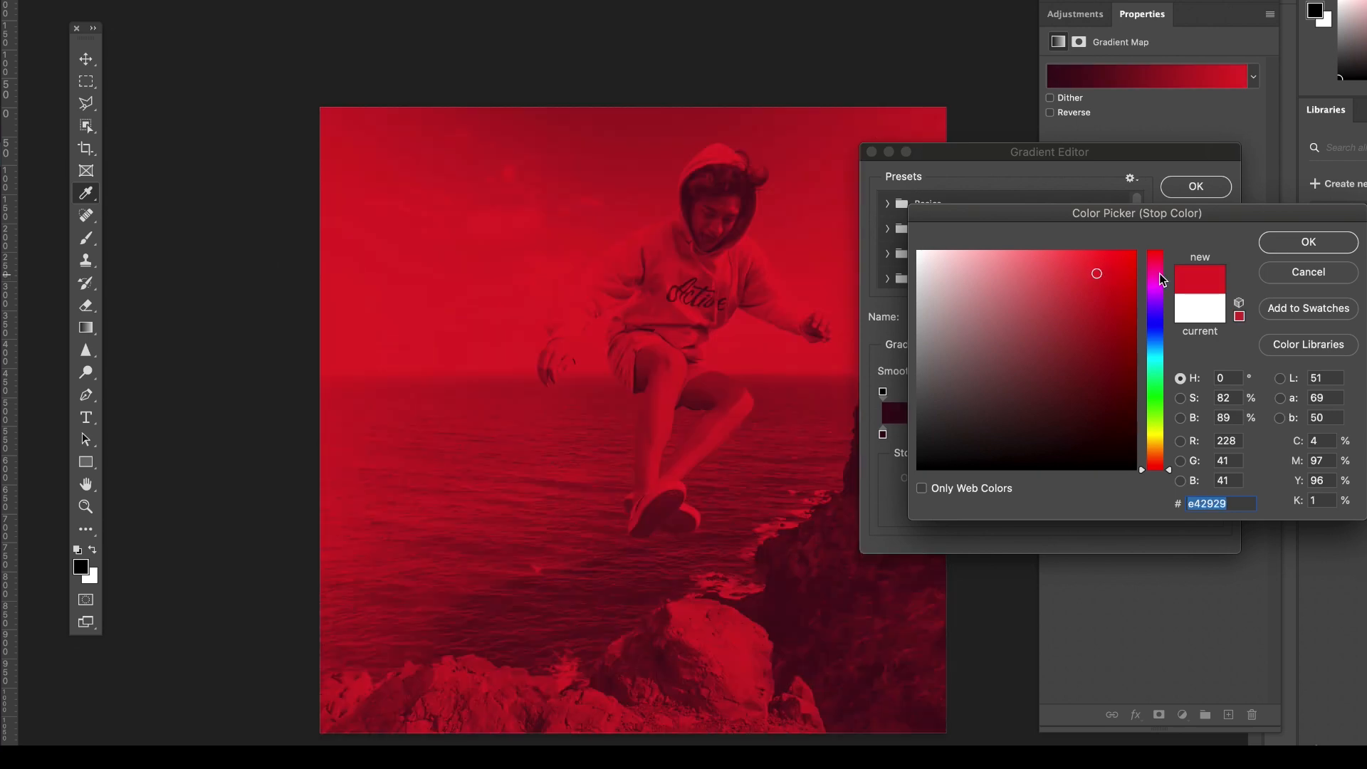
click(1160, 275)
drag(1161, 276, 1162, 285)
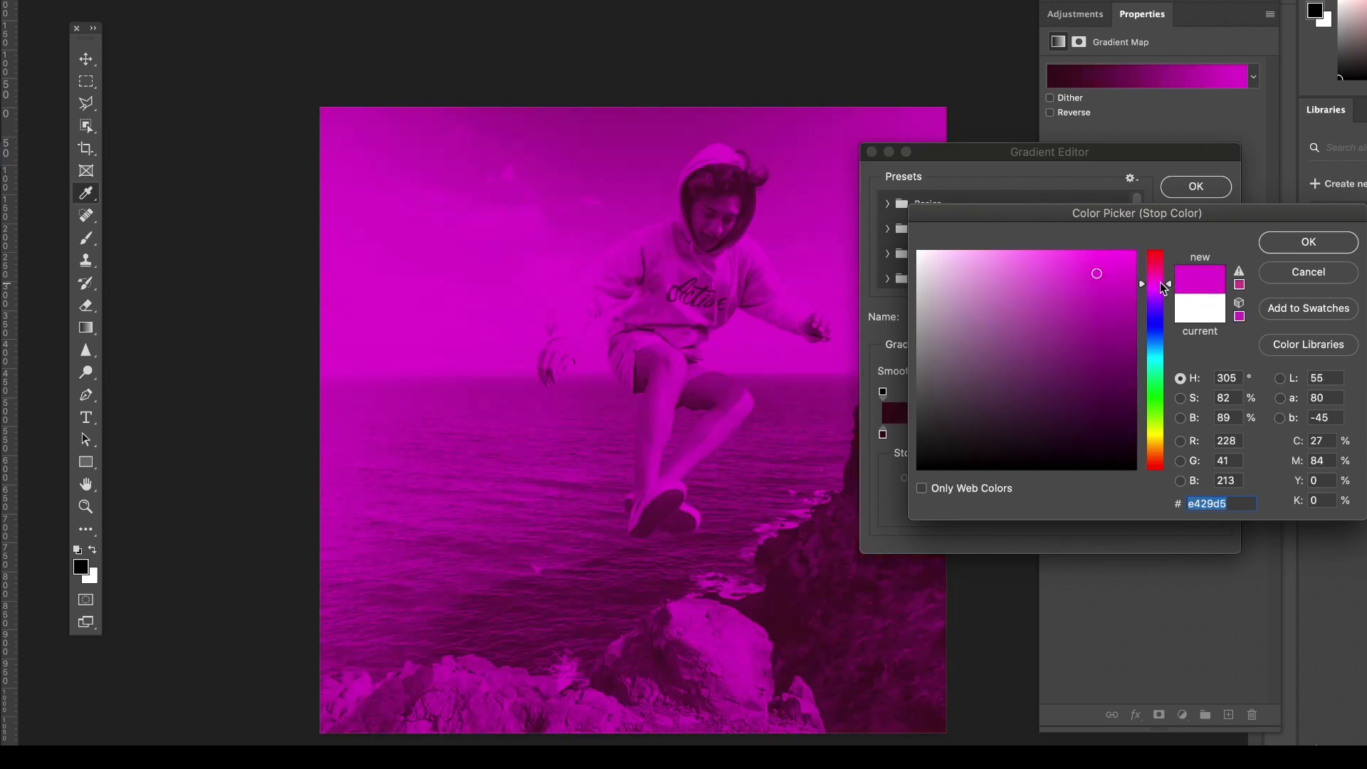
click(1161, 254)
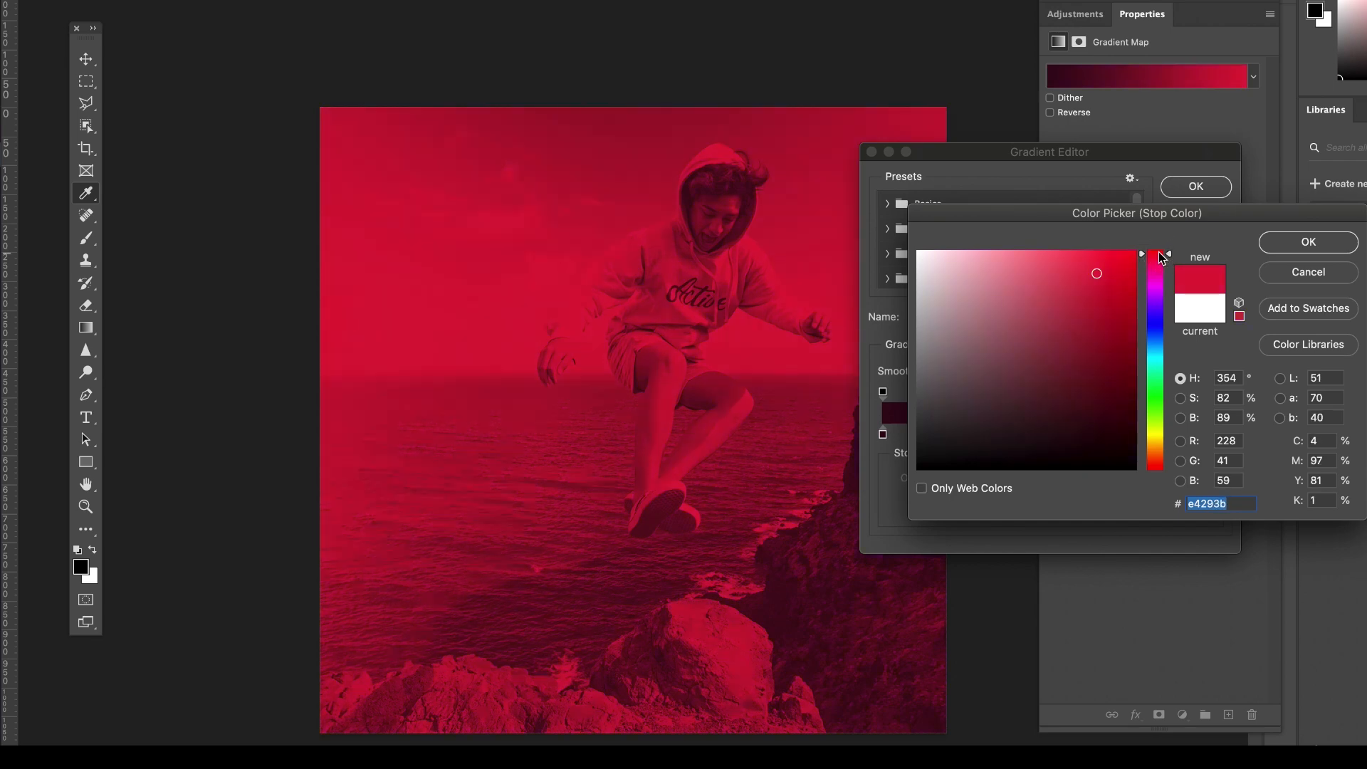
drag(1160, 252, 1161, 266)
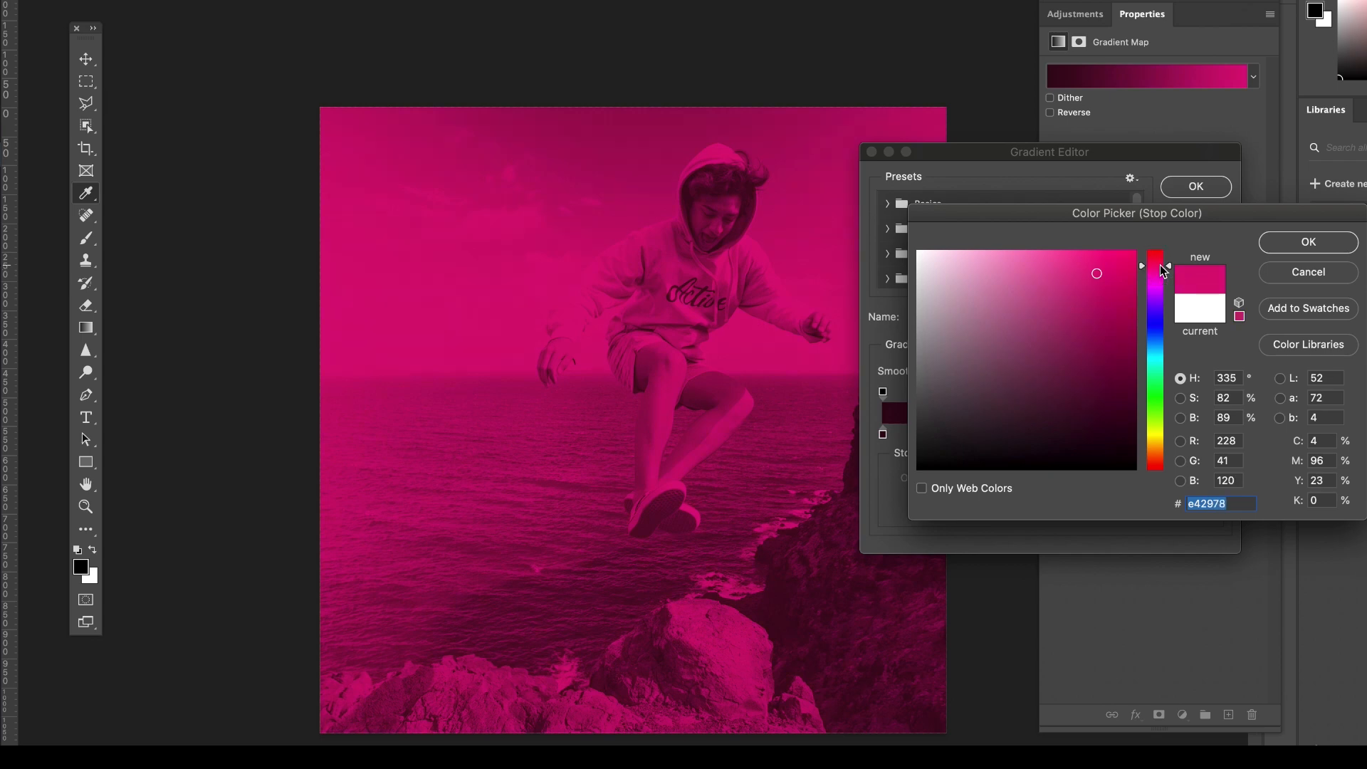
click(1045, 273)
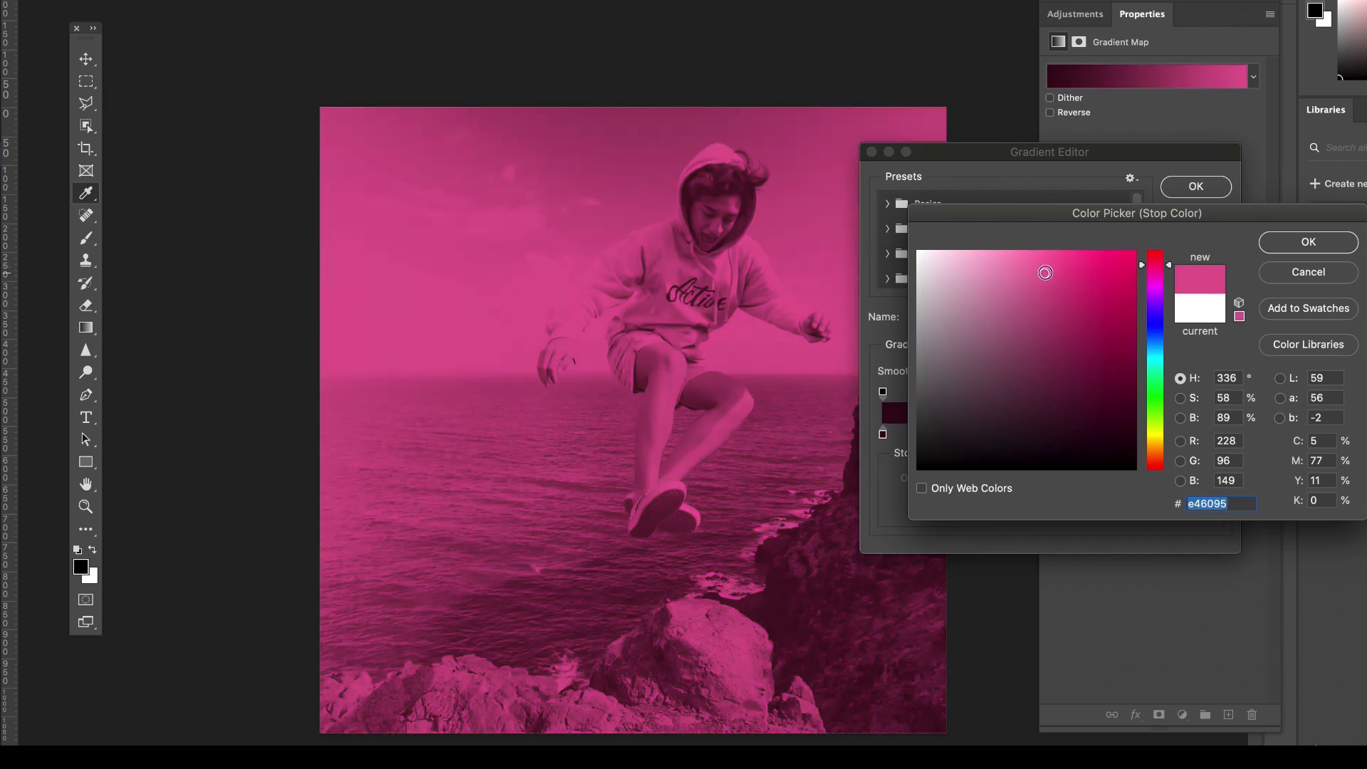
click(1131, 279)
drag(1132, 278, 1133, 274)
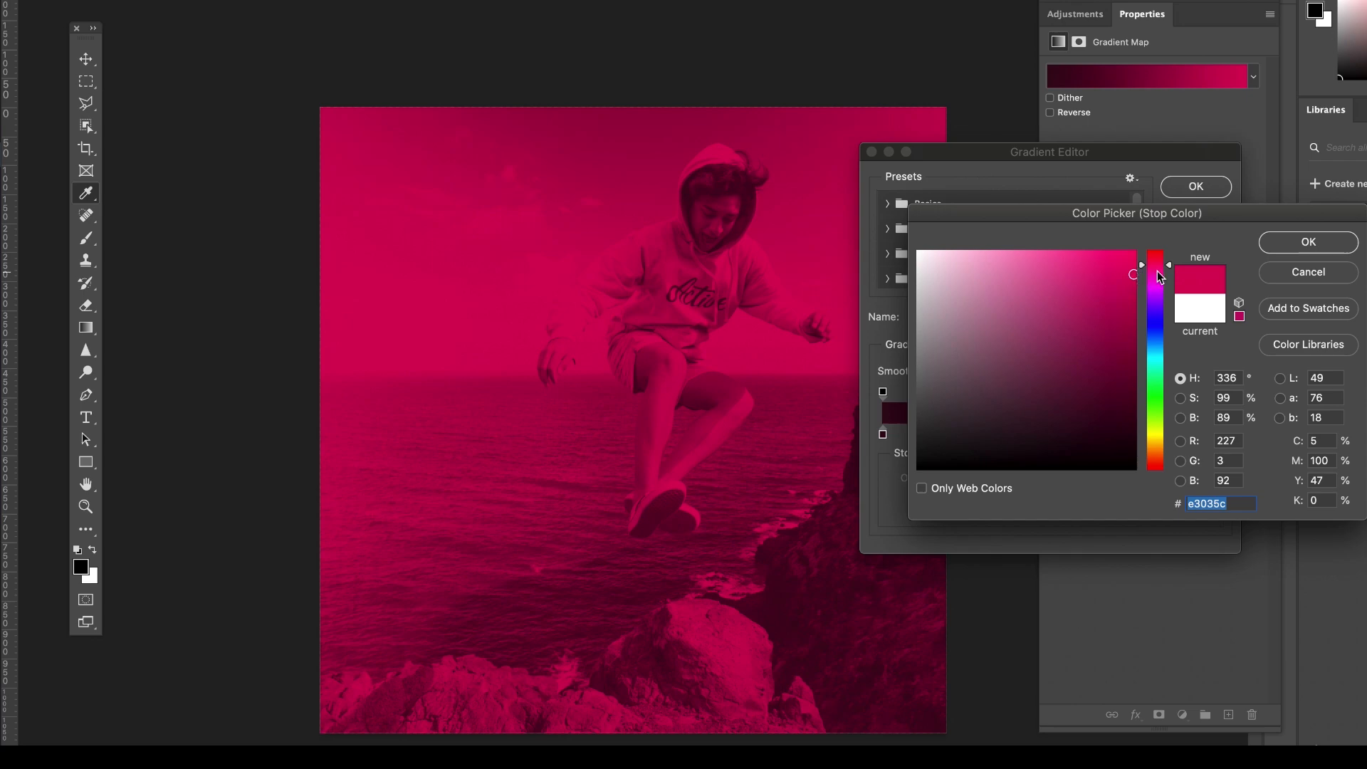
click(1306, 245)
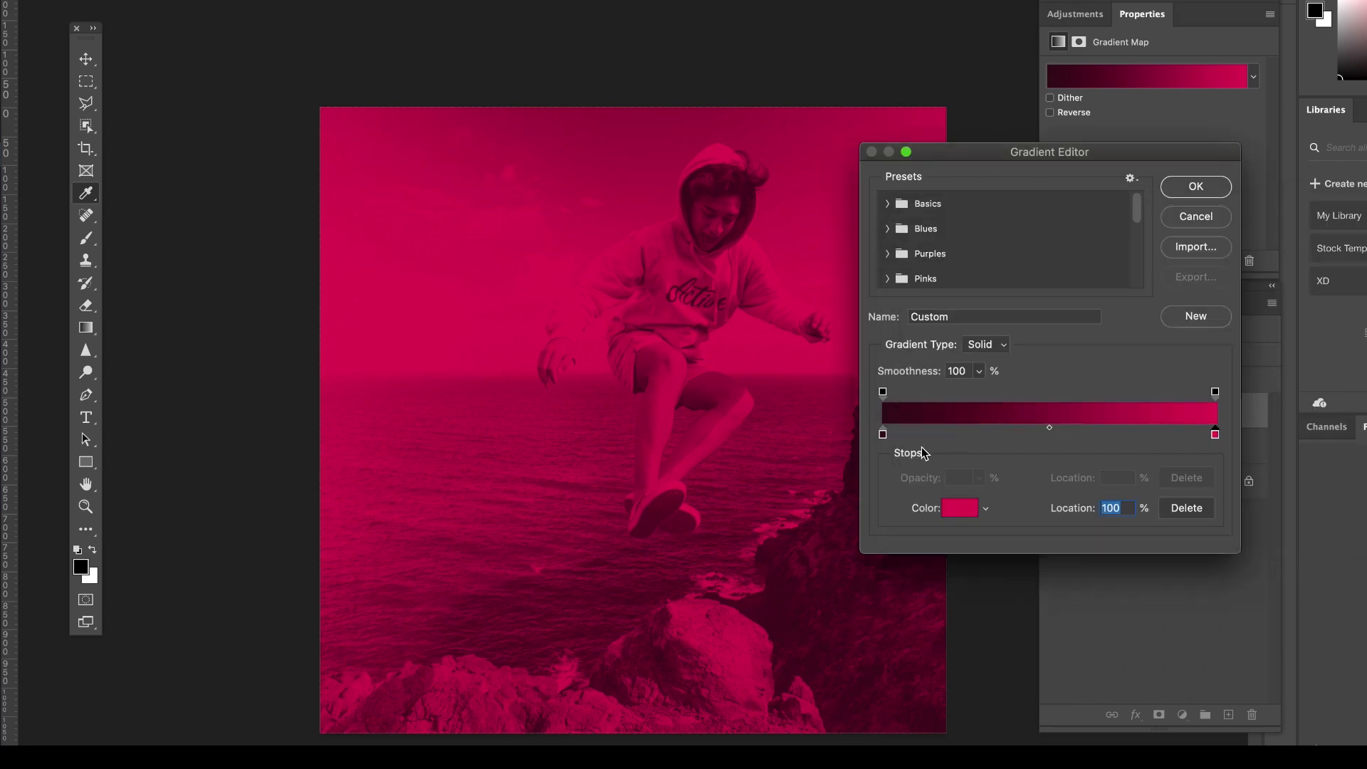
Change the gradient's dark color stop to a more muted, near-black maroon (31121c).
click(882, 435)
click(959, 508)
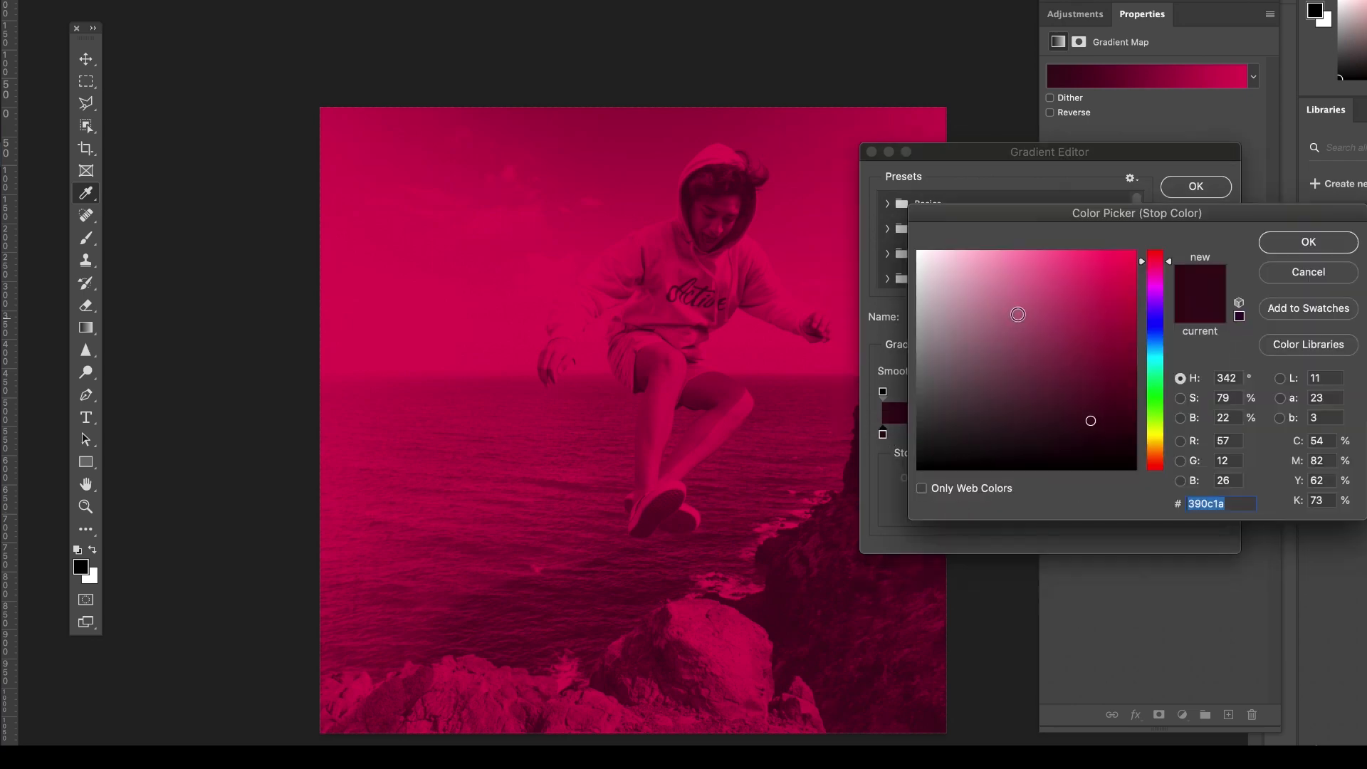
click(1094, 330)
click(1038, 430)
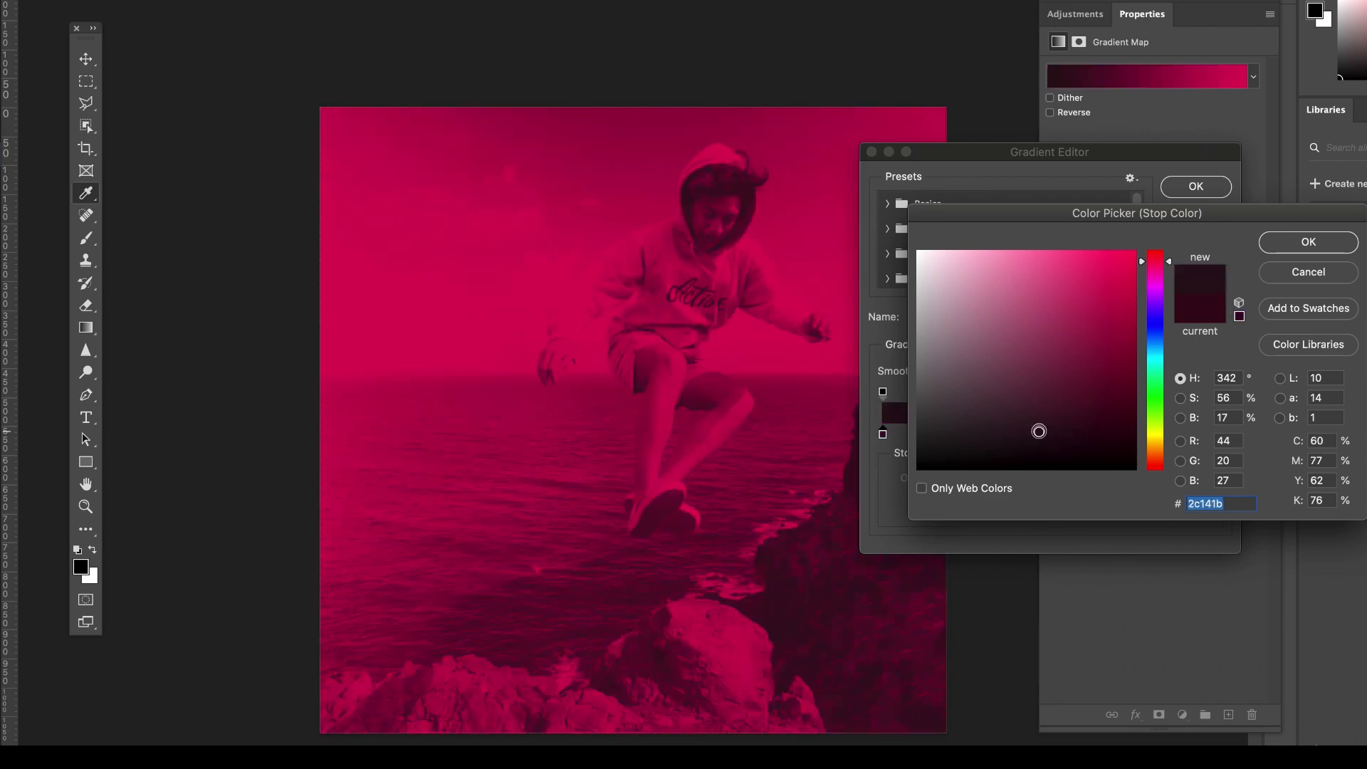
click(1028, 449)
click(1055, 427)
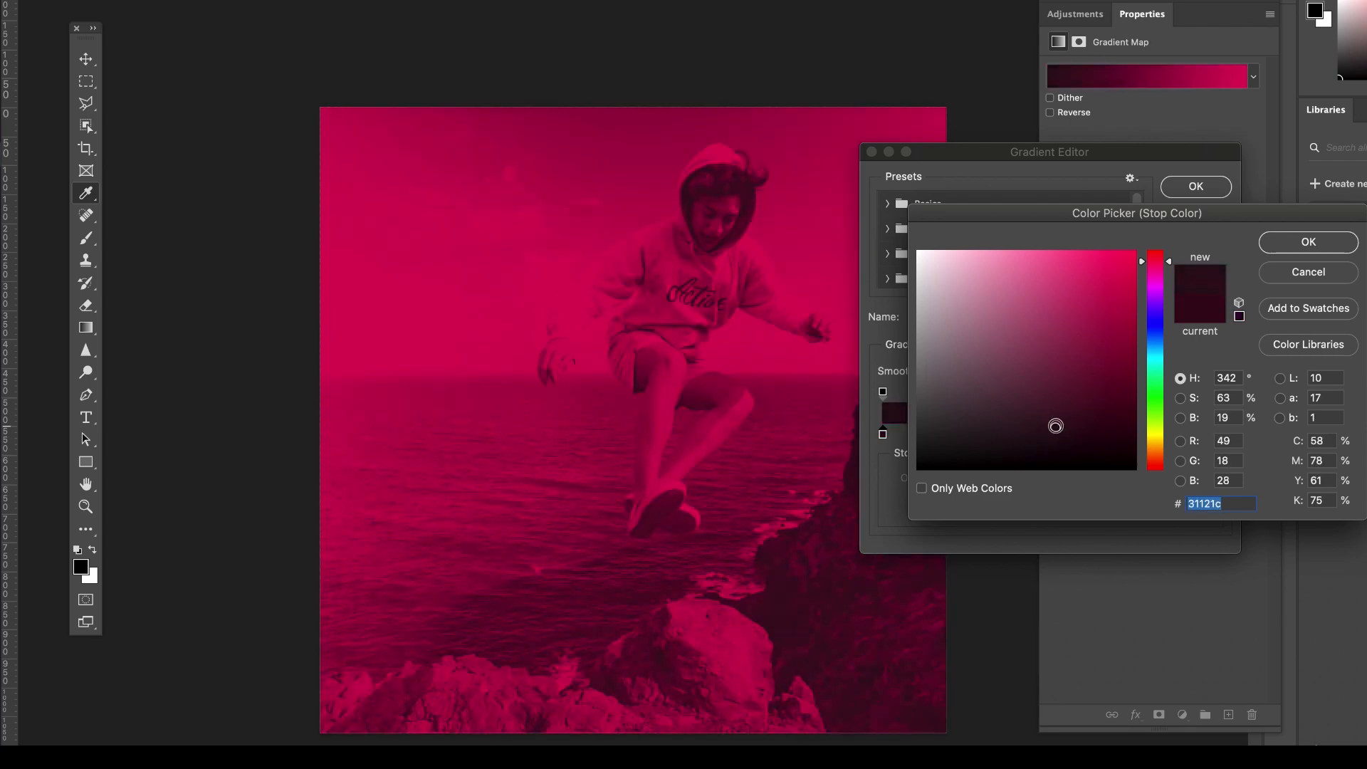
click(1298, 244)
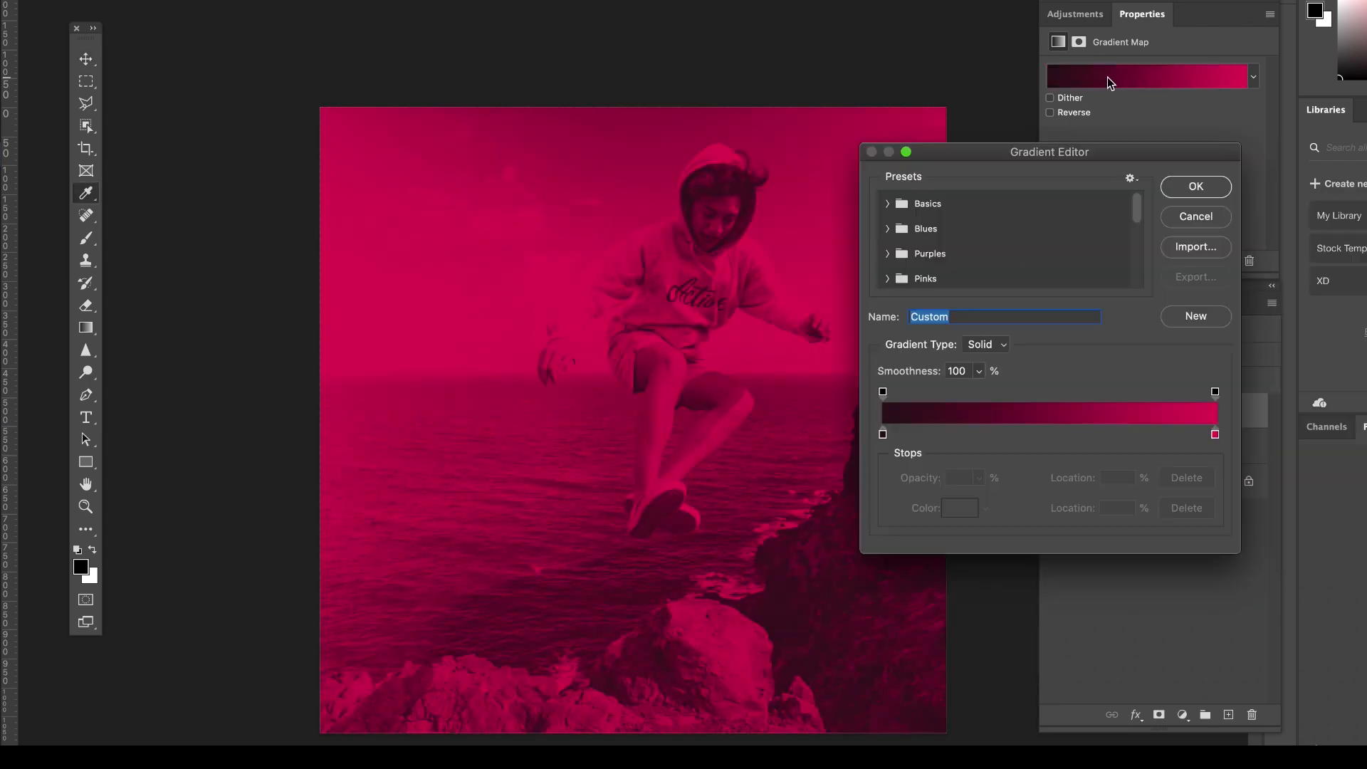
Shift the gradient's dark color stop to a dark bluish purple and apply the edited gradient.
click(883, 436)
click(959, 507)
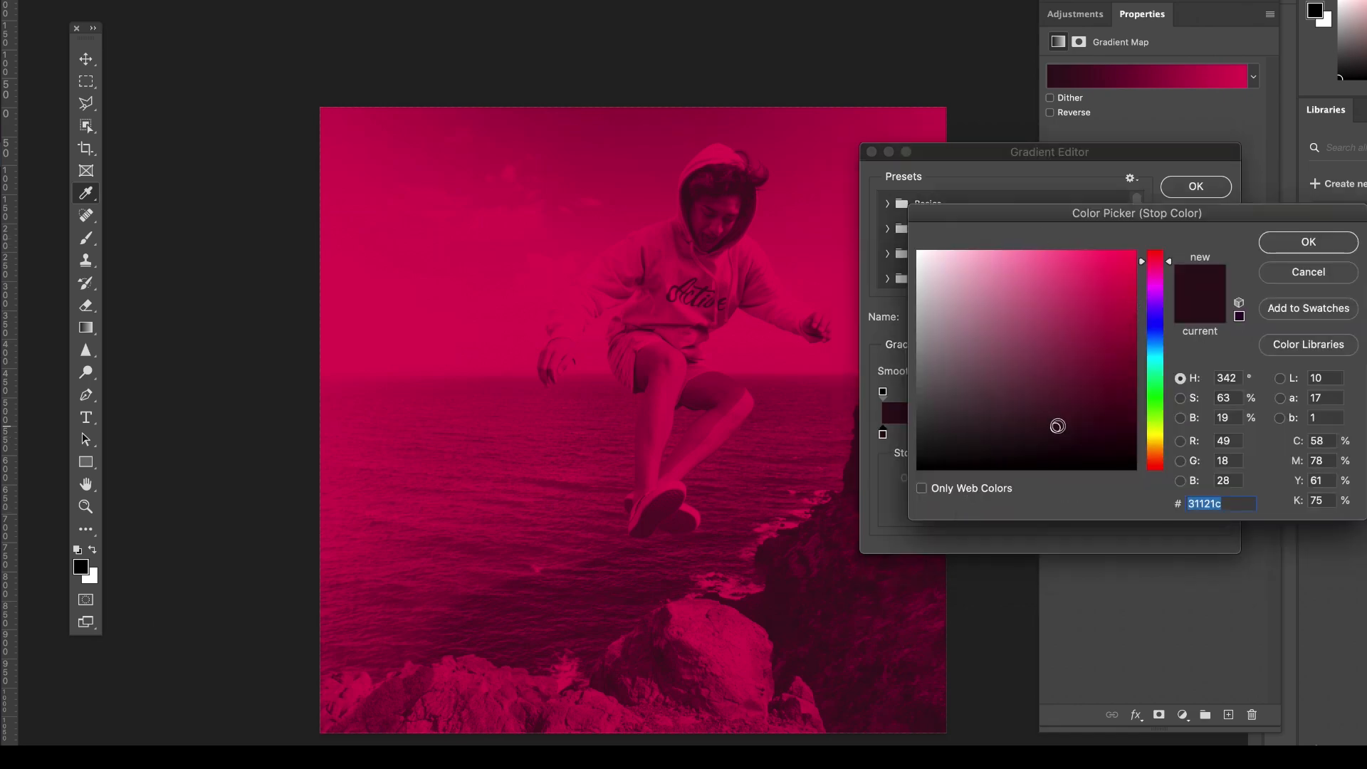
drag(1170, 266, 1167, 327)
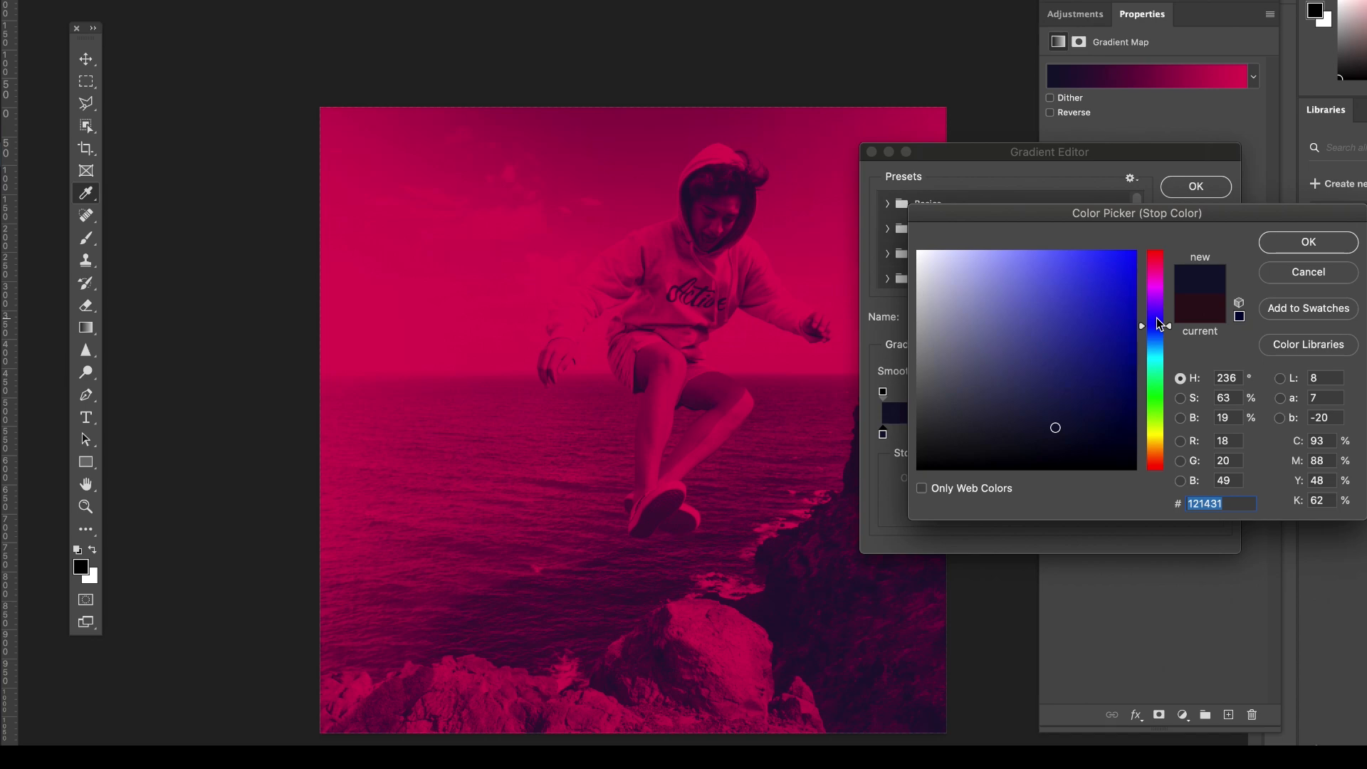
drag(1066, 401, 1069, 407)
key(Return)
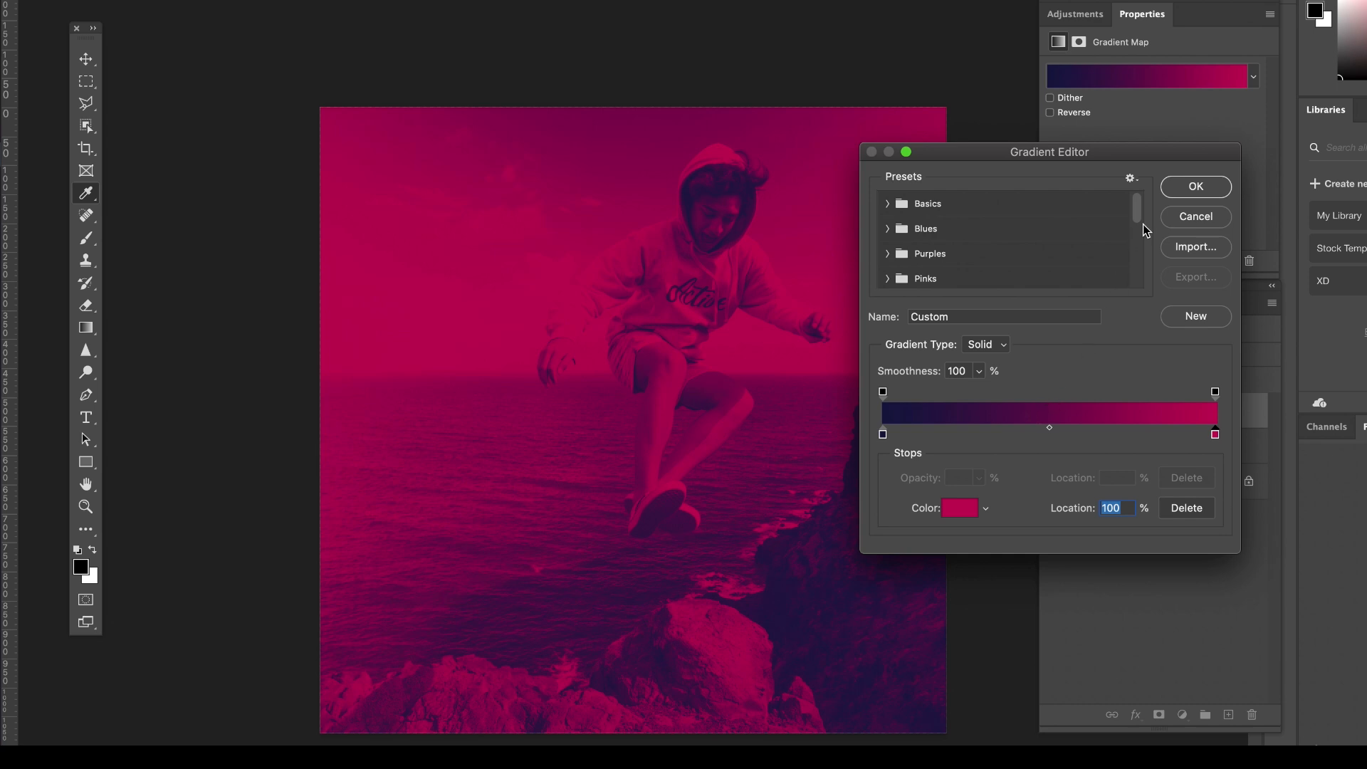
key(Return)
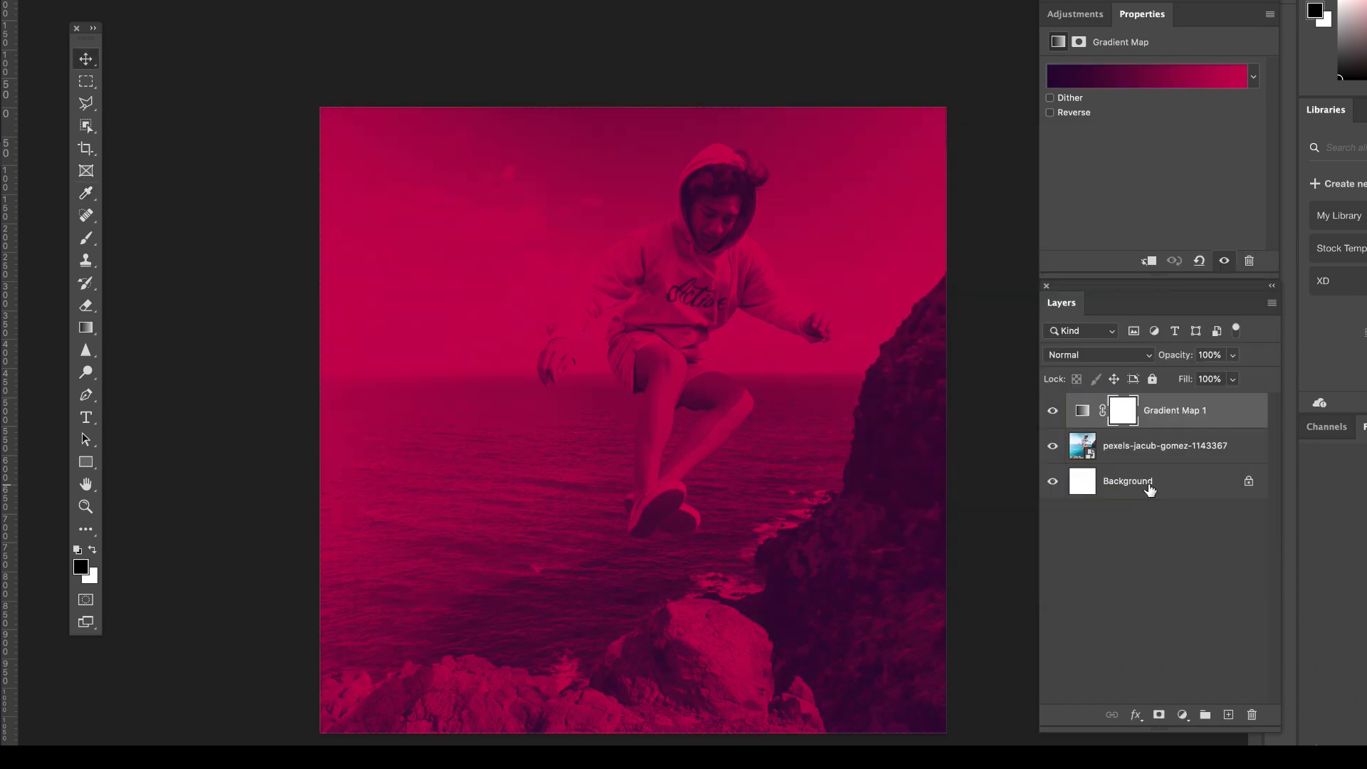
Add a Brightness/Contrast adjustment layer on top with brightness -14 and contrast 53.
click(1077, 14)
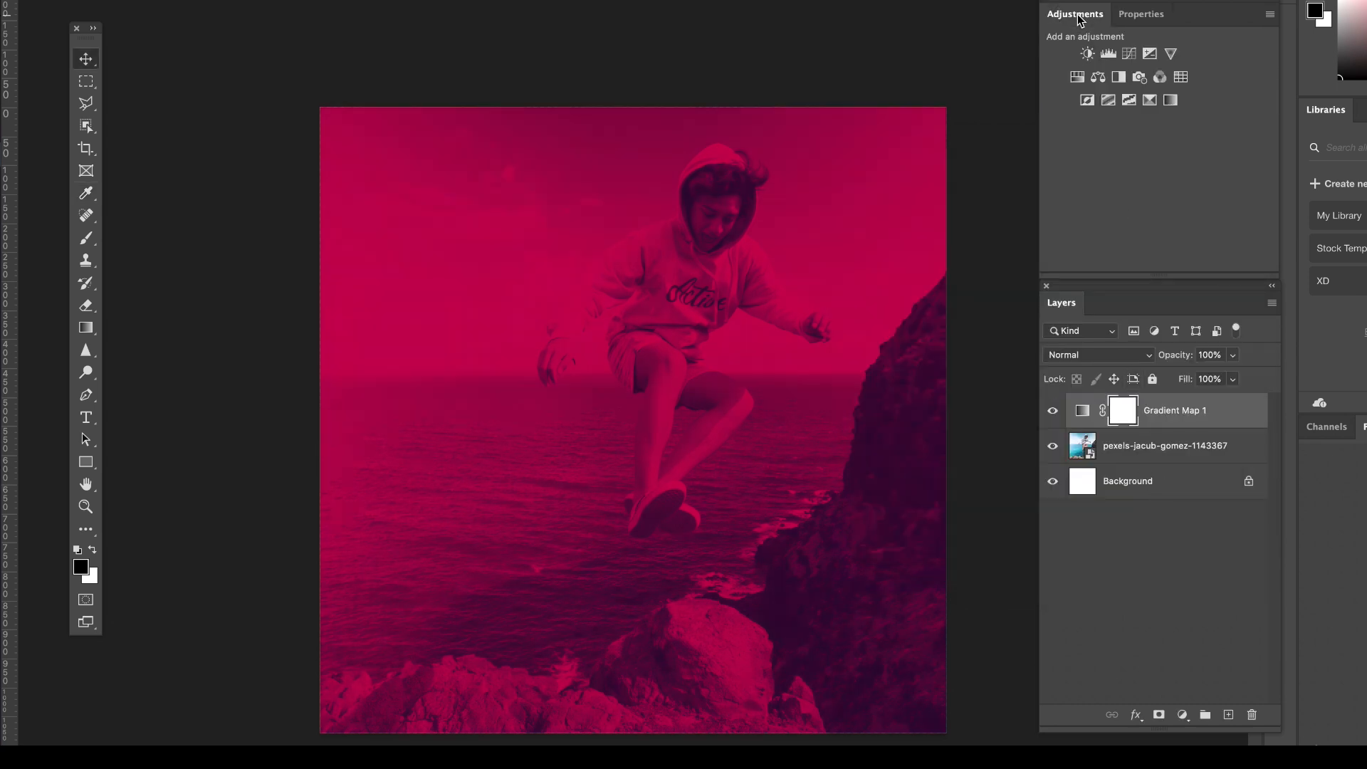
click(1088, 54)
mouse_move(1155, 116)
mouse_down()
mouse_move(1165, 121)
mouse_move(1135, 120)
mouse_move(1197, 121)
mouse_move(1143, 122)
mouse_up()
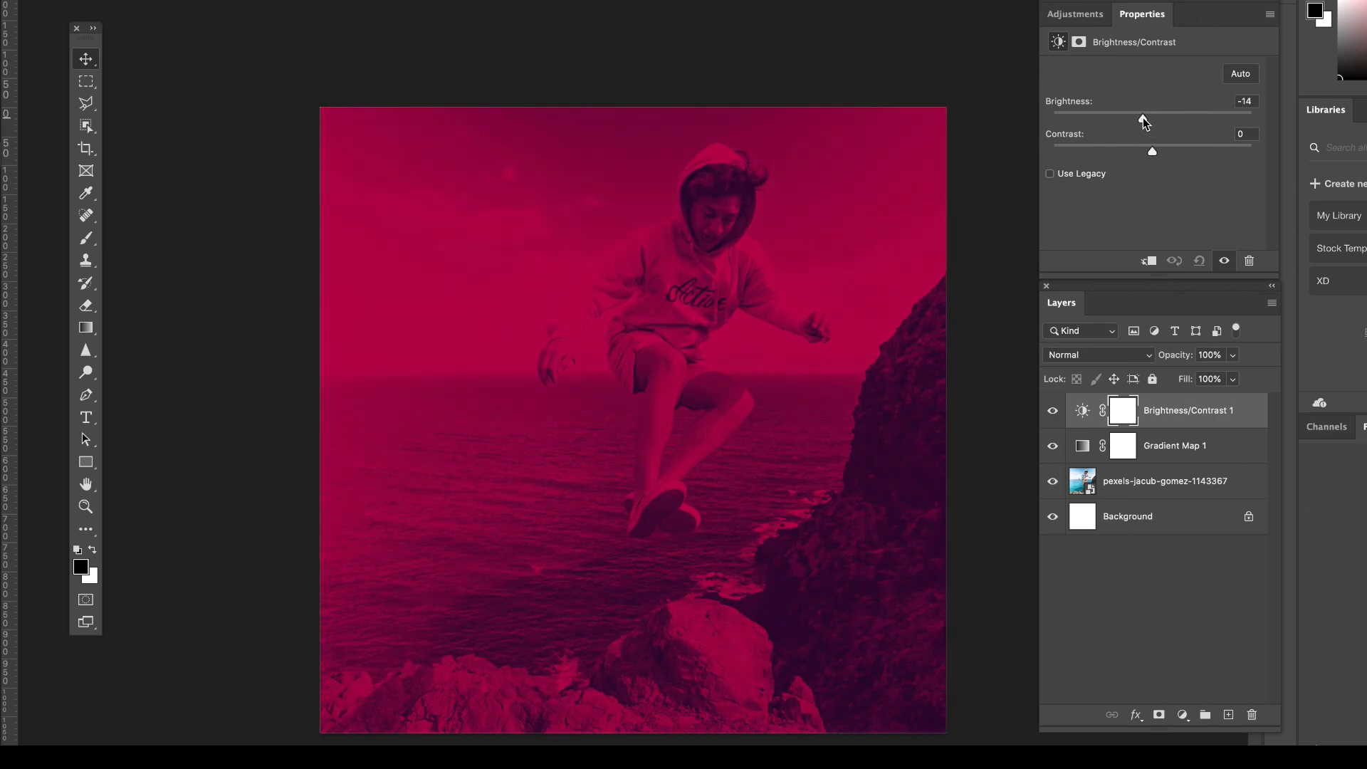
drag(1146, 116, 1209, 165)
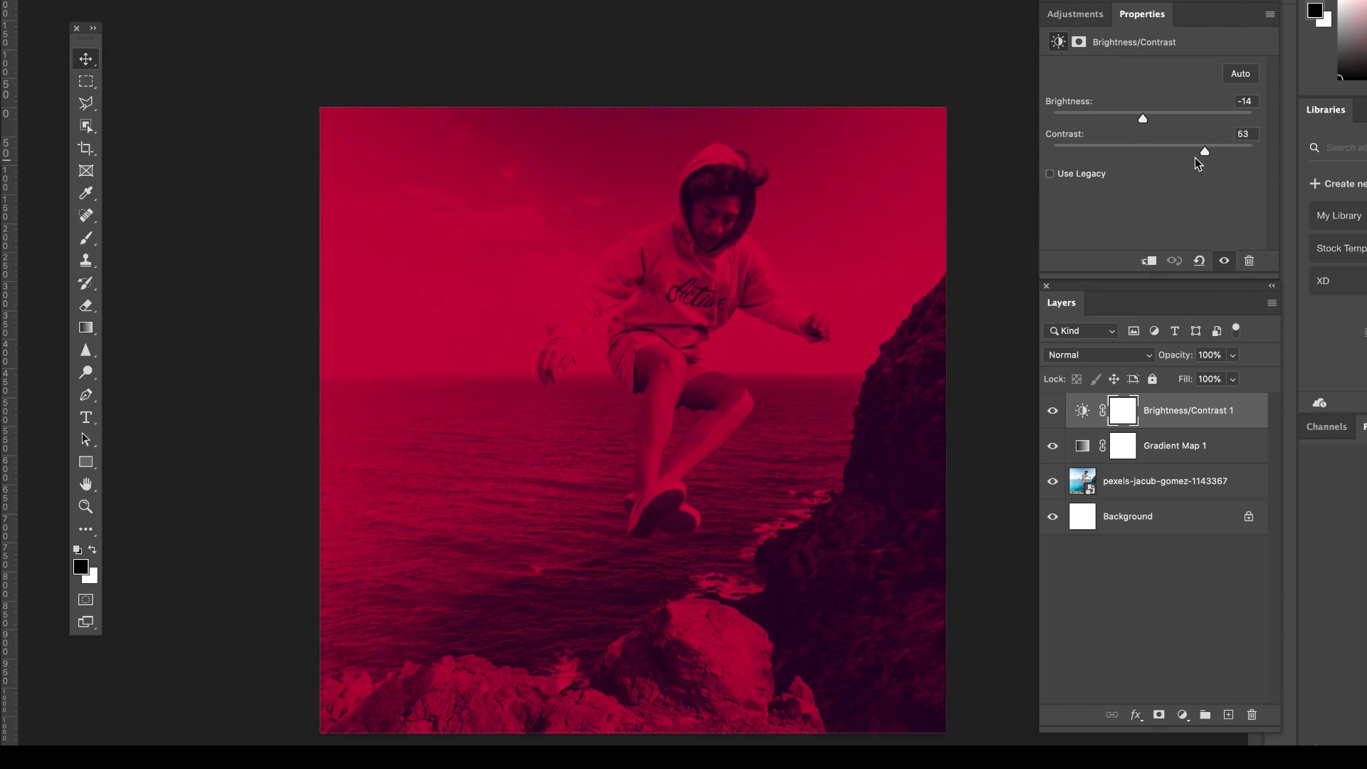
Add the three-line text "These words pop" directly above the photo layer and place it over the sea at about X 127, Y 467 px.
click(1146, 484)
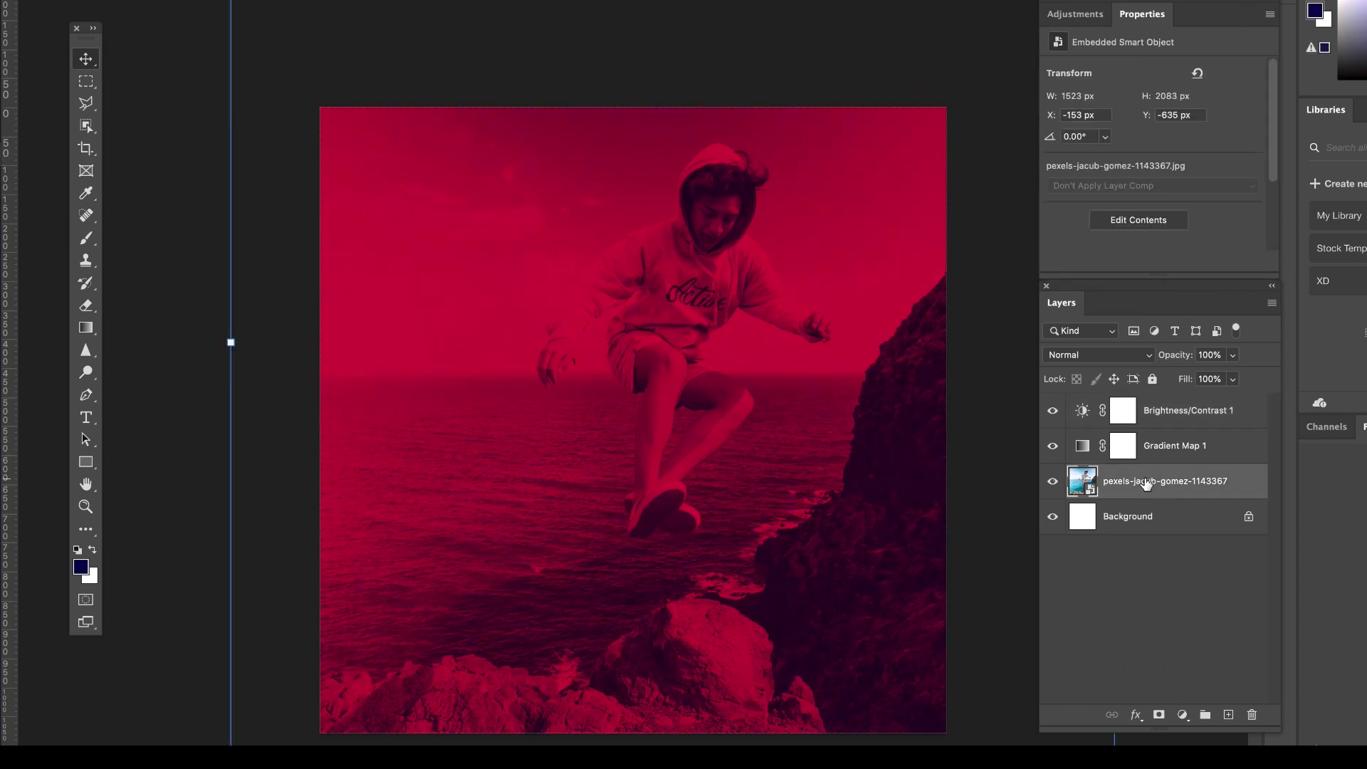
click(86, 421)
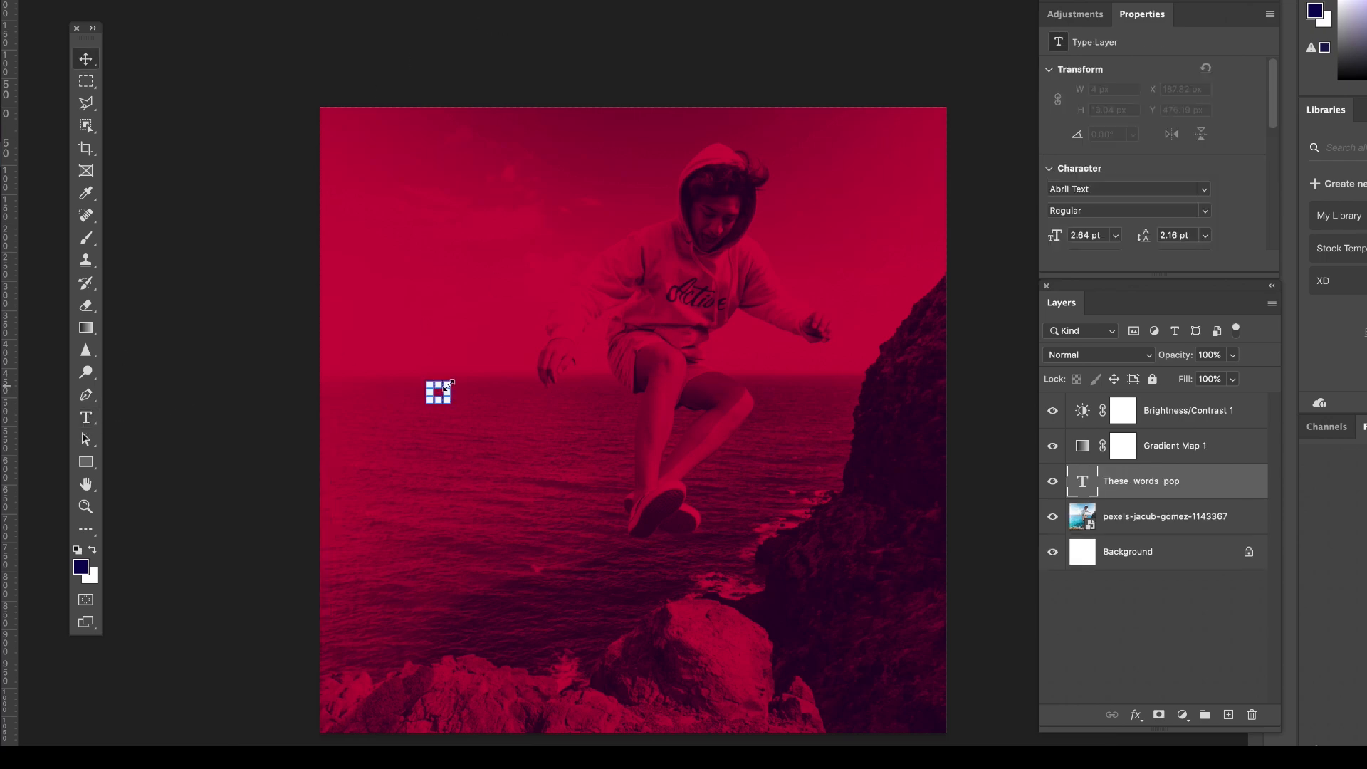
drag(450, 384, 626, 213)
drag(543, 286, 509, 441)
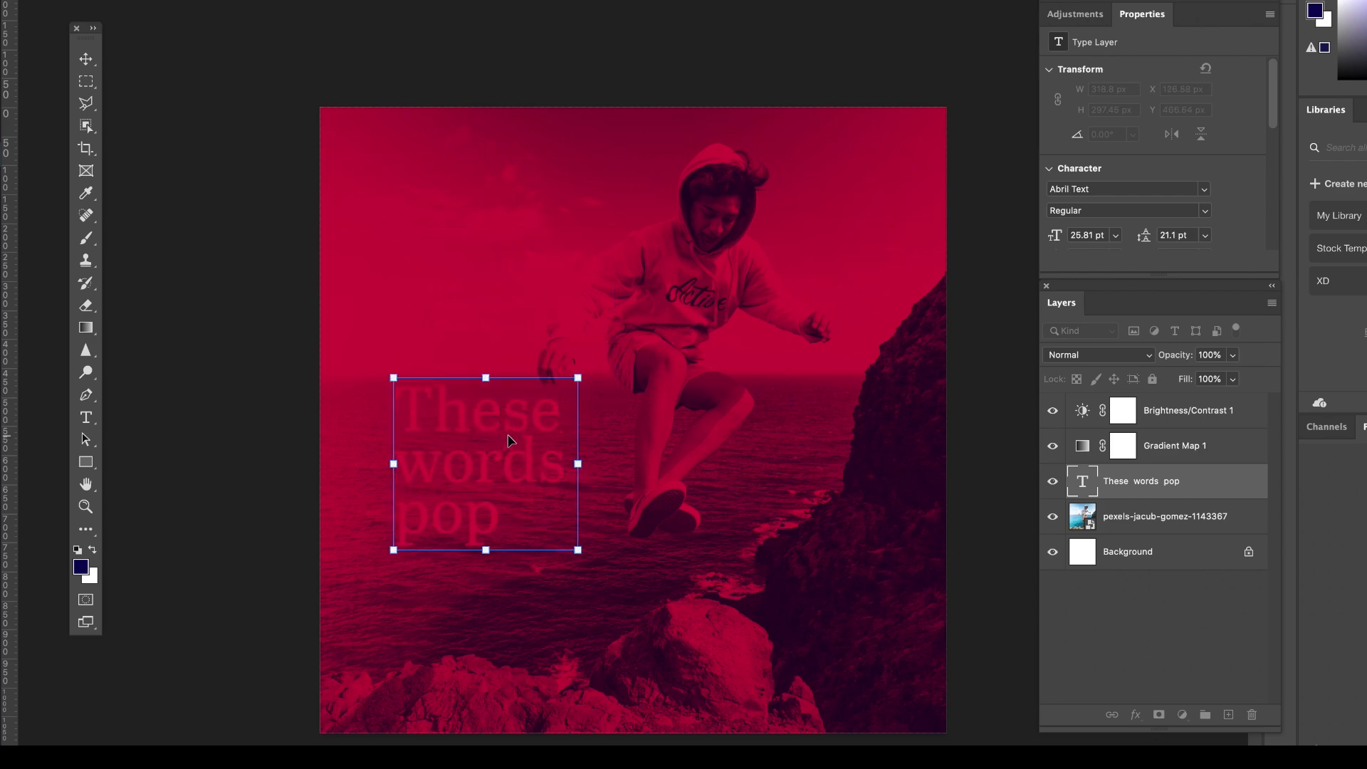
key(Return)
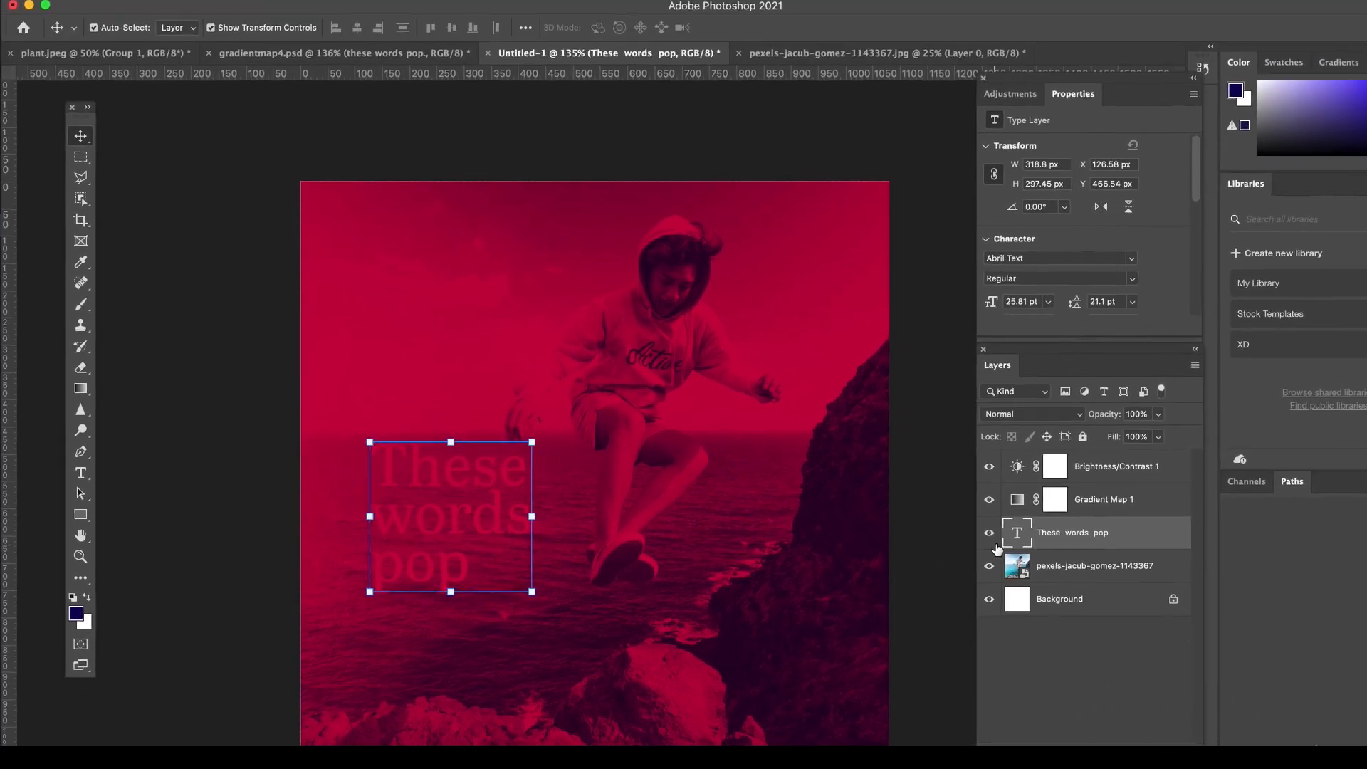
Set the "These words pop" text color to white (ffffff), then reselect all of its text for editing.
double_click(1017, 533)
click(669, 28)
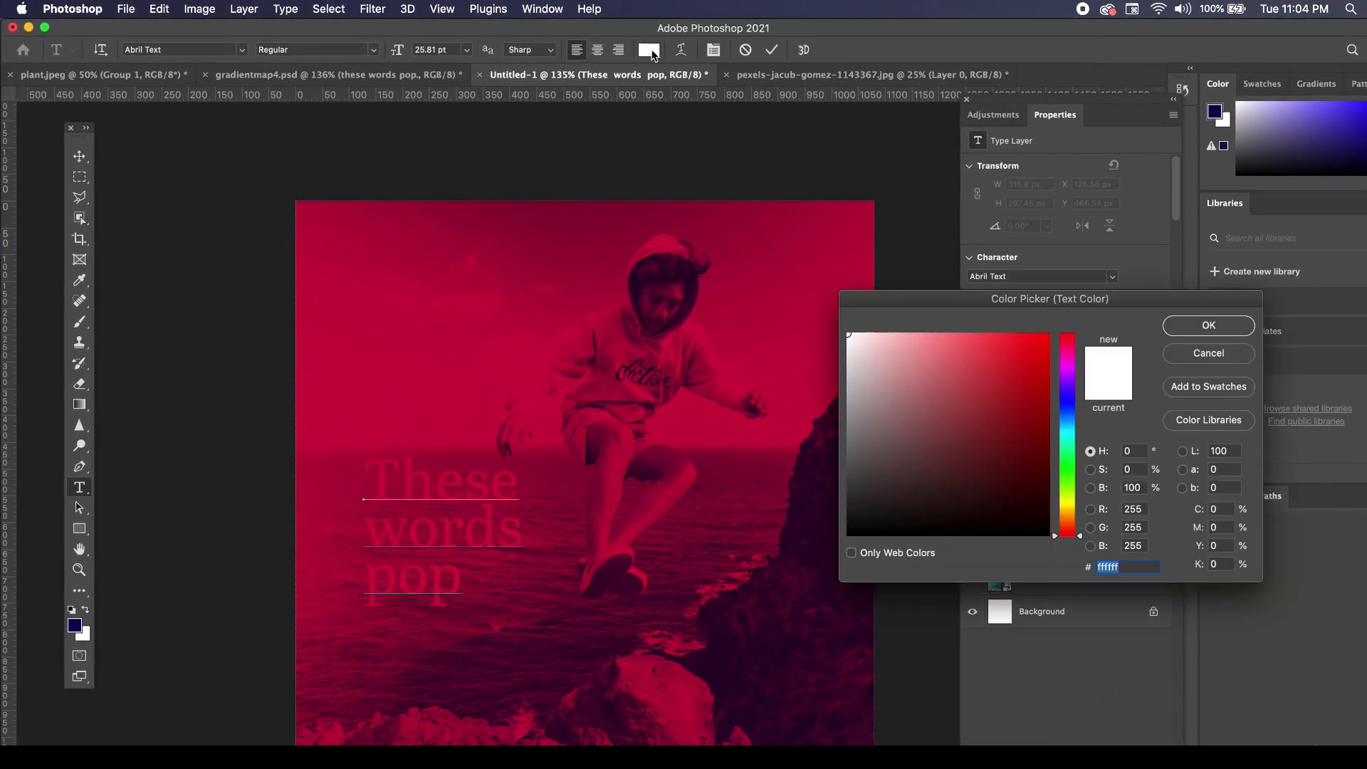
click(1209, 324)
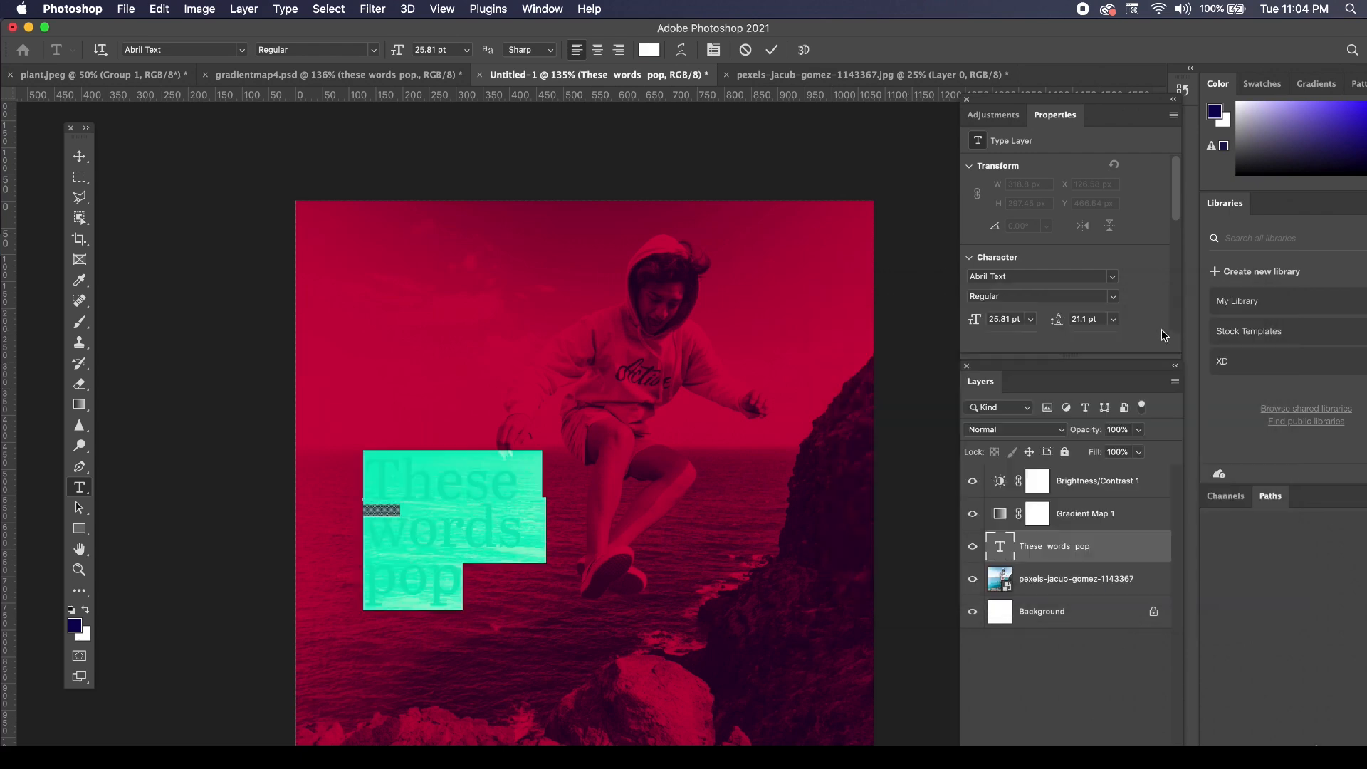
click(79, 156)
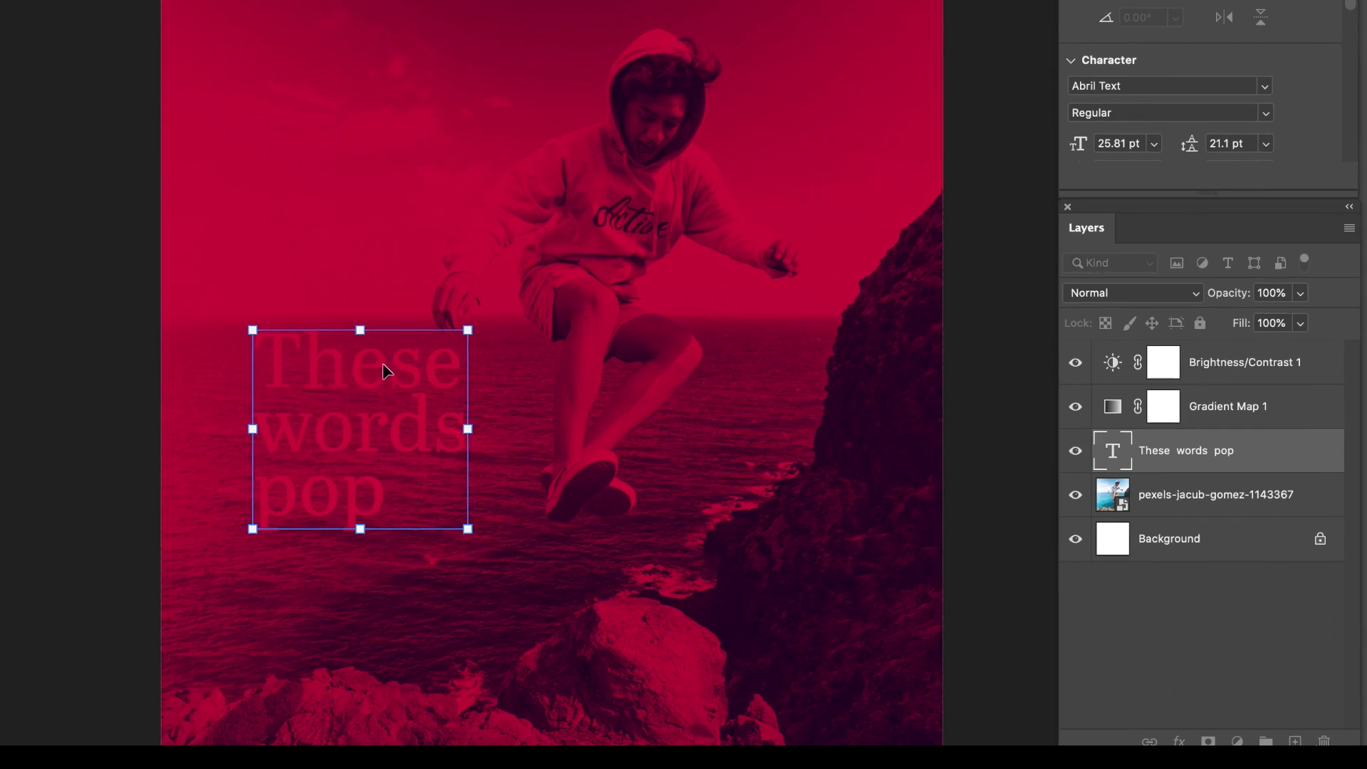
double_click(1112, 455)
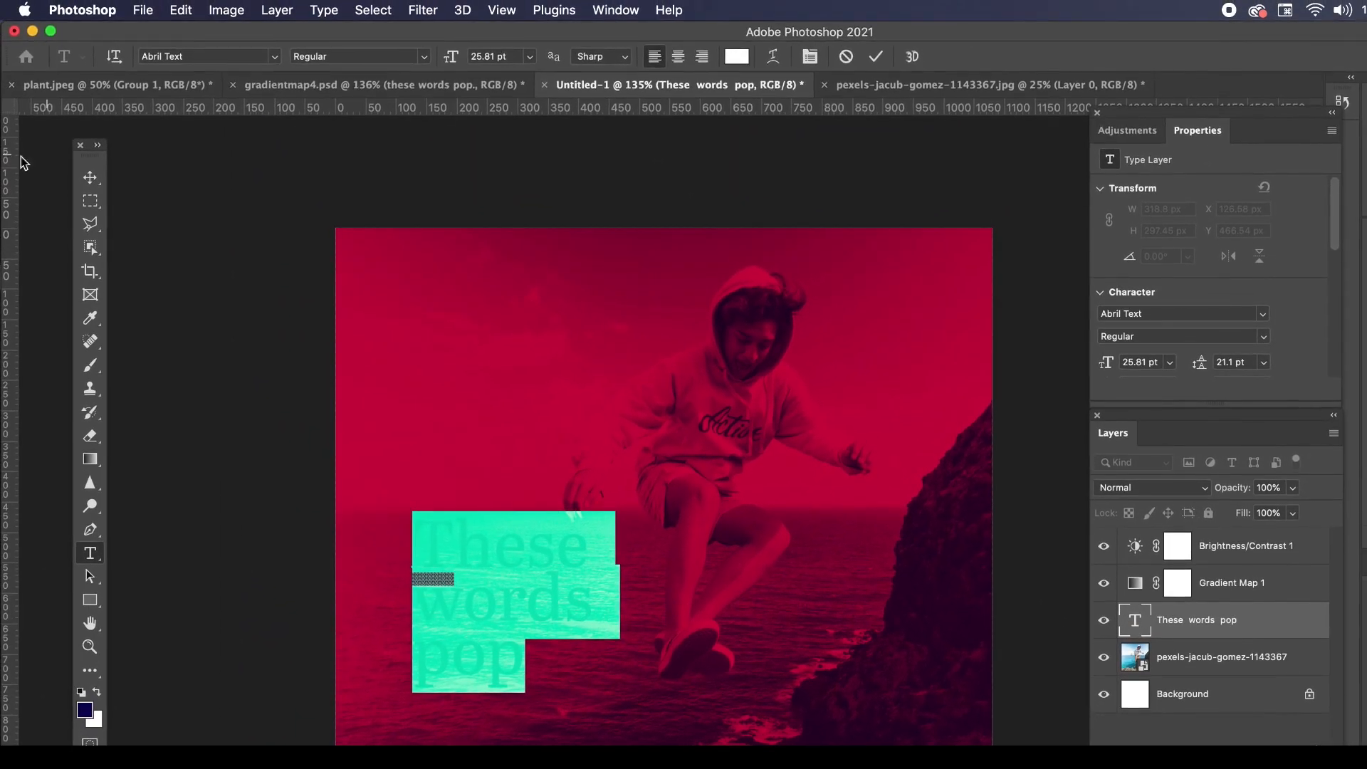
Move the "These words pop" text layer to the top of the layer stack, above Brightness/Contrast 1.
click(89, 177)
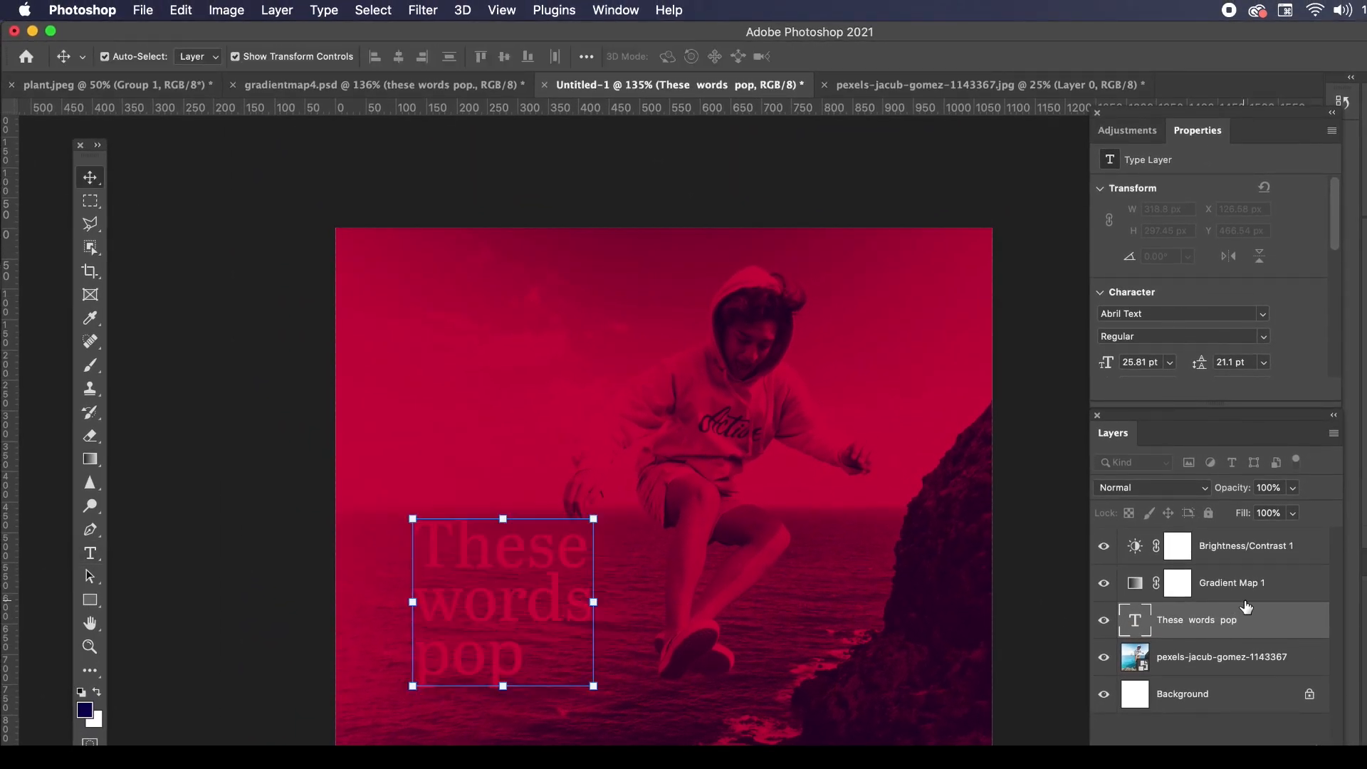
drag(1178, 634, 1175, 543)
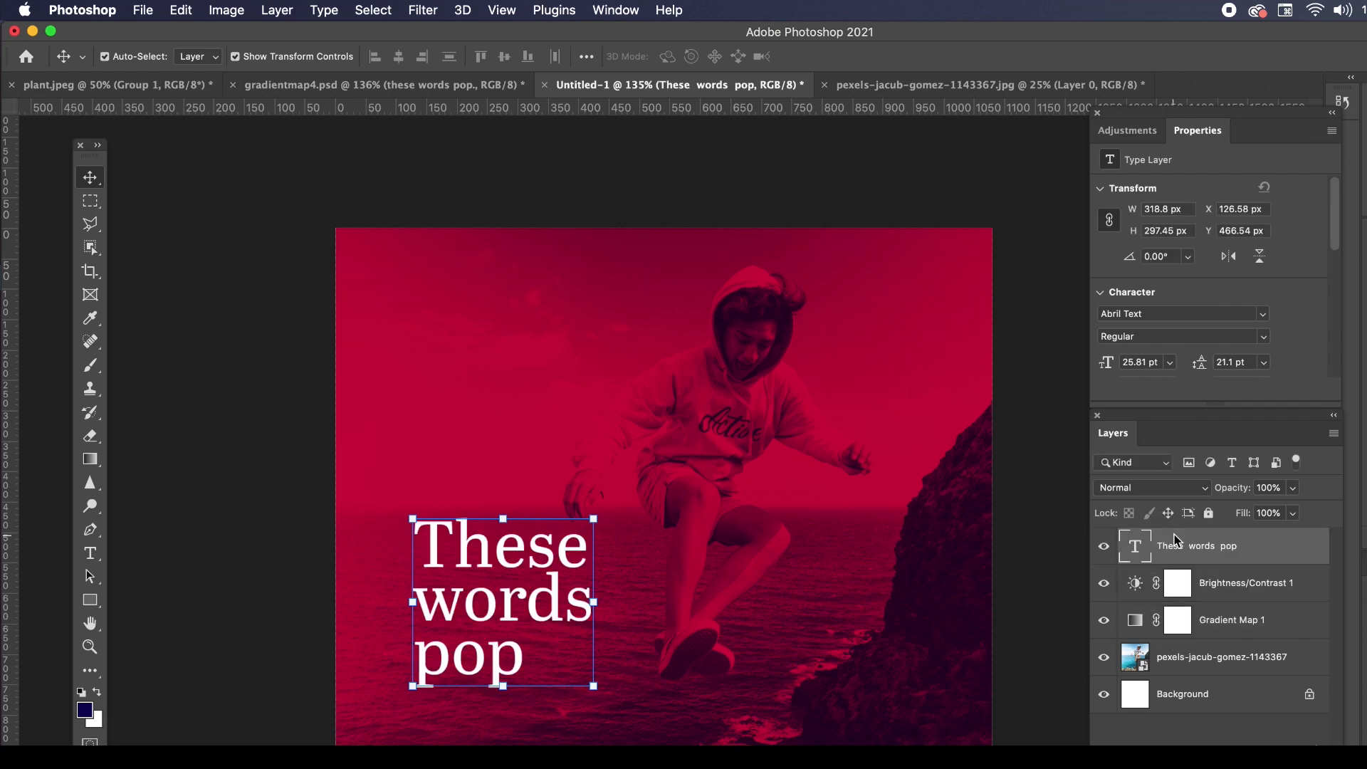
double_click(1137, 552)
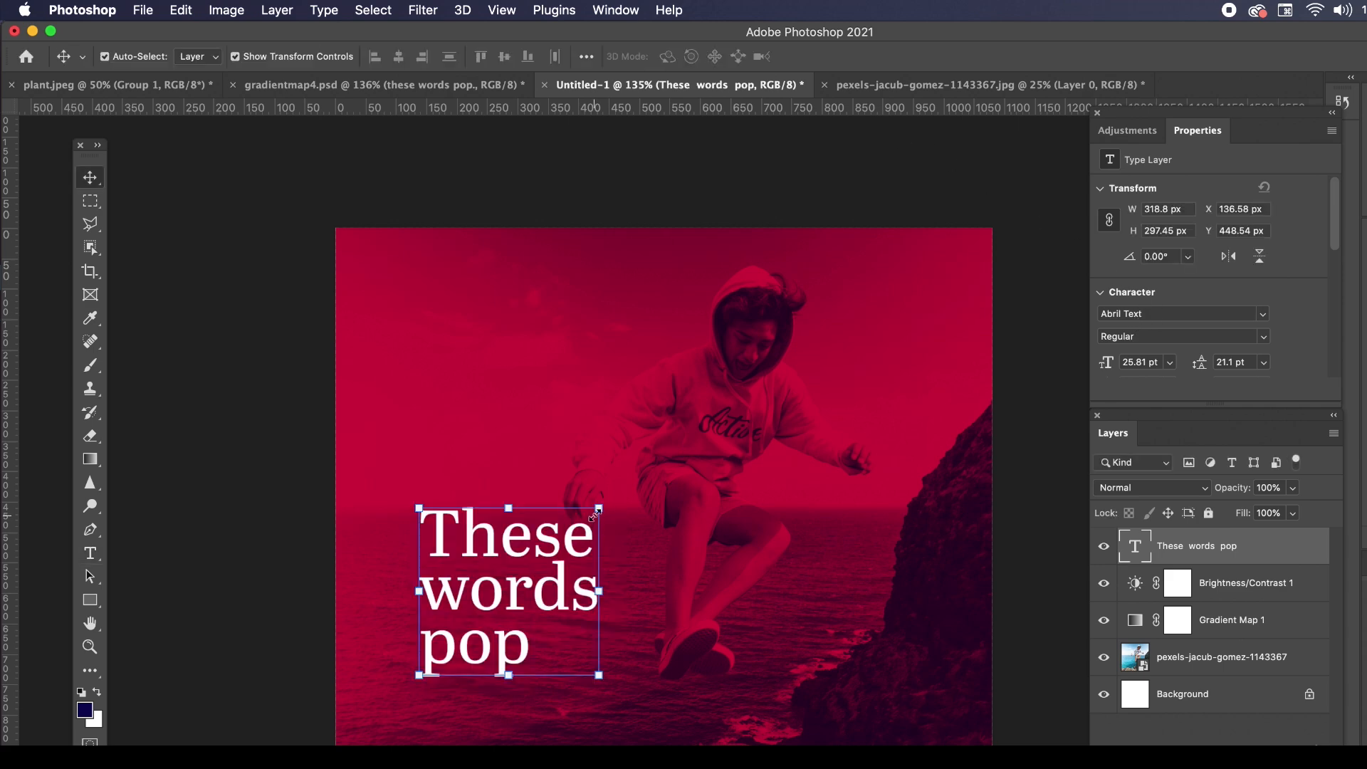
Scale the "These words pop" text up proportionally from its upper-right corner to about 374 by 349 px.
click(604, 504)
drag(597, 515, 648, 483)
key(Escape)
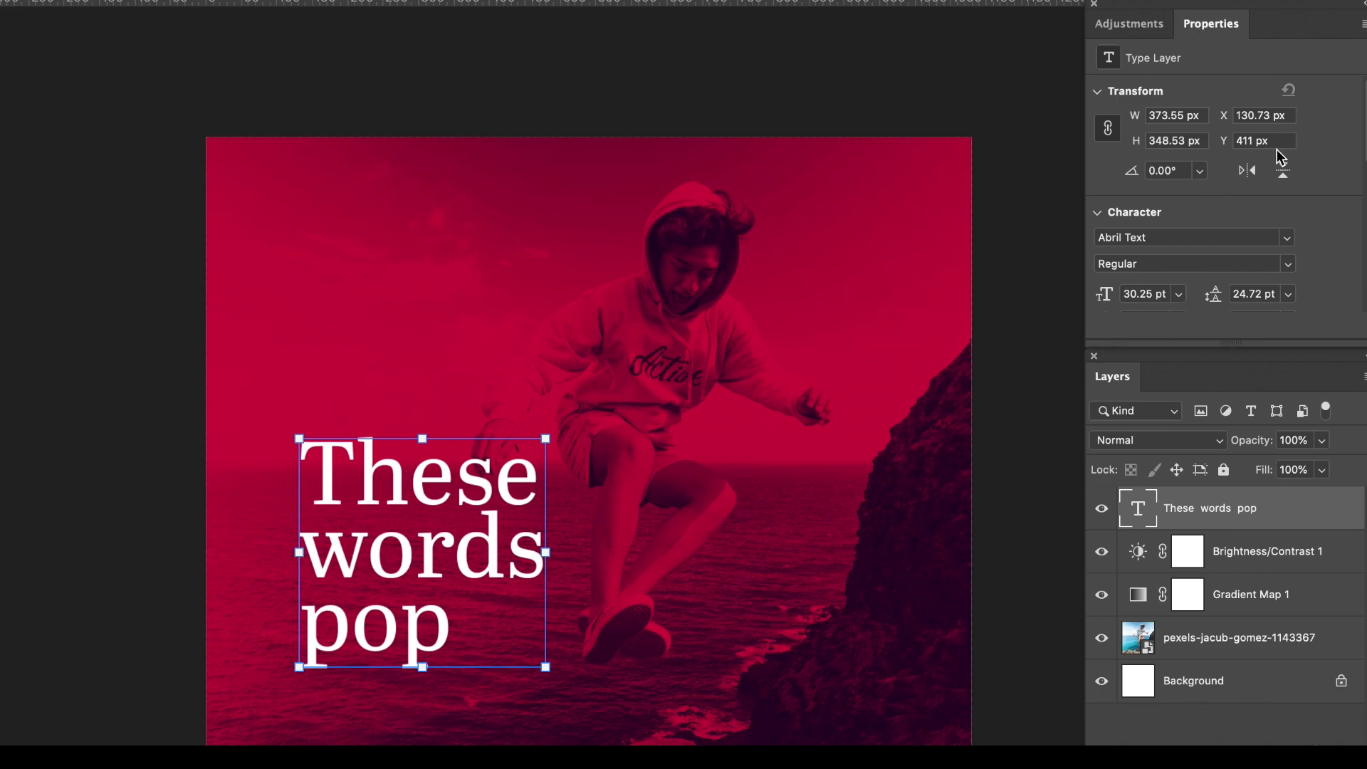
Set the leading of the "These words pop" text to 26 pt.
scroll(1268, 237, down, 3)
scroll(1266, 191, up, 1)
click(1260, 166)
text(2)
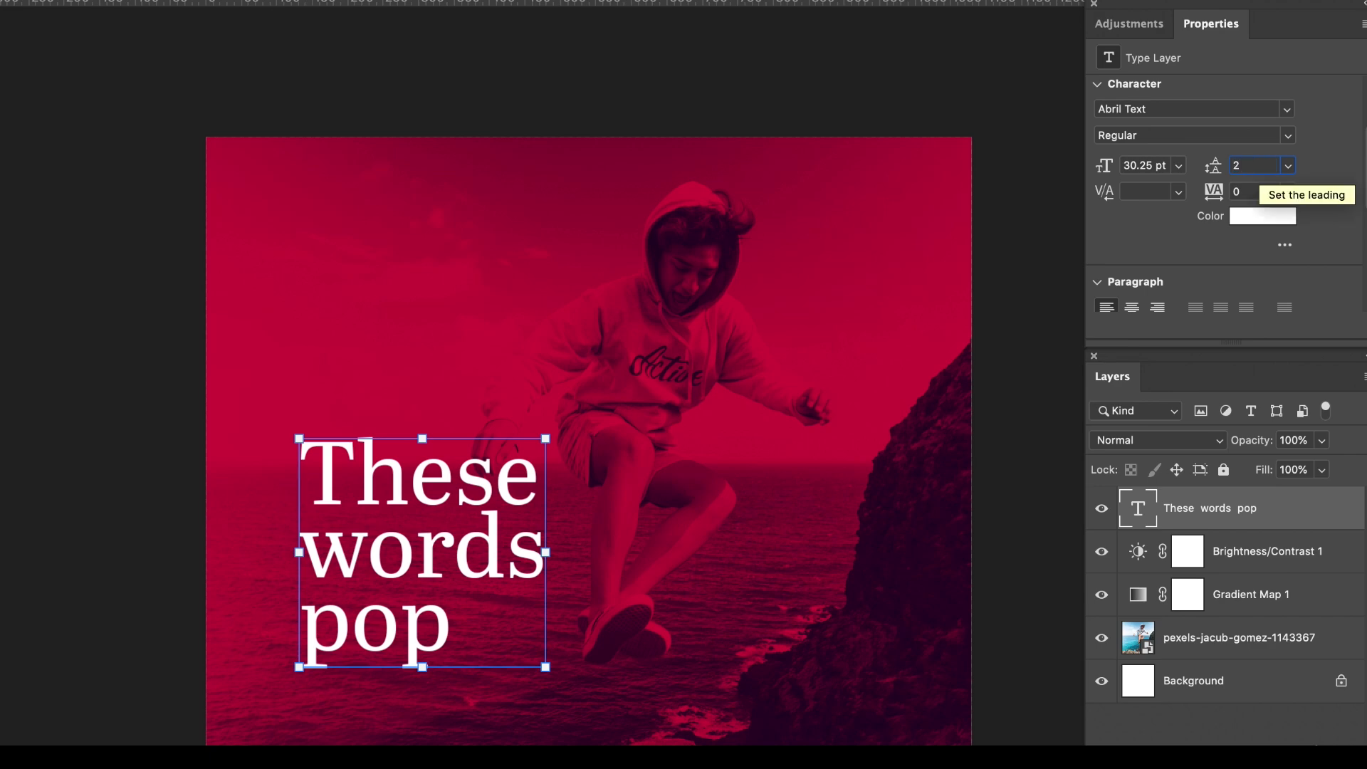
text(6)
key(Return)
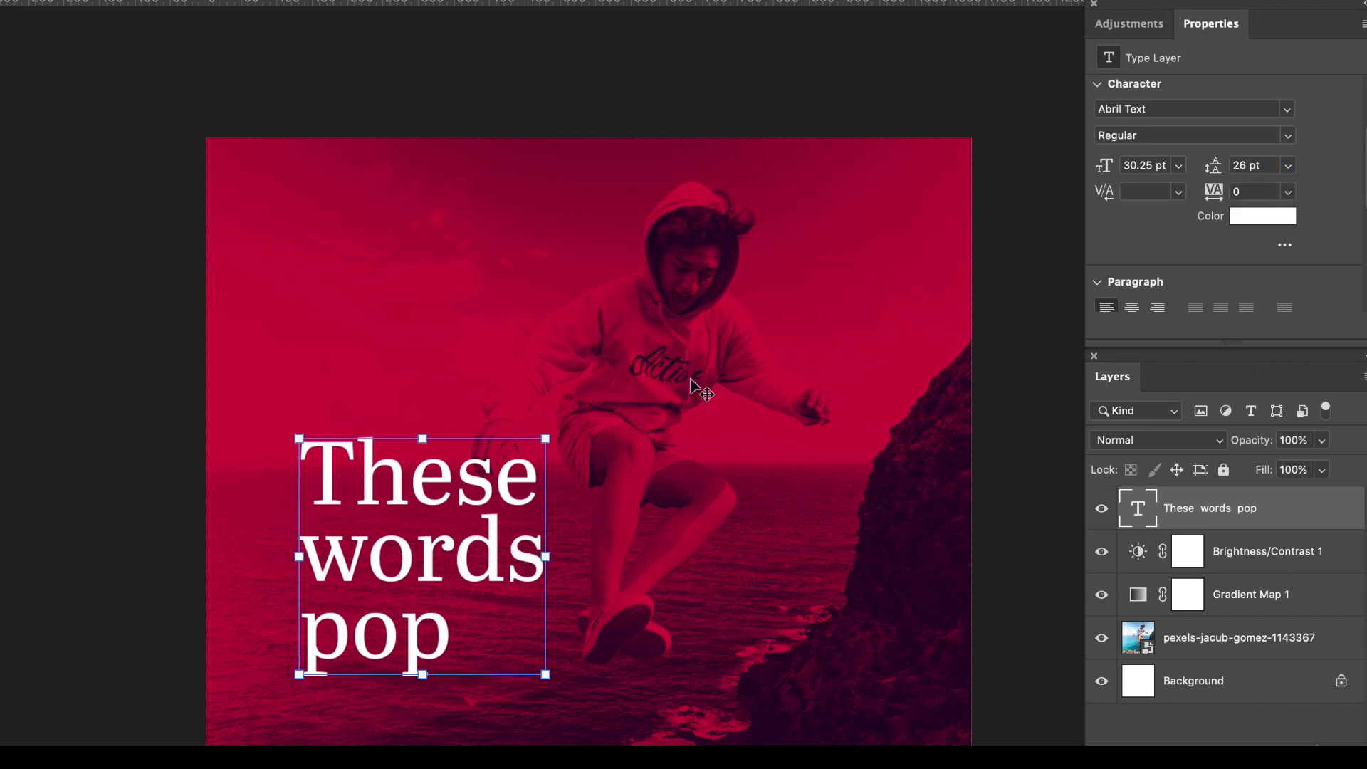
Reposition the "These words pop" text over the sea at about X 158, Y 449 px, then deselect it.
click(1019, 372)
mouse_move(450, 507)
mouse_down()
mouse_move(441, 483)
mouse_move(426, 504)
mouse_move(437, 519)
mouse_up()
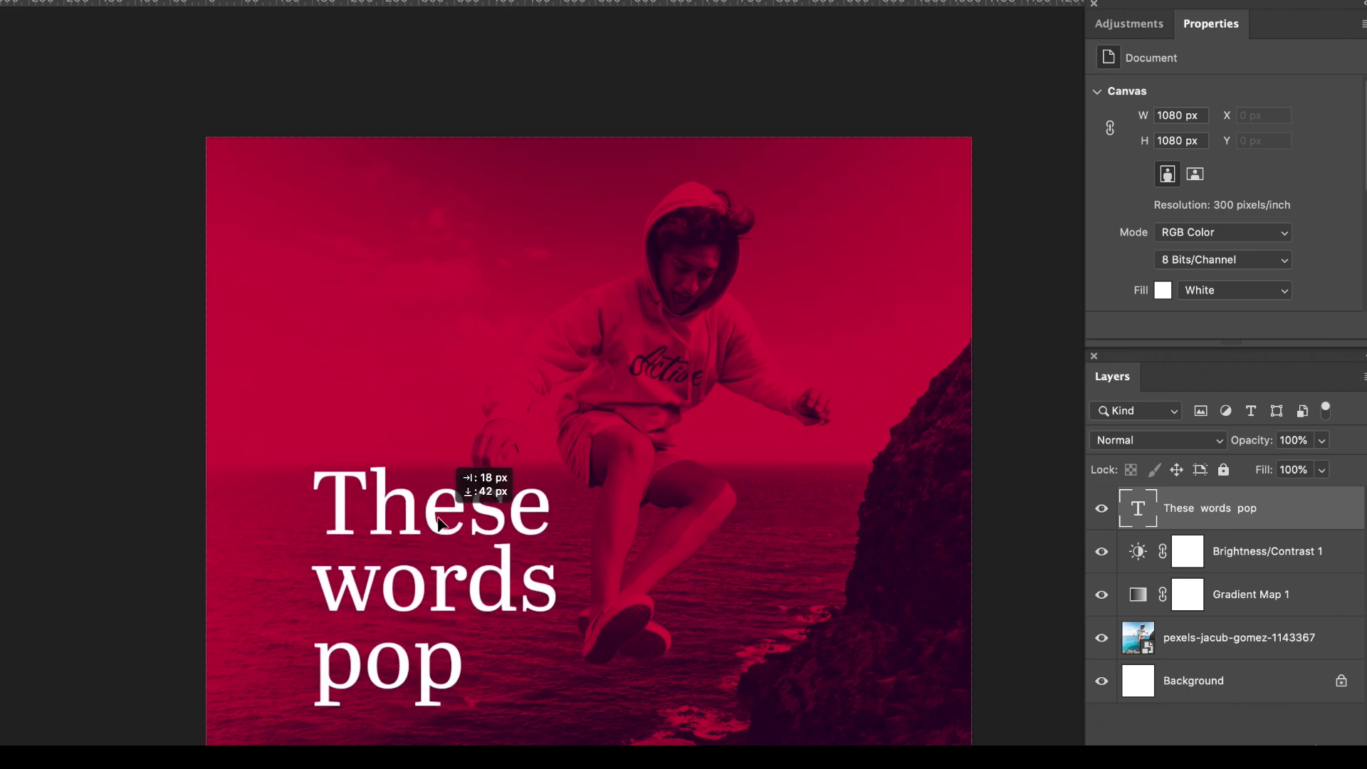
click(1007, 418)
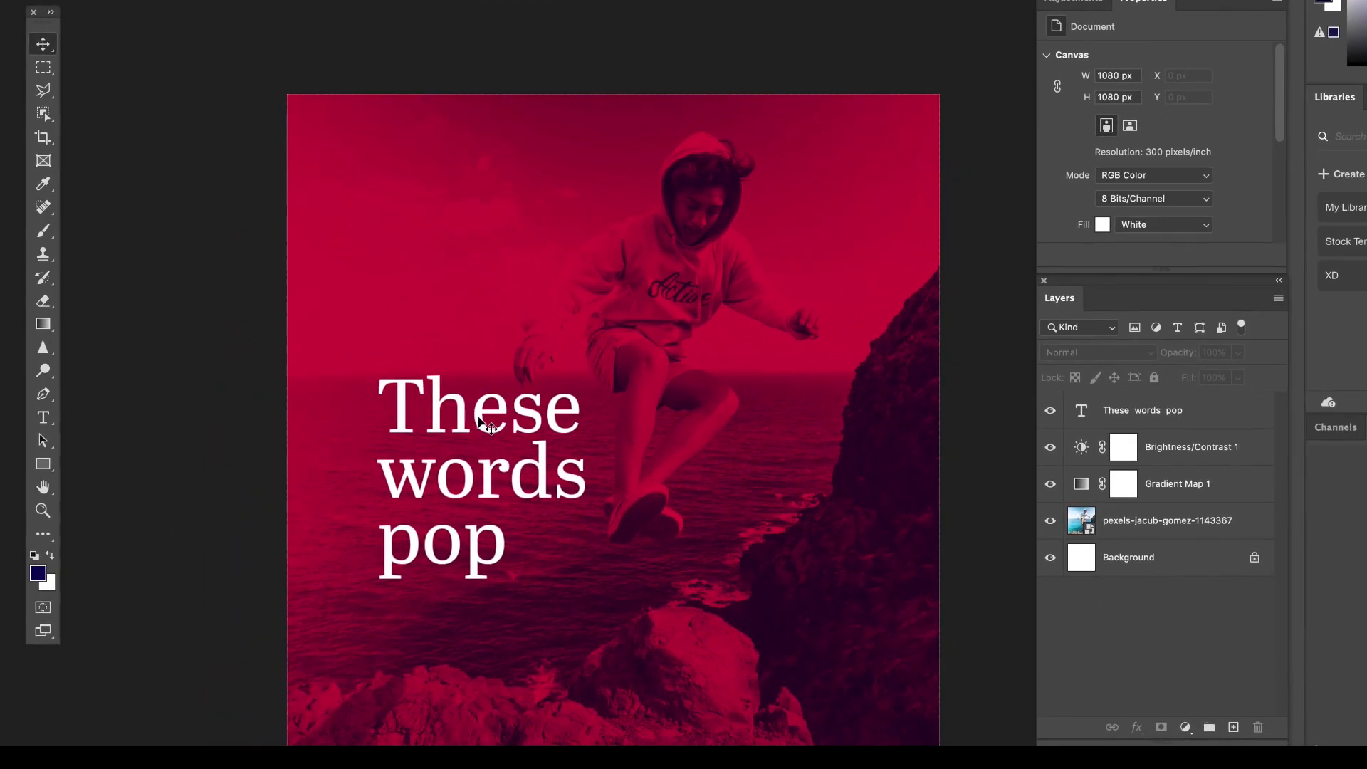
drag(483, 423, 539, 432)
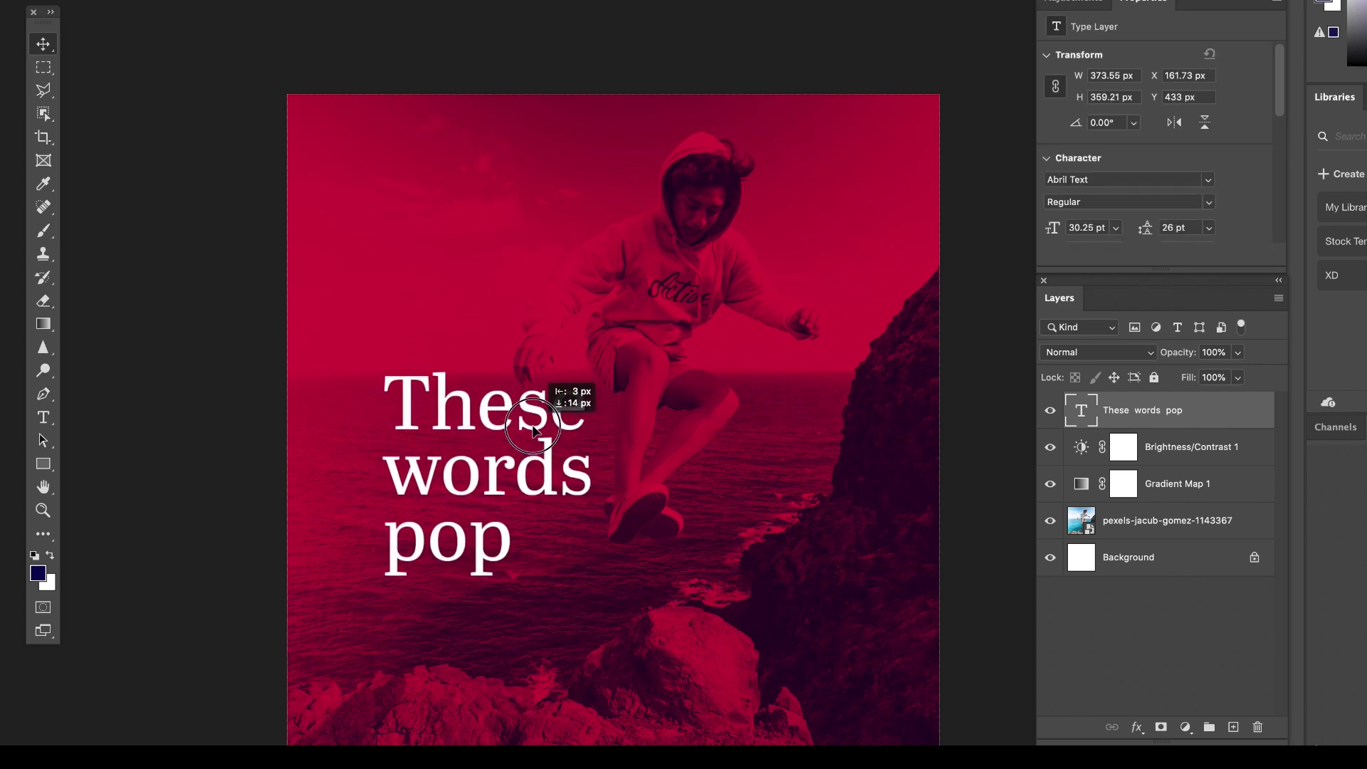
double_click(528, 428)
click(43, 44)
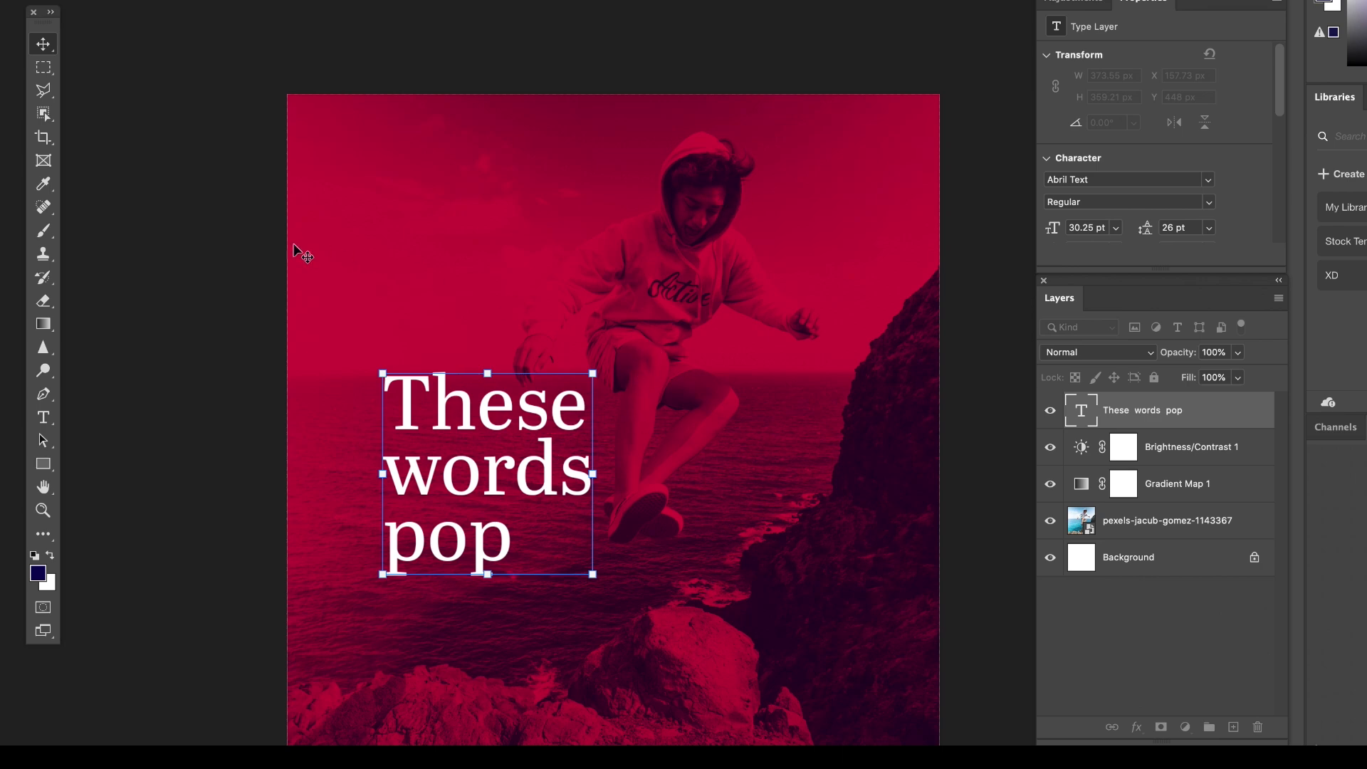
click(424, 253)
click(274, 232)
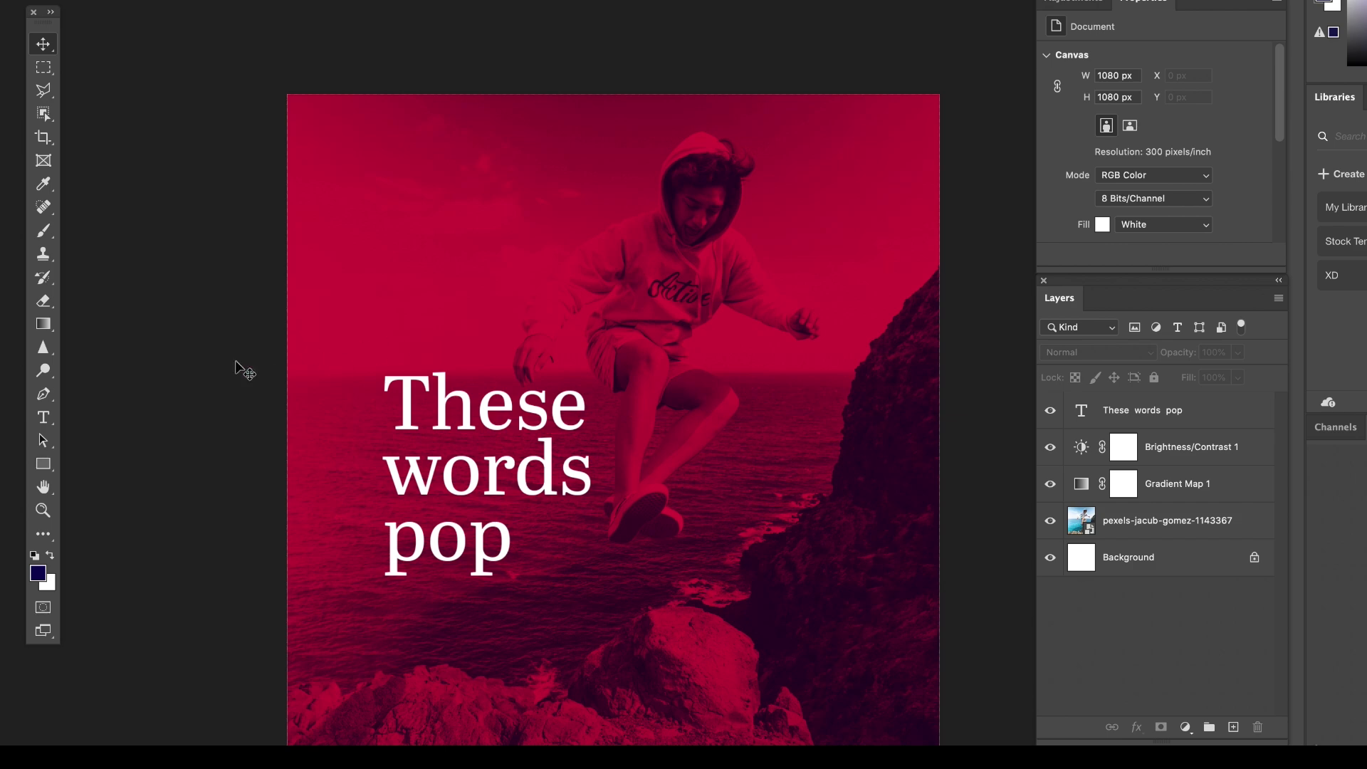
Draw a thin vertical rectangle about 9 by 190 px above the text and fill it with white.
drag(45, 463, 100, 464)
drag(382, 183, 388, 298)
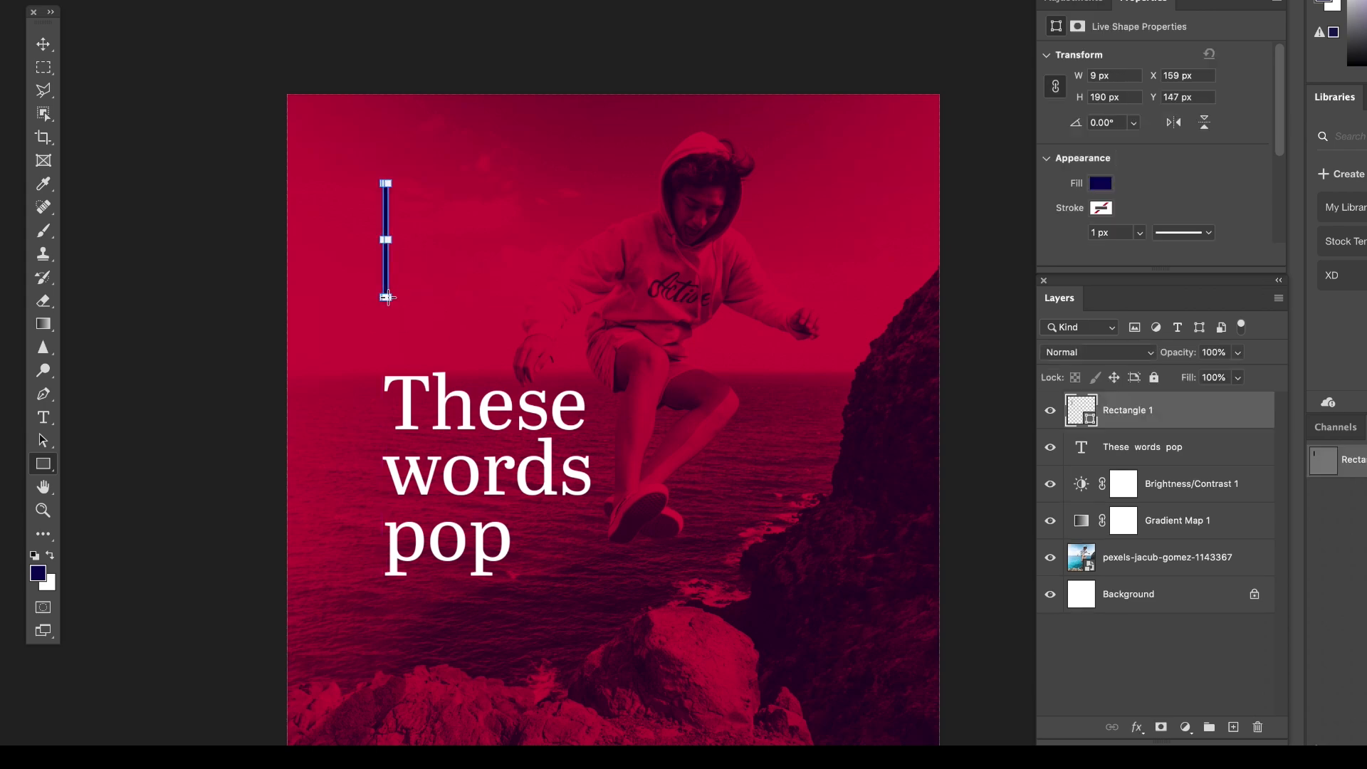
click(1102, 185)
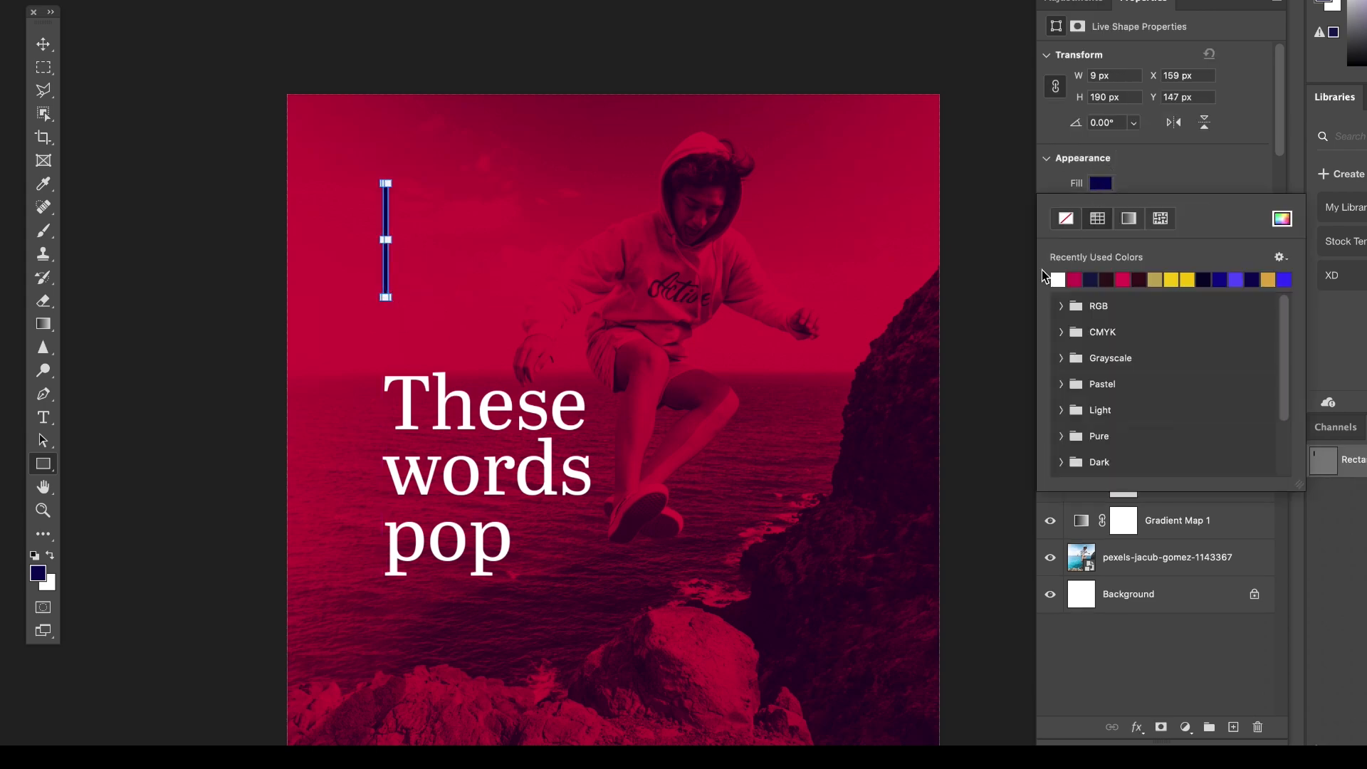
click(1058, 279)
click(1157, 165)
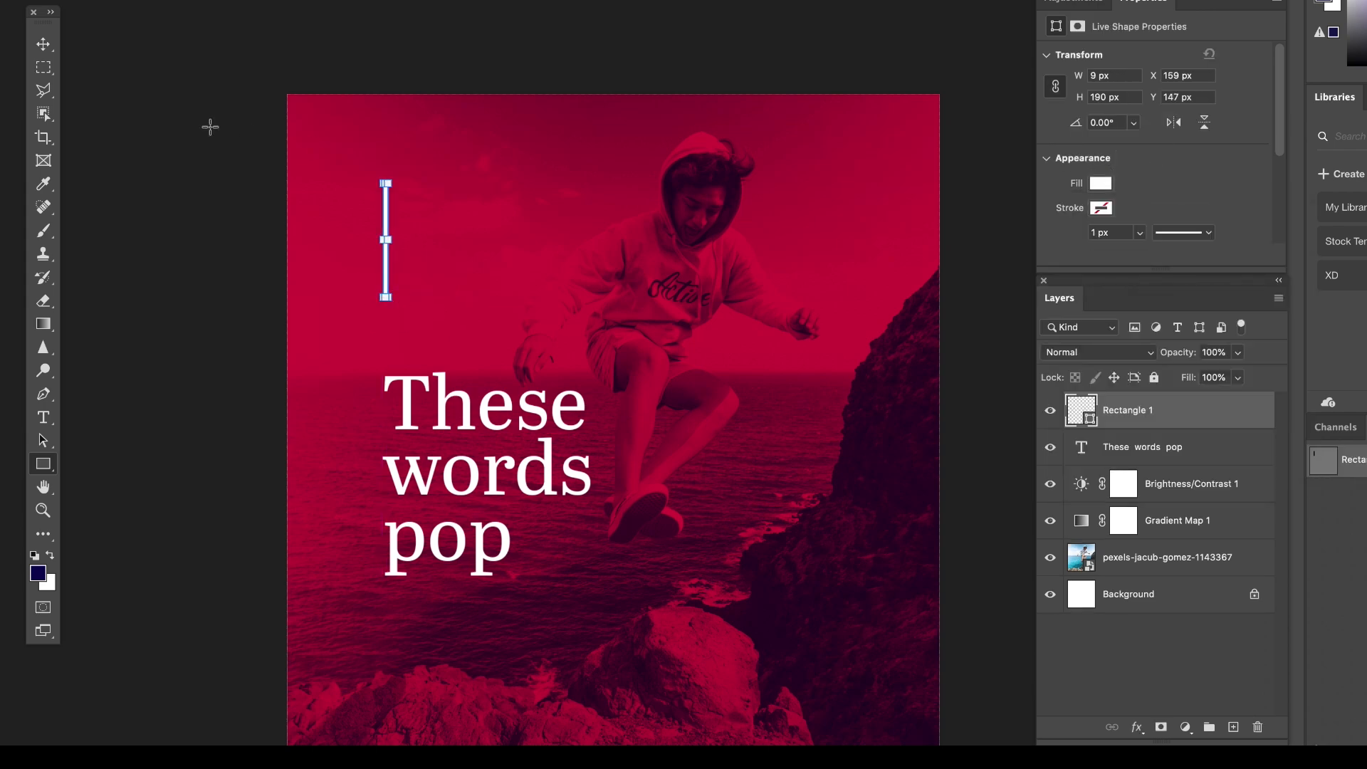
Move the white bar to about X 134, Y 217 px and place a duplicate about 20 px to its right.
click(43, 44)
click(140, 110)
drag(390, 222, 368, 259)
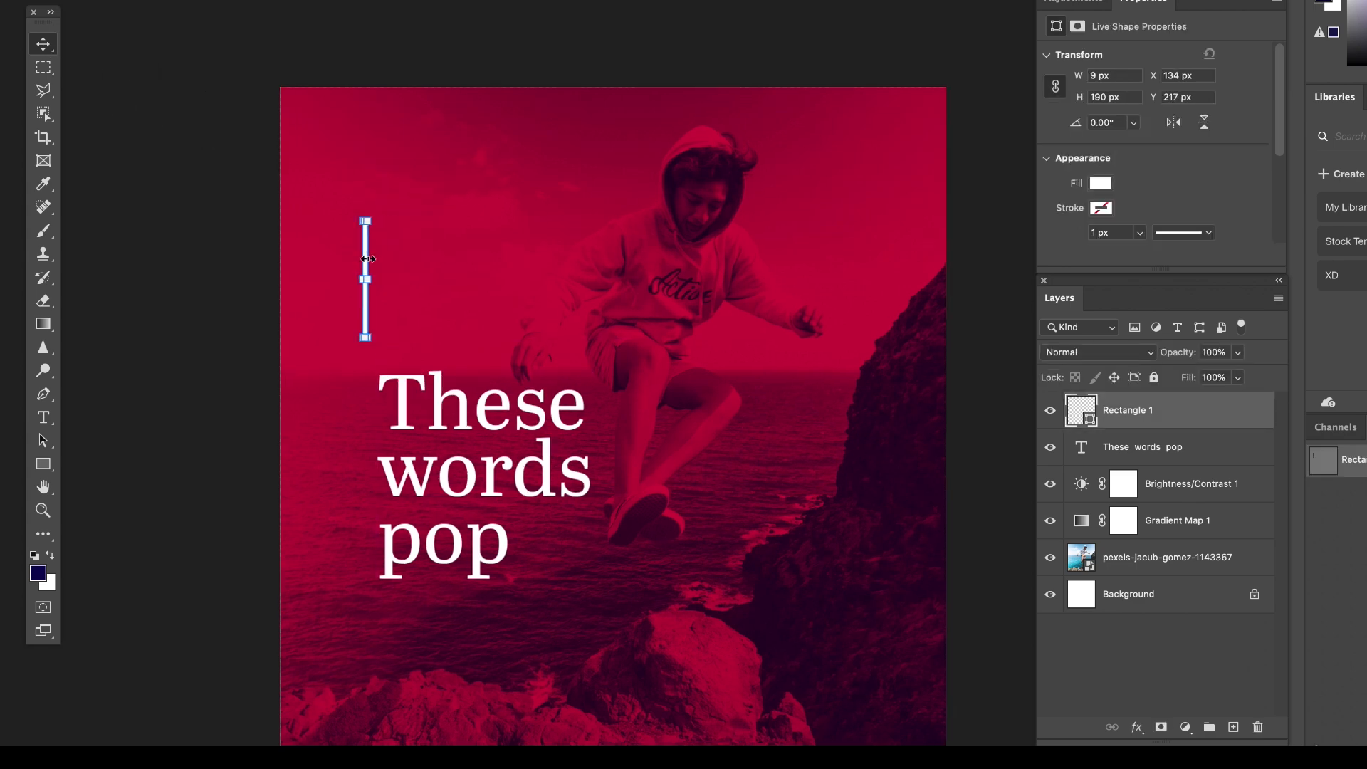
key(super+plus)
scroll(359, 248, left, 3)
scroll(360, 248, up, 2)
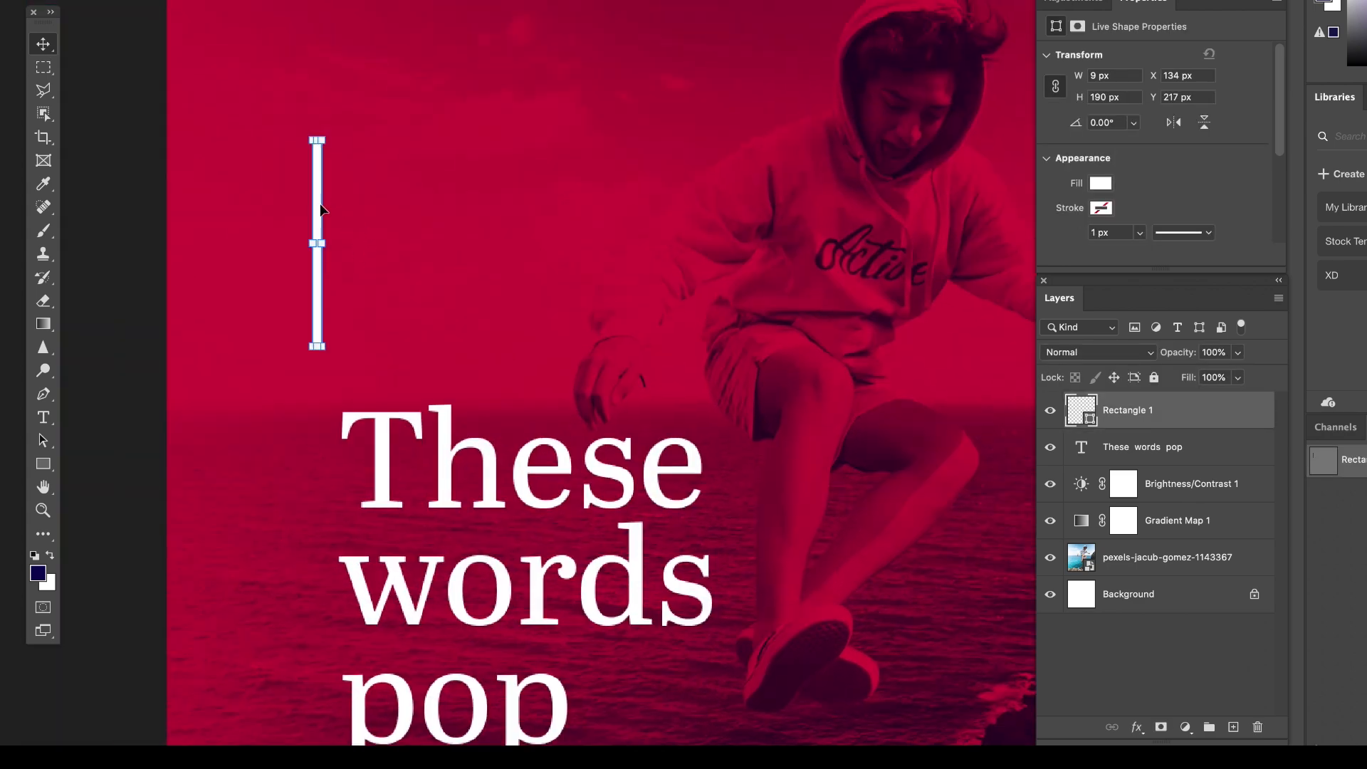
drag(321, 208, 342, 208)
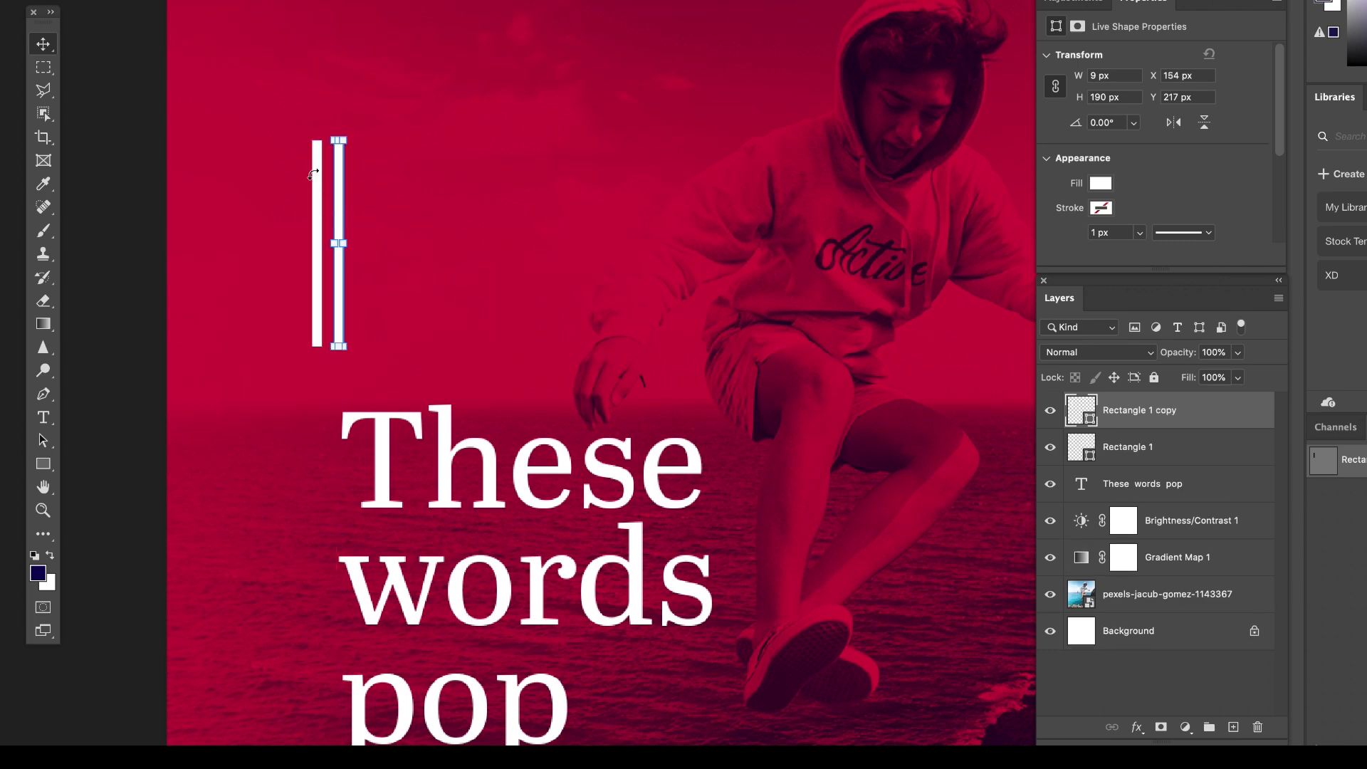
Rotate both white bars together about 50° clockwise so they slant diagonally.
shift+click(1168, 454)
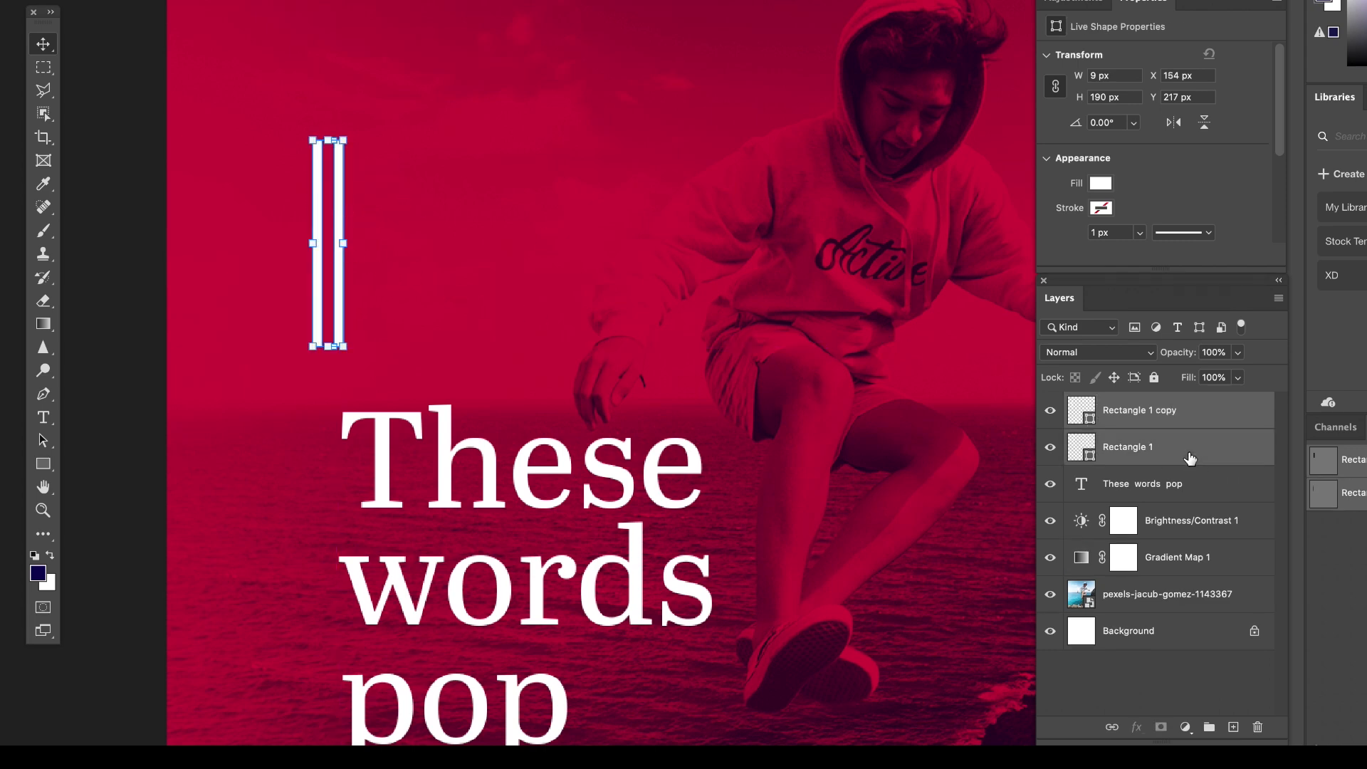
drag(351, 127, 392, 209)
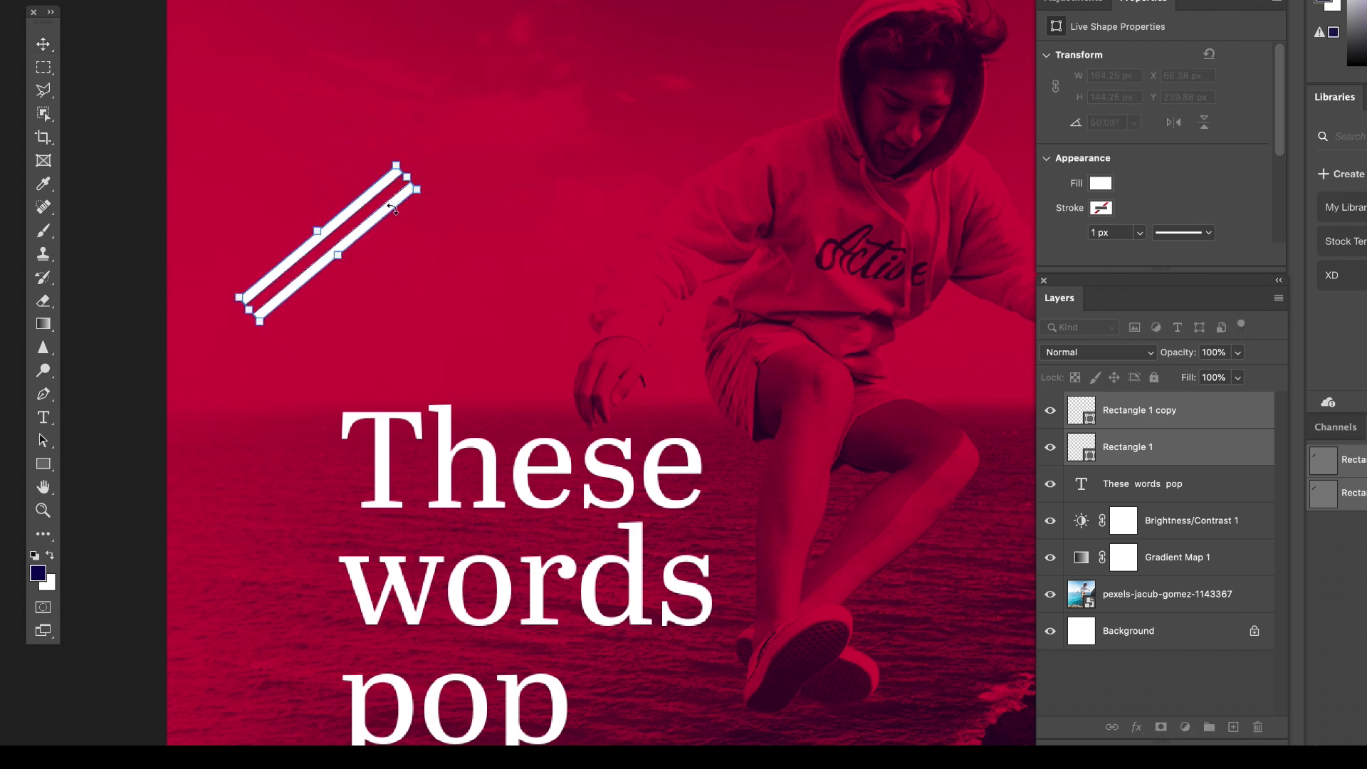
key(v)
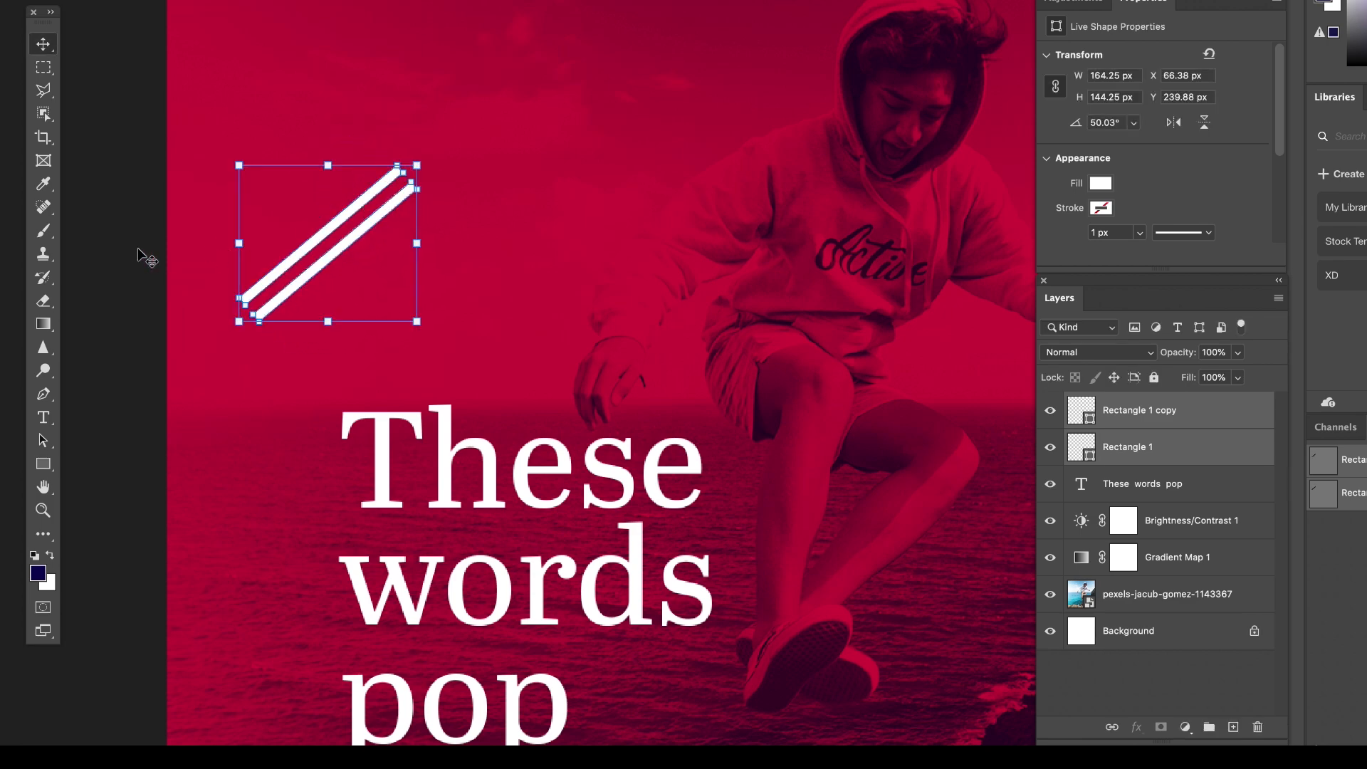
click(156, 255)
Separate the slanted bars, placing one off the text's upper-left corner and the other off its lower-right corner.
drag(338, 254, 683, 759)
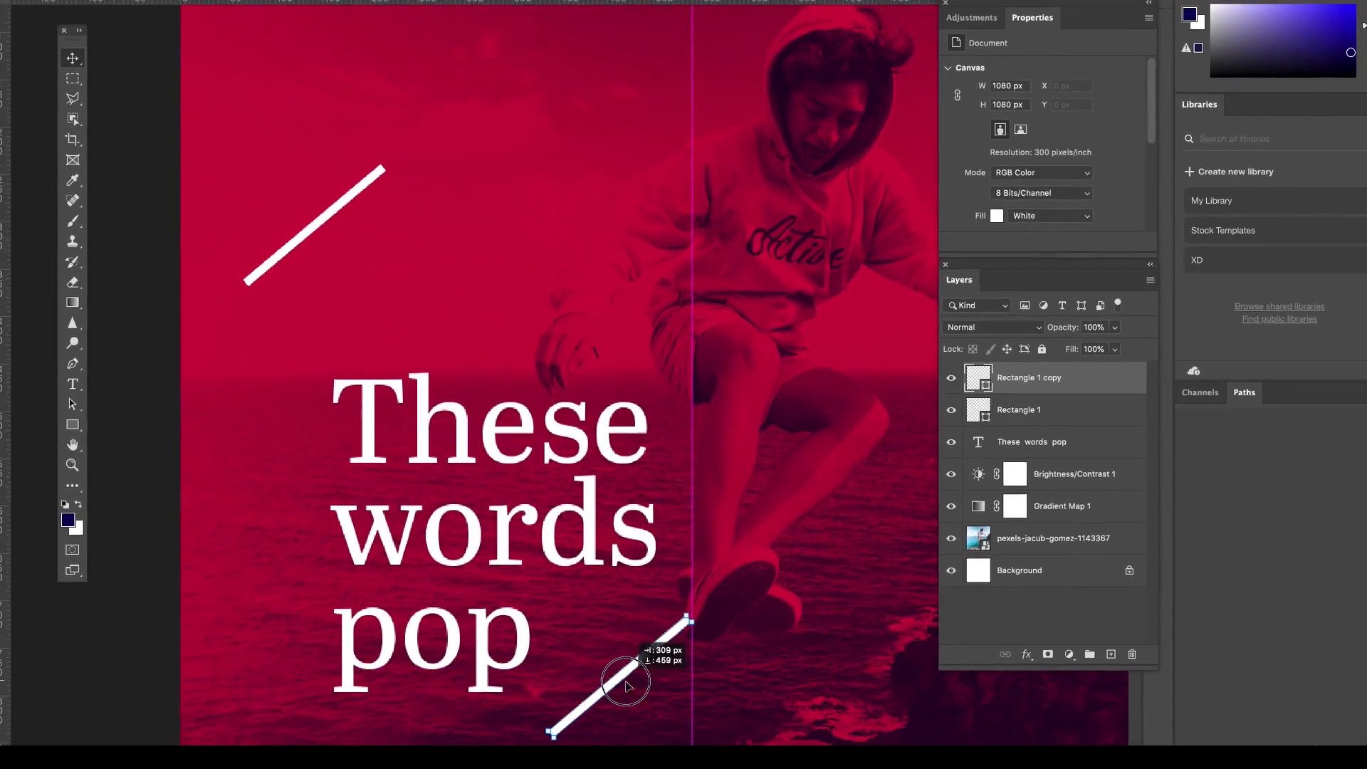
drag(567, 610, 567, 610)
drag(327, 223, 299, 349)
key(super+minus)
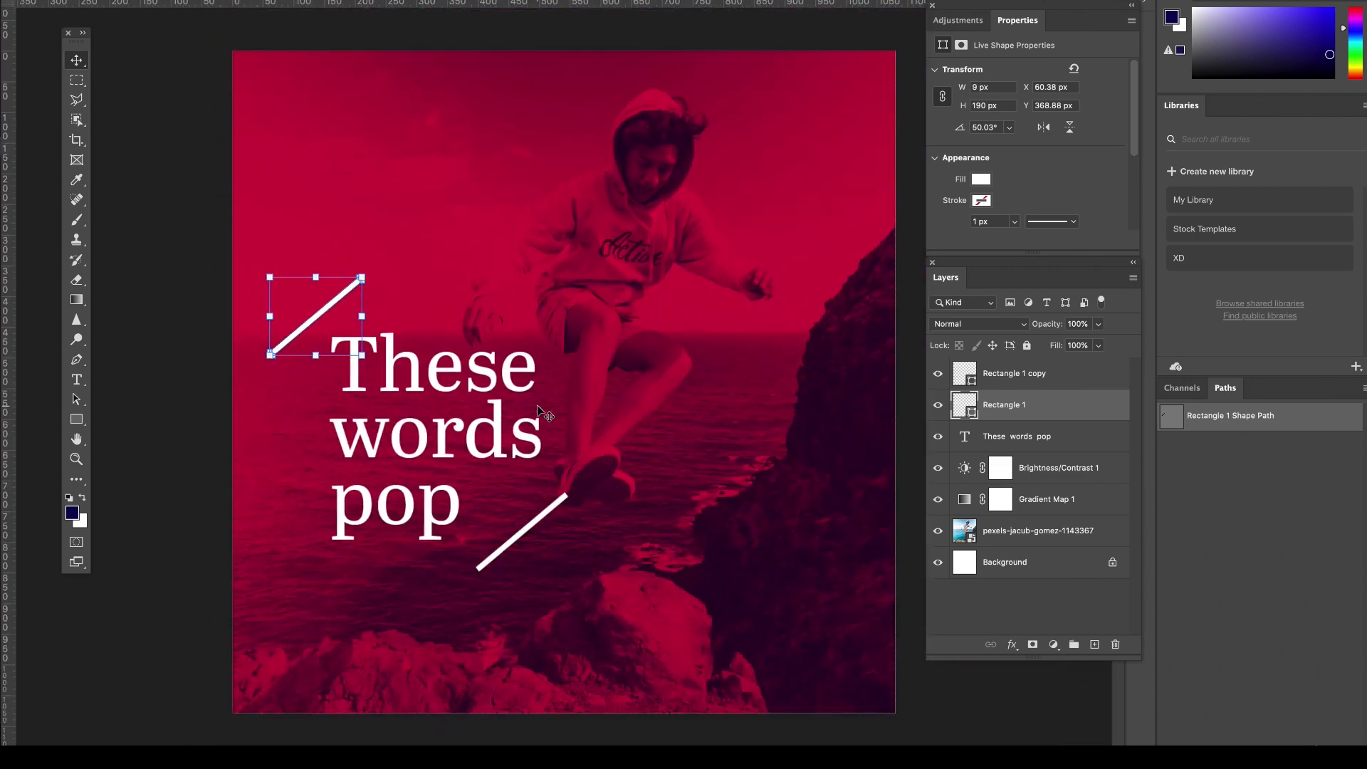
drag(328, 310, 332, 313)
mouse_move(545, 523)
mouse_down()
mouse_move(519, 532)
mouse_move(536, 528)
mouse_up()
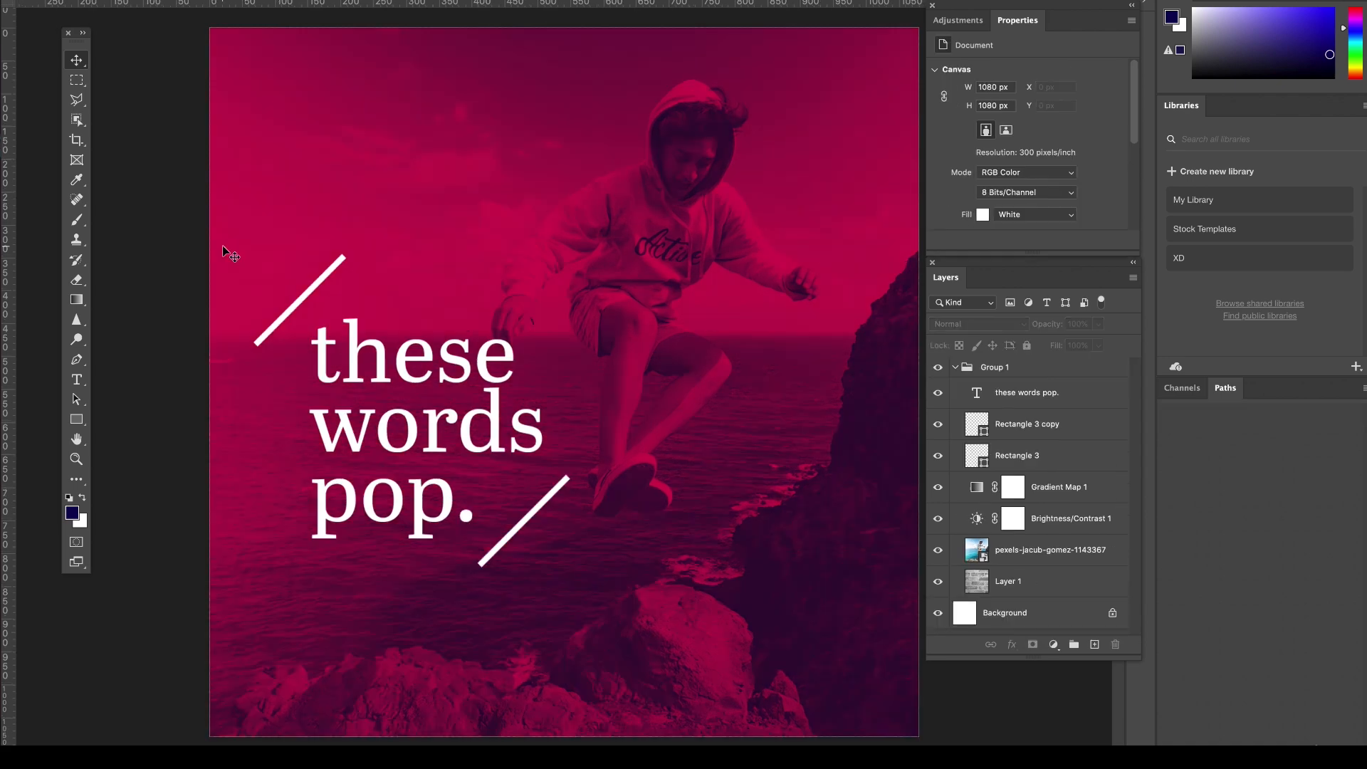